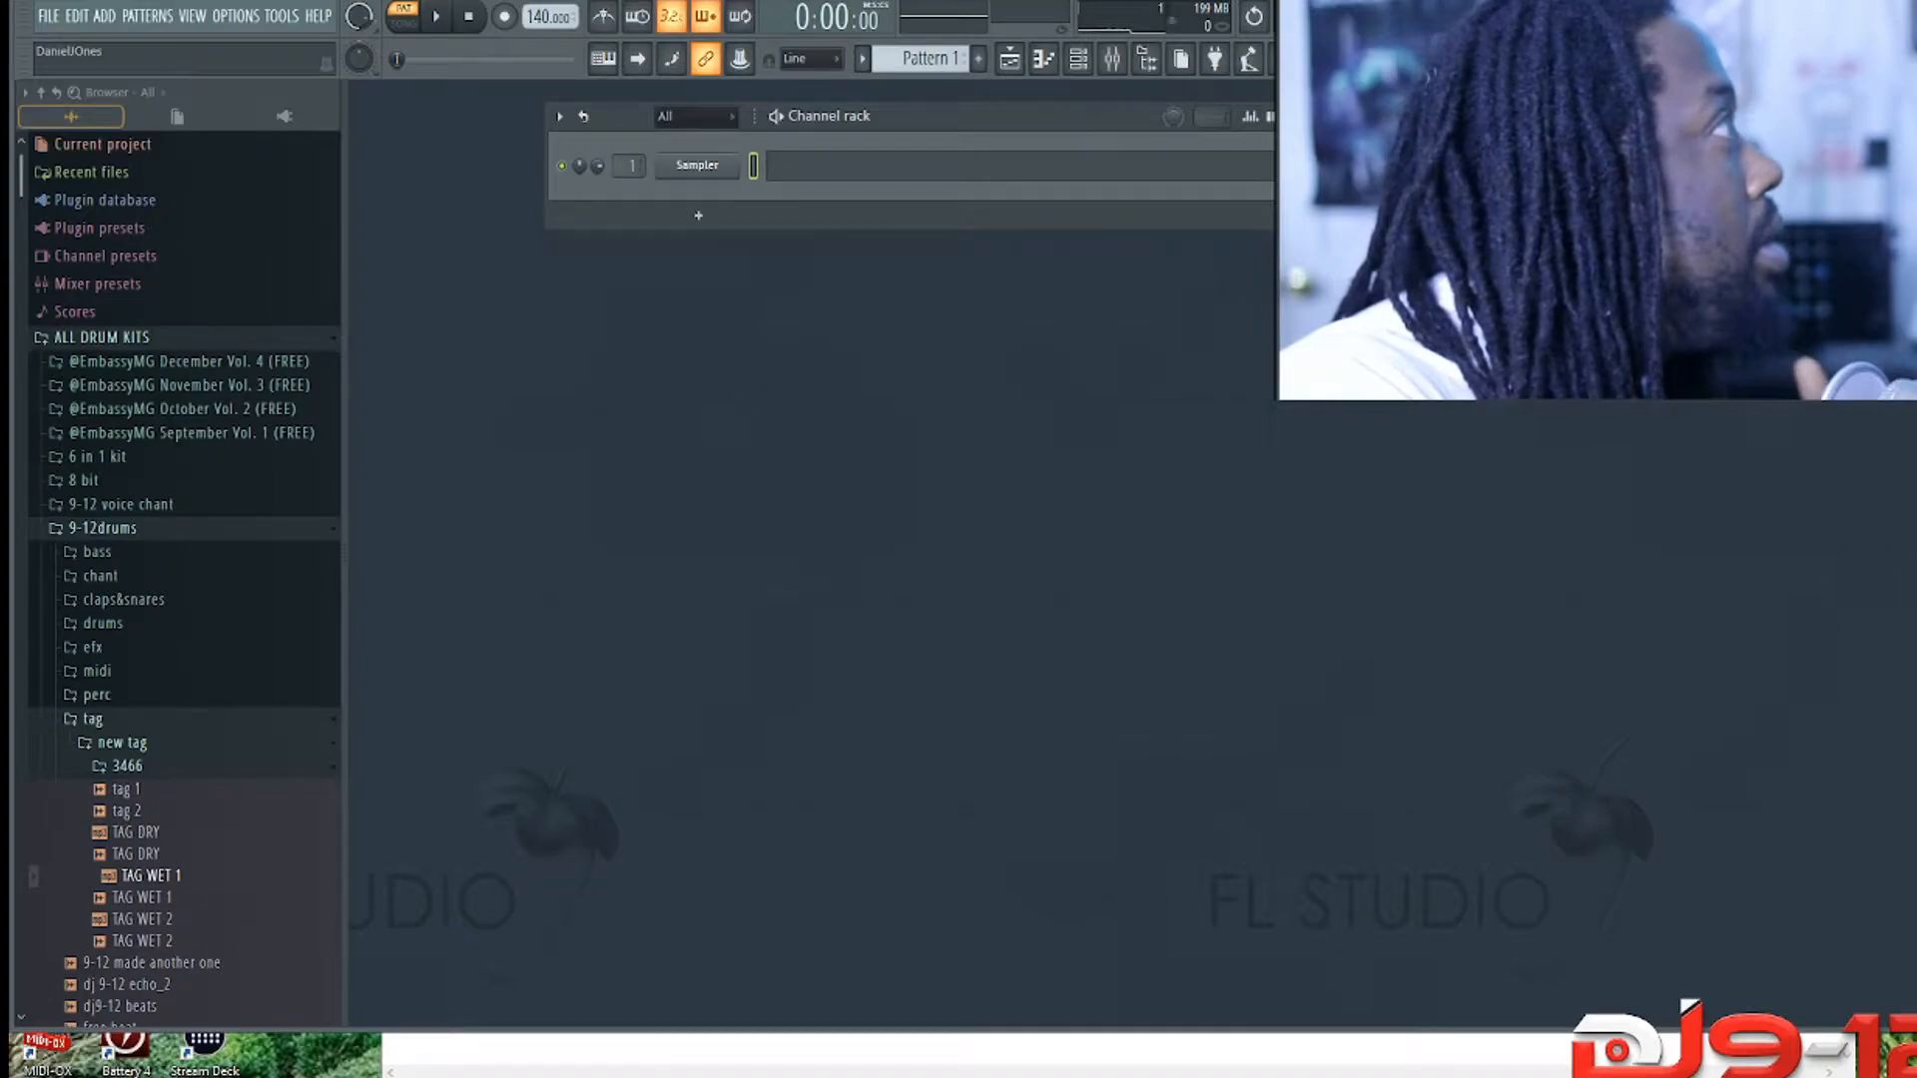
# Step: Collapse the 9-12drums kit in the browser and open the inner 808 Mafia Chantz folder
pyautogui.click(93, 719)
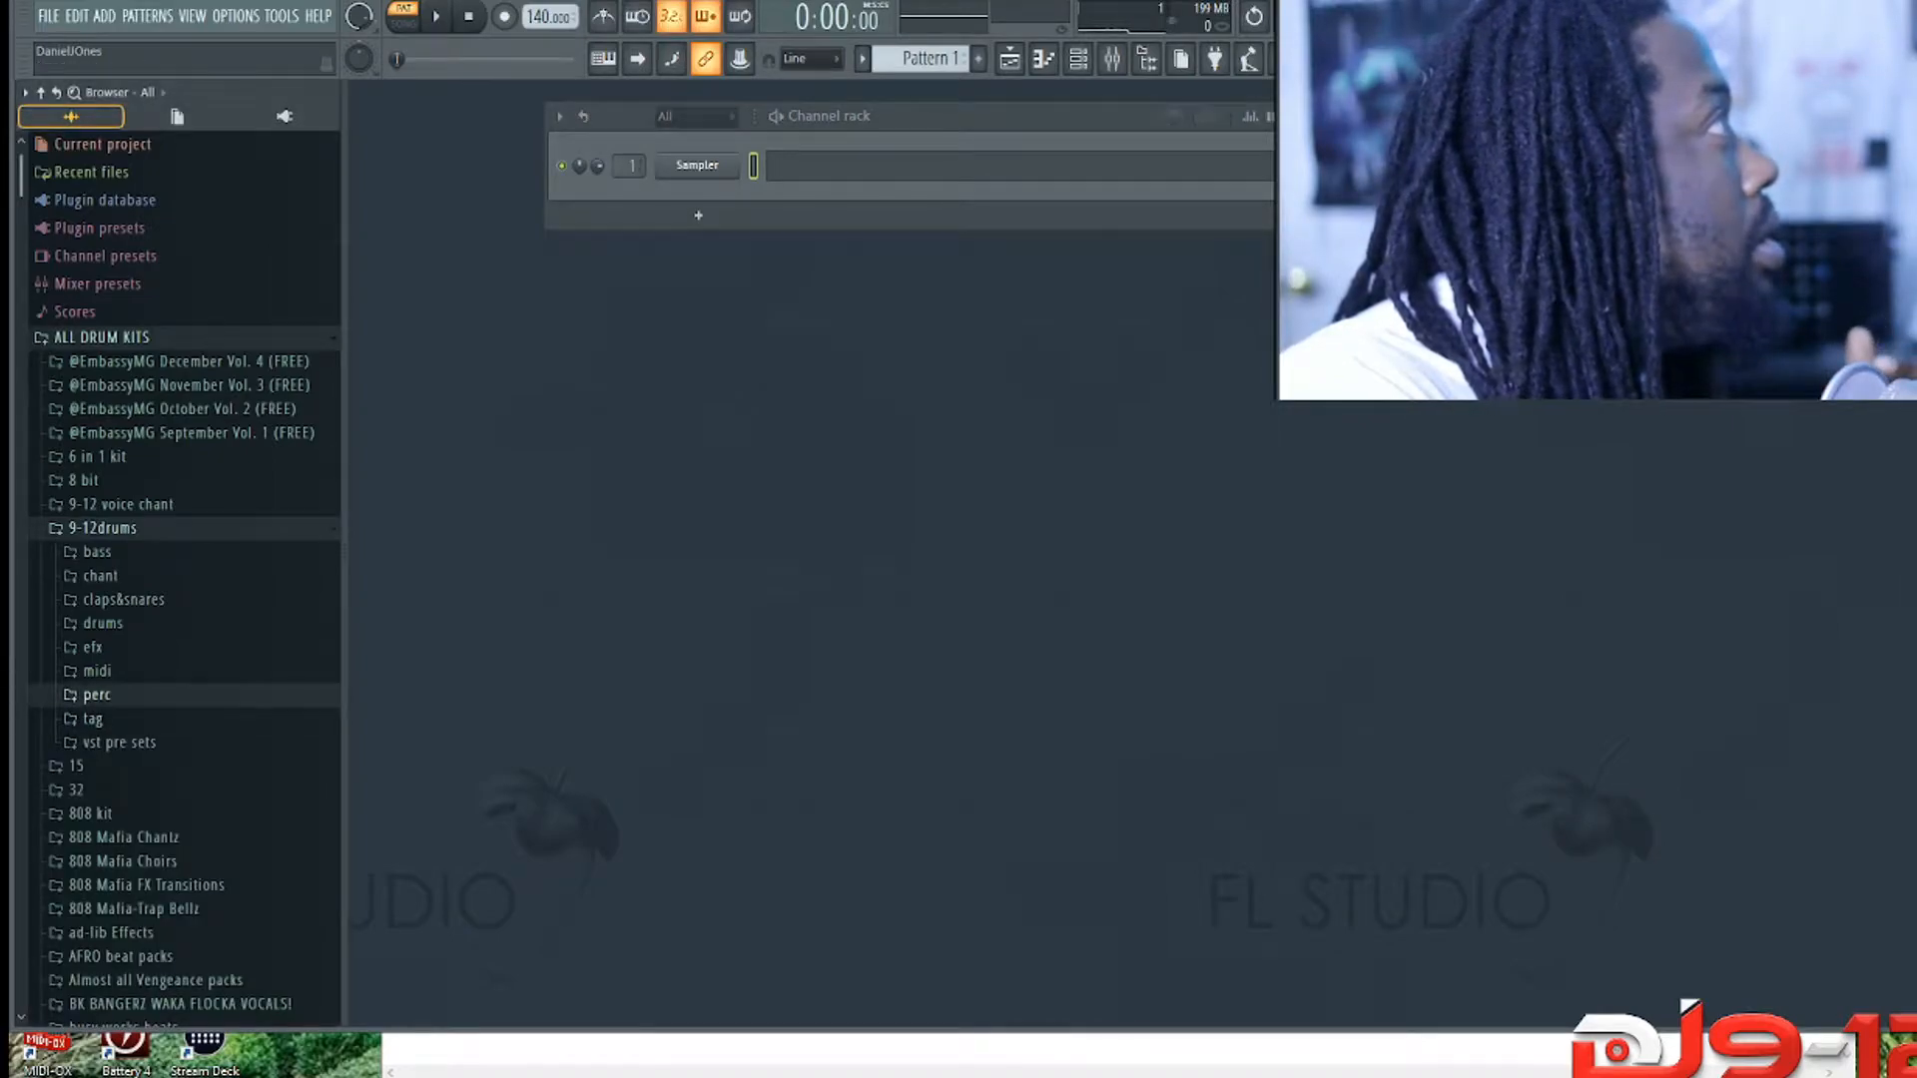
pyautogui.click(103, 527)
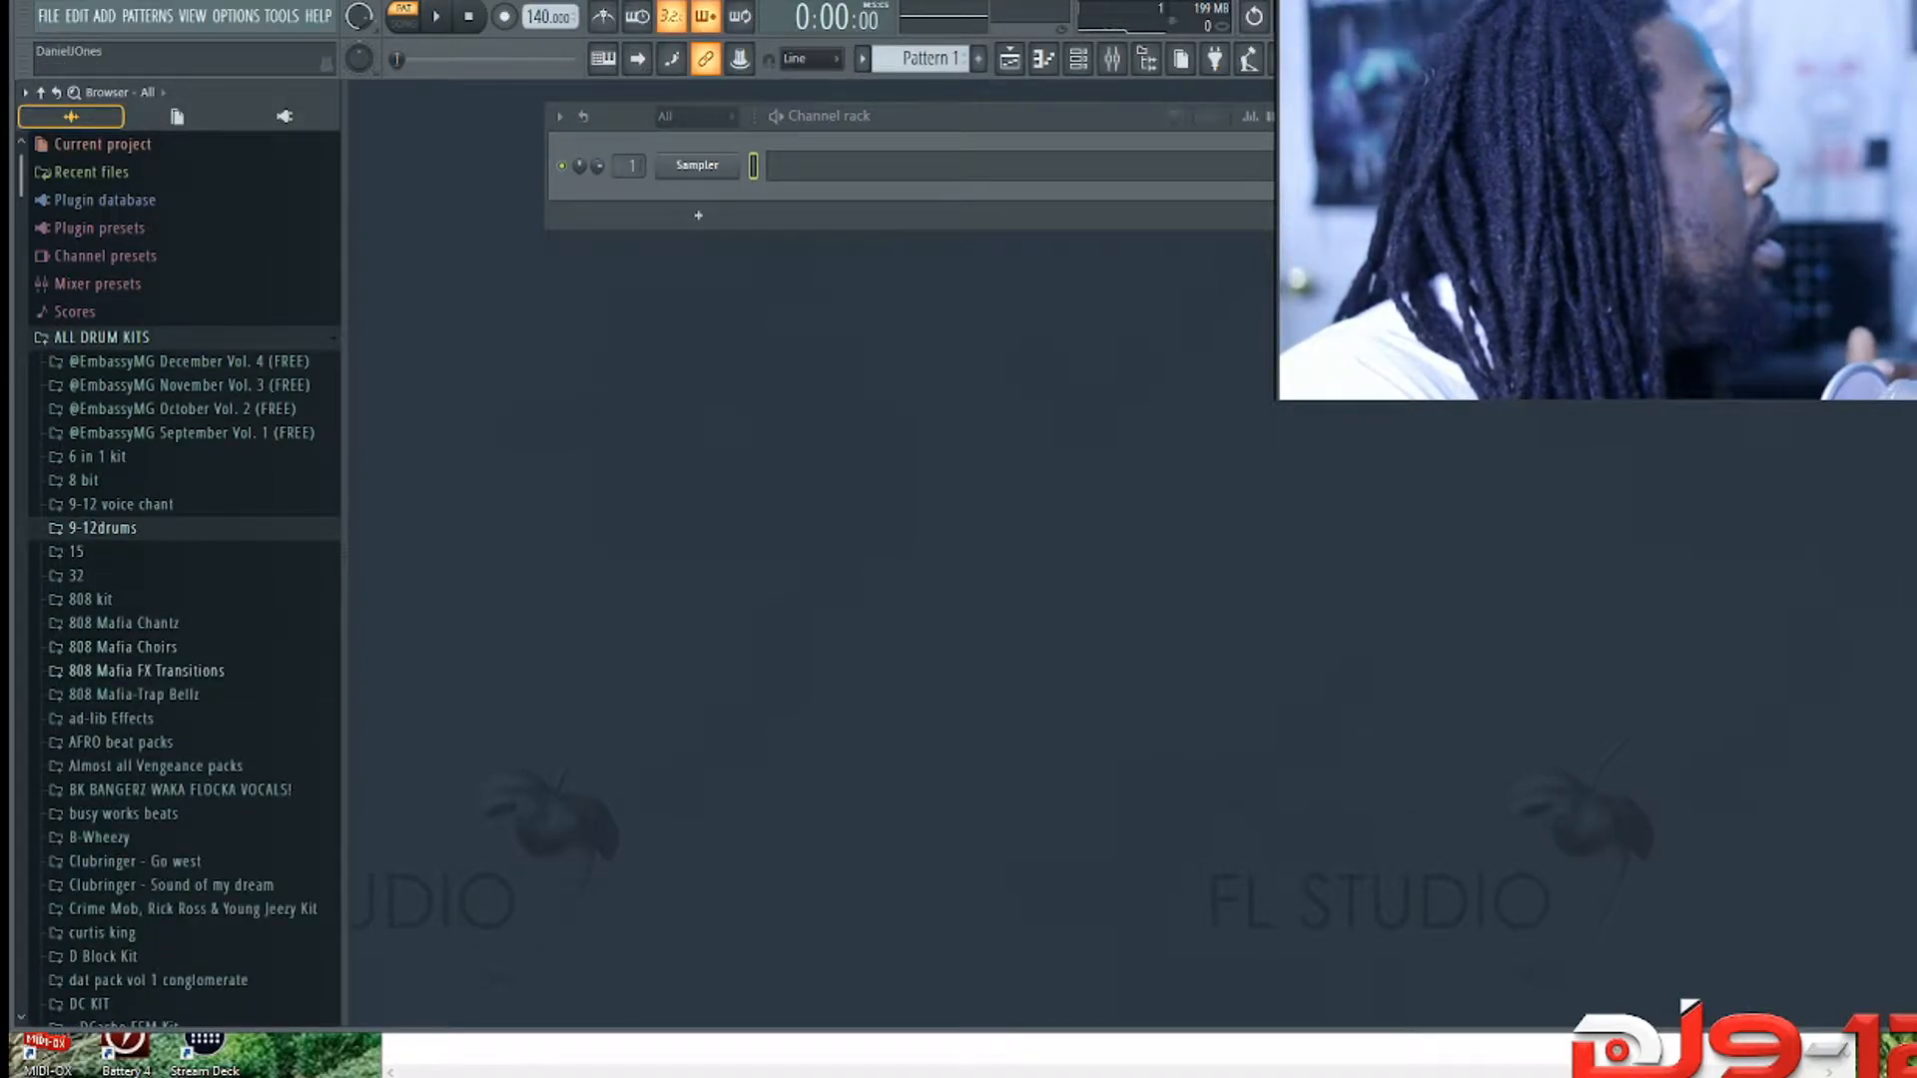
pyautogui.click(110, 622)
pyautogui.click(138, 647)
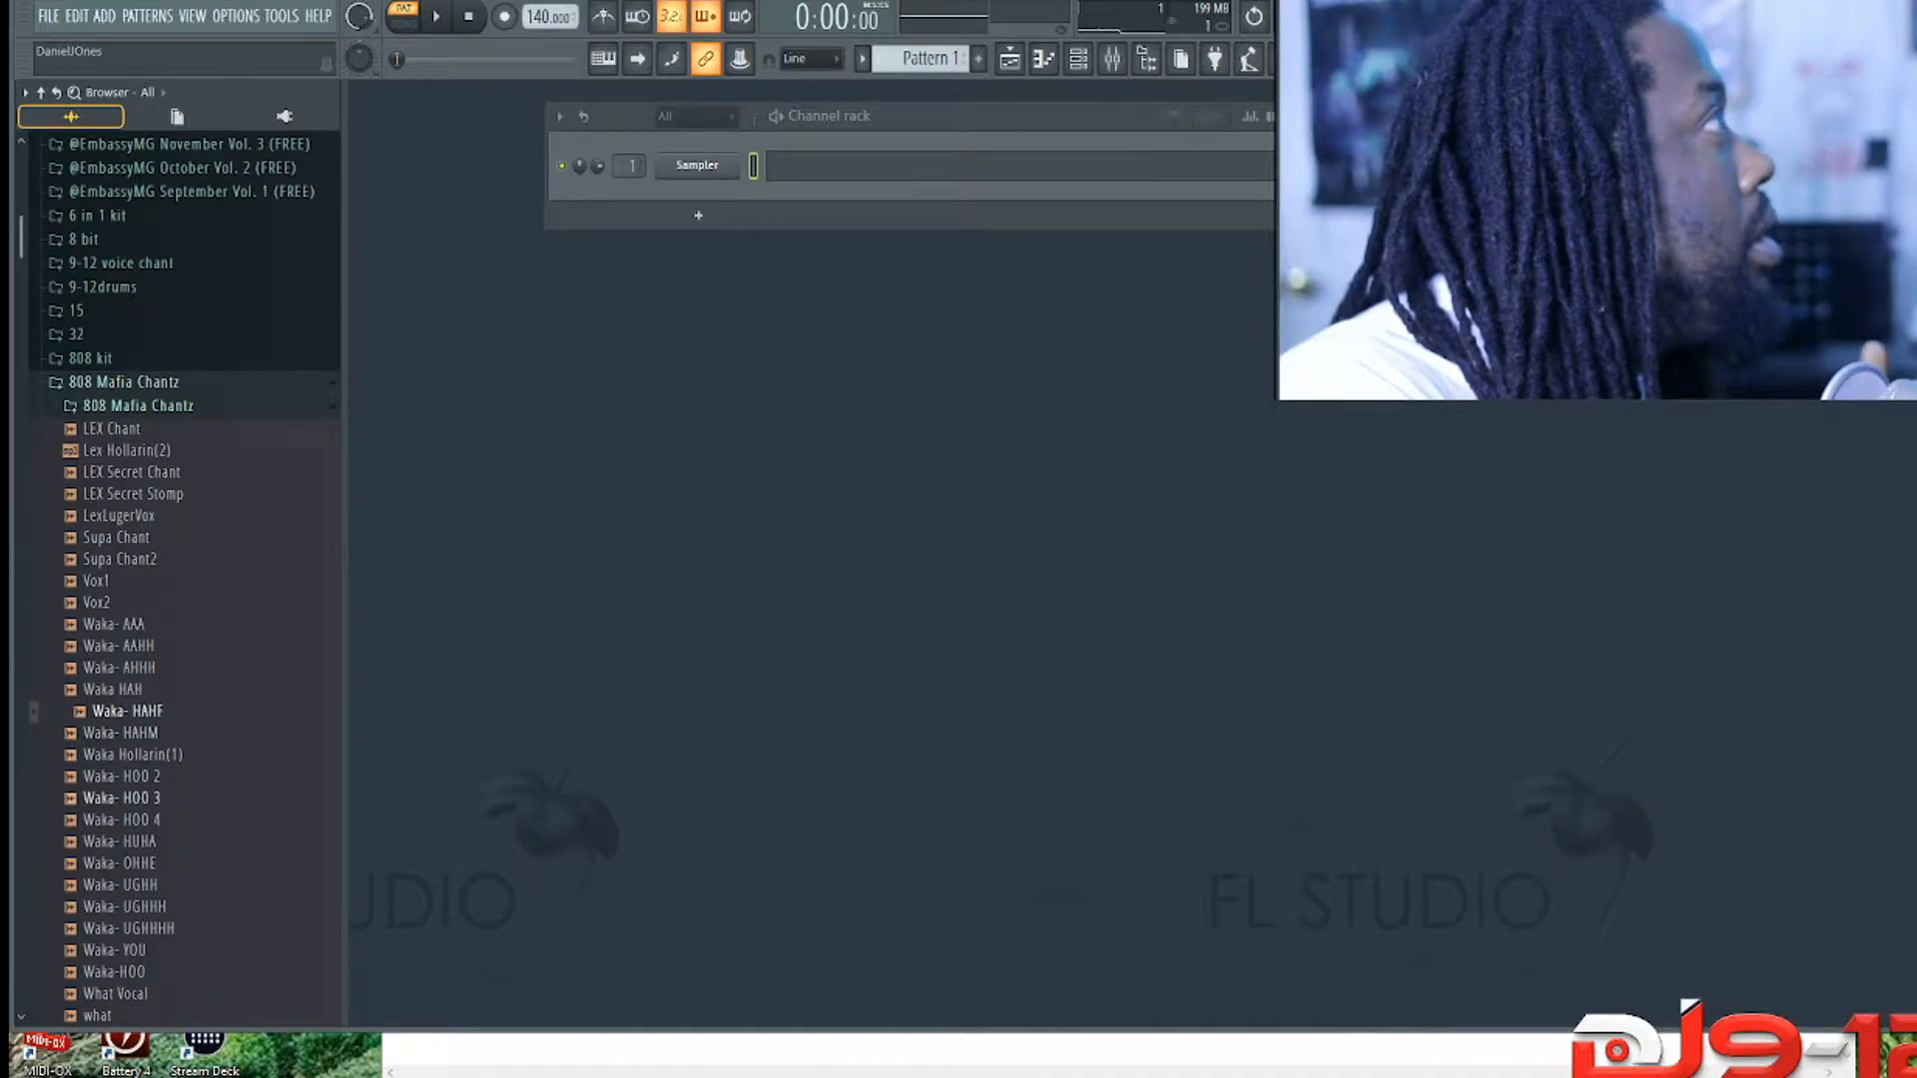
# Step: Audition the Waka vocal samples, load Waka- UGHHHH into the Sampler channel and open its channel settings
pyautogui.click(120, 820)
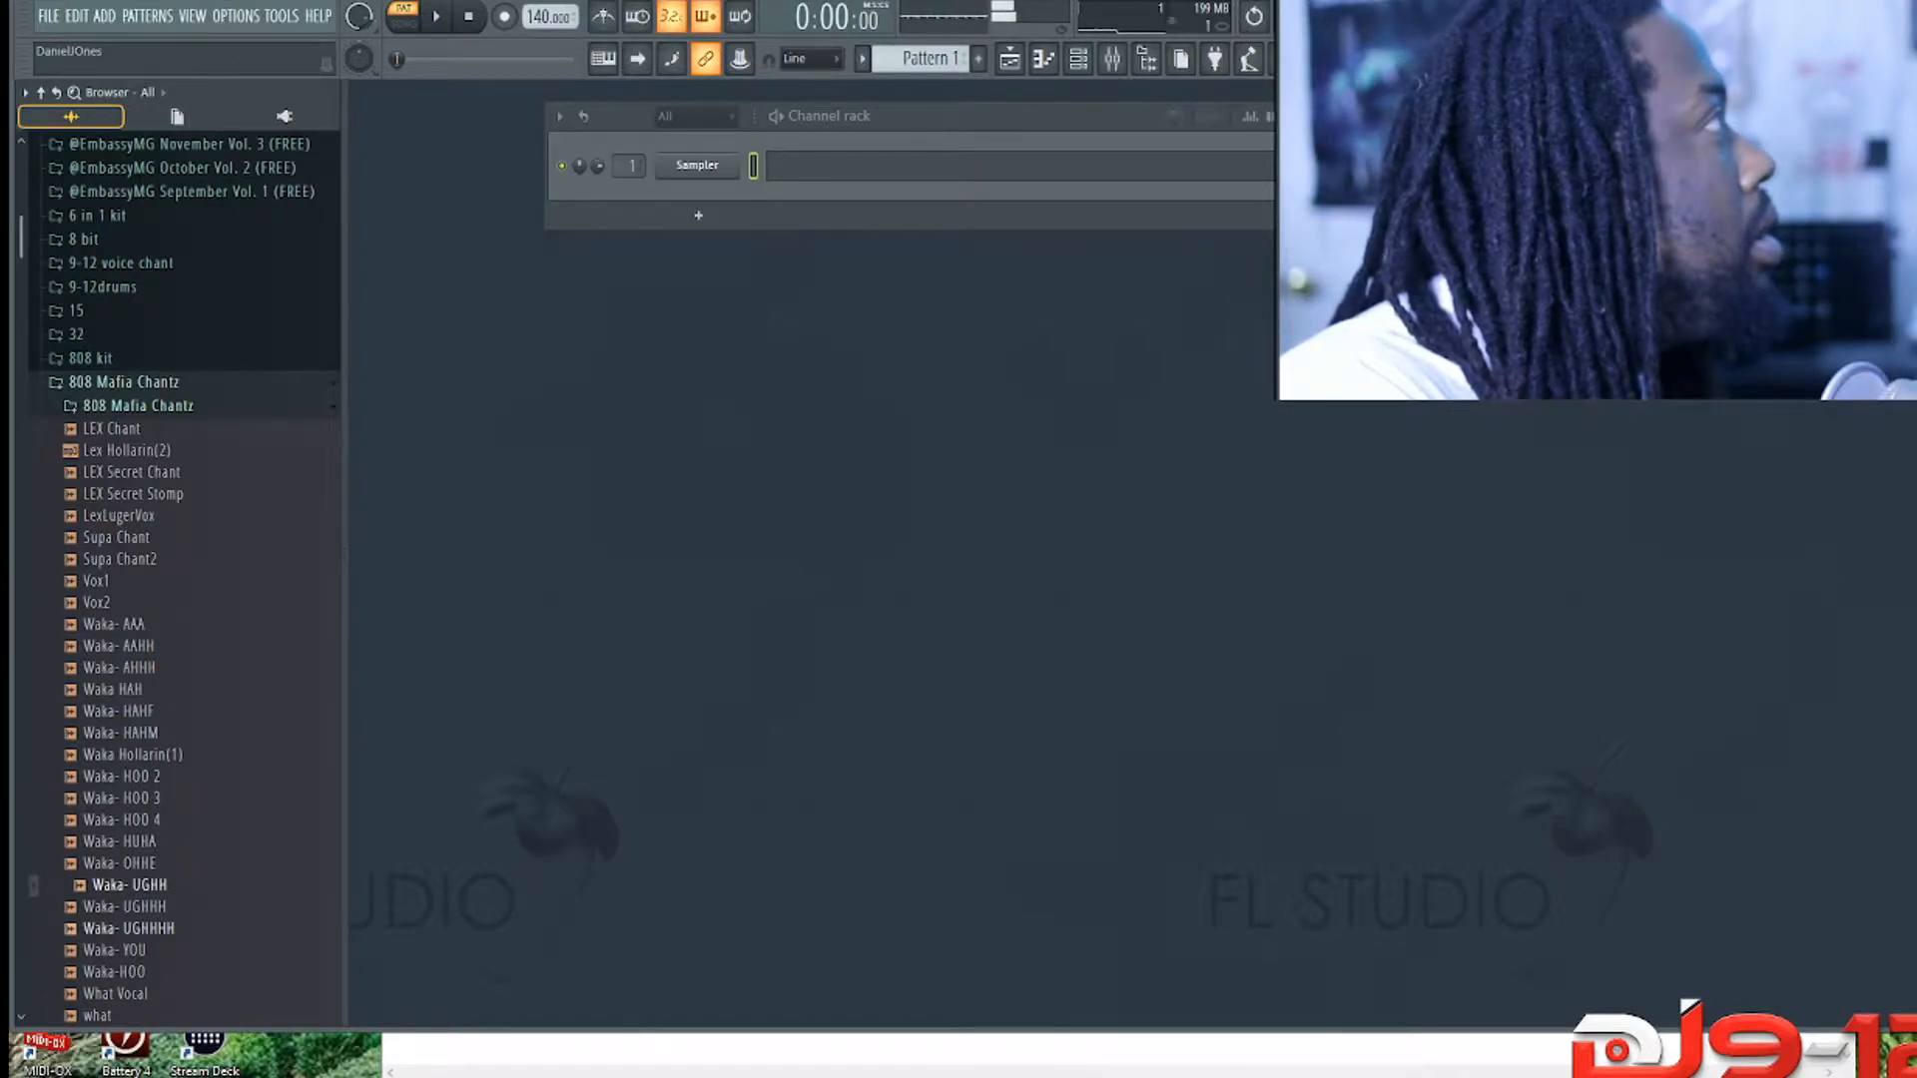
pyautogui.click(128, 928)
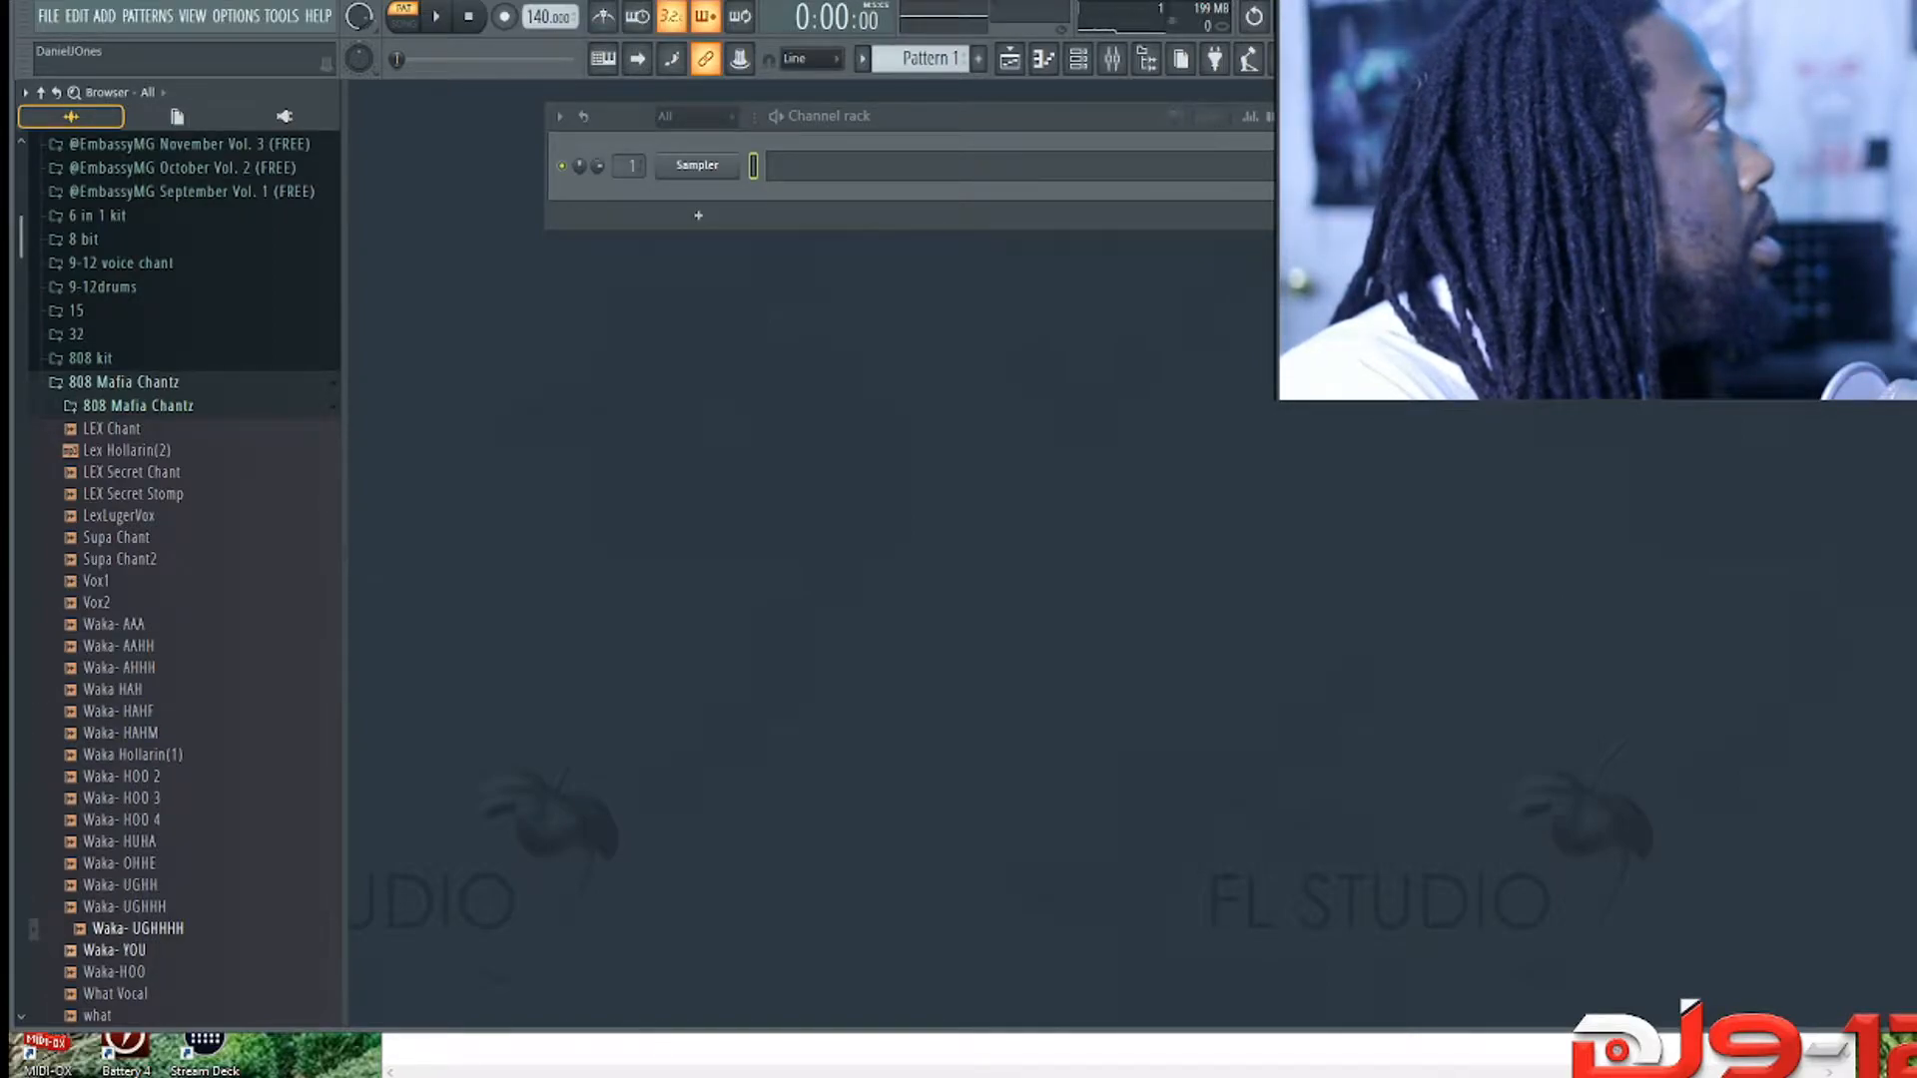
pyautogui.moveTo(128, 928); pyautogui.dragTo(697, 165)
pyautogui.click(697, 166)
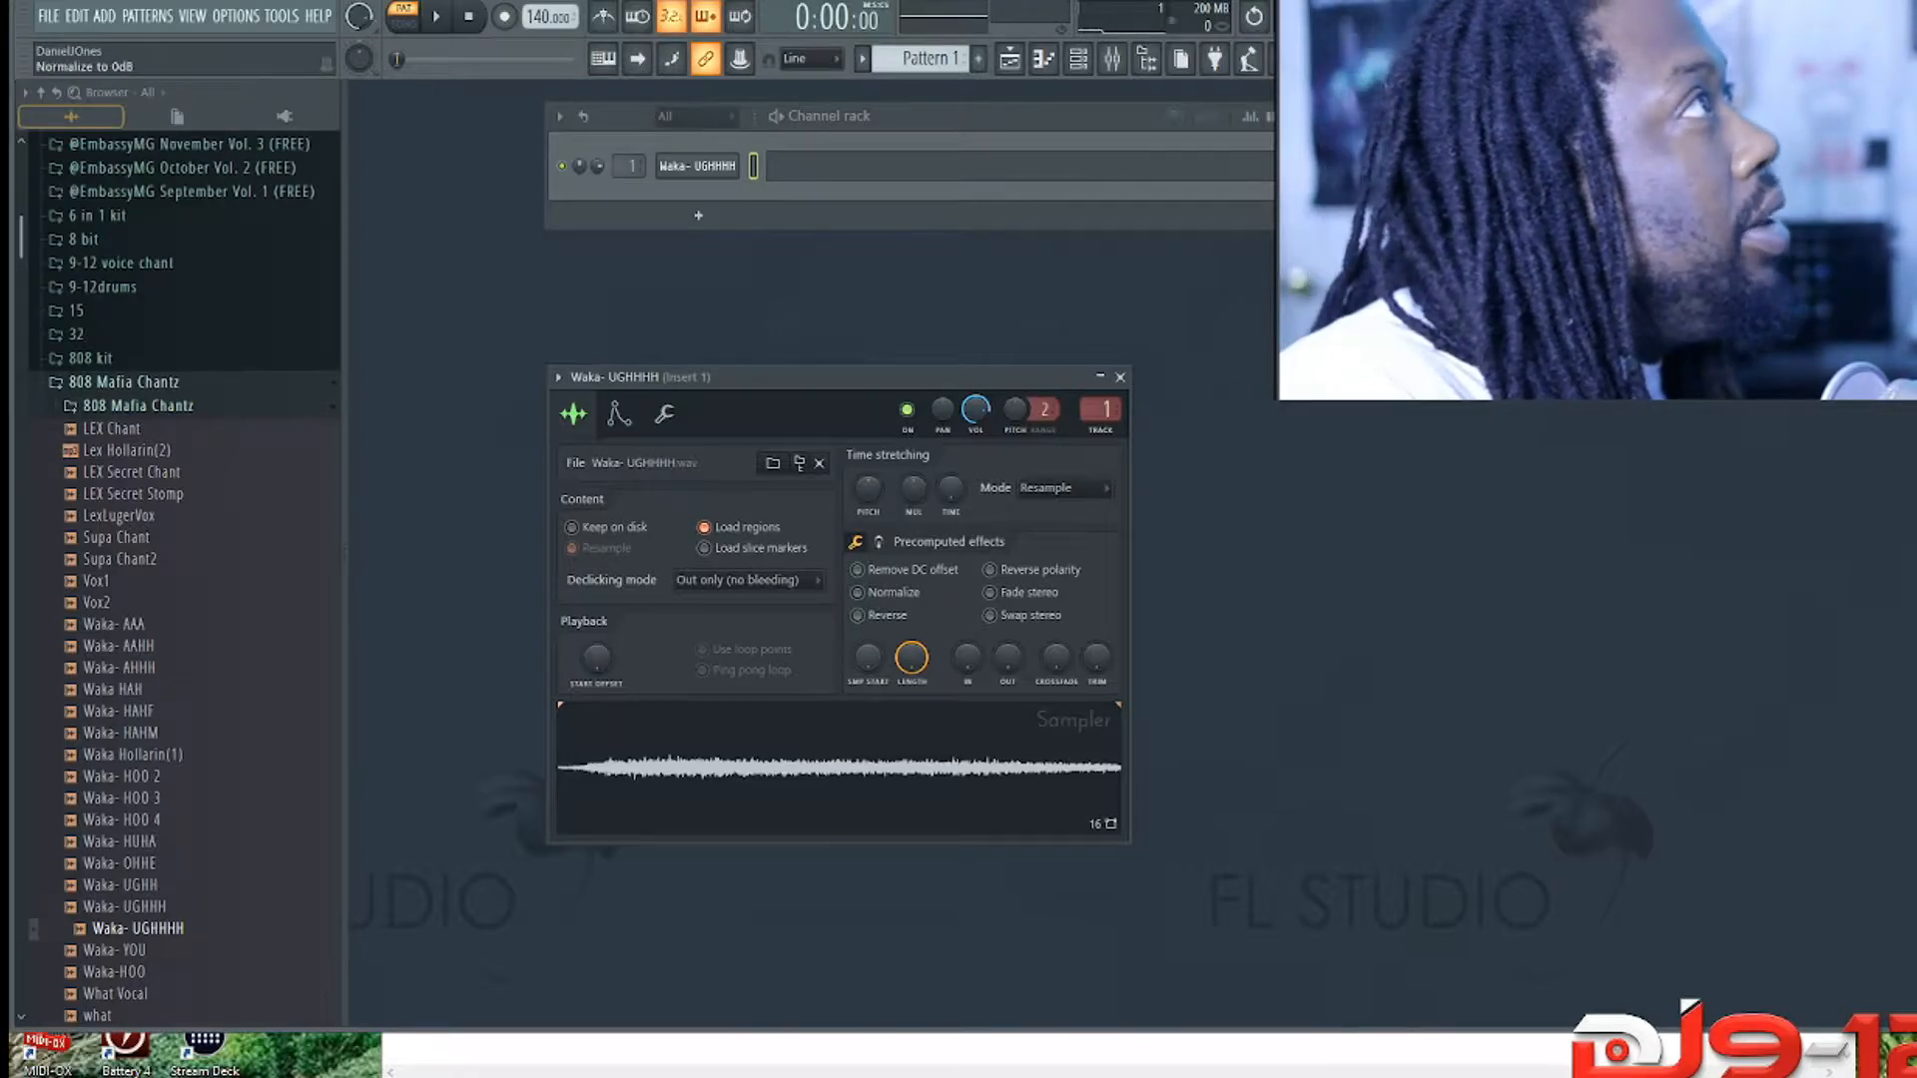
# Step: Try normalizing the Waka- UGHHHH sample
pyautogui.click(858, 592)
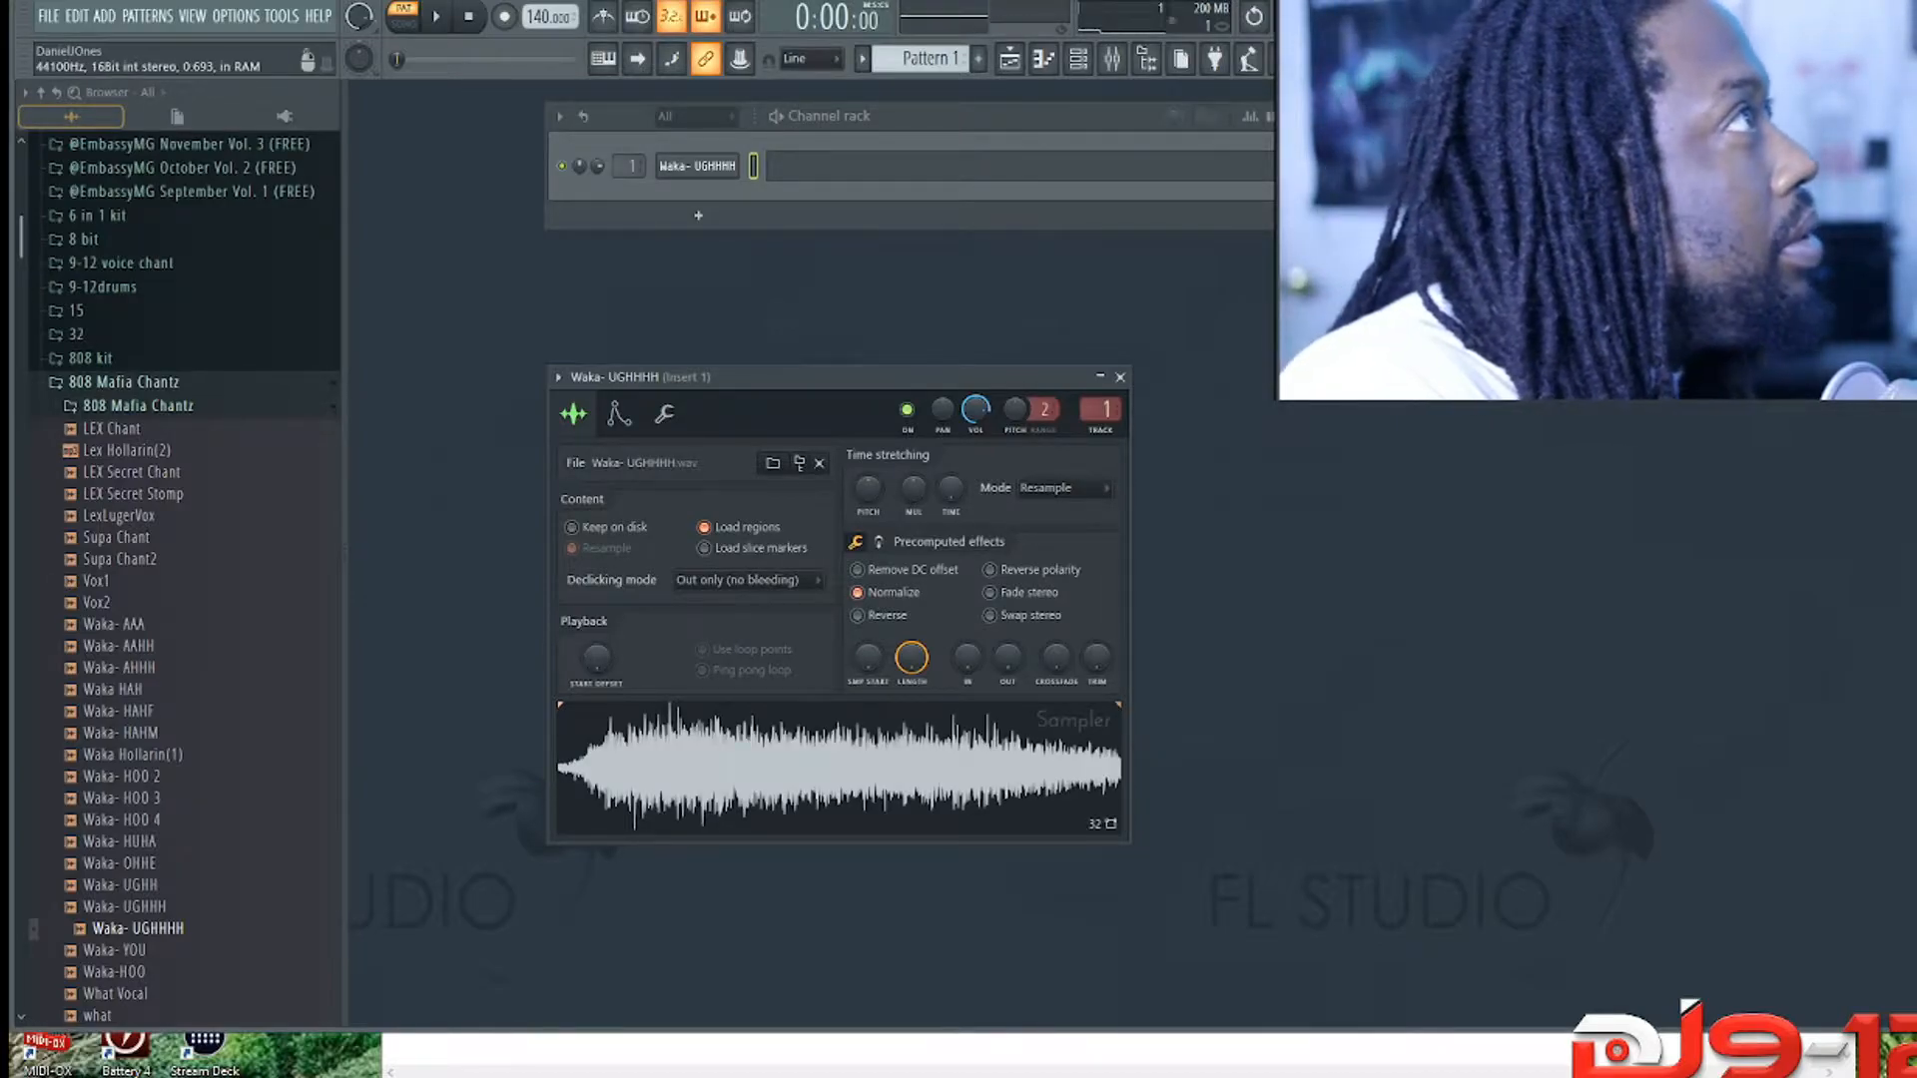
pyautogui.click(859, 592)
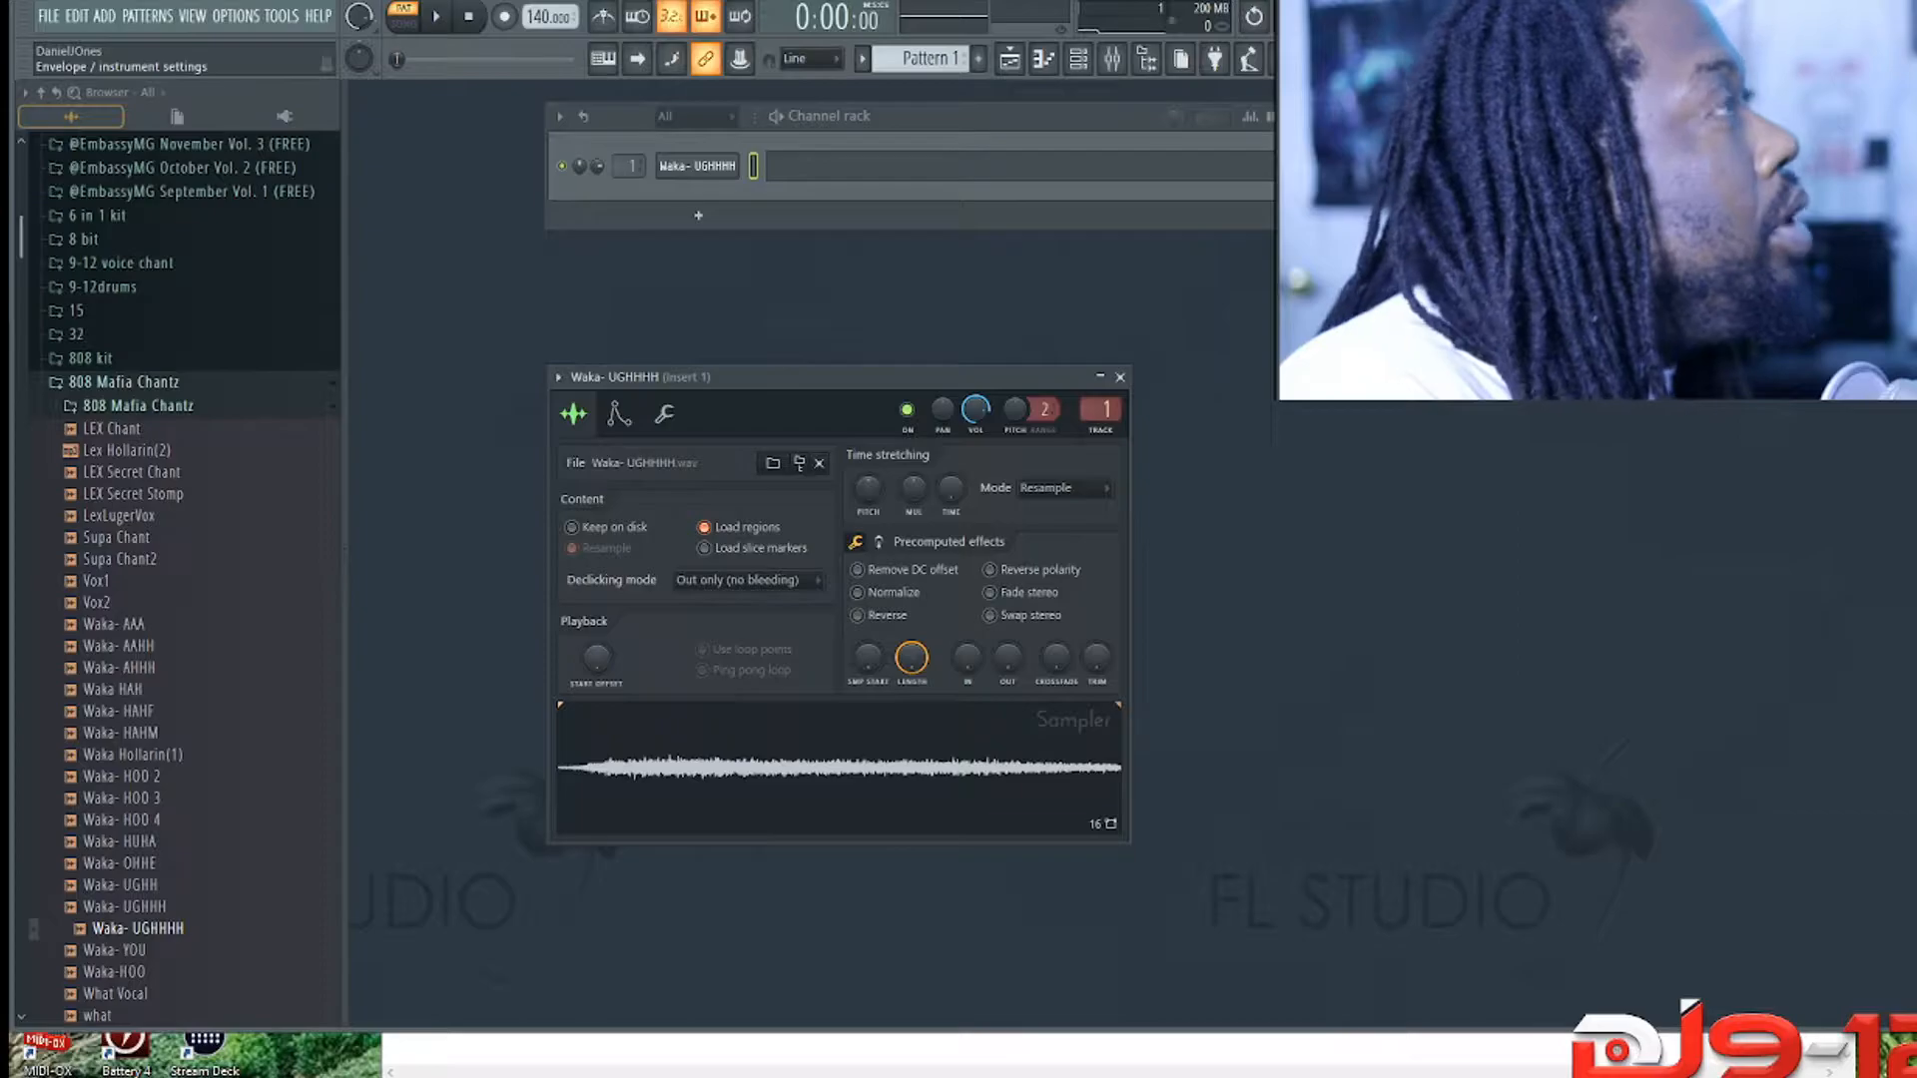
# Step: Raise the Waka- UGHHHH channel's volume multiplier to 134% in its level adjustments
pyautogui.click(664, 413)
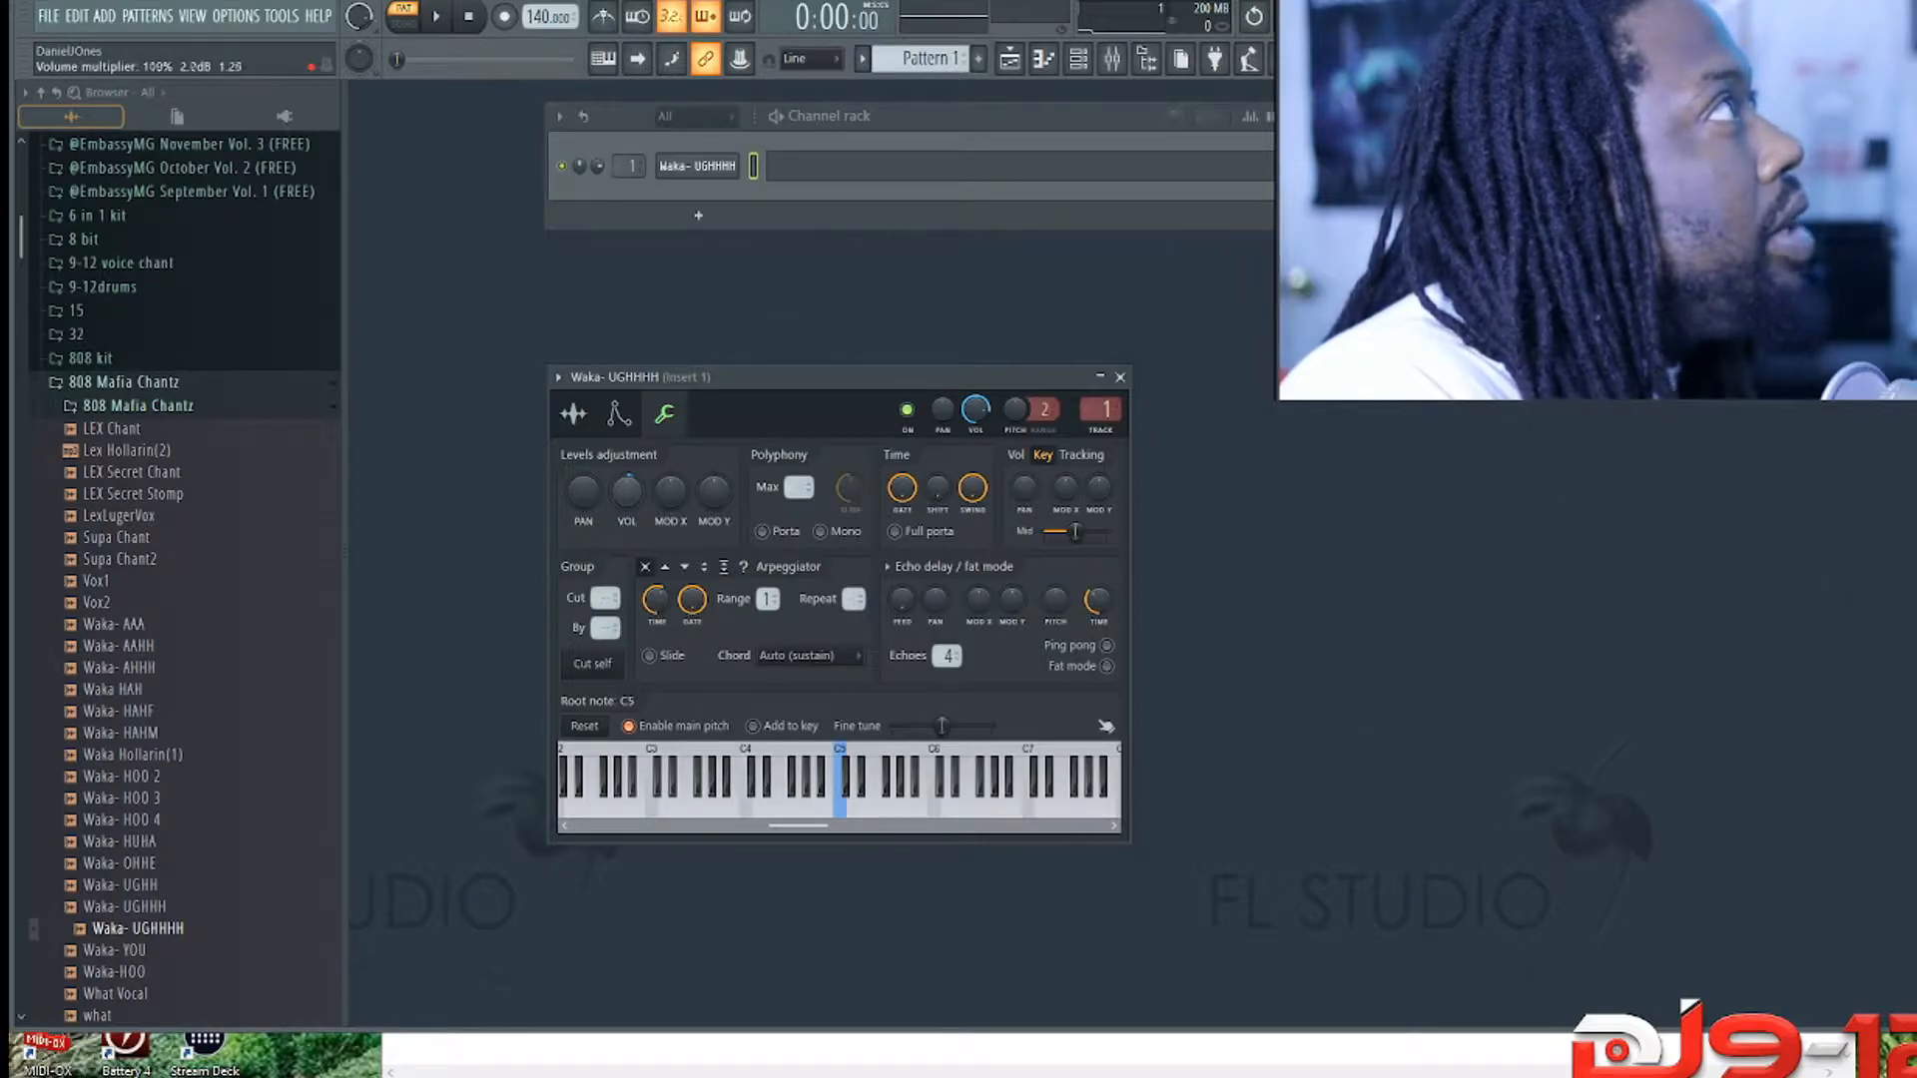
pyautogui.click(573, 413)
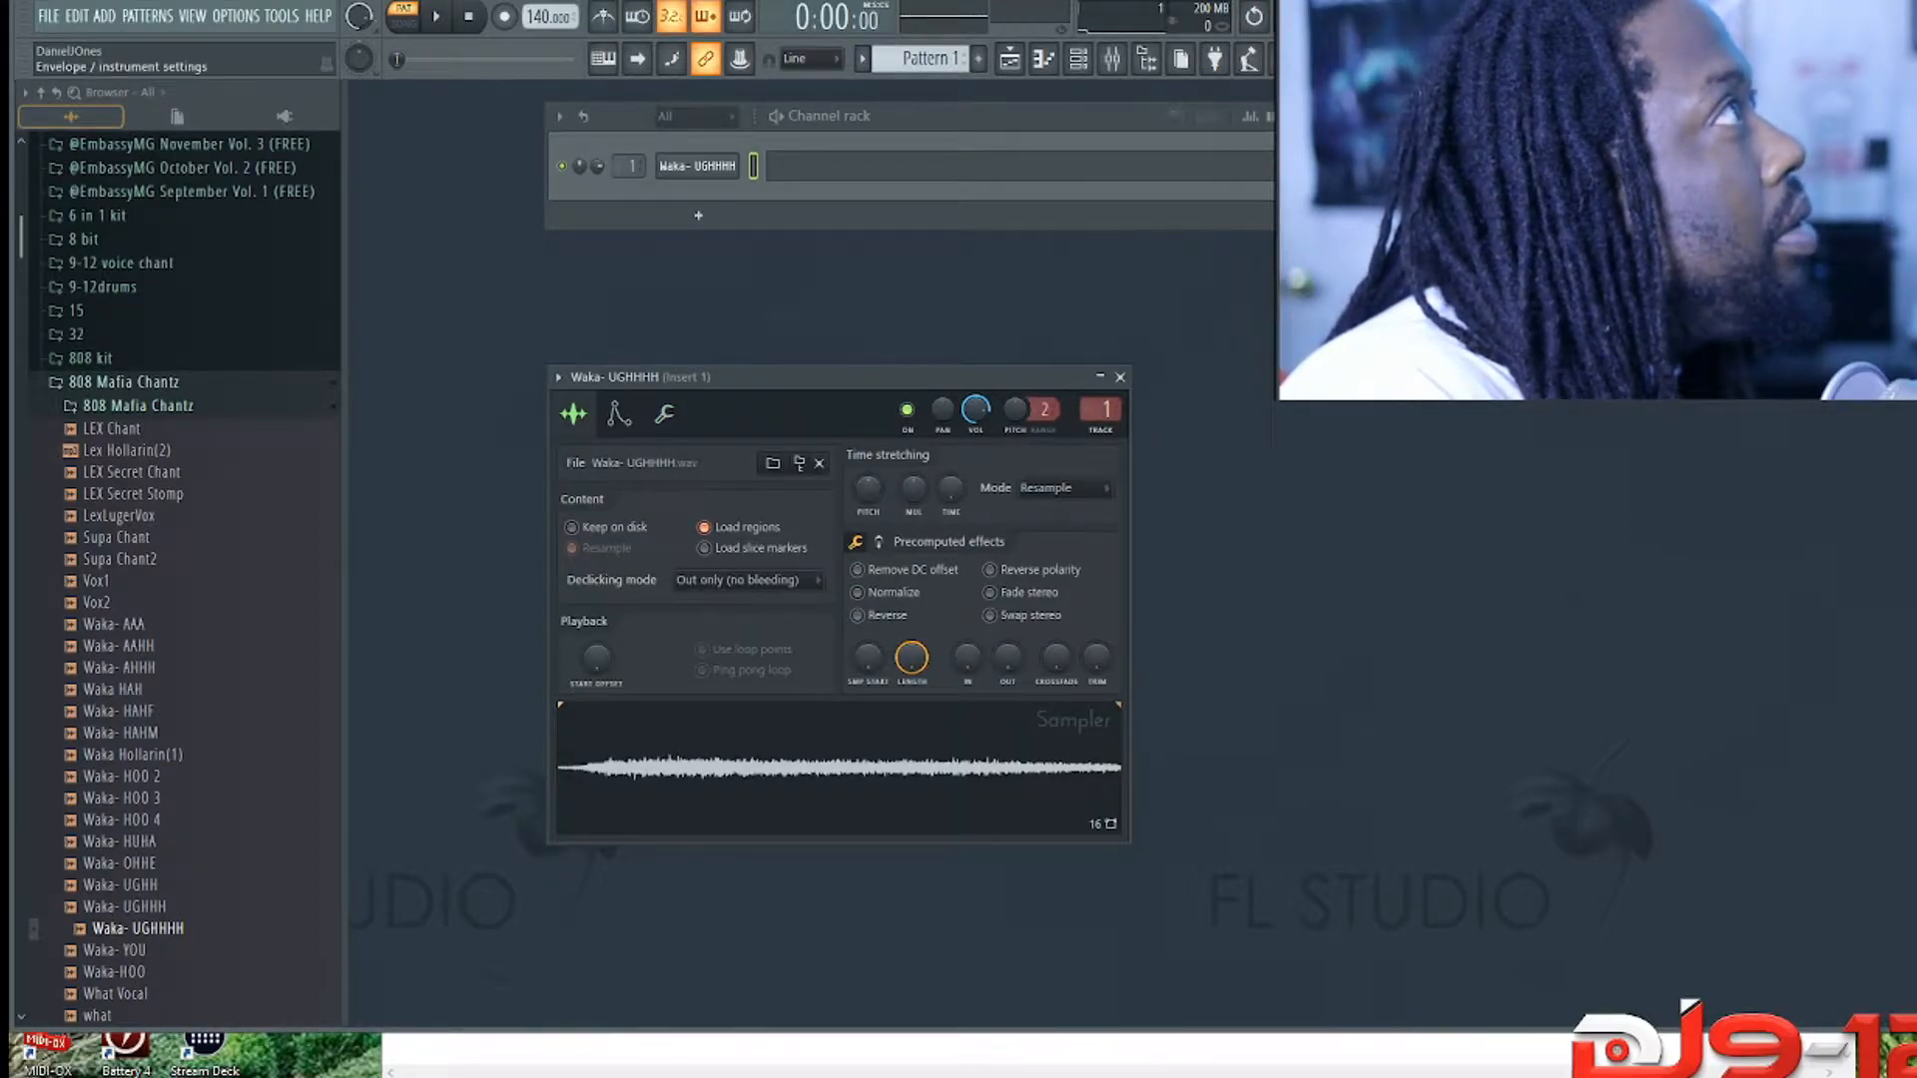
pyautogui.click(619, 413)
pyautogui.click(664, 414)
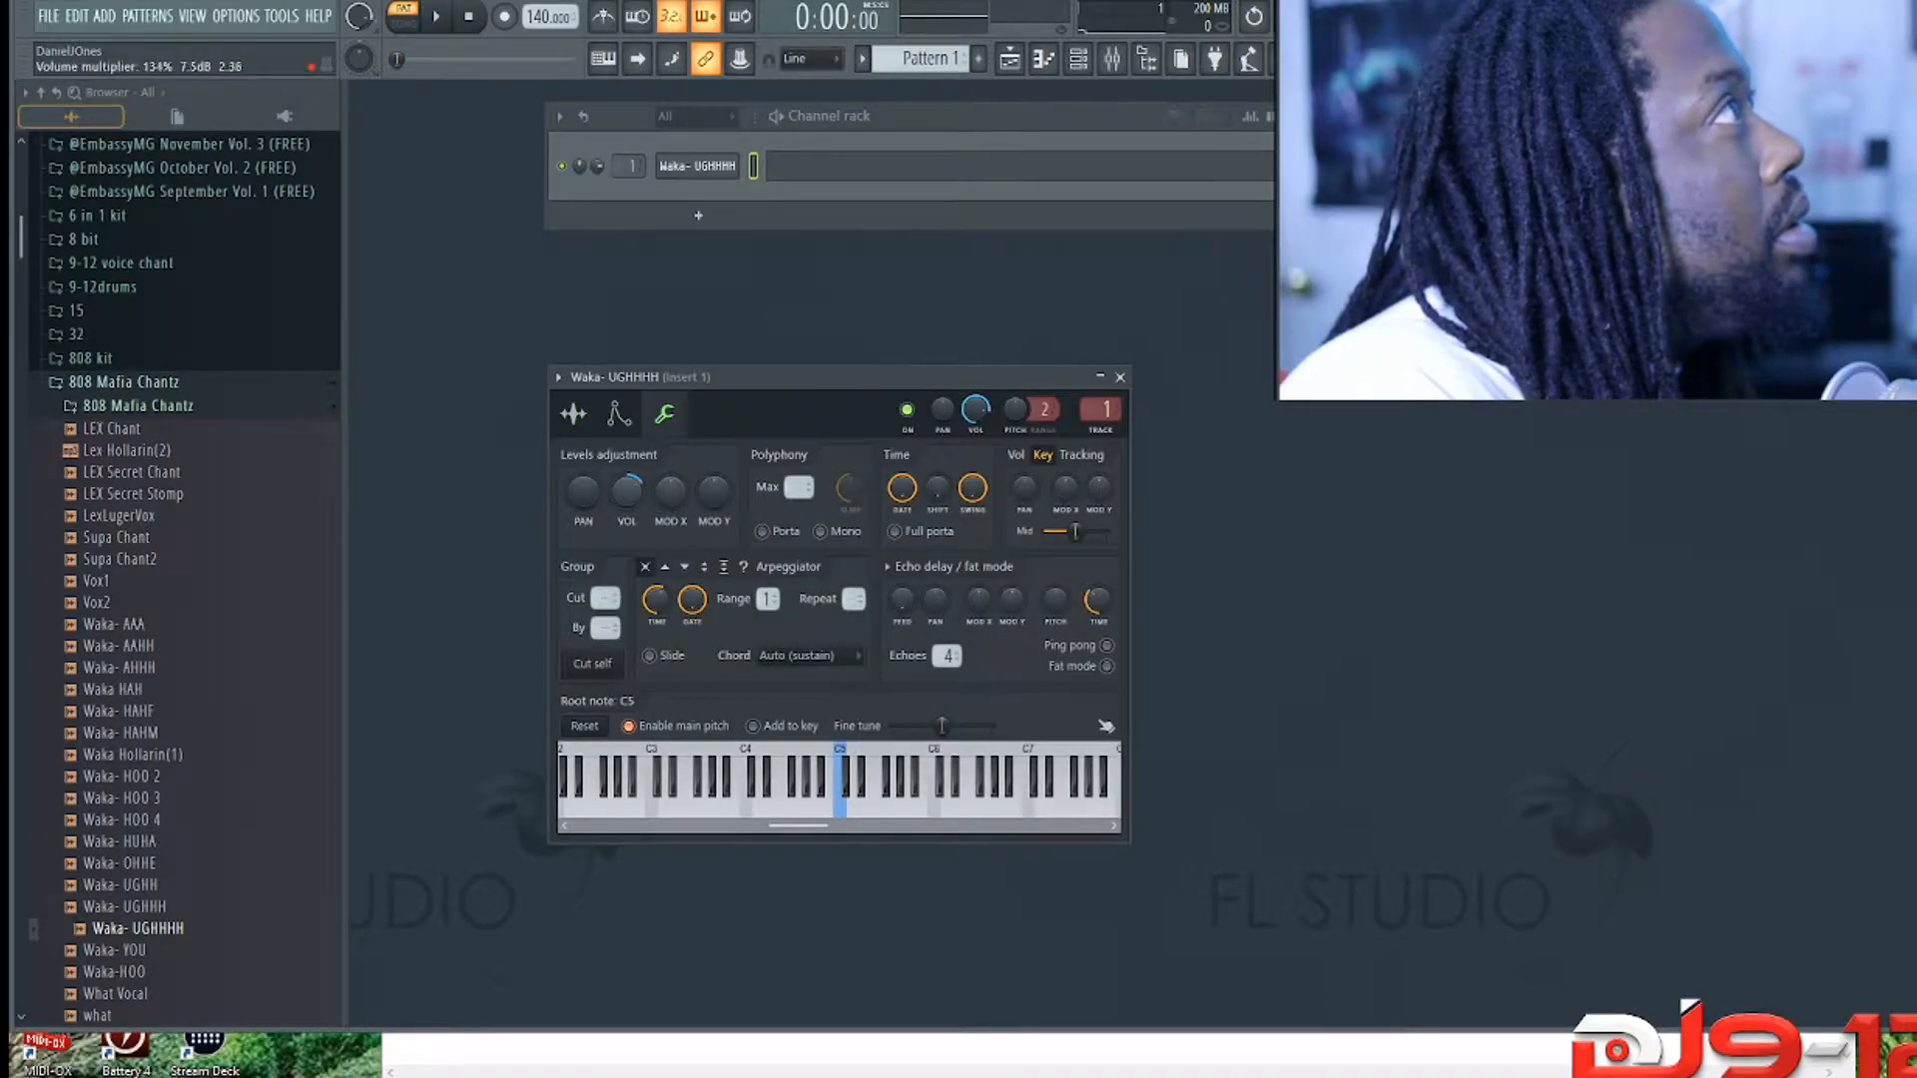
pyautogui.click(574, 413)
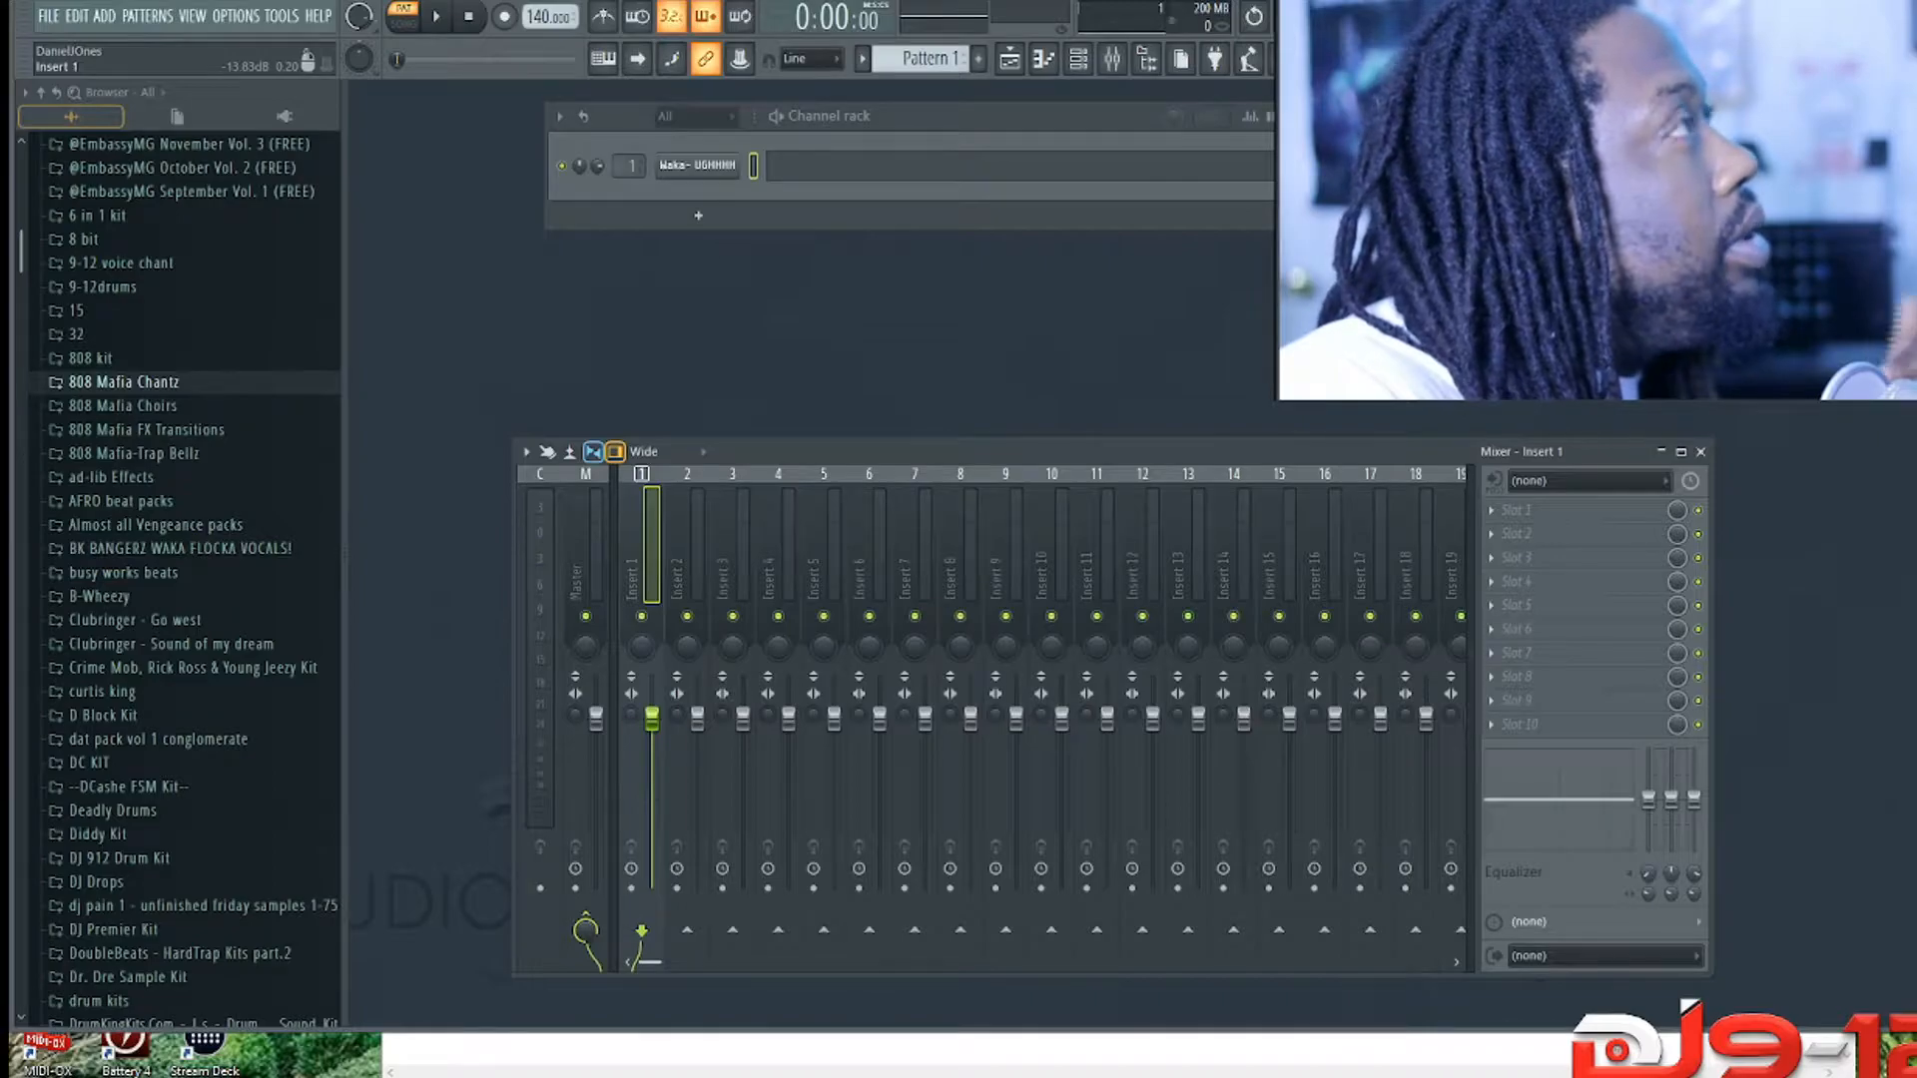
# Step: Link the Waka- UGHHHH channel to mixer track 1 so the track takes the channel's name
pyautogui.rightClick(654, 474)
pyautogui.moveTo(769, 681)
pyautogui.click(989, 681)
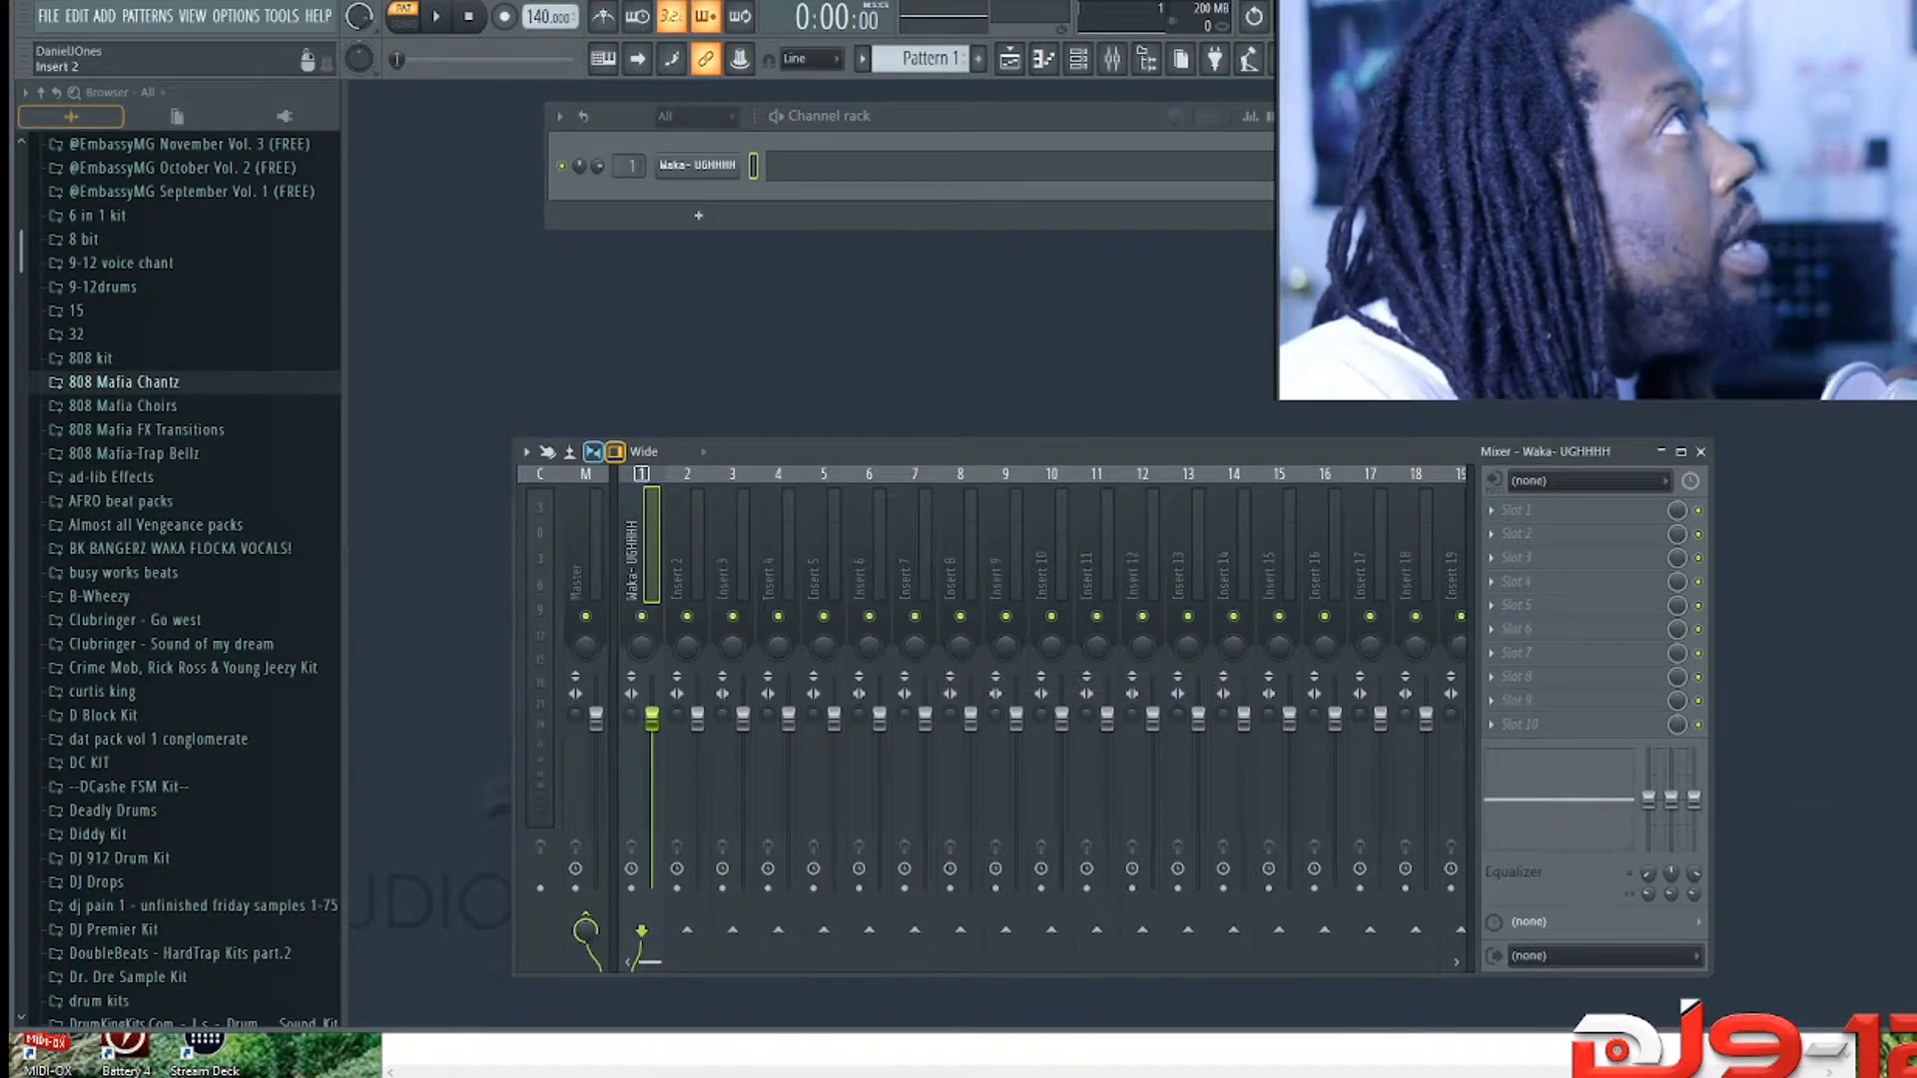
# Step: Draw a half-bar C5 note at the start of bar 1 in the piano roll, followed by a half-bar E5 note
pyautogui.click(793, 165)
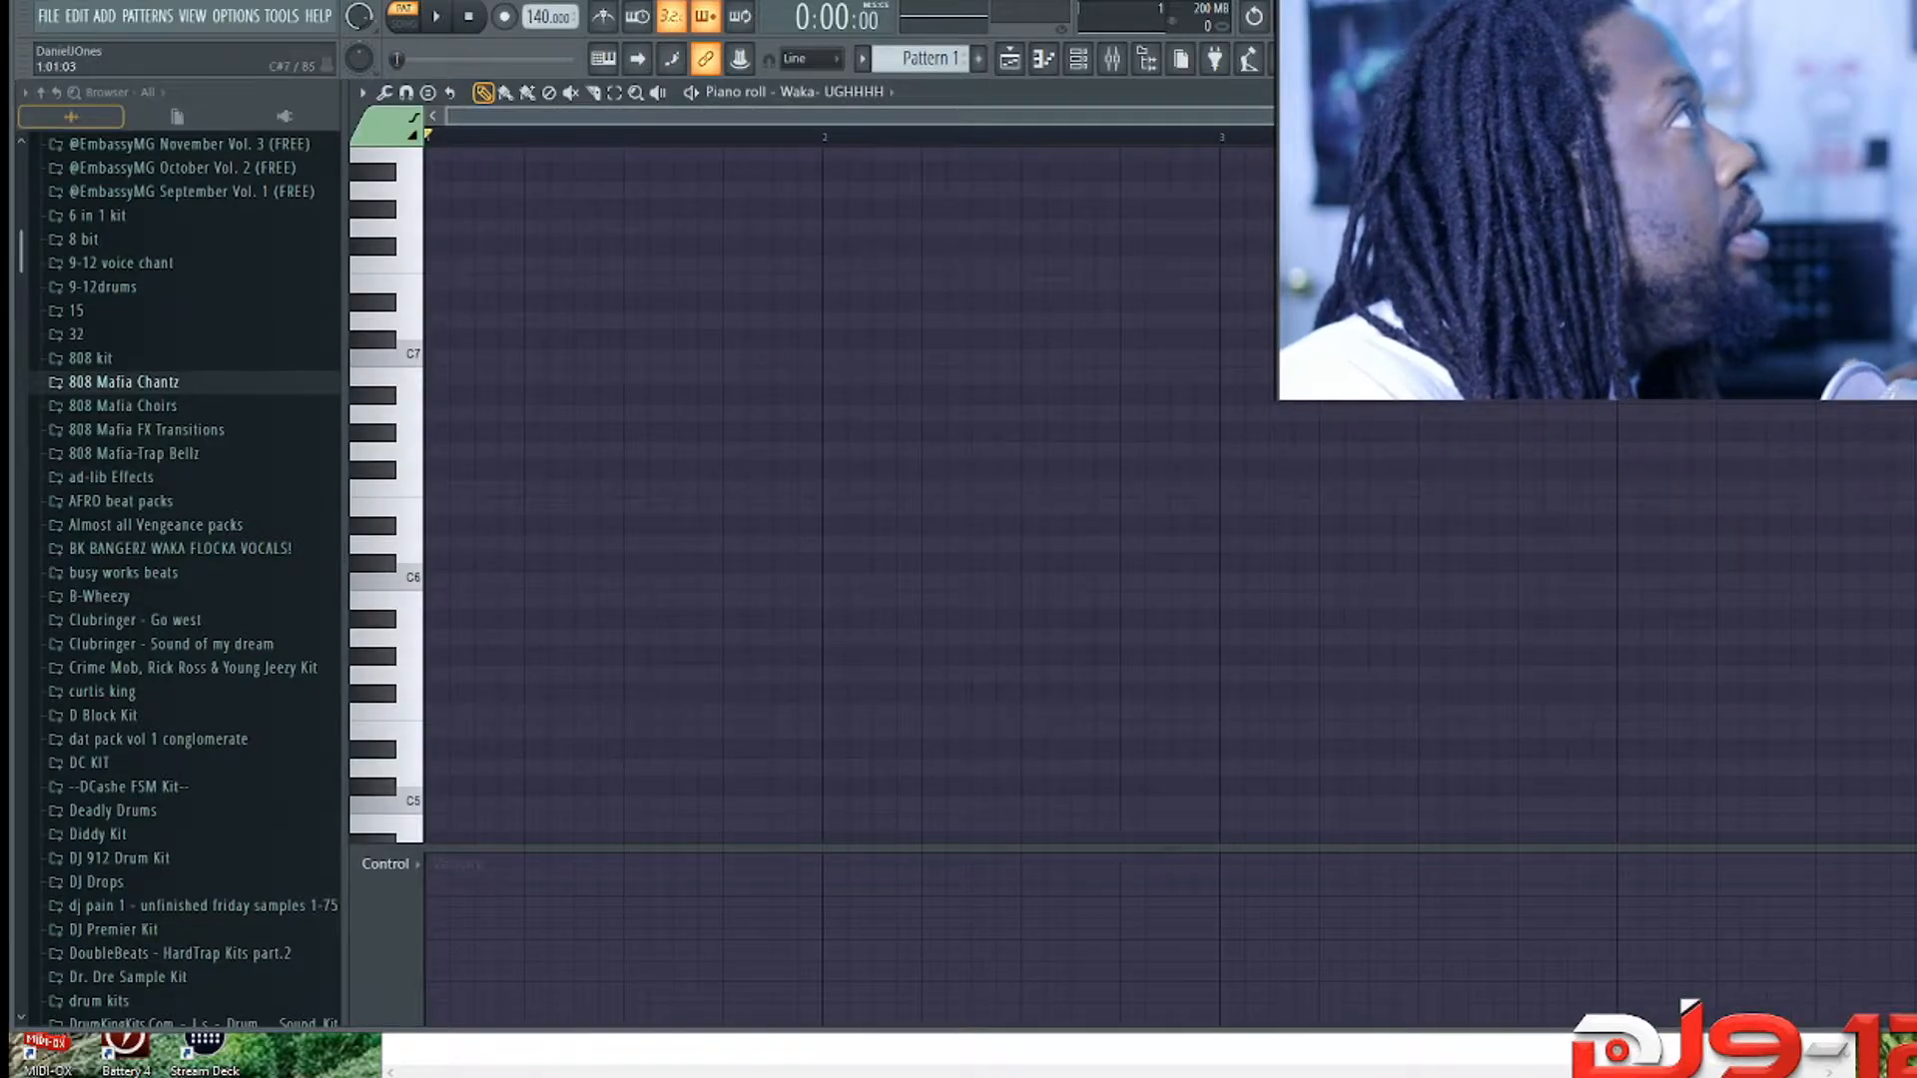
pyautogui.scroll(5, 444, 348)
pyautogui.scroll(-5, 454, 348)
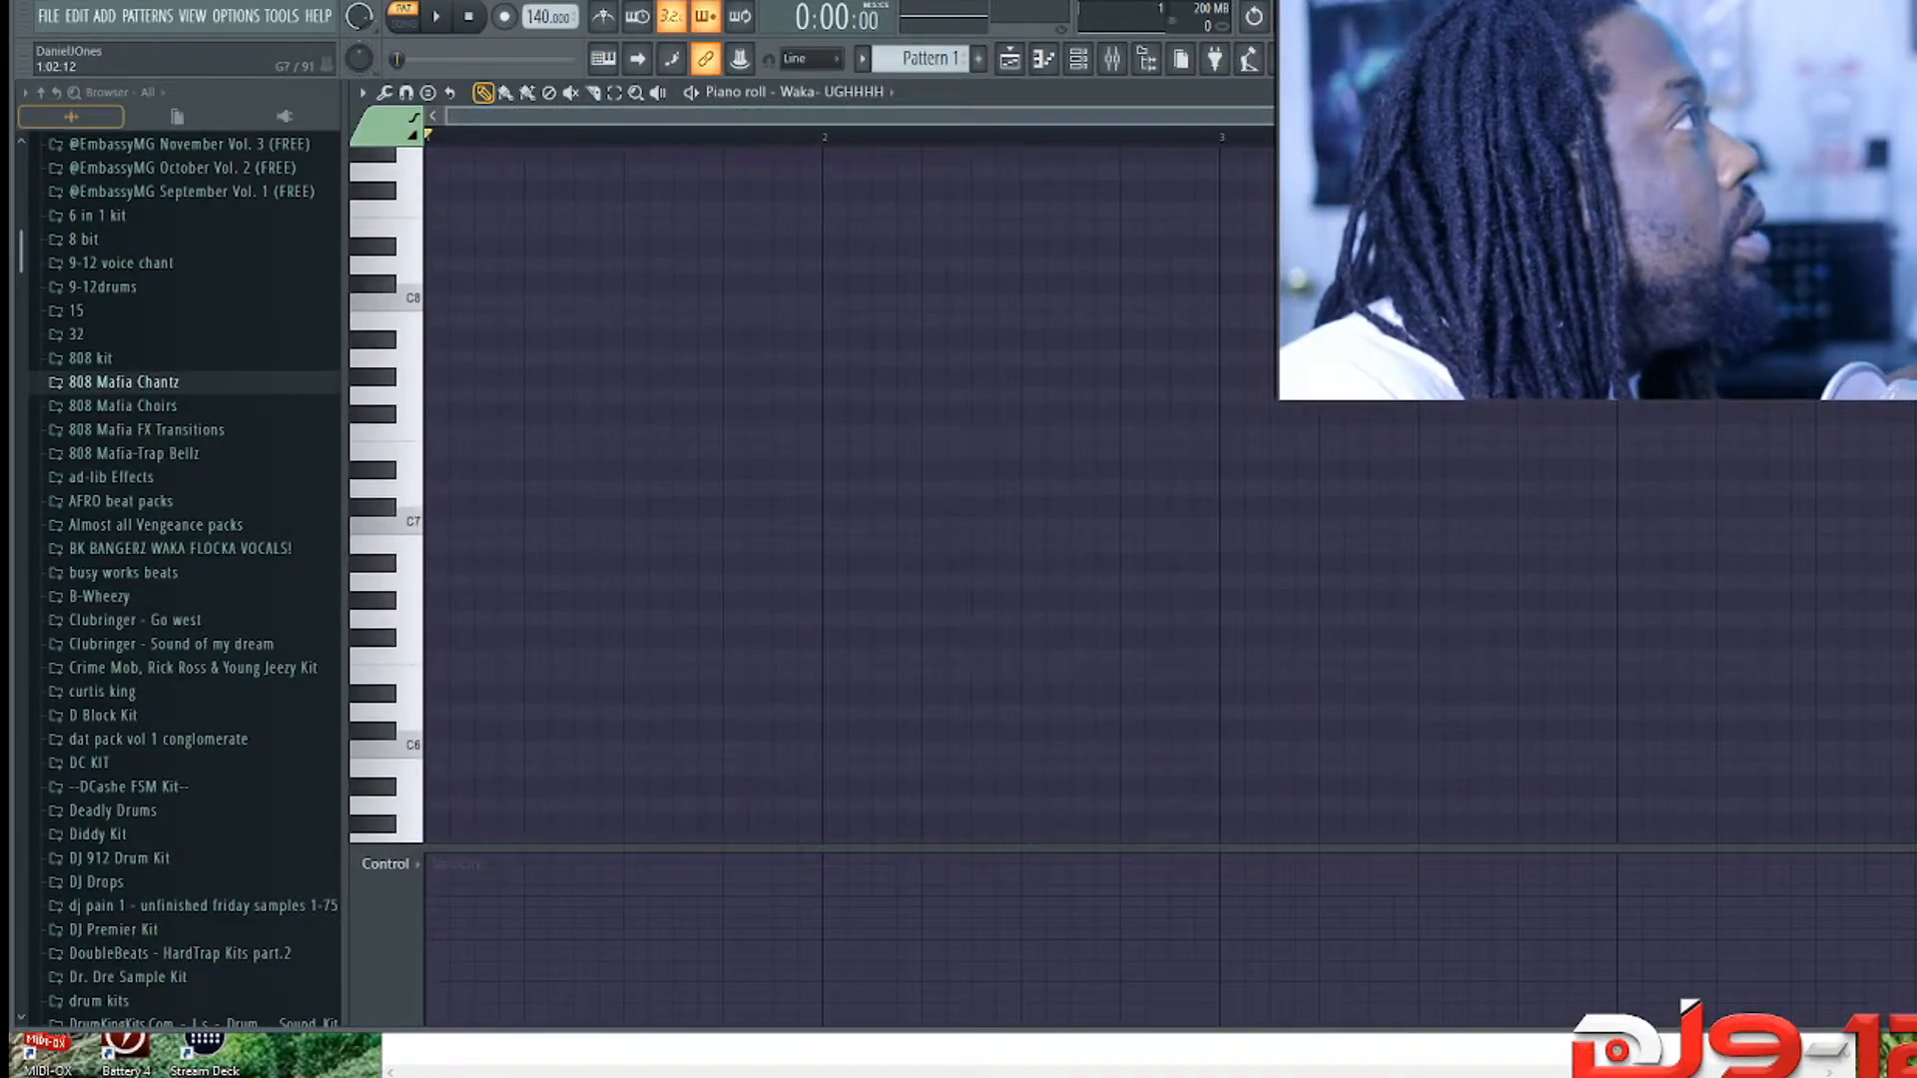
pyautogui.scroll(-5, 445, 420)
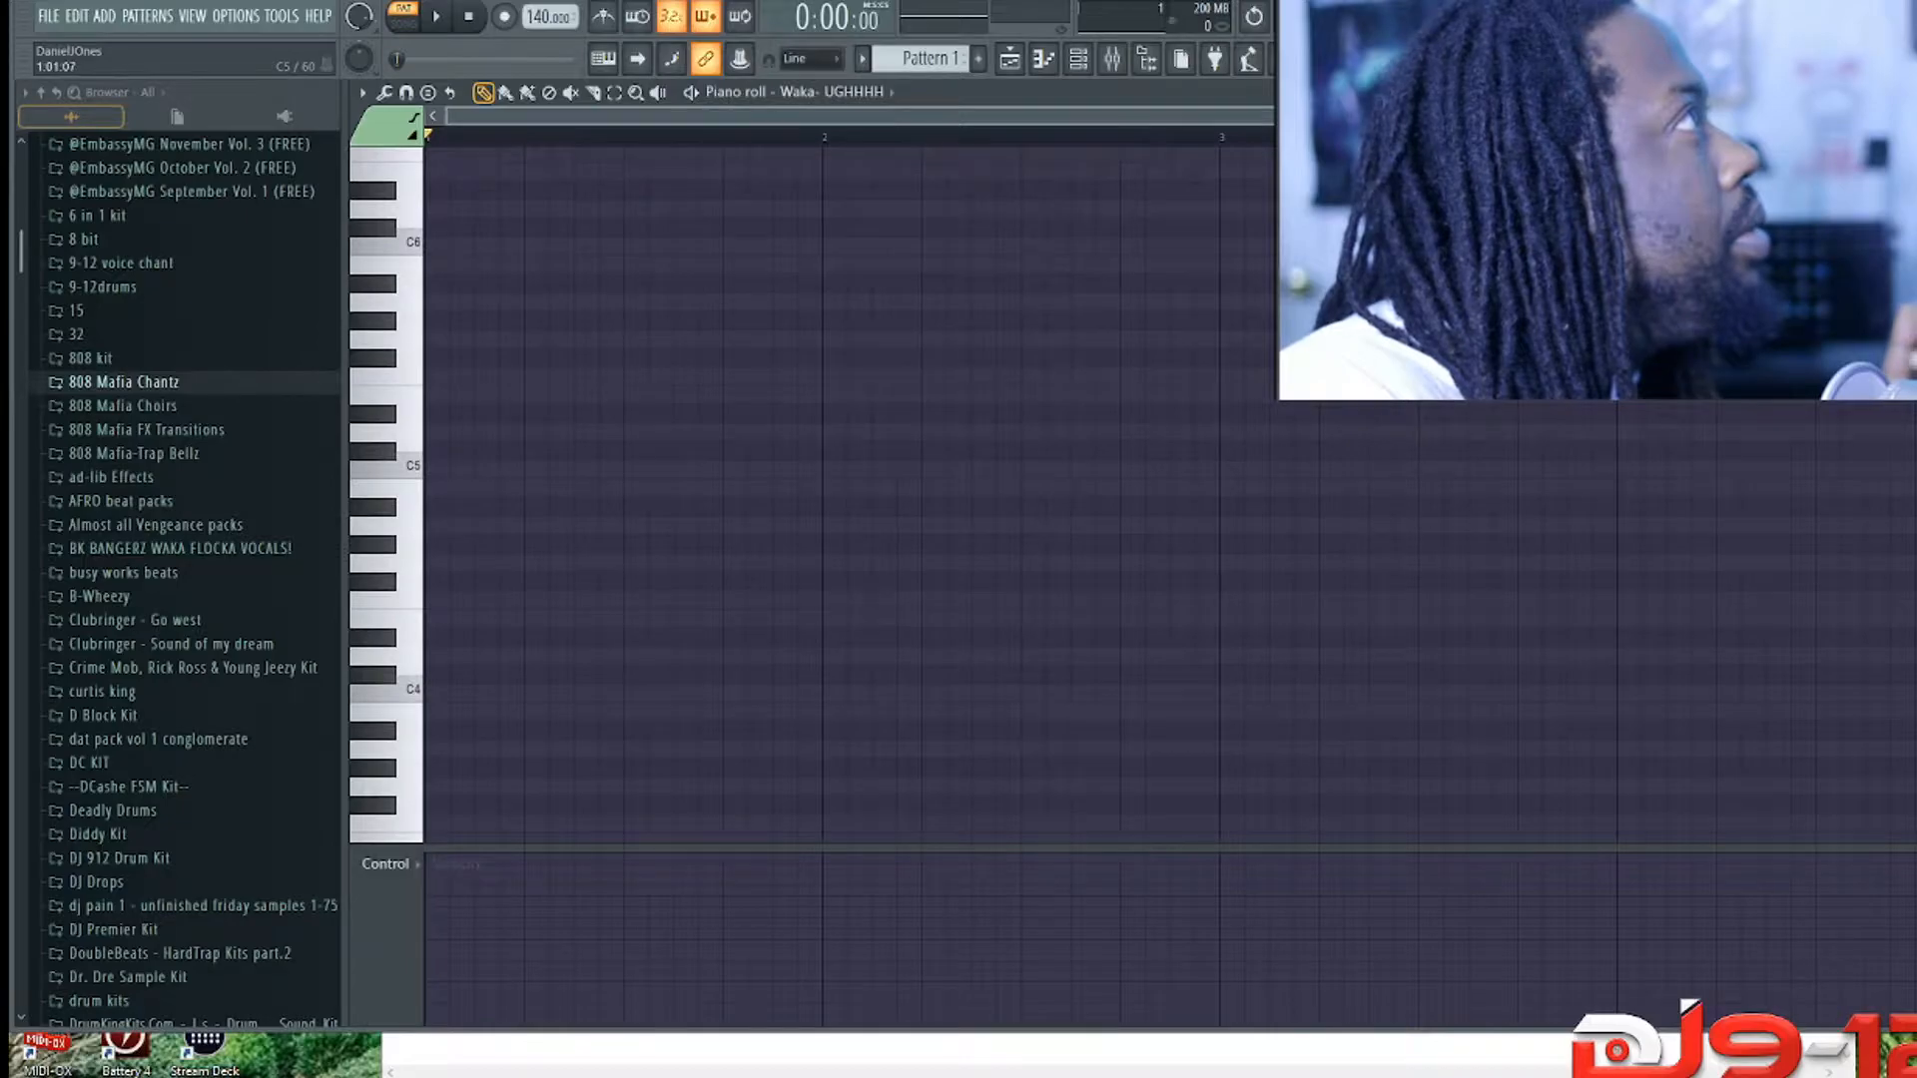
pyautogui.click(433, 469)
pyautogui.moveTo(522, 469); pyautogui.dragTo(623, 470)
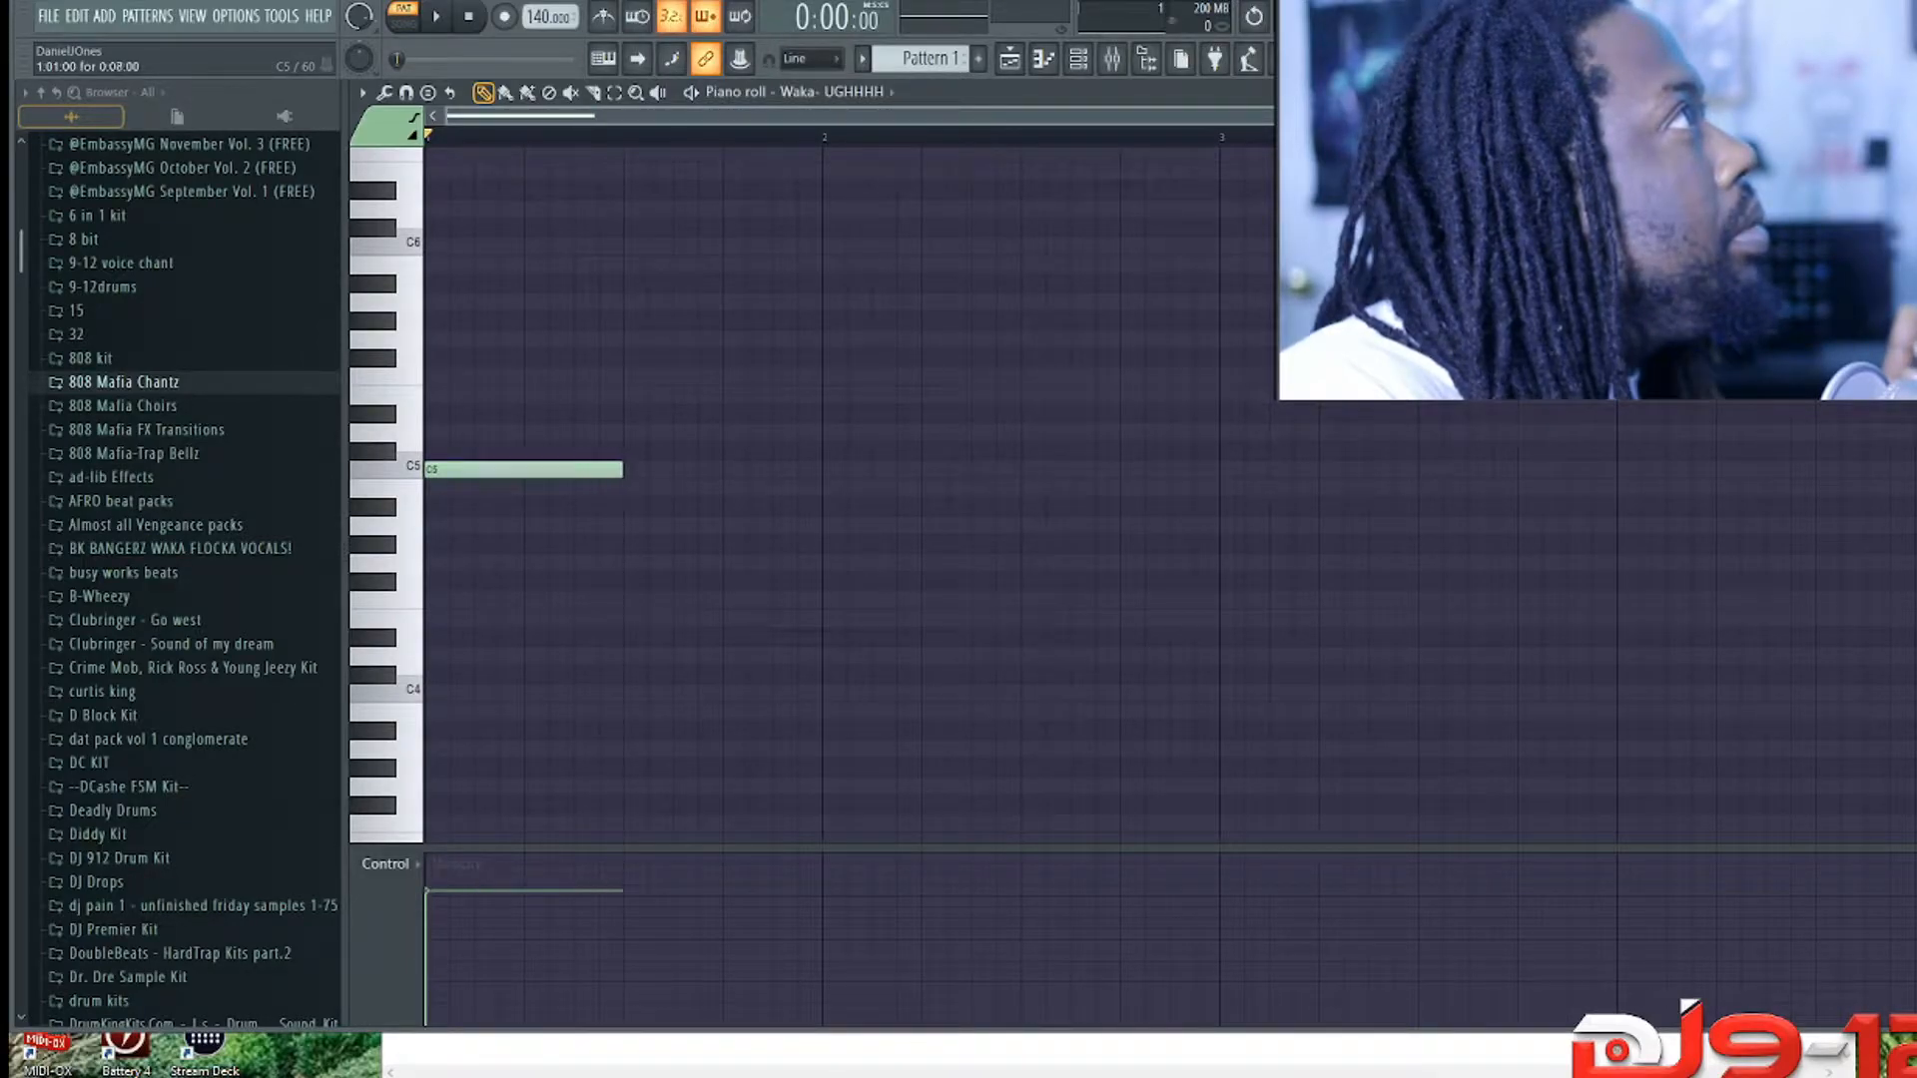
pyautogui.click(629, 394)
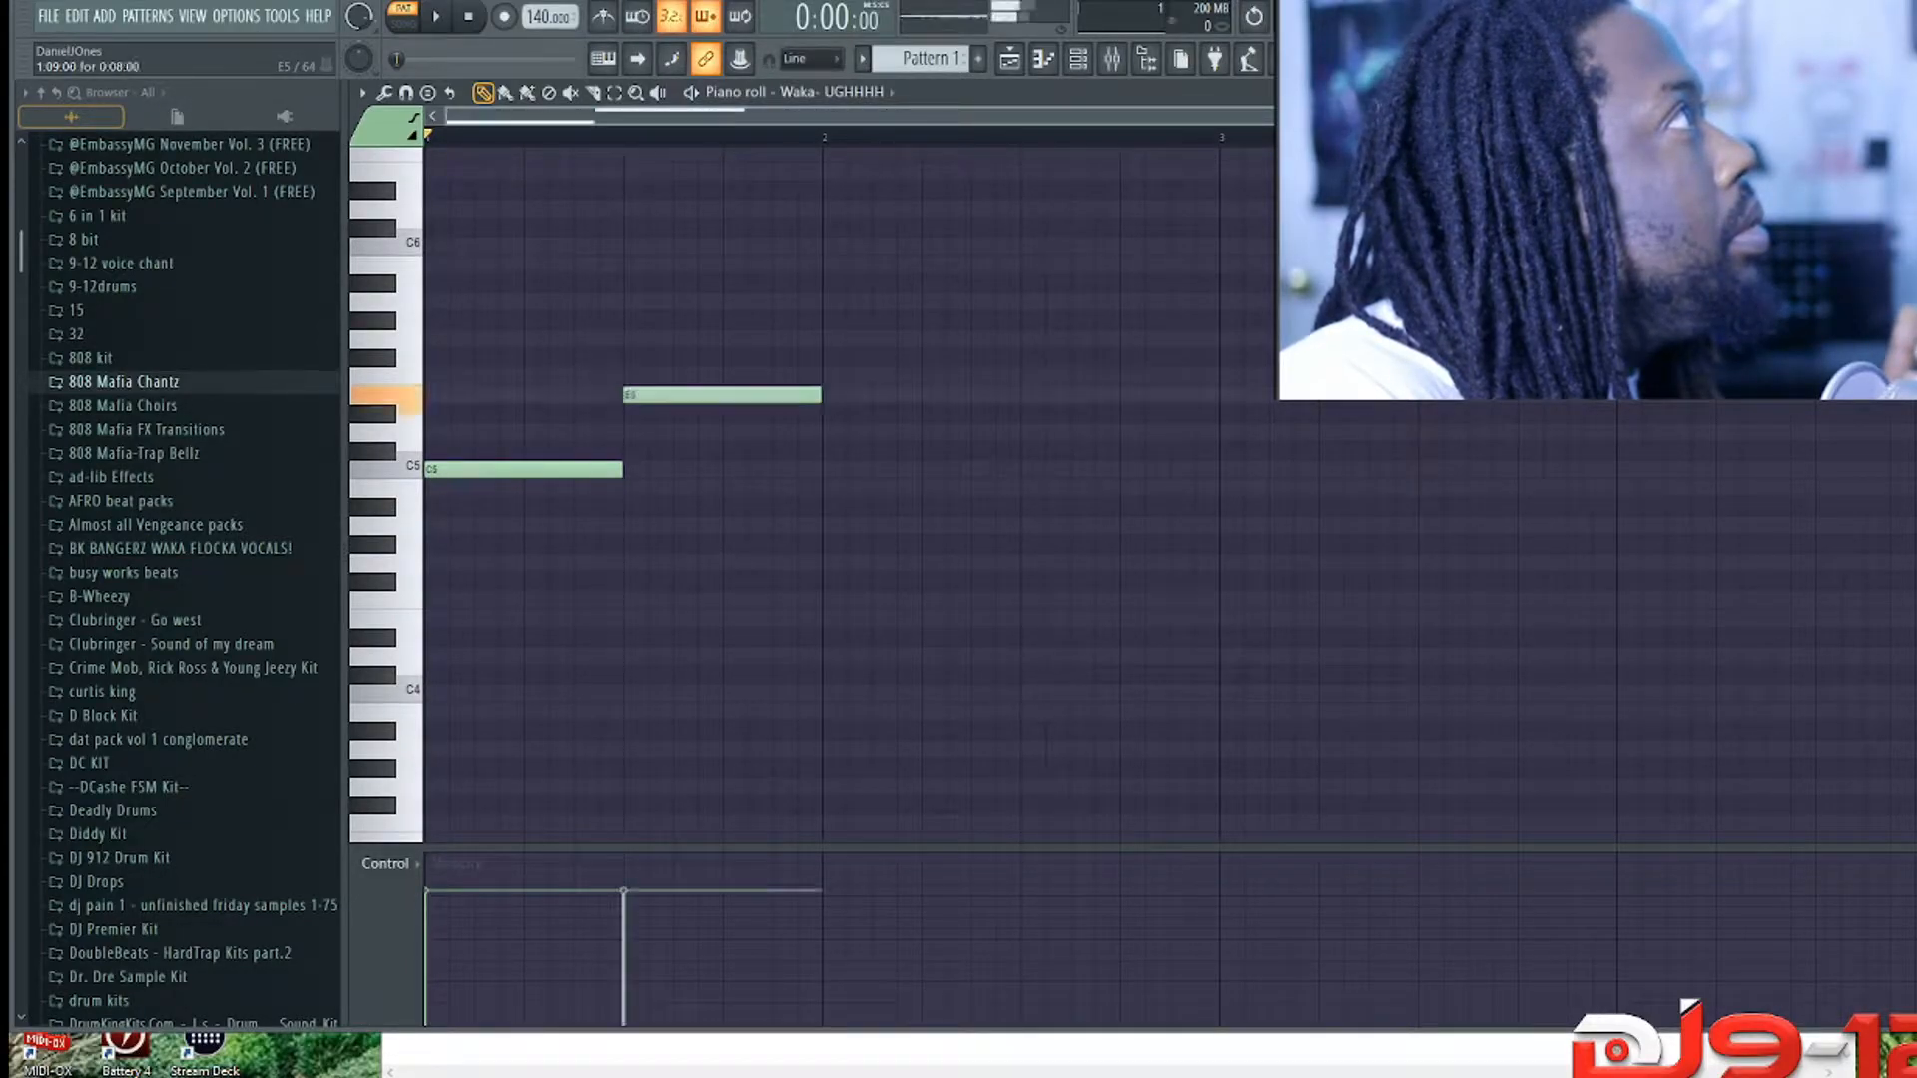
# Step: Lower the second note to D5 while listening to the pattern
pyautogui.press('space')
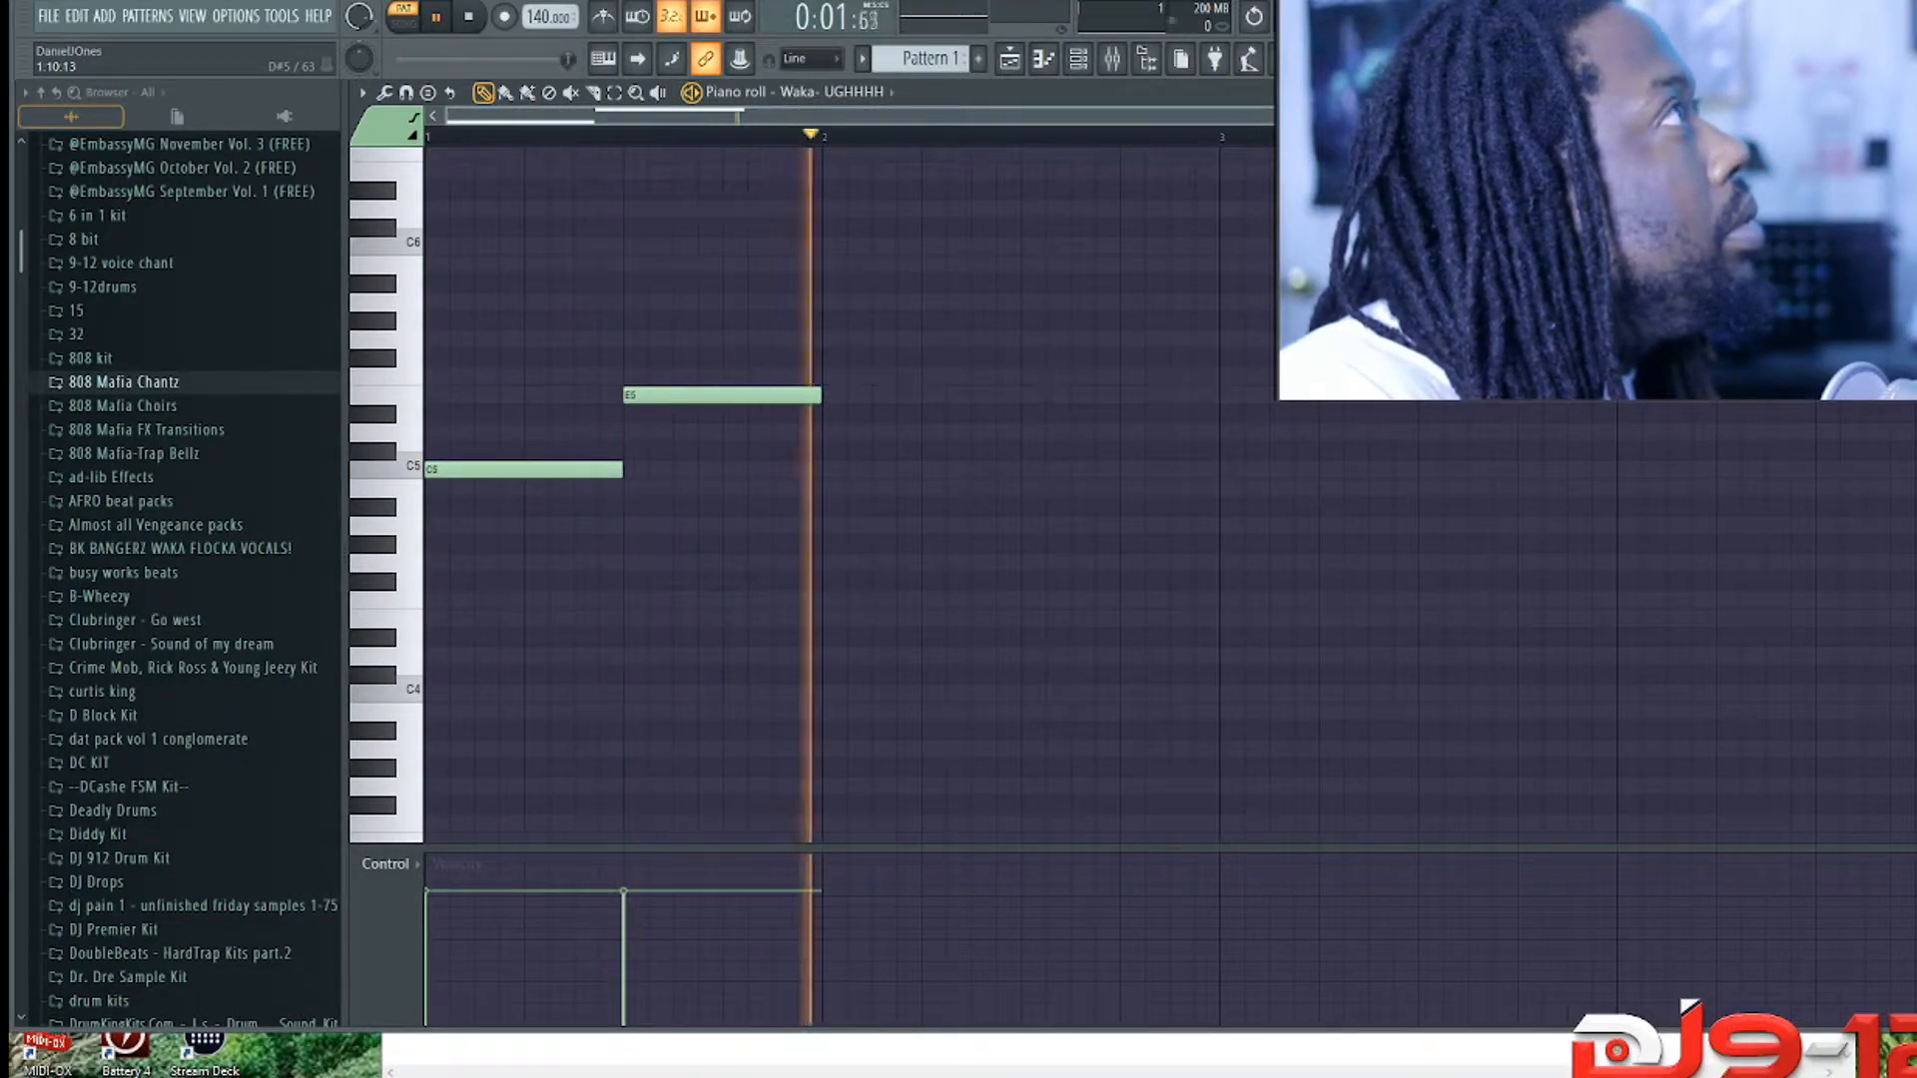
pyautogui.moveTo(663, 396); pyautogui.dragTo(662, 414)
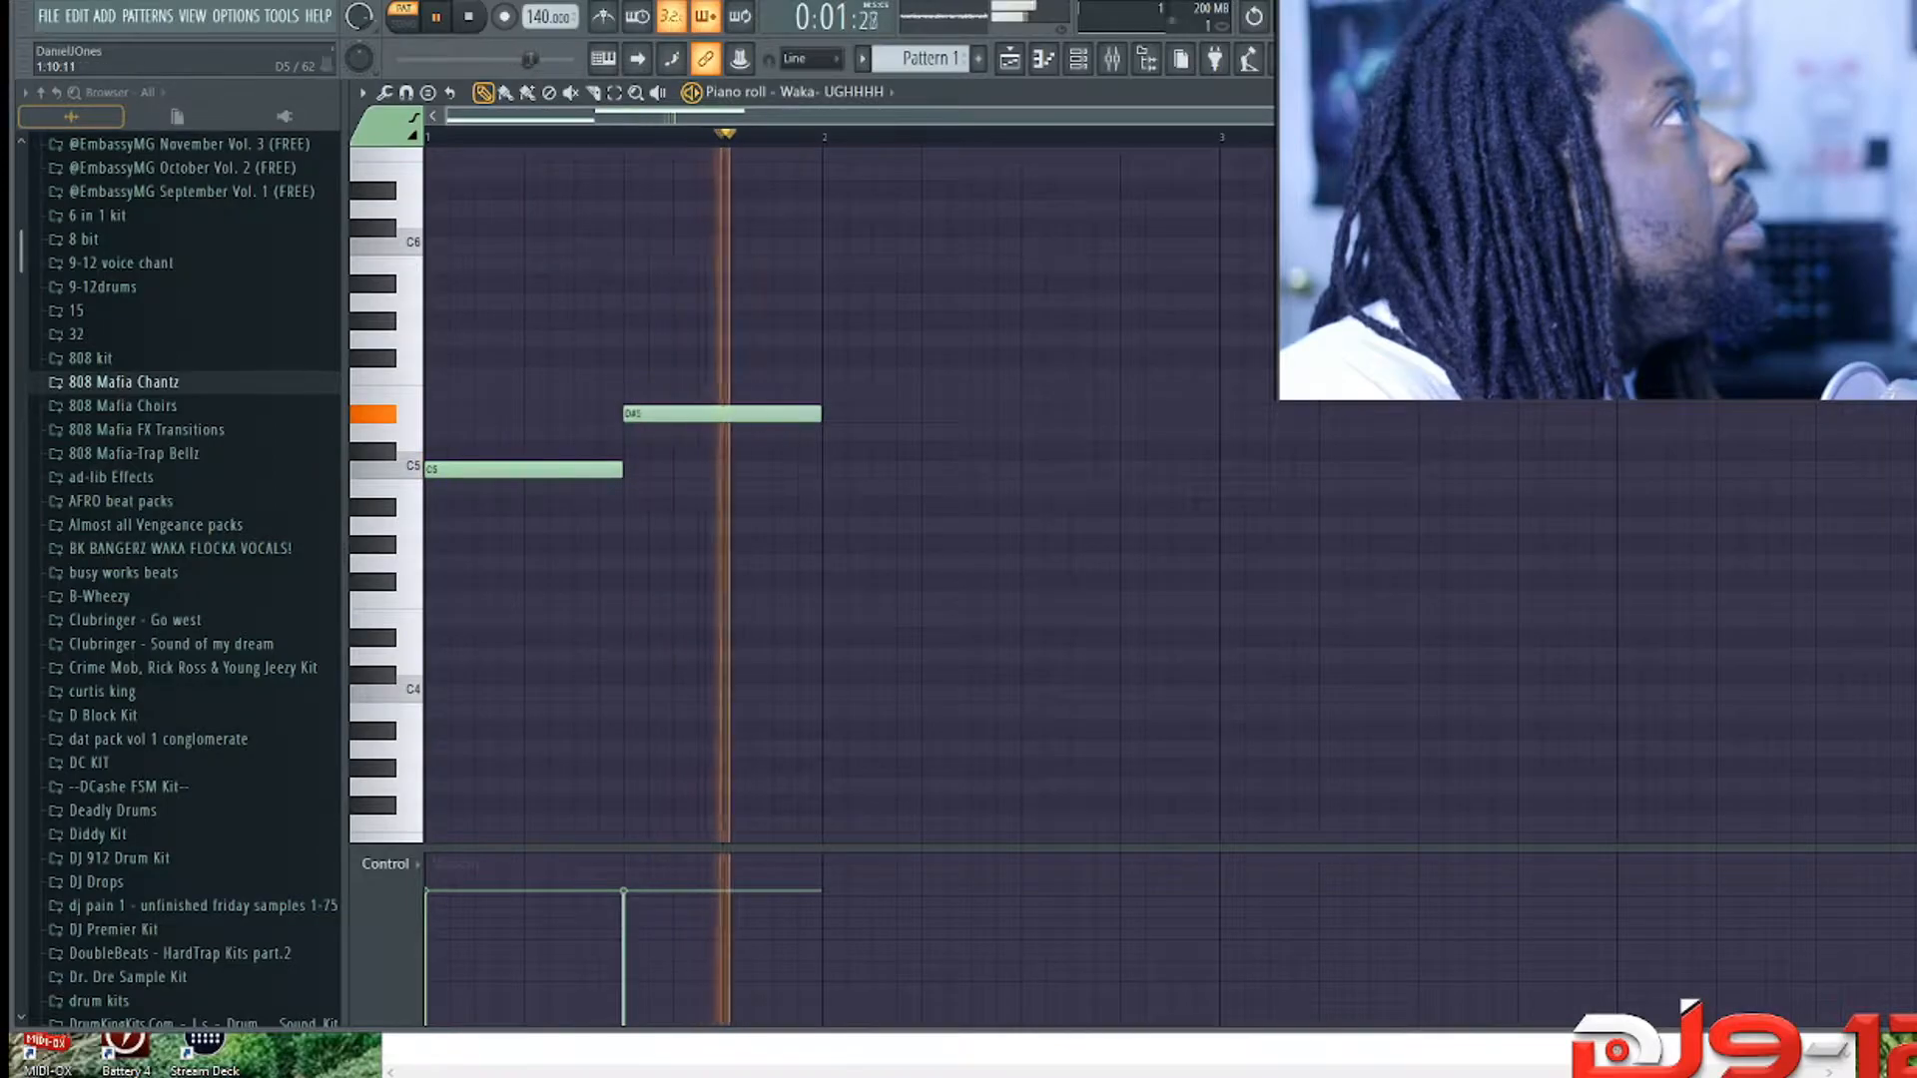
pyautogui.moveTo(662, 414); pyautogui.dragTo(662, 433)
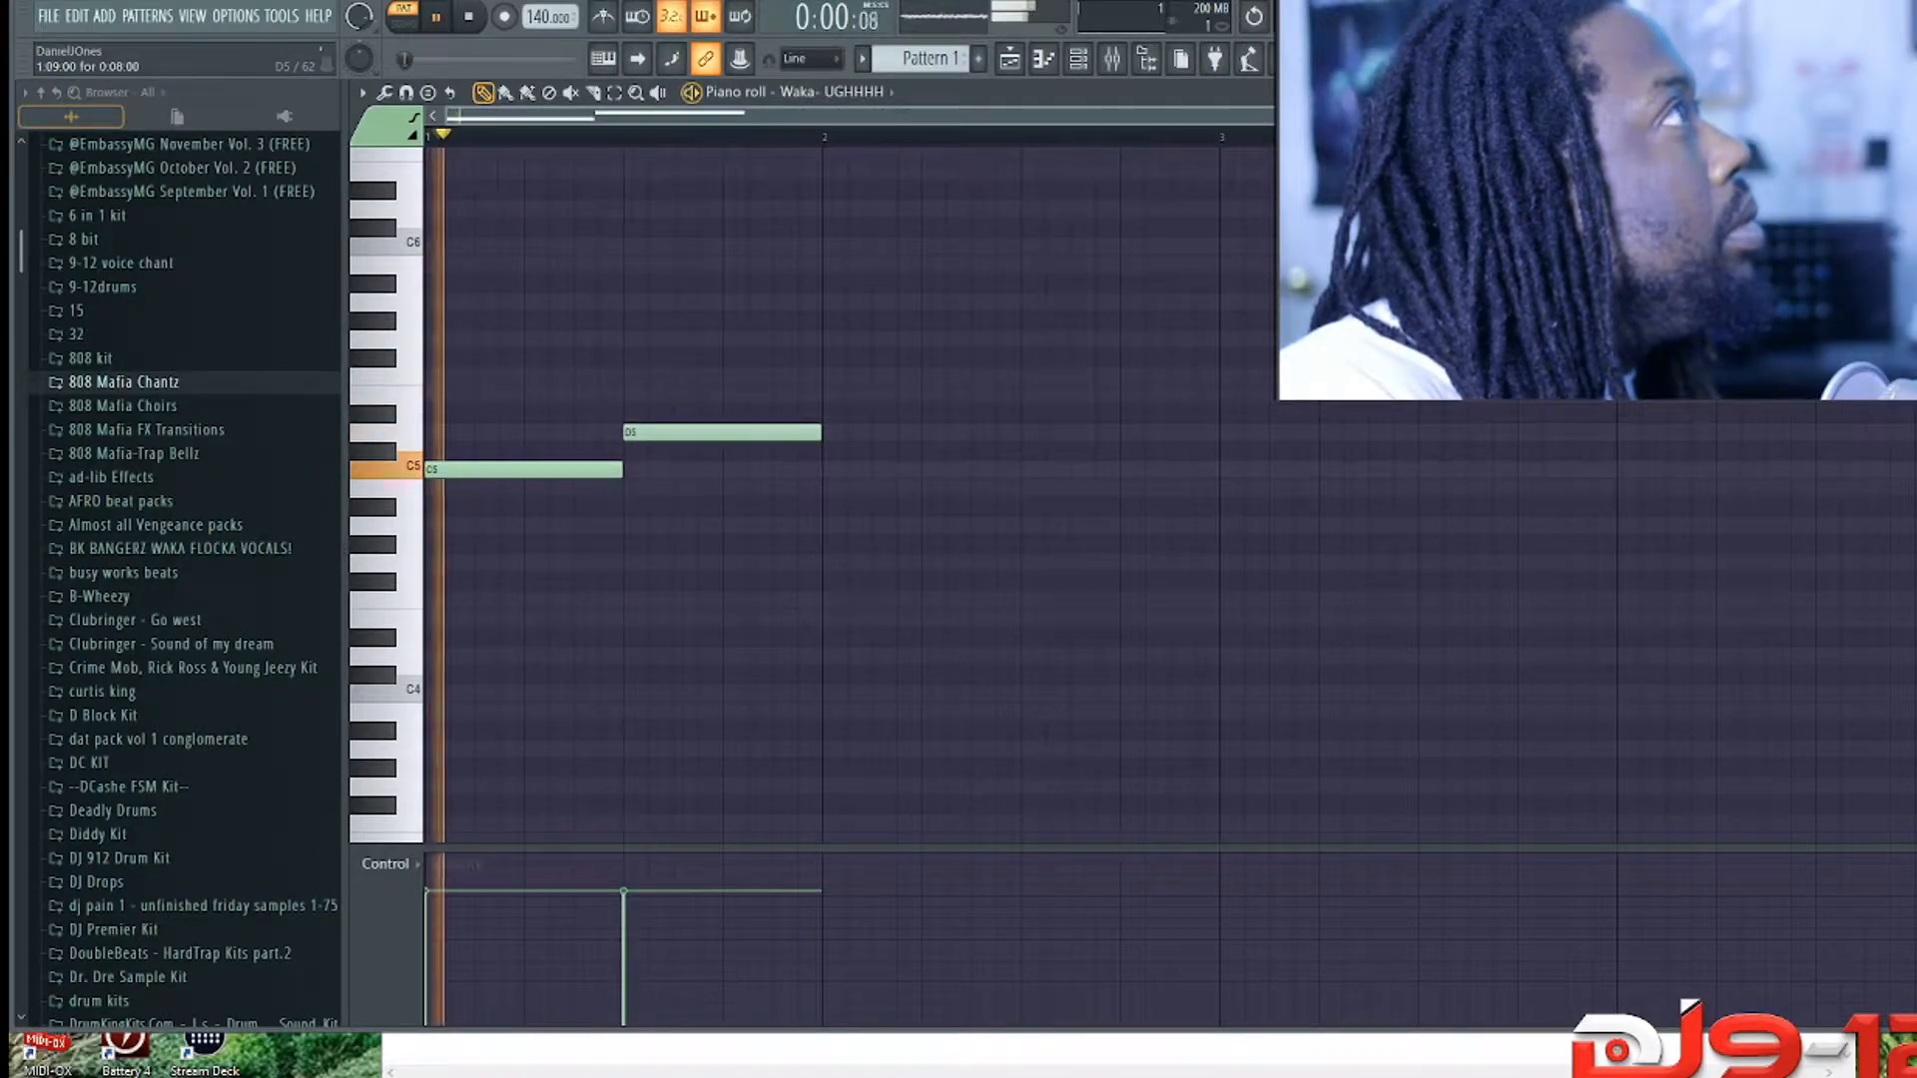
pyautogui.press('space')
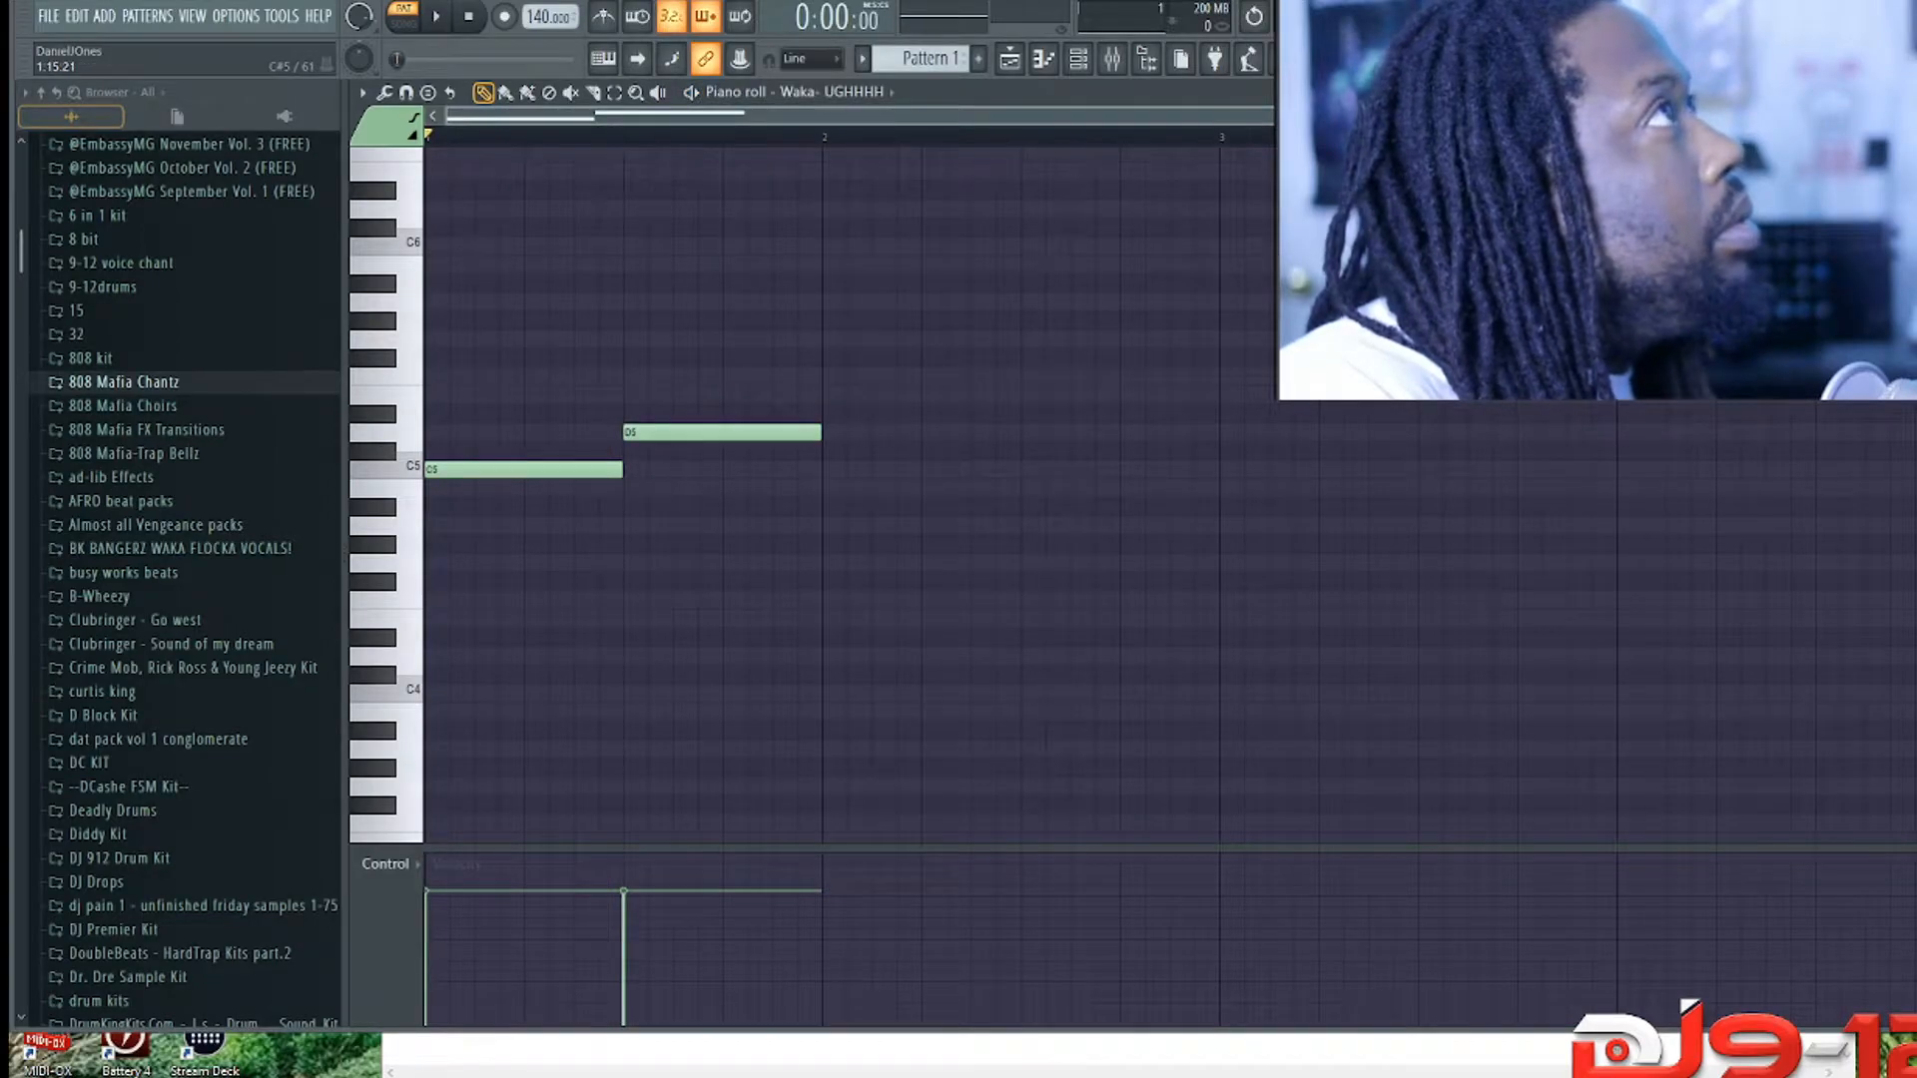
# Step: Add a half-bar C5 note at the start of bar 2, listen to the pattern and return to the mixer
pyautogui.click(839, 469)
pyautogui.press('space')
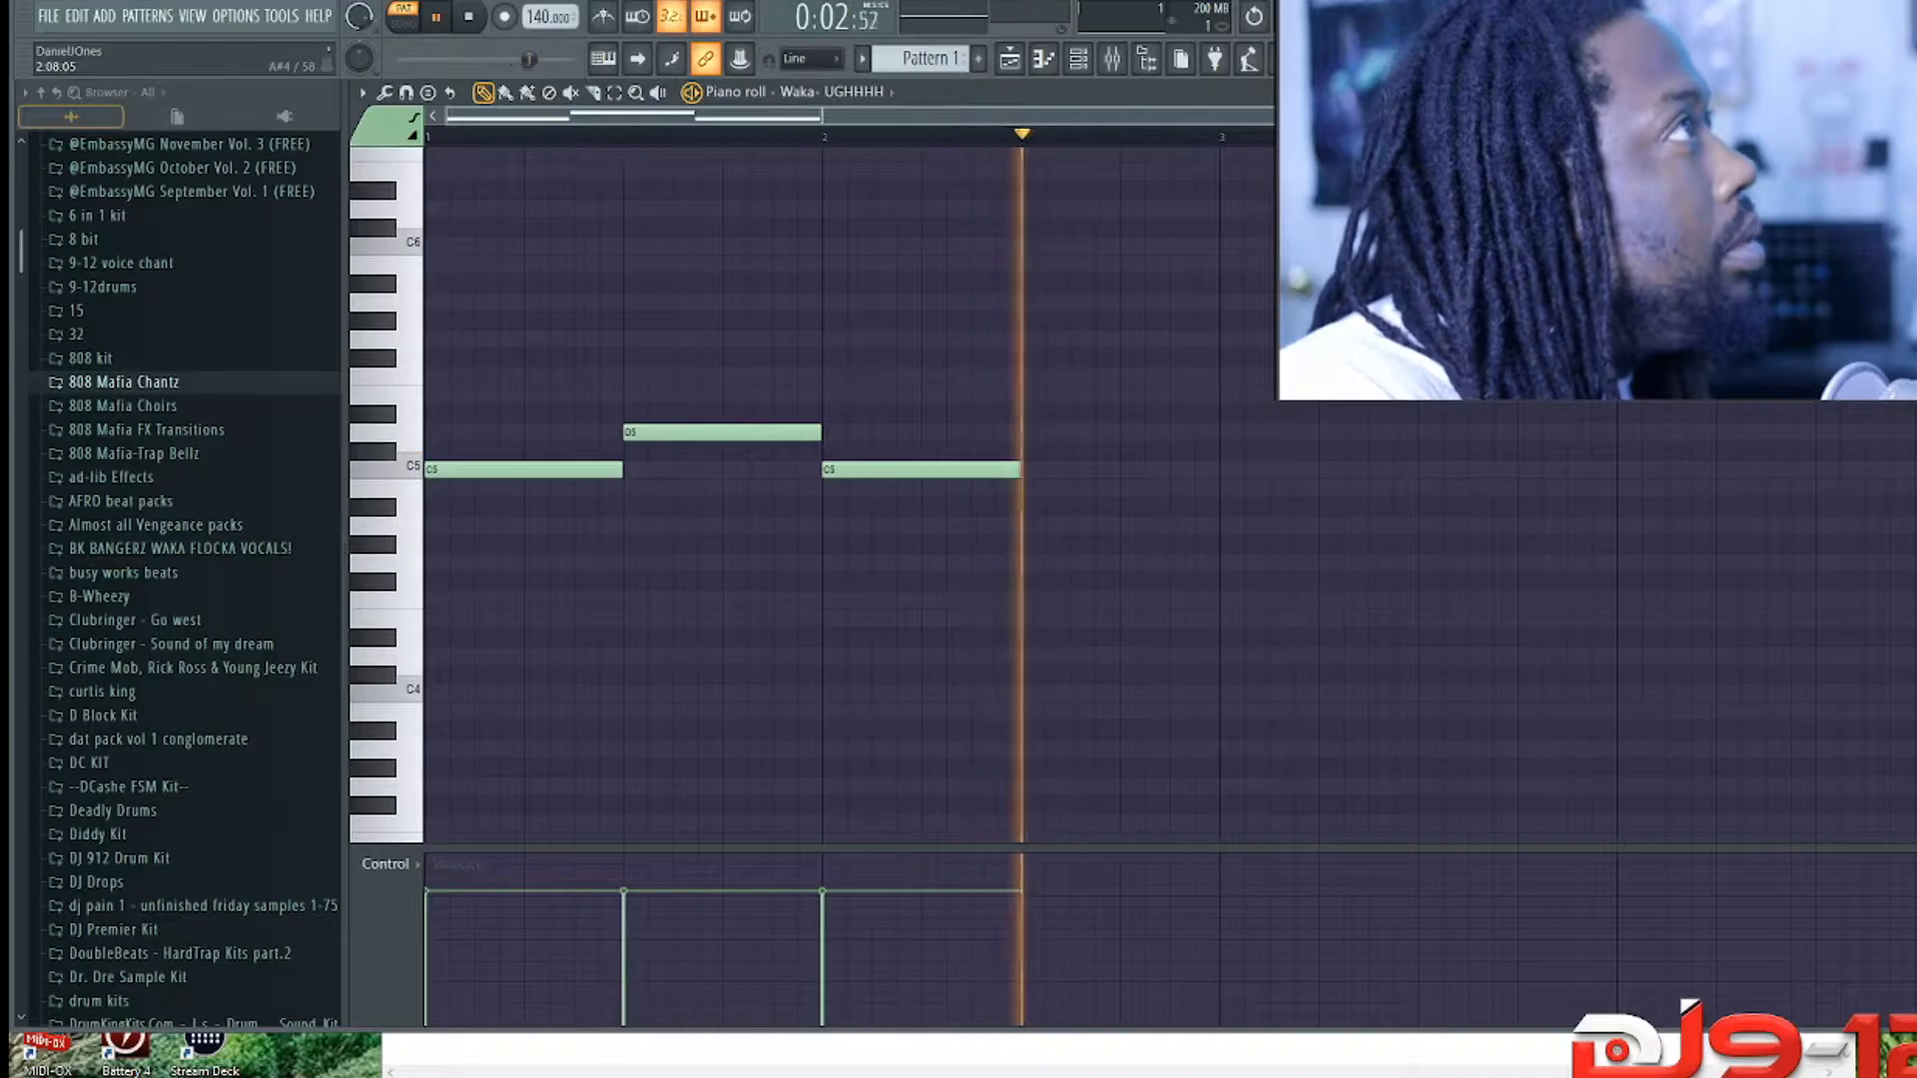
pyautogui.press('F7')
pyautogui.press('F9')
pyautogui.press('space')
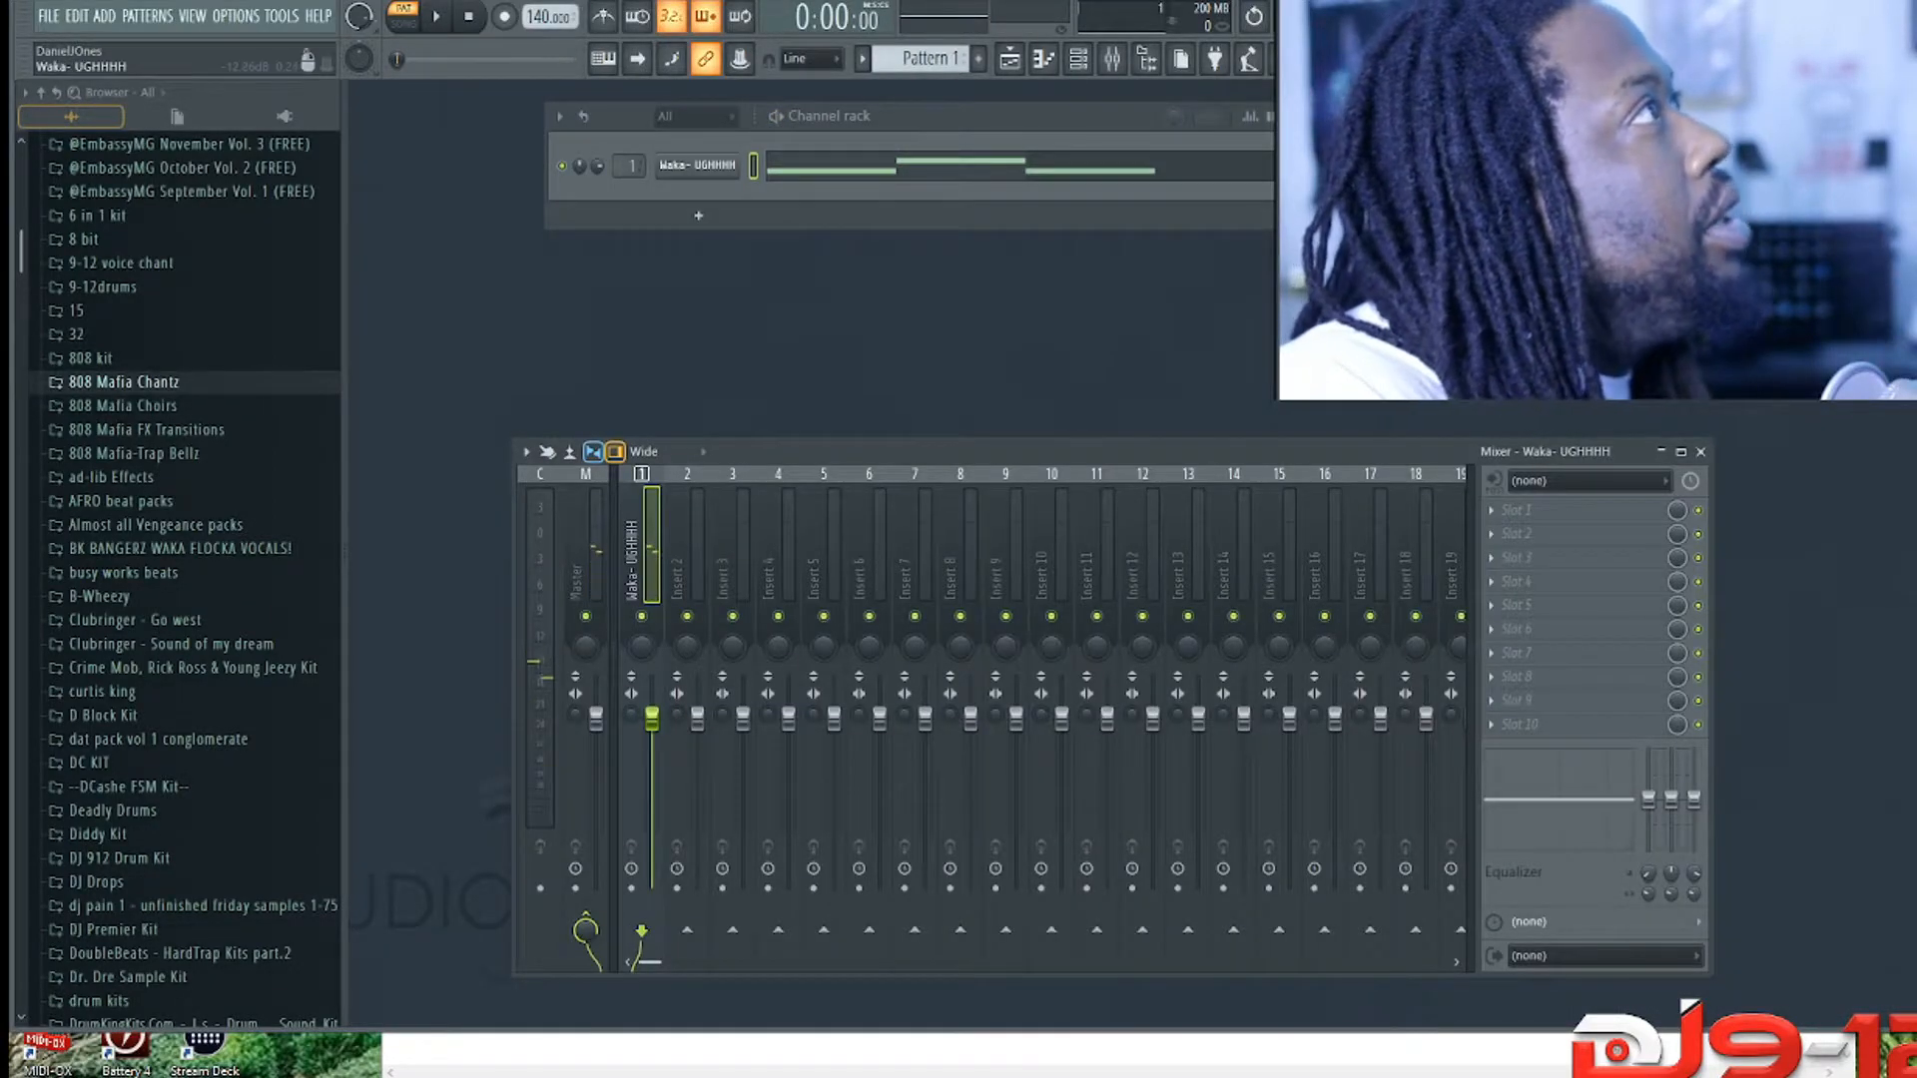
# Step: Insert the Drip effect in slot 1 of the Waka- UGHHHH mixer track and audition its EXILE preset
pyautogui.click(1518, 510)
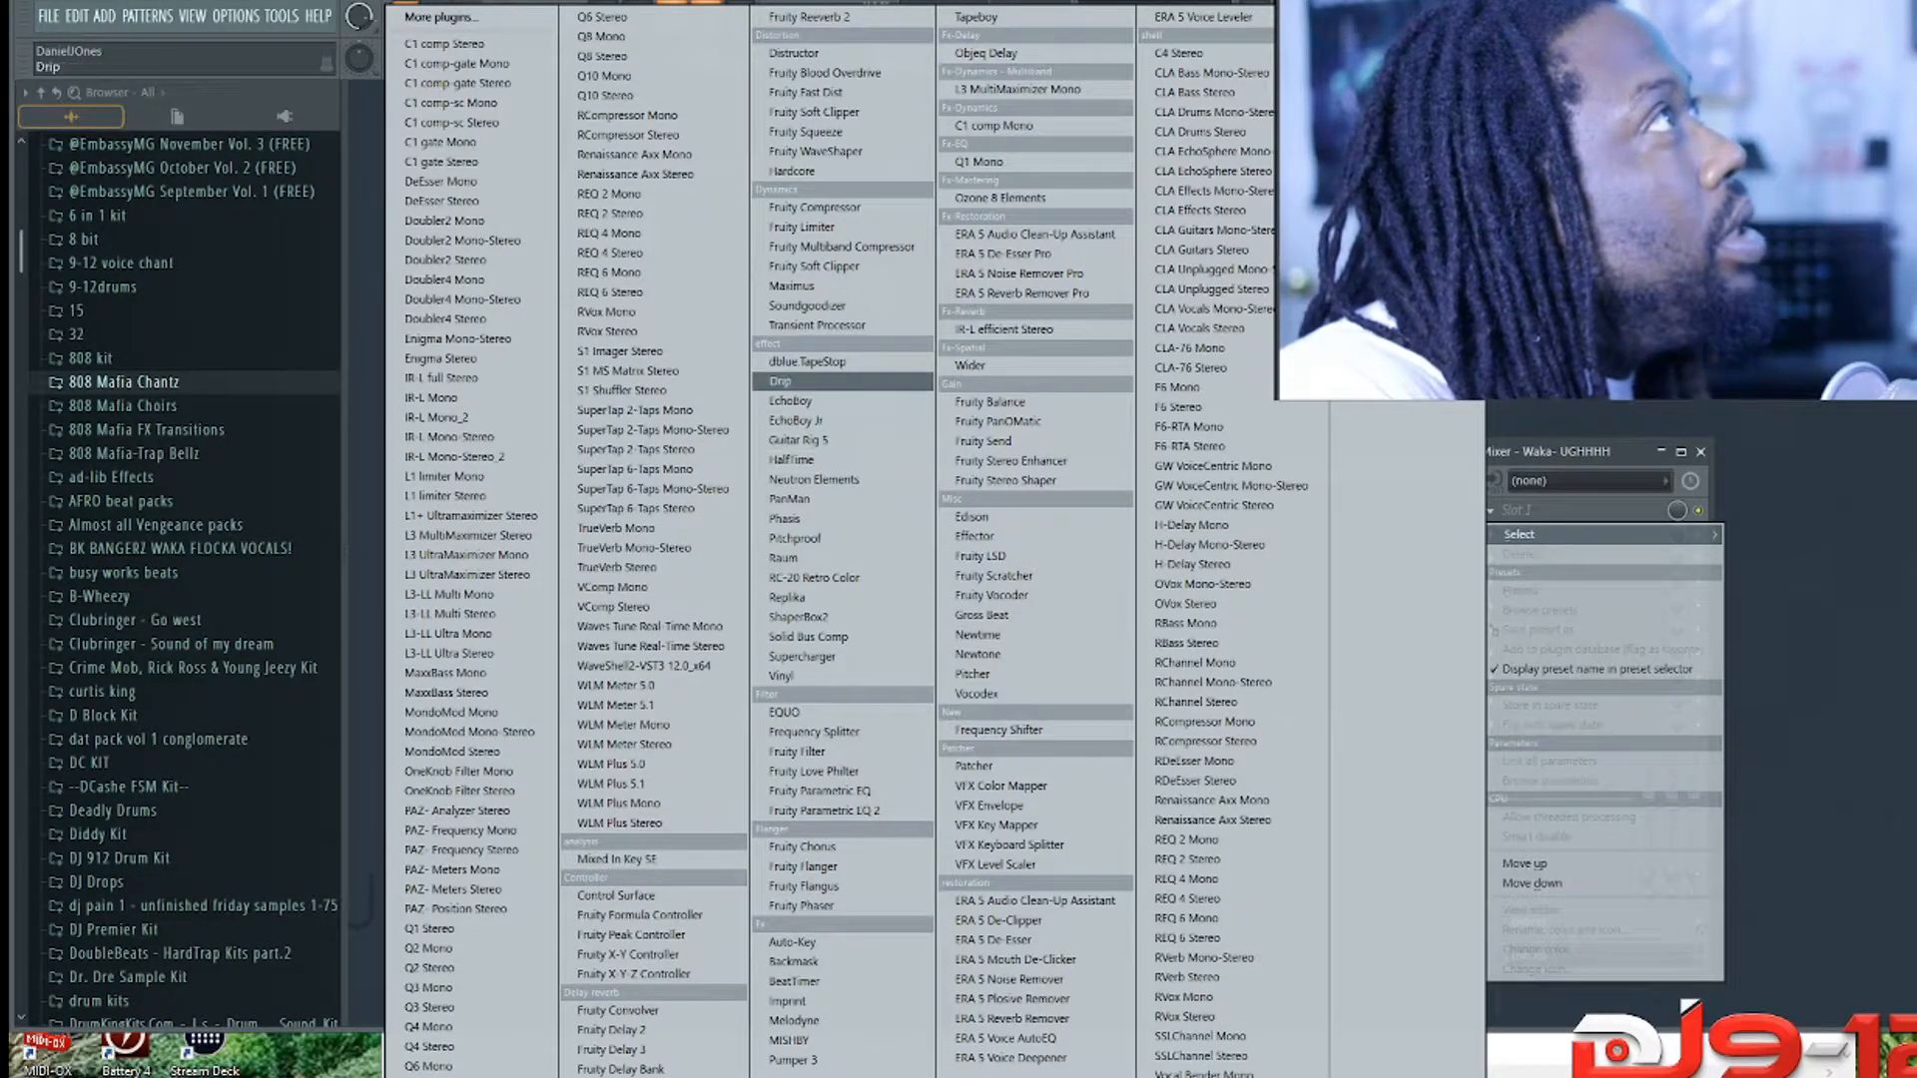
pyautogui.click(779, 381)
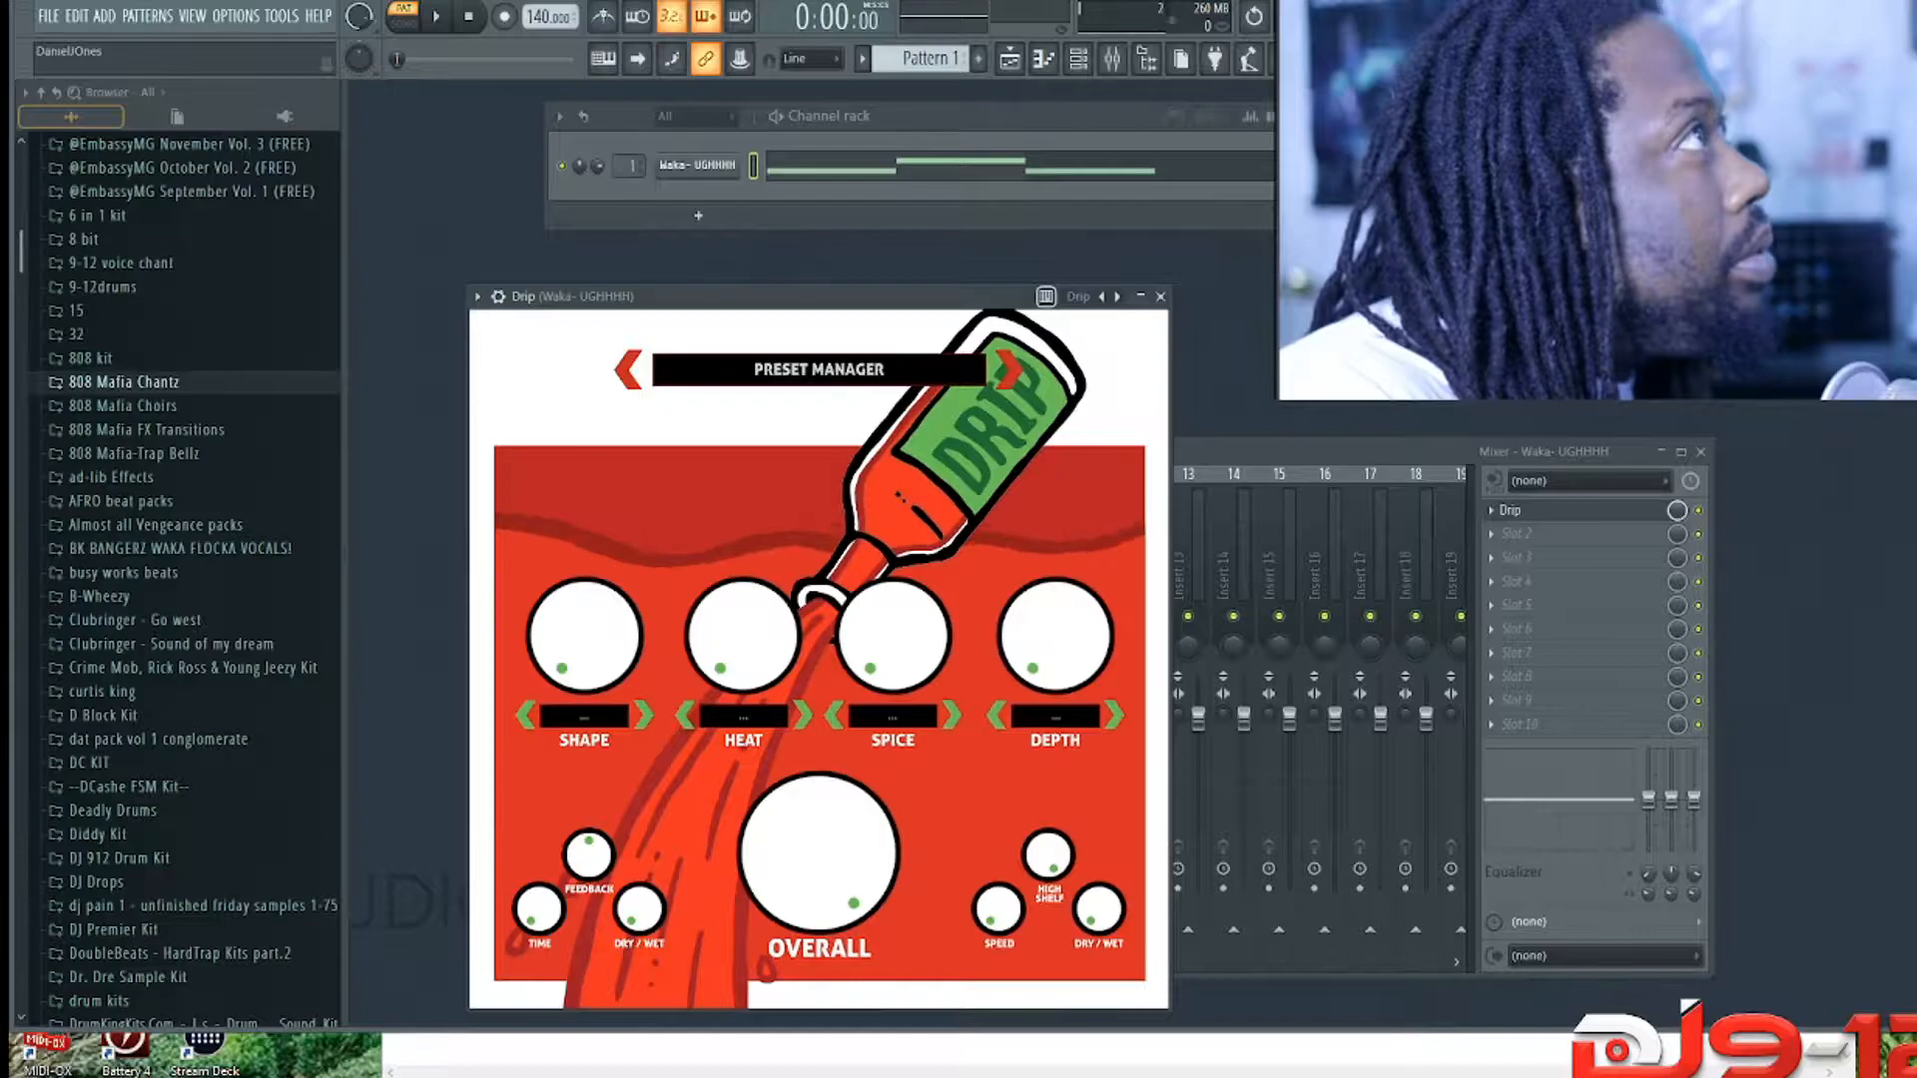
pyautogui.click(819, 369)
pyautogui.click(820, 607)
pyautogui.press('space')
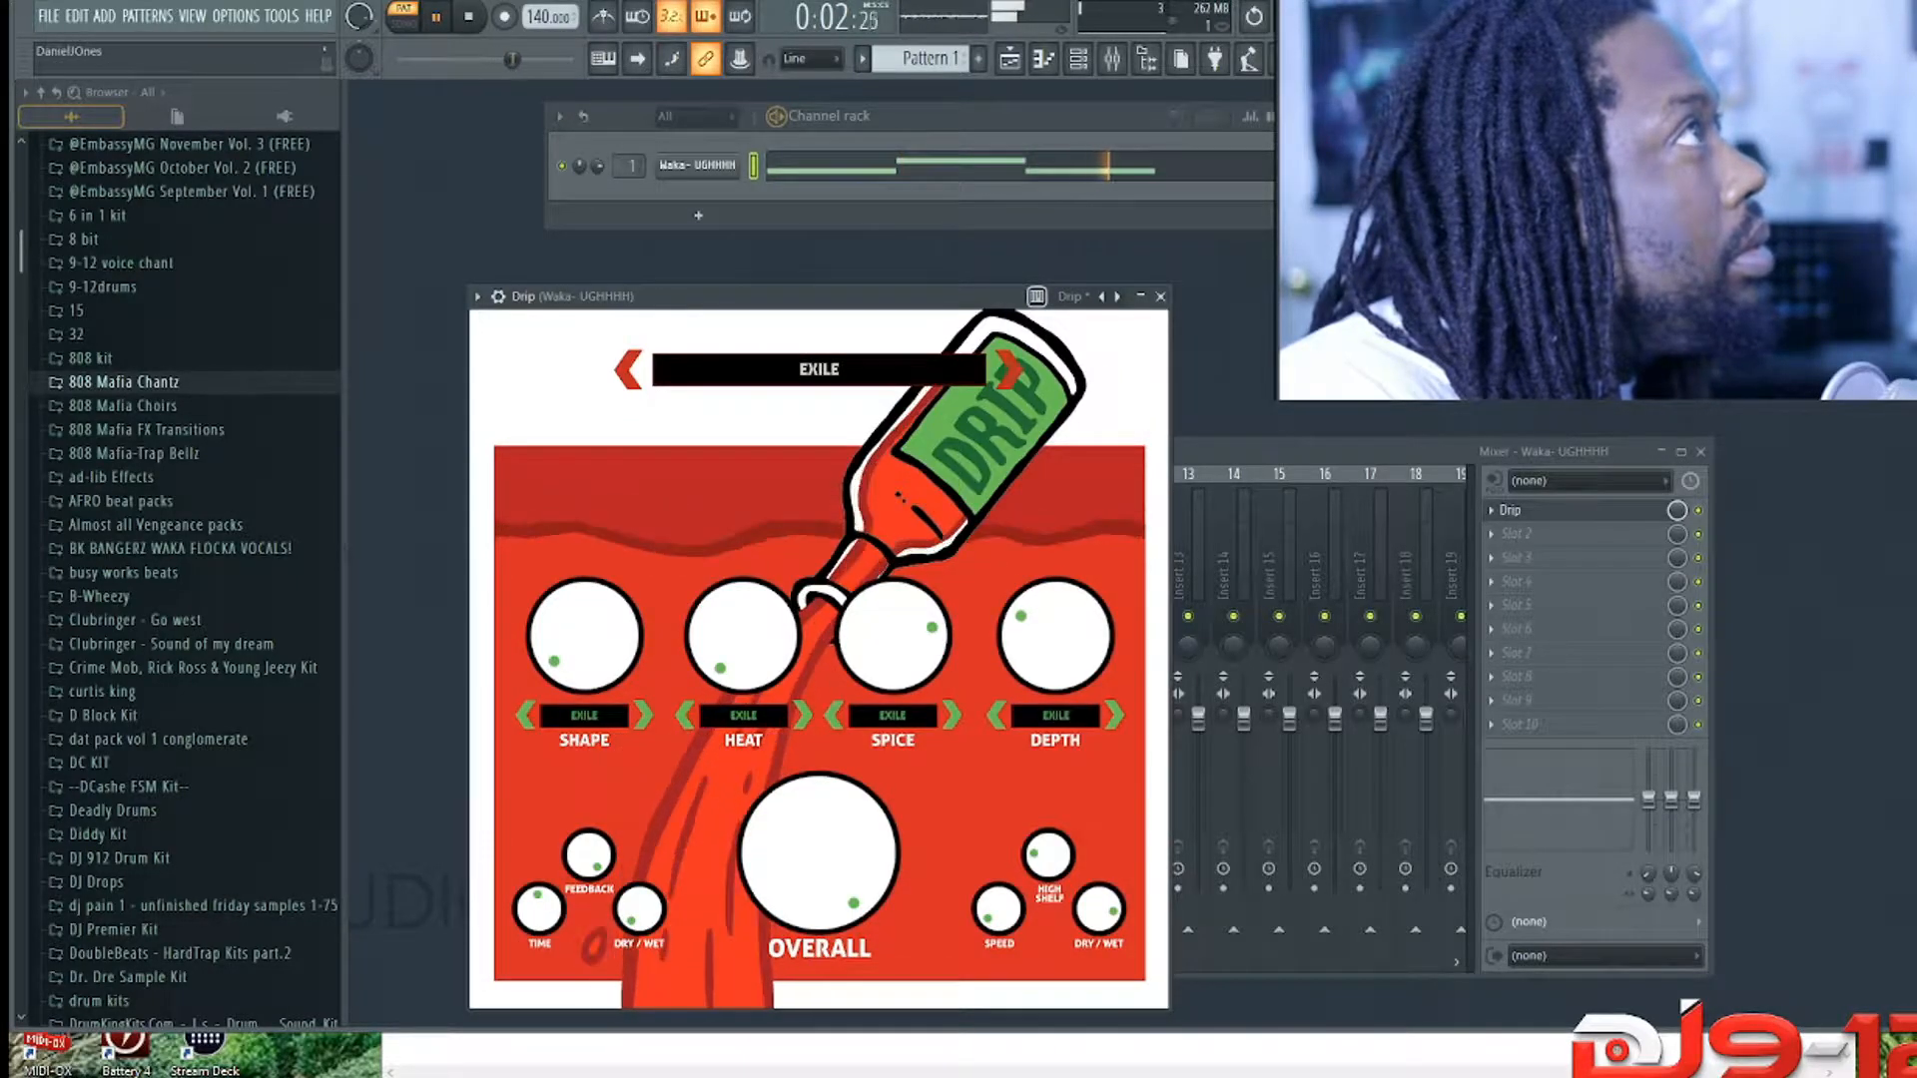
pyautogui.press('space')
# Step: Audition the Drip presets one after another from FROST to INFINITE on the vocal pattern
pyautogui.click(1009, 369)
pyautogui.press('space')
pyautogui.press('space')
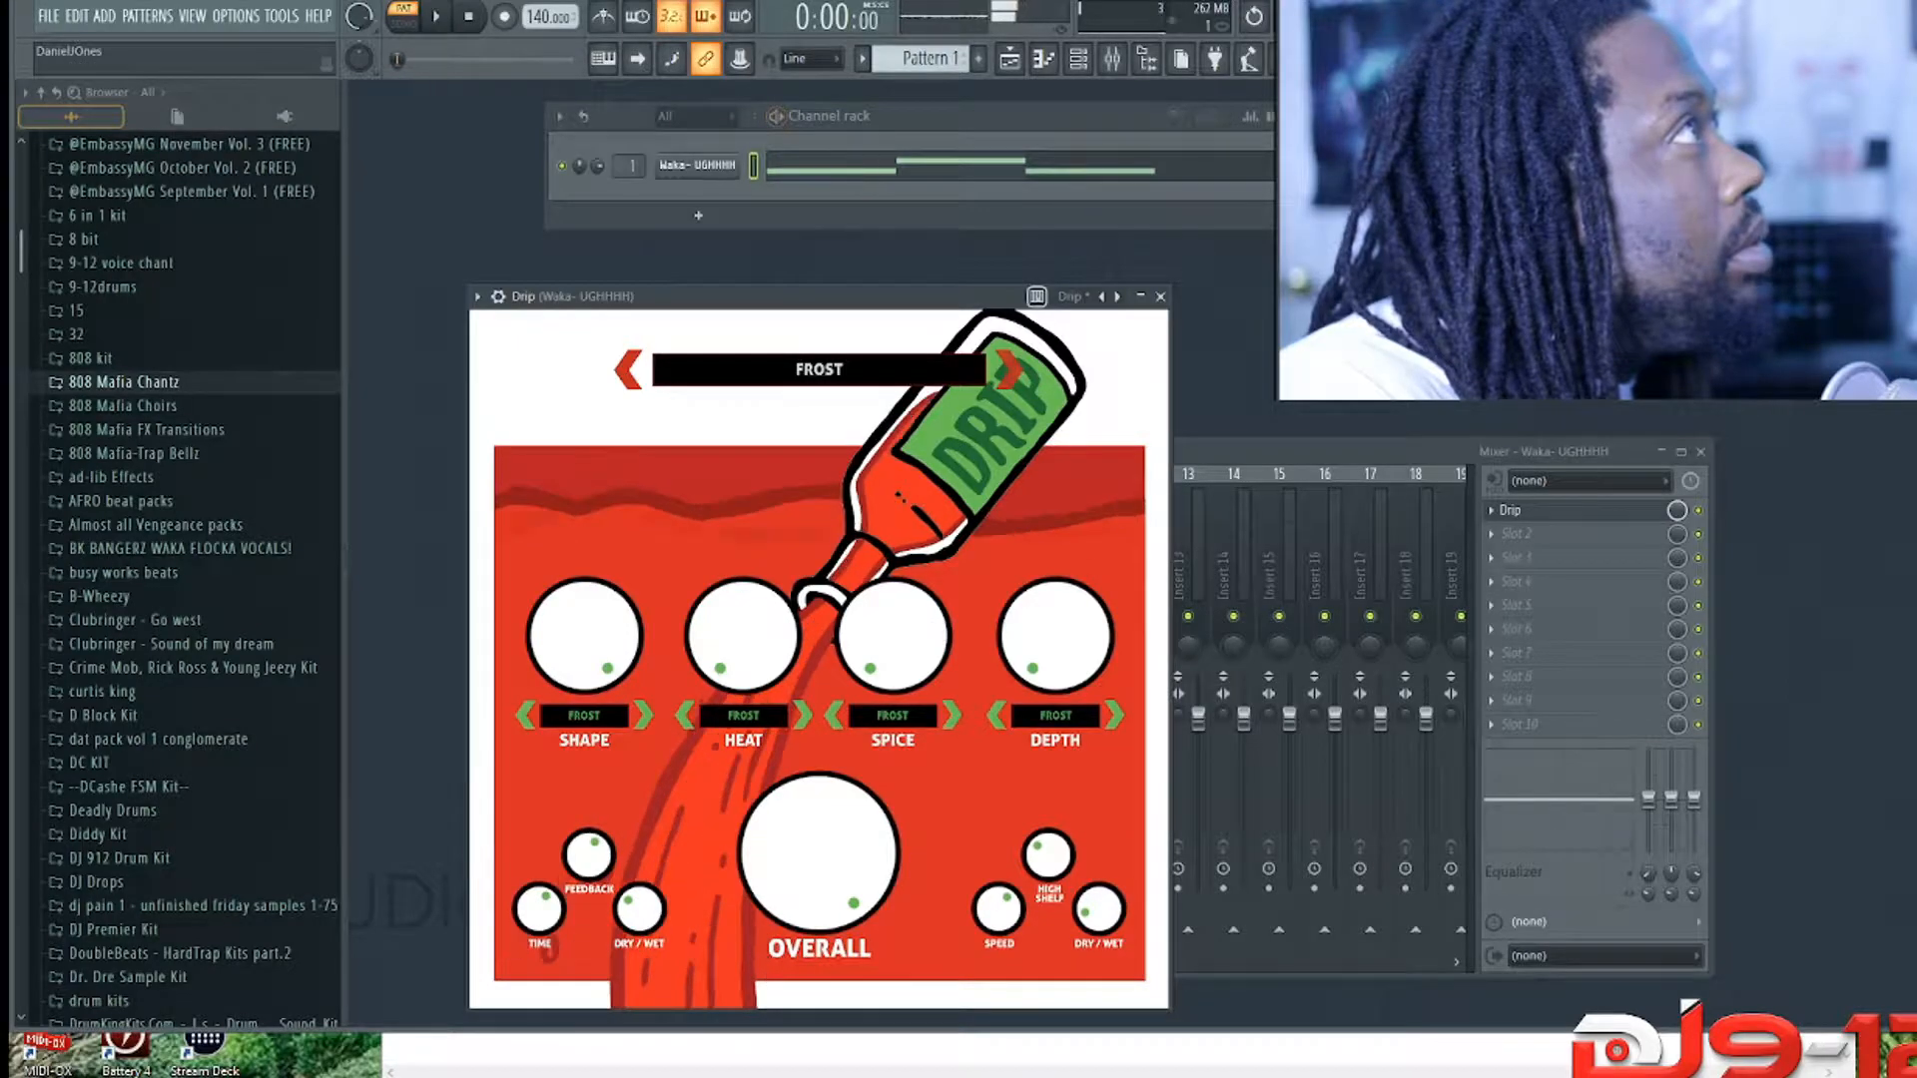
pyautogui.click(1010, 370)
pyautogui.press('space')
pyautogui.click(1009, 370)
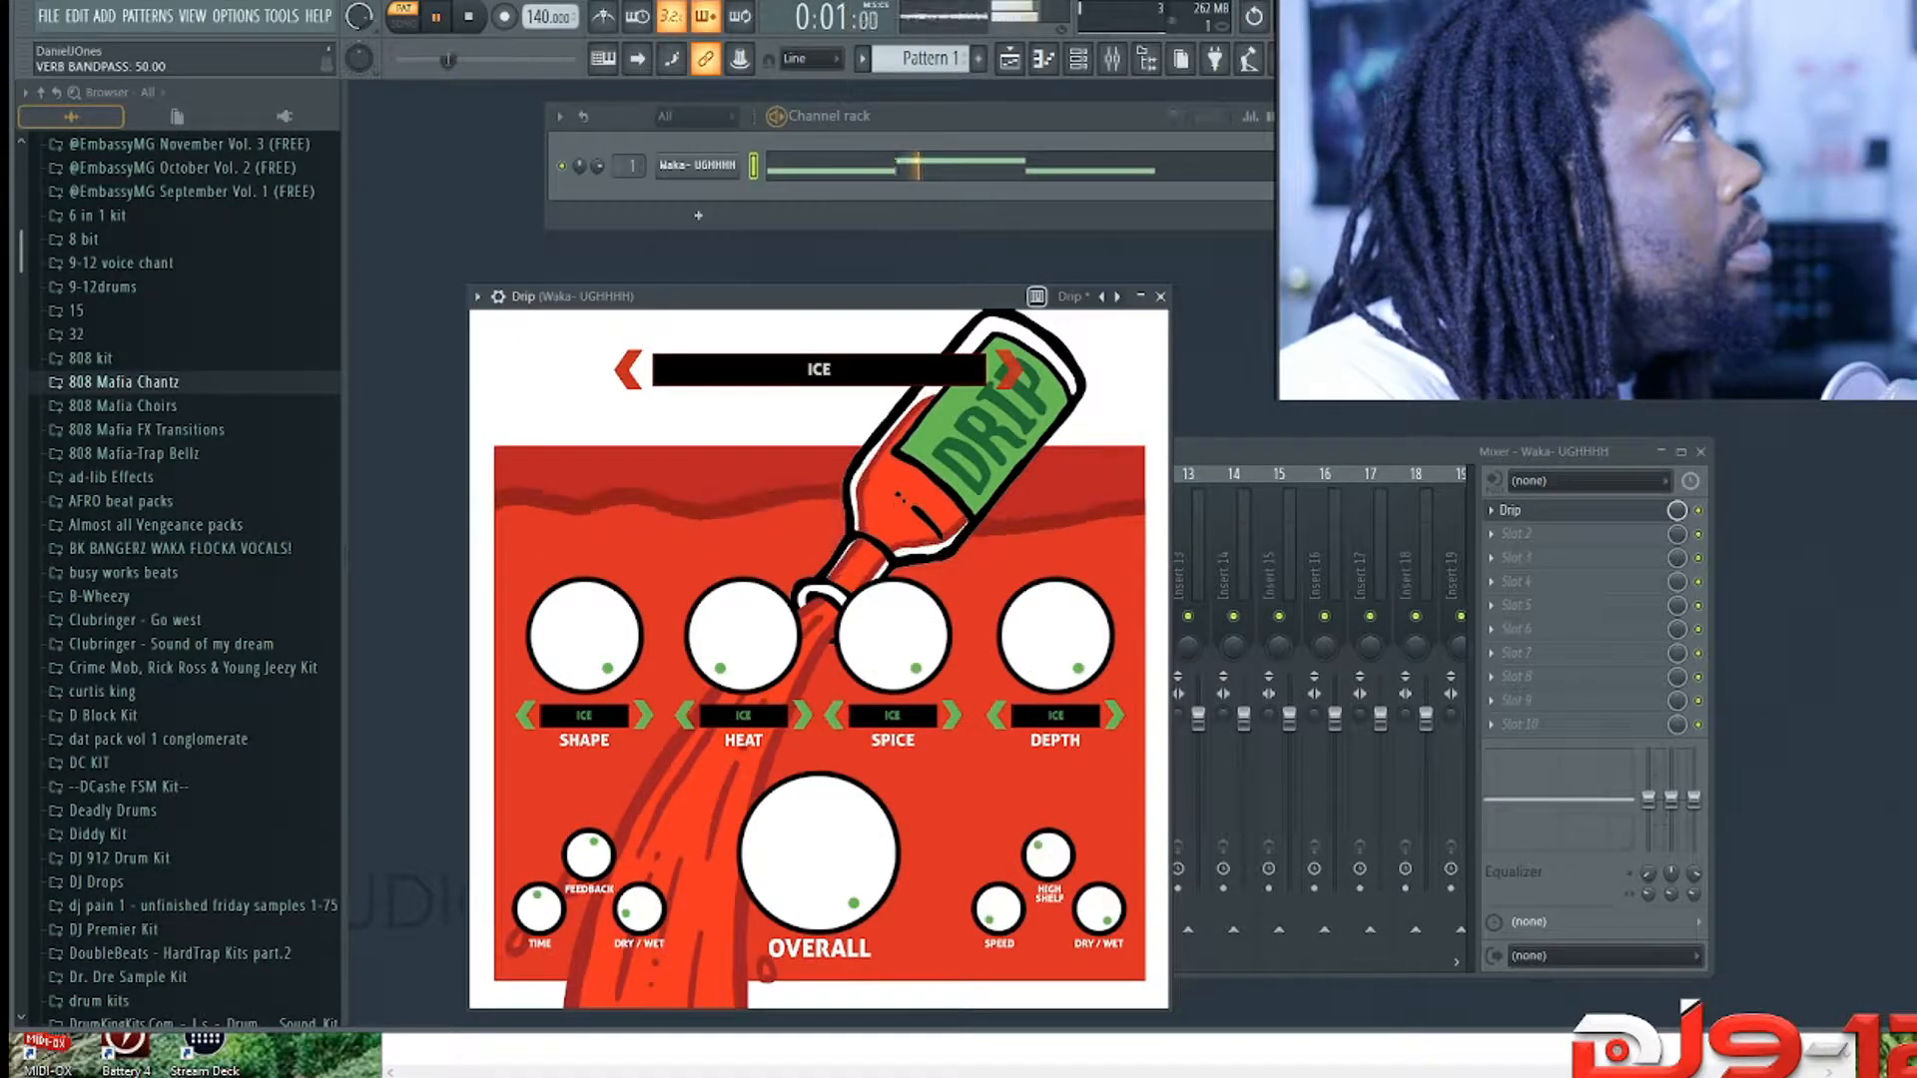
pyautogui.click(1010, 369)
pyautogui.press('space')
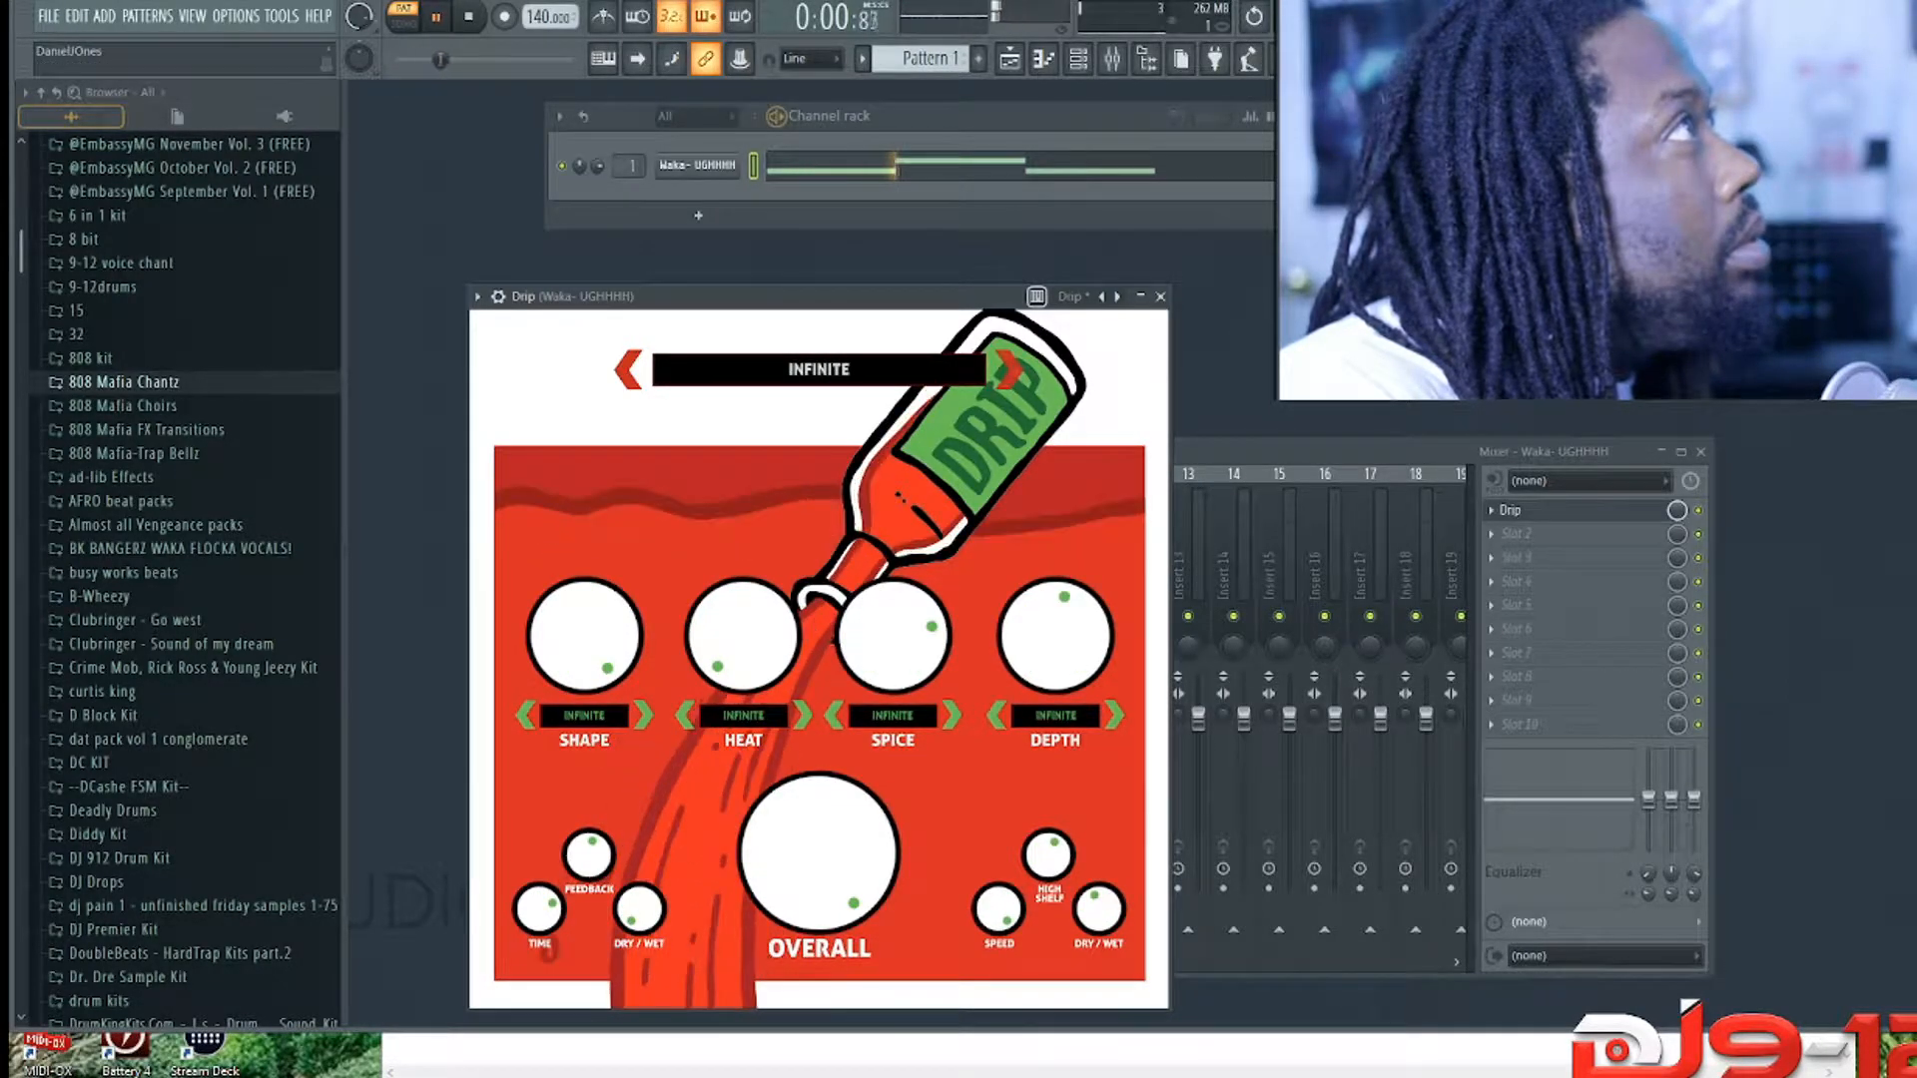
# Step: Audition Drip's CALIBUR and BIG TIME presets on the vocal pattern
pyautogui.click(819, 370)
pyautogui.click(810, 377)
pyautogui.press('space')
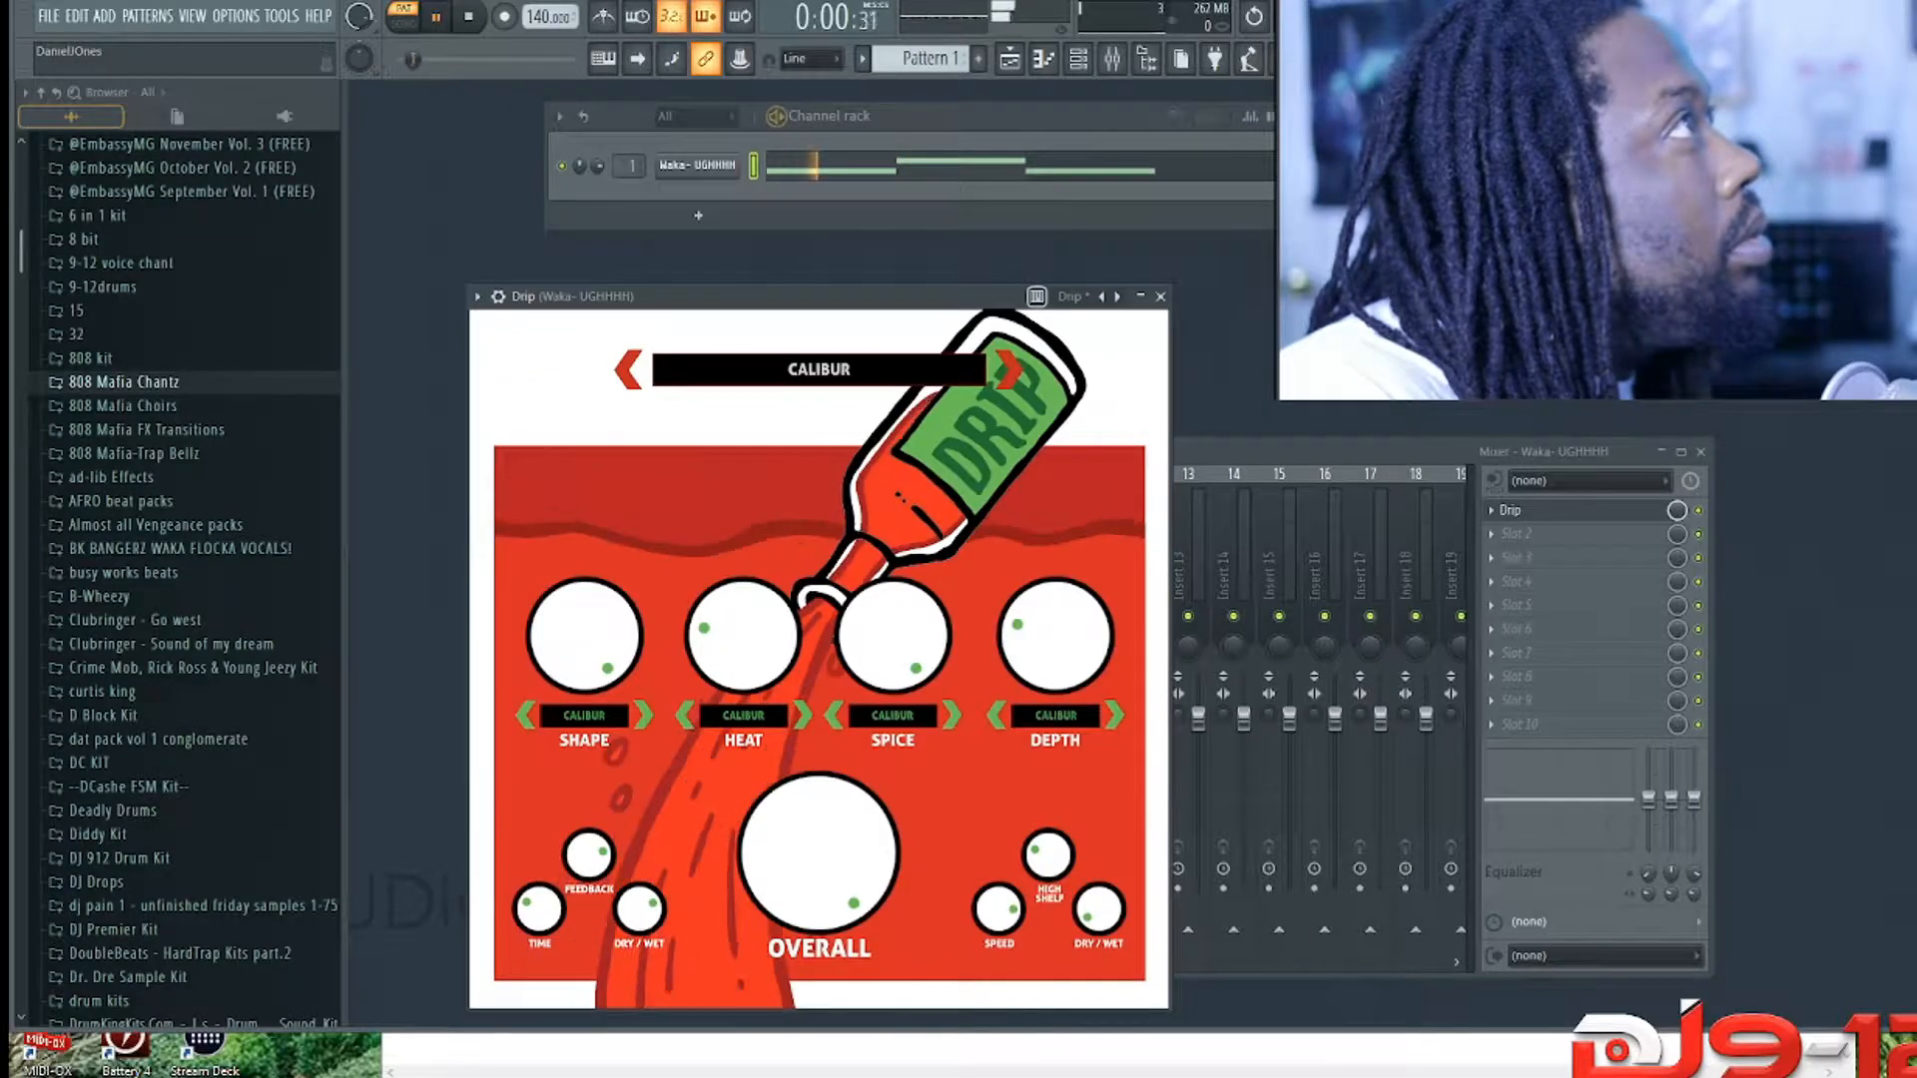
pyautogui.press('space')
pyautogui.click(819, 370)
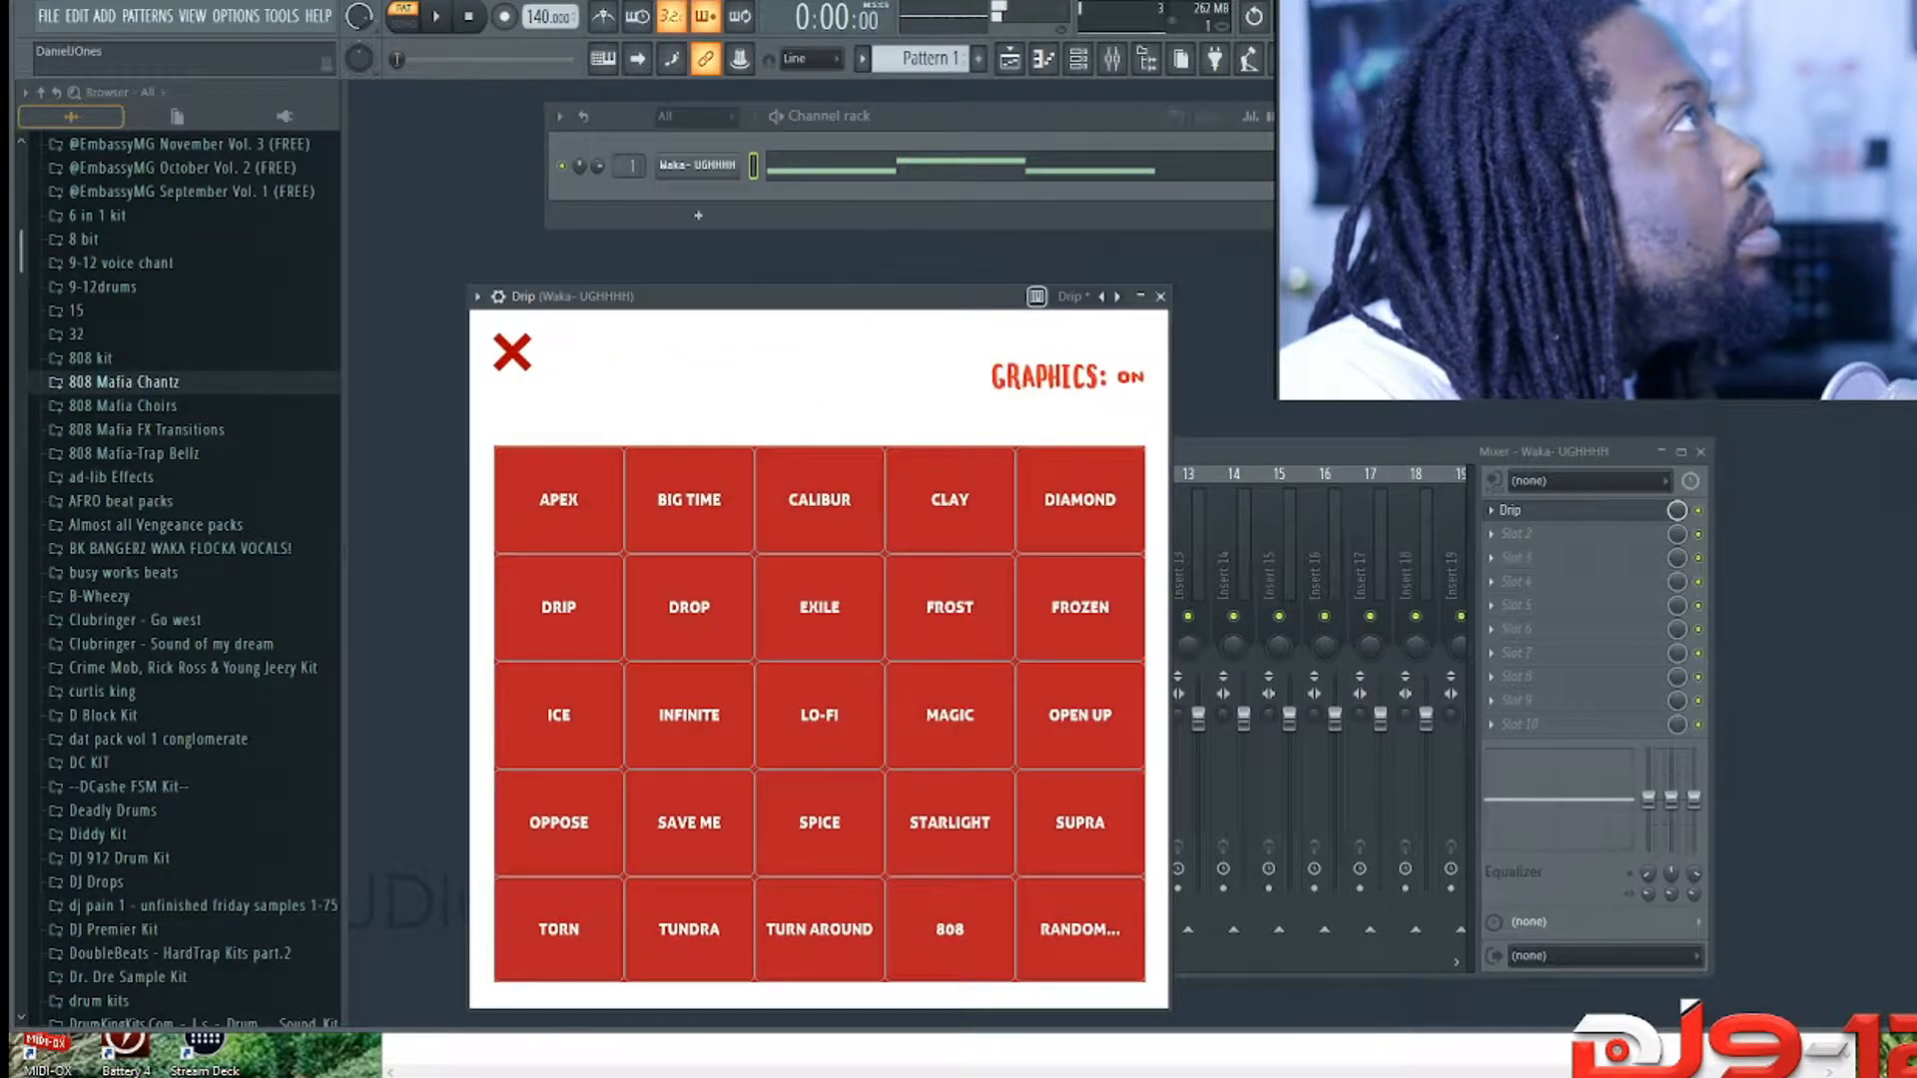
pyautogui.click(672, 501)
pyautogui.press('space')
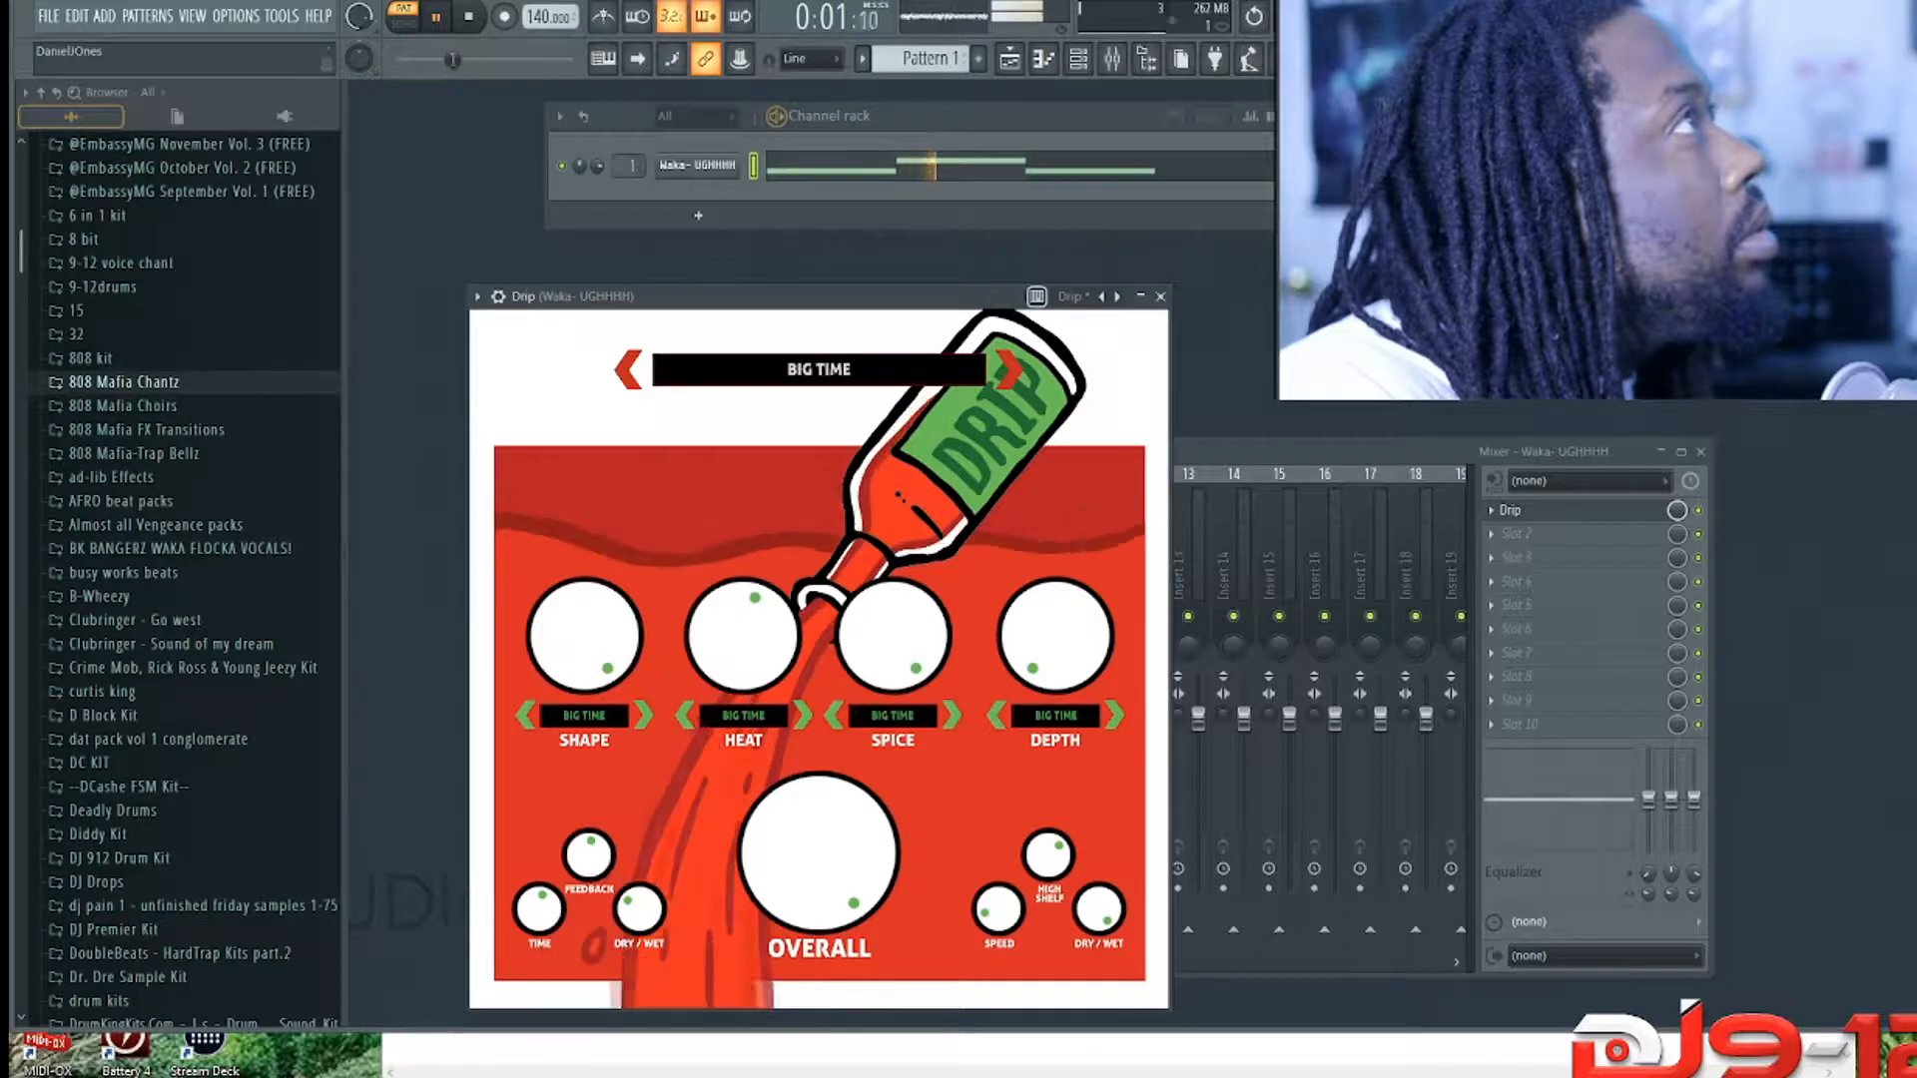
pyautogui.press('space')
# Step: Load Drip's LO-FI preset and play the pattern with it
pyautogui.click(819, 369)
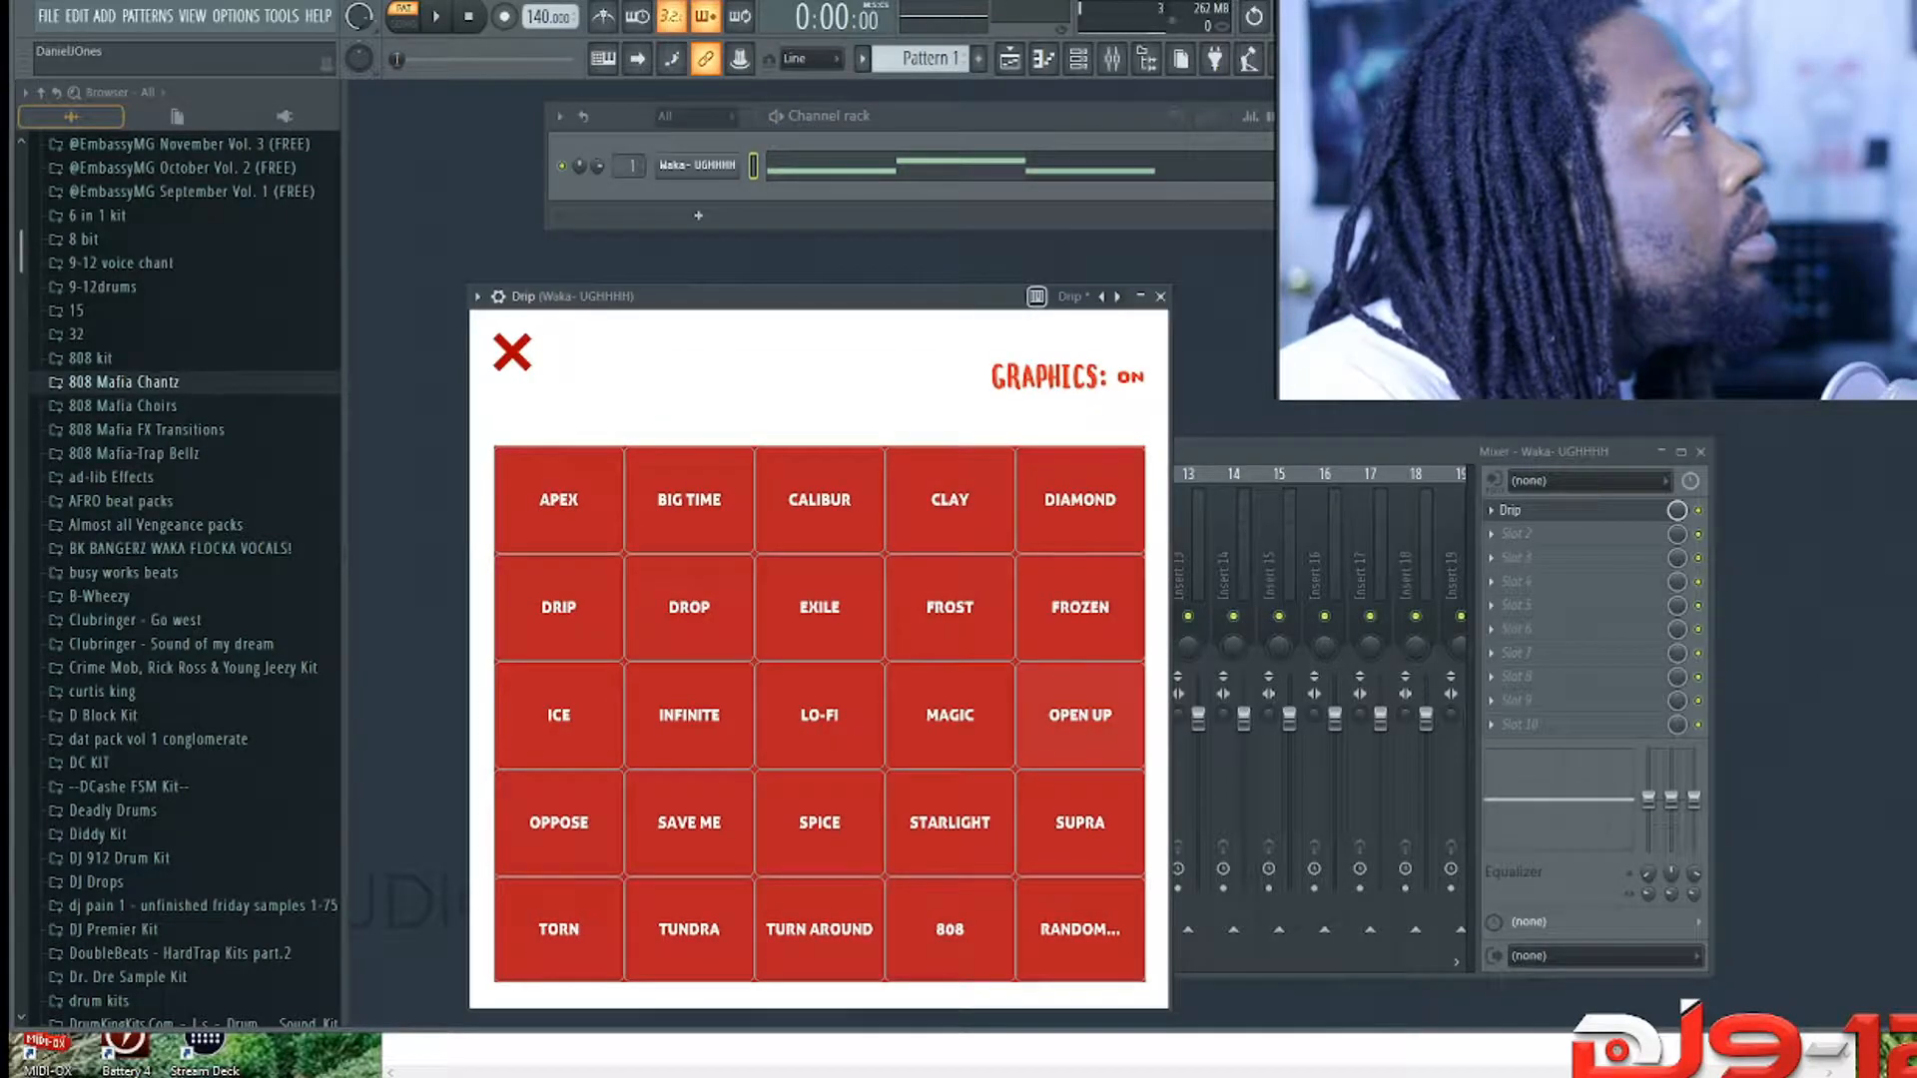
pyautogui.click(819, 715)
pyautogui.press('space')
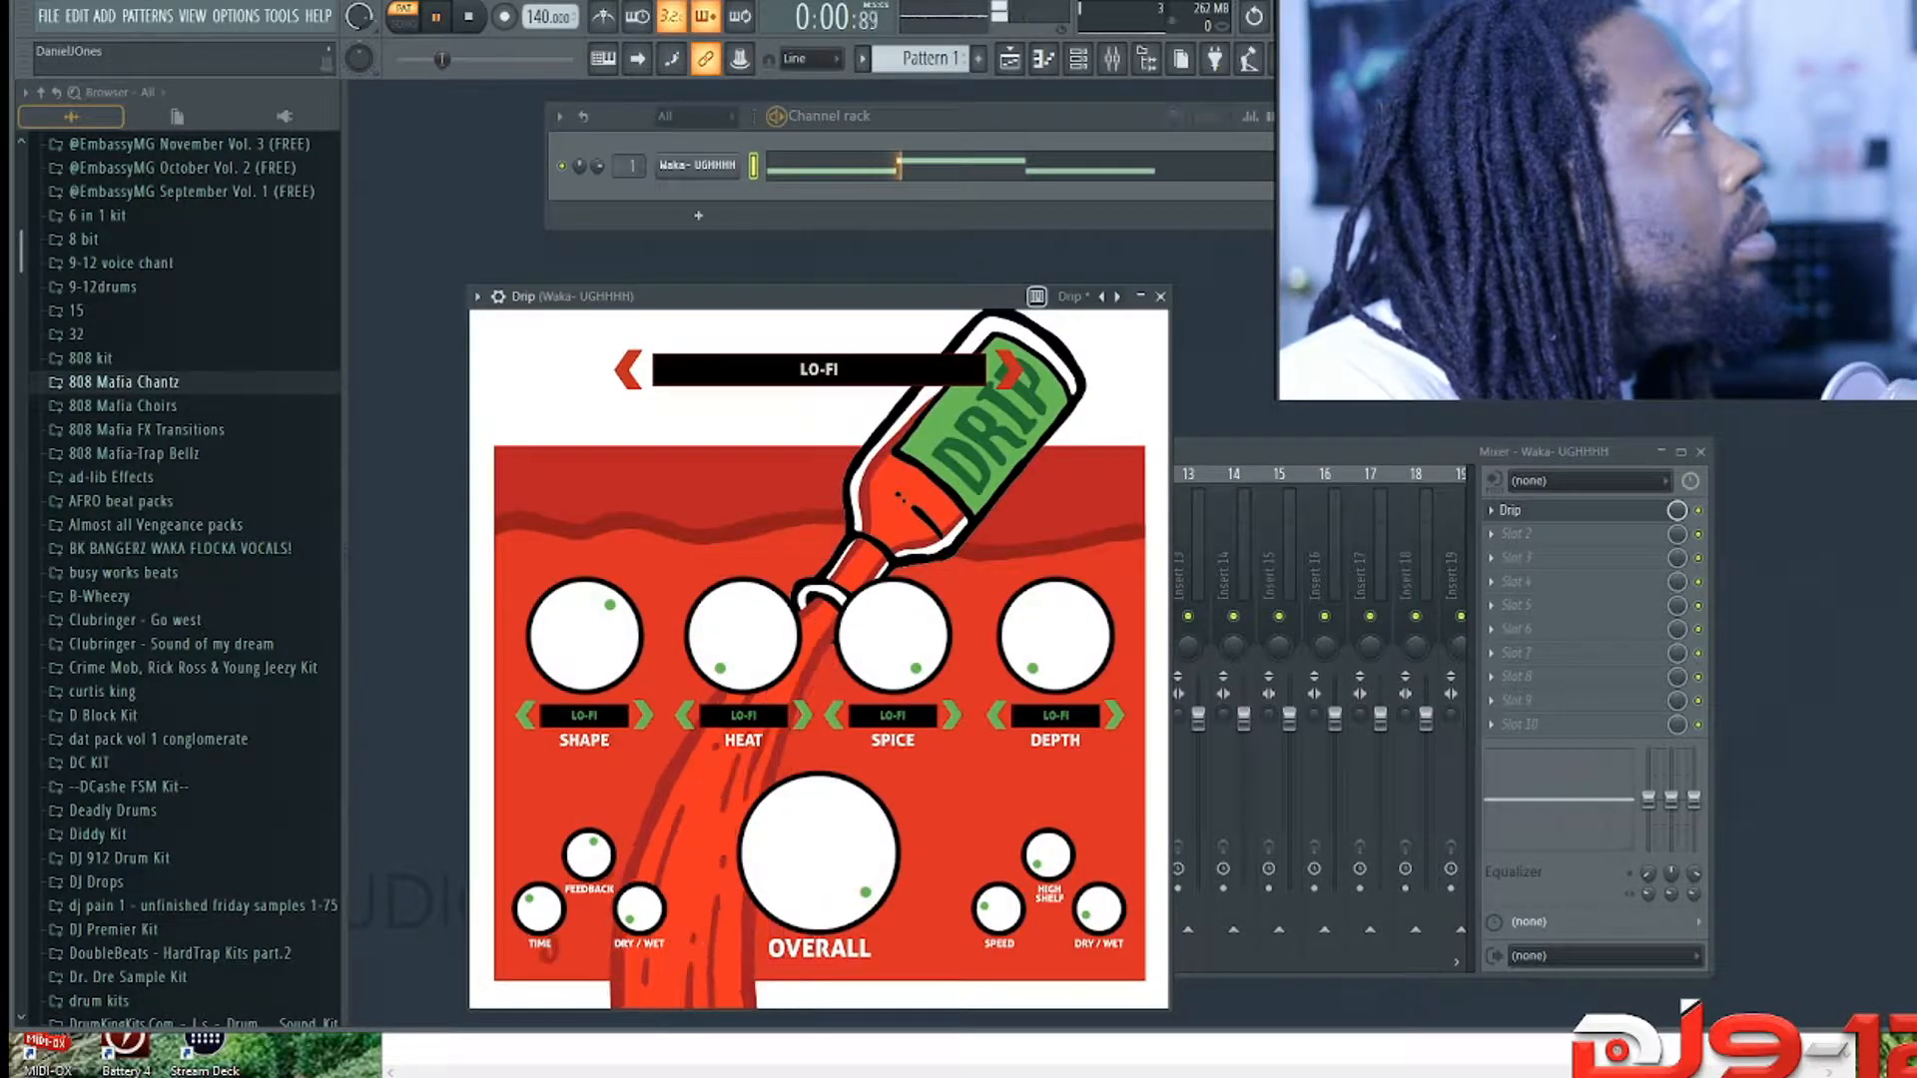
# Step: Stop playback, put the Drip editor away and insert Tapeboy in slot 2 of the Waka- UGHHHH mixer track
pyautogui.click(1528, 511)
pyautogui.press('space')
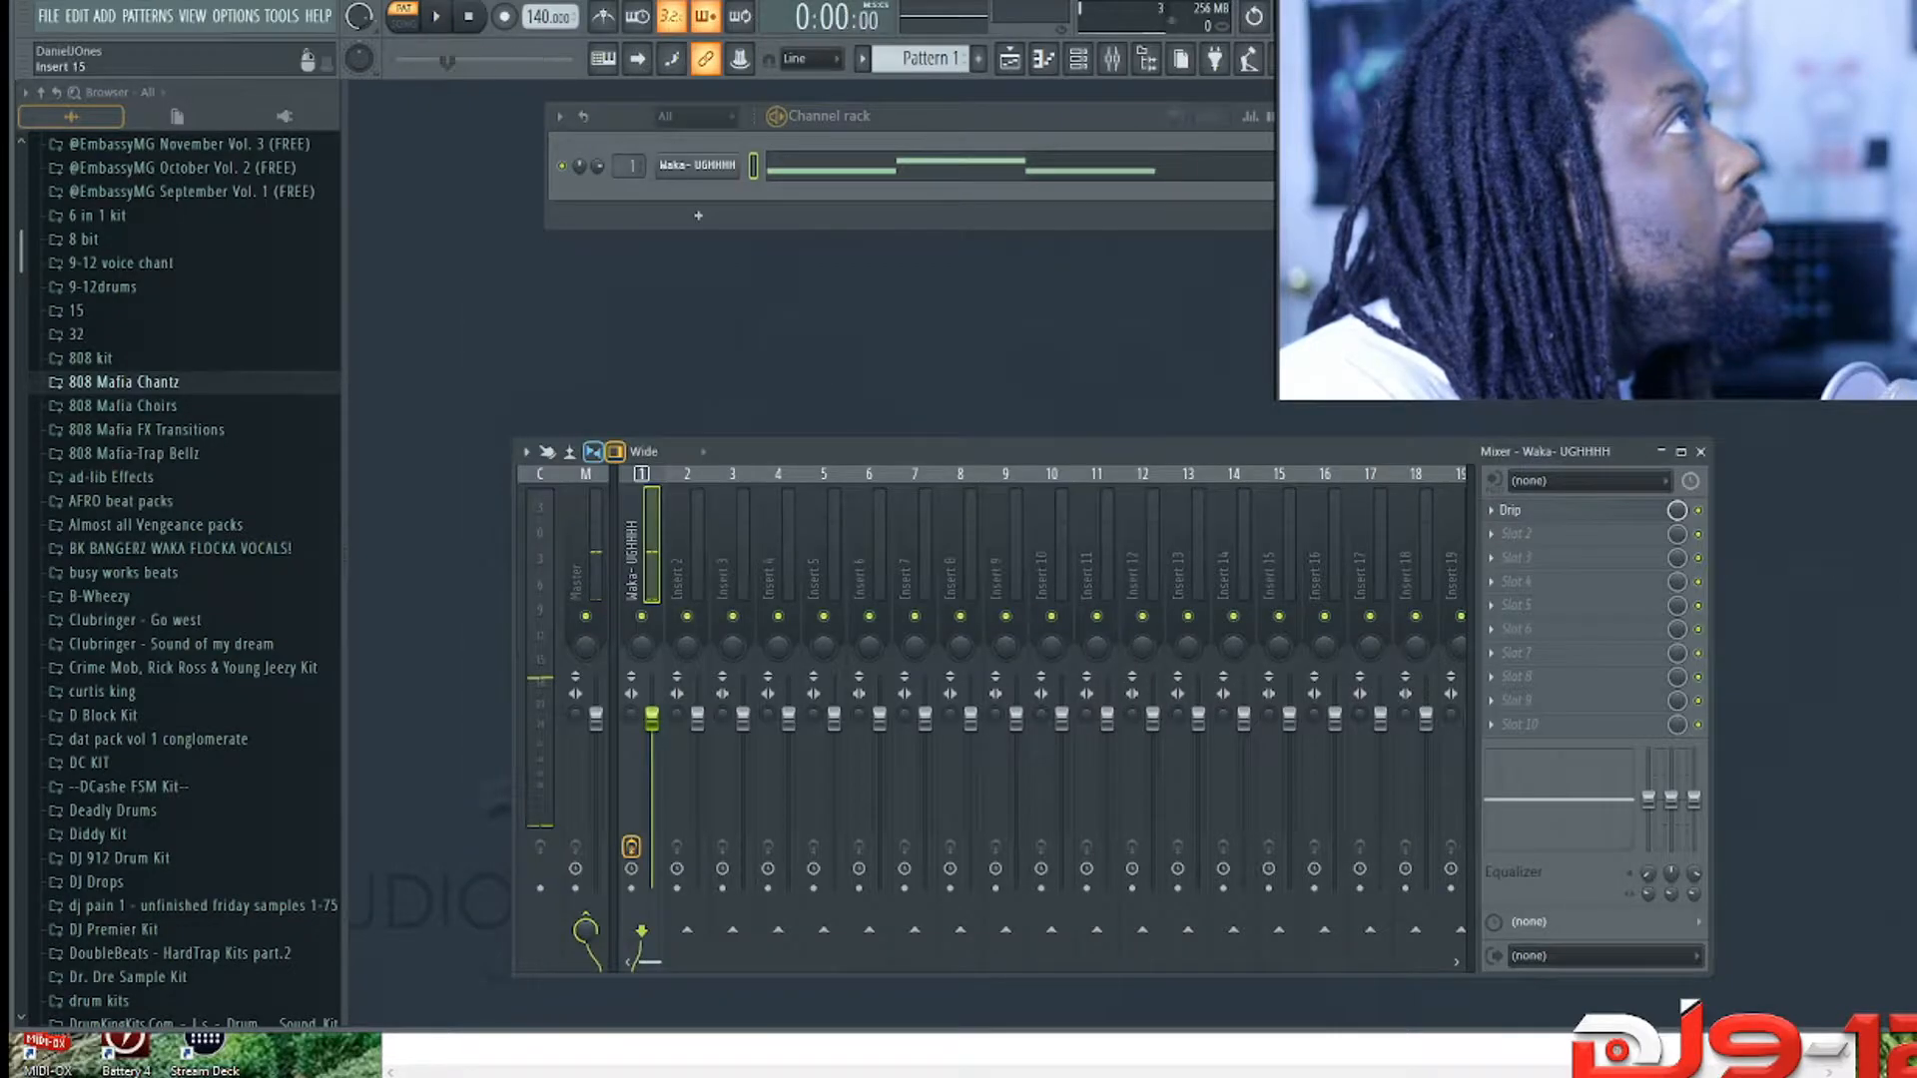
pyautogui.click(1518, 533)
pyautogui.moveTo(1558, 559)
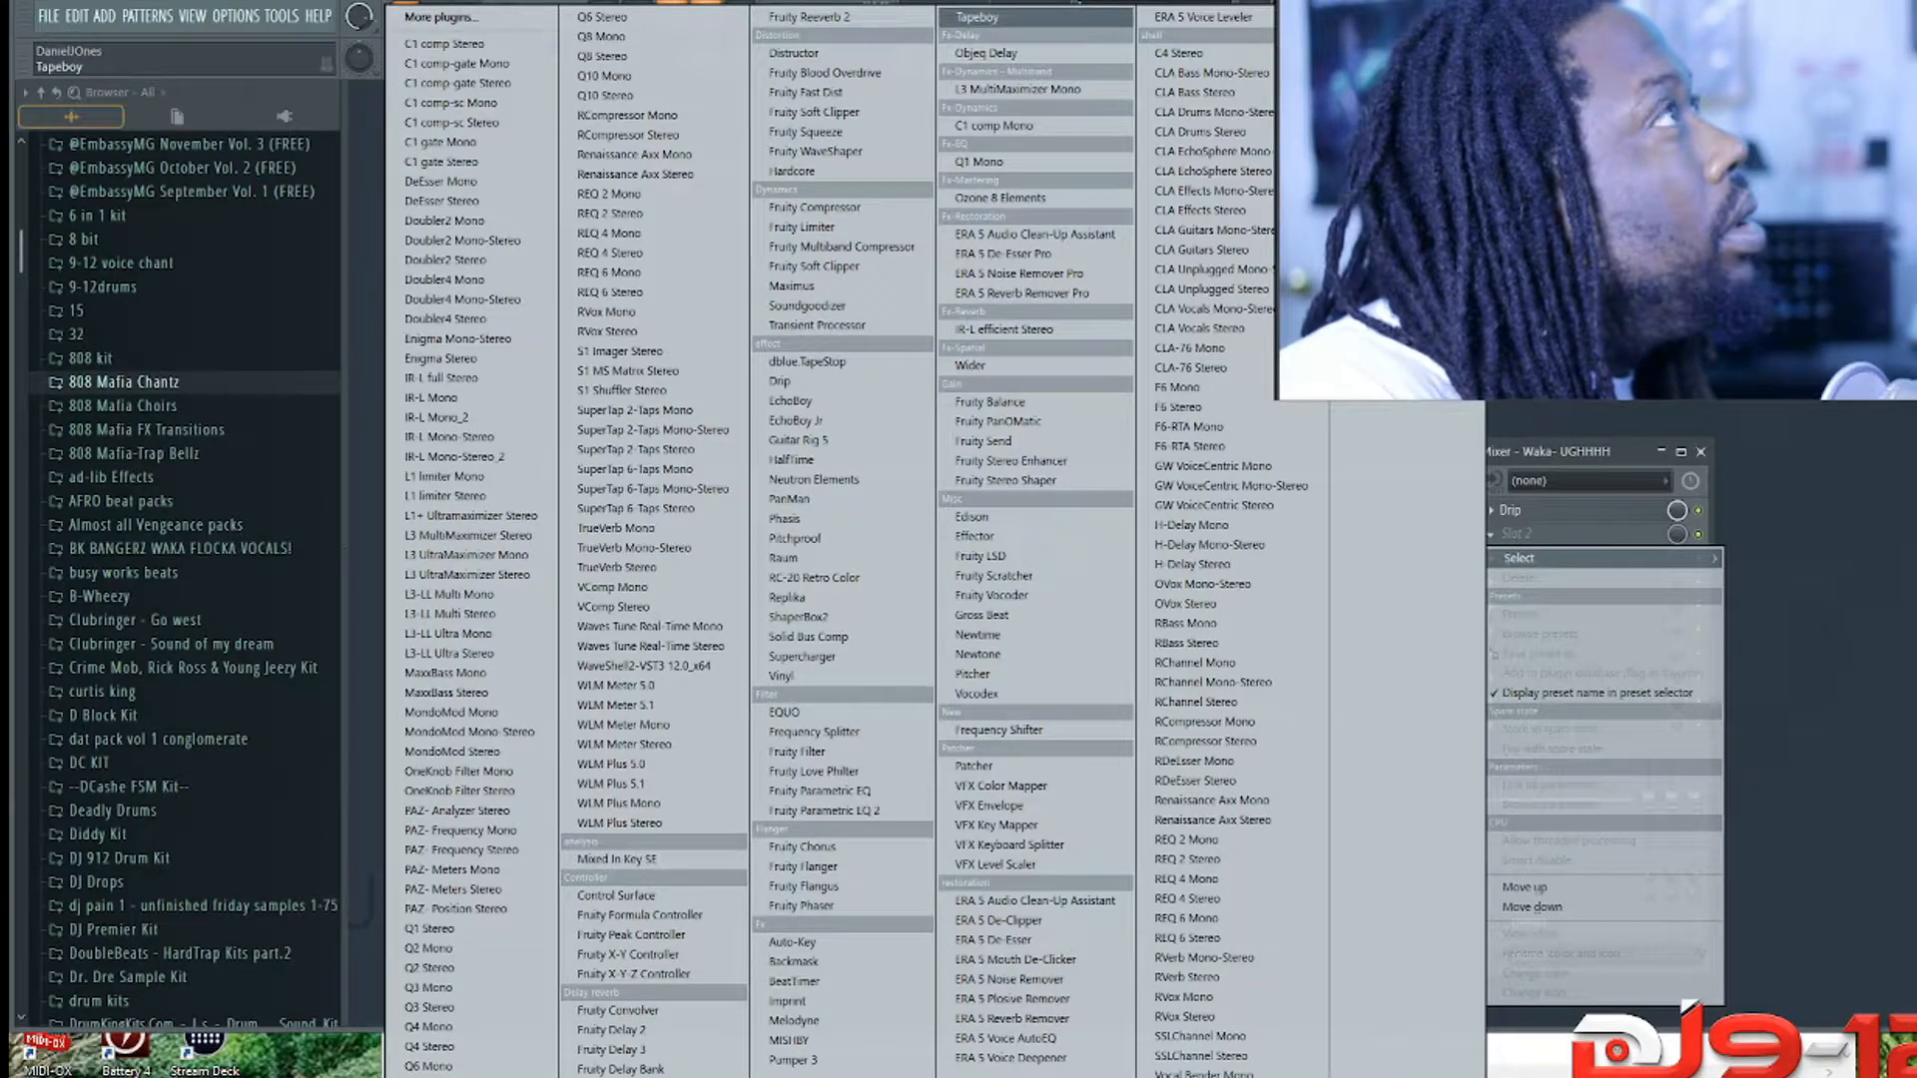
pyautogui.click(977, 17)
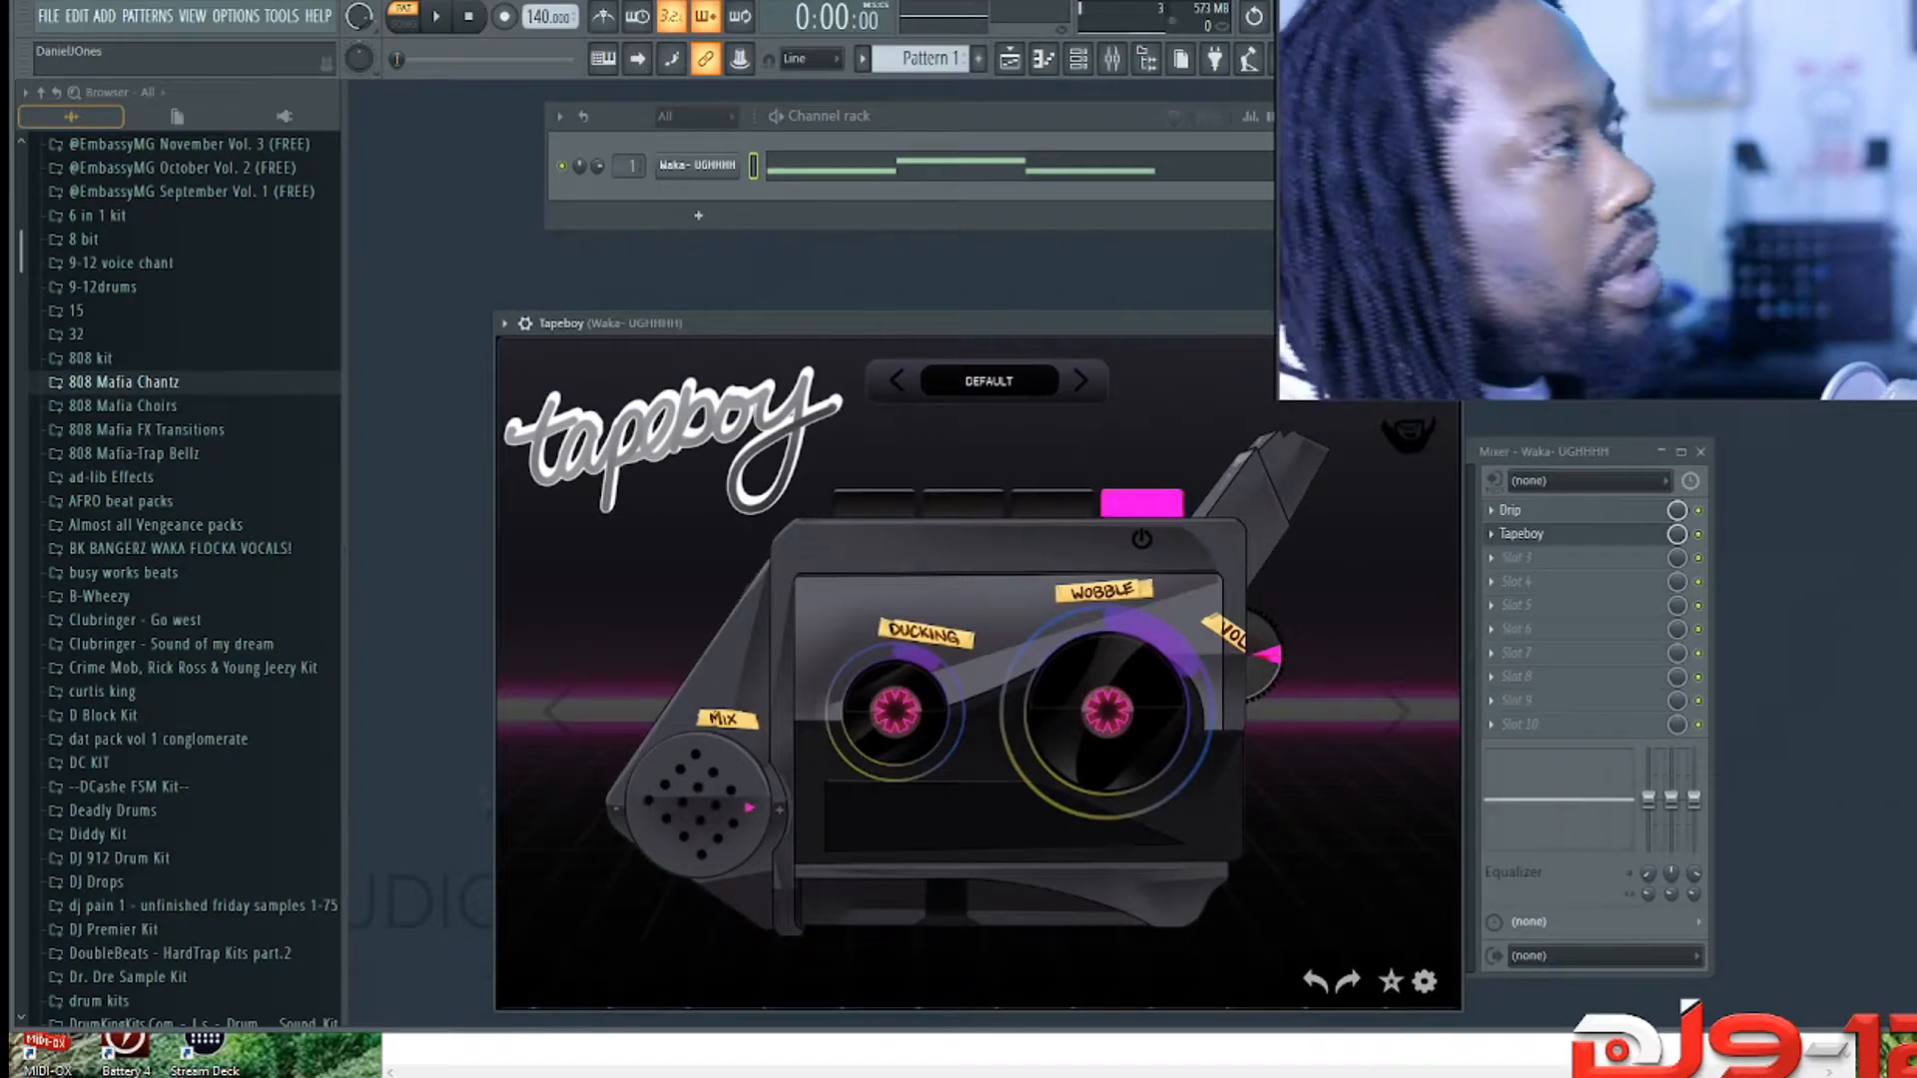
# Step: Power on Tapeboy, load its DUCK PINK preset and play the vocal pattern through it
pyautogui.click(1141, 539)
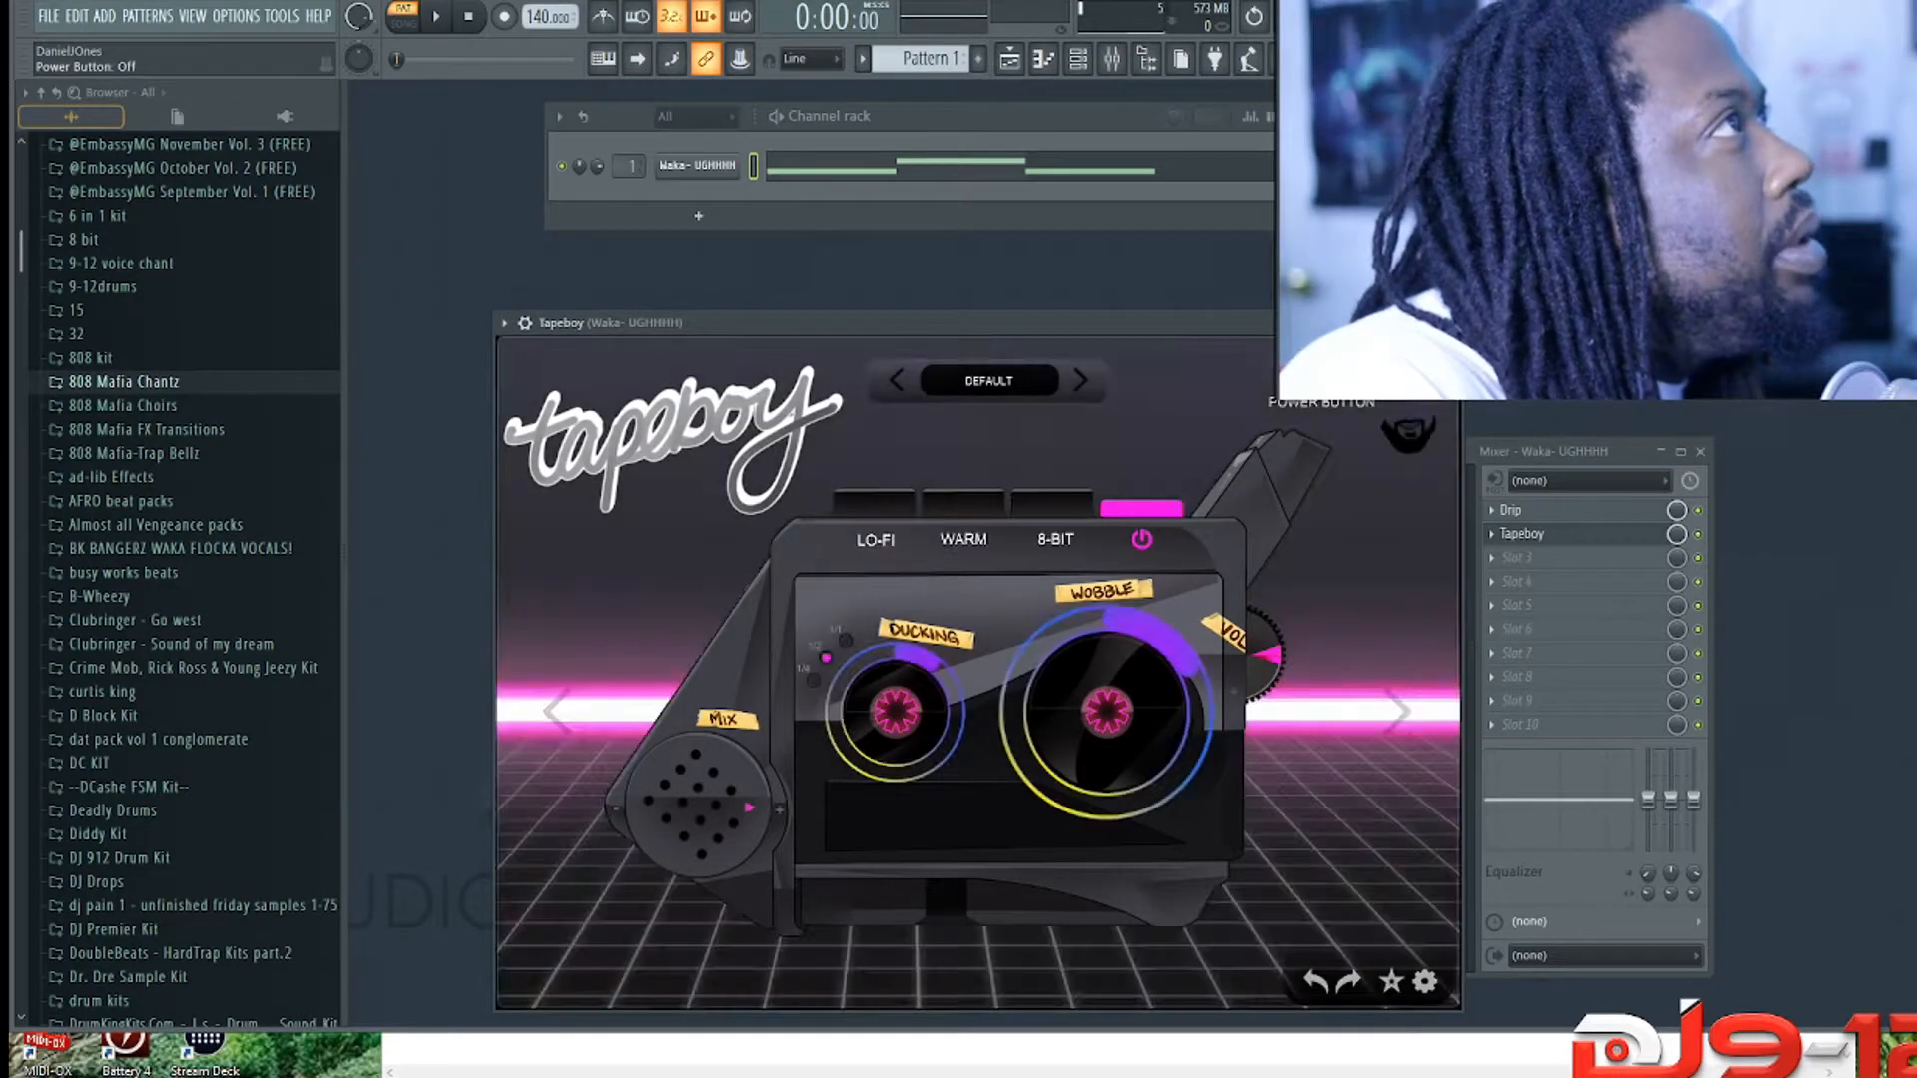
pyautogui.click(964, 537)
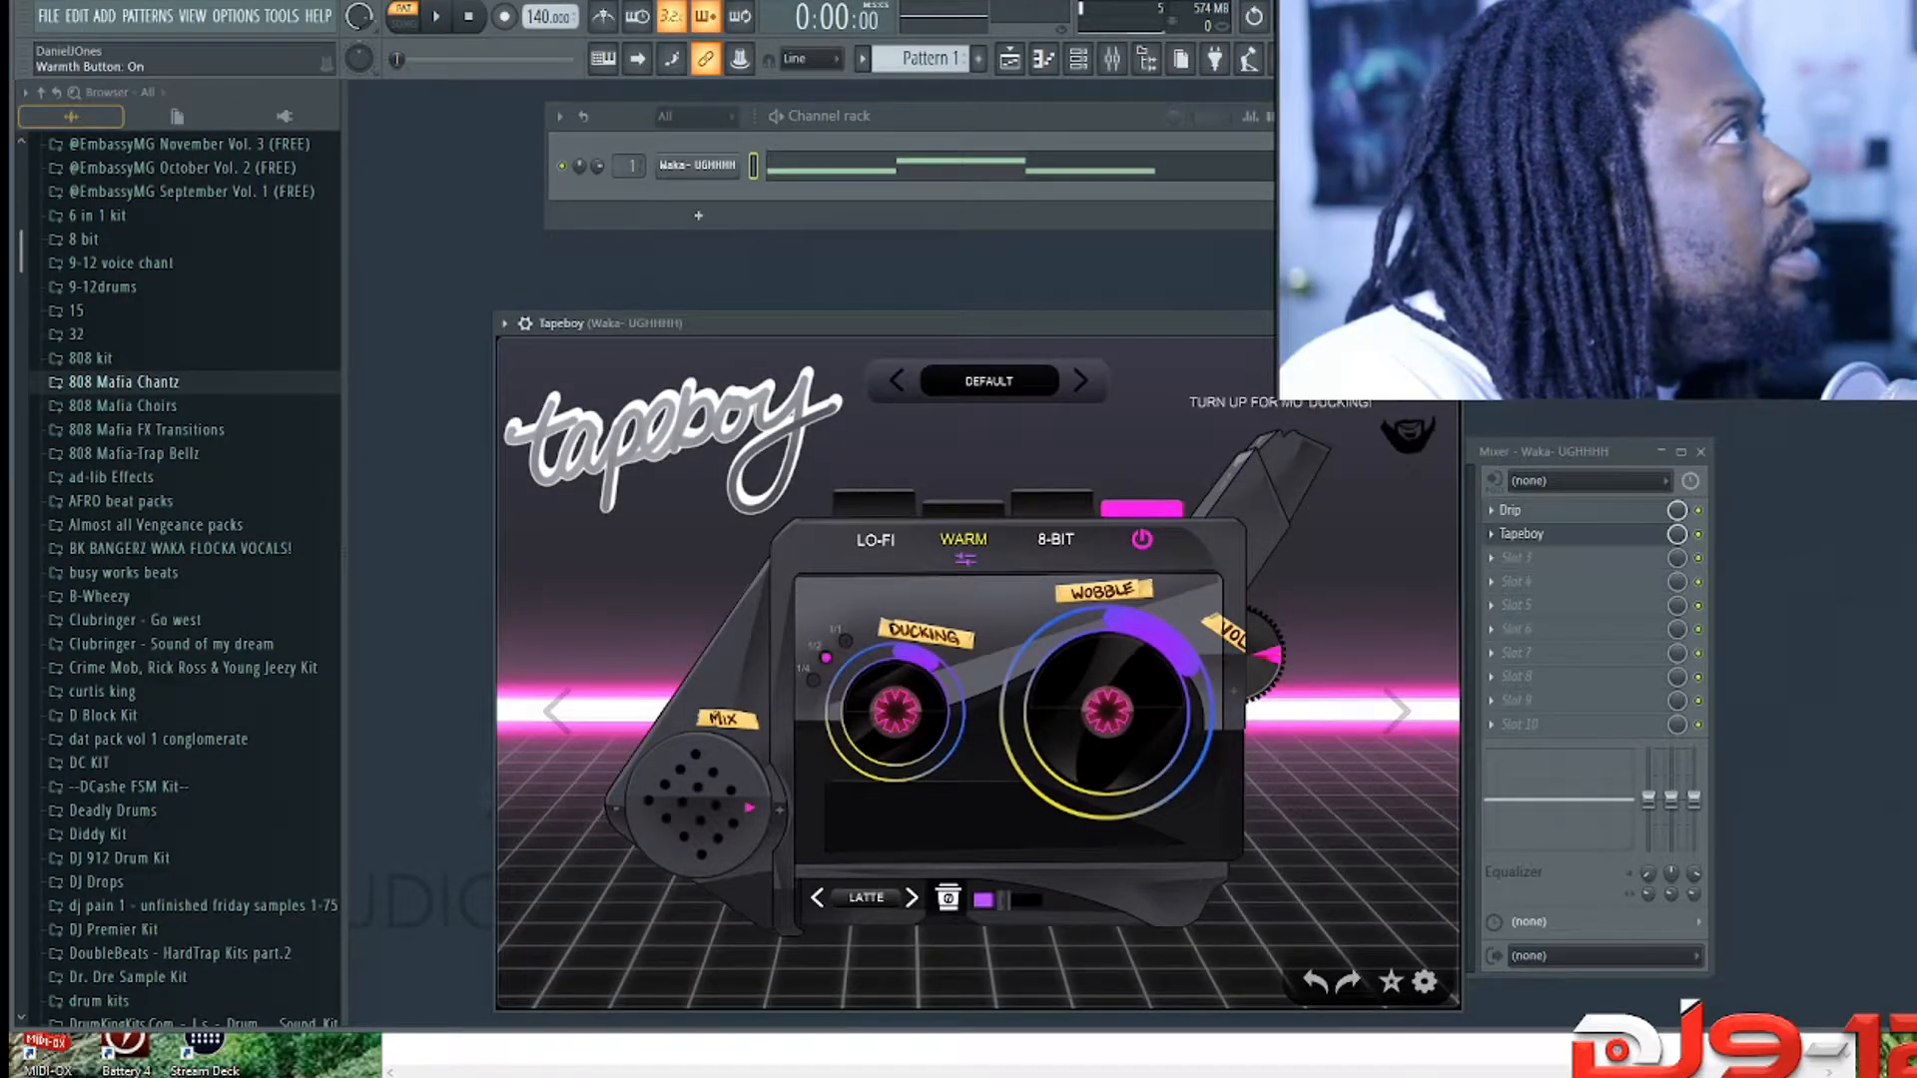
pyautogui.click(1080, 380)
pyautogui.click(1080, 380)
pyautogui.click(1080, 380)
pyautogui.click(1081, 381)
pyautogui.press('space')
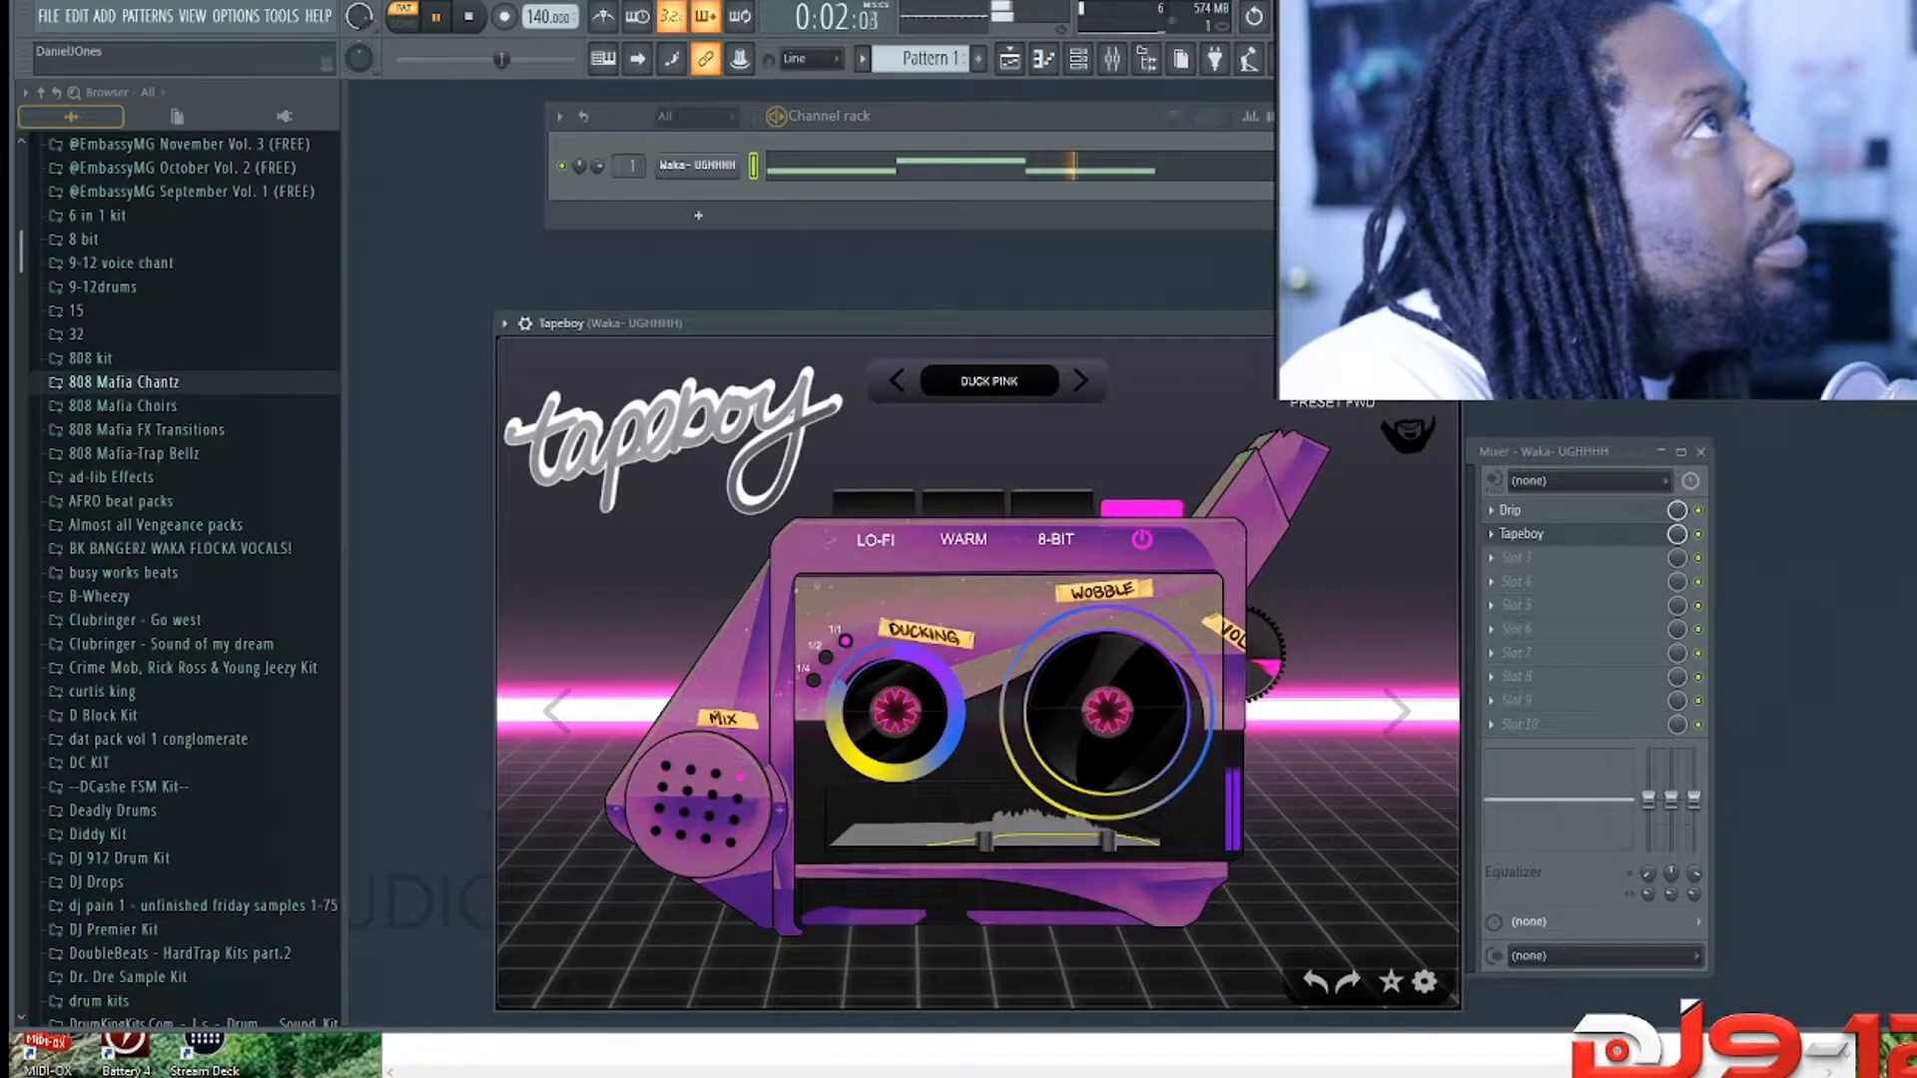
pyautogui.press('Escape')
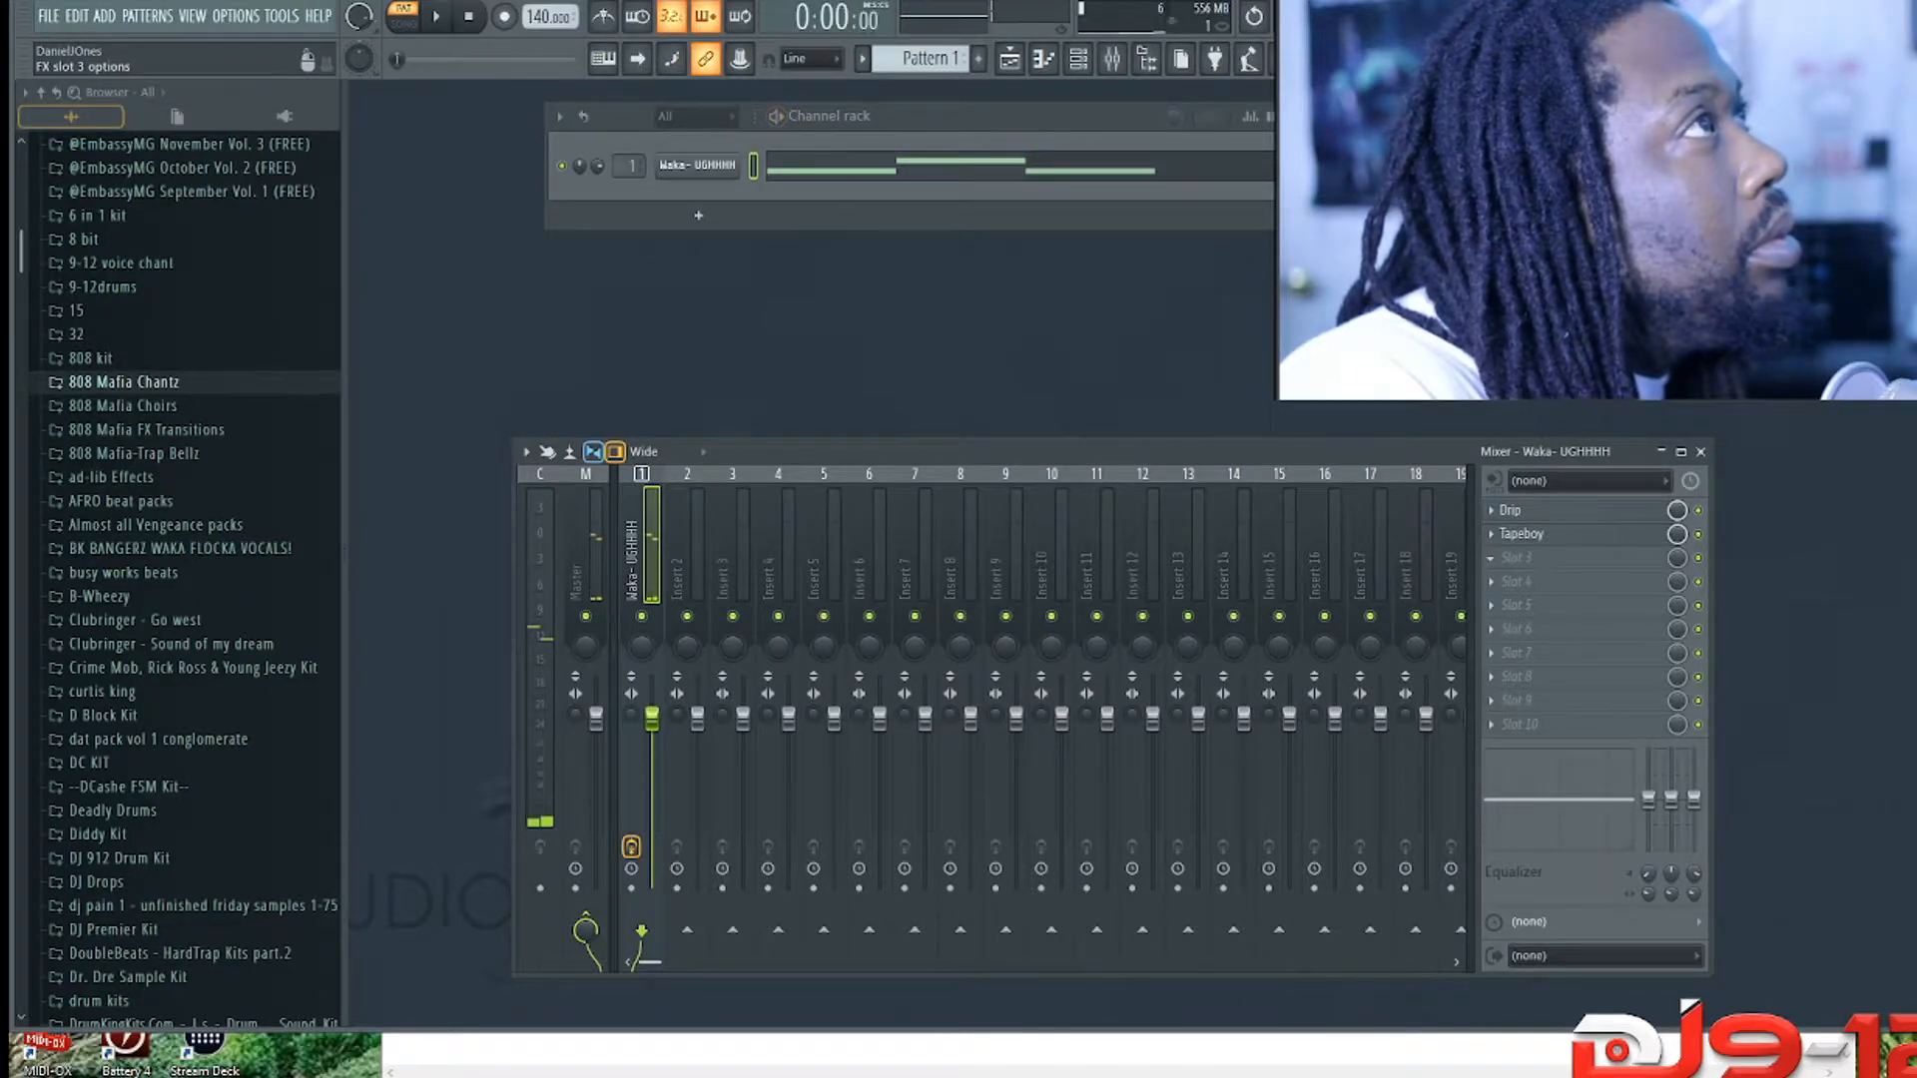
# Step: Insert Fruity Reeverb 2 in slot 3, lower its diffusion and wet level, and listen to the vocal pattern
pyautogui.click(1518, 557)
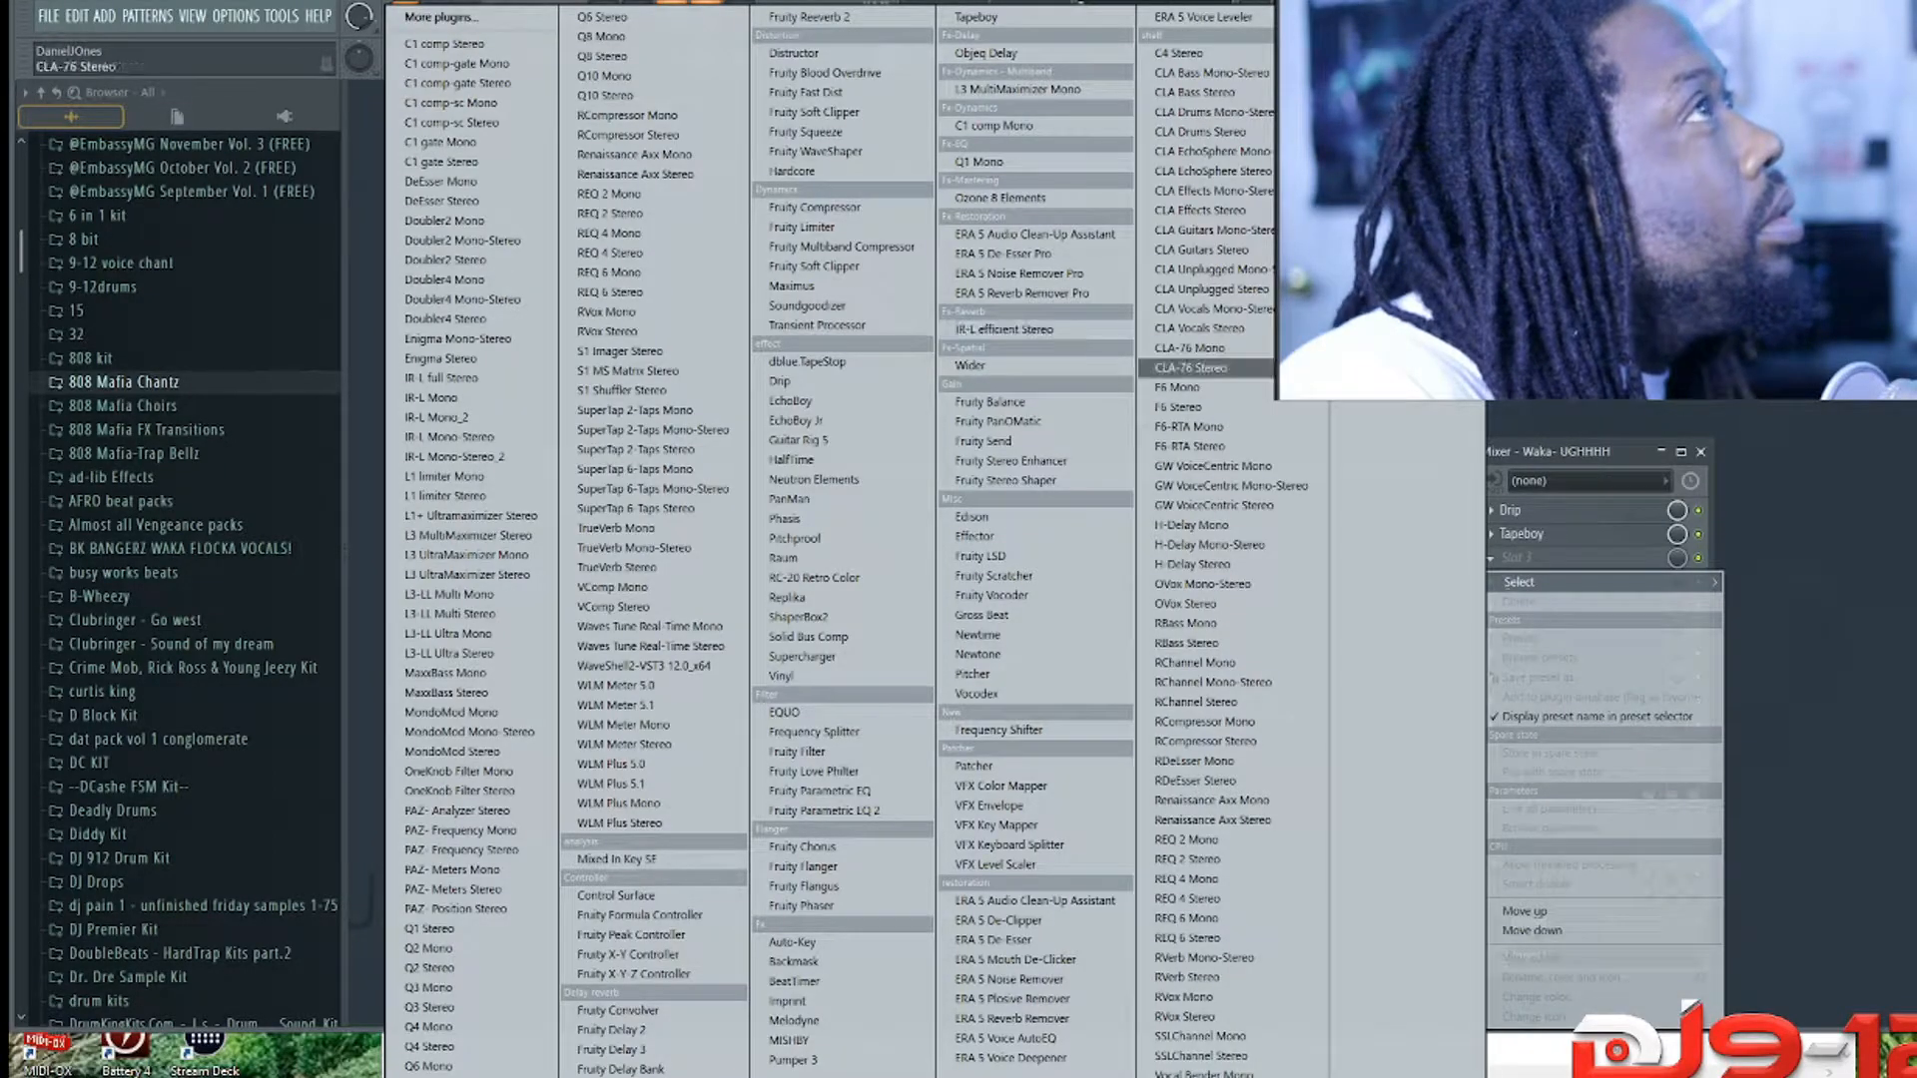
pyautogui.click(807, 17)
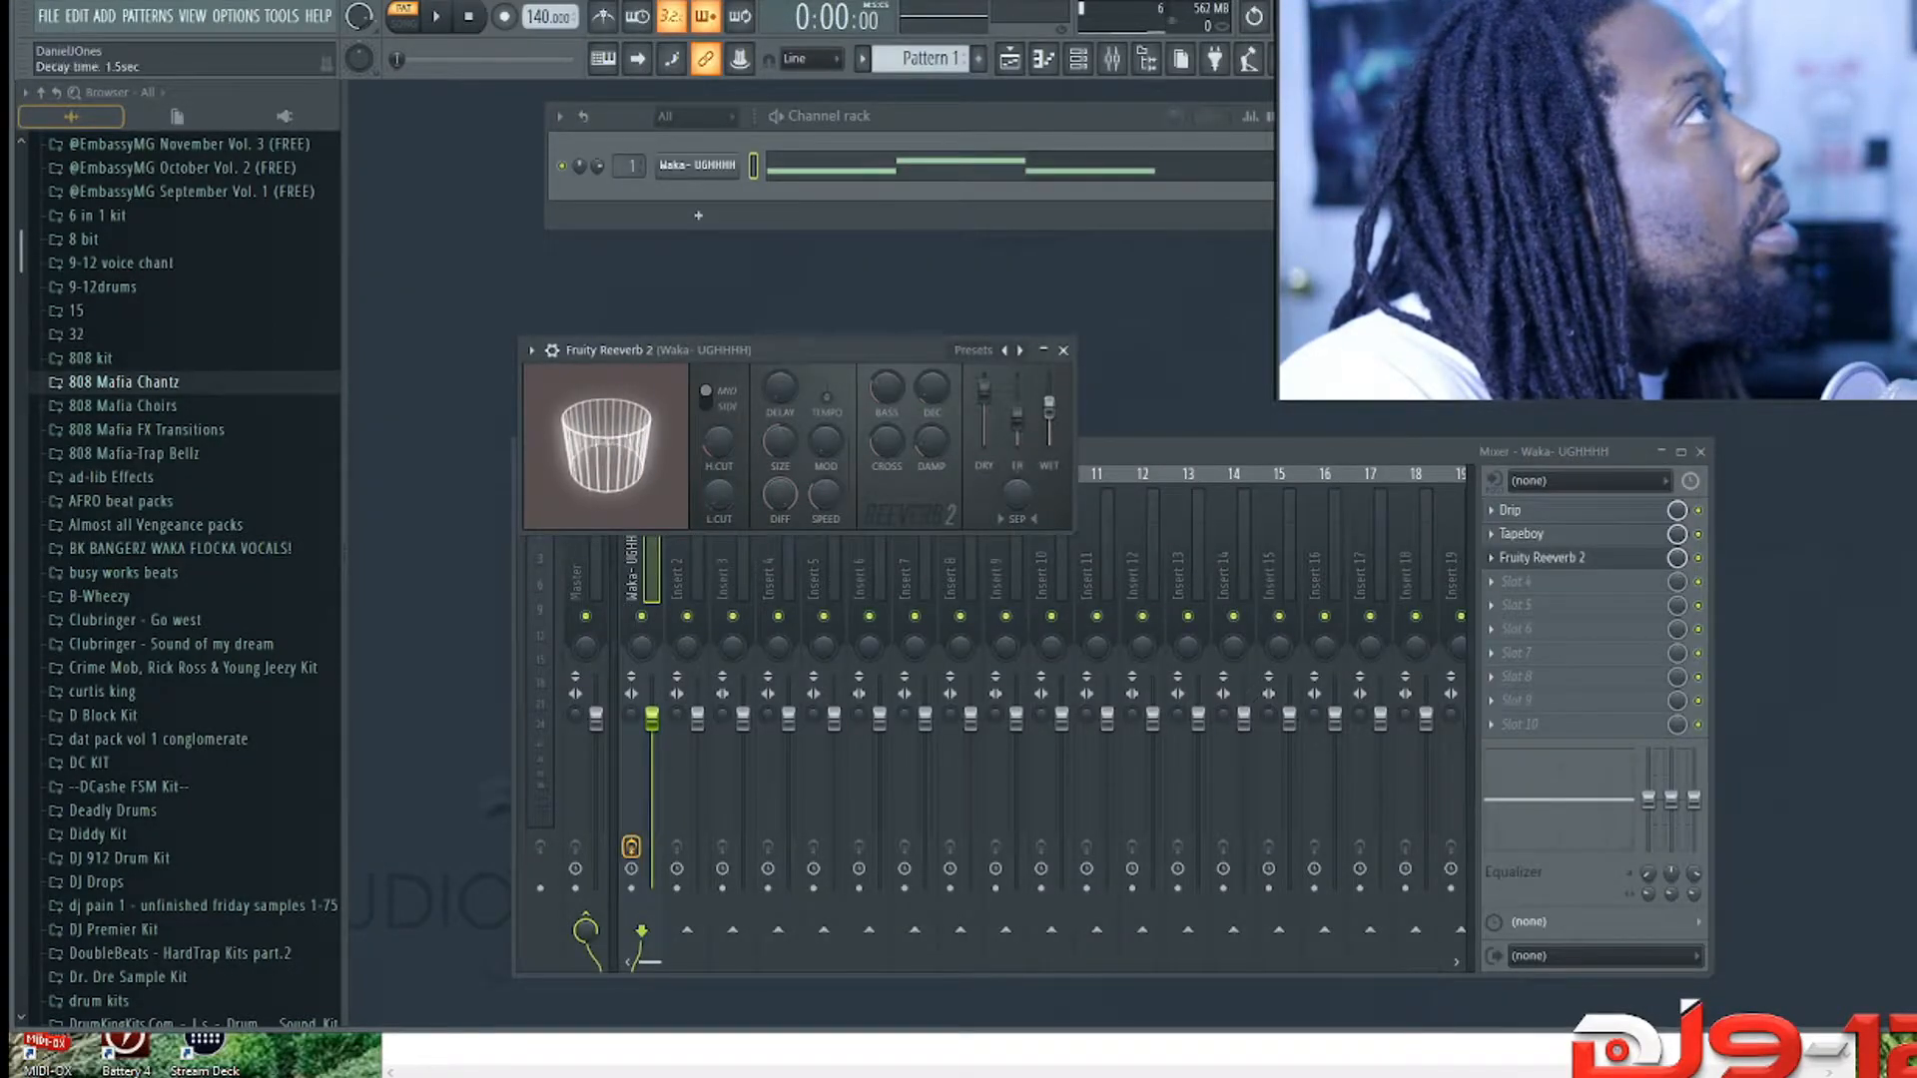
pyautogui.moveTo(780, 441); pyautogui.dragTo(780, 539)
pyautogui.press('space')
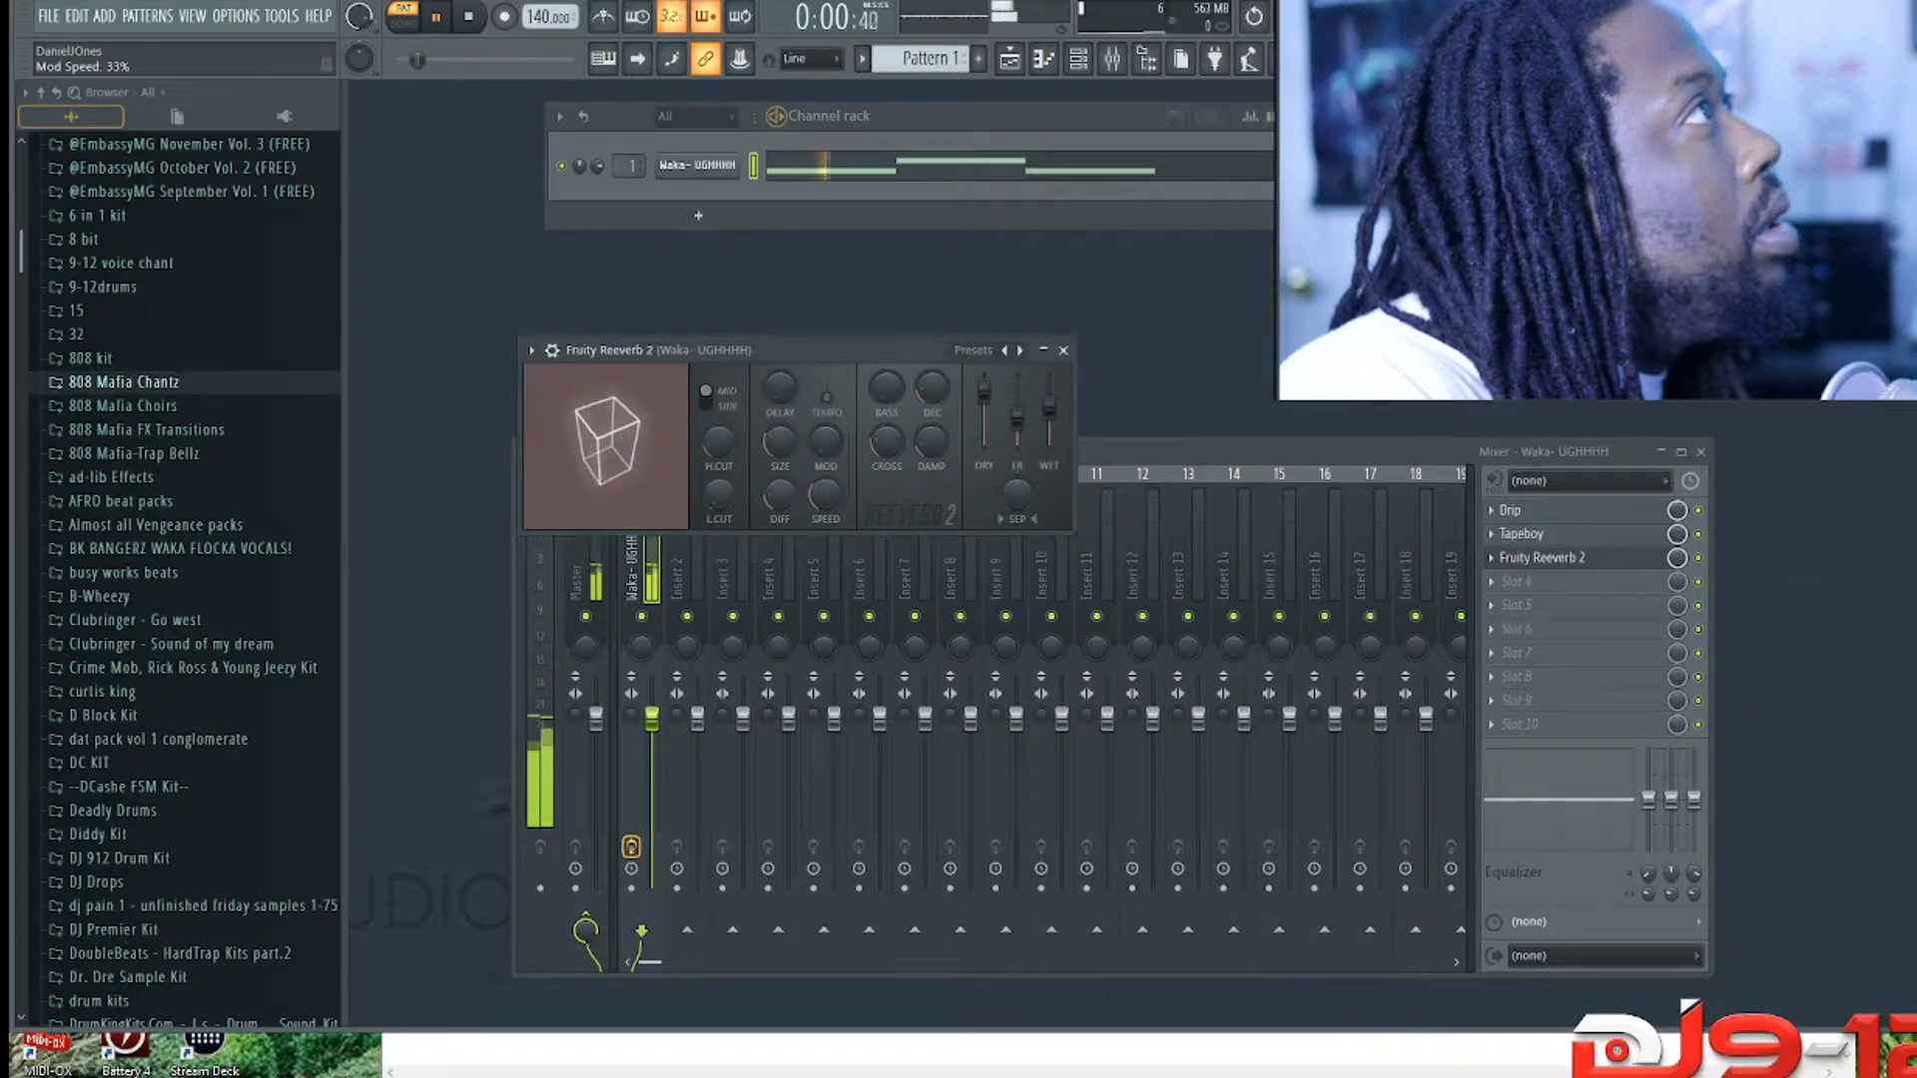
pyautogui.moveTo(1048, 404); pyautogui.dragTo(1049, 424)
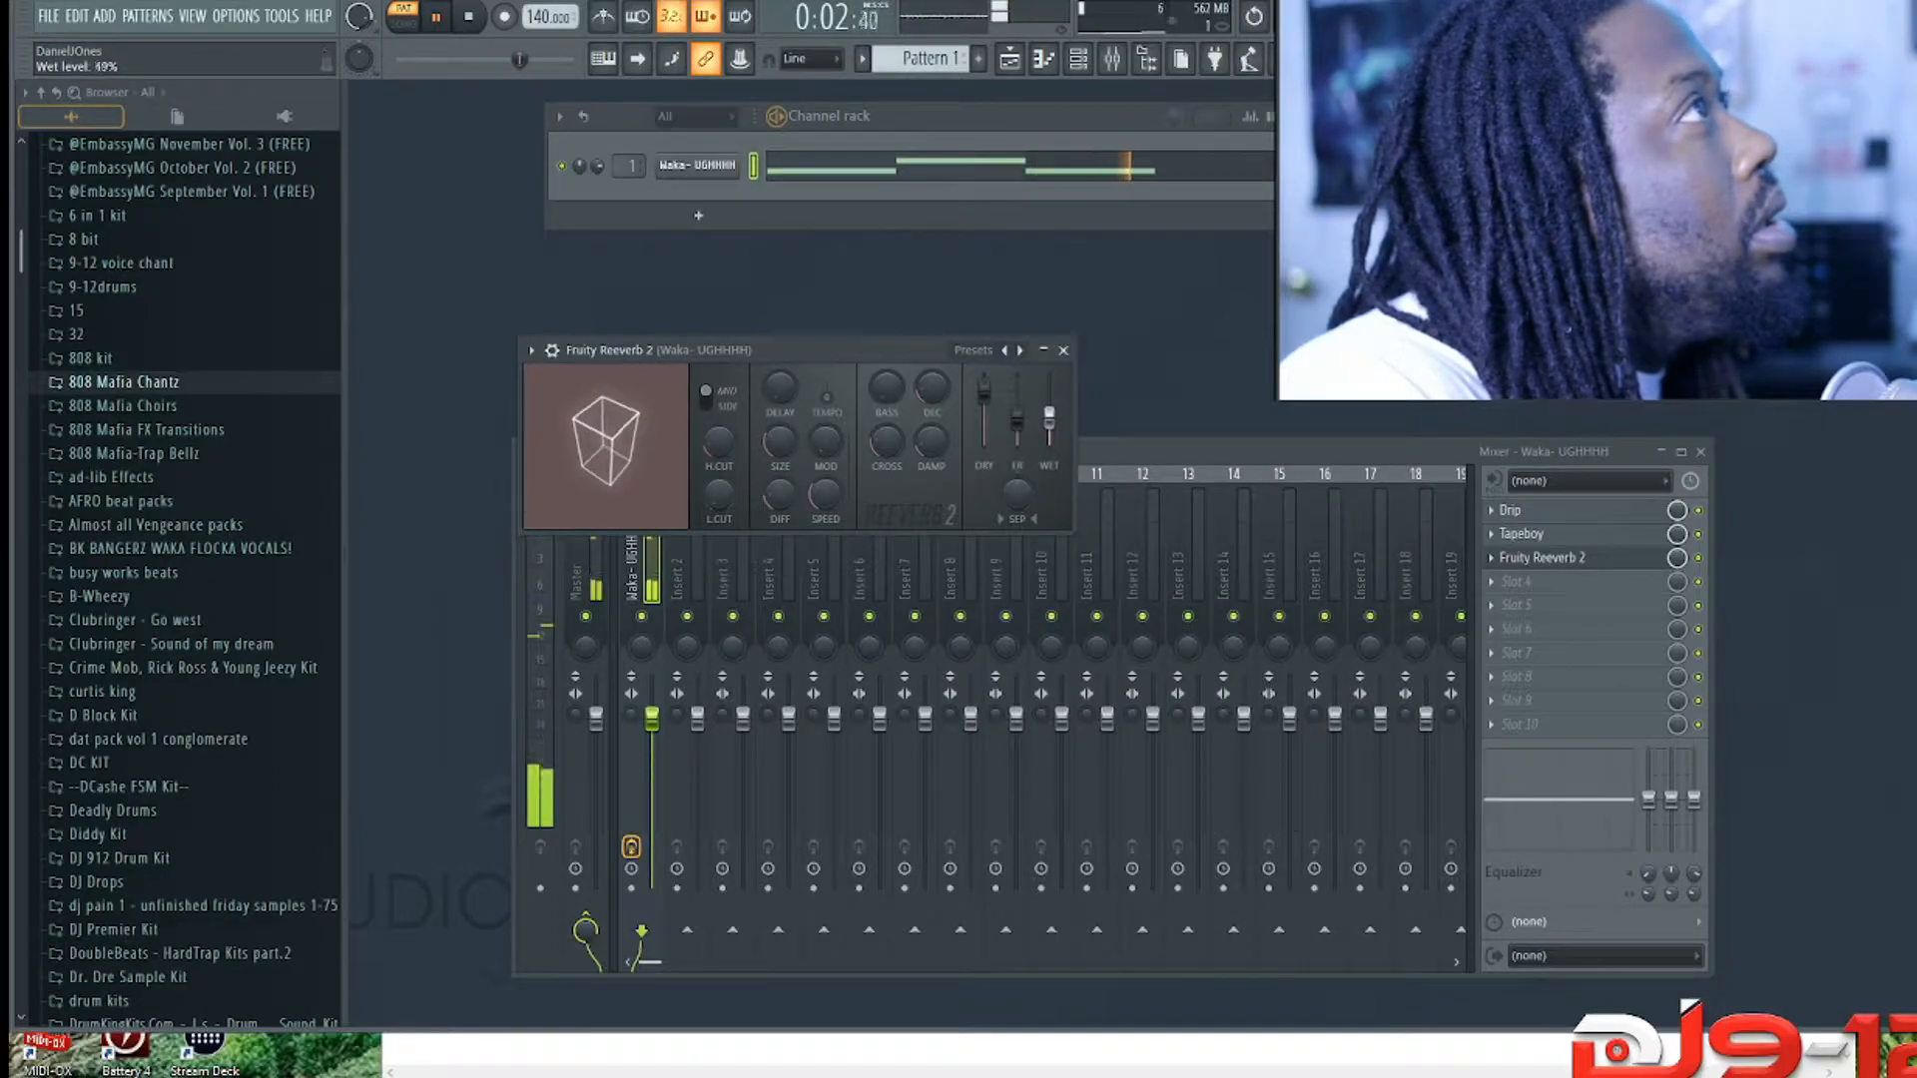
pyautogui.press('Escape')
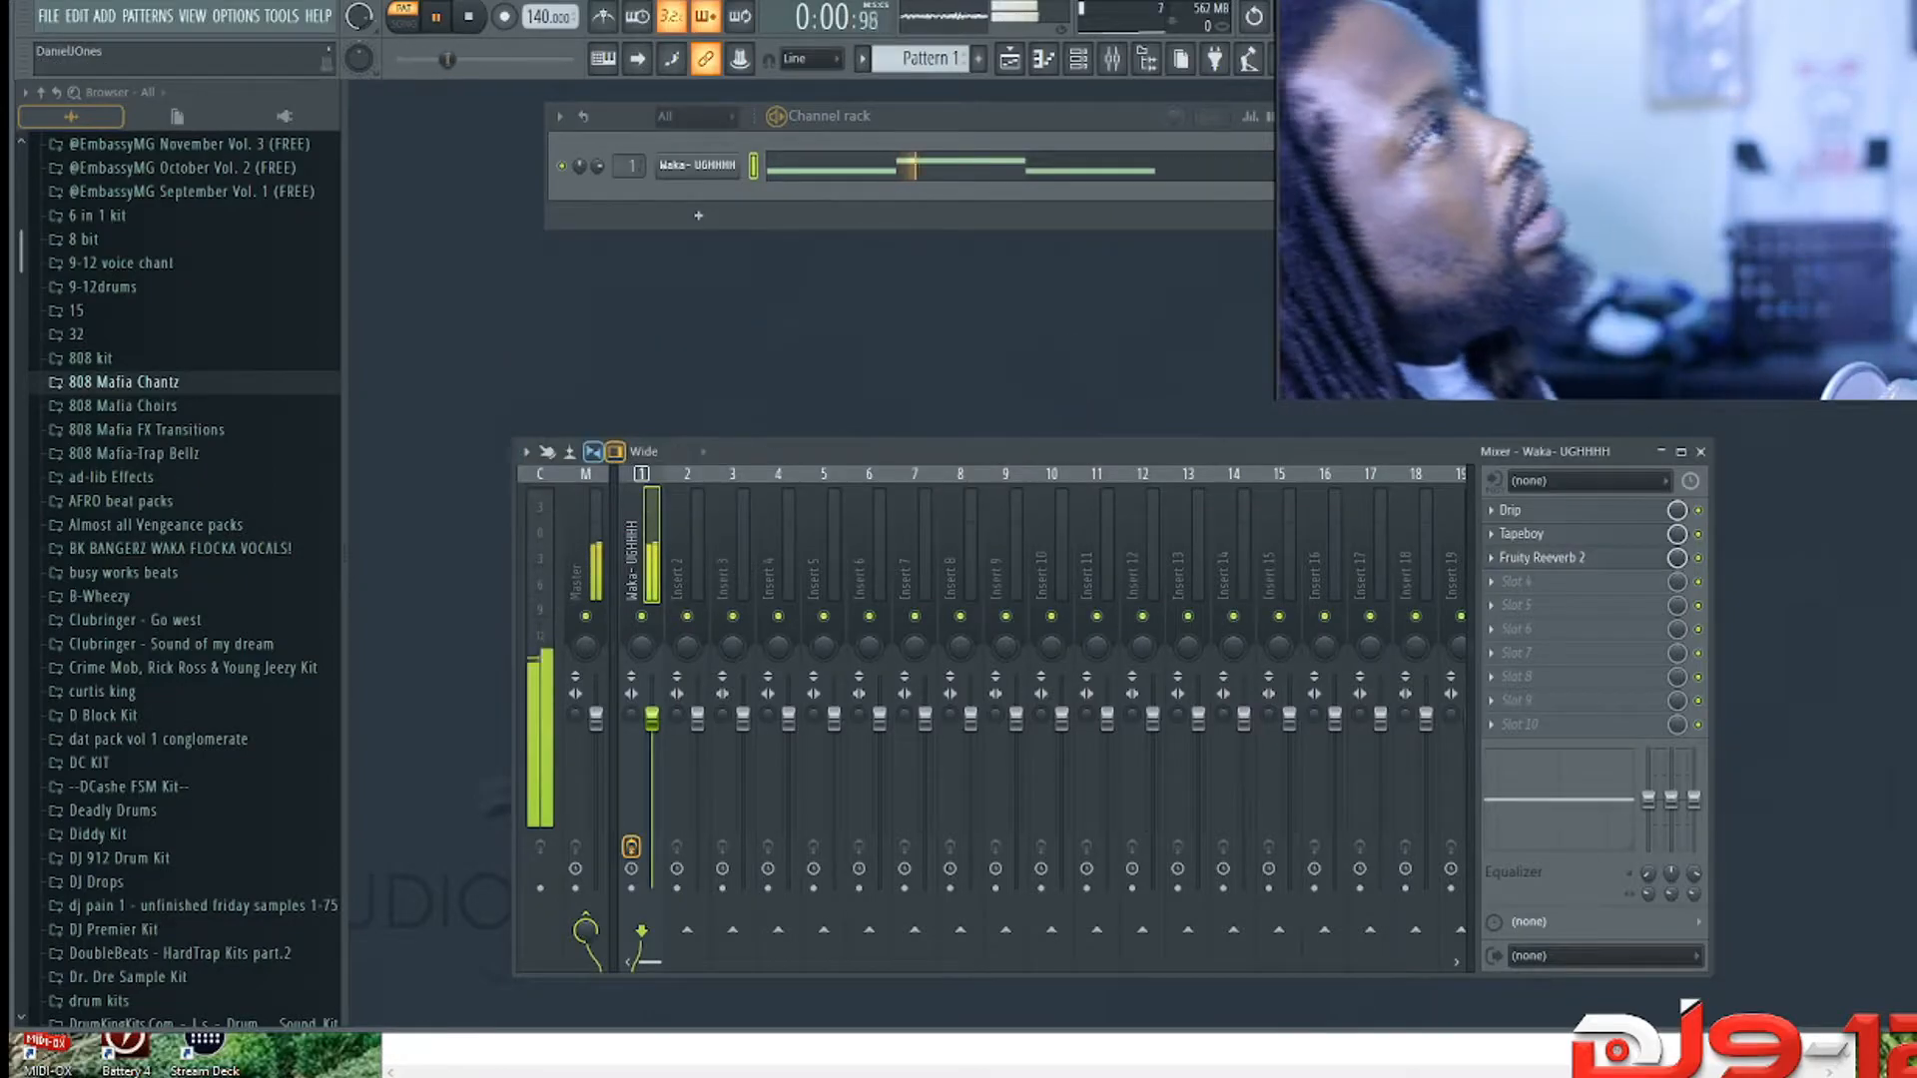
pyautogui.press('space')
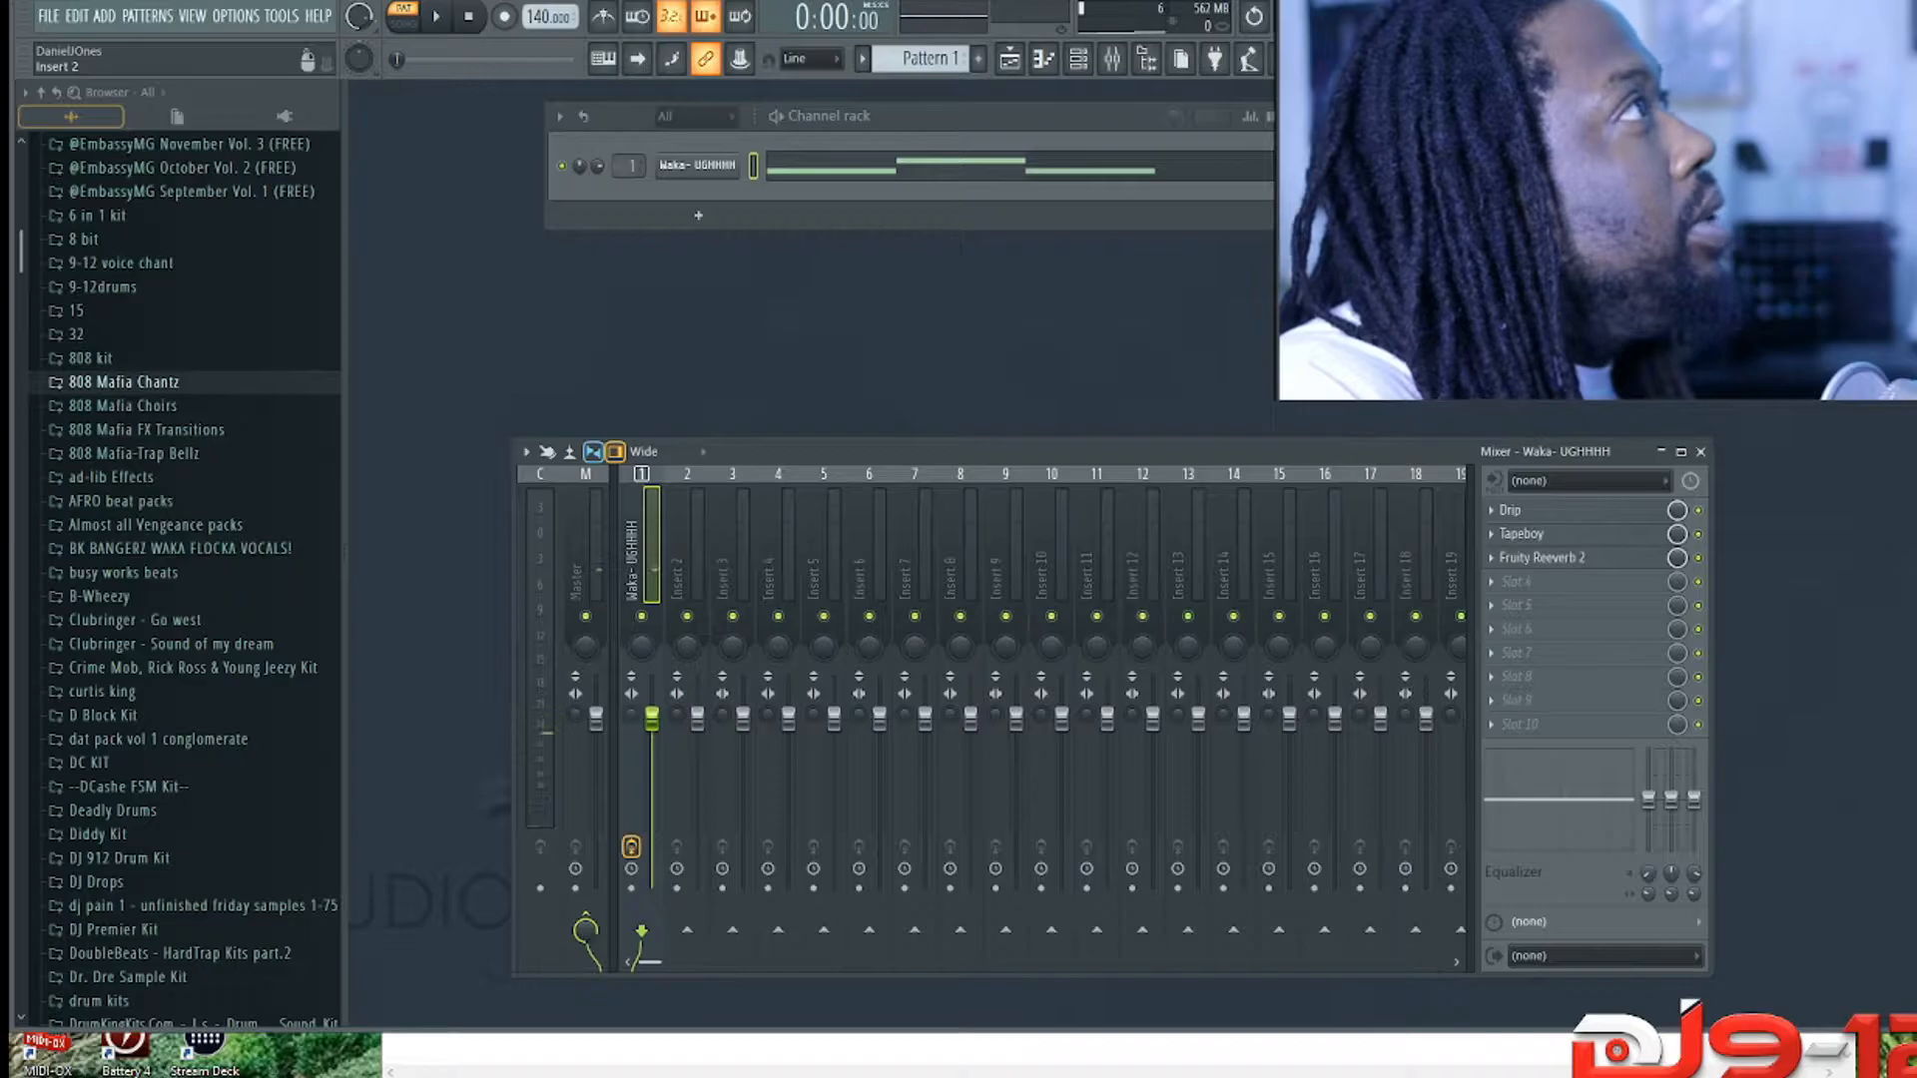
pyautogui.rightClick(667, 472)
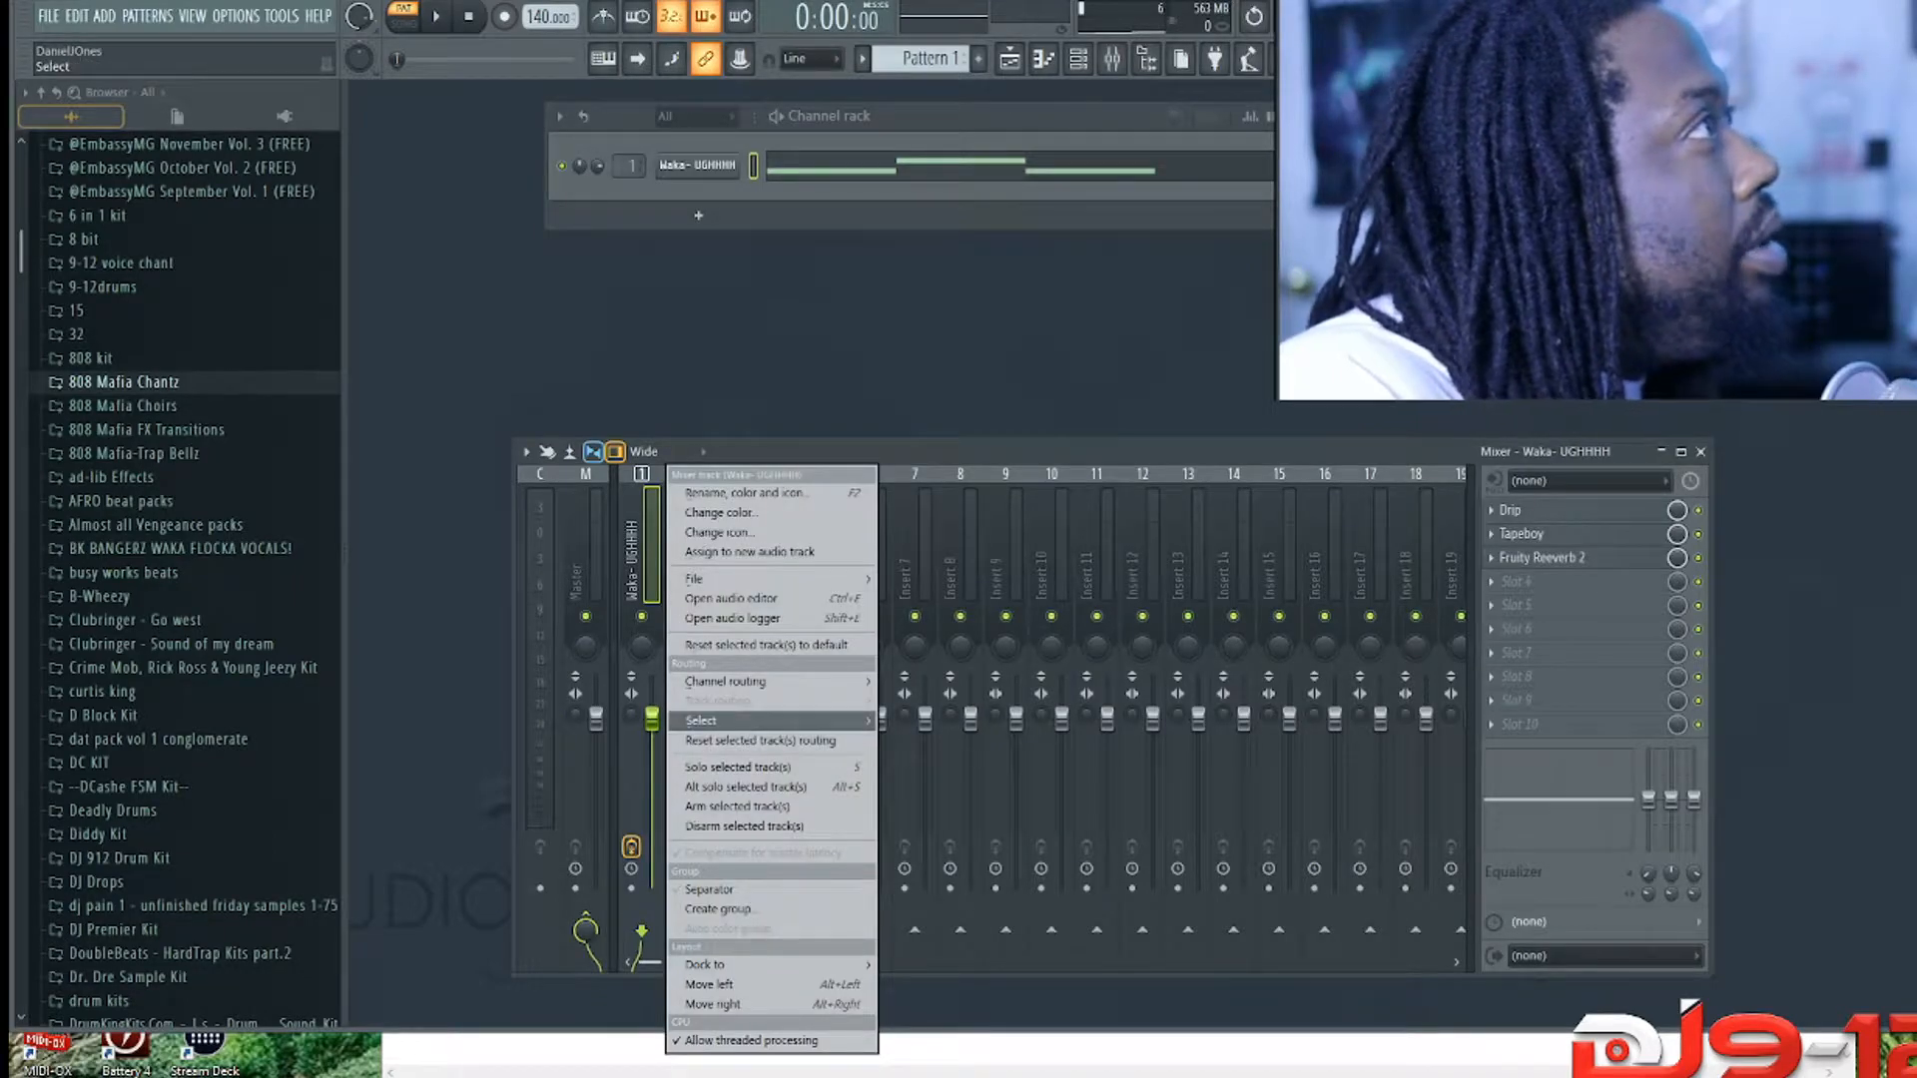
pyautogui.moveTo(704, 720)
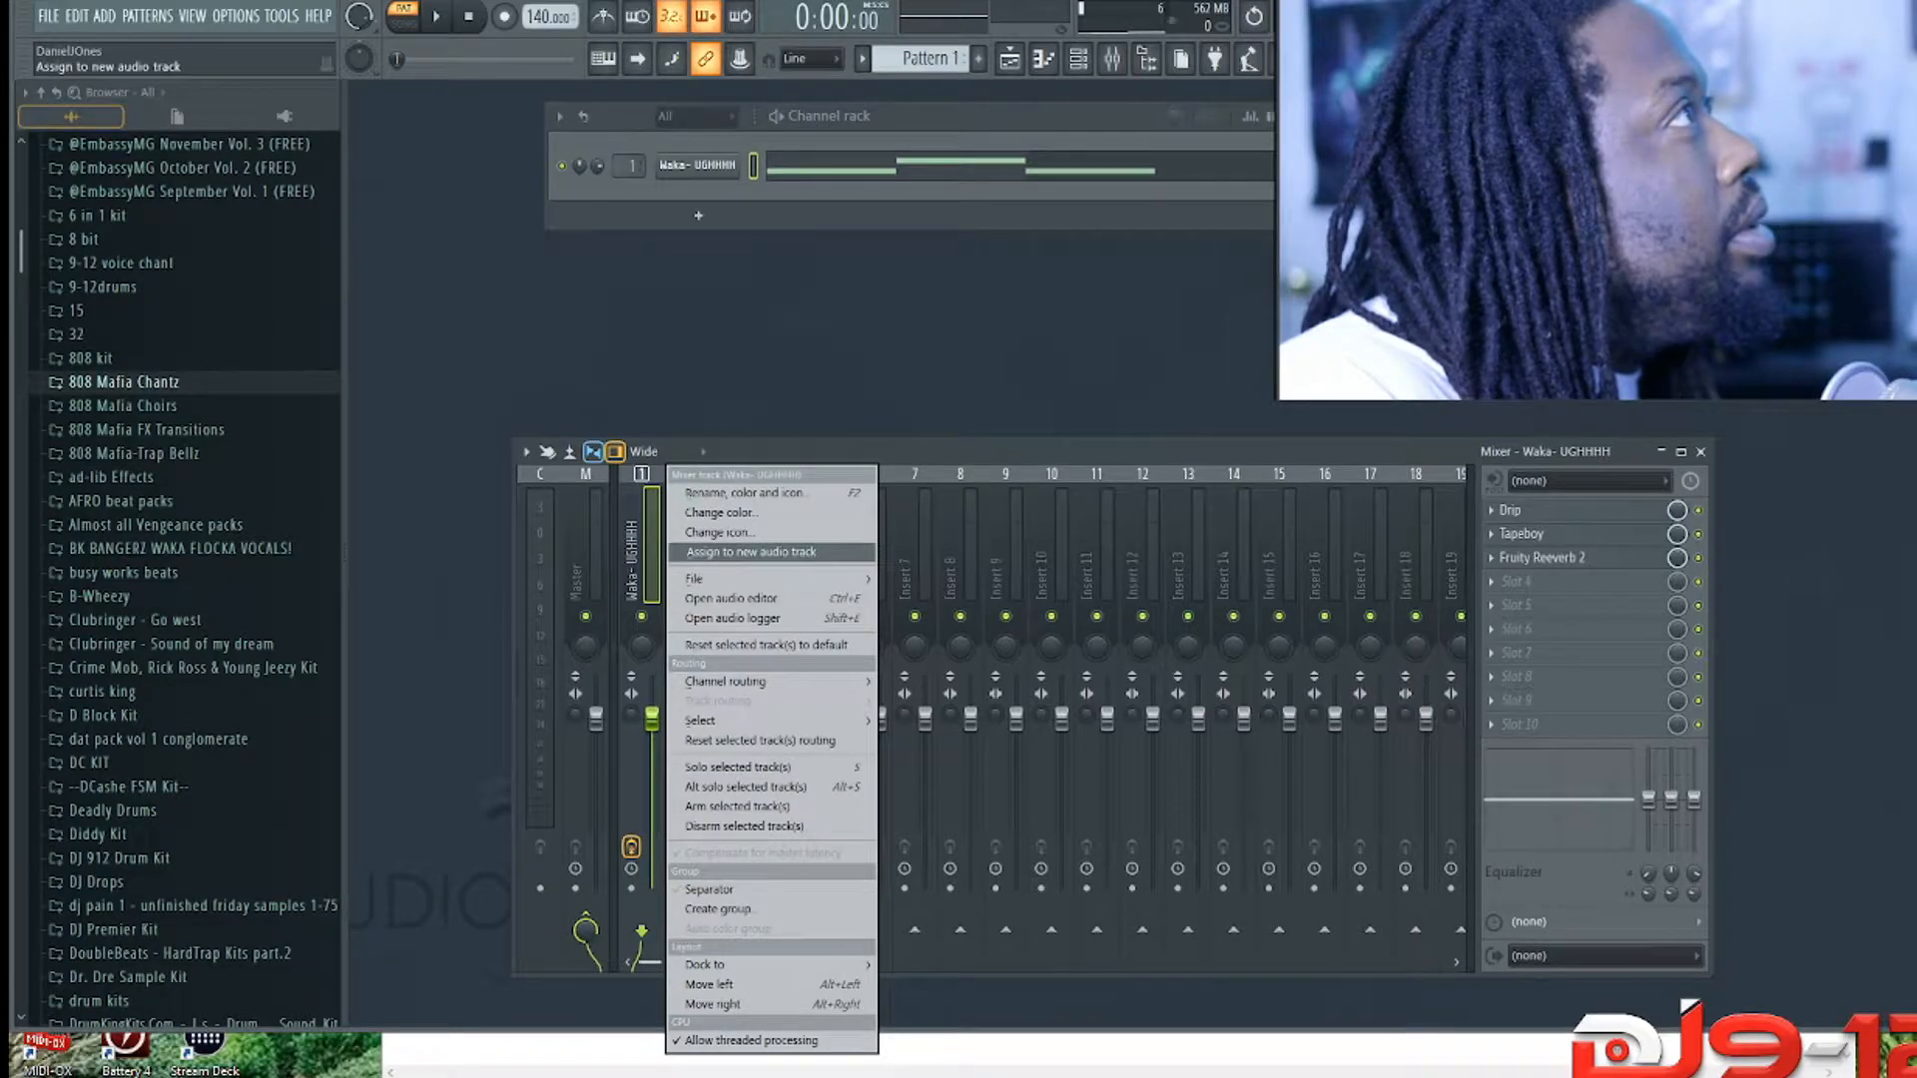
pyautogui.moveTo(849, 579)
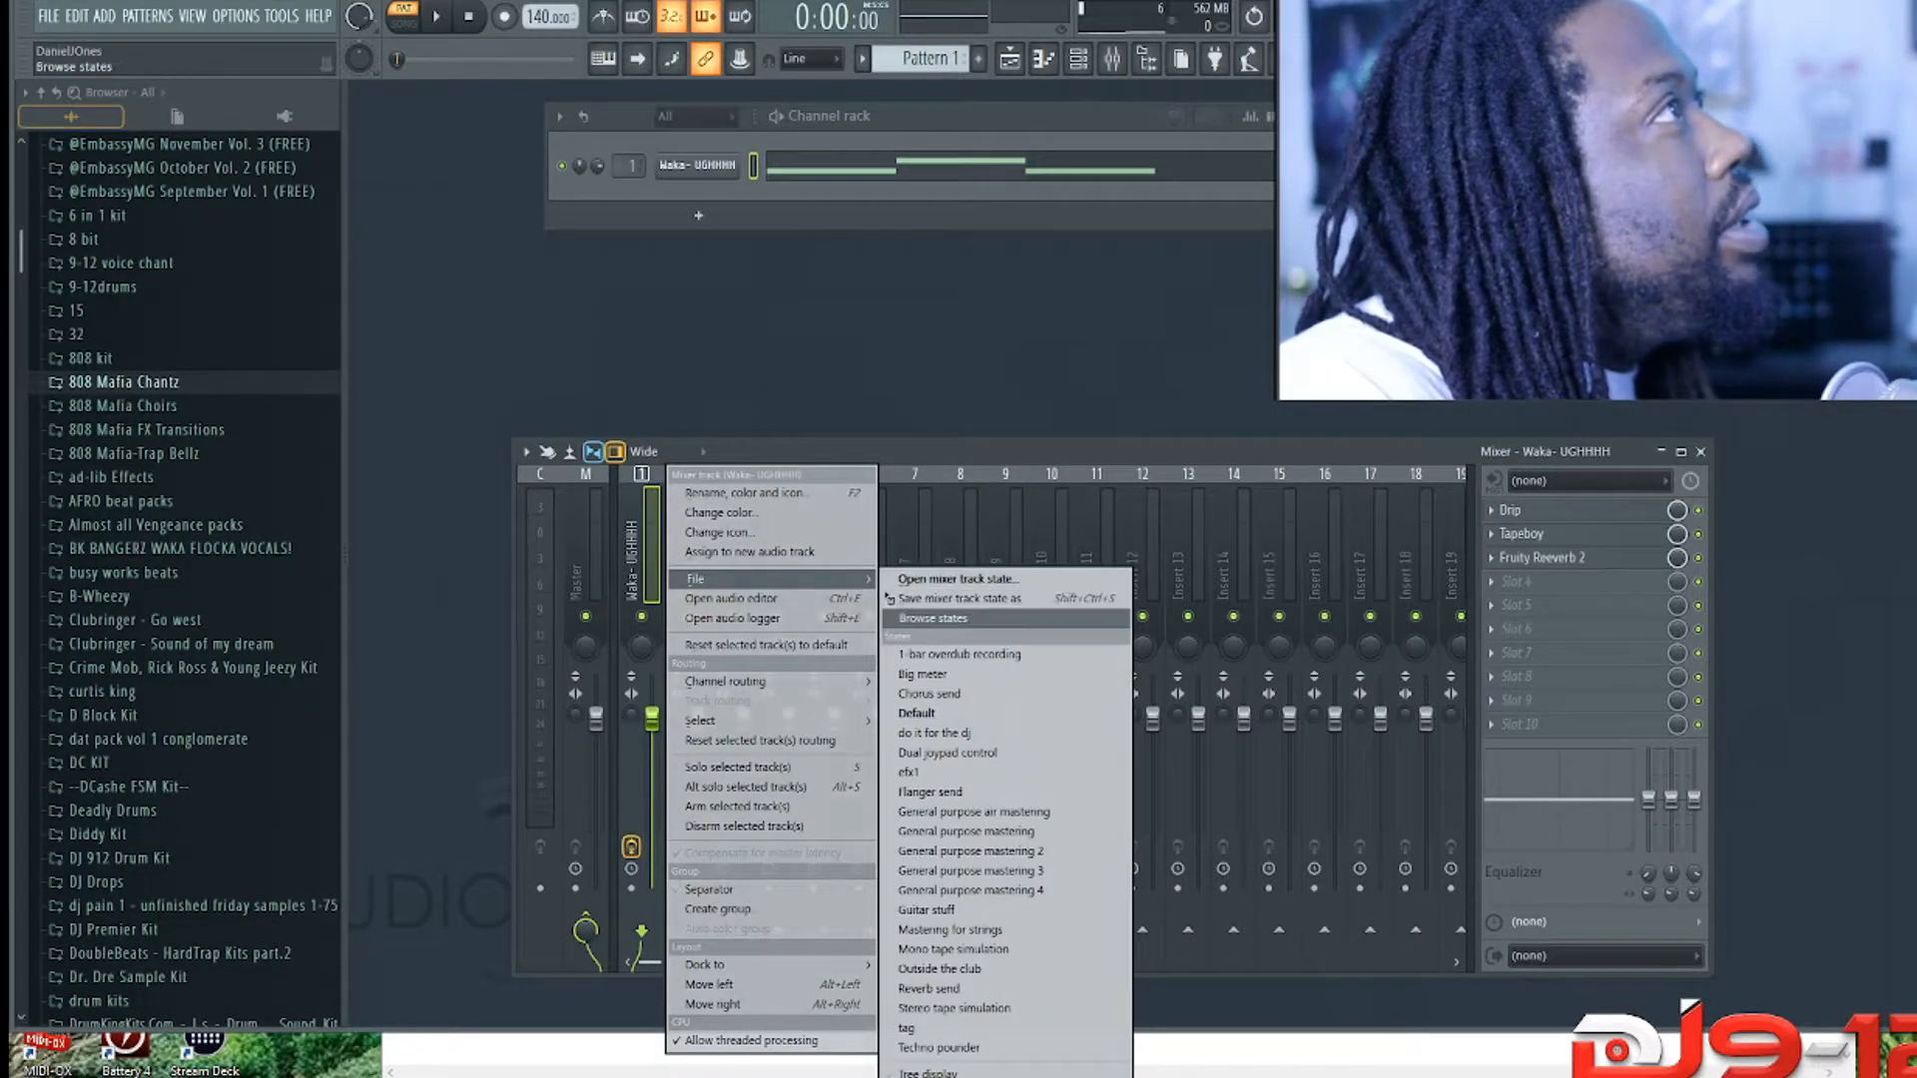
pyautogui.click(959, 598)
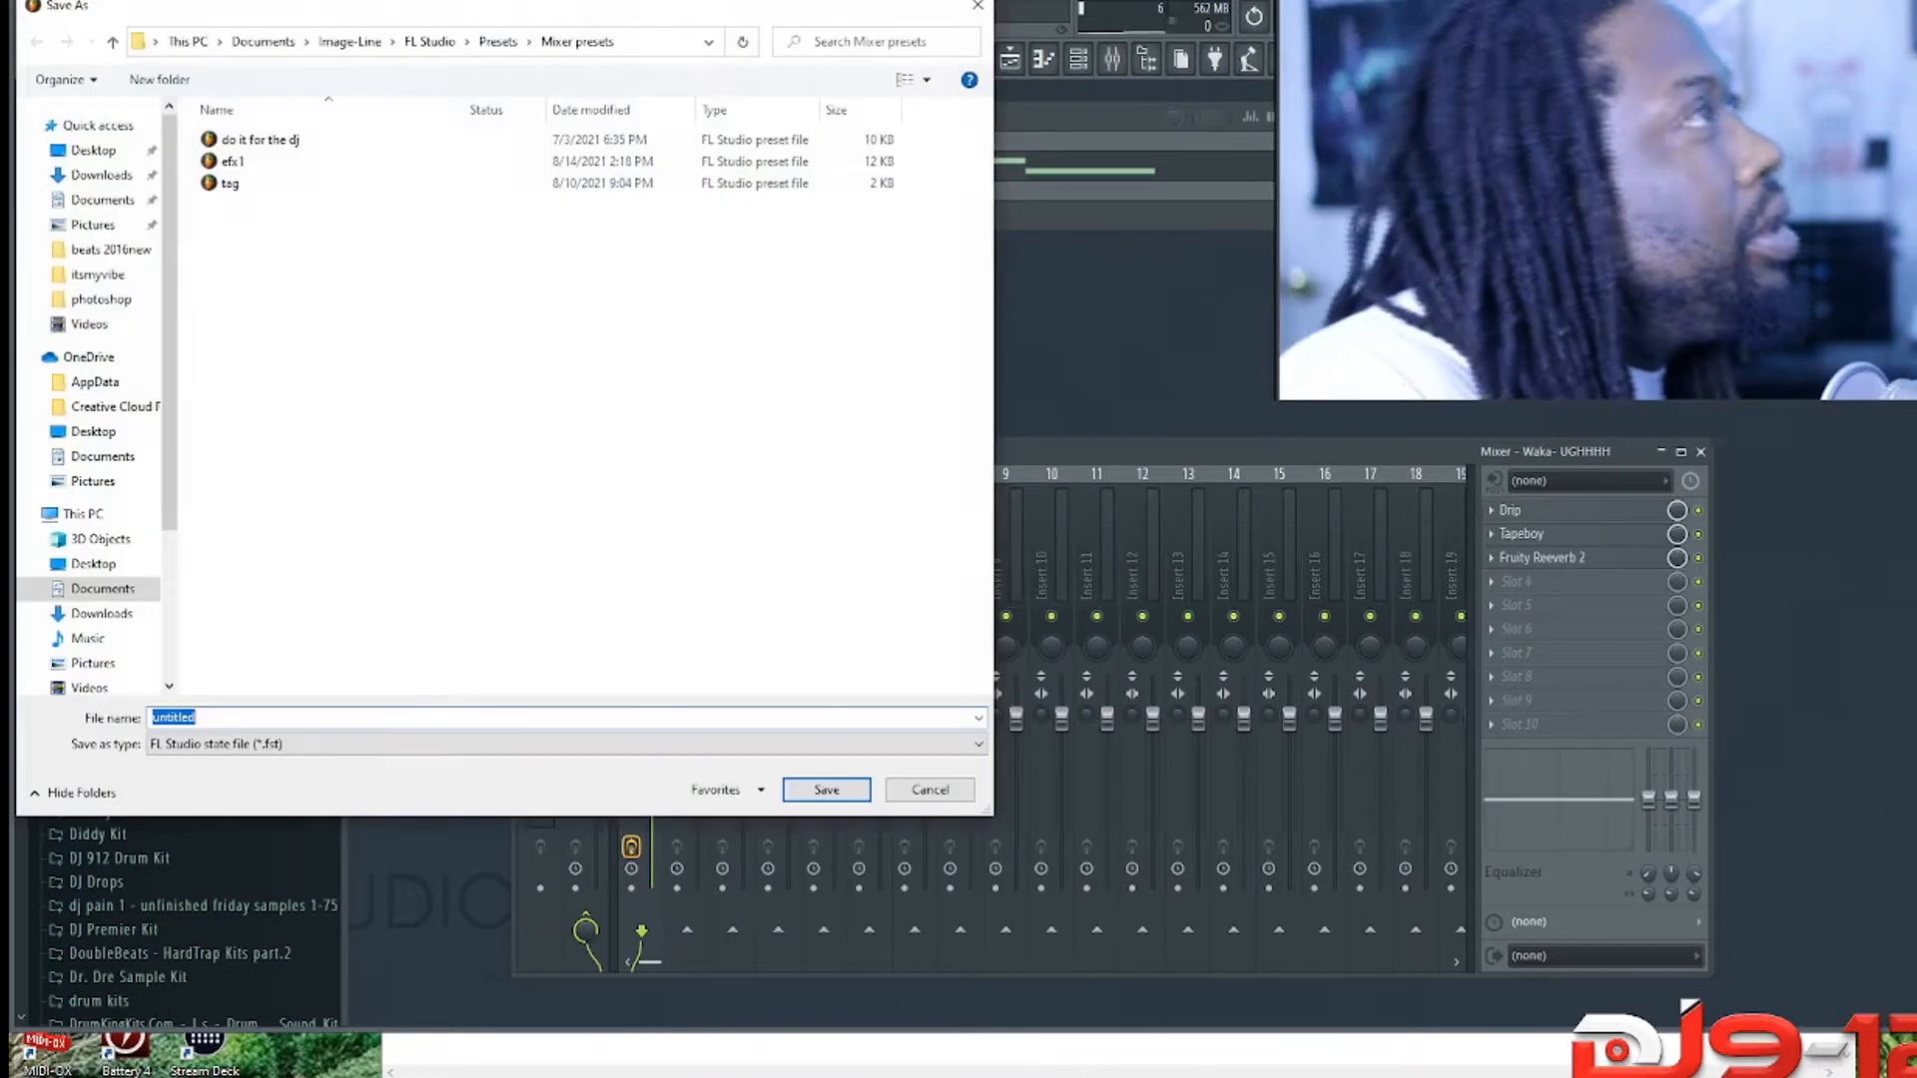
pyautogui.moveTo(369, 5); pyautogui.dragTo(736, 231)
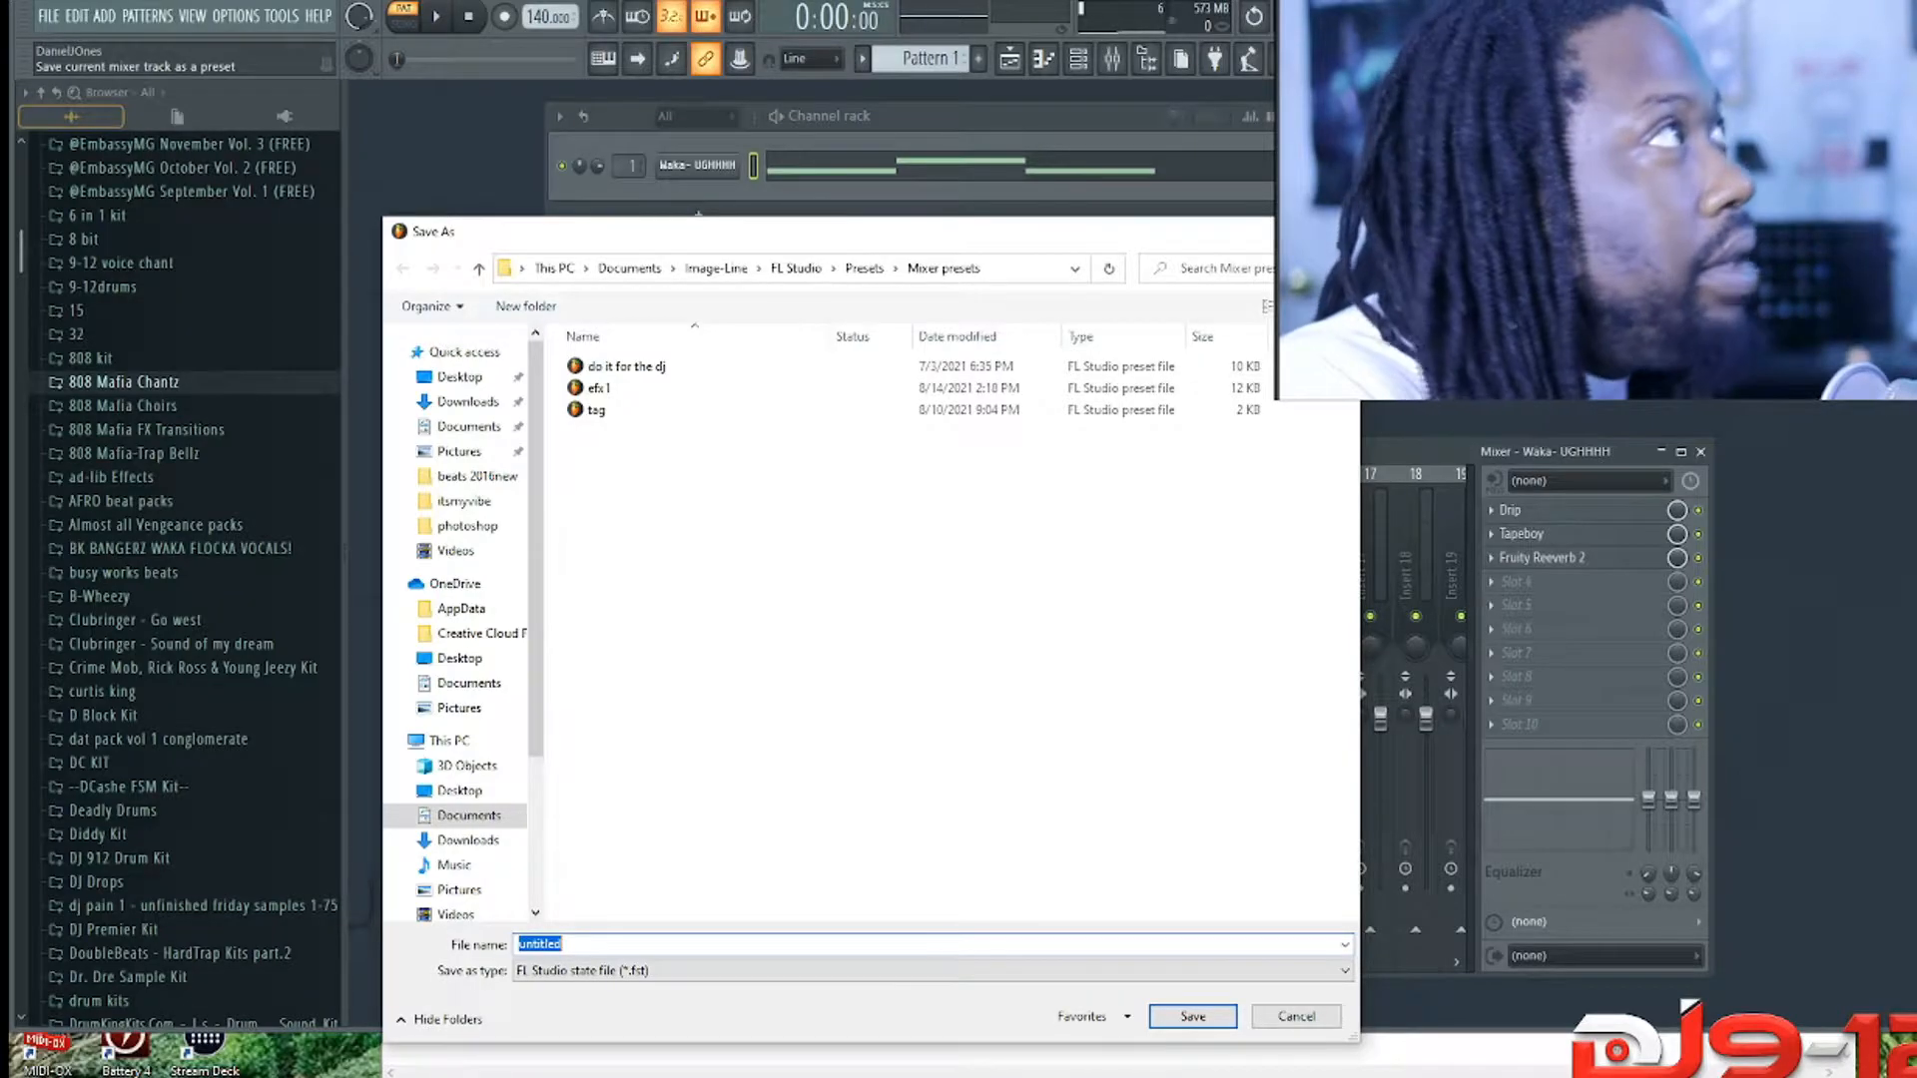
pyautogui.press('Escape')
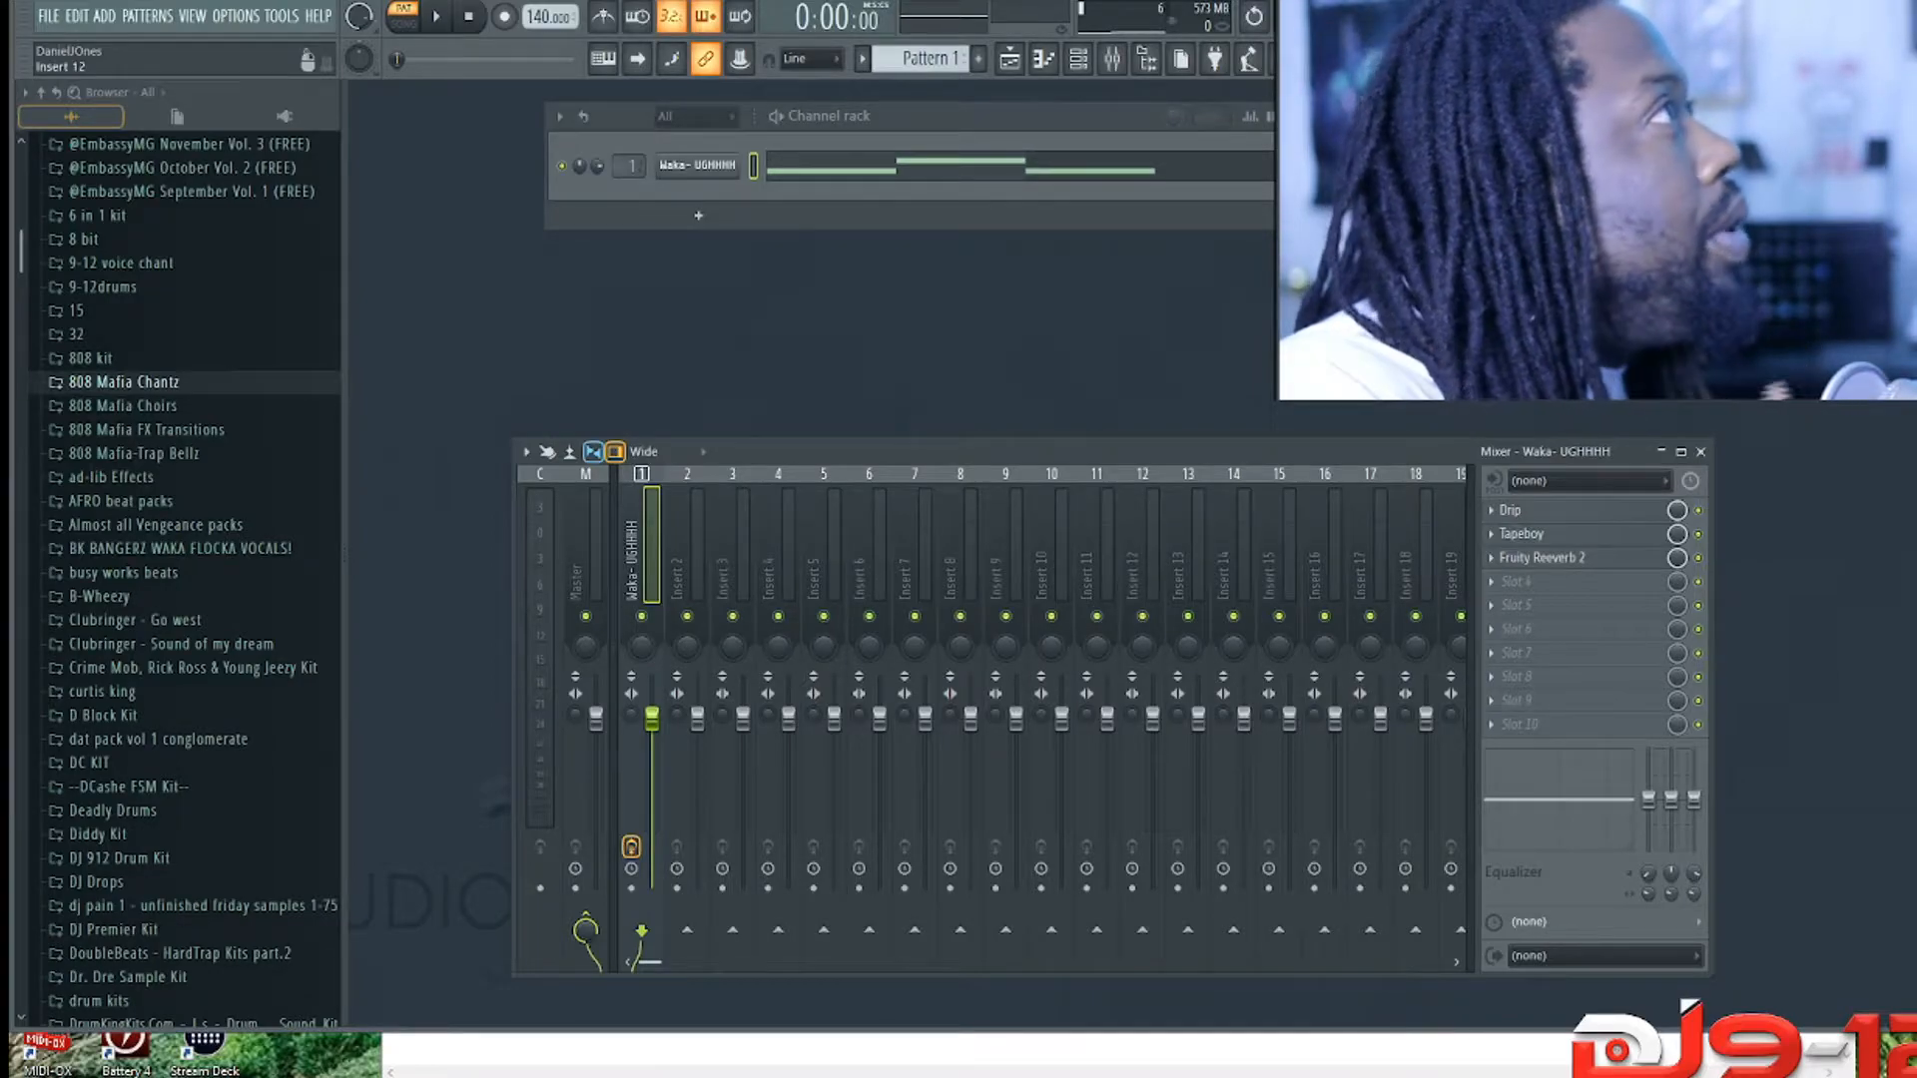
# Step: Copy Drip with its current LO-FI settings from the Waka- UGHHHH track to the Insert 2 mixer track
pyautogui.click(1490, 510)
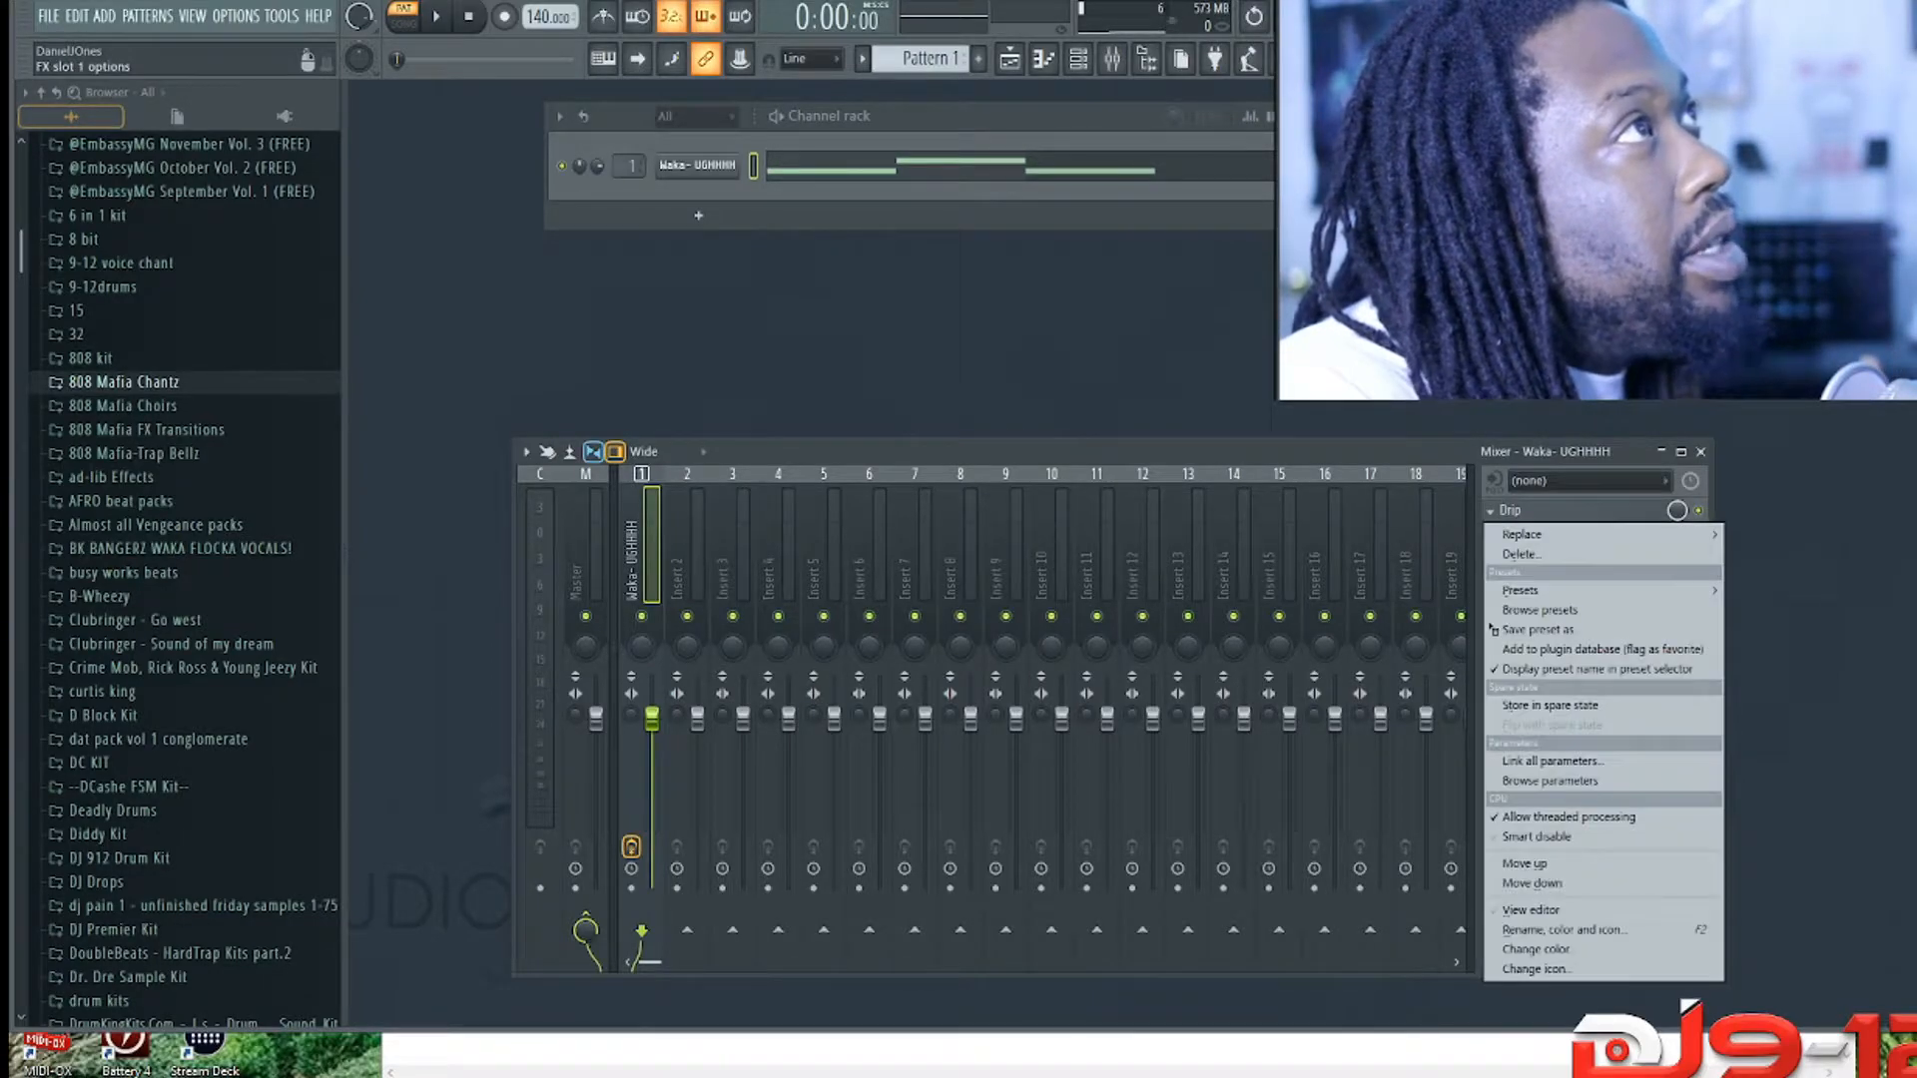
pyautogui.moveTo(1537, 590)
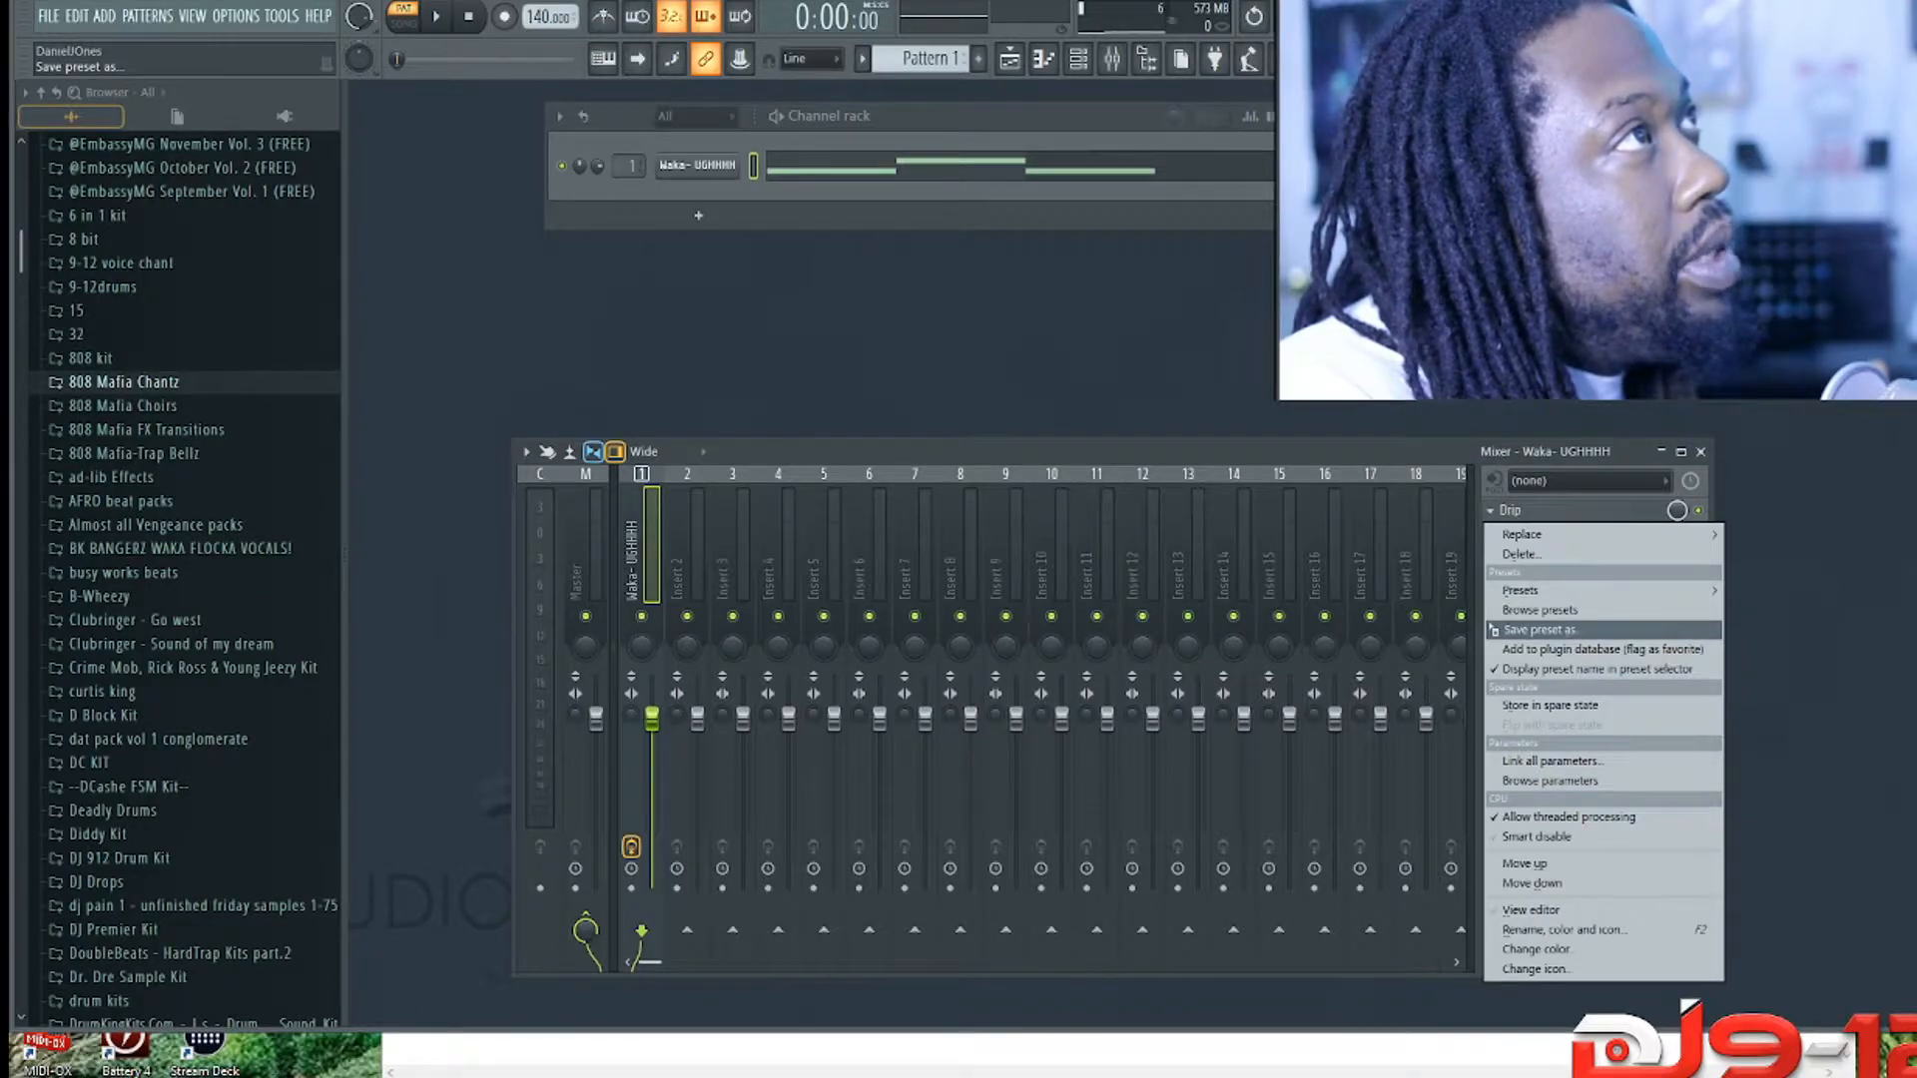
pyautogui.moveTo(1538, 631); pyautogui.dragTo(661, 575)
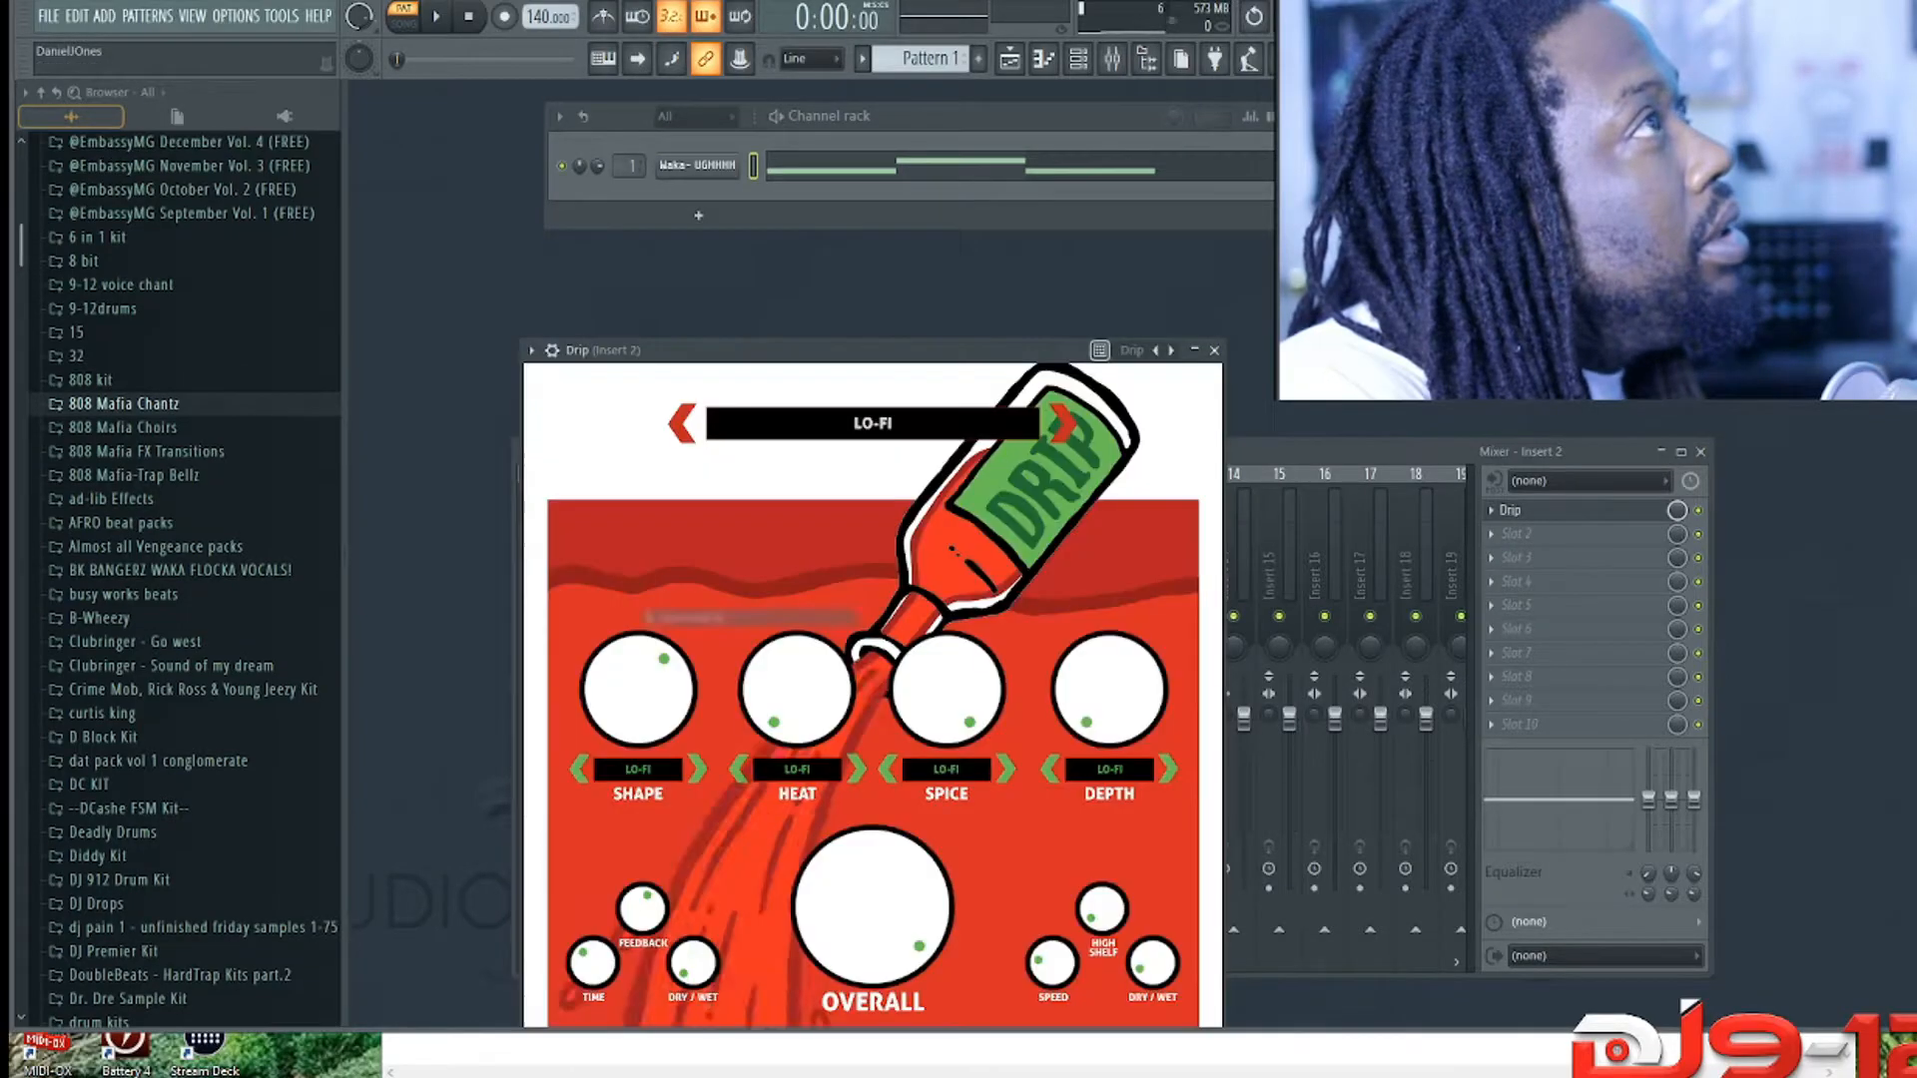
pyautogui.press('Escape')
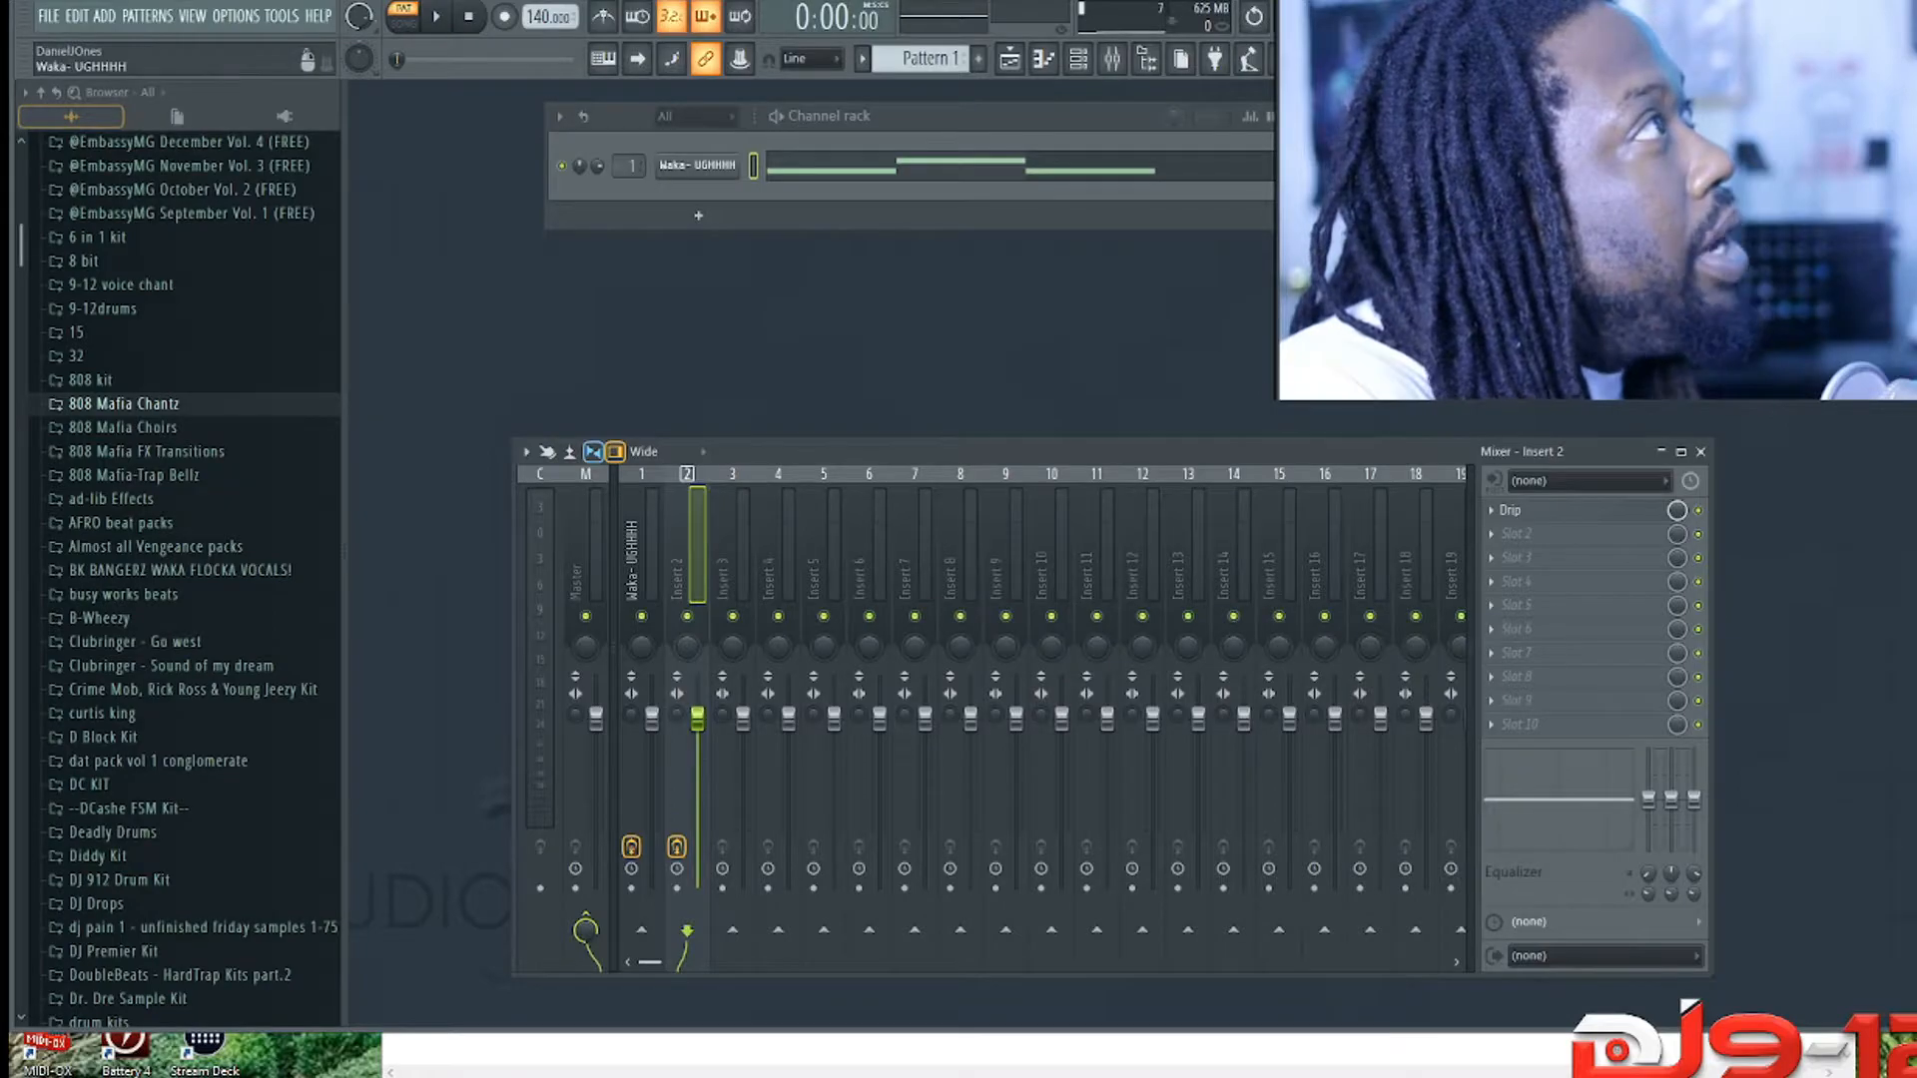
# Step: Copy Tapeboy with its current settings from the Waka- UGHHHH track to the Insert 2 mixer track
pyautogui.click(647, 547)
pyautogui.click(1491, 534)
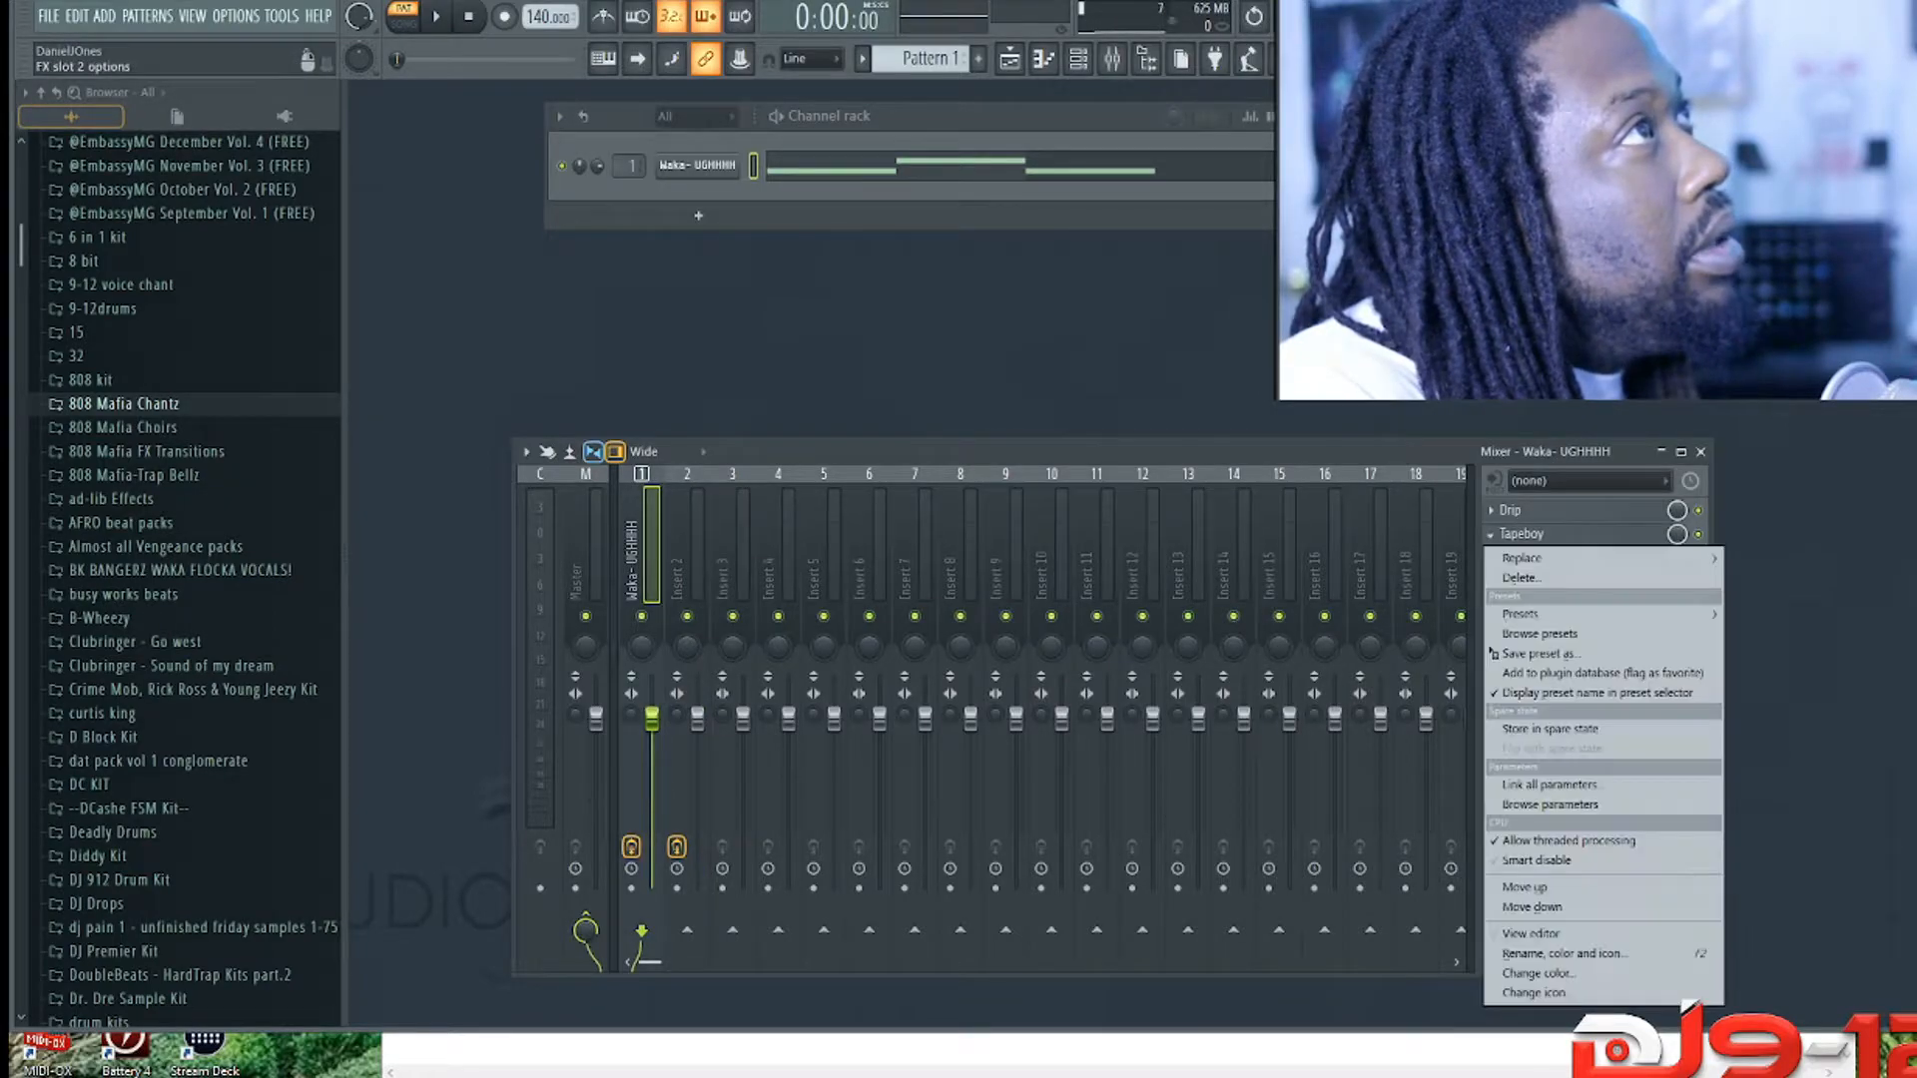
pyautogui.moveTo(1495, 654); pyautogui.dragTo(629, 571)
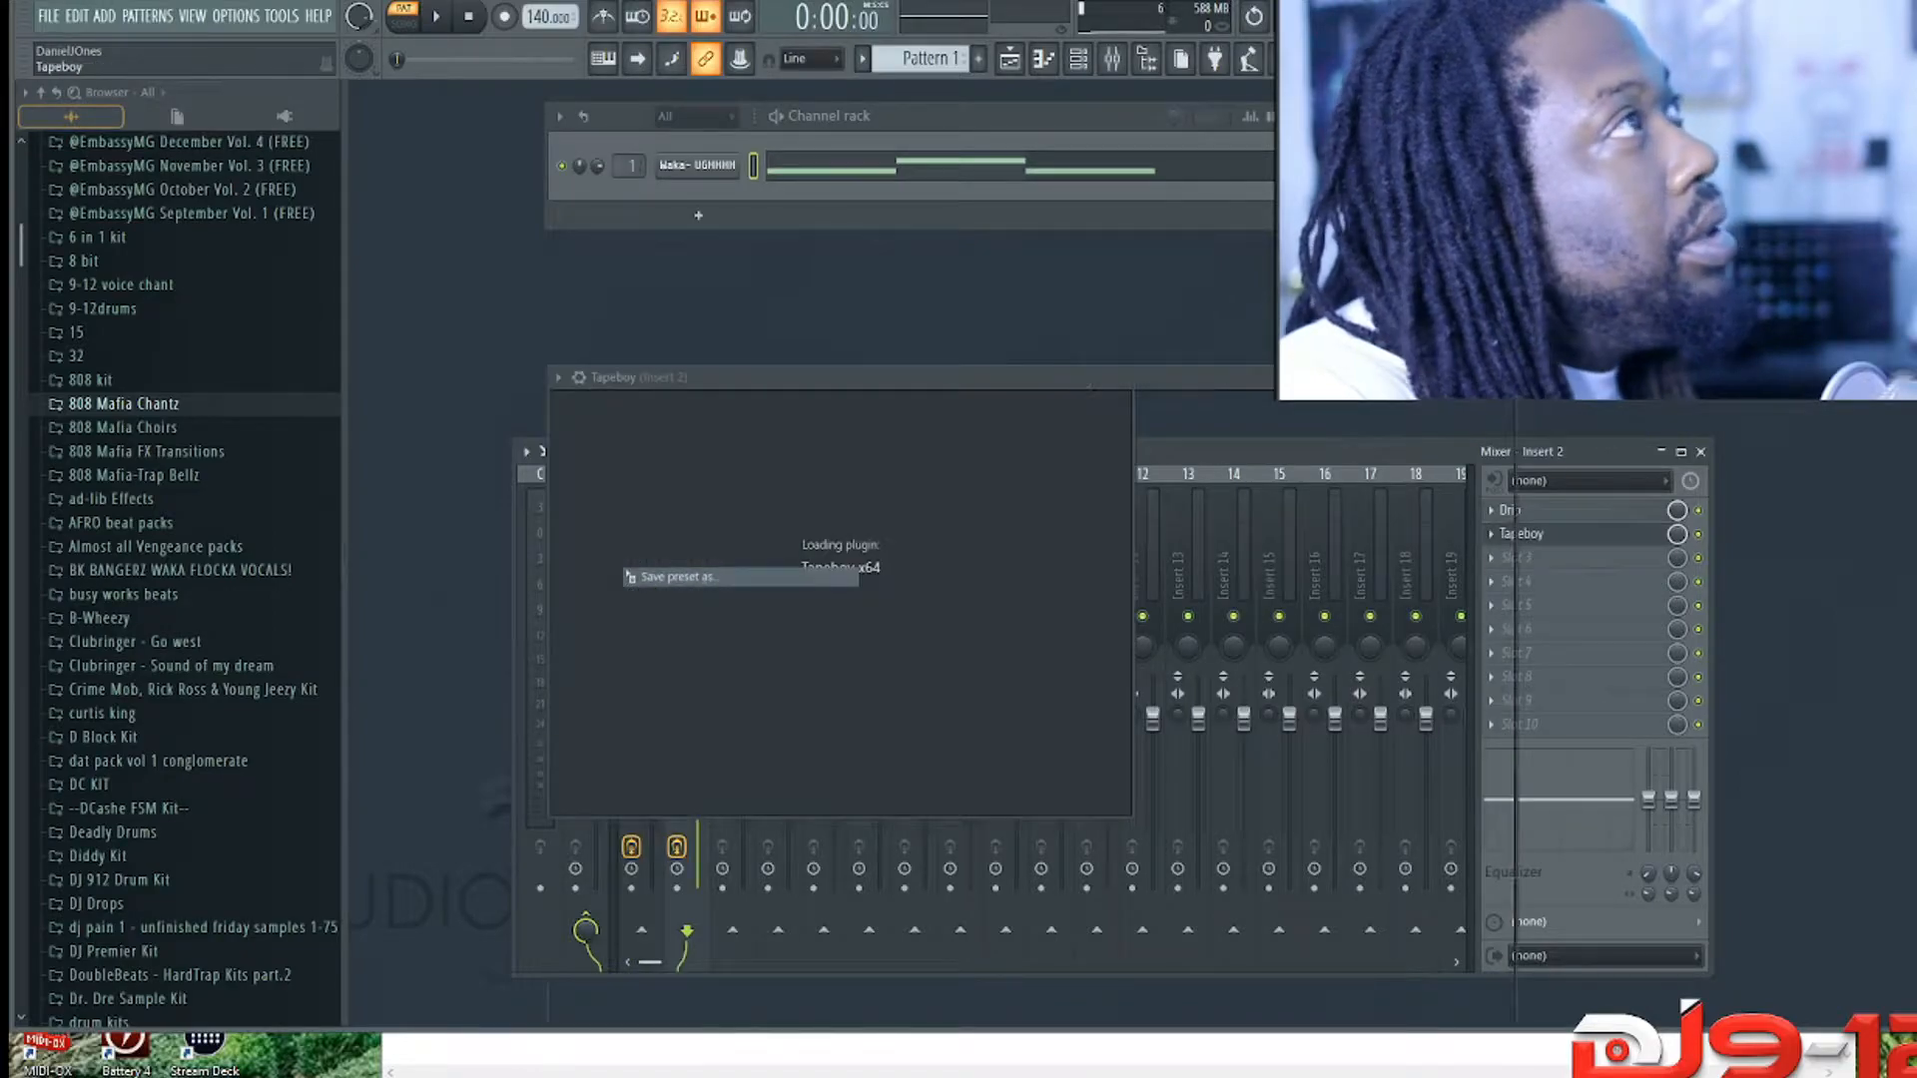
pyautogui.click(1501, 378)
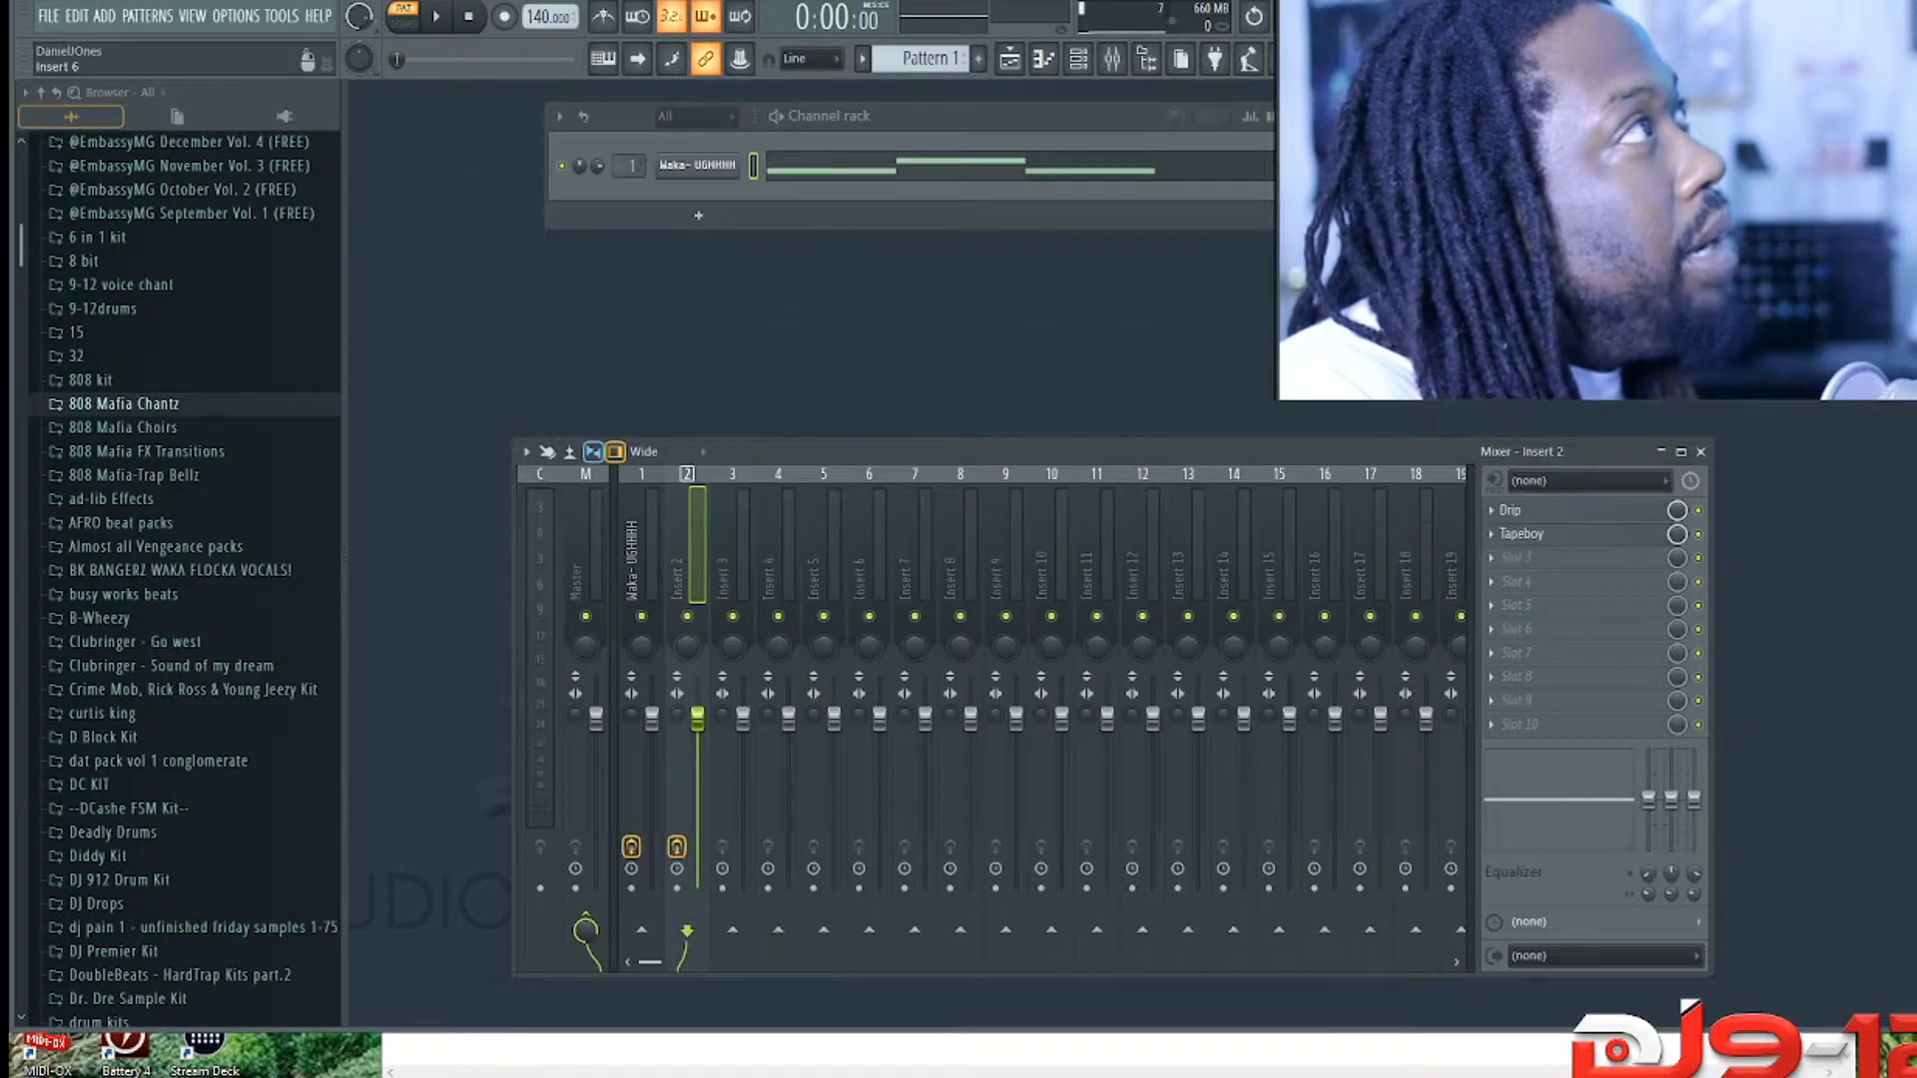
# Step: Compare the effect chains of the Waka- UGHHHH and Insert 2 mixer tracks
pyautogui.click(634, 571)
pyautogui.click(681, 571)
pyautogui.click(635, 571)
pyautogui.click(681, 571)
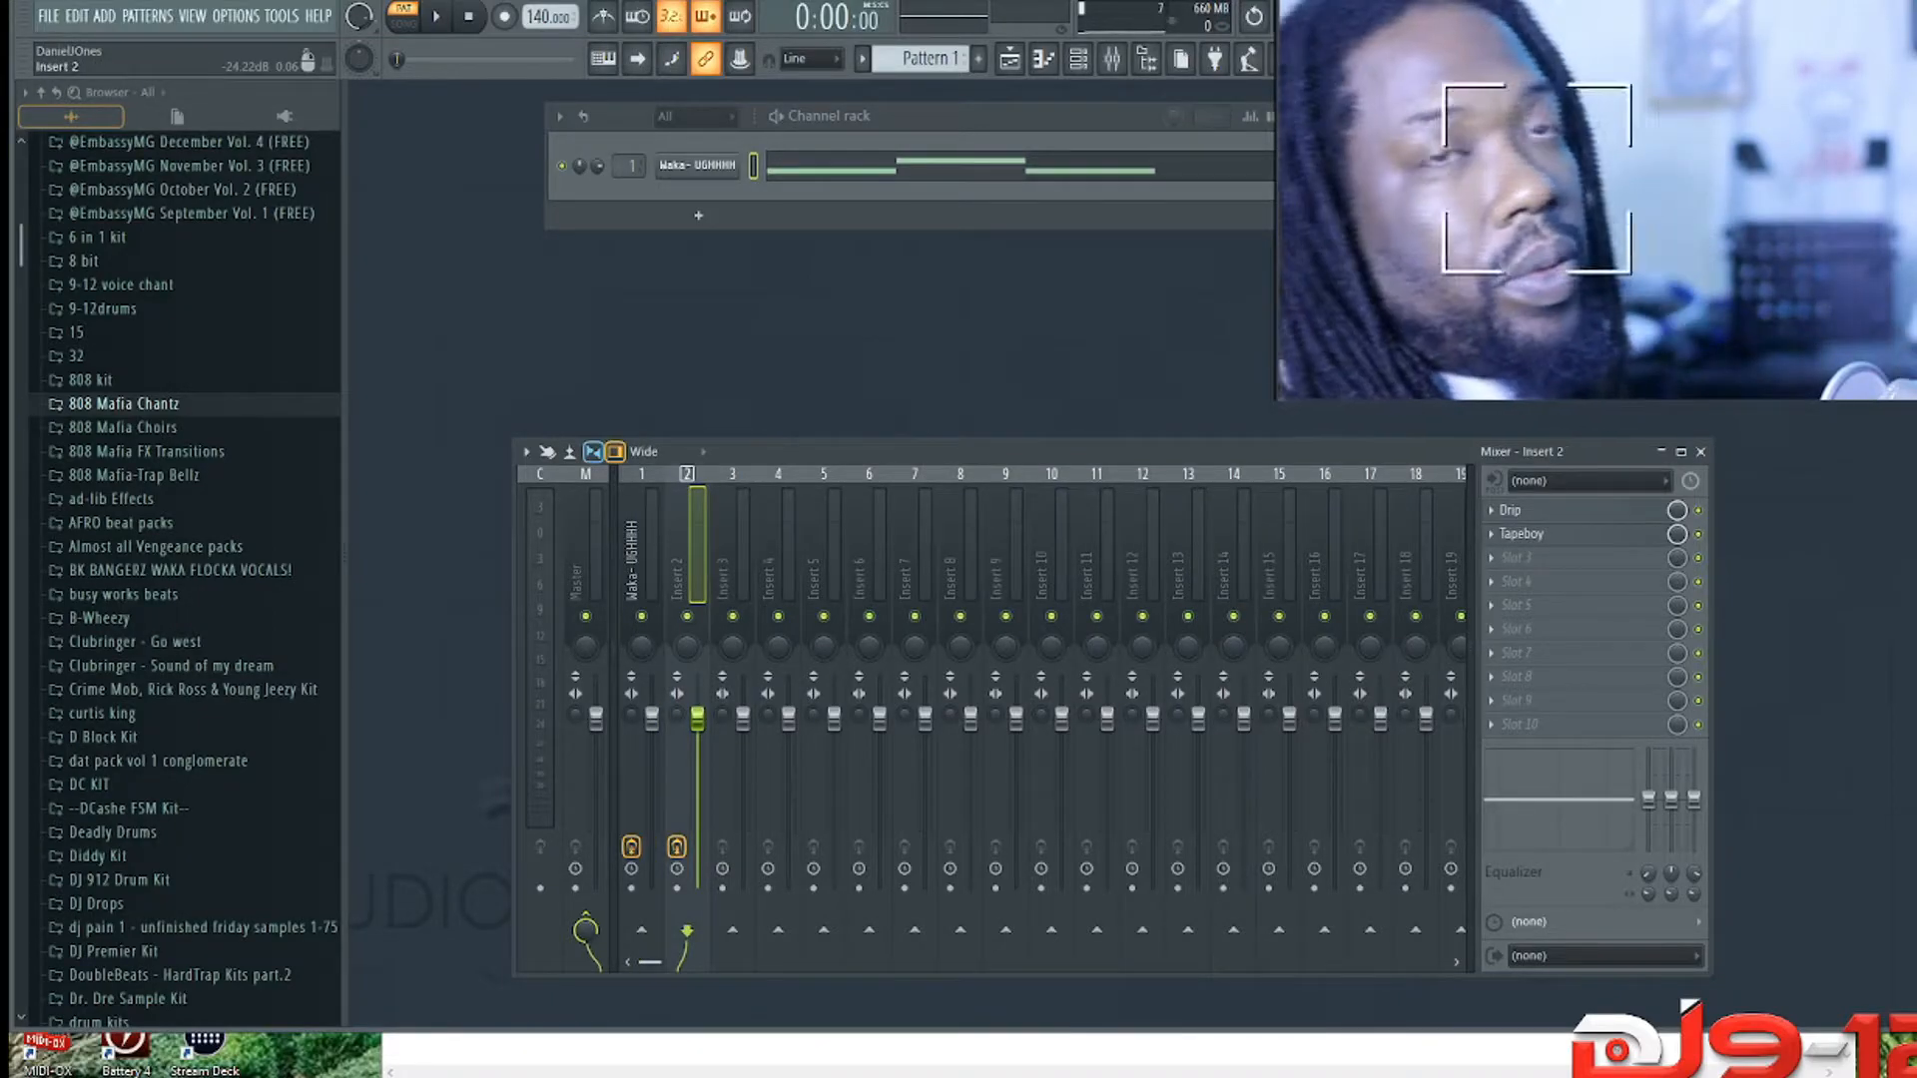
pyautogui.click(635, 571)
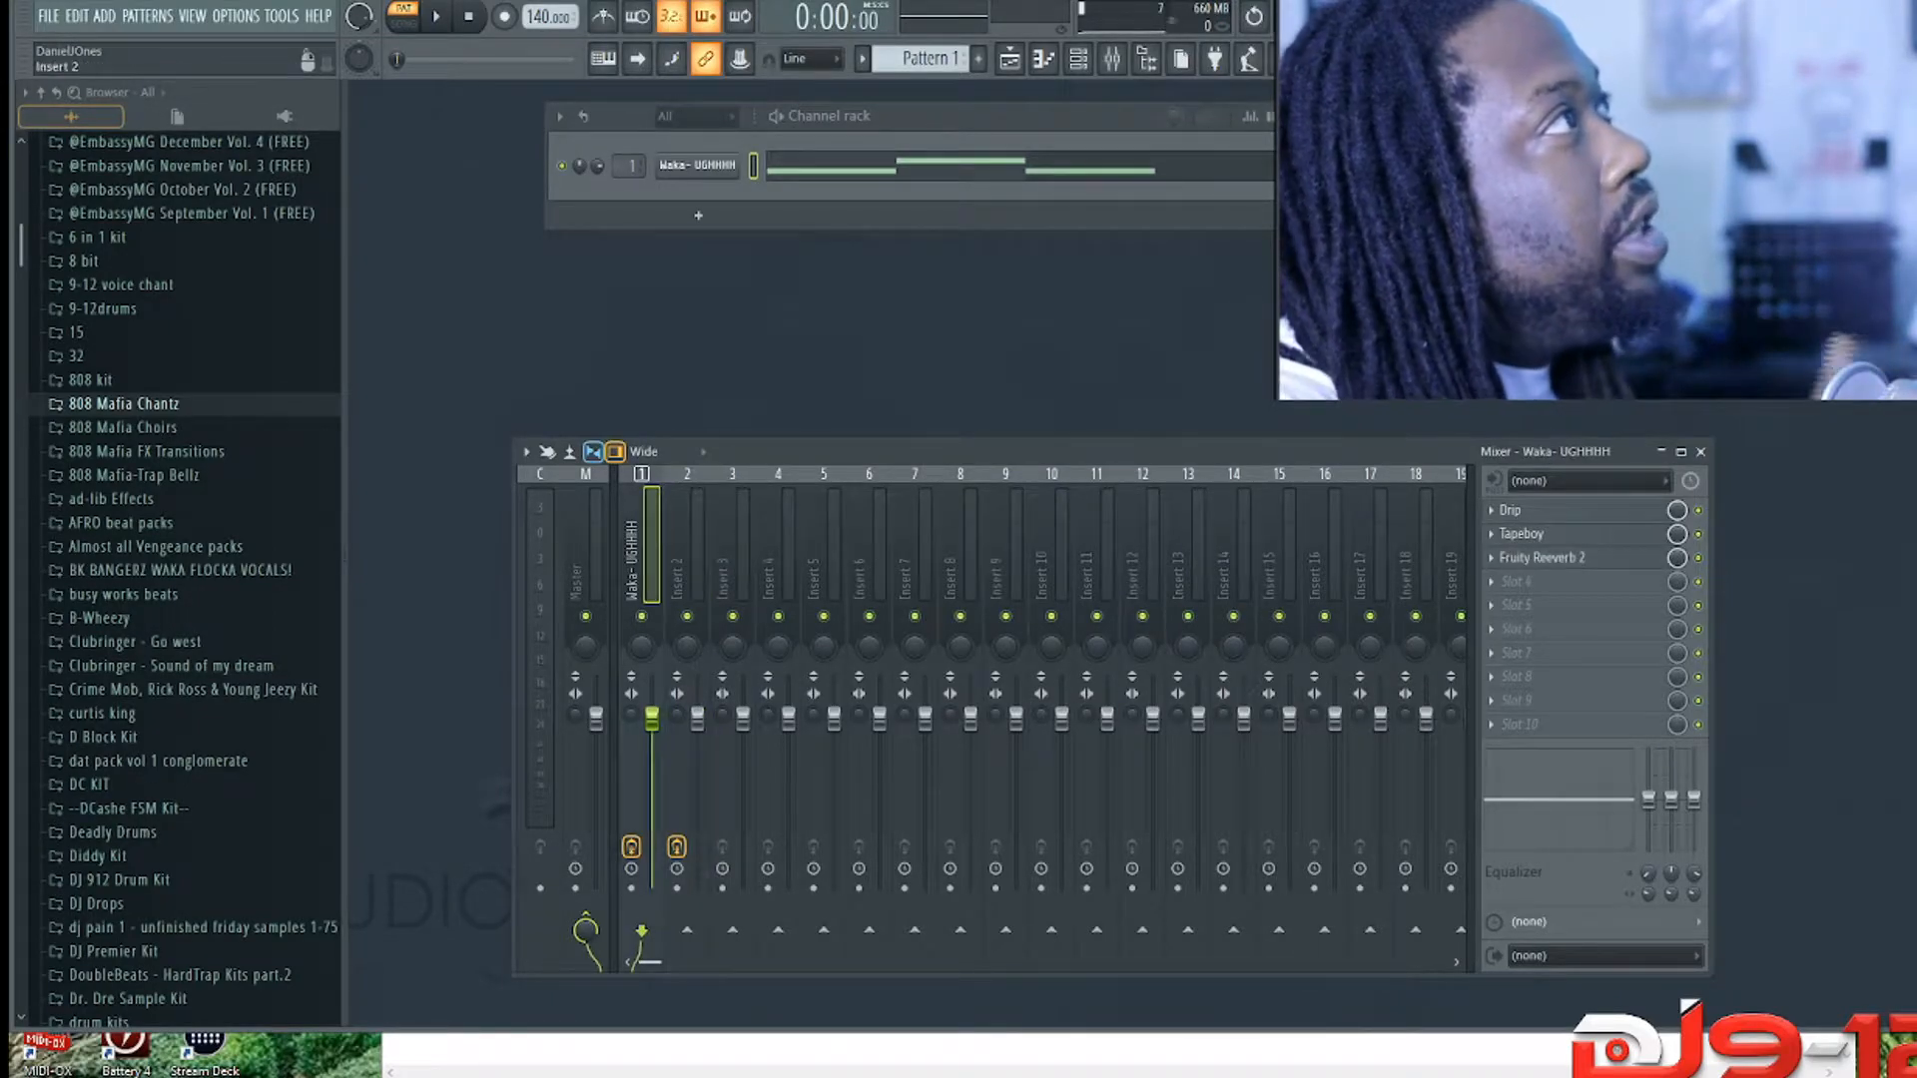
# Step: Swap the order of Drip and Tapeboy in the effect slots of the Insert 2 mixer track
pyautogui.click(681, 571)
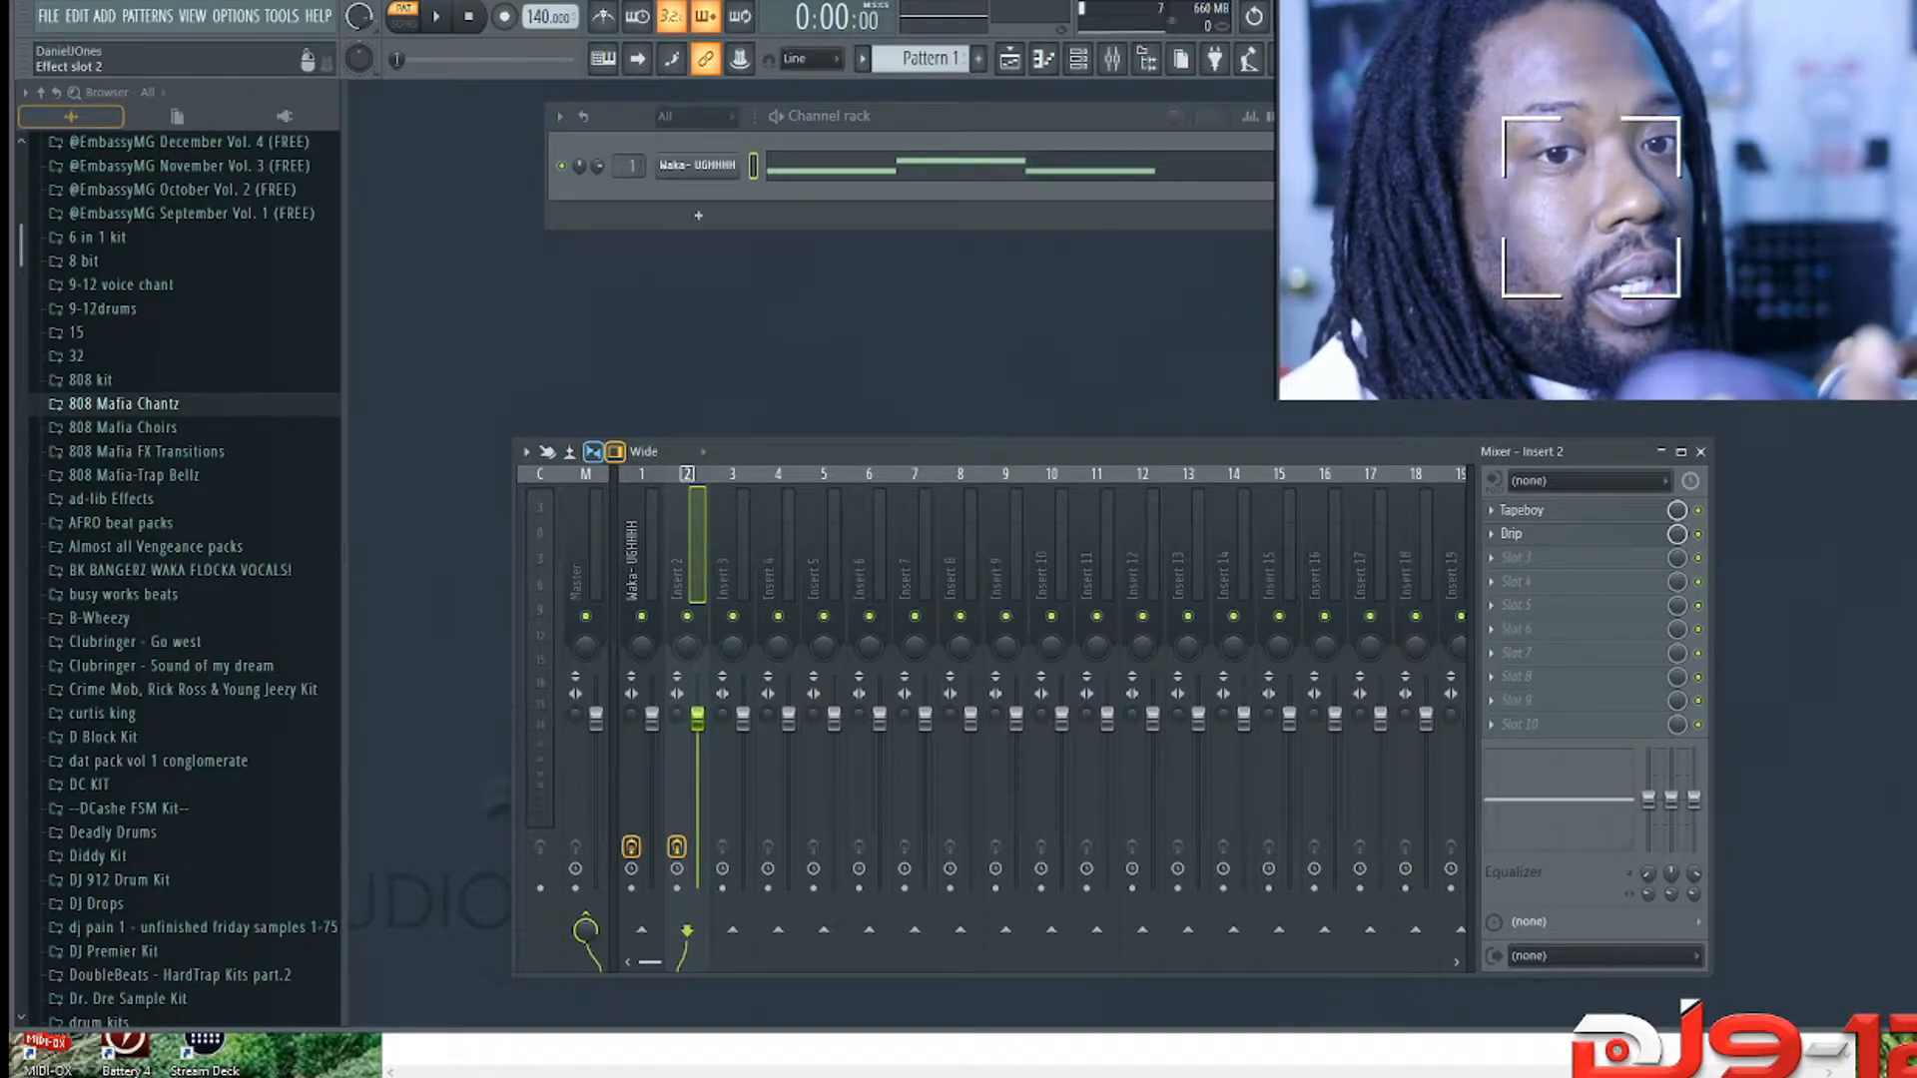
pyautogui.moveTo(1538, 534); pyautogui.dragTo(1538, 509)
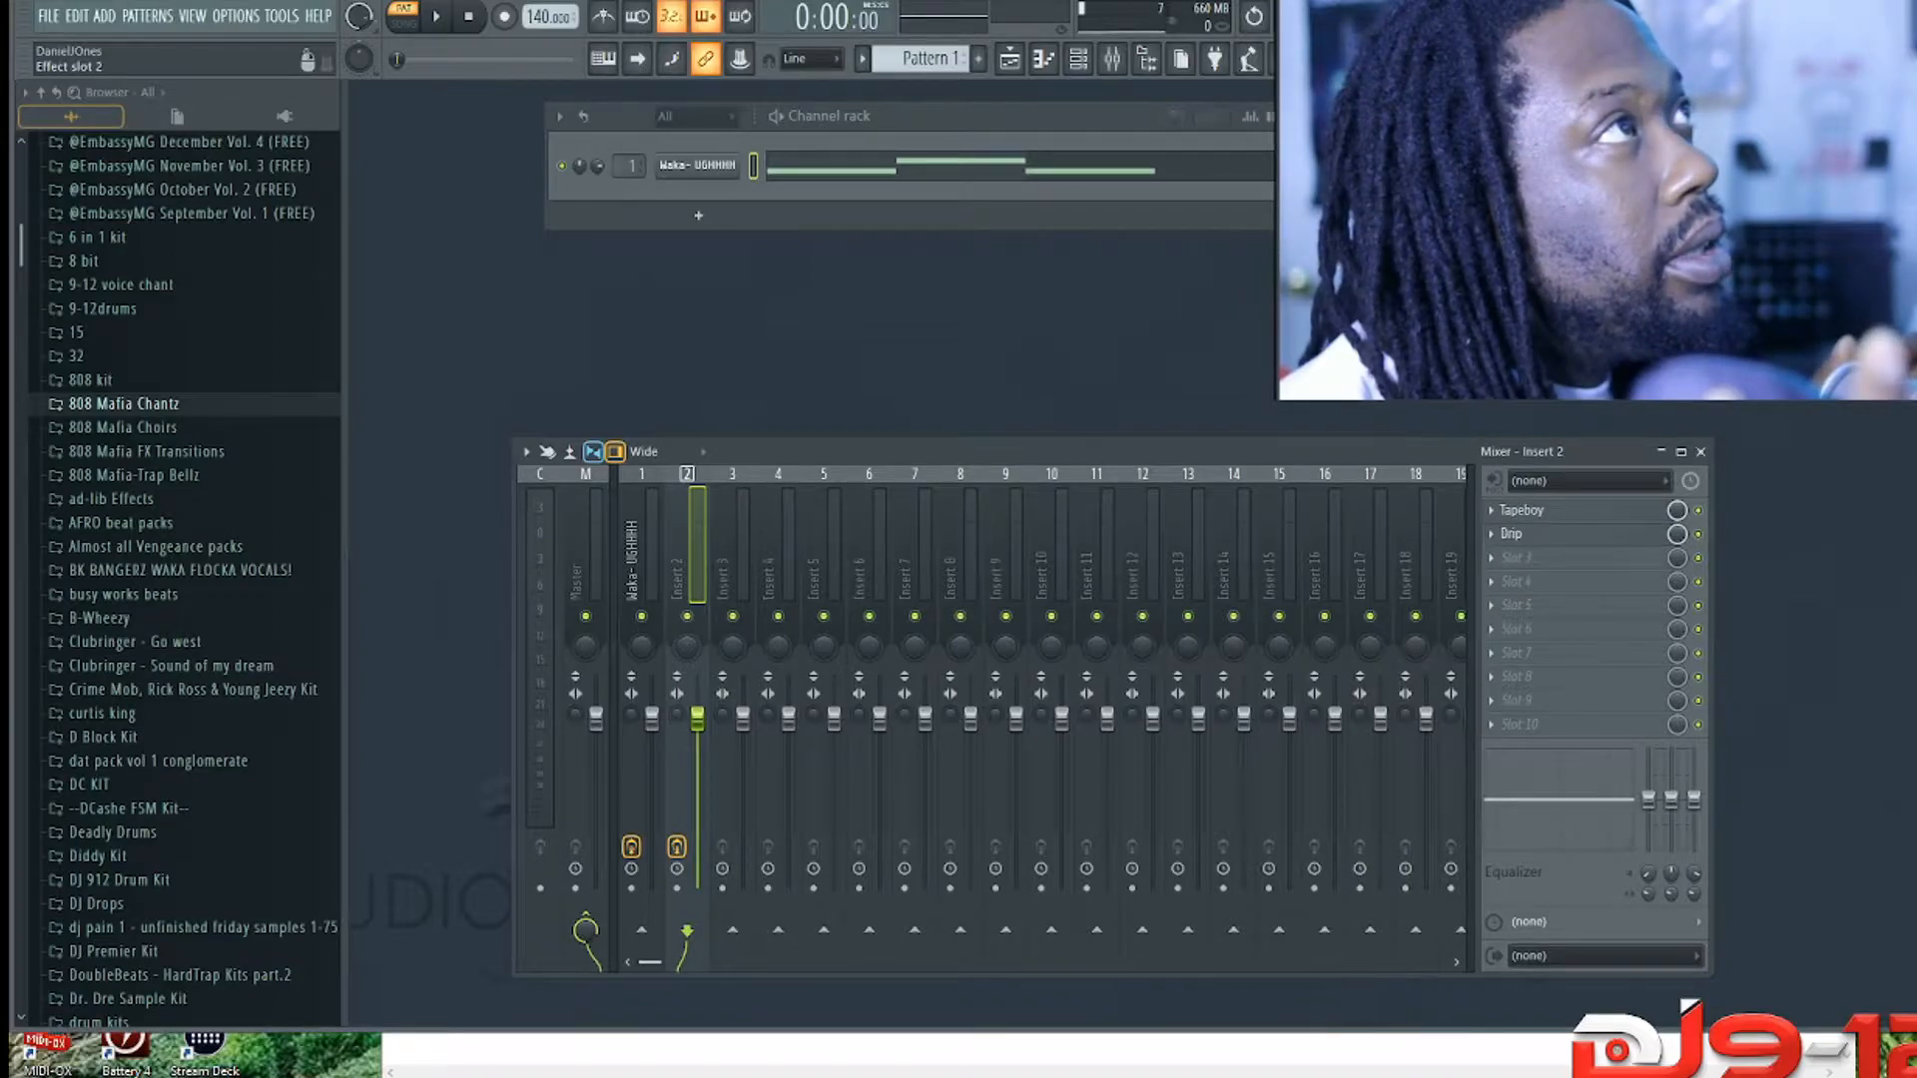
pyautogui.moveTo(1523, 533); pyautogui.dragTo(1523, 509)
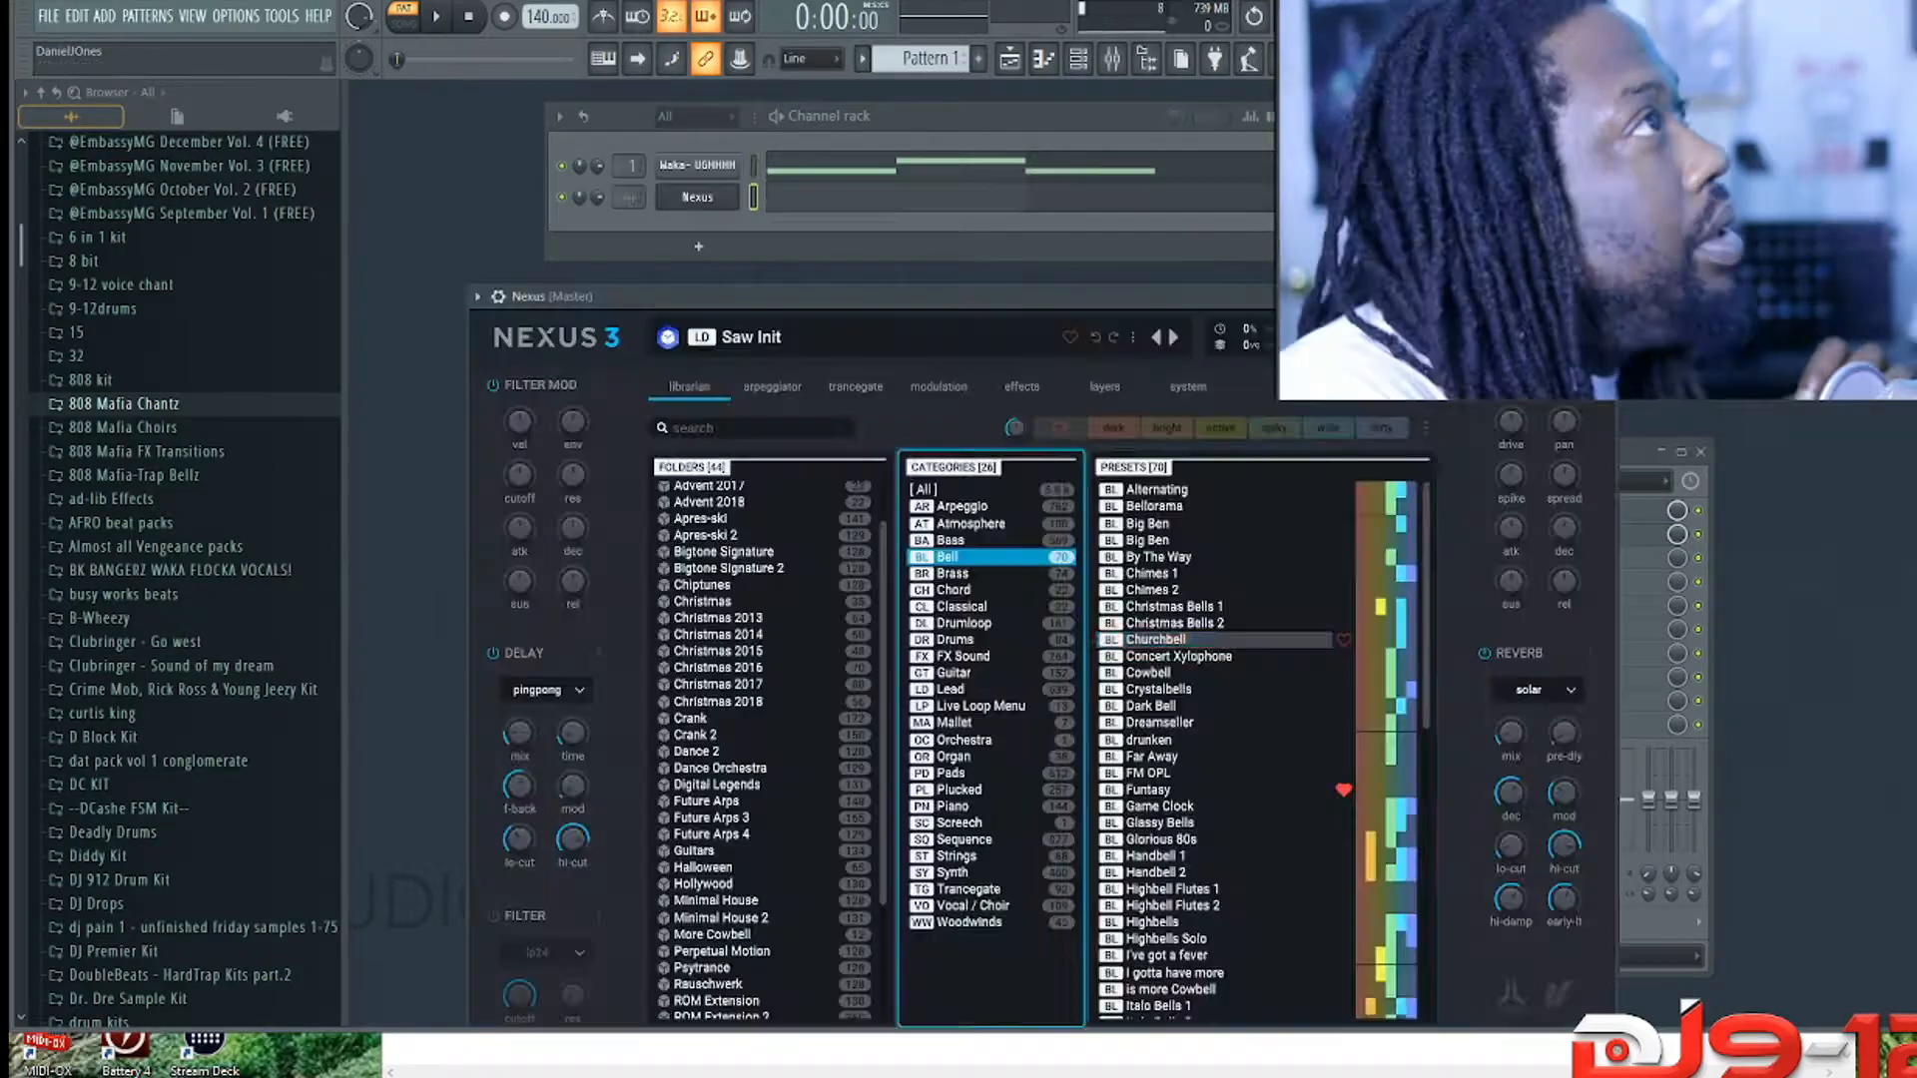
# Step: Audition Churchbell, Fantasy and Handbell 1 in Nexus's Bell category and choose the Highbell Flutes 1 preset
pyautogui.click(1198, 641)
pyautogui.click(1198, 790)
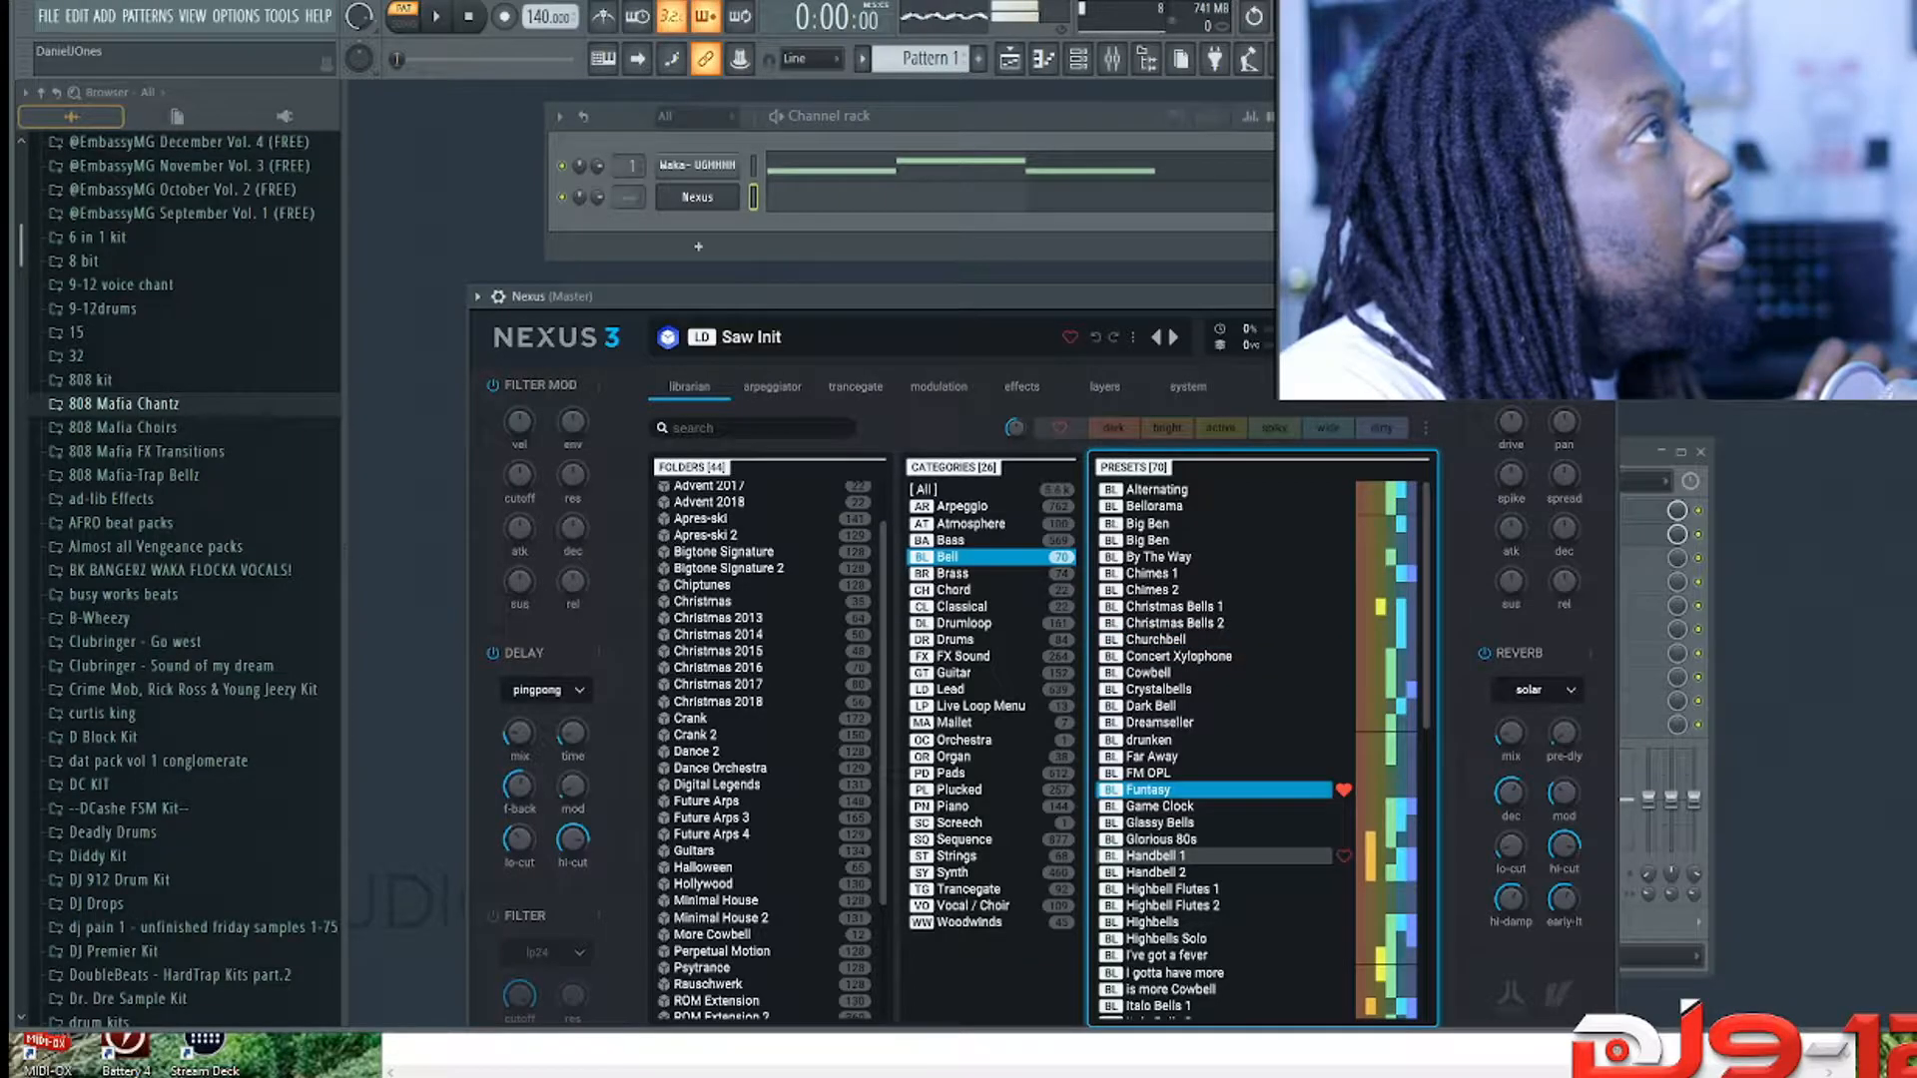
pyautogui.click(1198, 856)
pyautogui.click(1198, 890)
pyautogui.scroll(-2, 1198, 734)
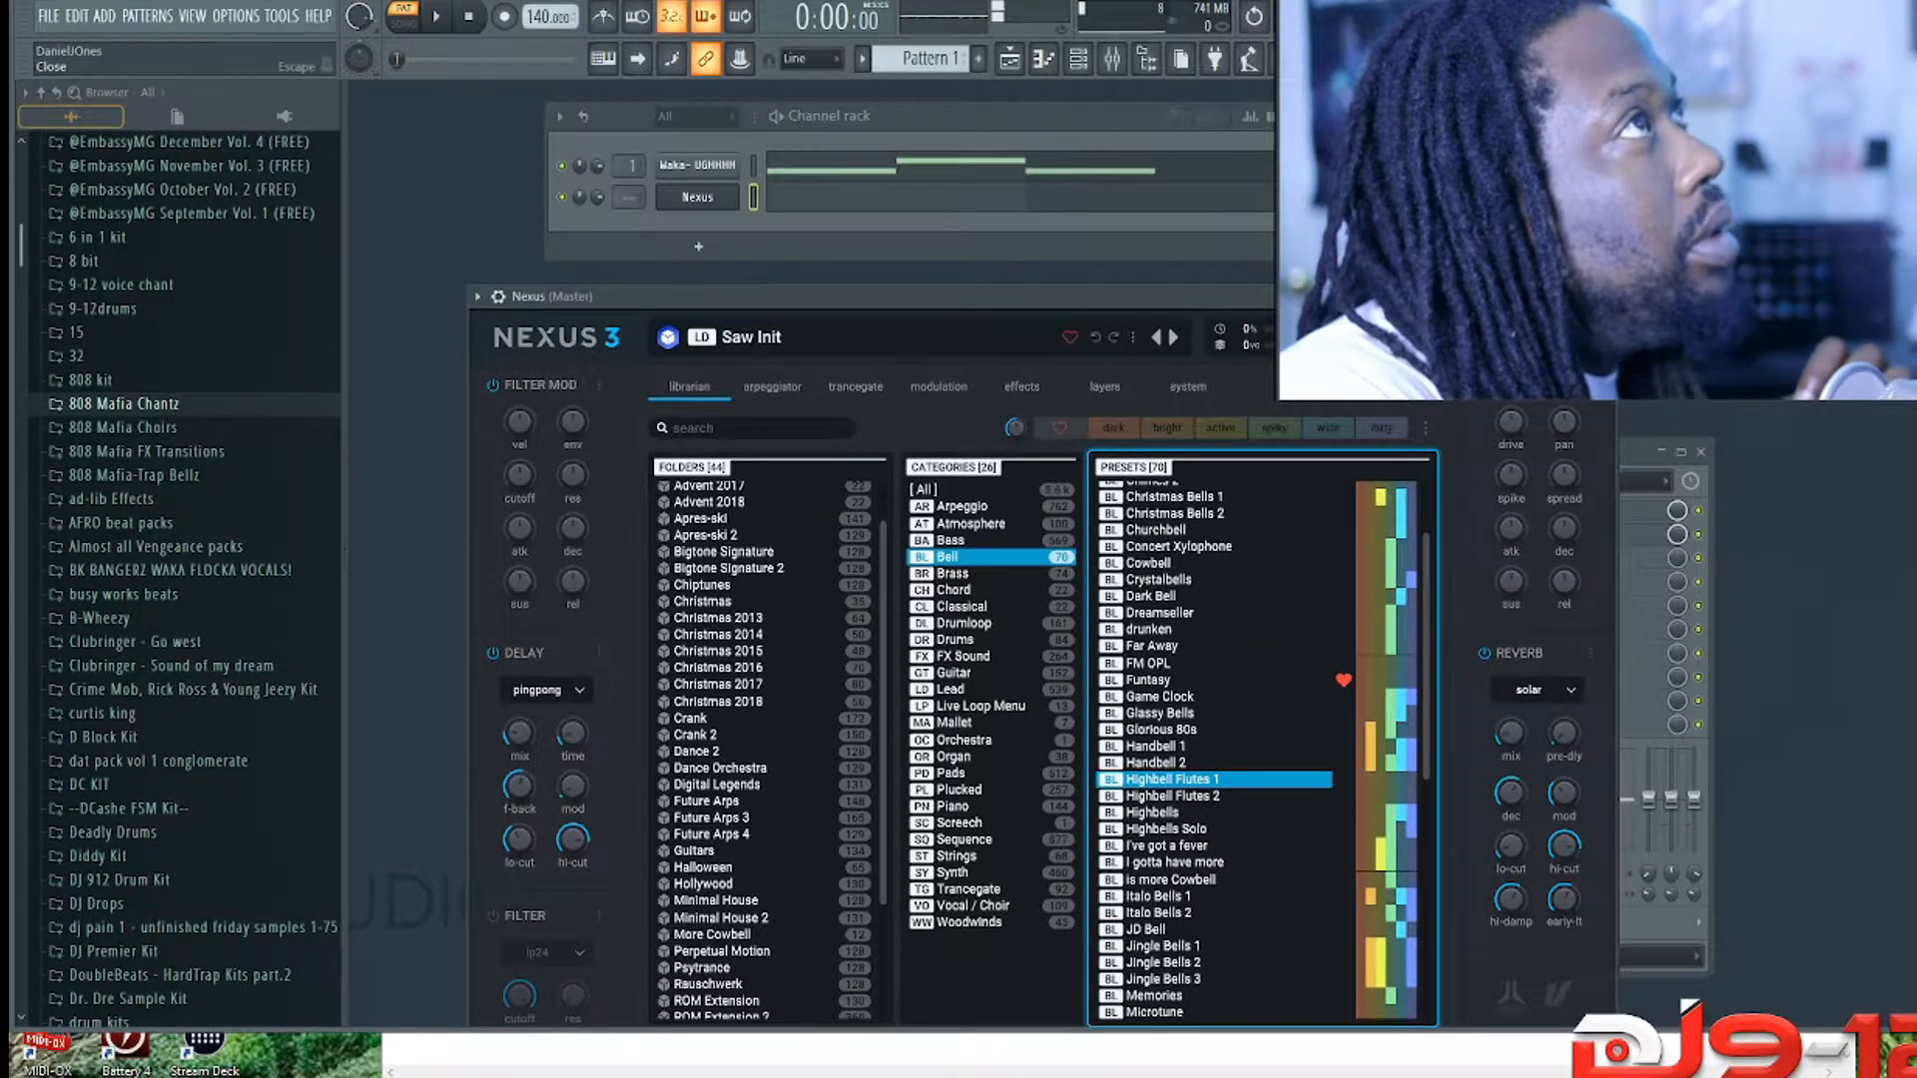
pyautogui.press('Escape')
# Step: Add a half-bar C5 note at the start of bar 1 in the Nexus pattern
pyautogui.press('F7')
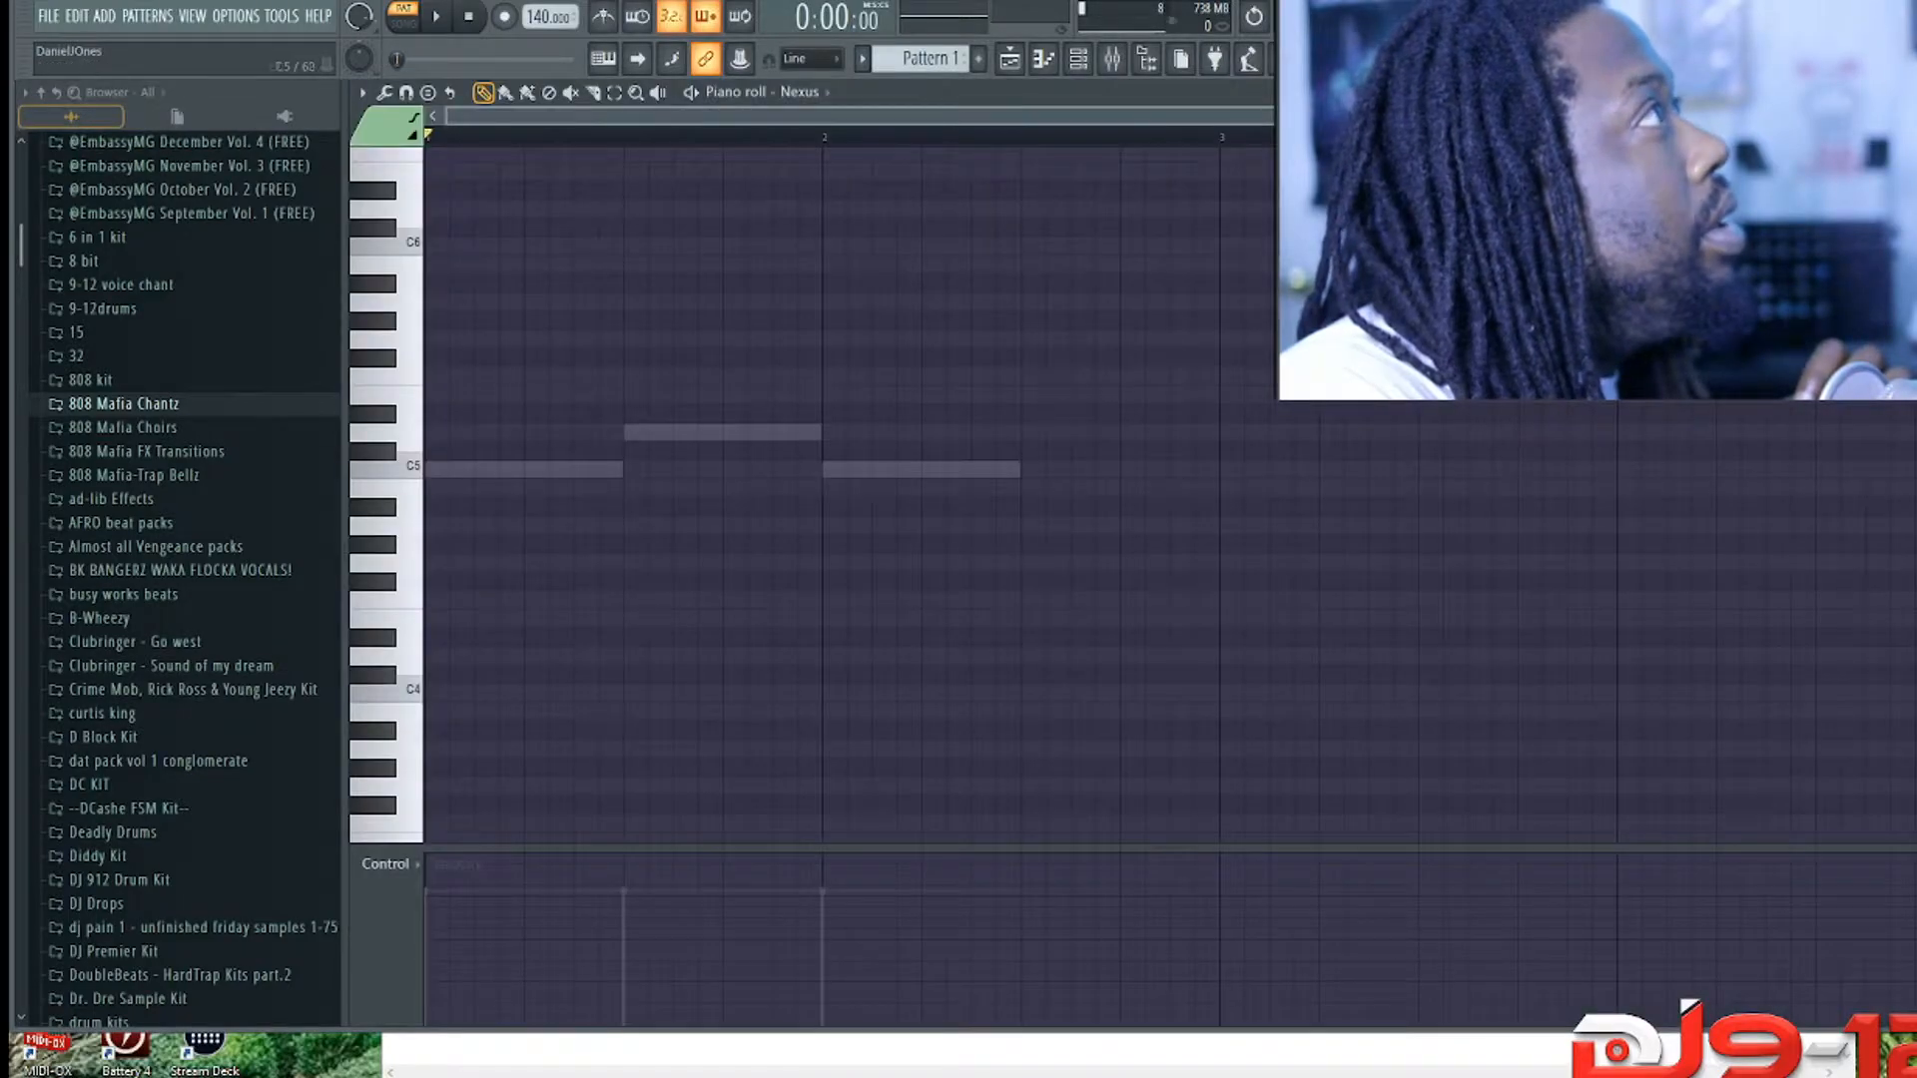
pyautogui.click(438, 470)
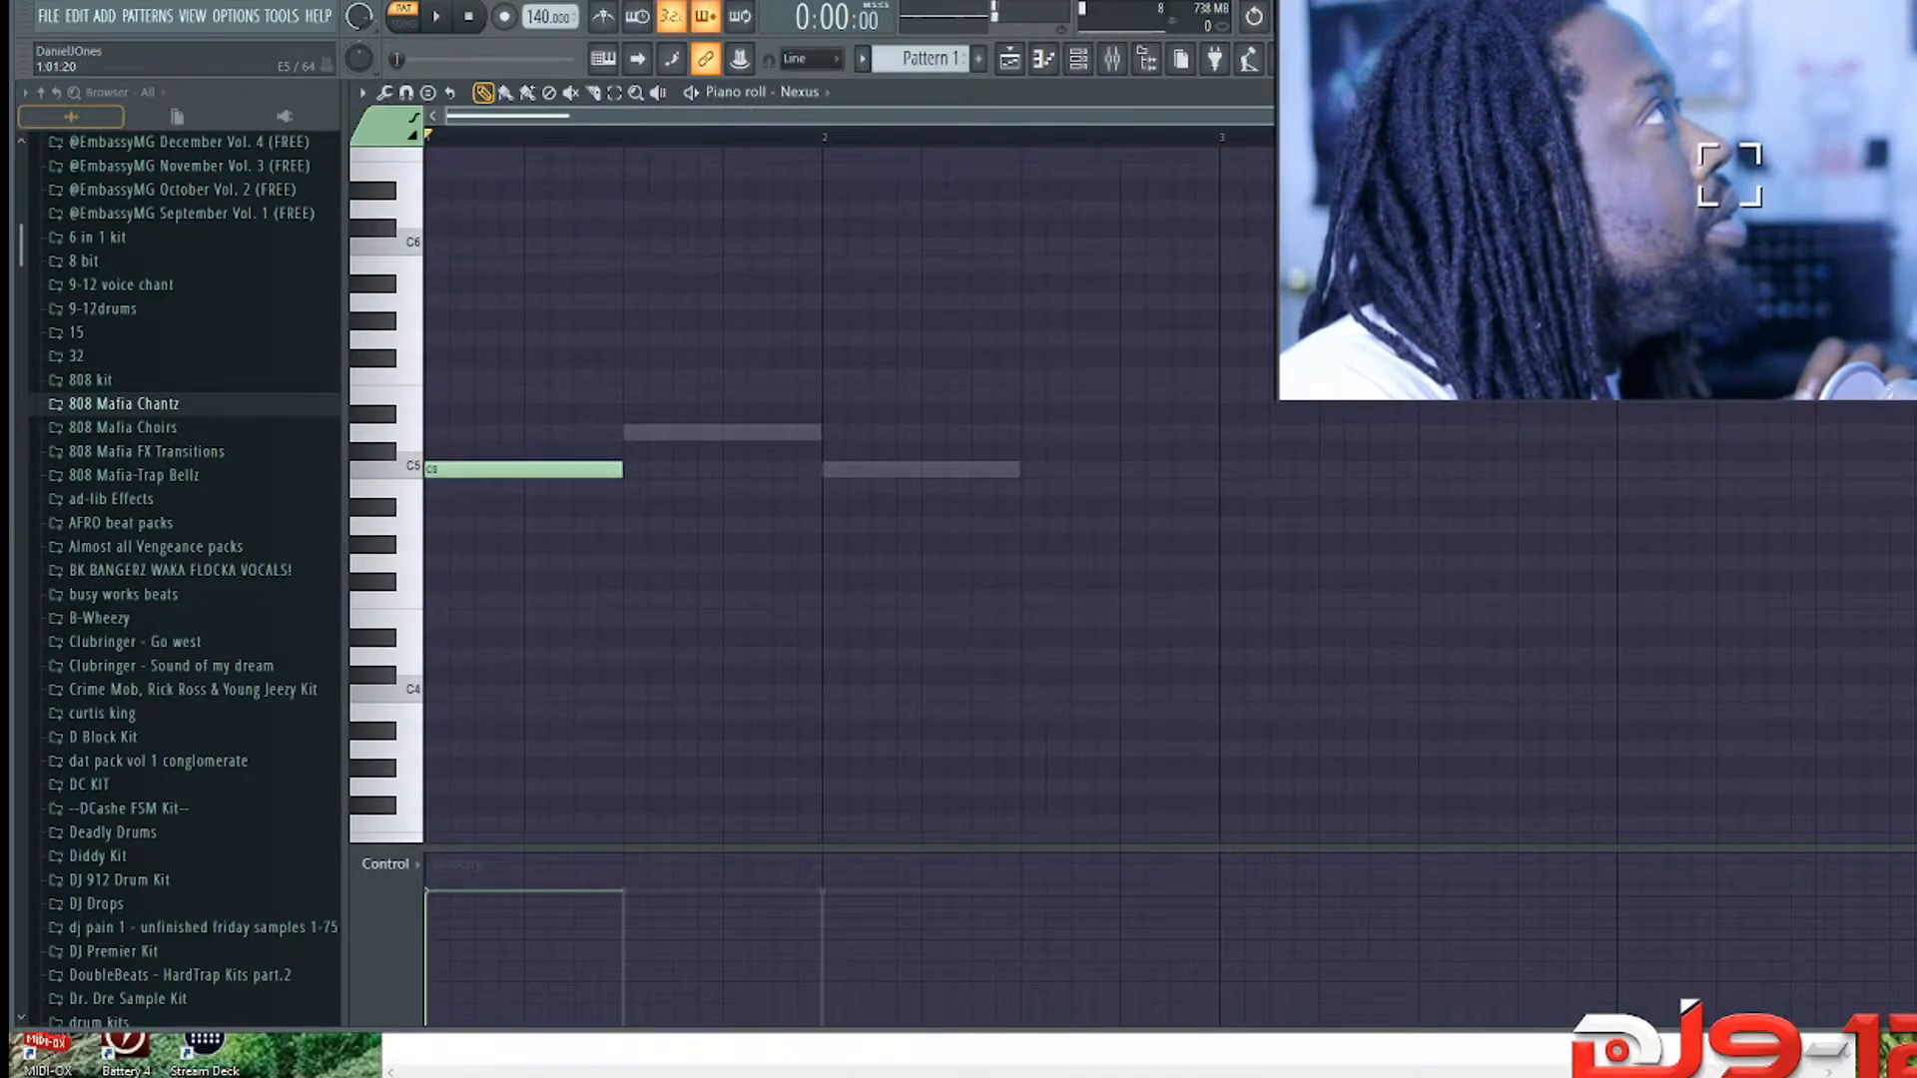
pyautogui.press('F7')
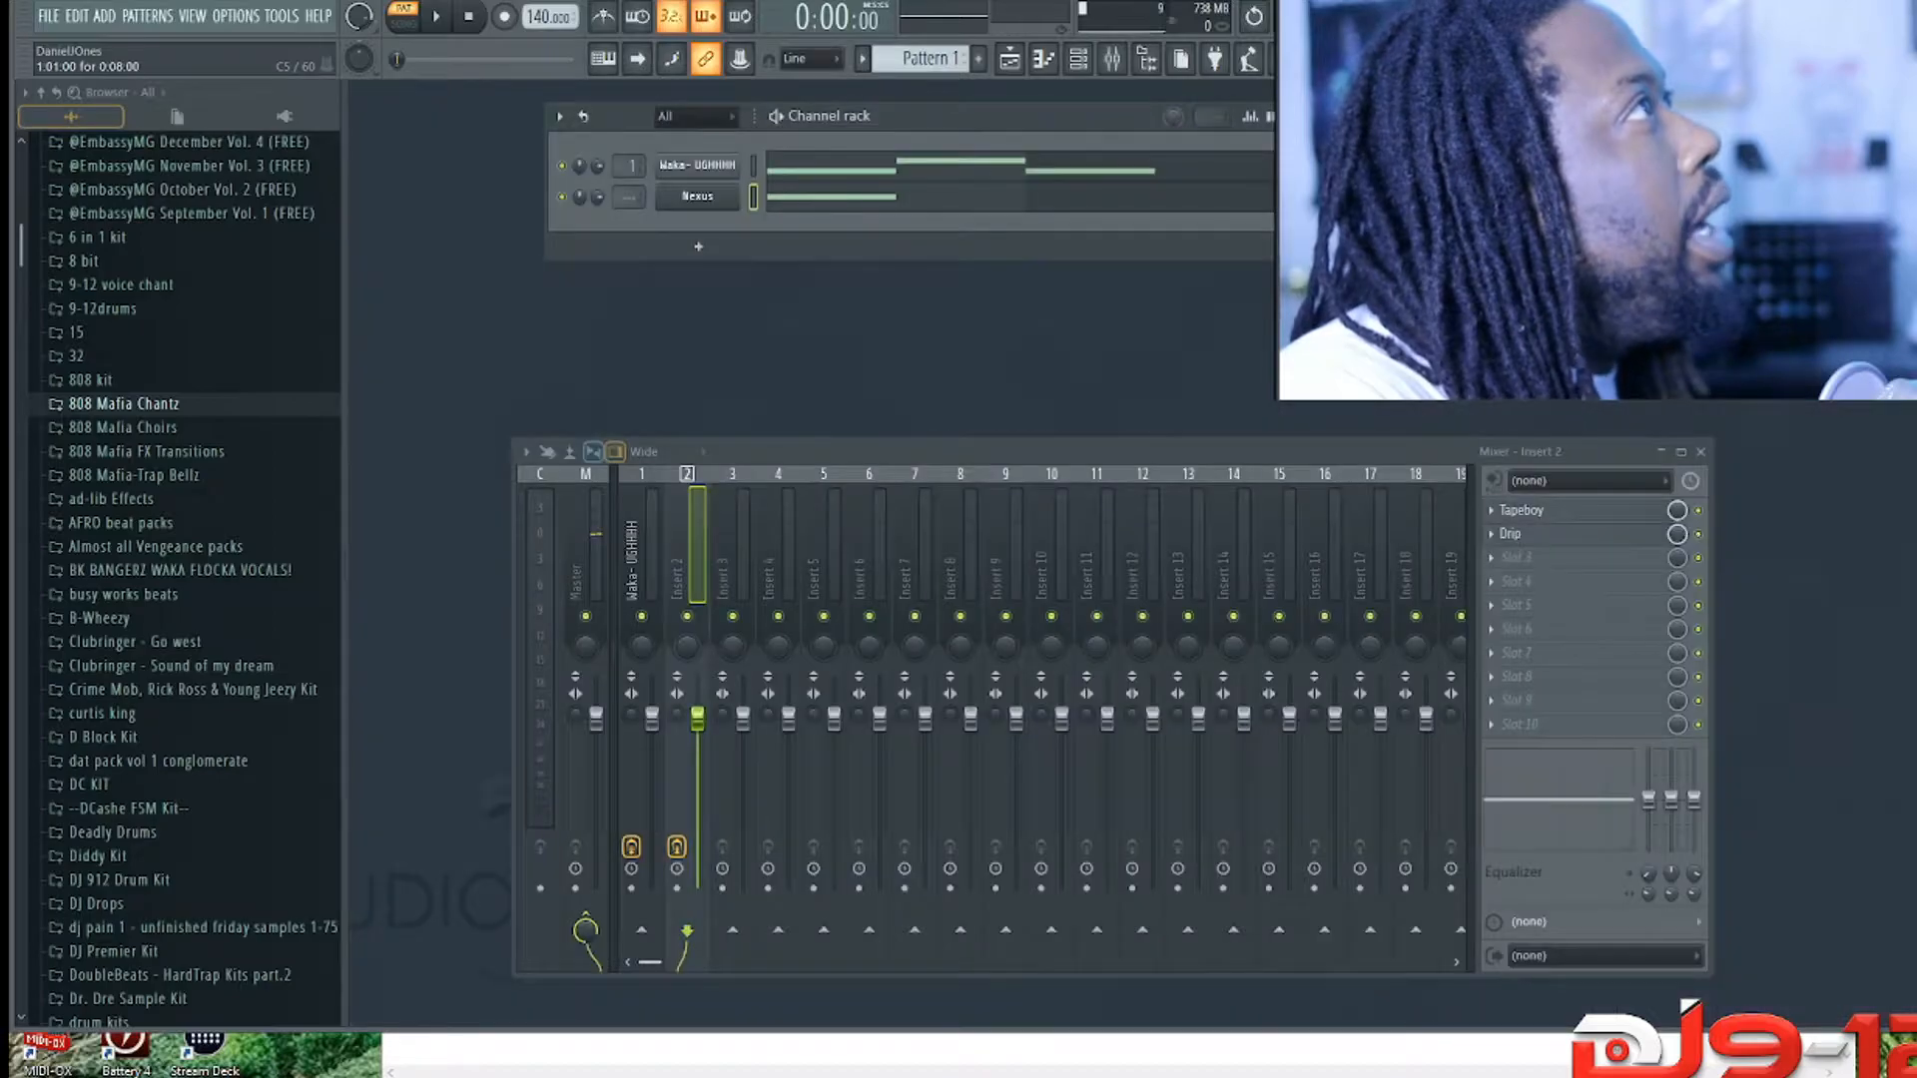
# Step: Select the Highbell Flutes 1 bell preset again in Nexus and close the plugin window
pyautogui.click(697, 196)
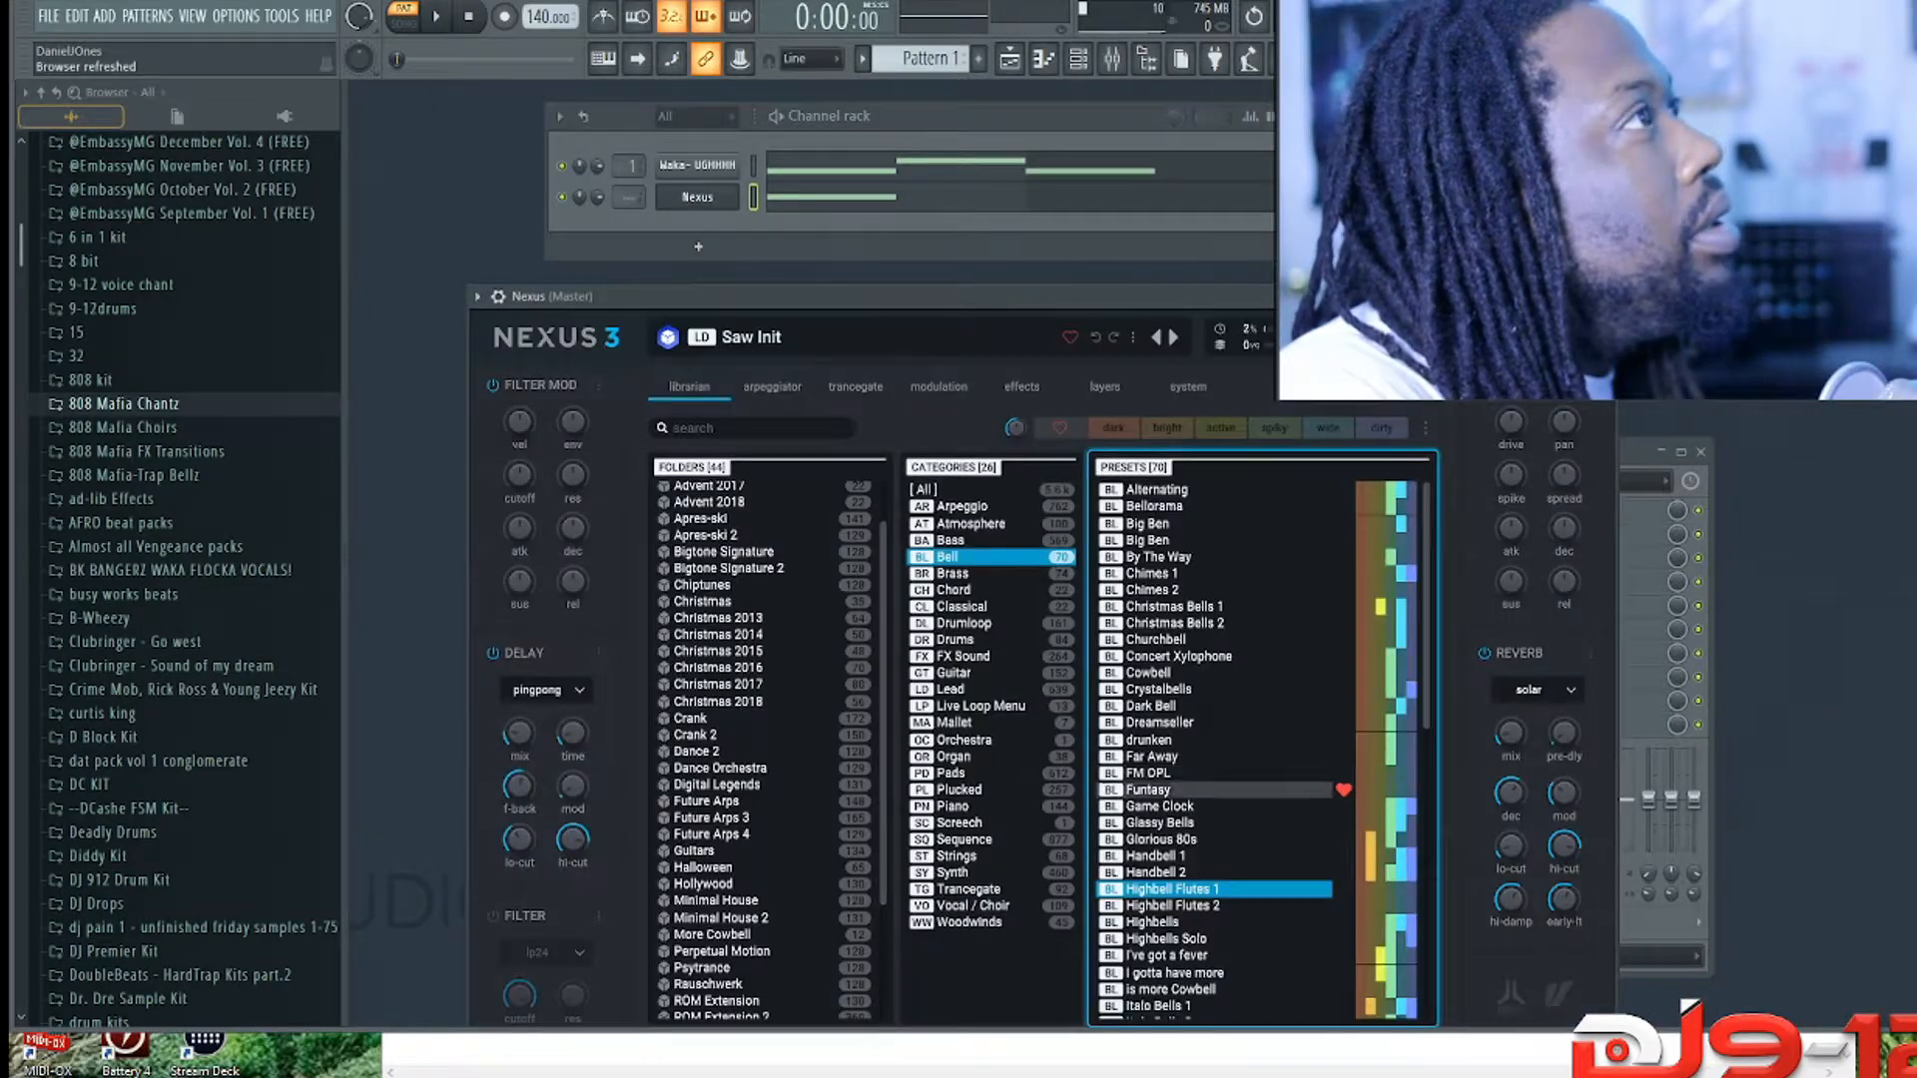
pyautogui.click(1198, 873)
pyautogui.click(1198, 888)
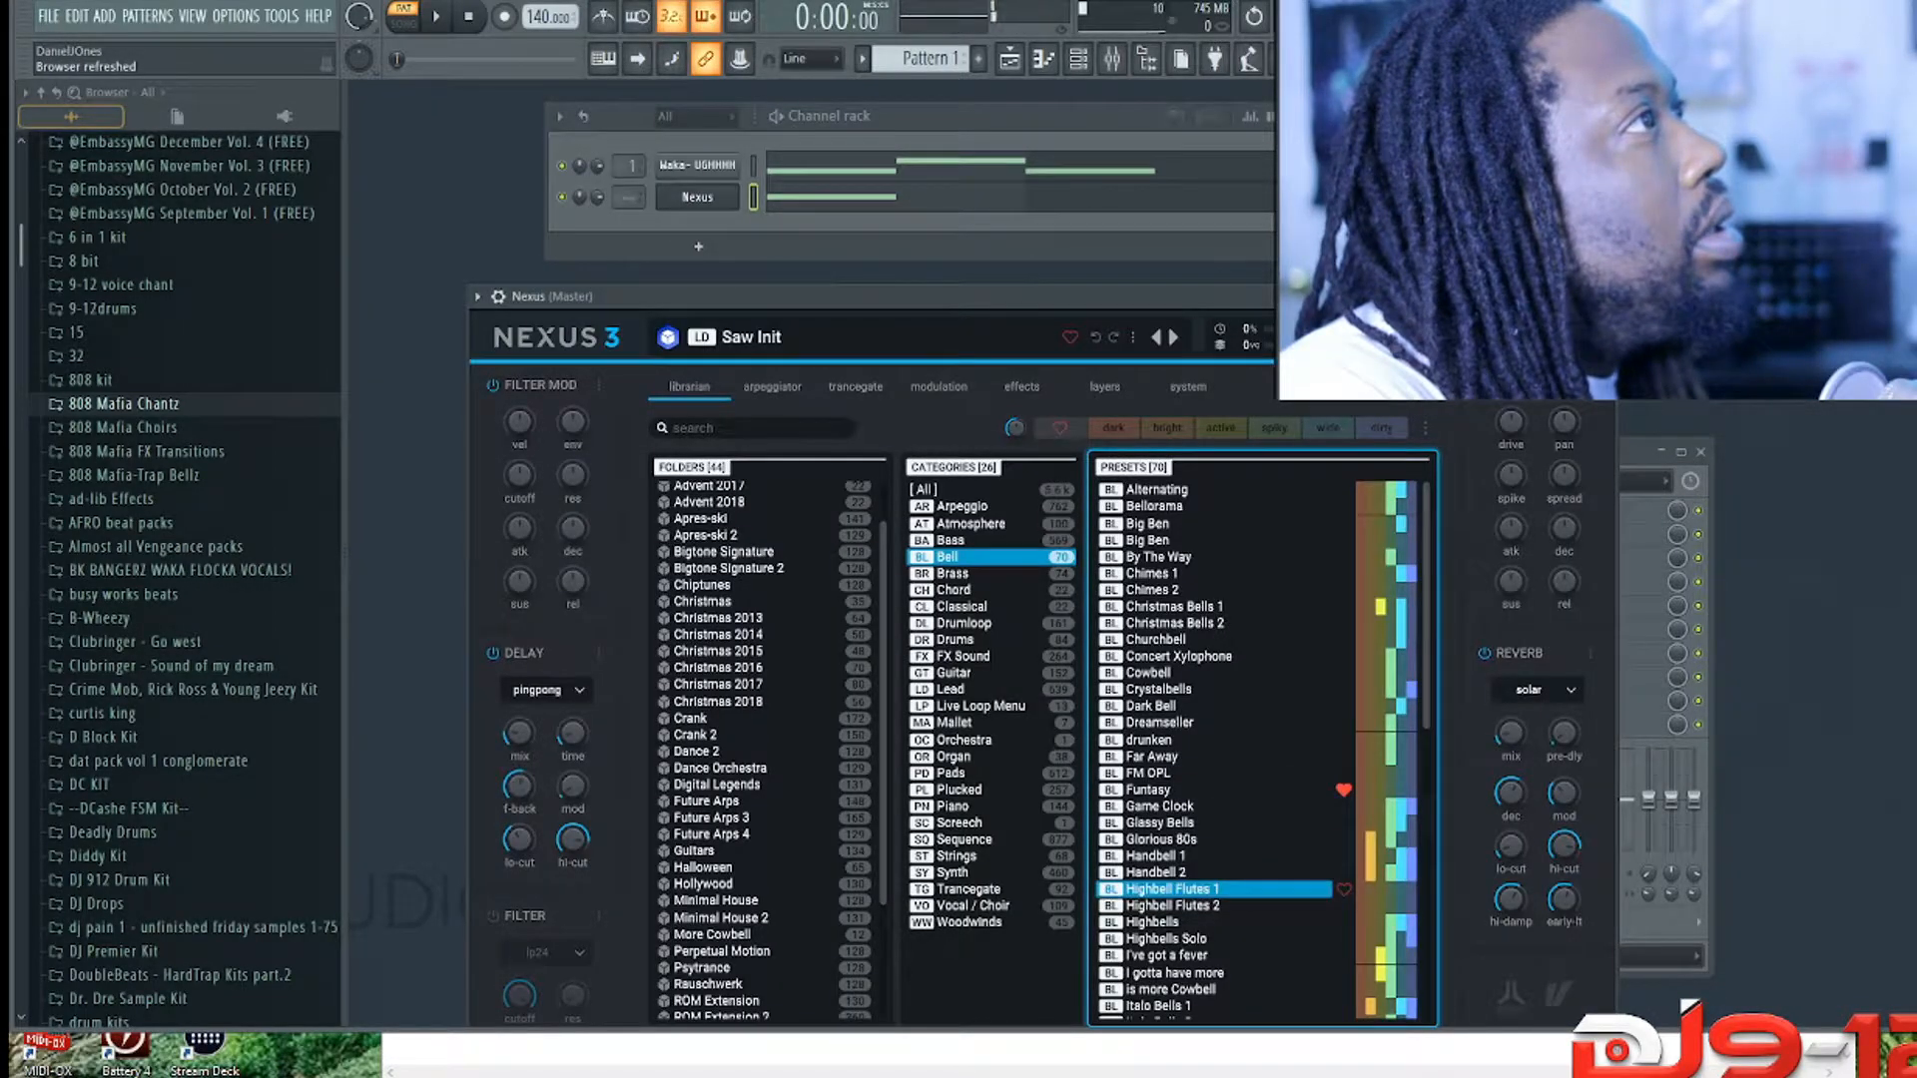
pyautogui.press('Escape')
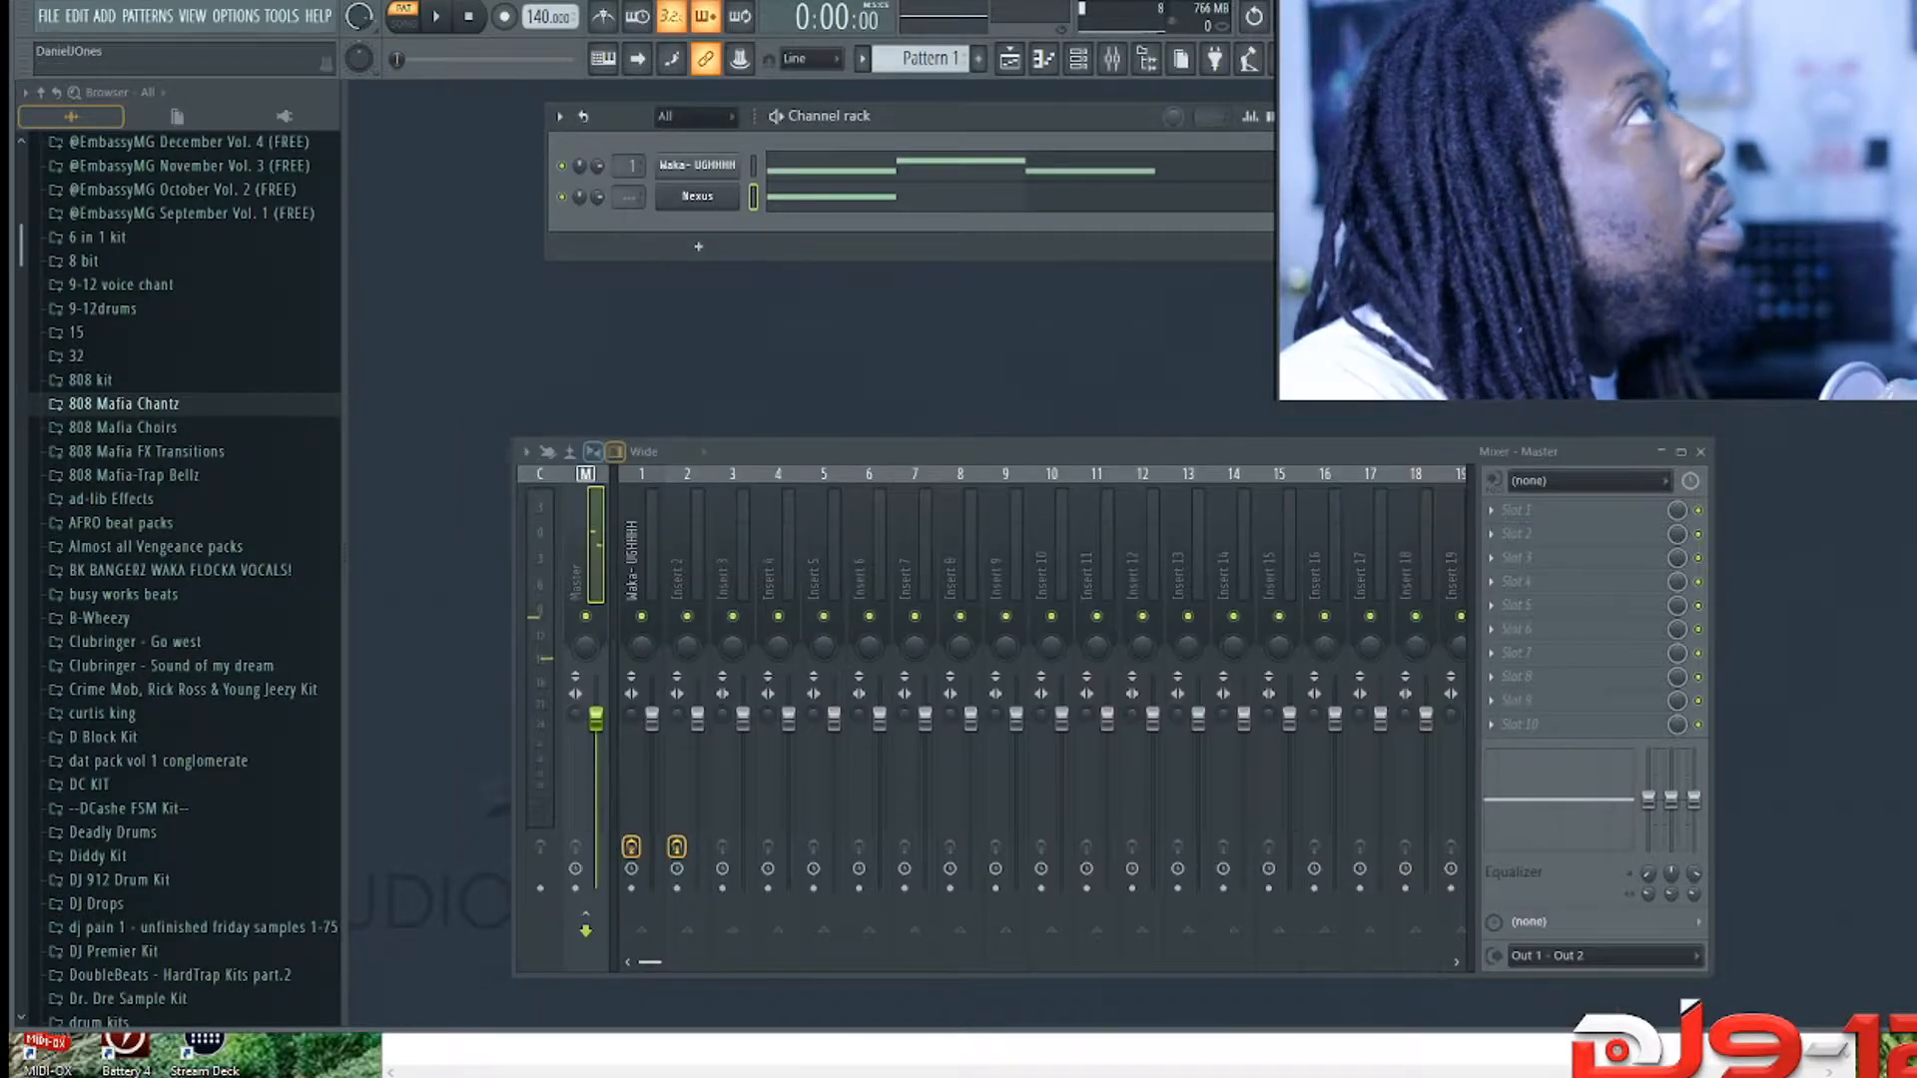
# Step: Stack half-bar G5 and D#5 notes on the Nexus C5 at the start of bar 1 and play the chord
pyautogui.press('F7')
pyautogui.click(401, 469)
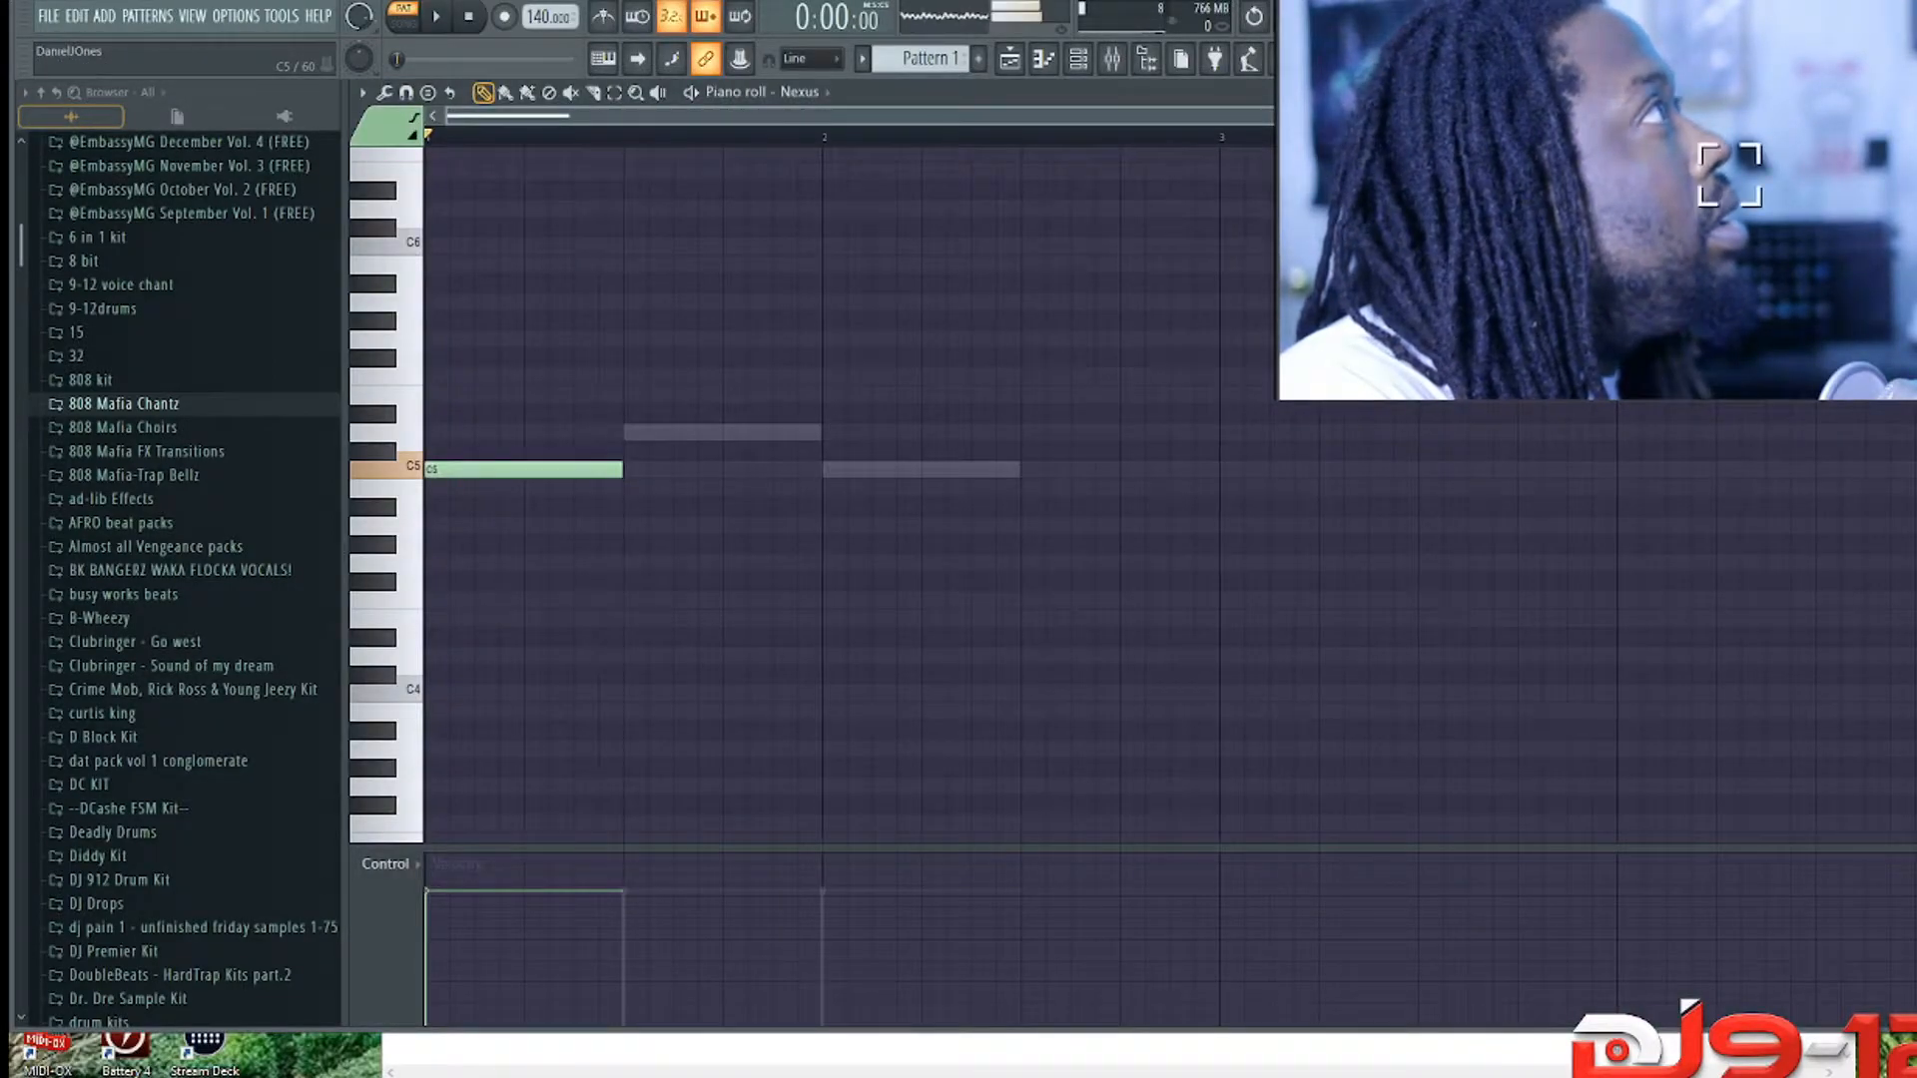
pyautogui.click(401, 340)
pyautogui.click(435, 340)
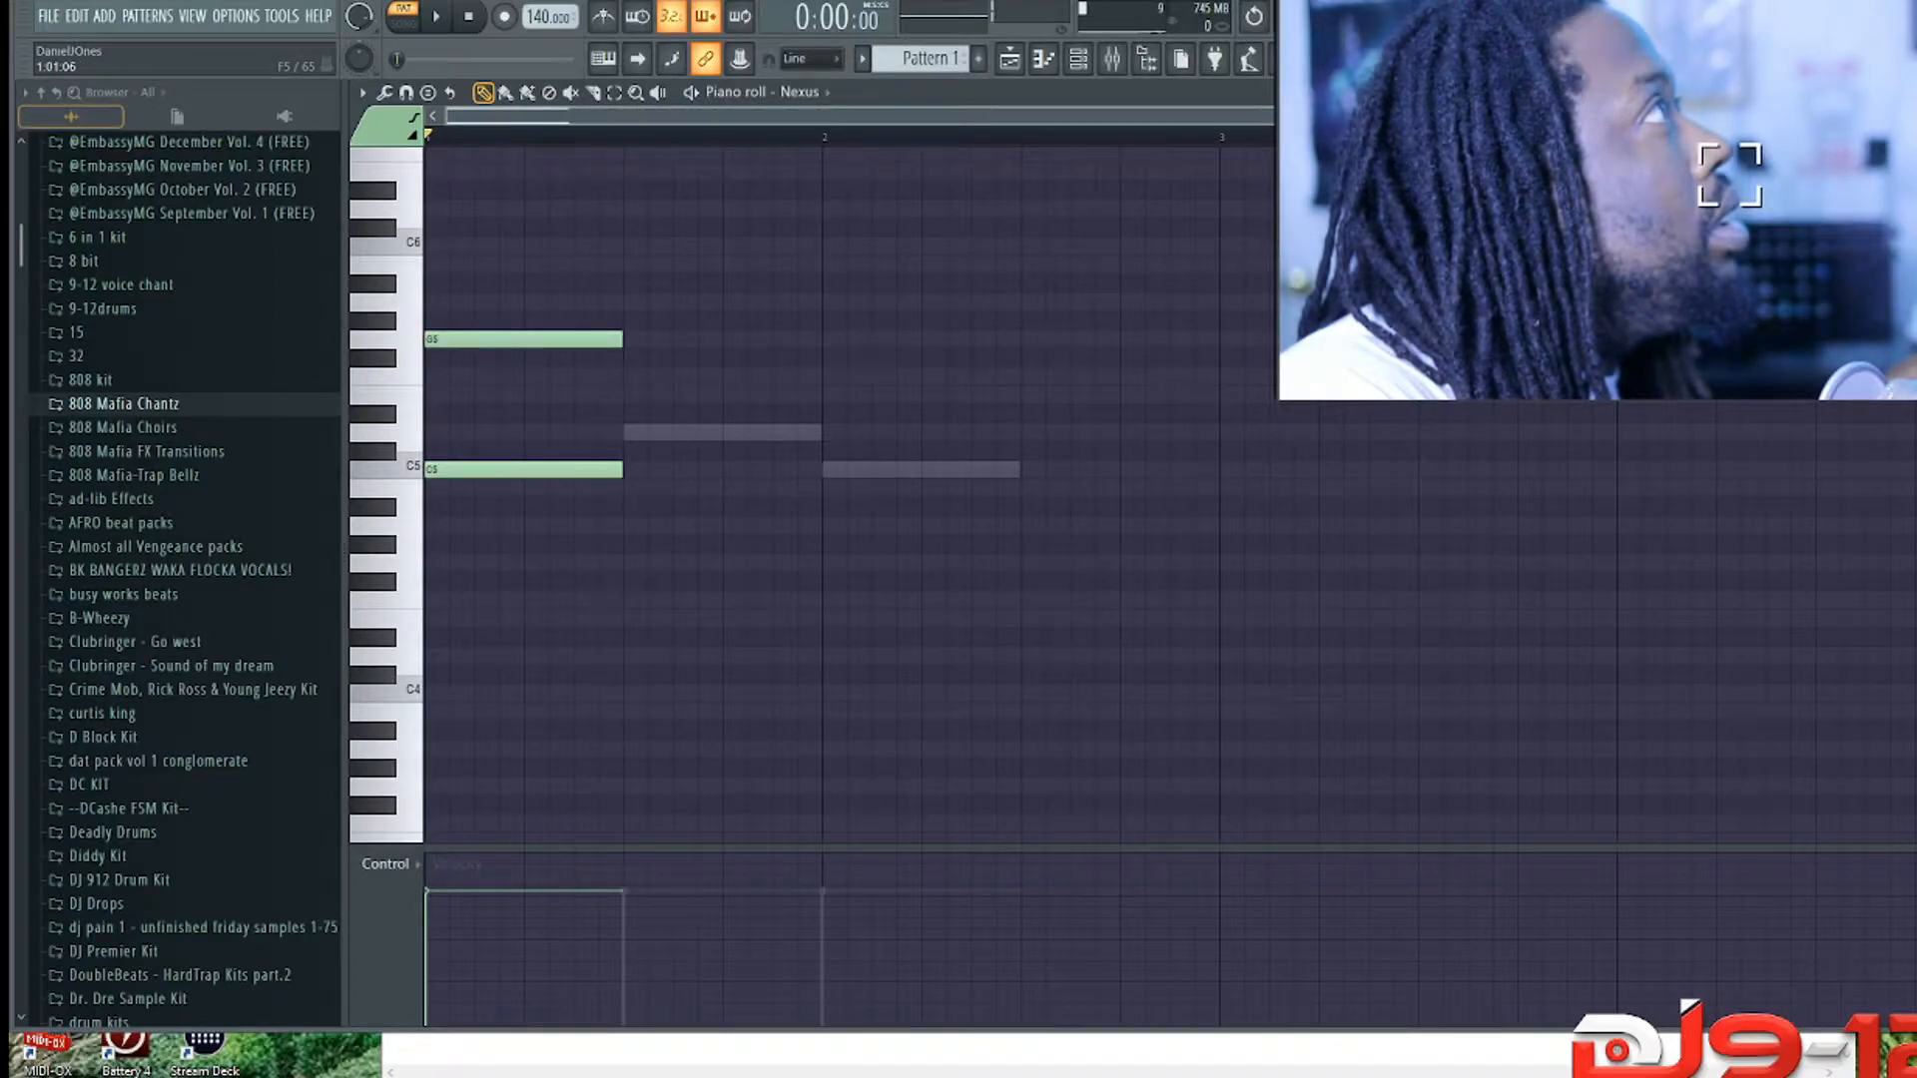
pyautogui.click(436, 357)
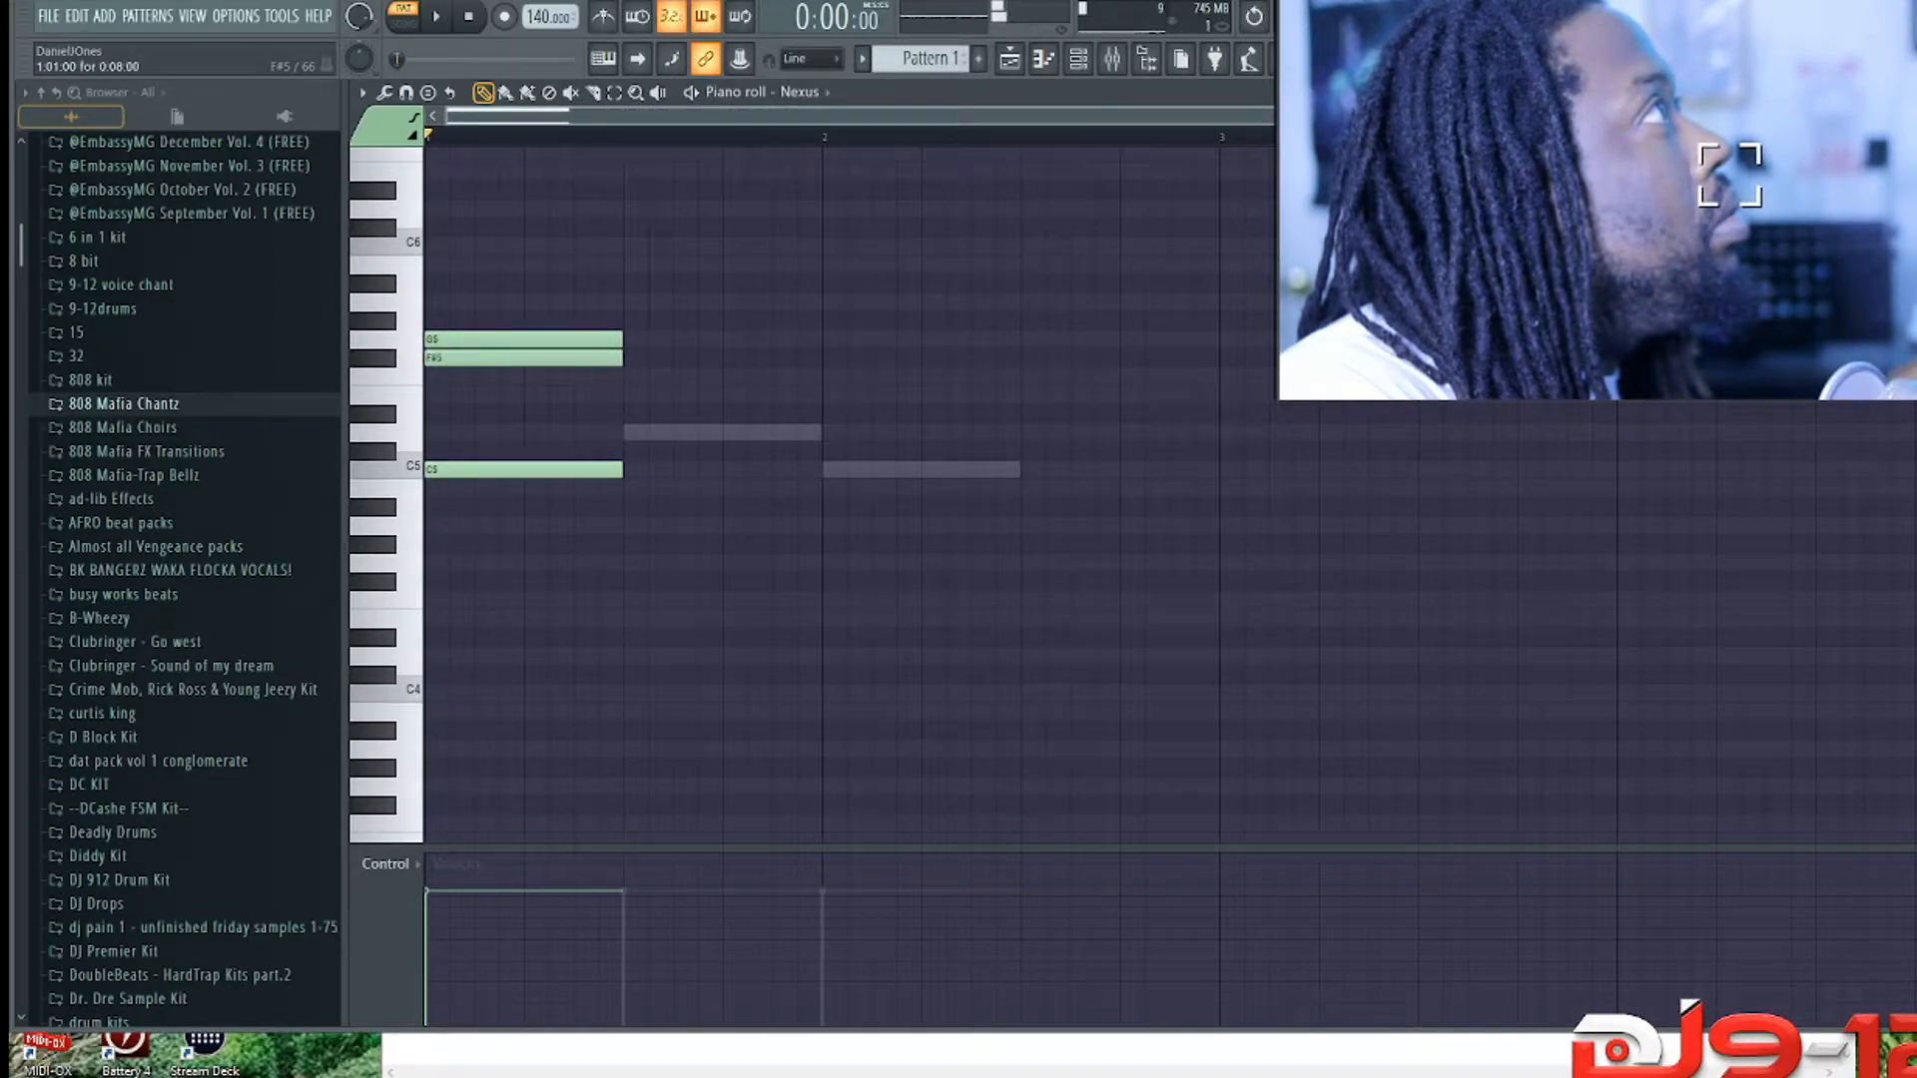
pyautogui.moveTo(437, 358); pyautogui.dragTo(436, 413)
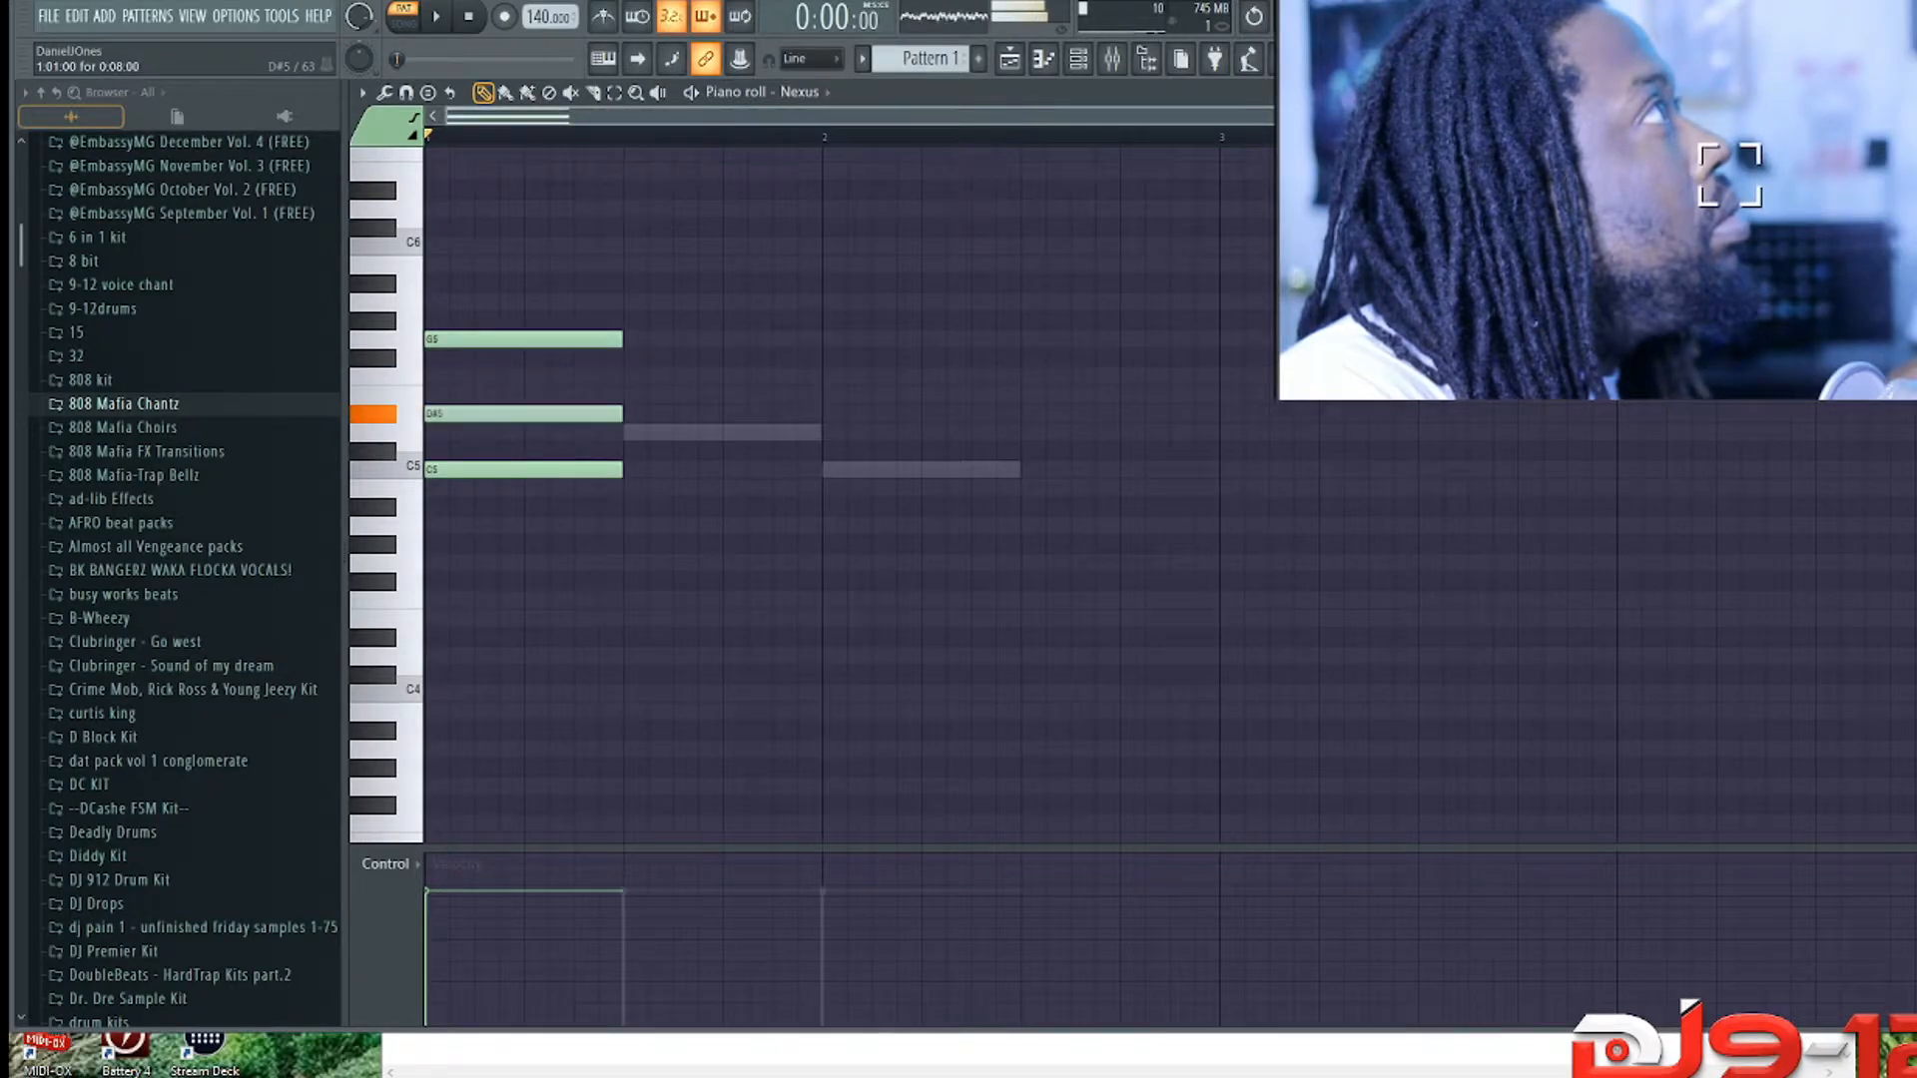
pyautogui.press('space')
pyautogui.press('space')
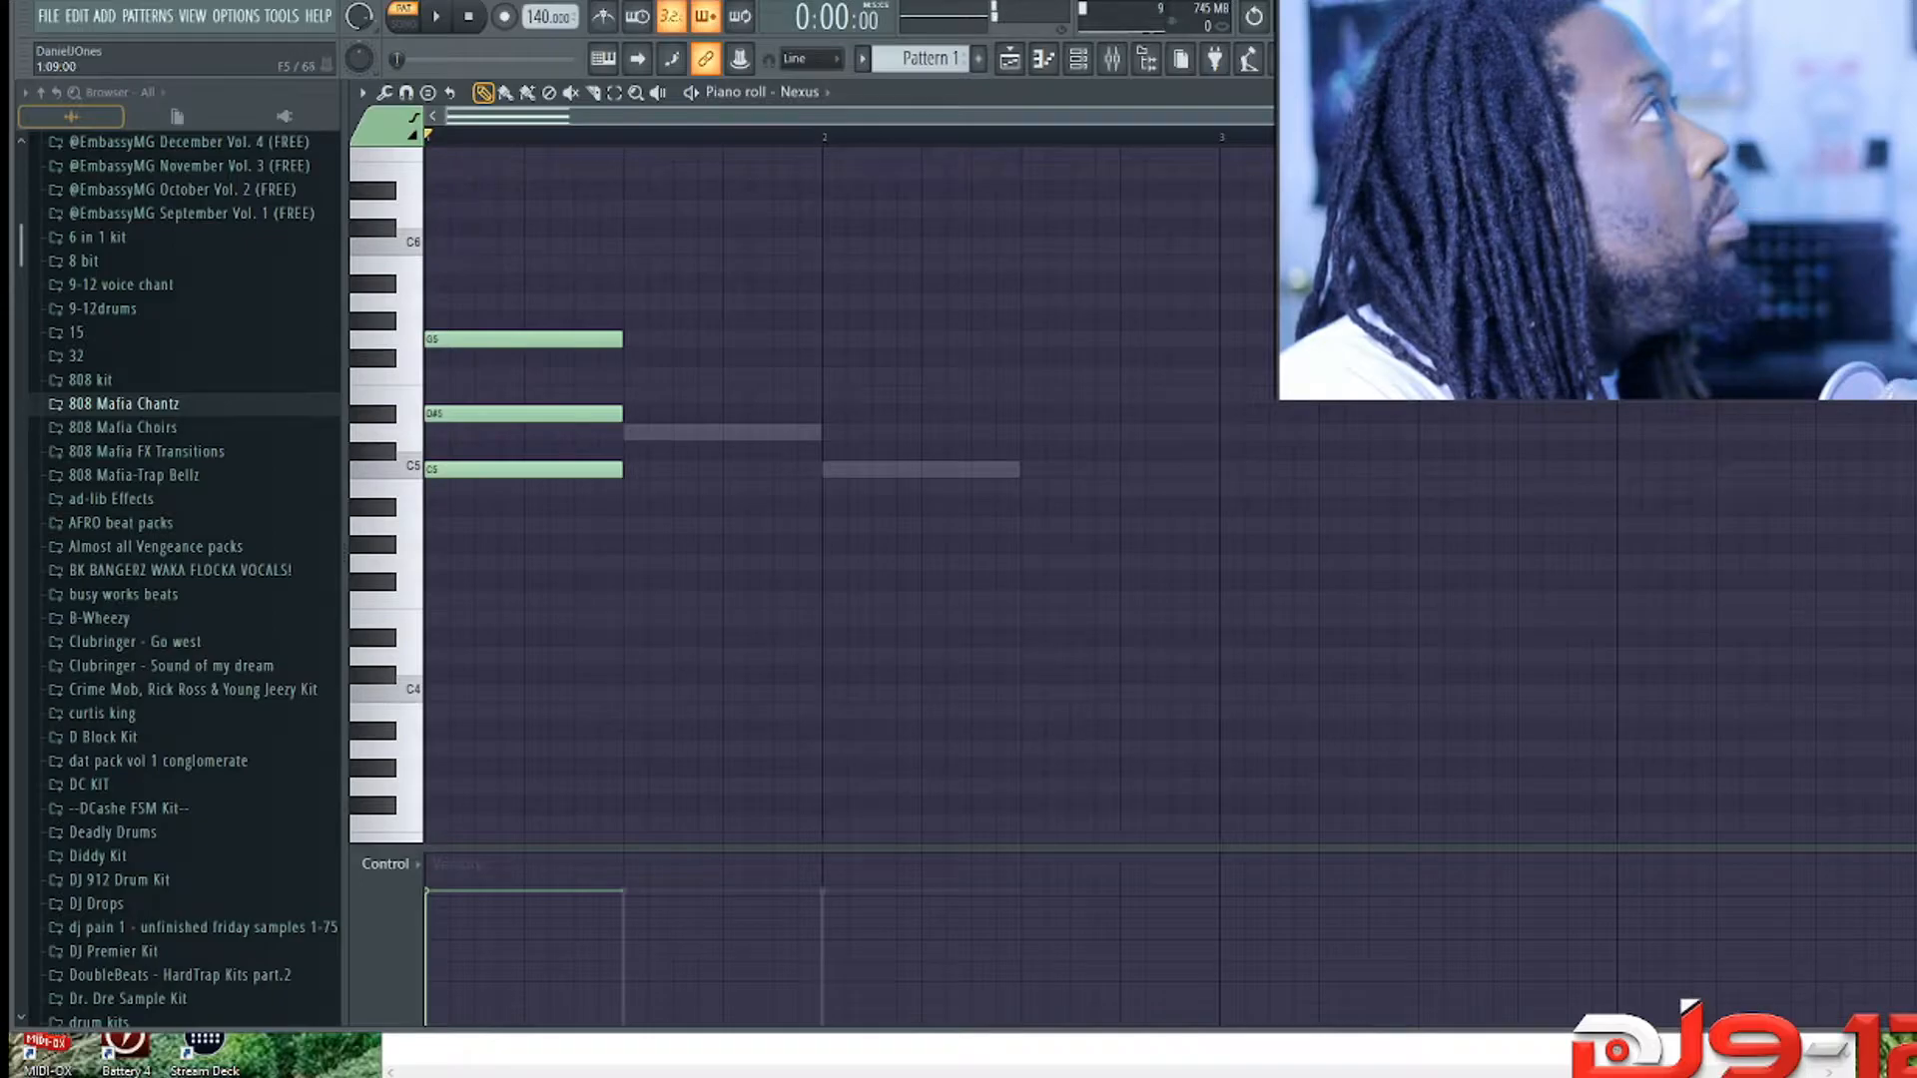
# Step: Build a D#5, C5 and G#4 chord across the second half of bar 1 and play the progression back
pyautogui.click(634, 413)
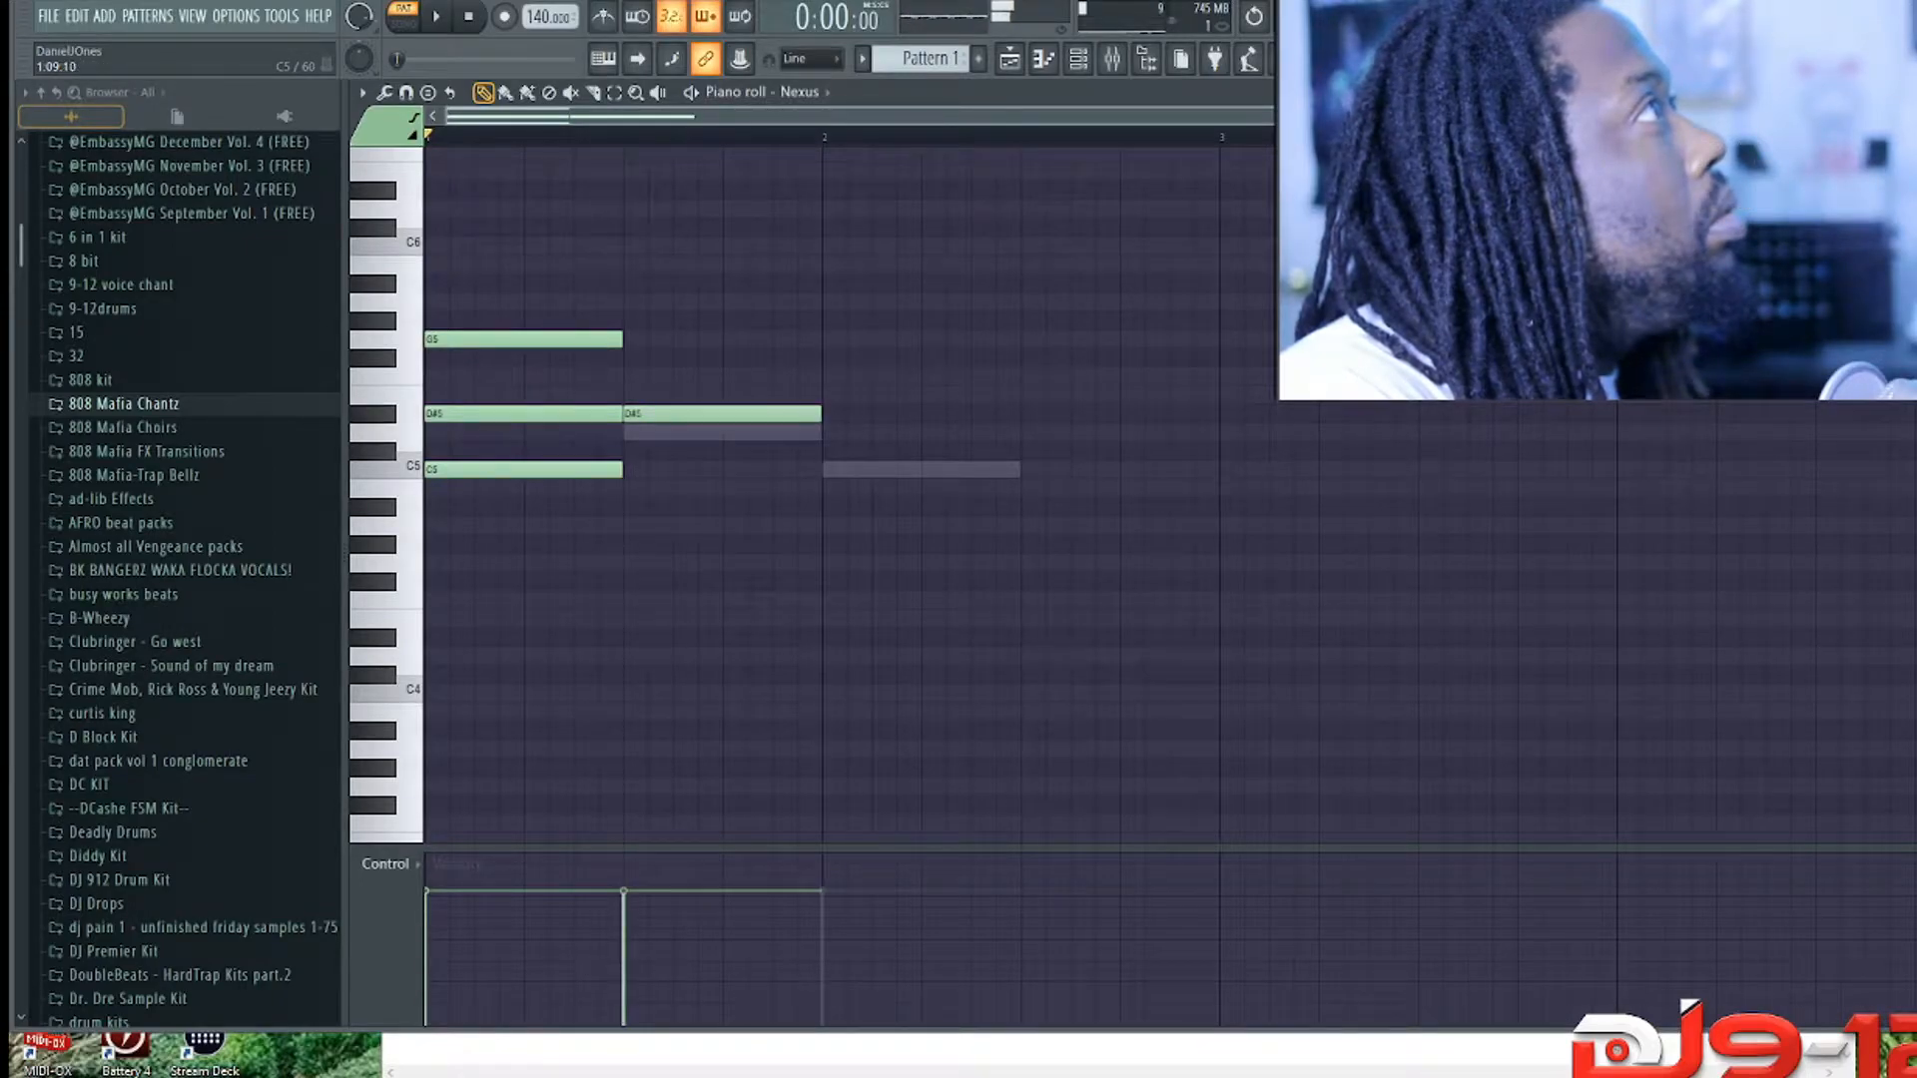
pyautogui.click(633, 470)
pyautogui.click(634, 526)
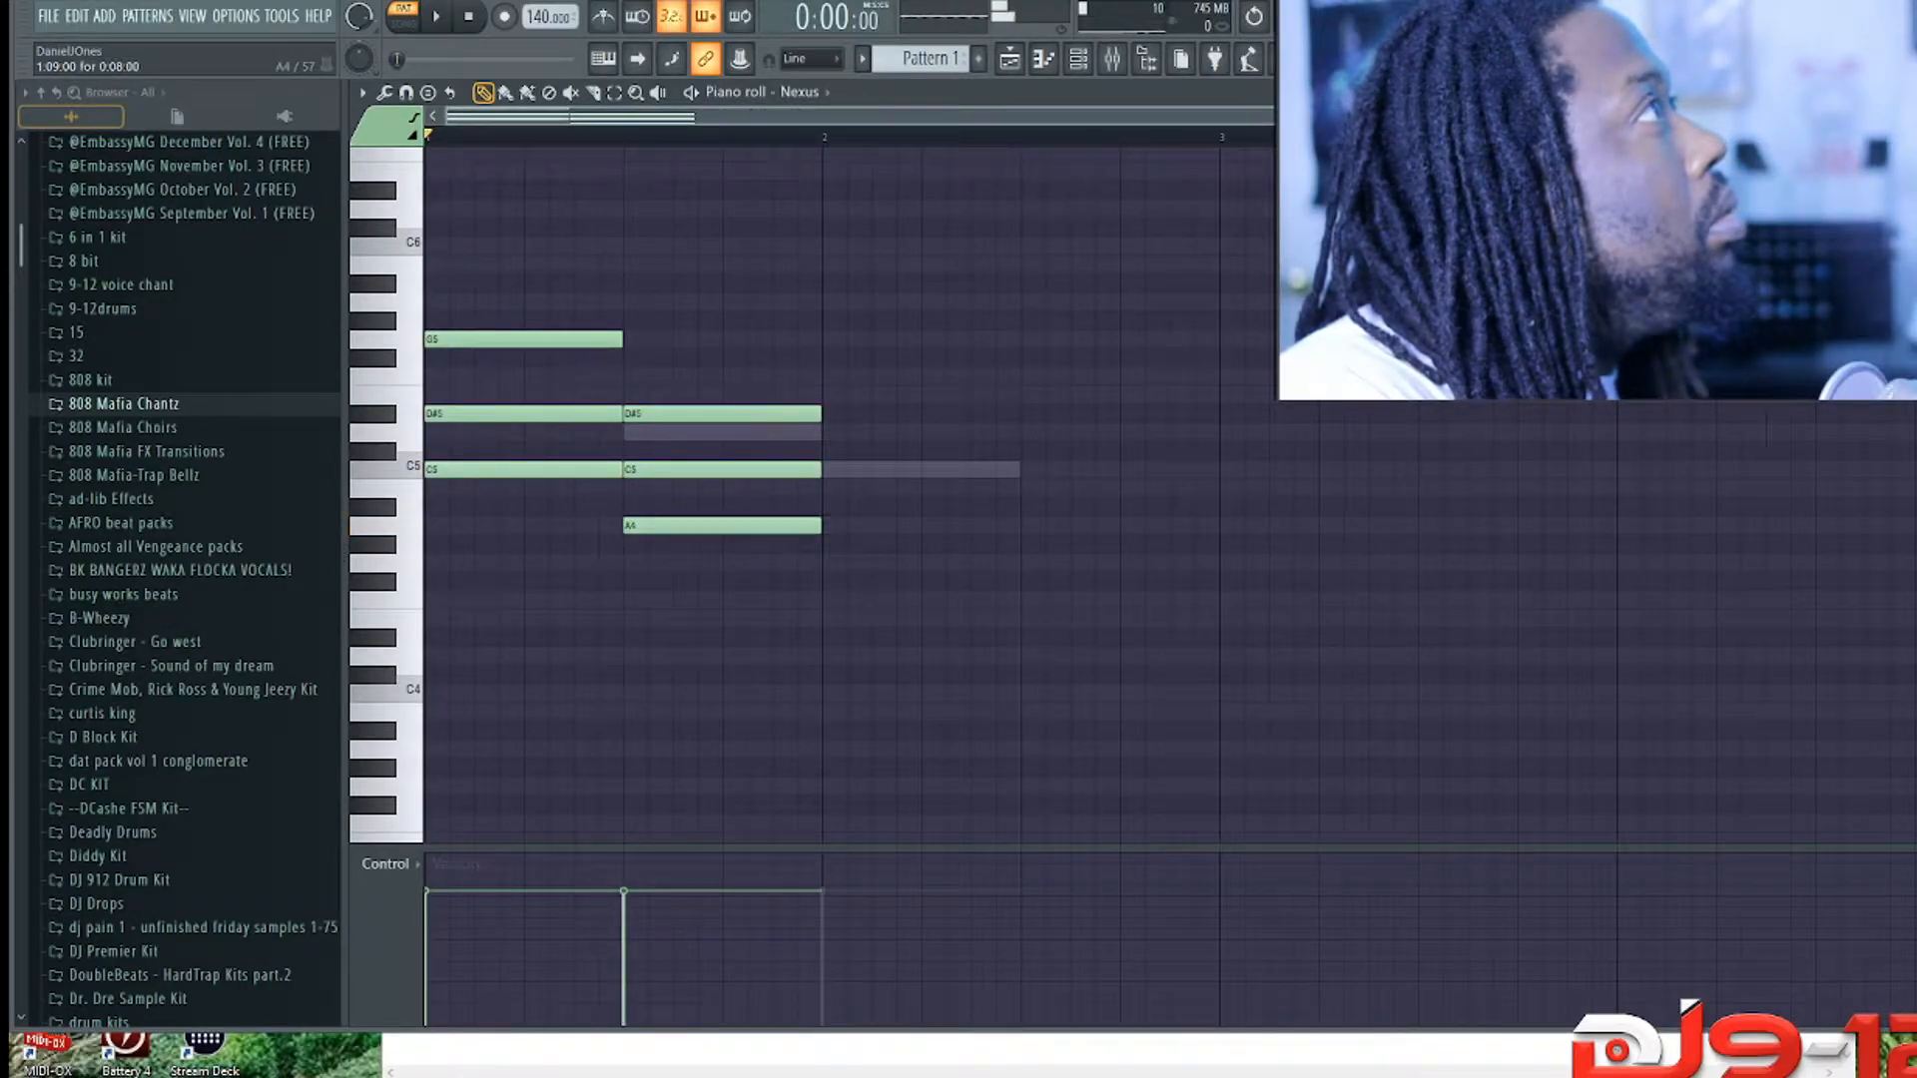
pyautogui.moveTo(633, 525); pyautogui.dragTo(633, 544)
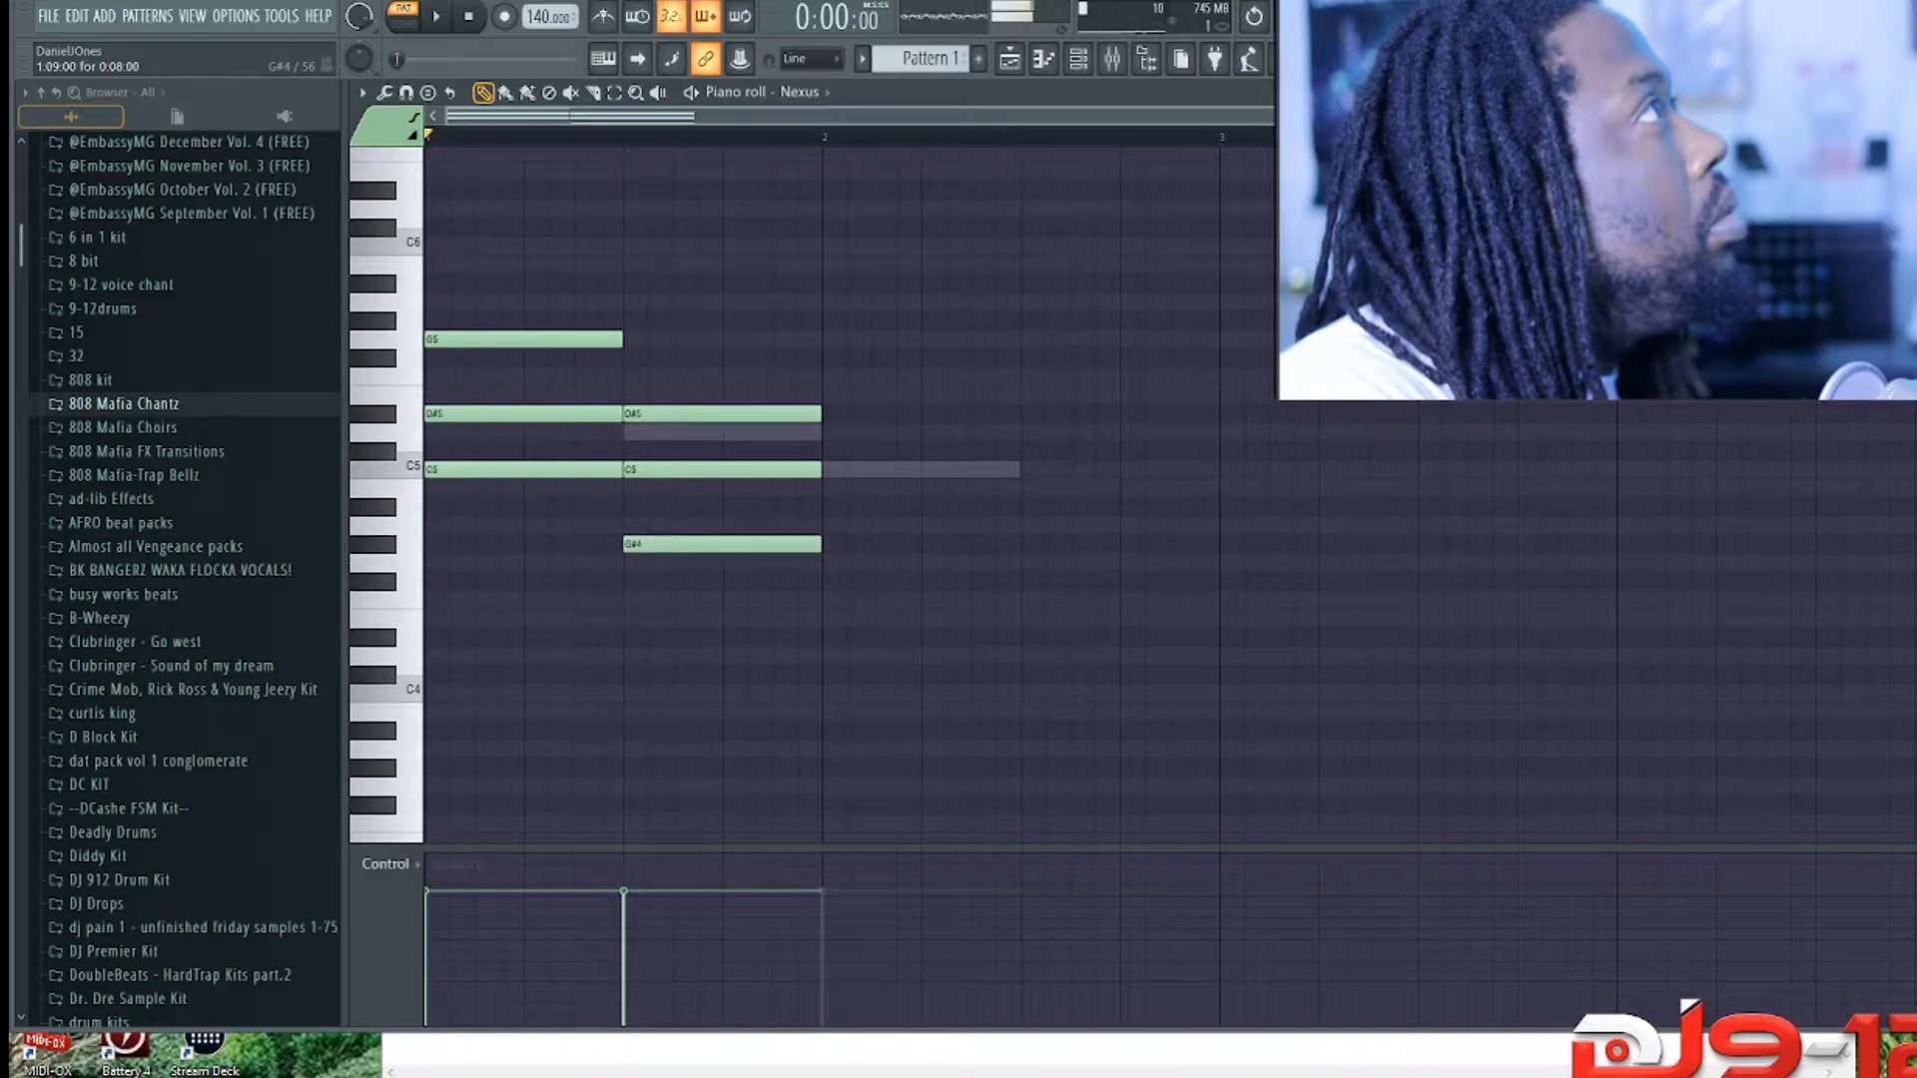
pyautogui.press('space')
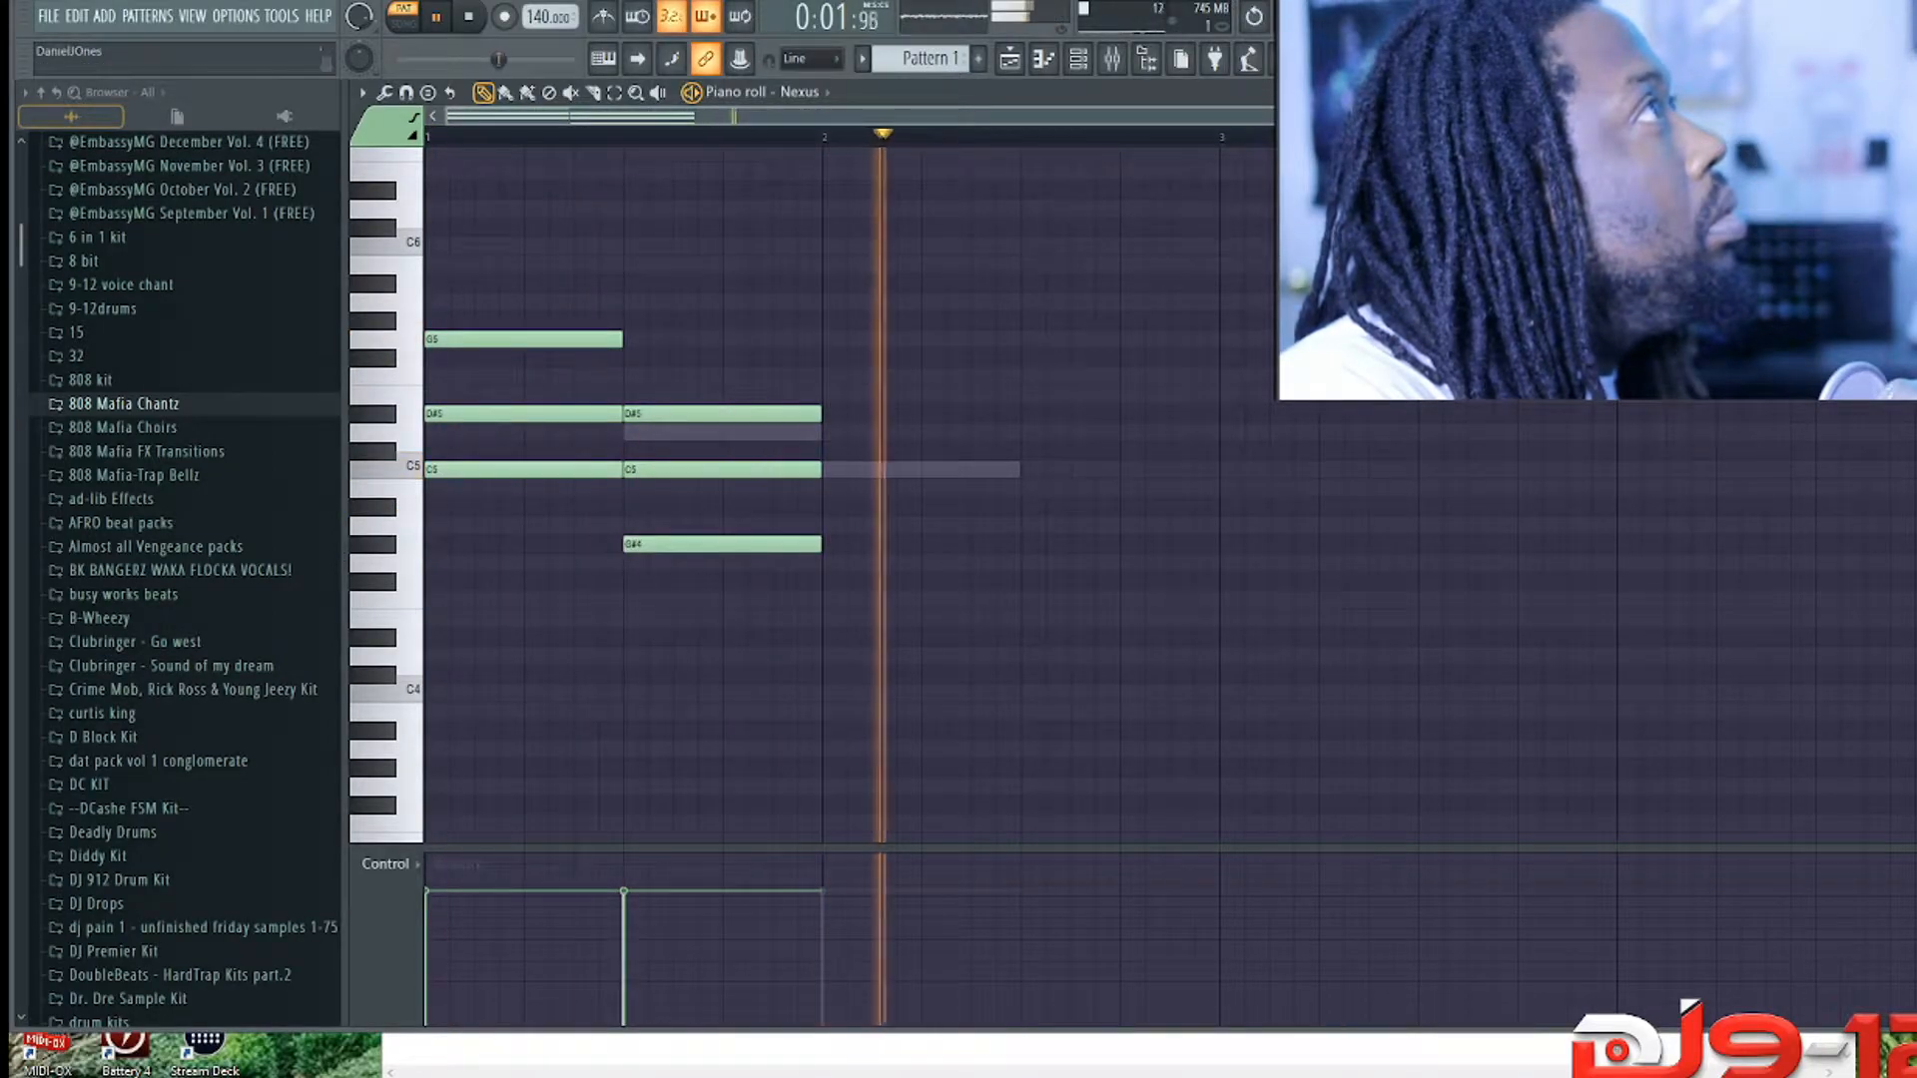
pyautogui.press('space')
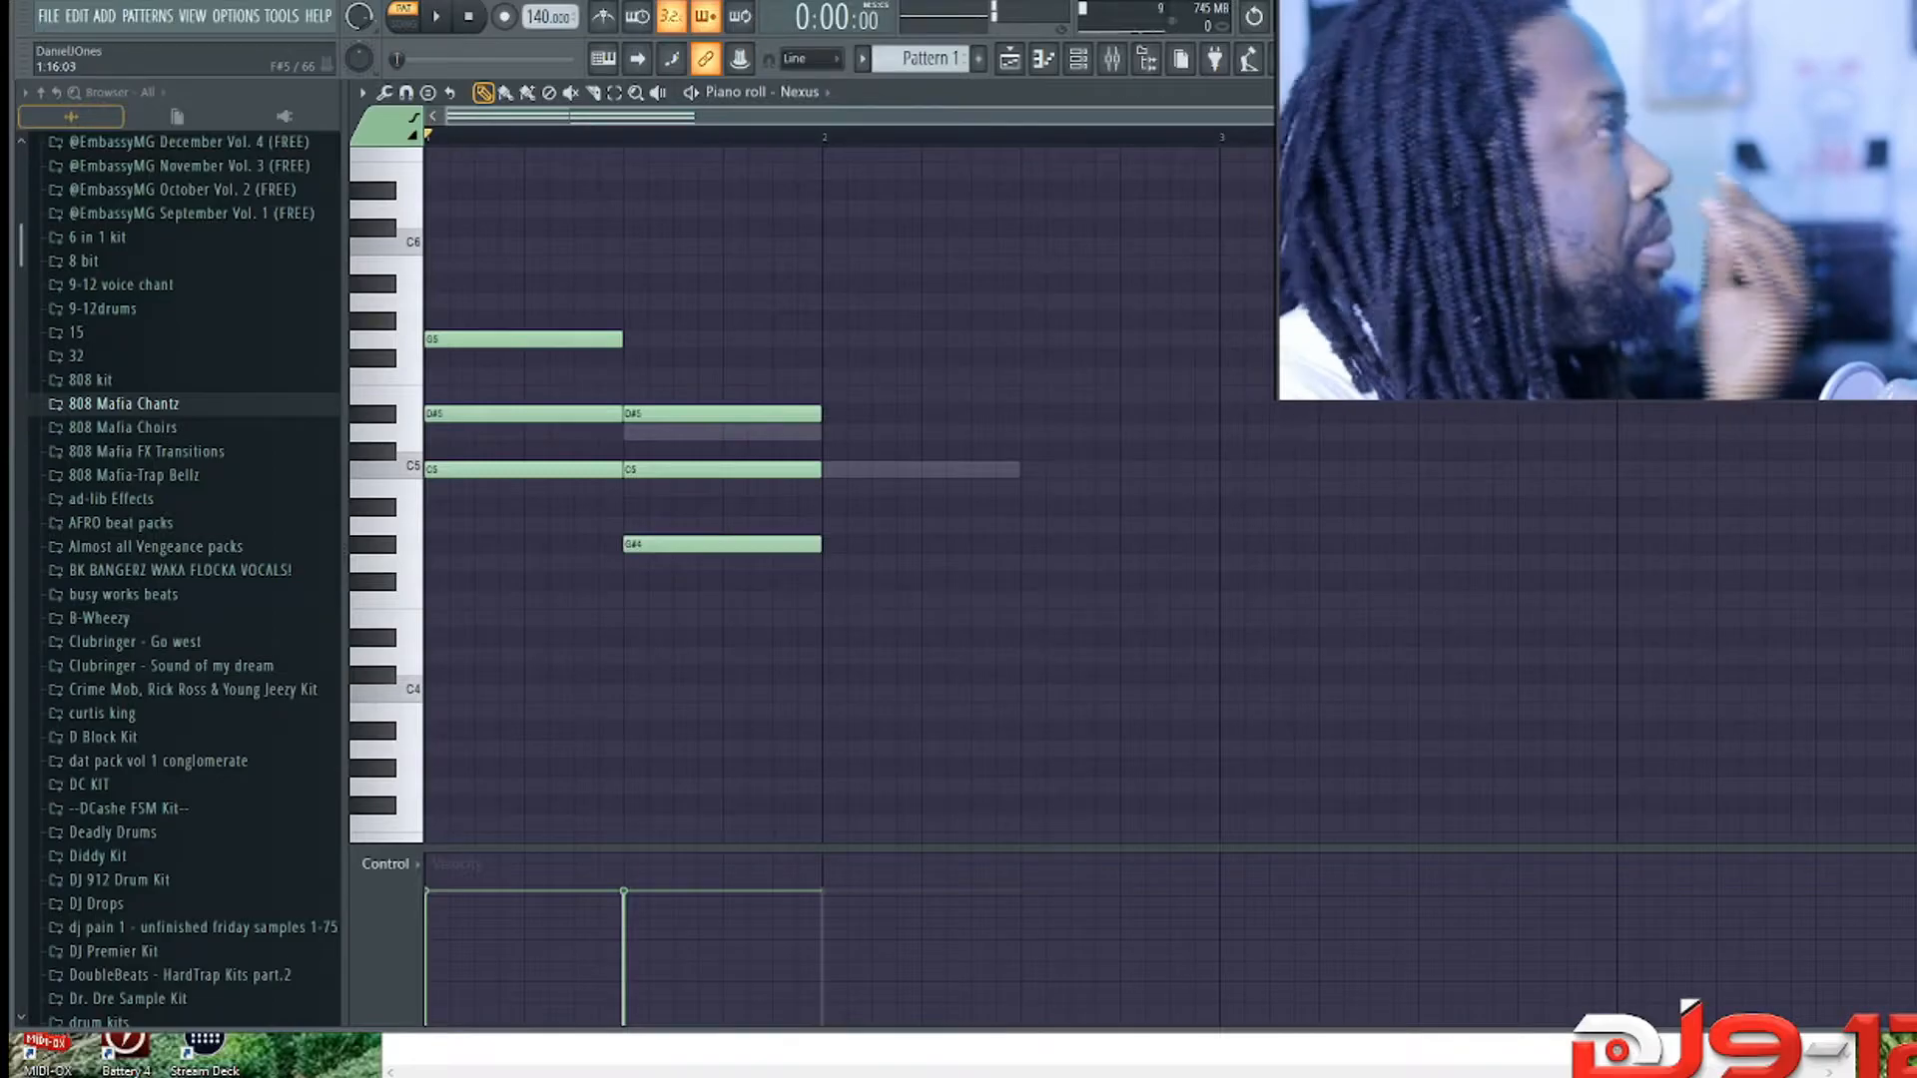
# Step: Place a half-bar G5, F5 and C5 chord at the start of bar 2 and start playback
pyautogui.click(833, 339)
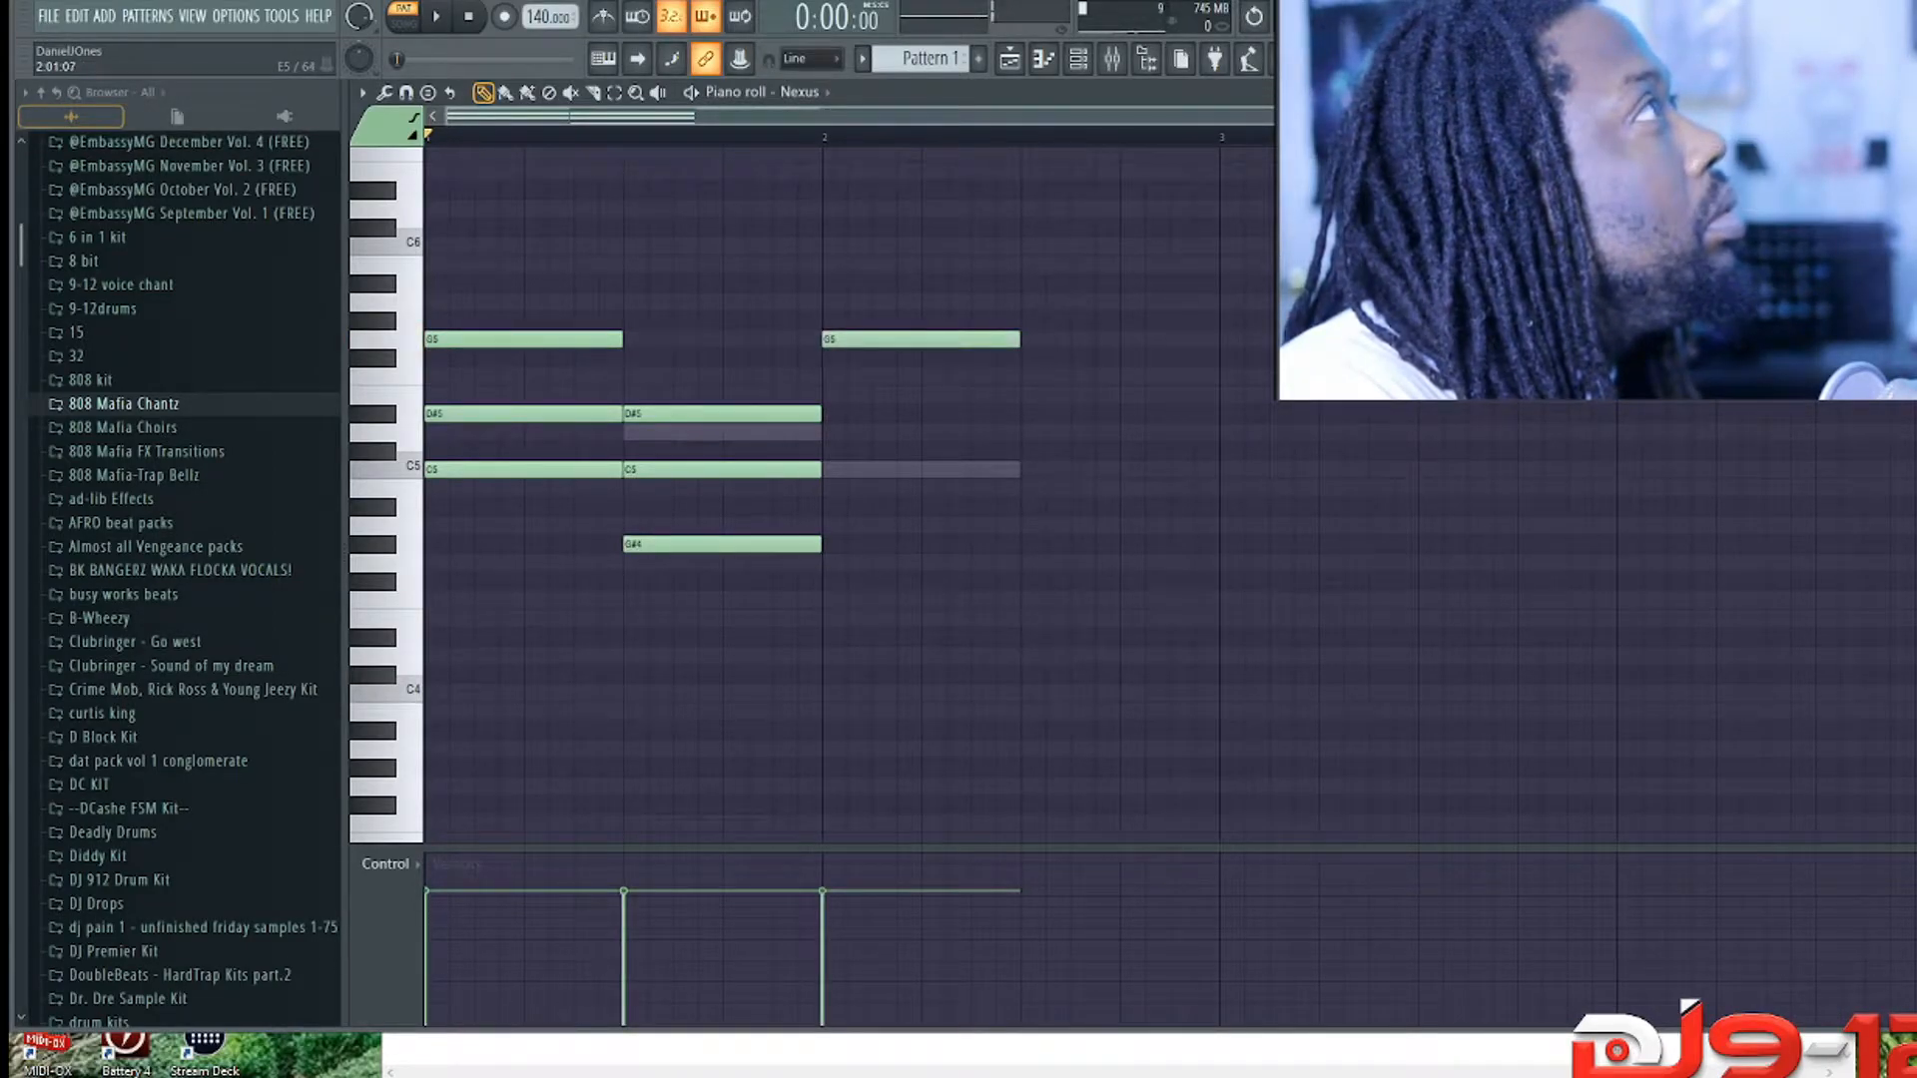
pyautogui.click(834, 376)
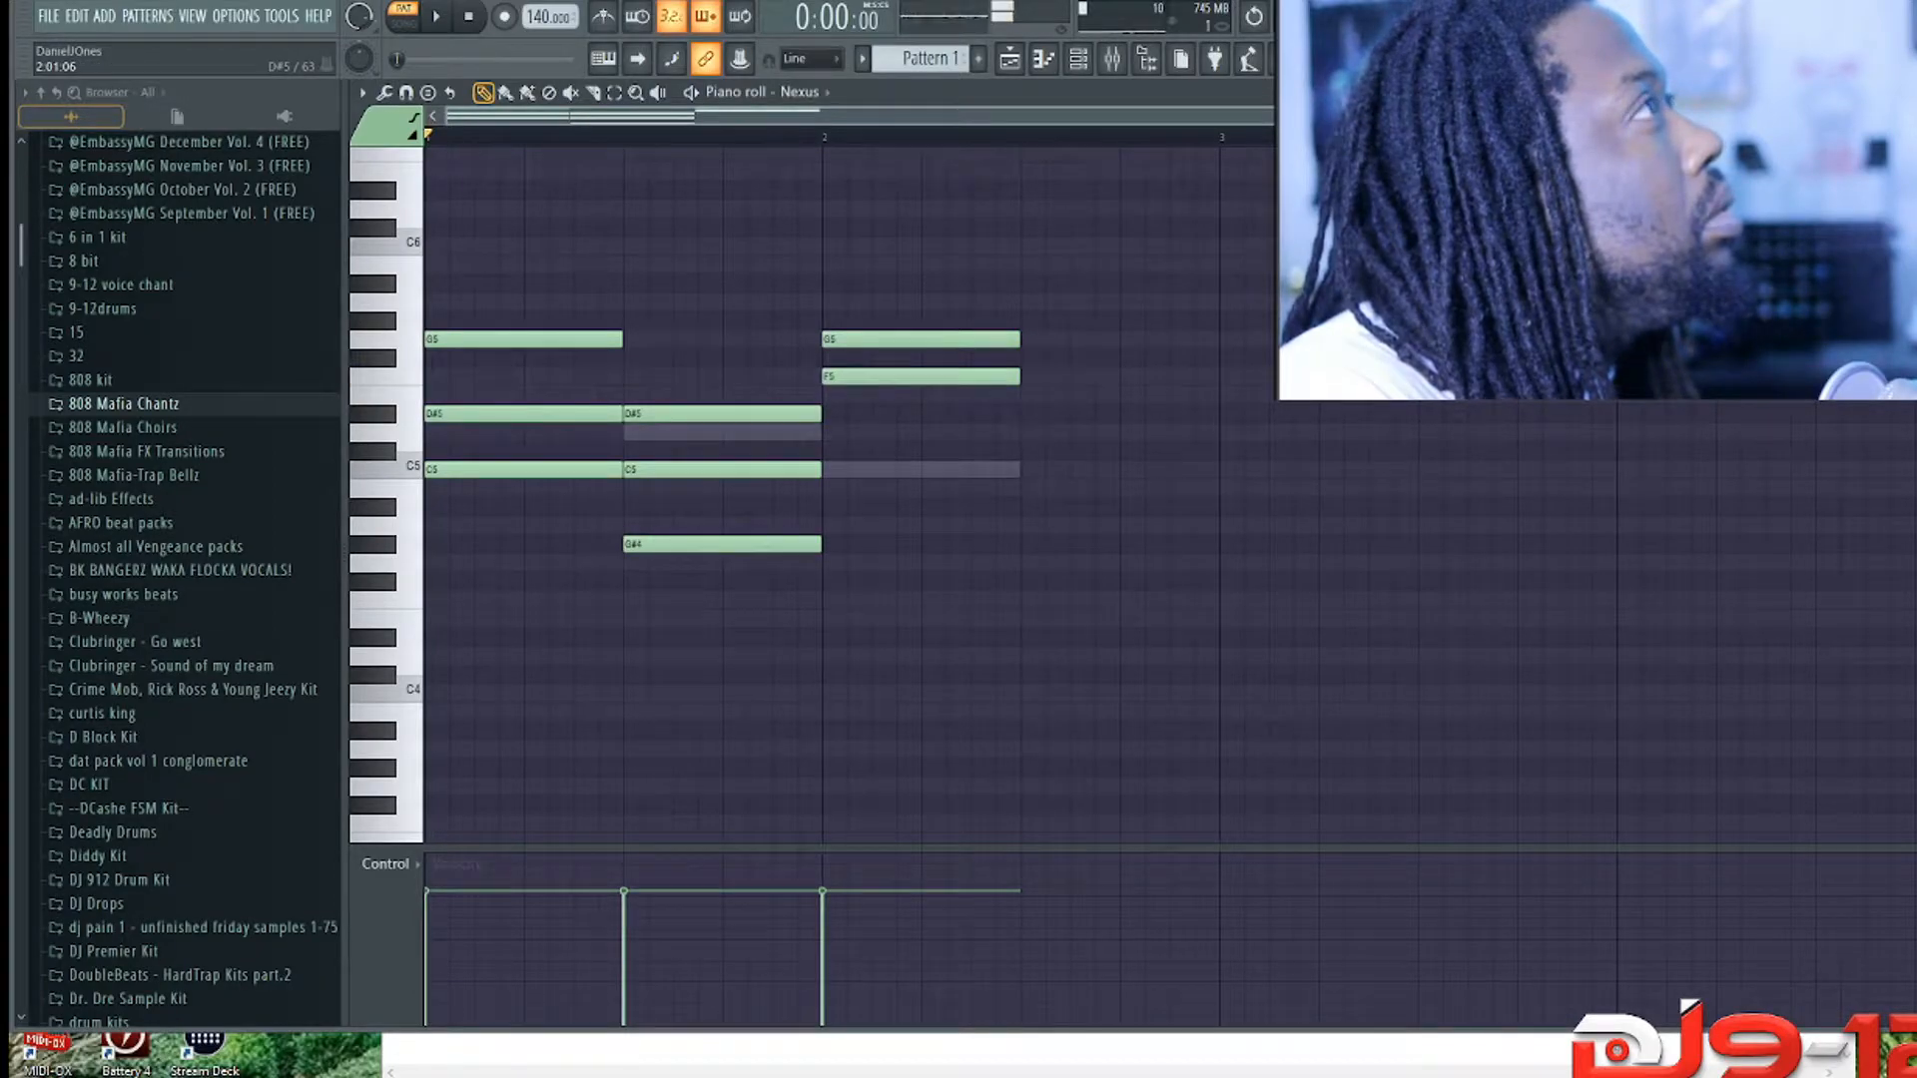
pyautogui.click(834, 469)
pyautogui.press('space')
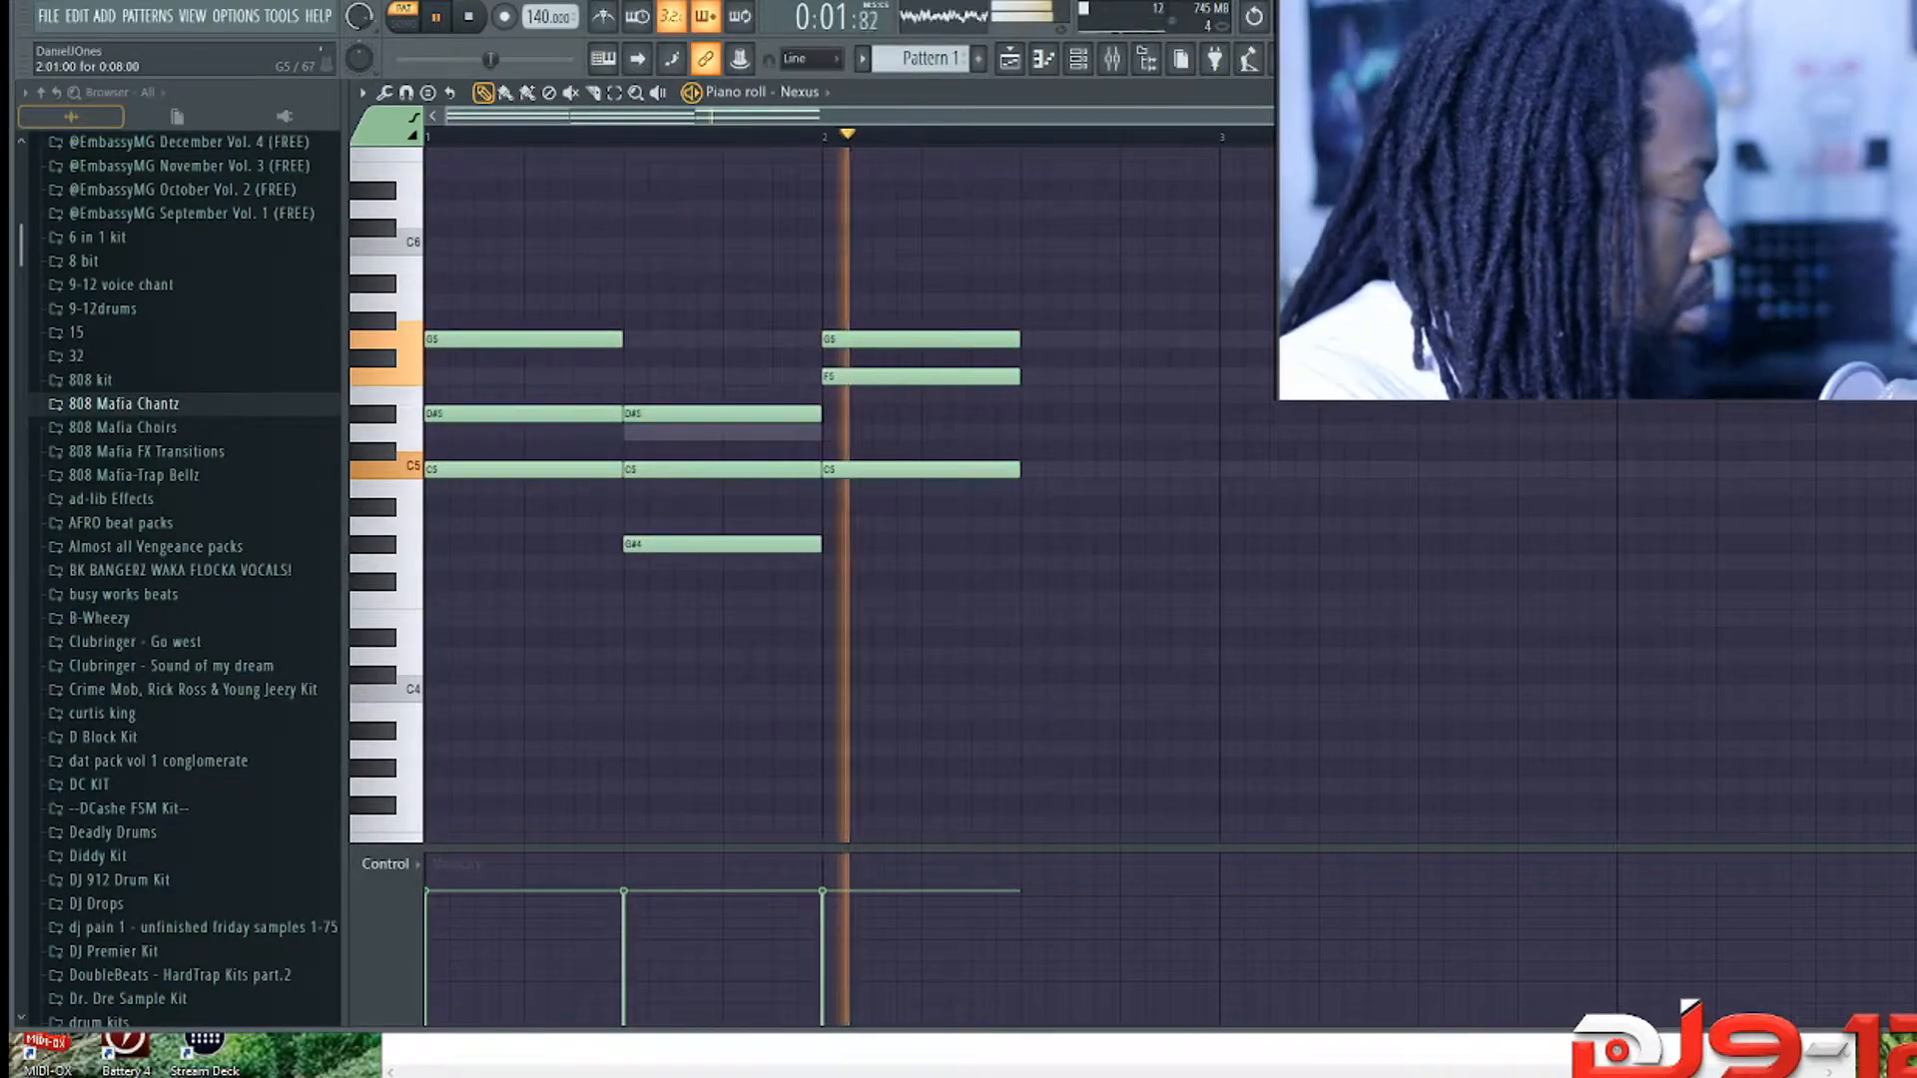
# Step: Lengthen the three bar 2 chord notes to fill the whole bar and audition the progression
pyautogui.moveTo(949, 315); pyautogui.dragTo(979, 473)
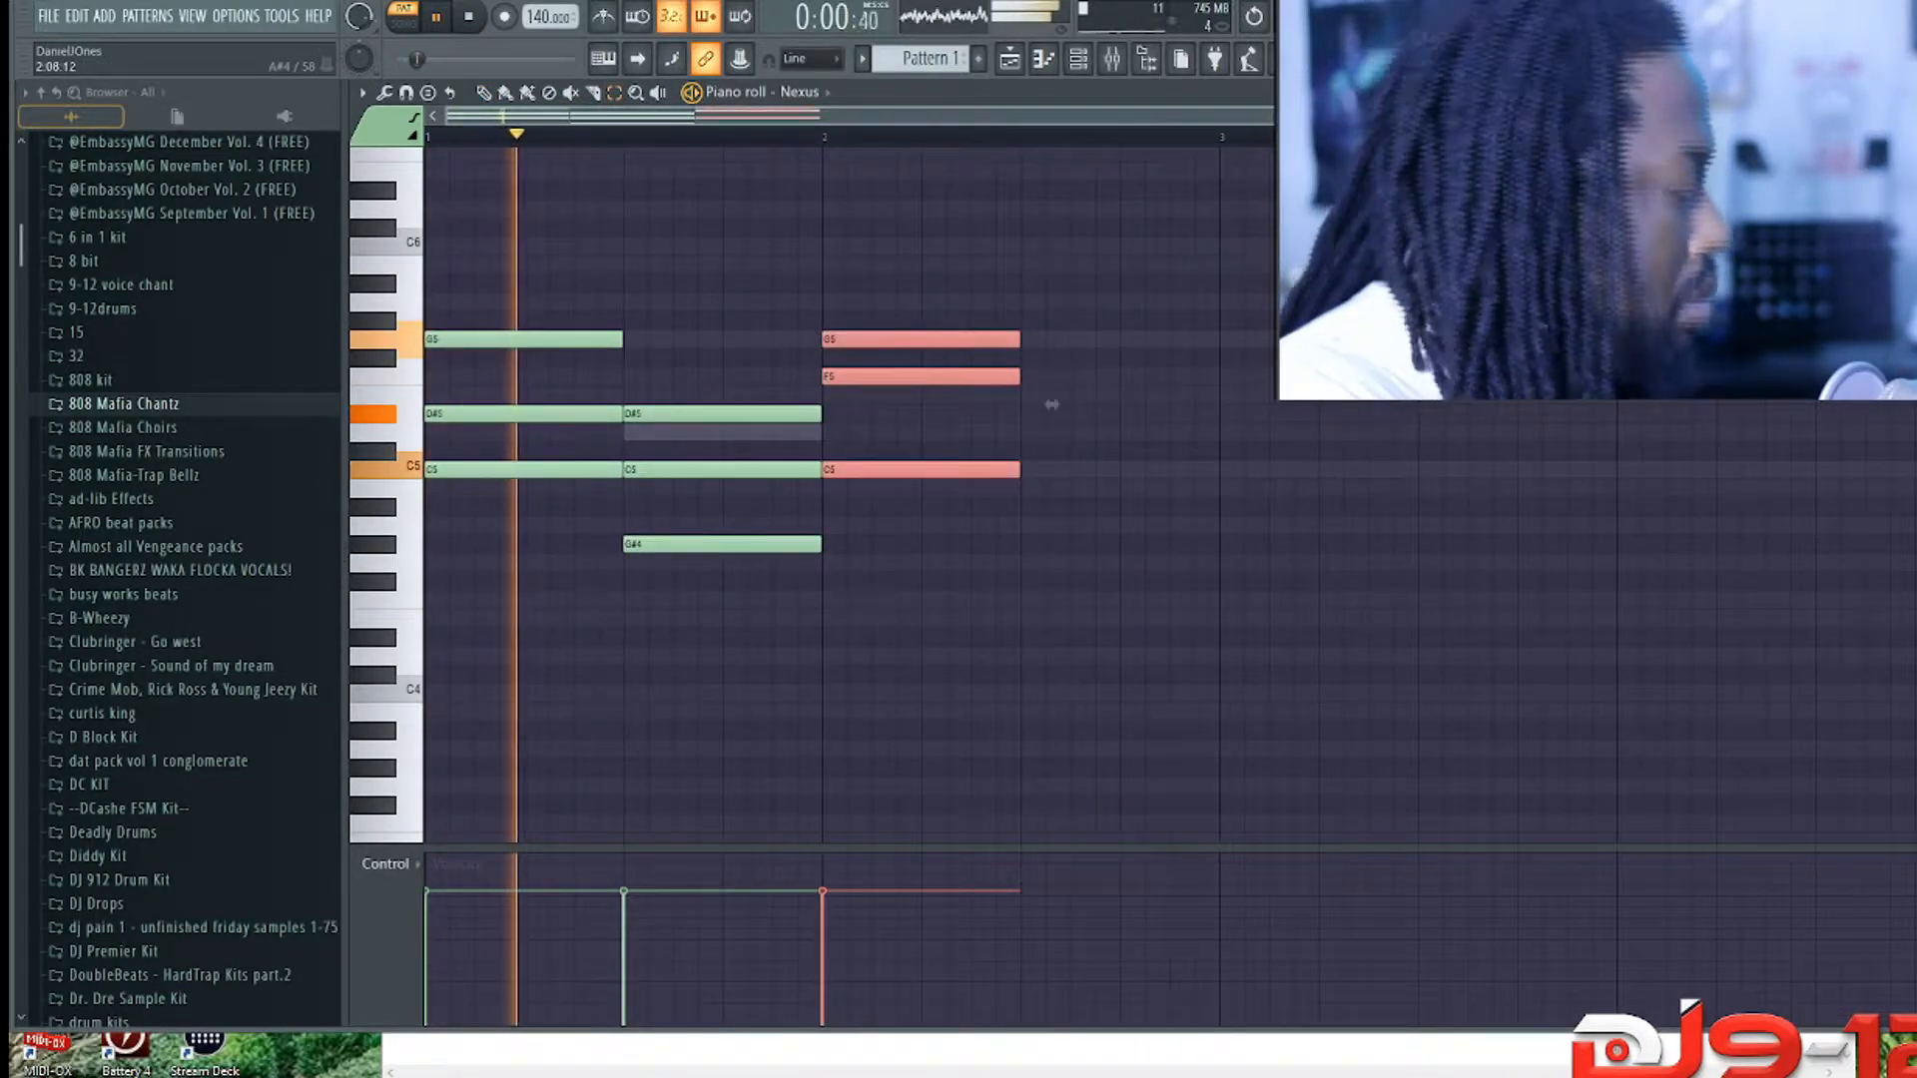
pyautogui.moveTo(1051, 405); pyautogui.dragTo(1250, 404)
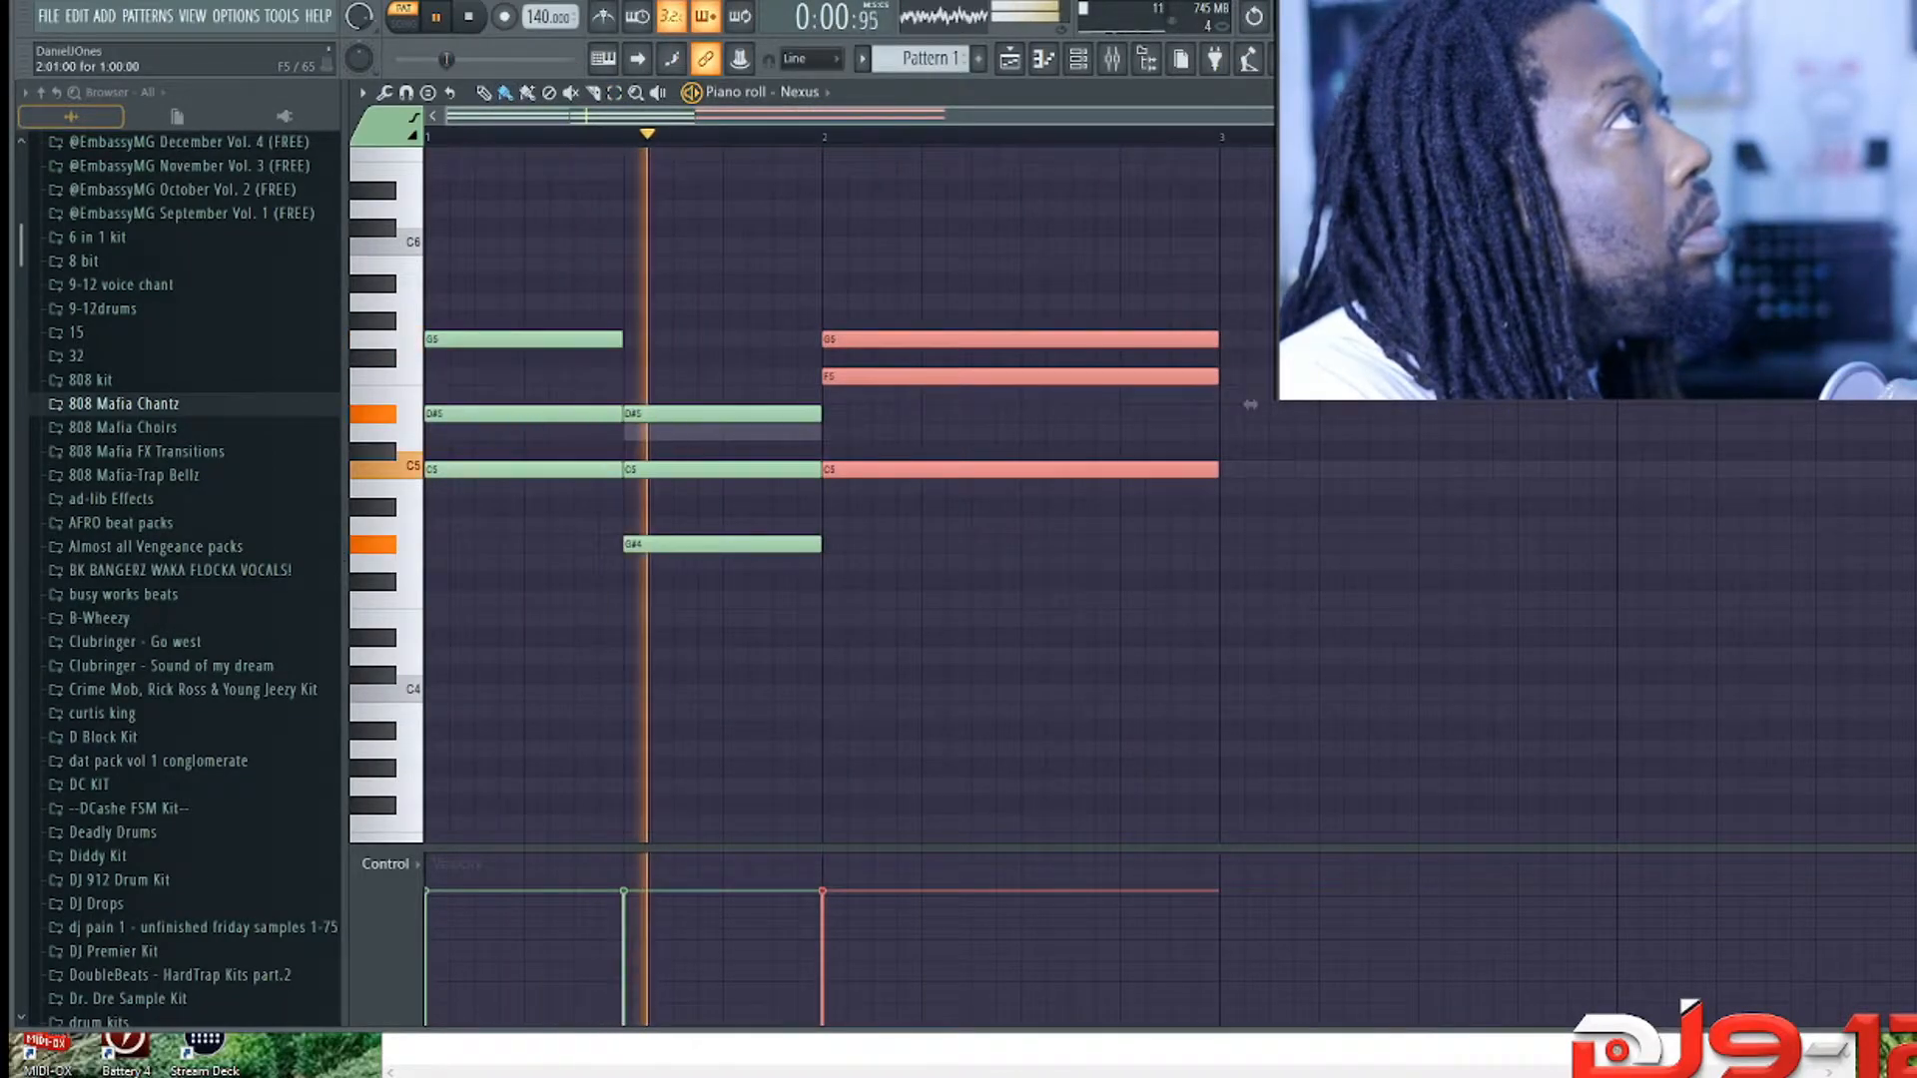
pyautogui.press('space')
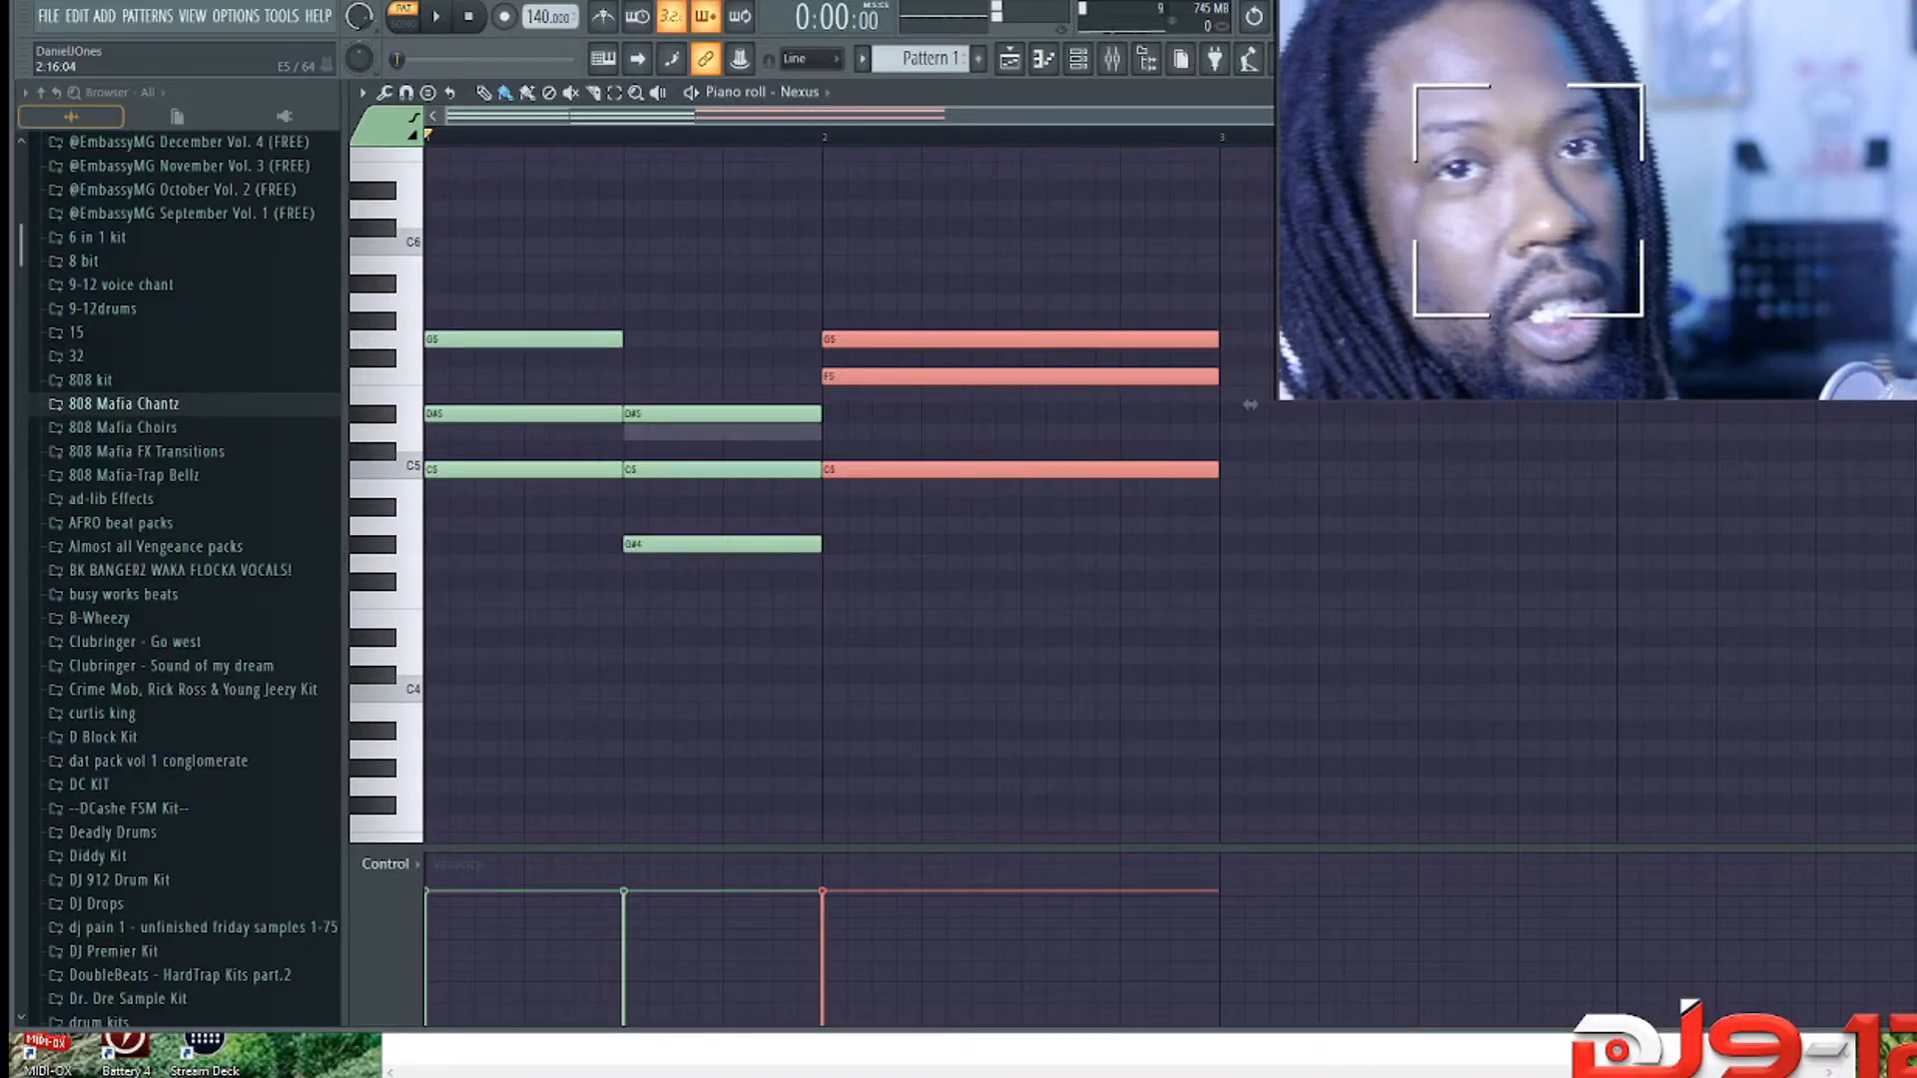
pyautogui.press('space')
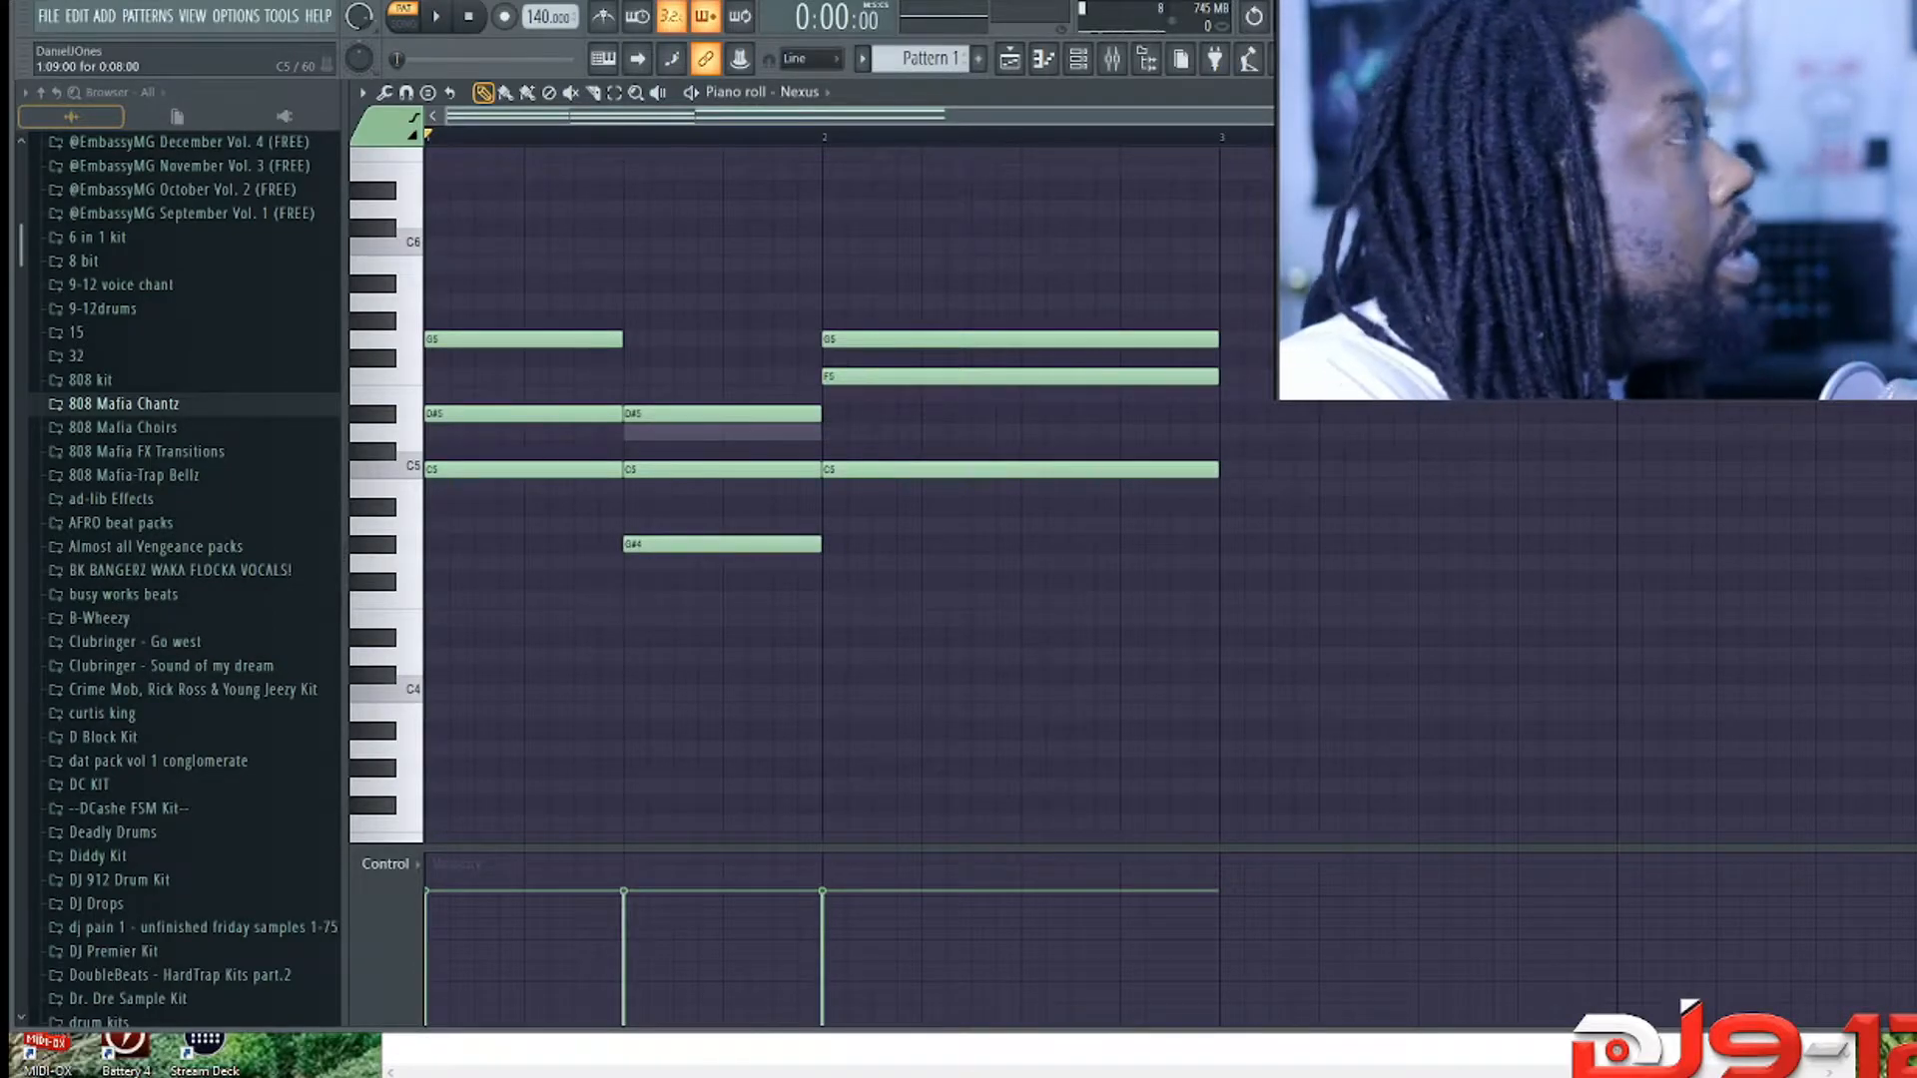
# Step: Try chopping all the Nexus chord notes into short repeated slices, and undo the chop
pyautogui.hotkey('ctrl', 'a')
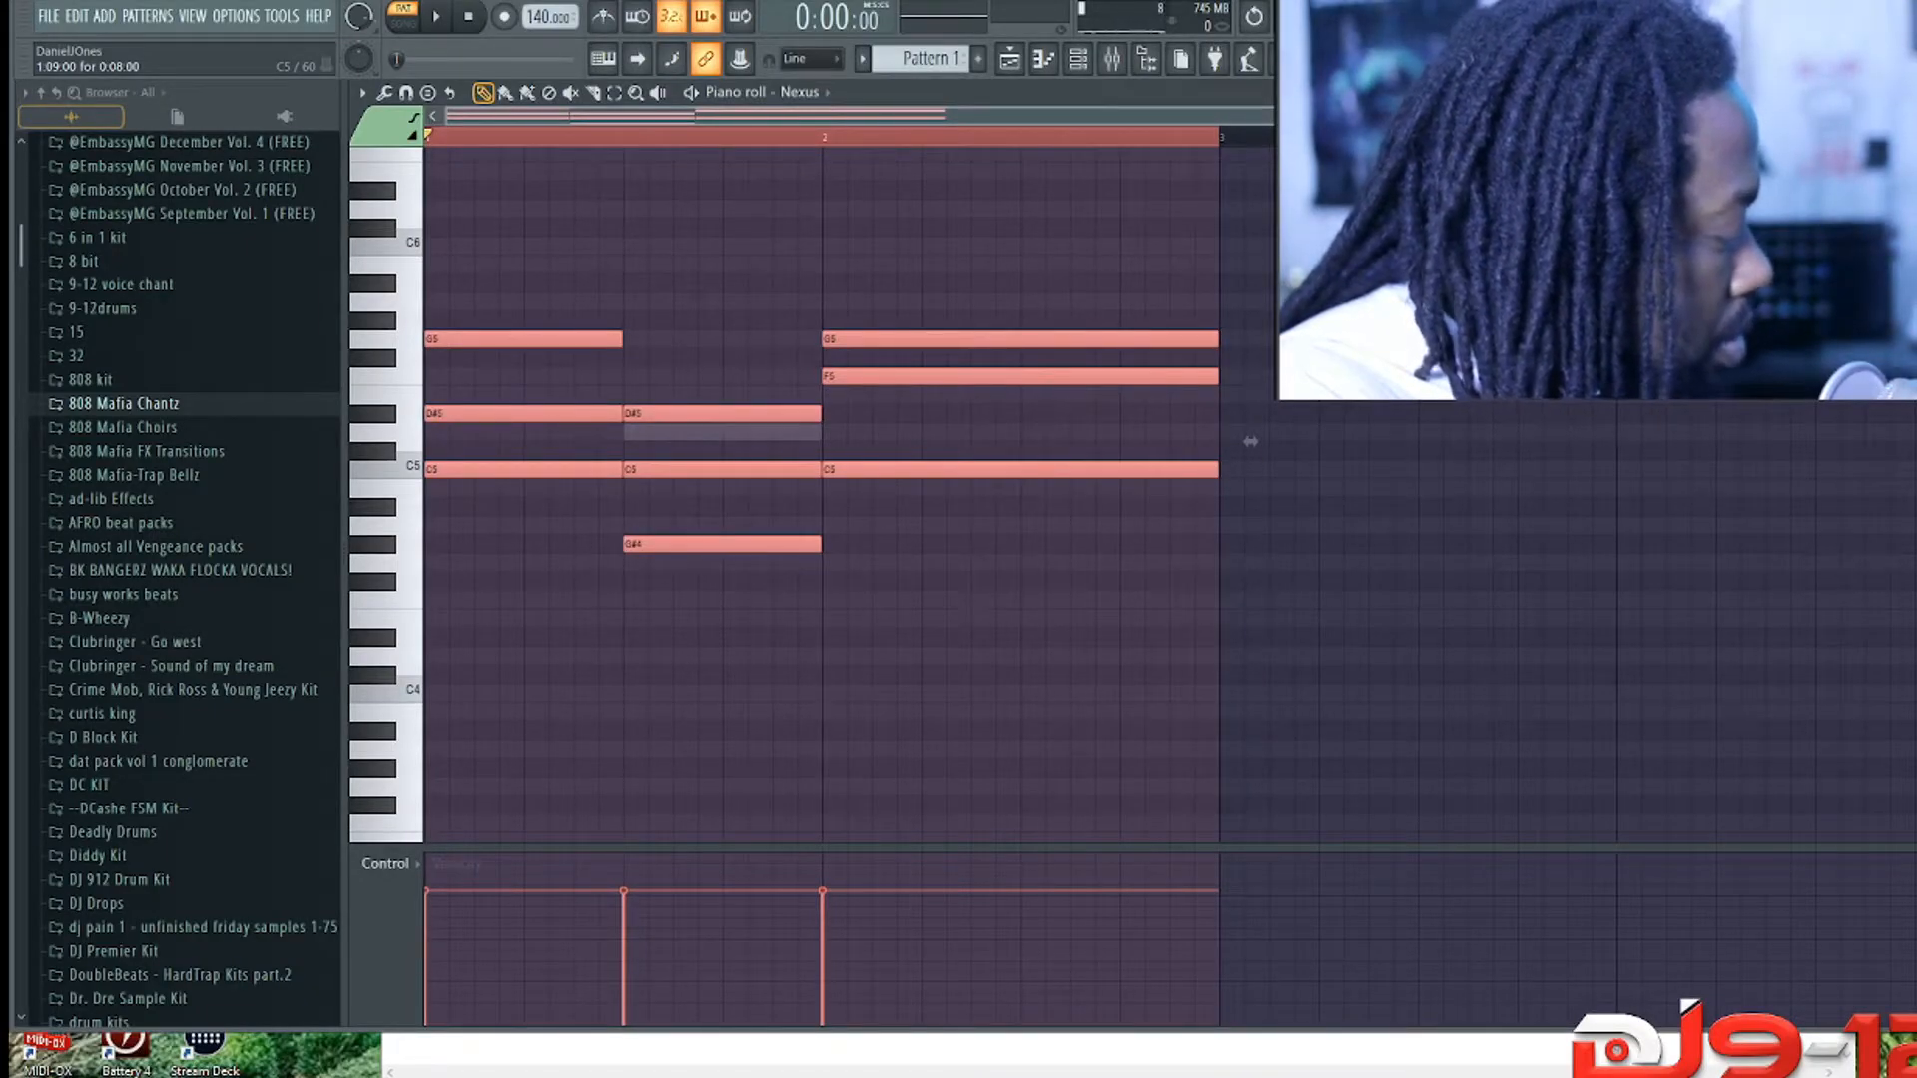
pyautogui.hotkey('ctrl', 'u')
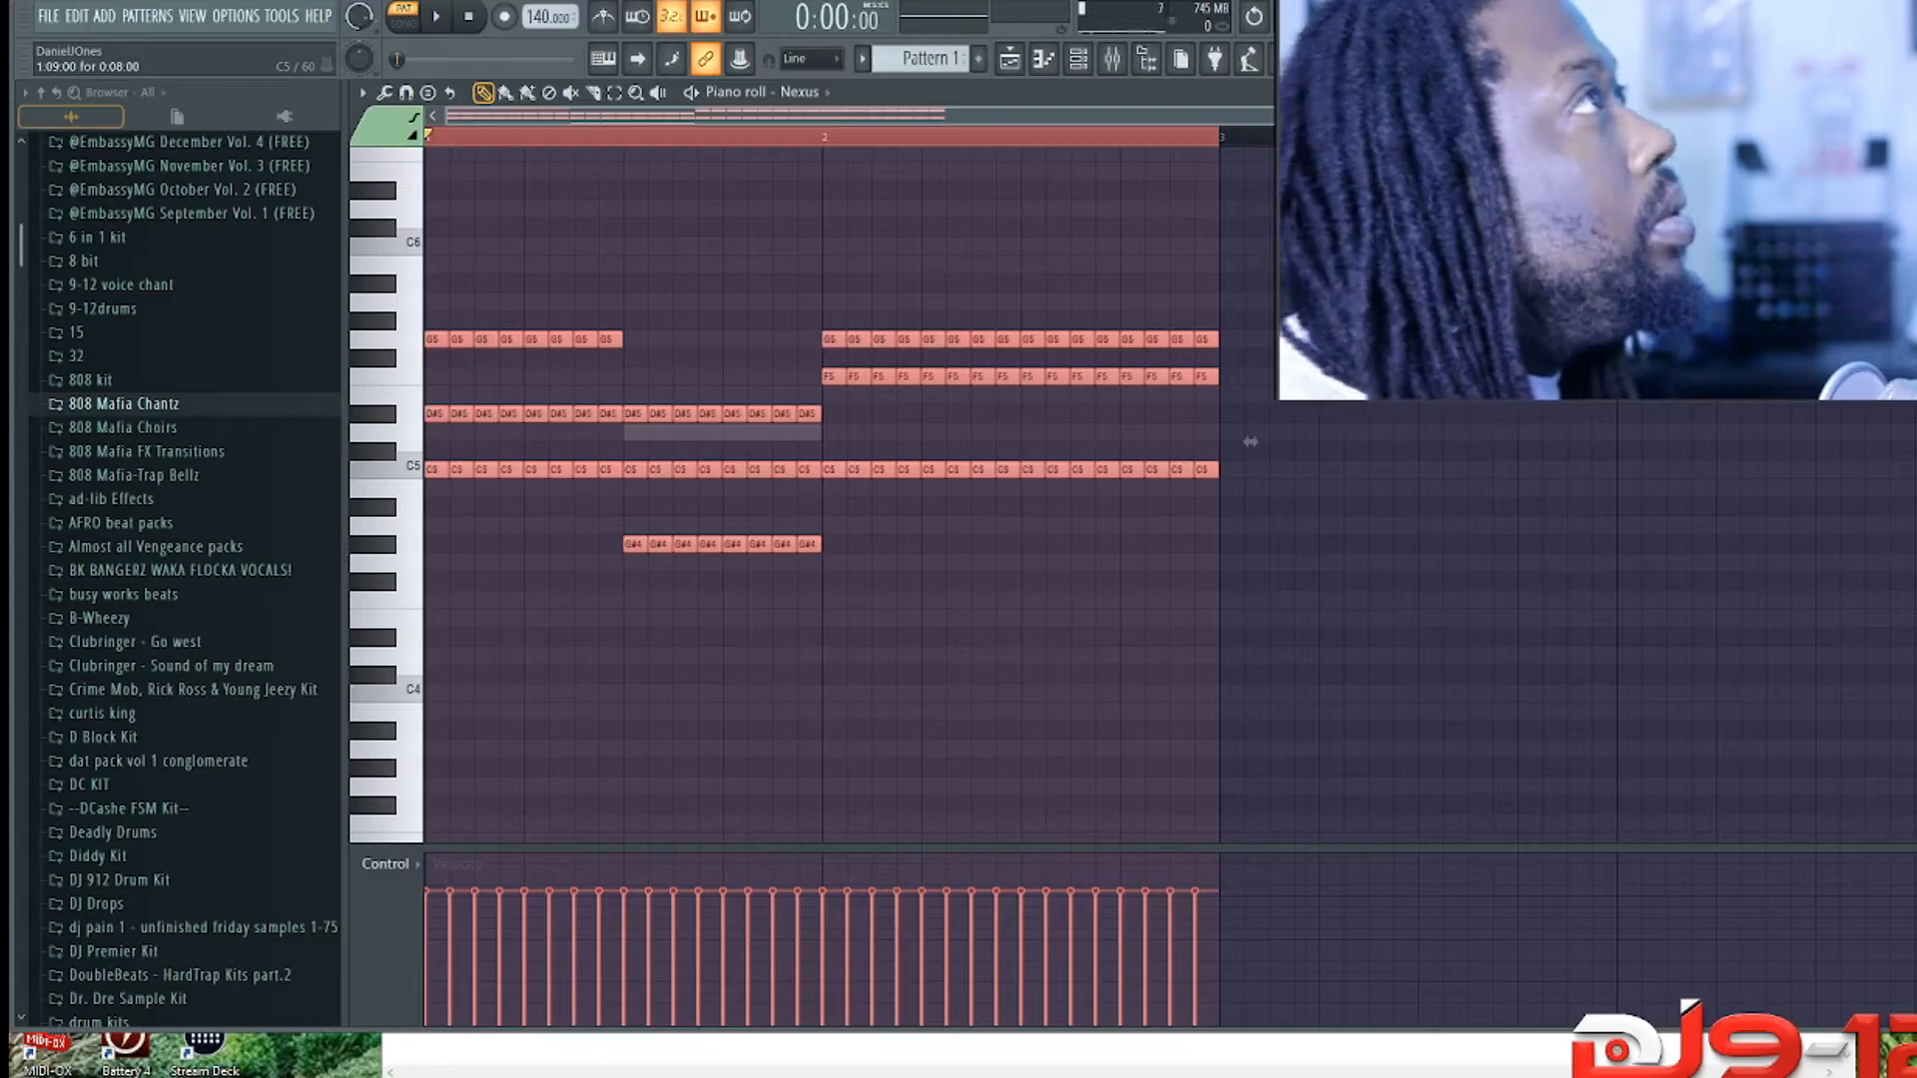
pyautogui.hotkey('ctrl', 'z')
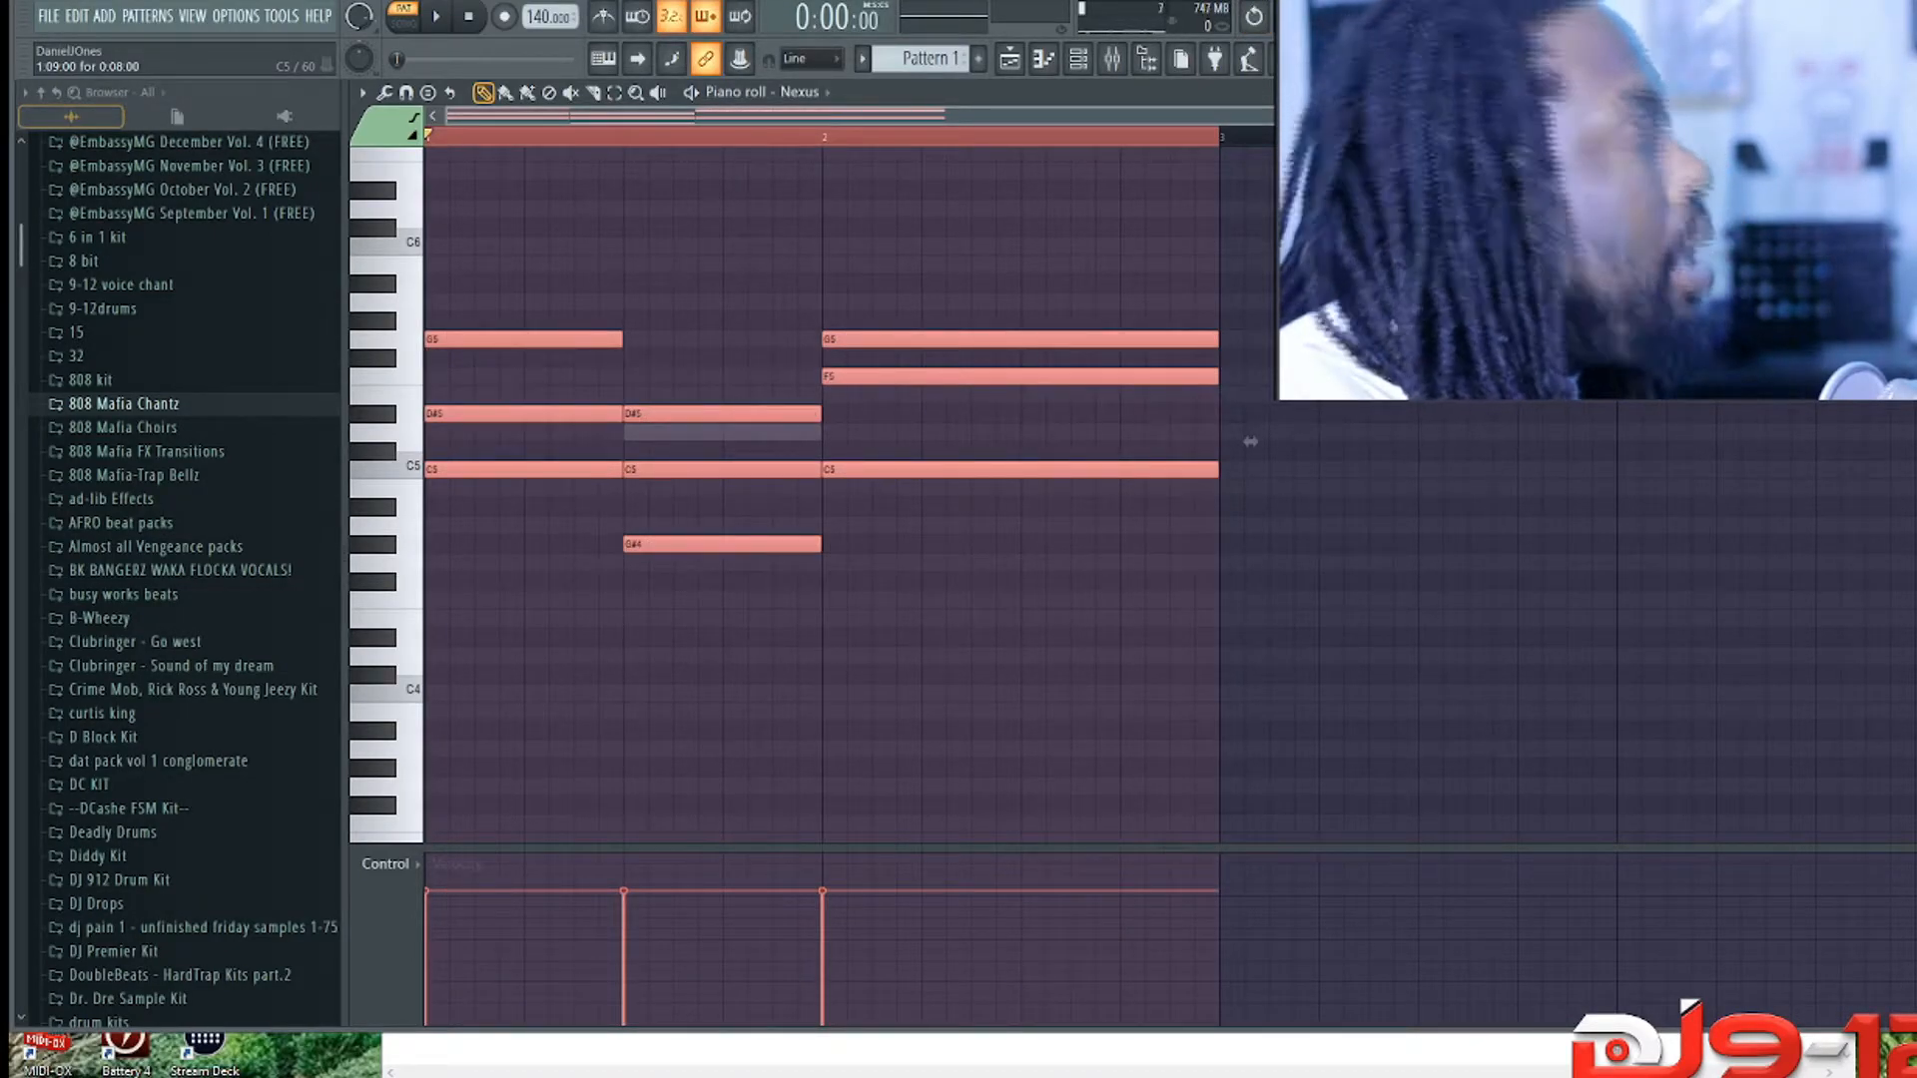
# Step: Apply the piano roll arpeggiator with the Flip pattern to all Nexus chord notes and listen to the result
pyautogui.hotkey('alt', 'a')
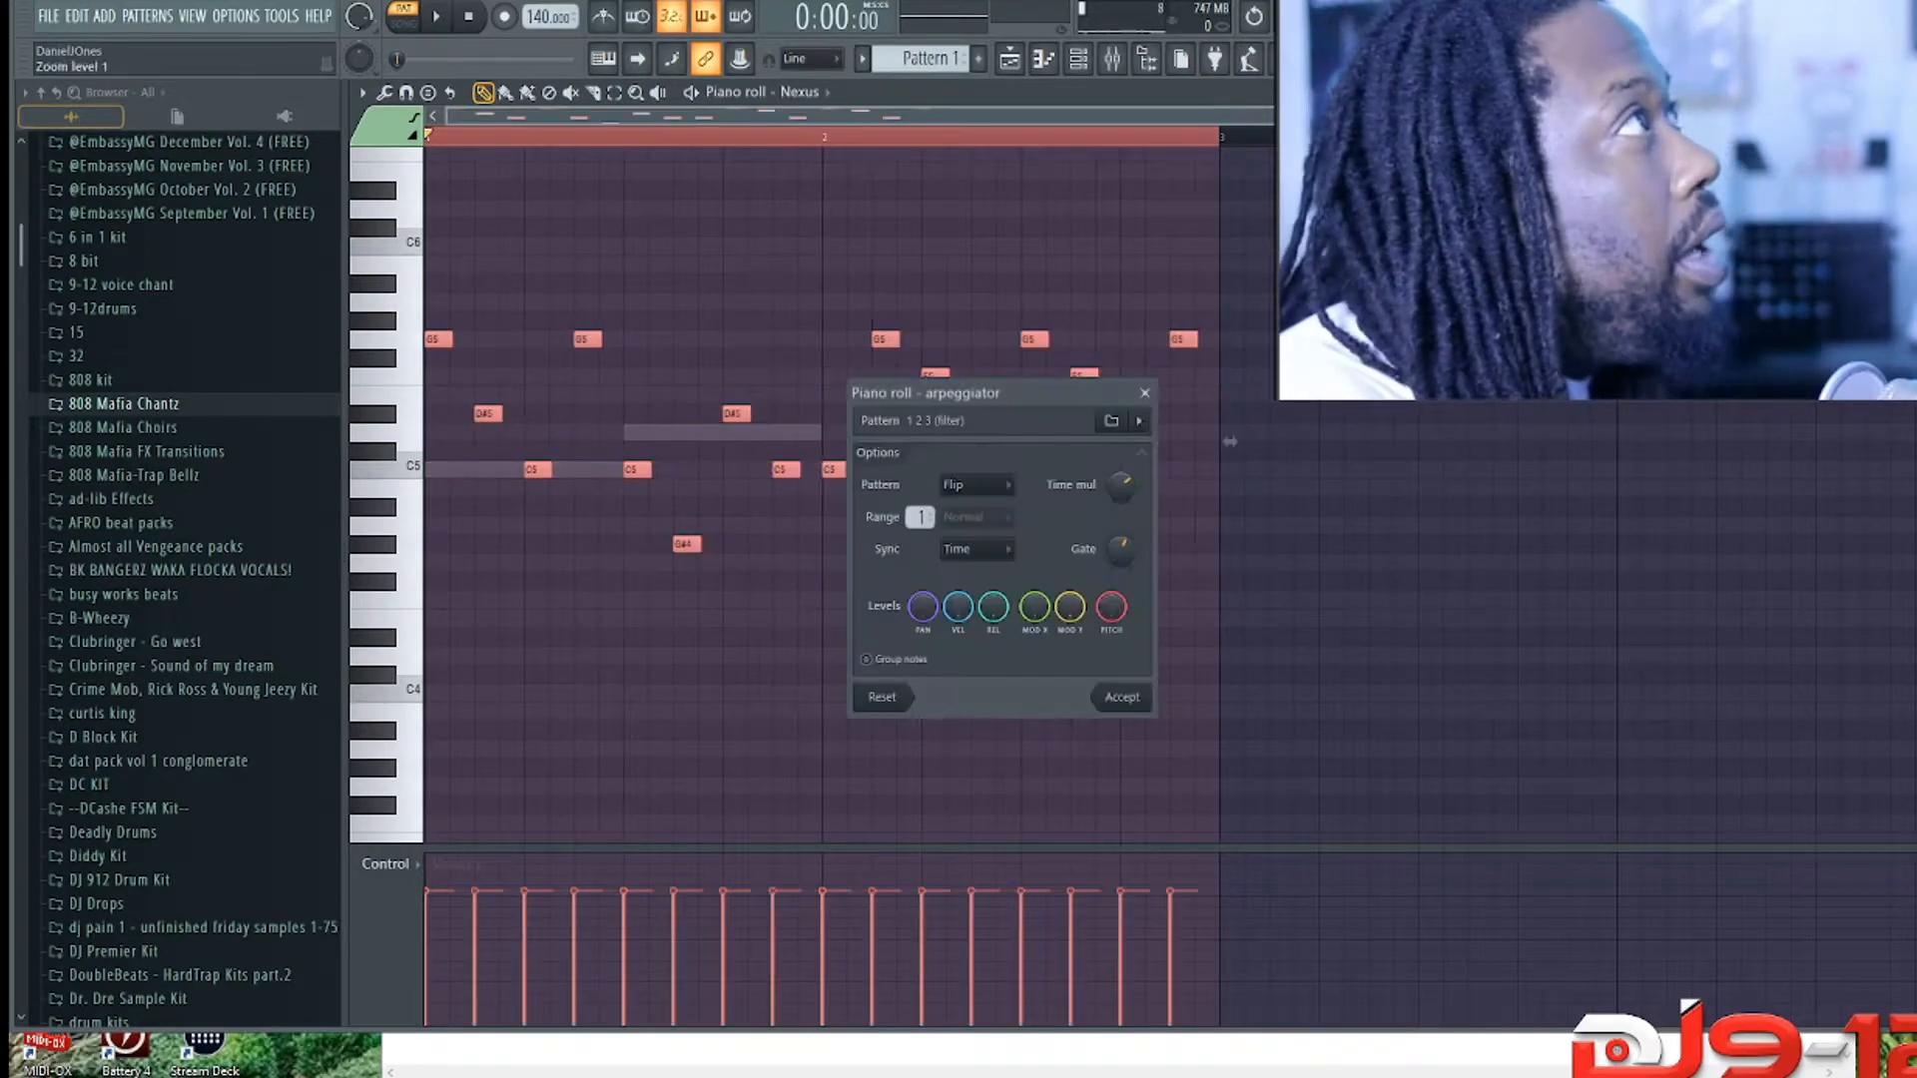
pyautogui.moveTo(1028, 394); pyautogui.dragTo(1057, 485)
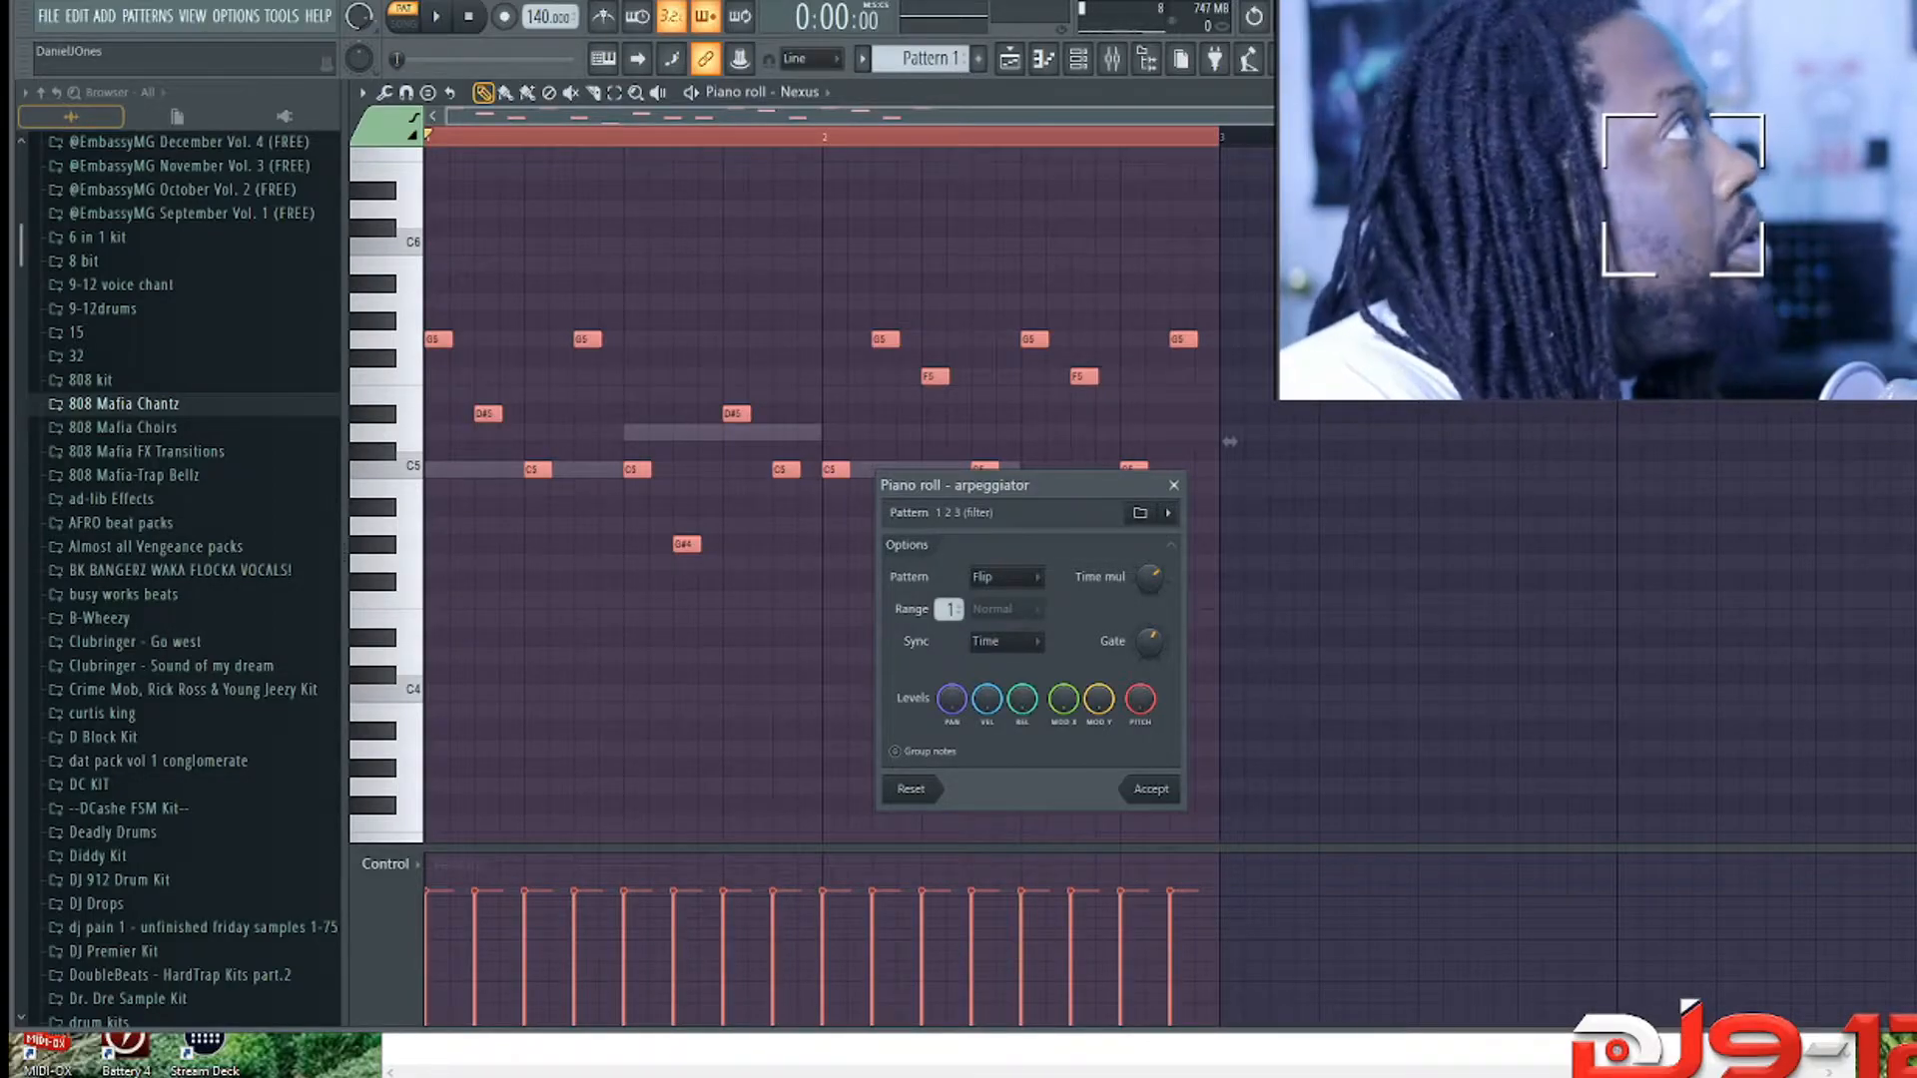
pyautogui.press('space')
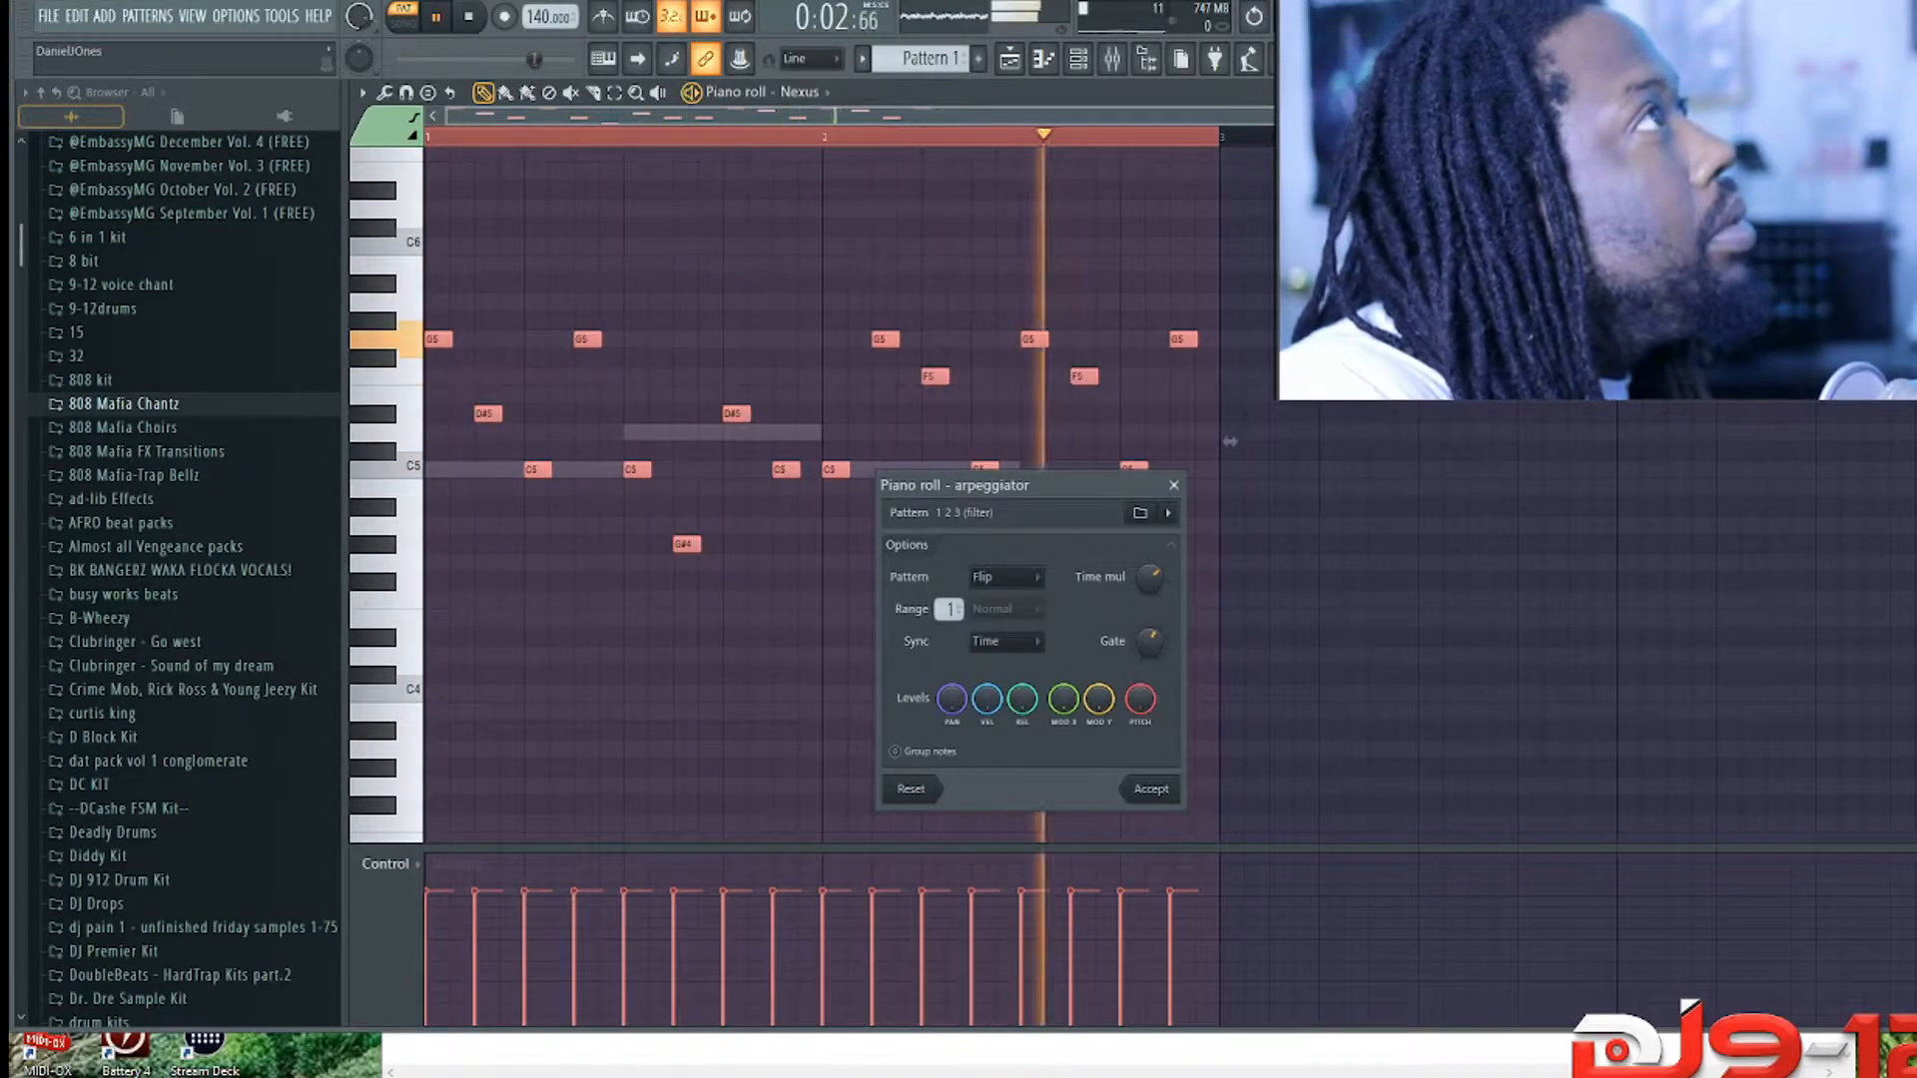
pyautogui.press('space')
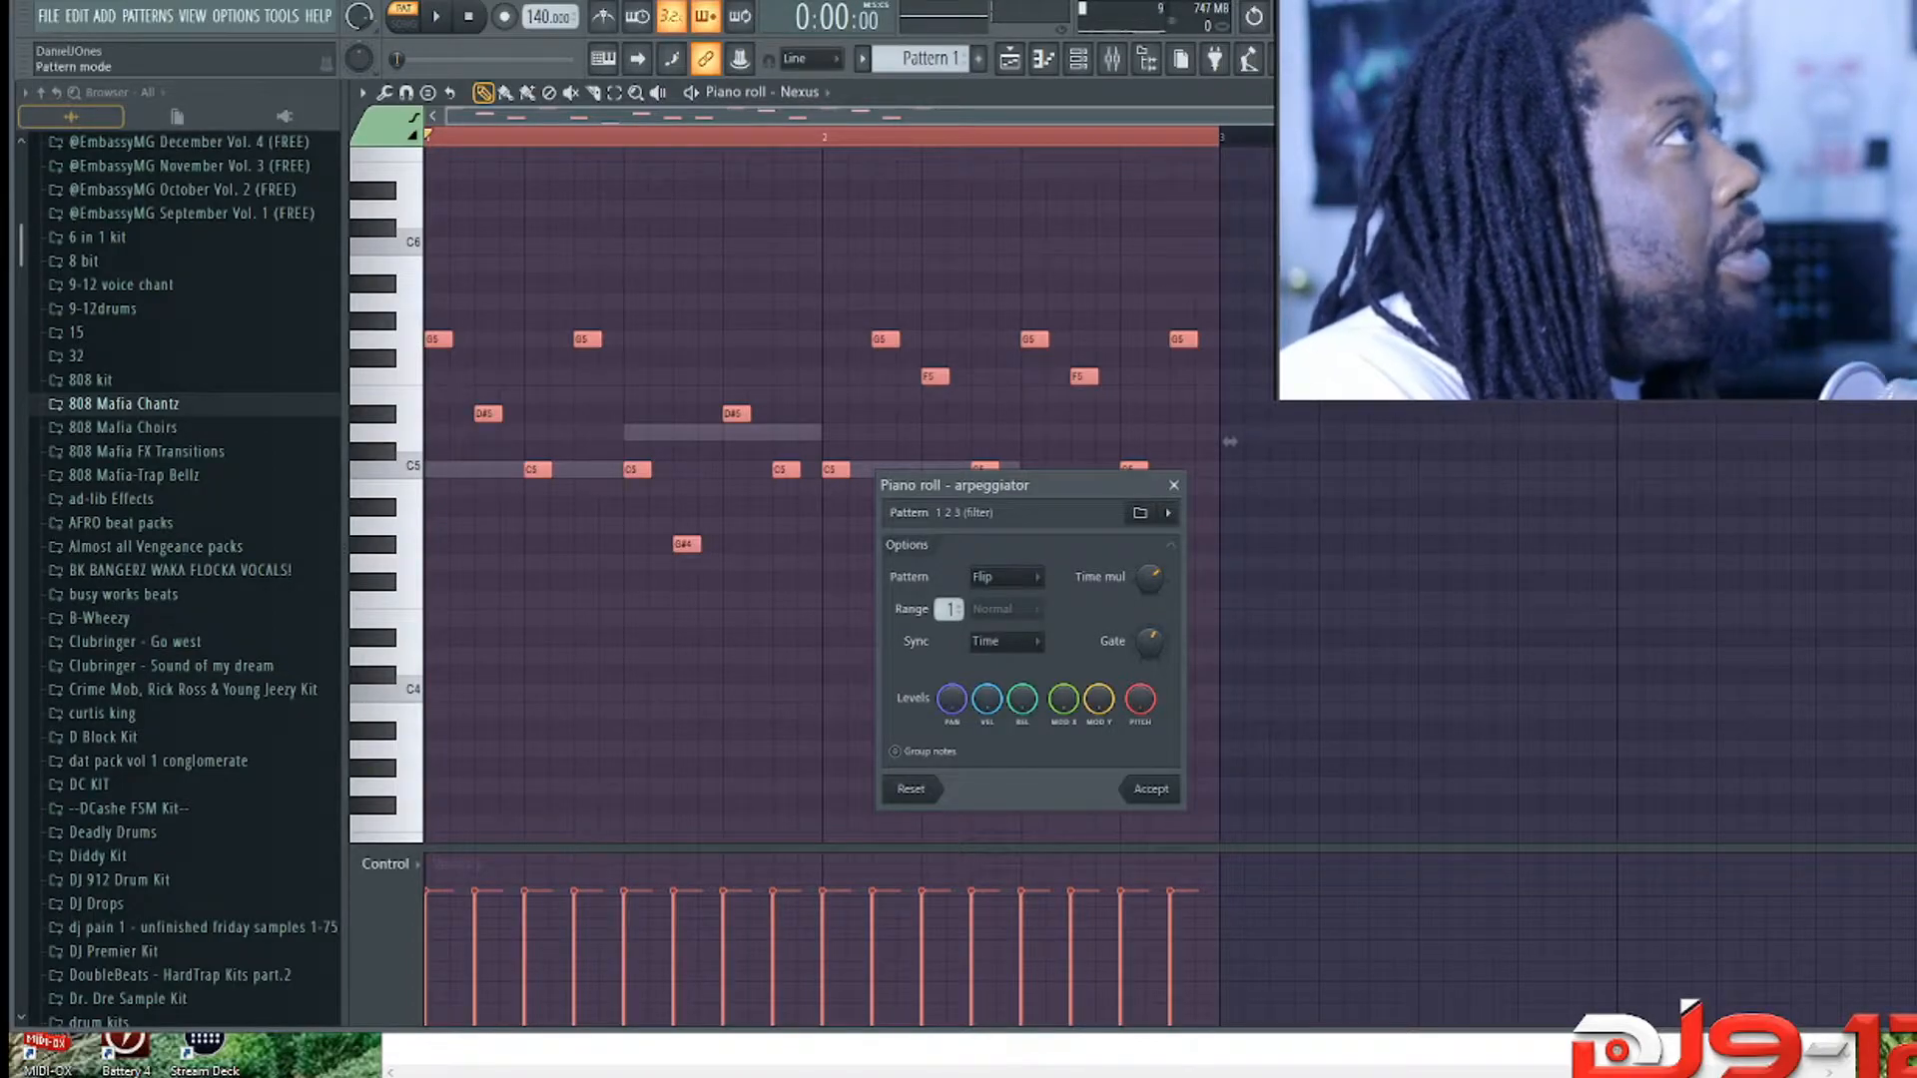
# Step: Switch the arpeggiator pattern to Alternate and audition the melody
pyautogui.click(1005, 577)
pyautogui.click(996, 639)
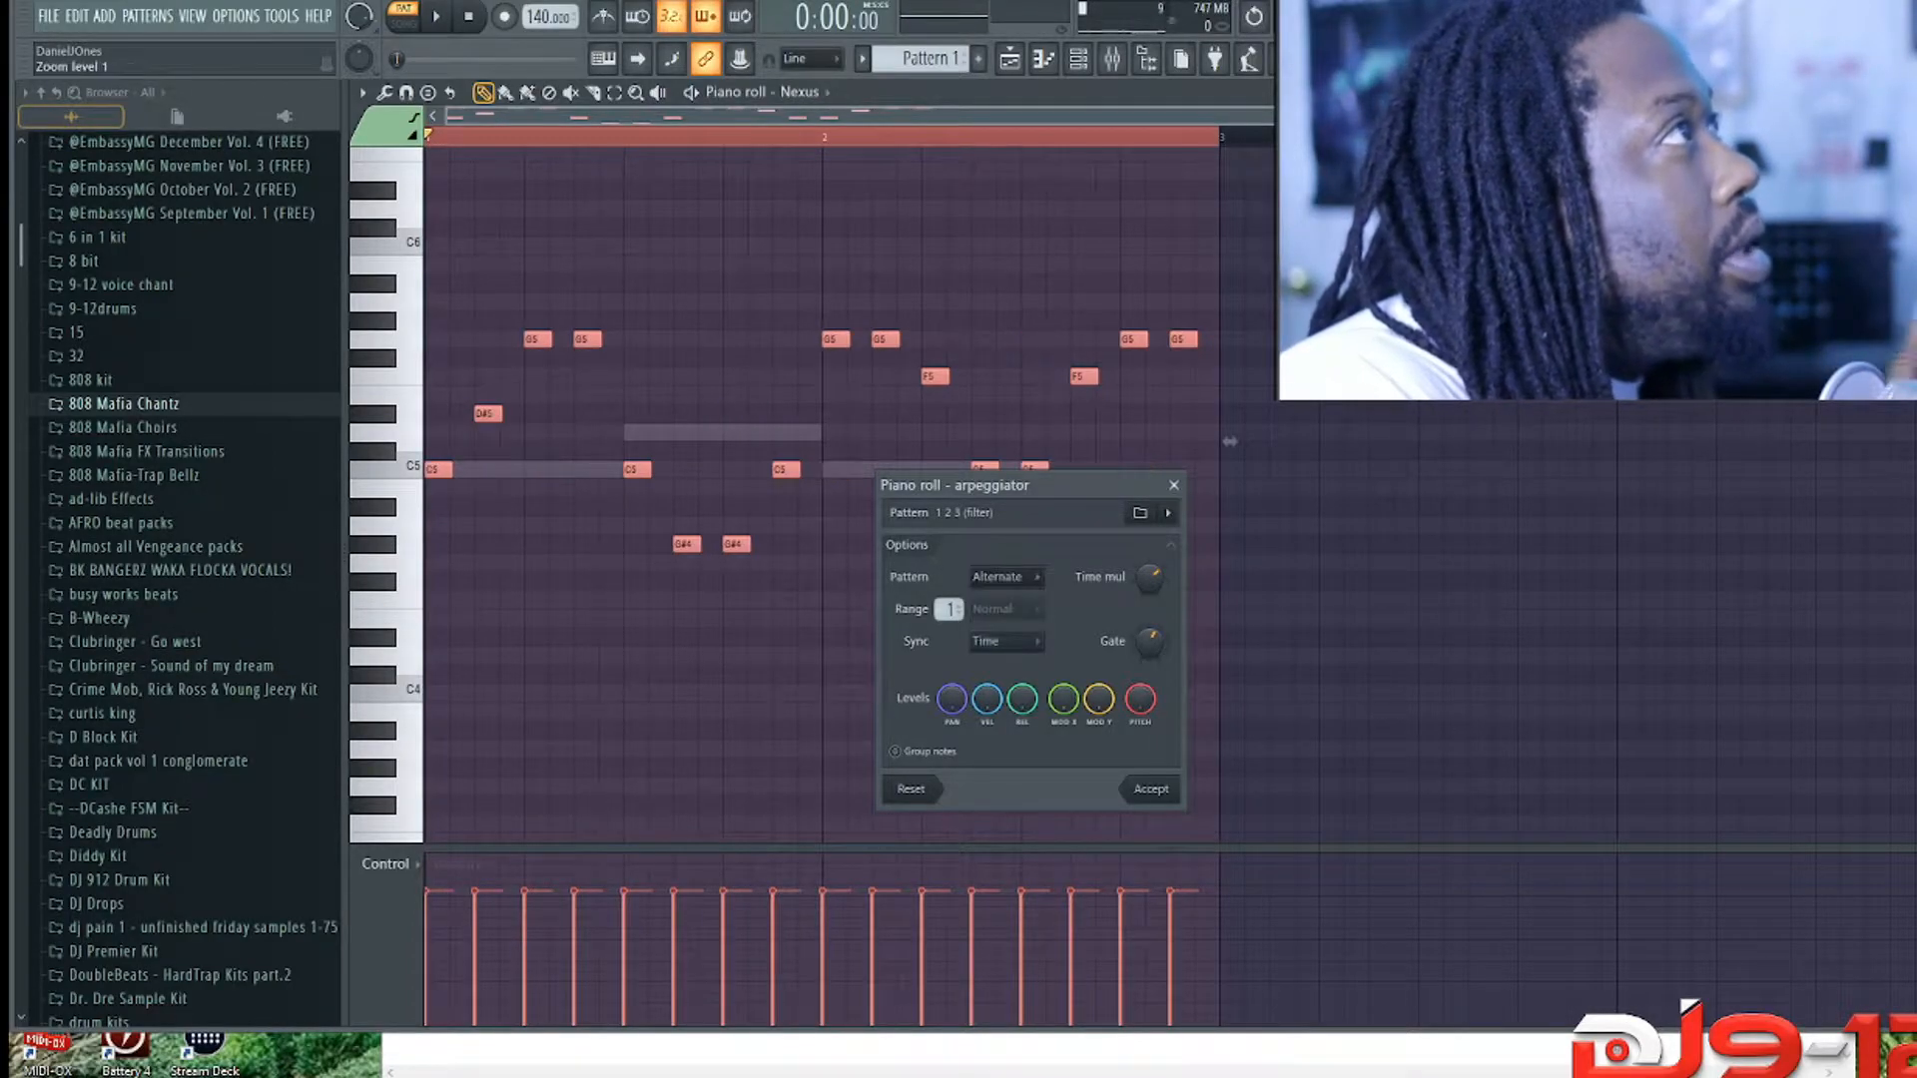
pyautogui.press('space')
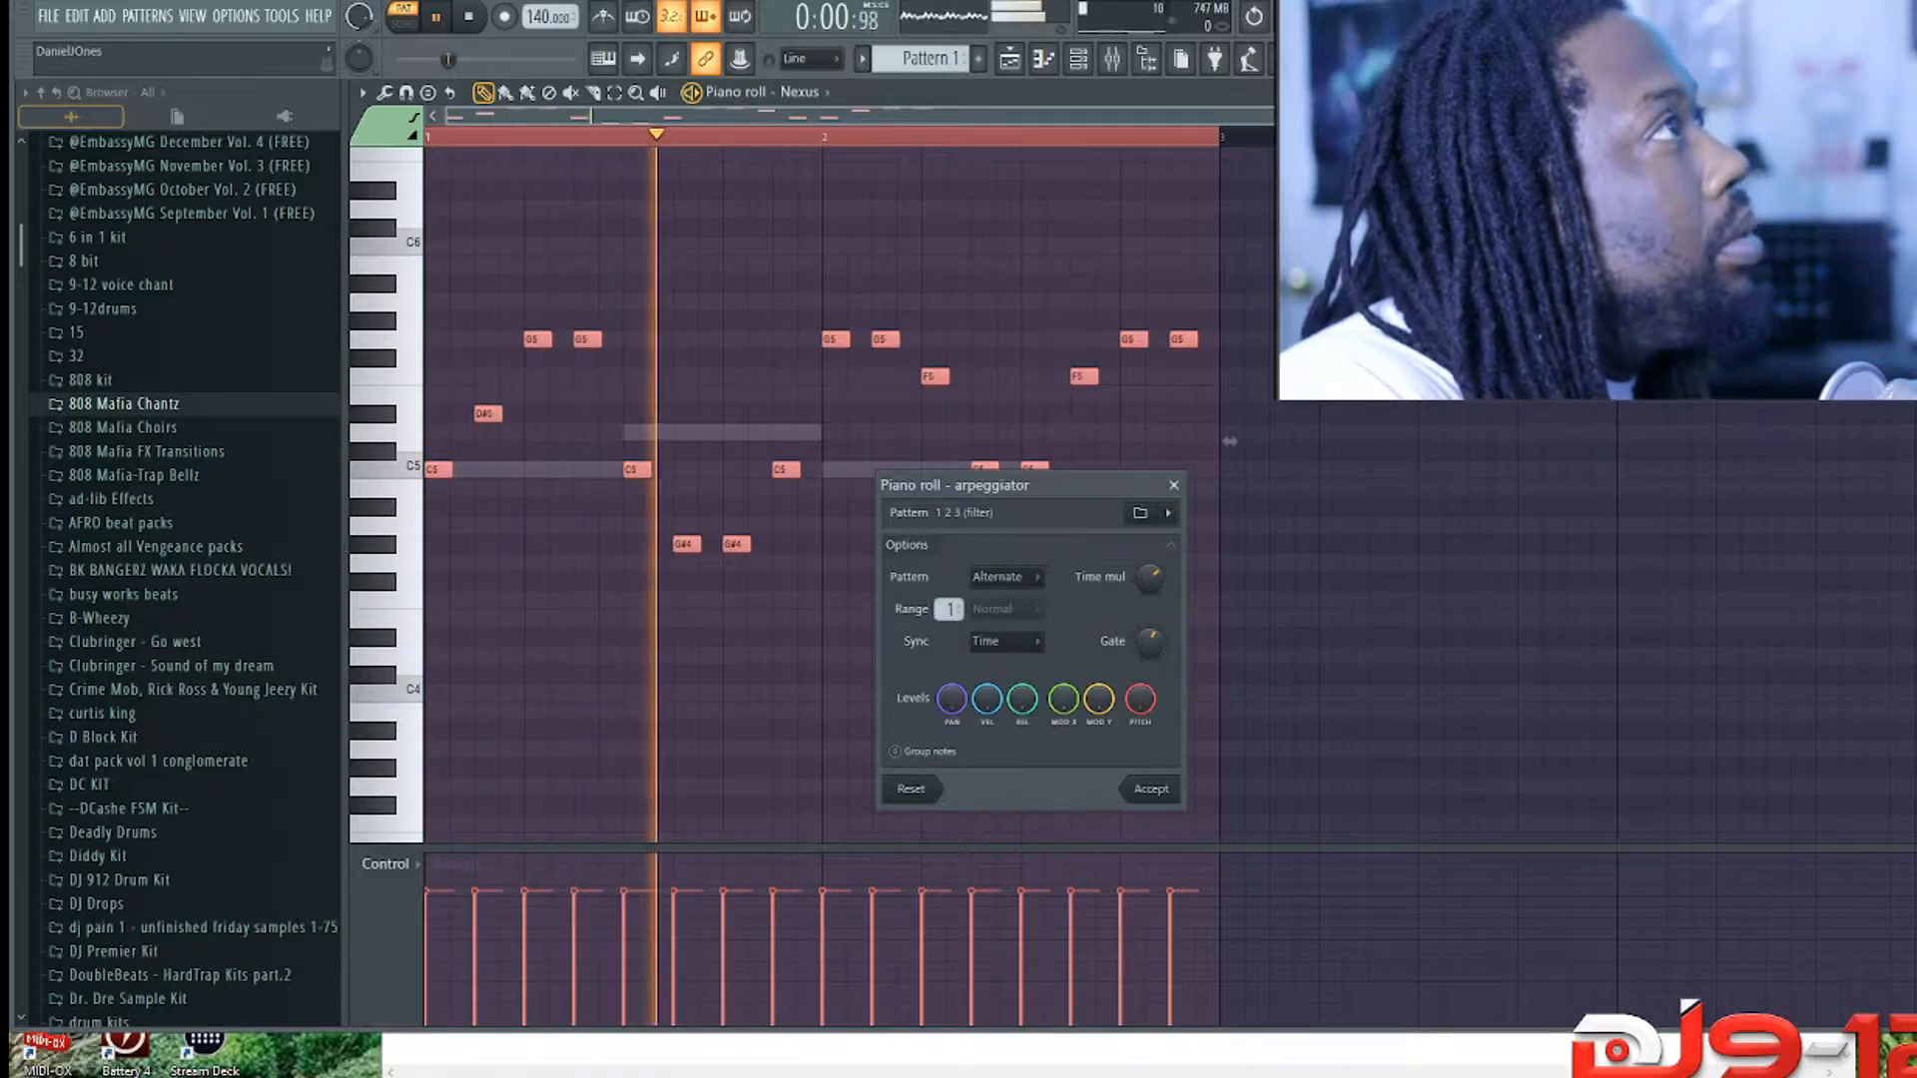
pyautogui.press('space')
# Step: Raise the arpeggiator range to 2 and play back the wider melody
pyautogui.moveTo(948, 609); pyautogui.dragTo(949, 498)
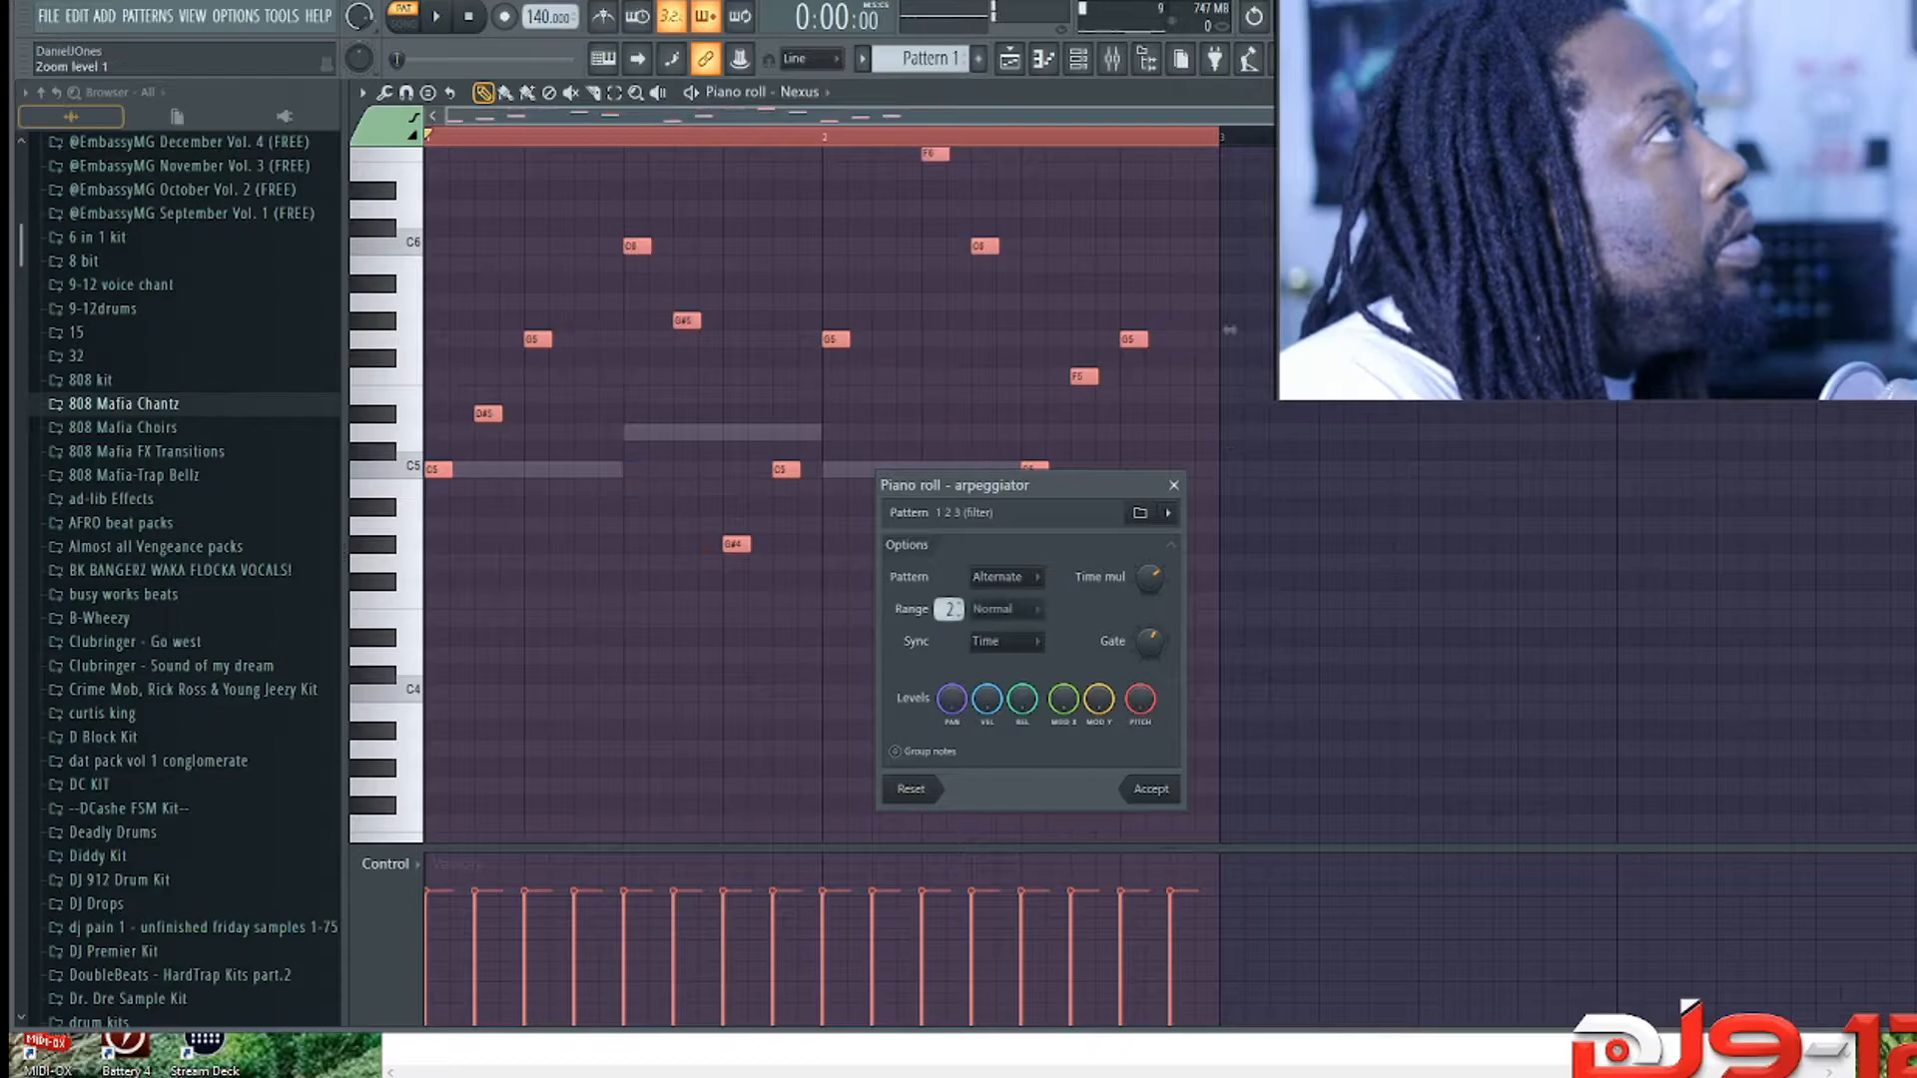
pyautogui.press('space')
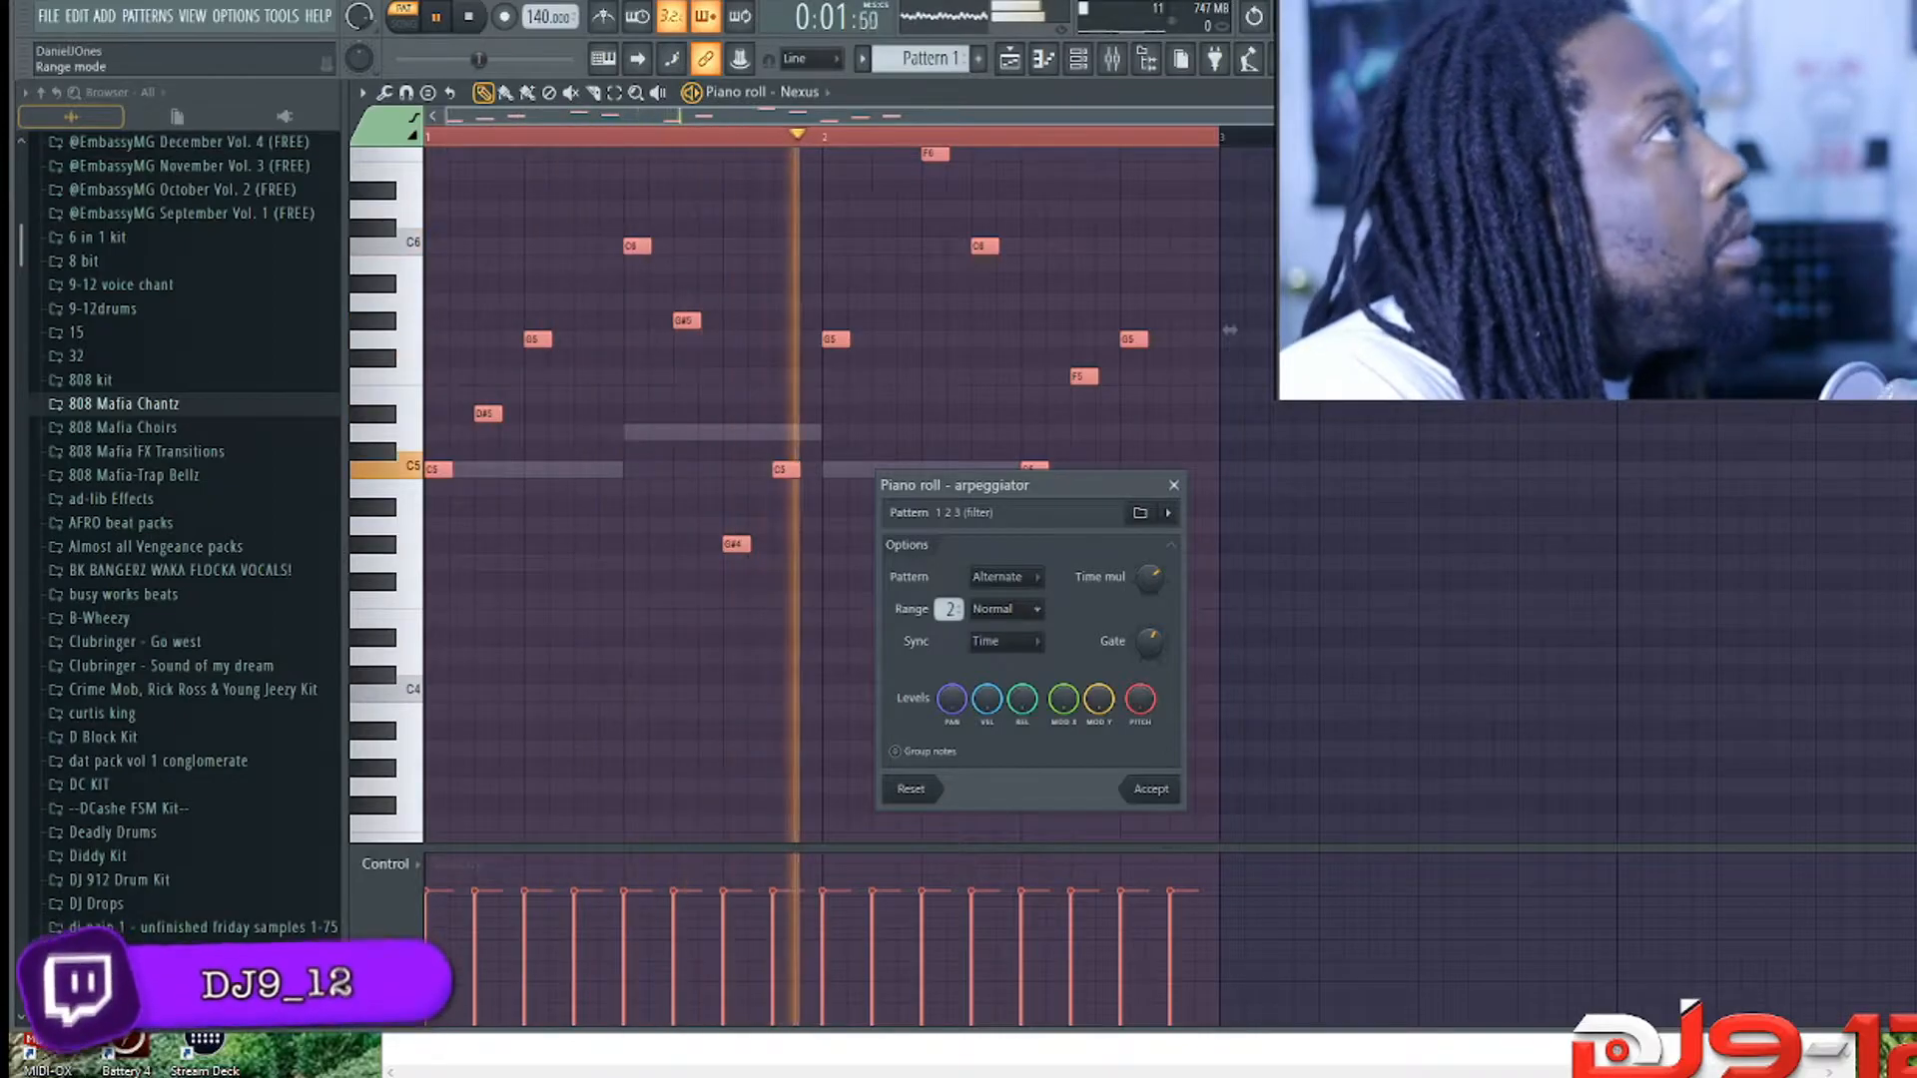
pyautogui.press('space')
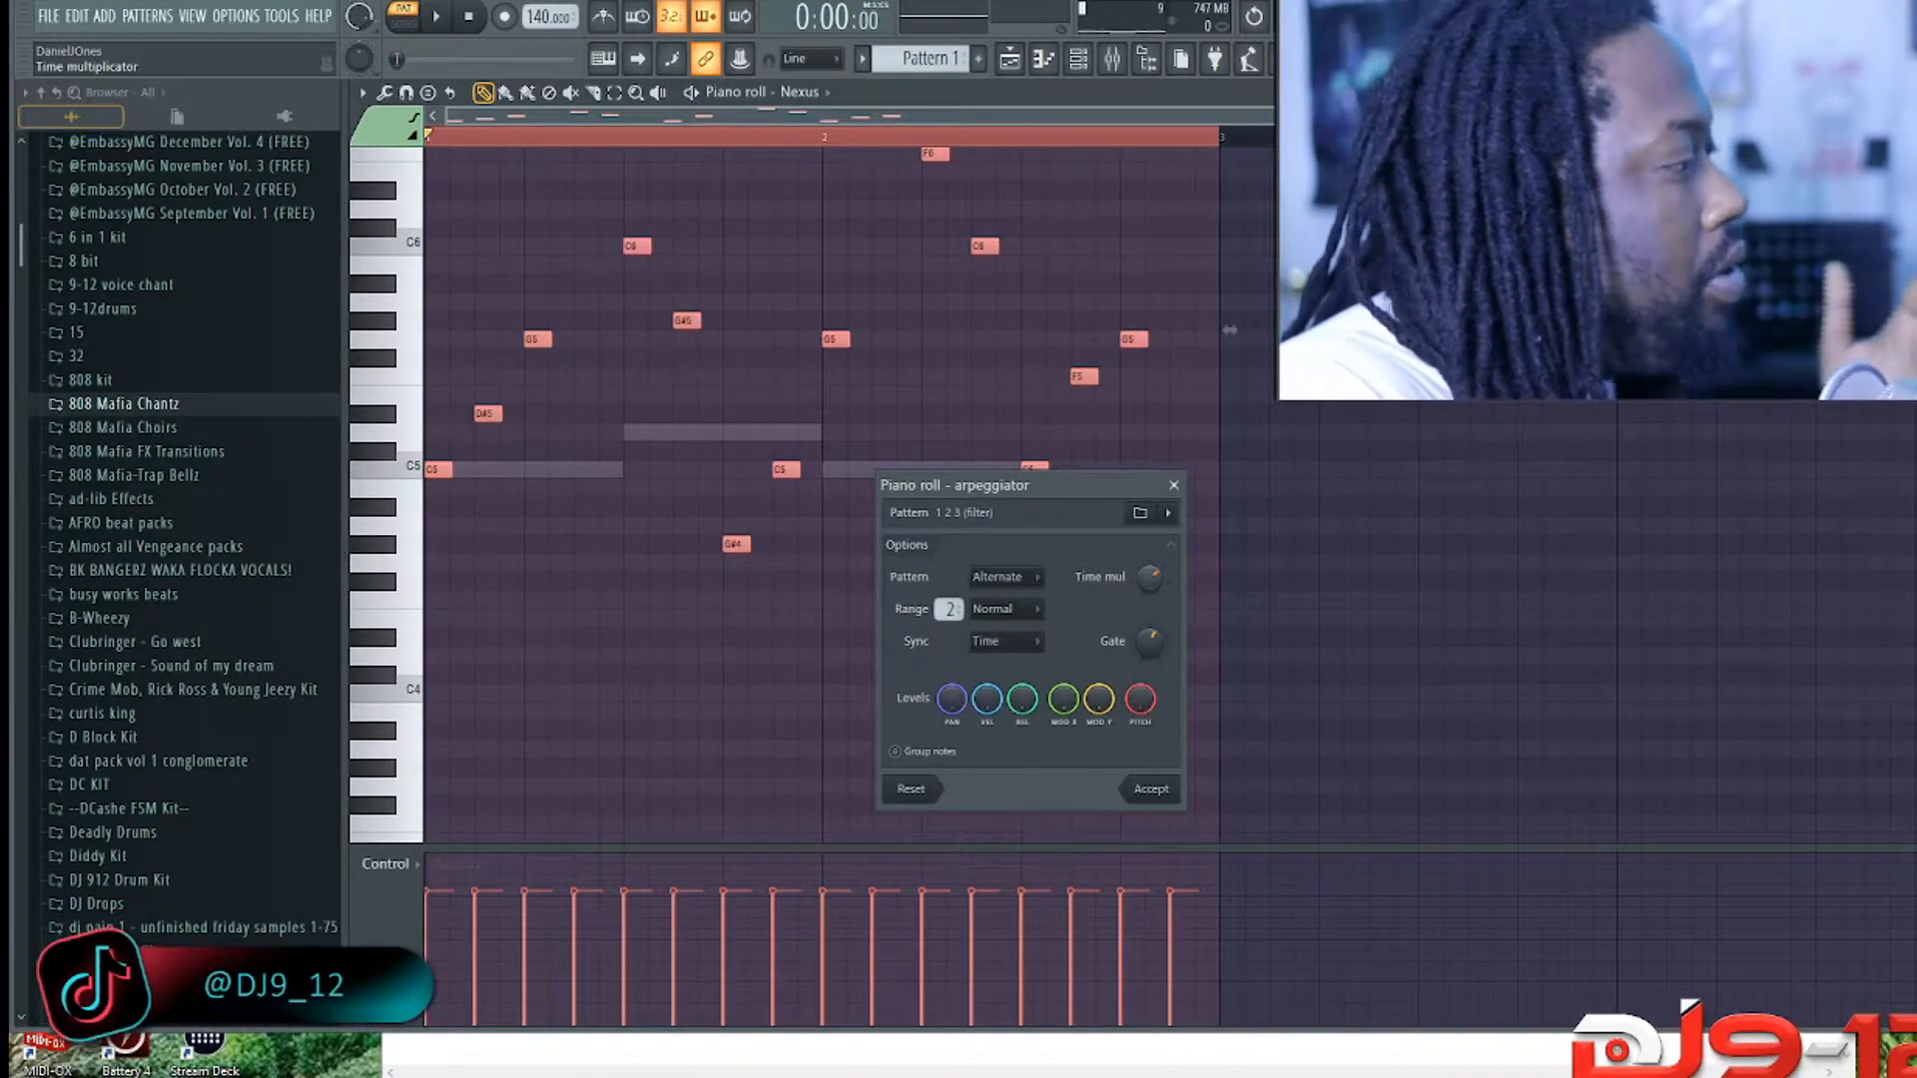
# Step: Try faster and slower arpeggiator time multipliers on the Nexus melody, audition them, and return to the original note spacing
pyautogui.moveTo(1230, 330); pyautogui.dragTo(1240, 329)
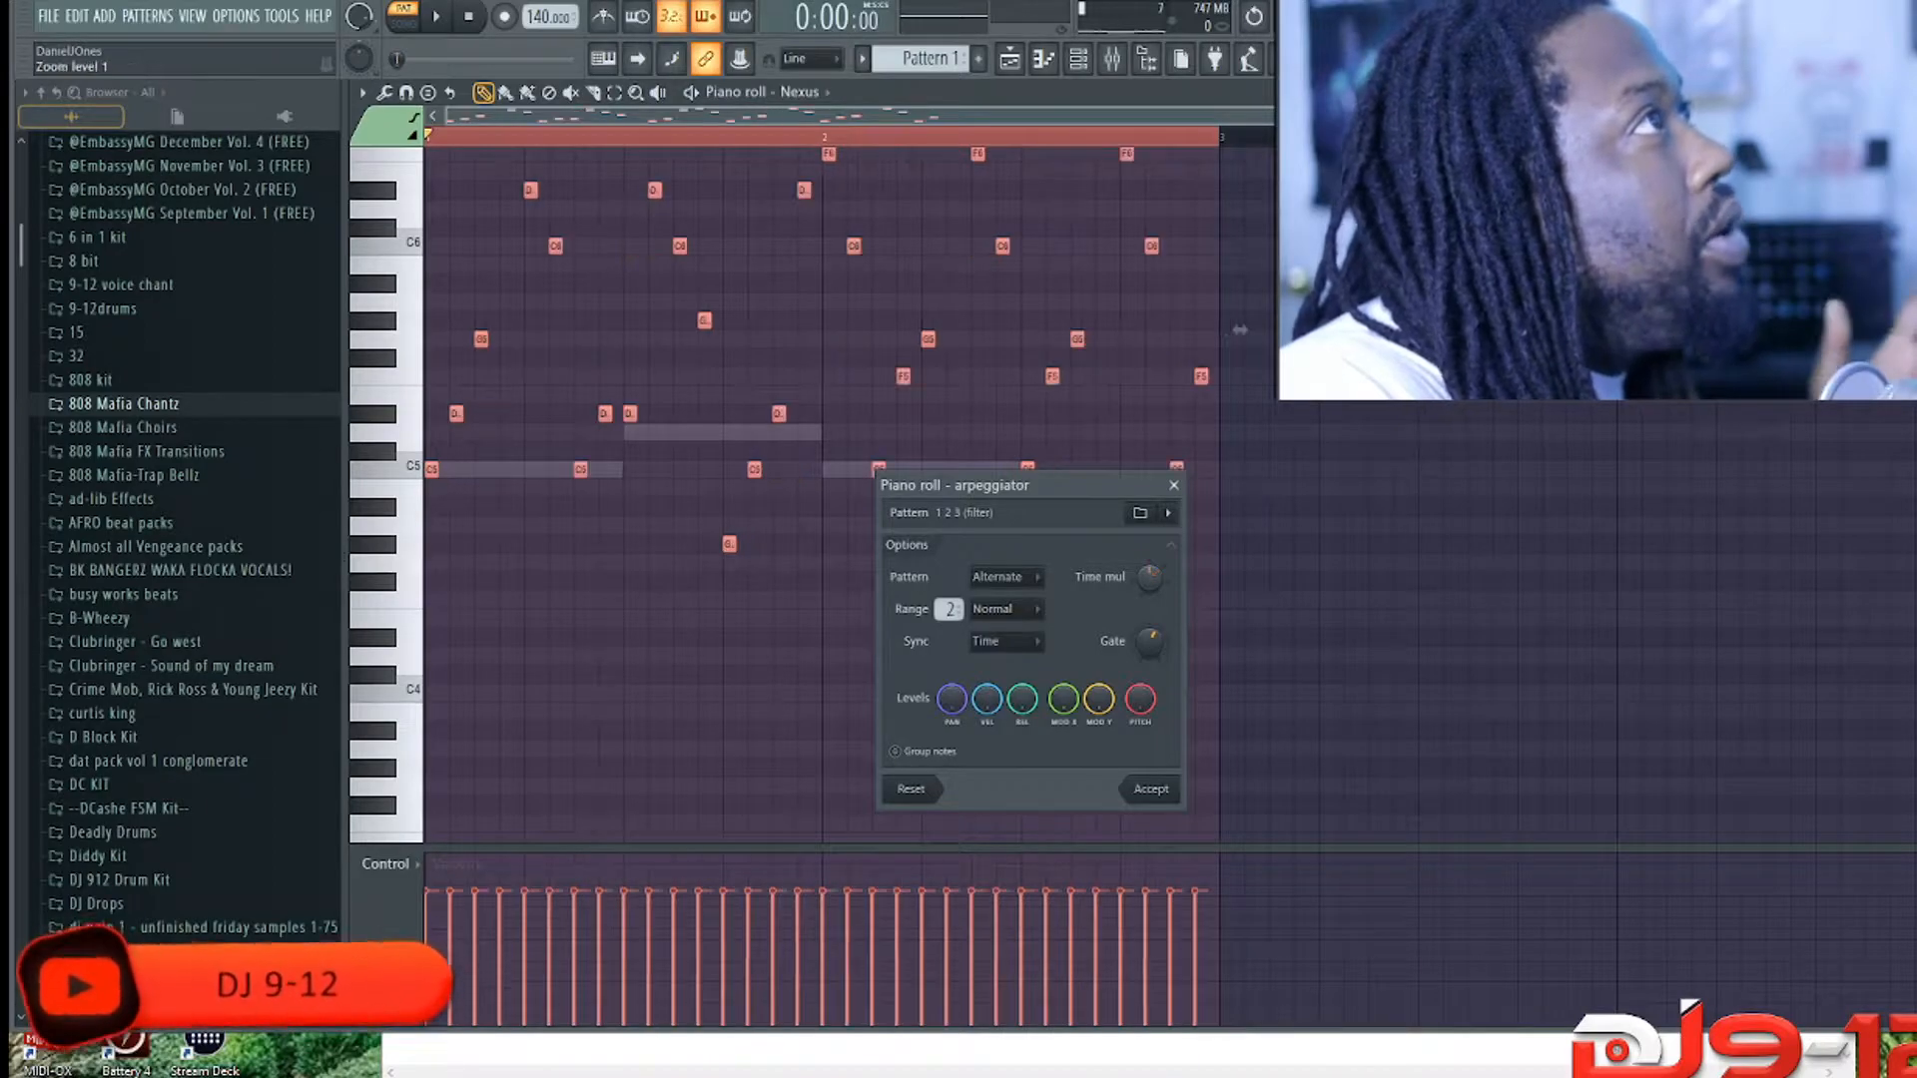
pyautogui.press('space')
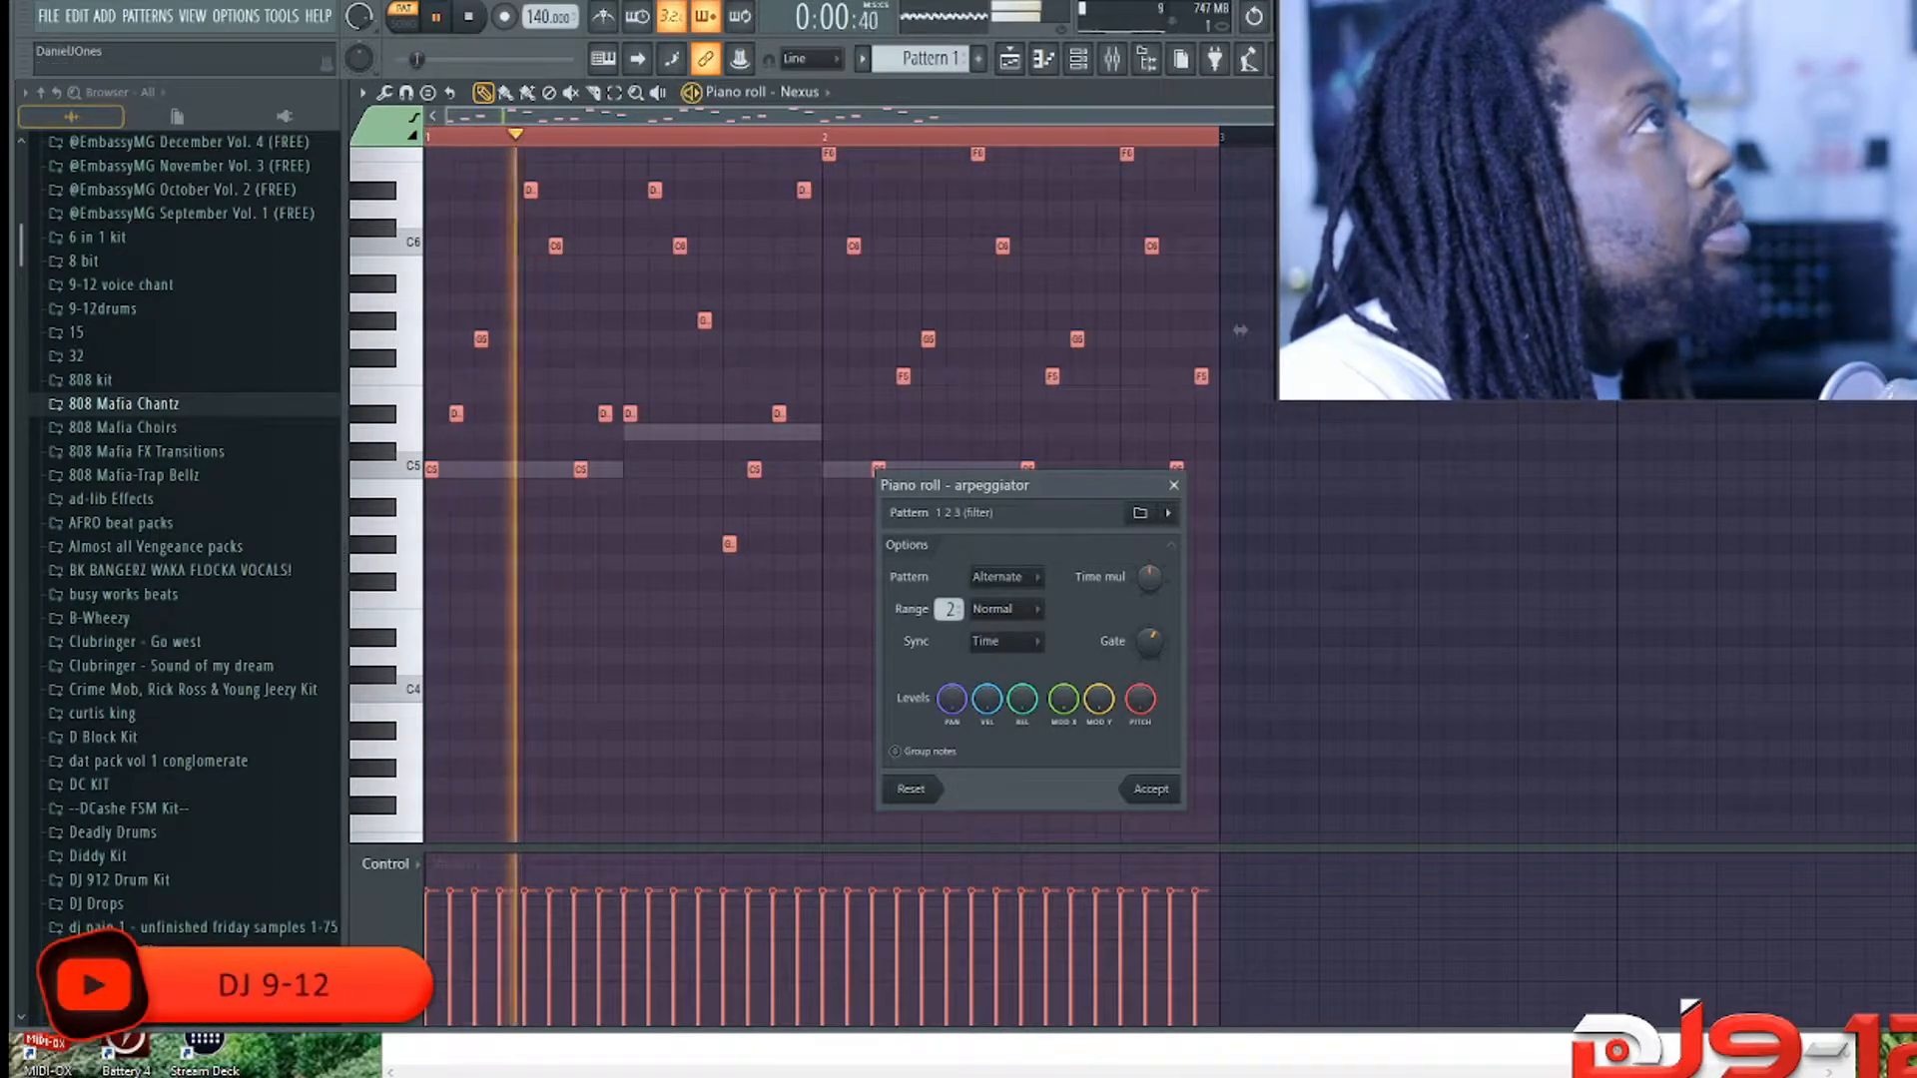
pyautogui.press('space')
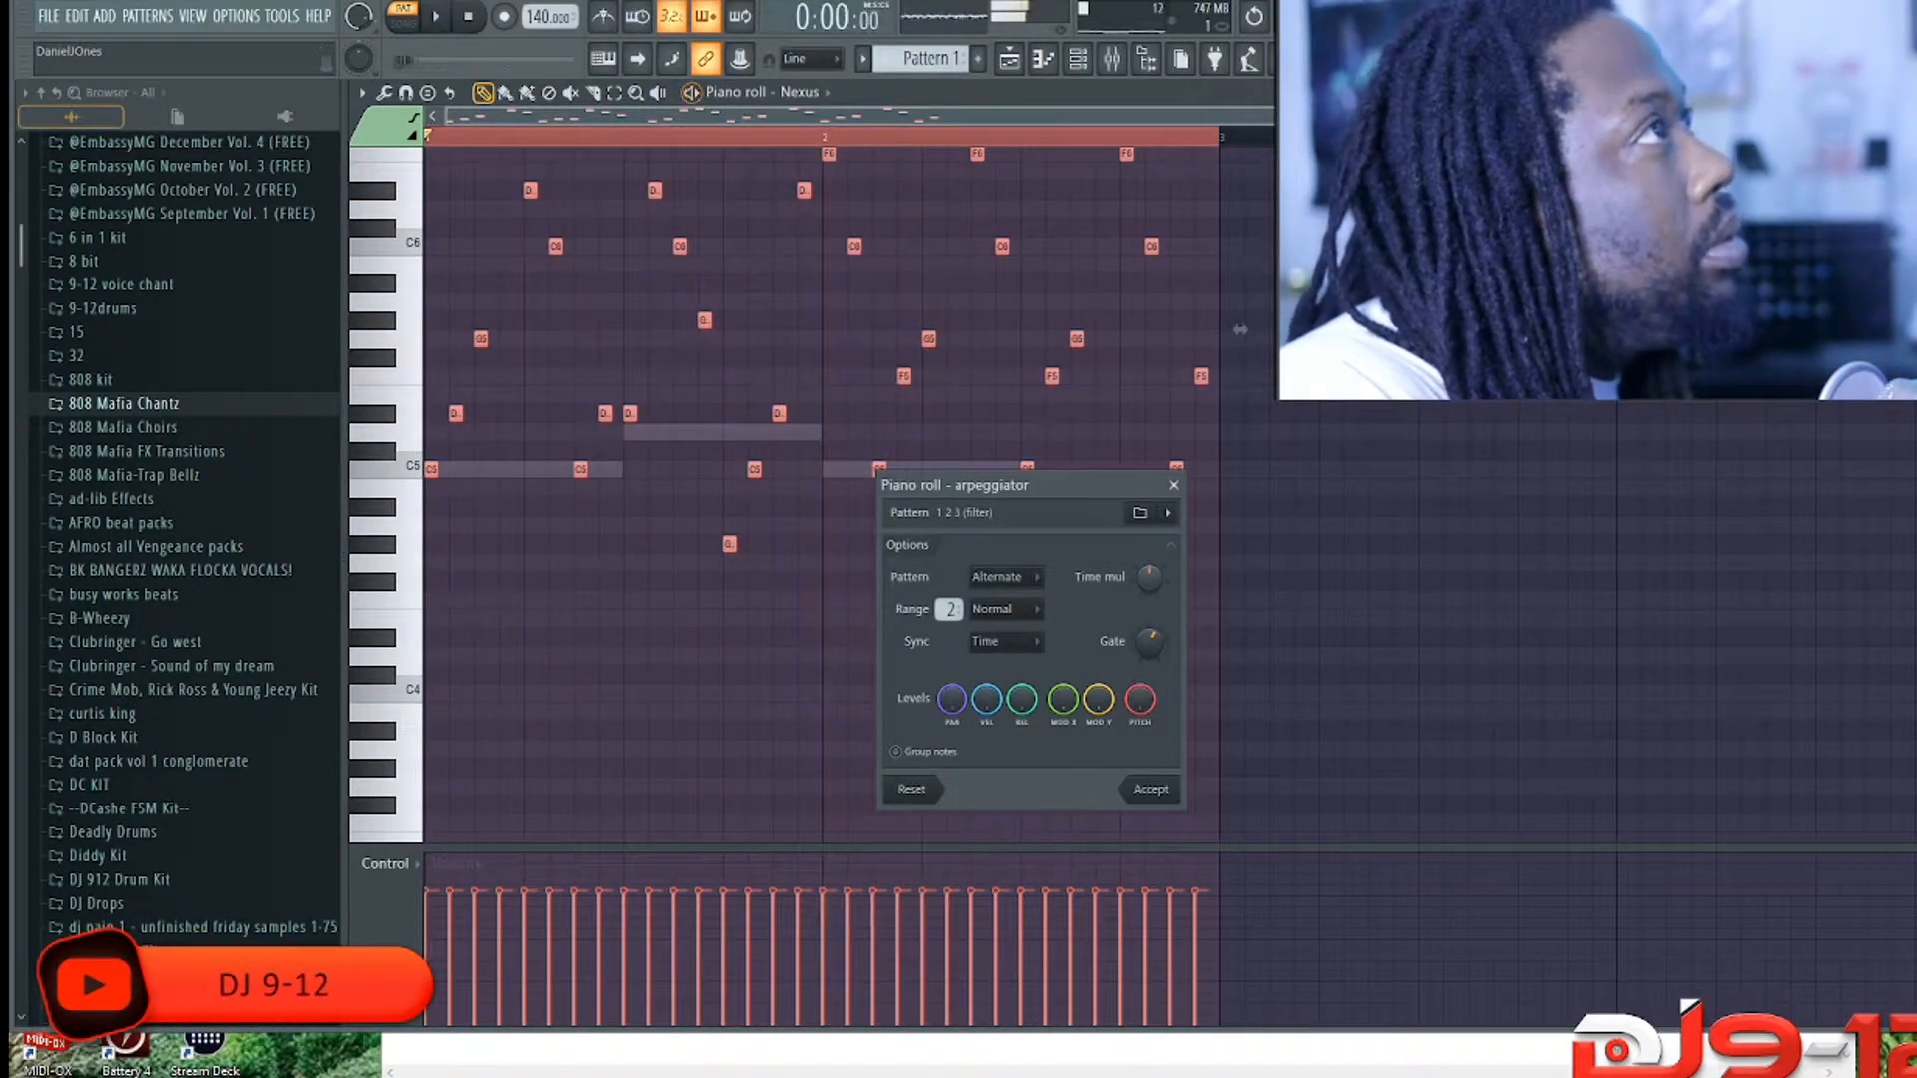
pyautogui.moveTo(1240, 330); pyautogui.dragTo(1244, 292)
pyautogui.press('space')
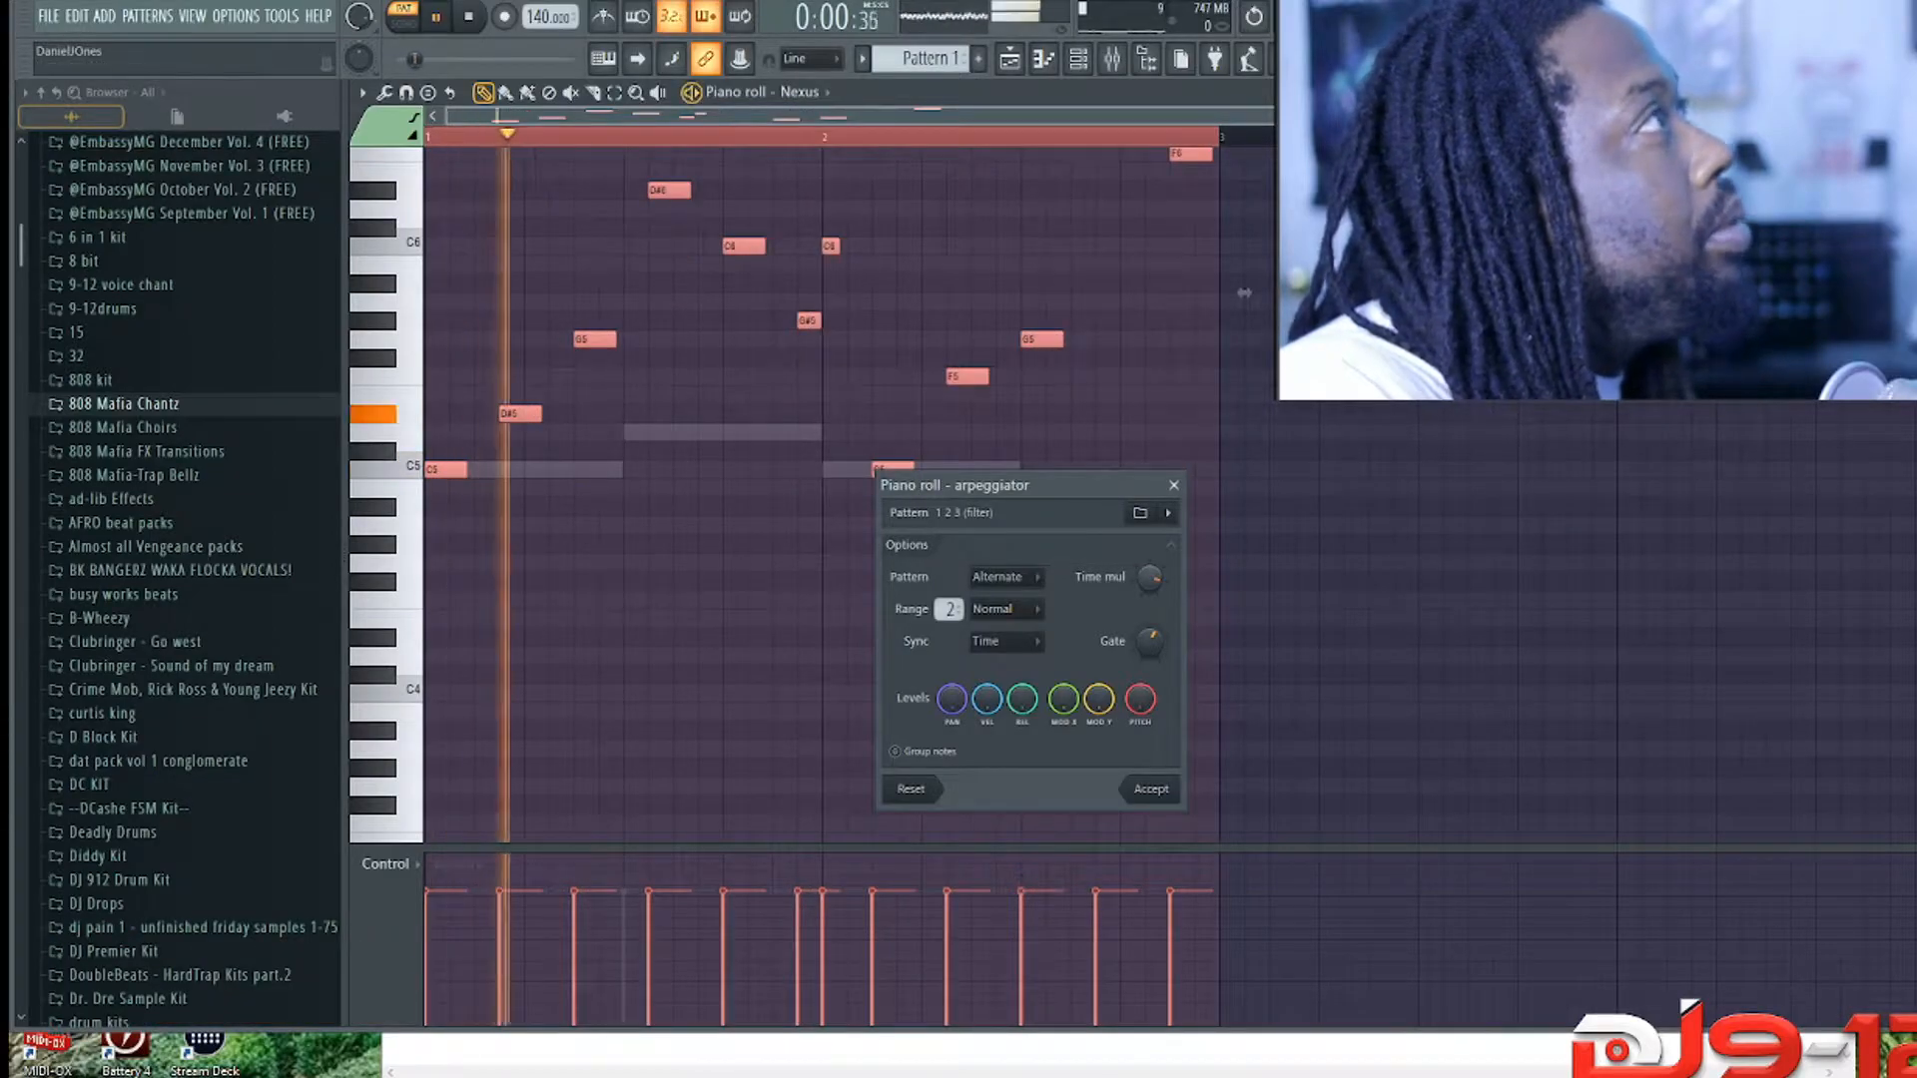
pyautogui.press('space')
pyautogui.moveTo(1210, 330)
pyautogui.mouseDown()
pyautogui.moveTo(1209, 310)
pyautogui.moveTo(1226, 348)
pyautogui.moveTo(1241, 329)
pyautogui.mouseUp()
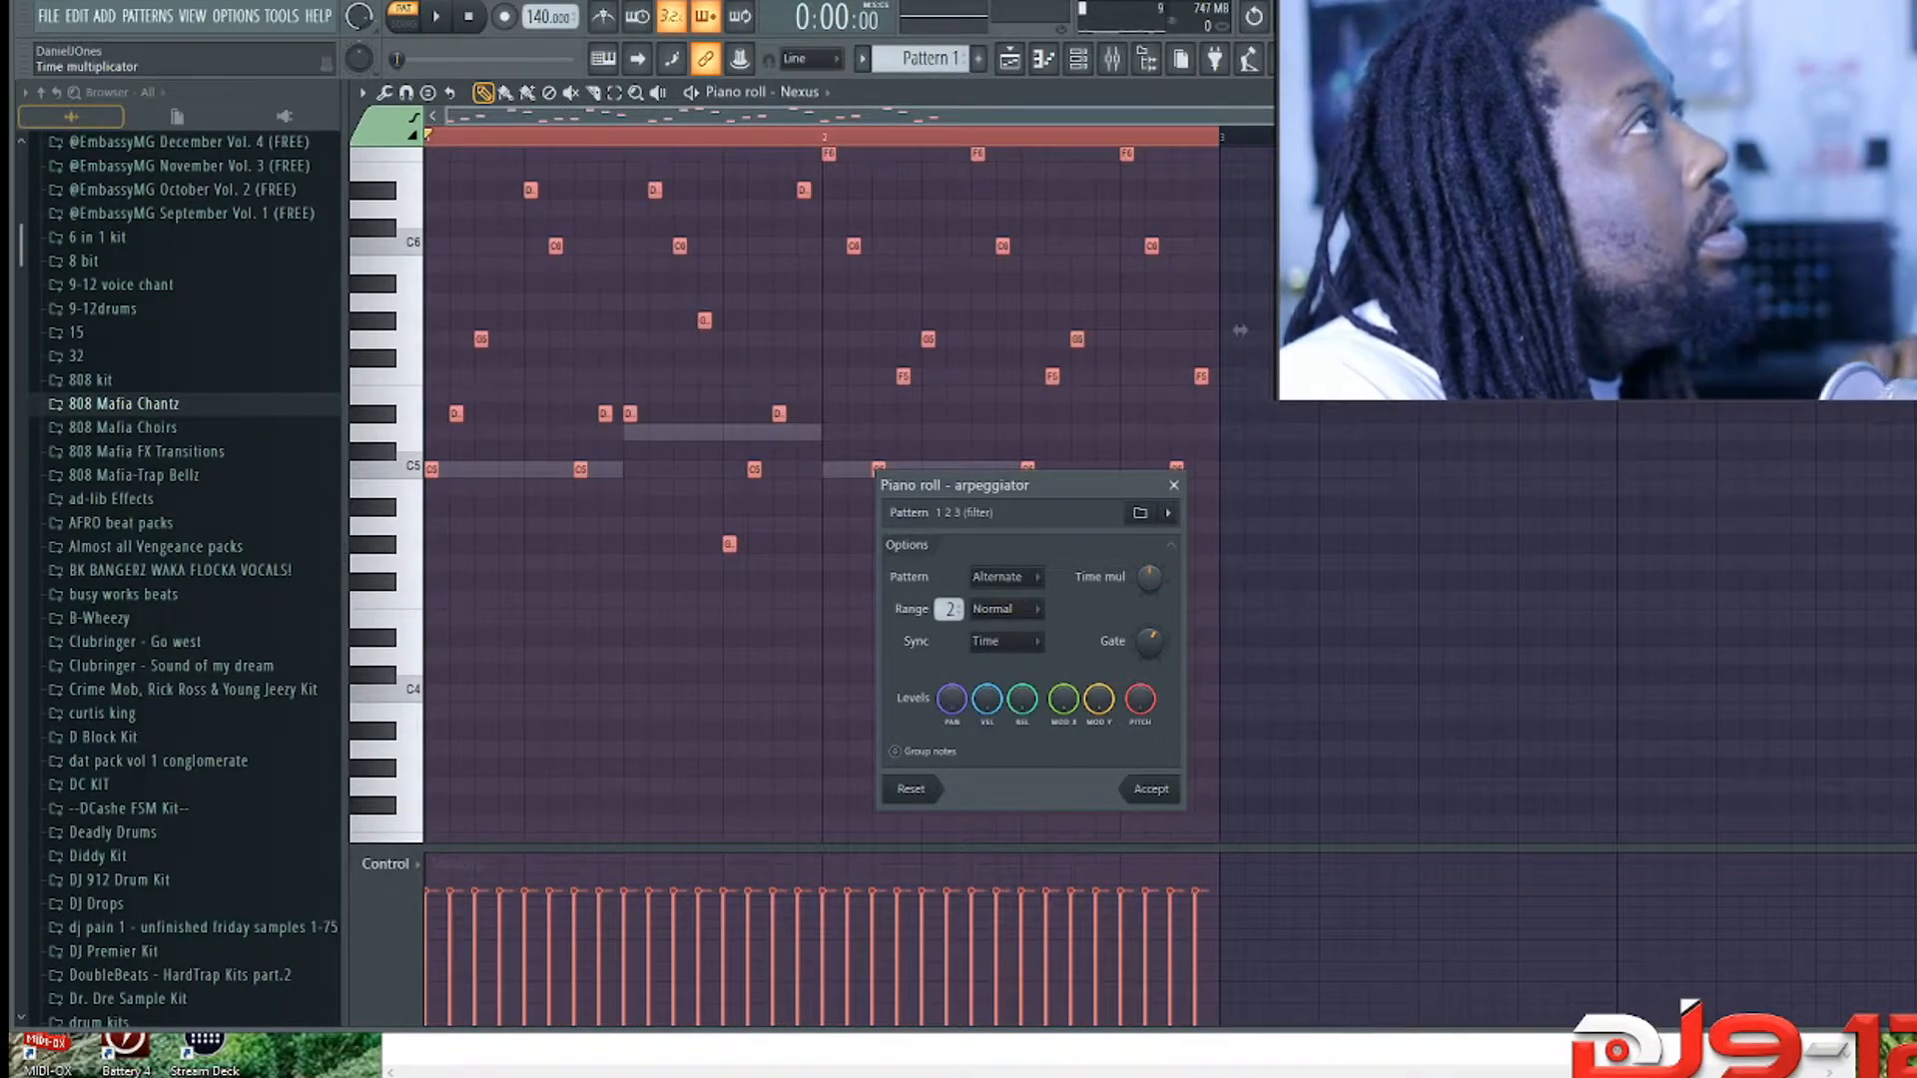
pyautogui.moveTo(1240, 330); pyautogui.dragTo(1230, 330)
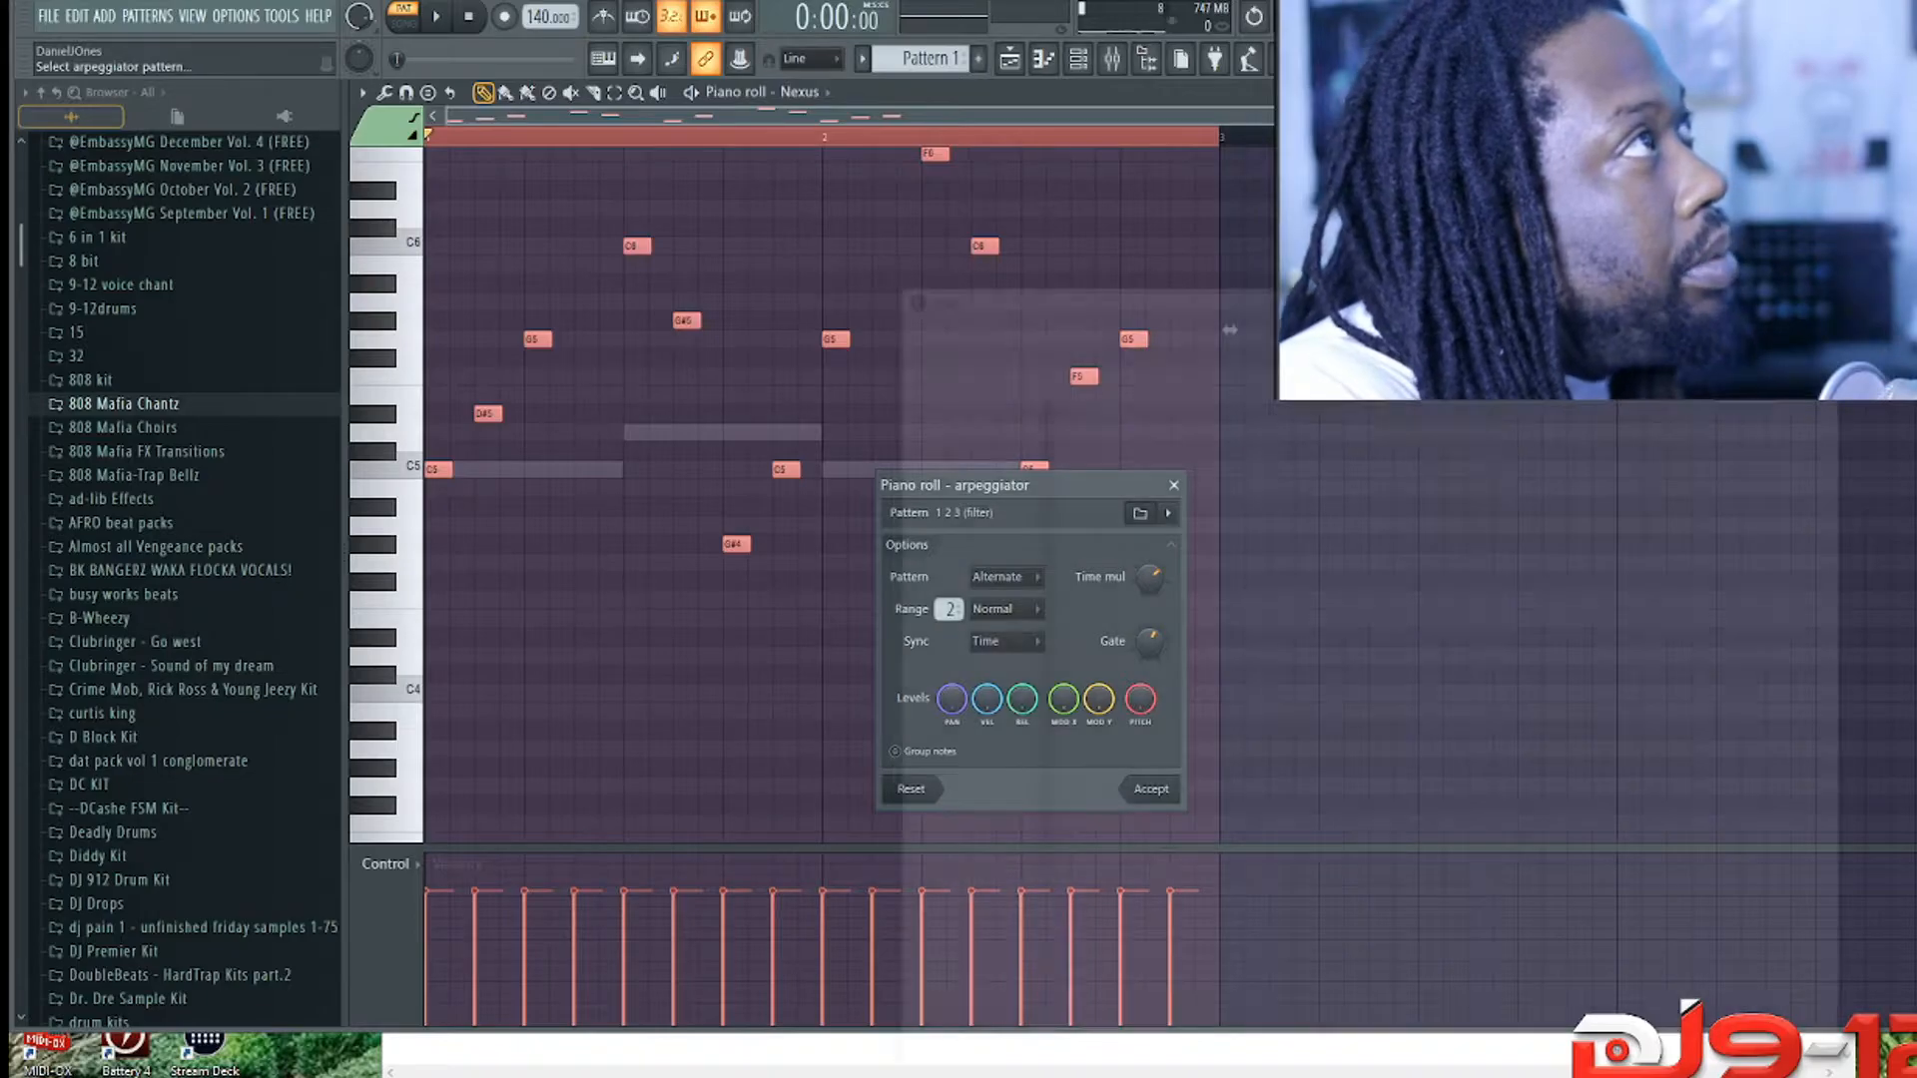
# Step: Load the Trance 6 arpeggiator pattern and play back the melody
pyautogui.click(1139, 512)
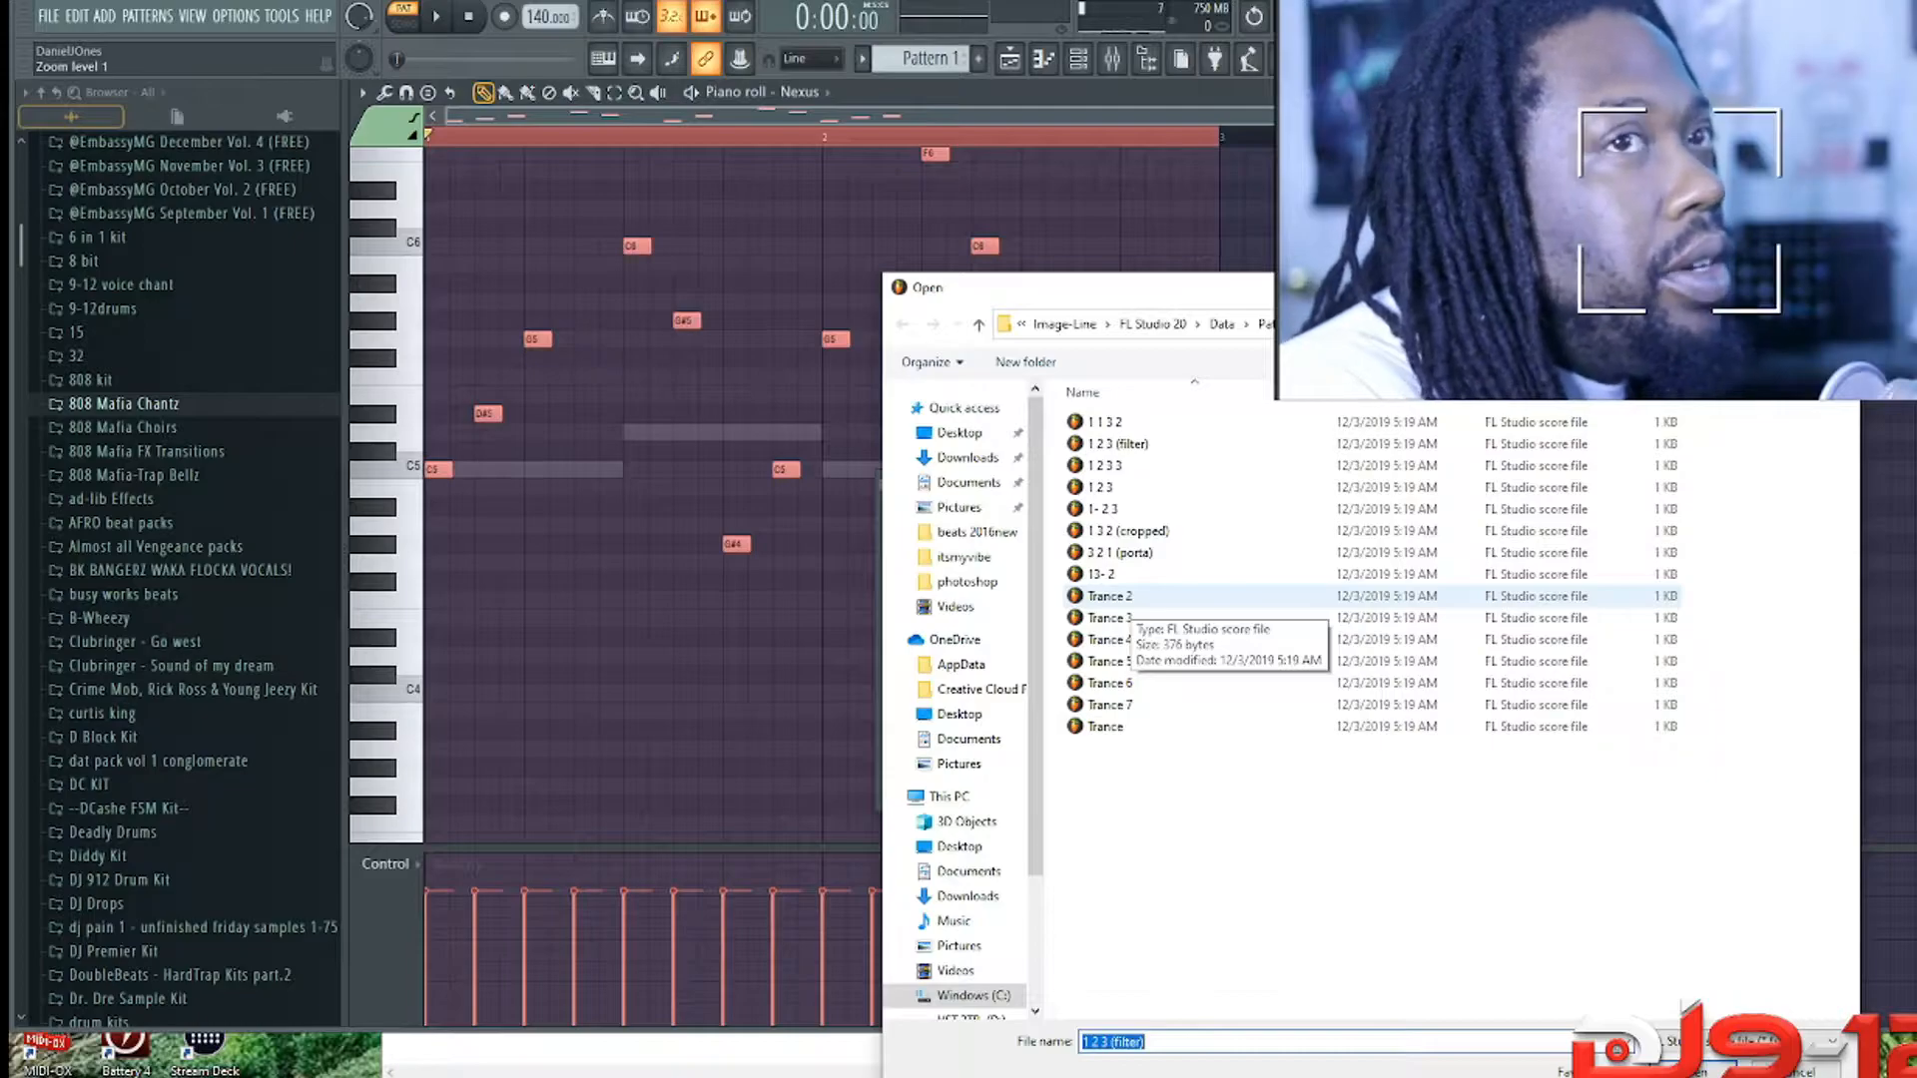
pyautogui.click(1111, 683)
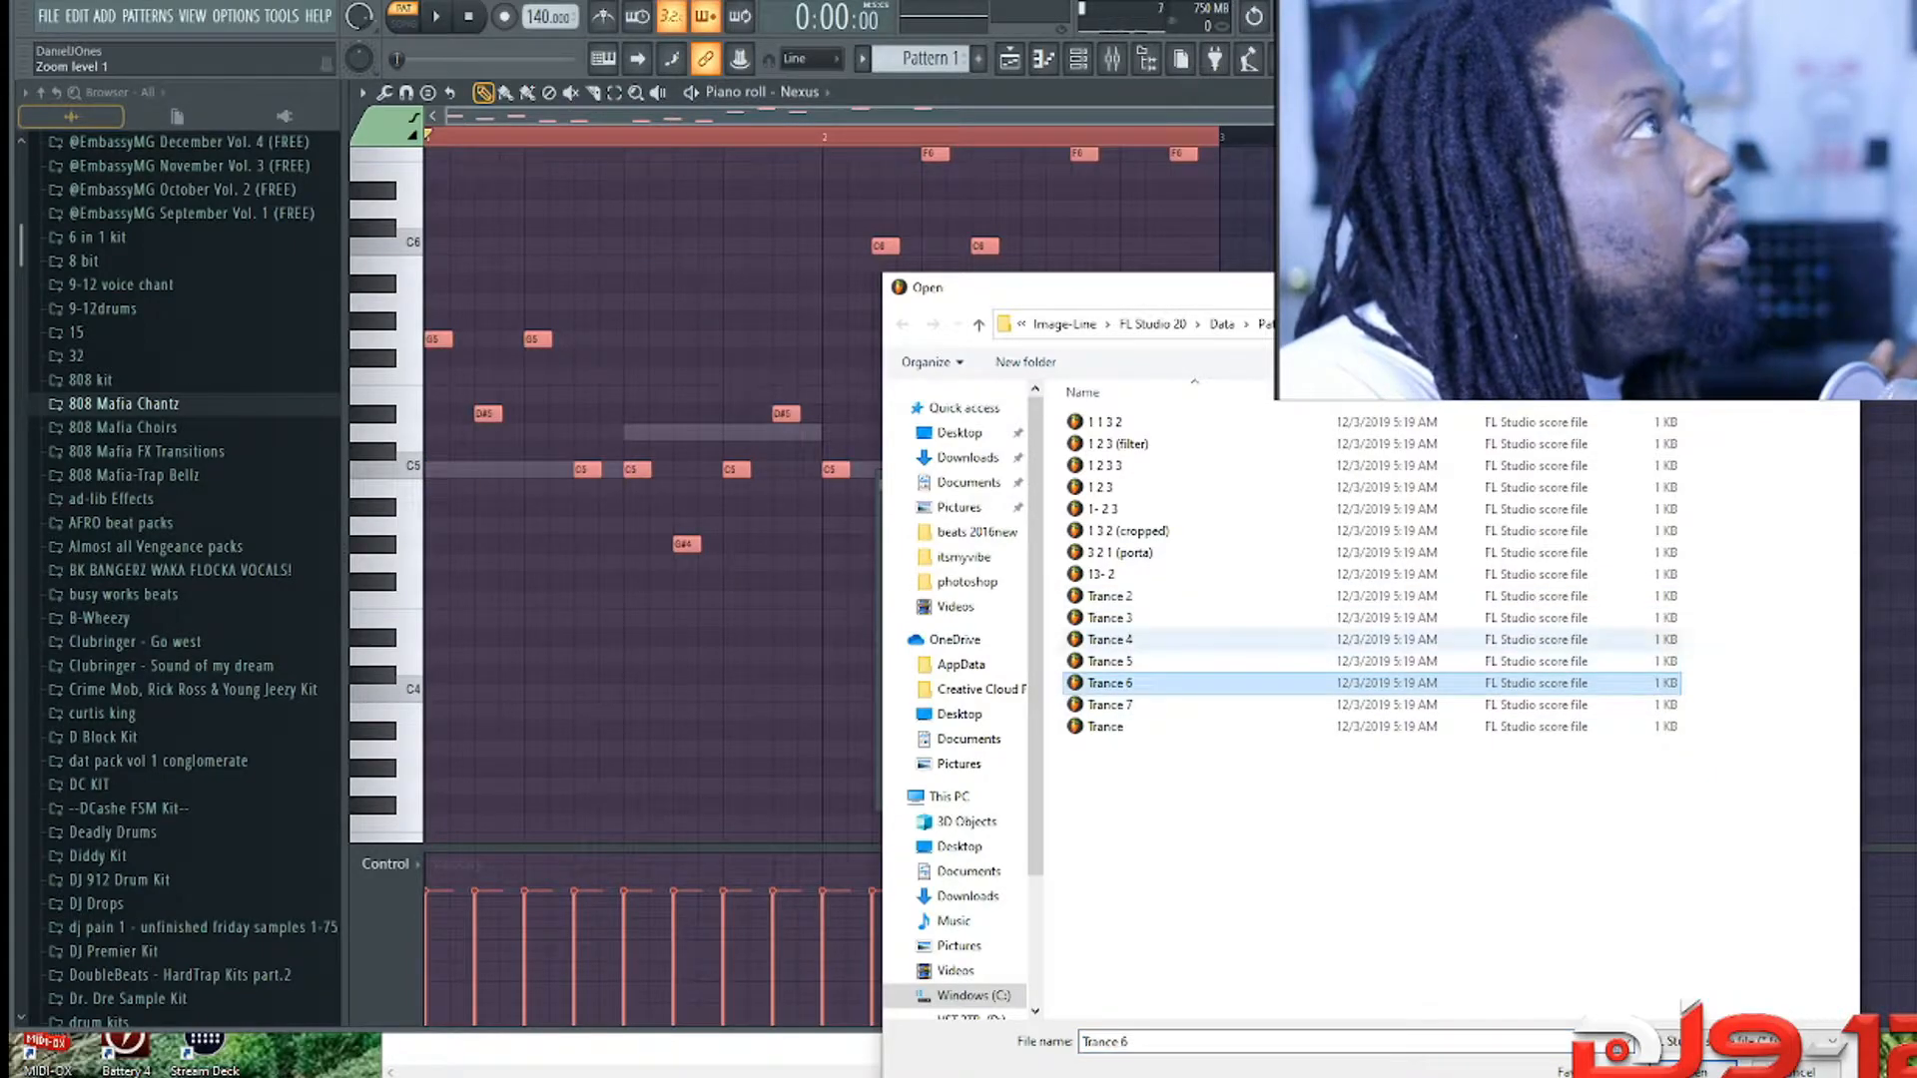
pyautogui.press('Return')
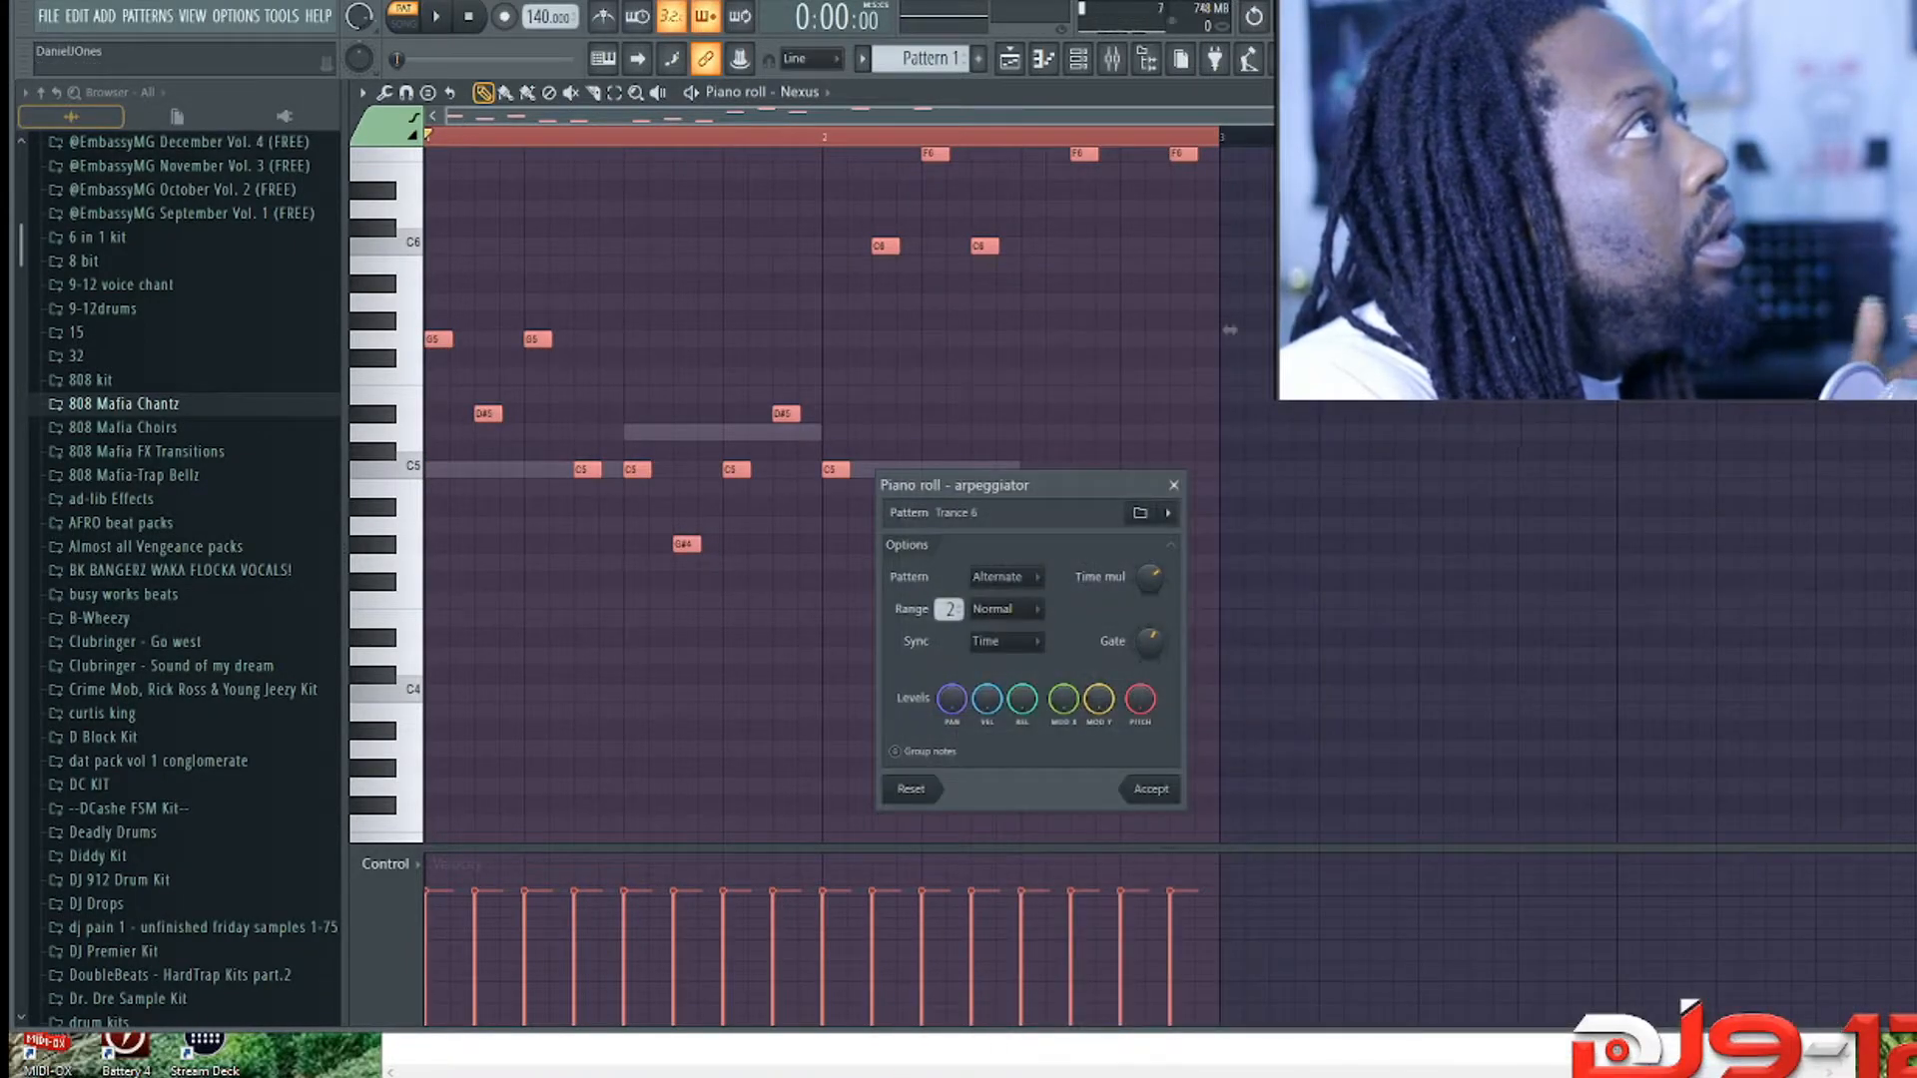
pyautogui.press('space')
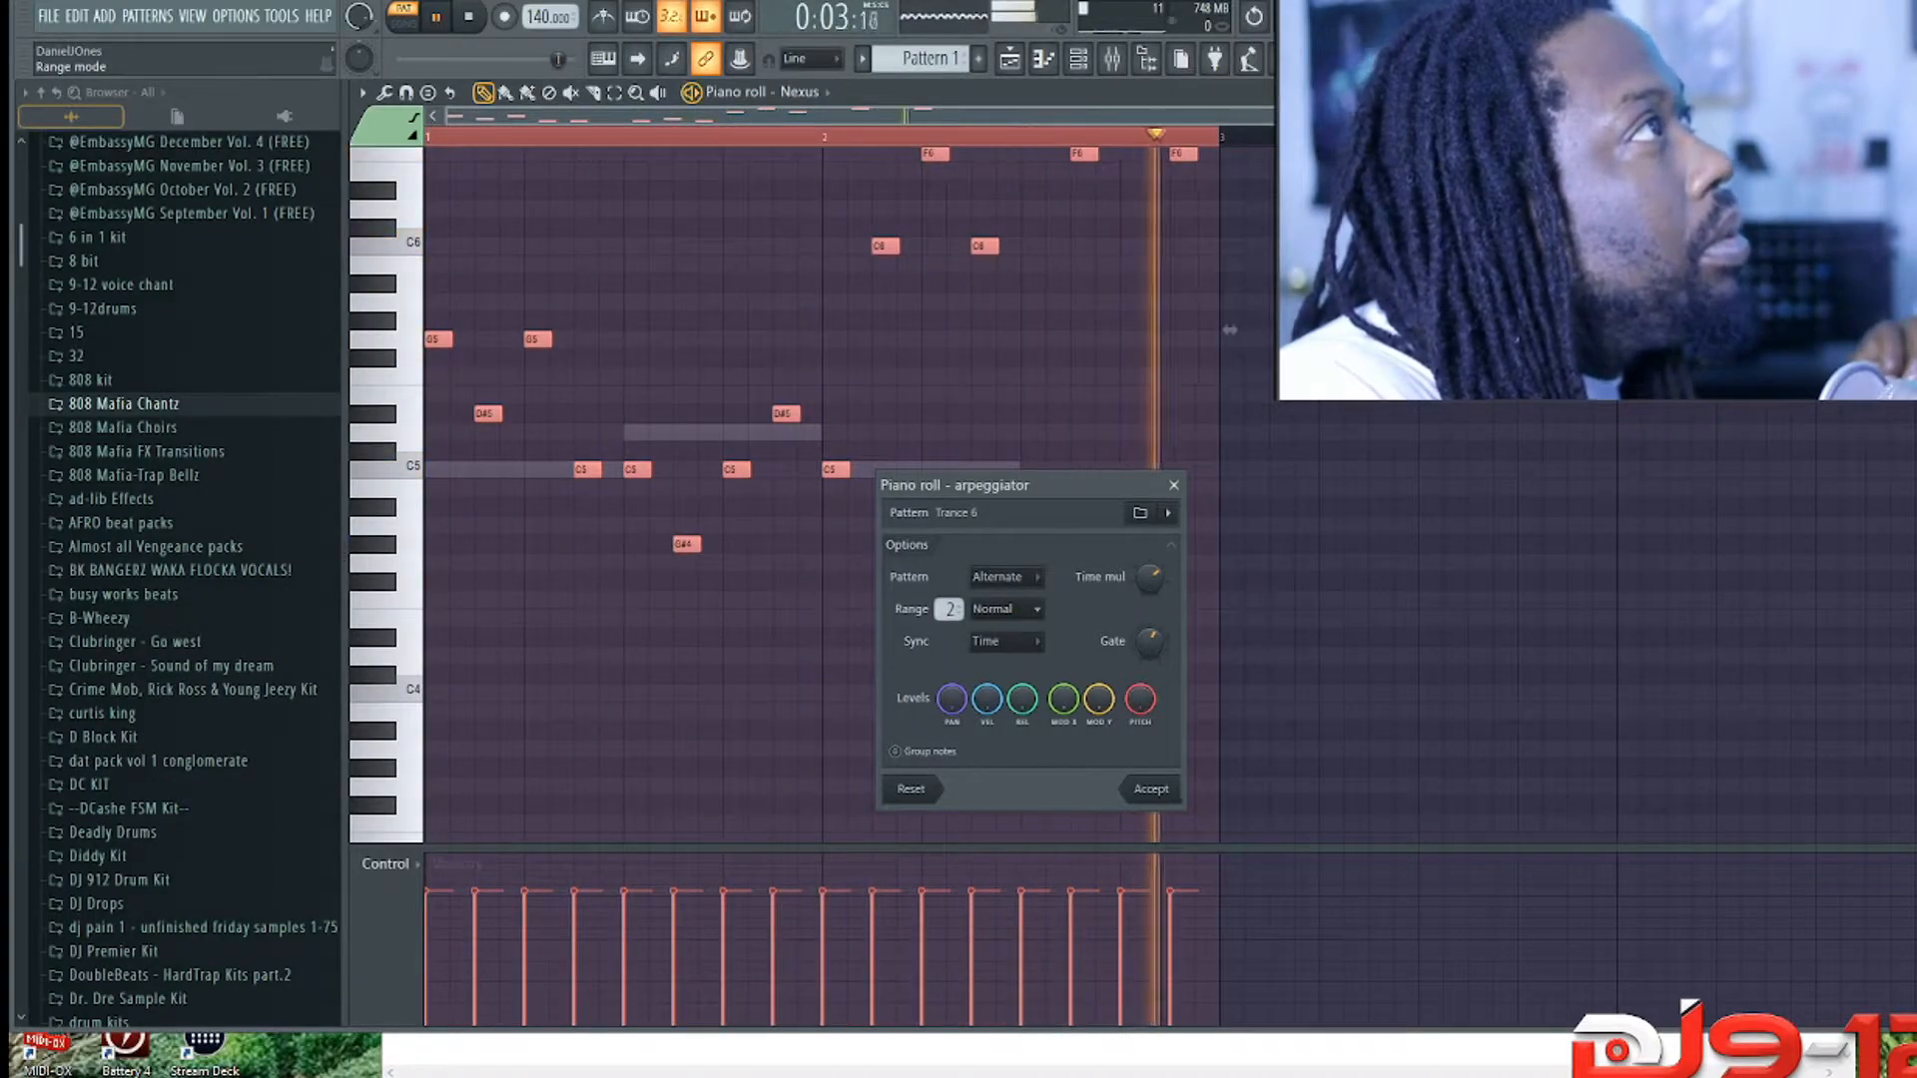
# Step: Audition the Flip range mode in the arpeggiator and settle on the Alternate range mode
pyautogui.click(1007, 609)
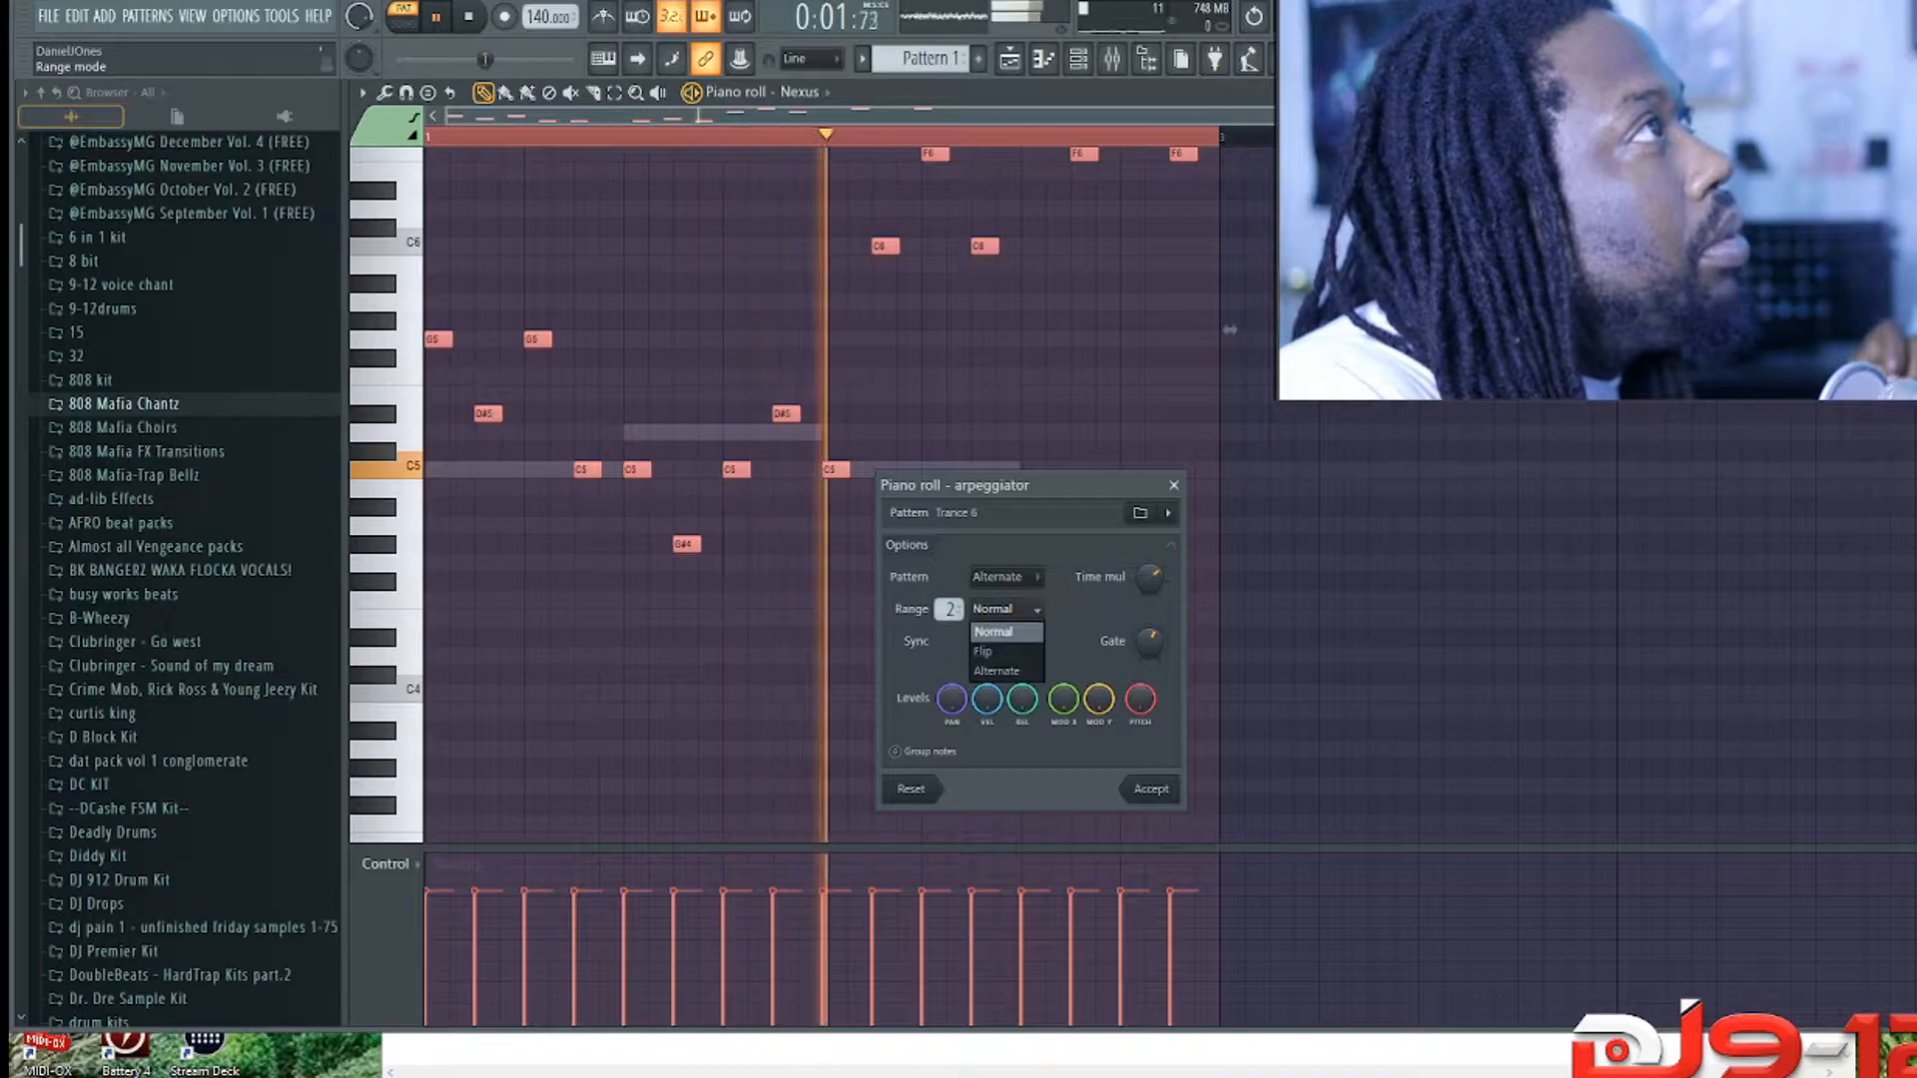
pyautogui.click(984, 651)
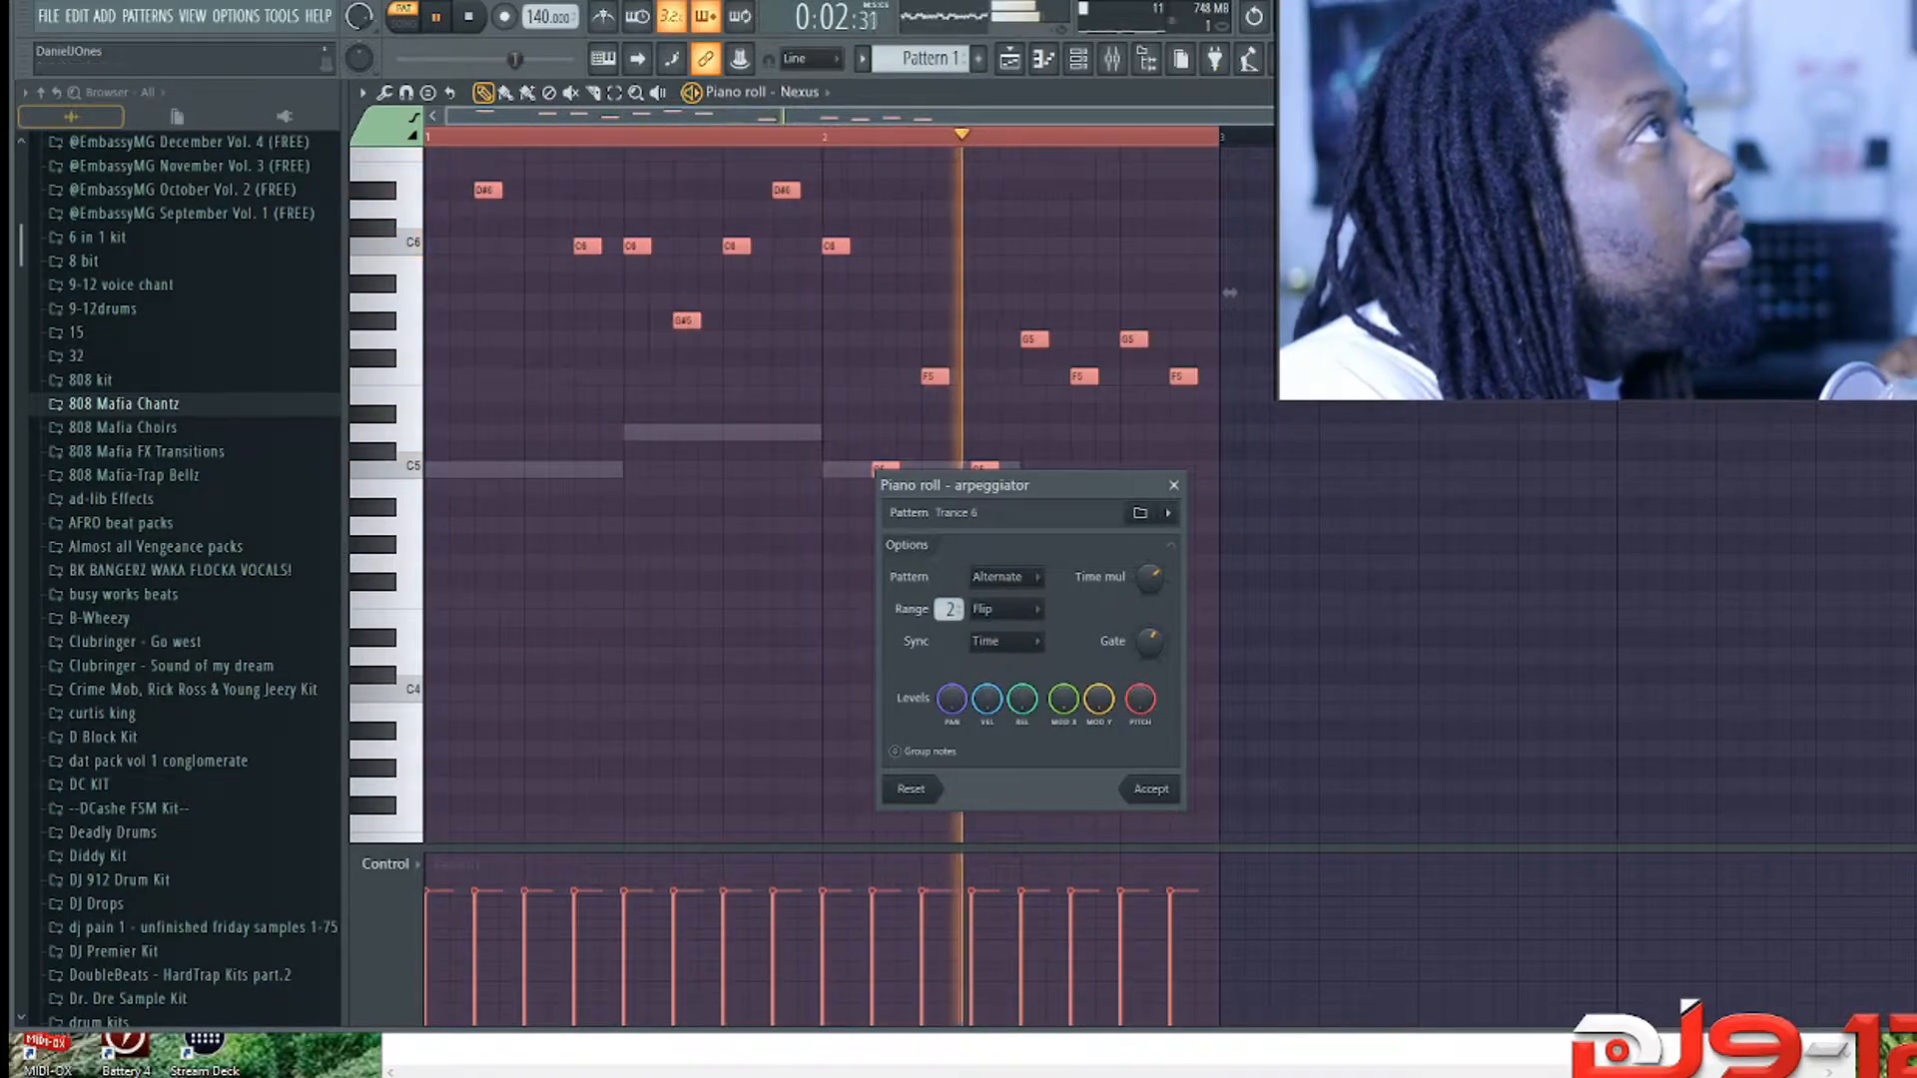
pyautogui.click(1006, 609)
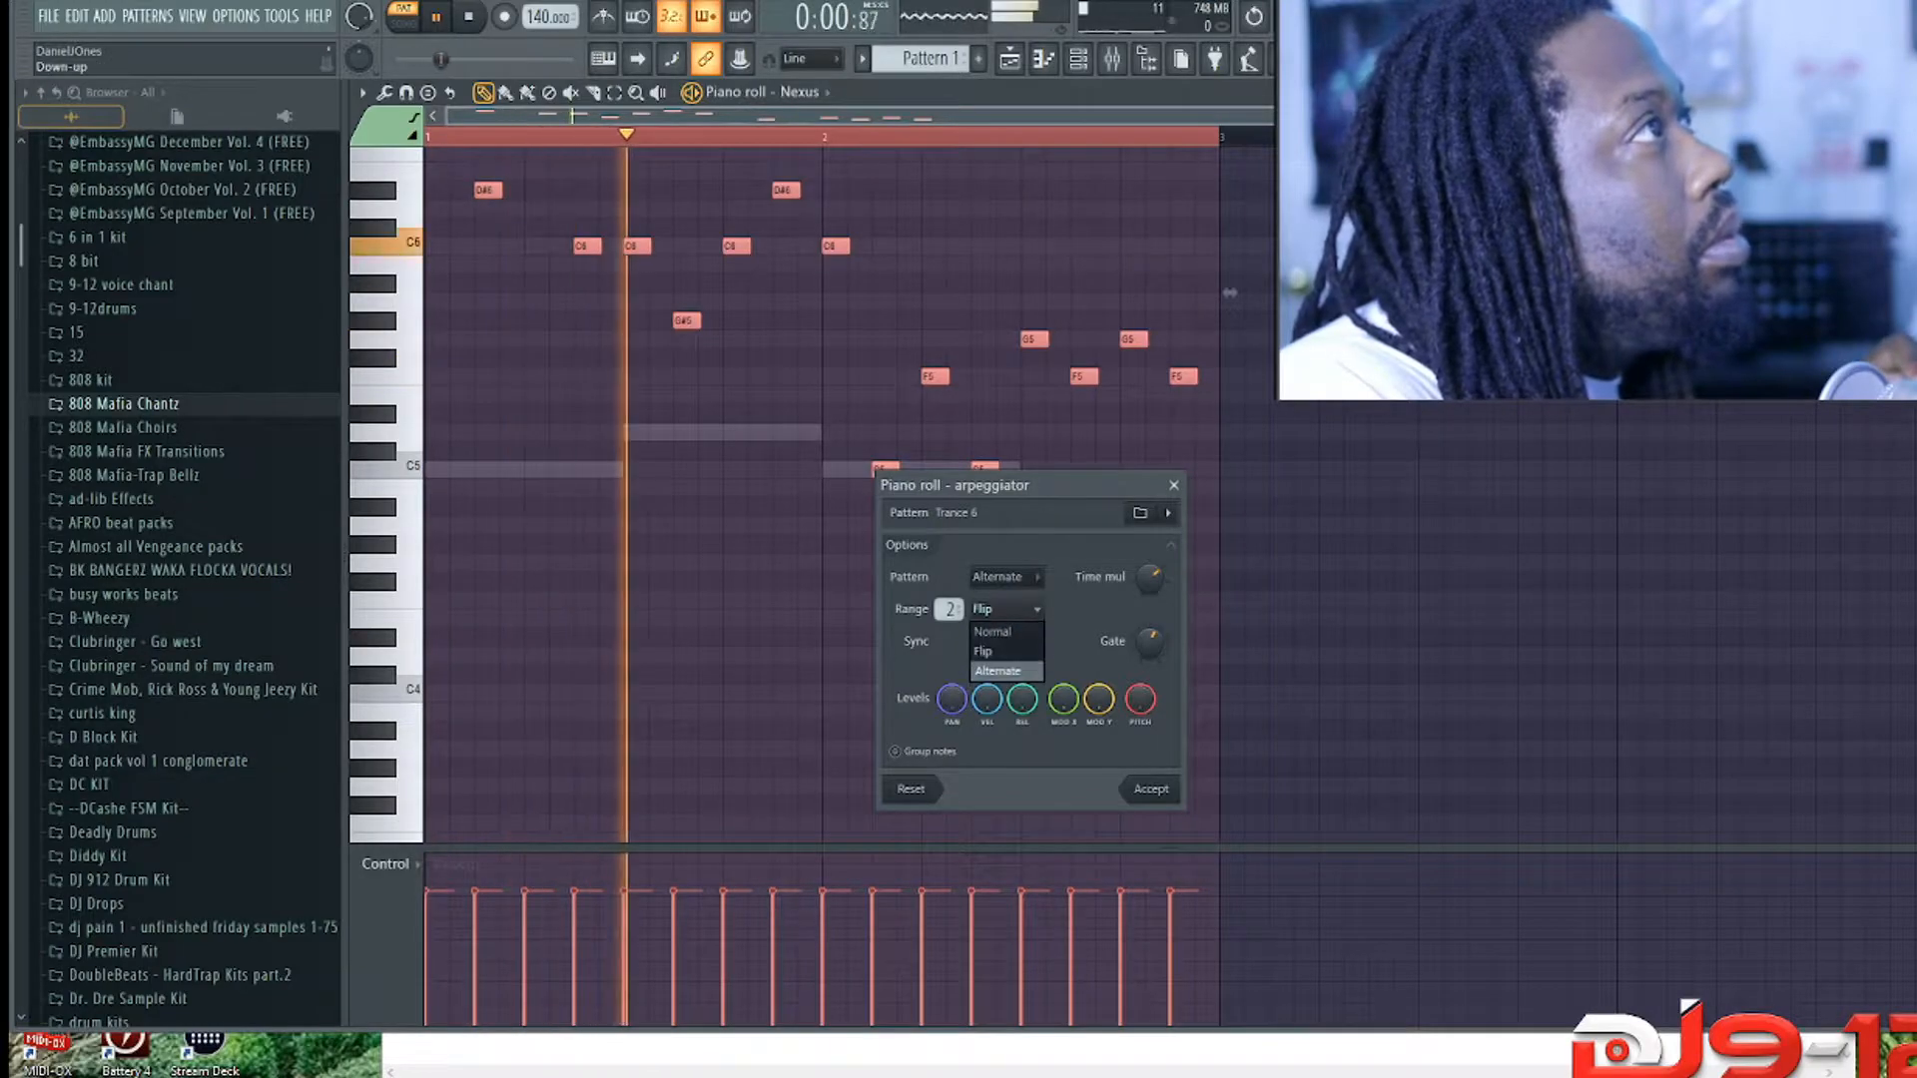
pyautogui.click(999, 671)
# Step: Set the arpeggiator sync to Block and lower the gate for very short notes, listening to the result
pyautogui.click(1005, 641)
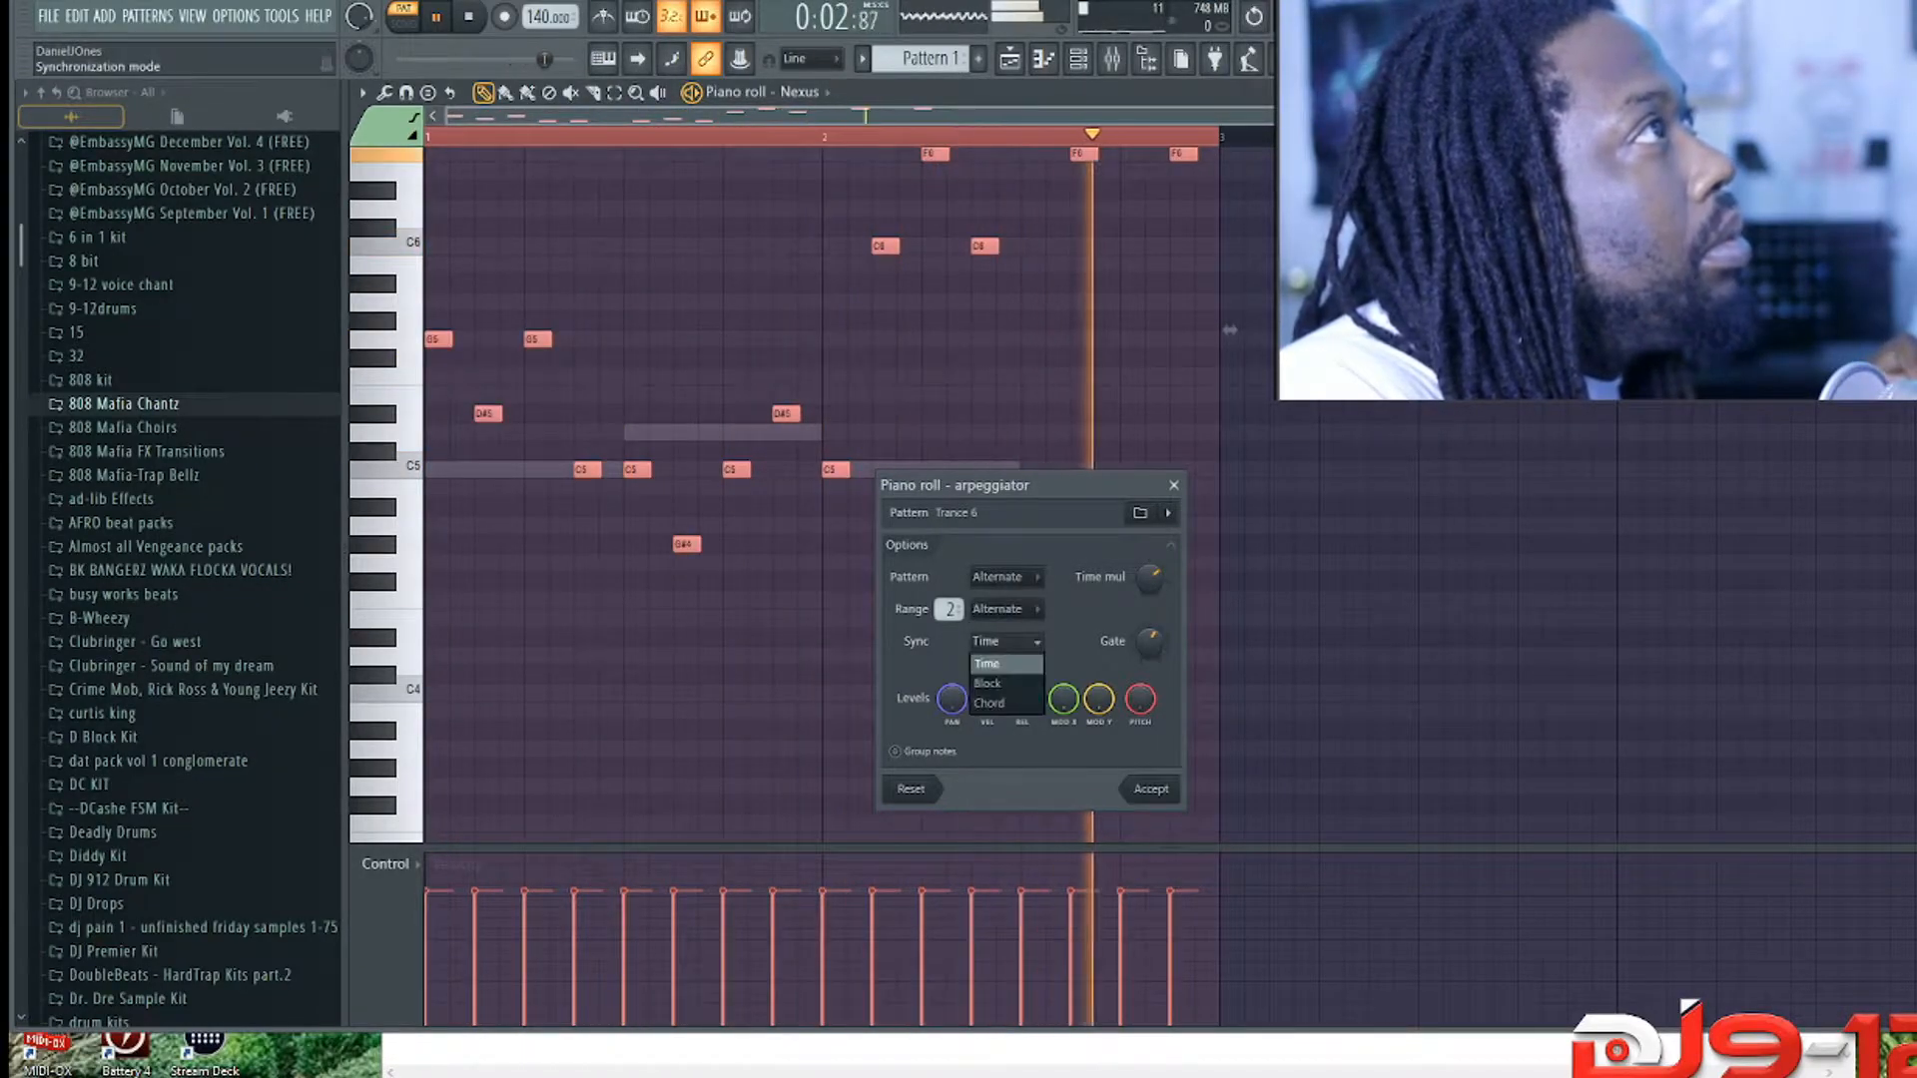
pyautogui.click(988, 683)
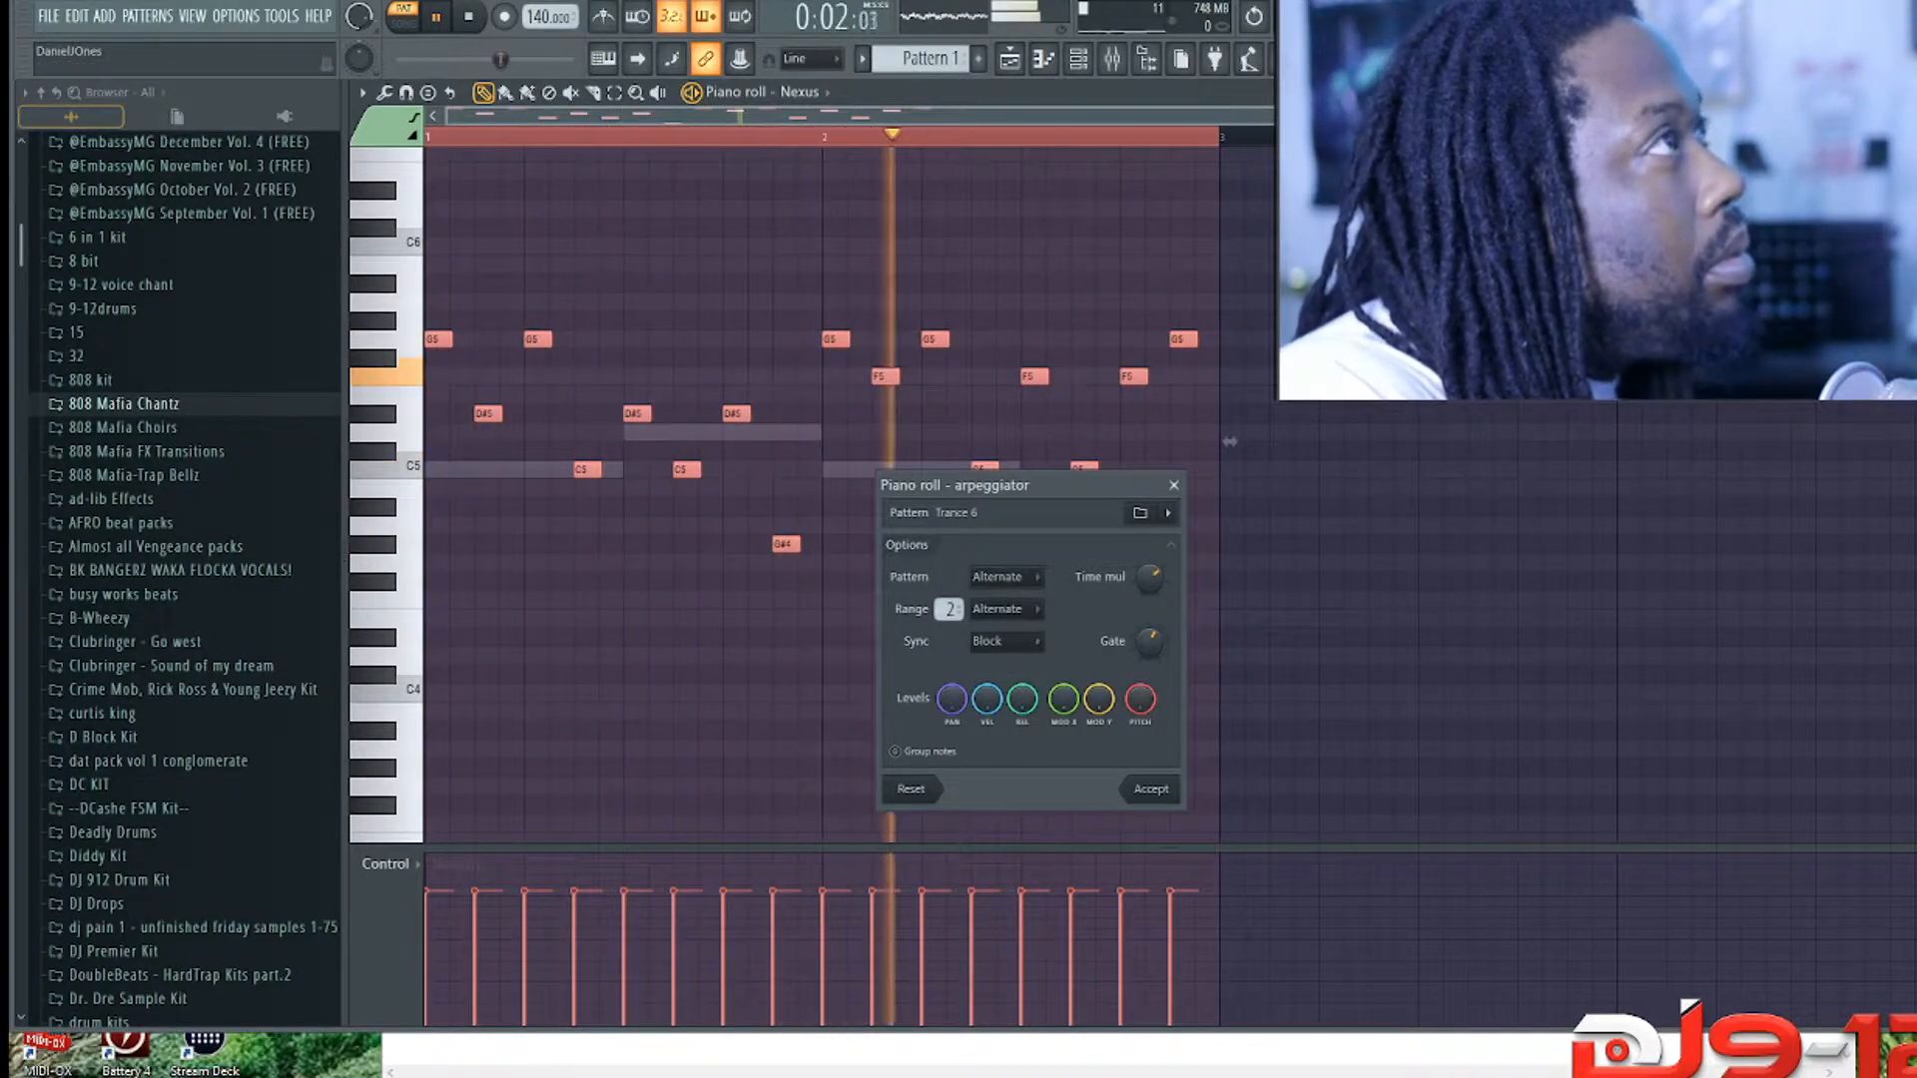
pyautogui.press('space')
pyautogui.moveTo(1149, 641); pyautogui.dragTo(1150, 714)
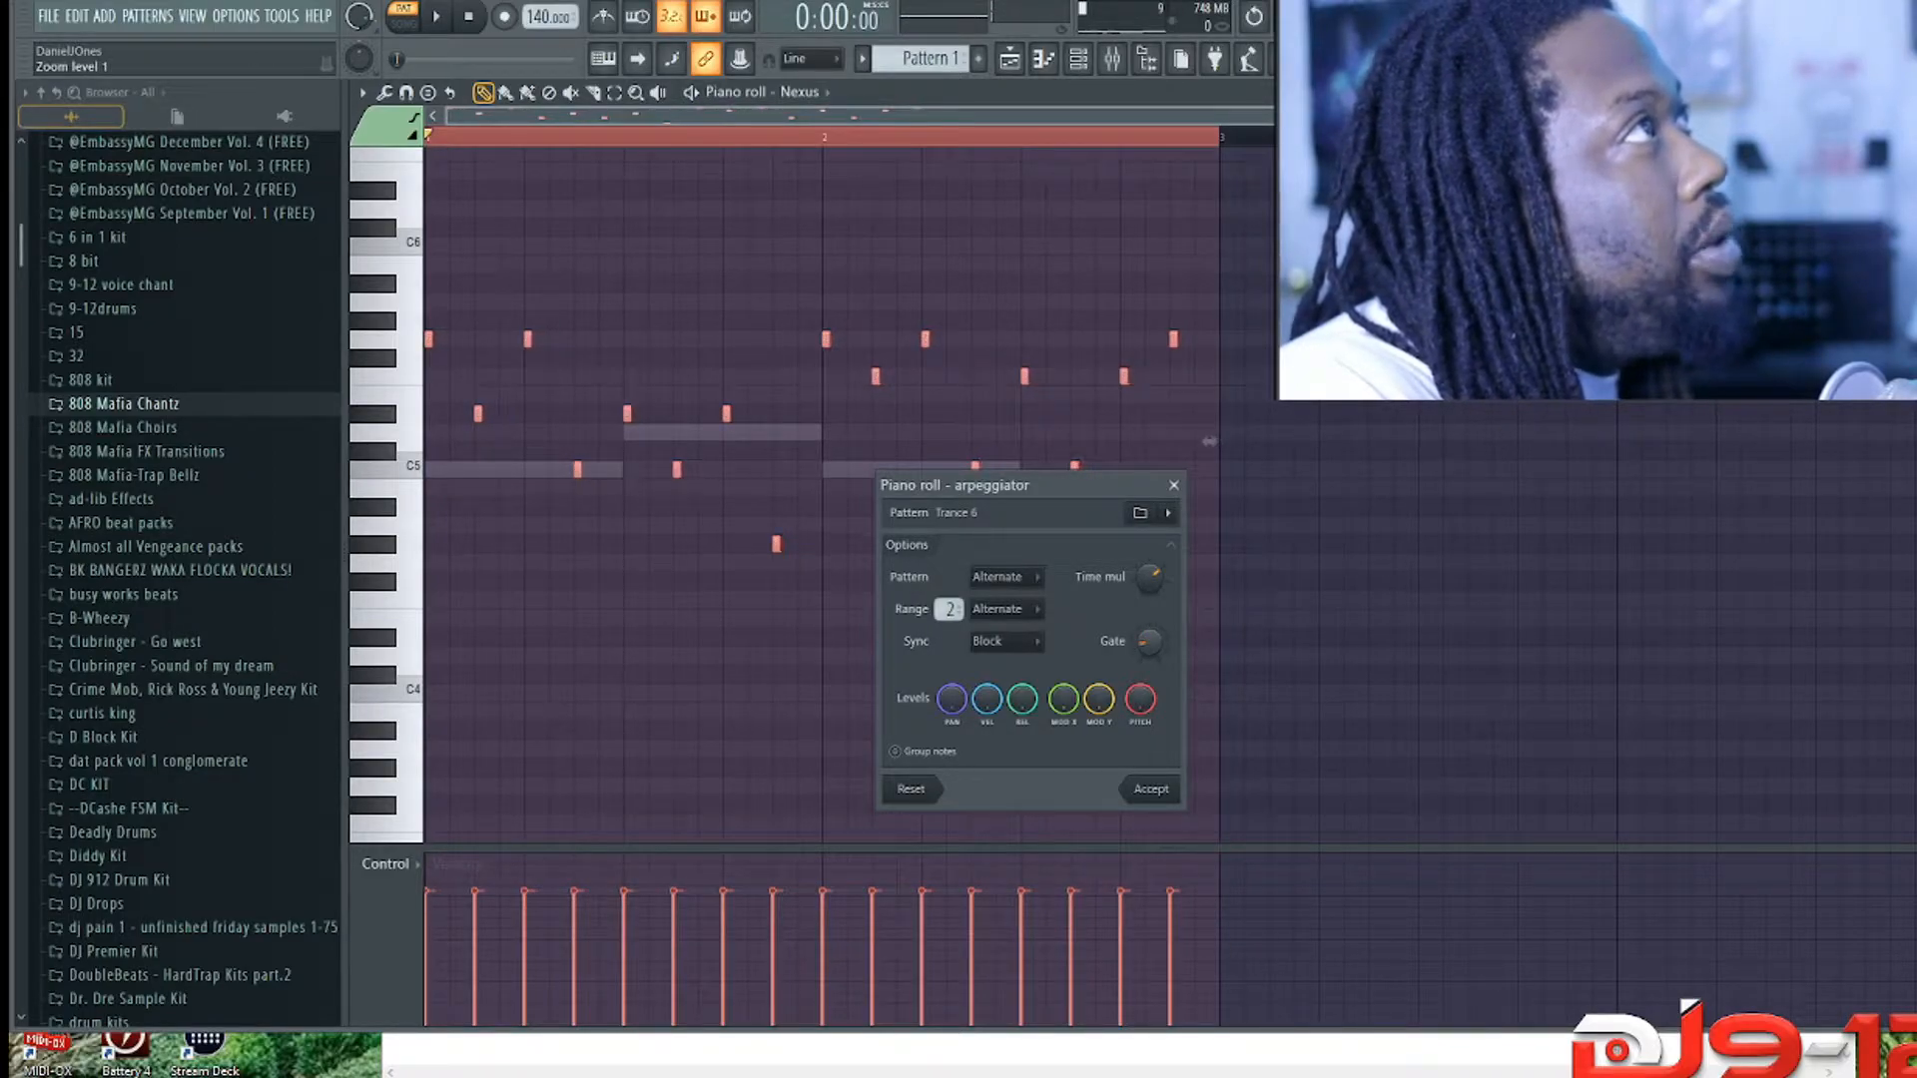
pyautogui.press('space')
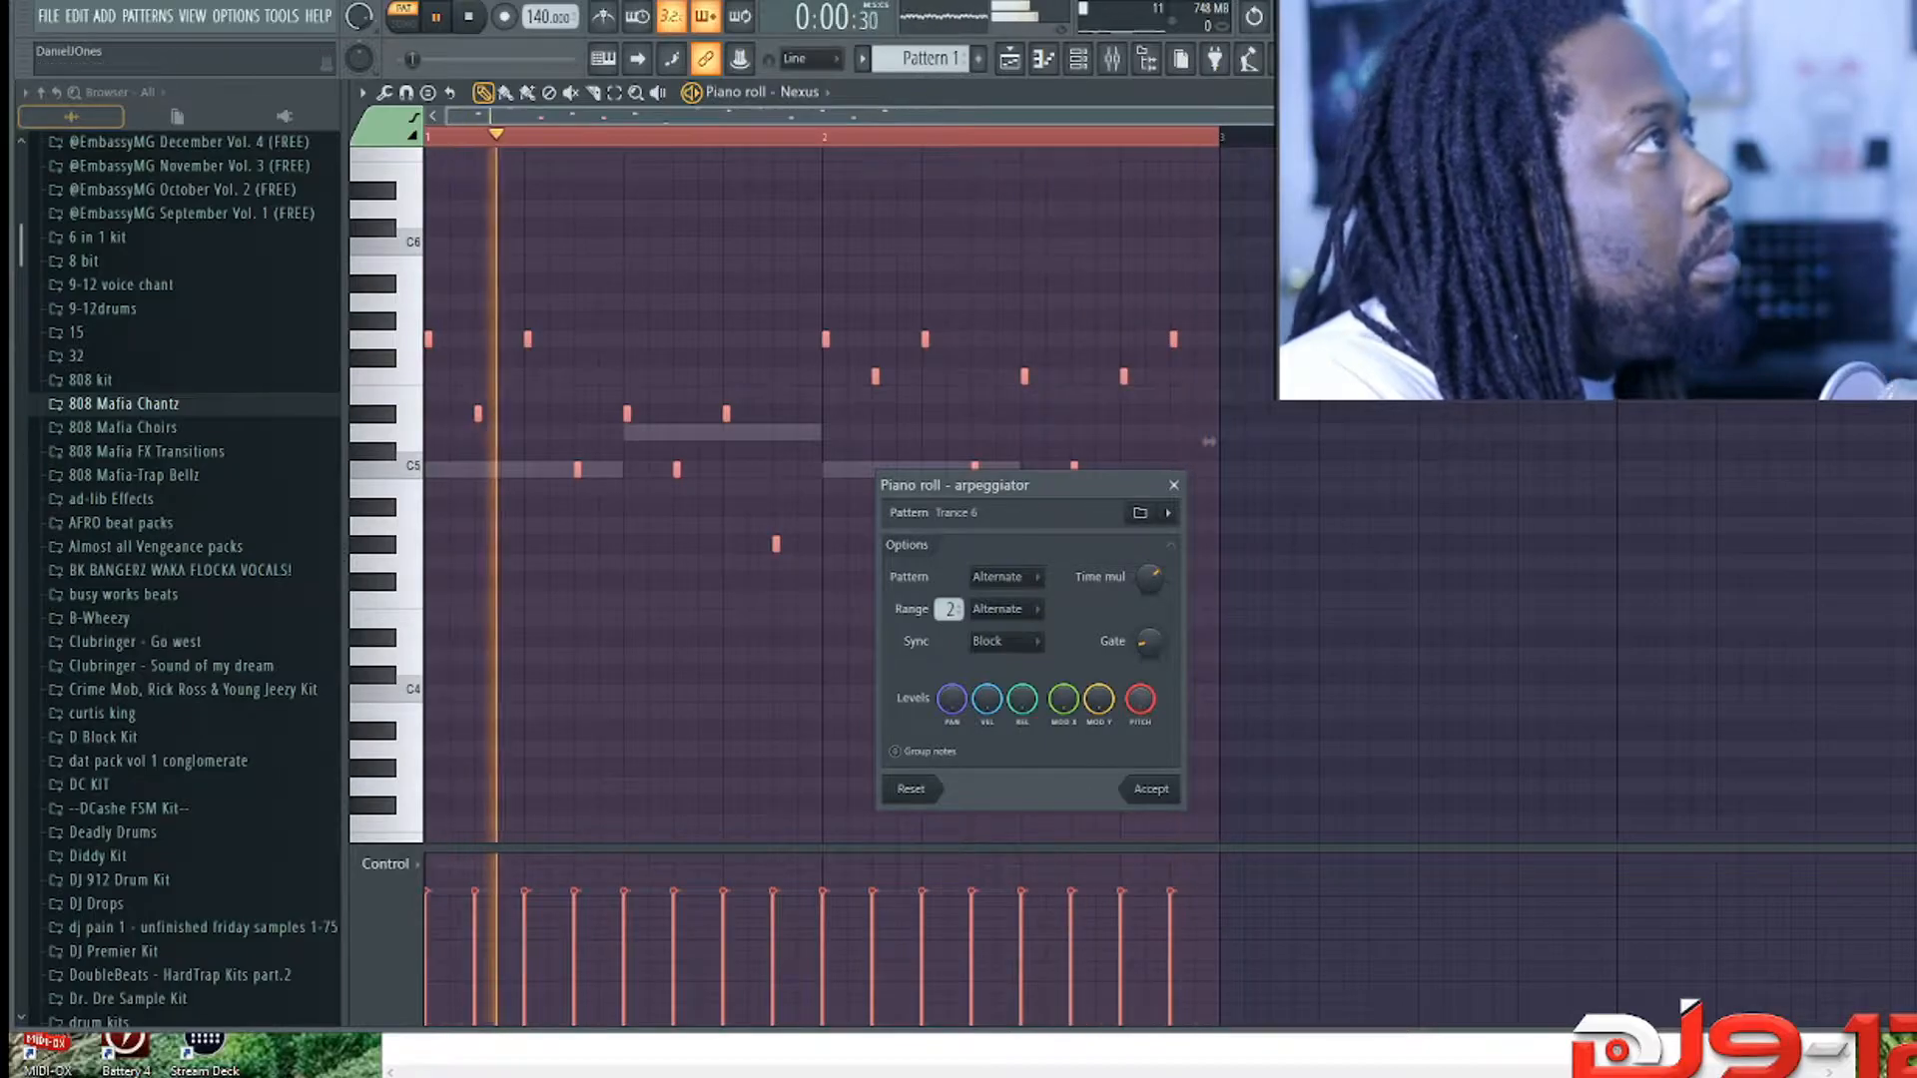
# Step: Compare the arpeggiator's Flip pattern with Alternate during playback, keep Alternate, and accept the arpeggiated melody
pyautogui.click(1003, 576)
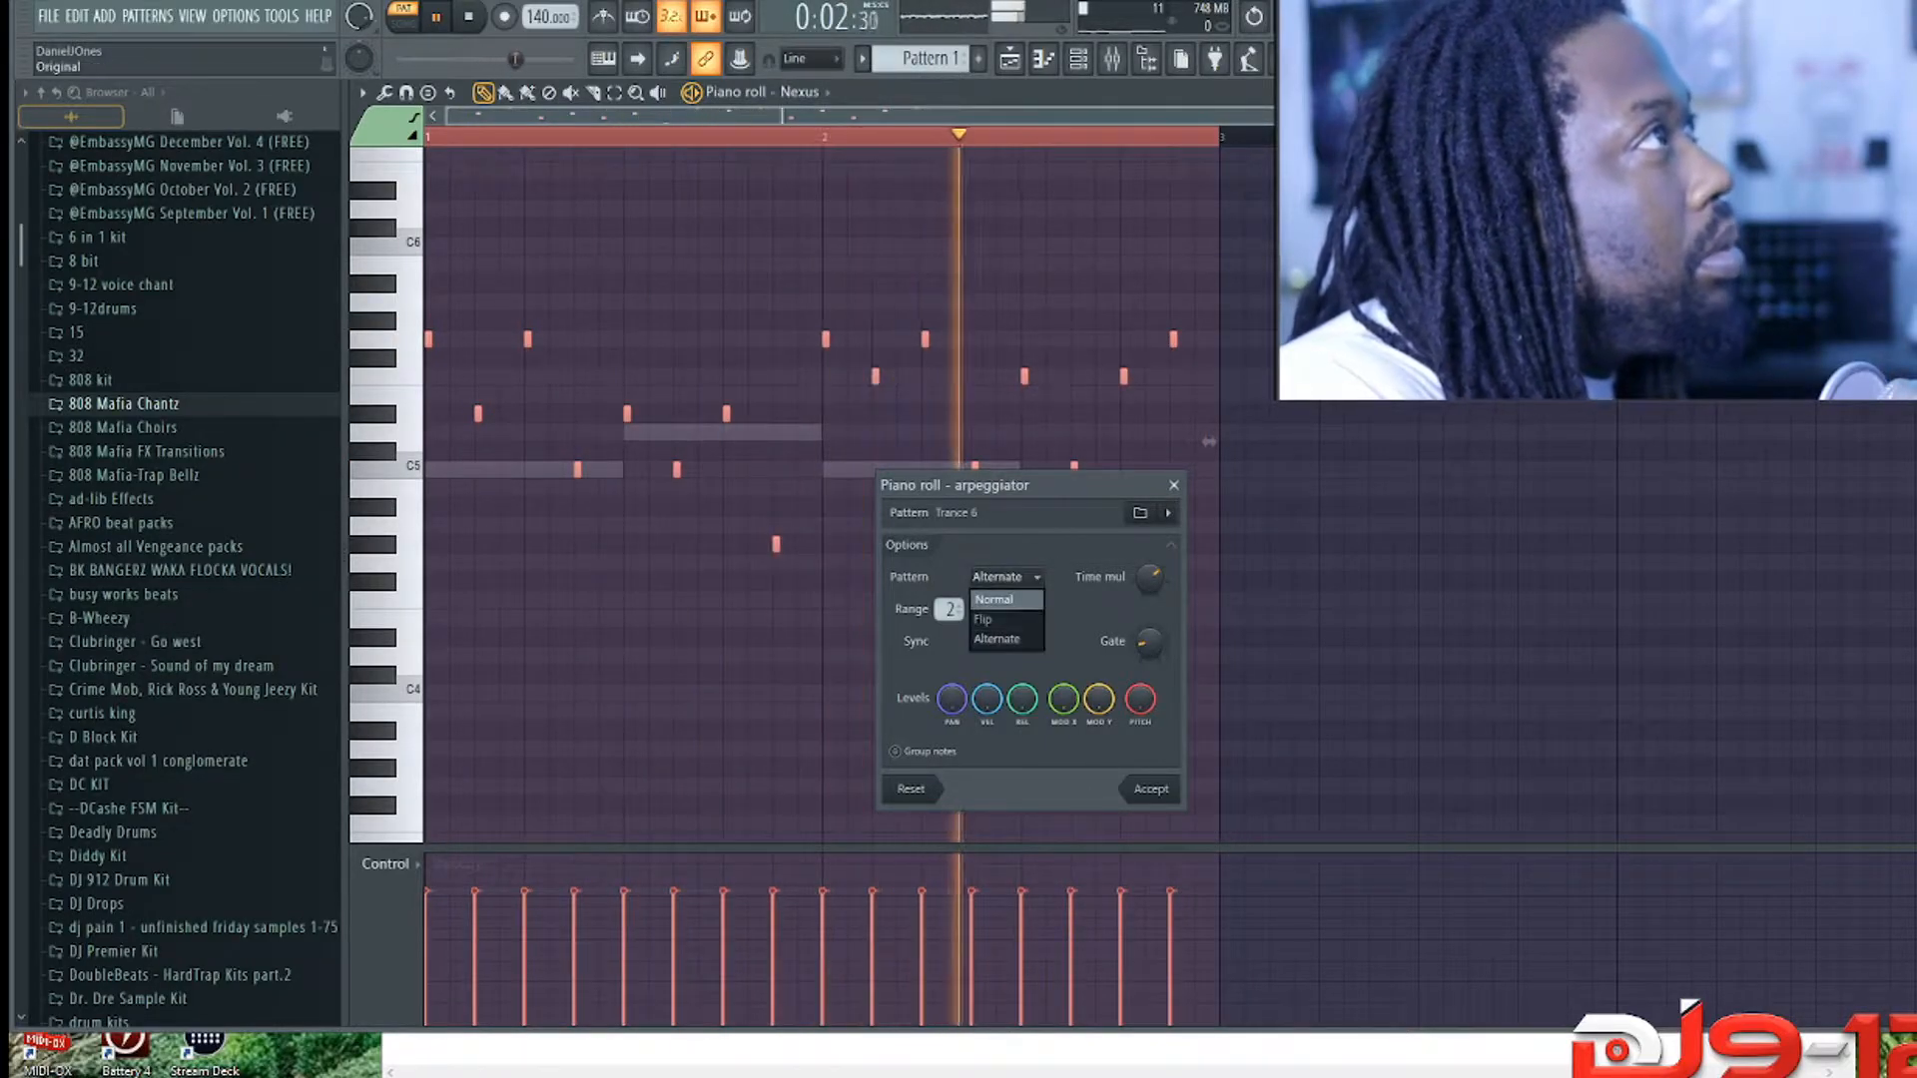
pyautogui.click(1001, 618)
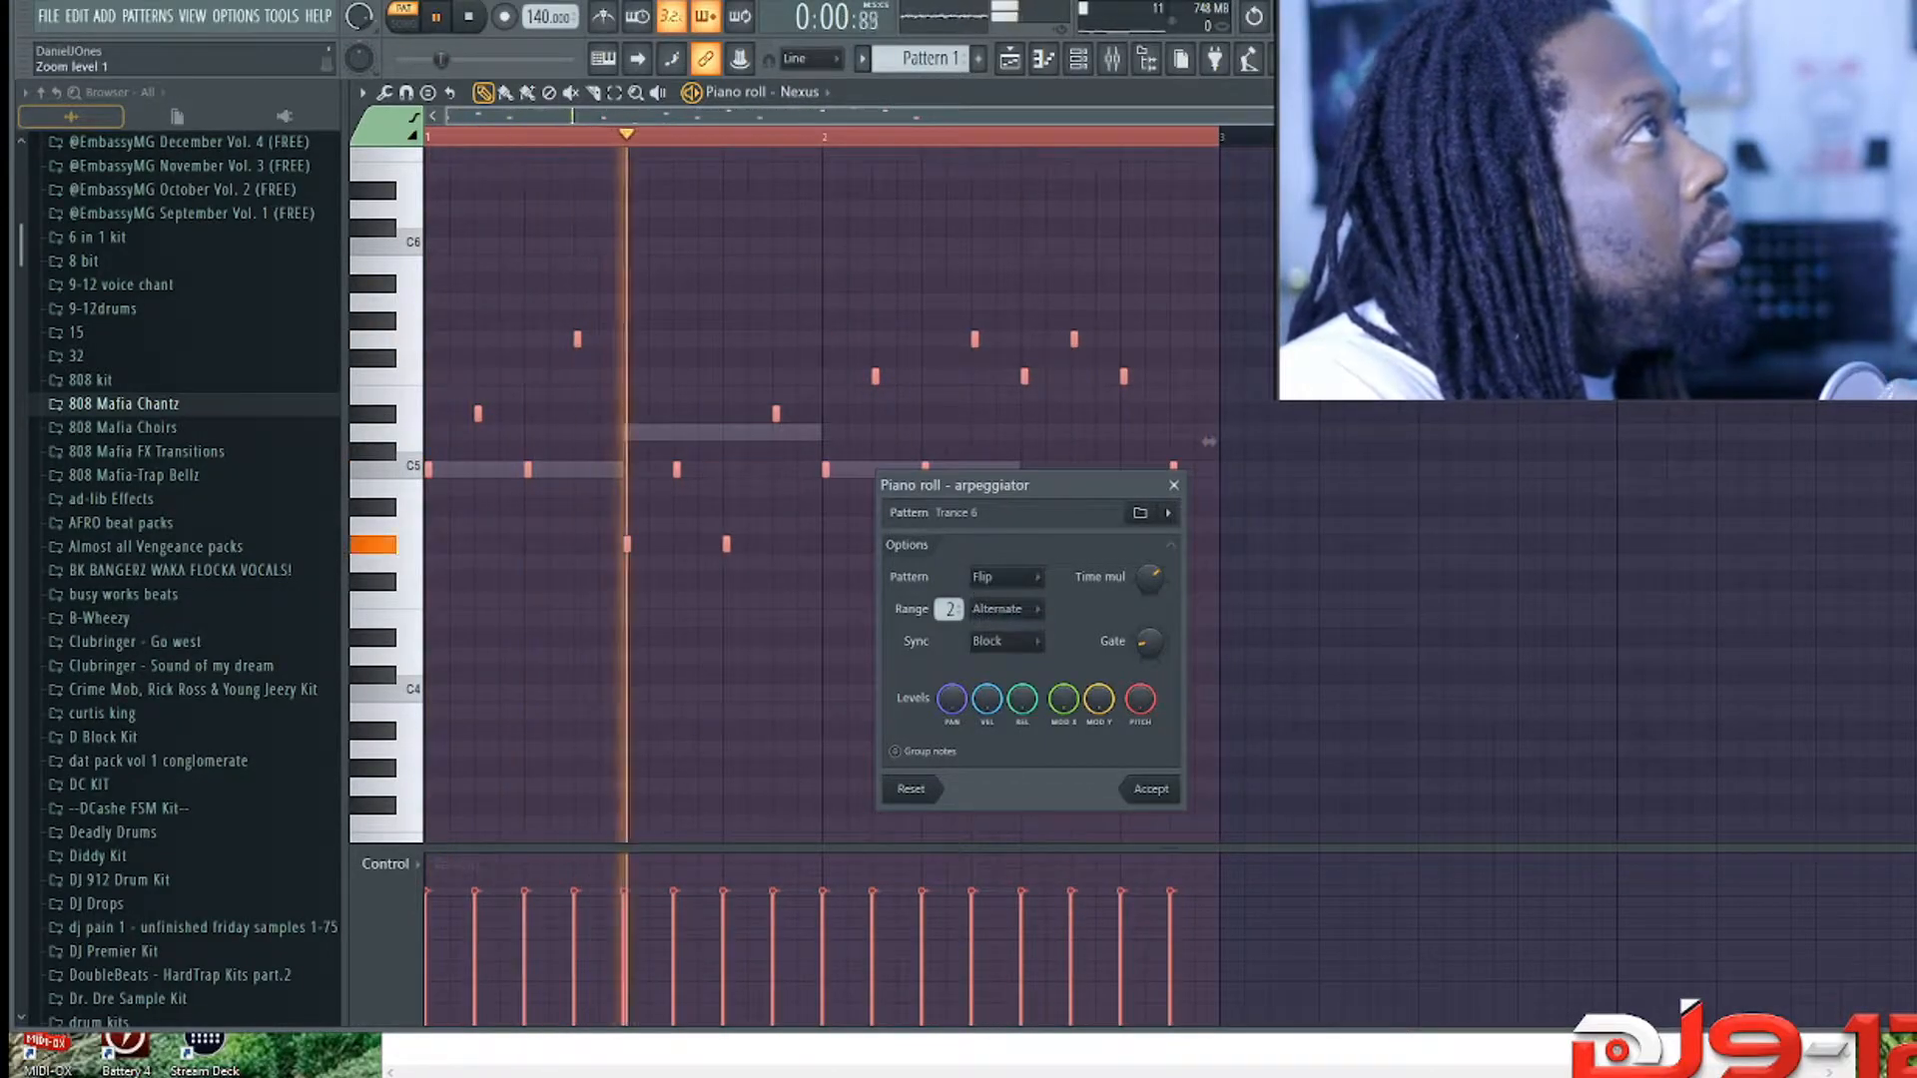
pyautogui.click(1004, 576)
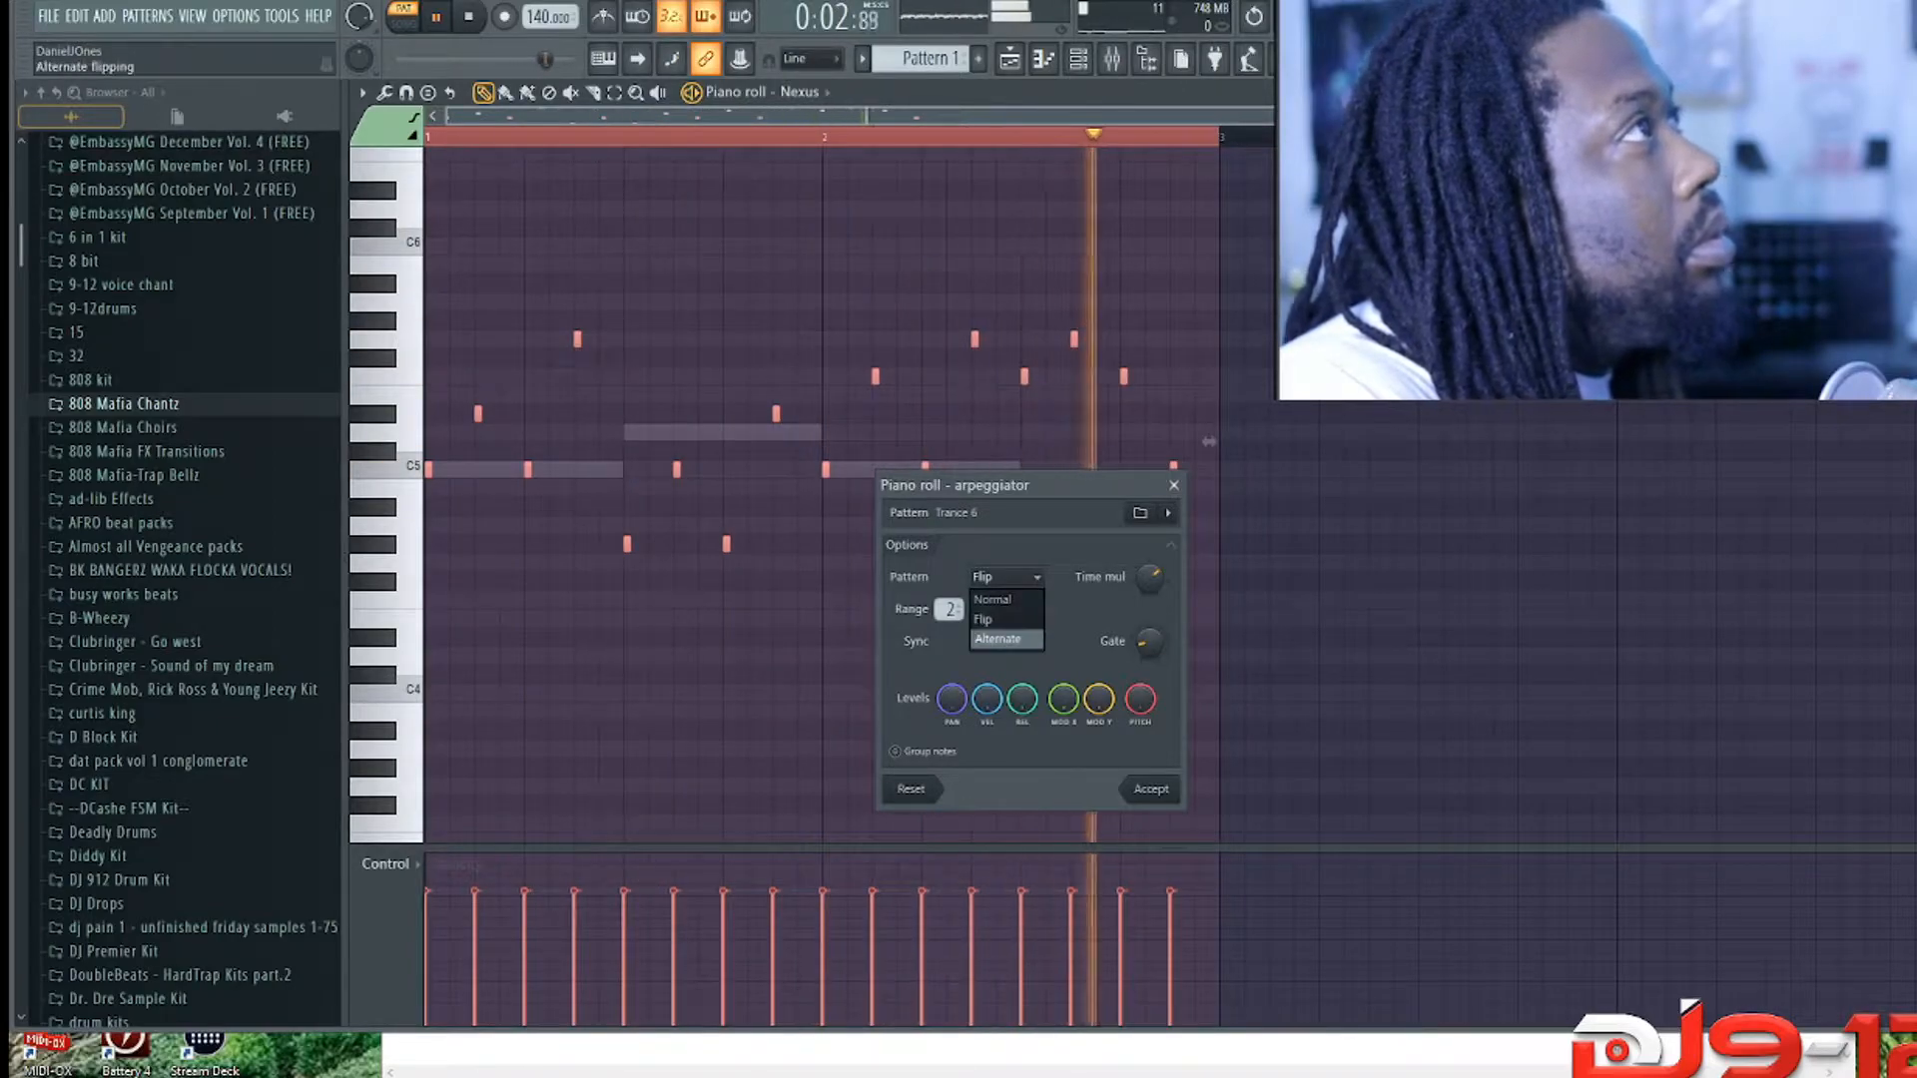
pyautogui.click(1002, 638)
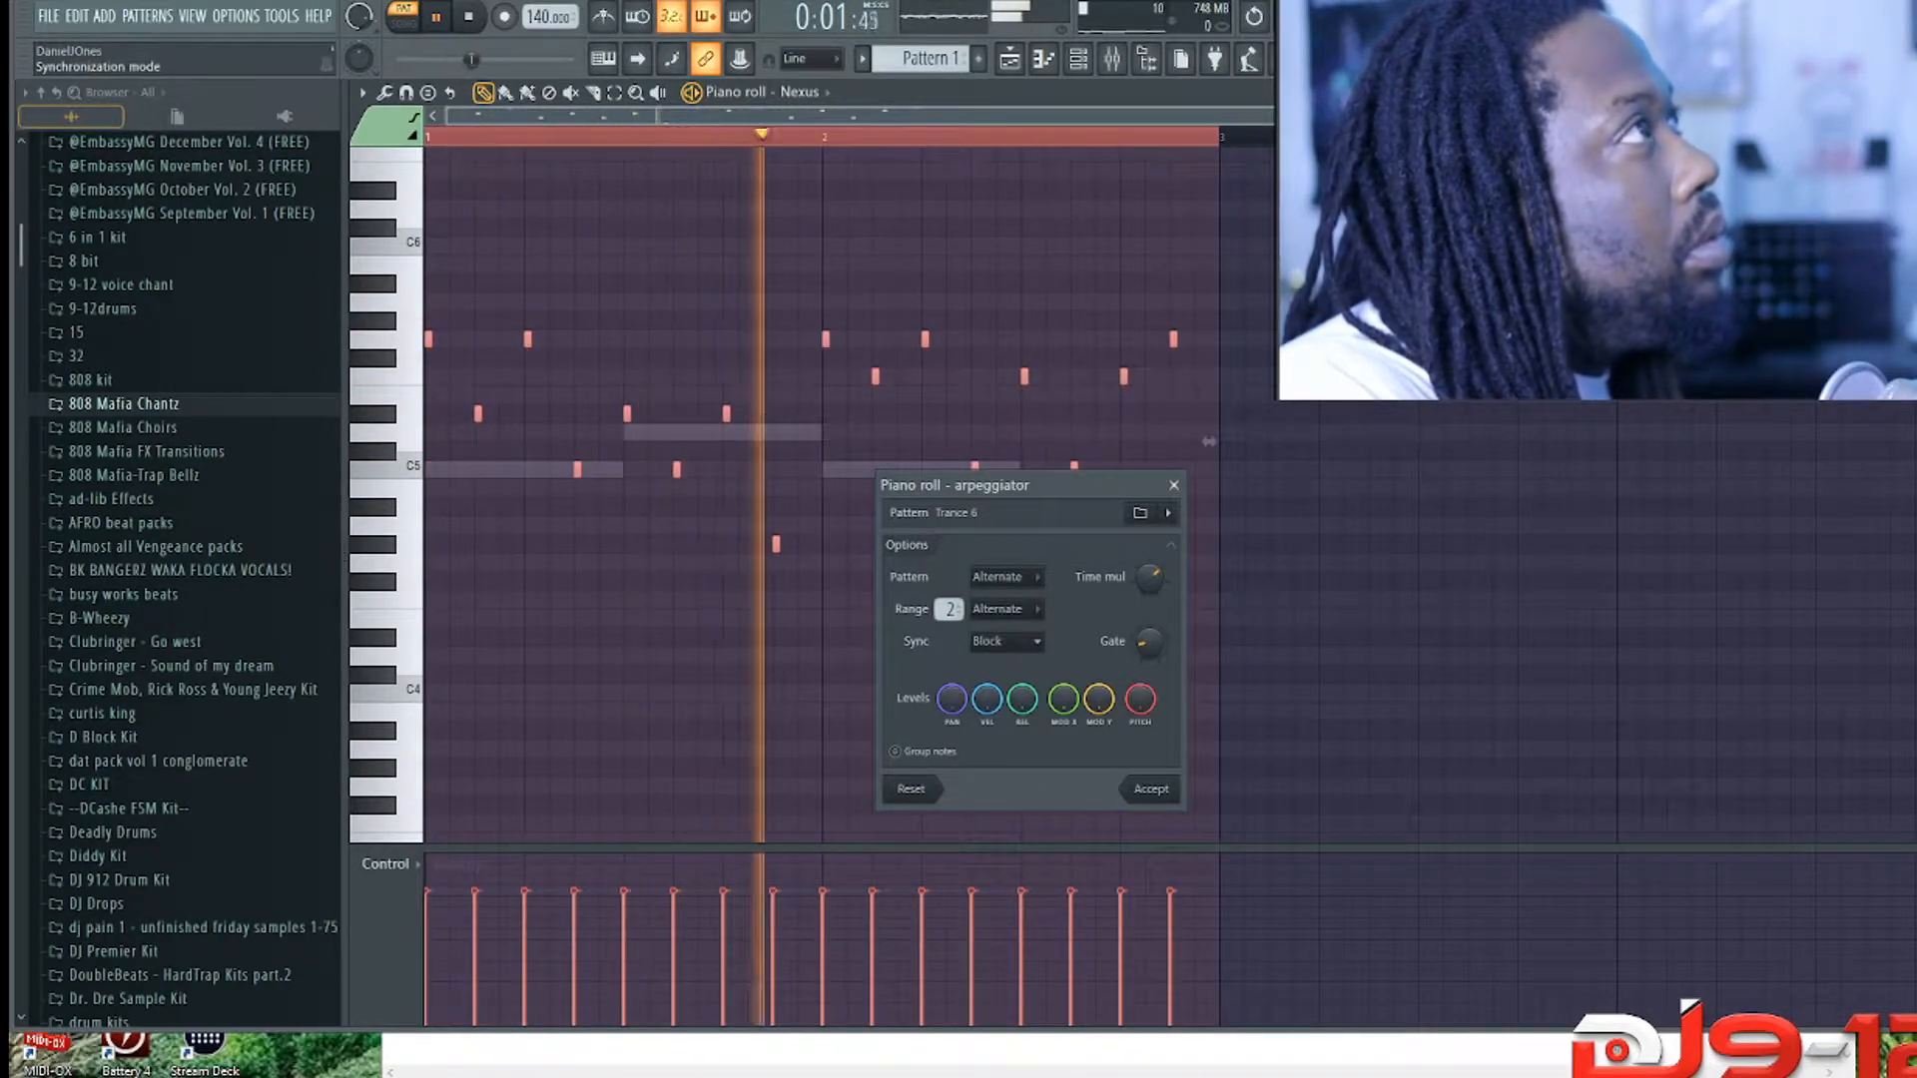
pyautogui.click(1154, 793)
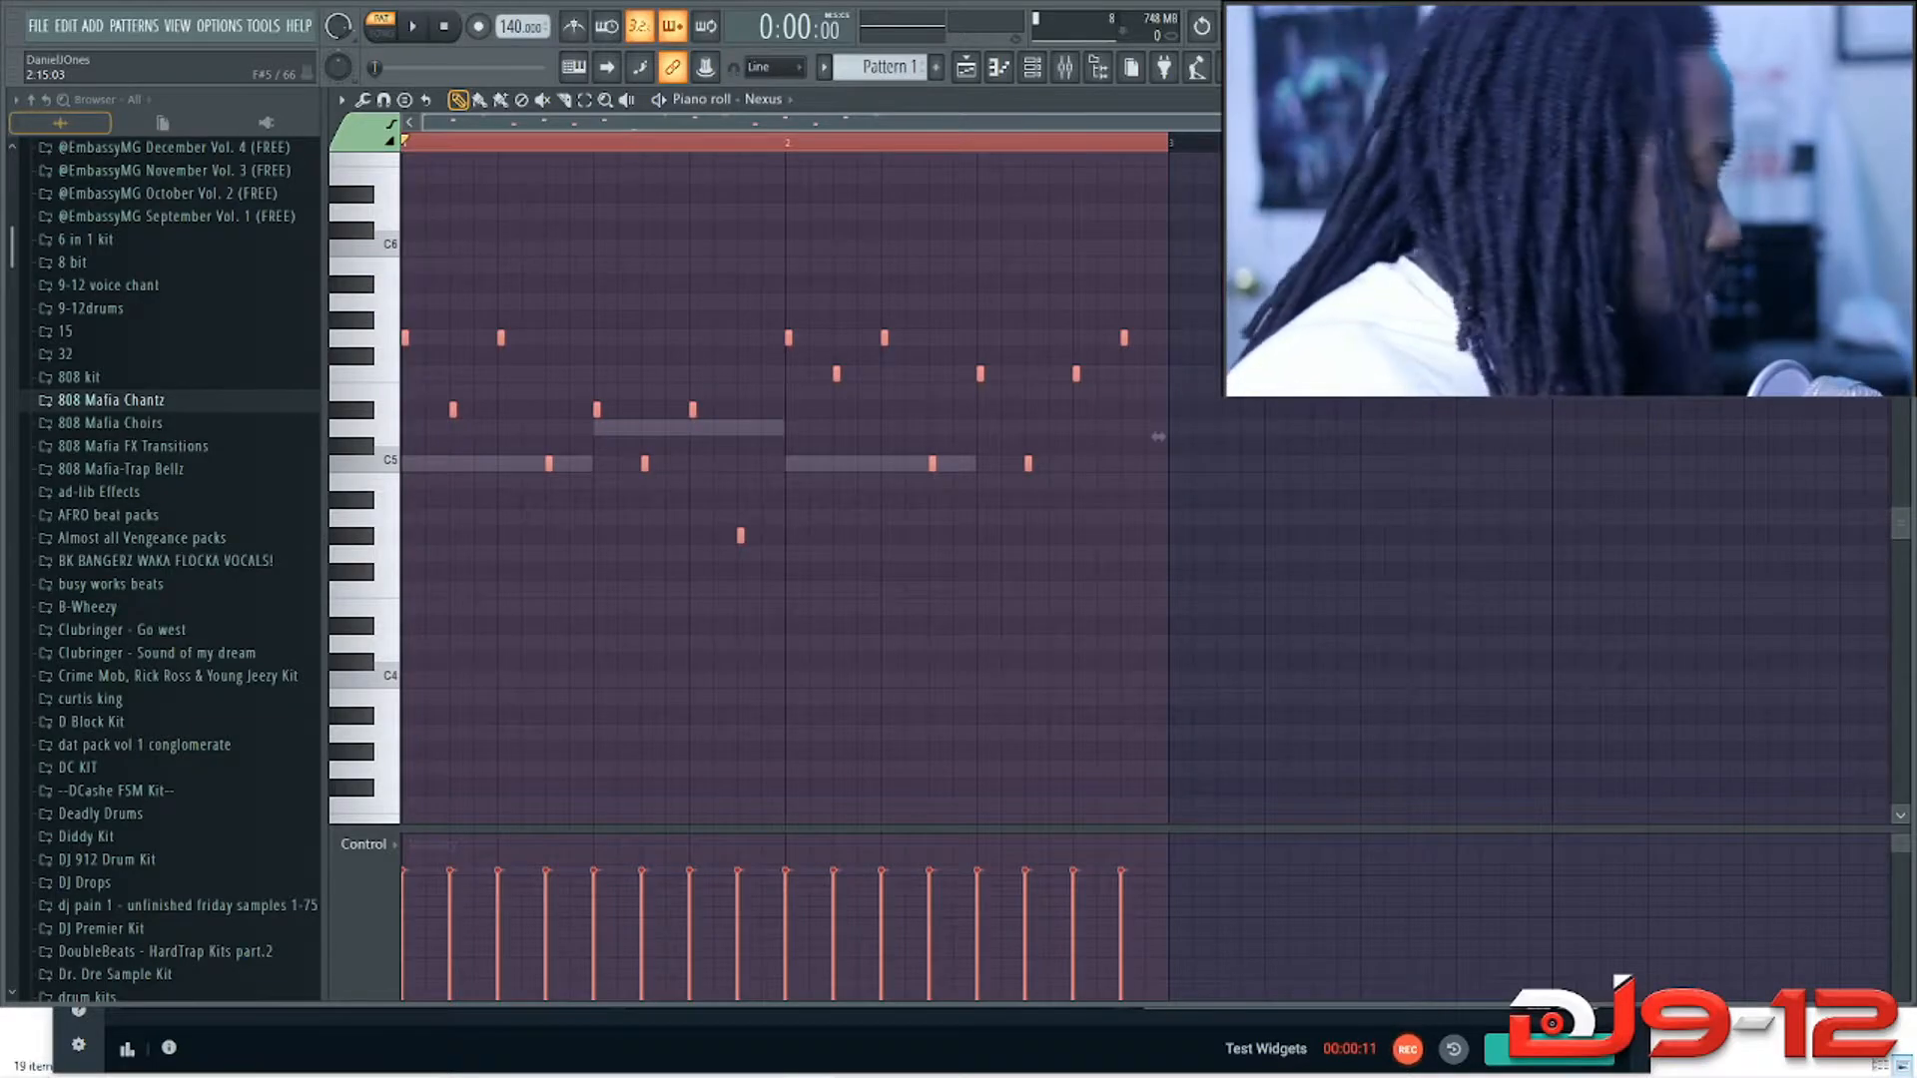
# Step: Try adding a slightly offset copy of the melody notes, delete it, and duplicate the Nexus melody into the following bars
pyautogui.moveTo(1159, 436); pyautogui.dragTo(1182, 437)
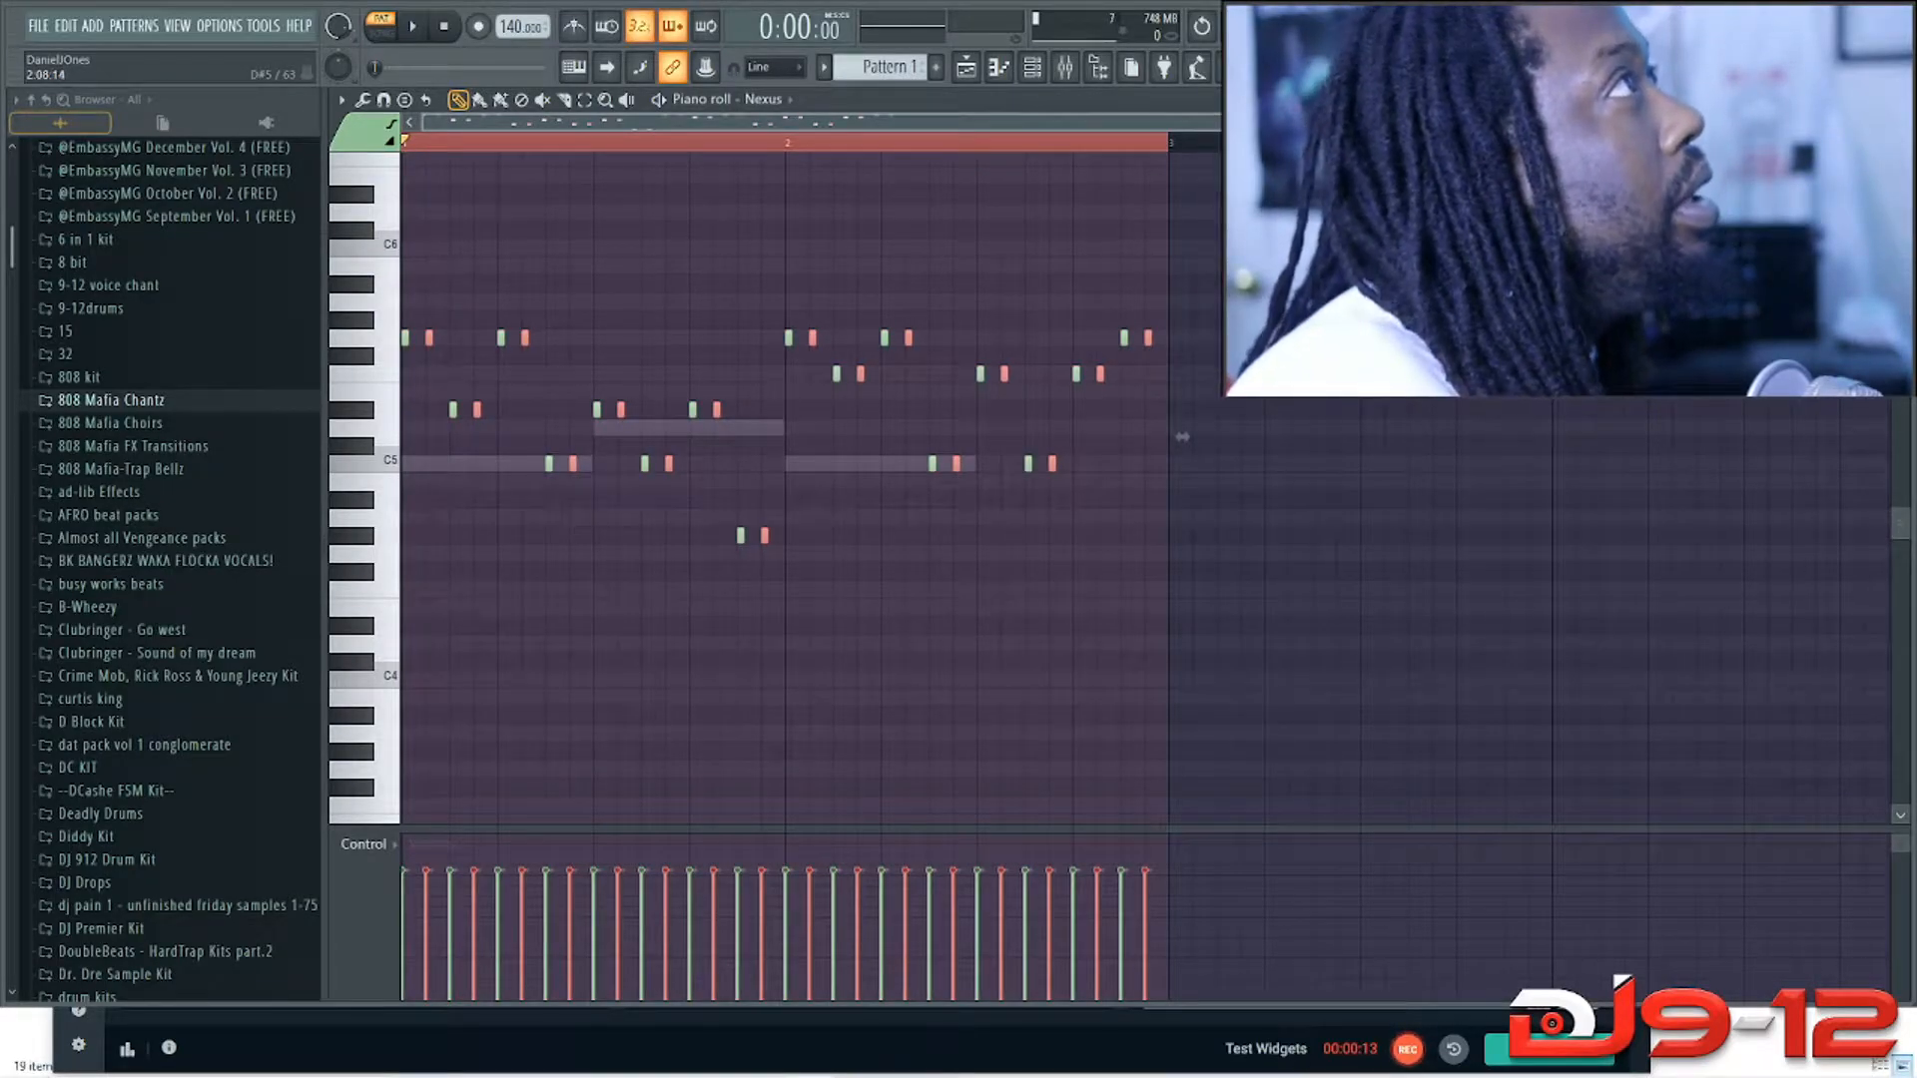
pyautogui.press('Delete')
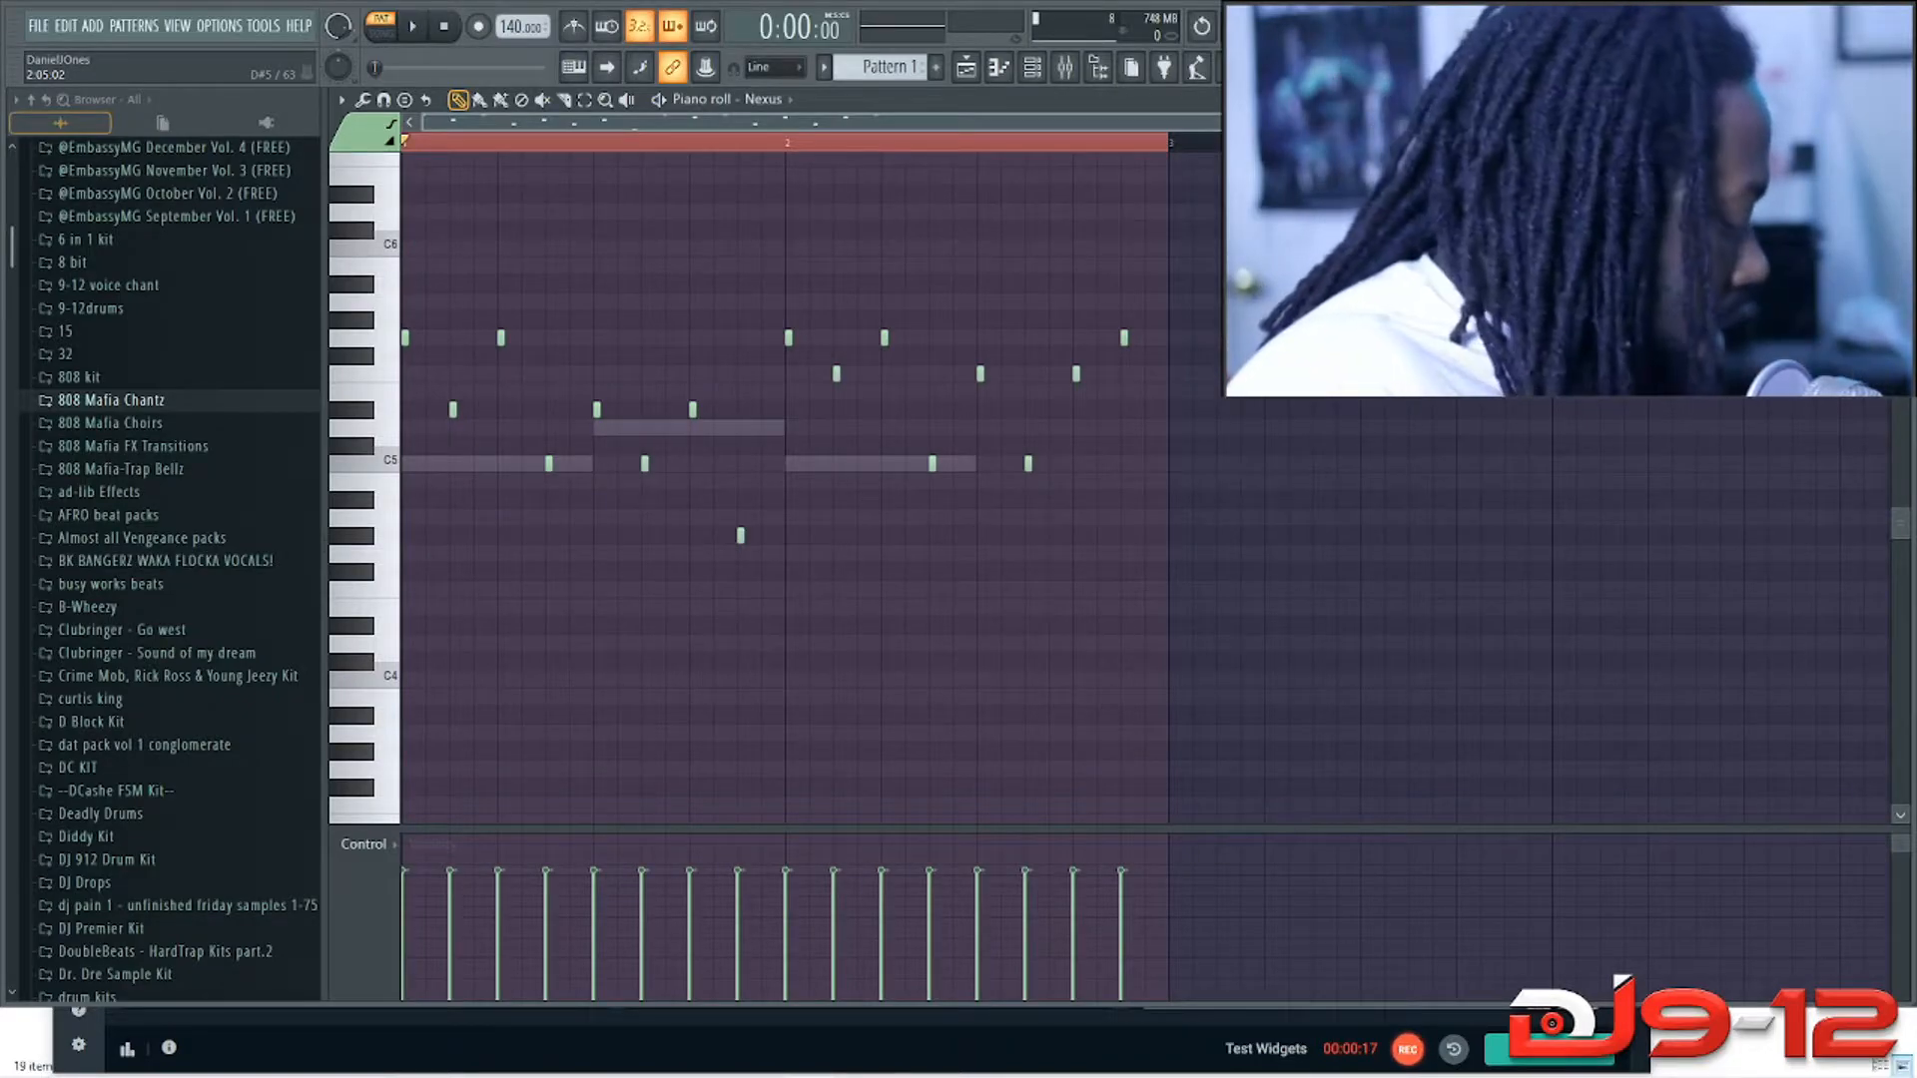
pyautogui.hotkey('ctrl', 'b')
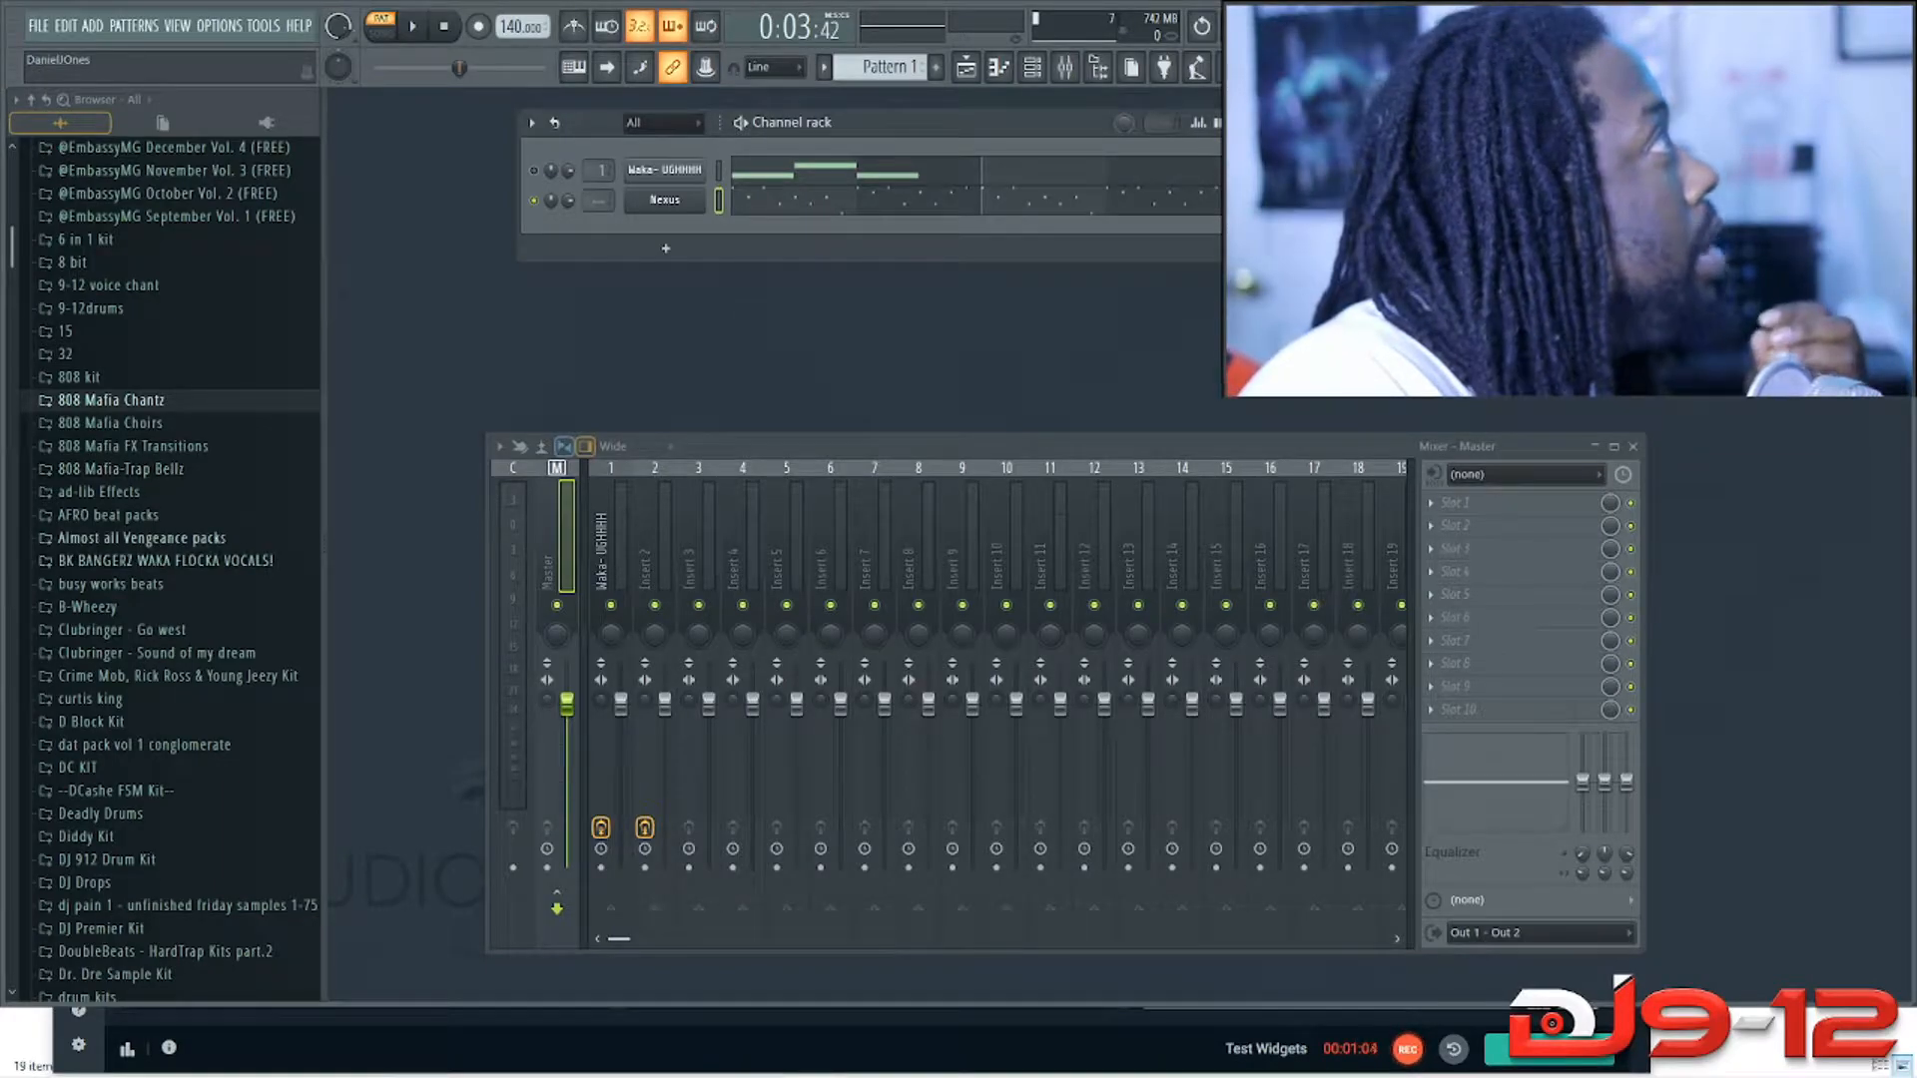
pyautogui.scroll(3, 170, 569)
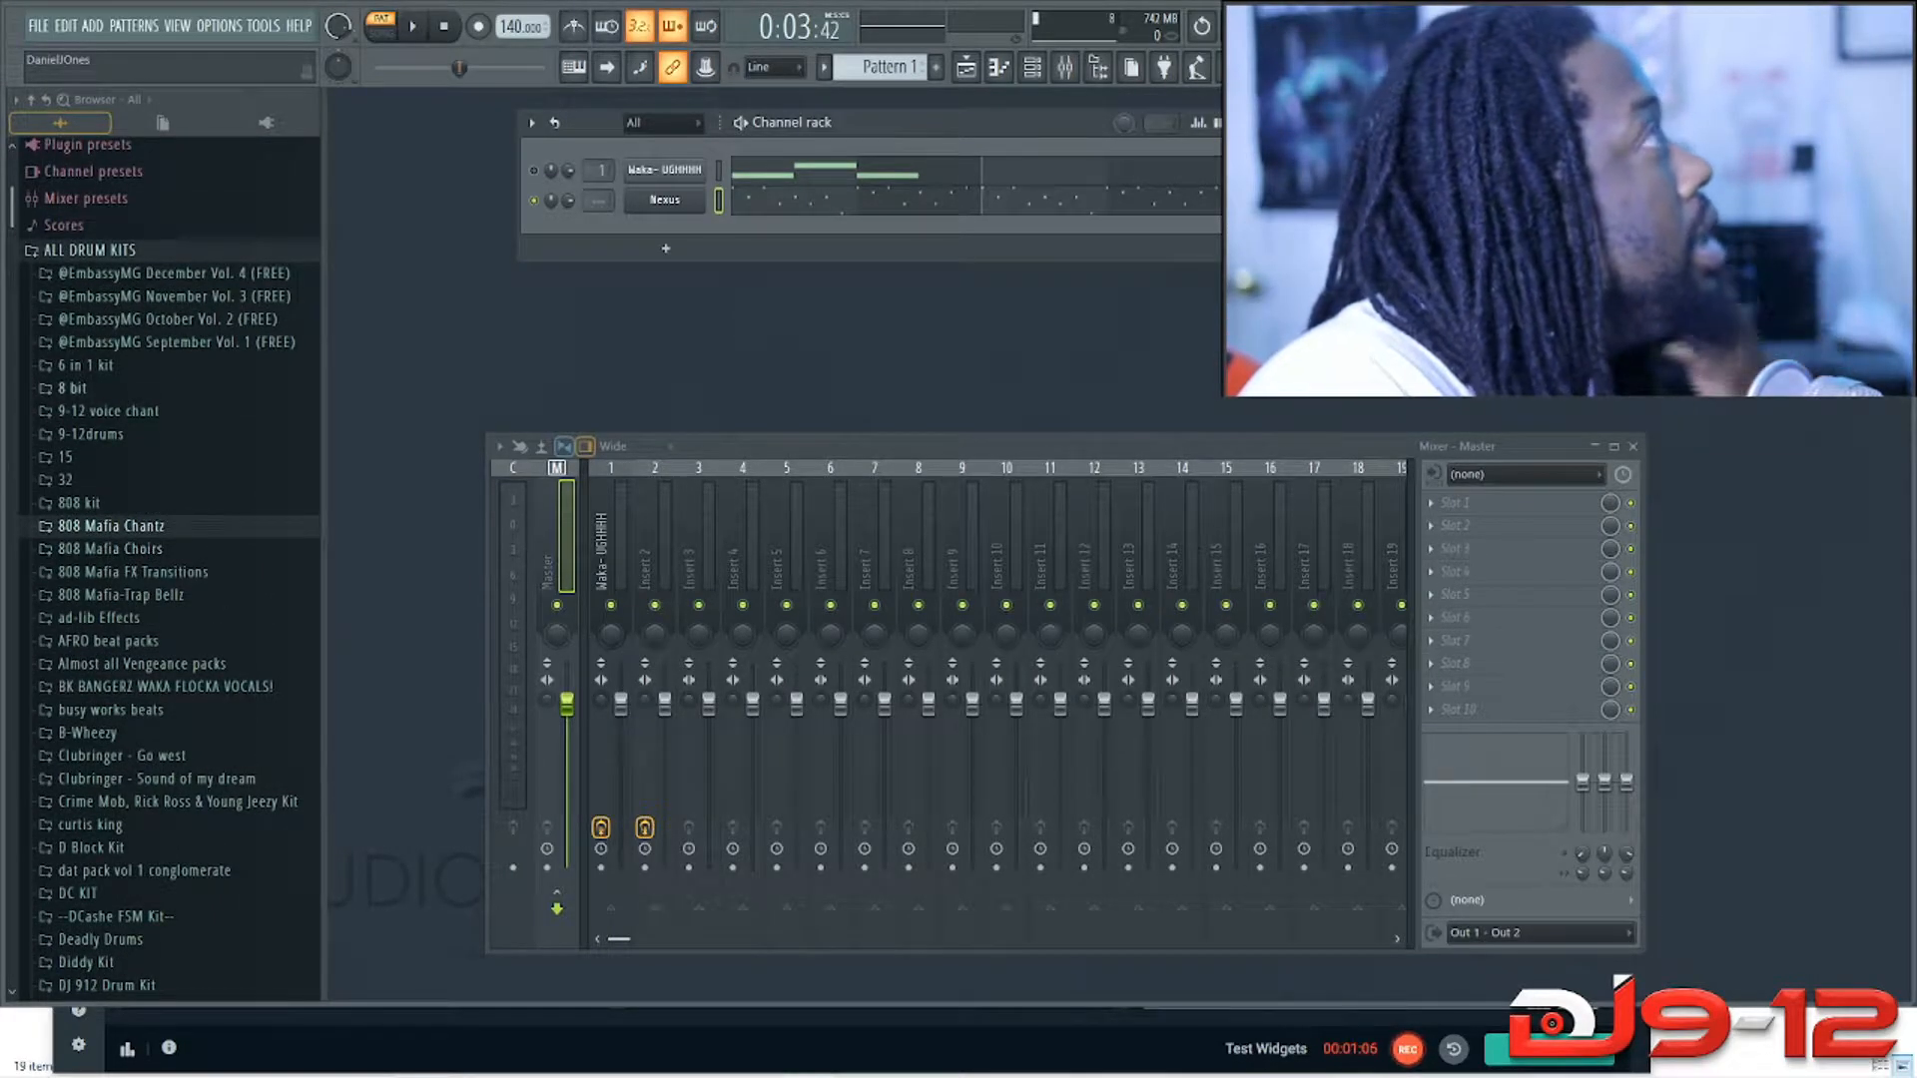
pyautogui.click(120, 272)
pyautogui.click(85, 296)
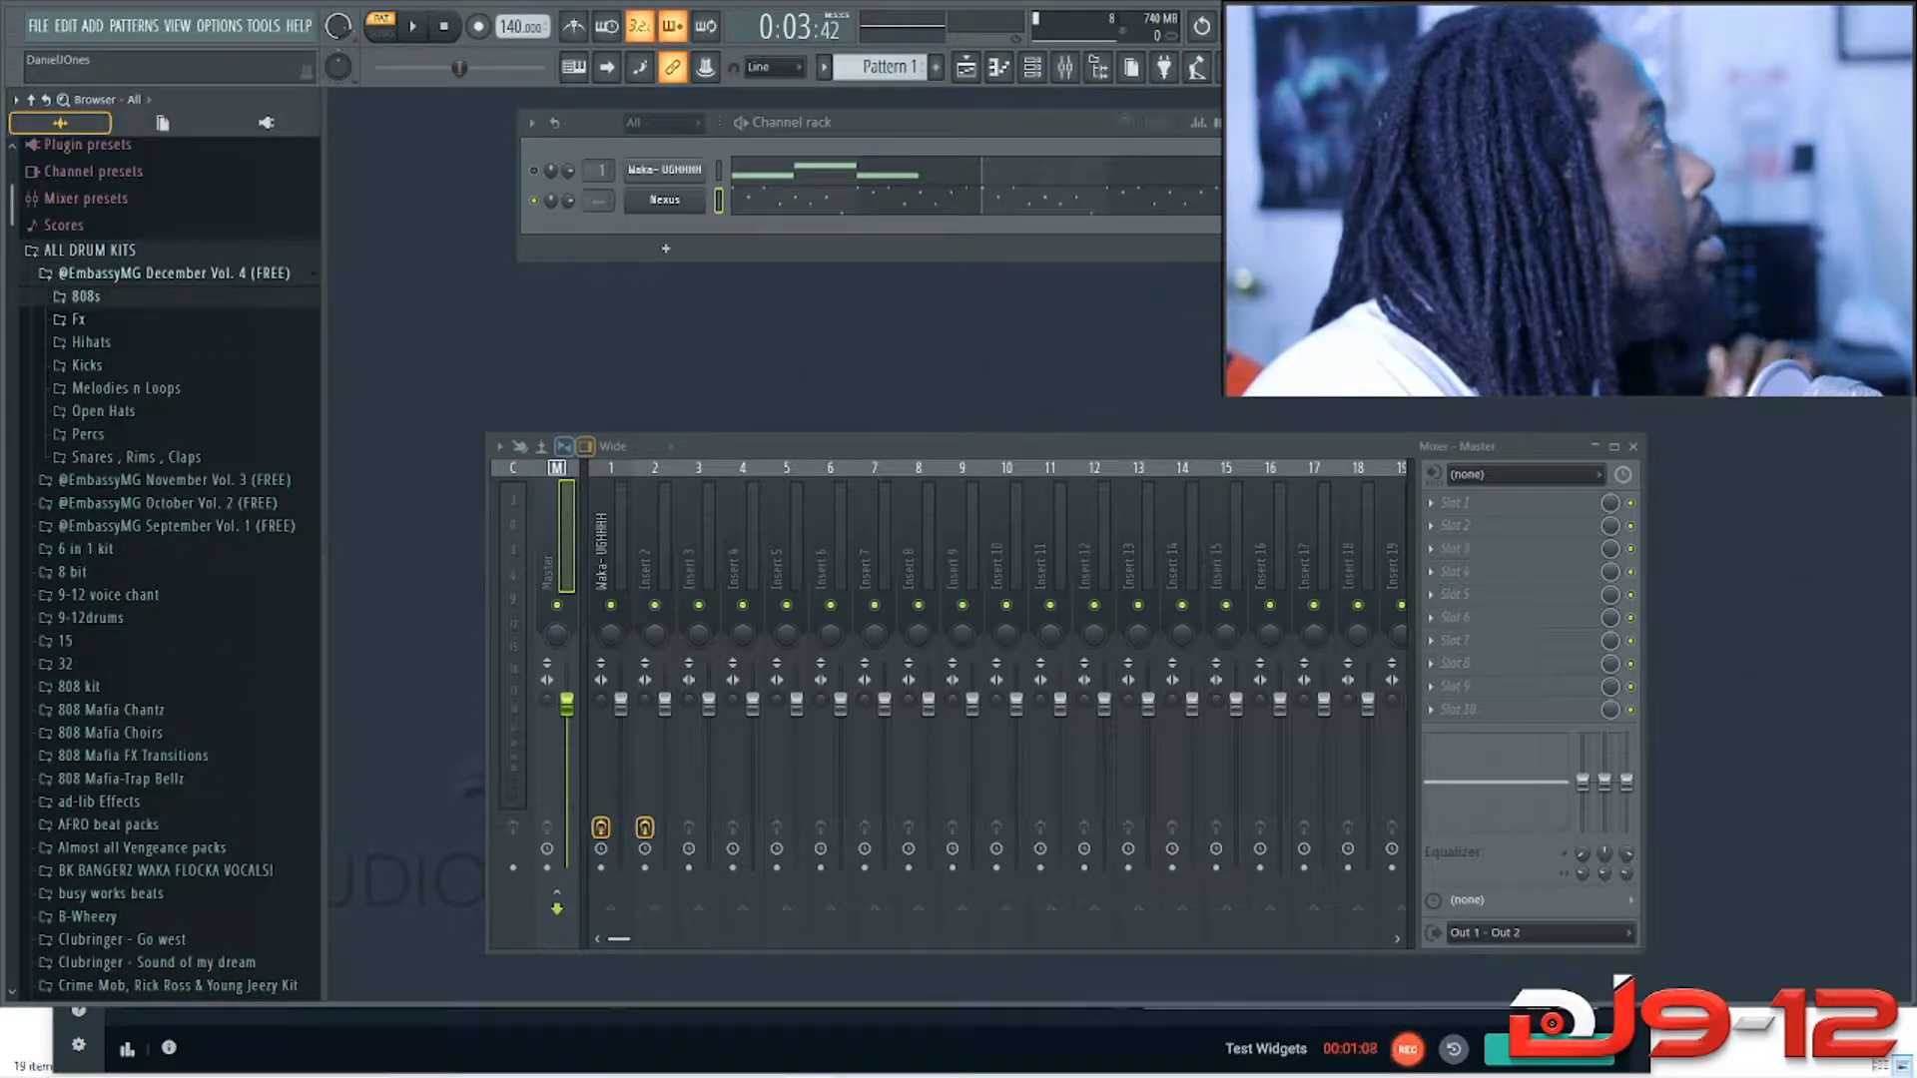
pyautogui.moveTo(139, 402); pyautogui.dragTo(631, 288)
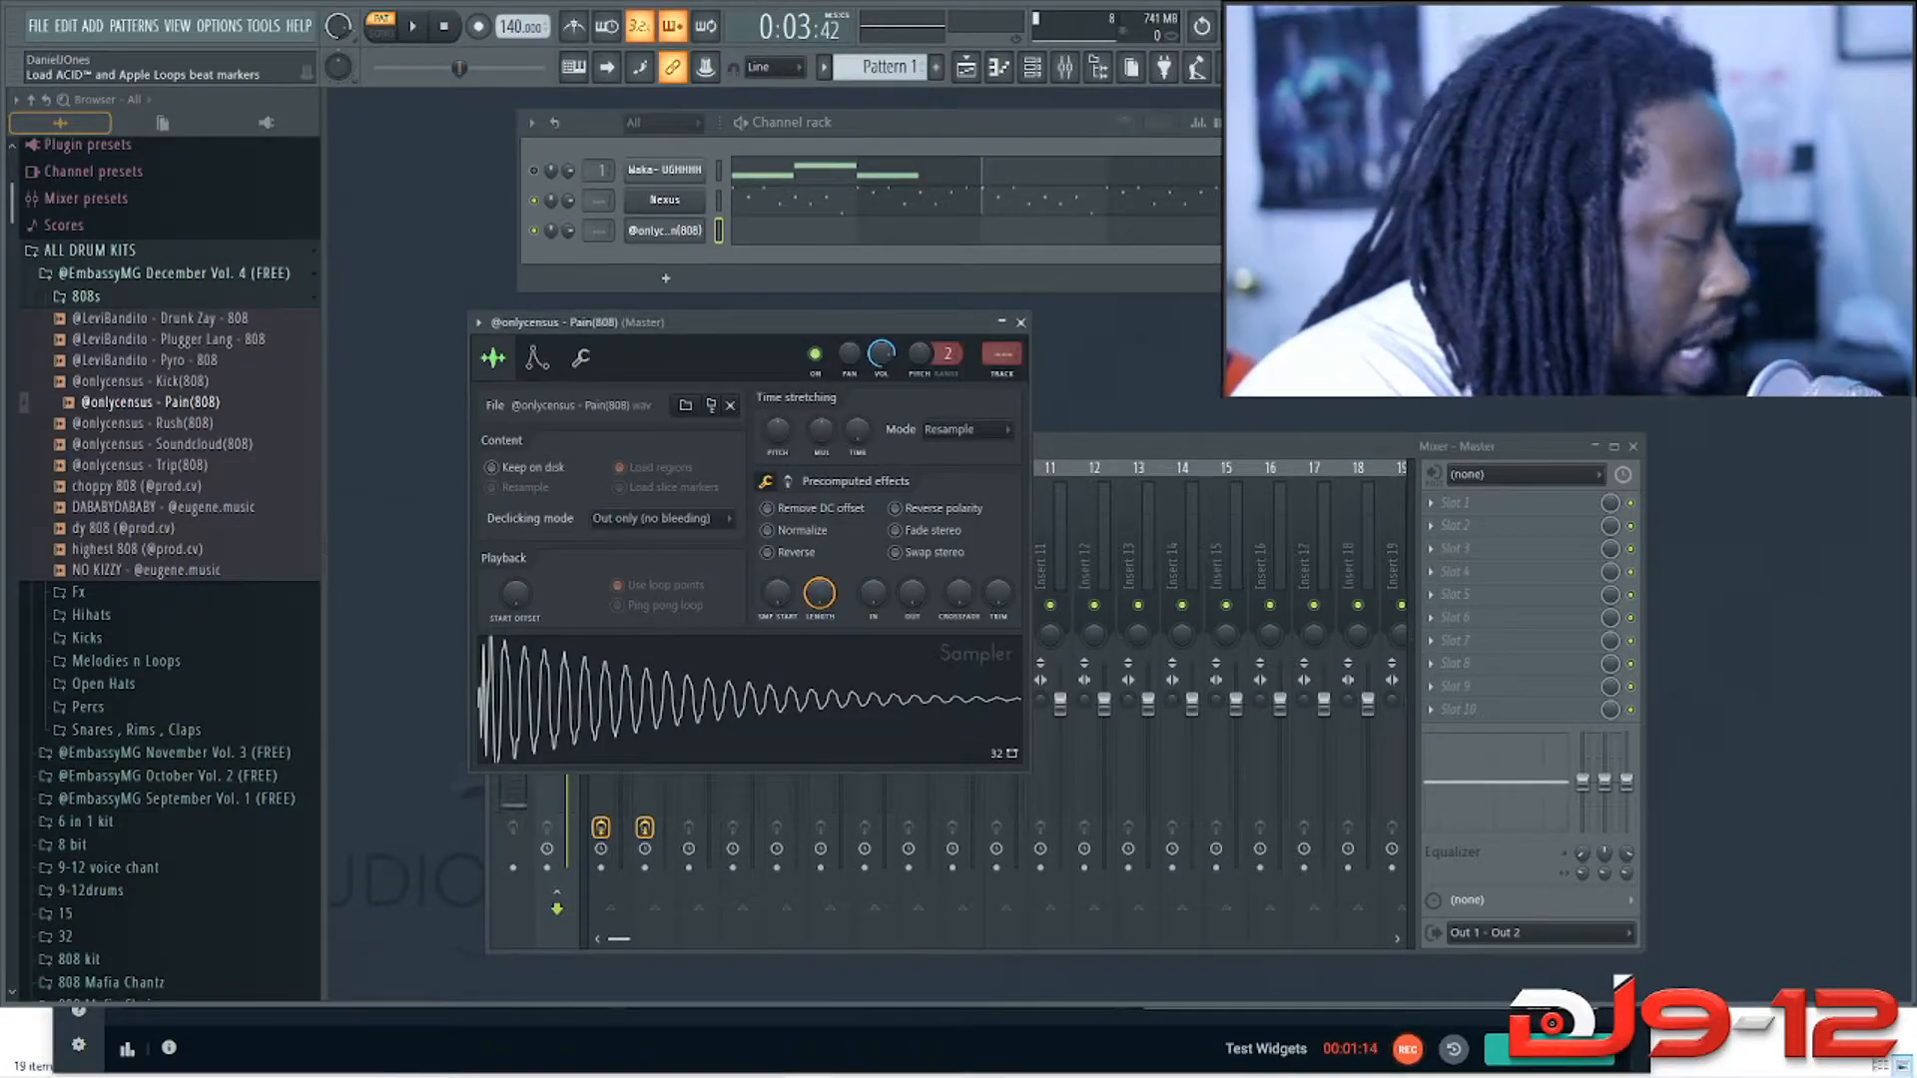
pyautogui.click(699, 699)
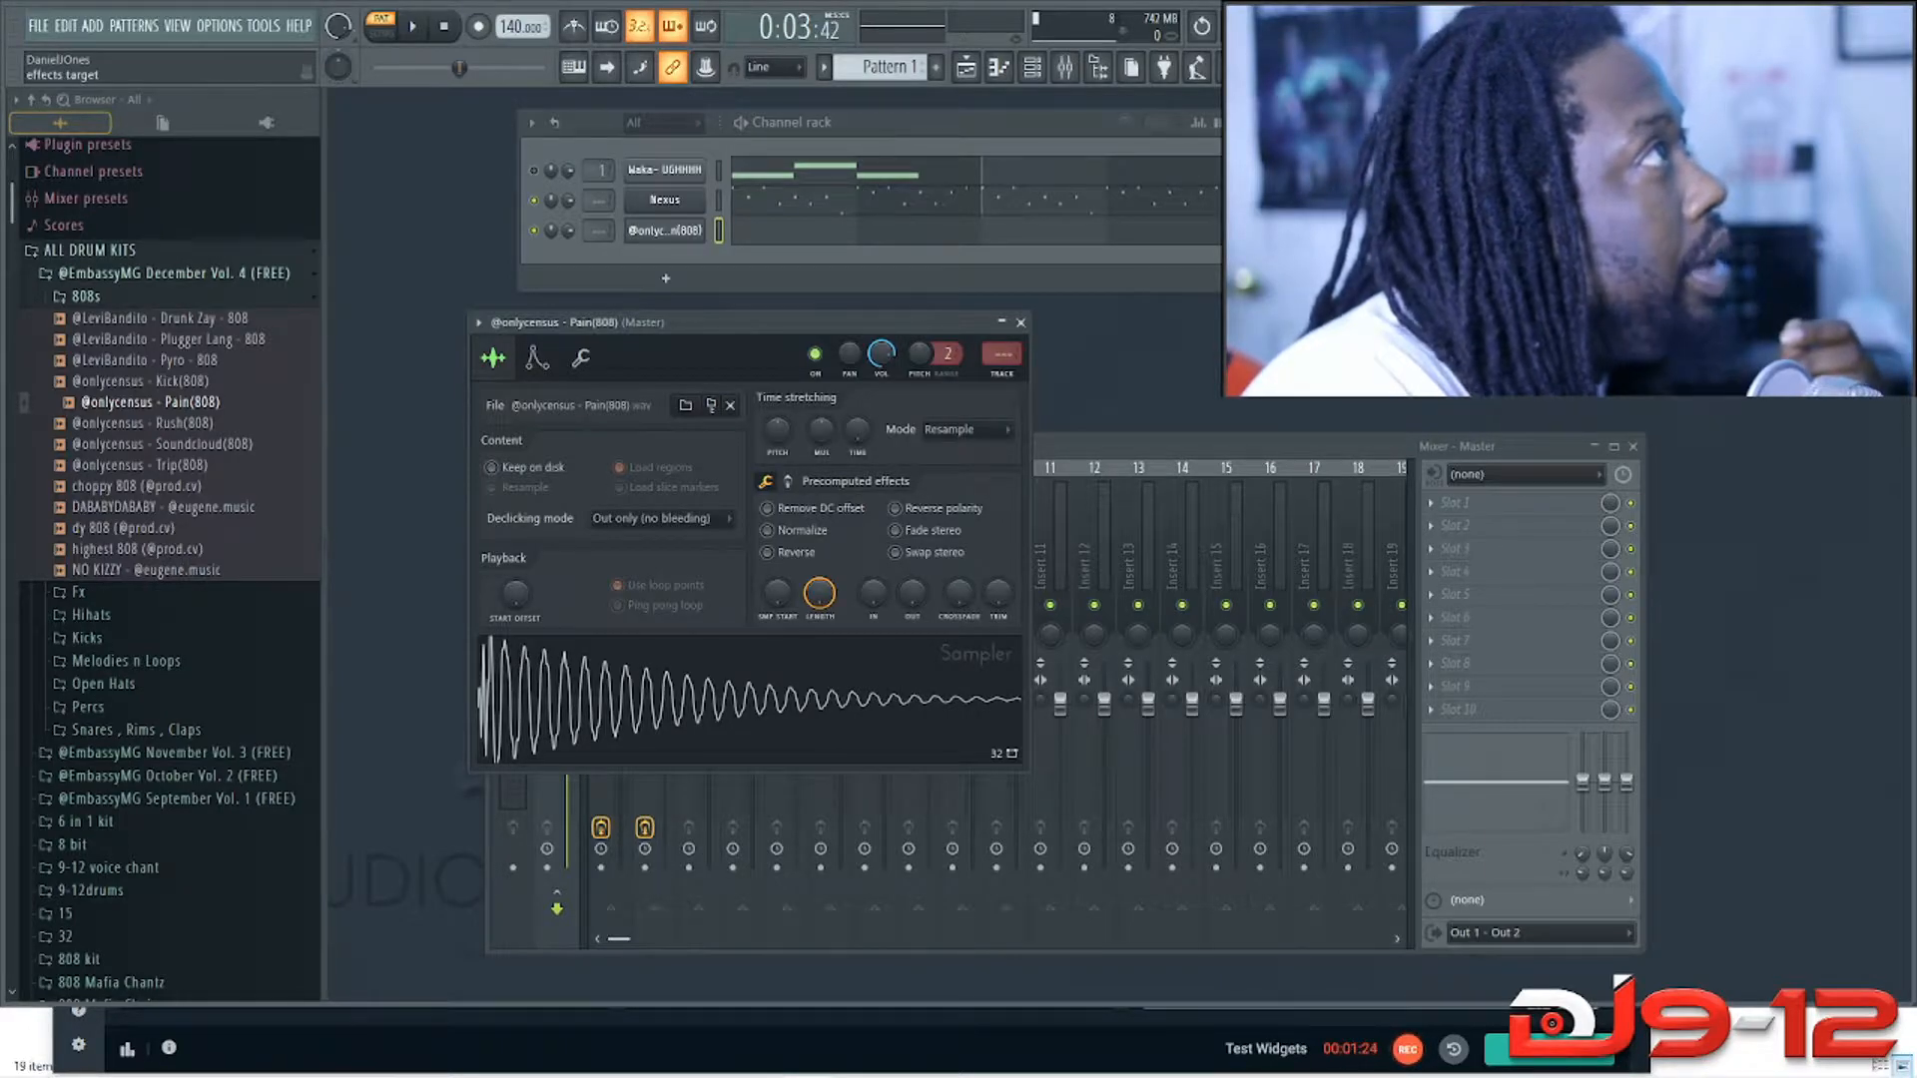
# Step: Boost the Pain 808 sample's gain in its precomputed effects, auditioning different amounts including 20%
pyautogui.click(788, 482)
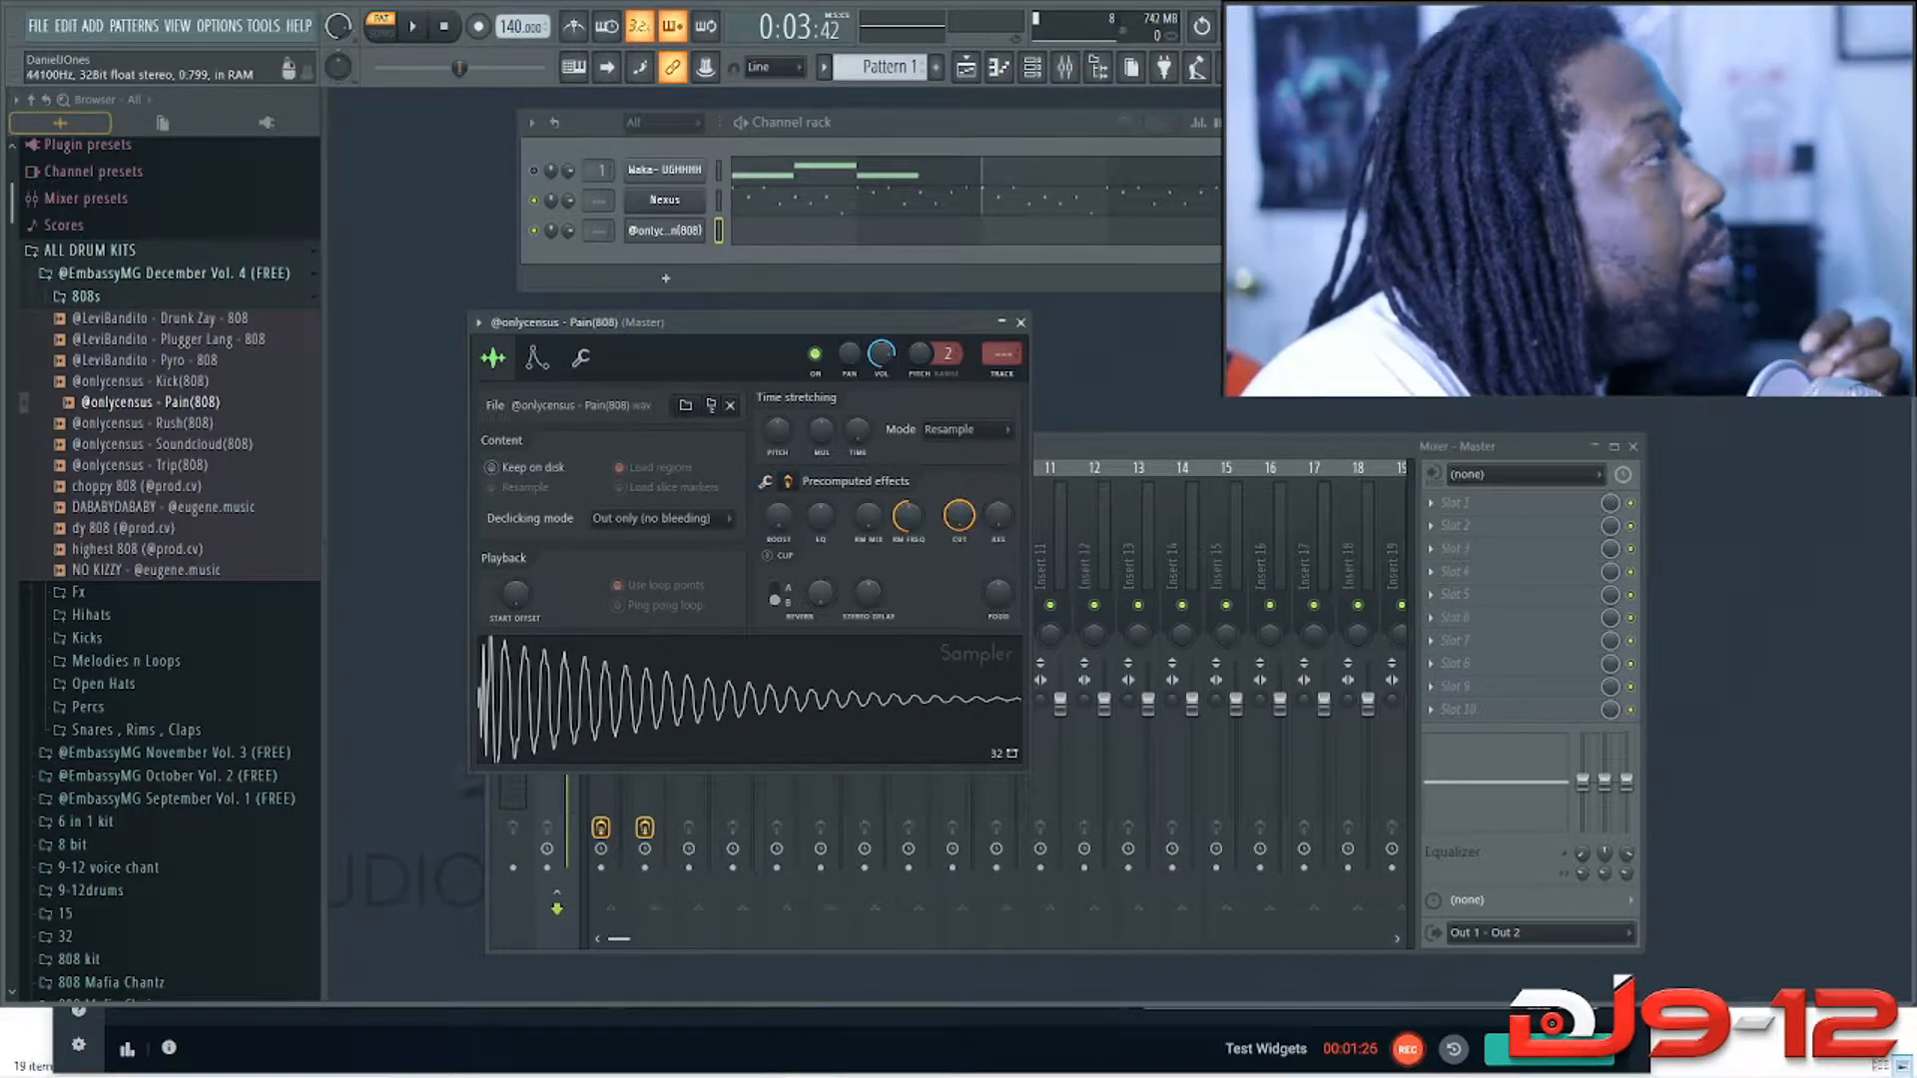
pyautogui.moveTo(777, 515); pyautogui.dragTo(777, 498)
pyautogui.click(778, 695)
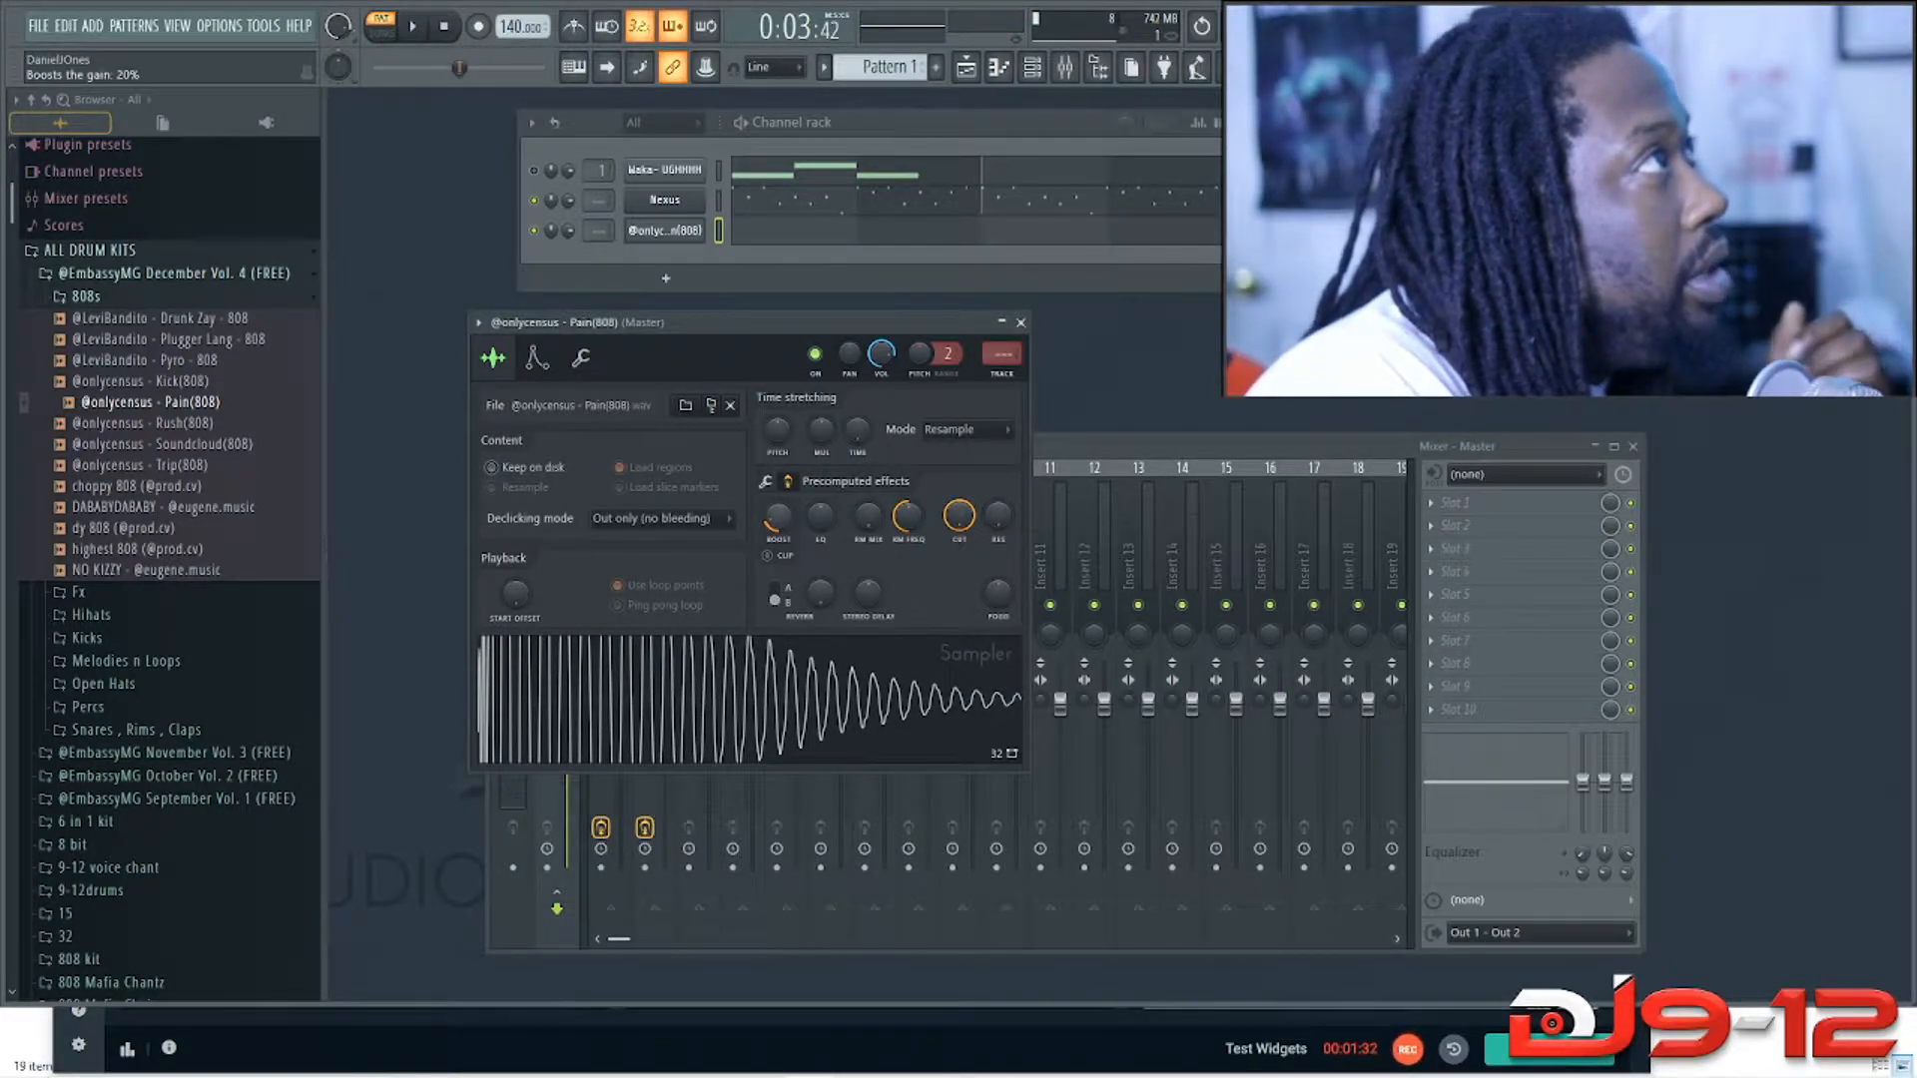
pyautogui.moveTo(778, 515); pyautogui.dragTo(778, 536)
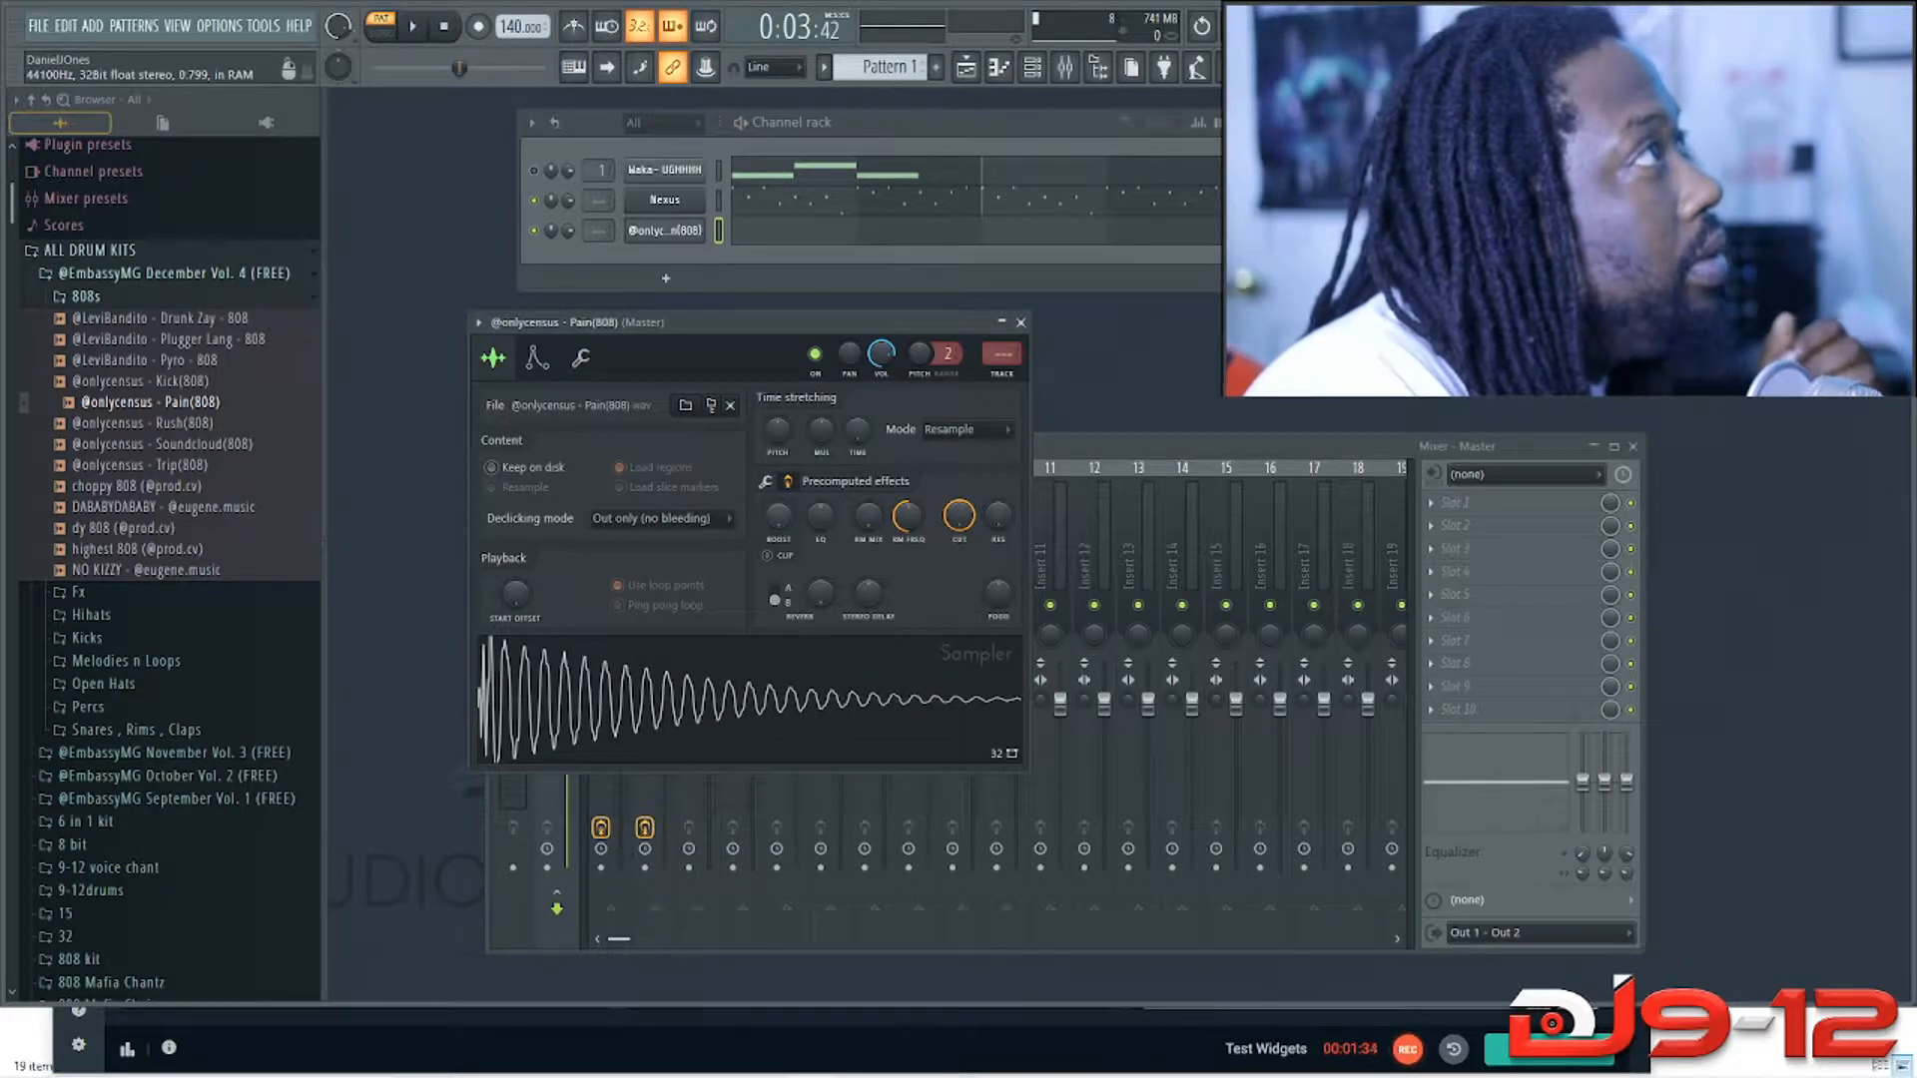
pyautogui.click(778, 695)
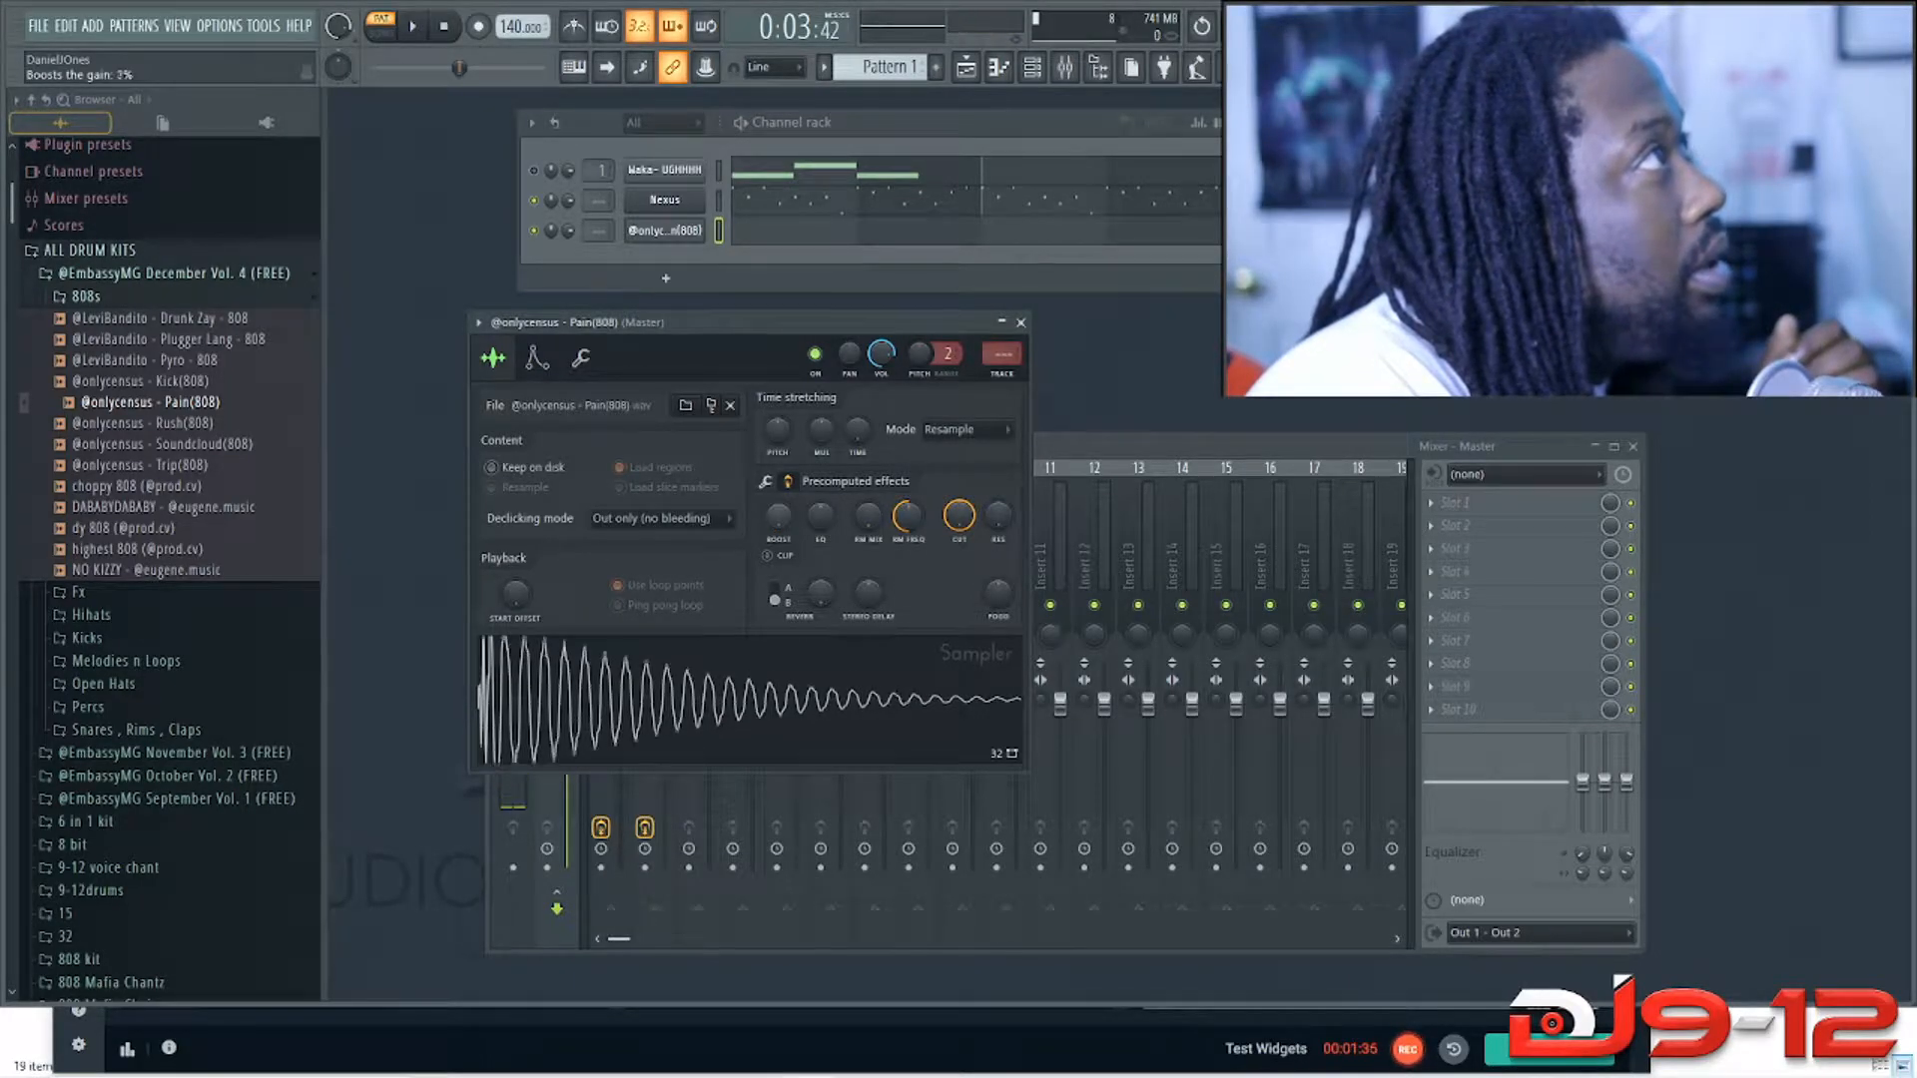
pyautogui.moveTo(777, 515); pyautogui.dragTo(778, 491)
pyautogui.click(778, 695)
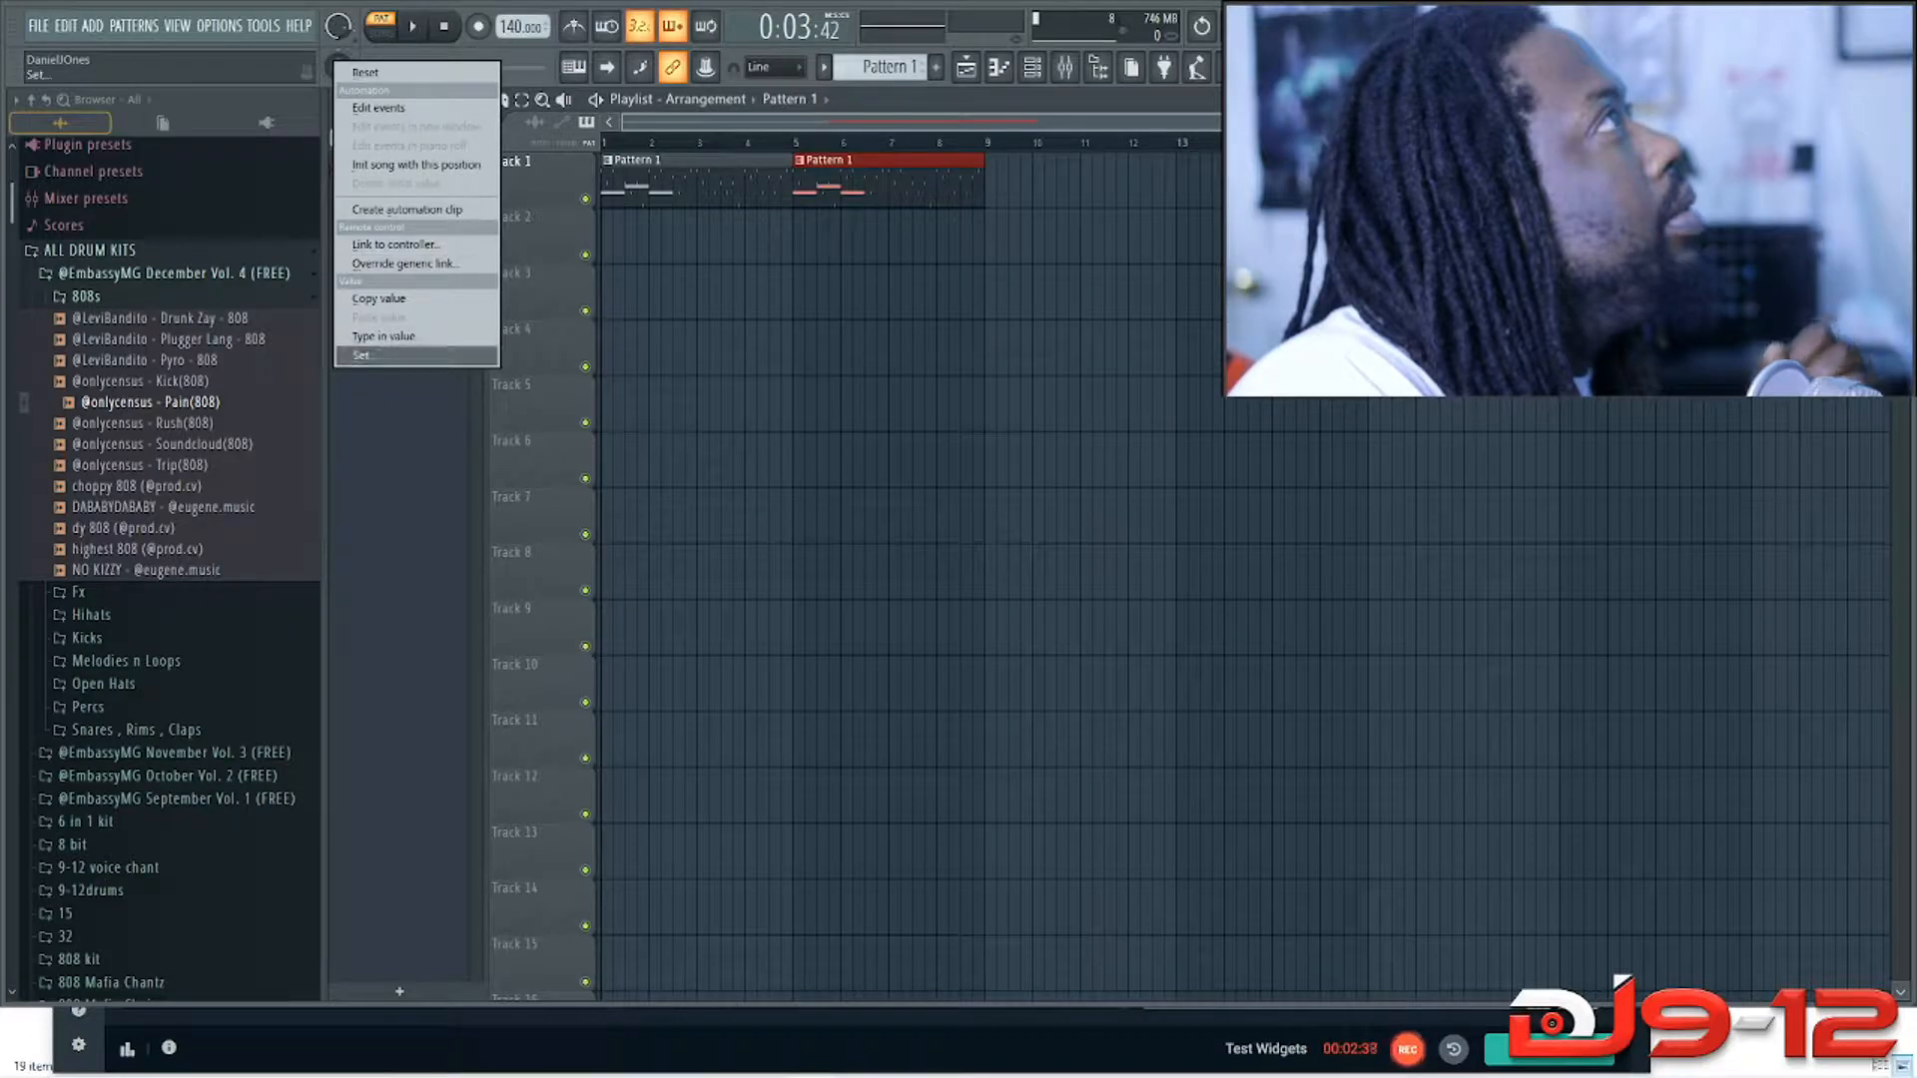
# Step: Try automating the master pitch with a playlist clip that drops at bar 5 and ramps back up, and play it back
pyautogui.click(366, 357)
pyautogui.rightClick(339, 66)
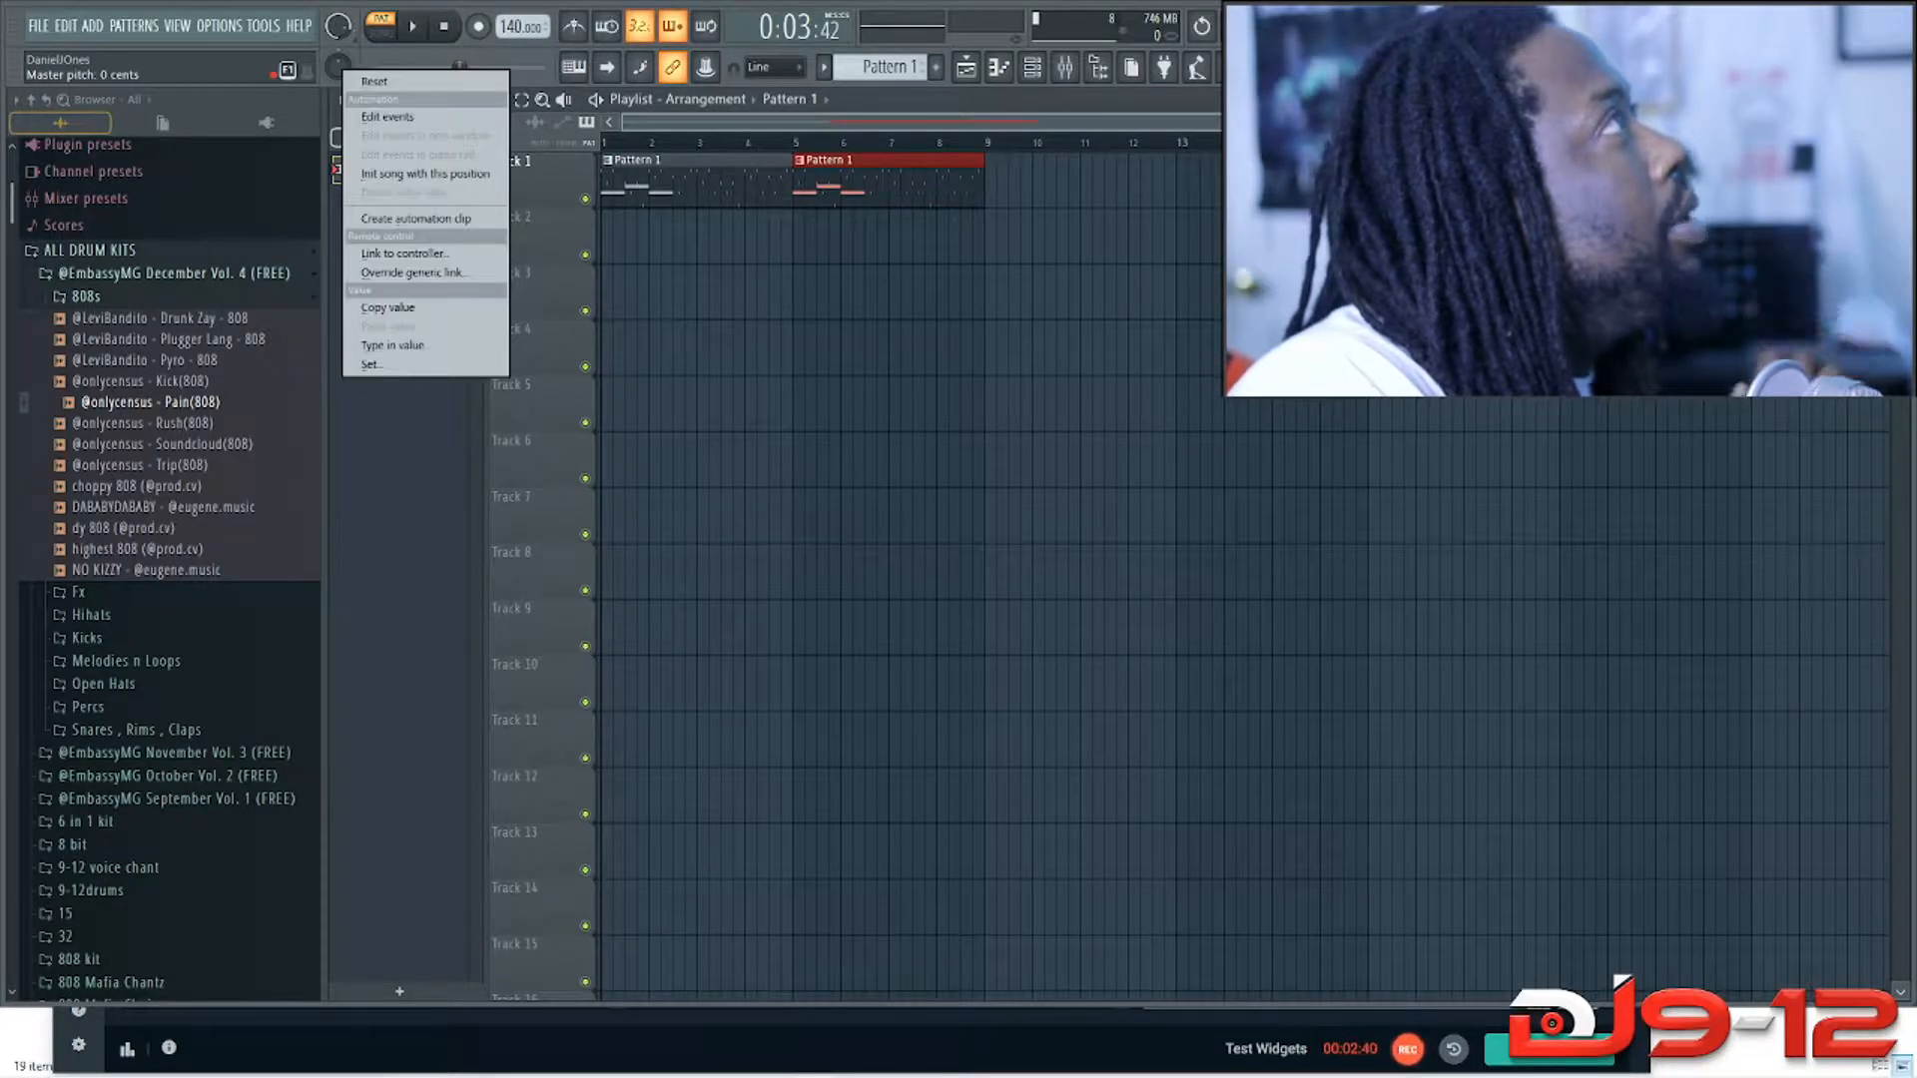
pyautogui.click(370, 364)
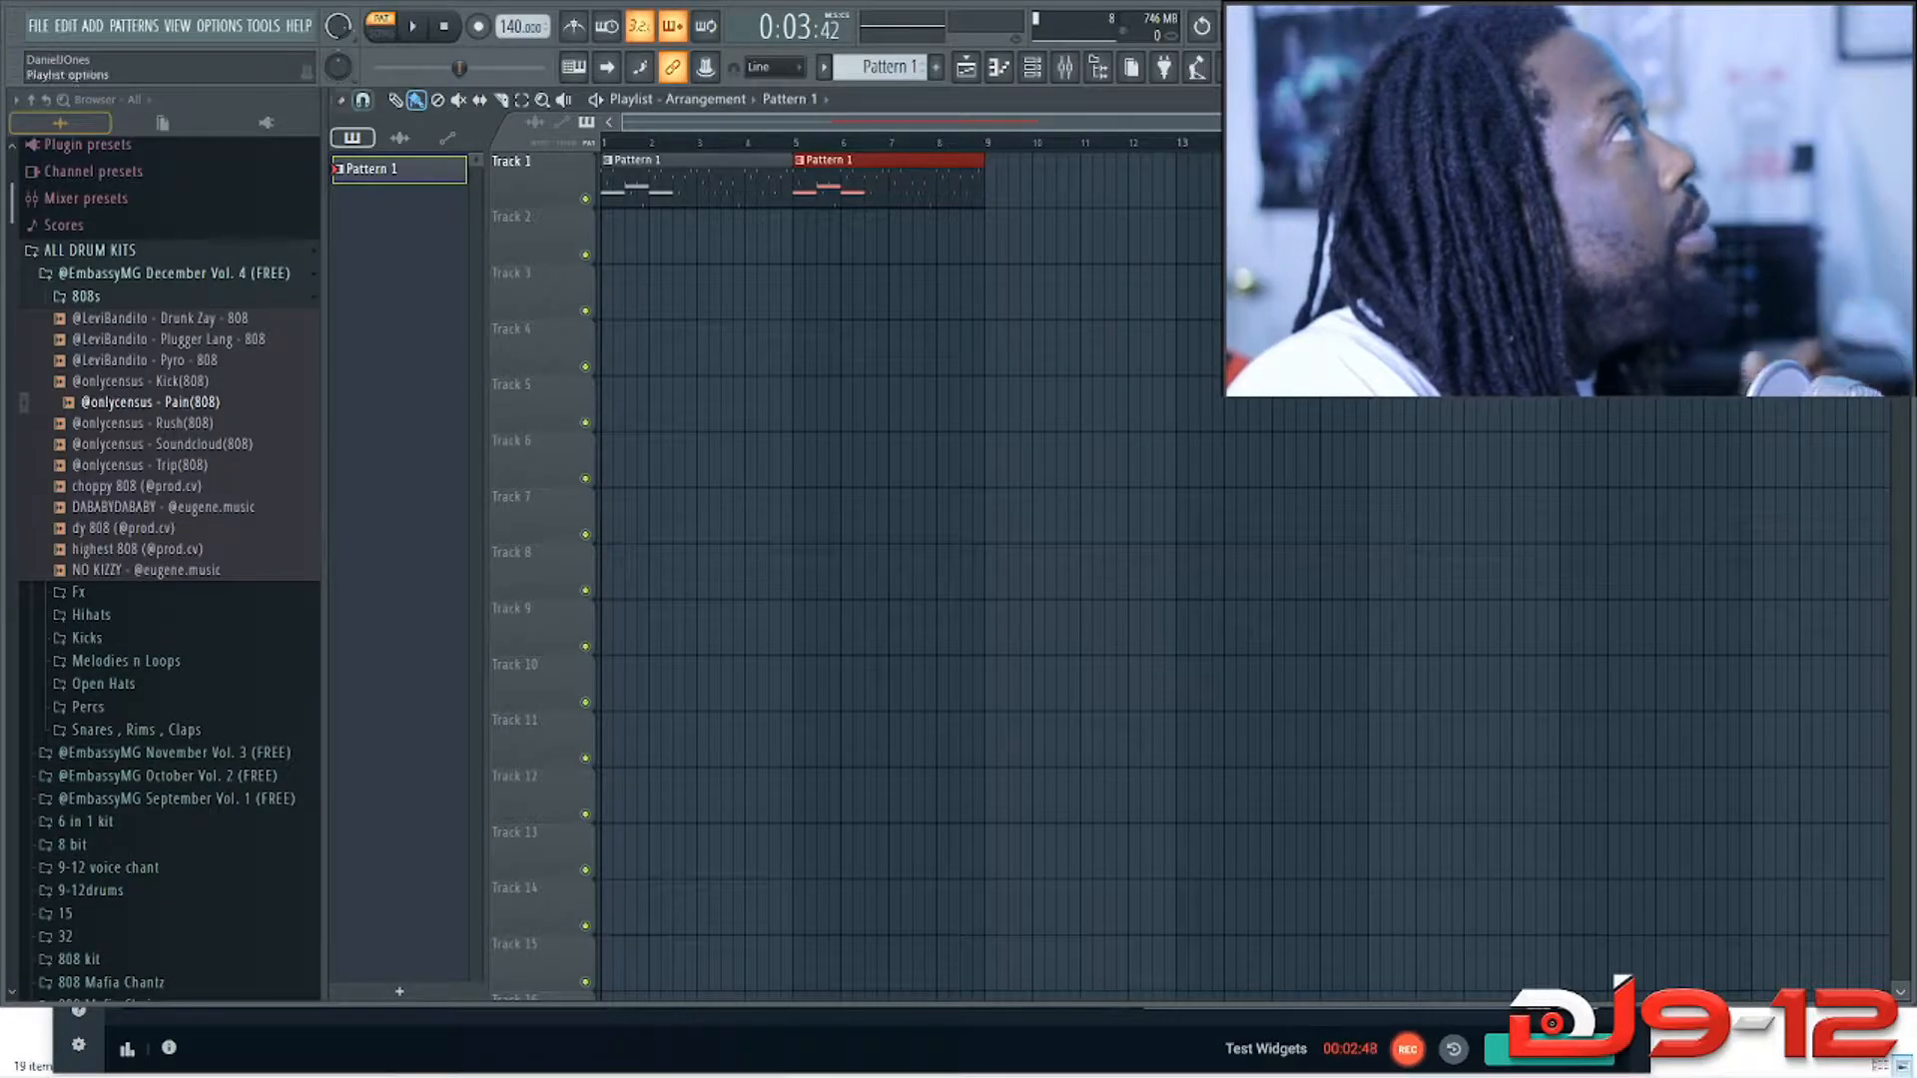
pyautogui.rightClick(339, 66)
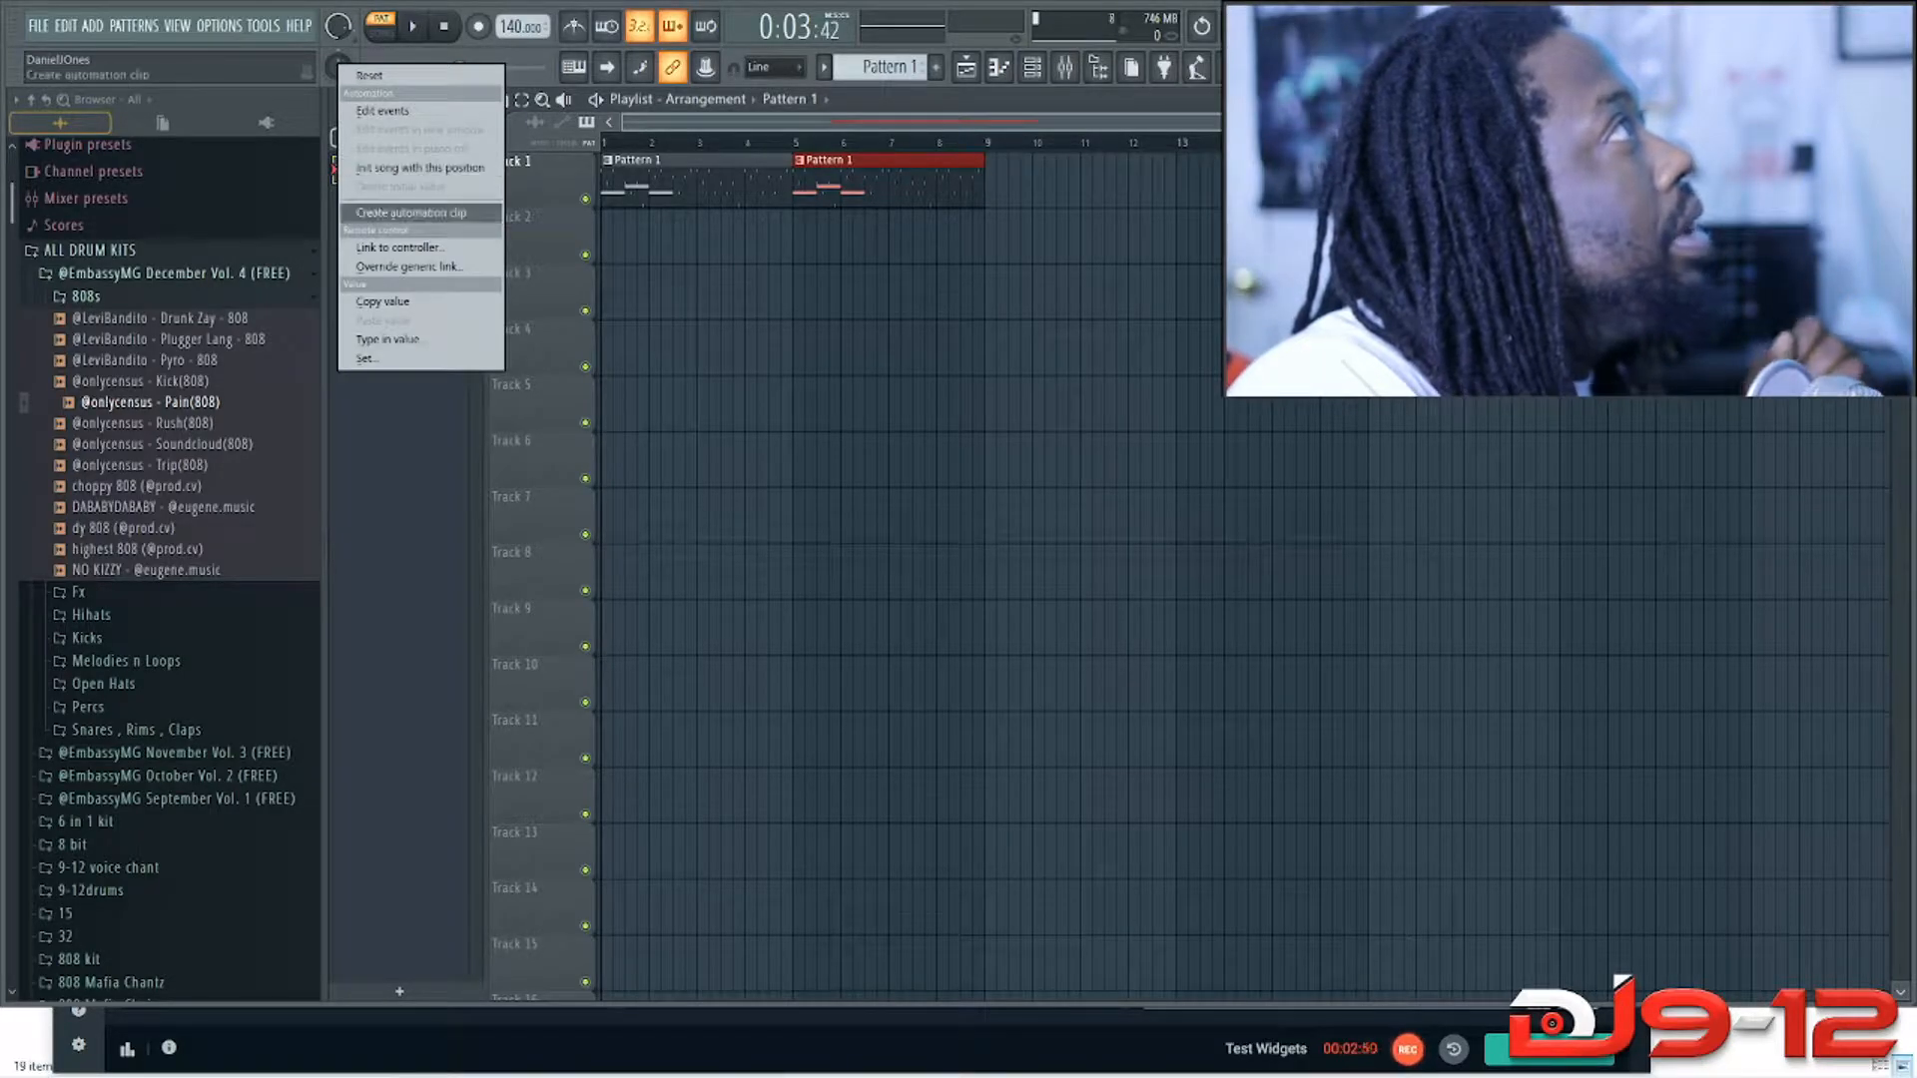
pyautogui.click(412, 213)
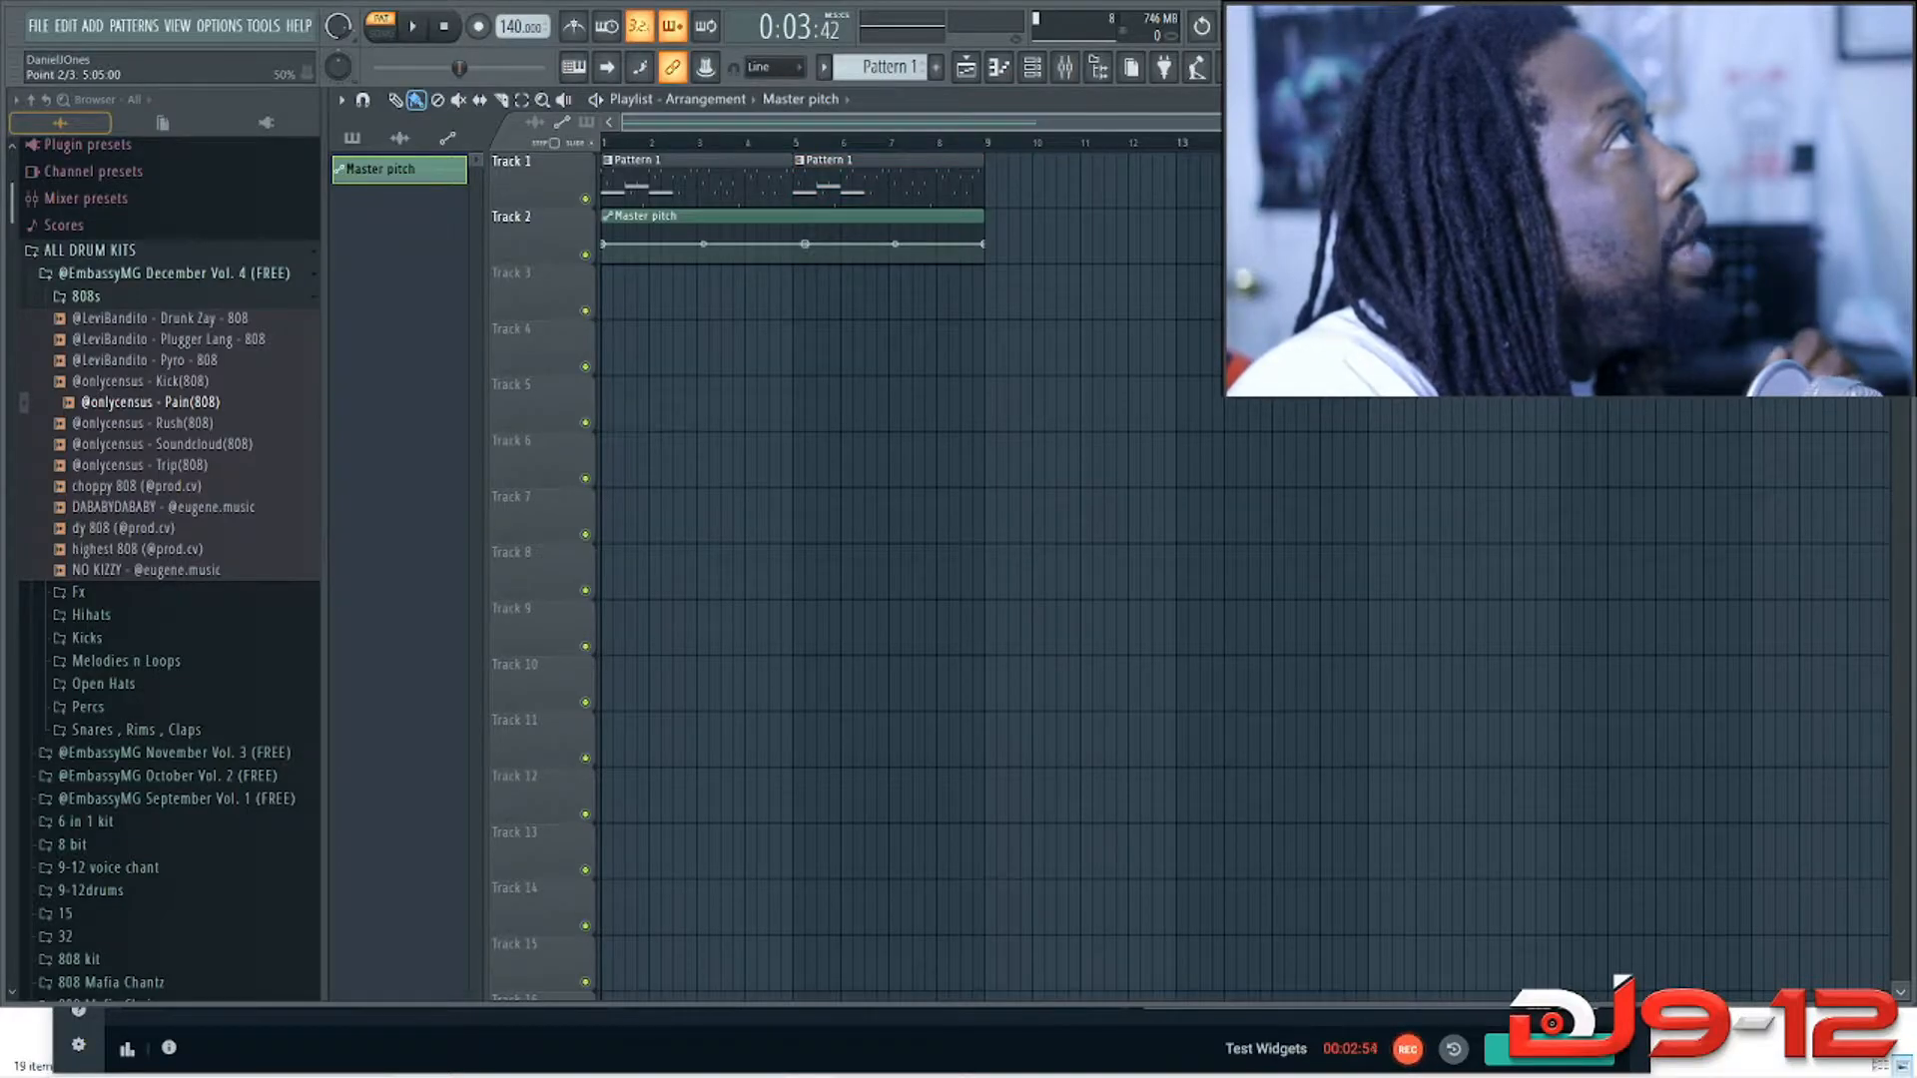
pyautogui.moveTo(805, 243)
pyautogui.mouseDown()
pyautogui.moveTo(793, 230)
pyautogui.moveTo(792, 259)
pyautogui.moveTo(793, 242)
pyautogui.mouseUp()
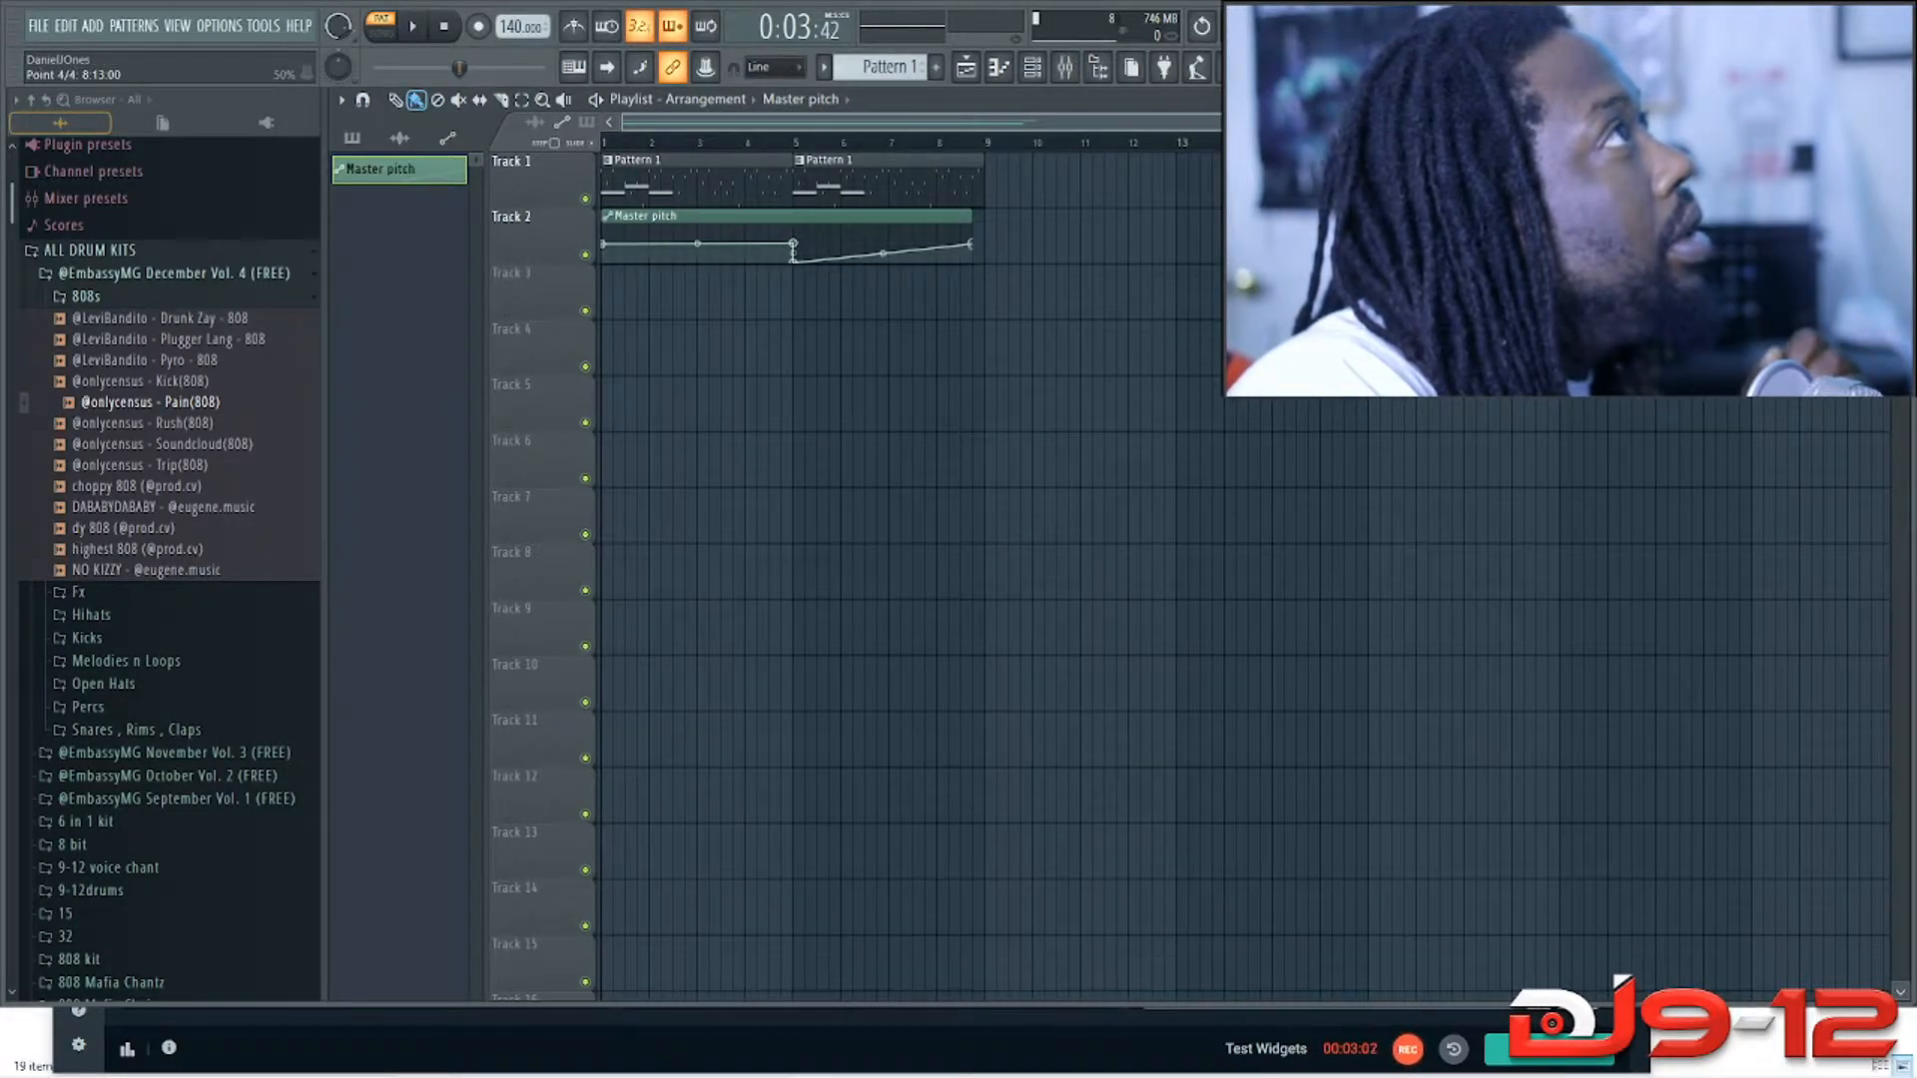
pyautogui.press('space')
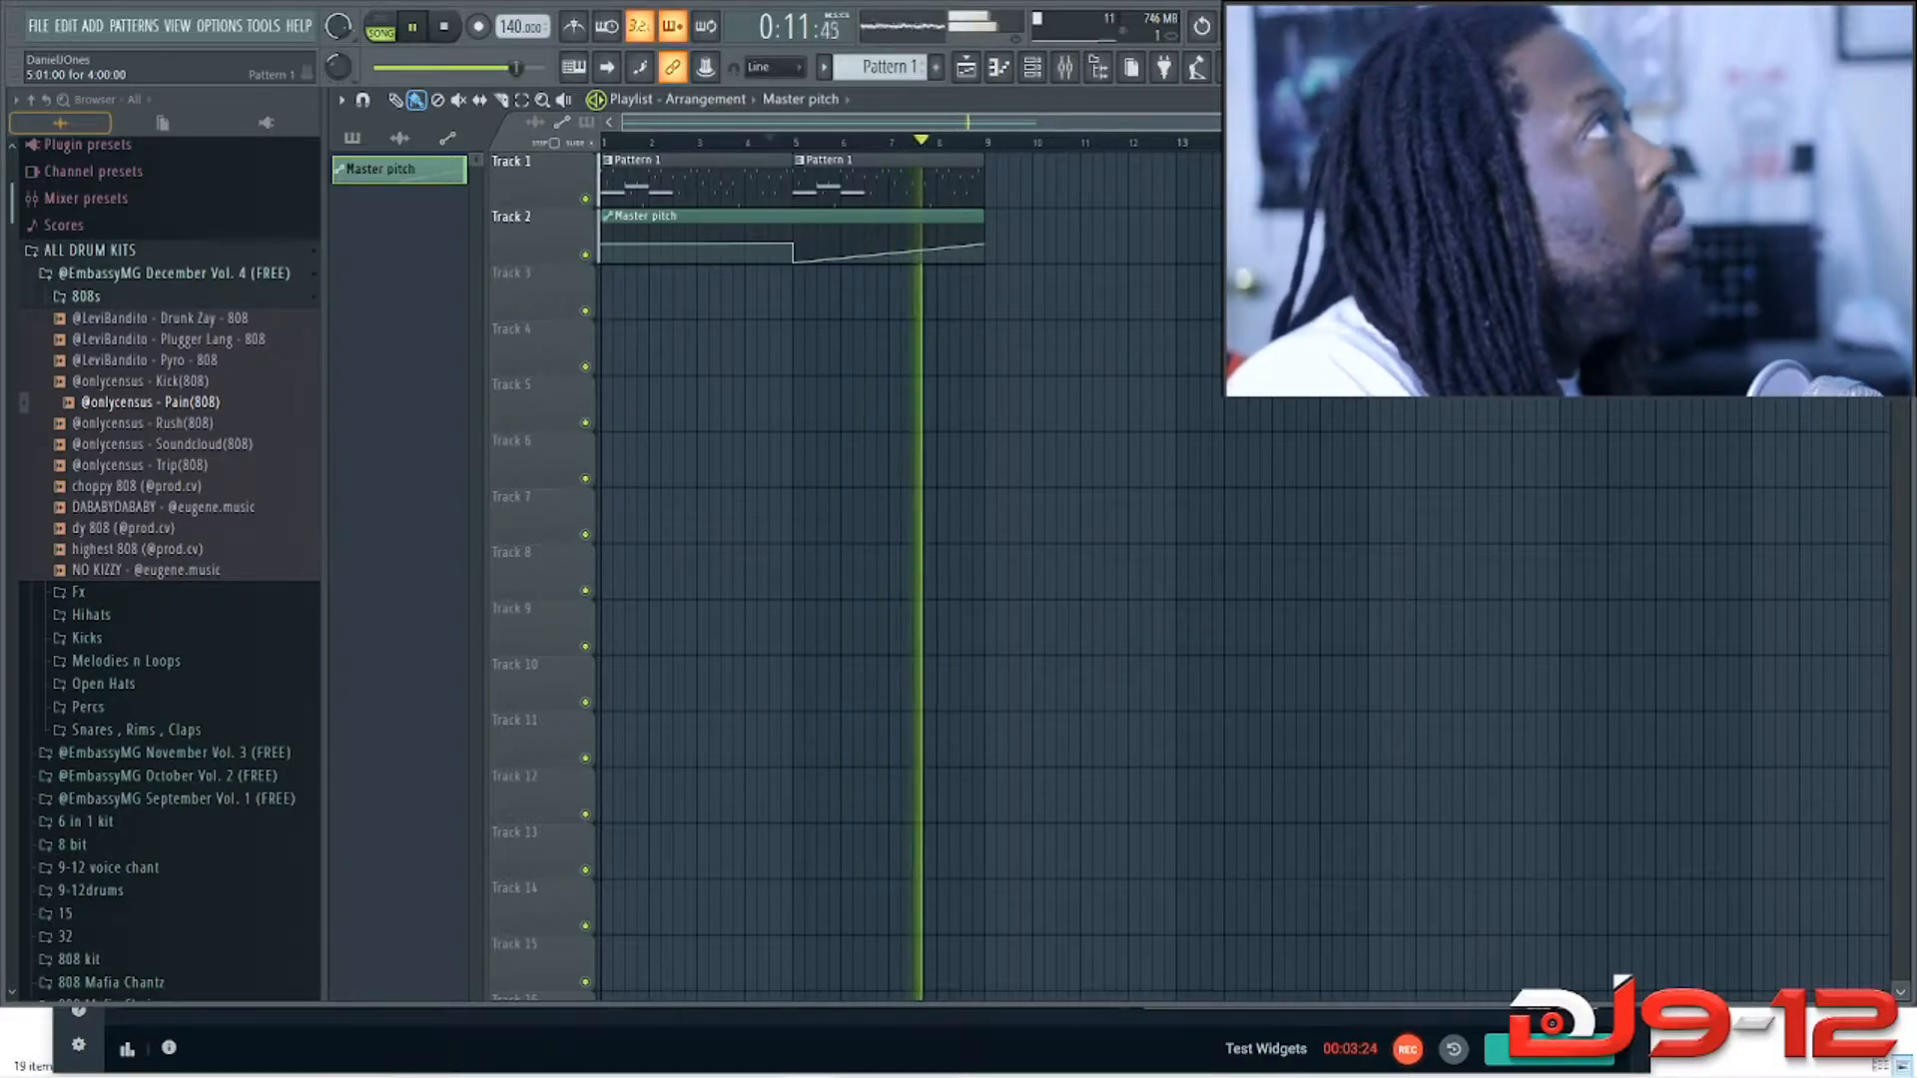
pyautogui.press('space')
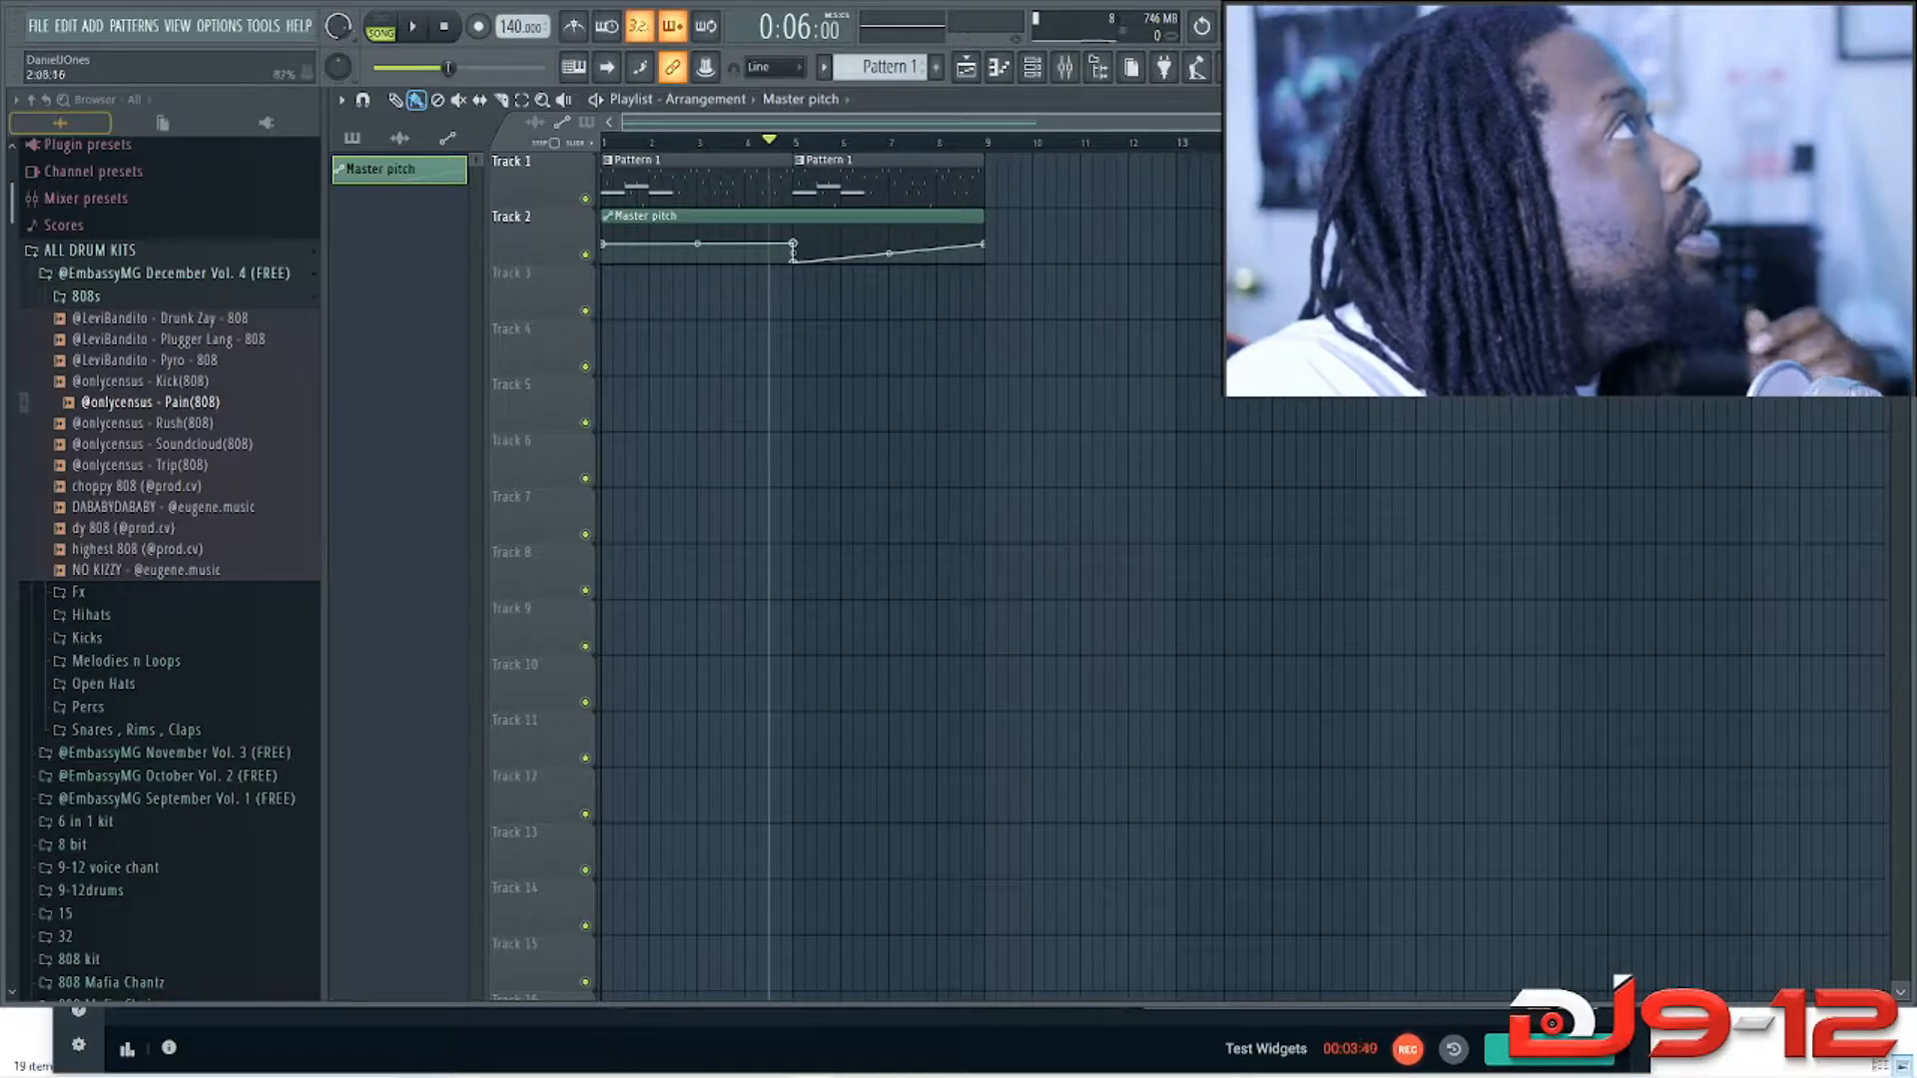
# Step: Delete the Master pitch automation clip
pyautogui.rightClick(441, 170)
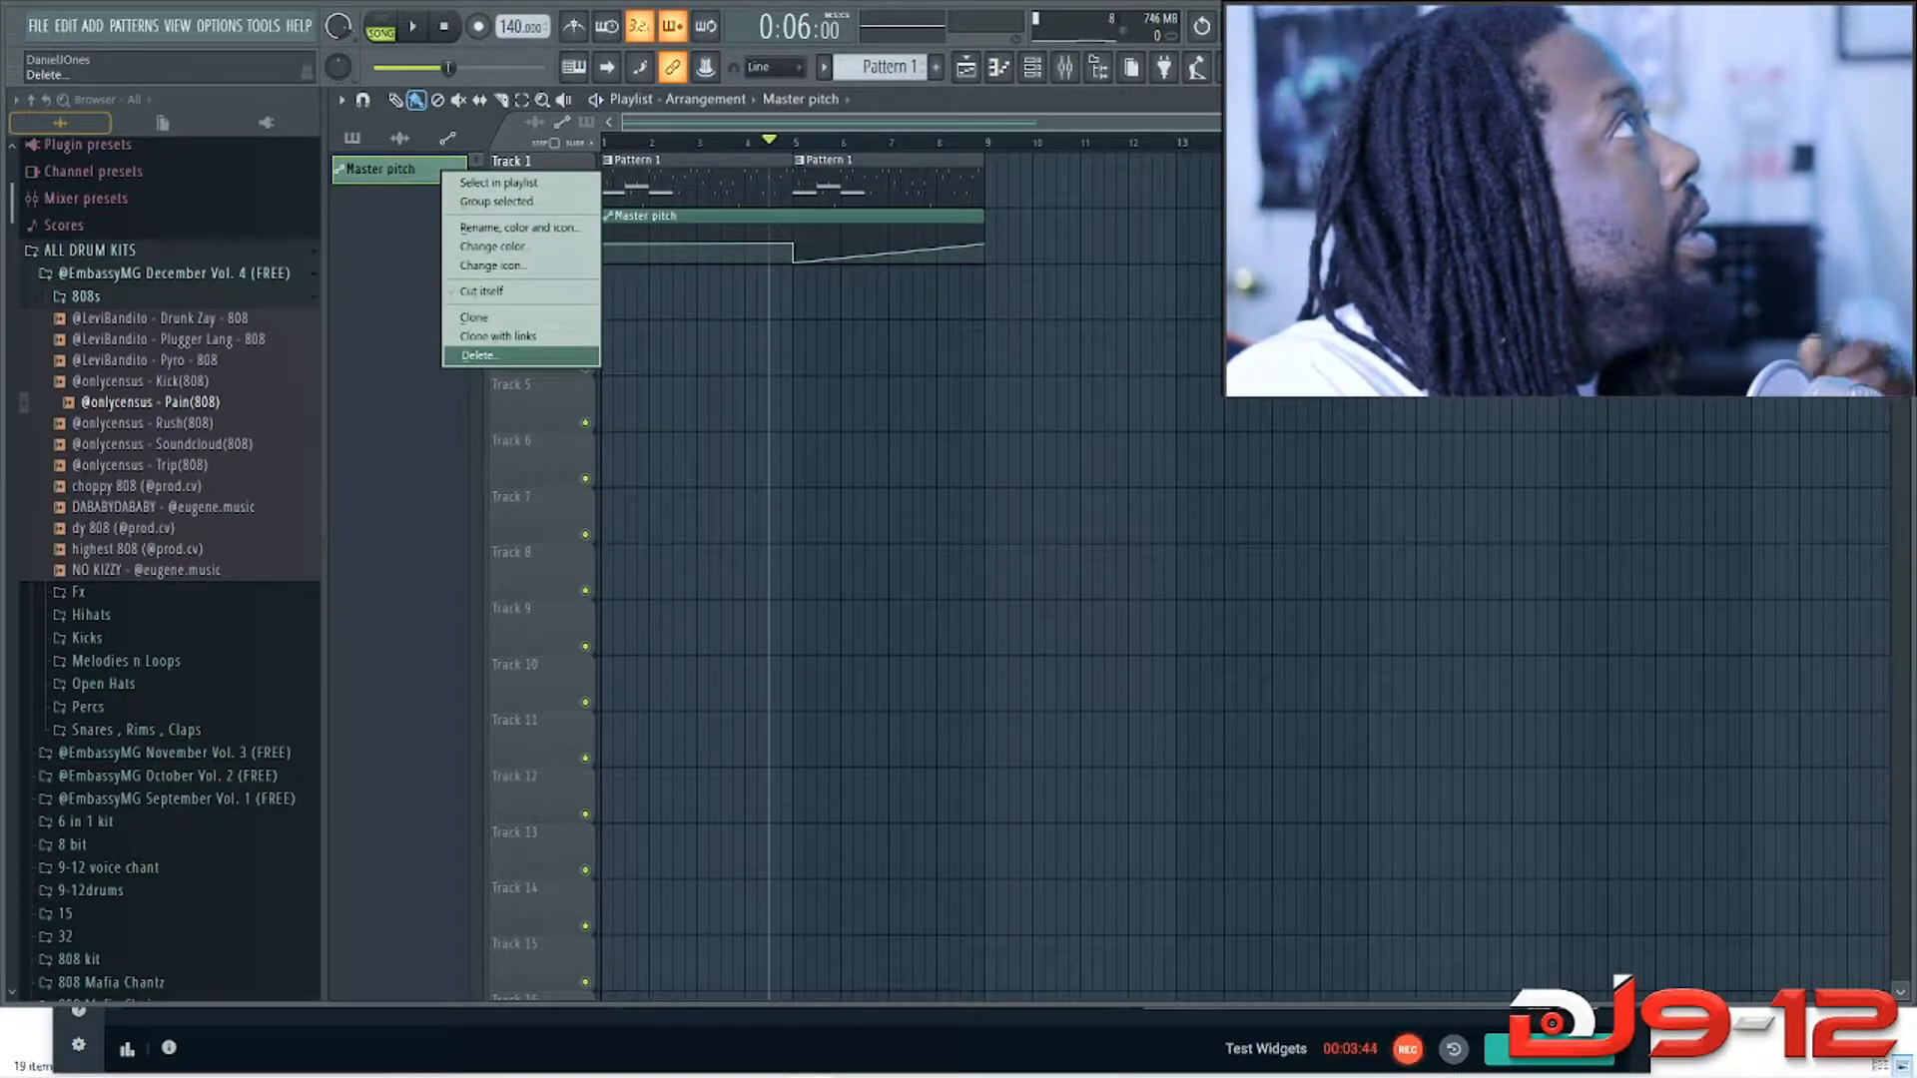
pyautogui.click(490, 355)
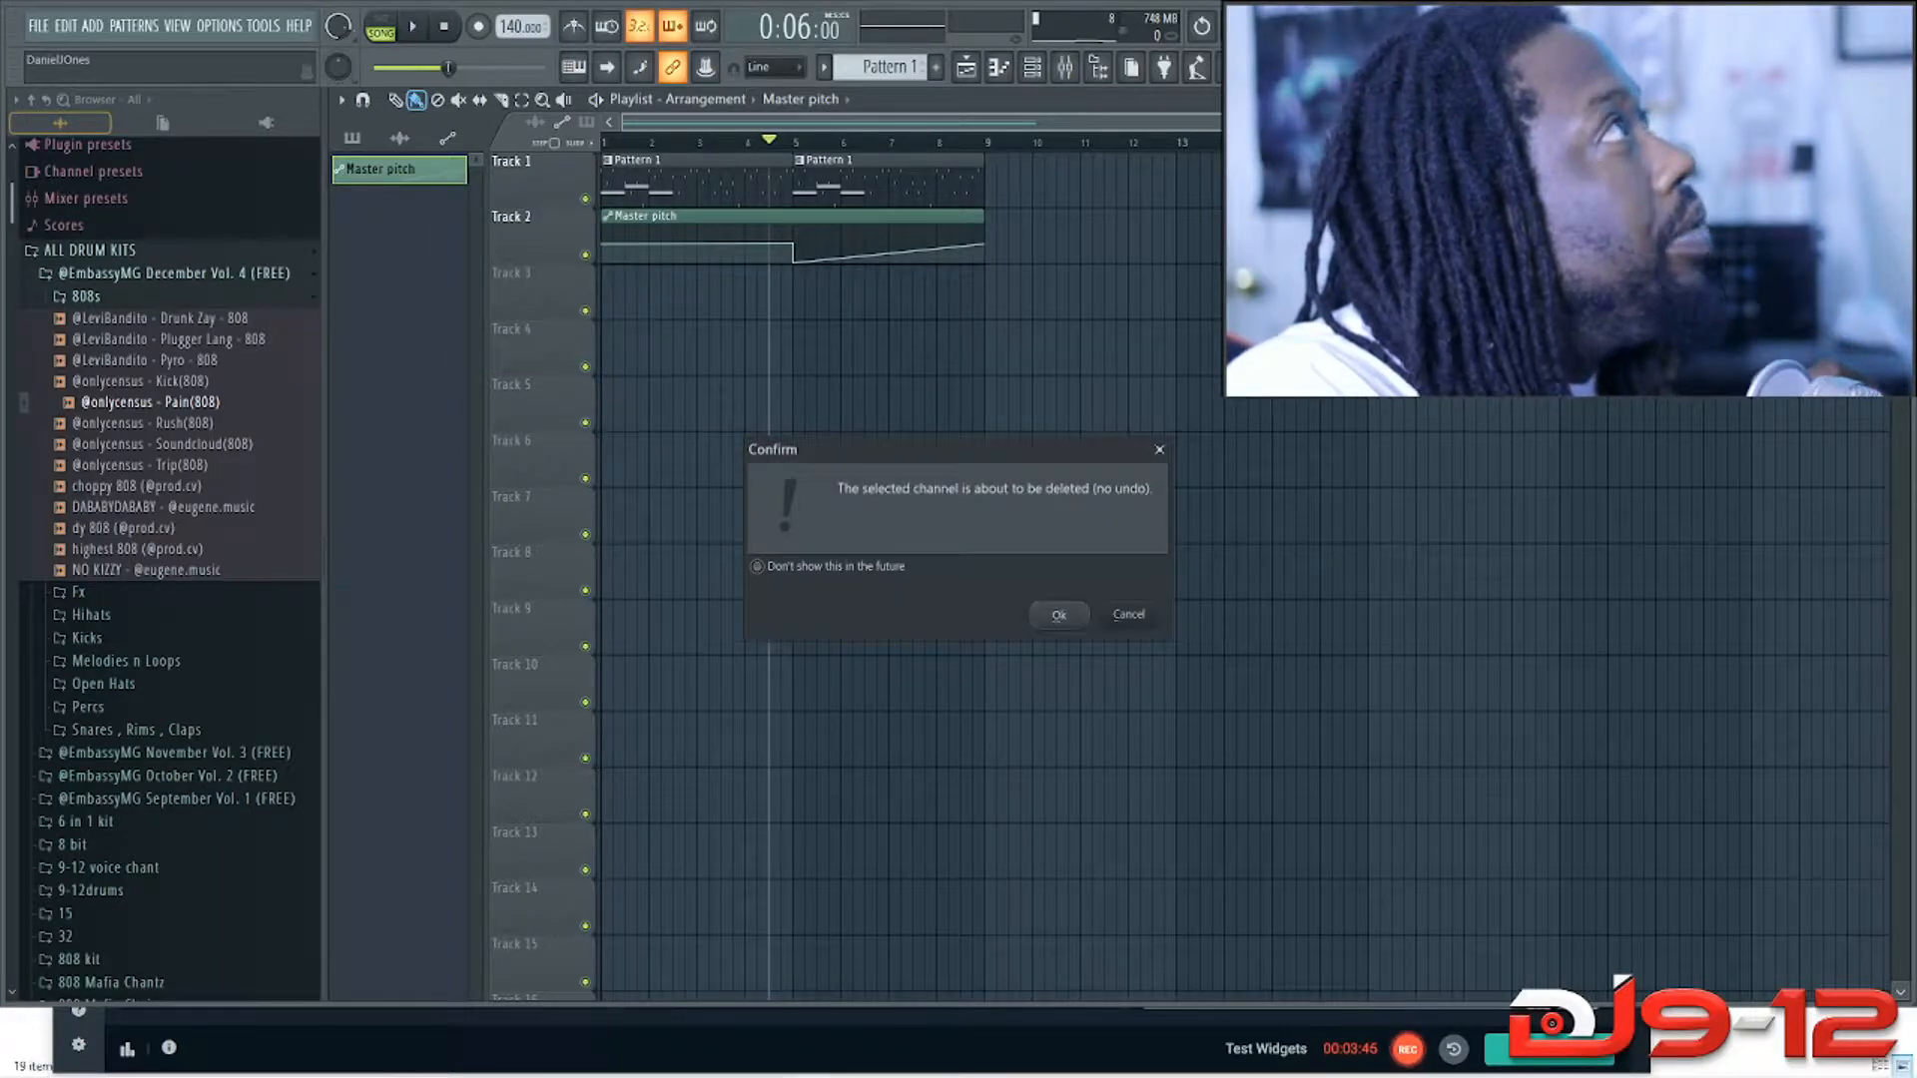
pyautogui.press('Return')
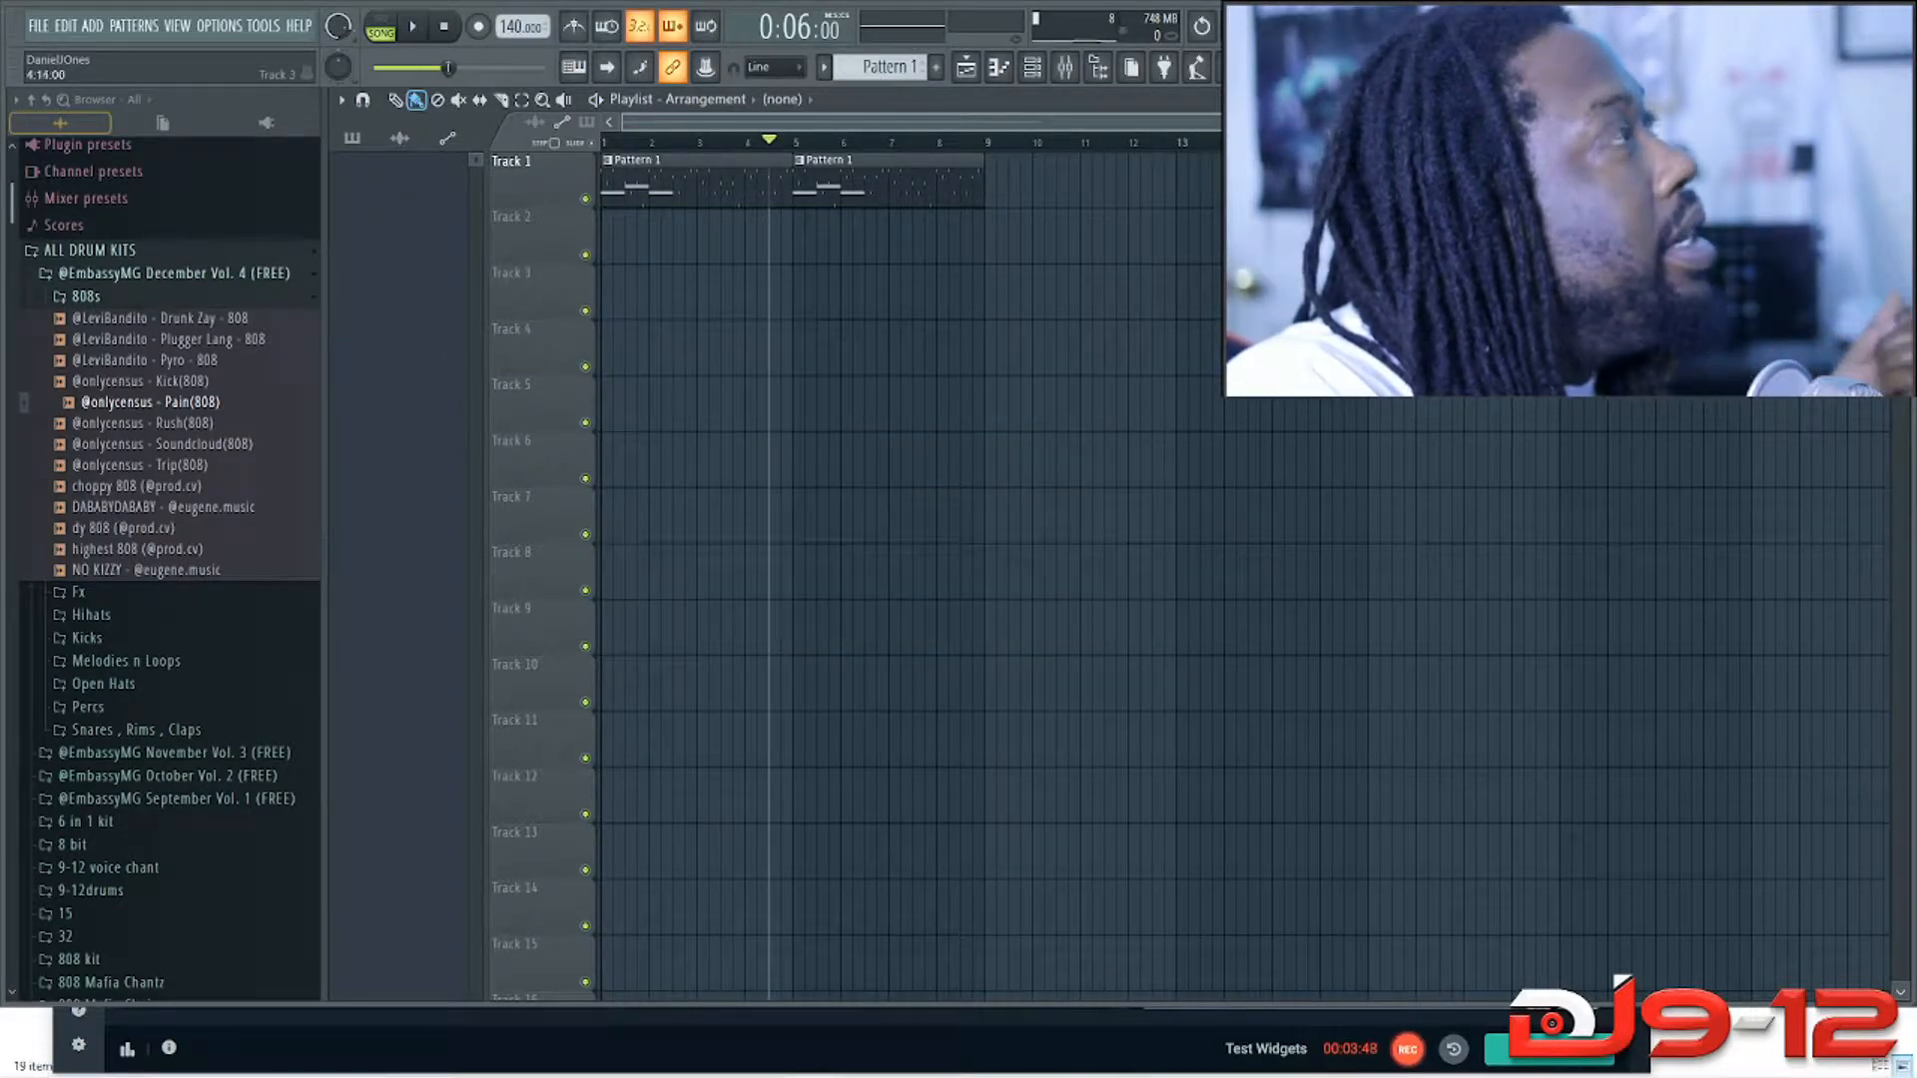
# Step: Route the Nexus channel to mixer insert 2, which holds the Tapeboy and Drip effects
pyautogui.click(1065, 67)
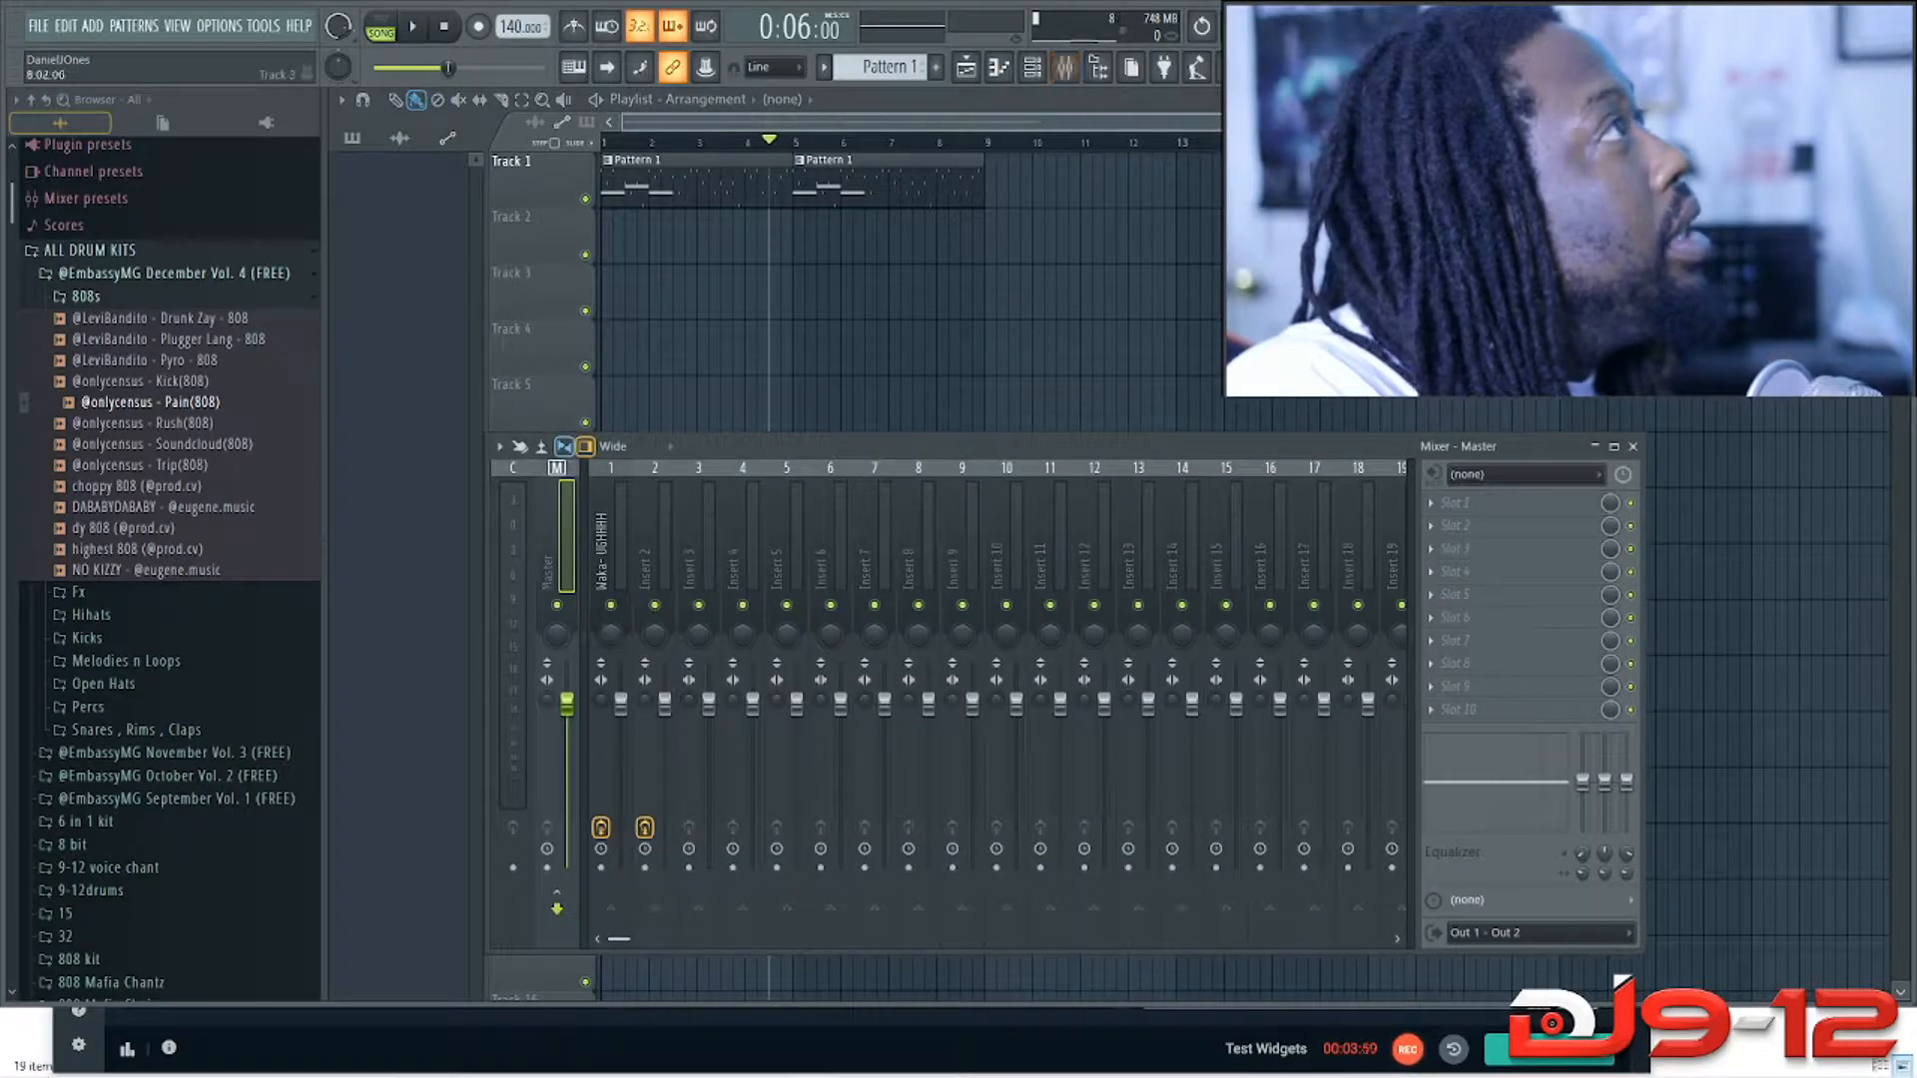
pyautogui.press('space')
pyautogui.press('space')
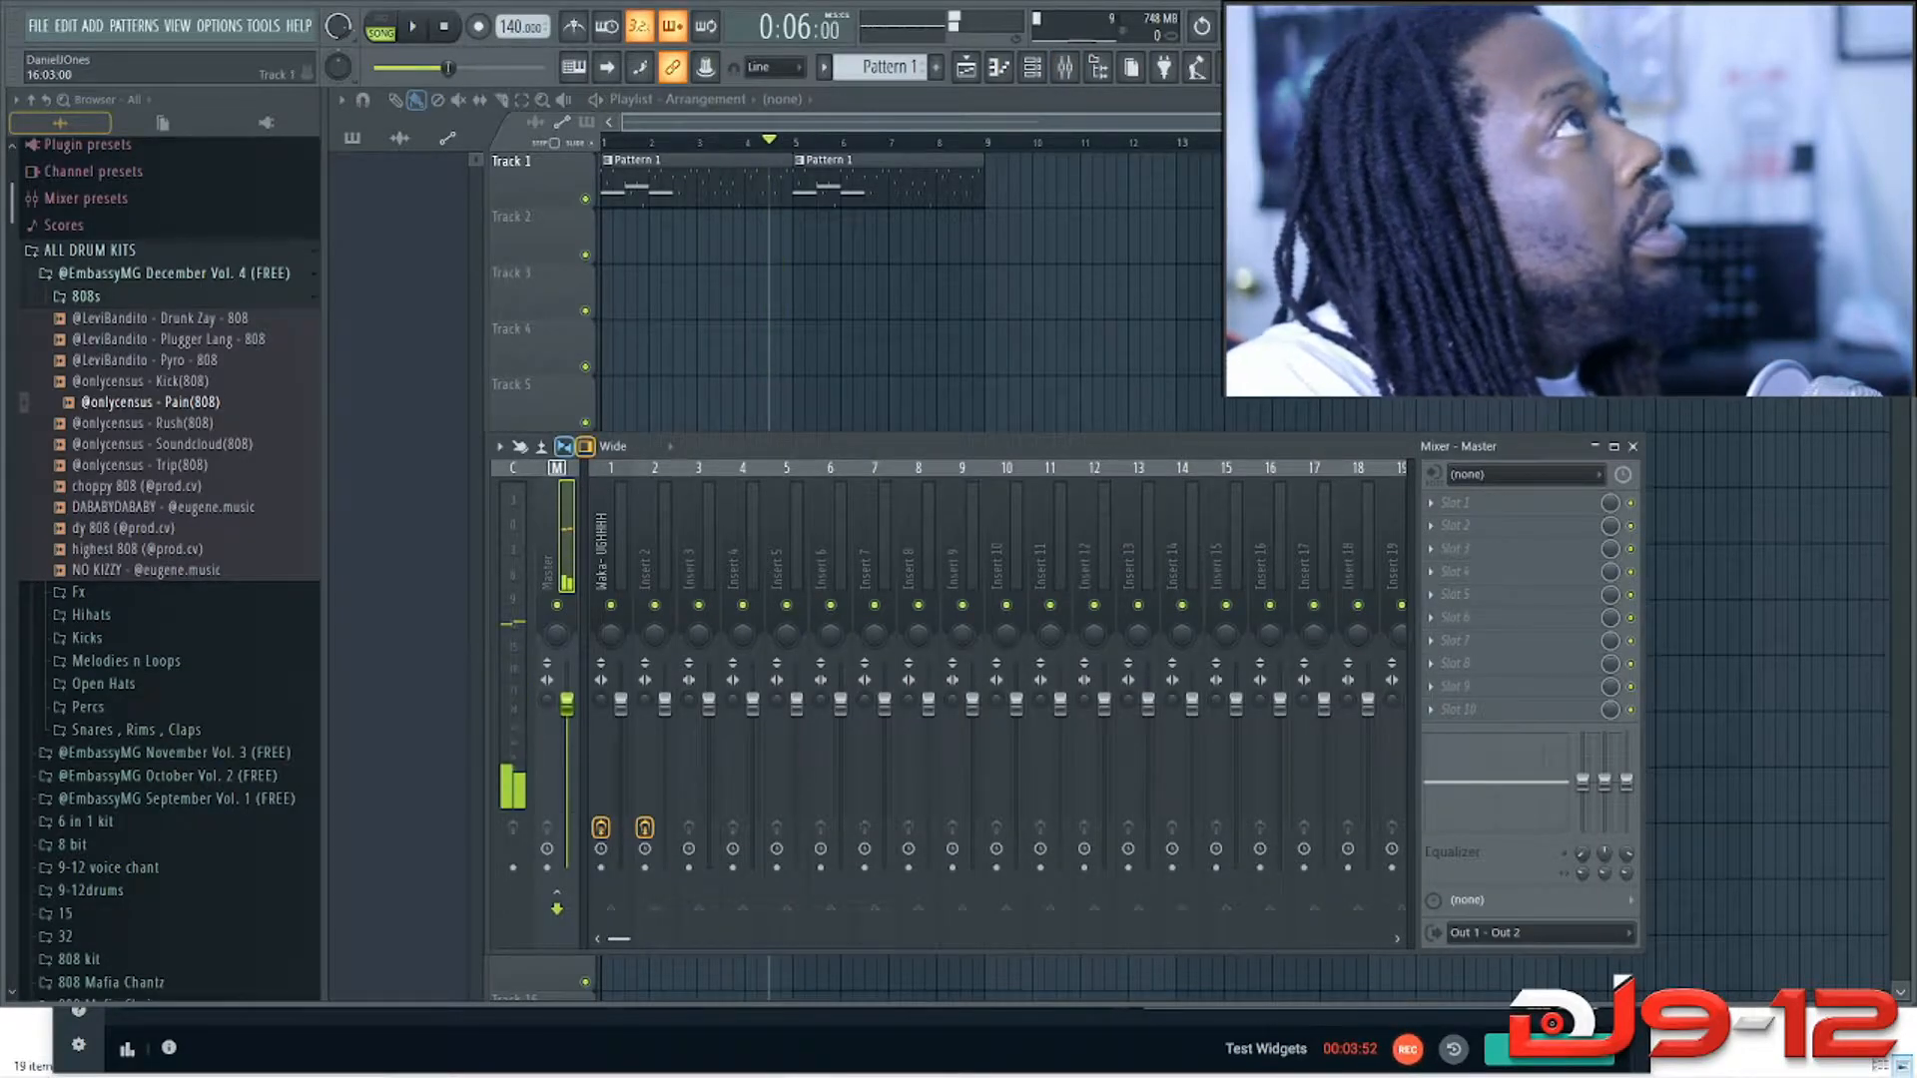
pyautogui.click(1901, 100)
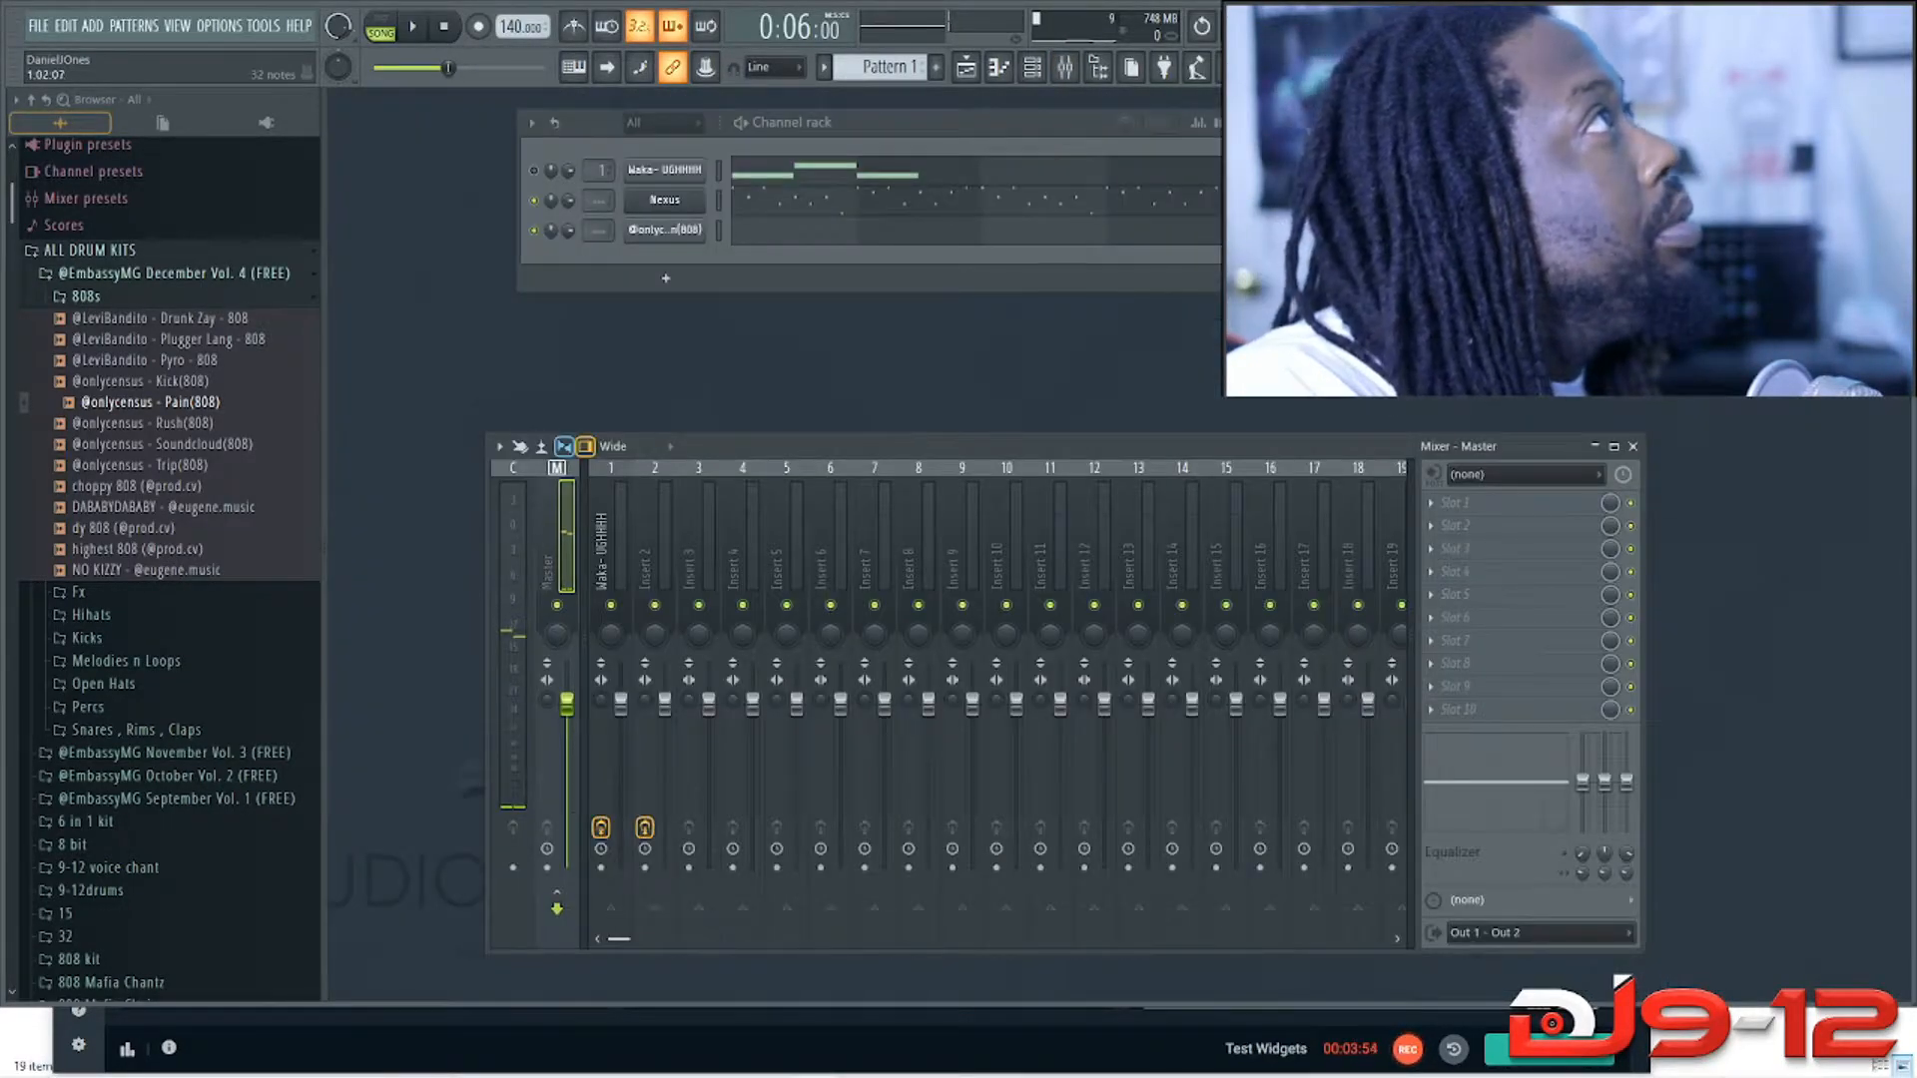
pyautogui.click(718, 201)
pyautogui.click(655, 545)
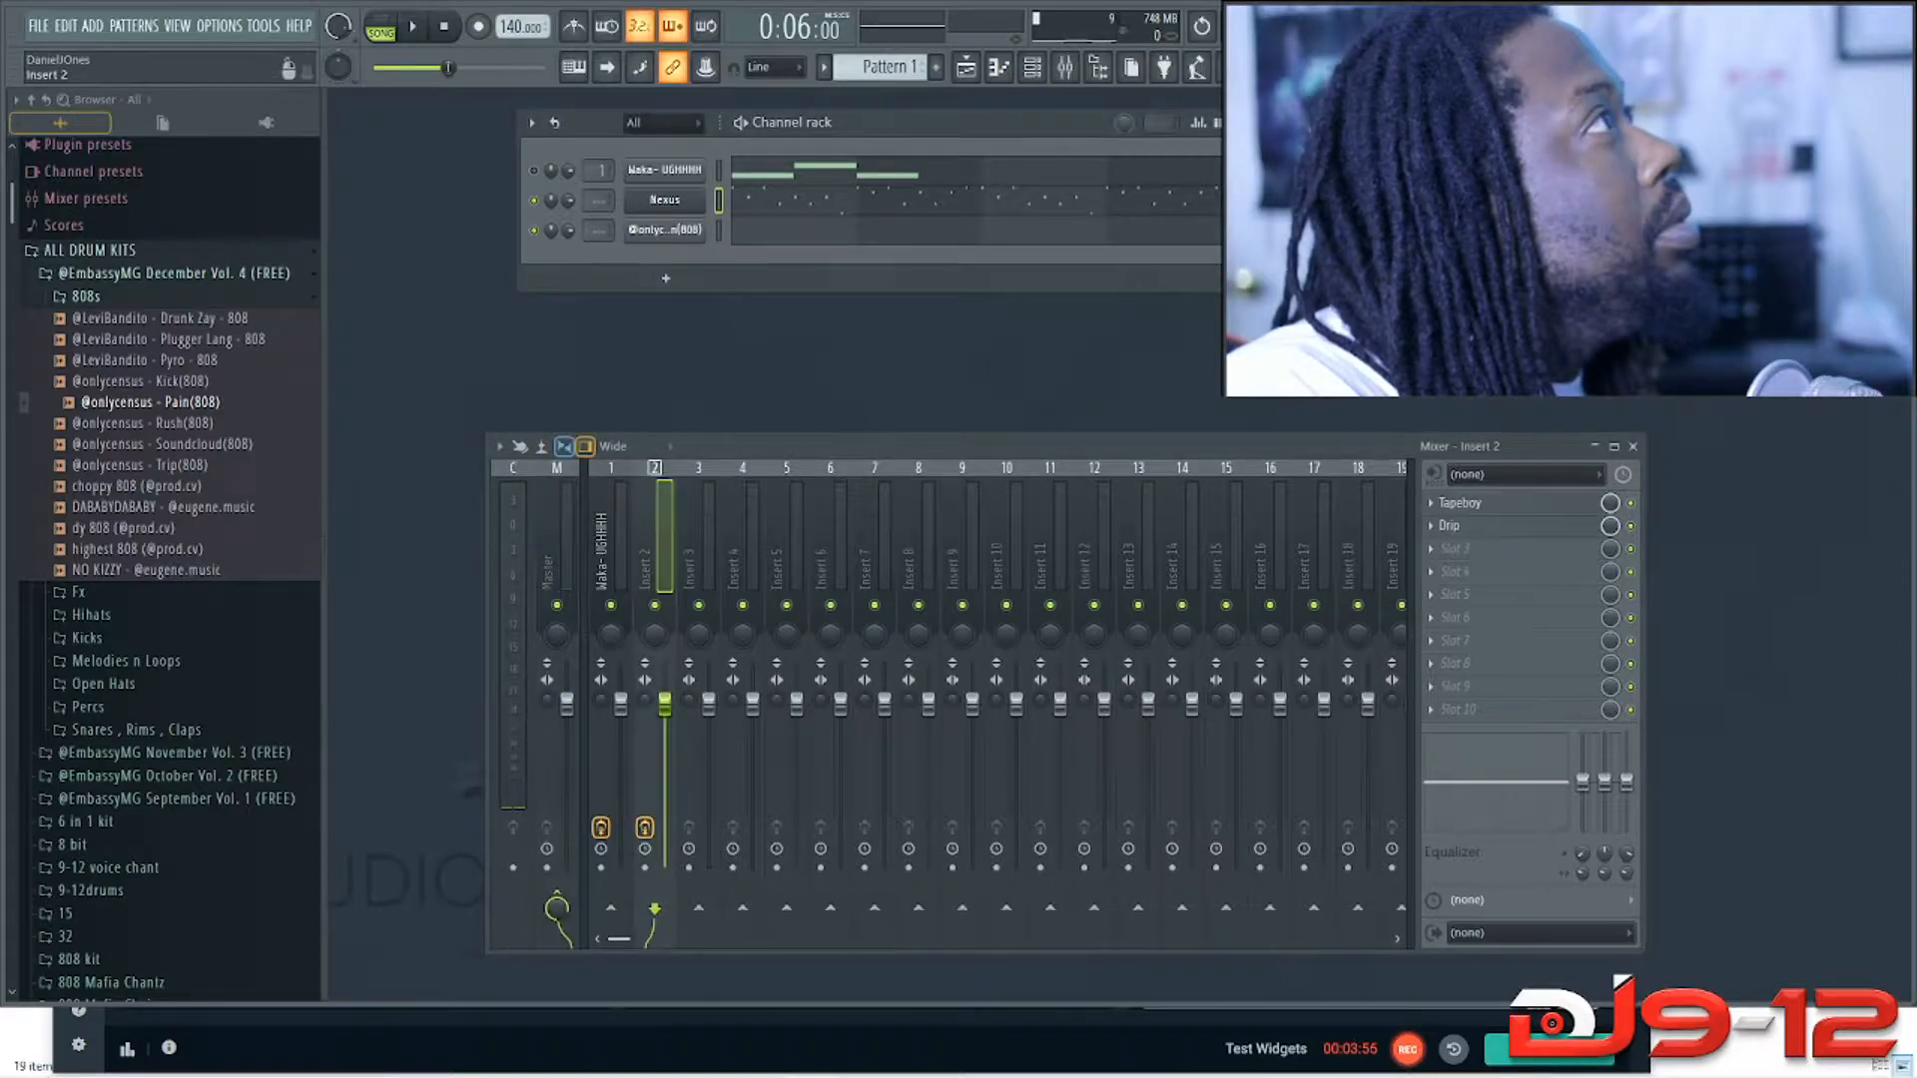
pyautogui.click(699, 544)
pyautogui.rightClick(655, 468)
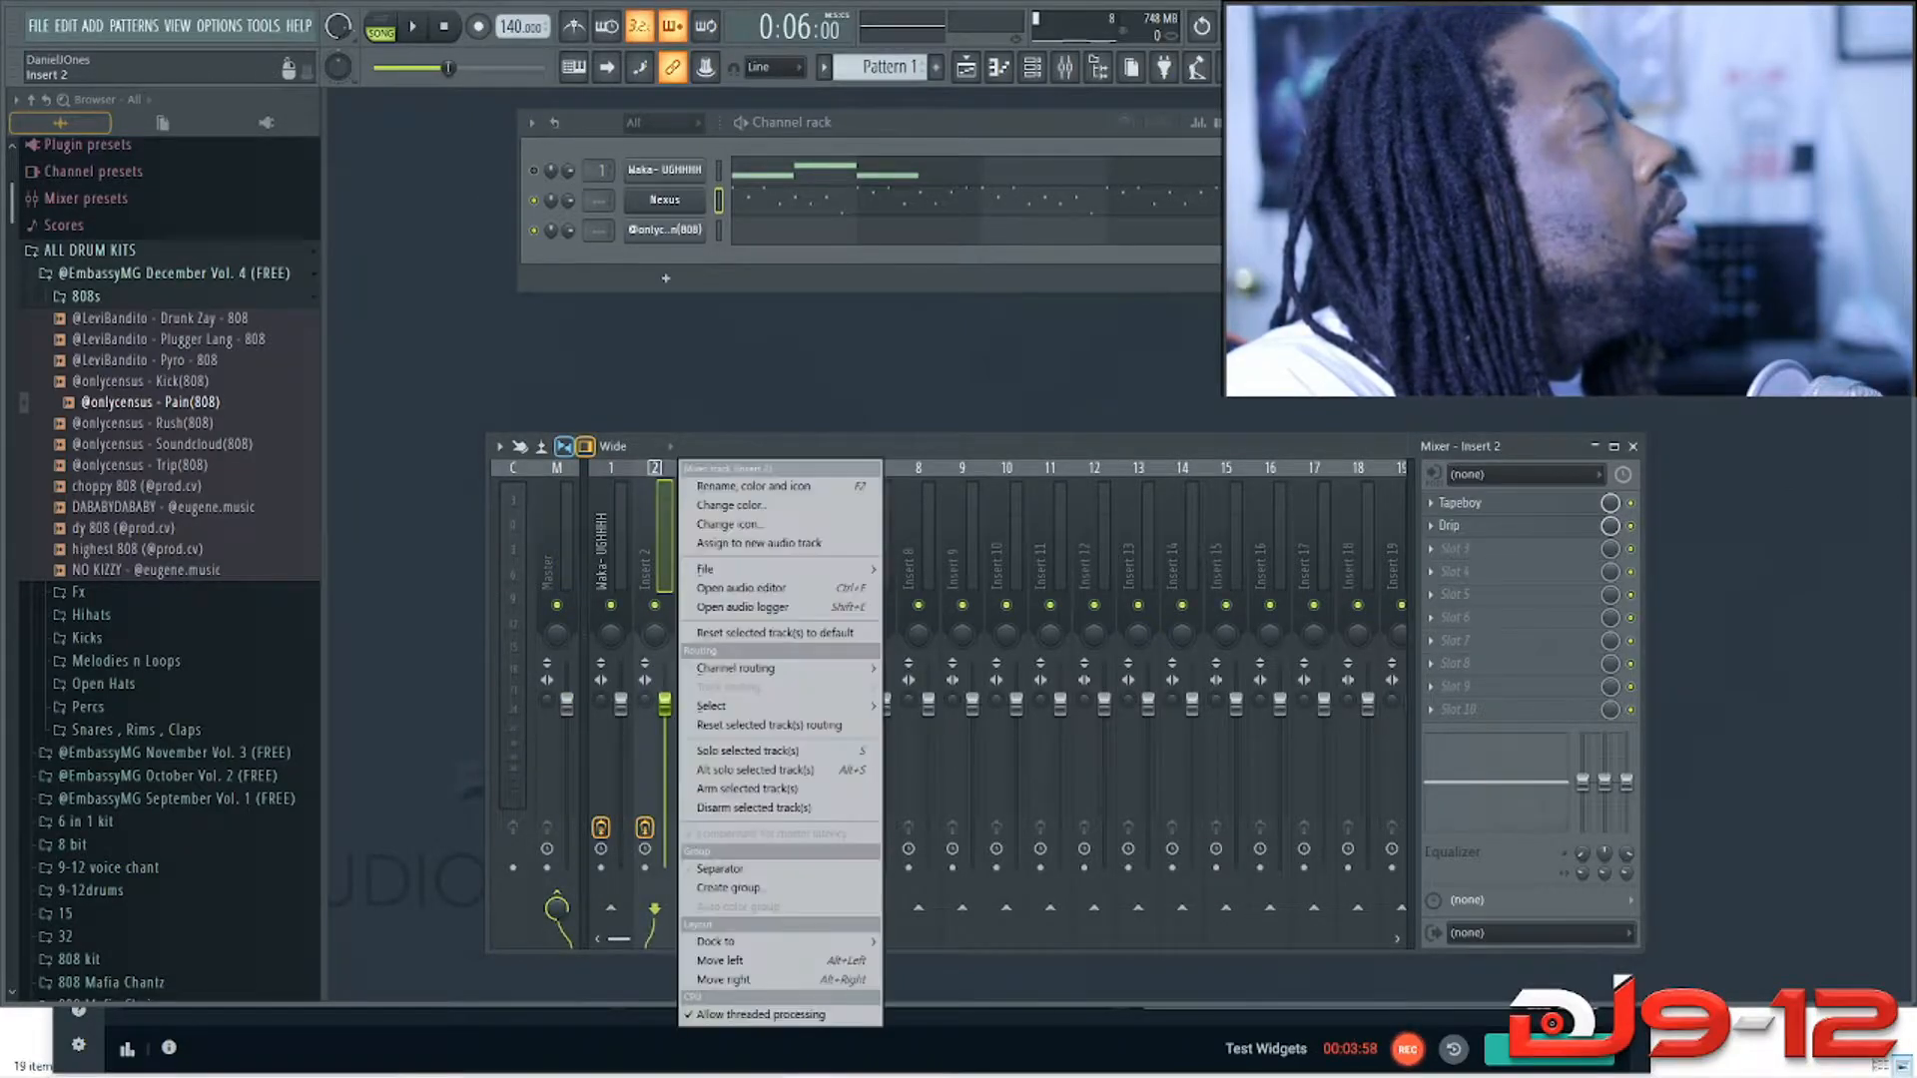
pyautogui.moveTo(779, 668)
pyautogui.click(992, 668)
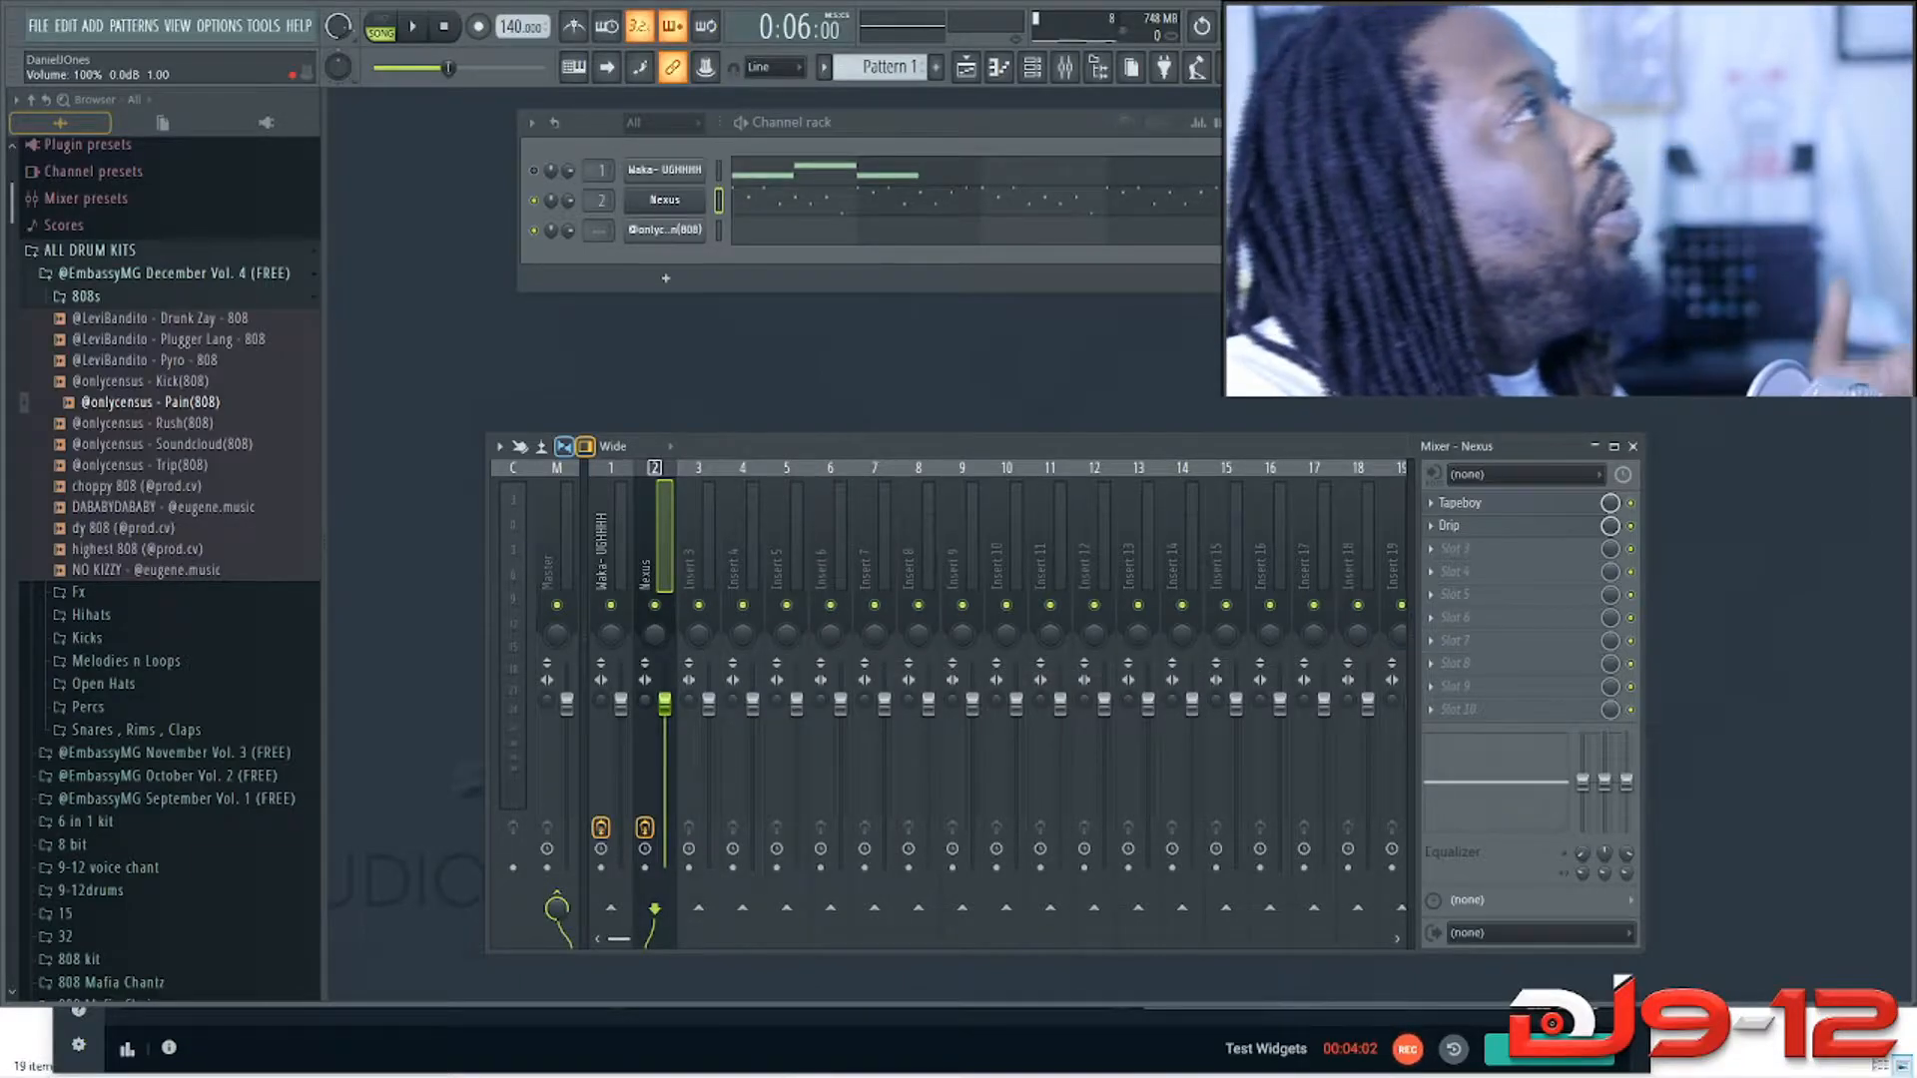
# Step: Create panning and volume automation clips for the Nexus mixer track and fade the volume out from bar 8 to the clip's end
pyautogui.rightClick(655, 635)
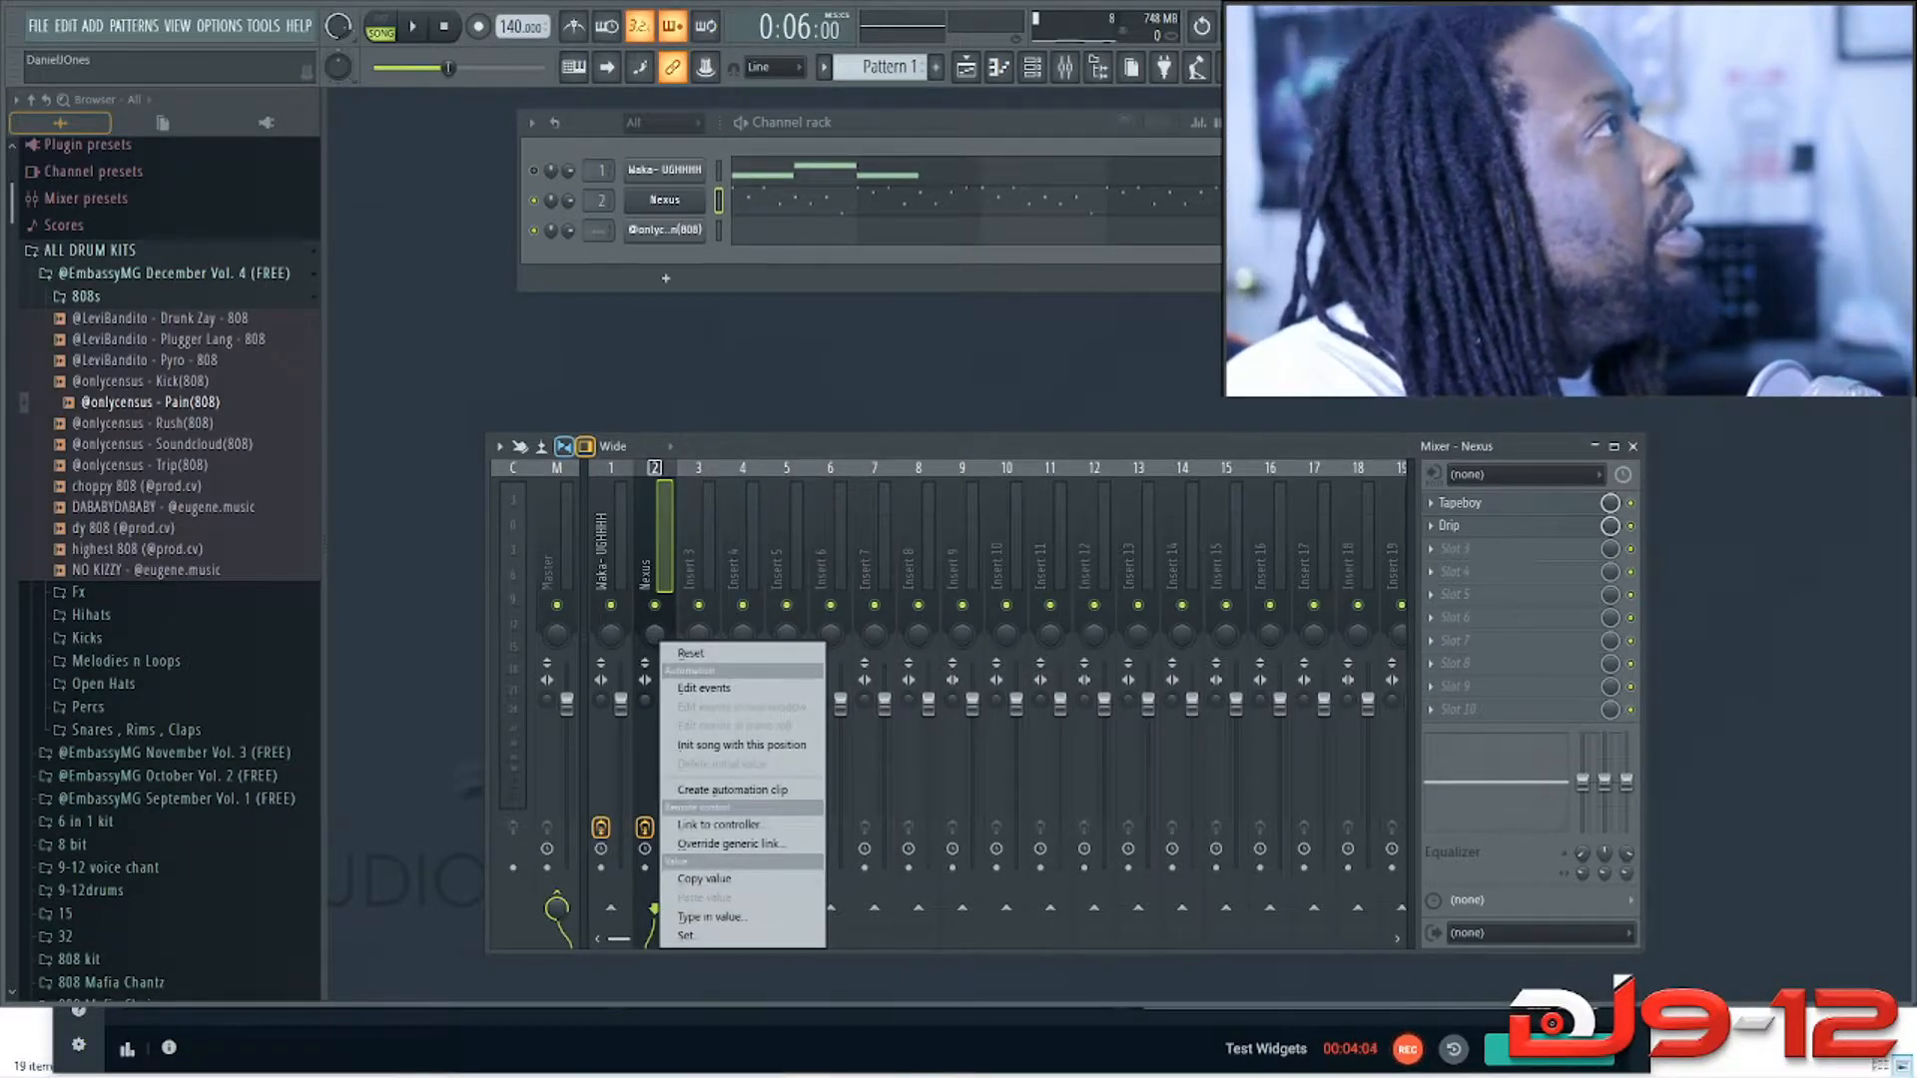
pyautogui.click(732, 790)
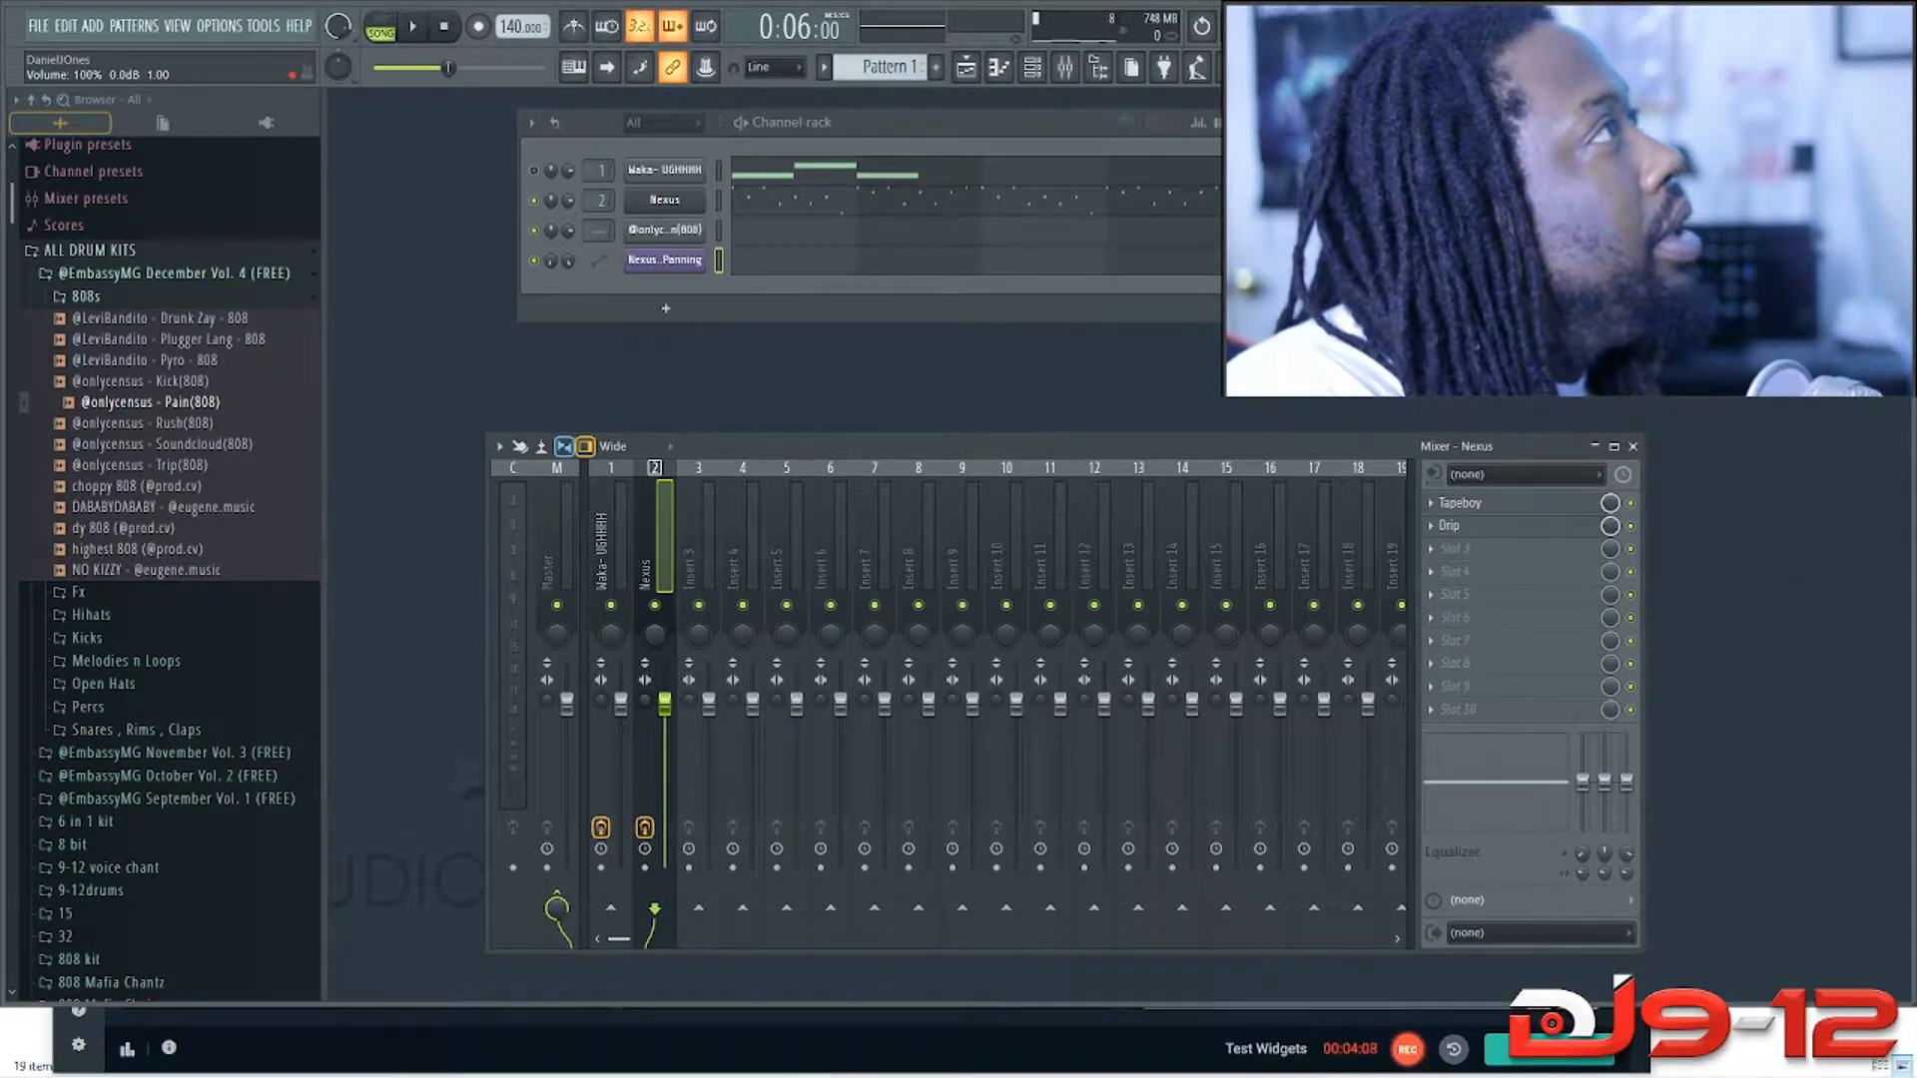
pyautogui.rightClick(665, 705)
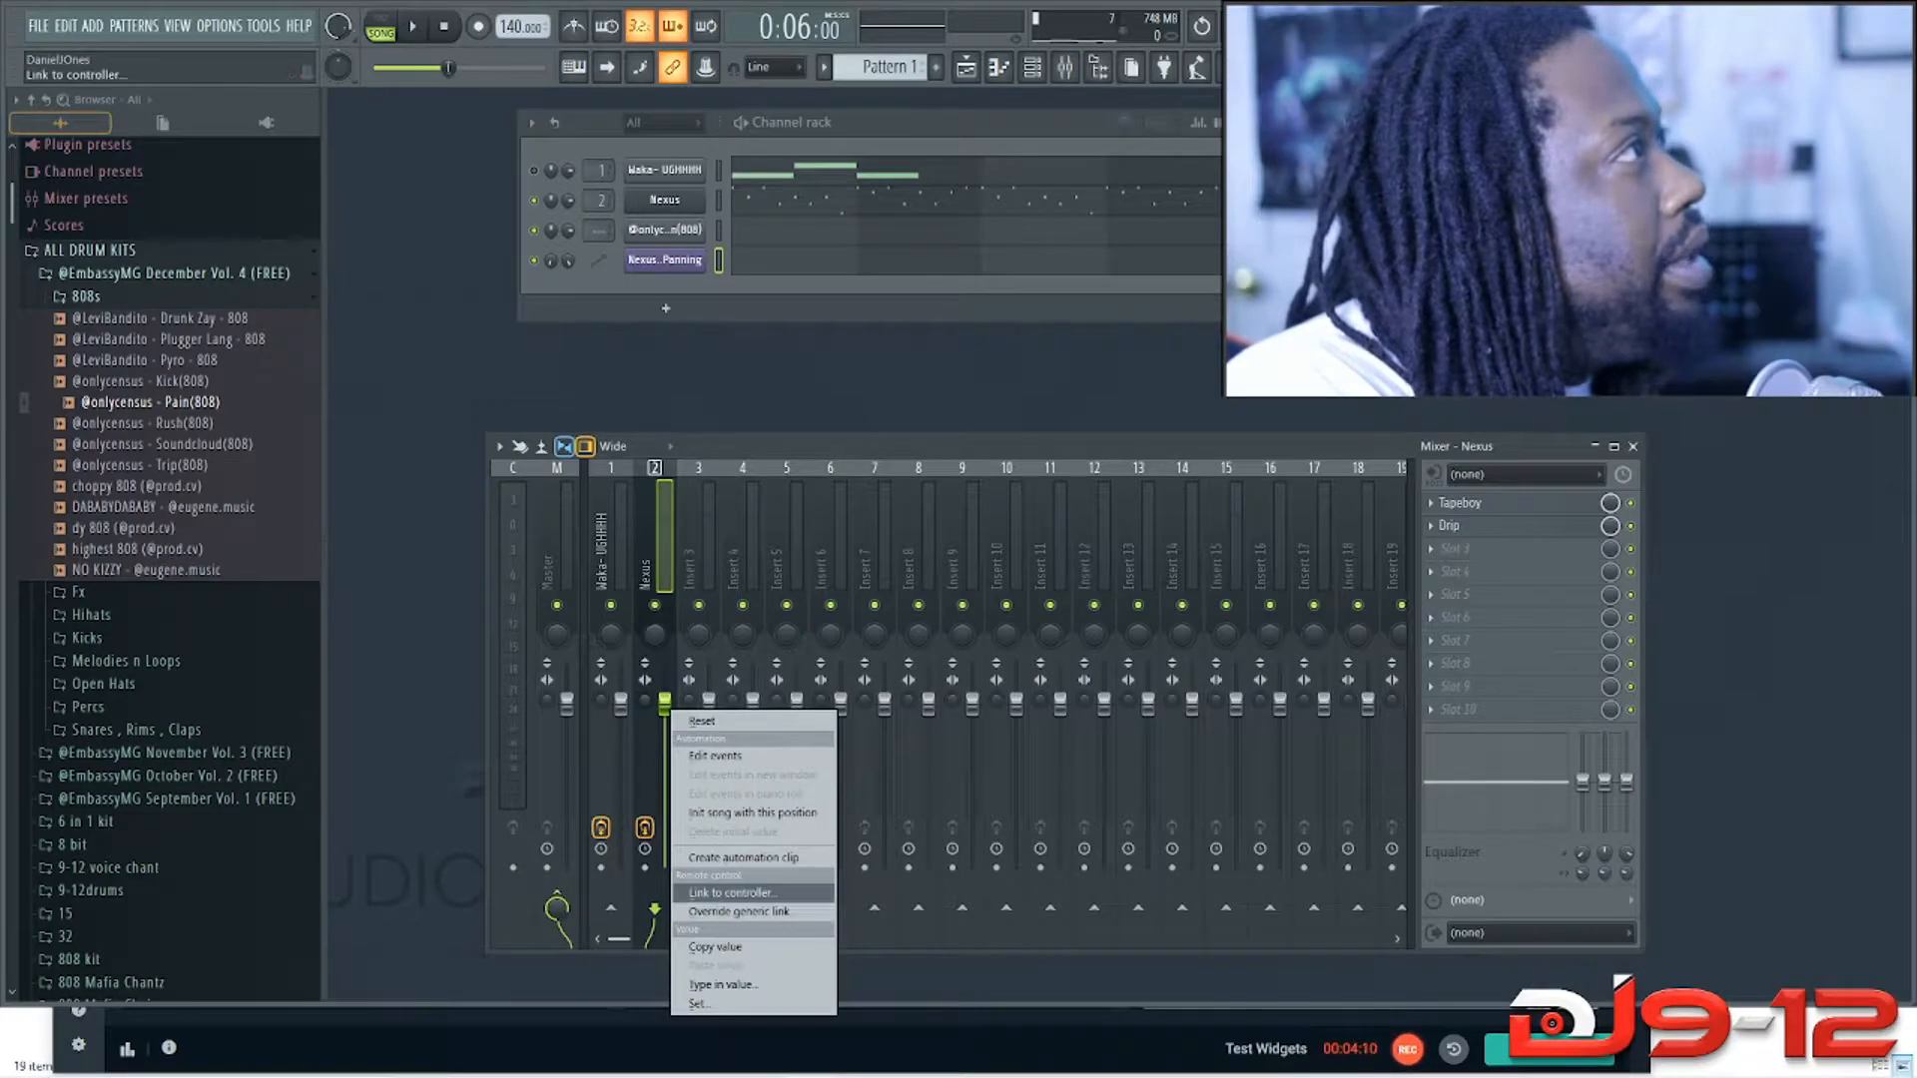
pyautogui.click(744, 857)
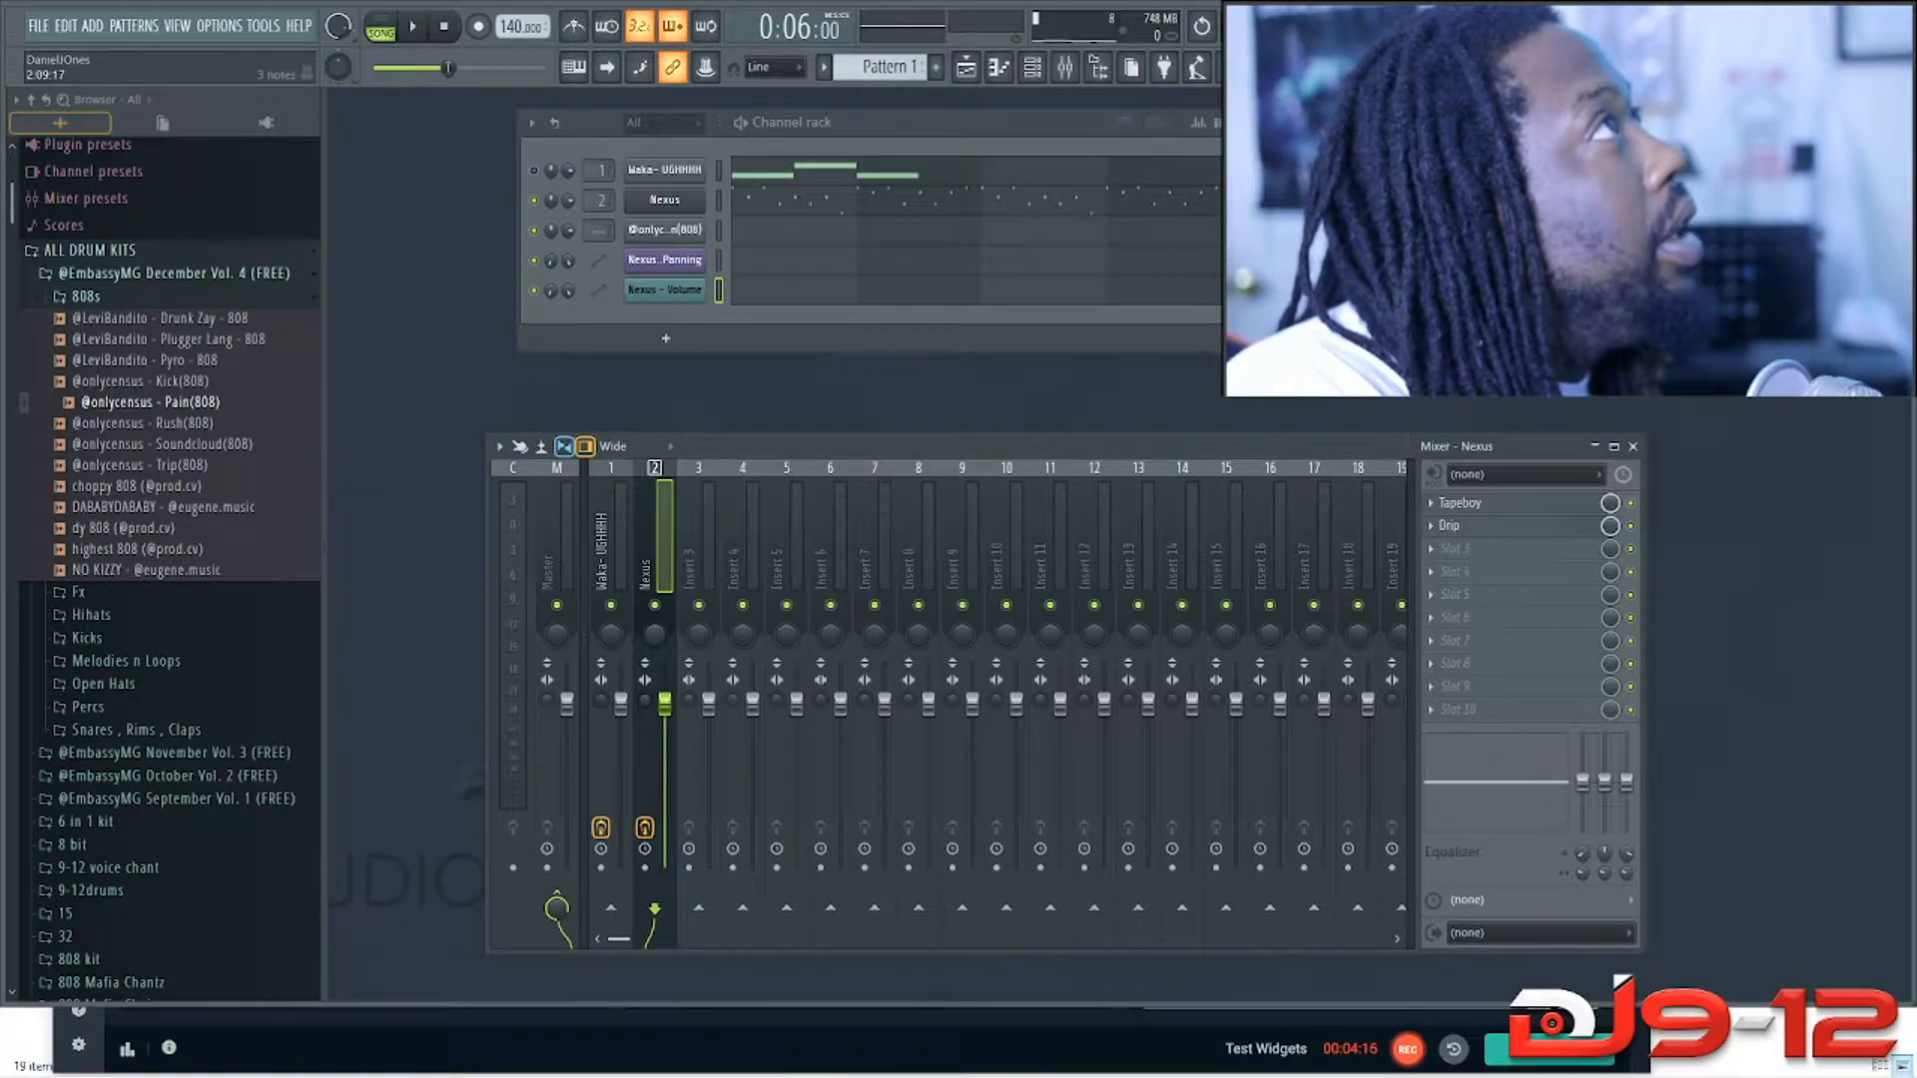
pyautogui.click(965, 68)
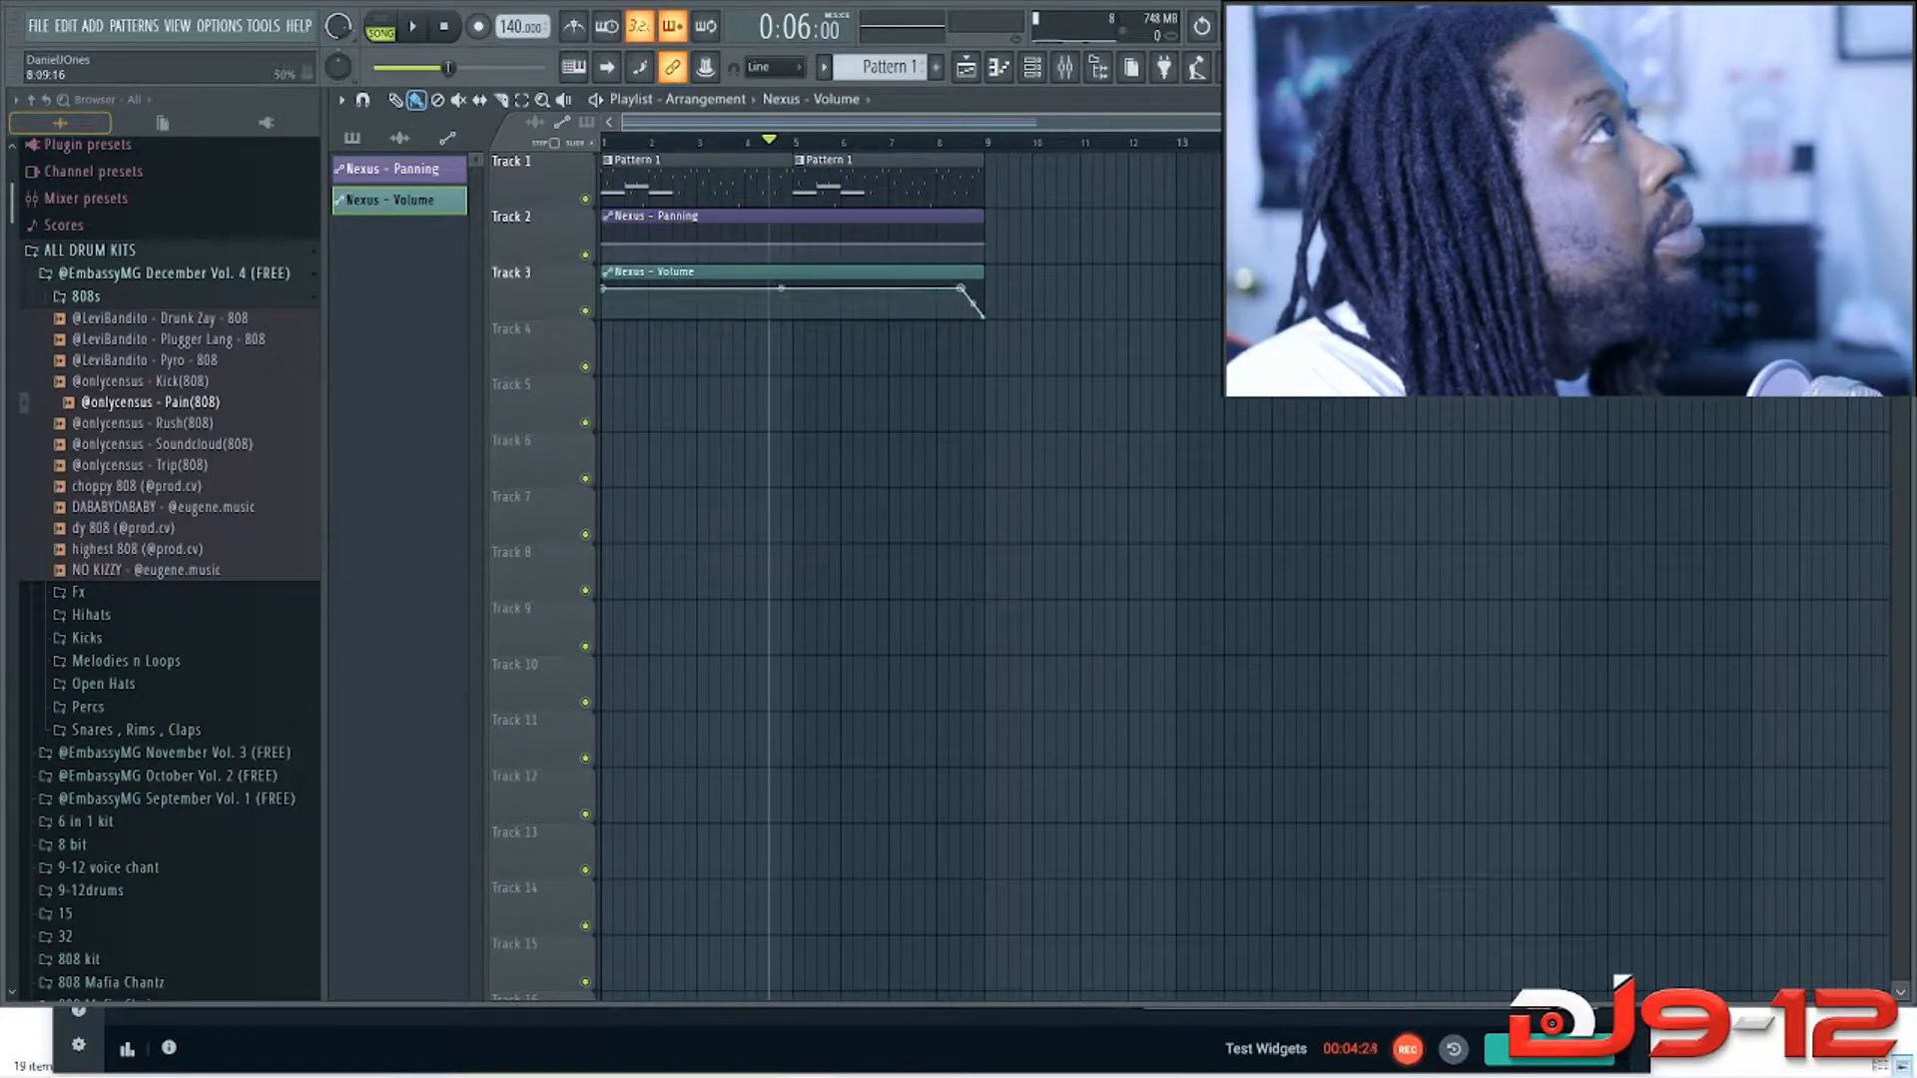
pyautogui.moveTo(961, 288); pyautogui.dragTo(969, 316)
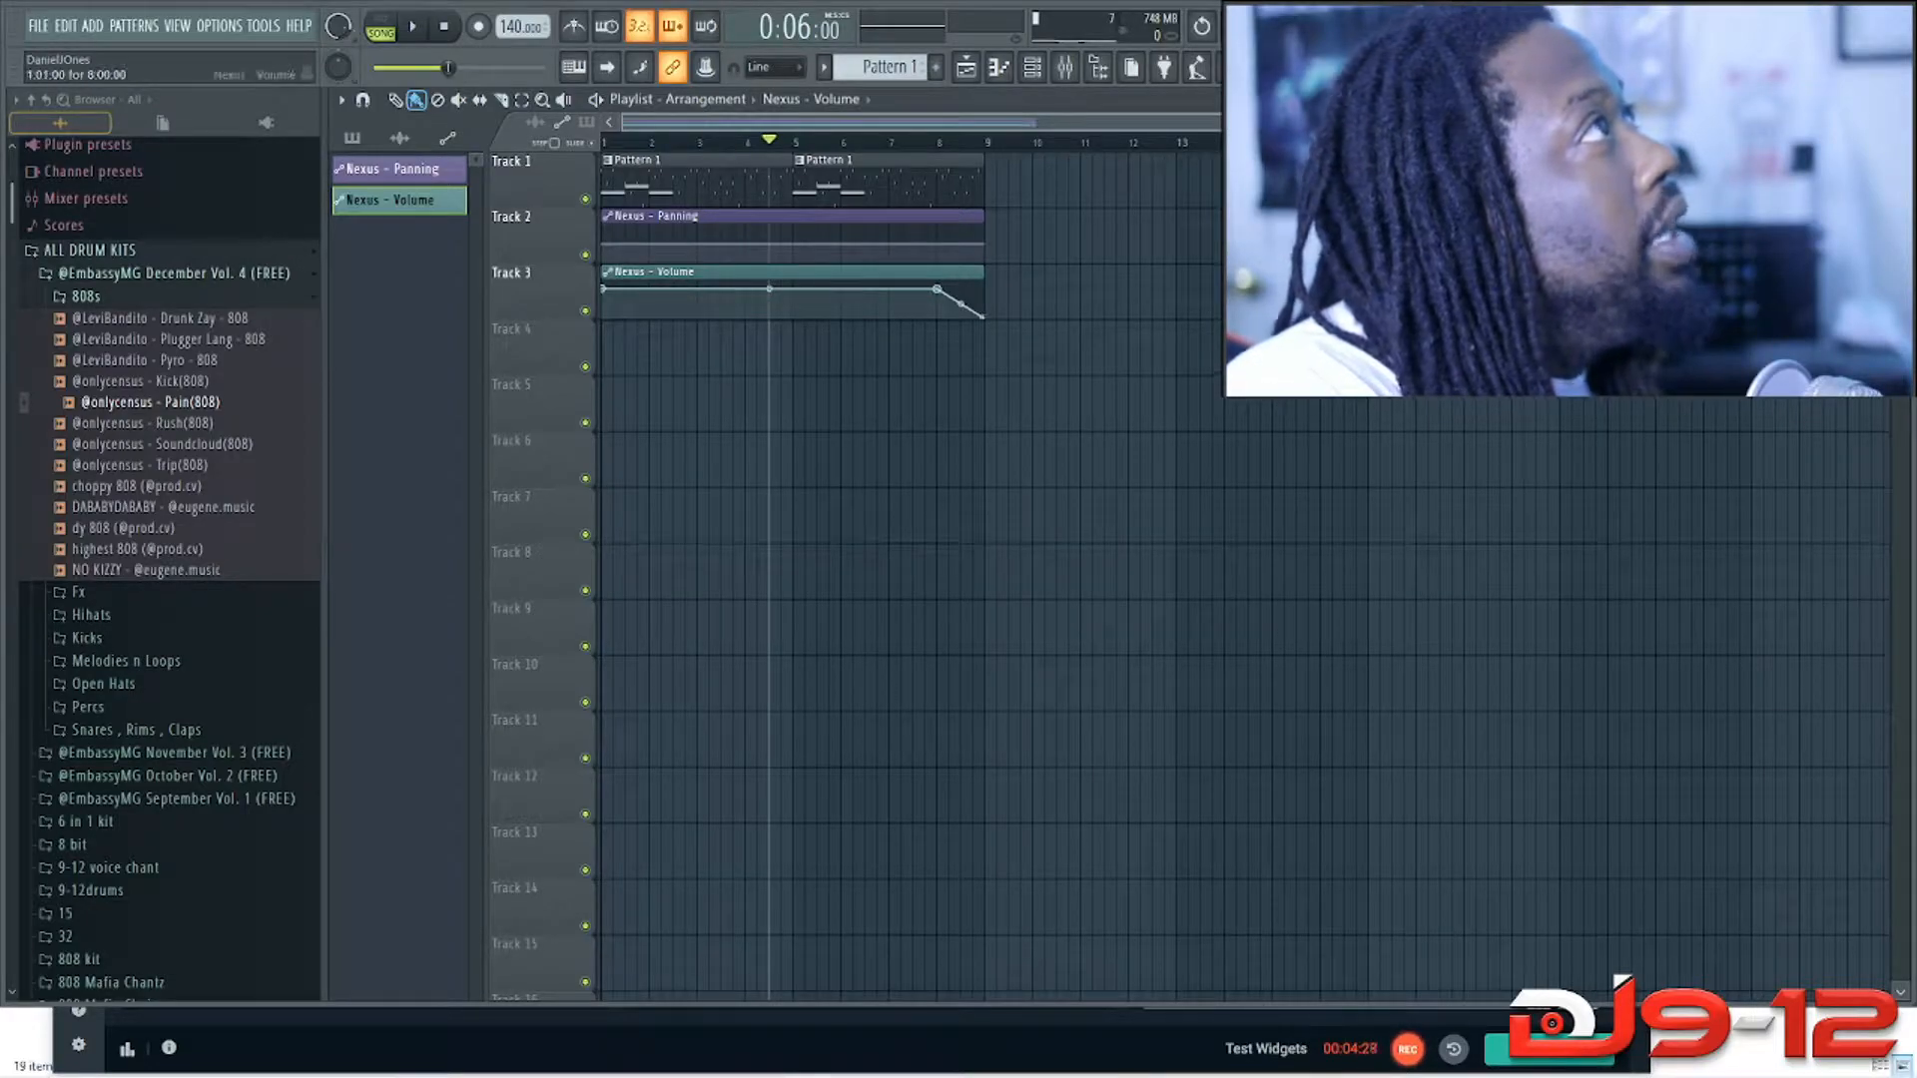
# Step: Shape the Nexus panning automation into a zigzag up to about bar 5 with a slow ramp back to centre, and play it
pyautogui.rightClick(652, 244)
pyautogui.moveTo(652, 243); pyautogui.dragTo(805, 263)
pyautogui.rightClick(683, 256)
pyautogui.rightClick(716, 243)
pyautogui.rightClick(769, 259)
pyautogui.rightClick(805, 241)
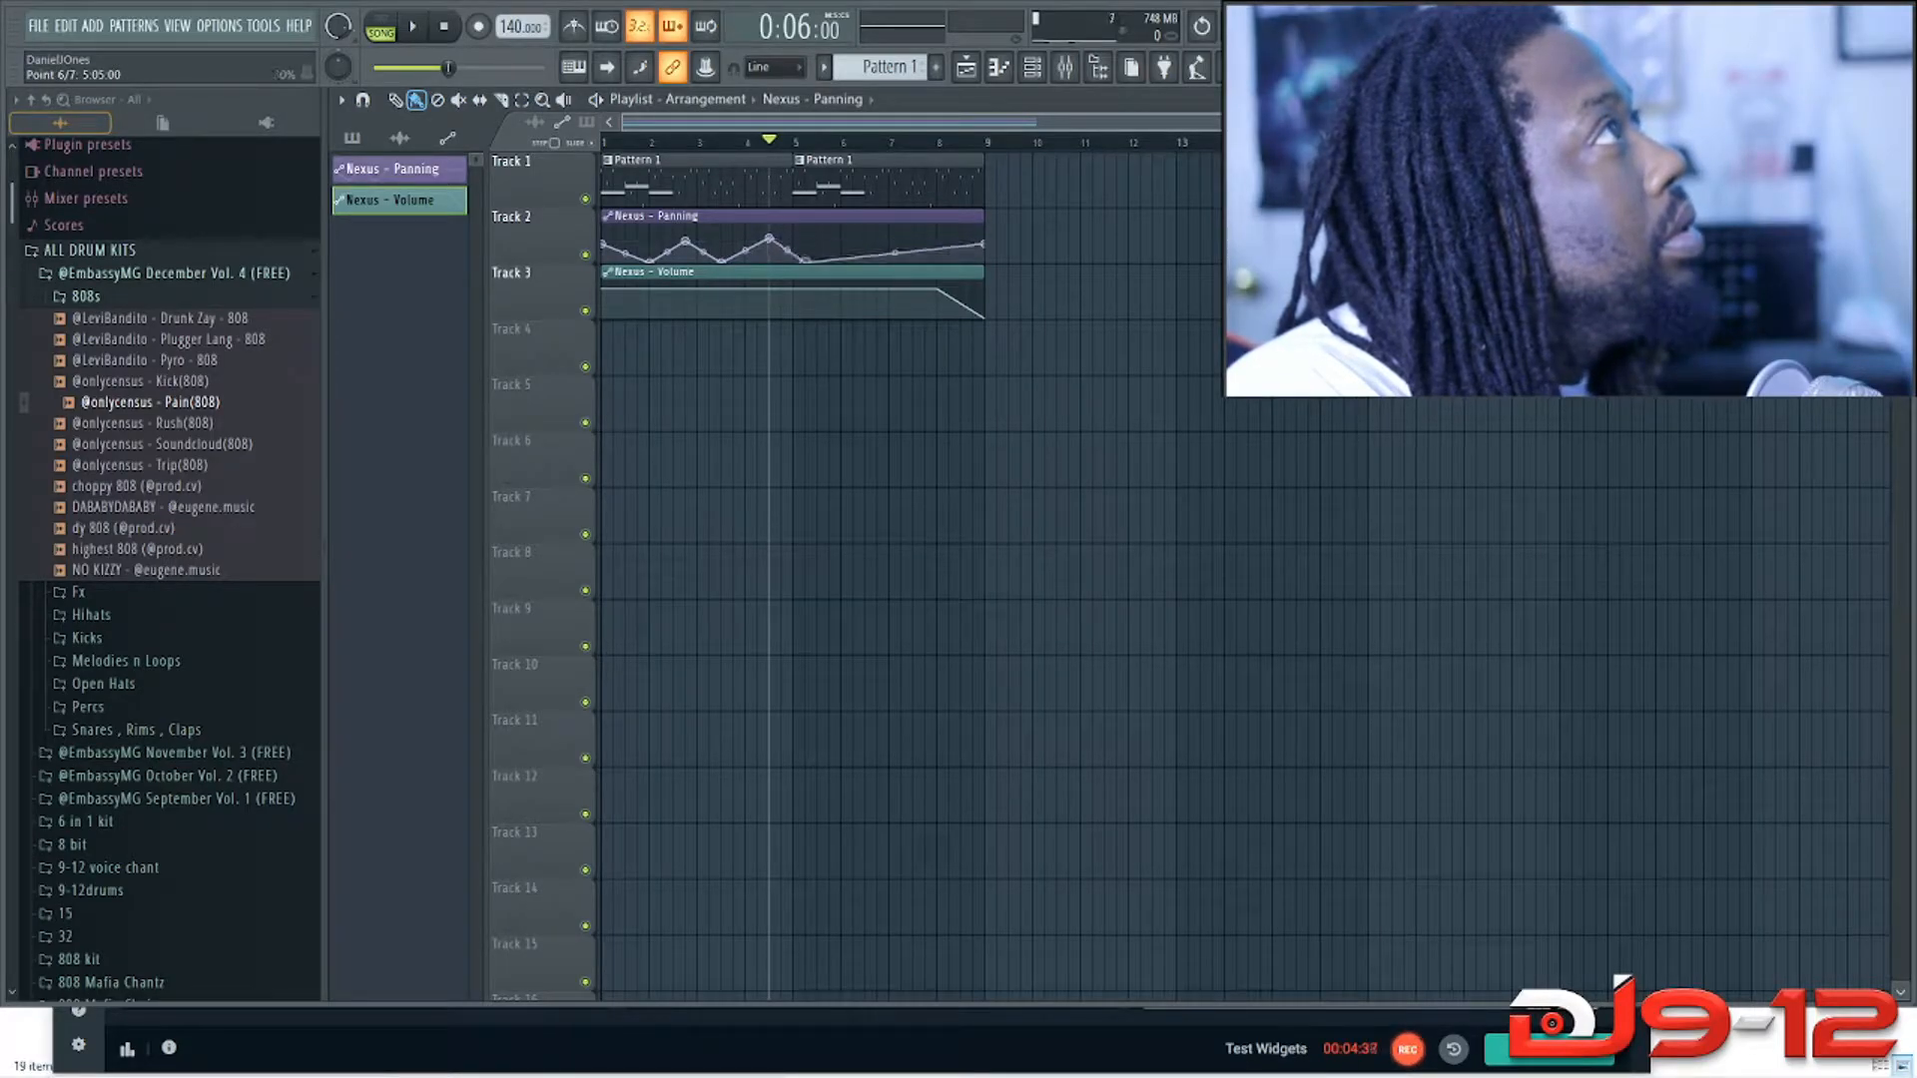
pyautogui.press('space')
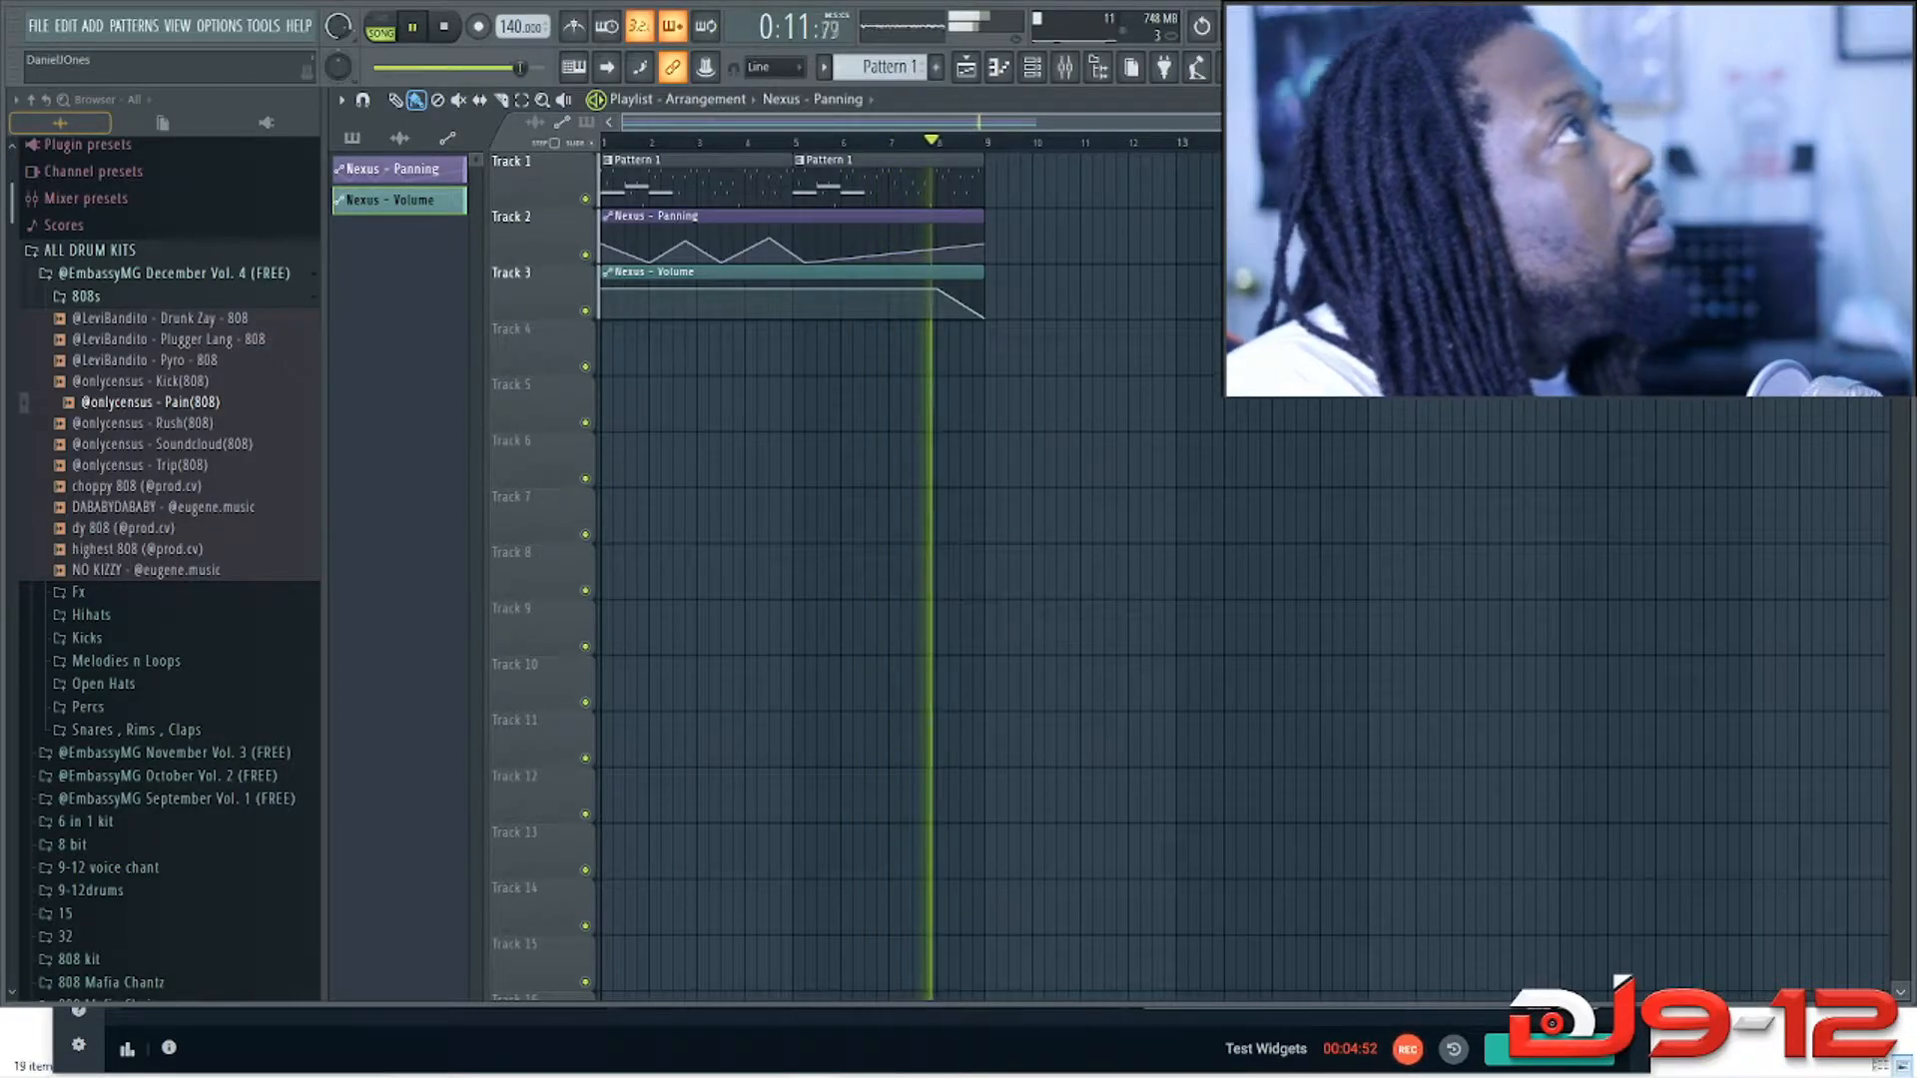
pyautogui.press('space')
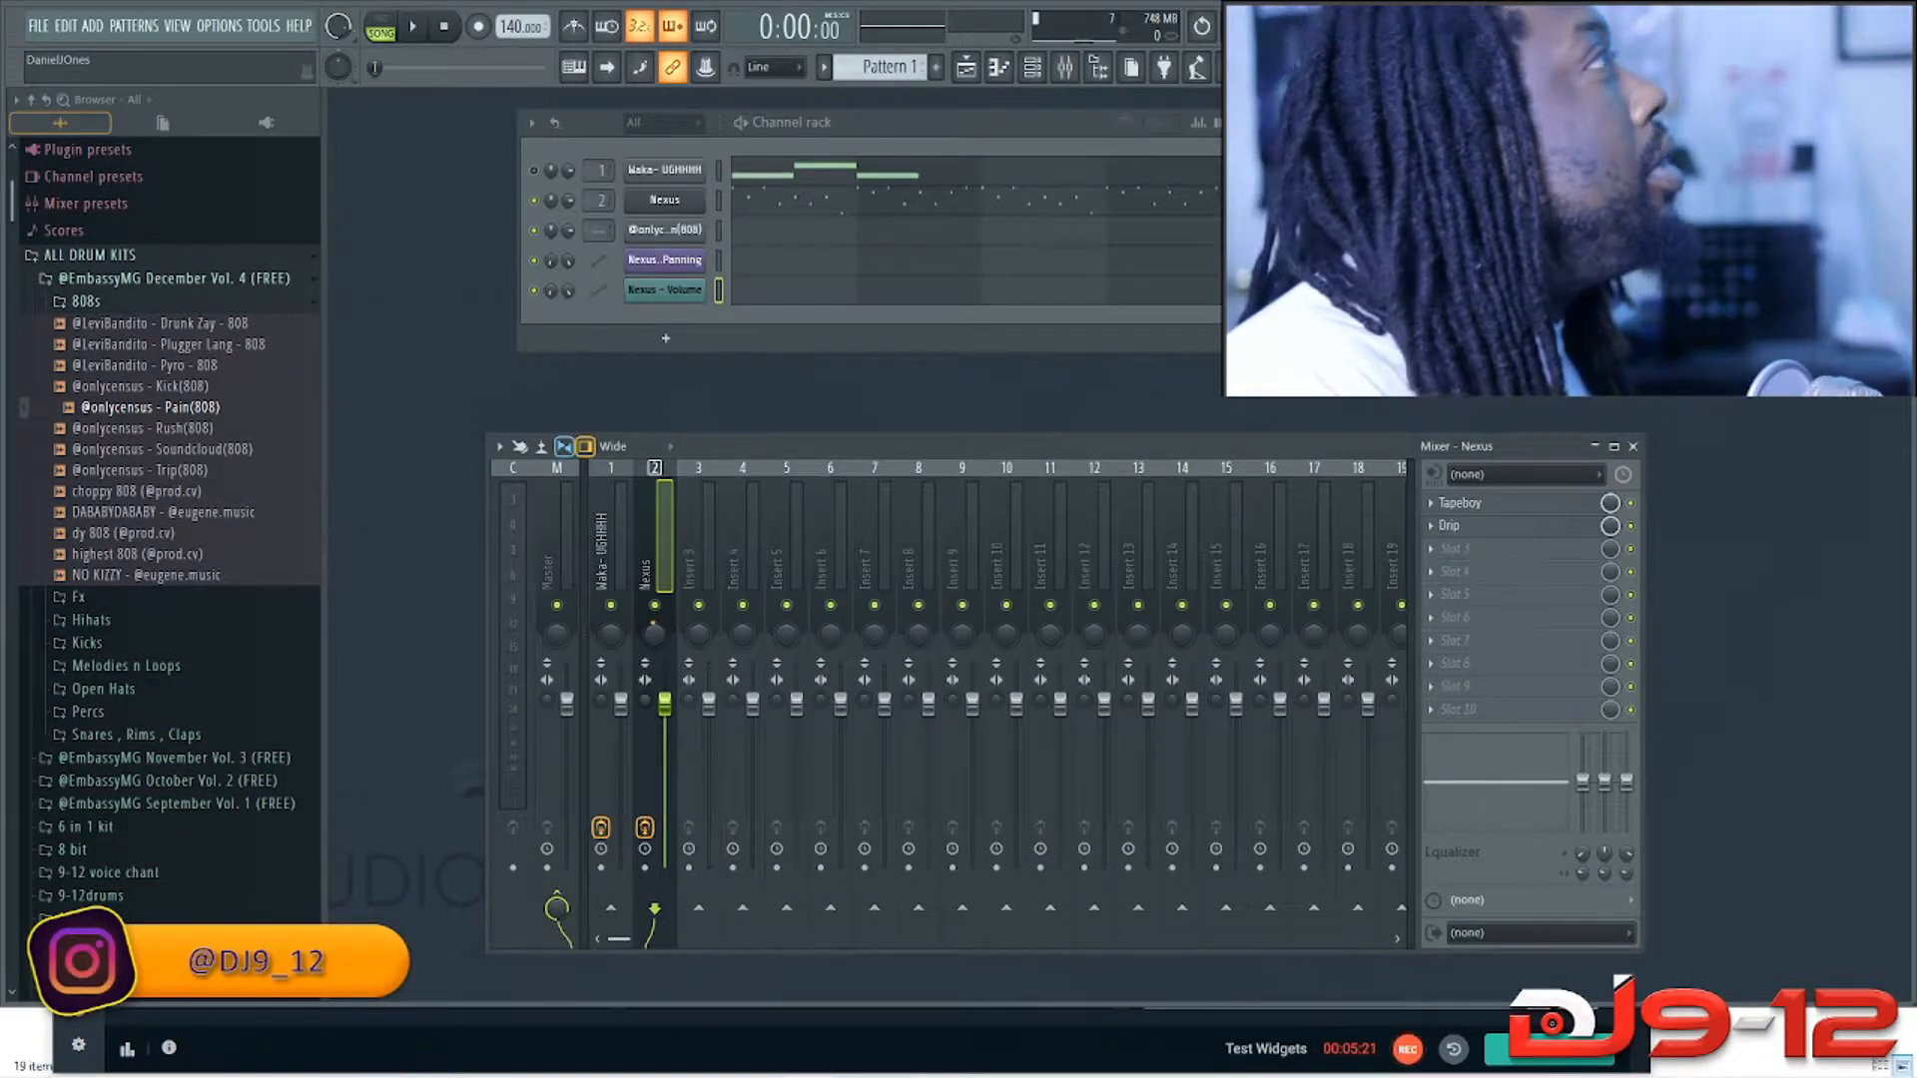
pyautogui.click(86, 302)
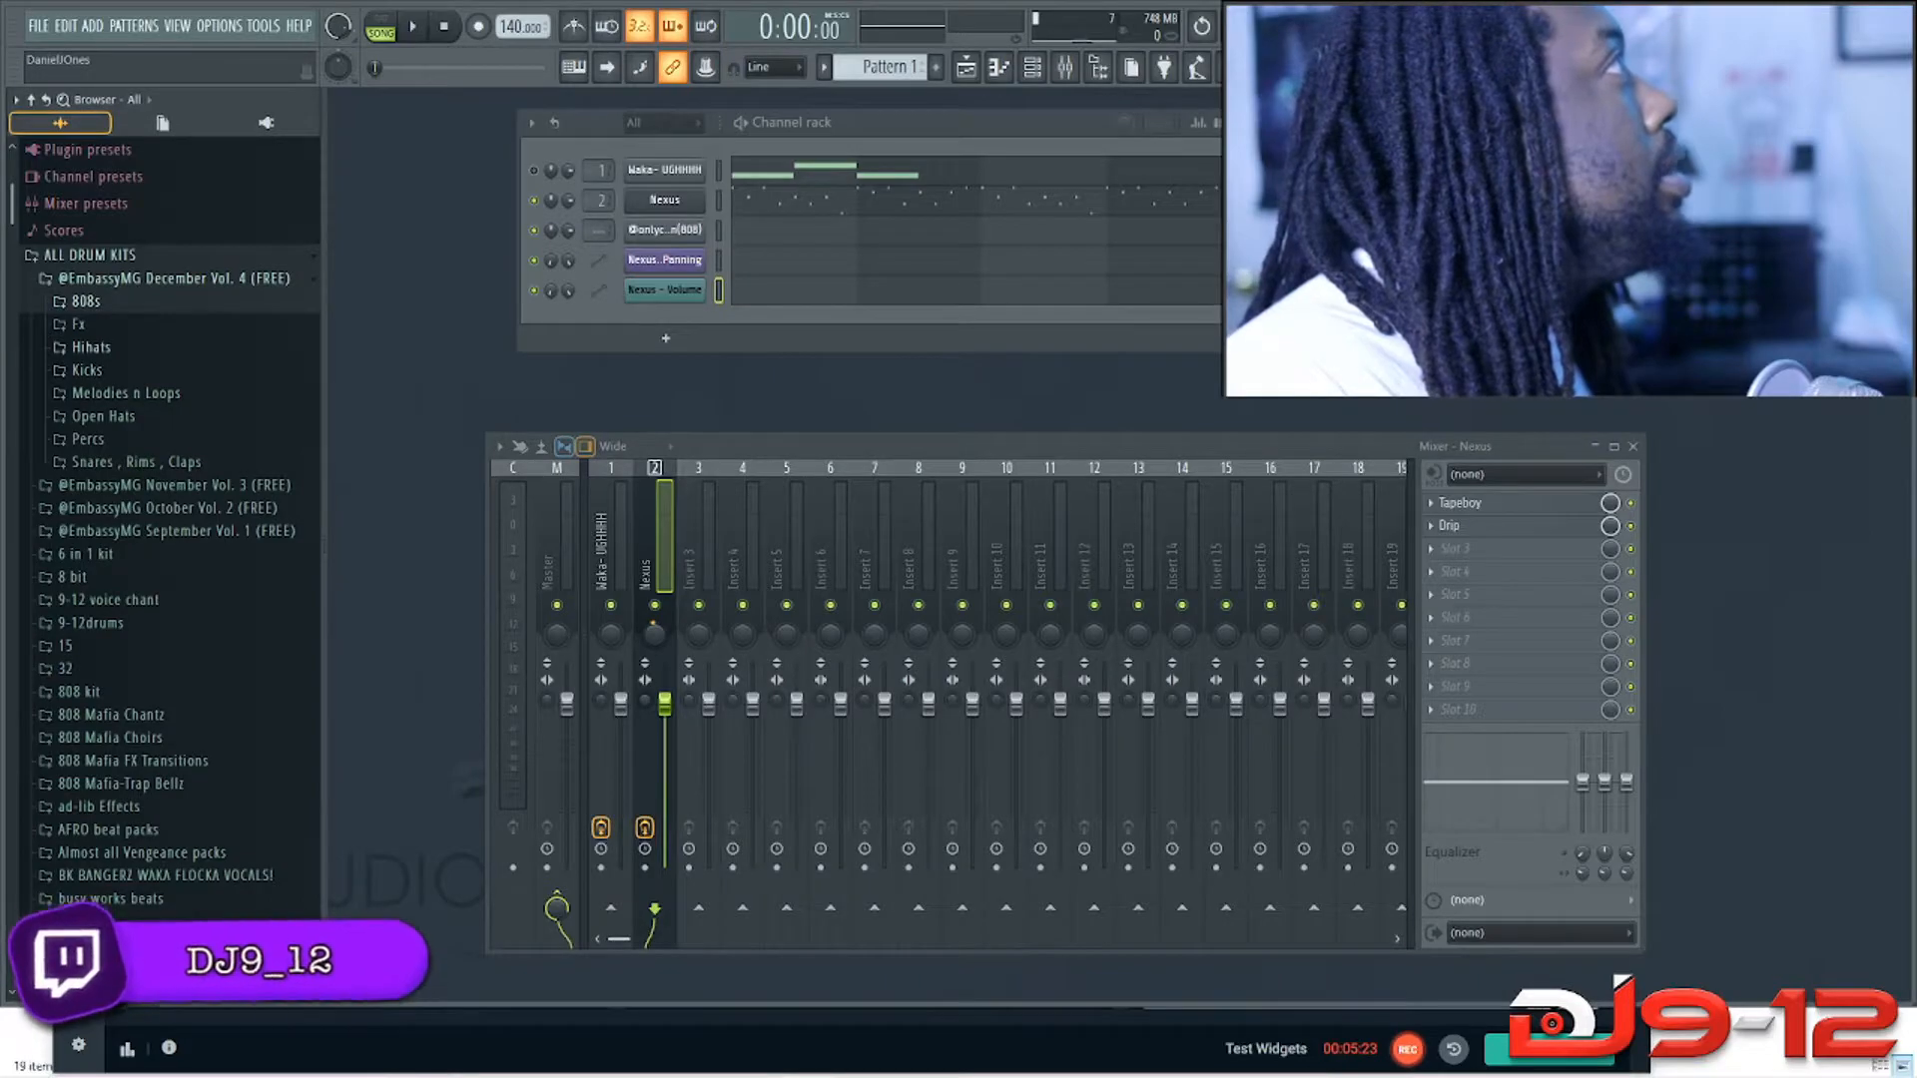
pyautogui.click(91, 347)
pyautogui.click(145, 455)
pyautogui.click(135, 497)
pyautogui.moveTo(126, 476); pyautogui.dragTo(639, 385)
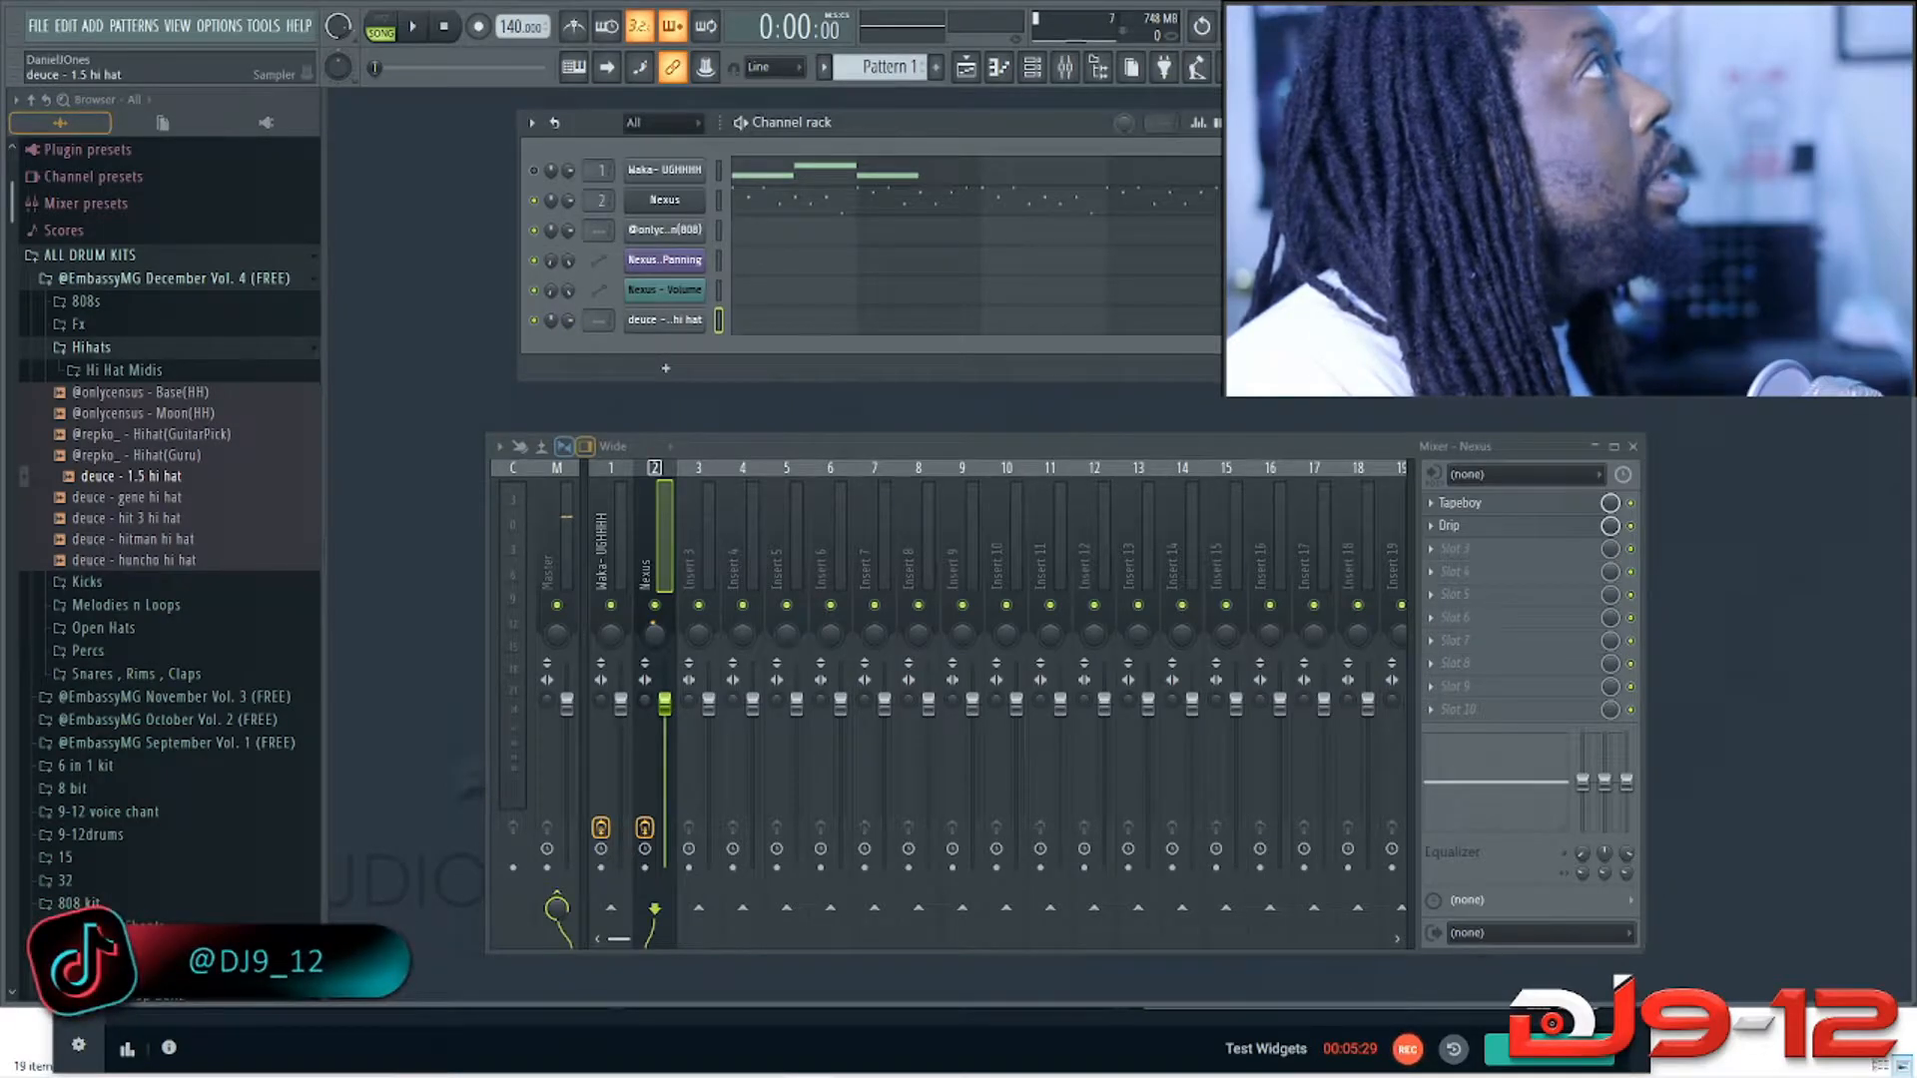
# Step: Fill the deuce - 1.5 hi hat channel on every 2 steps and play the beat briefly
pyautogui.rightClick(688, 317)
pyautogui.click(989, 385)
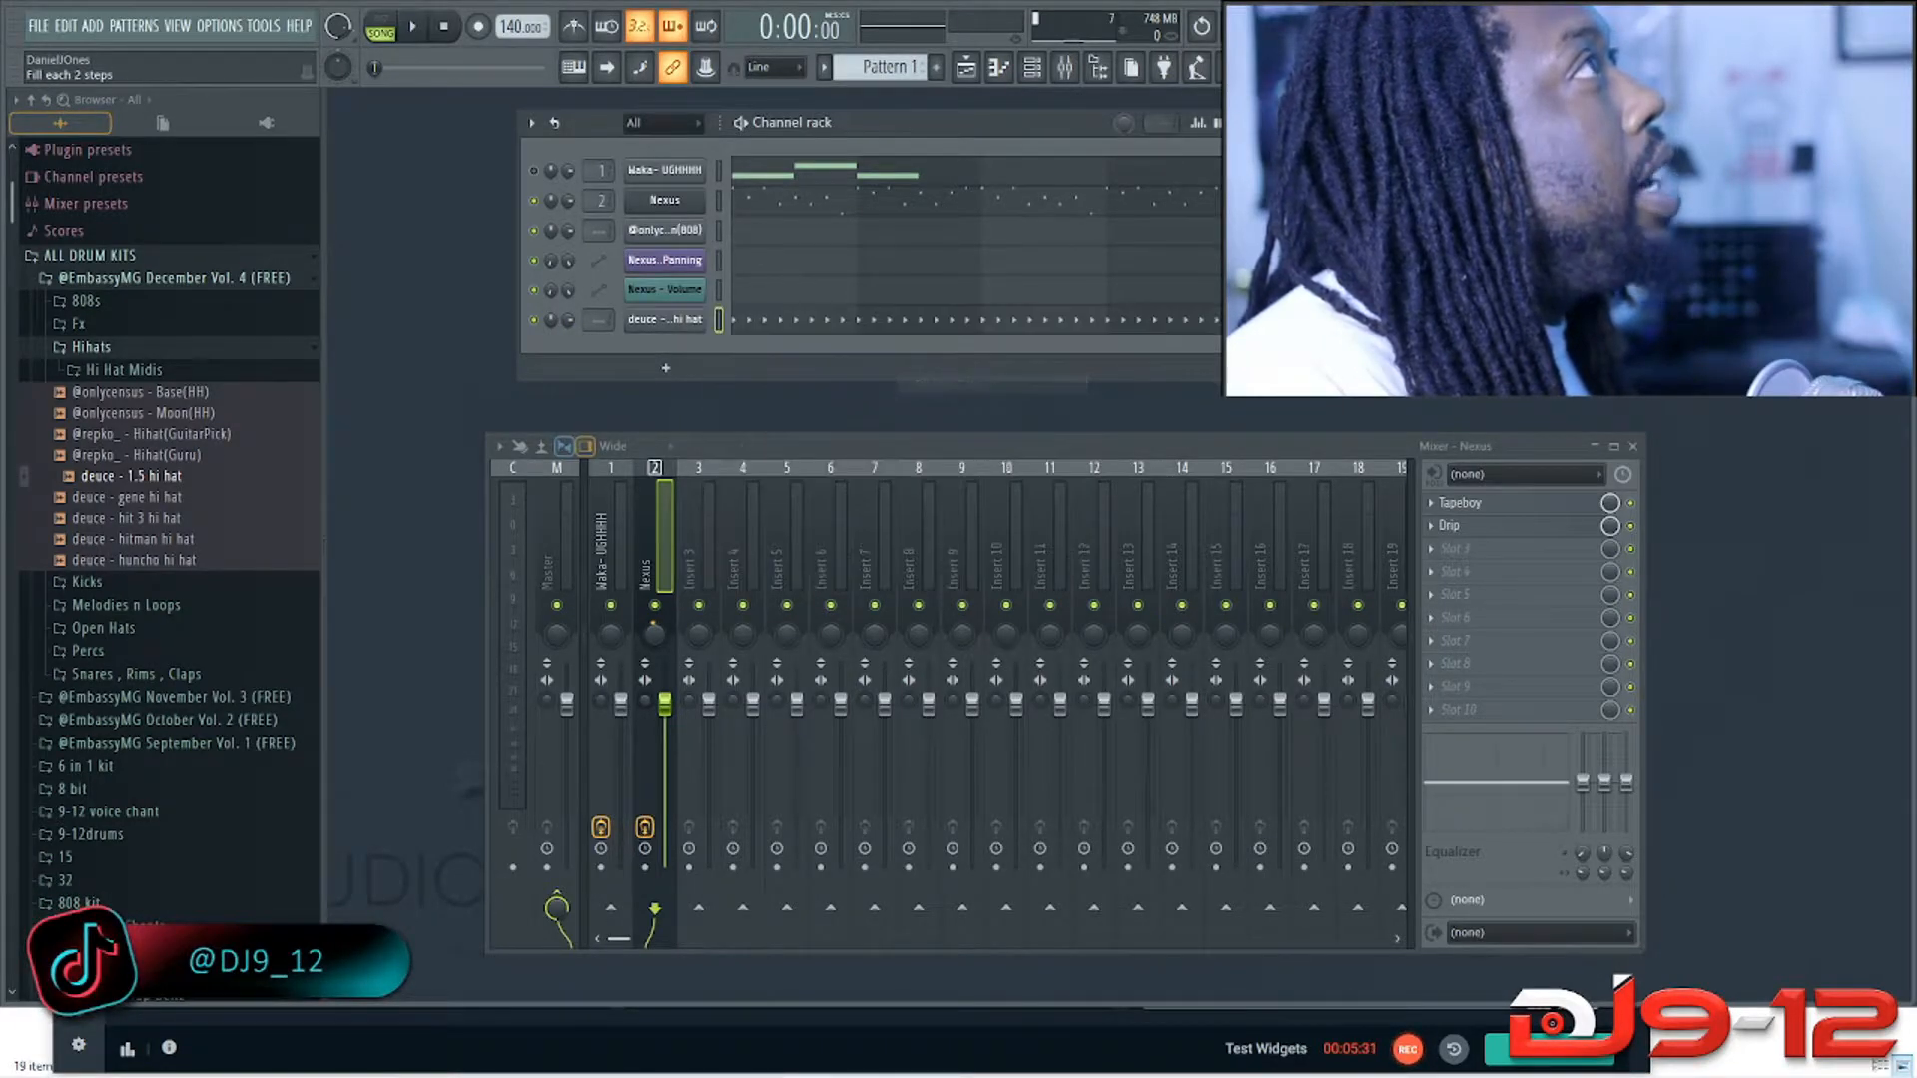
pyautogui.press('space')
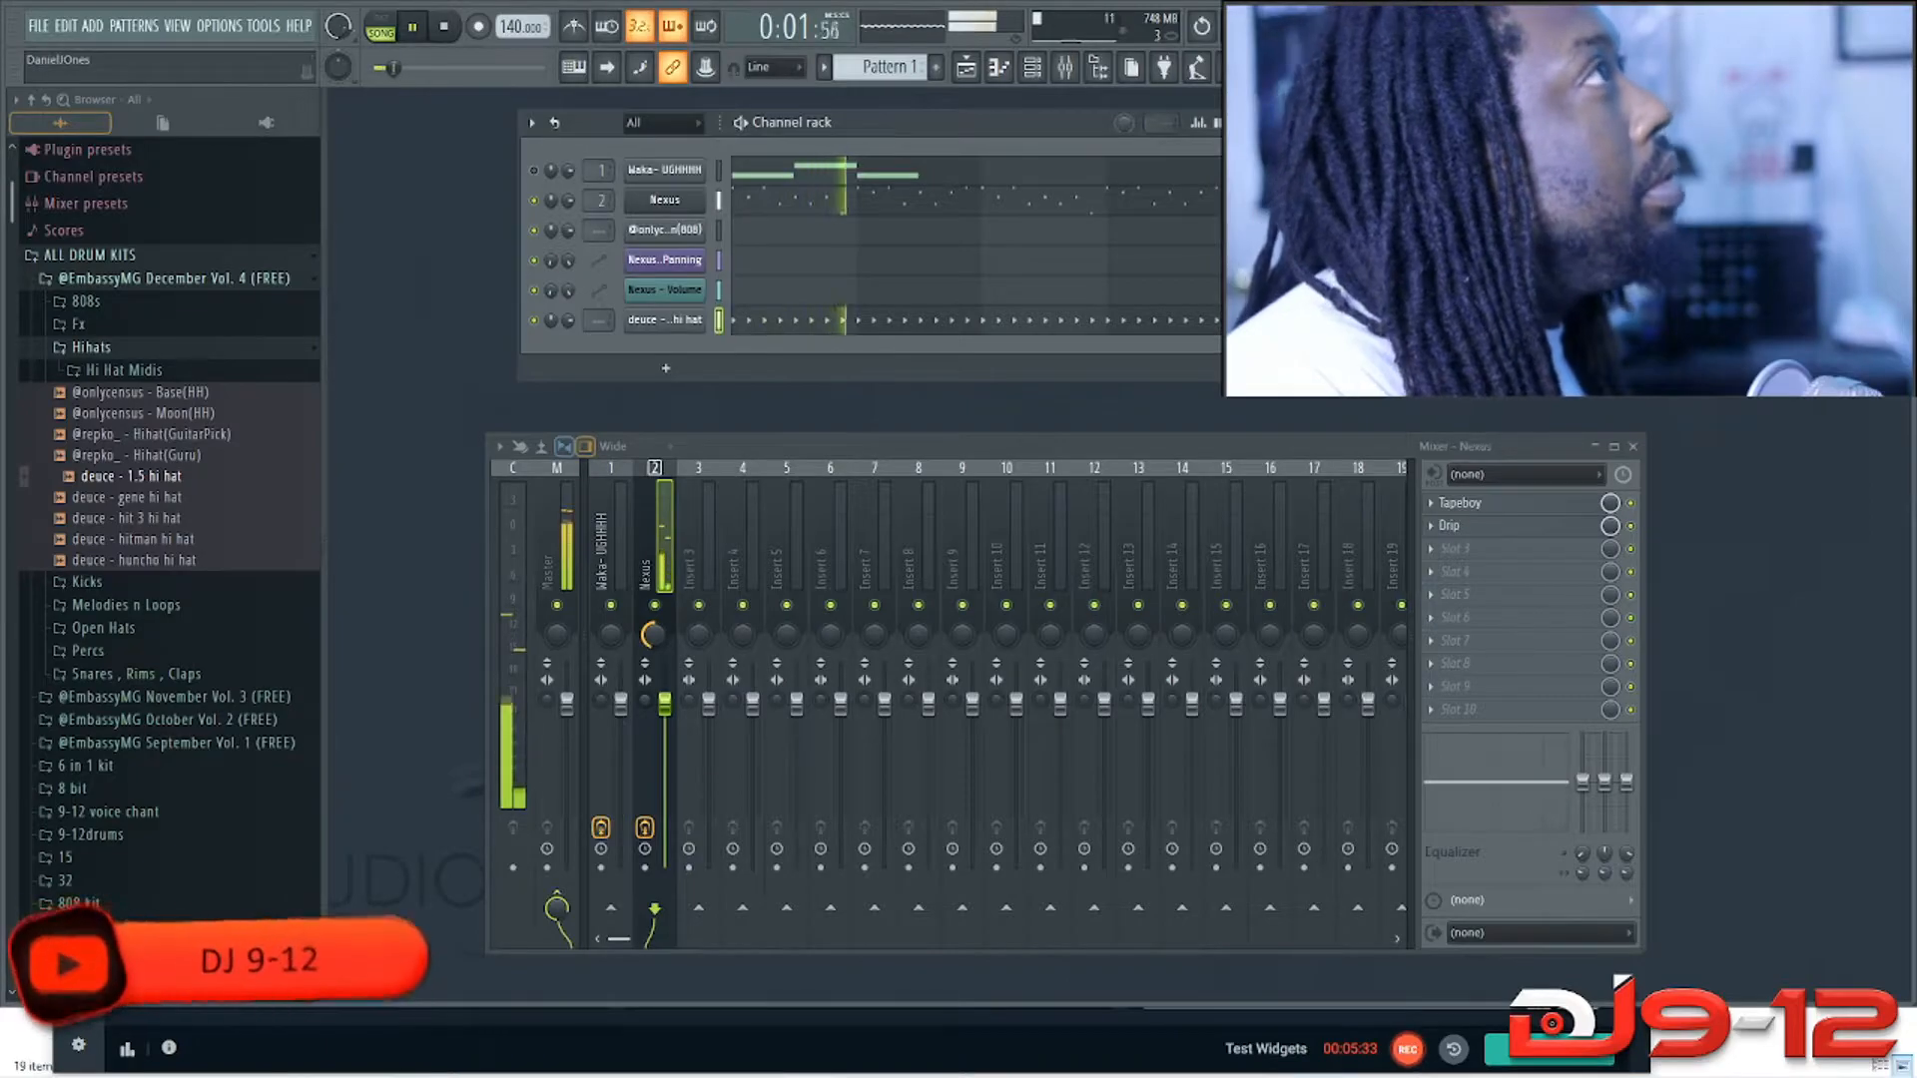
pyautogui.press('space')
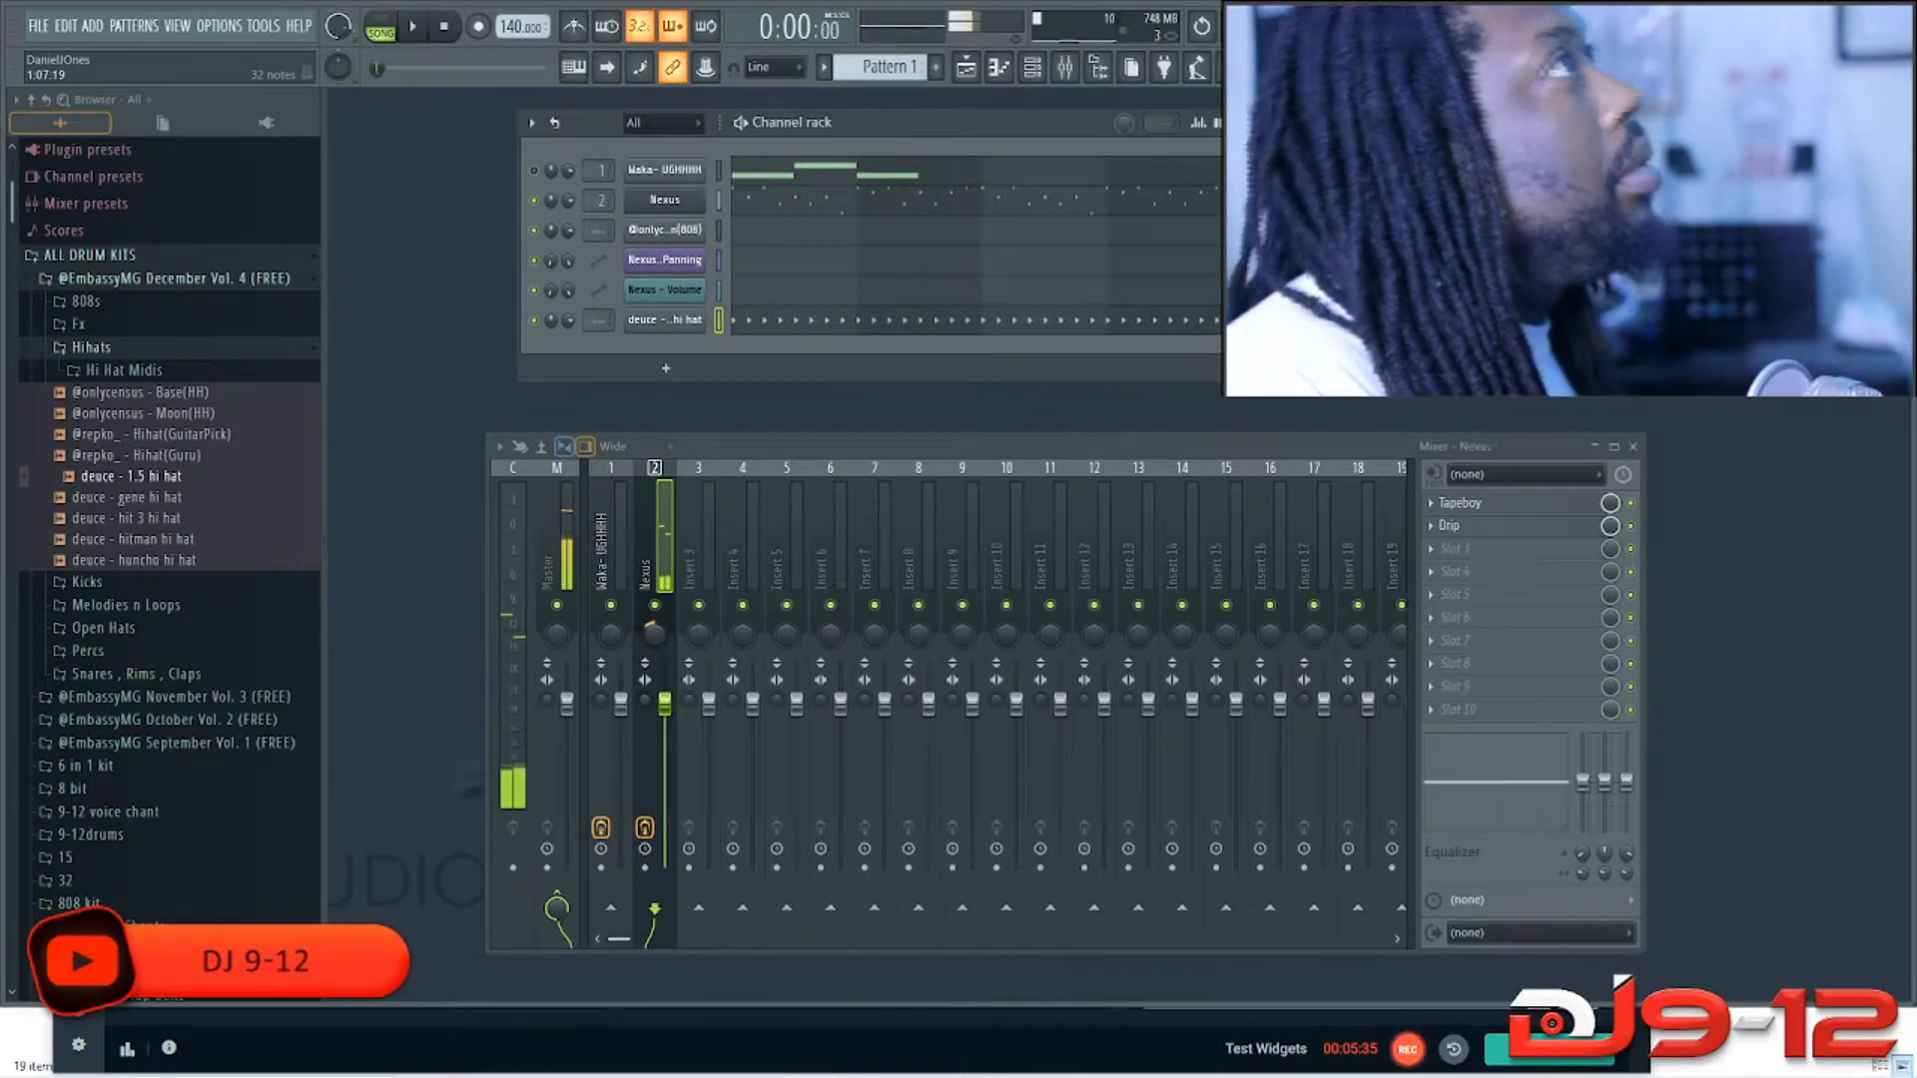
# Step: Add extra C5 hi-hat notes between the existing hits in the first bar of the piano roll and play them back
pyautogui.click(785, 319)
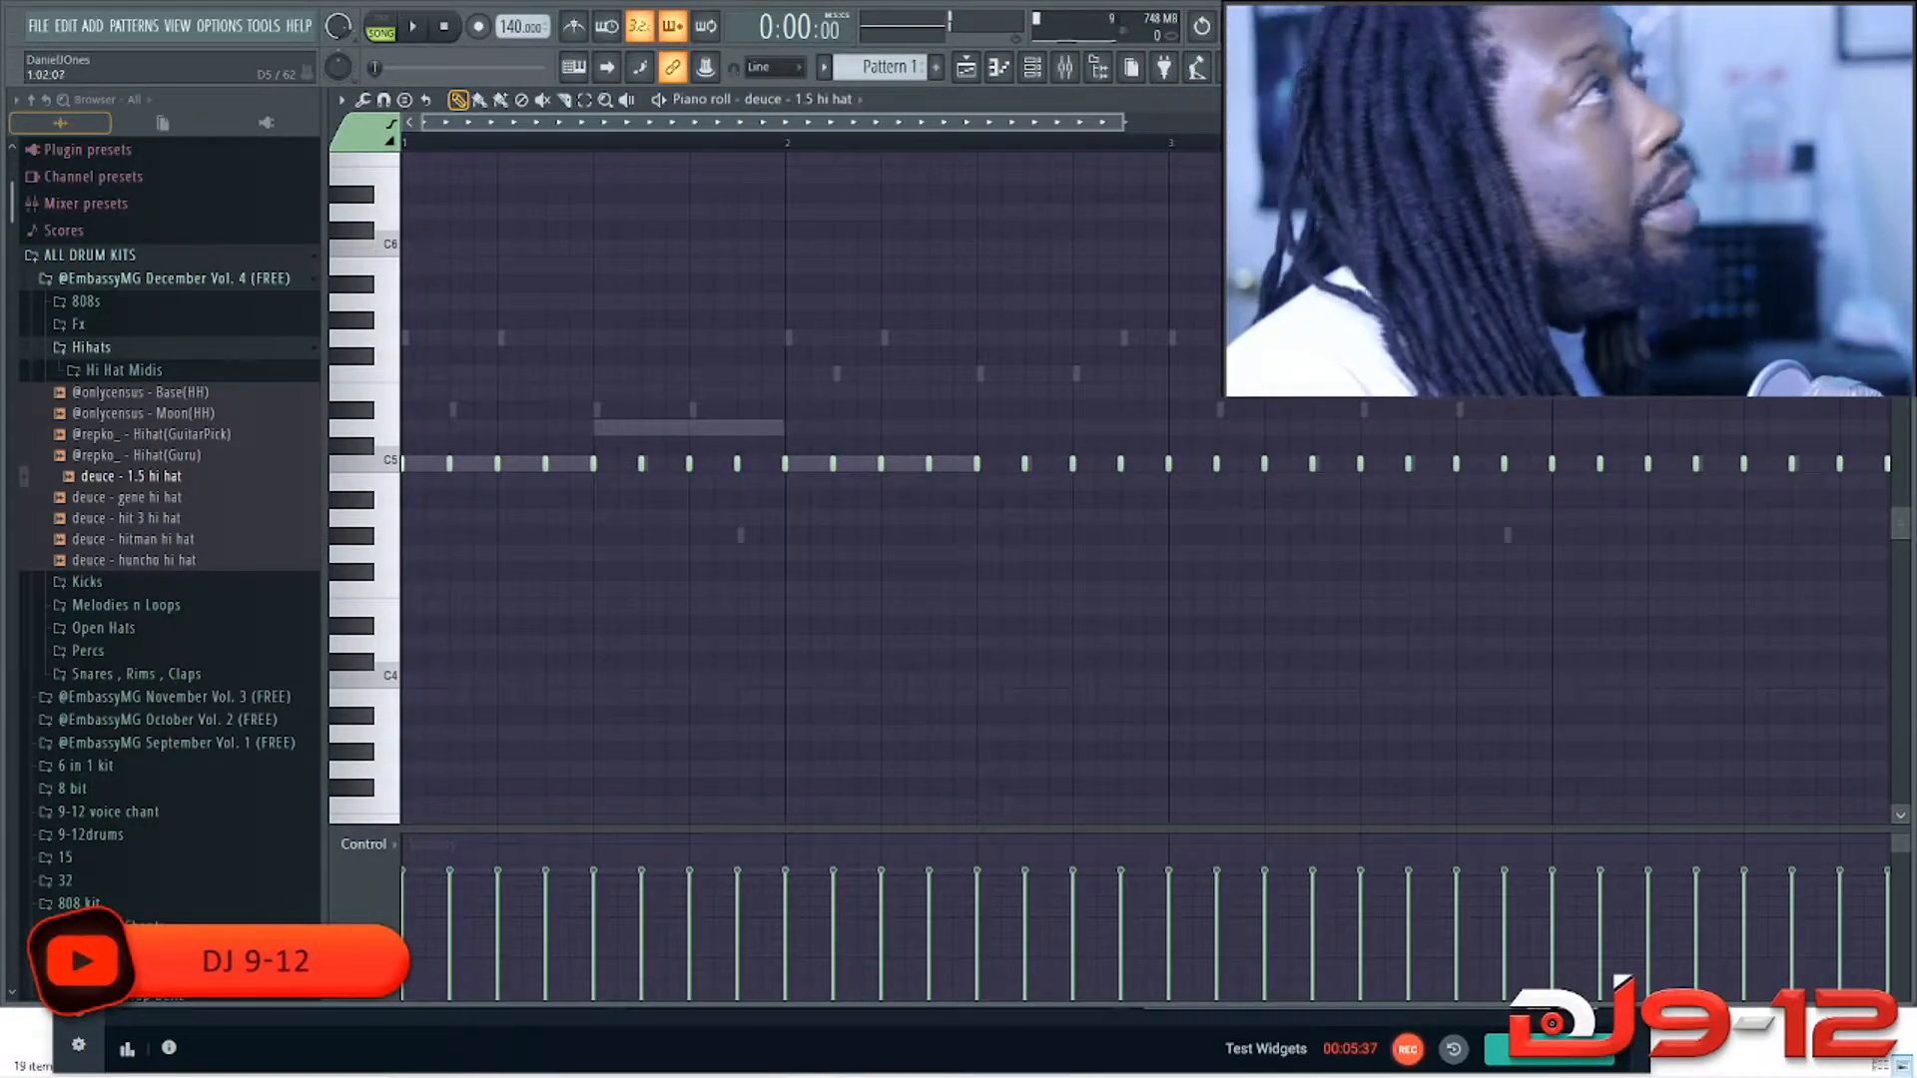
pyautogui.moveTo(1124, 122); pyautogui.dragTo(777, 121)
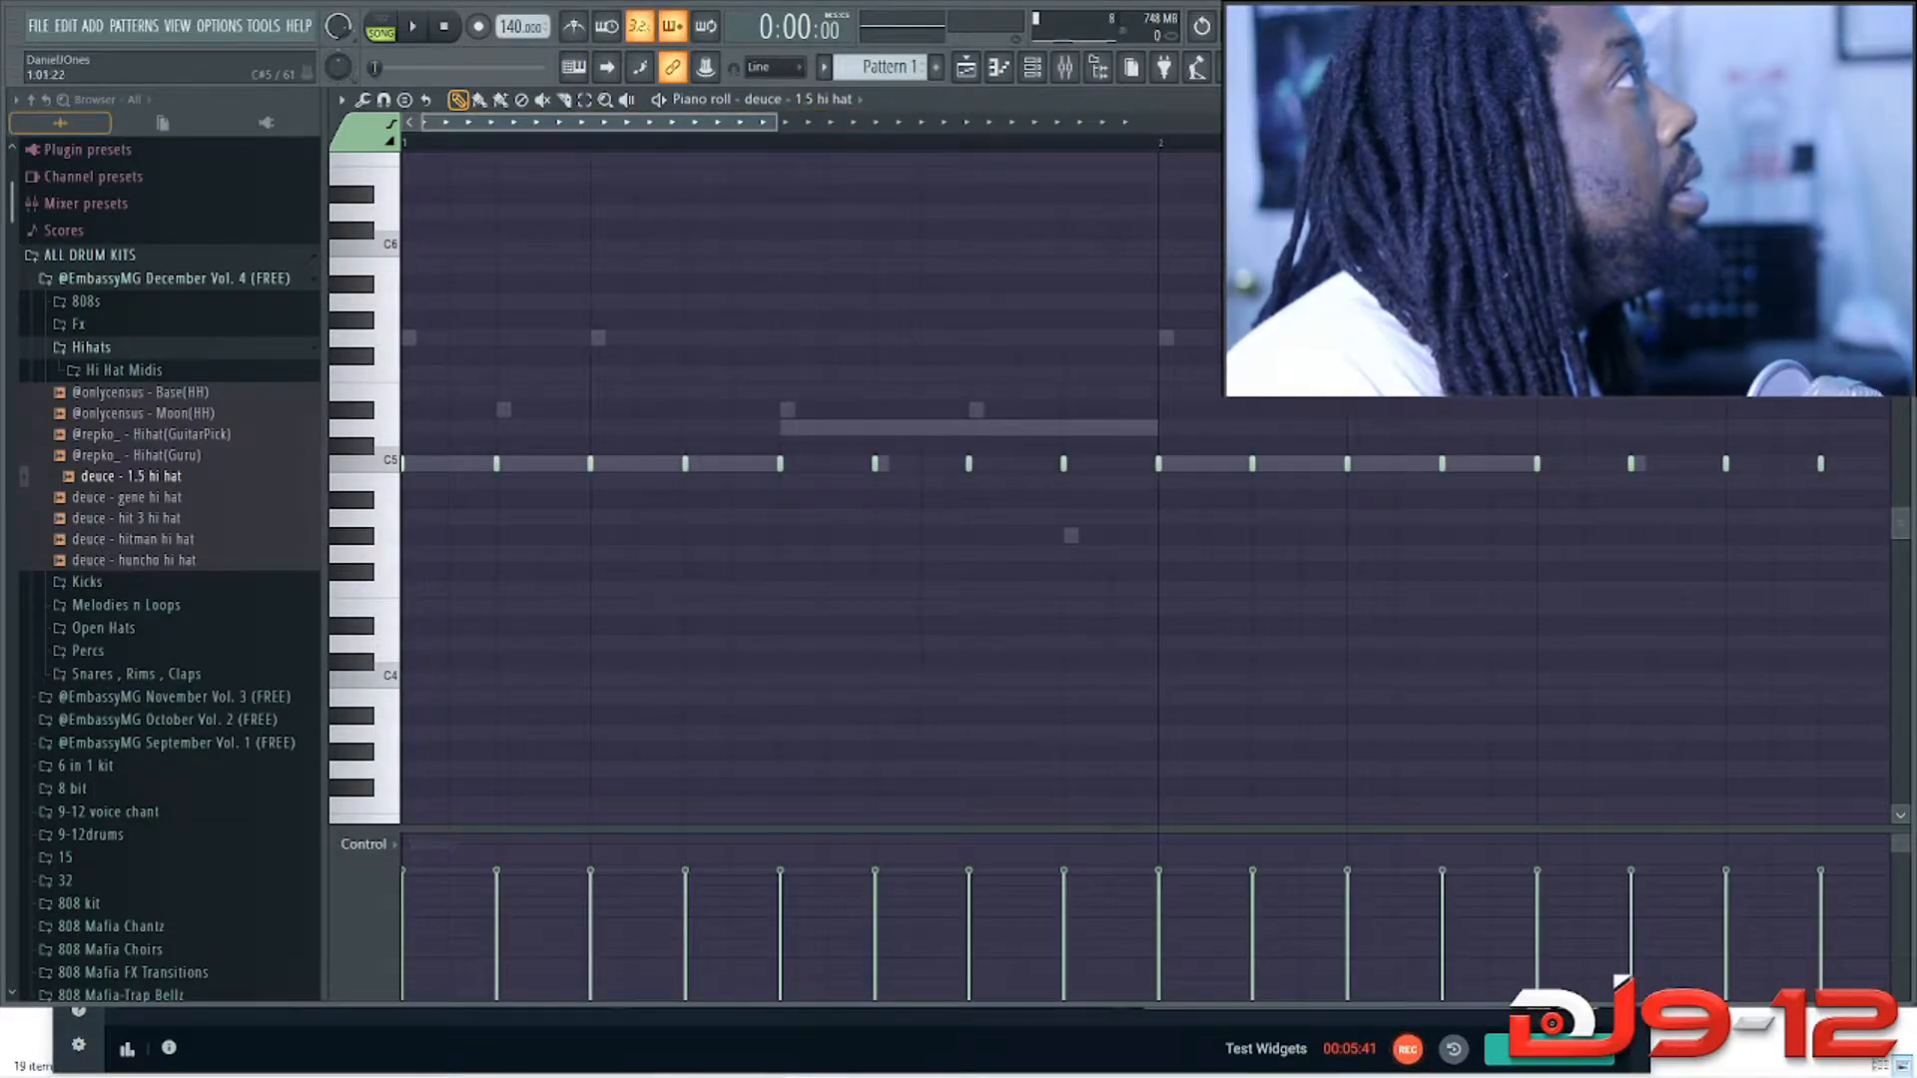
pyautogui.moveTo(450, 463); pyautogui.dragTo(1205, 463)
pyautogui.rightClick(691, 463)
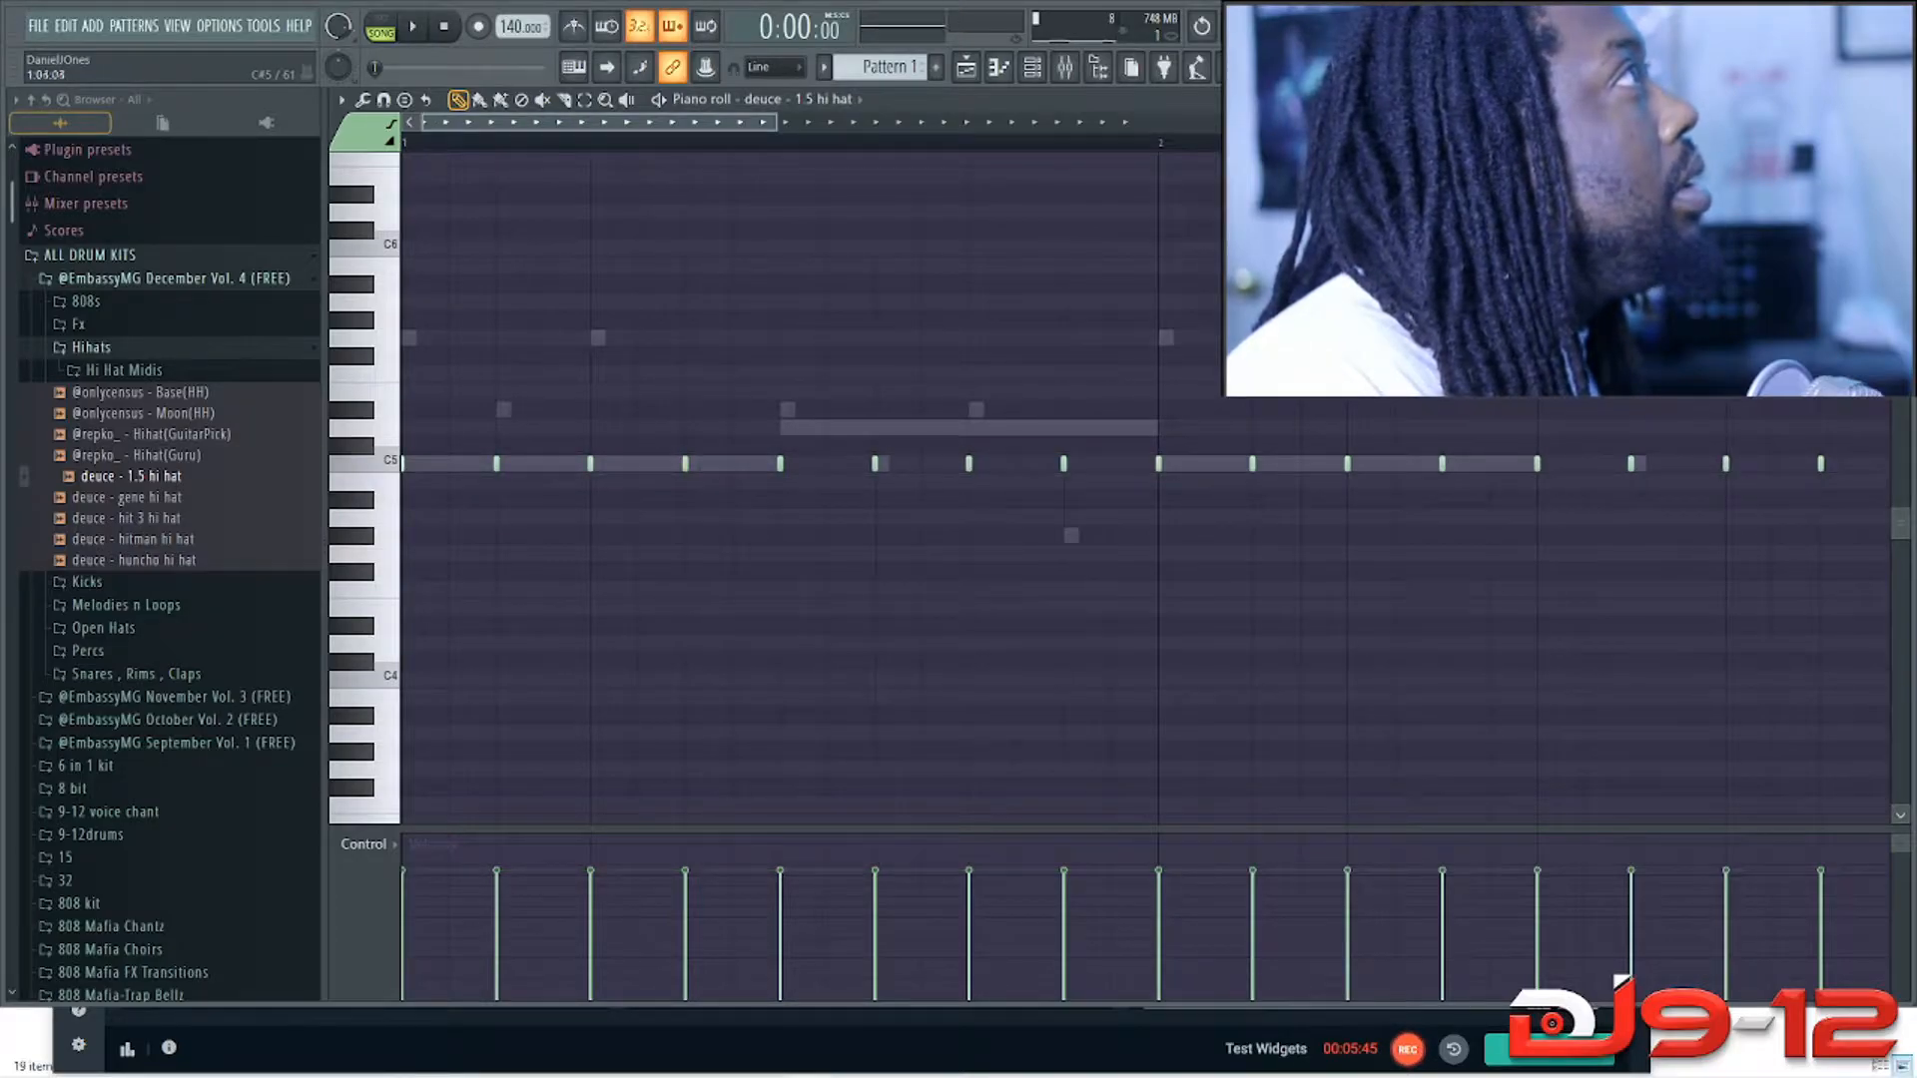
pyautogui.click(449, 463)
pyautogui.click(543, 463)
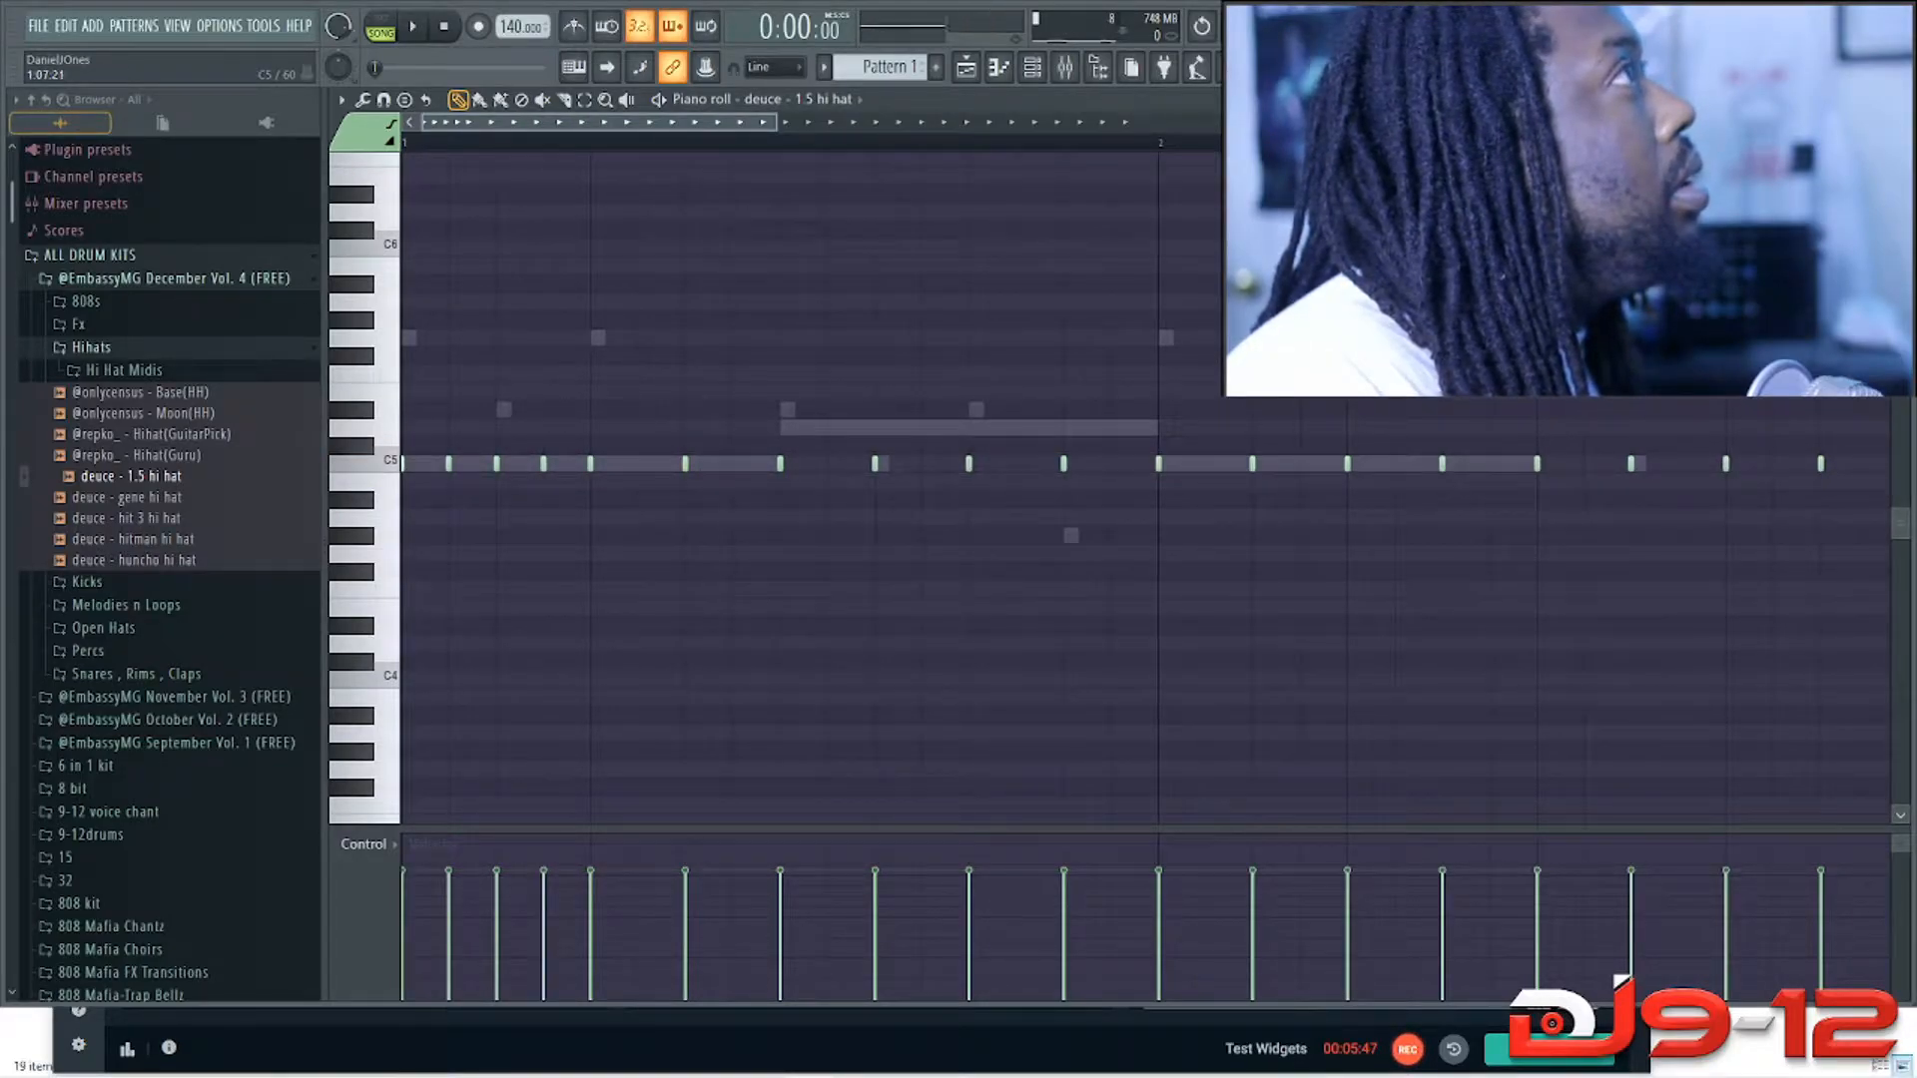
pyautogui.press('space')
pyautogui.press('space')
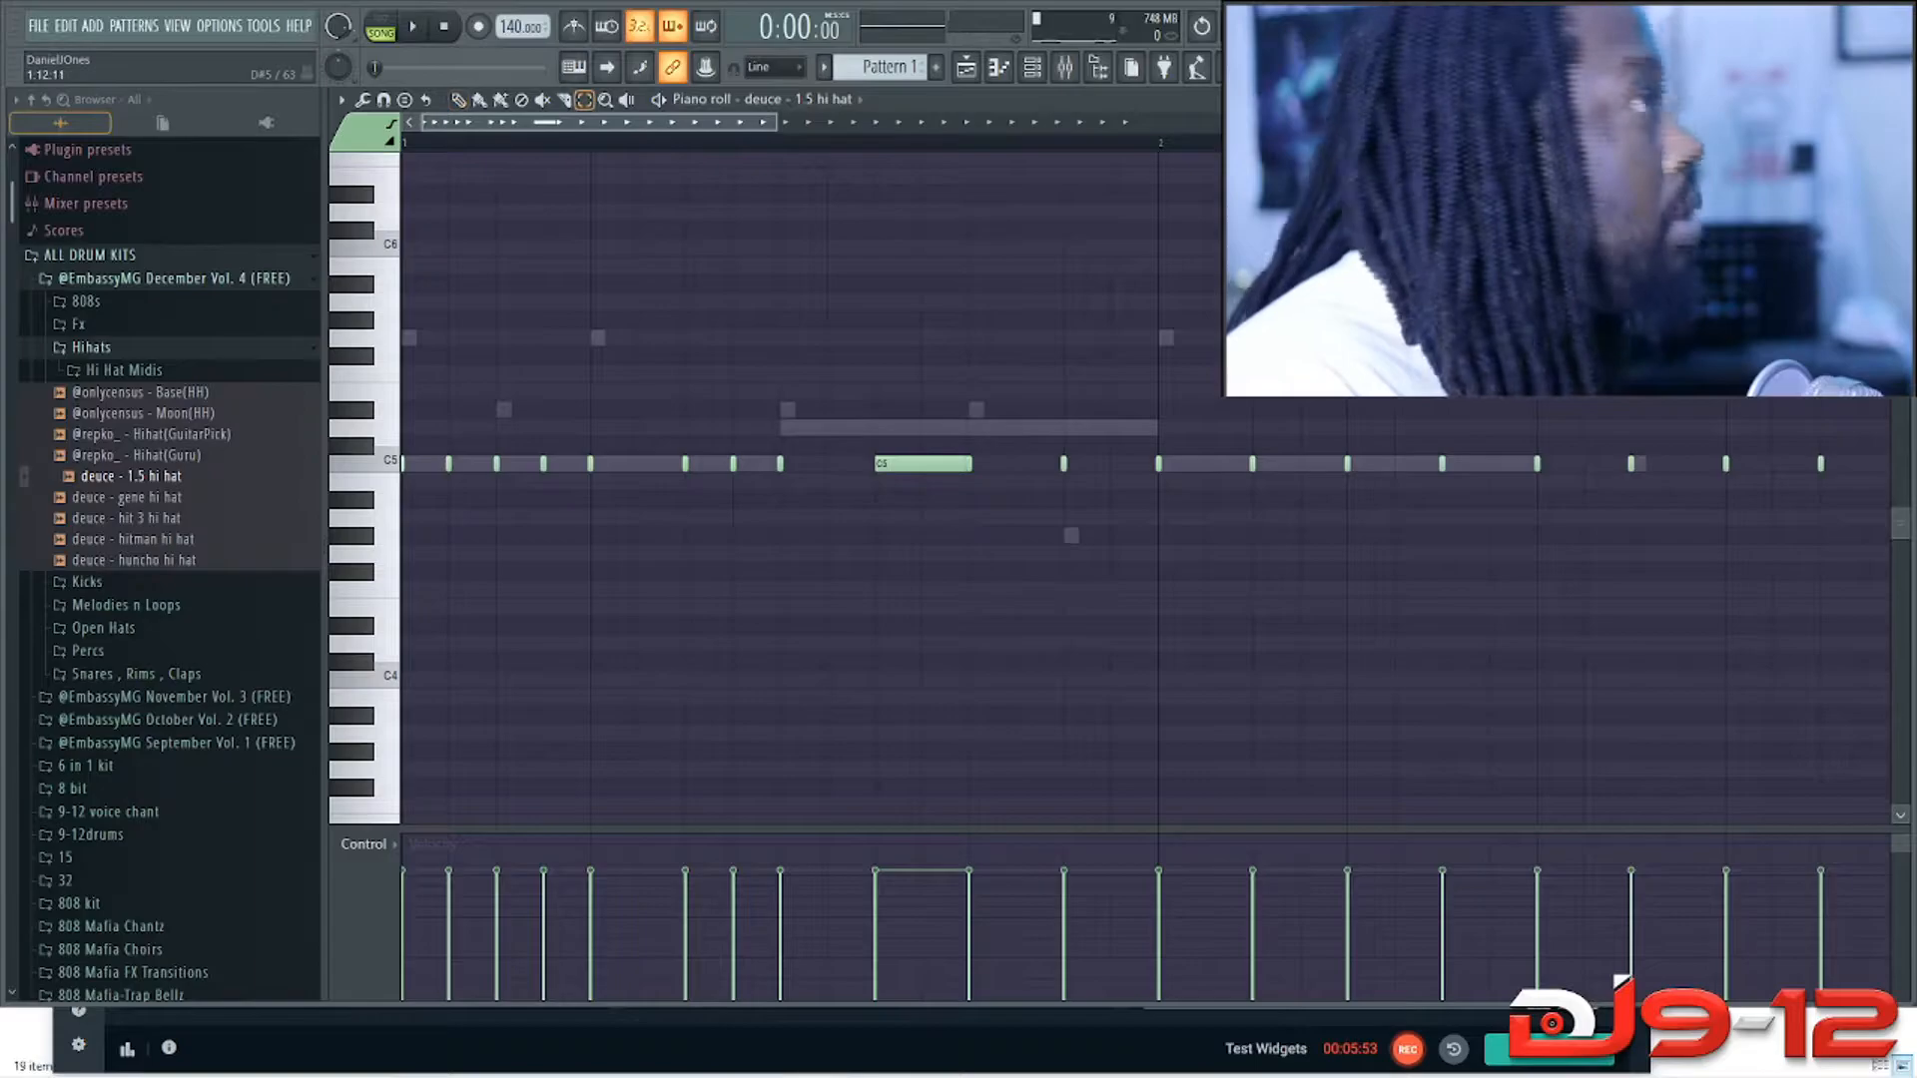
# Step: Chop the long C5 note in bar 1 and audition it as sixteen and eight slices
pyautogui.keyDown('ctrl'); pyautogui.click(927, 463); pyautogui.keyUp('ctrl')
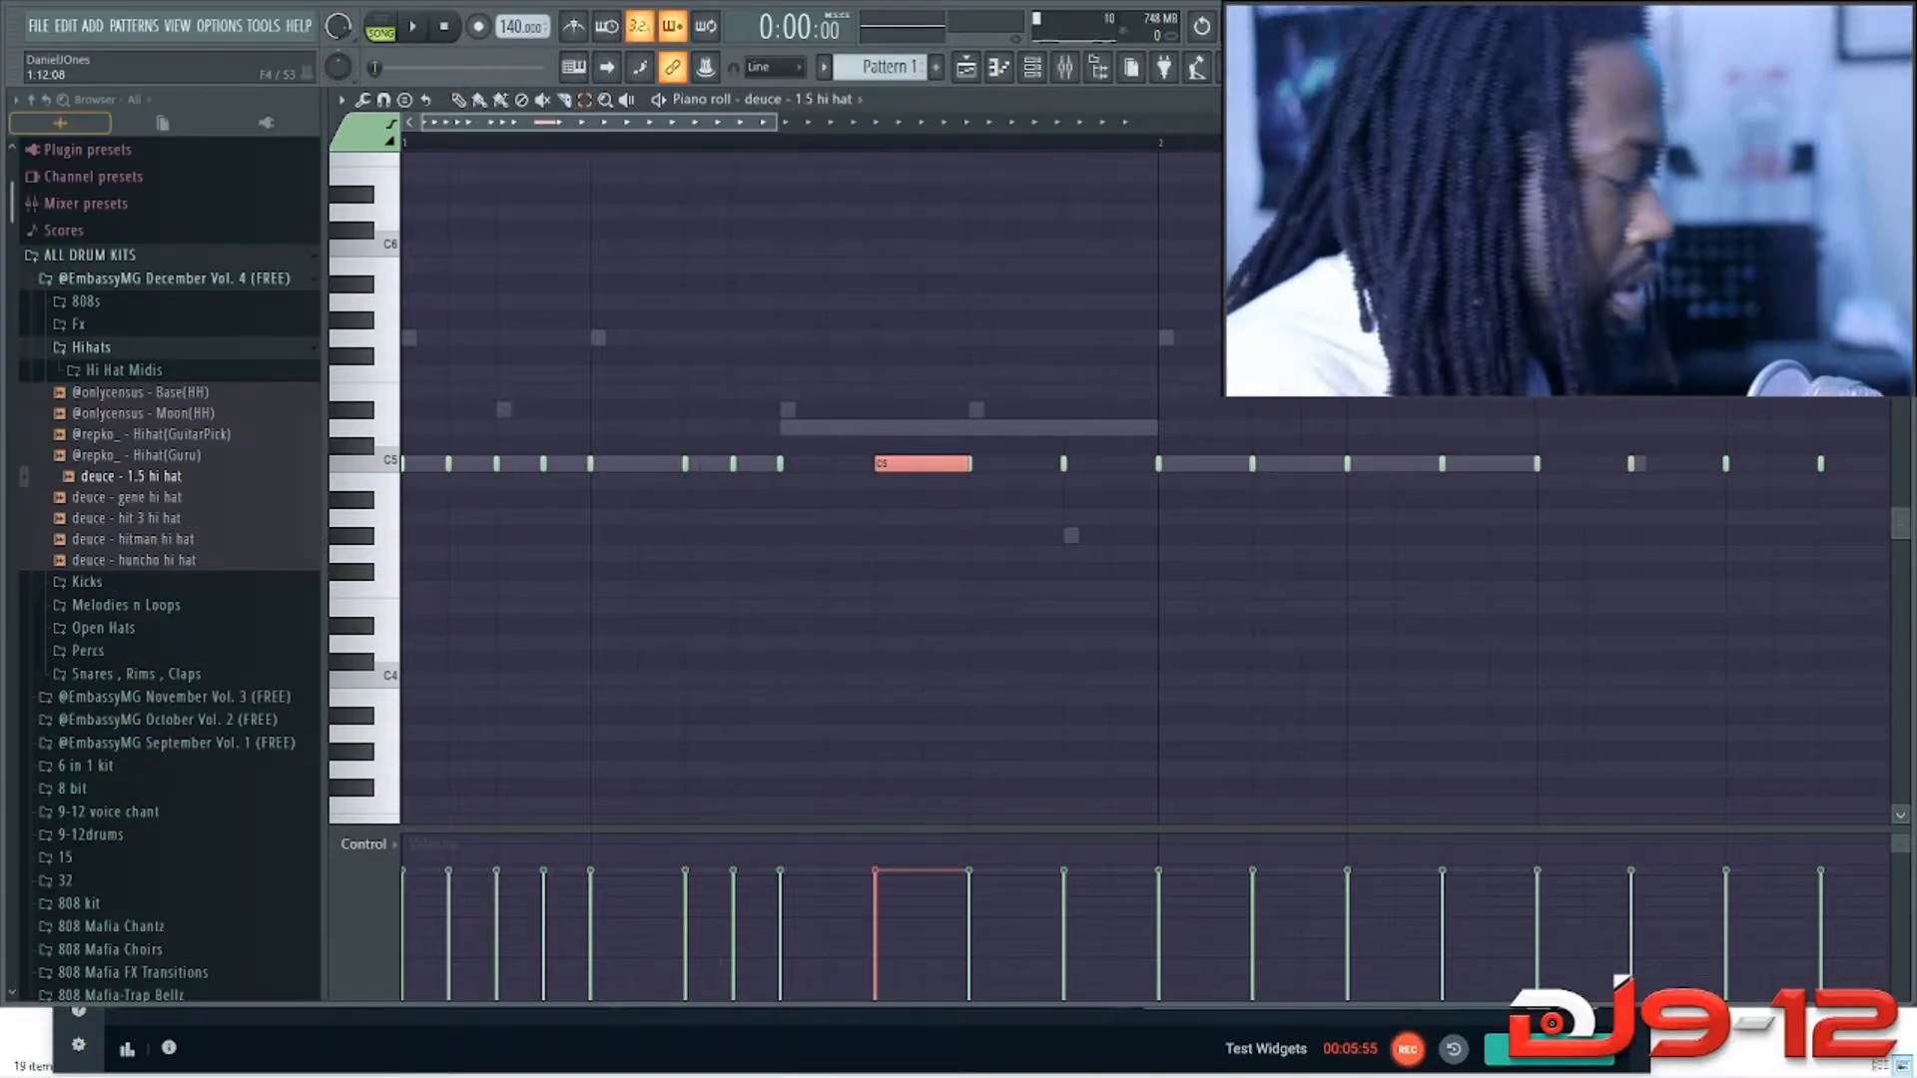
pyautogui.hotkey('alt', 'u')
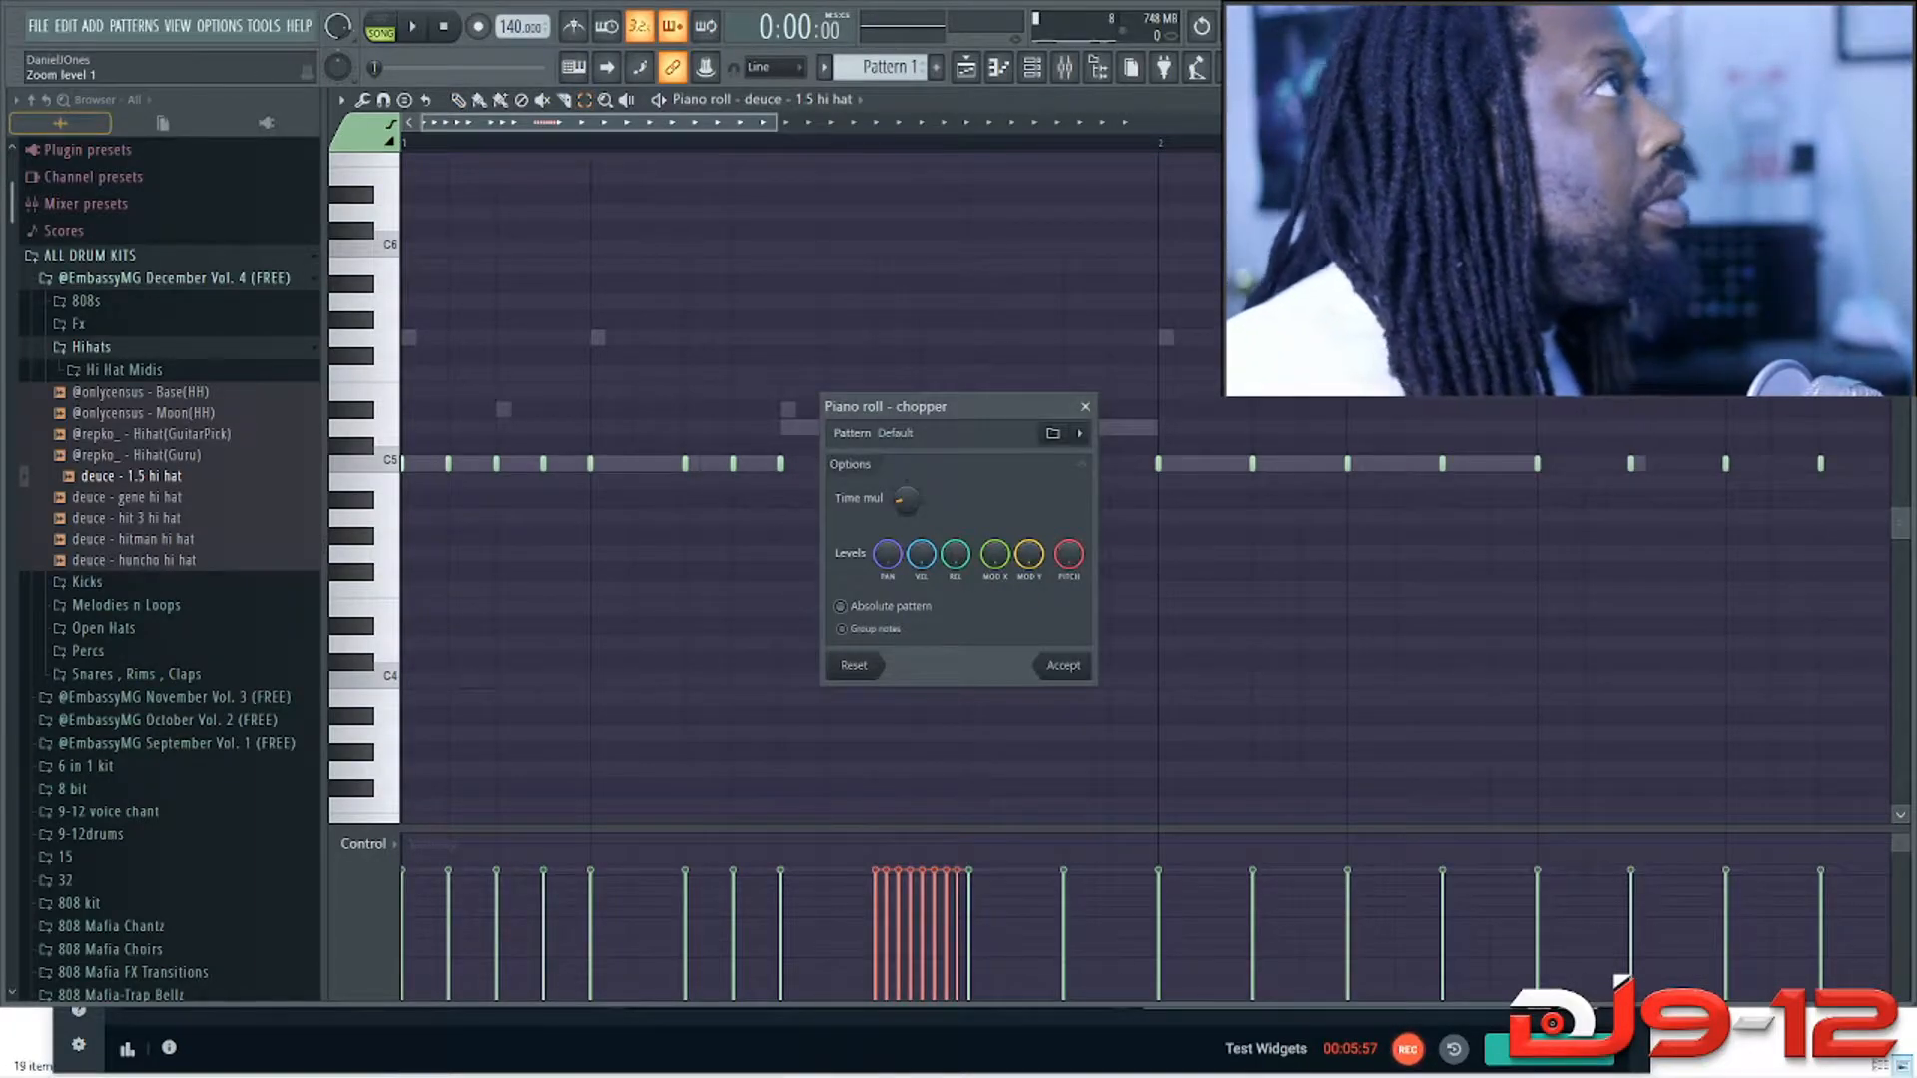
pyautogui.moveTo(949, 407); pyautogui.dragTo(1269, 409)
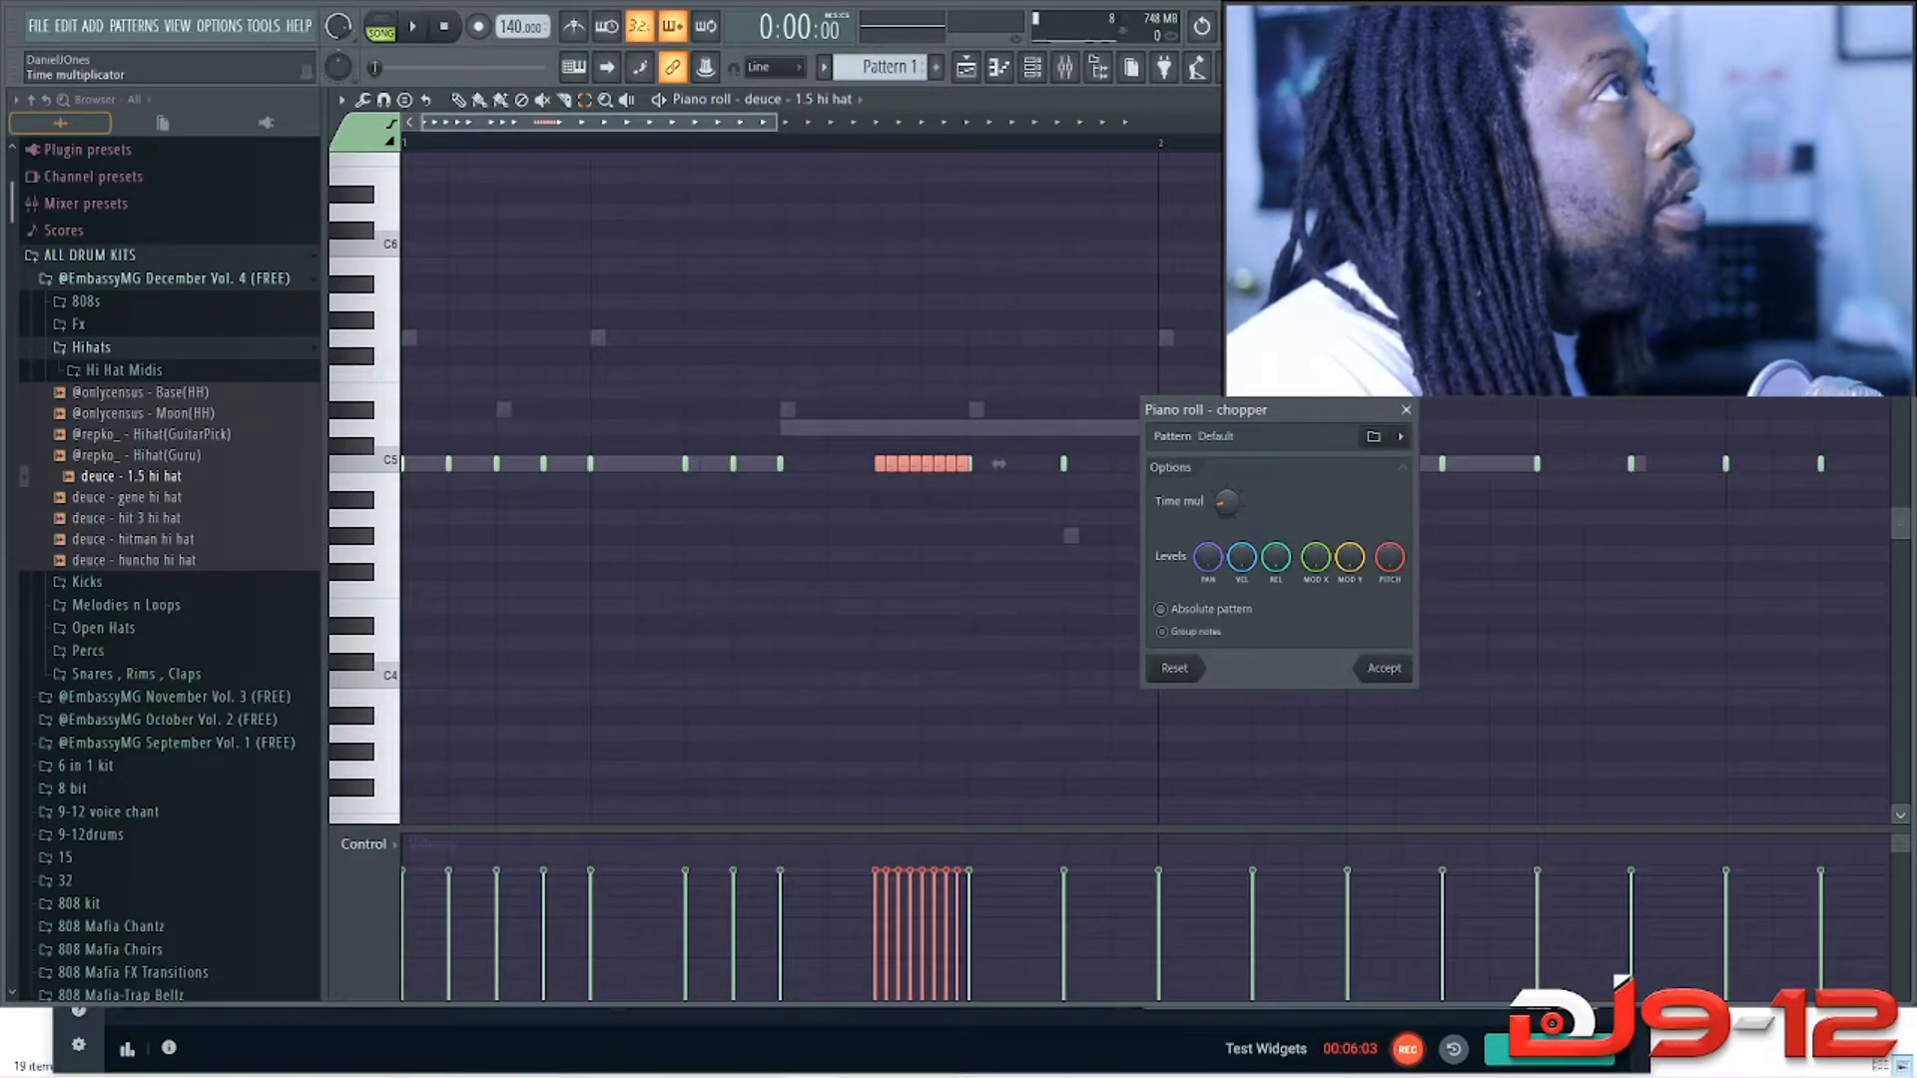
pyautogui.moveTo(1226, 503)
pyautogui.mouseDown()
pyautogui.moveTo(1226, 462)
pyautogui.moveTo(1226, 530)
pyautogui.mouseUp()
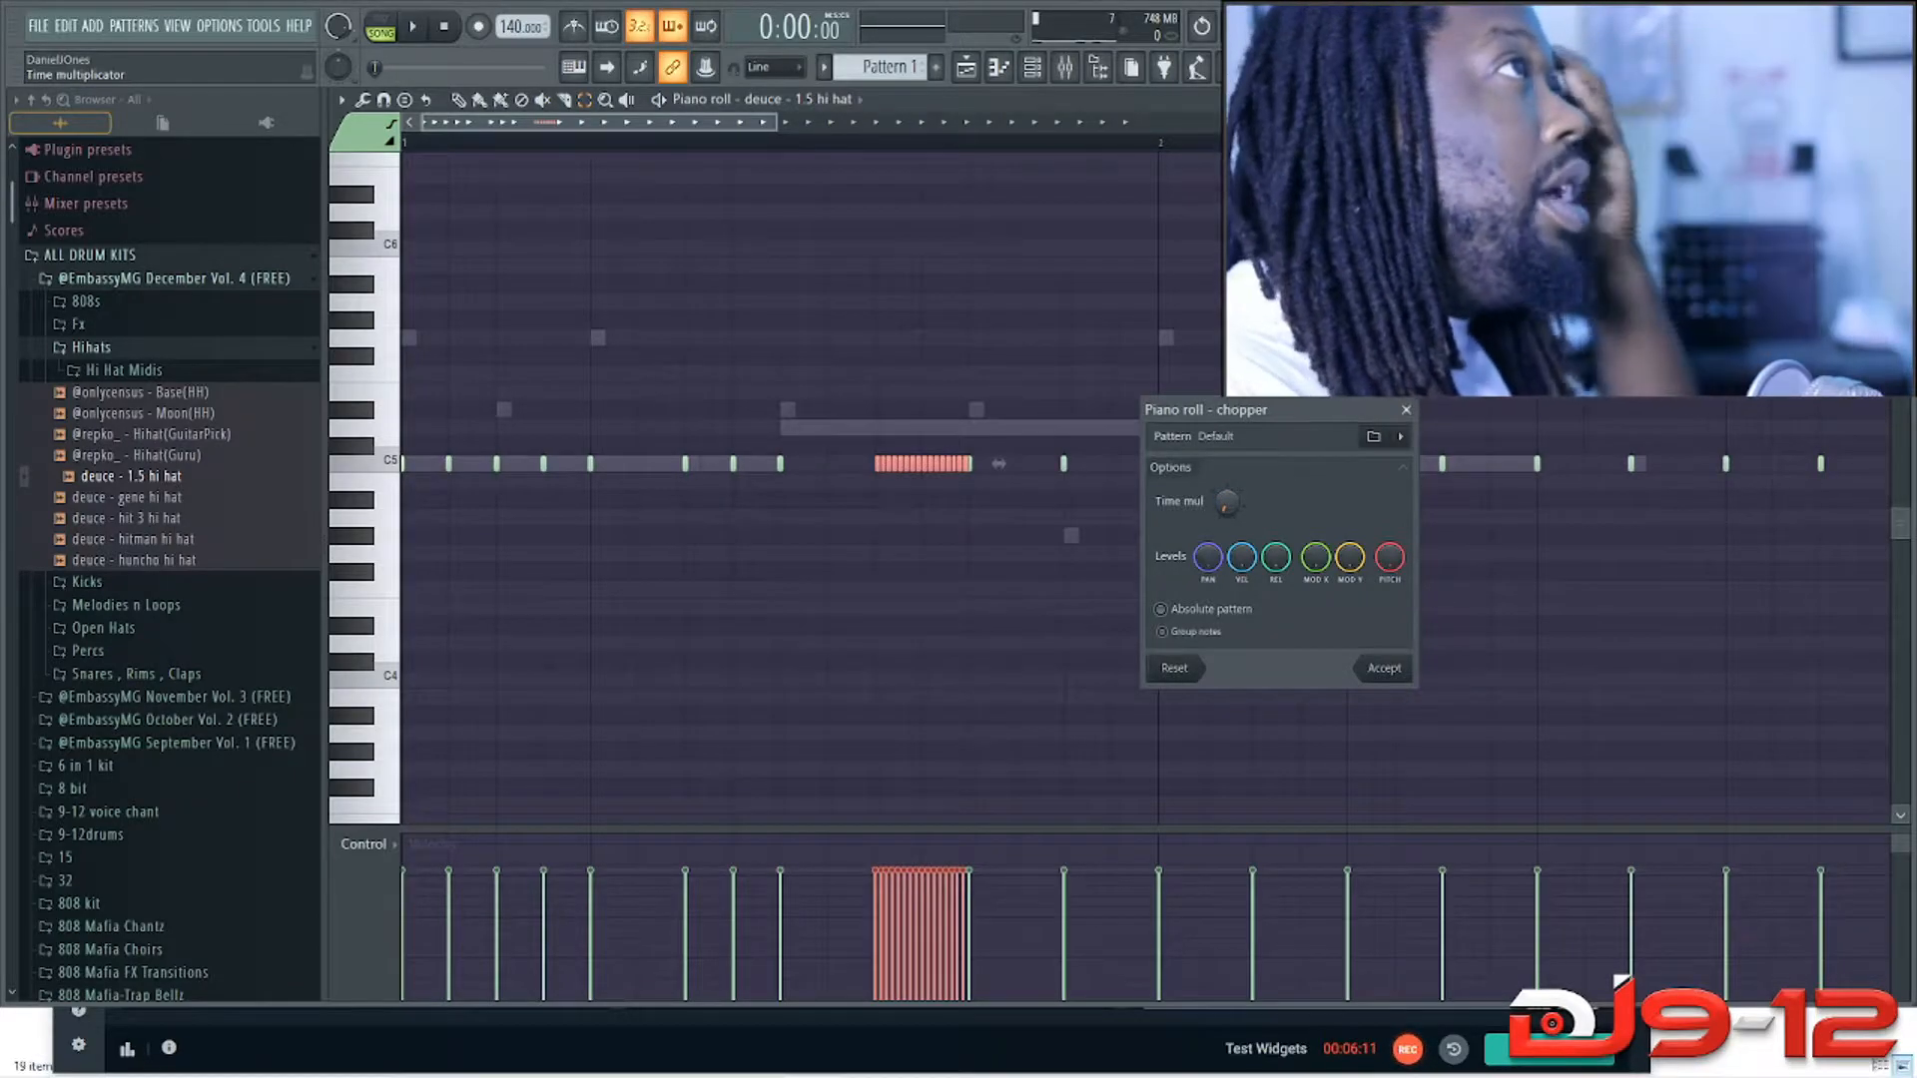
pyautogui.press('space')
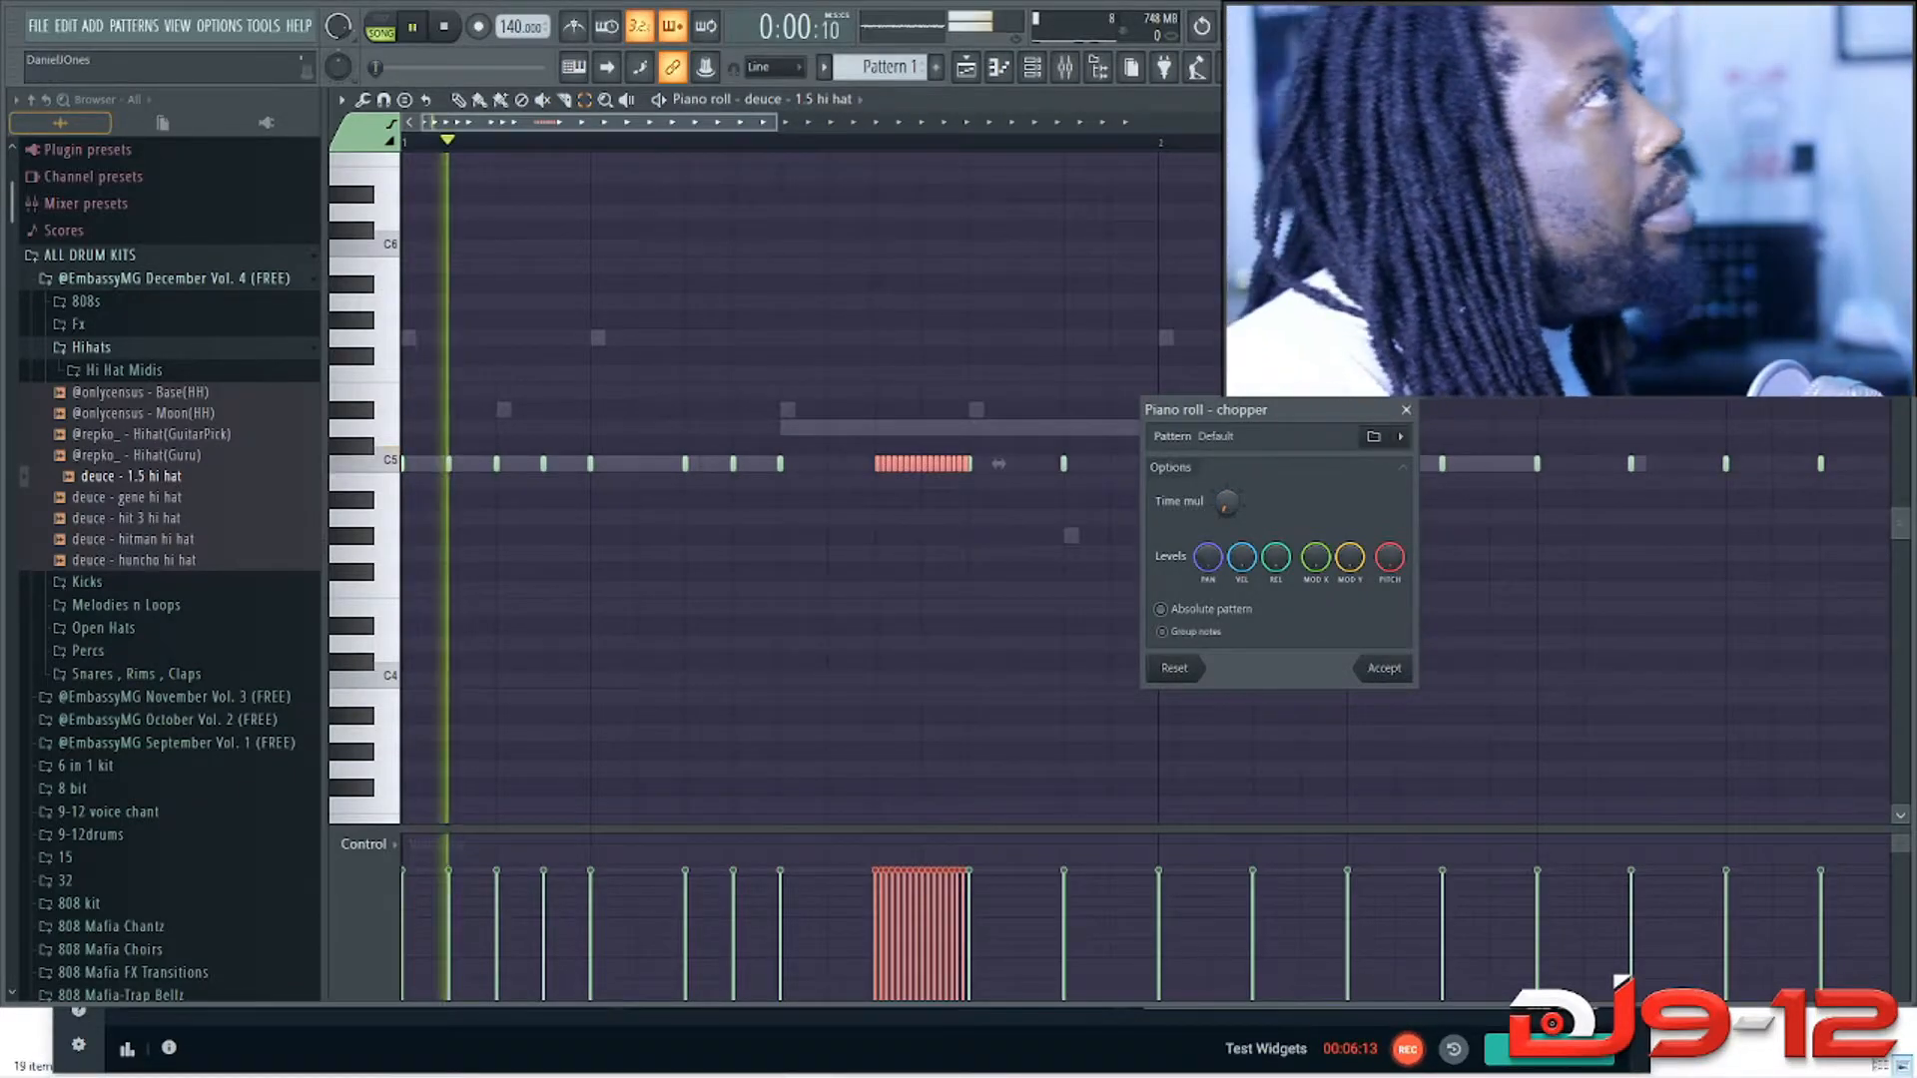
pyautogui.press('space')
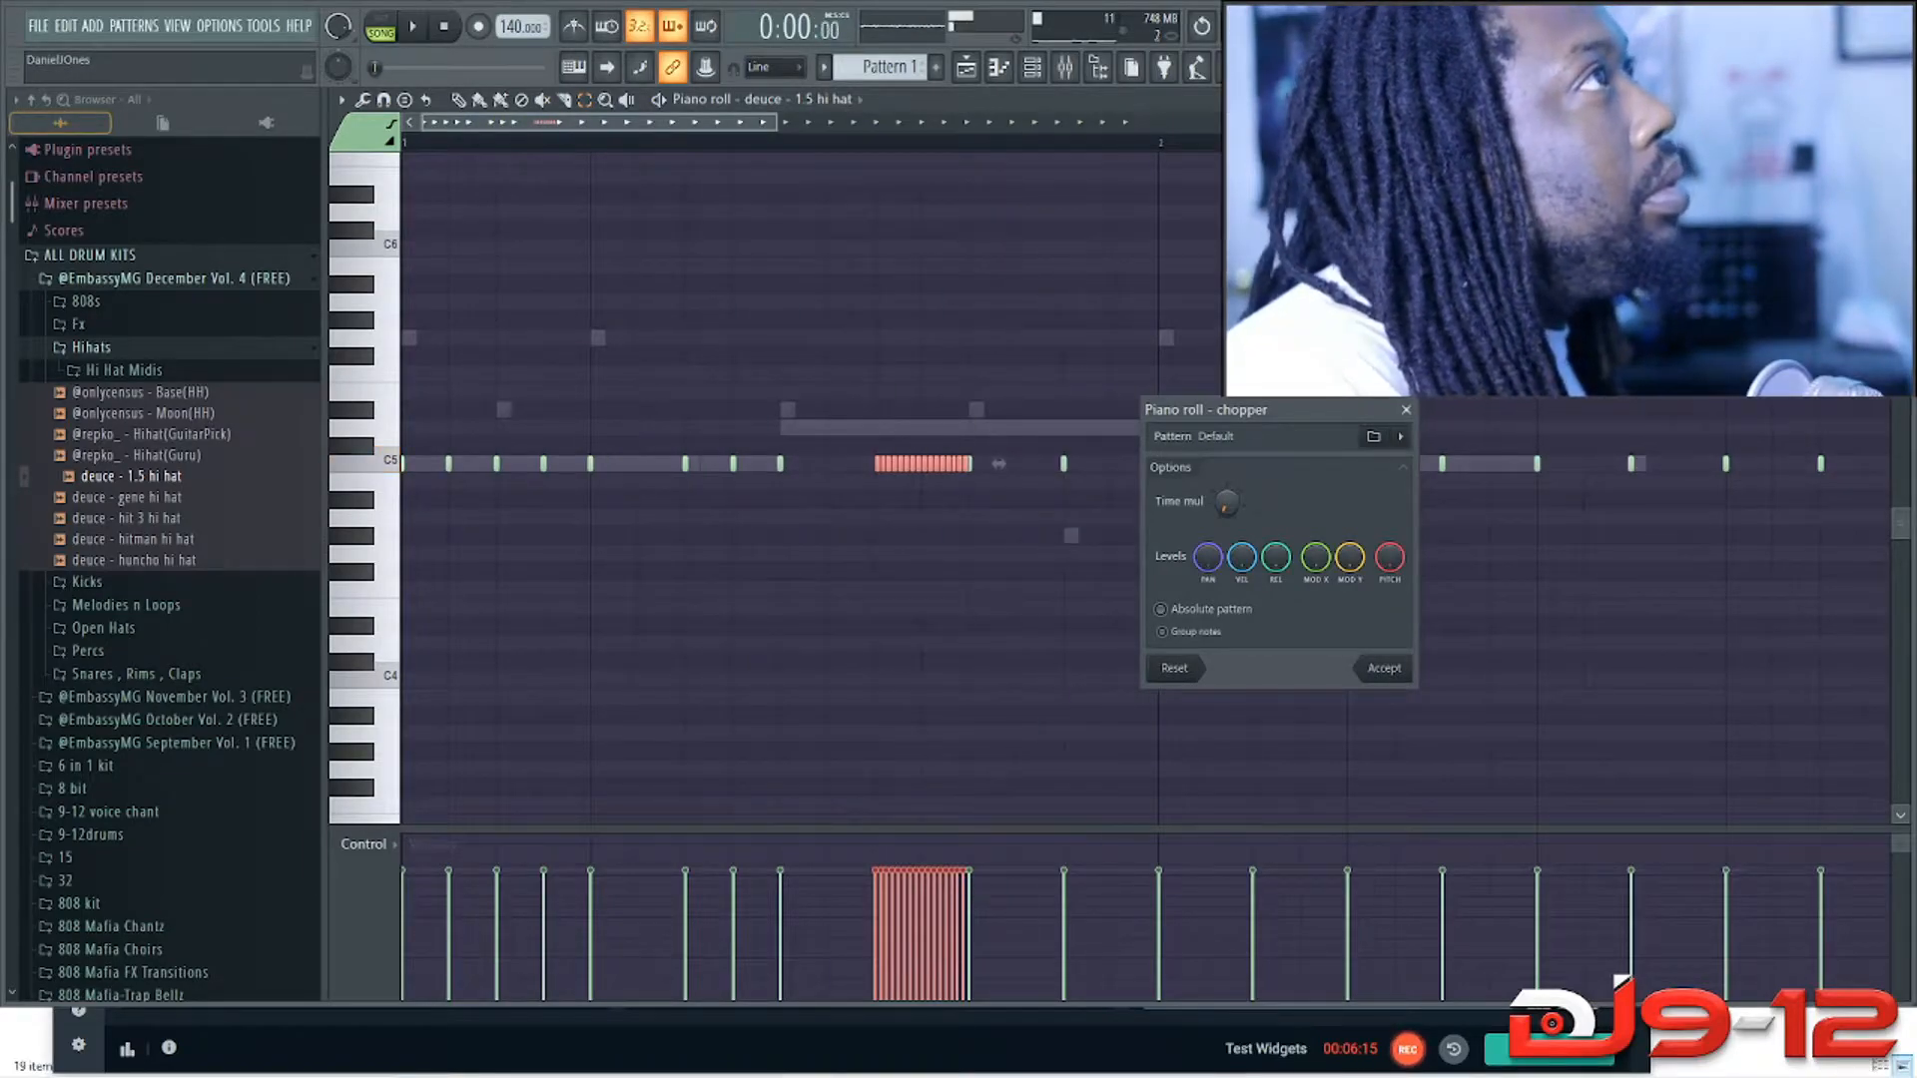
pyautogui.press('space')
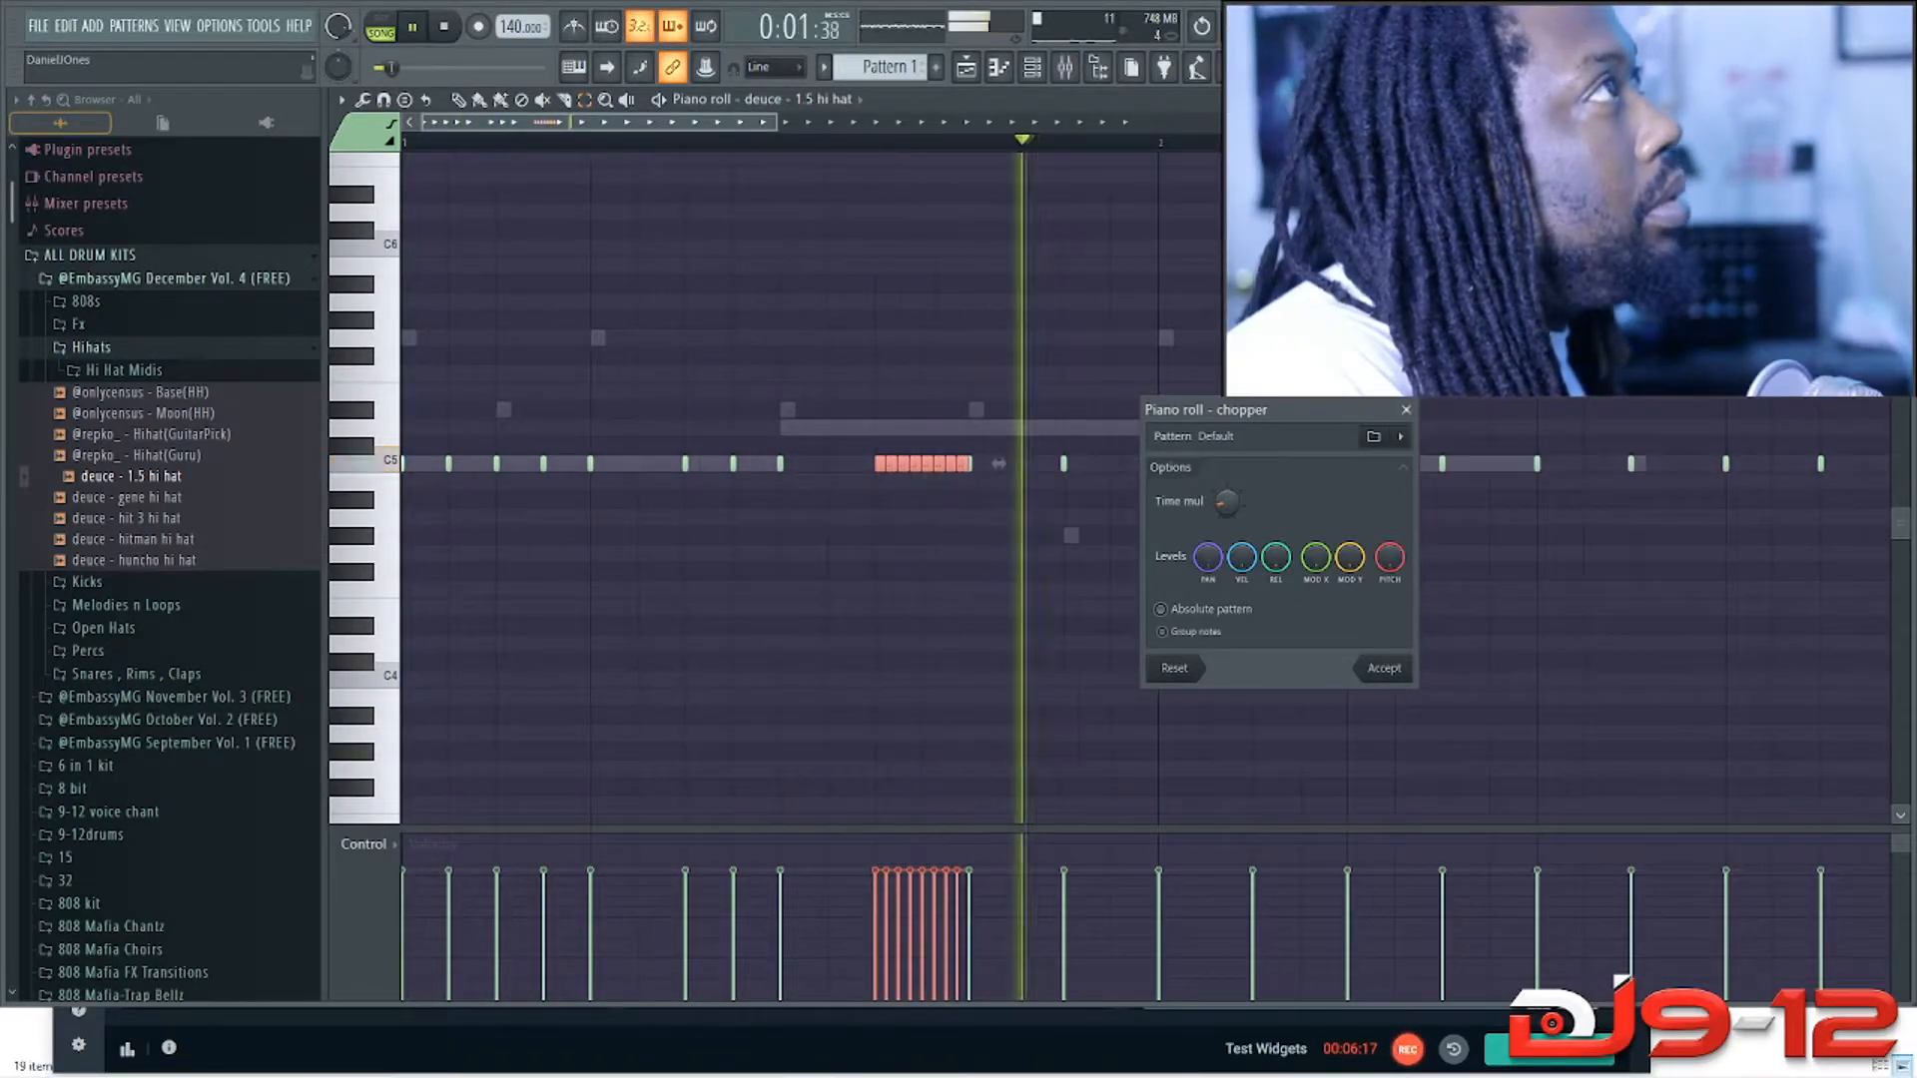
pyautogui.press('space')
# Step: Audition the bar 1 chop with four and sixteen slices, settle on eight slices and apply it
pyautogui.moveTo(1227, 501); pyautogui.dragTo(1227, 487)
pyautogui.press('space')
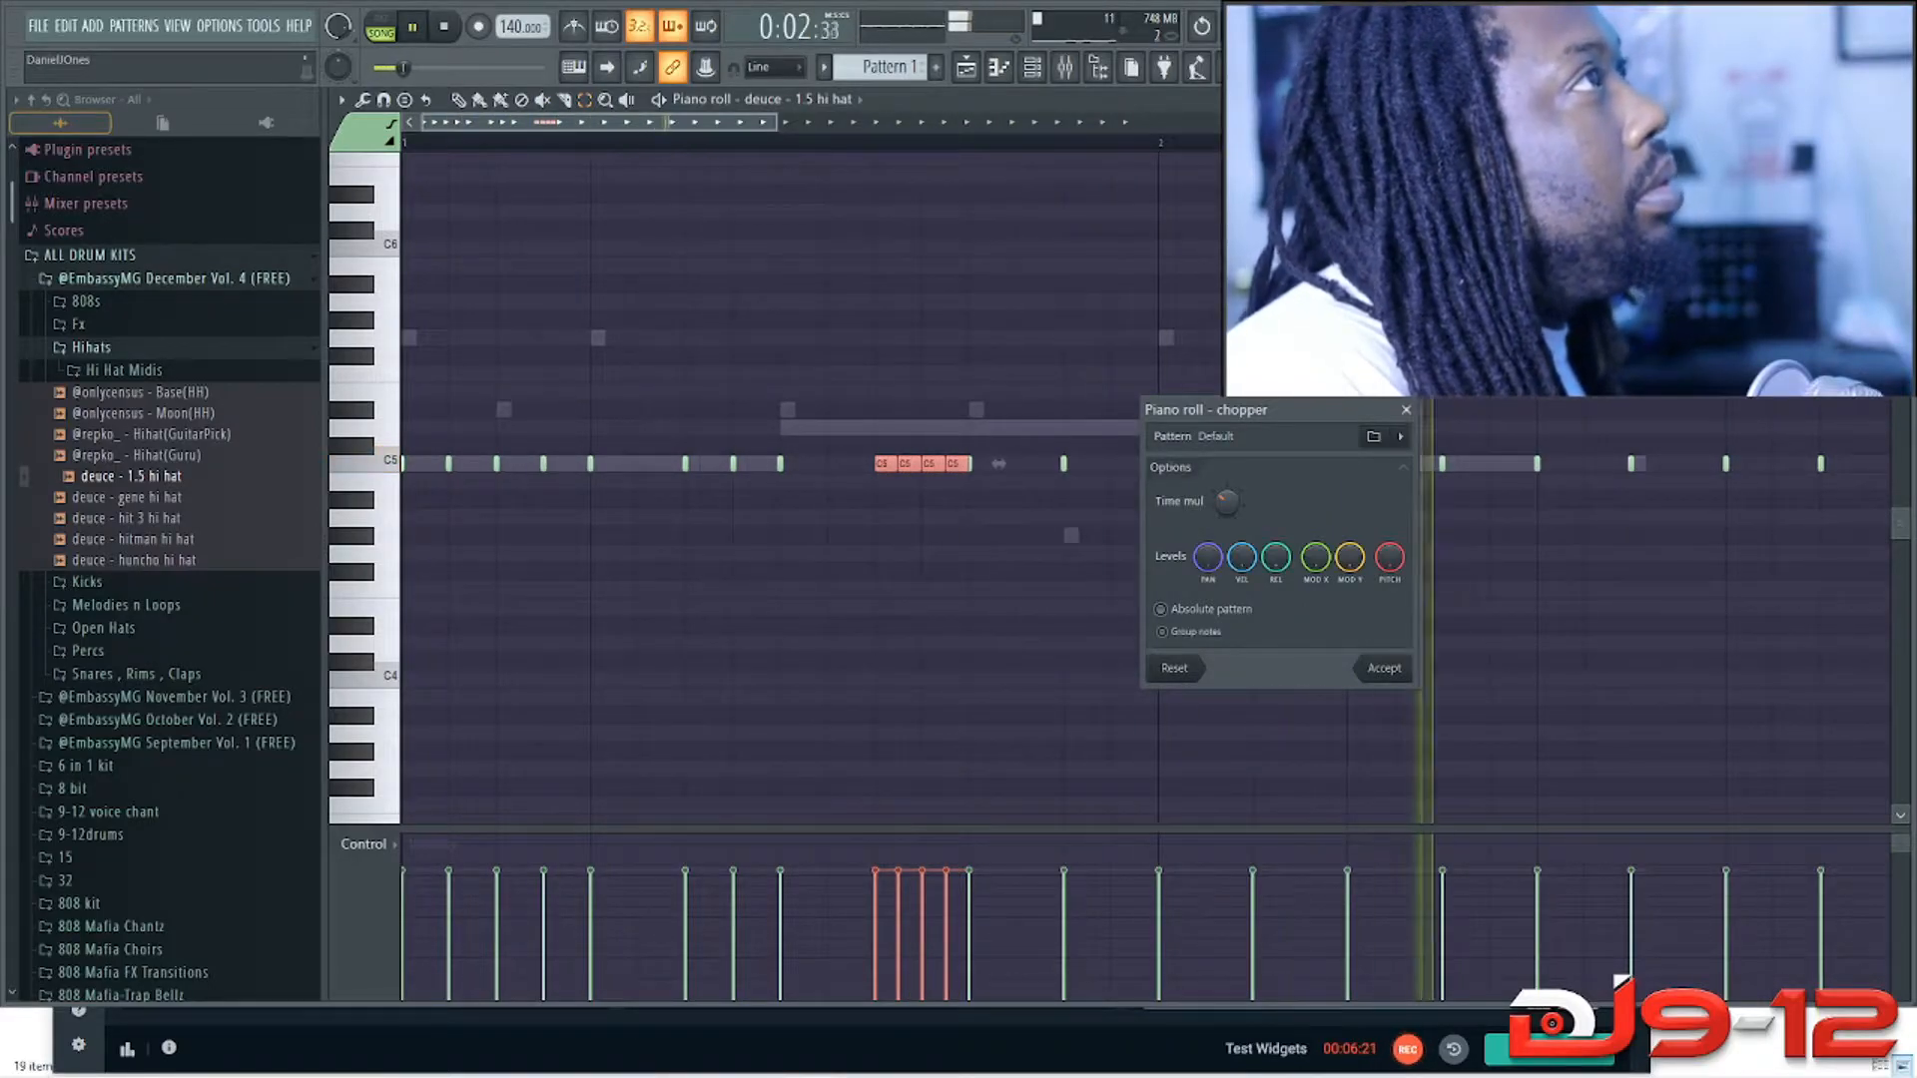
pyautogui.press('space')
pyautogui.press('space')
pyautogui.moveTo(1227, 501); pyautogui.dragTo(1227, 519)
pyautogui.press('space')
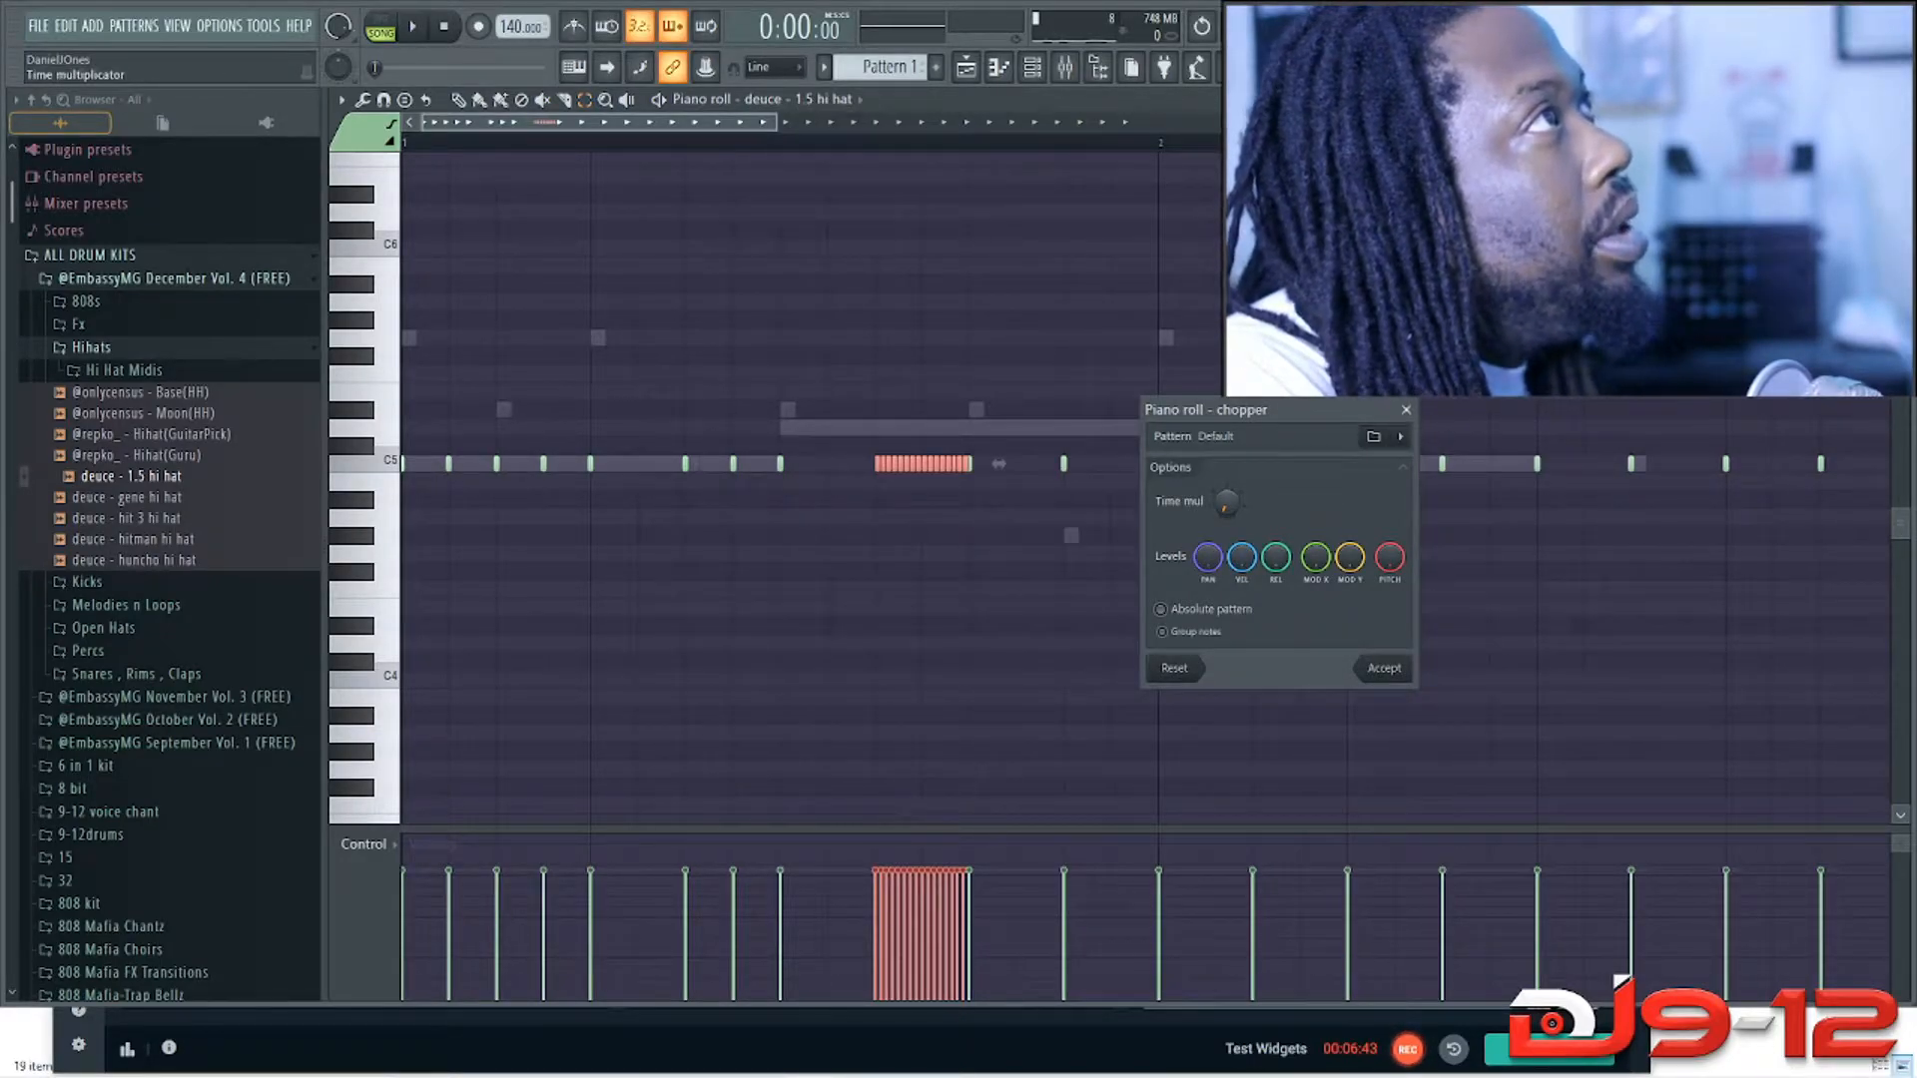
pyautogui.moveTo(1227, 502); pyautogui.dragTo(1227, 484)
pyautogui.click(1384, 668)
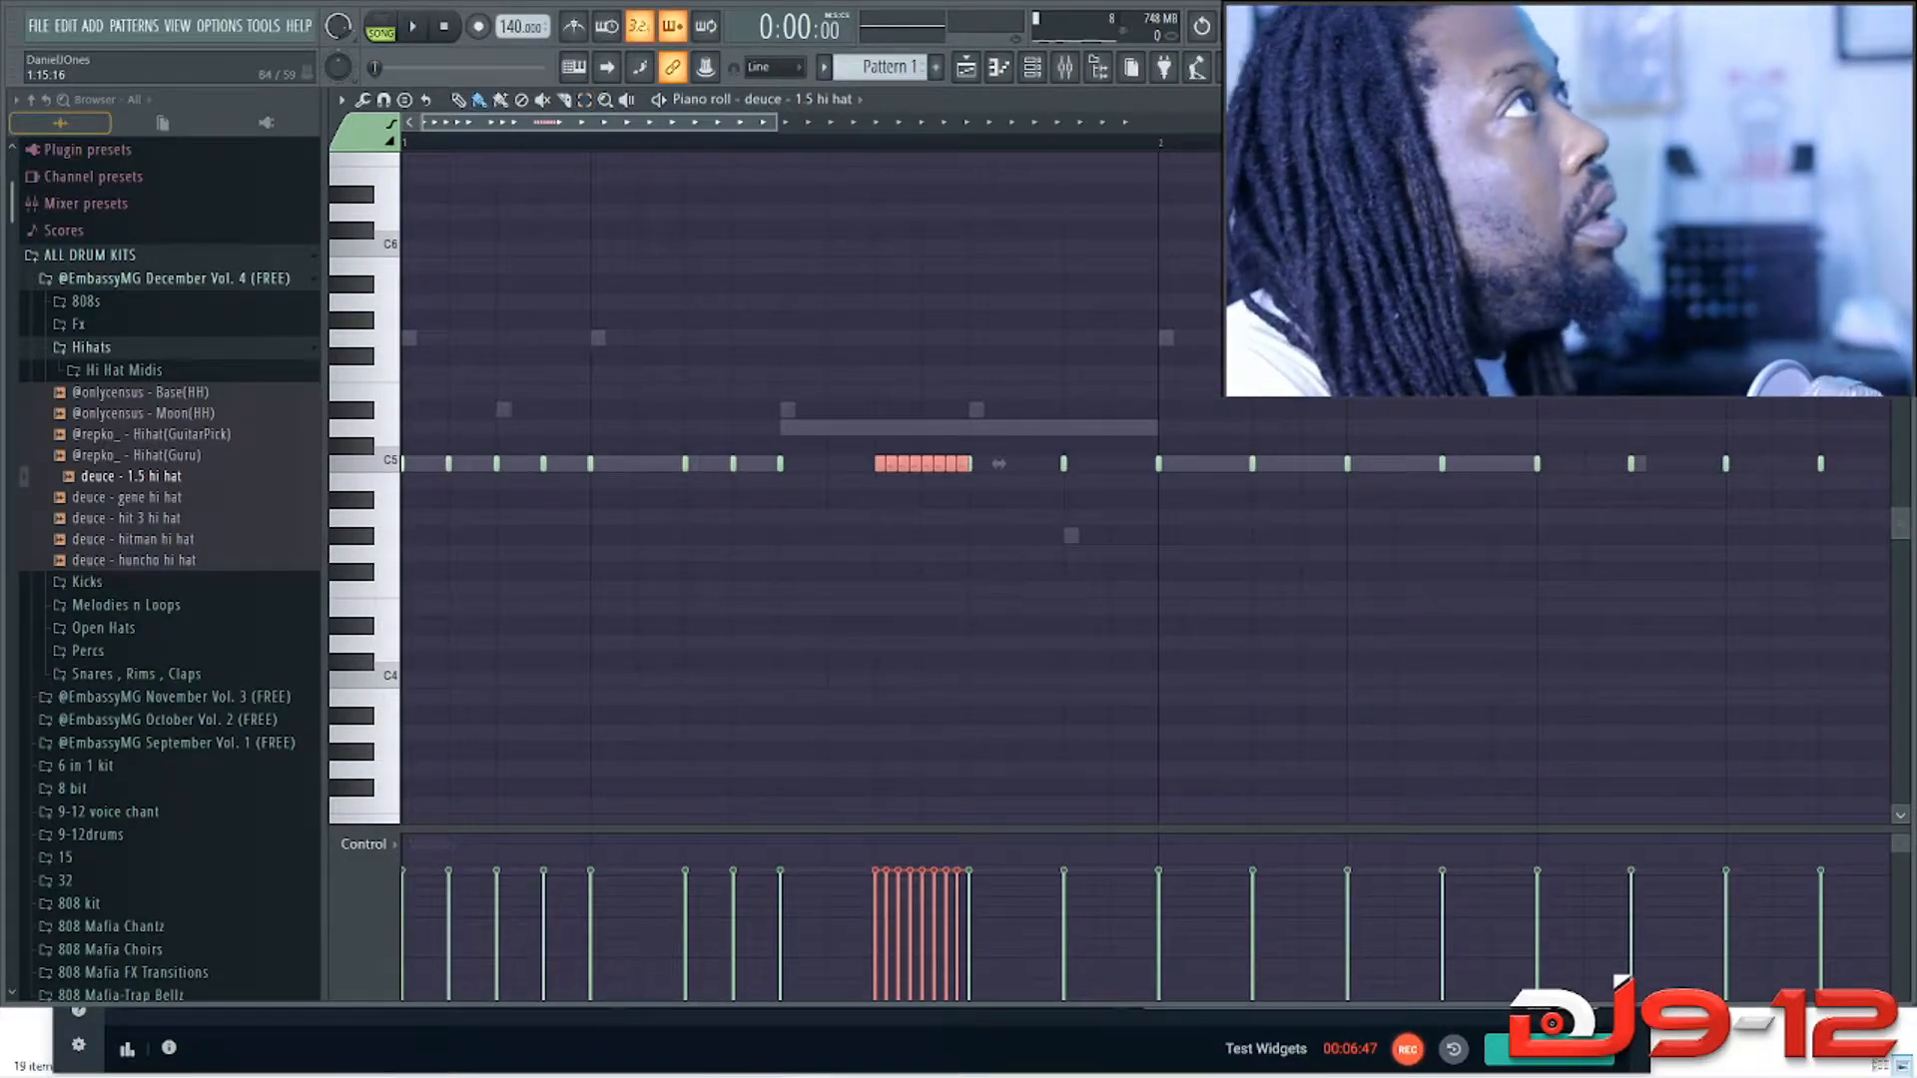
# Step: Add single C5 hi-hats on the last step of bar 1 and the second step of bar 2
pyautogui.click(1058, 450)
pyautogui.click(1114, 445)
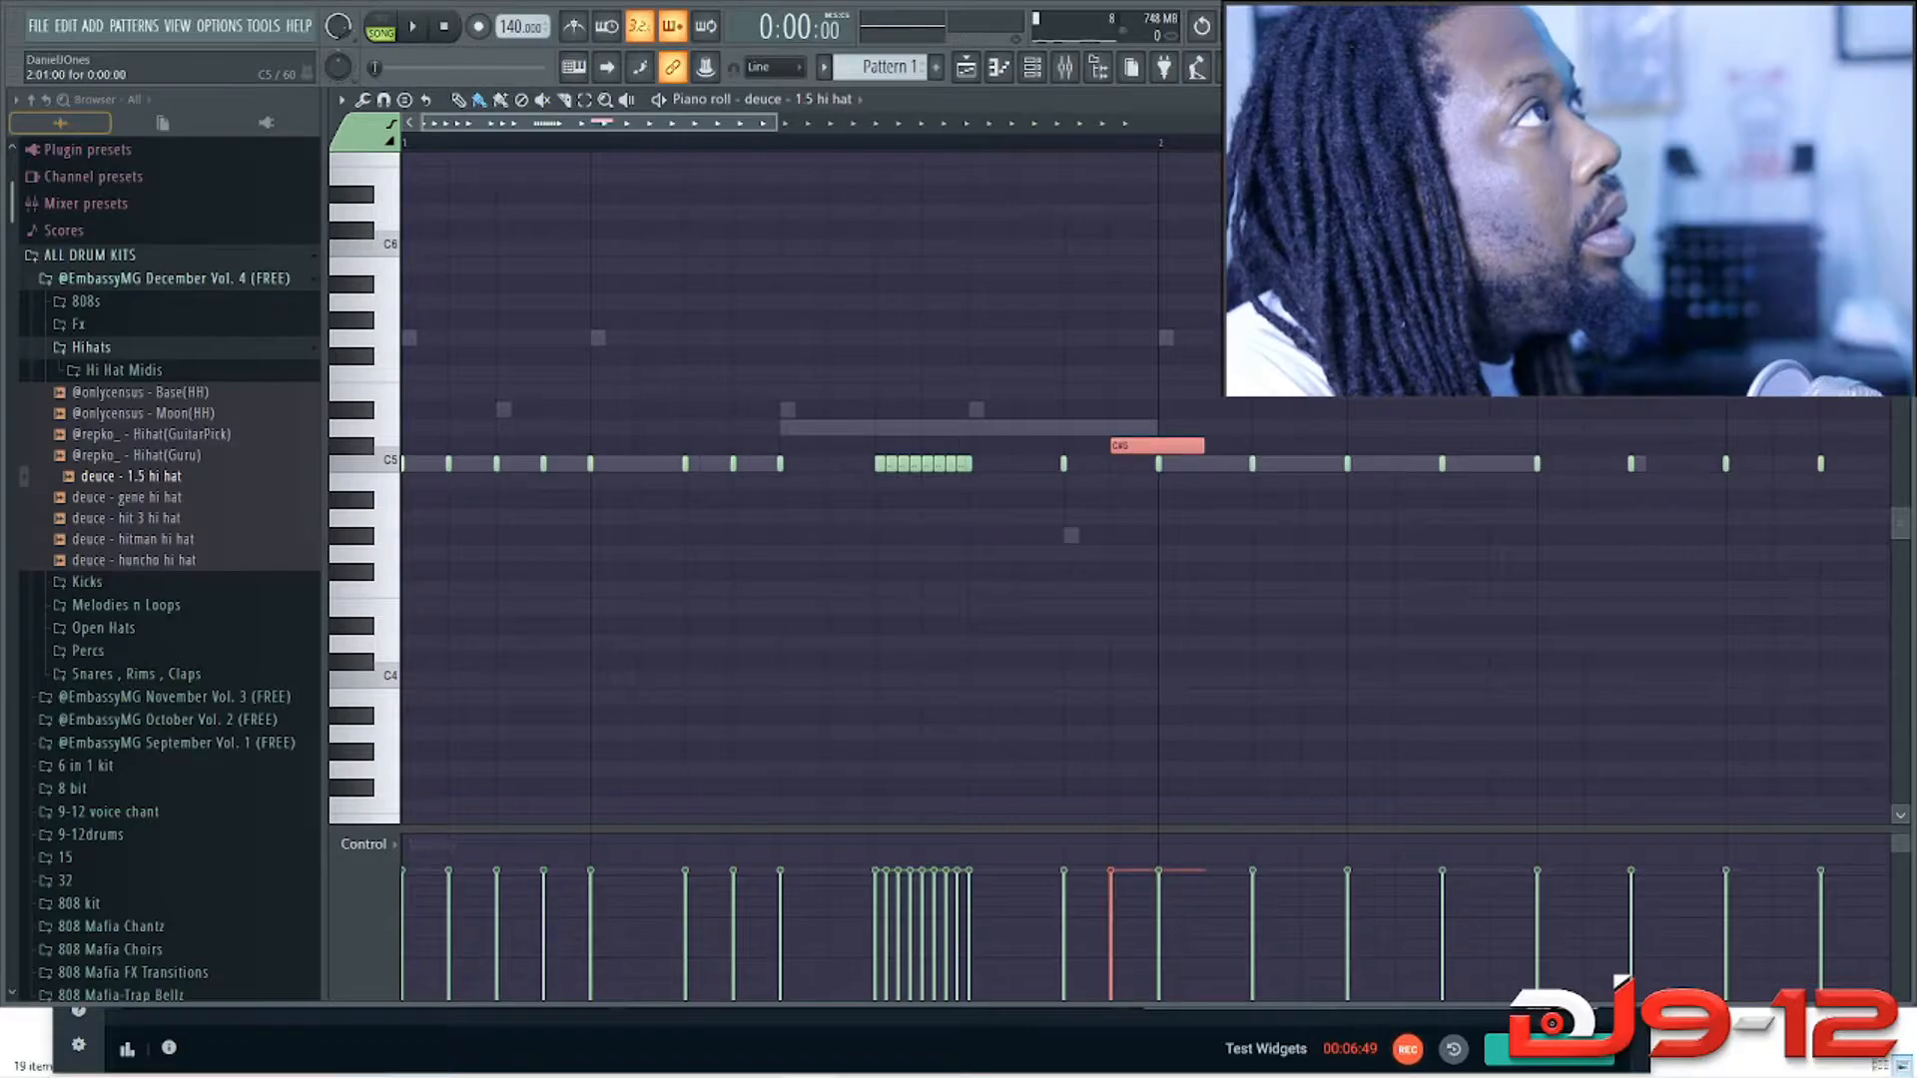
pyautogui.rightClick(1154, 445)
pyautogui.click(1158, 463)
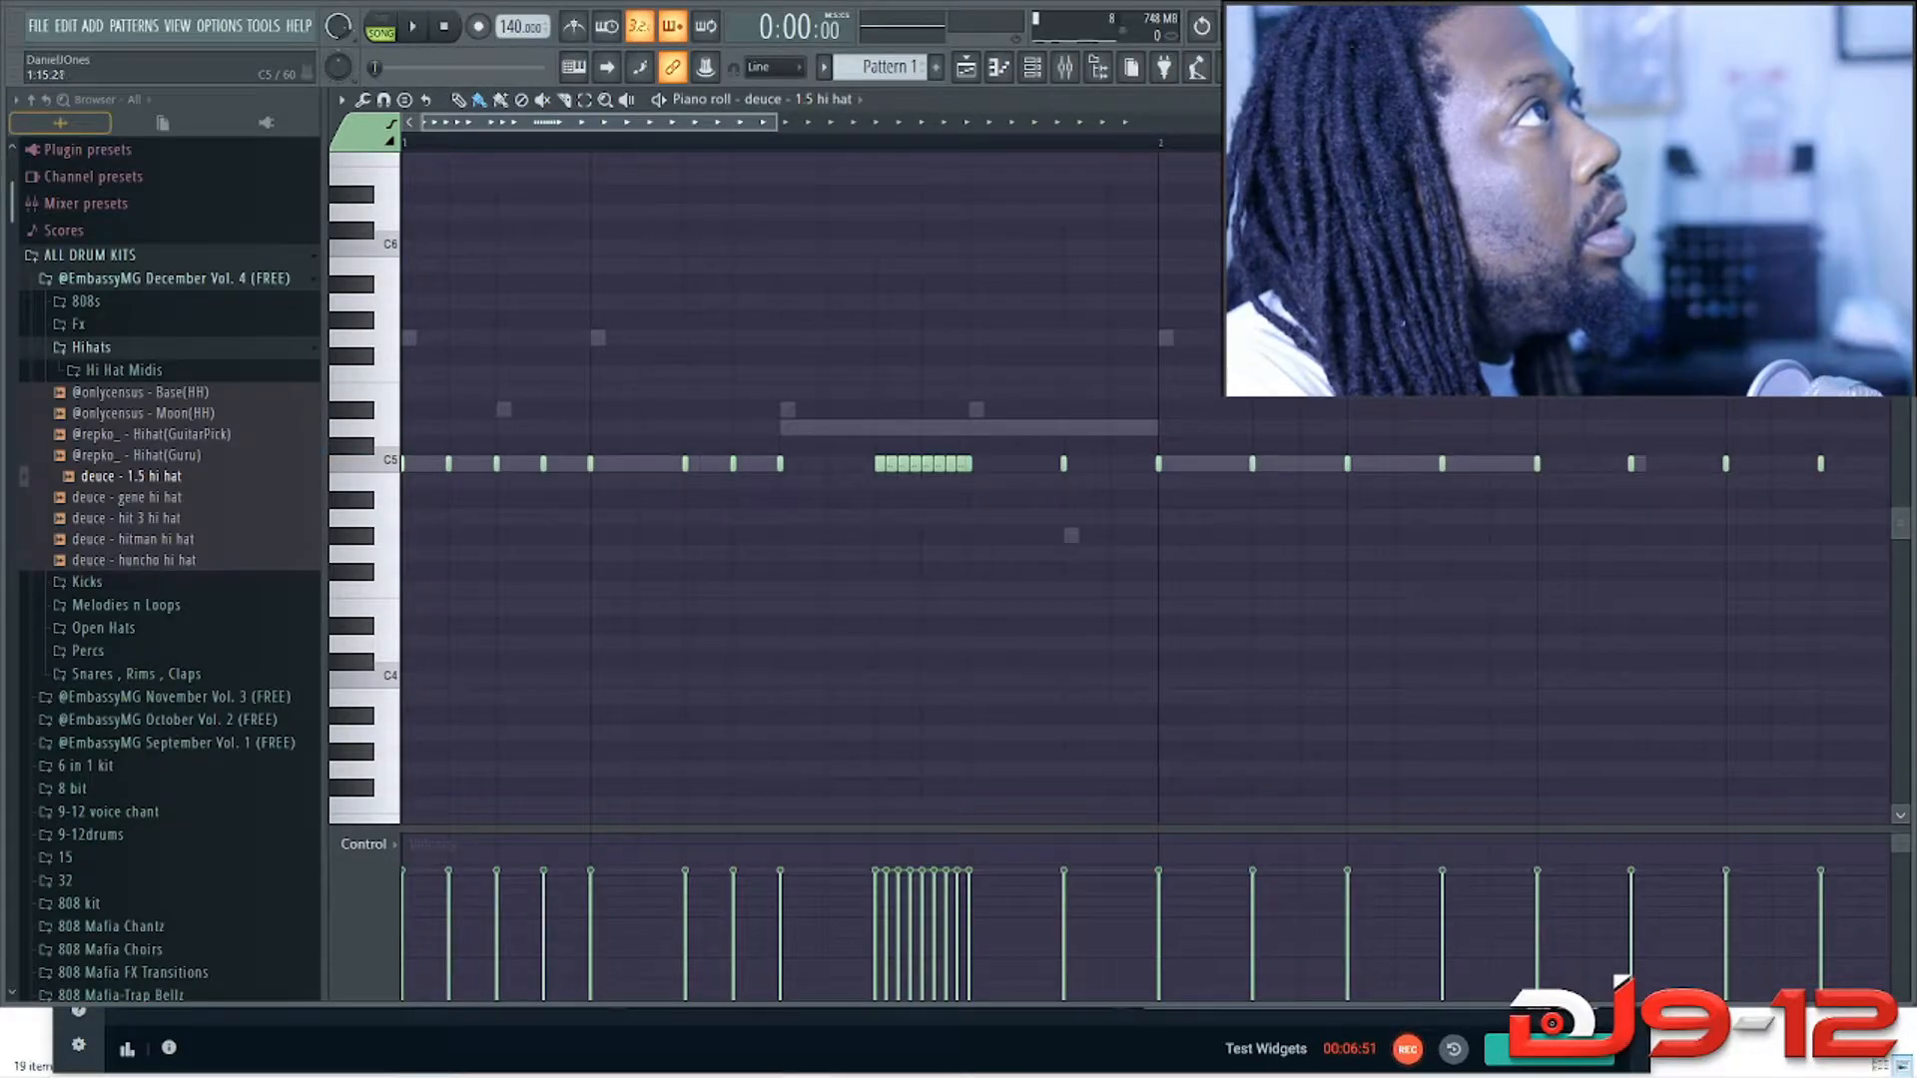
pyautogui.click(1209, 464)
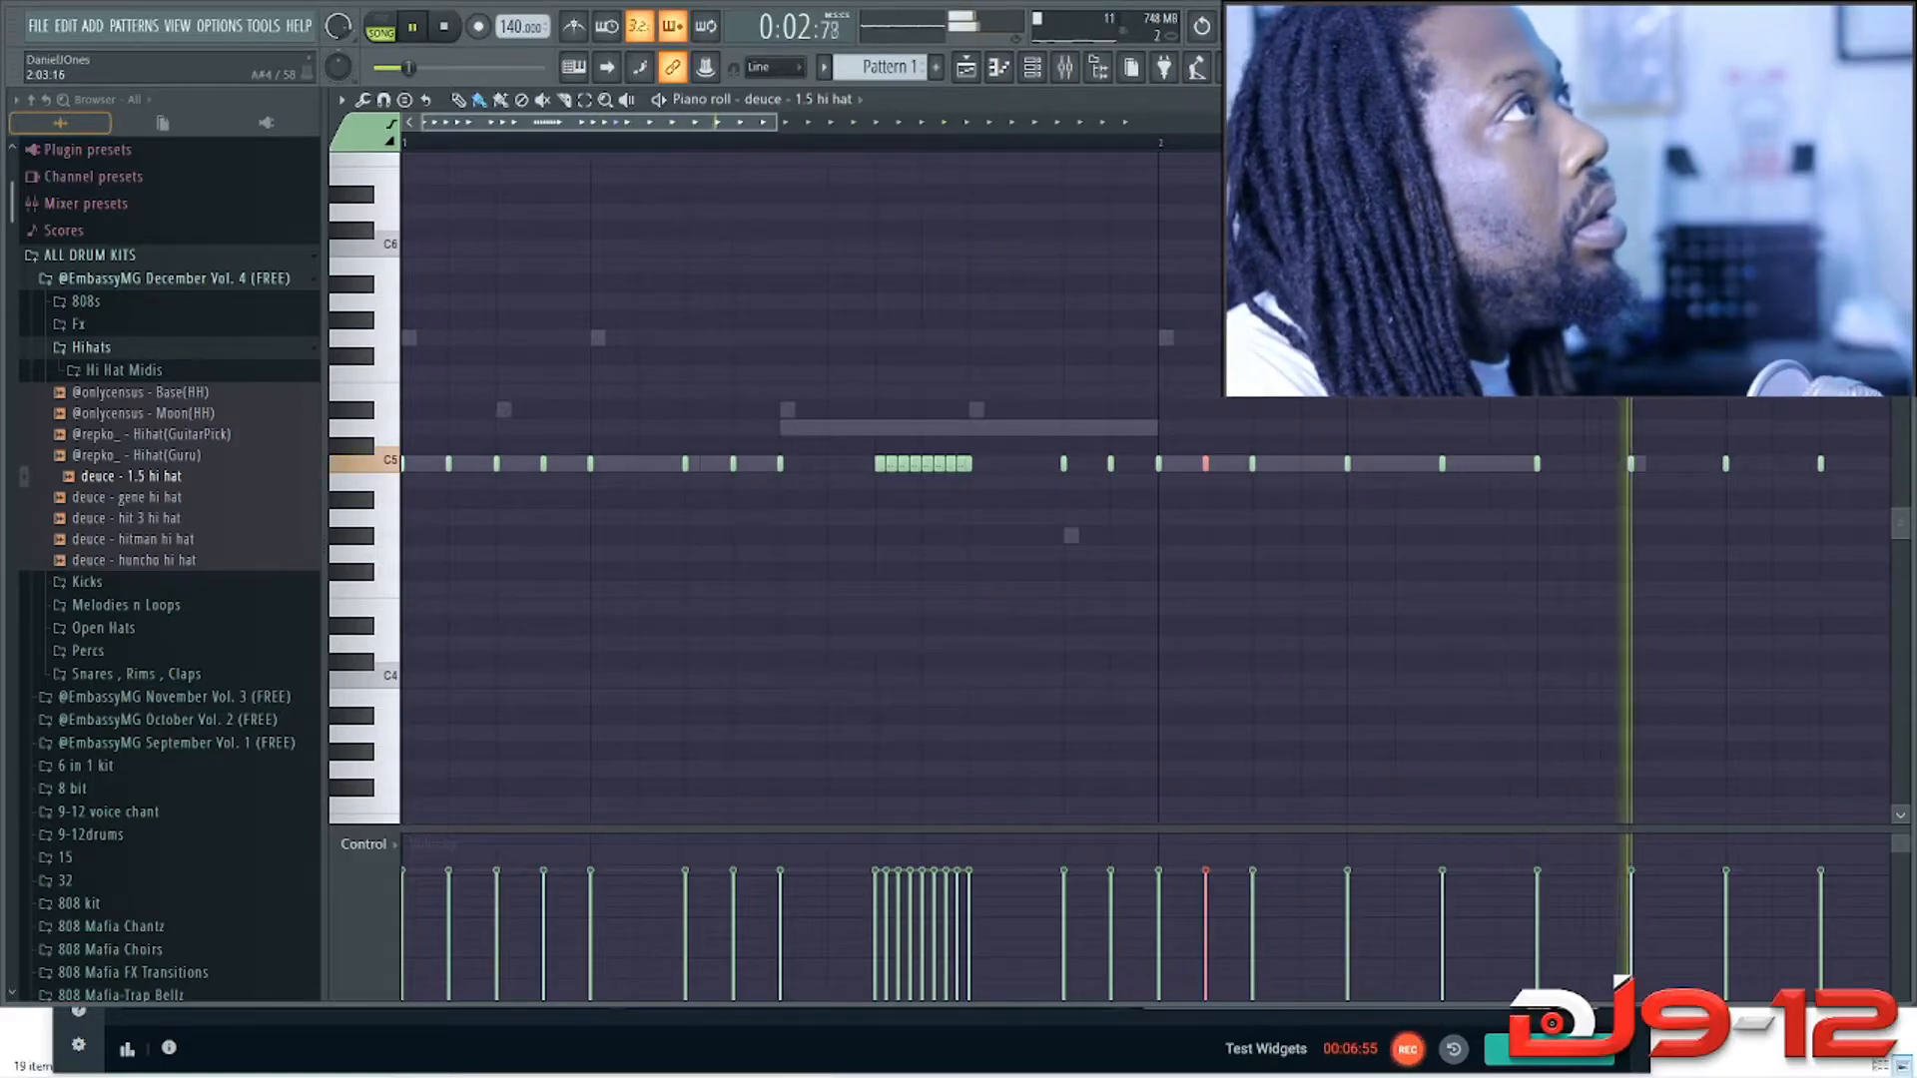
# Step: Delete the C5 hi-hats on steps 2, 3 and 5 of bar 2 and stop playback
pyautogui.rightClick(1205, 463)
pyautogui.rightClick(1252, 463)
pyautogui.rightClick(1347, 463)
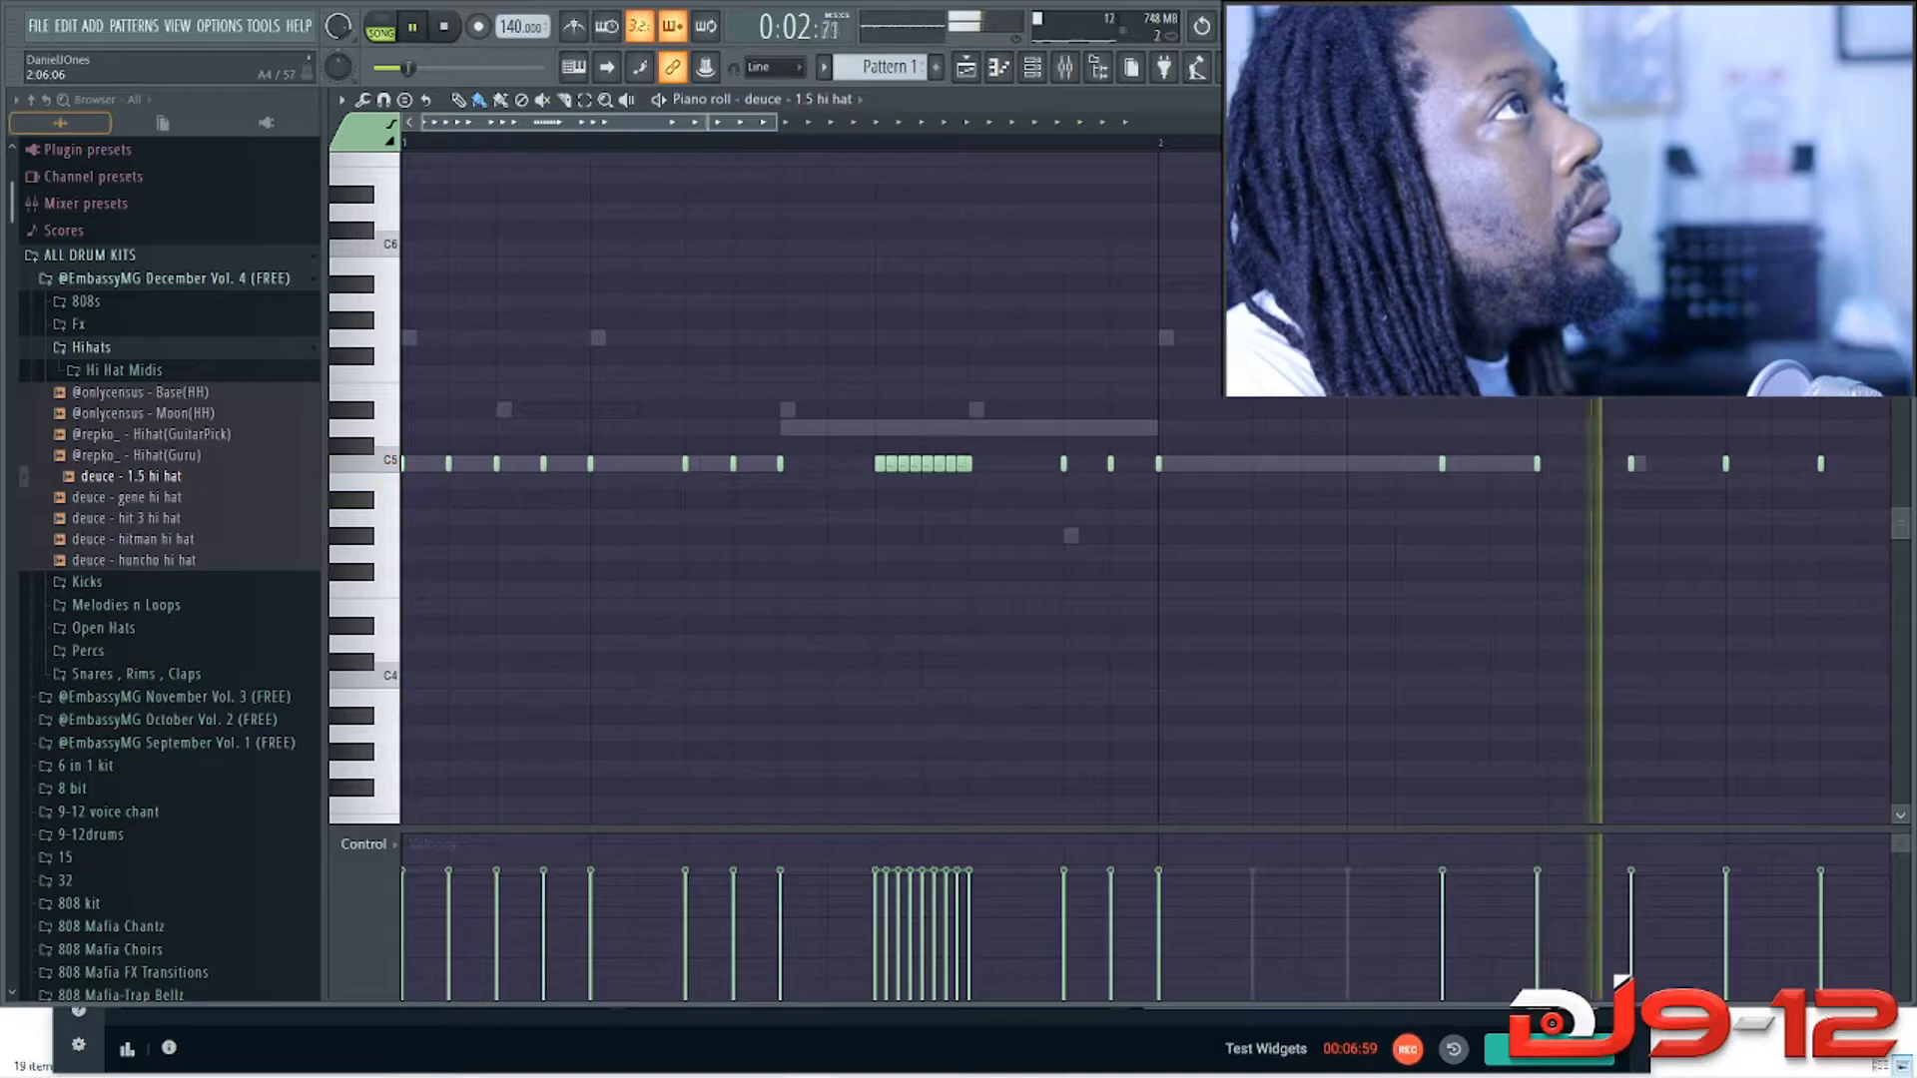
pyautogui.press('space')
# Step: Lengthen the C5 hi-hat on step 9 of bar 2 to two steps and chop it into sixteen slices
pyautogui.click(1538, 463)
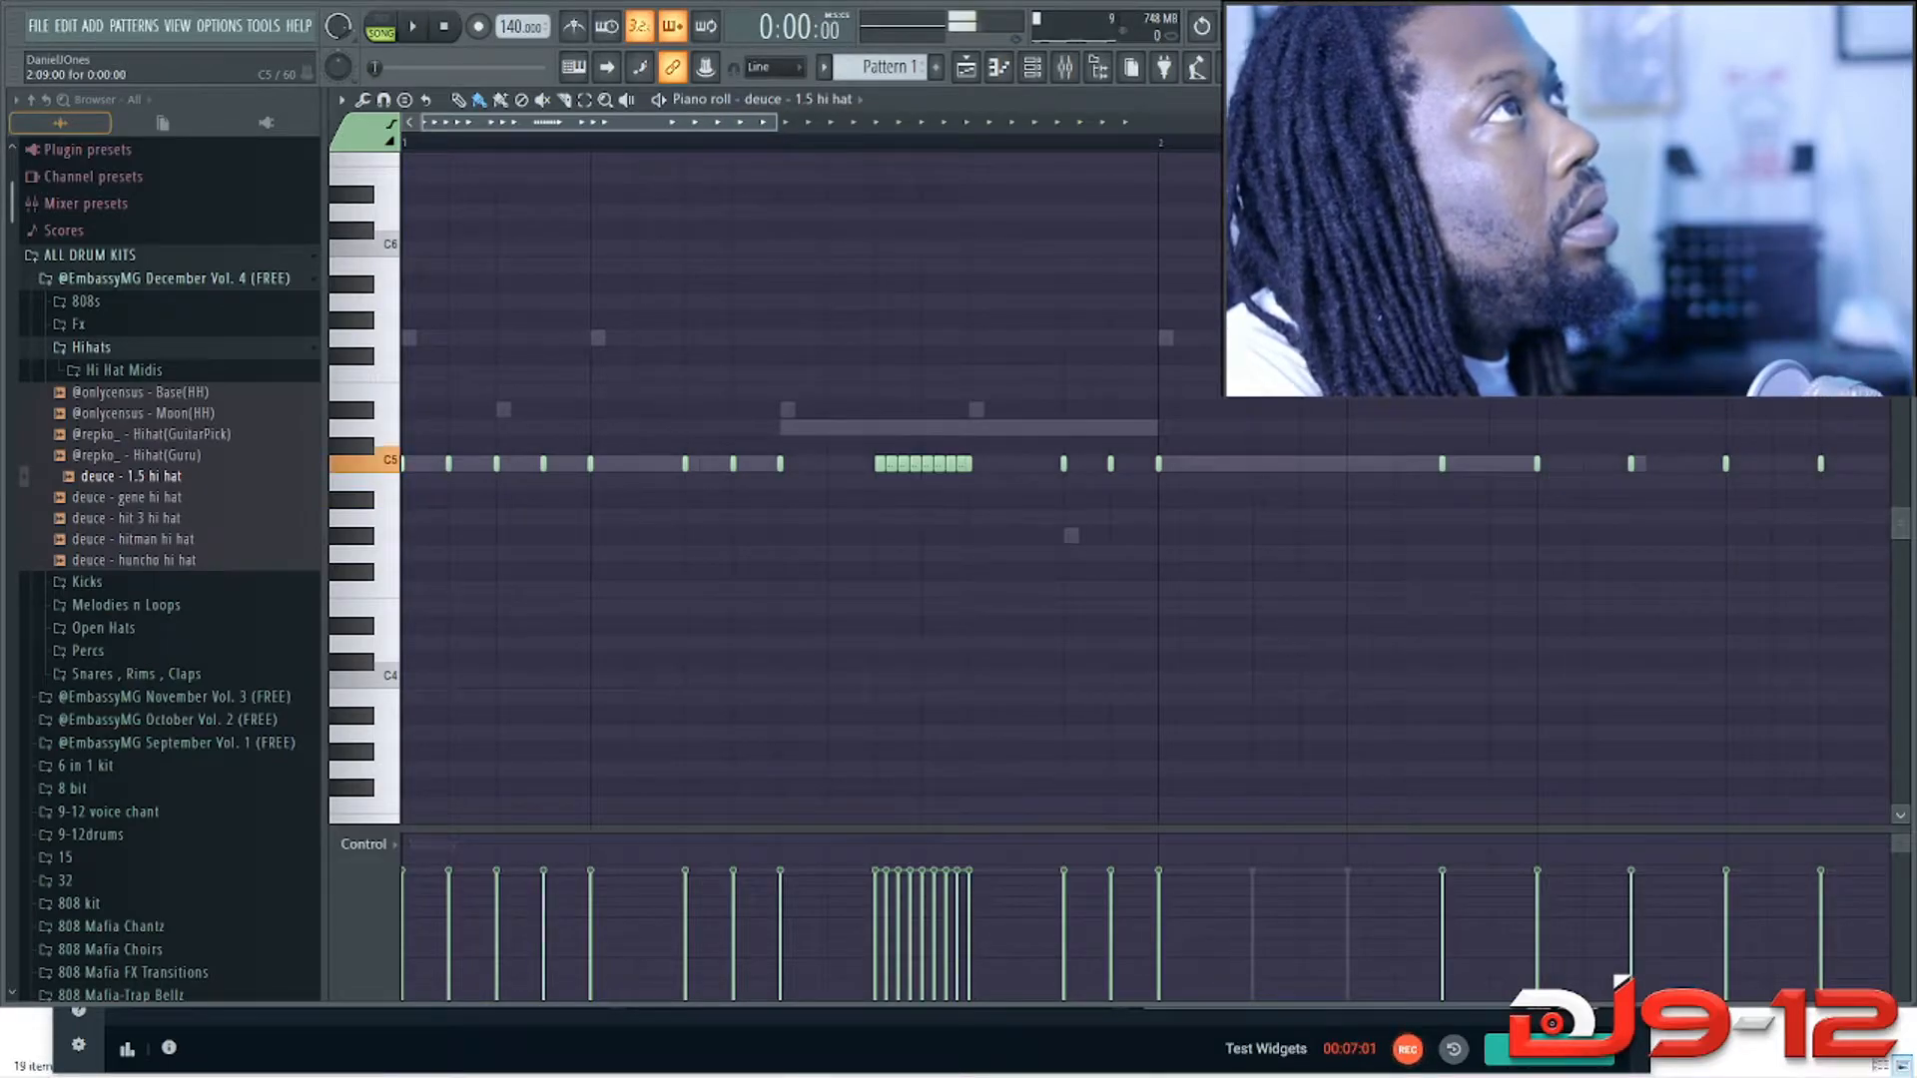
pyautogui.moveTo(1583, 463); pyautogui.dragTo(1631, 463)
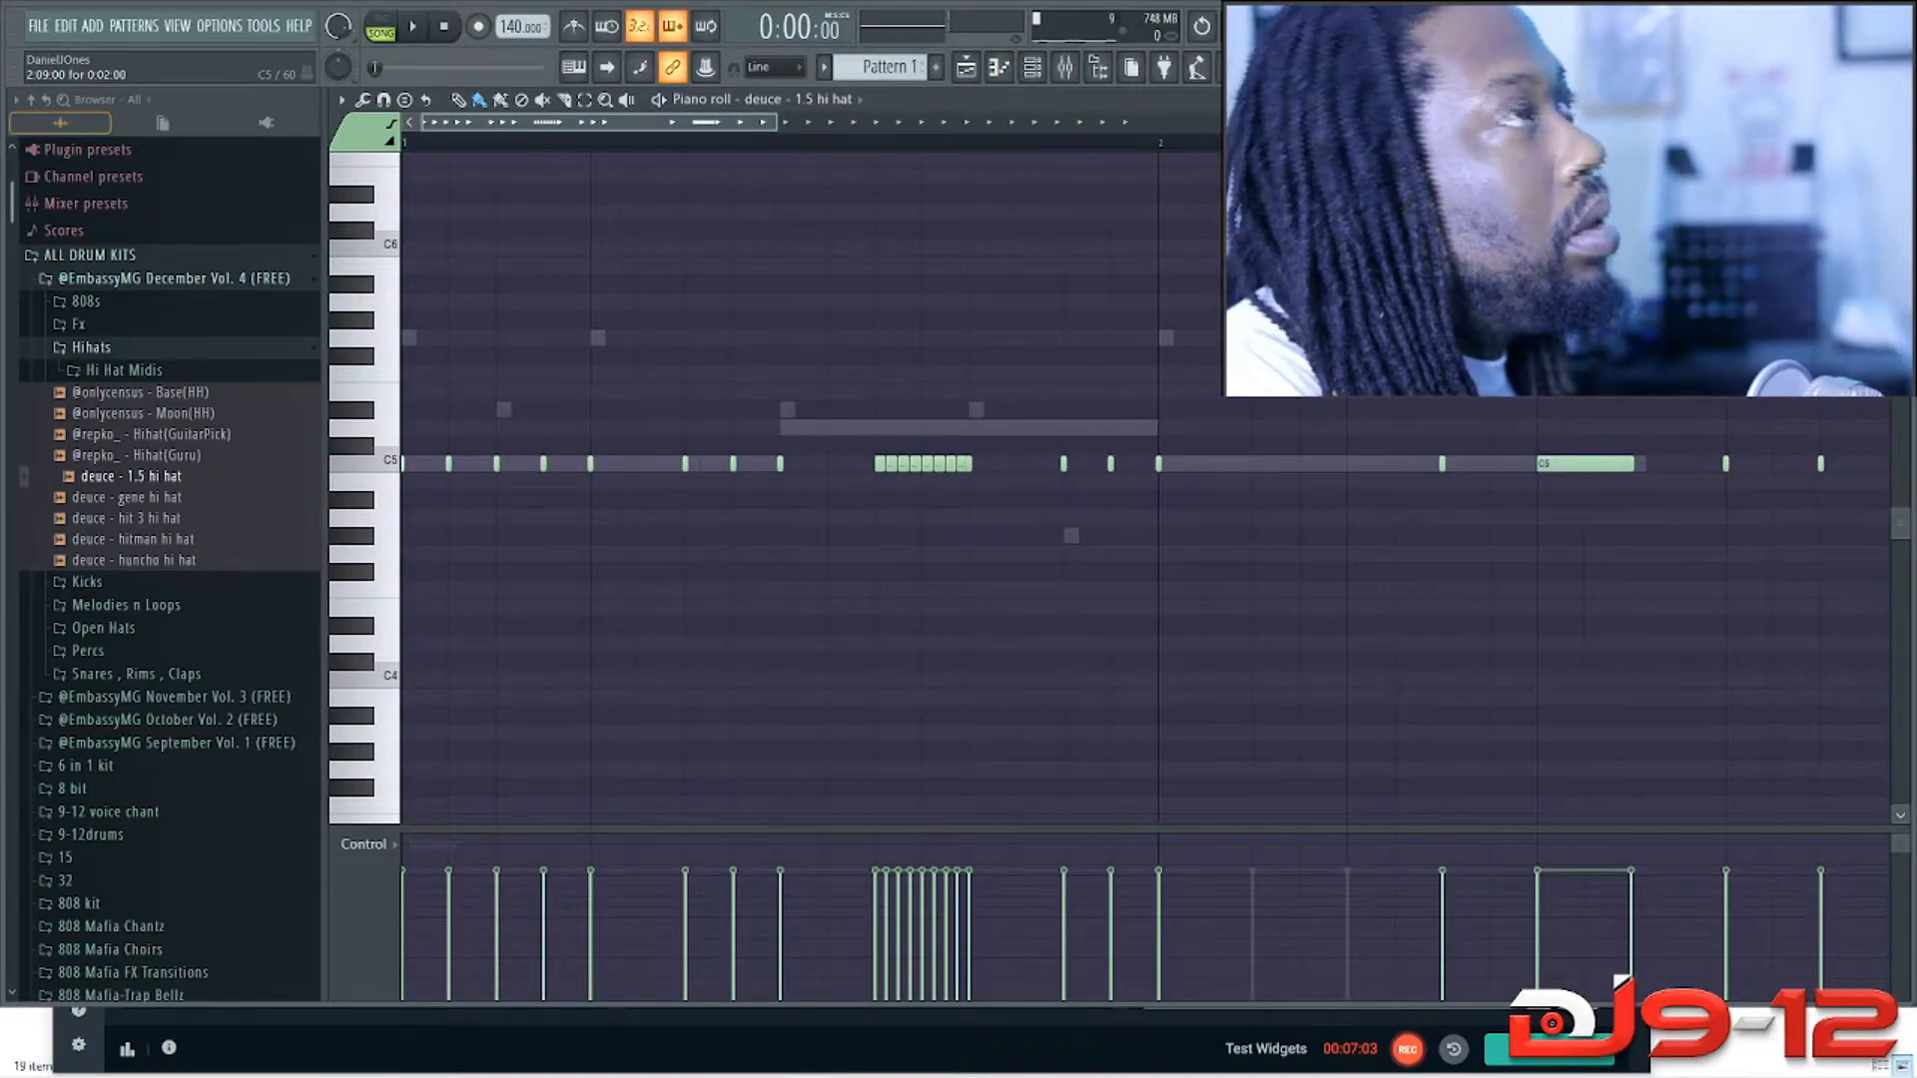
pyautogui.moveTo(1413, 417); pyautogui.dragTo(1450, 486)
pyautogui.moveTo(1533, 429); pyautogui.dragTo(1564, 519)
pyautogui.hotkey('alt', 'u')
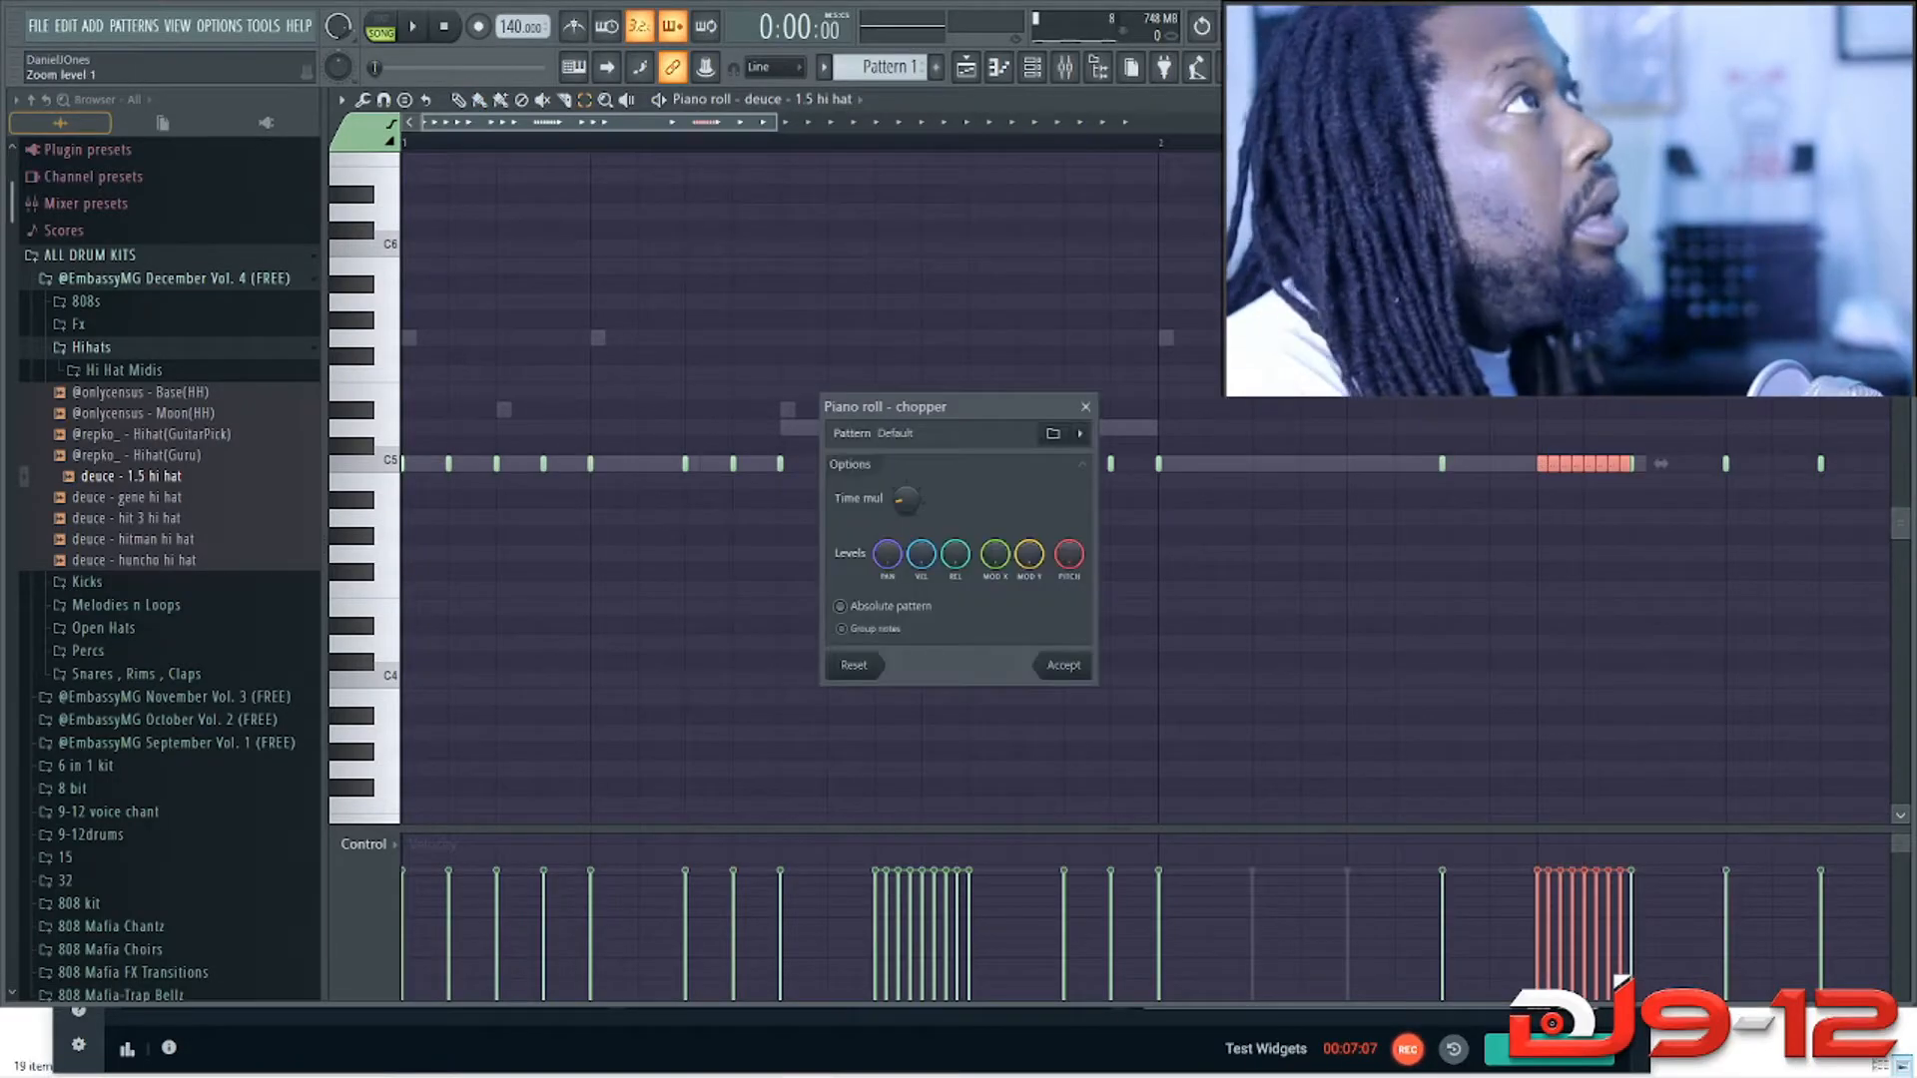
pyautogui.moveTo(906, 500)
pyautogui.mouseDown()
pyautogui.moveTo(907, 483)
pyautogui.moveTo(906, 511)
pyautogui.mouseUp()
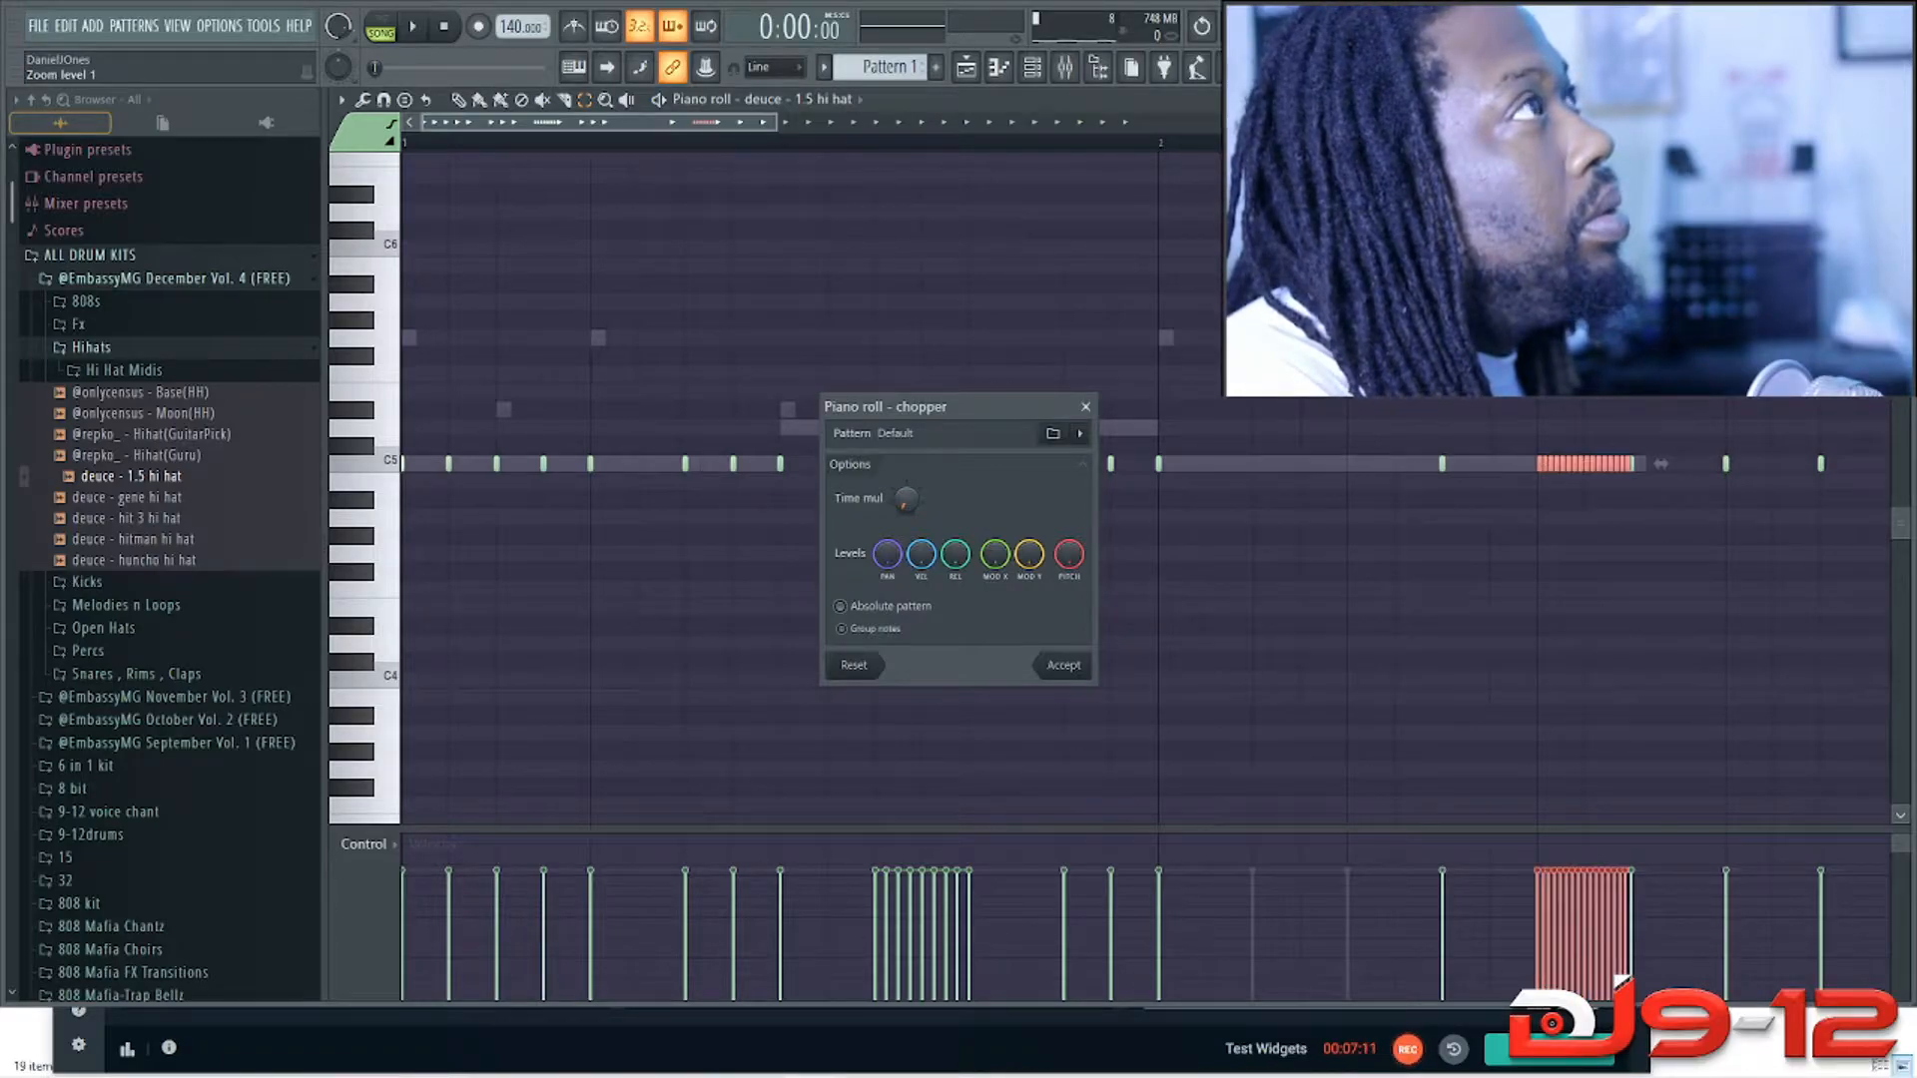
pyautogui.click(1073, 664)
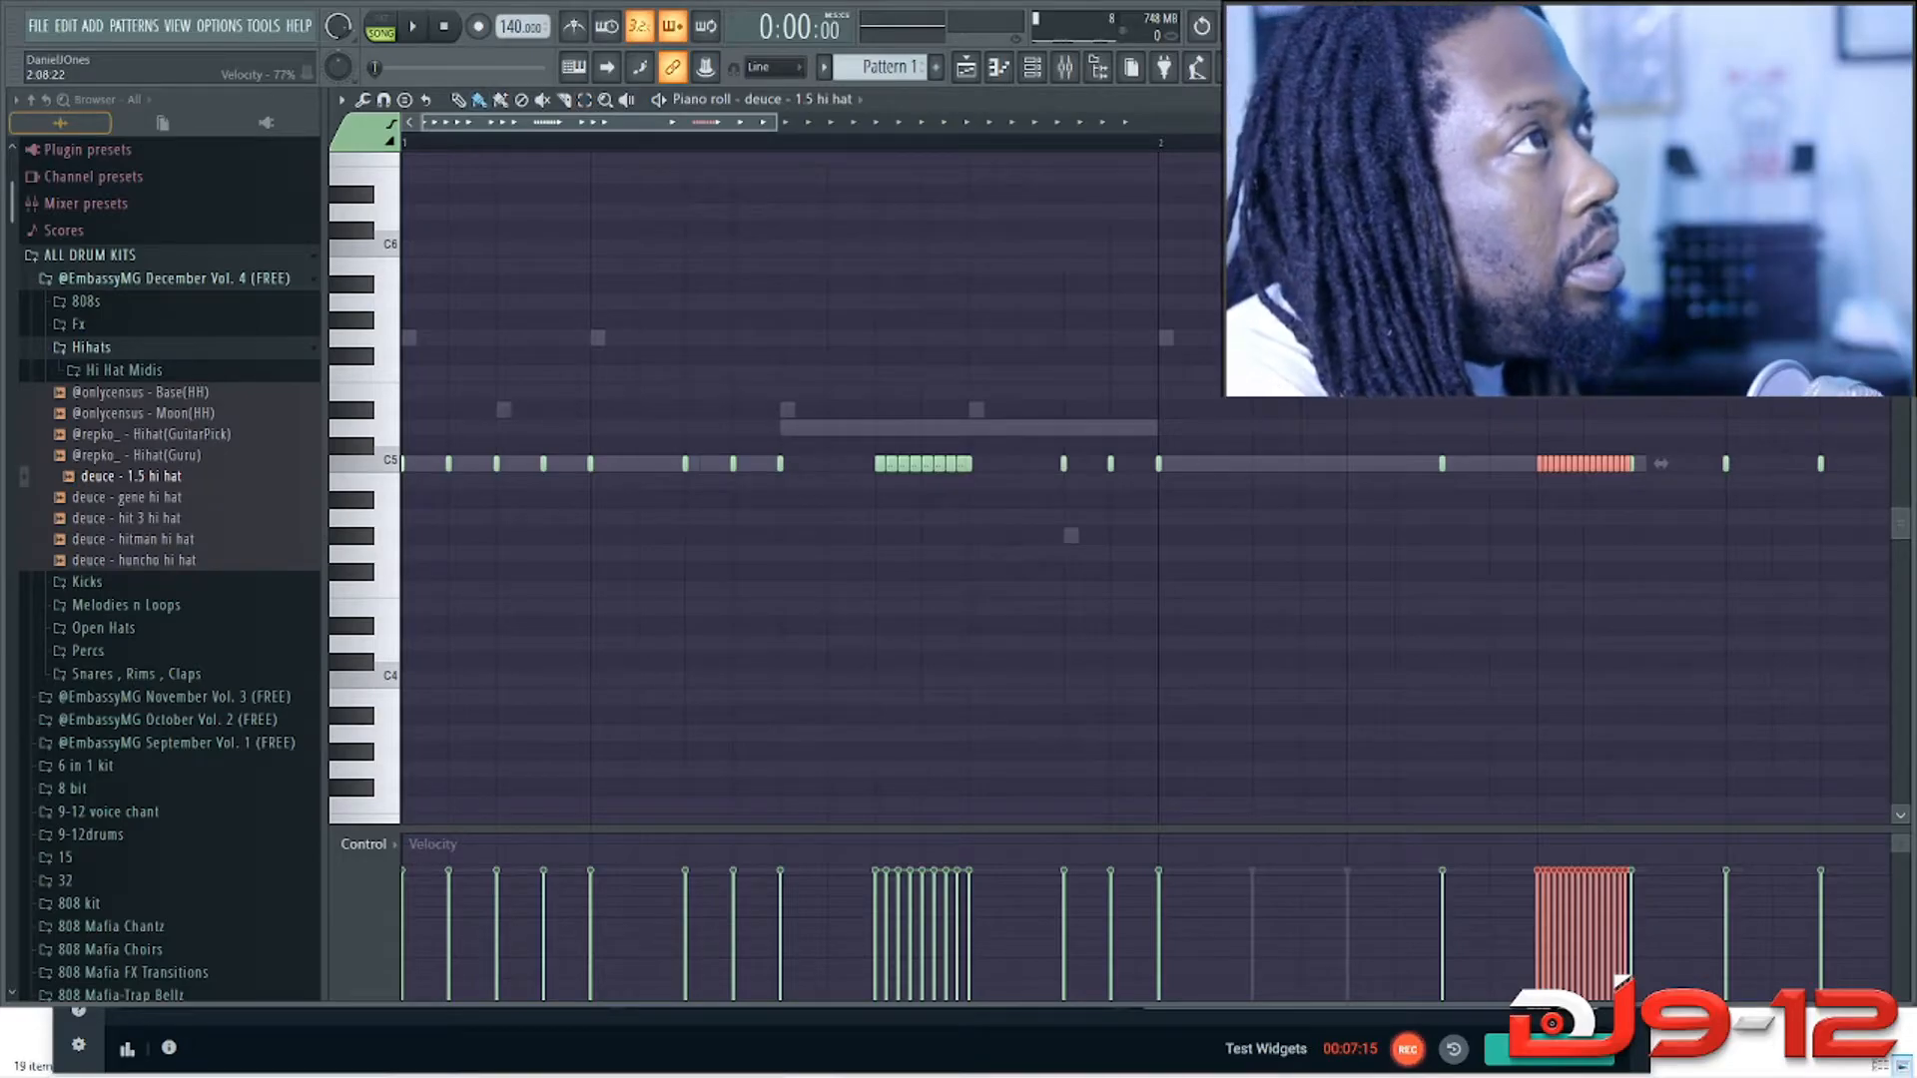
# Step: Slope the velocities of the chopped roll in bar 2 downward and play the pattern back
pyautogui.moveTo(1588, 917); pyautogui.dragTo(1627, 937)
pyautogui.press('space')
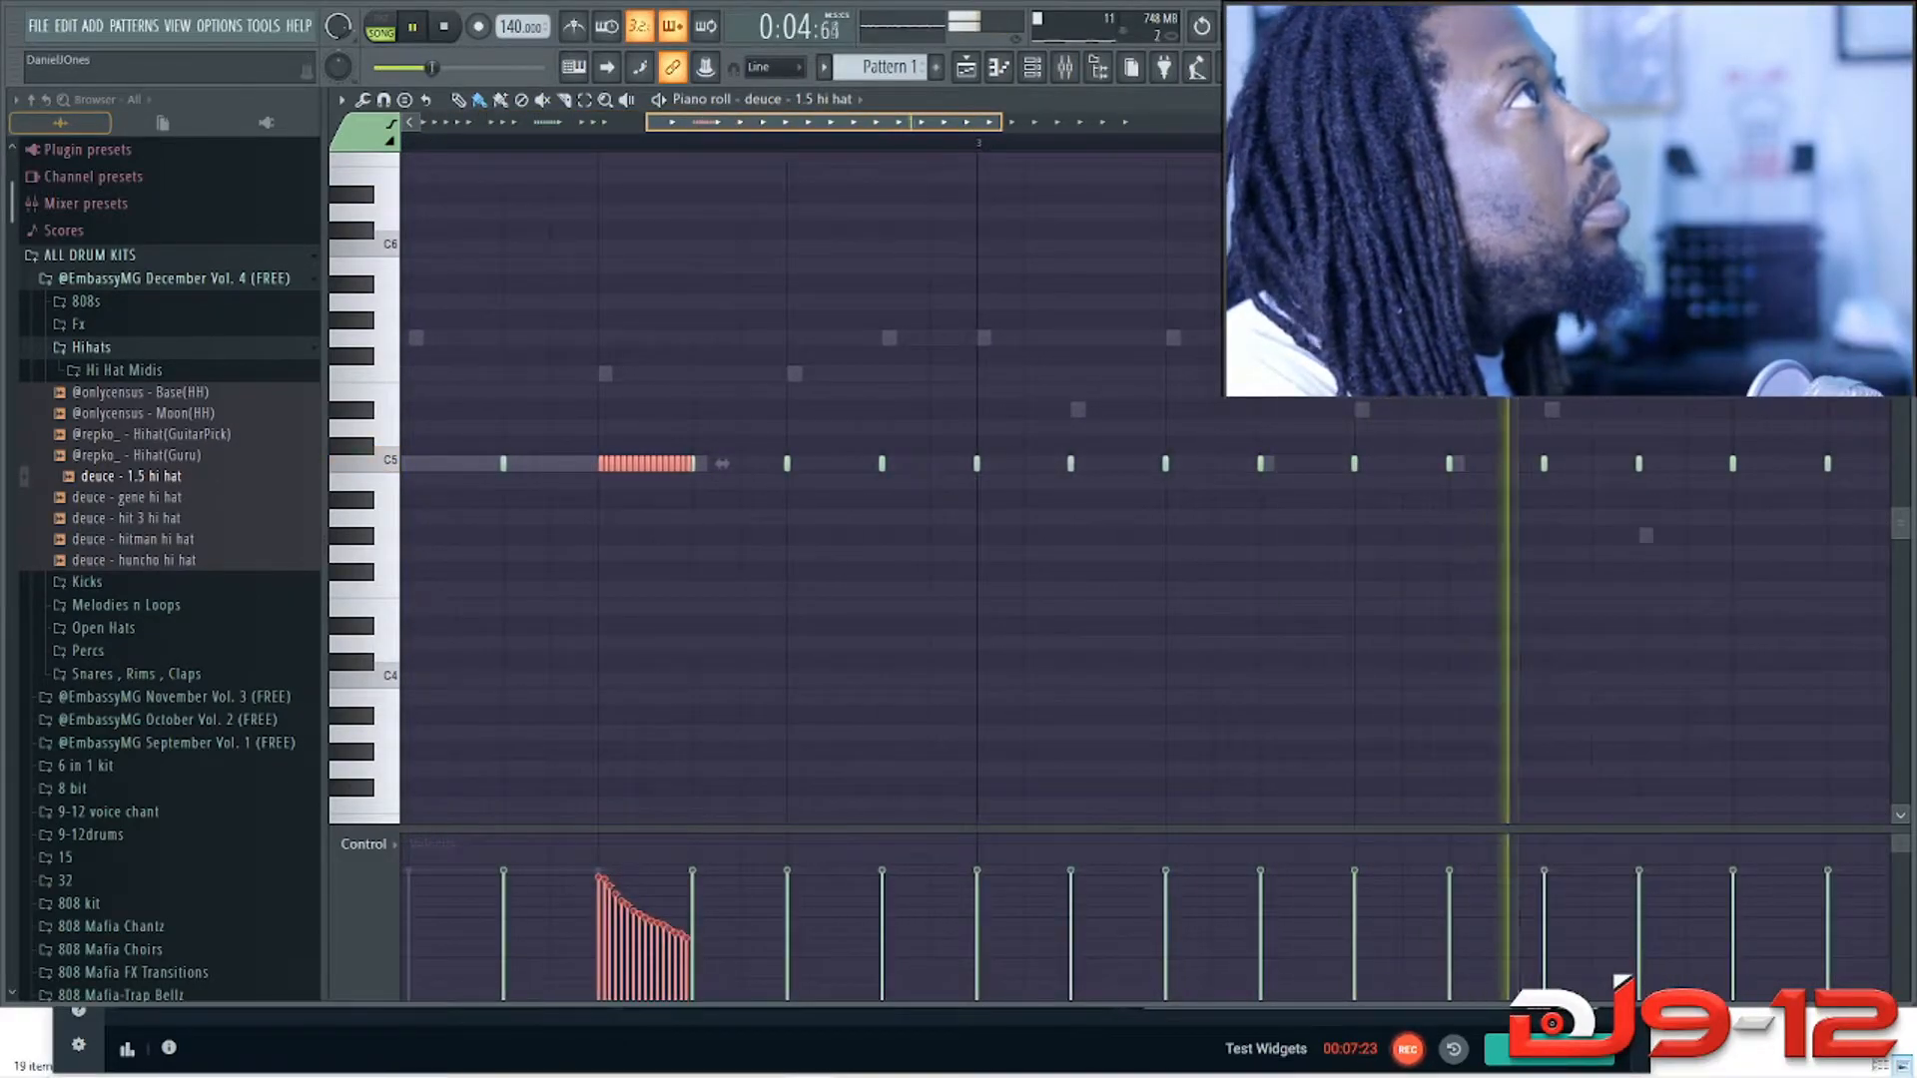
pyautogui.moveTo(764, 122); pyautogui.dragTo(684, 121)
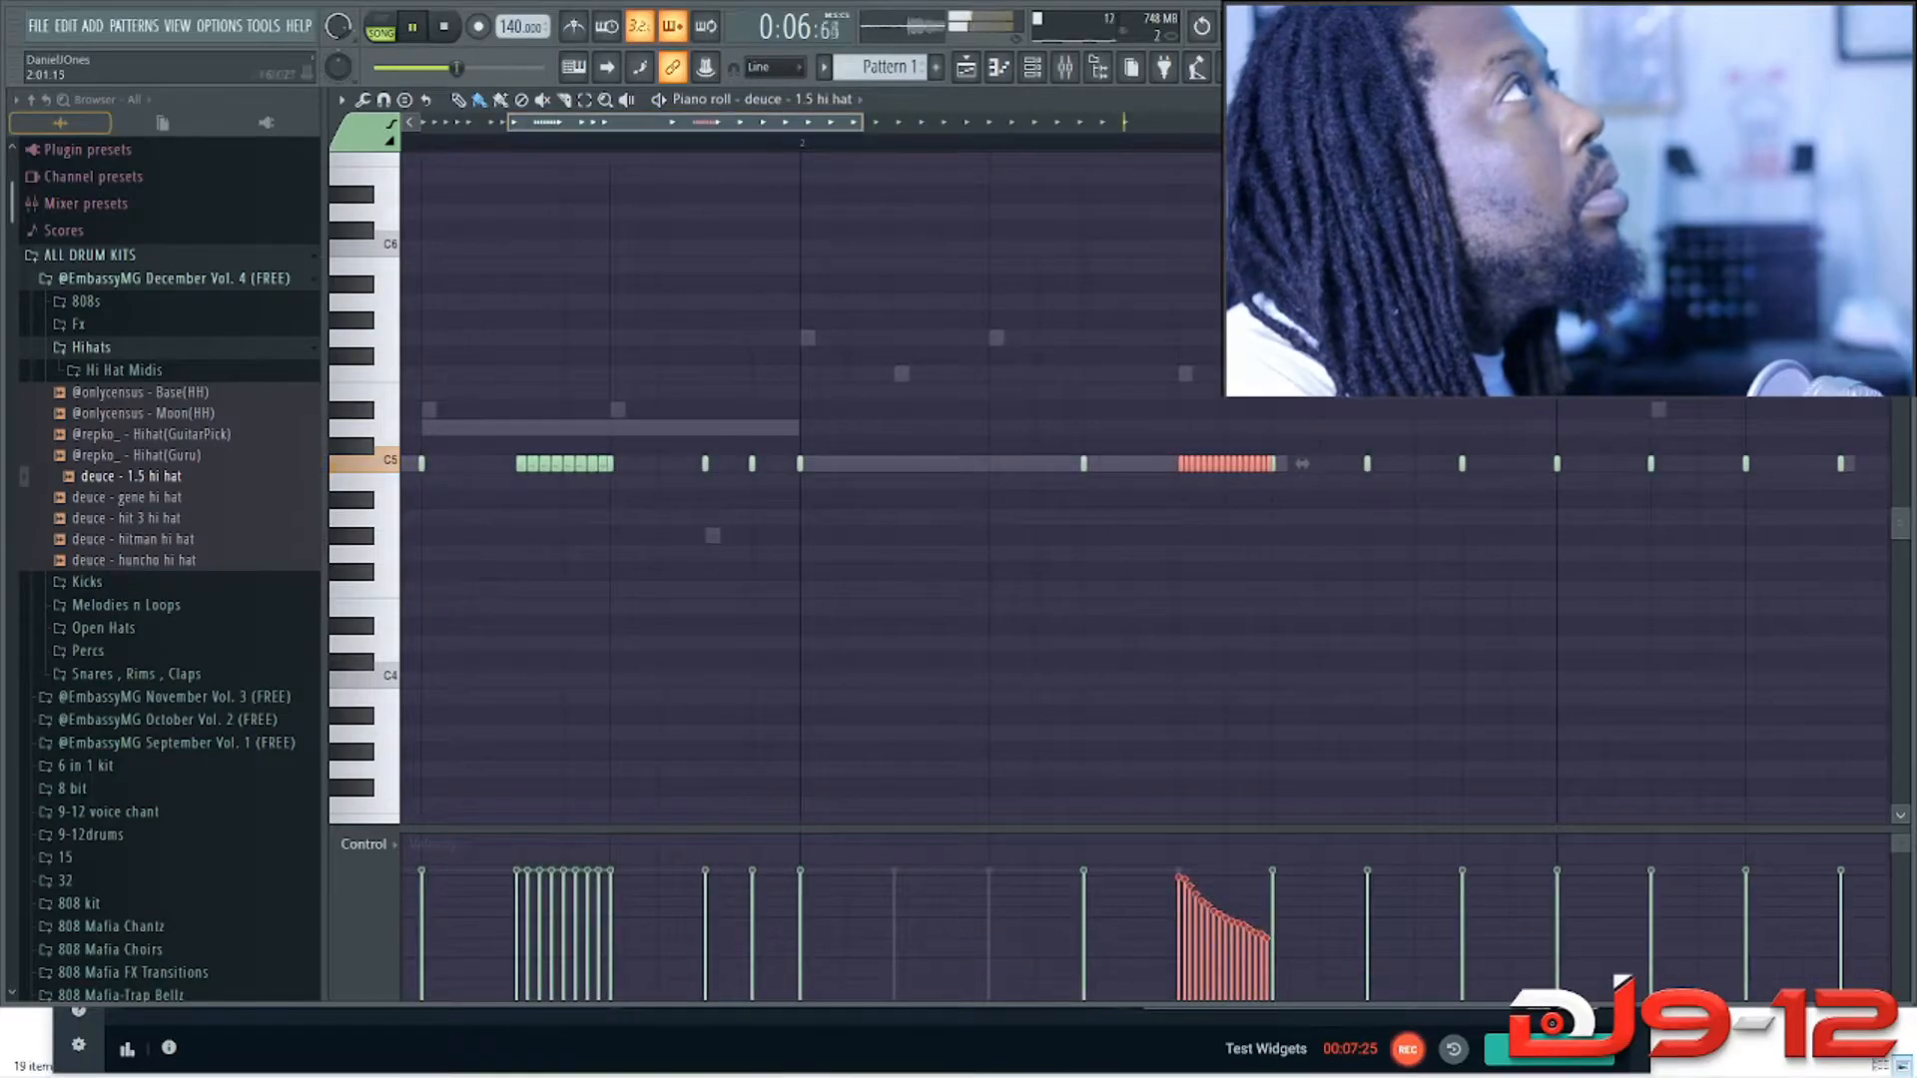
pyautogui.keyDown('ctrl'); pyautogui.rightClick(1374, 588); pyautogui.keyUp('ctrl')
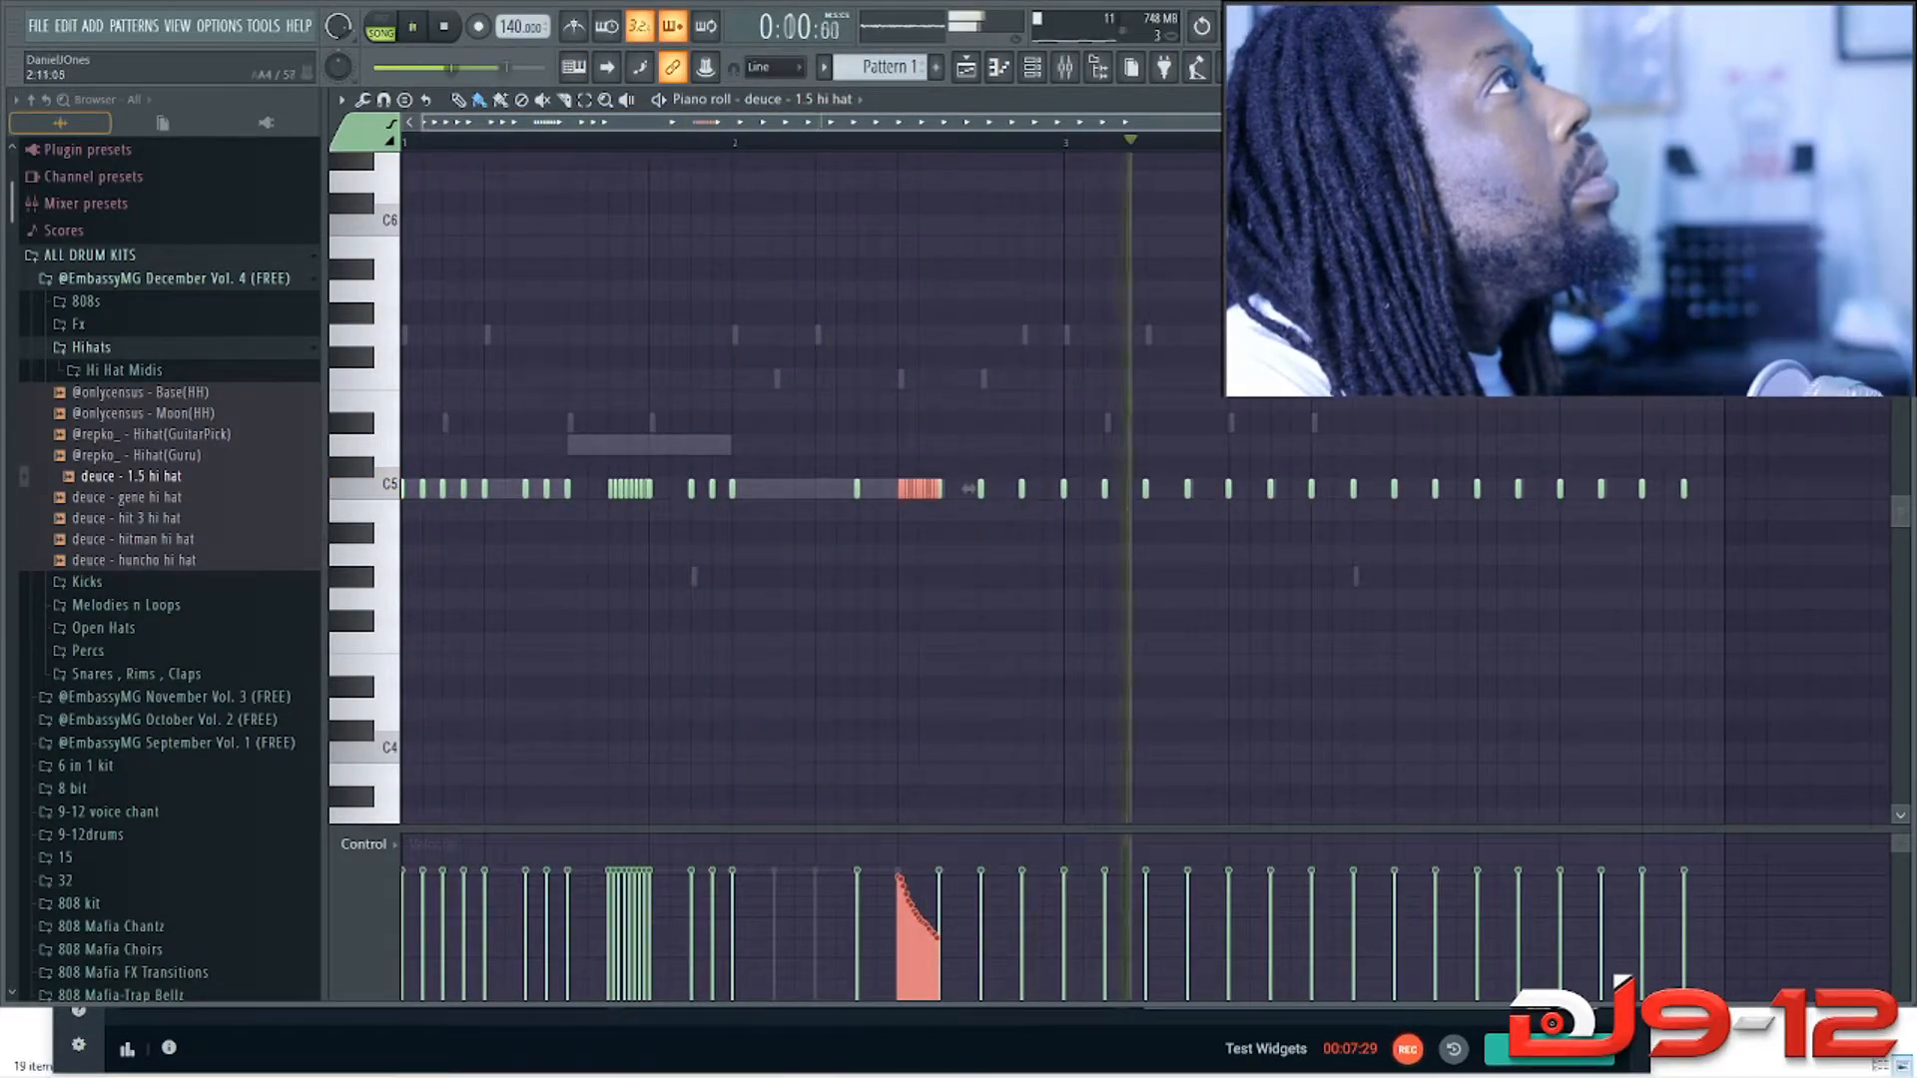
pyautogui.press('space')
# Step: Replace the hi-hats in bars 3 and 4 with a copy of the first two bars, aligned to bar 3
pyautogui.moveTo(1057, 460); pyautogui.dragTo(1713, 488)
pyautogui.press('Delete')
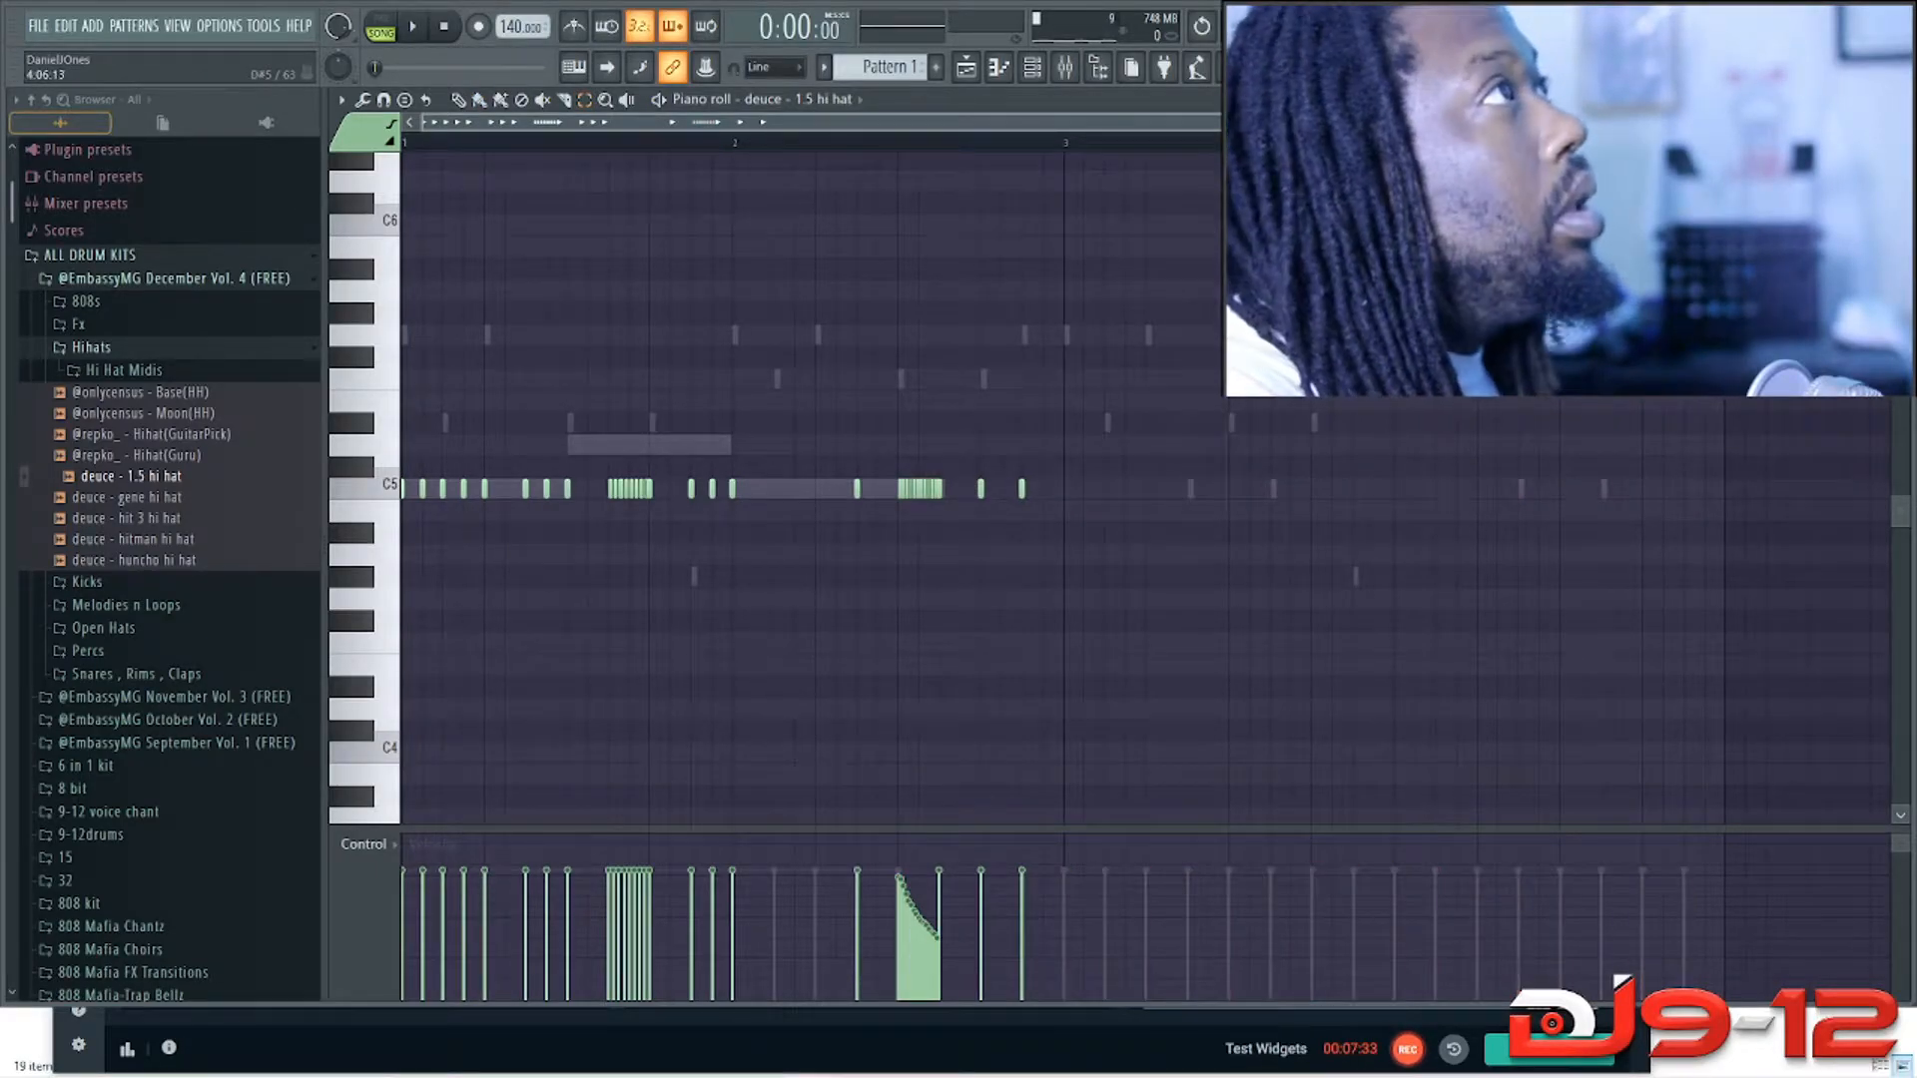
pyautogui.press('b')
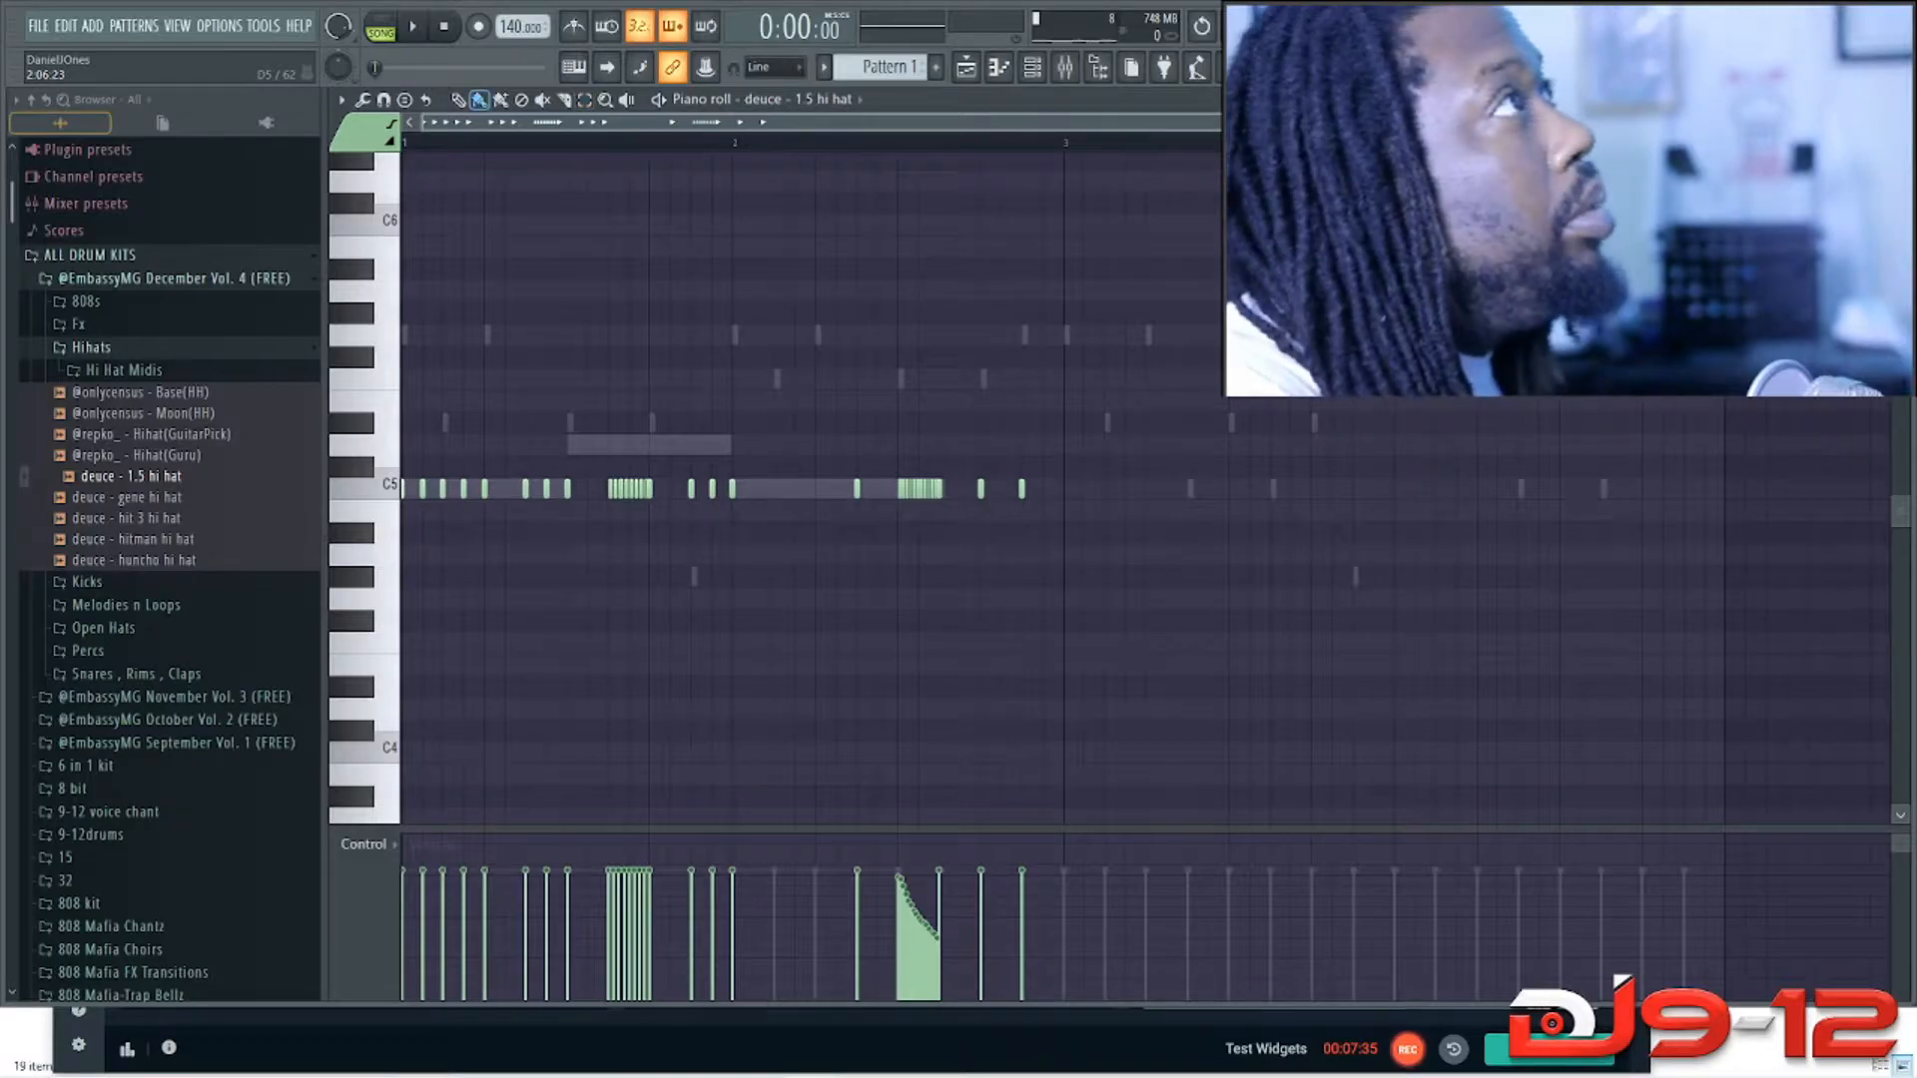
pyautogui.hotkey('ctrl', 'z')
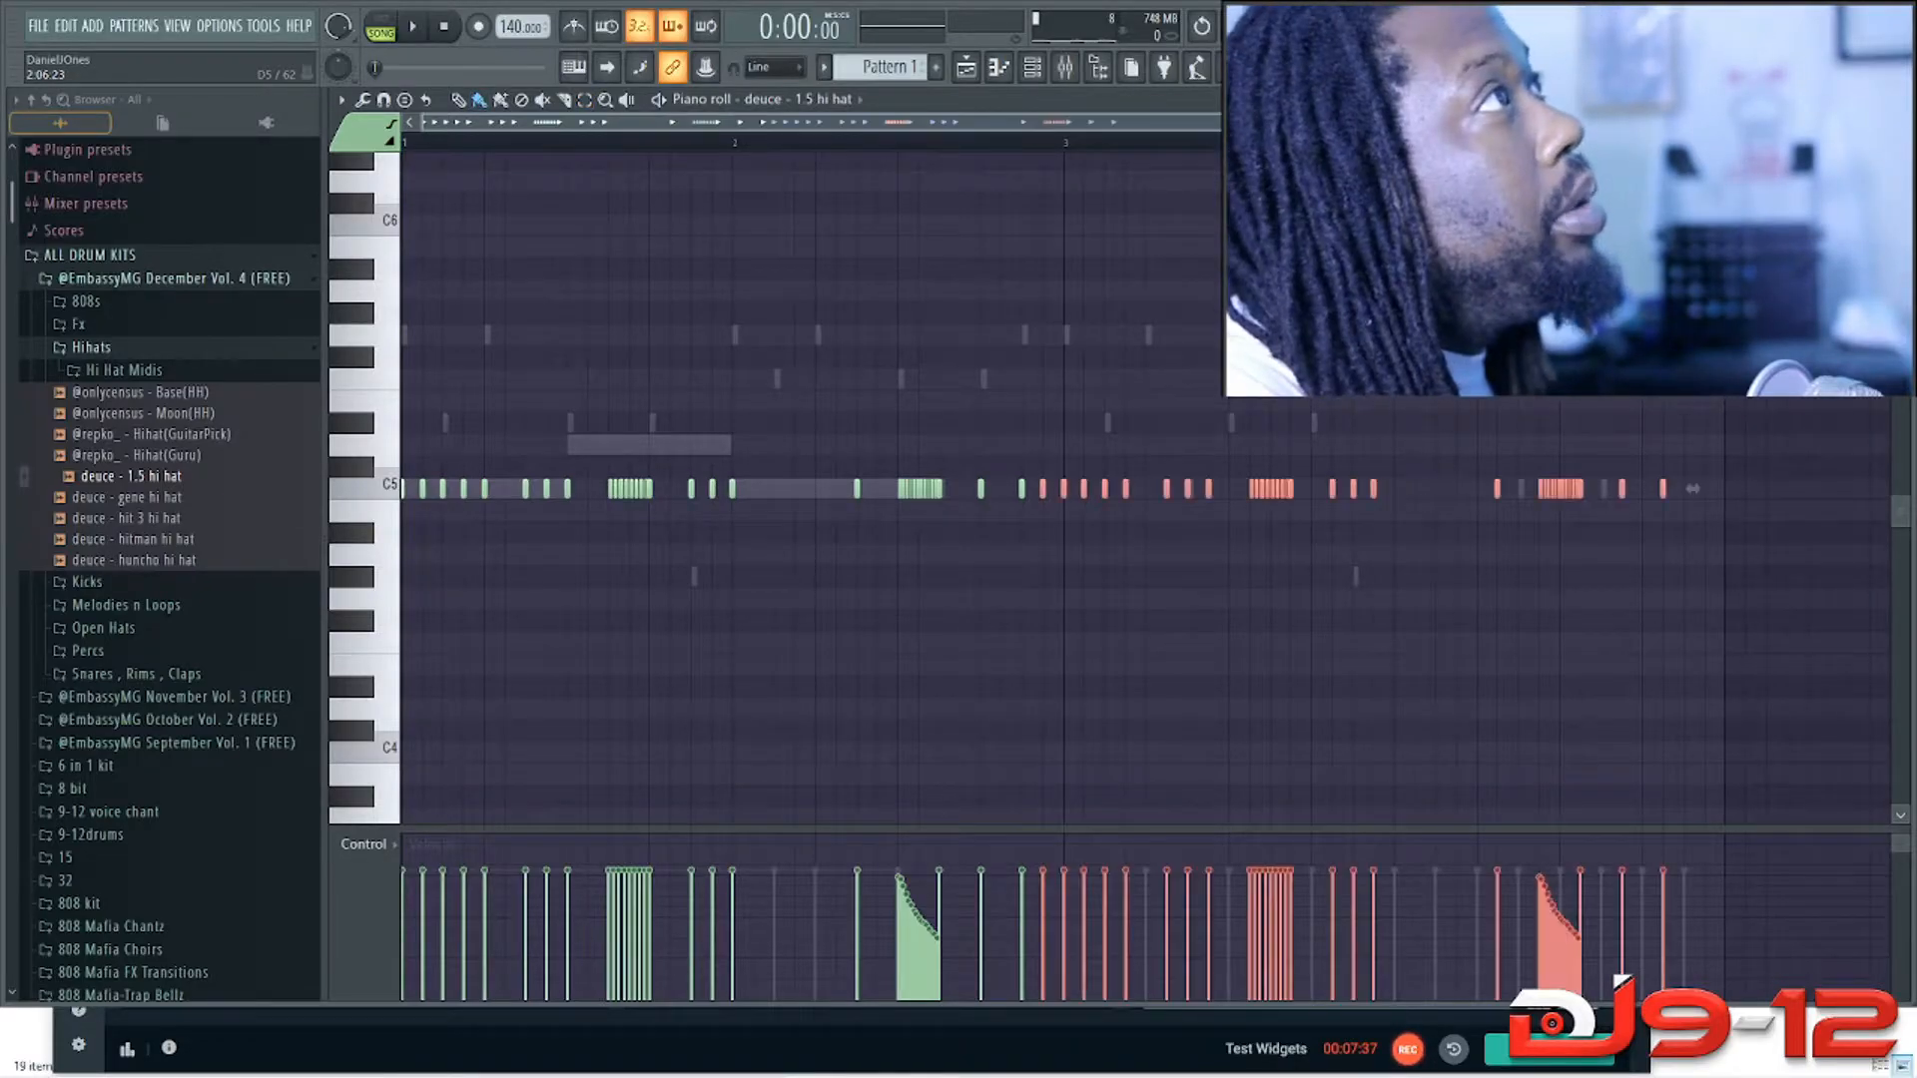
pyautogui.hotkey('shift', 'Right')
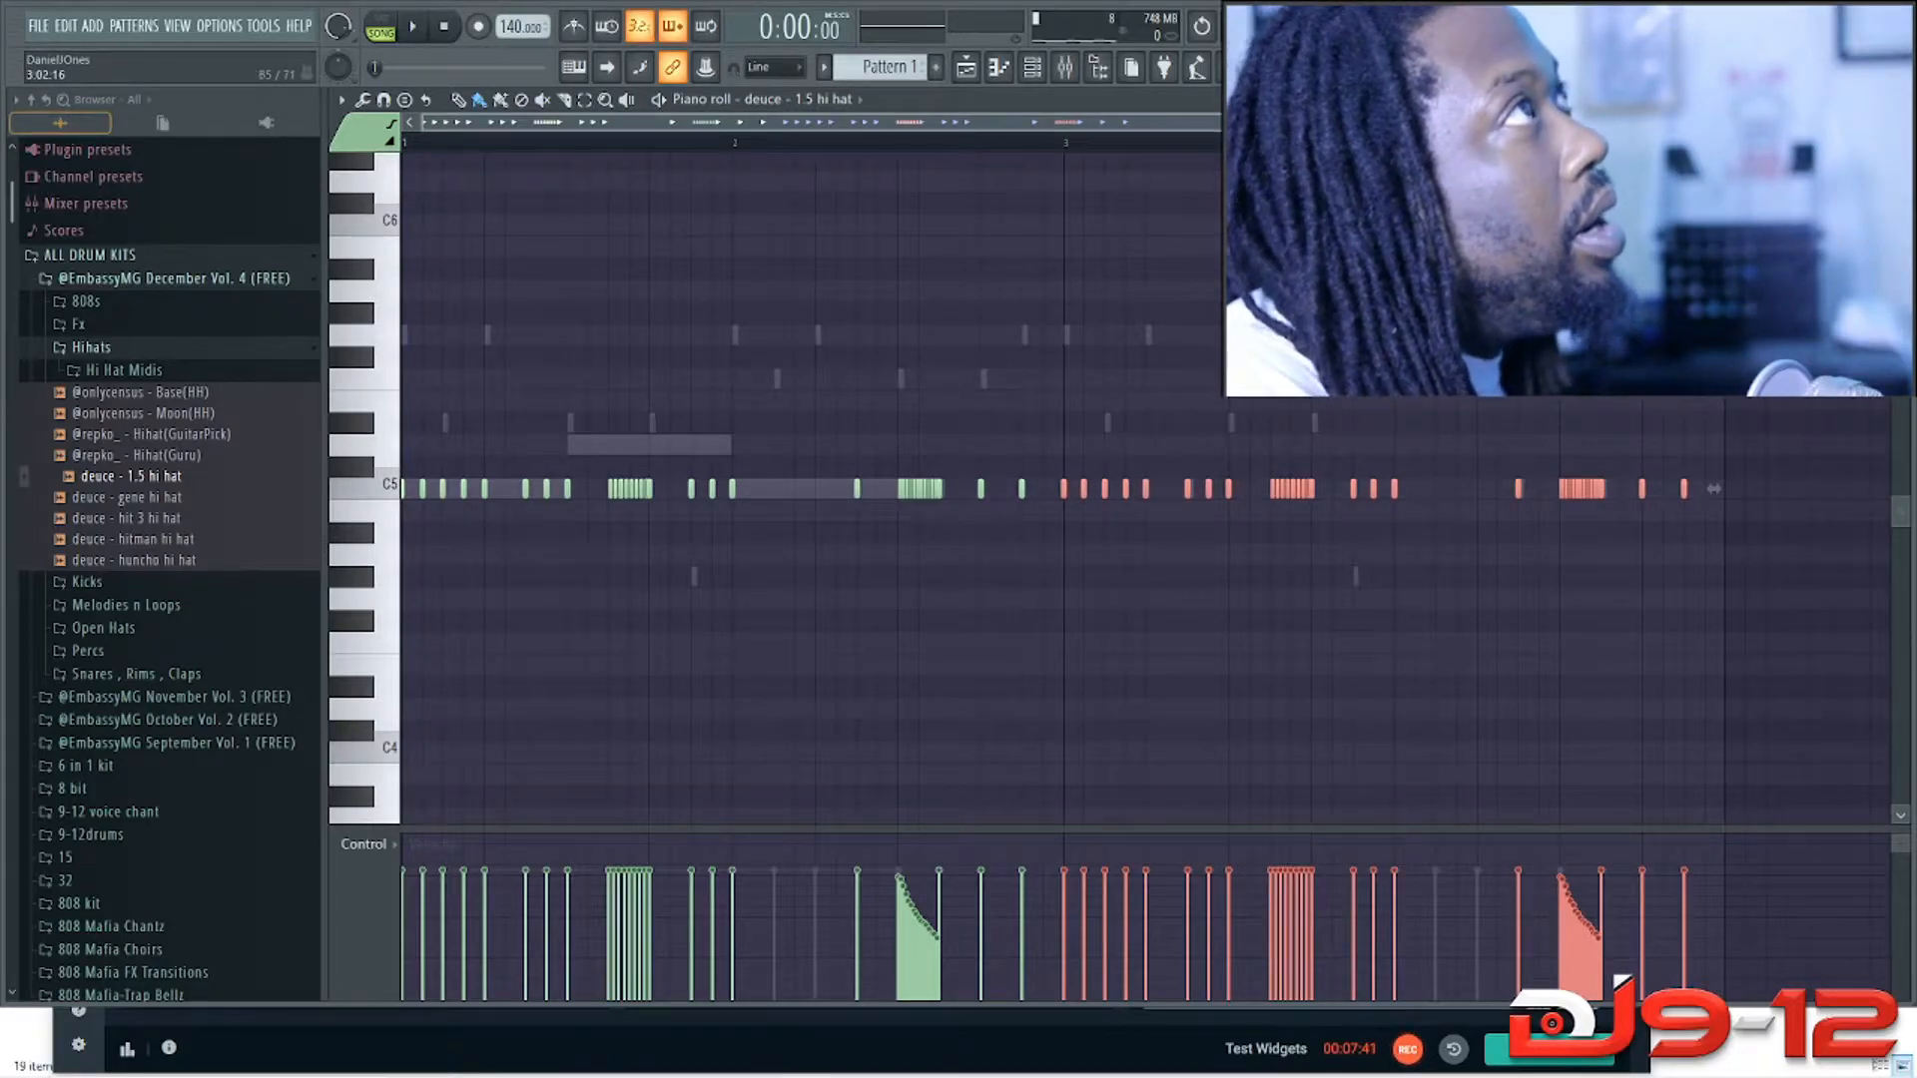
# Step: Nudge the copied hi-hats slightly to the right of the bar 3 line and play the beat
pyautogui.moveTo(1236, 122); pyautogui.dragTo(883, 121)
pyautogui.moveTo(739, 122); pyautogui.dragTo(944, 122)
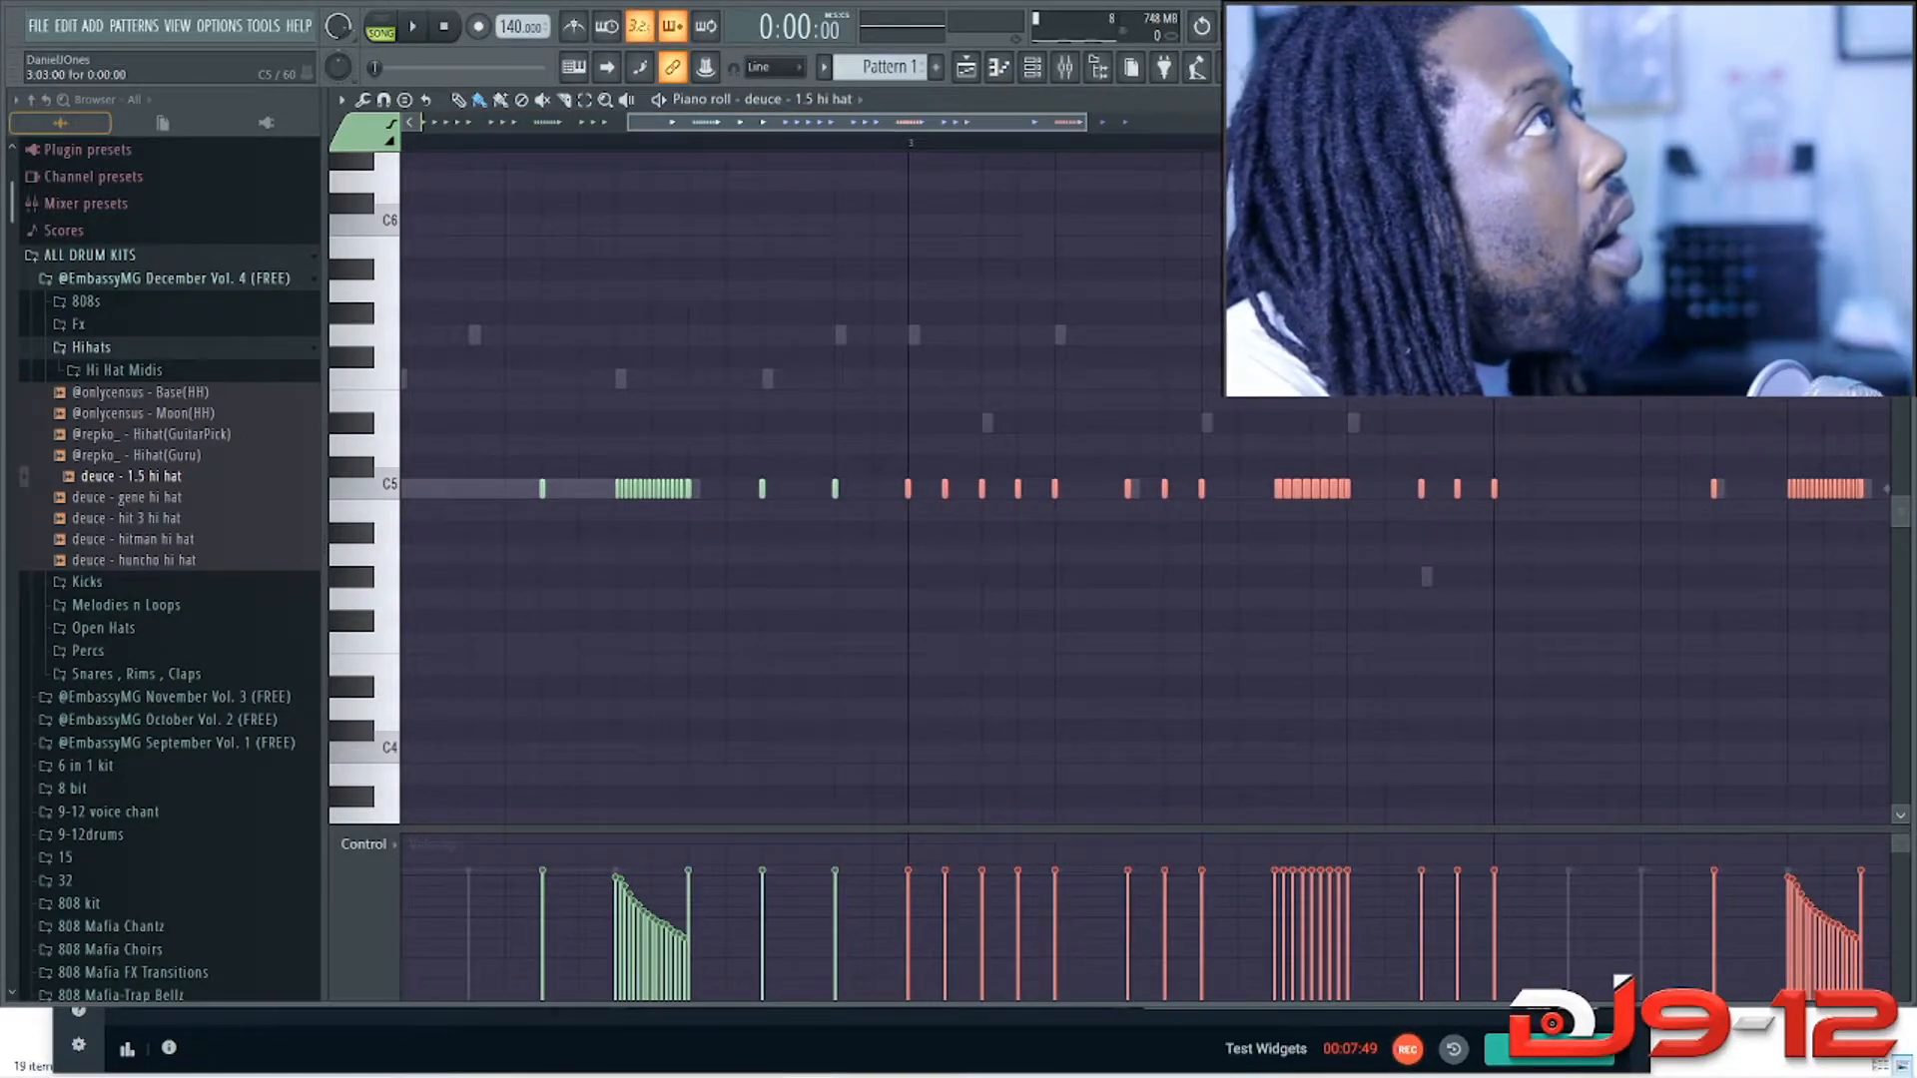
pyautogui.scroll(2, 982, 489)
pyautogui.moveTo(985, 490); pyautogui.dragTo(987, 489)
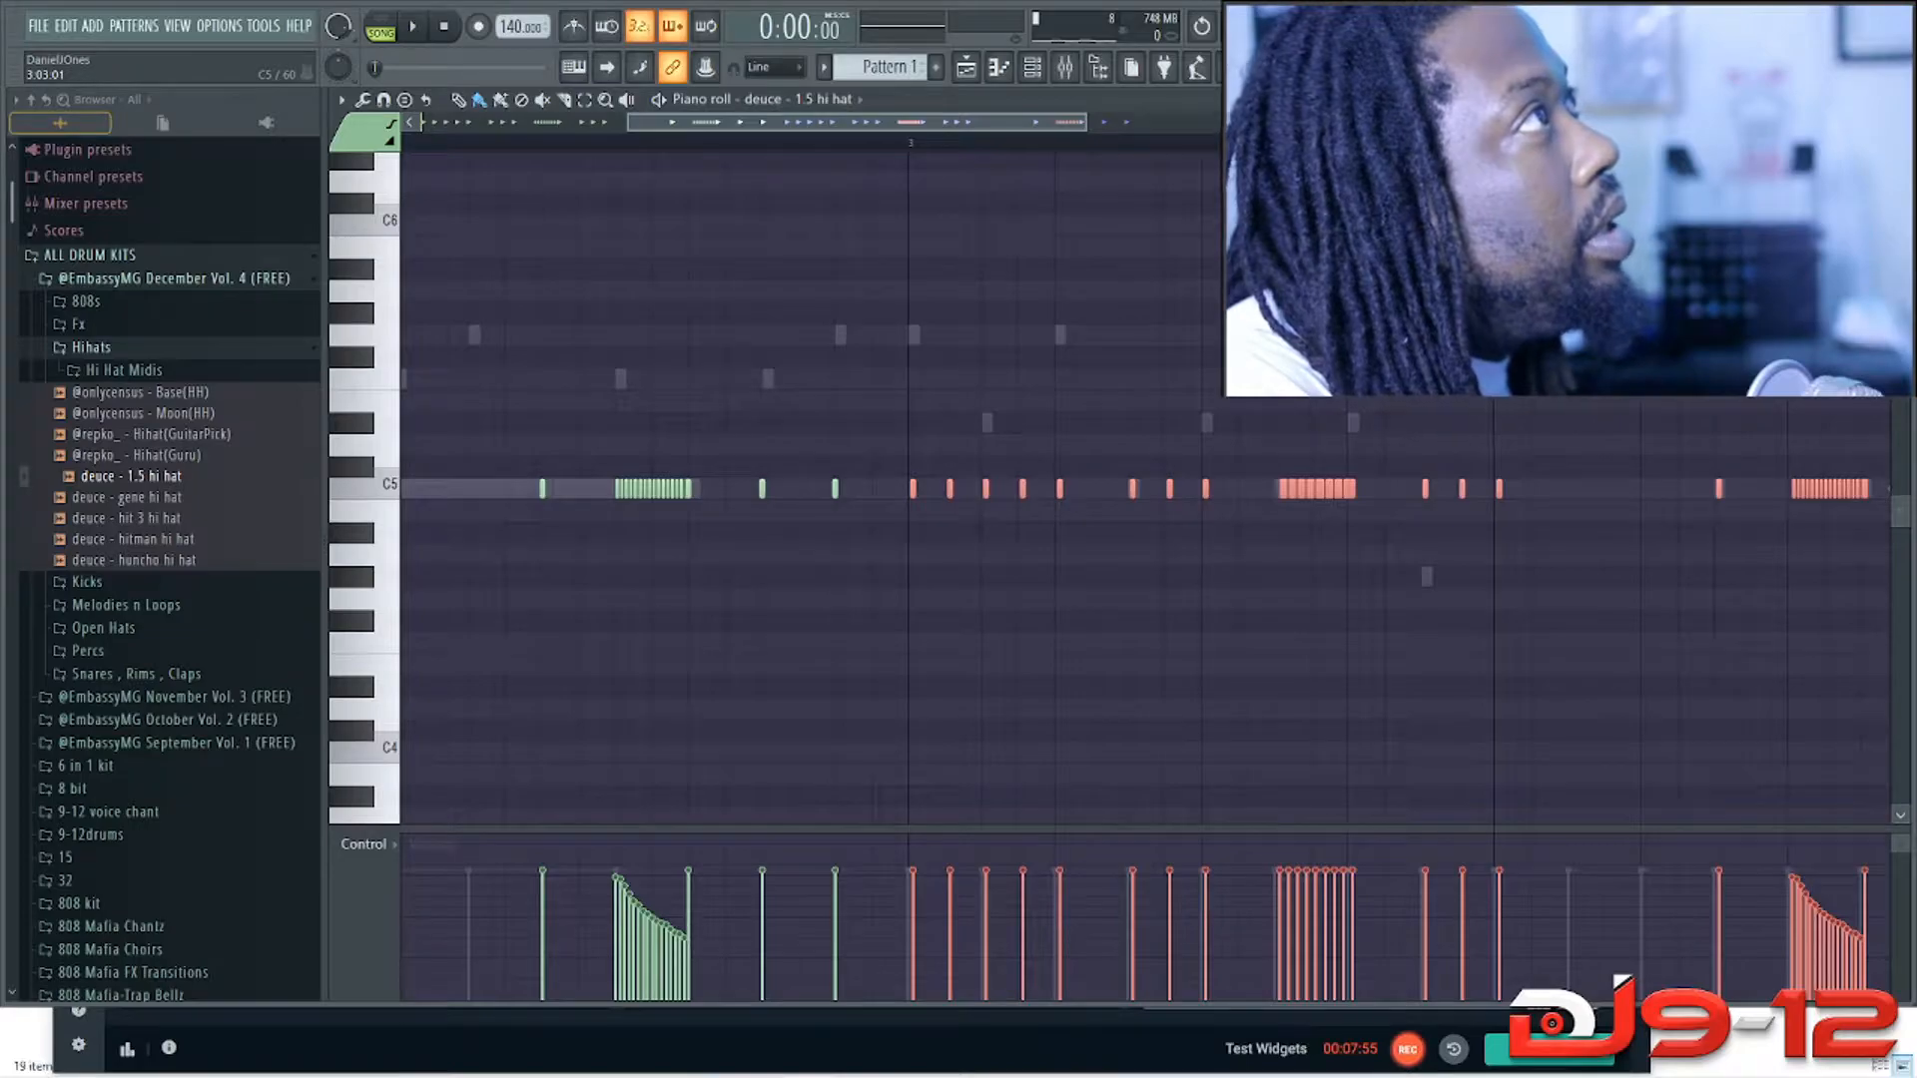
pyautogui.press('space')
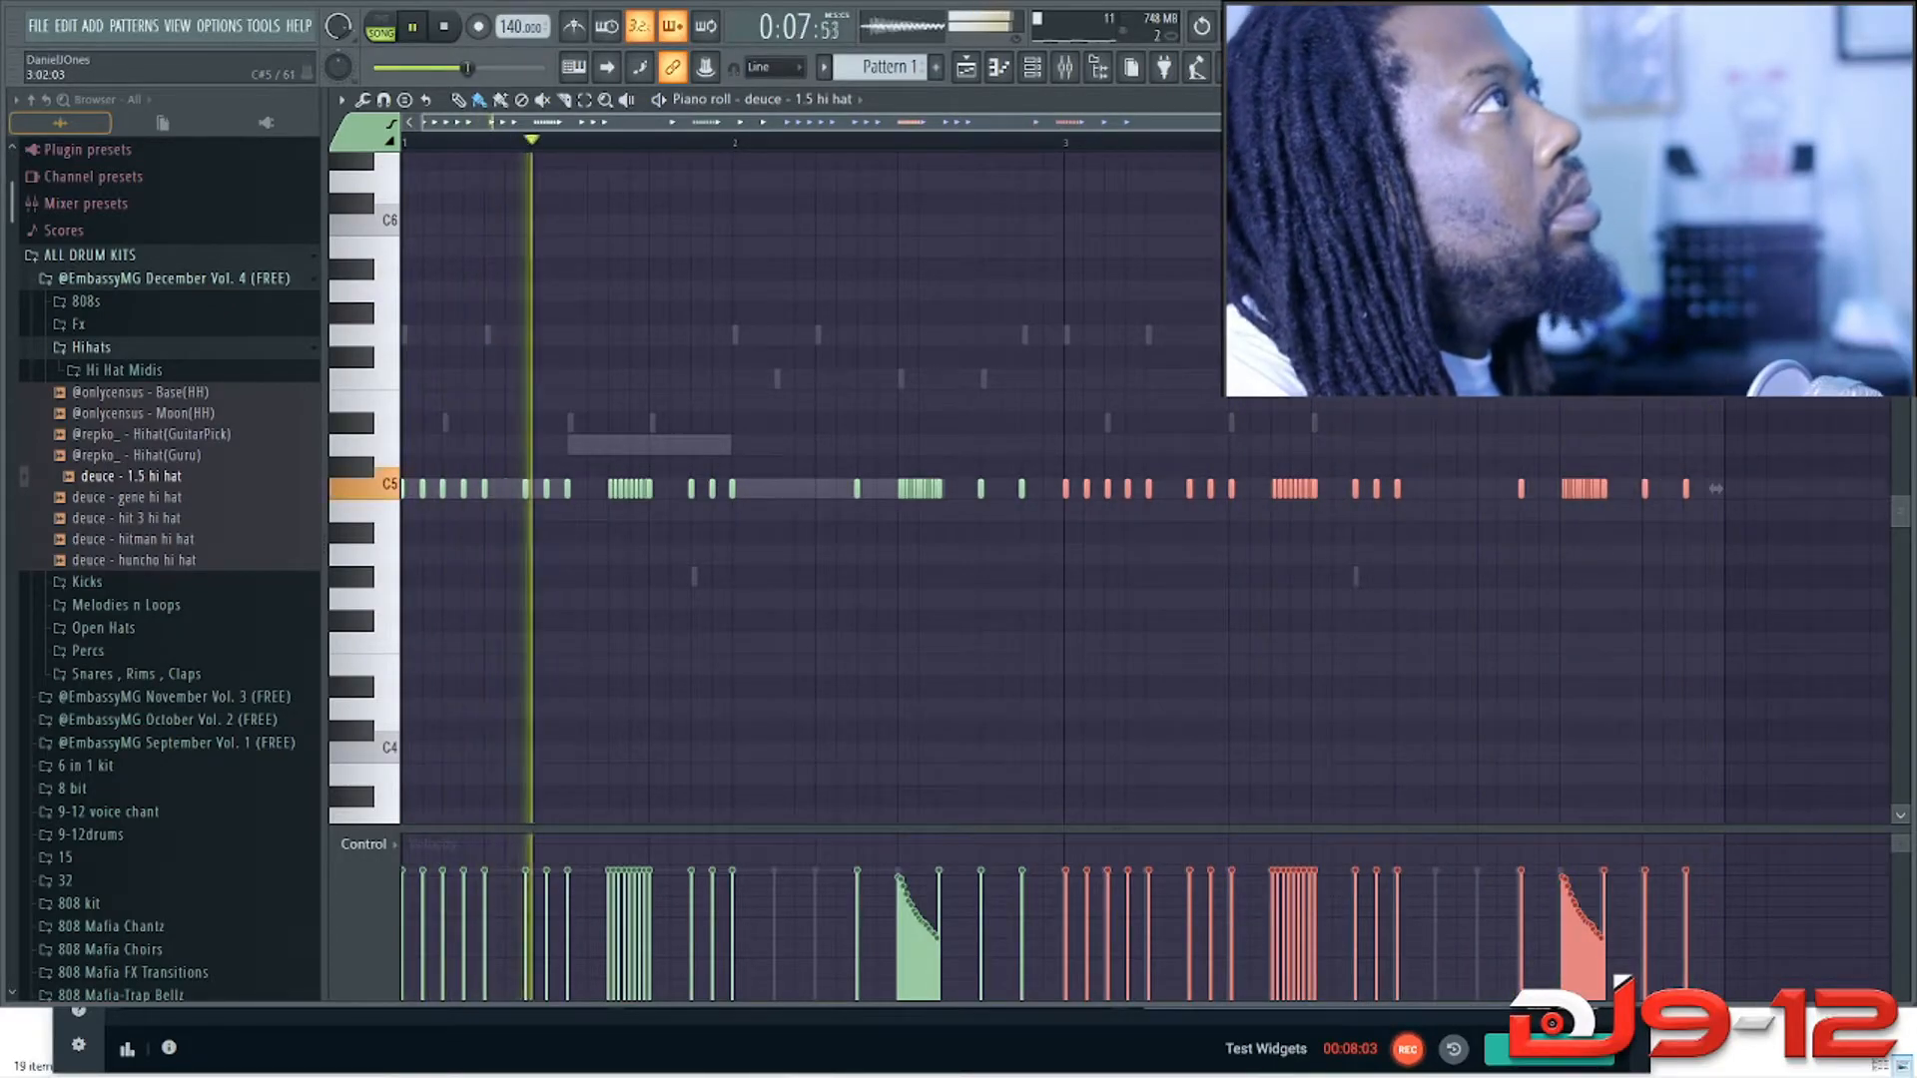
pyautogui.press('space')
# Step: Draw descending one-step hi-hat notes G4, F#4 and F4 from step 3 of bar 3 and play them
pyautogui.moveTo(1232, 121); pyautogui.dragTo(1036, 121)
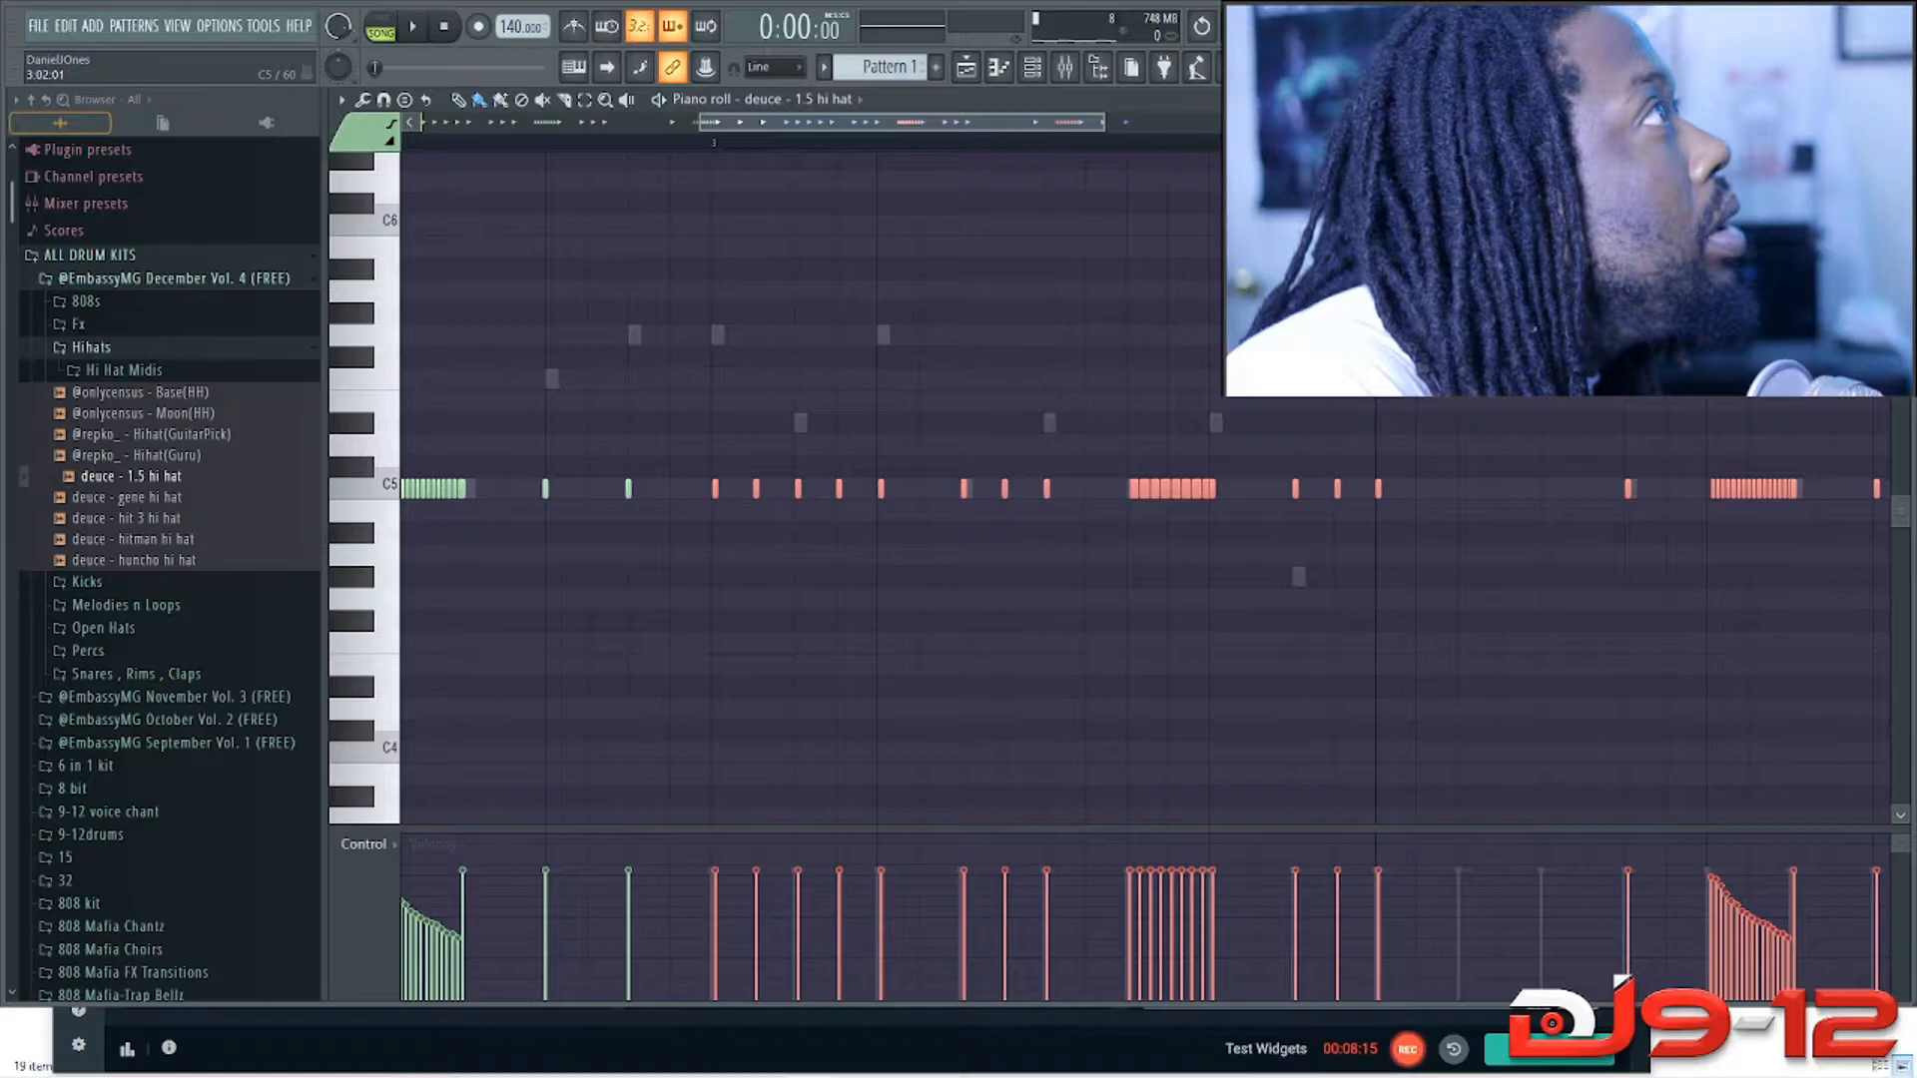
pyautogui.click(807, 533)
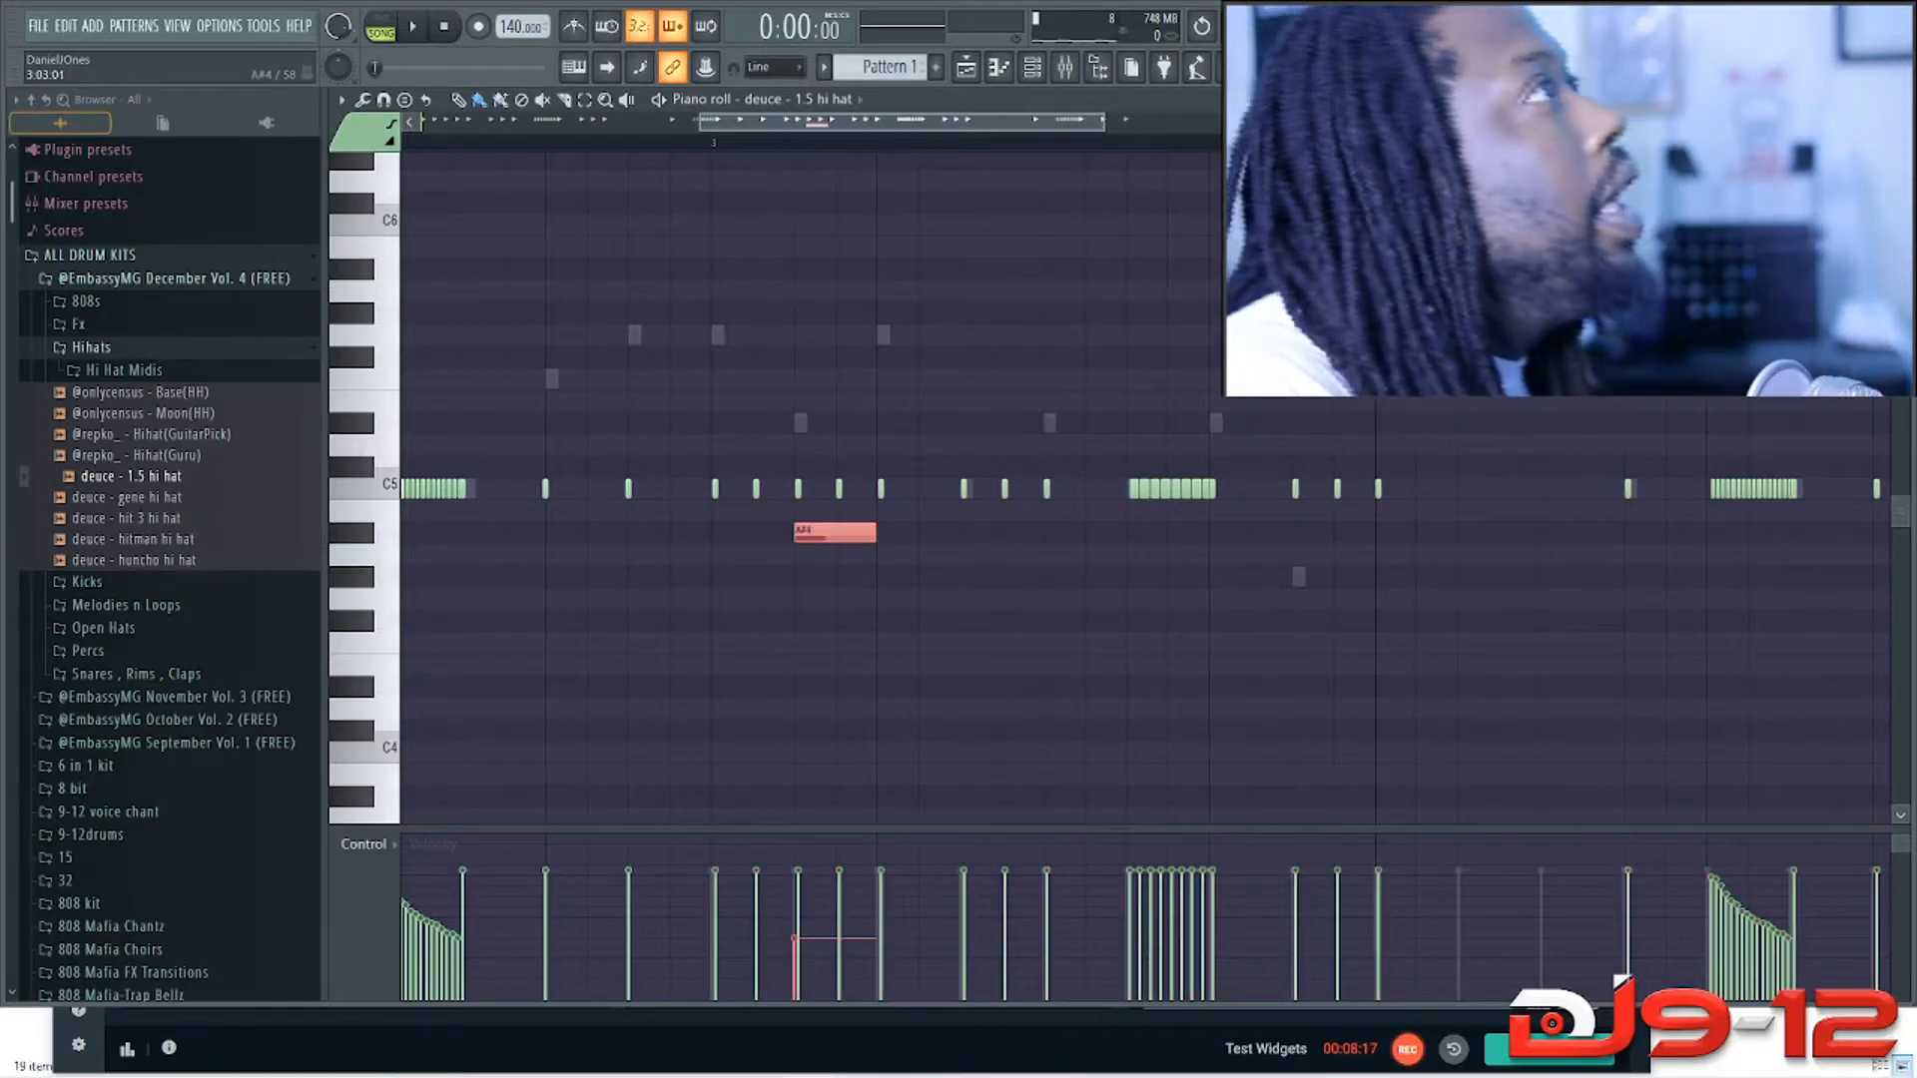
pyautogui.moveTo(873, 533)
pyautogui.mouseDown()
pyautogui.moveTo(833, 533)
pyautogui.moveTo(813, 598)
pyautogui.mouseUp()
pyautogui.click(848, 620)
pyautogui.press('space')
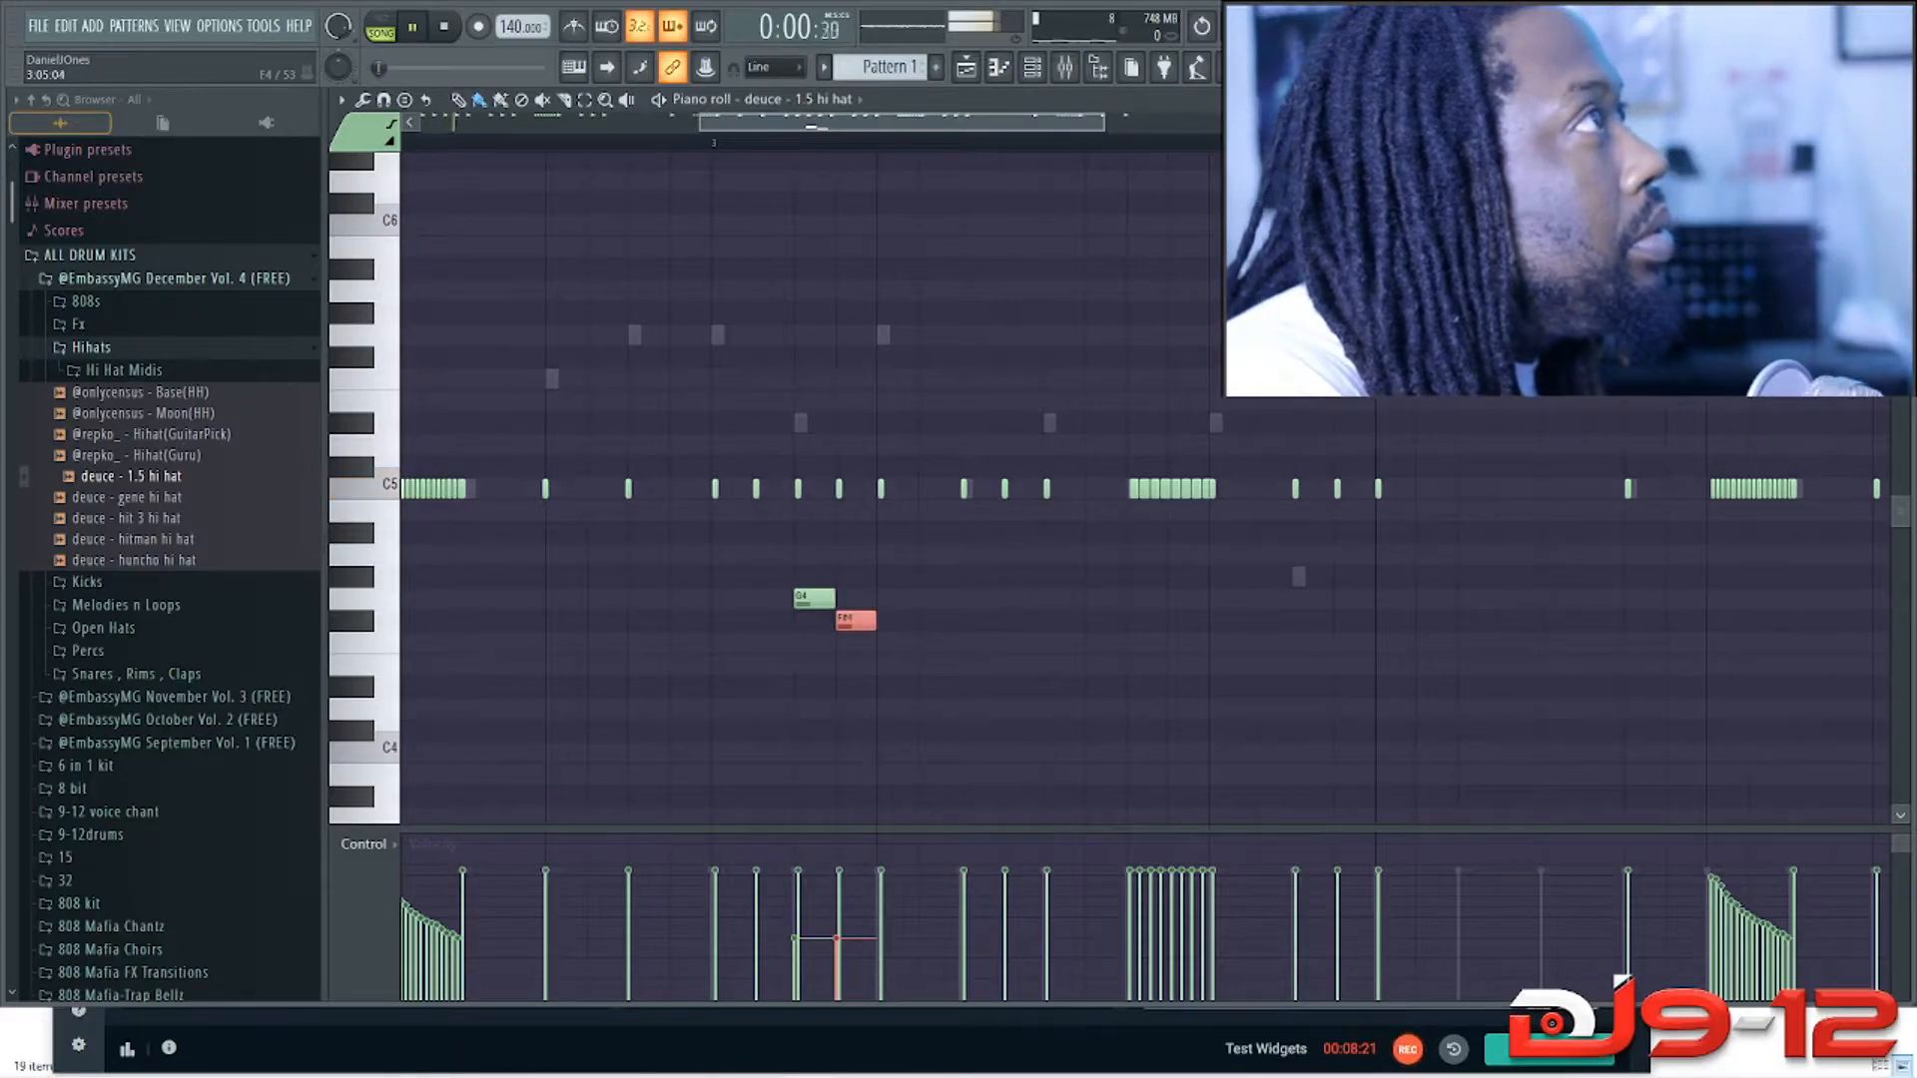
pyautogui.click(887, 642)
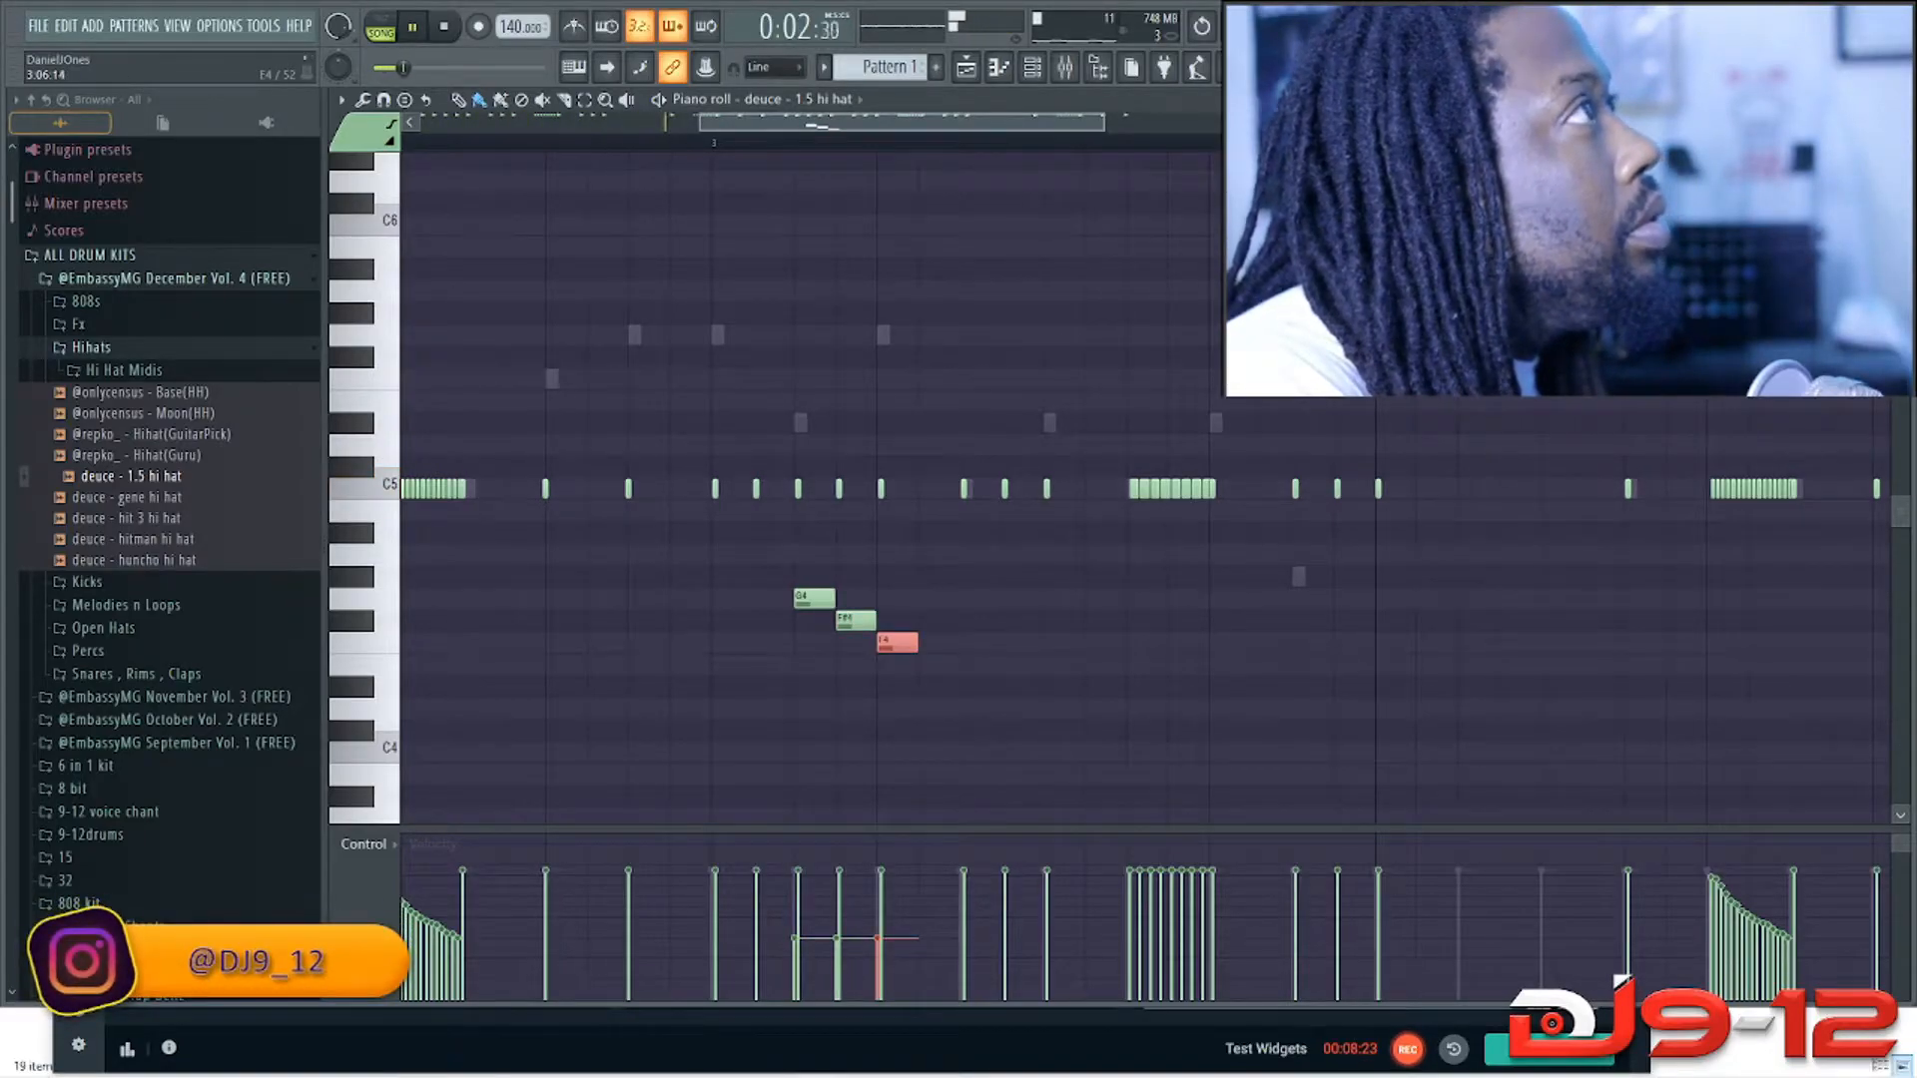
pyautogui.press('space')
# Step: Chop the G4 and F#4 hi-hat notes in bar 3 into two hits each, play the beat and deselect them
pyautogui.moveTo(825, 572); pyautogui.dragTo(847, 631)
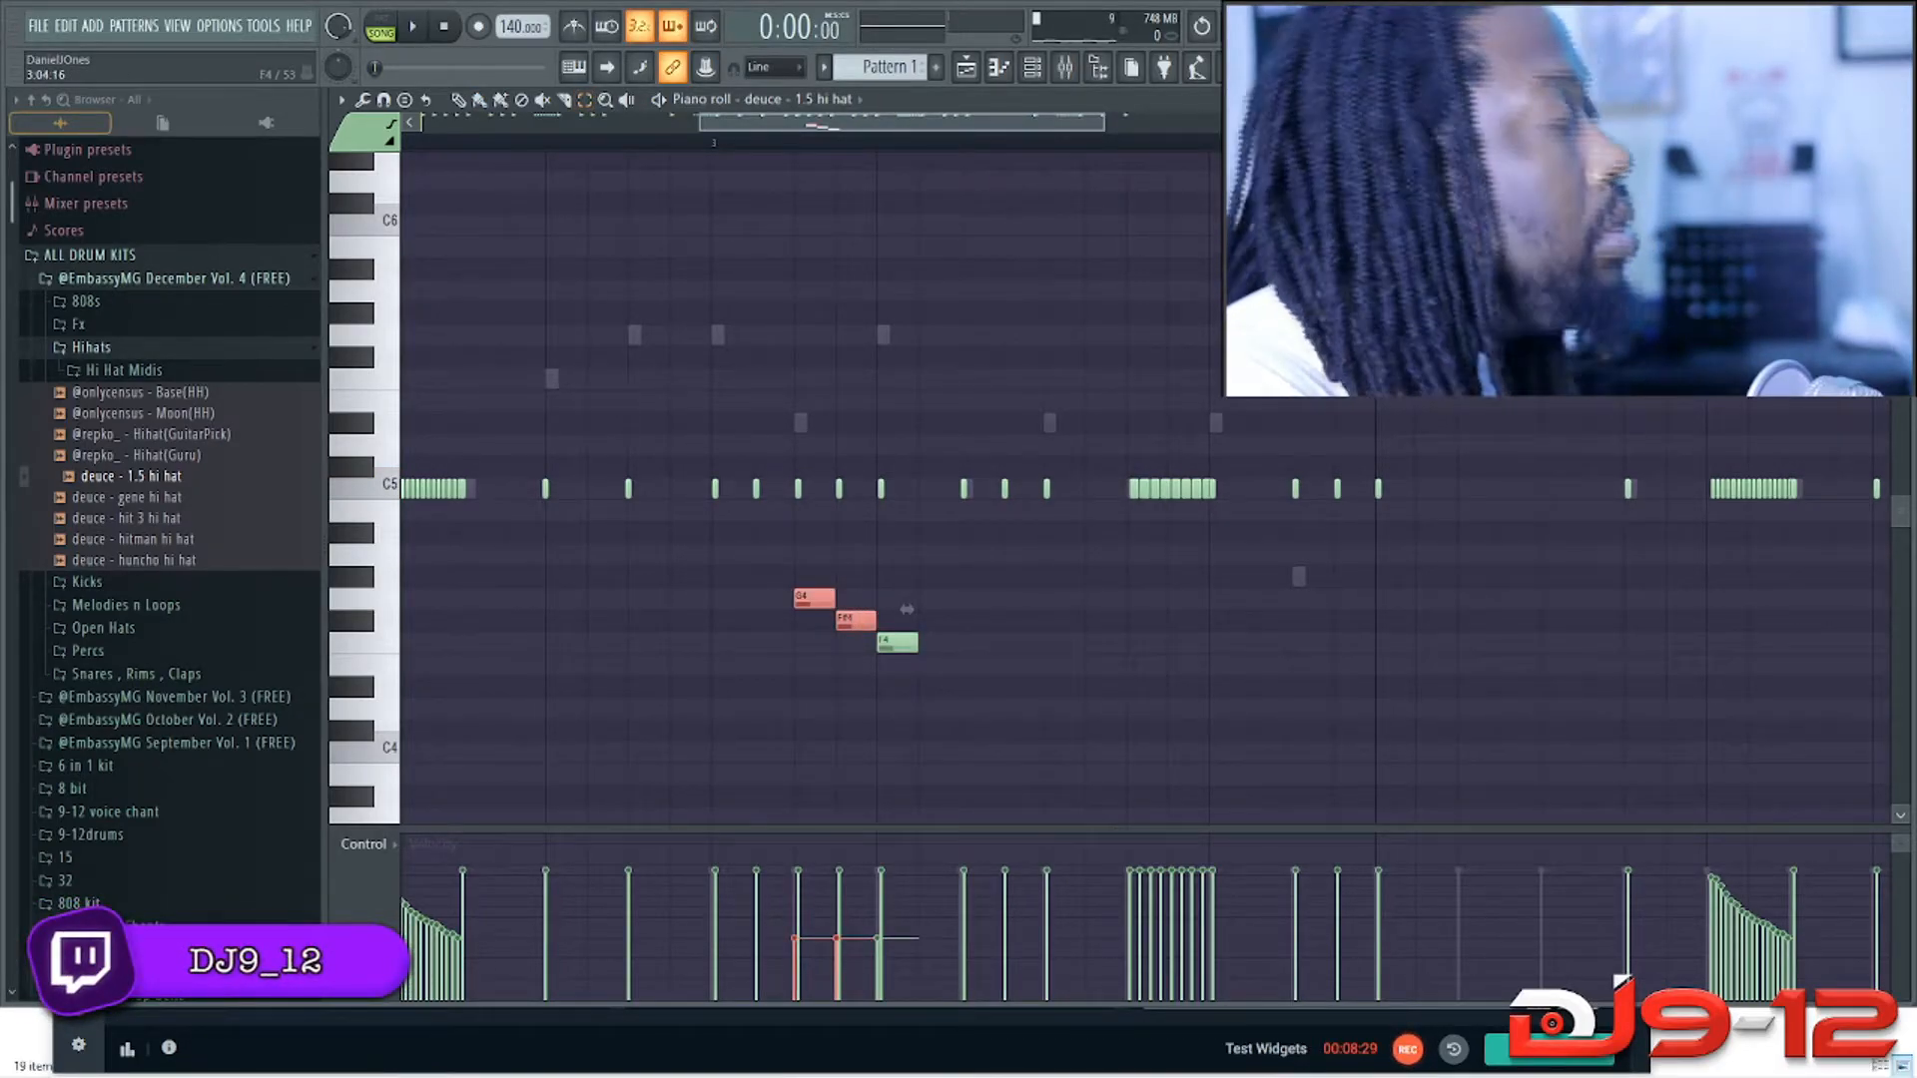
pyautogui.hotkey('alt', 'u')
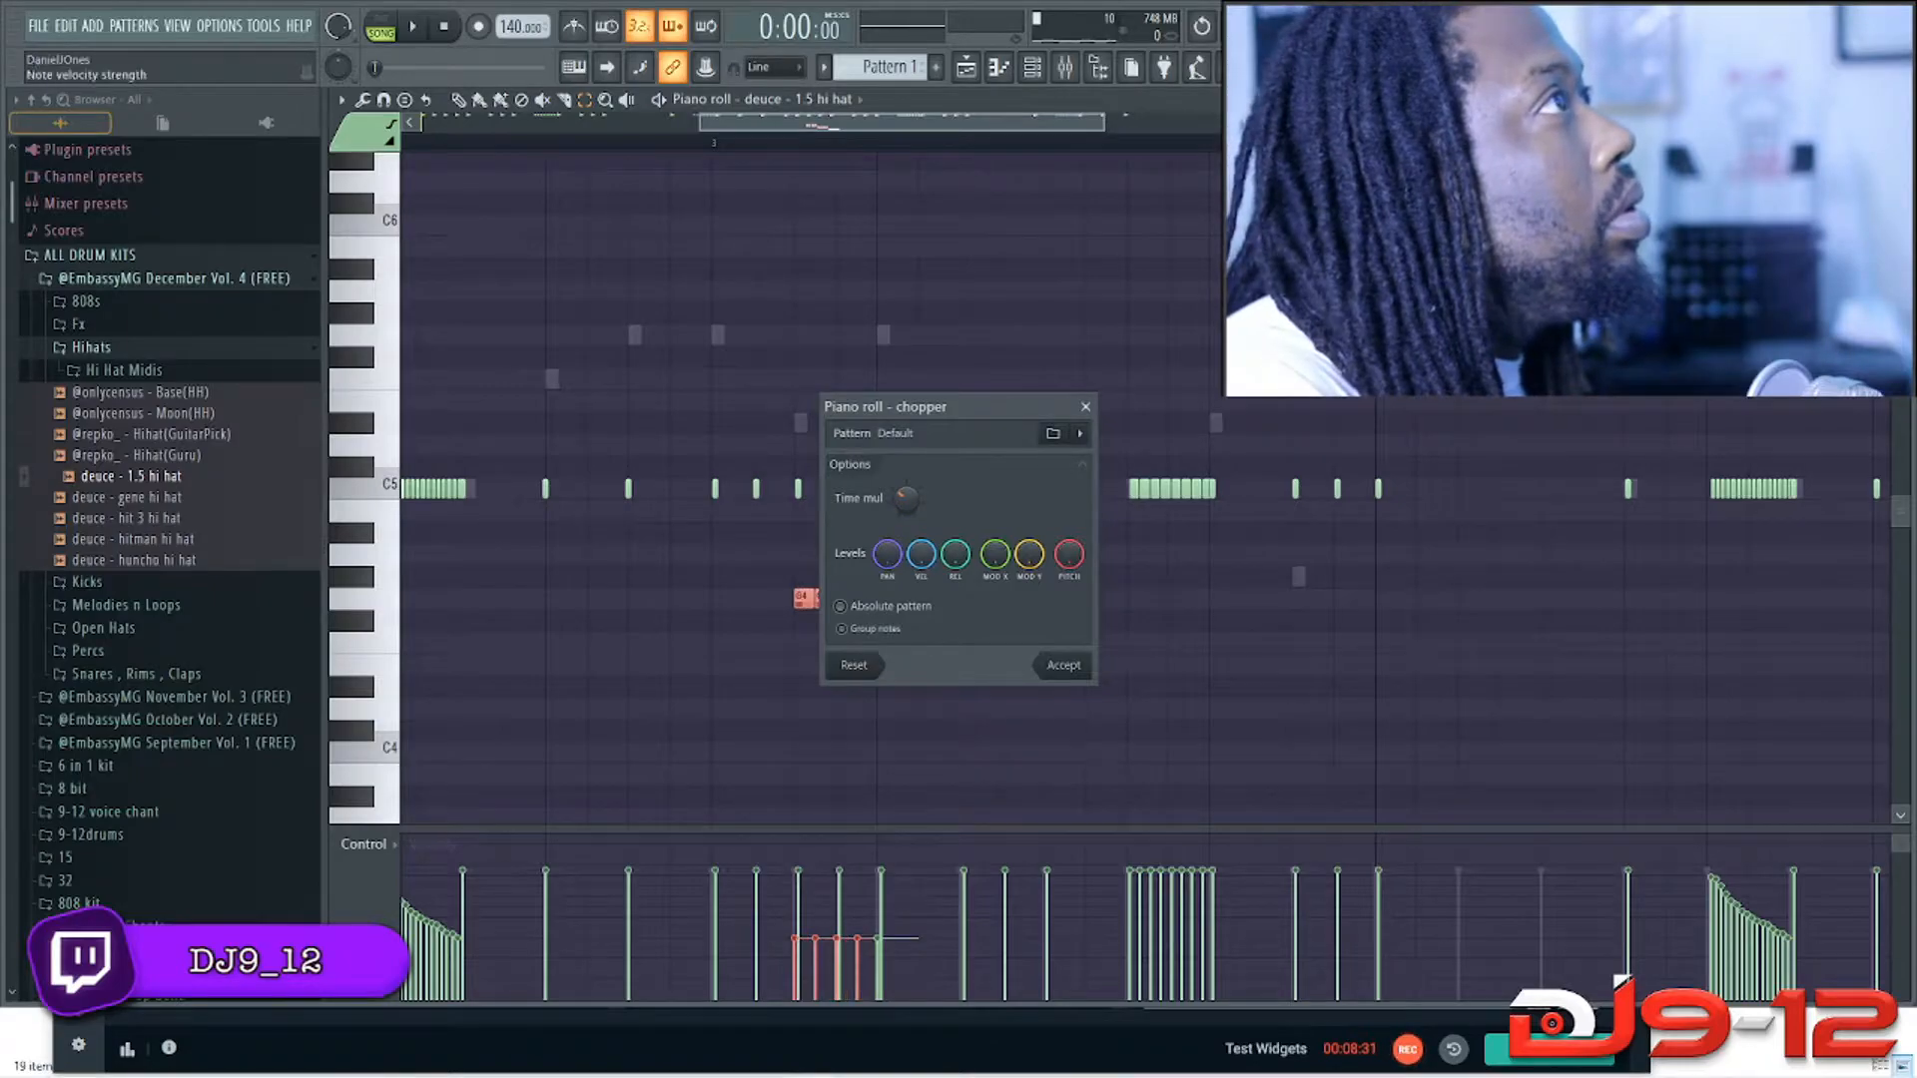
pyautogui.press('Escape')
pyautogui.press('space')
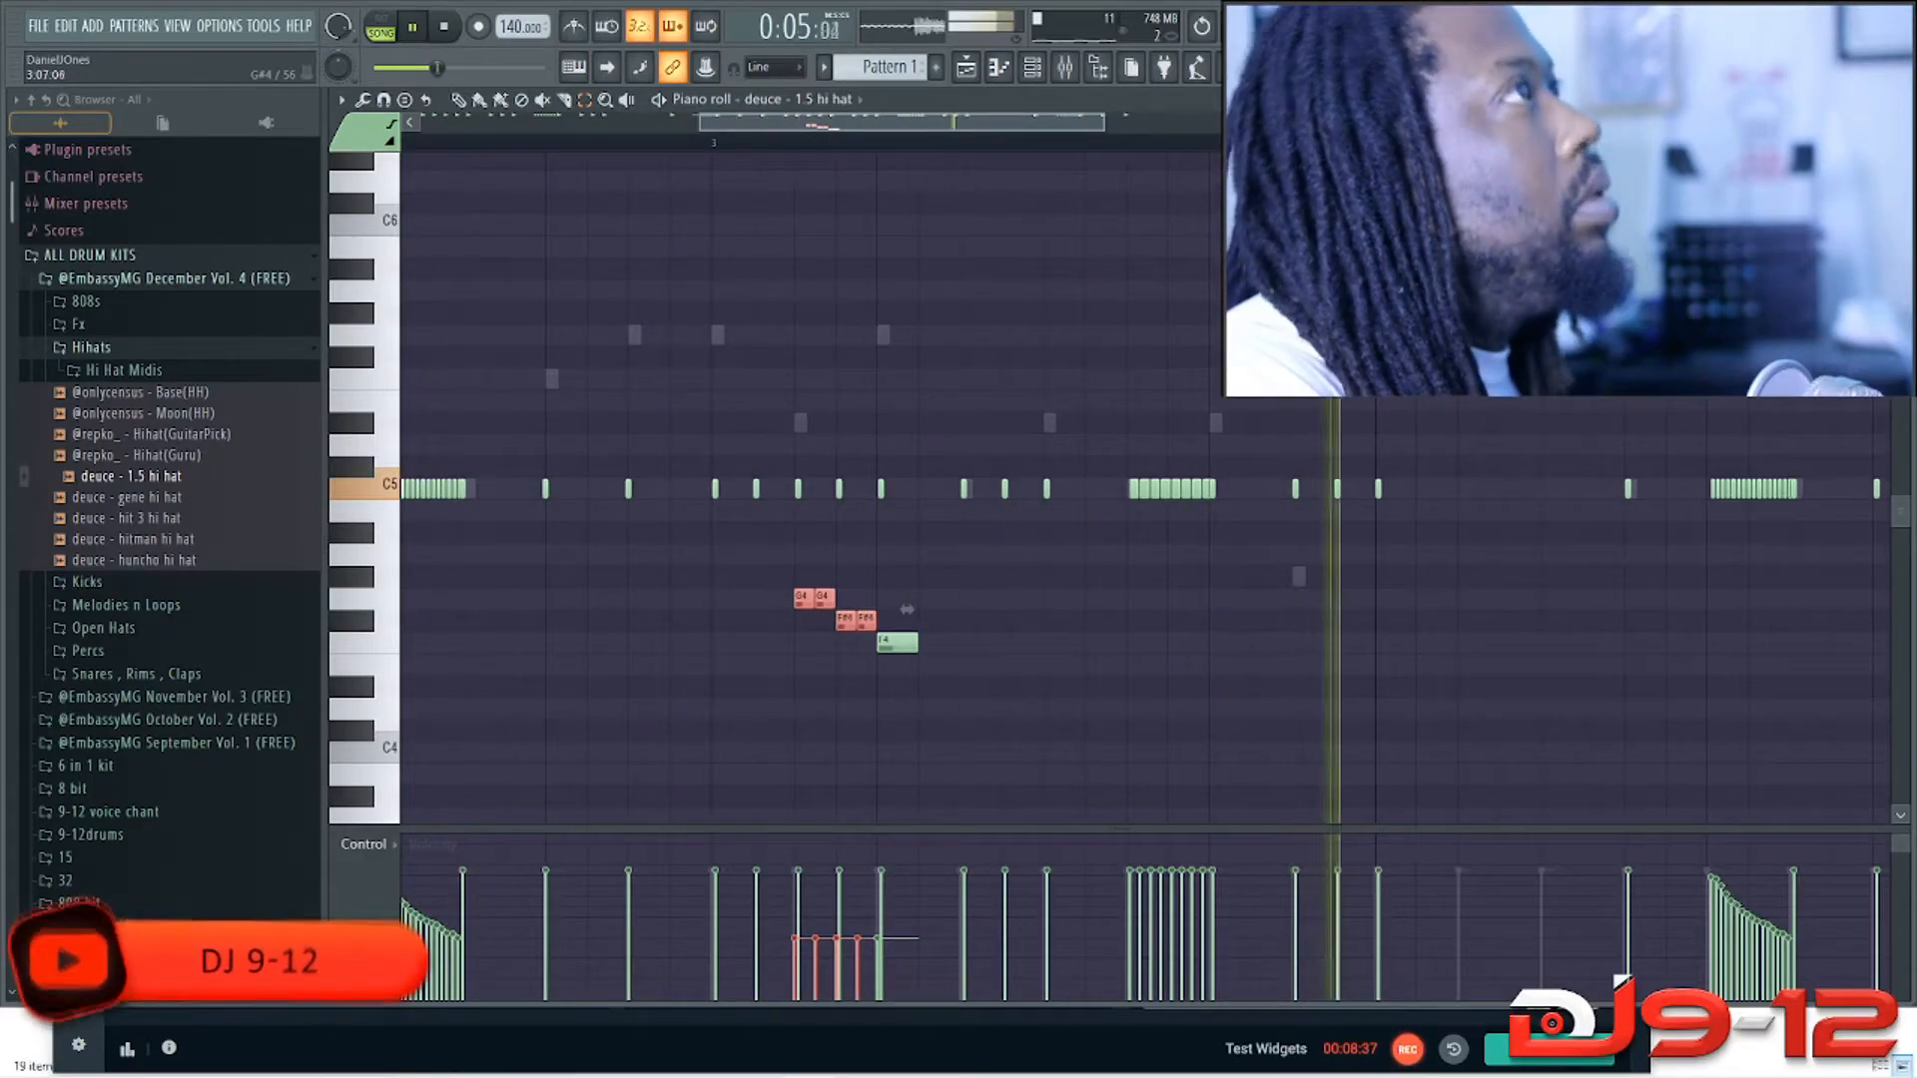
pyautogui.press('space')
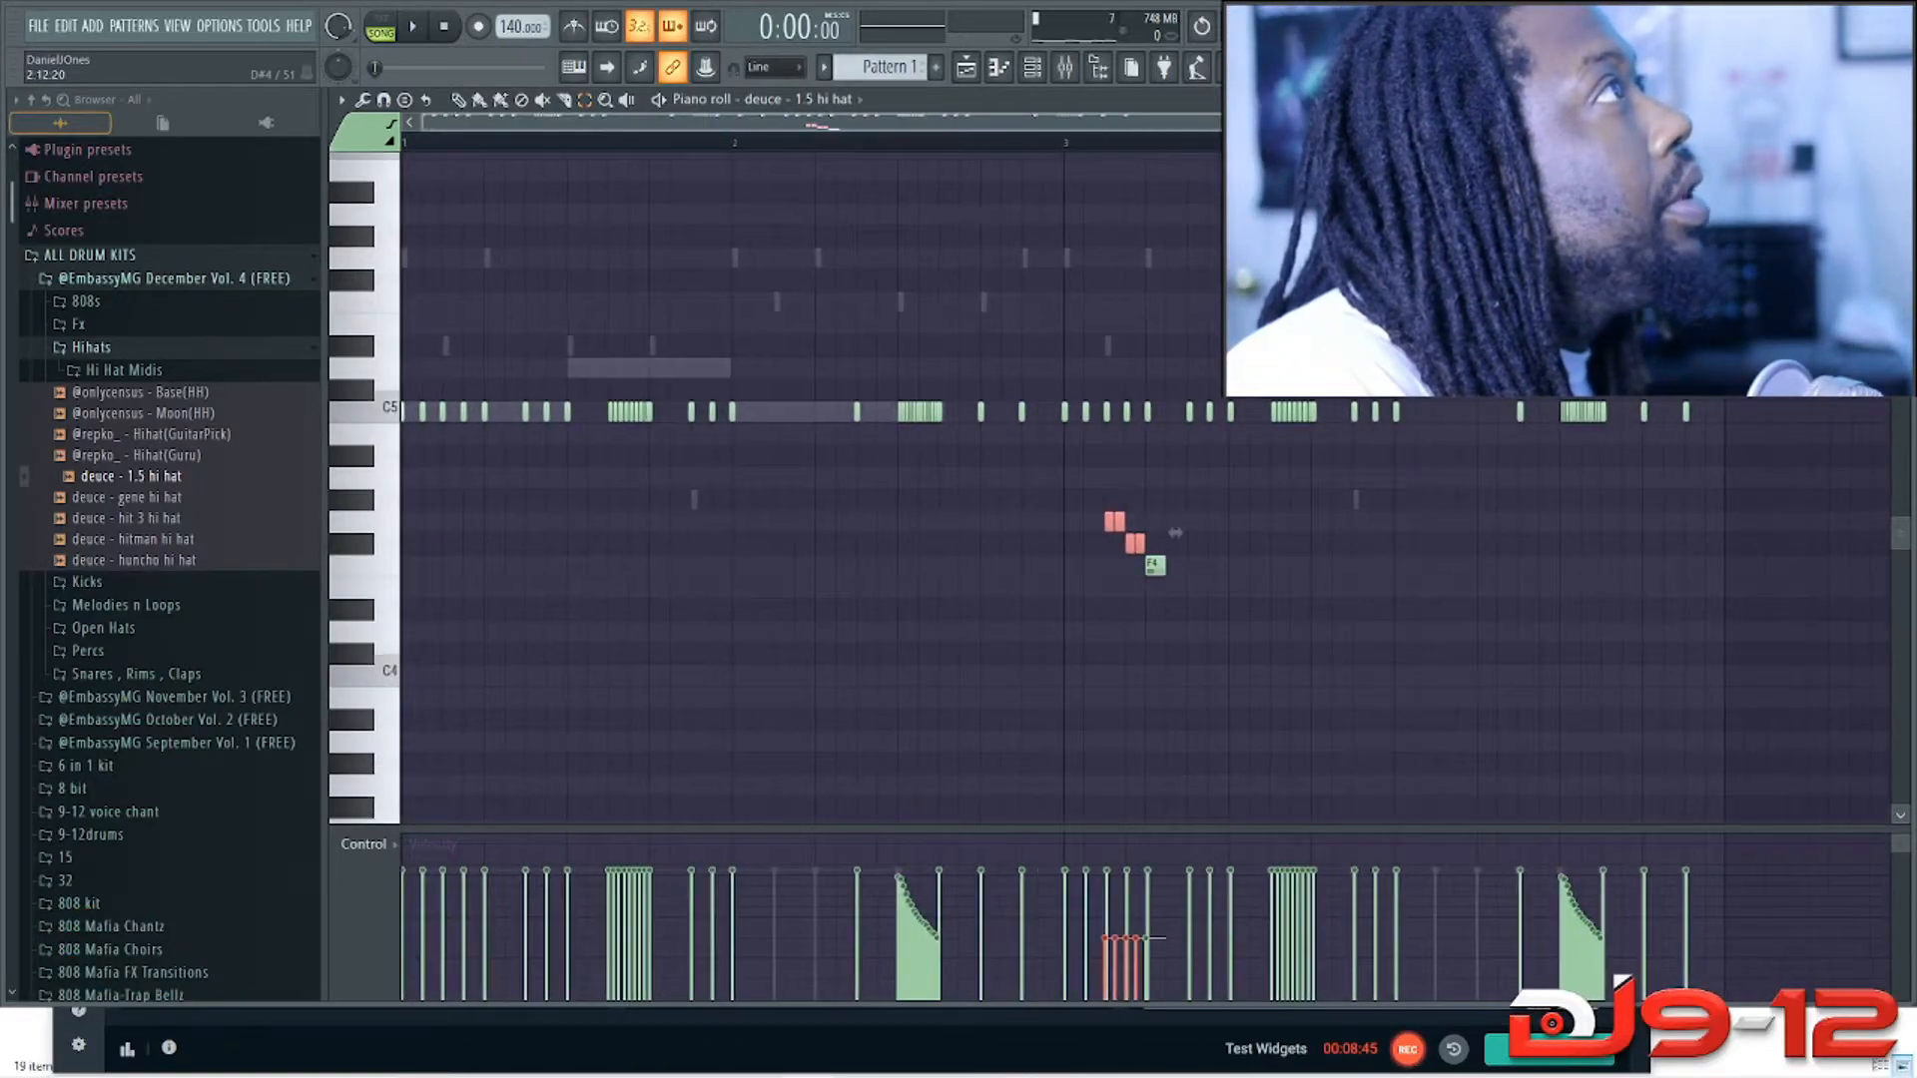
pyautogui.hotkey('ctrl', 'd')
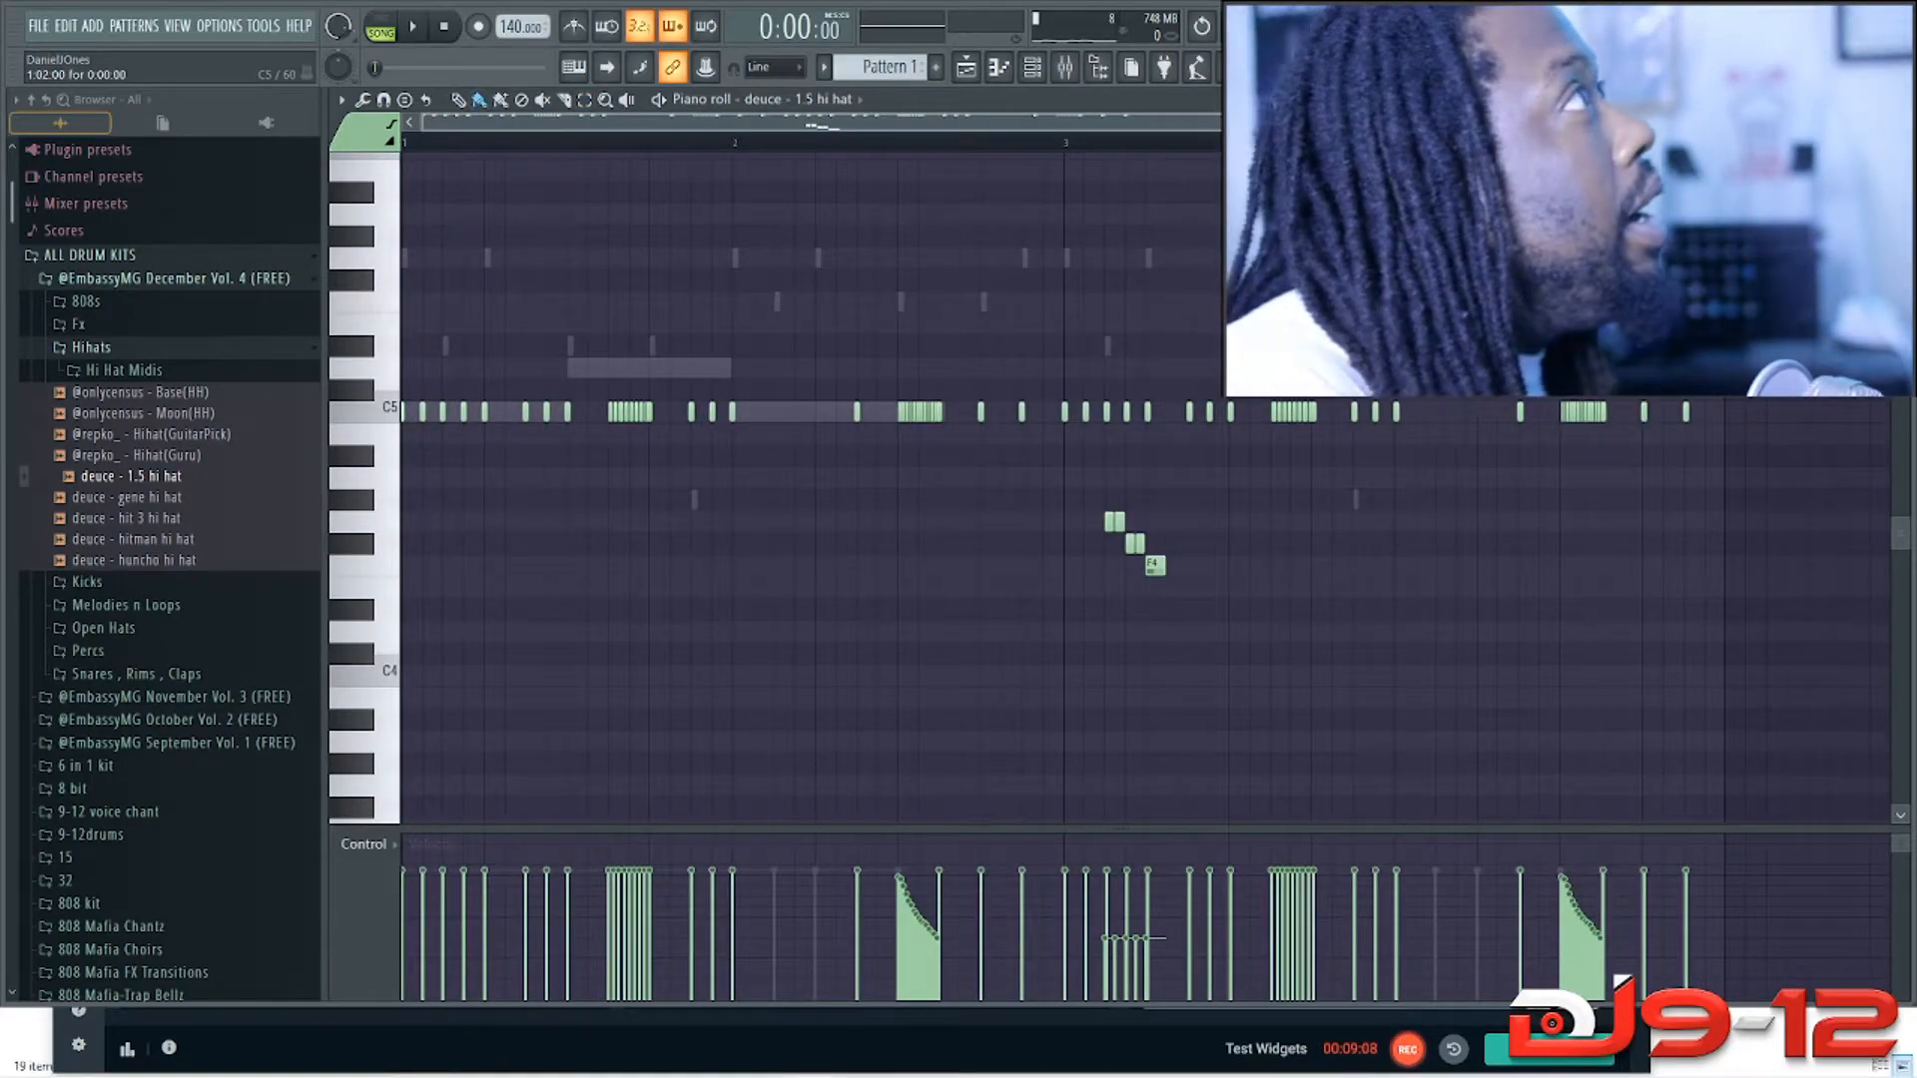
# Step: Save the hi-hat pattern as a score file named "trip 2" in the Scores presets folder
pyautogui.click(341, 100)
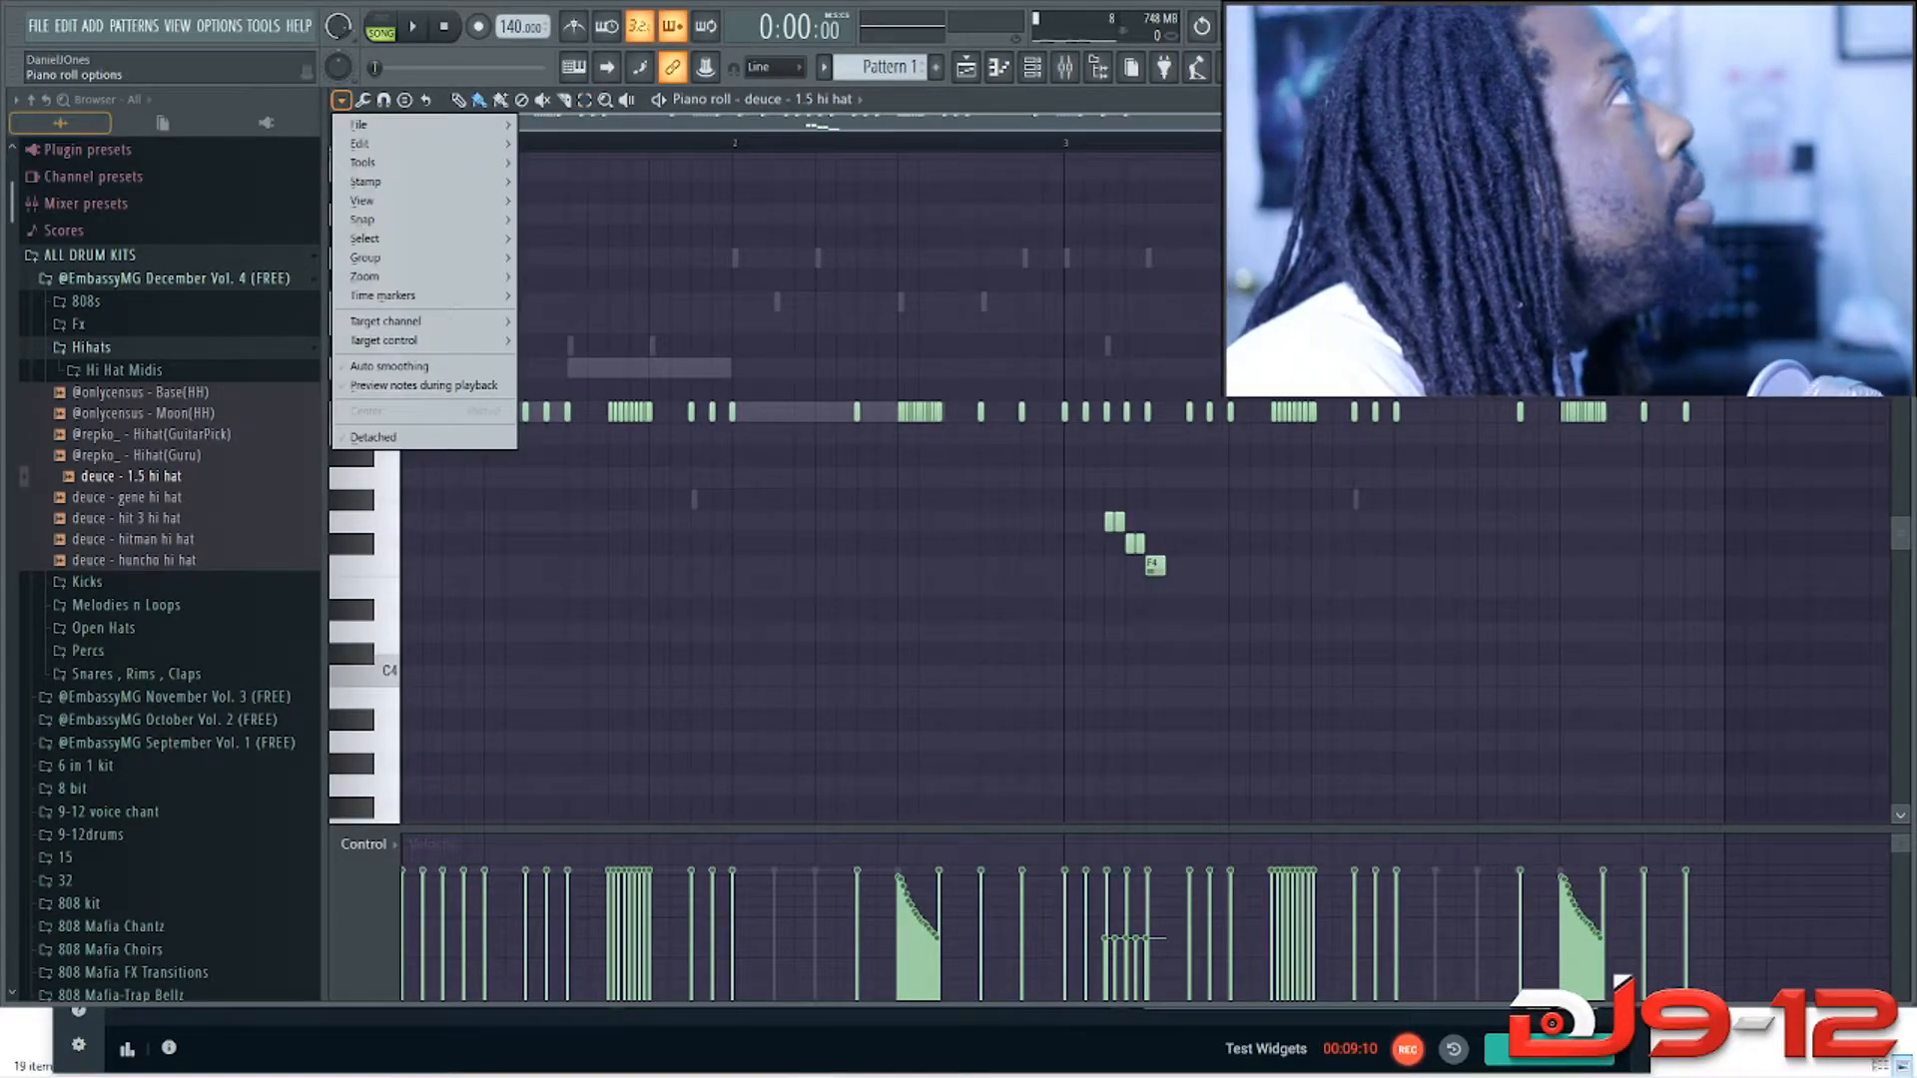
pyautogui.moveTo(365, 125)
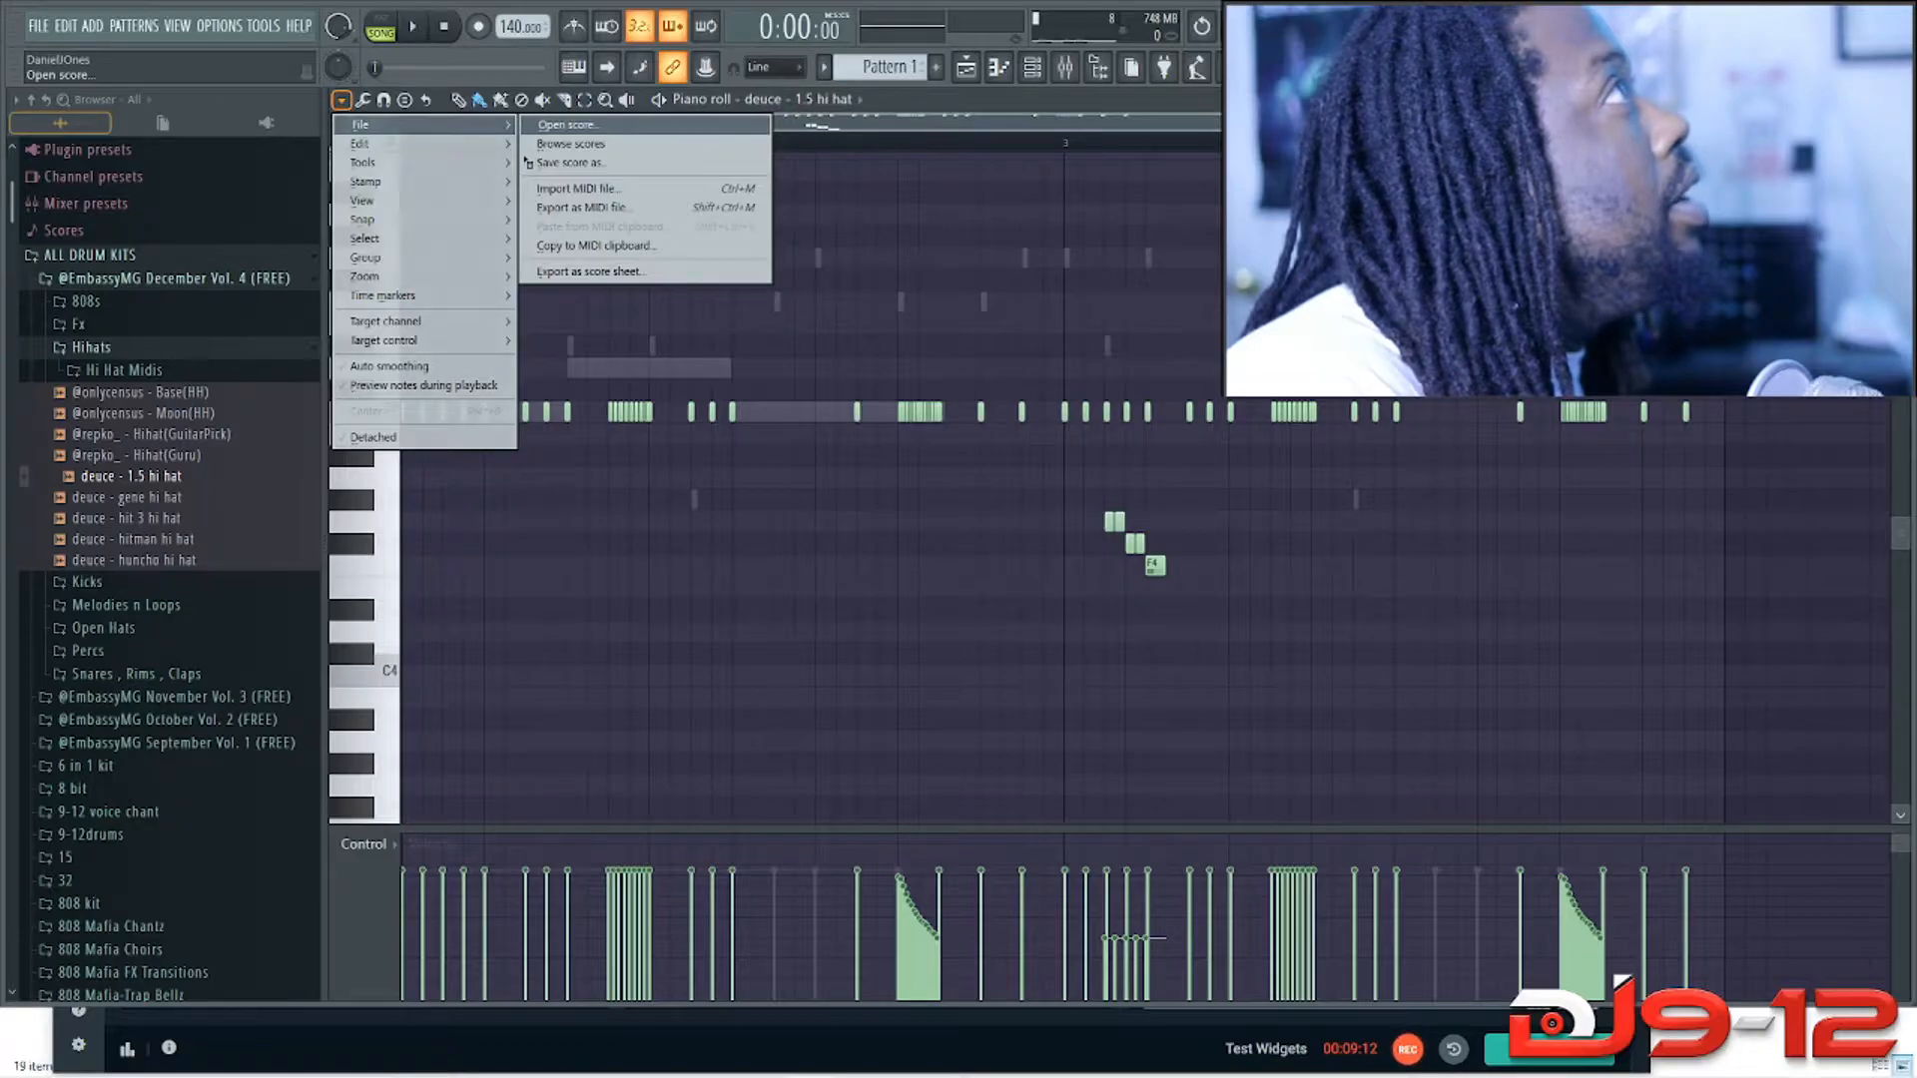
pyautogui.click(564, 162)
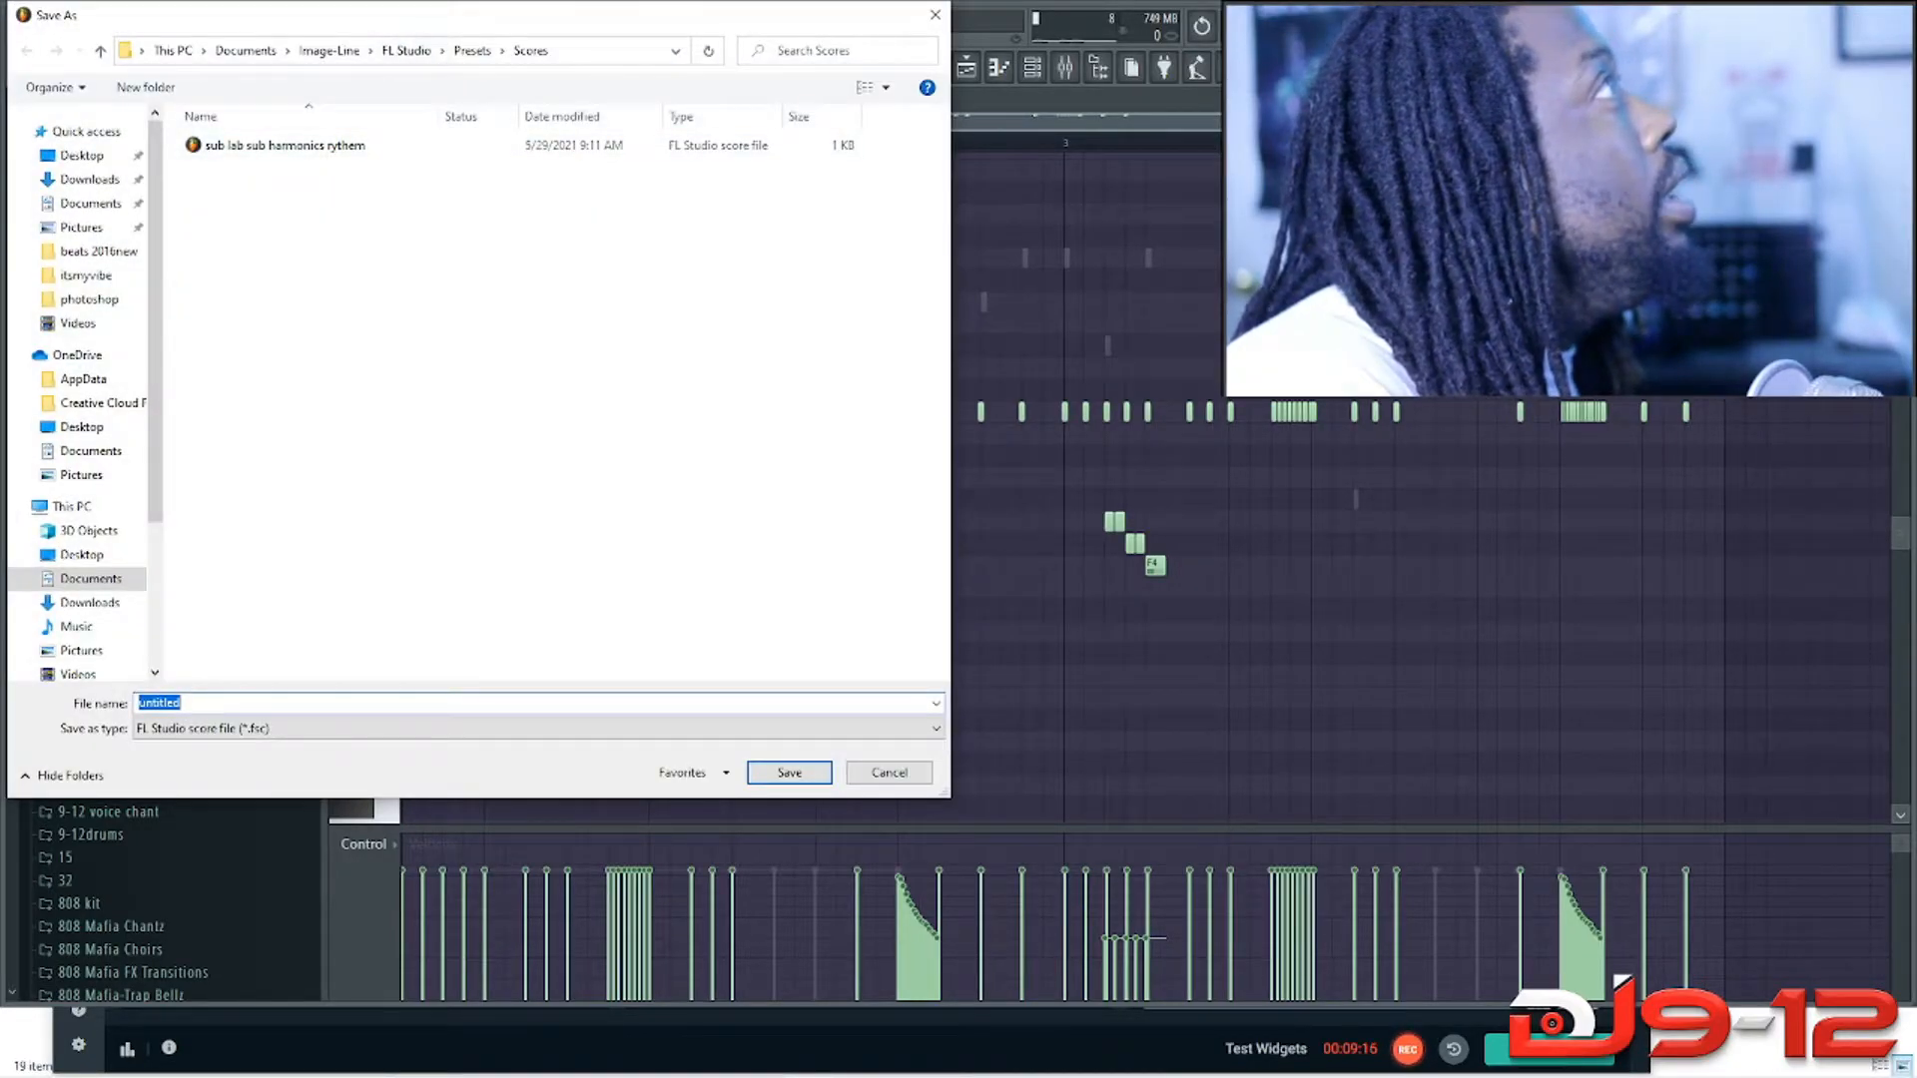
pyautogui.moveTo(366, 12); pyautogui.dragTo(825, 176)
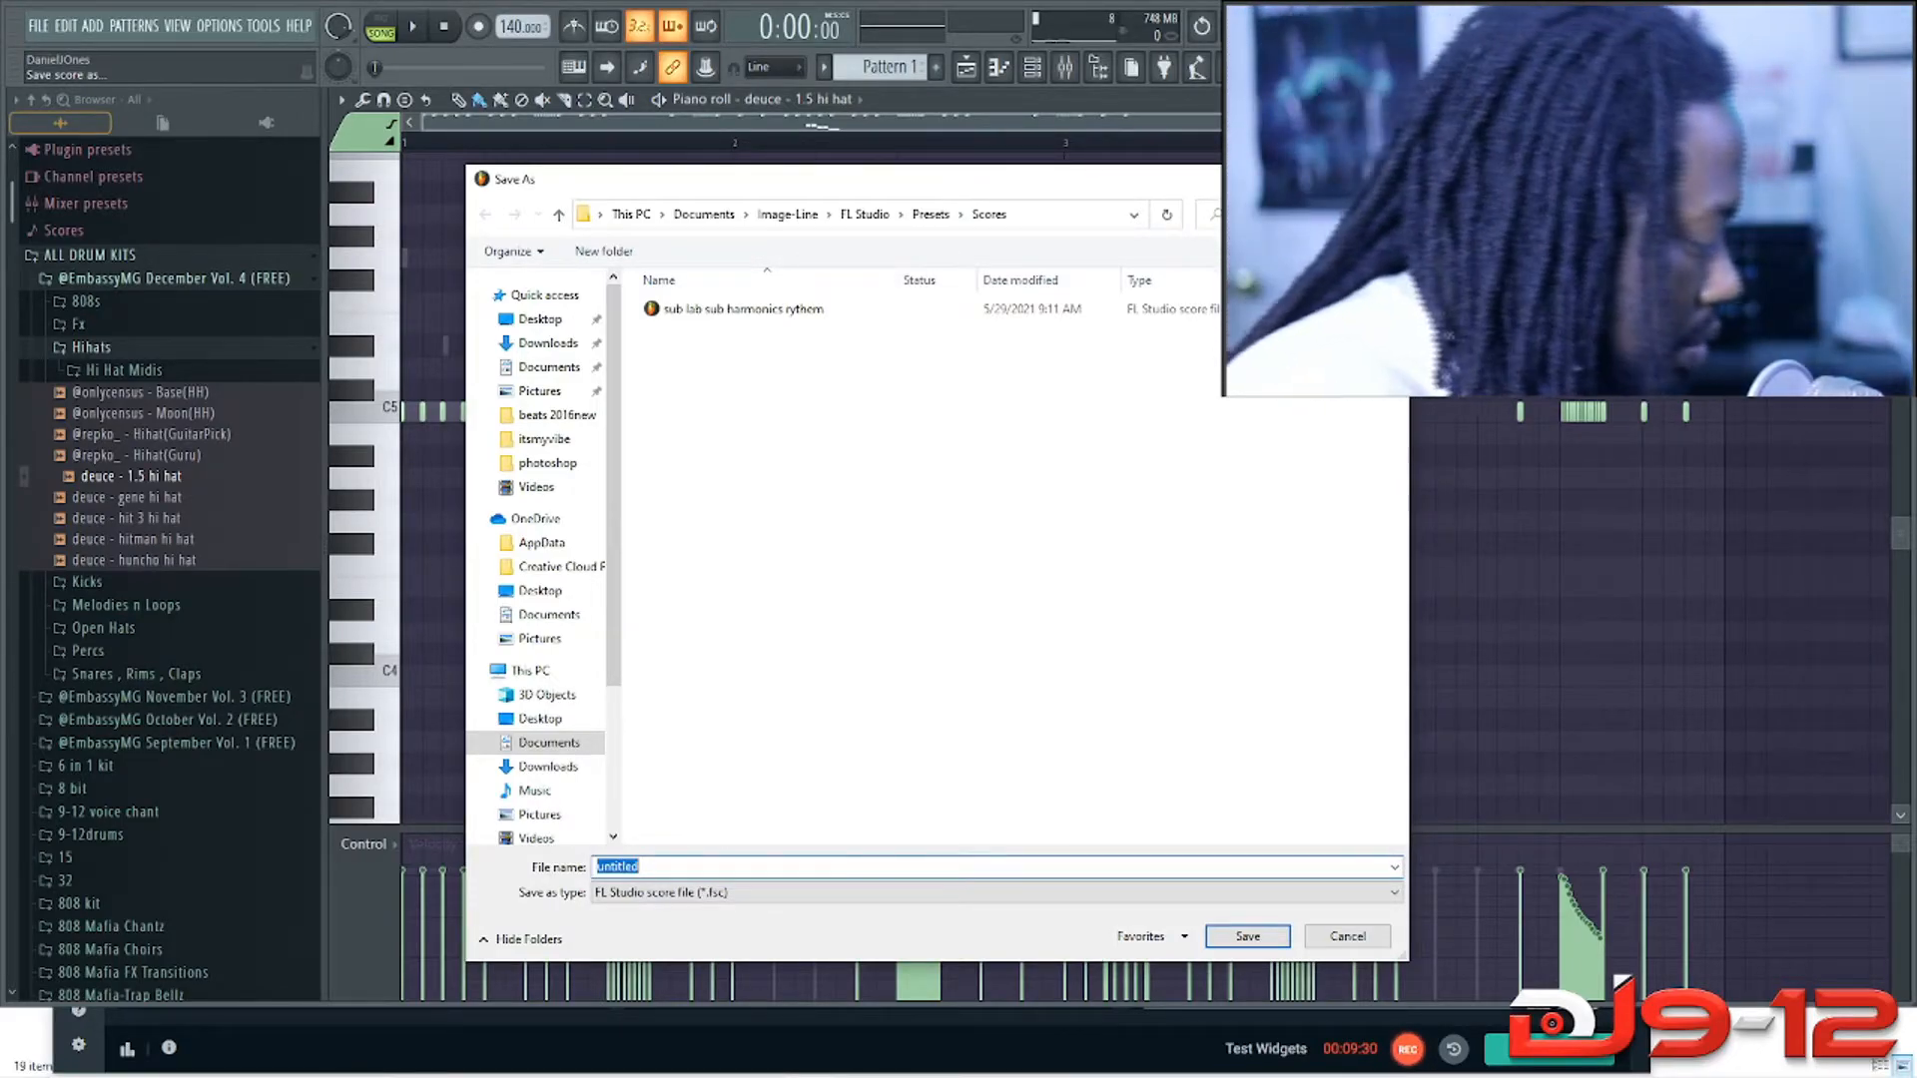
pyautogui.write('t')
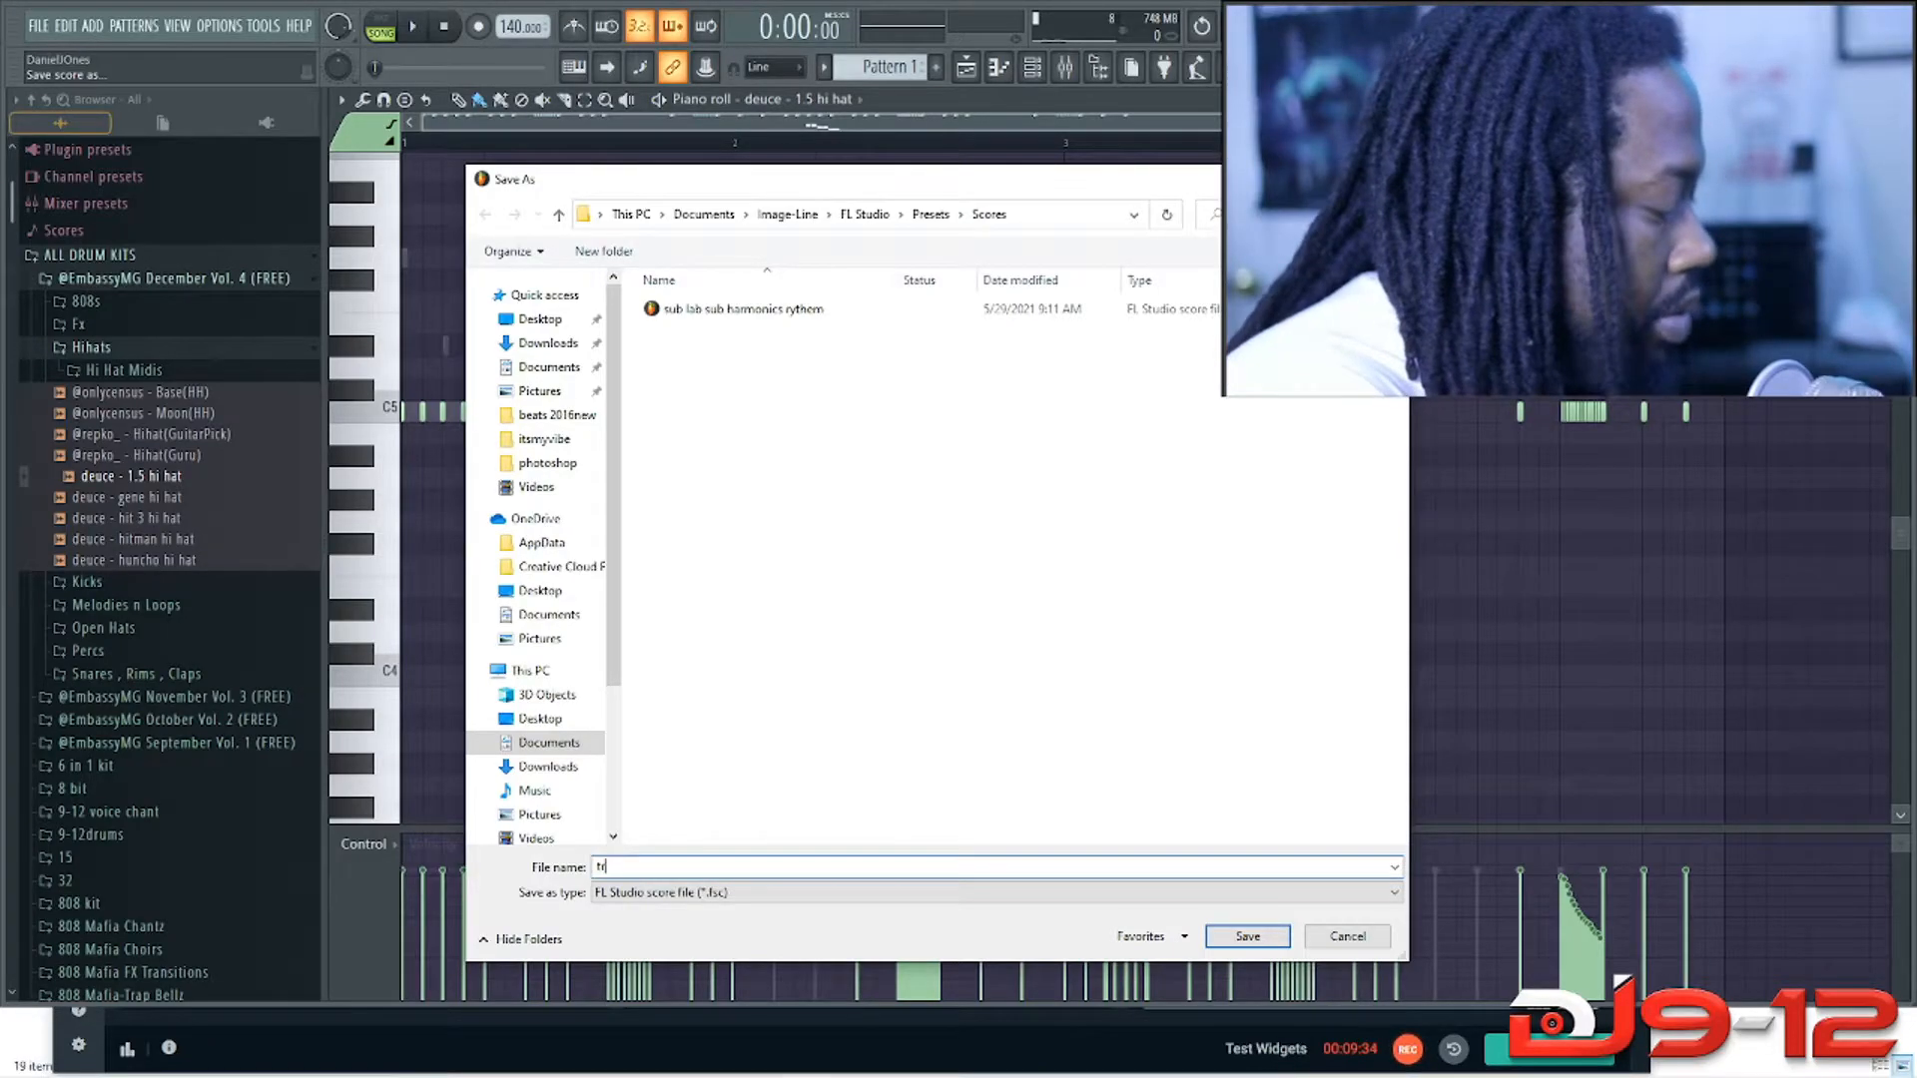
pyautogui.write('rip 2')
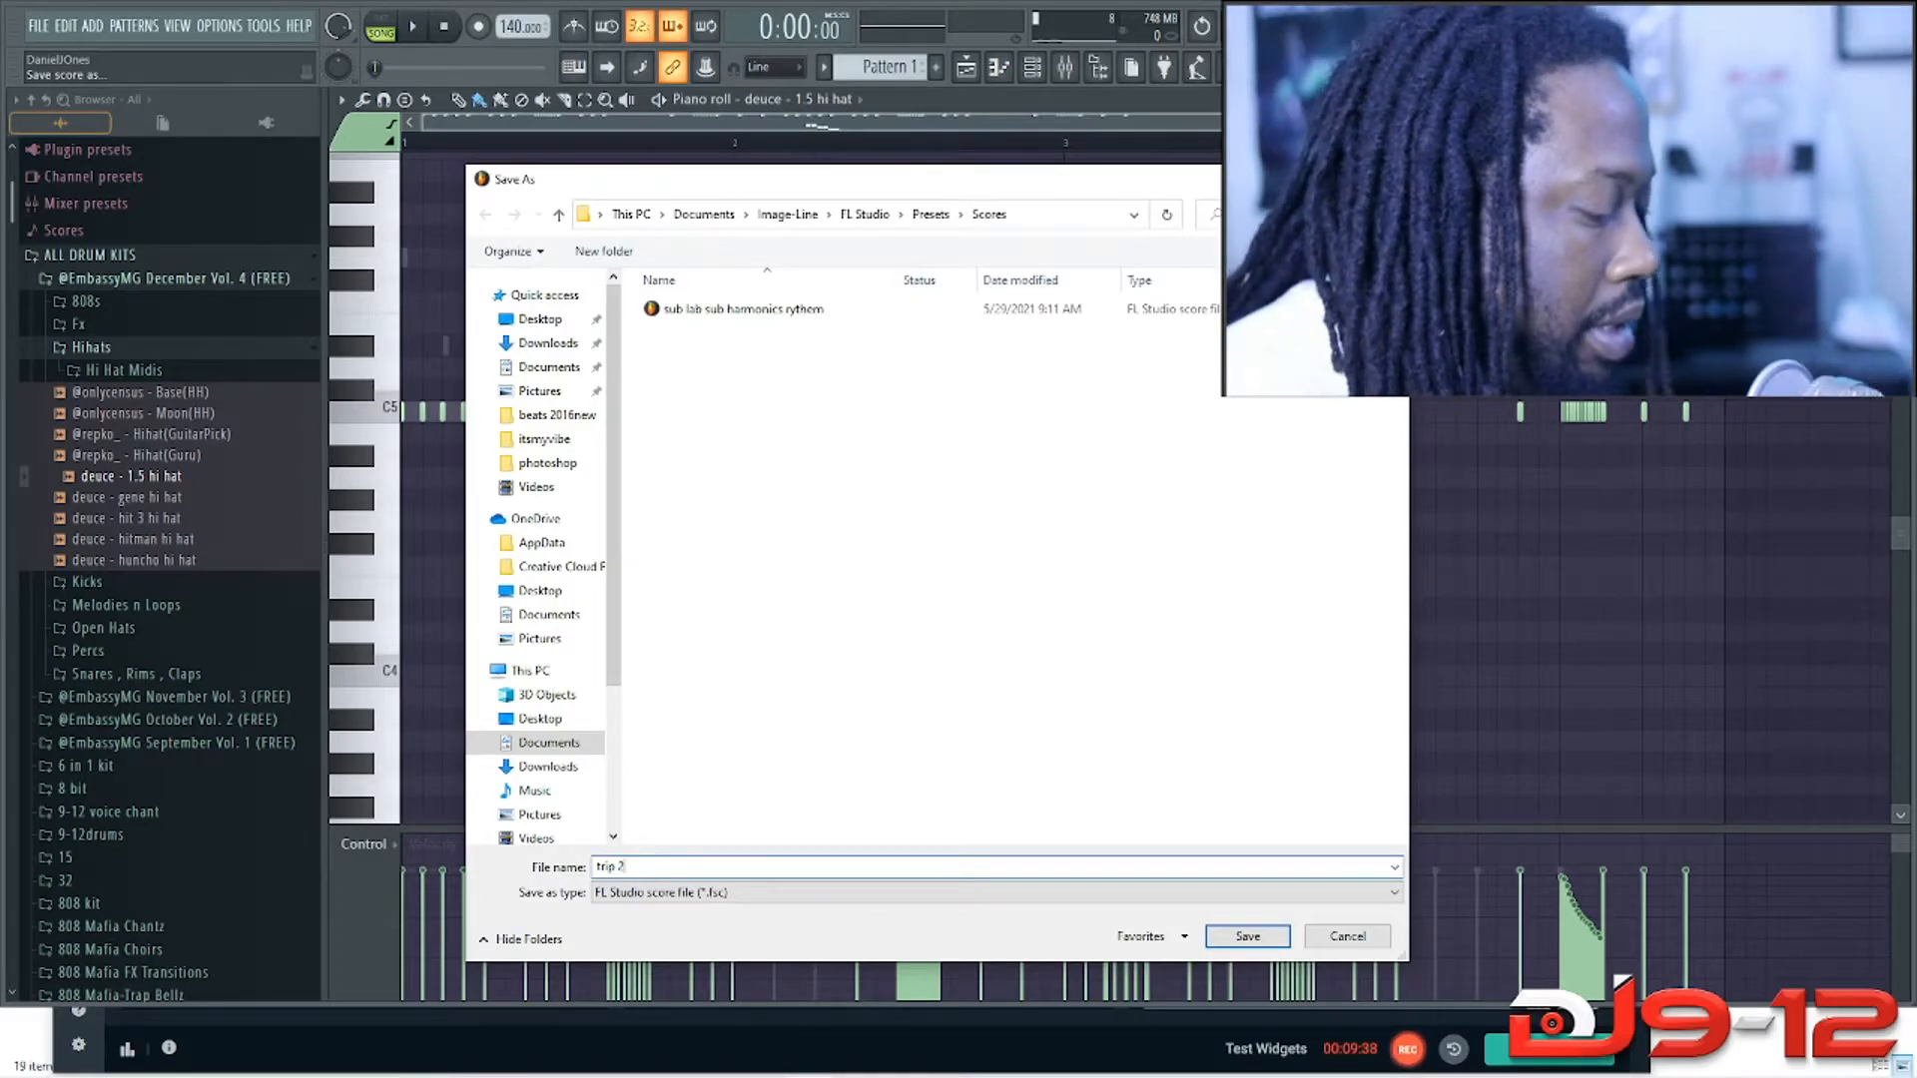
pyautogui.press('Return')
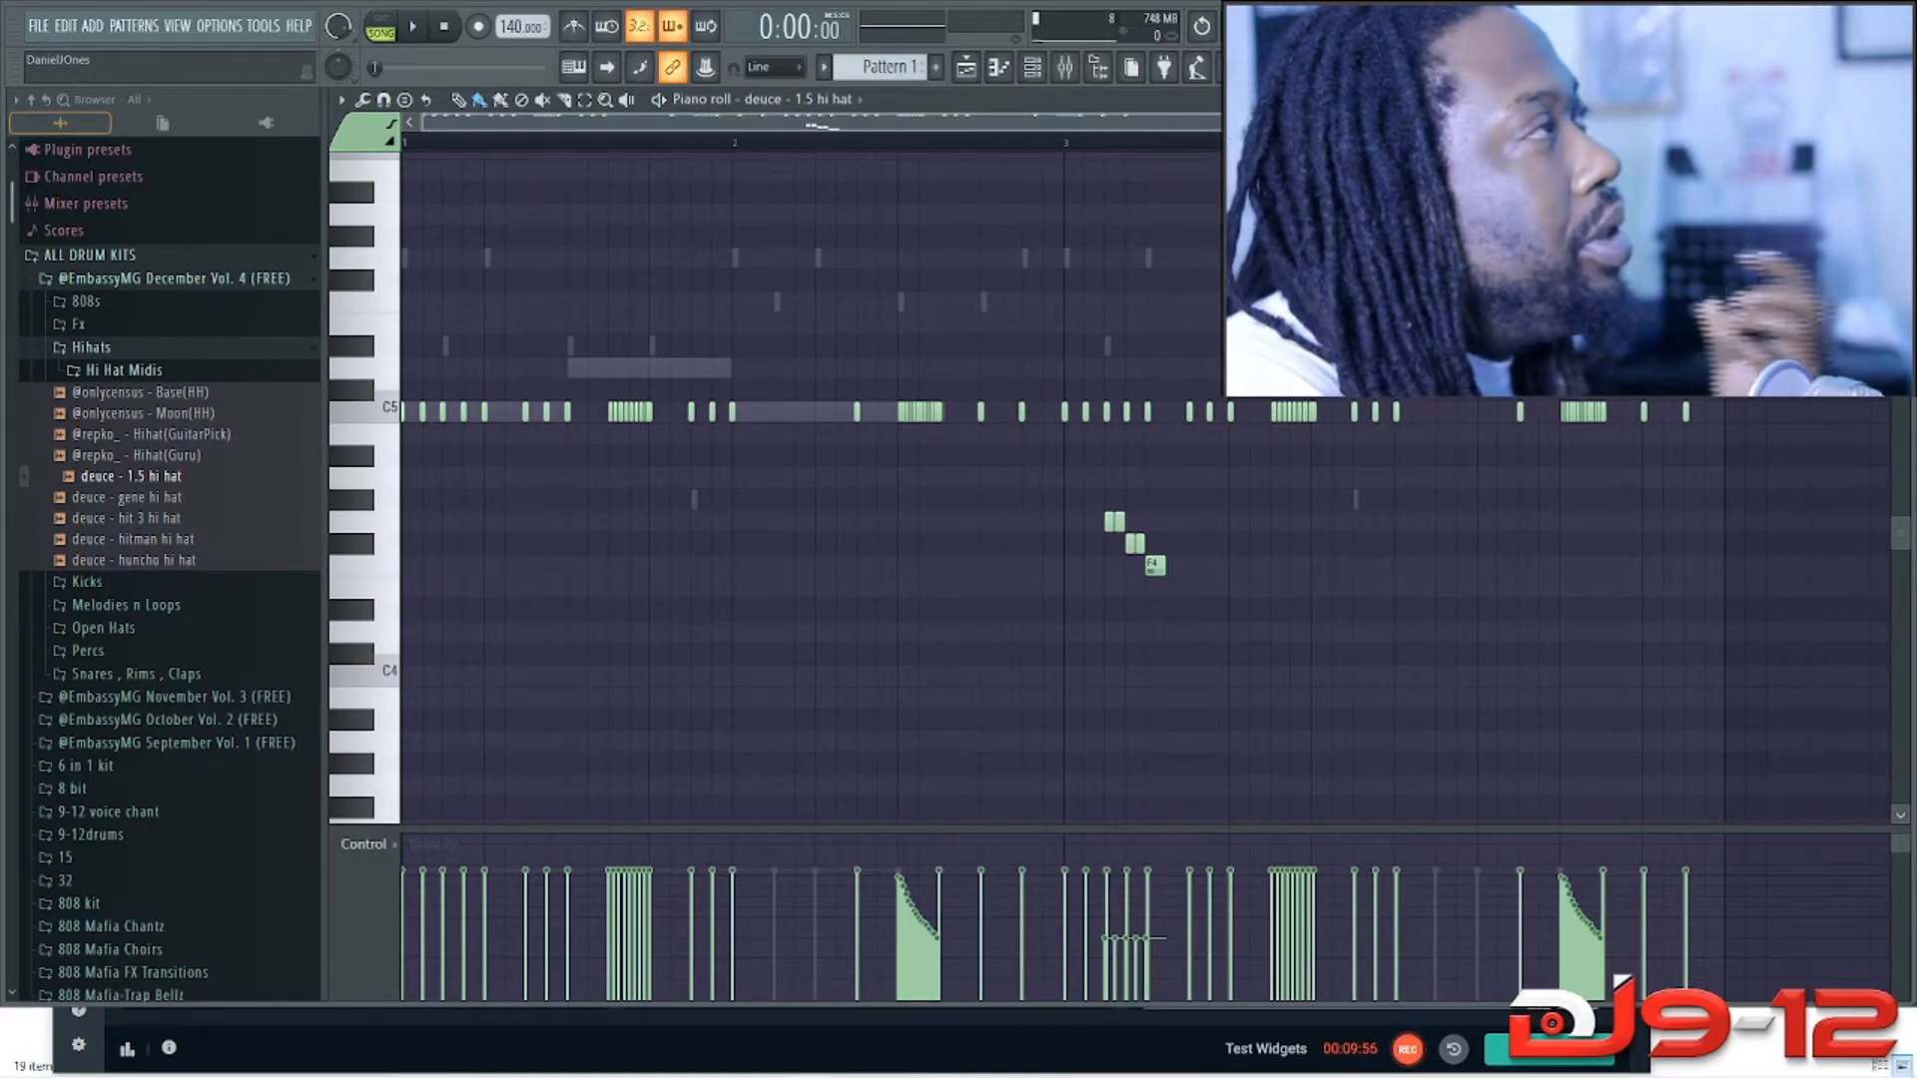
# Step: Load the saved "trip 2" score from the Scores presets into the channel rack as a new channel
pyautogui.click(124, 370)
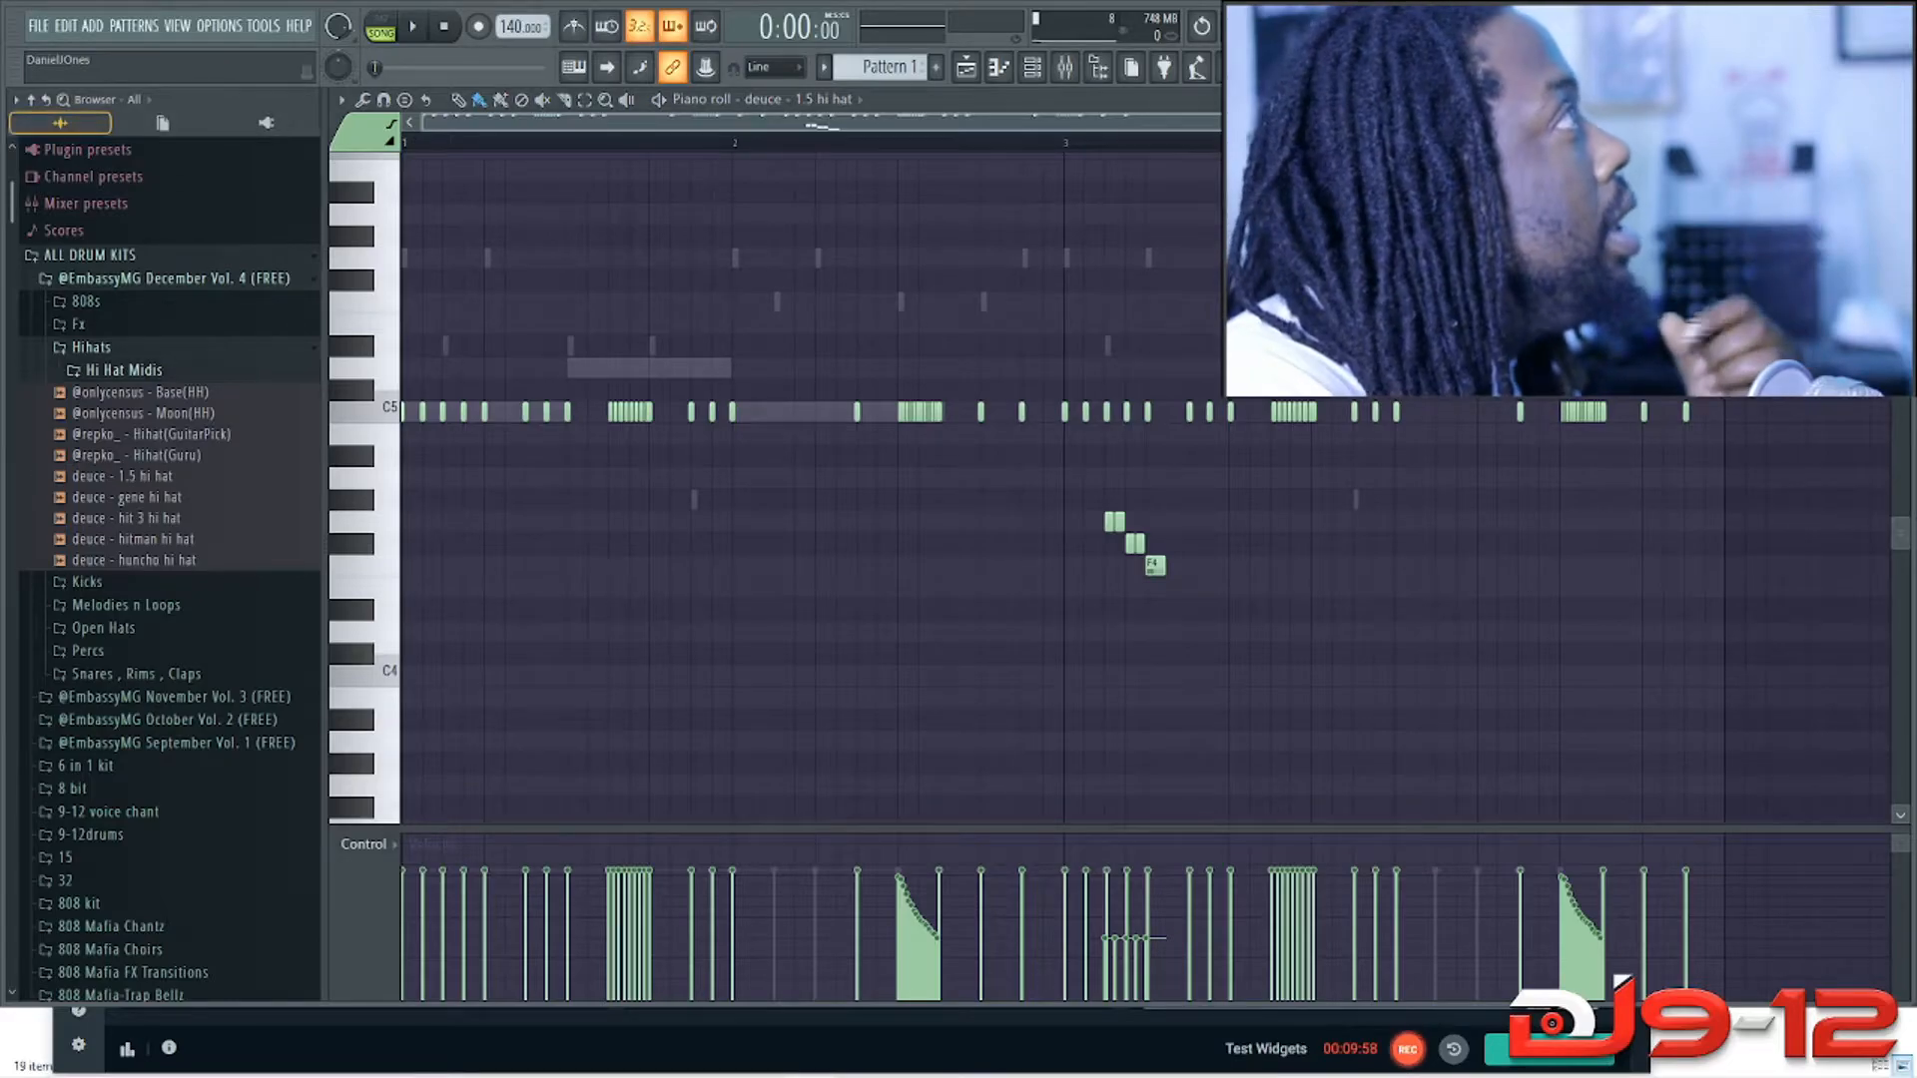
pyautogui.click(124, 371)
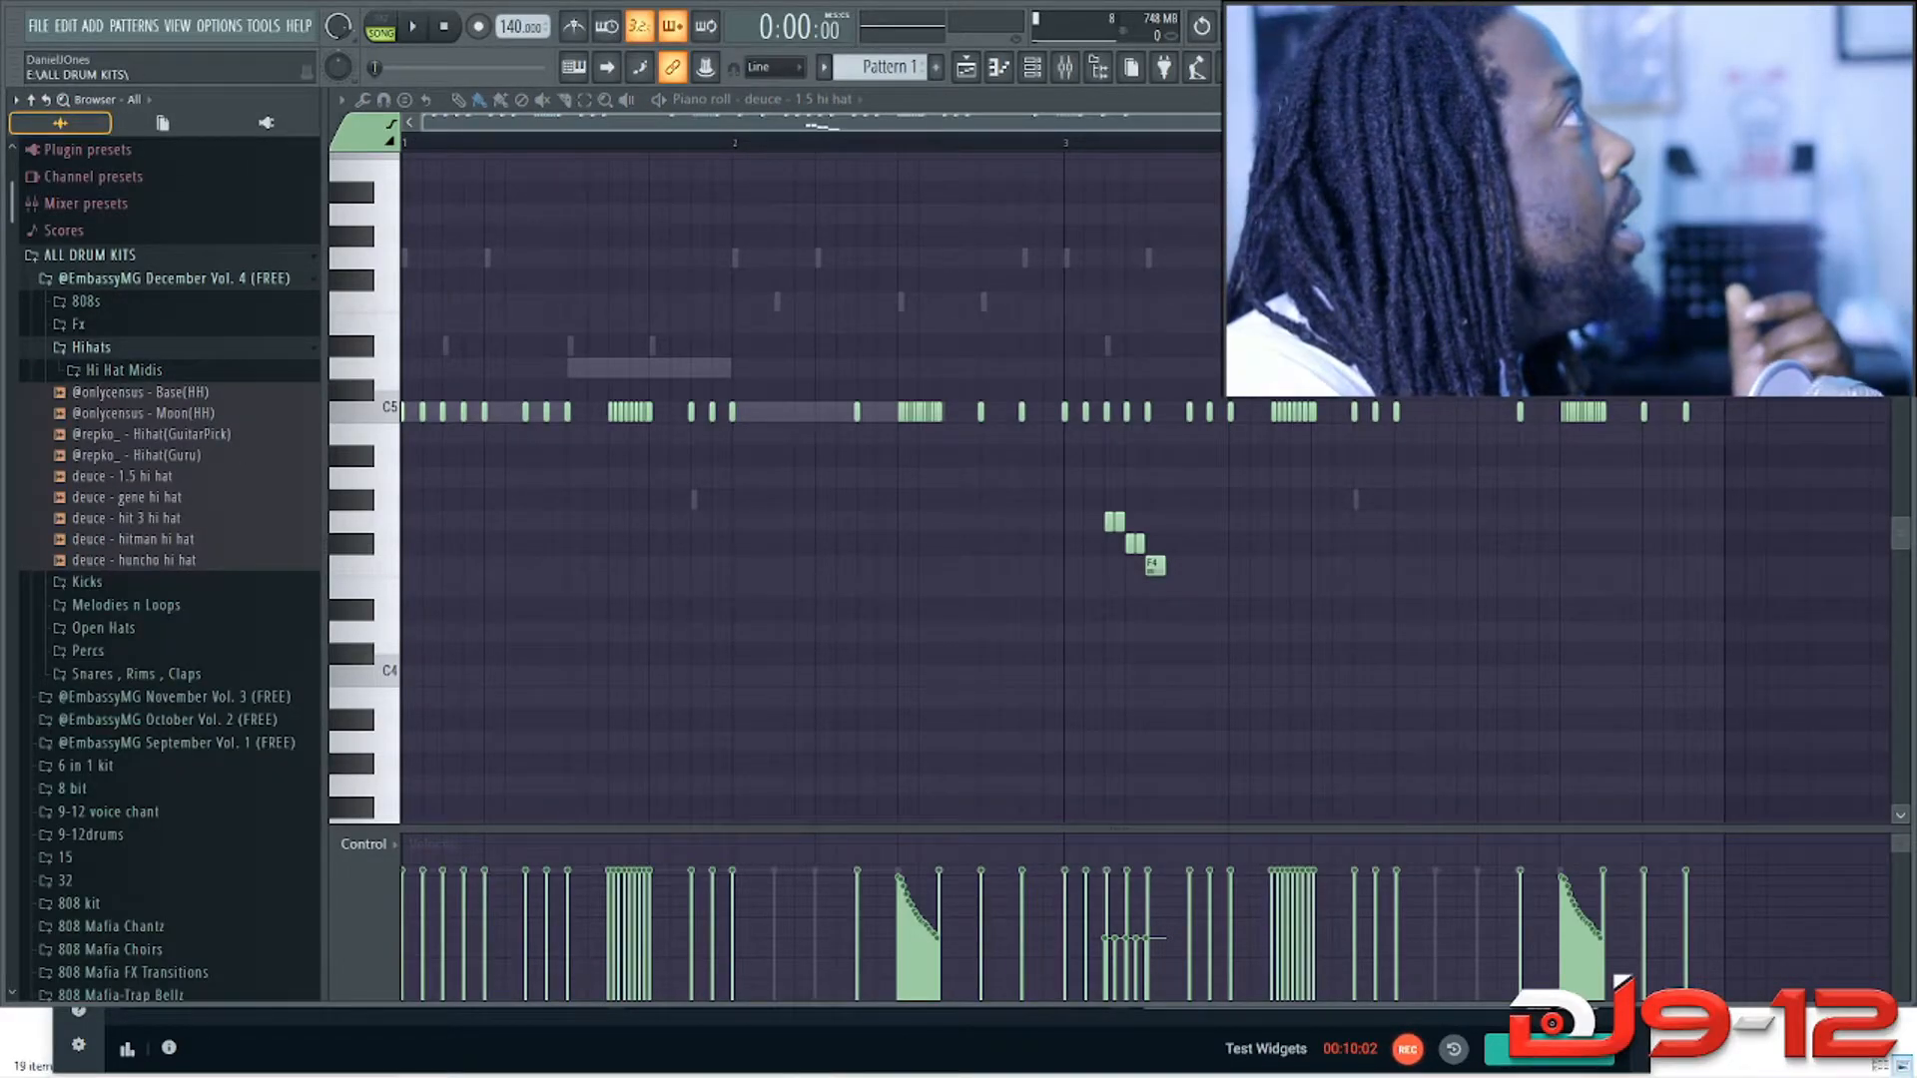
pyautogui.click(90, 256)
pyautogui.click(63, 312)
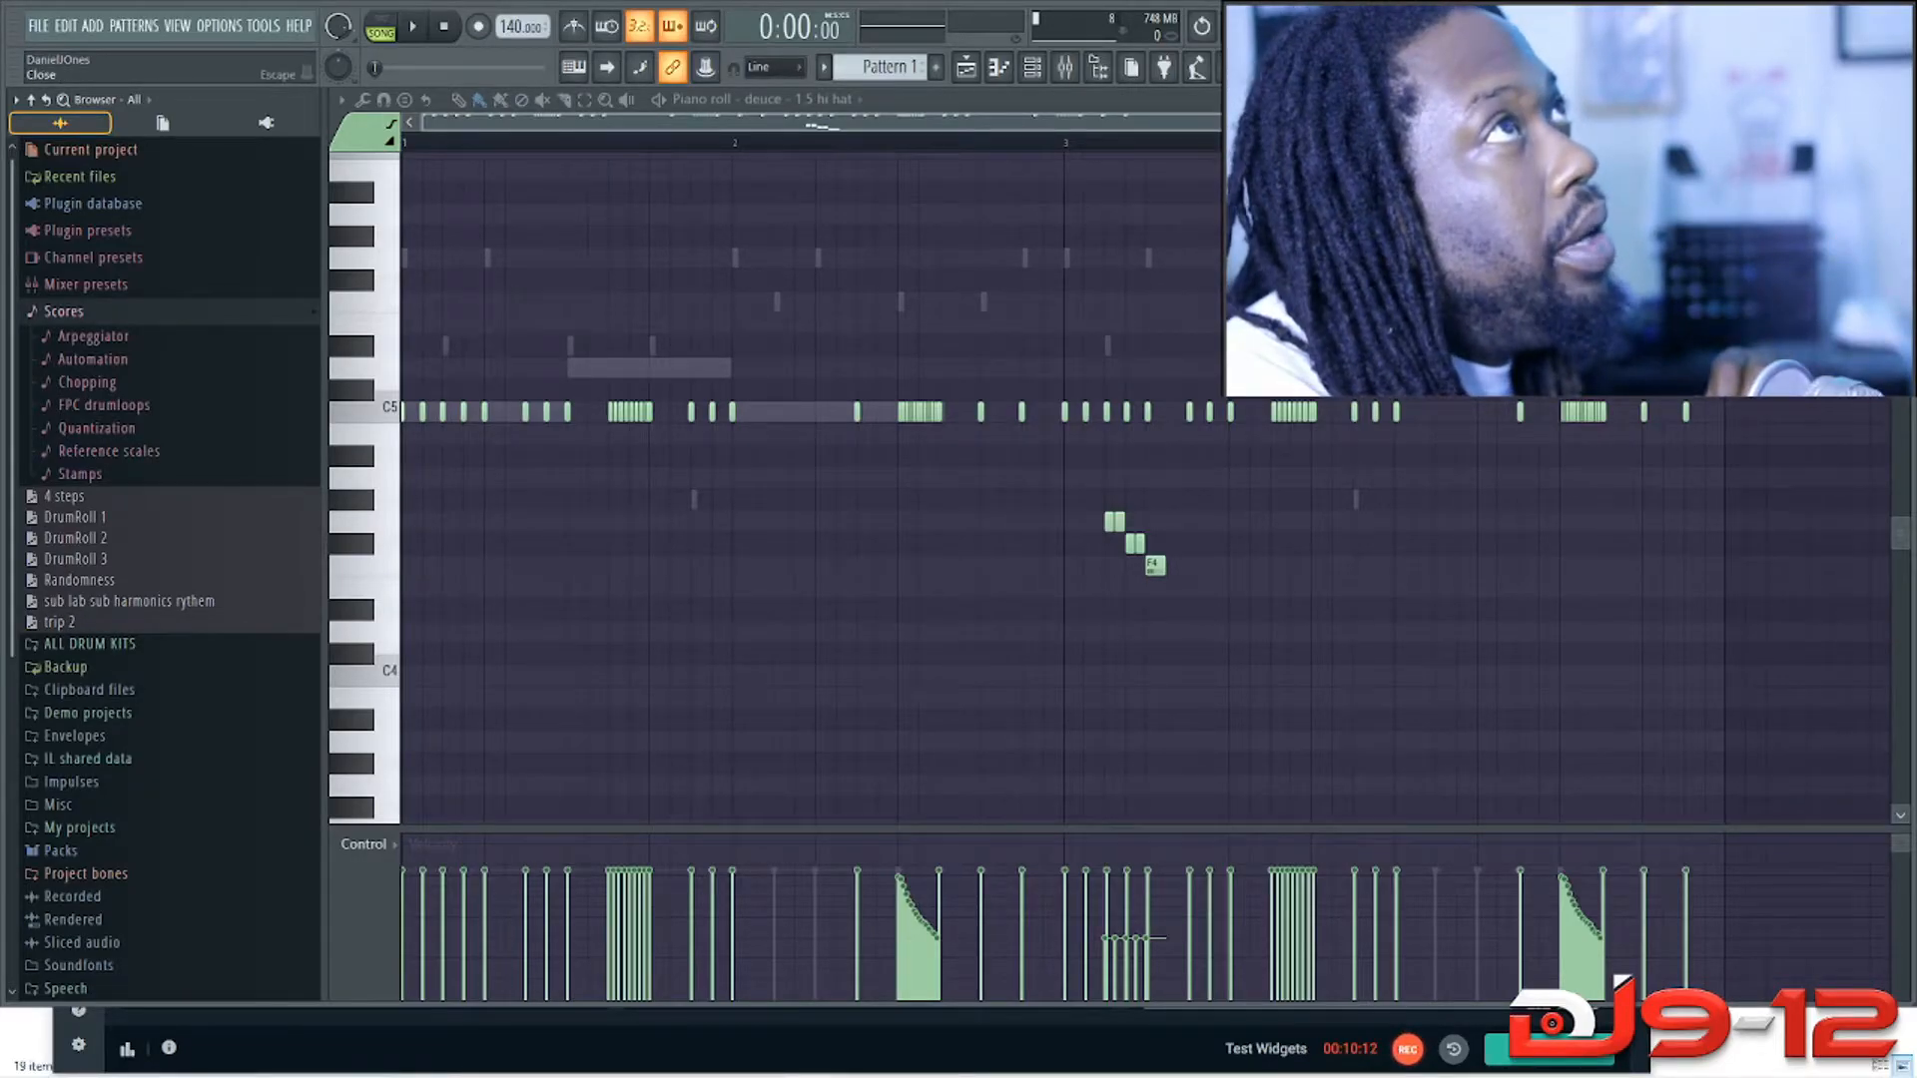
pyautogui.click(1901, 100)
pyautogui.moveTo(67, 621); pyautogui.dragTo(644, 395)
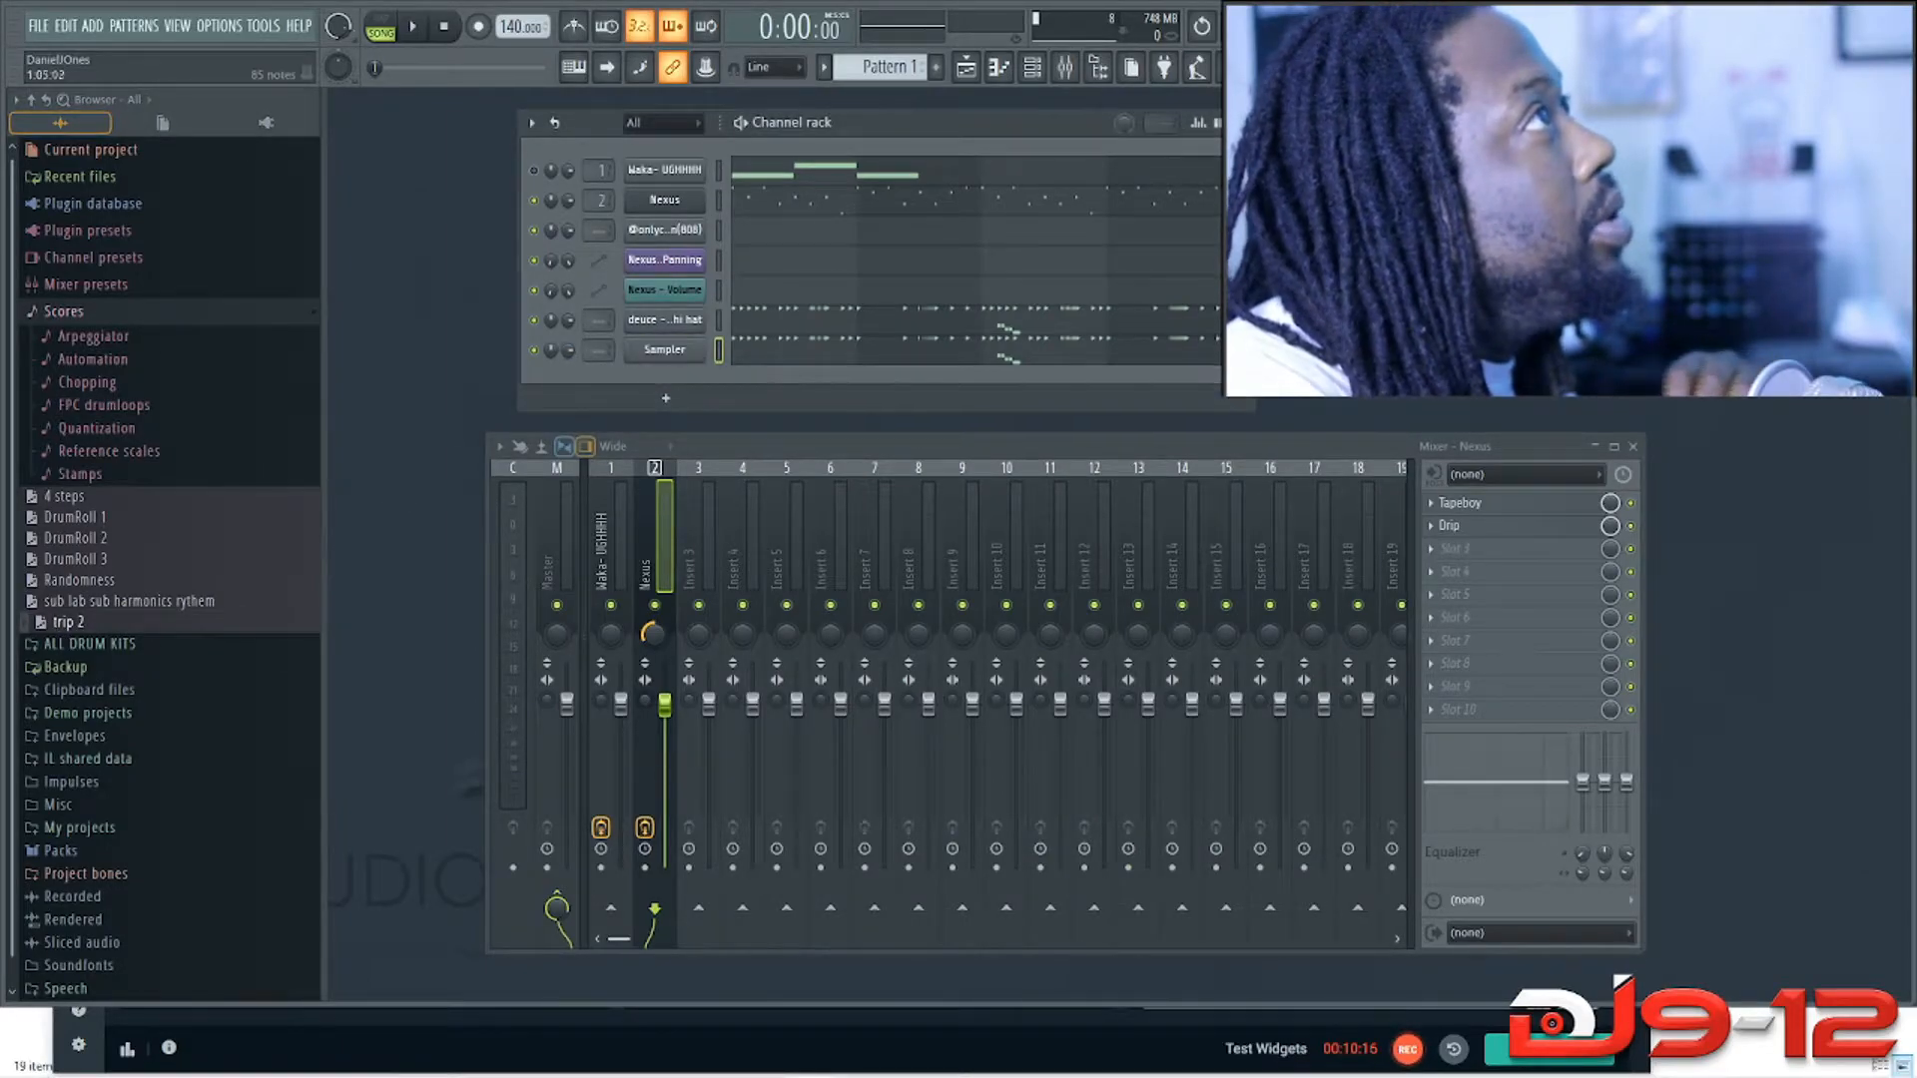
# Step: Delete the Sampler channel holding the loaded "trip 2" score
pyautogui.rightClick(699, 348)
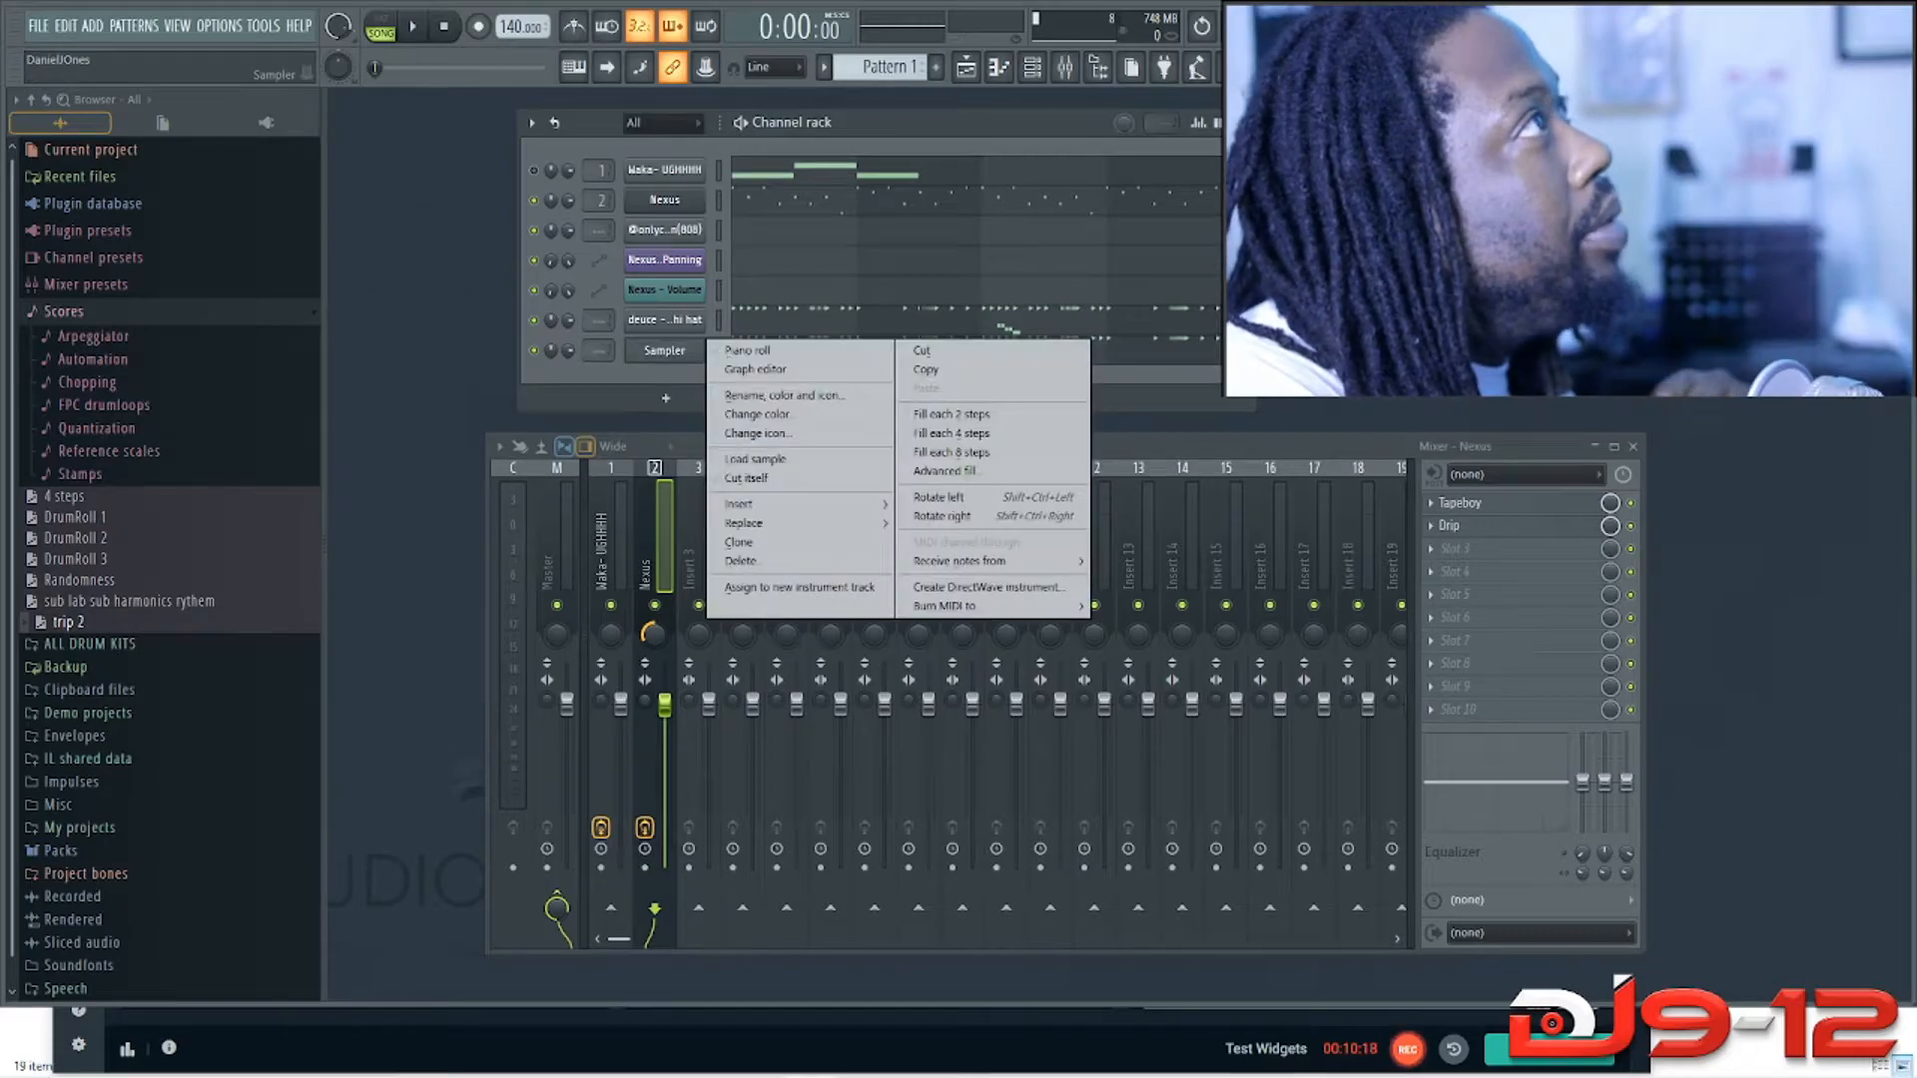
pyautogui.click(738, 561)
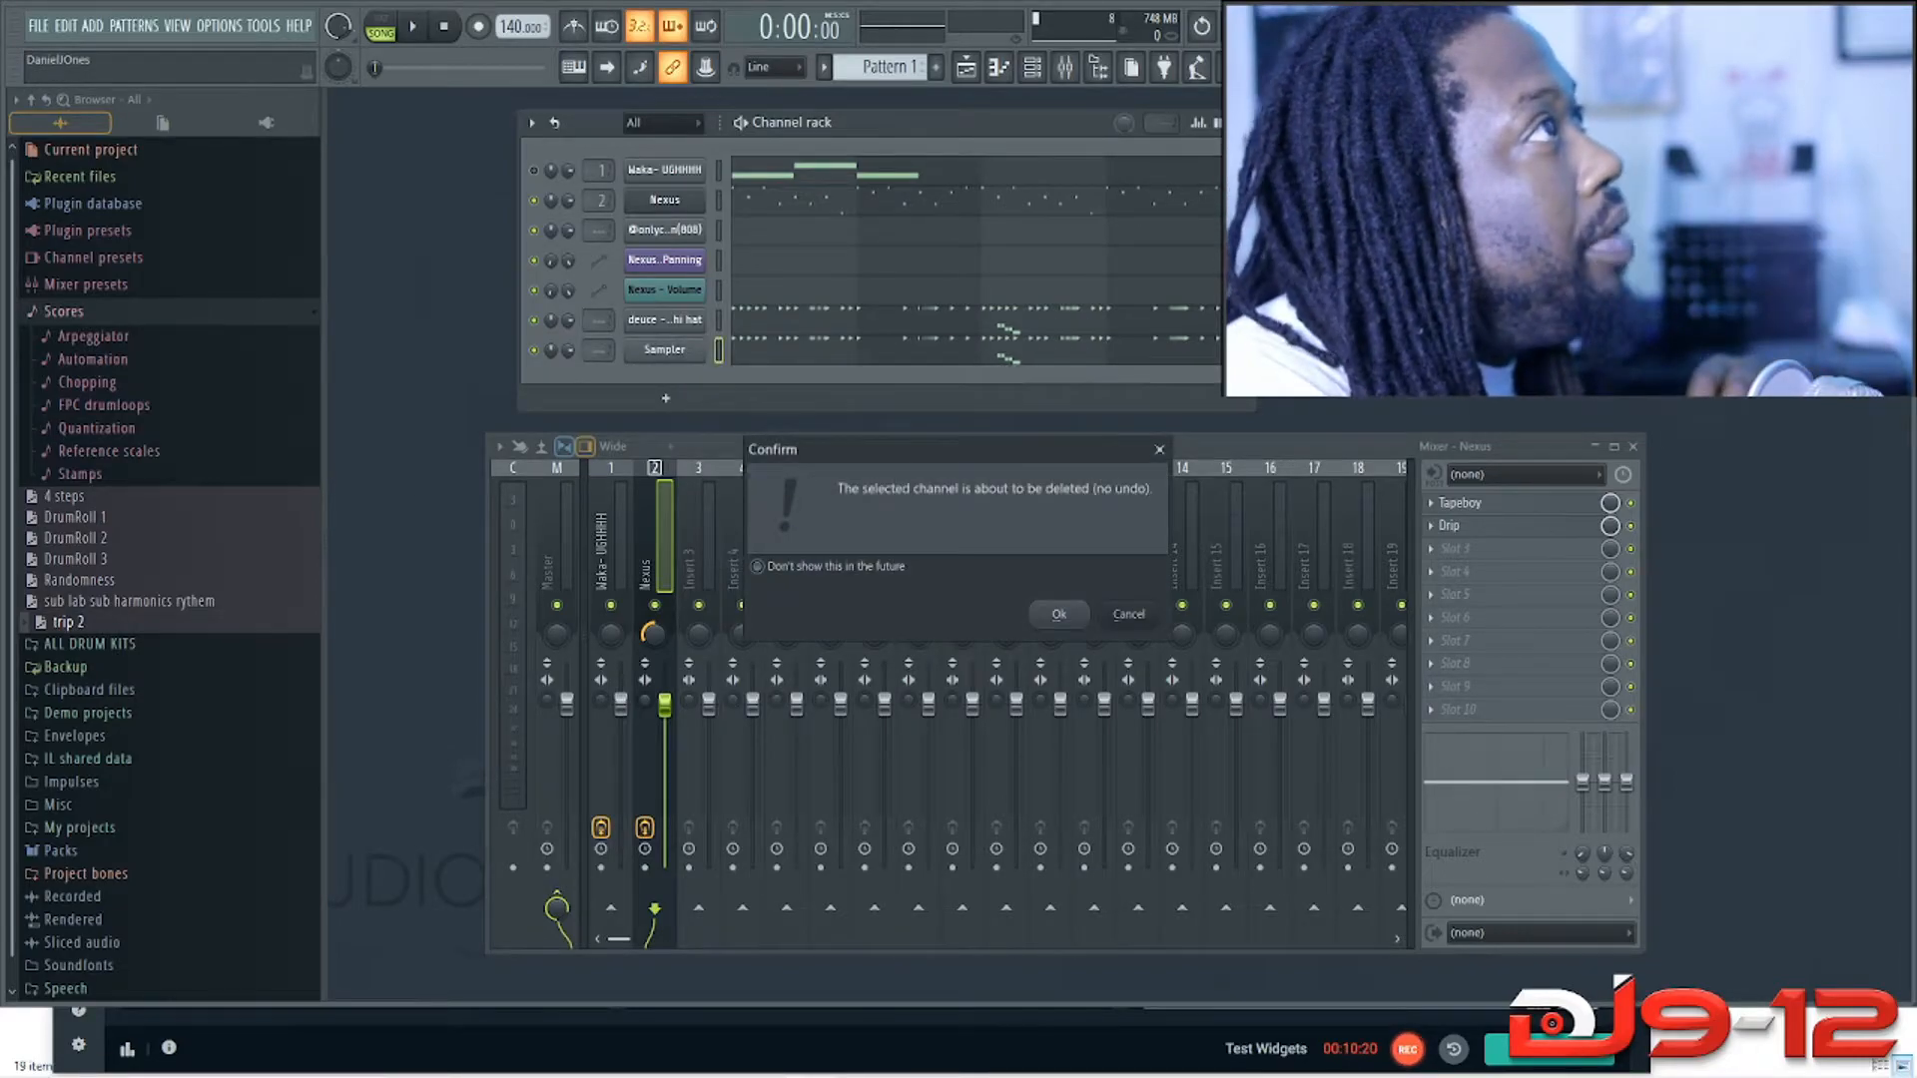
pyautogui.press('Return')
# Step: Reopen the deuce - 1.5 hi hat notes and vary their velocities through bars 1, 2 and the start of bar 3
pyautogui.click(1006, 266)
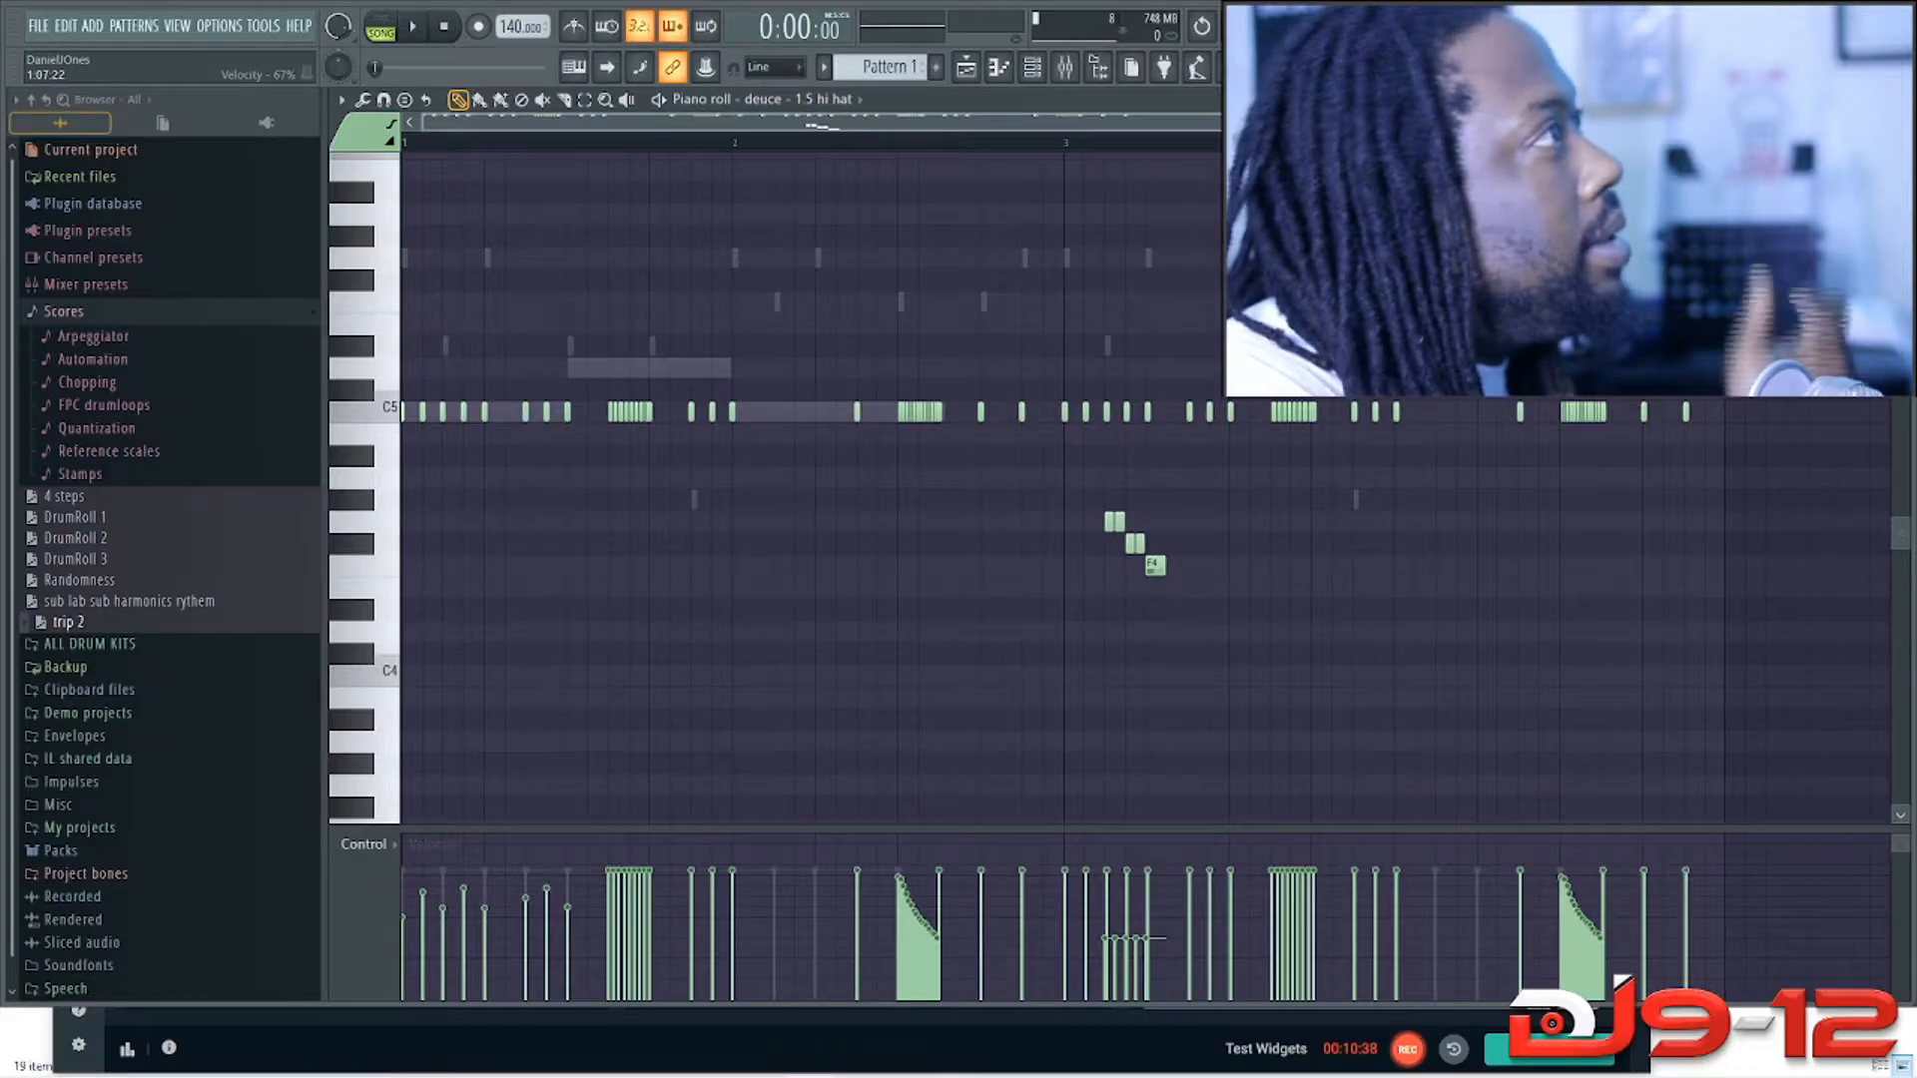
pyautogui.click(606, 908)
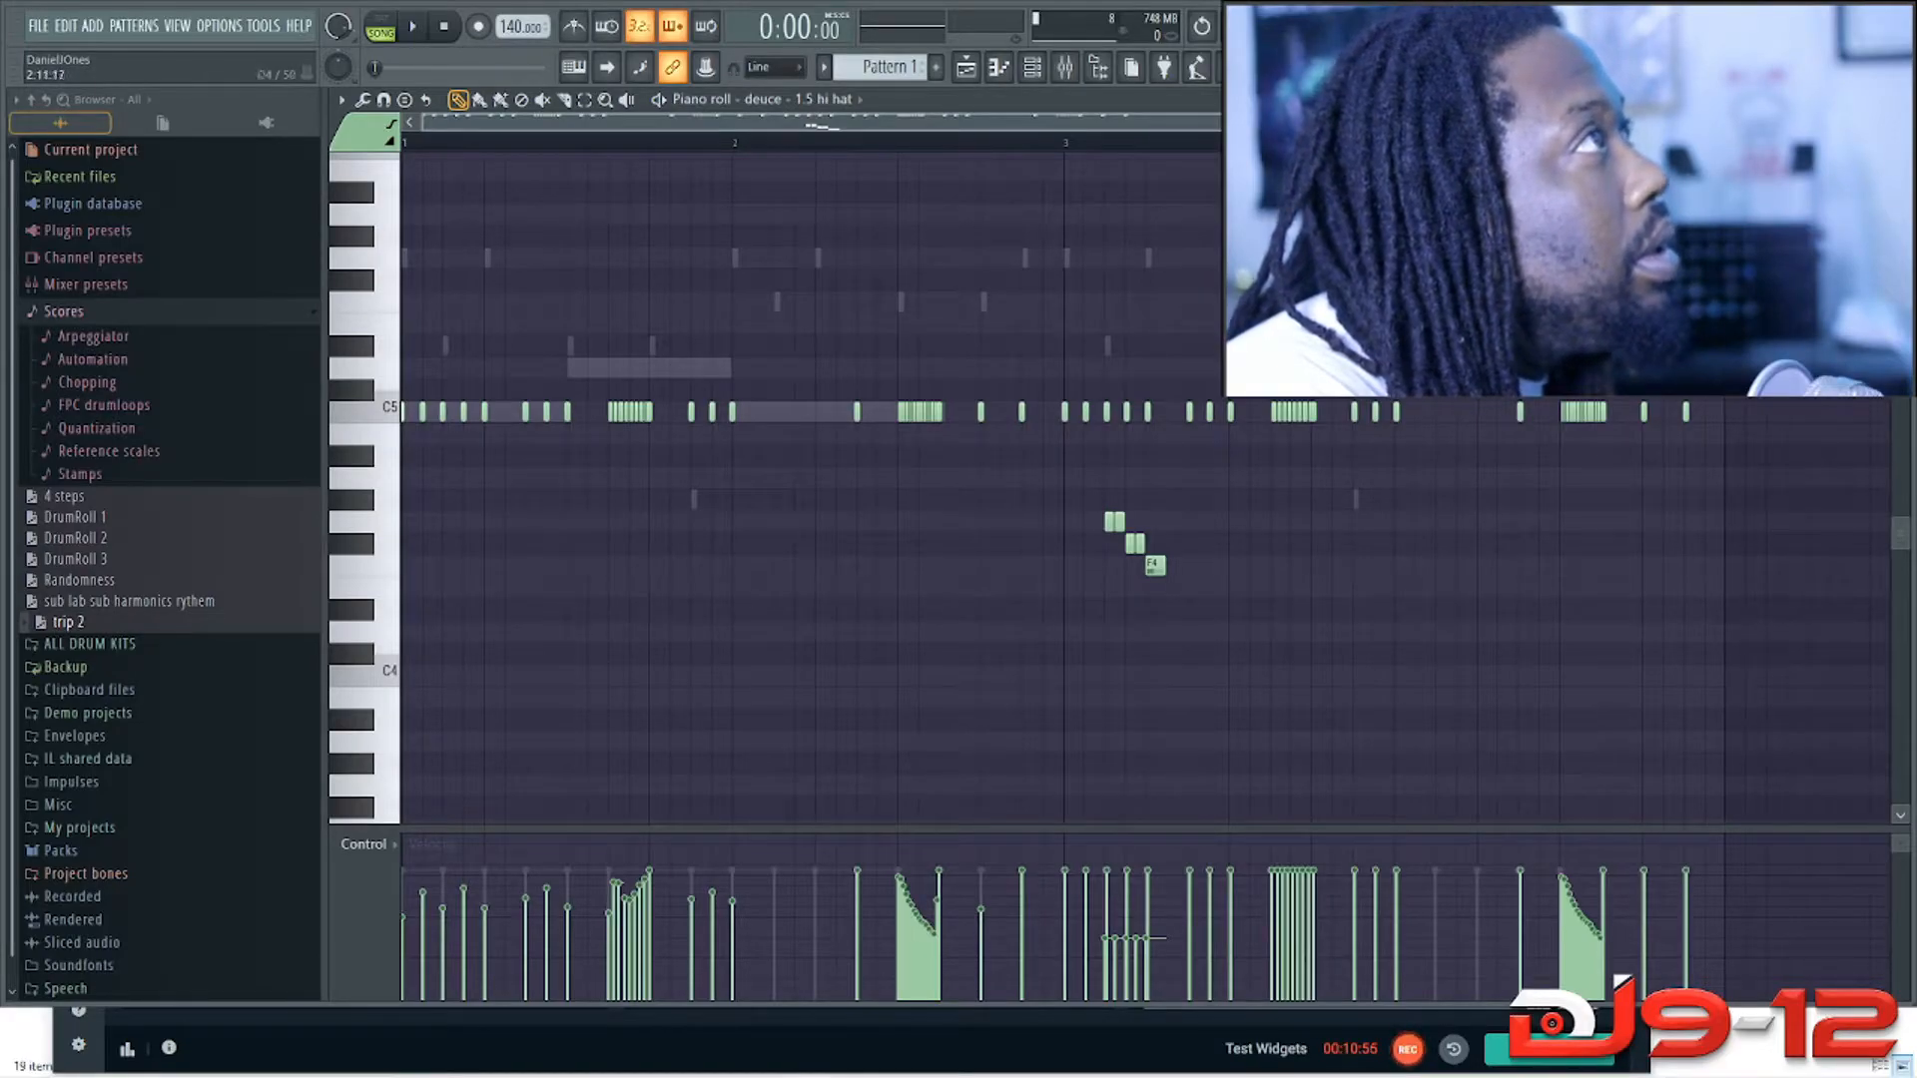
pyautogui.moveTo(1232, 122); pyautogui.dragTo(943, 122)
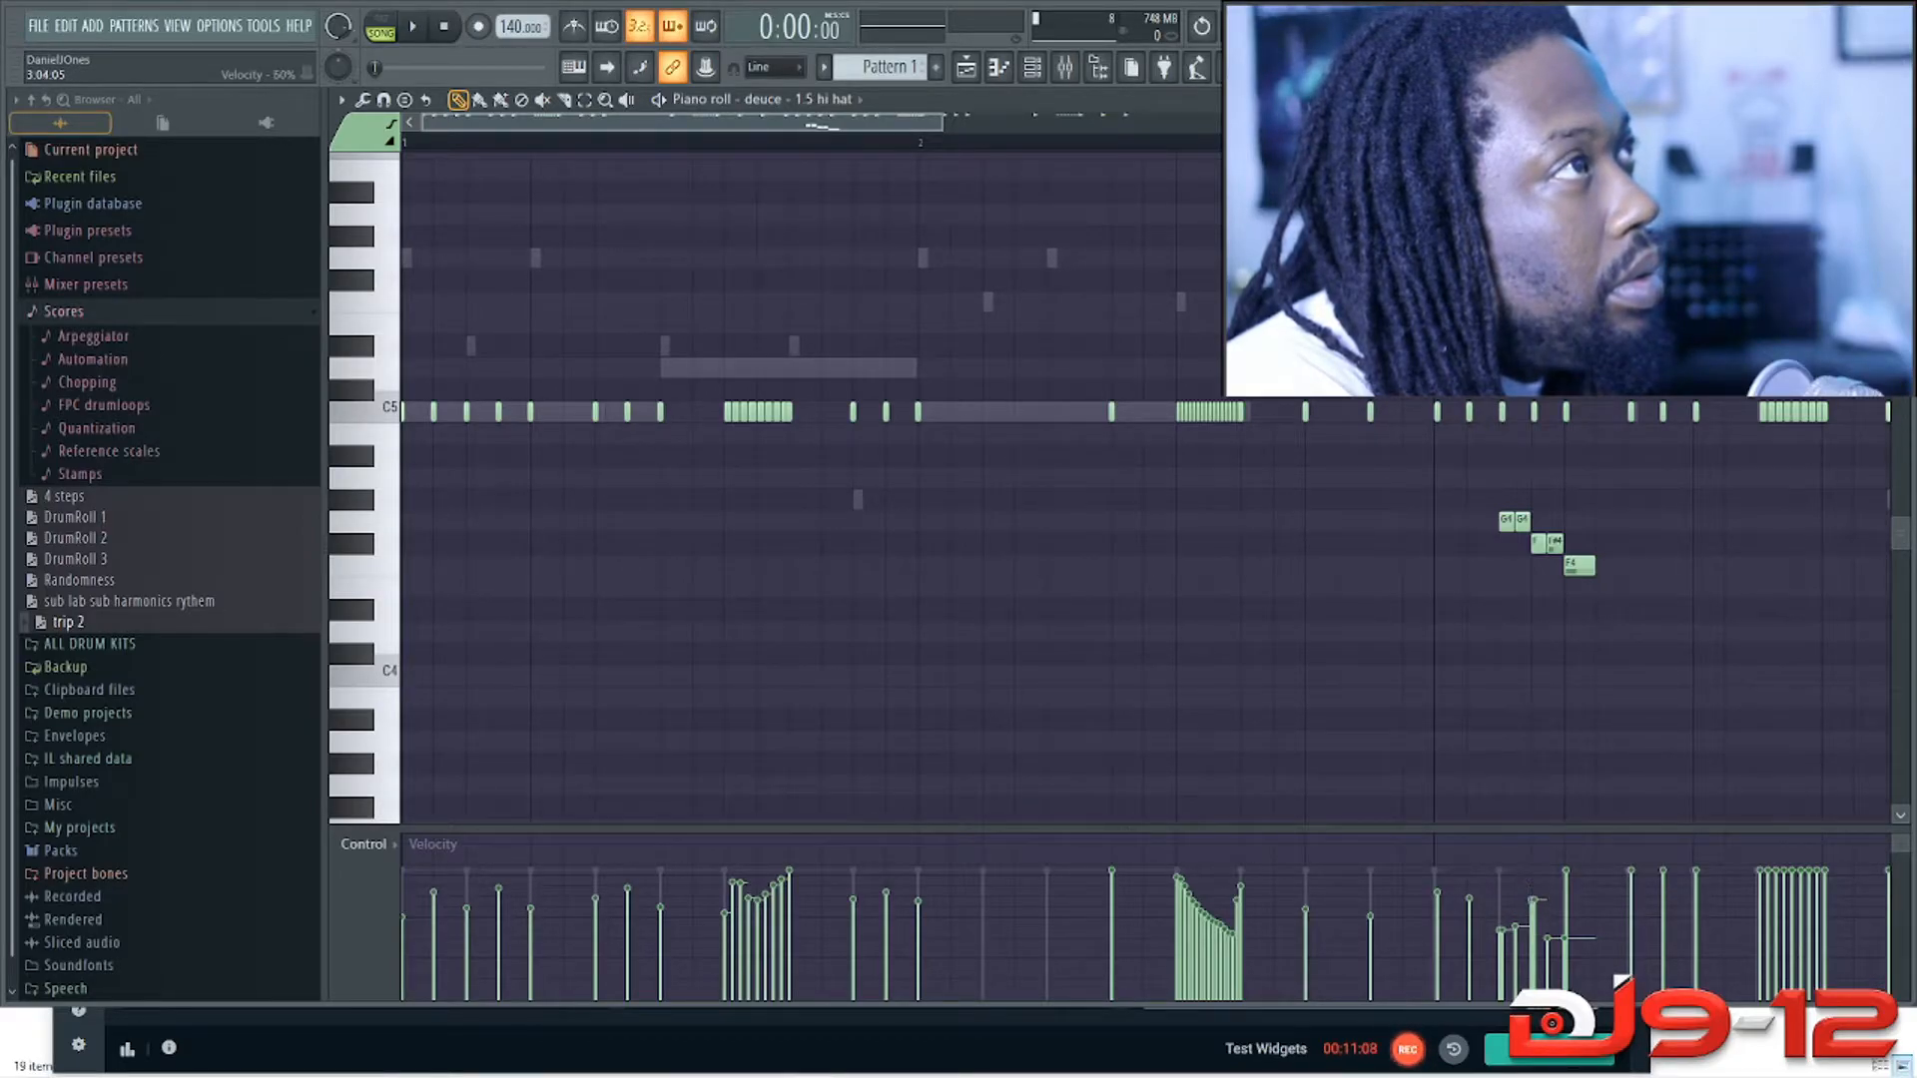
pyautogui.moveTo(1535, 901); pyautogui.dragTo(1546, 886)
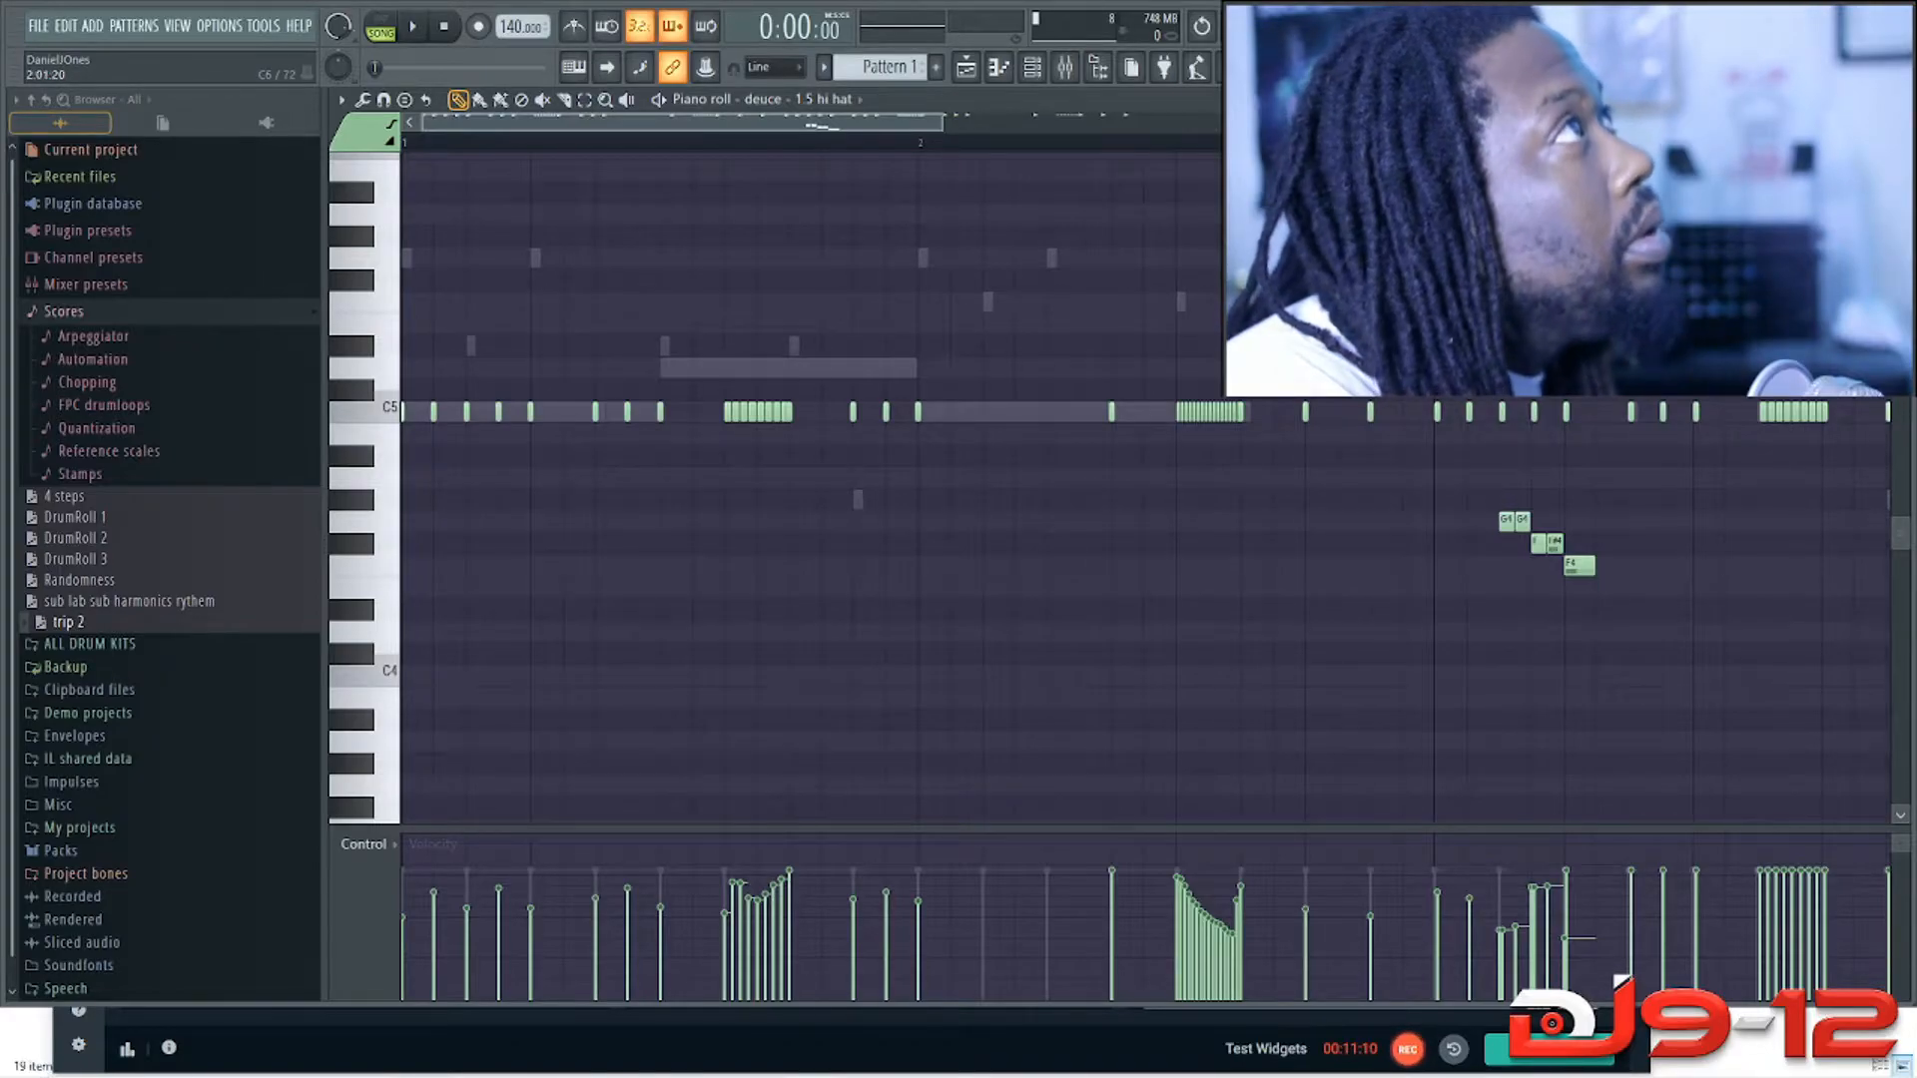
# Step: Vary the velocities of the remaining hi-hats and rolls in bars 3 and 4, and play the beat
pyautogui.moveTo(910, 123); pyautogui.dragTo(1168, 122)
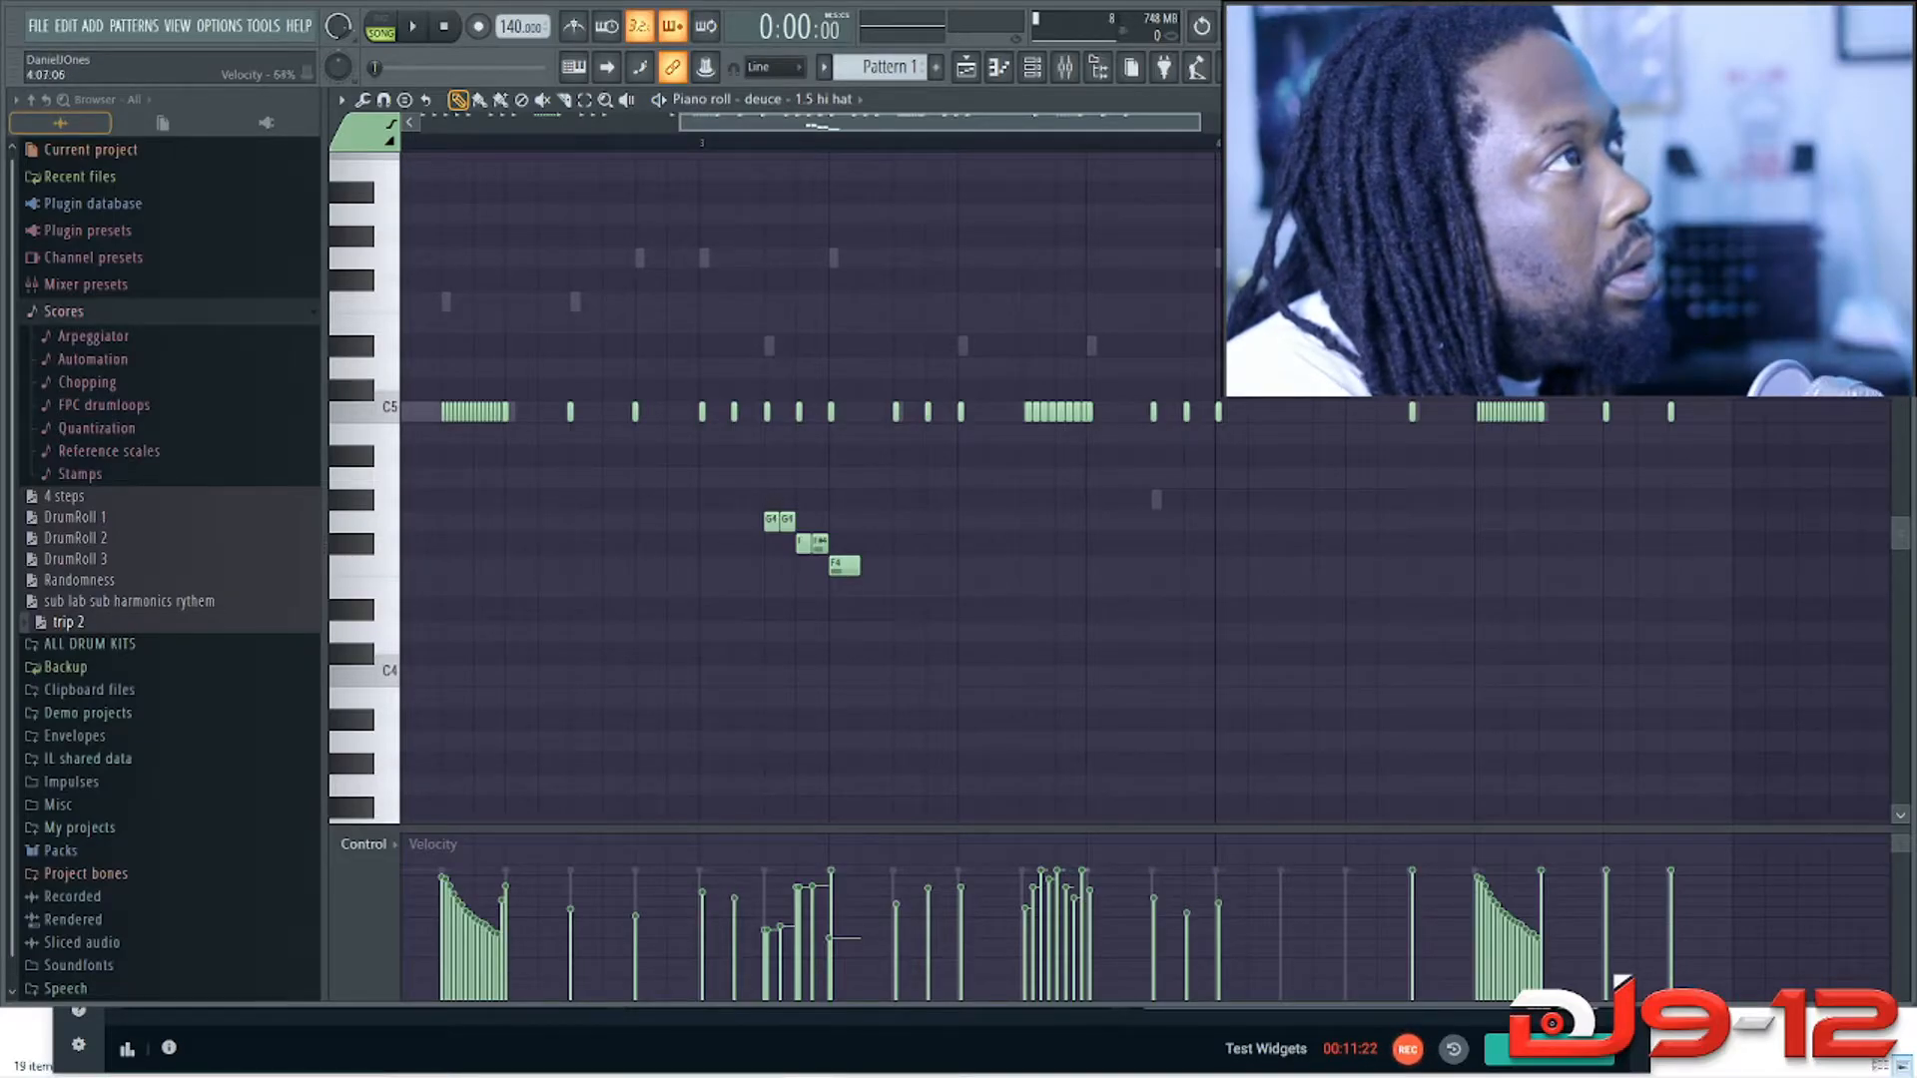
pyautogui.moveTo(1535, 888); pyautogui.dragTo(1547, 907)
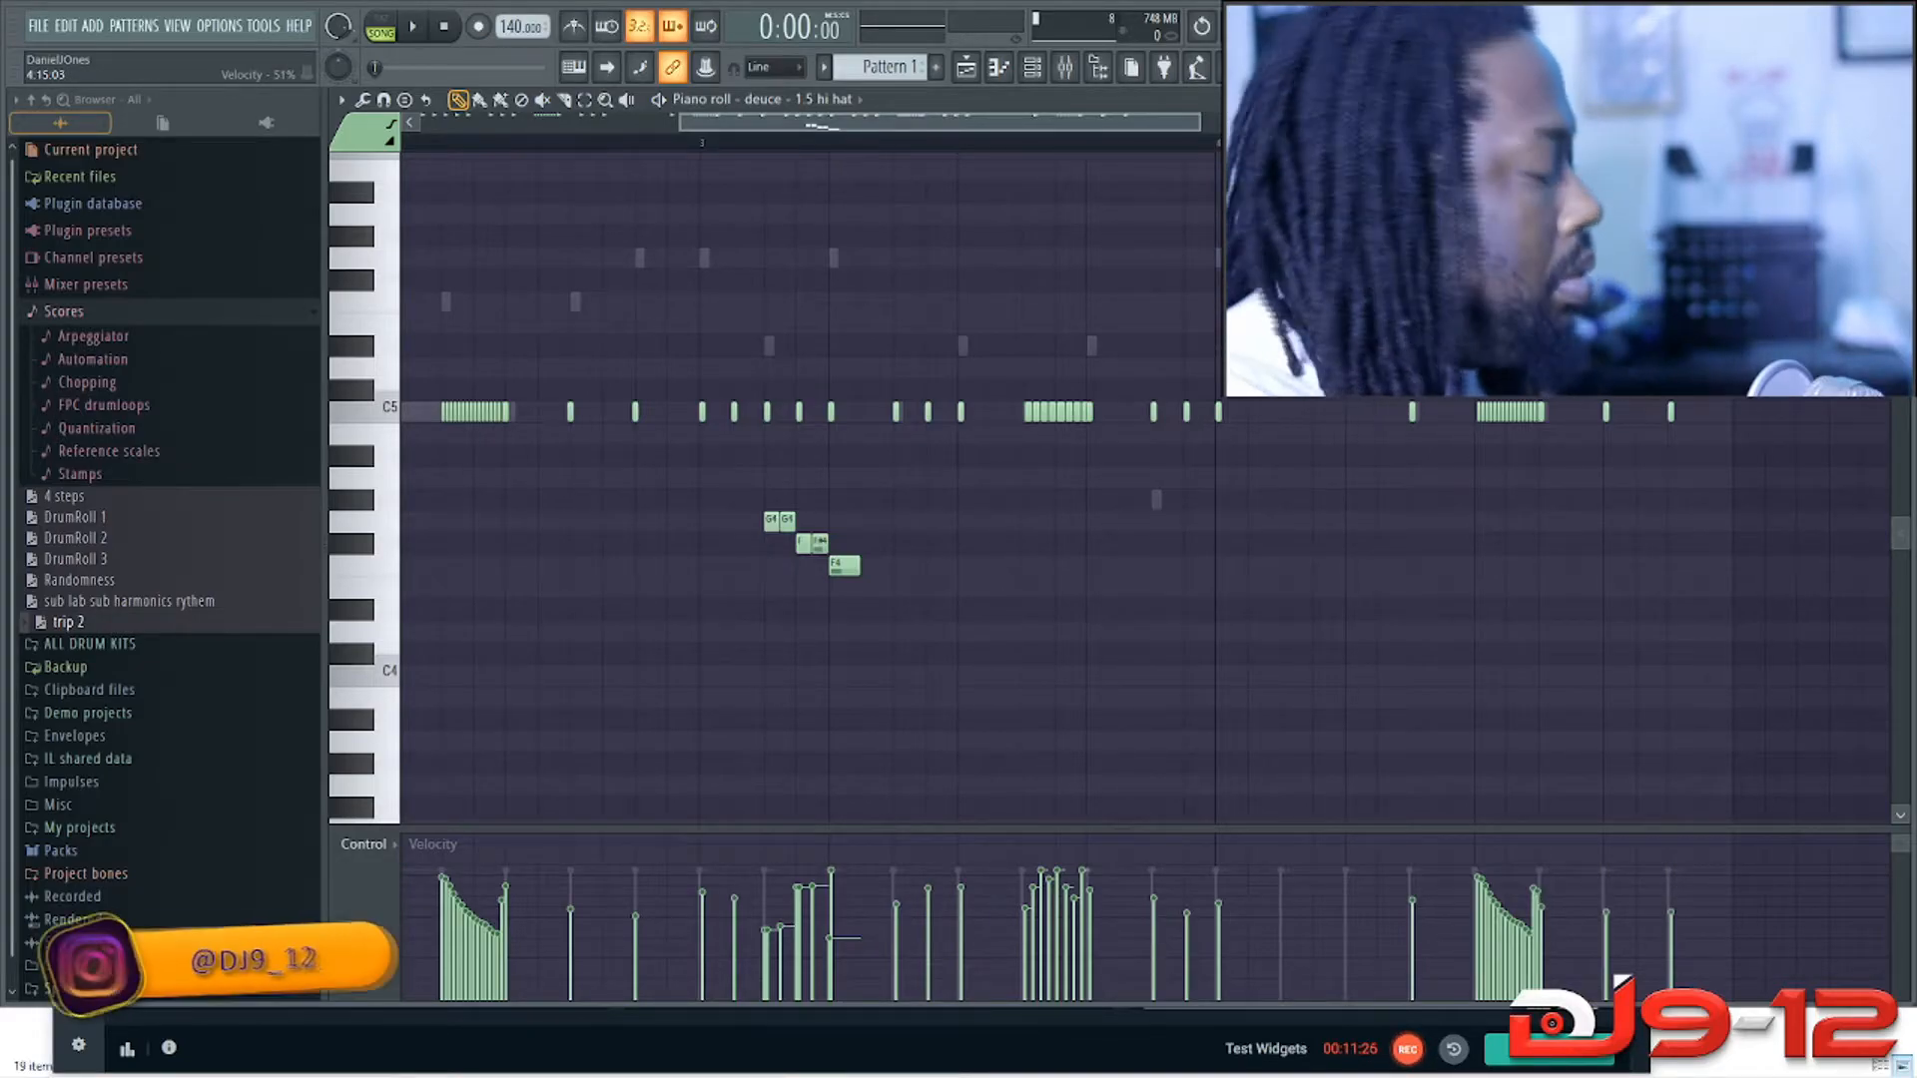
pyautogui.press('space')
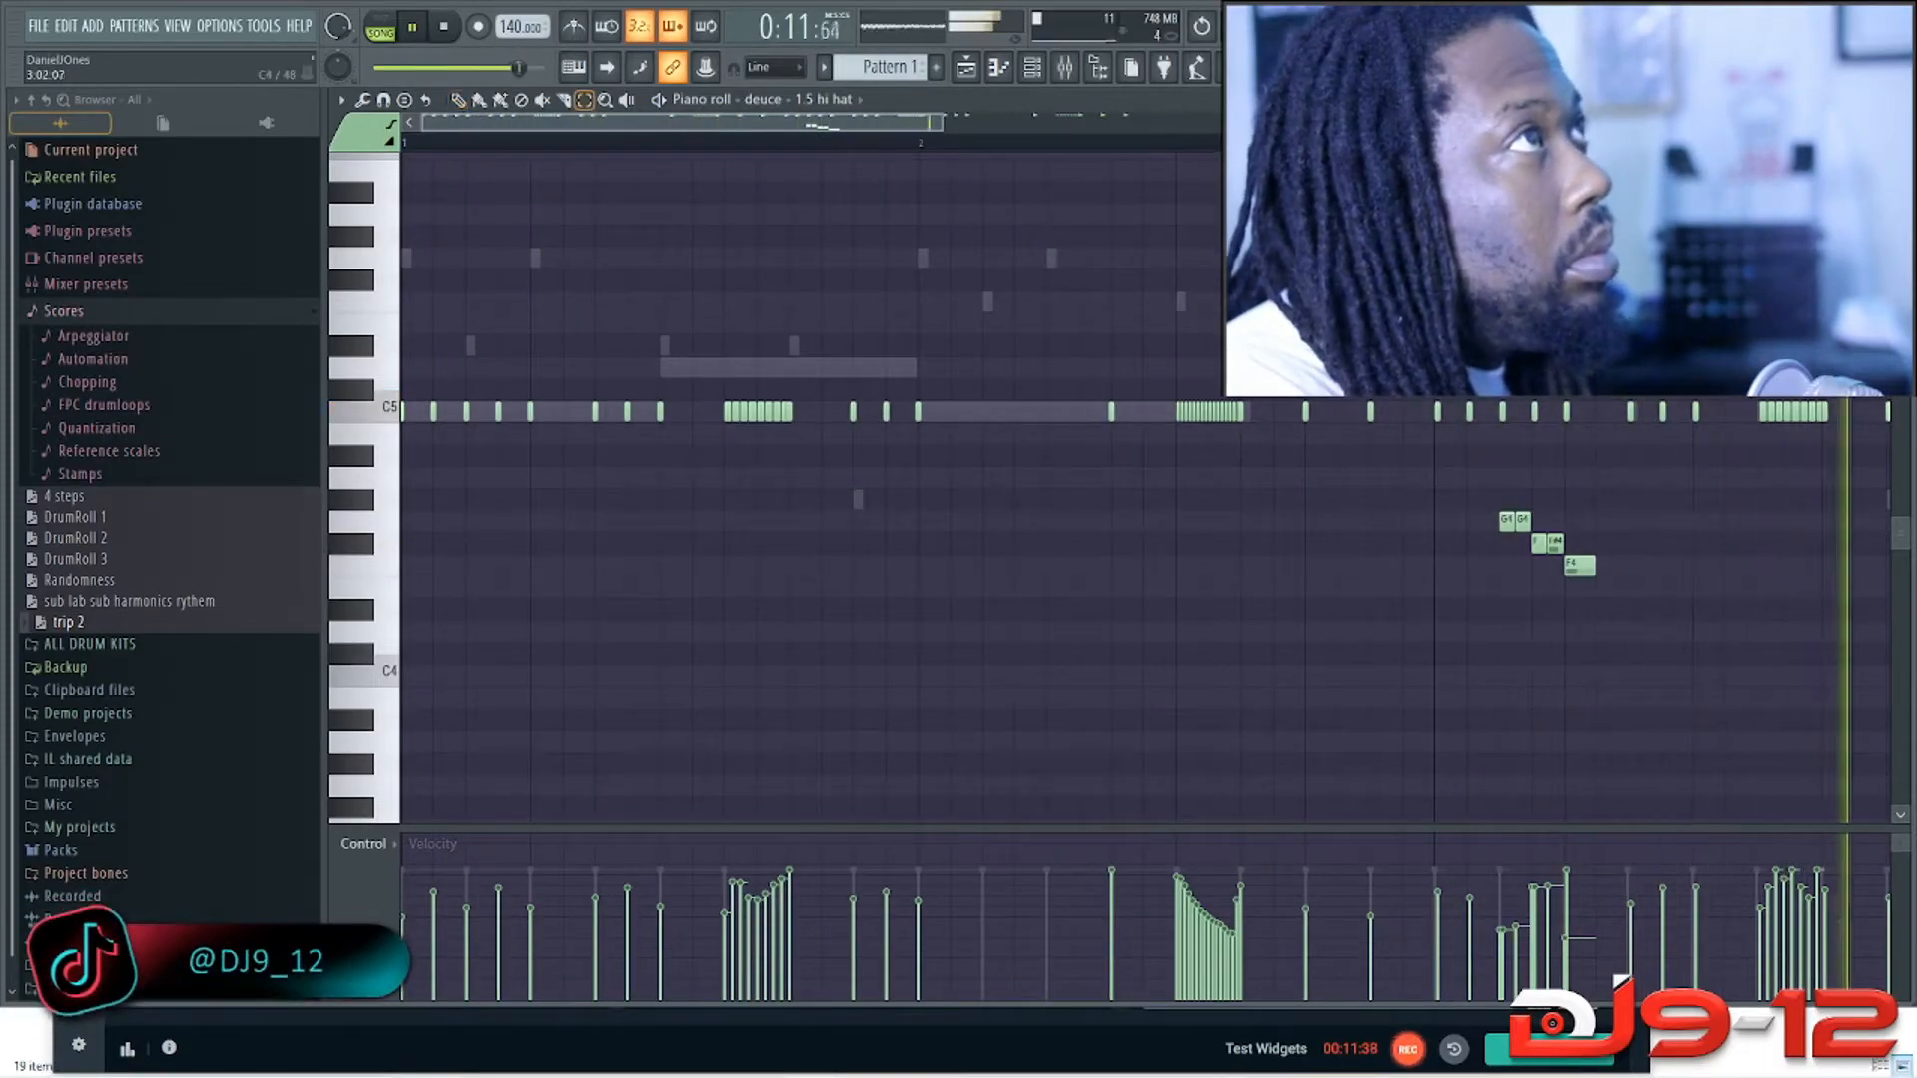
pyautogui.press('space')
# Step: Shift the descending G4 to F4 notes four steps later and raise the velocities of the C5 hi-hats early in bar 3
pyautogui.moveTo(1461, 490); pyautogui.dragTo(1638, 684)
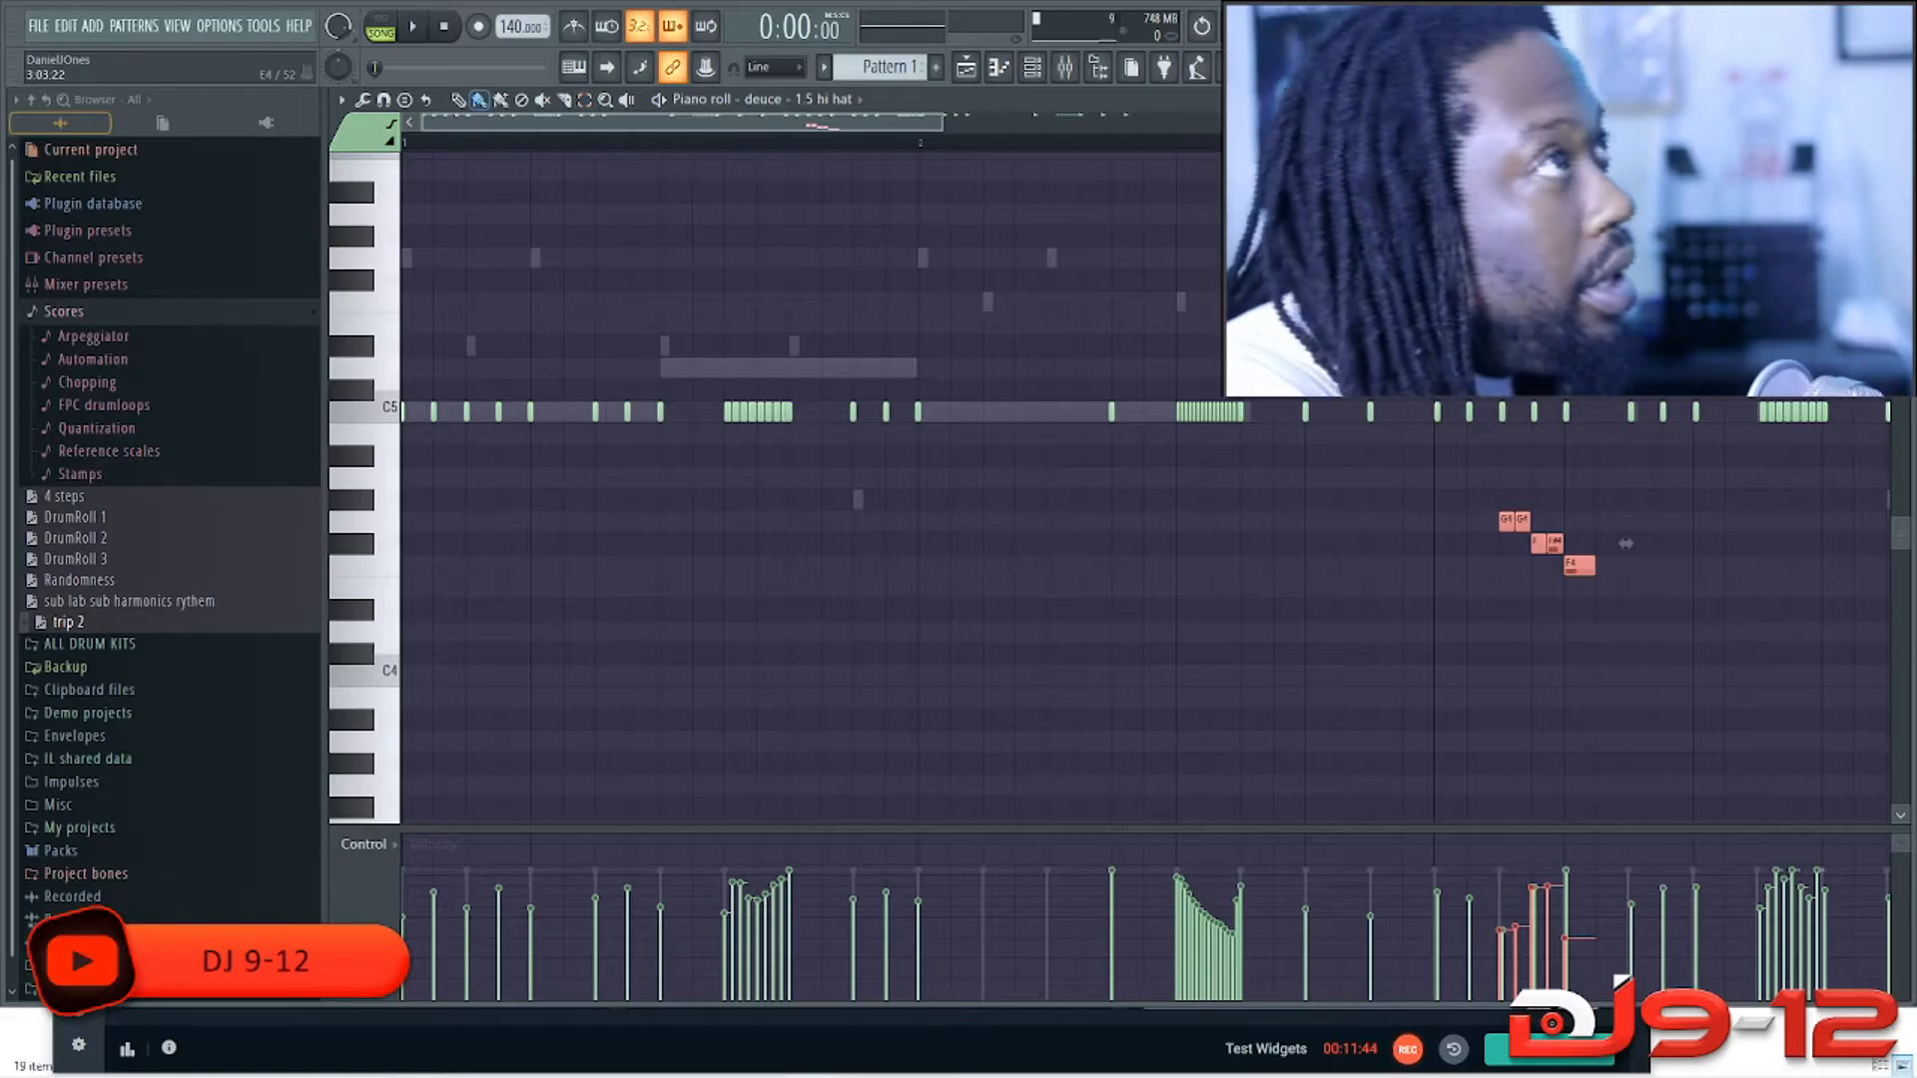
pyautogui.moveTo(1625, 543); pyautogui.dragTo(1754, 543)
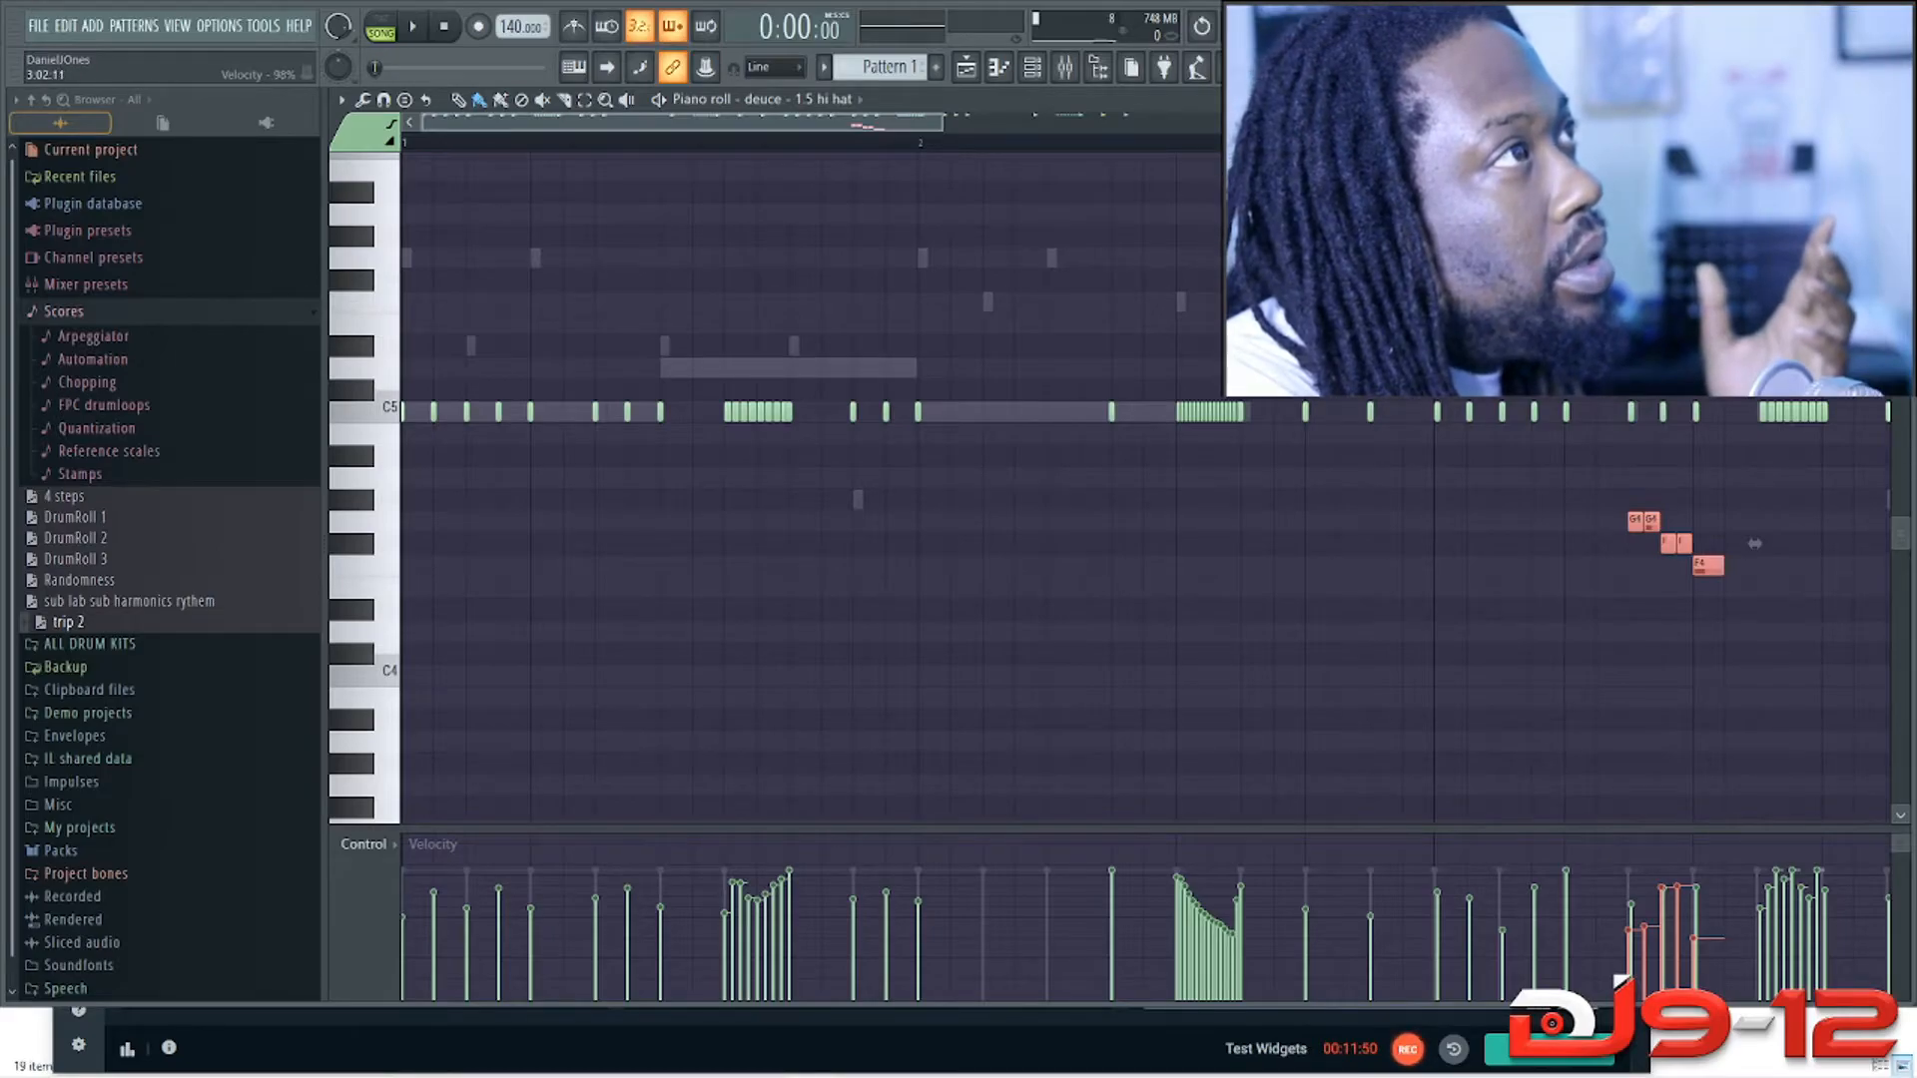
pyautogui.click(1478, 697)
pyautogui.rightClick(1484, 697)
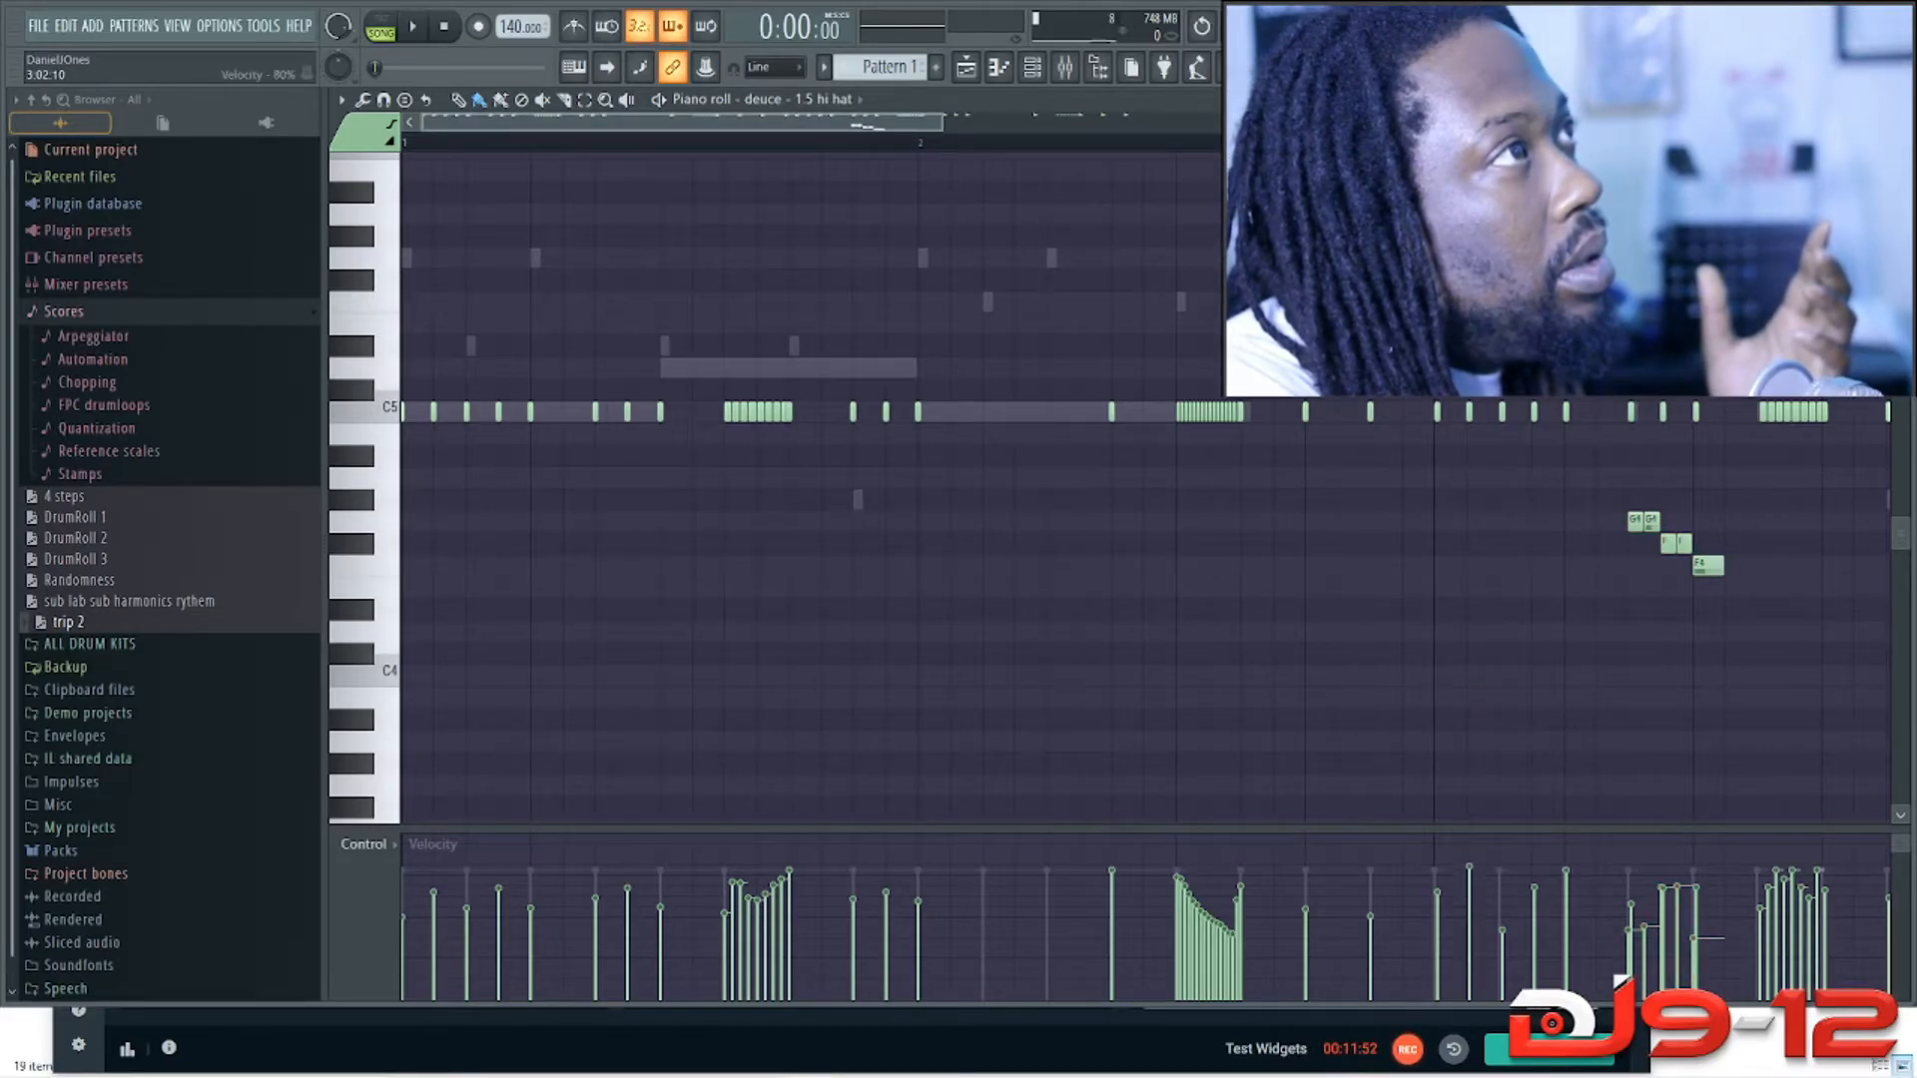
pyautogui.moveTo(1528, 871); pyautogui.dragTo(1567, 878)
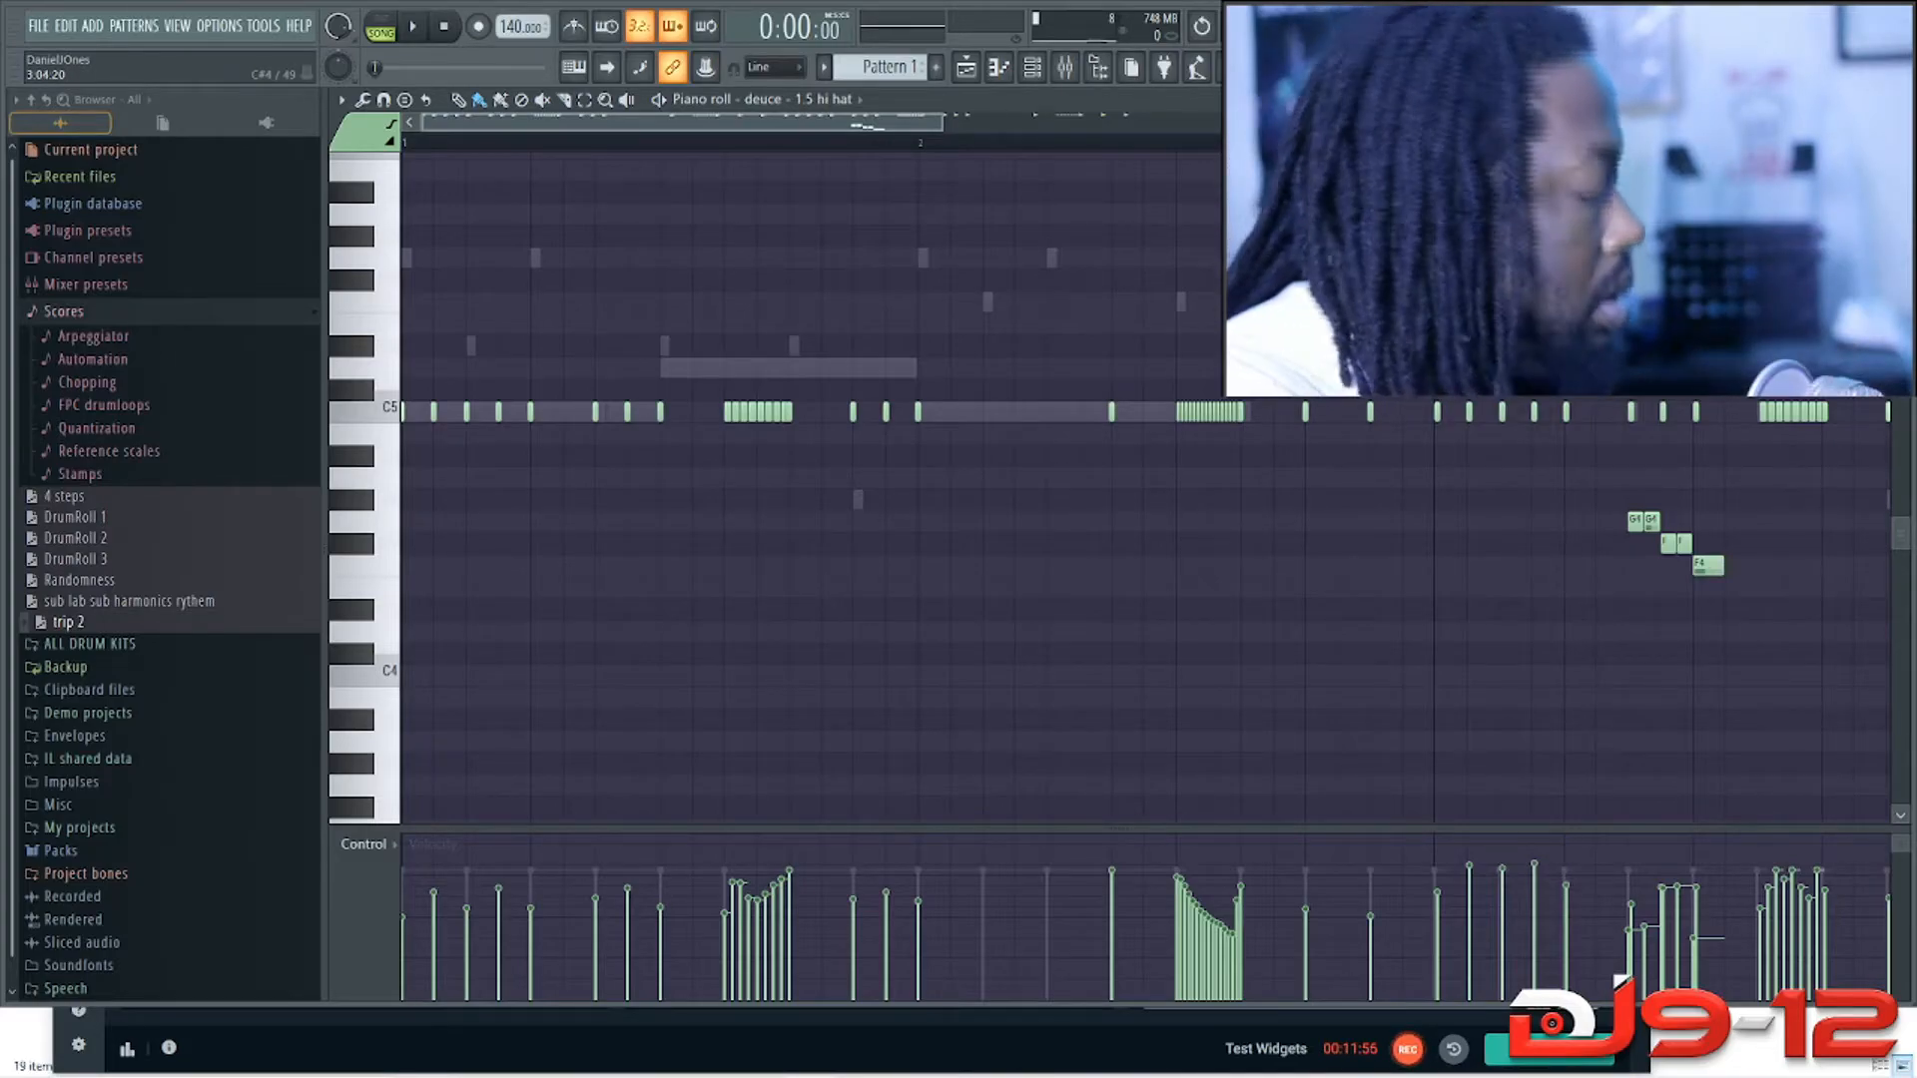
# Step: Move the descending G4 to F4 notes back so they start on step 2 of bar 3
pyautogui.moveTo(1548, 489); pyautogui.dragTo(1726, 599)
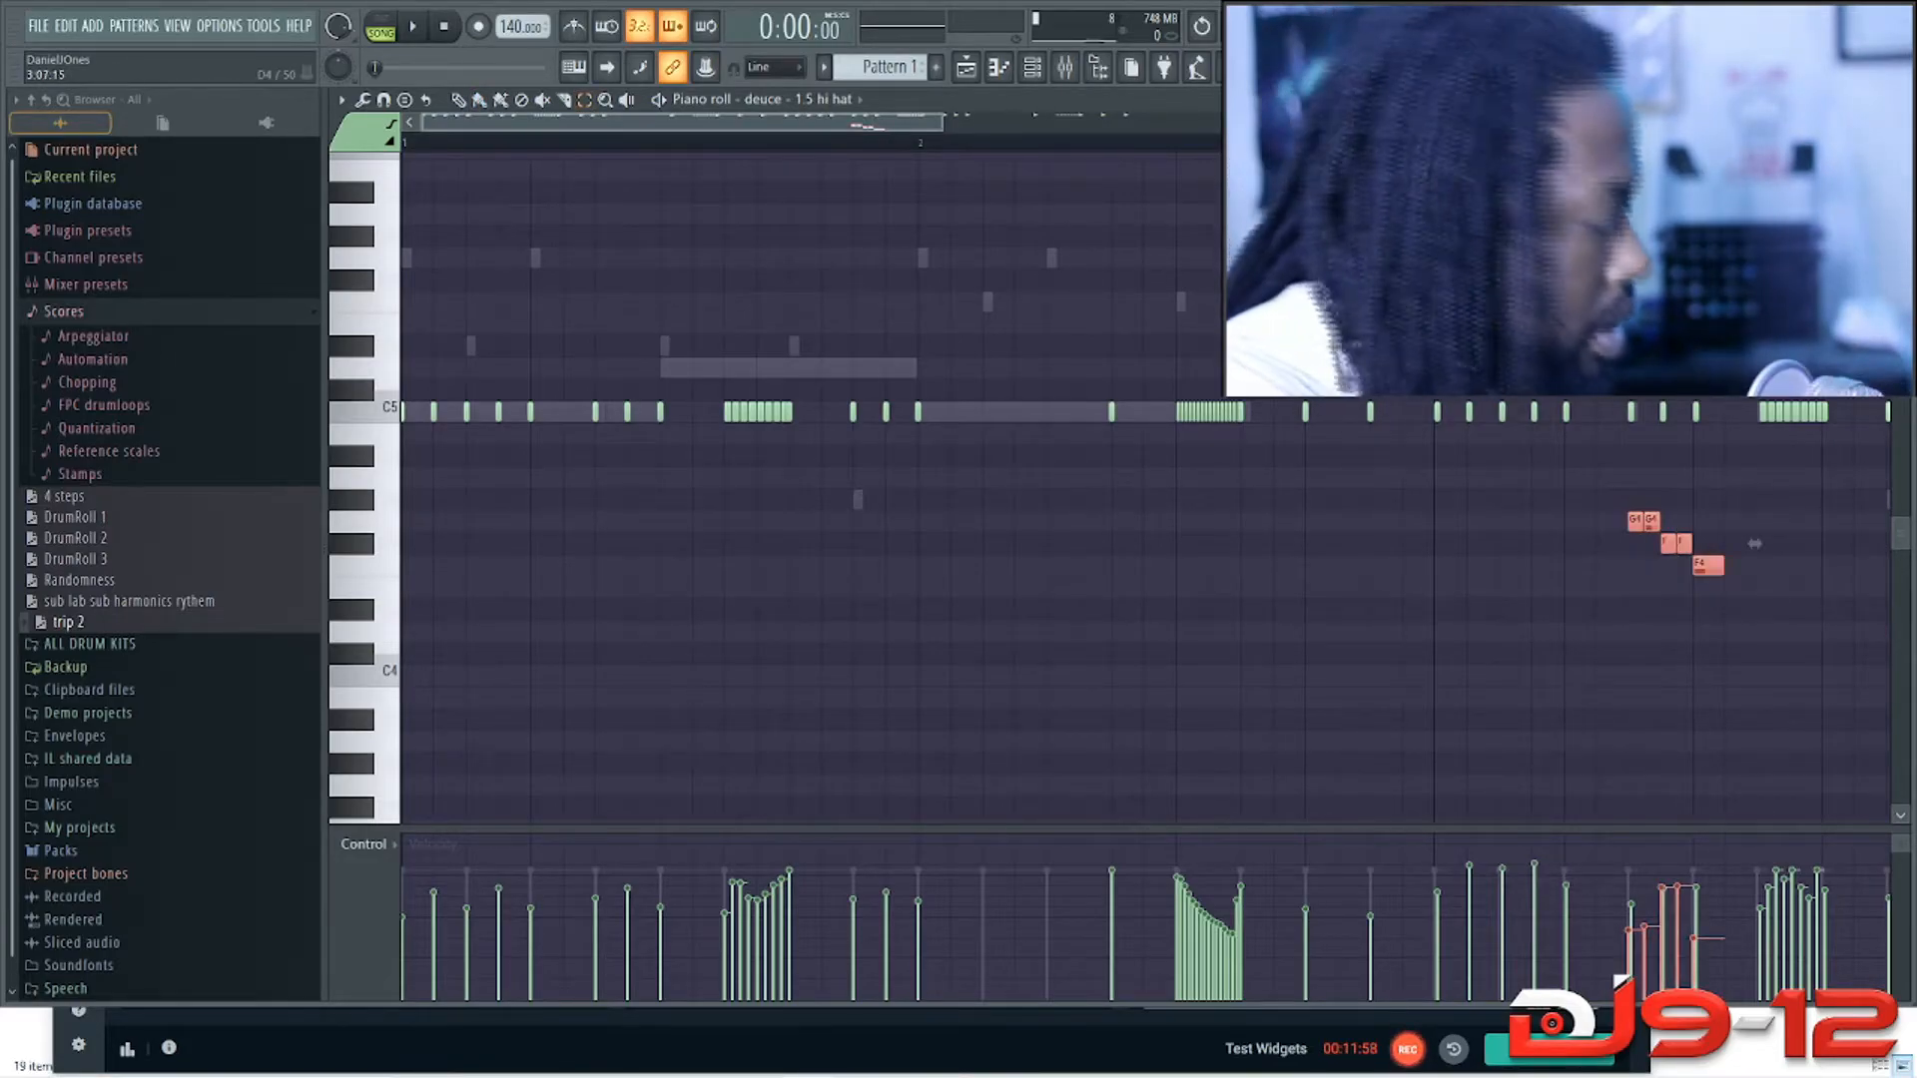
pyautogui.press('b')
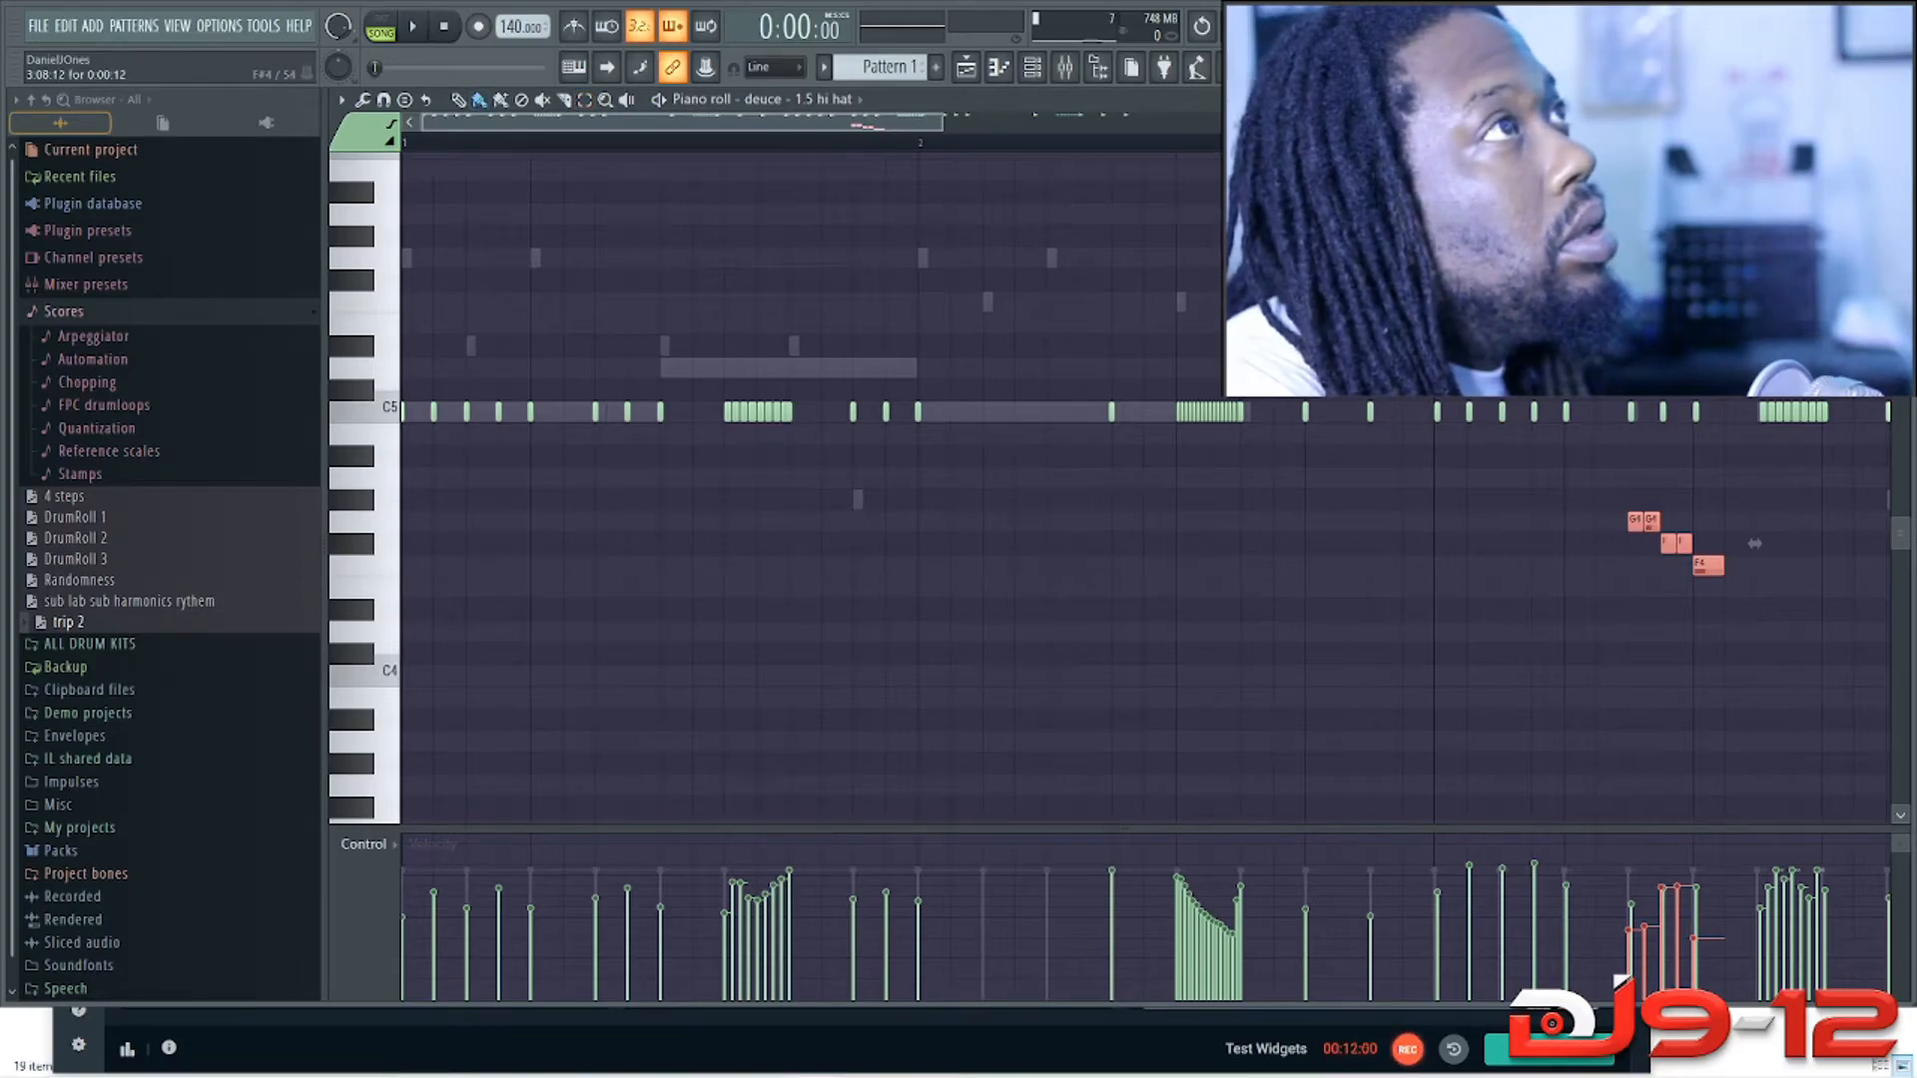
pyautogui.moveTo(1754, 544); pyautogui.dragTo(1594, 543)
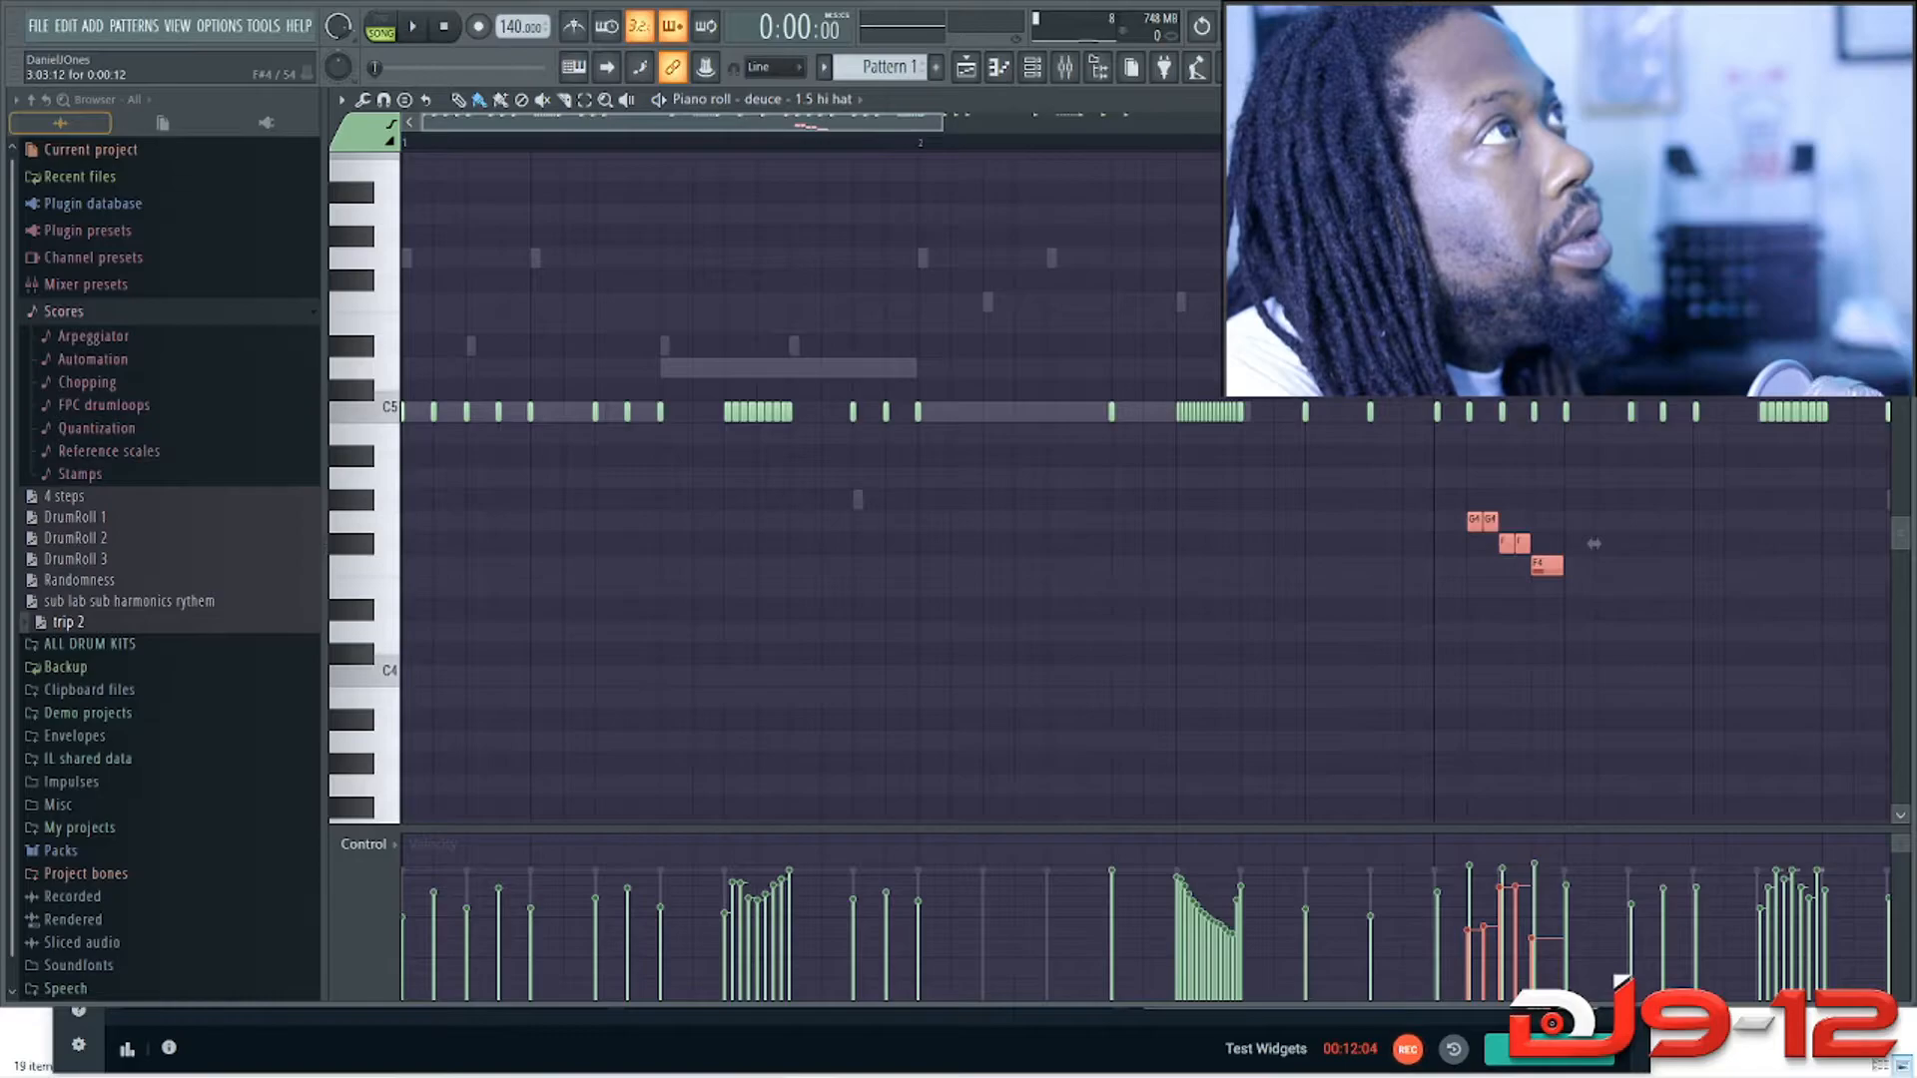
# Step: Vary the hi-hat notes' panning across all four bars, with the bar 1 roll left and the bar 2 roll right, and play the beat
pyautogui.scroll(-2, 1588, 545)
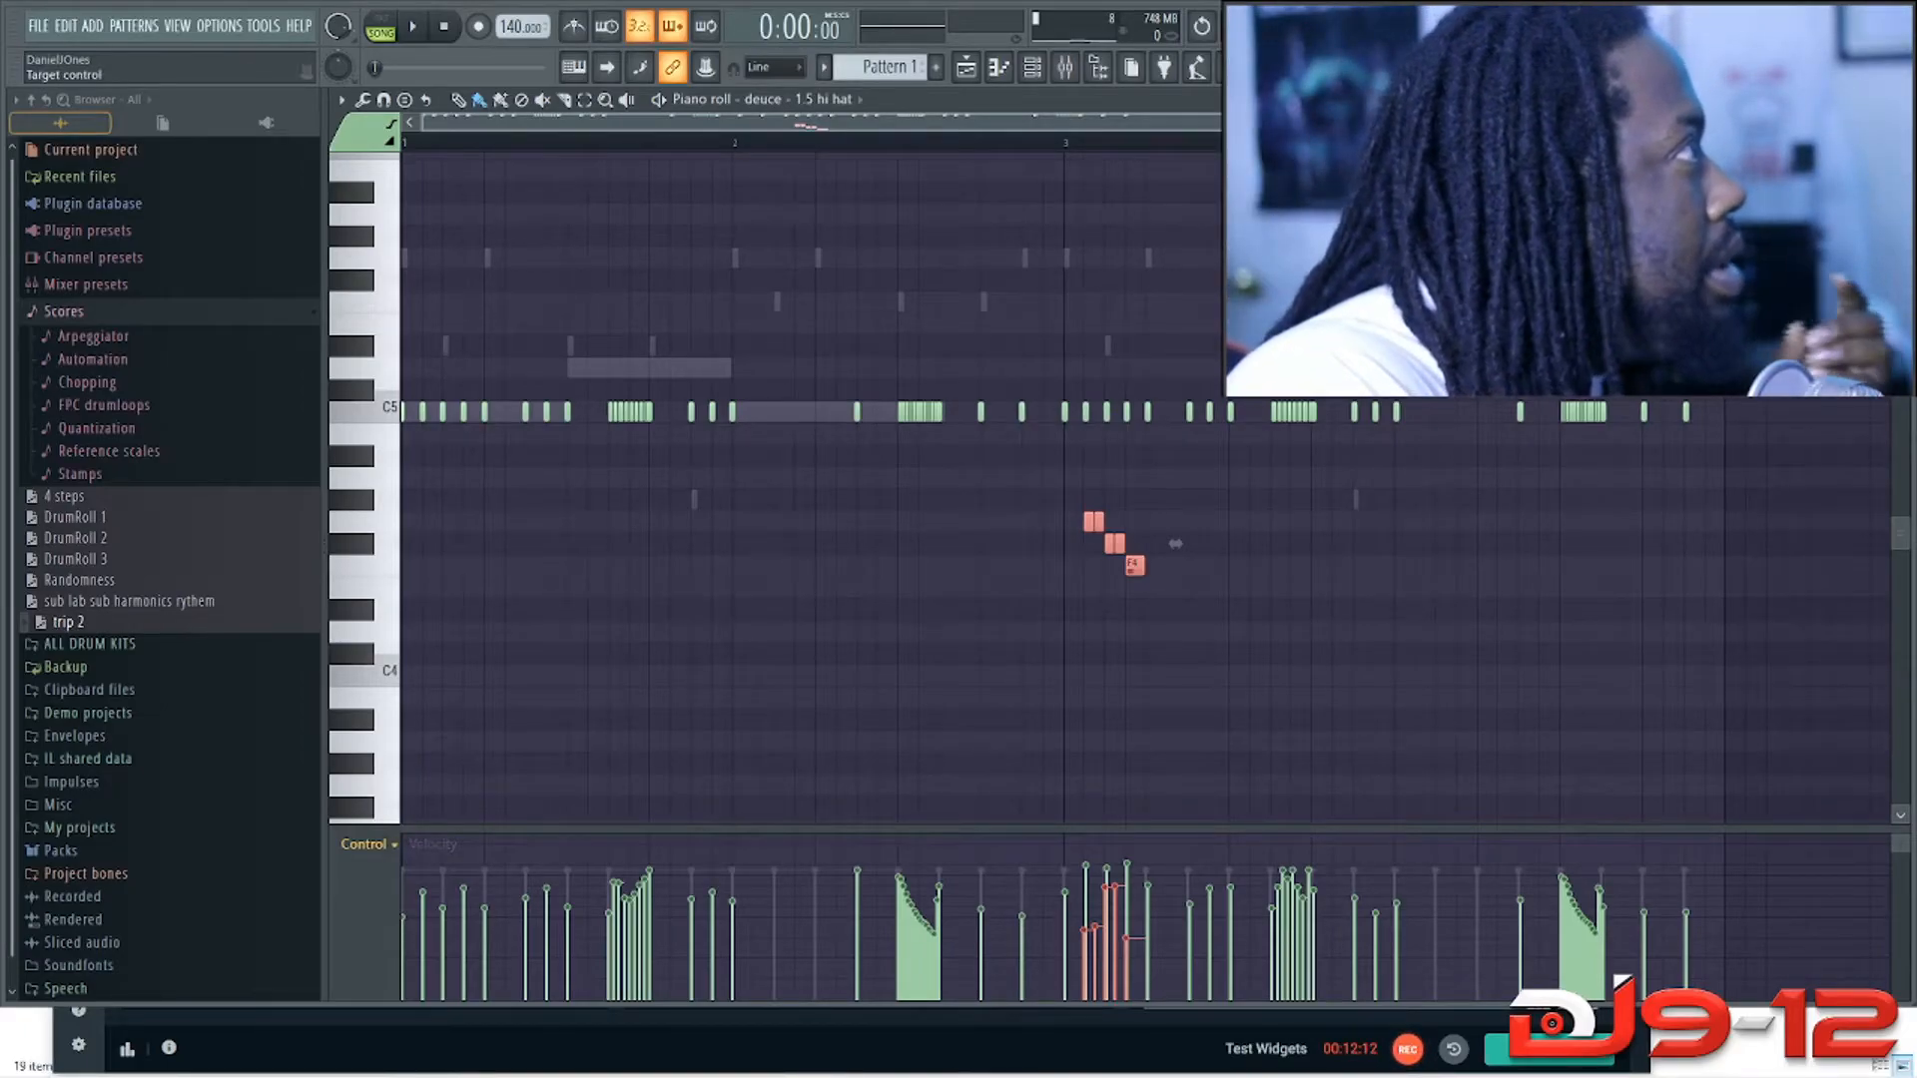
pyautogui.click(365, 844)
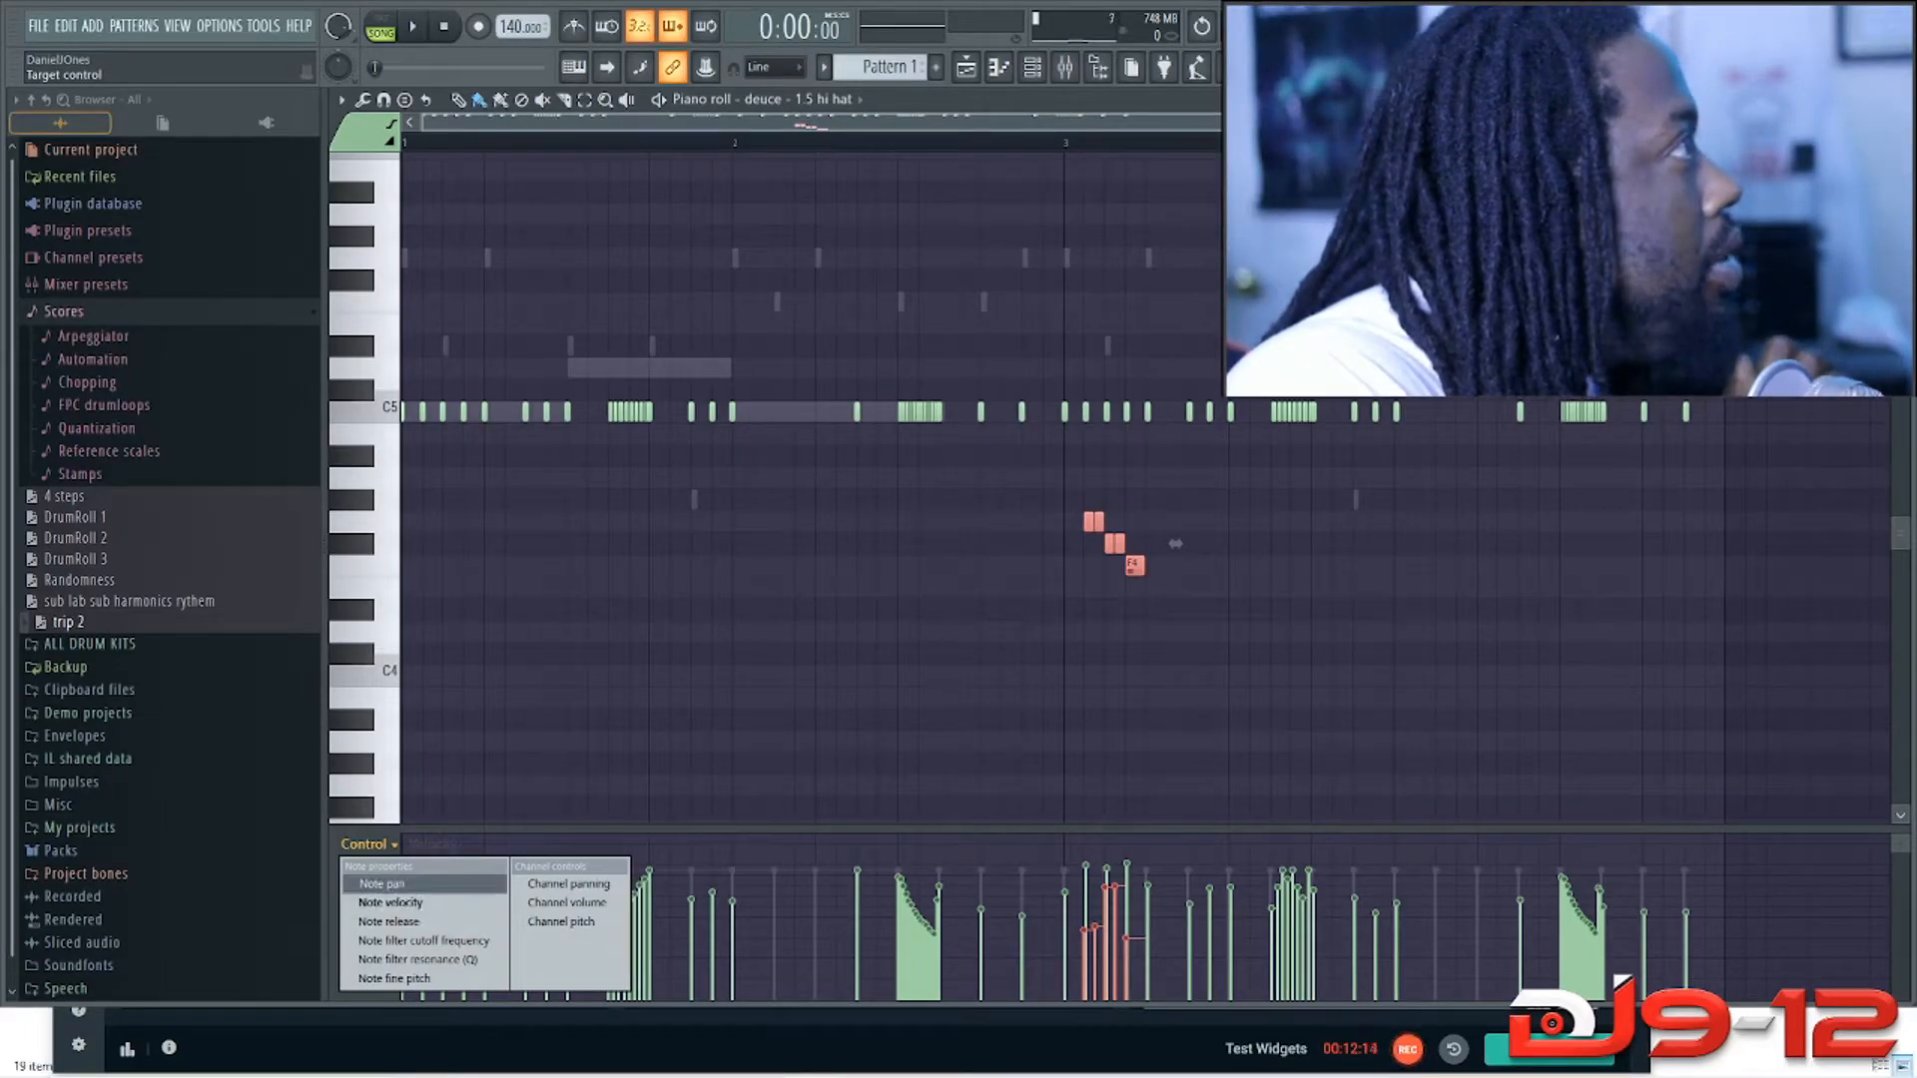
pyautogui.click(382, 884)
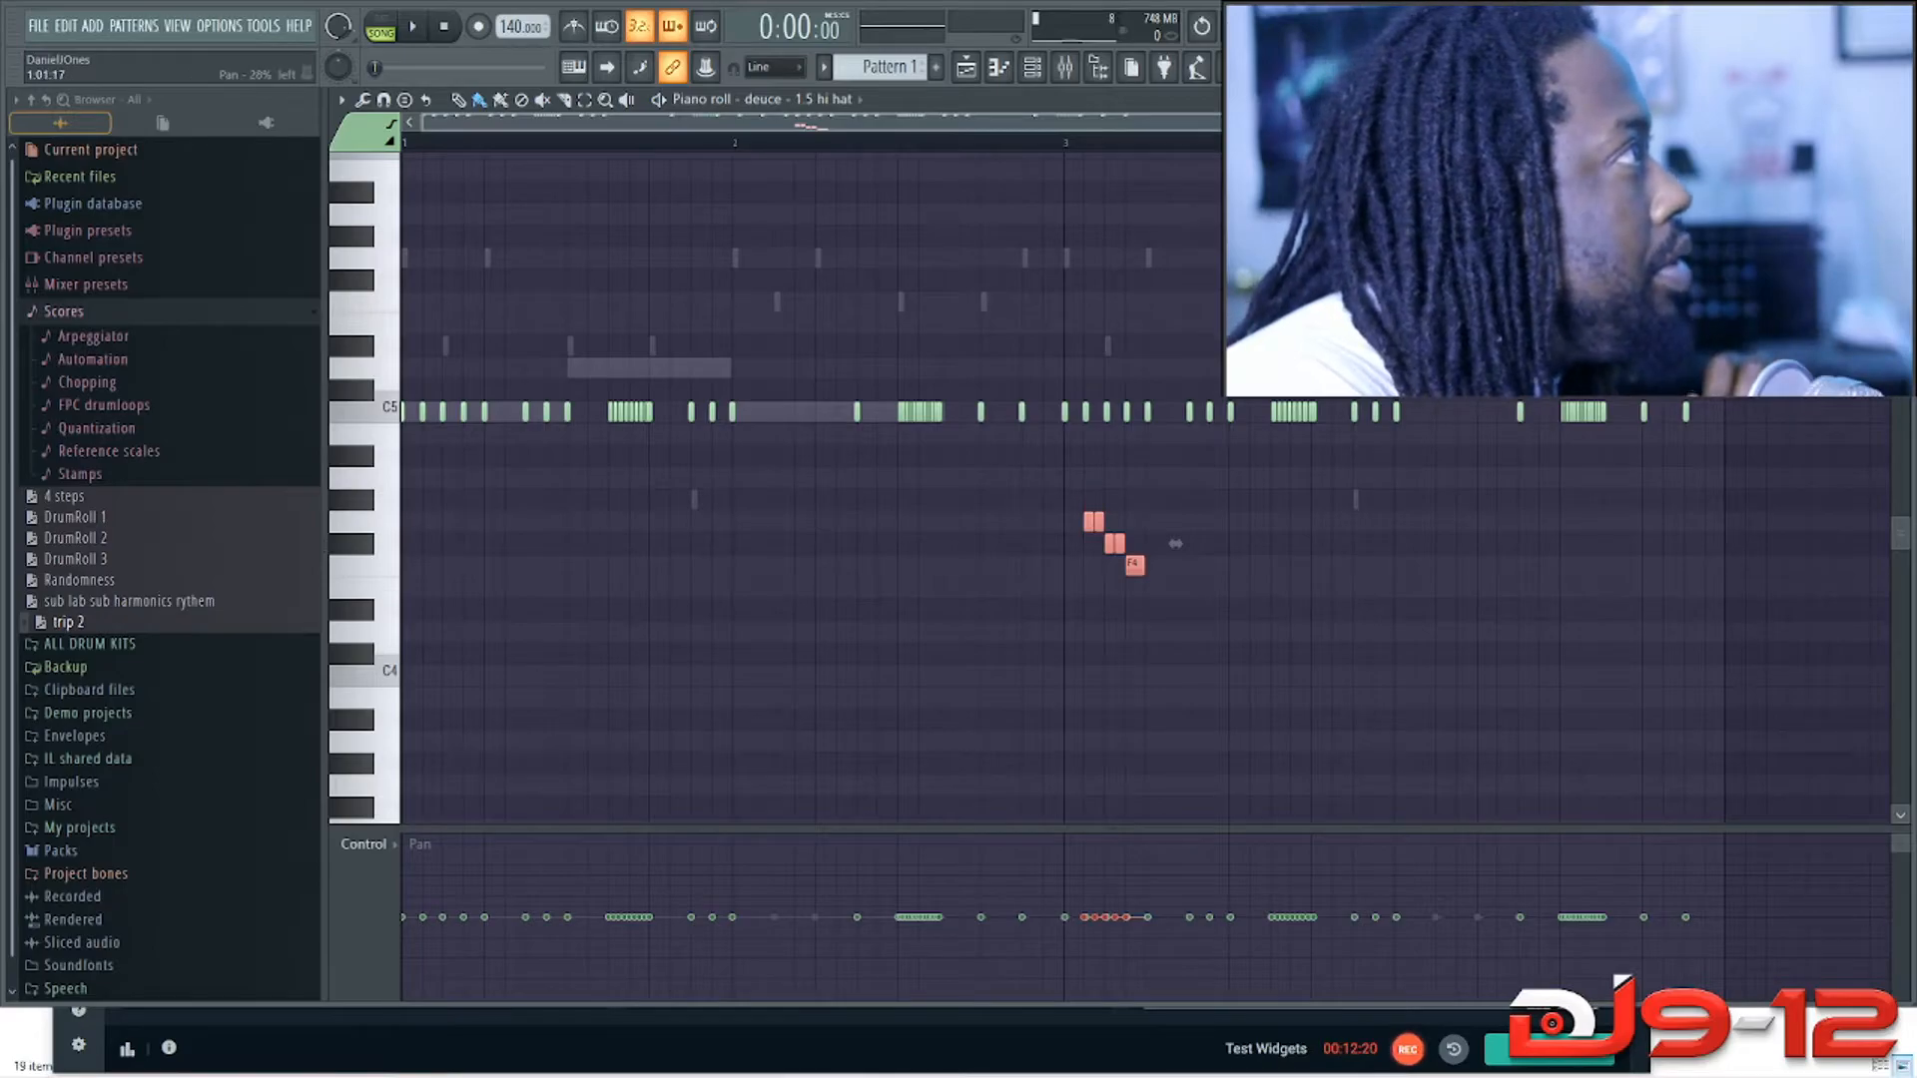
pyautogui.click(514, 741)
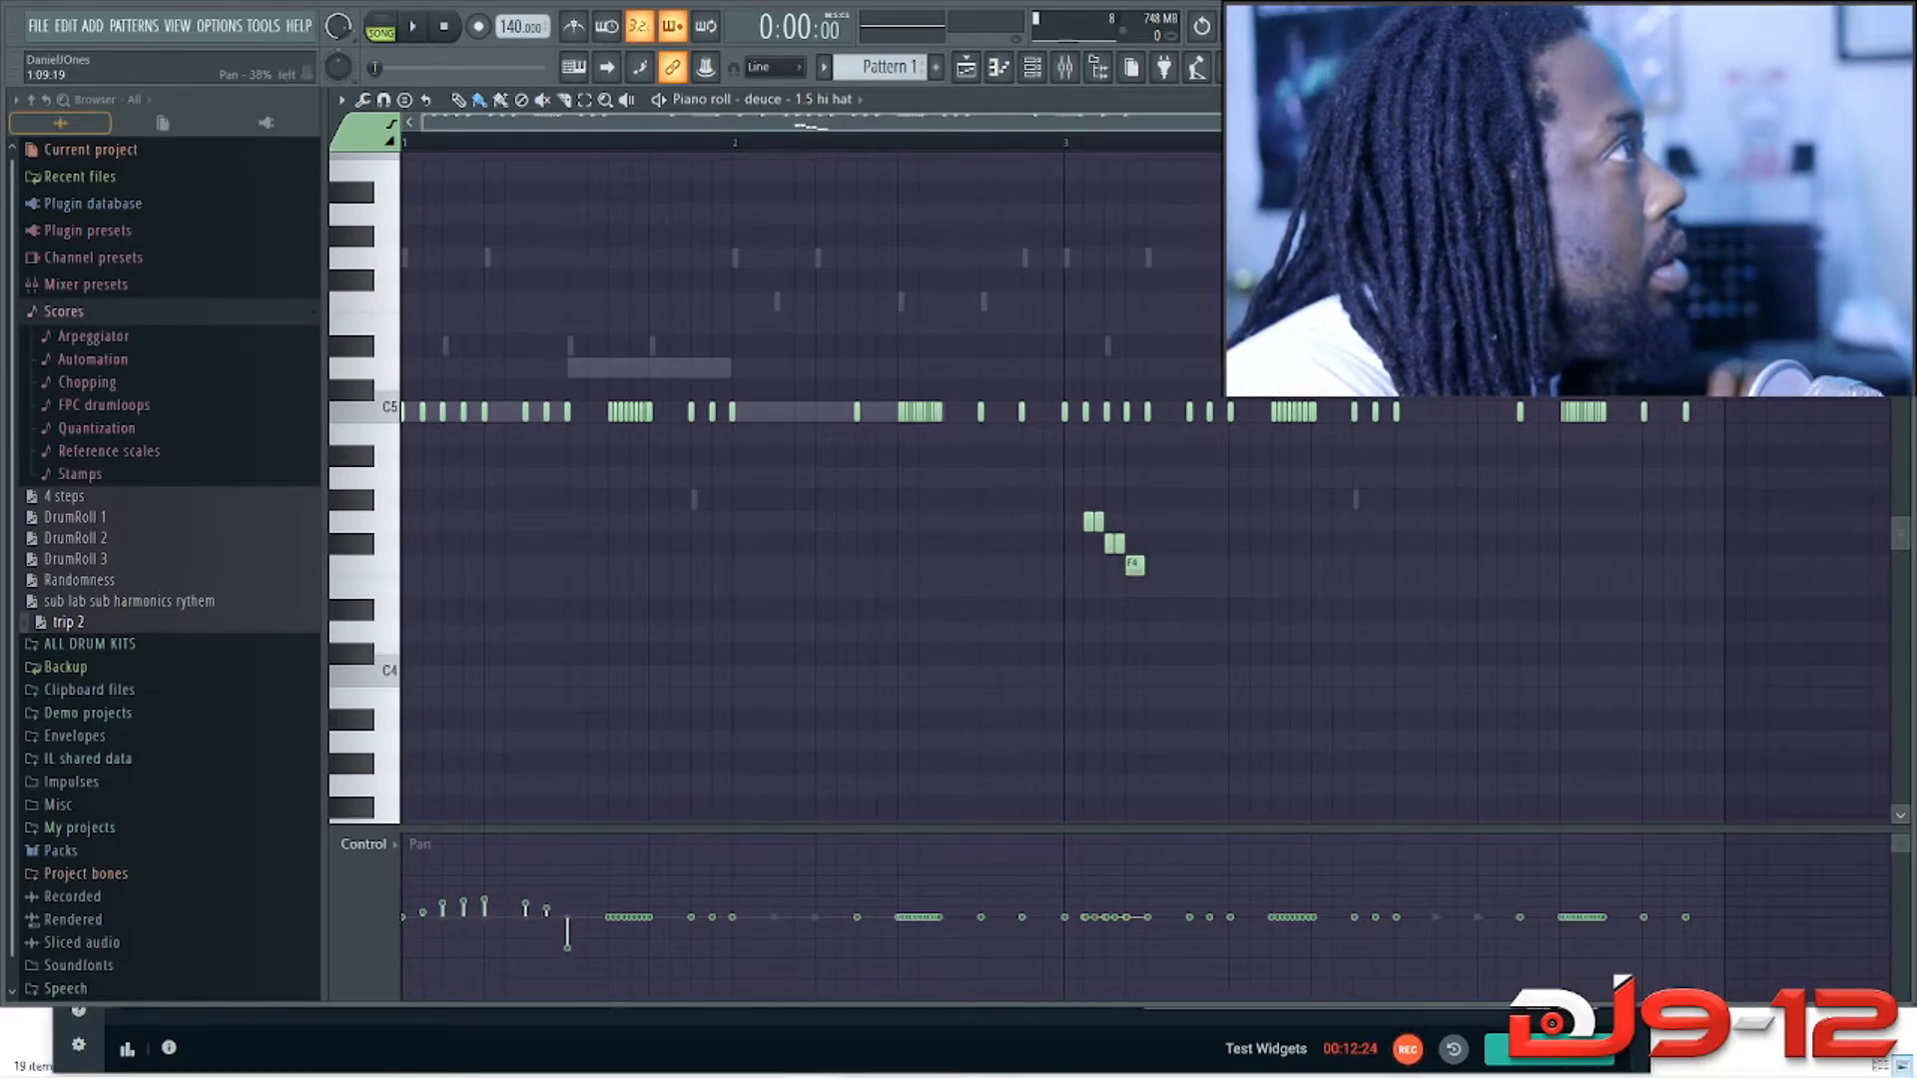
pyautogui.moveTo(571, 948); pyautogui.dragTo(655, 938)
pyautogui.moveTo(857, 914); pyautogui.dragTo(983, 904)
pyautogui.moveTo(1085, 936)
pyautogui.mouseDown()
pyautogui.moveTo(1153, 914)
pyautogui.moveTo(1313, 930)
pyautogui.mouseUp()
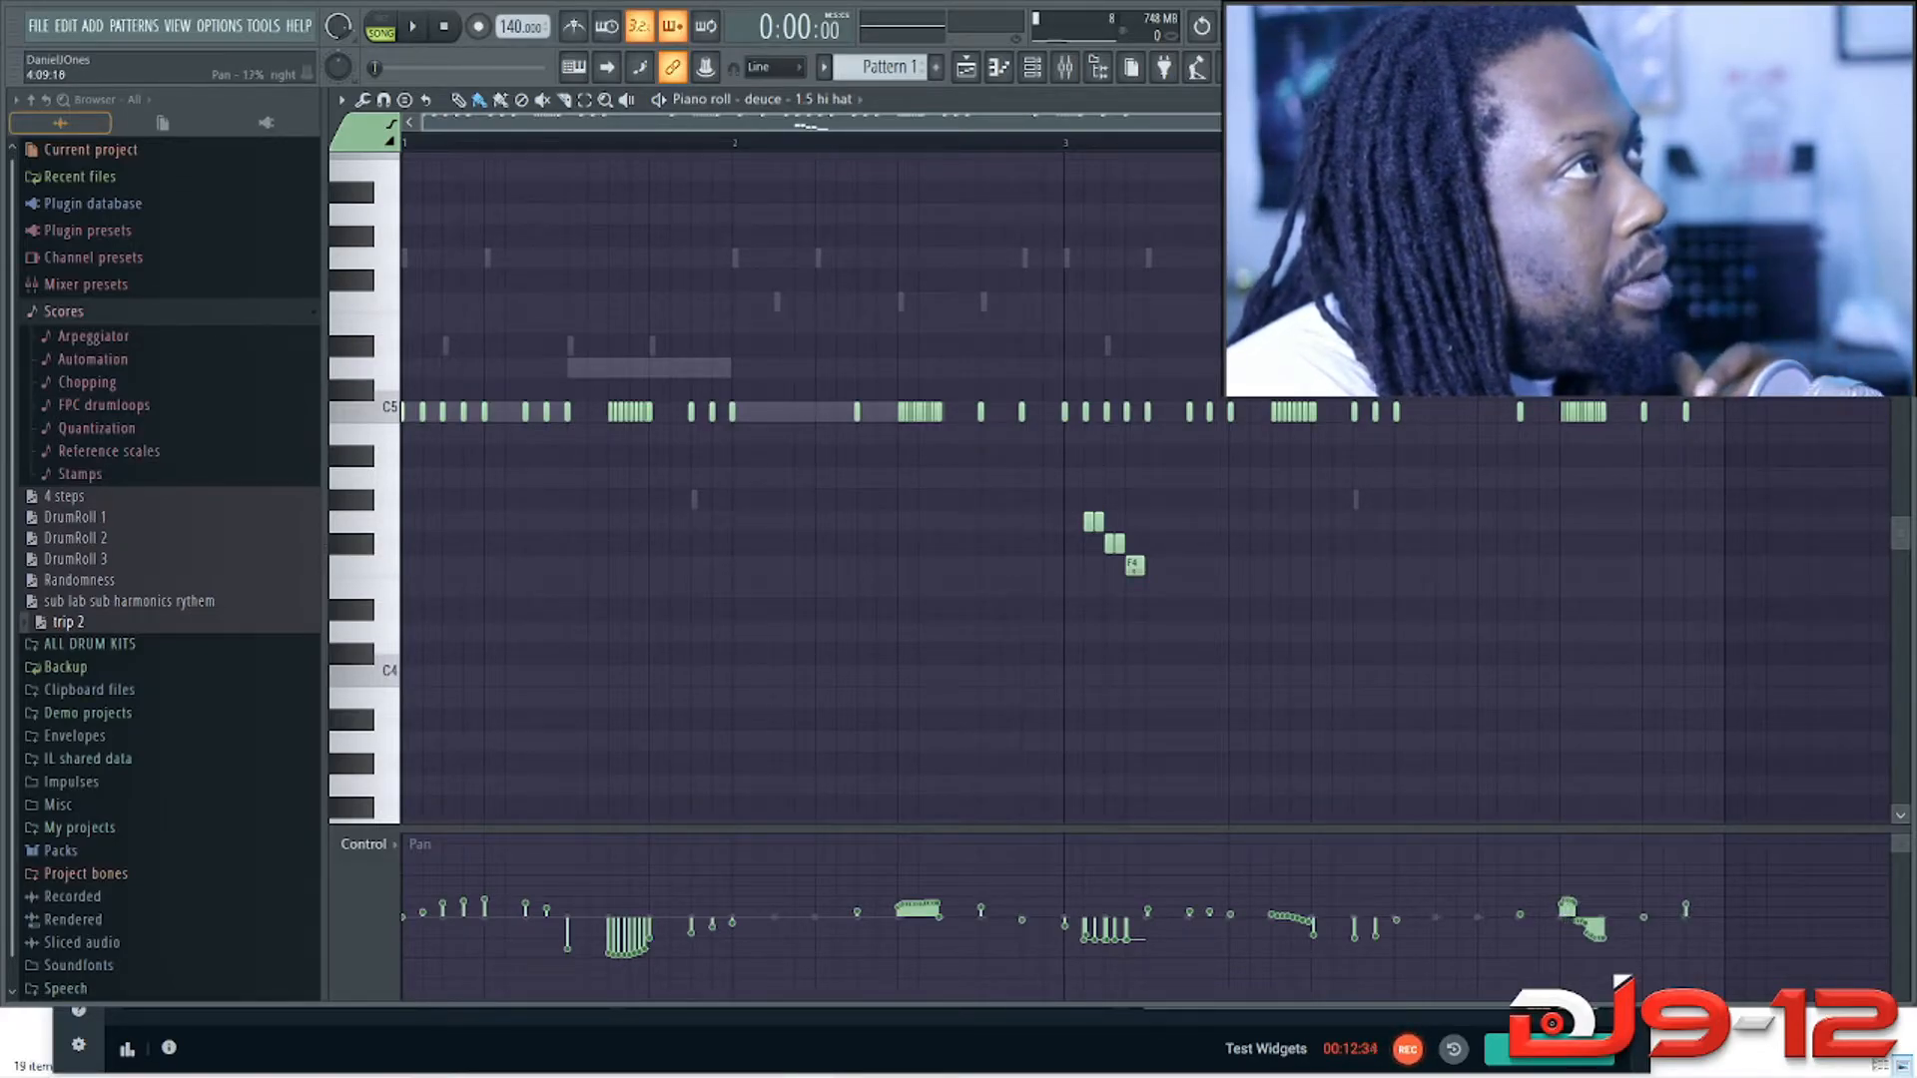
pyautogui.press('space')
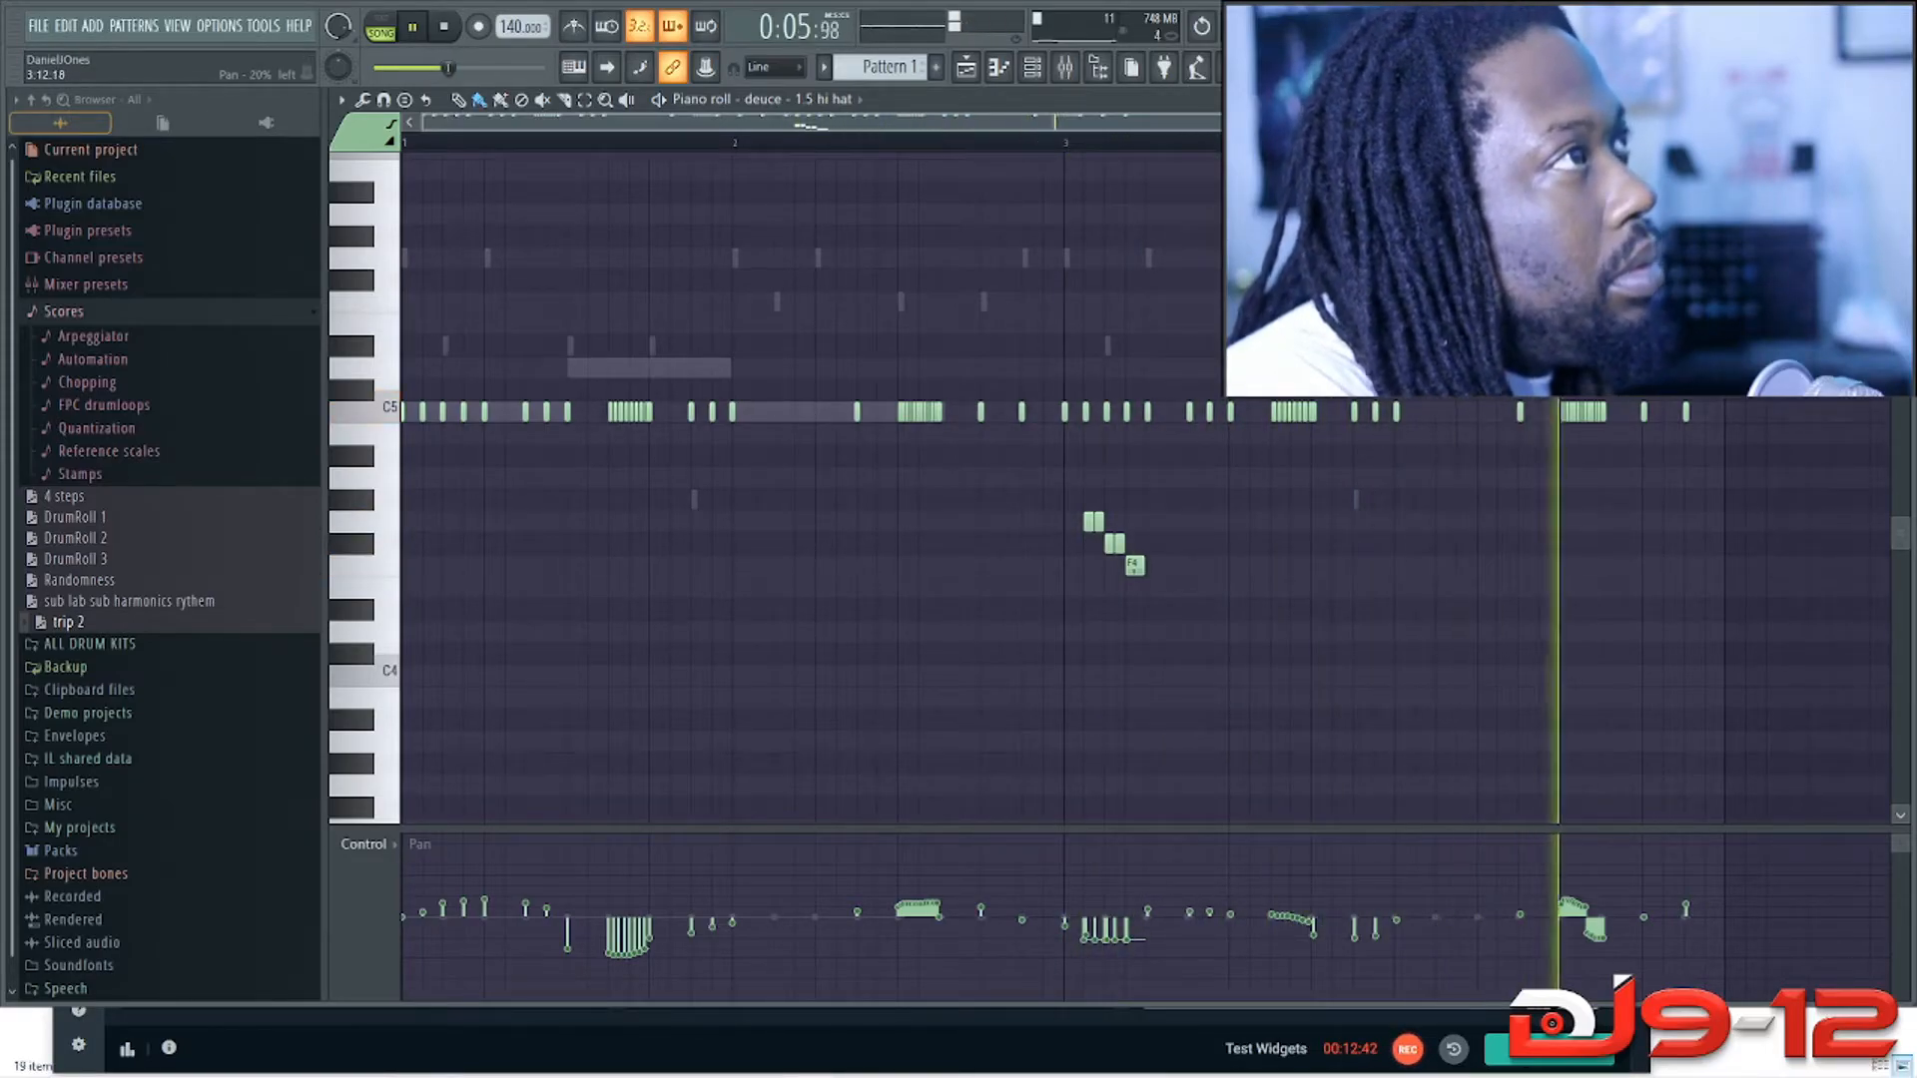
pyautogui.press('space')
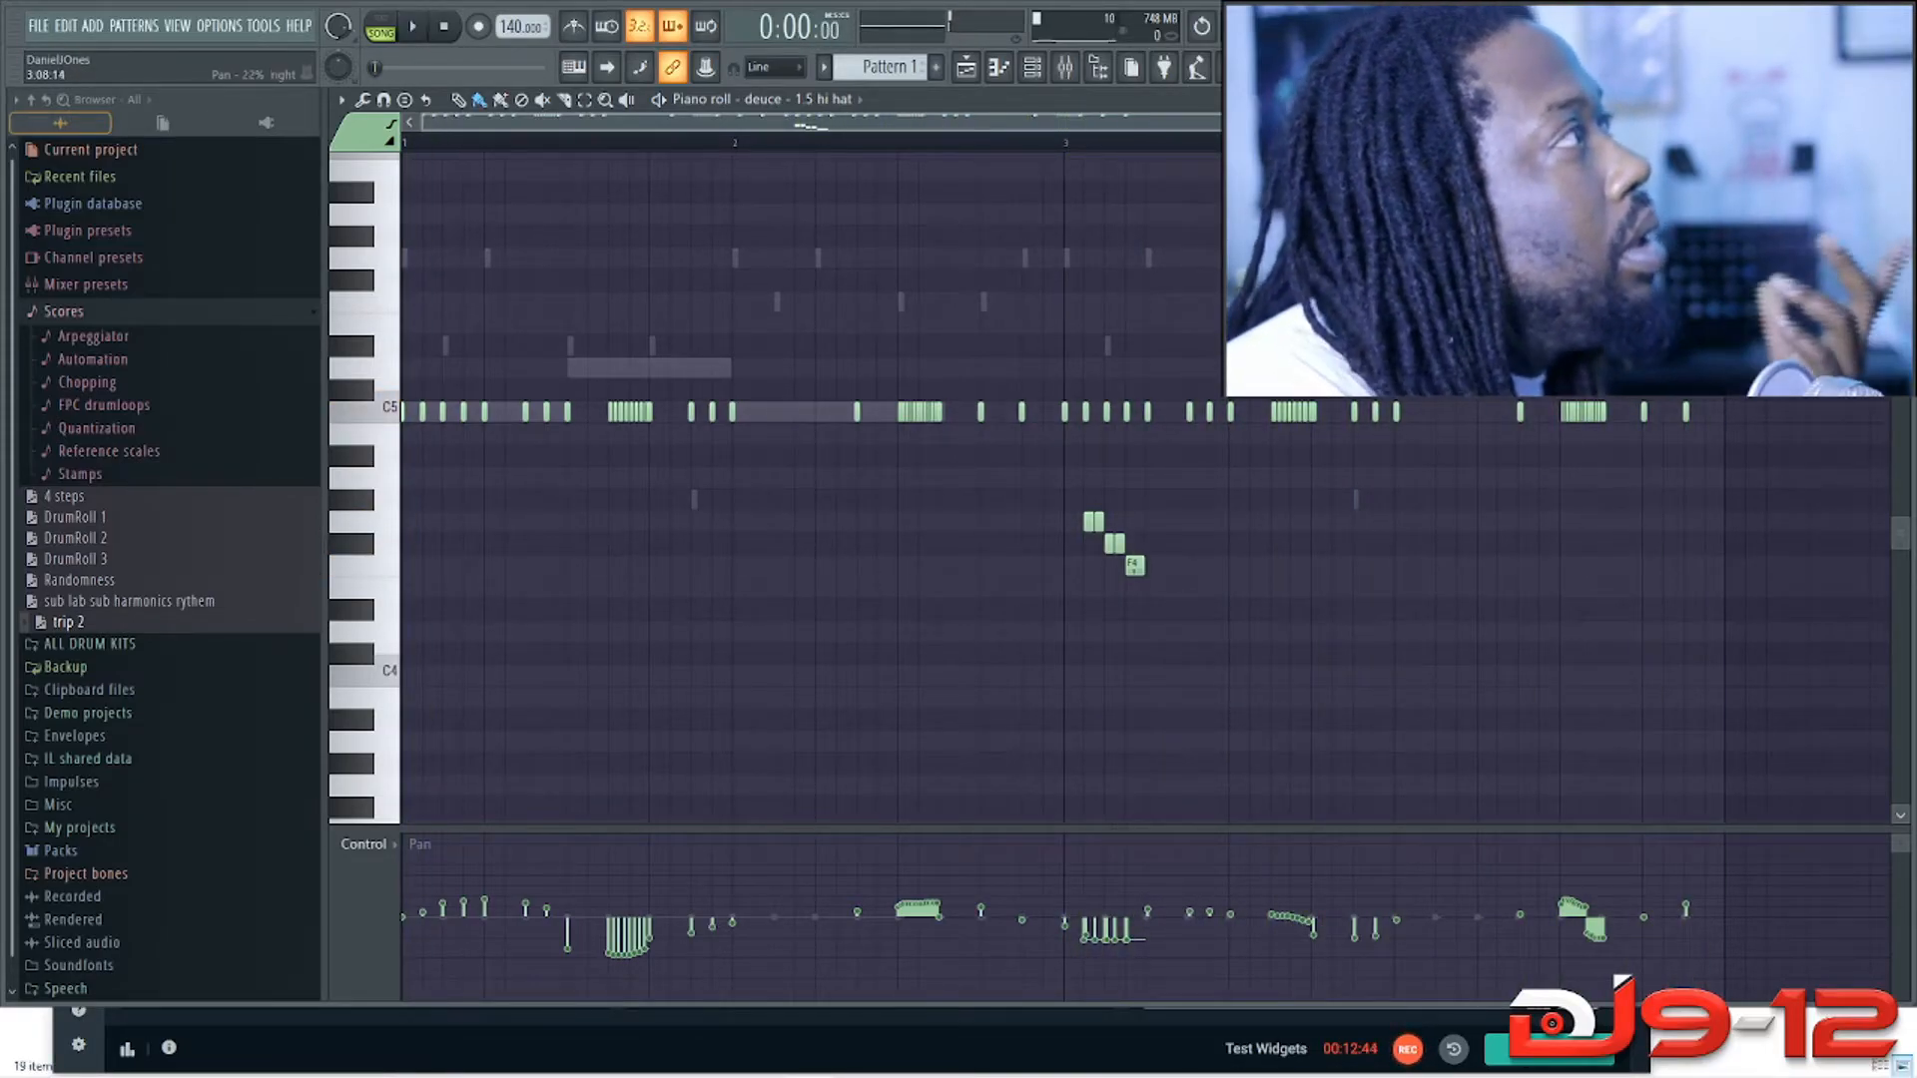
# Step: Slope the hi-hat notes' filter cutoff from raised in bar 1 to lowered in bars 3 and 4, and play the beat
pyautogui.click(366, 844)
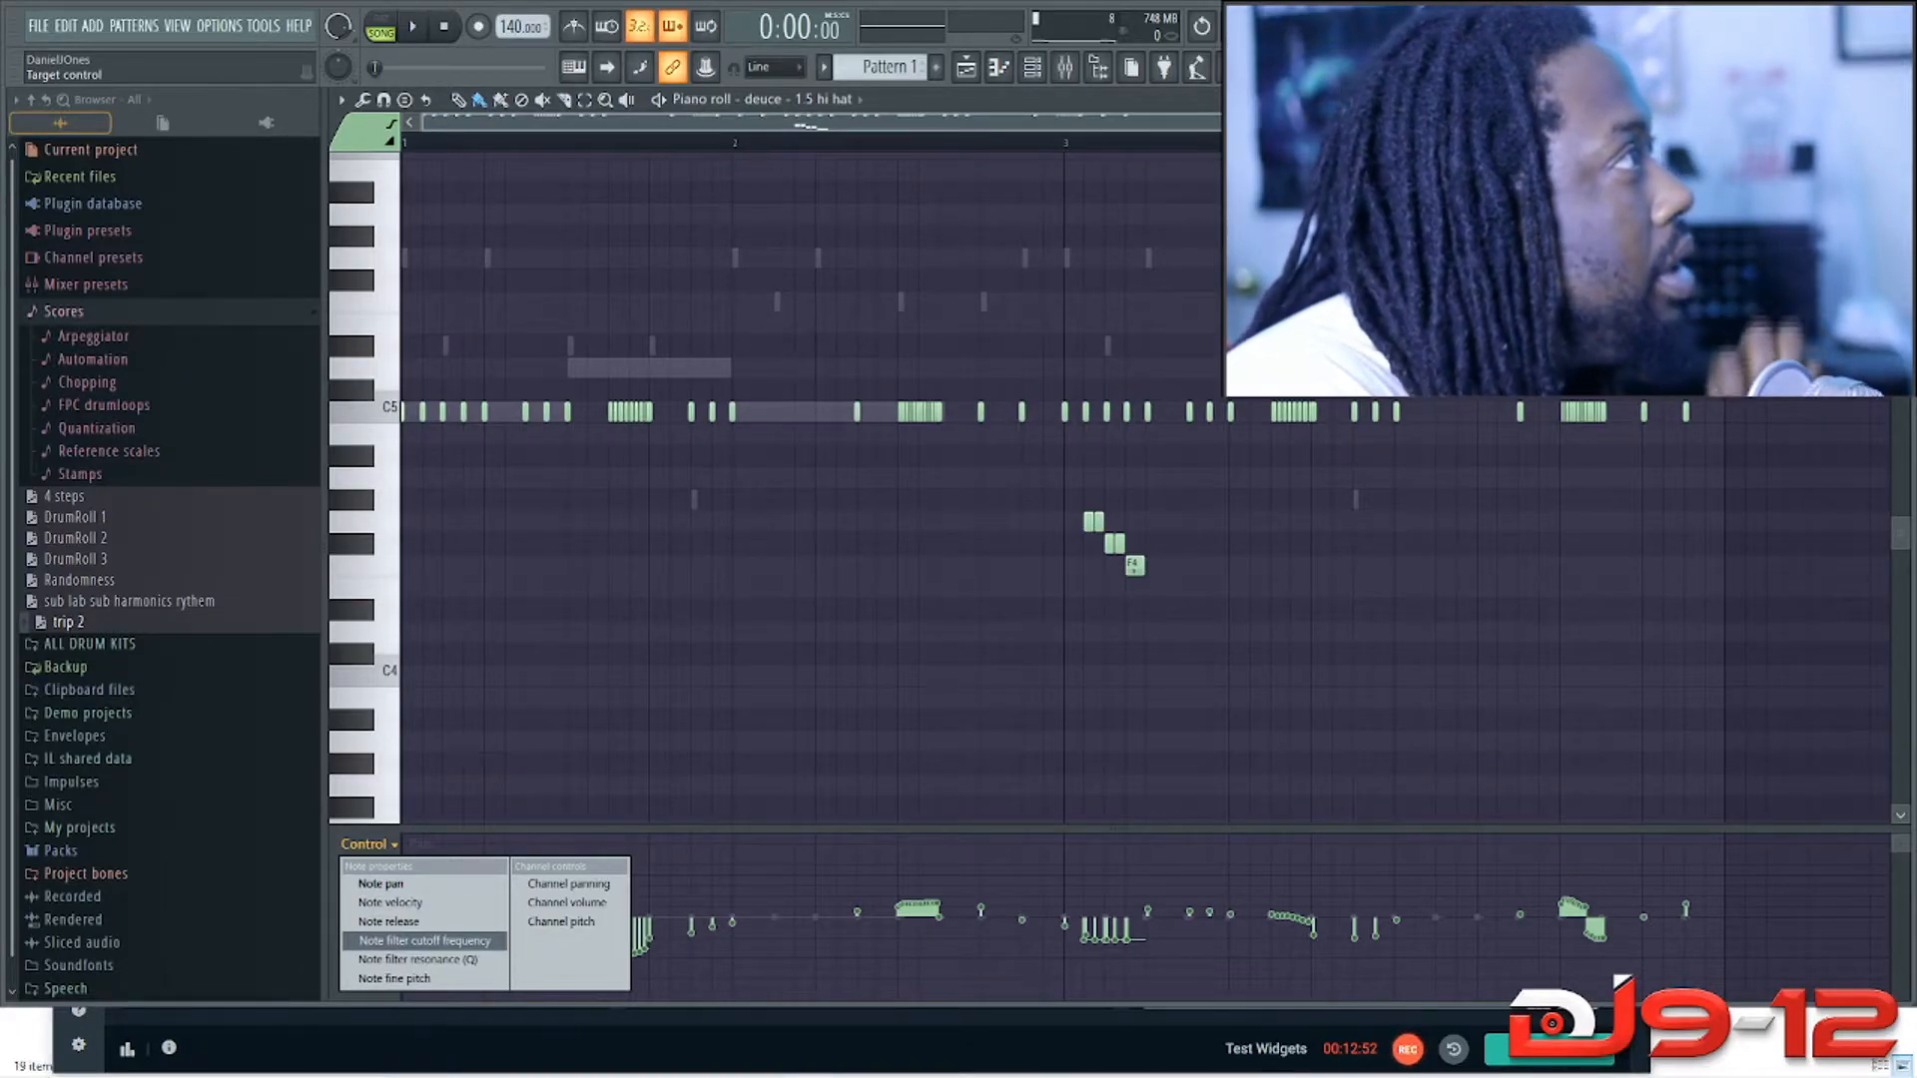
pyautogui.click(424, 941)
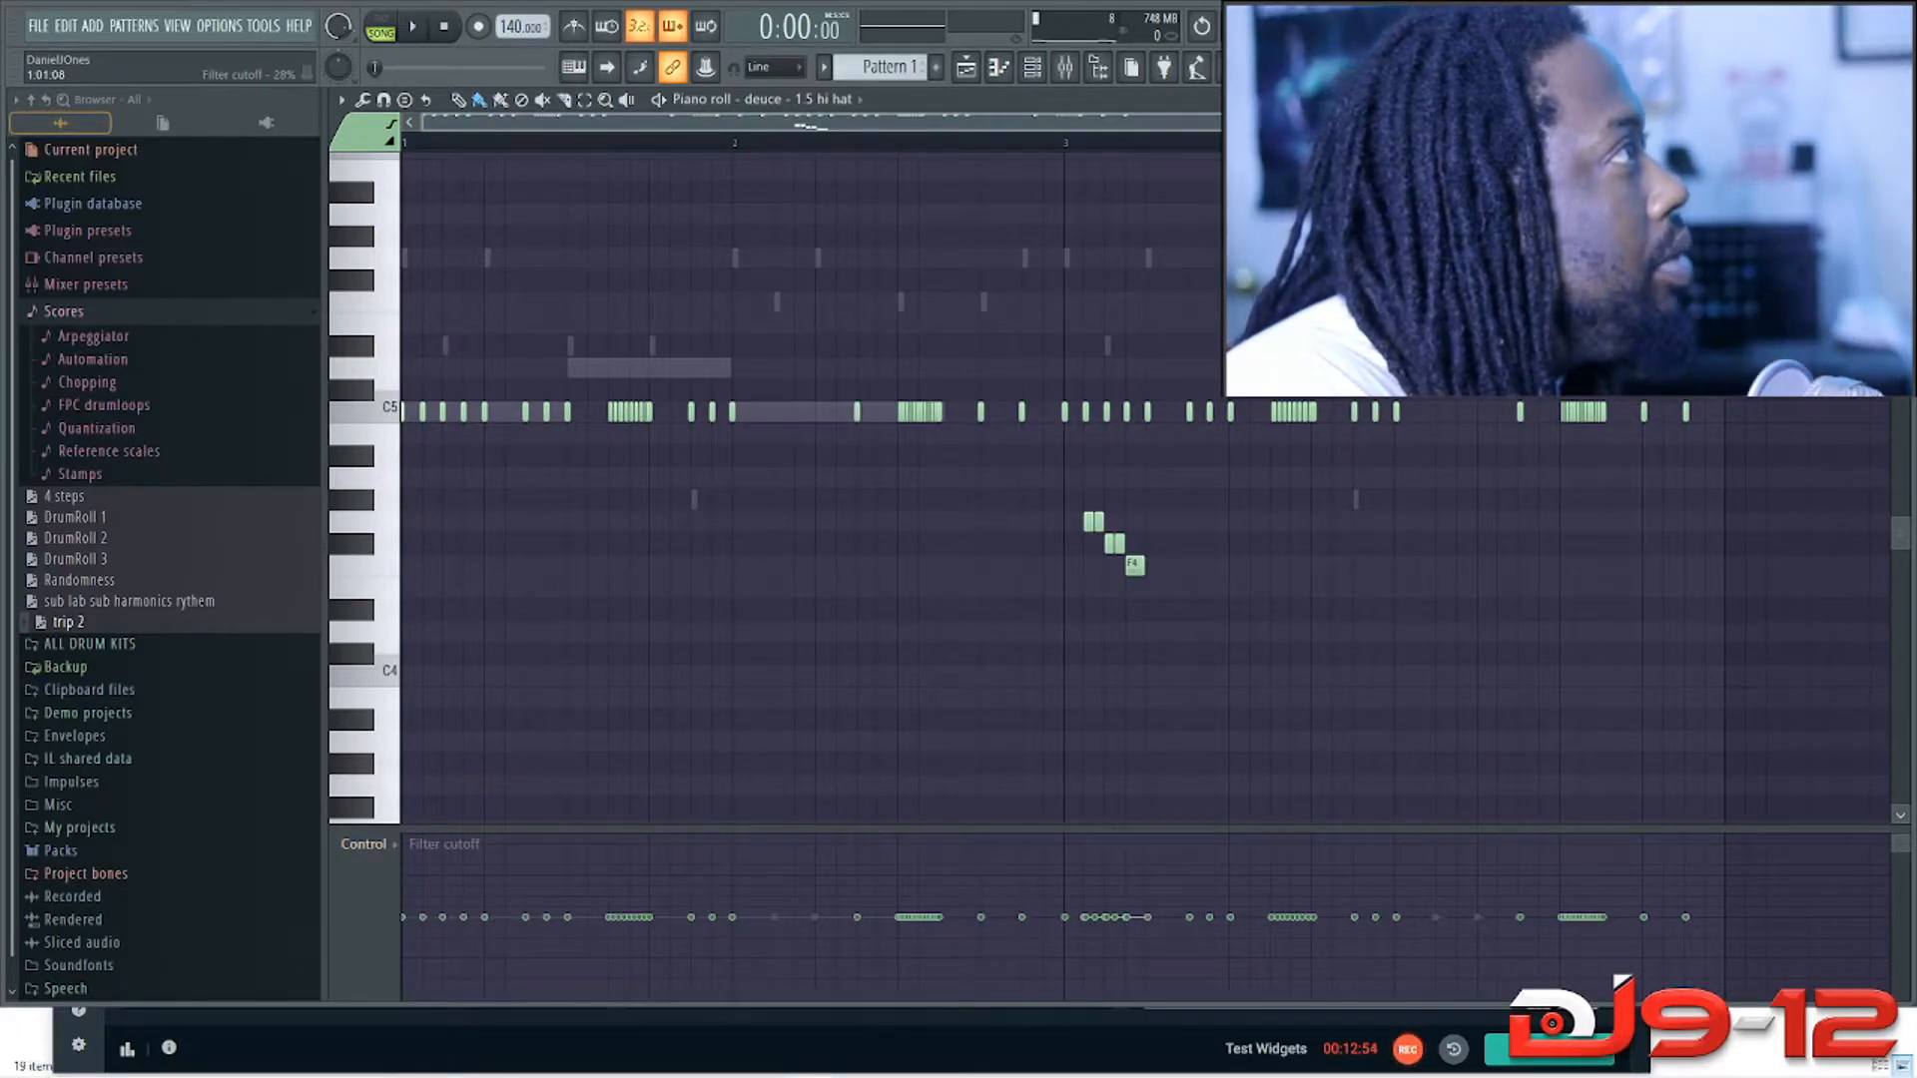
pyautogui.moveTo(428, 886); pyautogui.dragTo(1648, 959)
pyautogui.press('space')
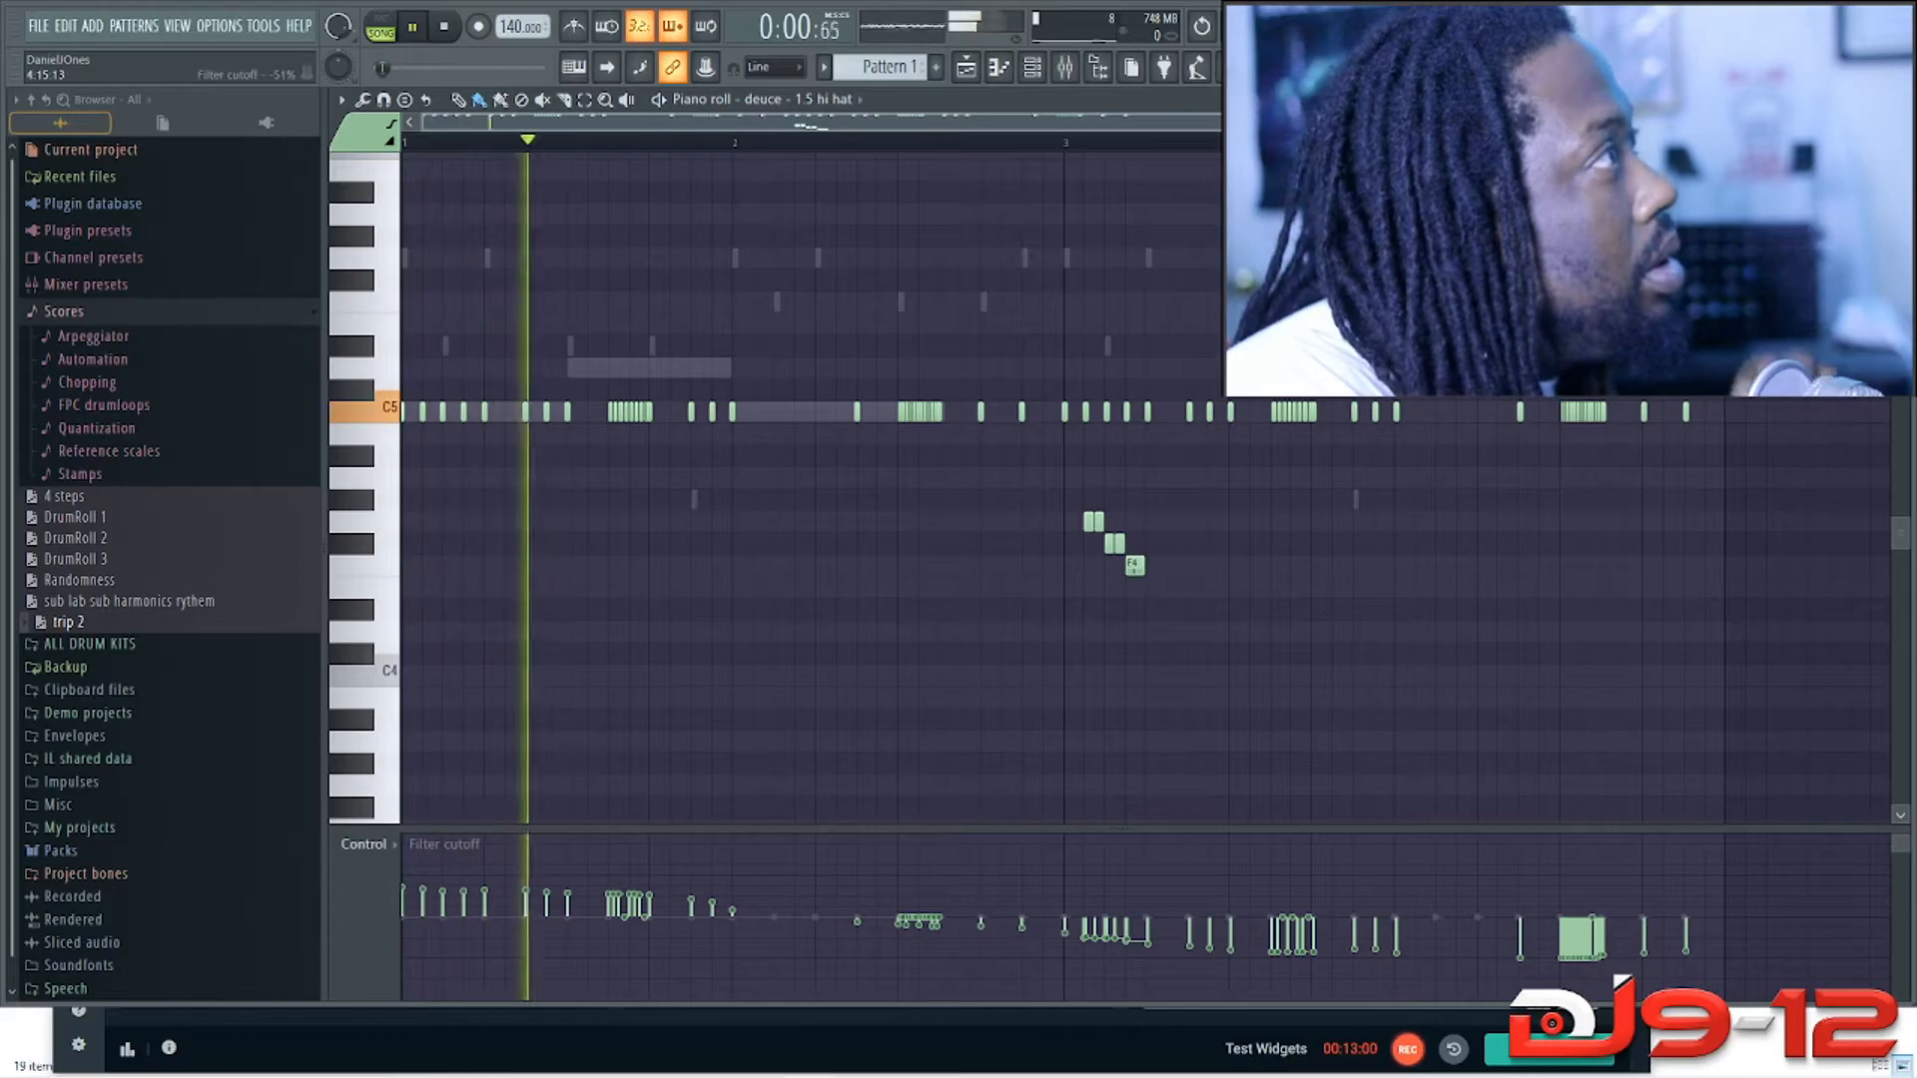
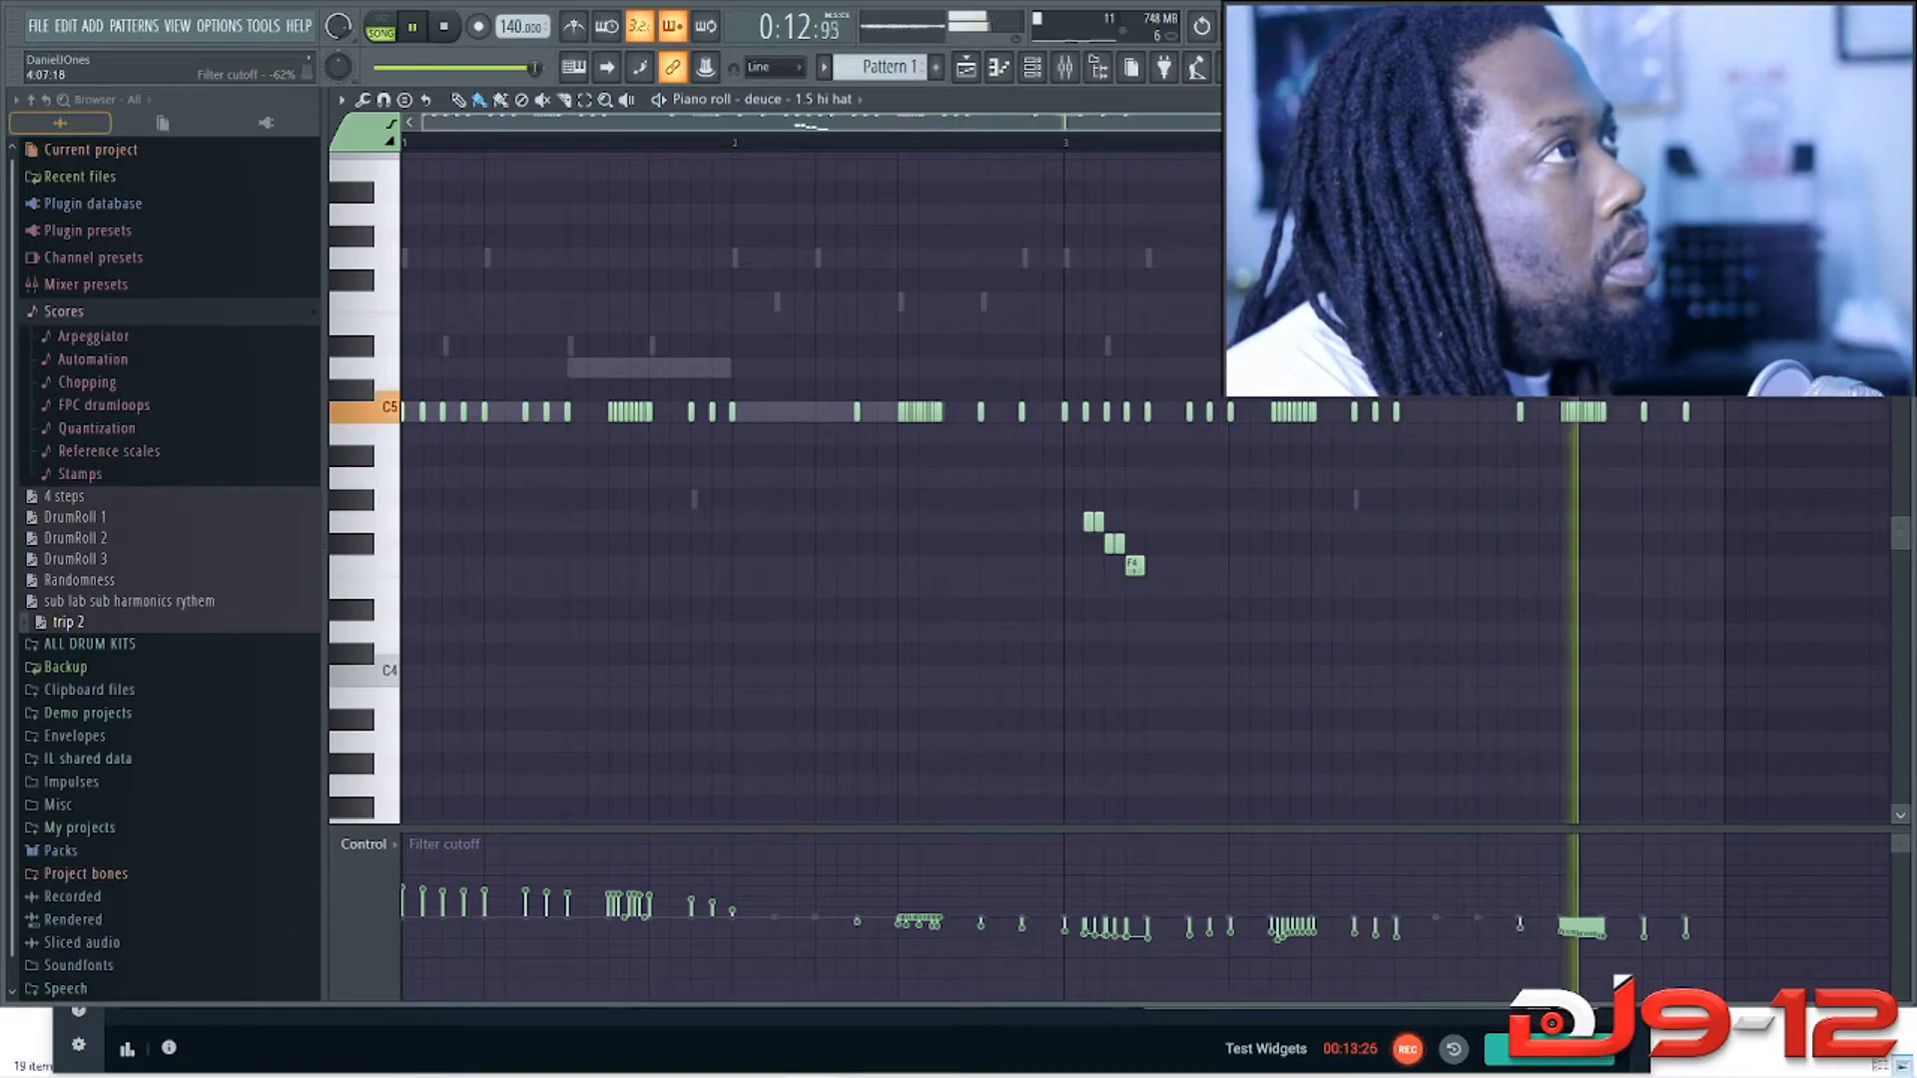
pyautogui.press('F7')
pyautogui.press('space')
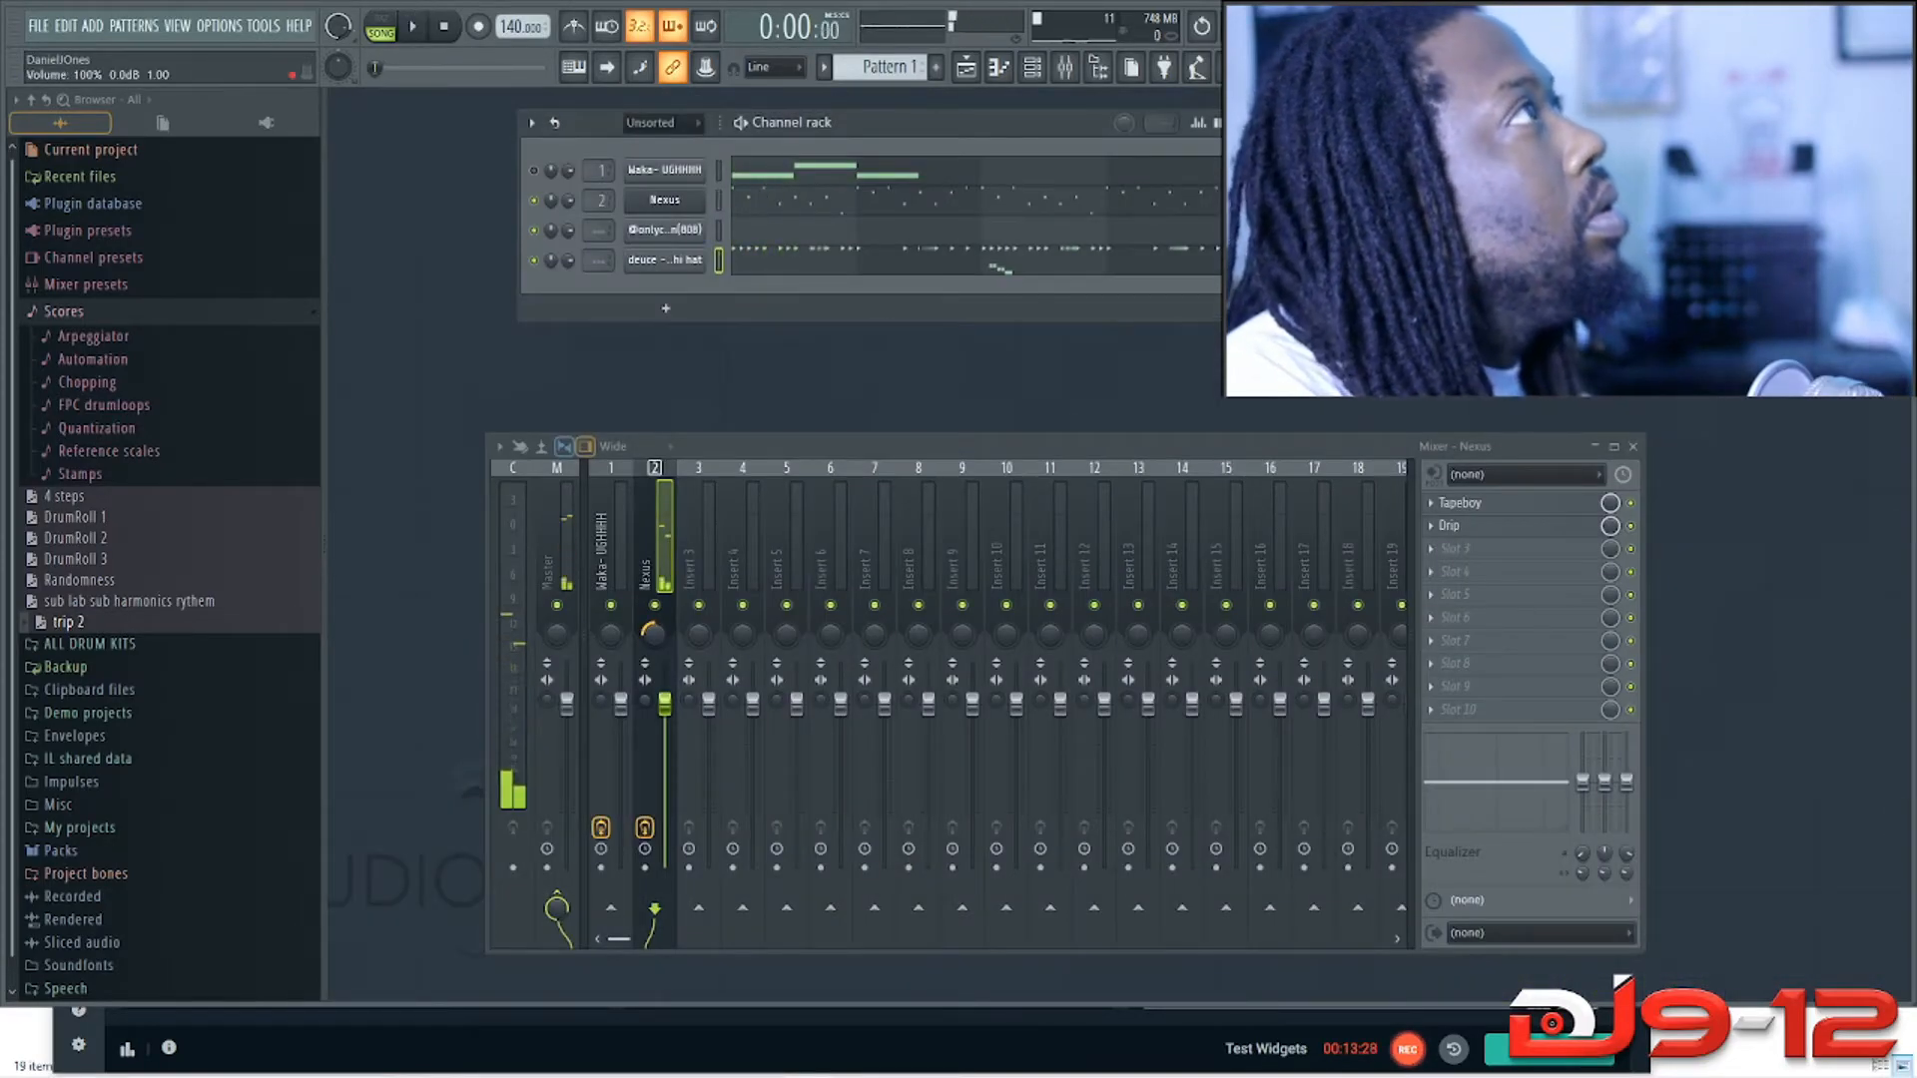
pyautogui.press('F7')
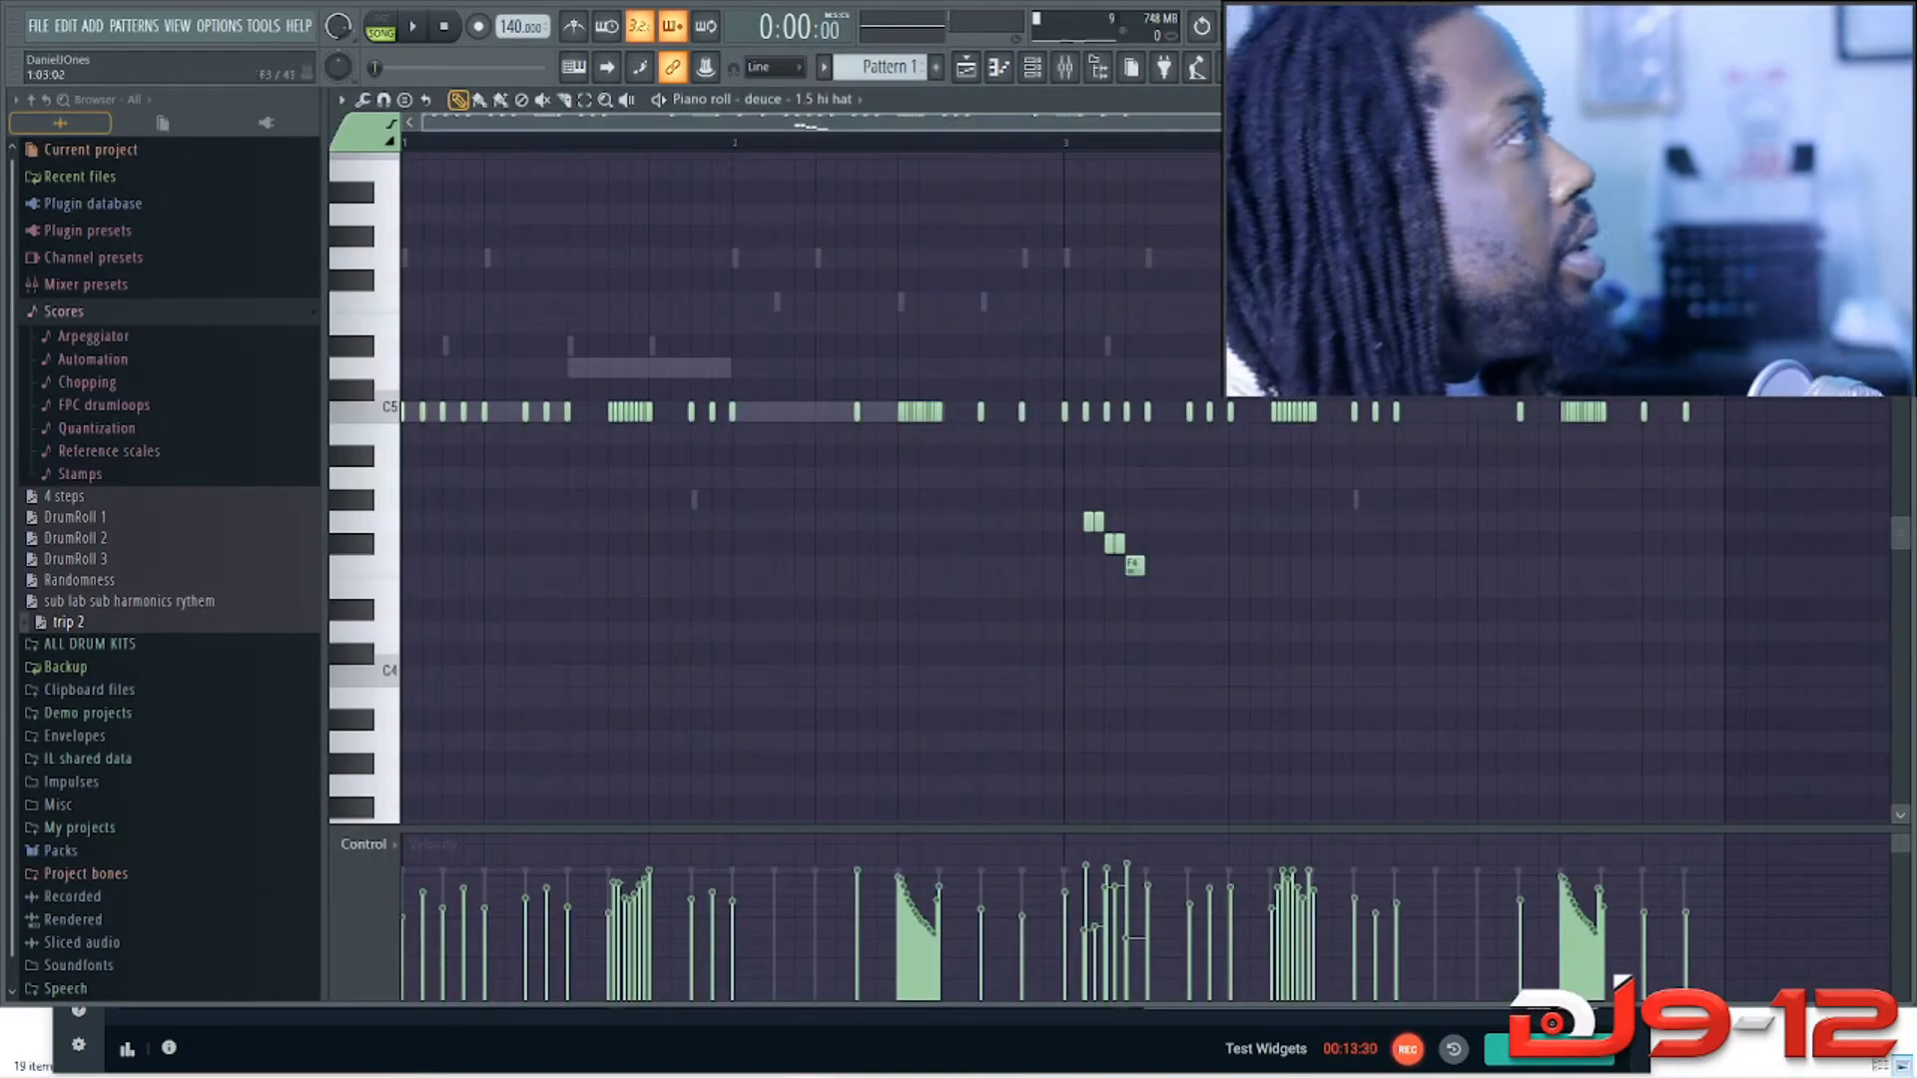
pyautogui.click(366, 843)
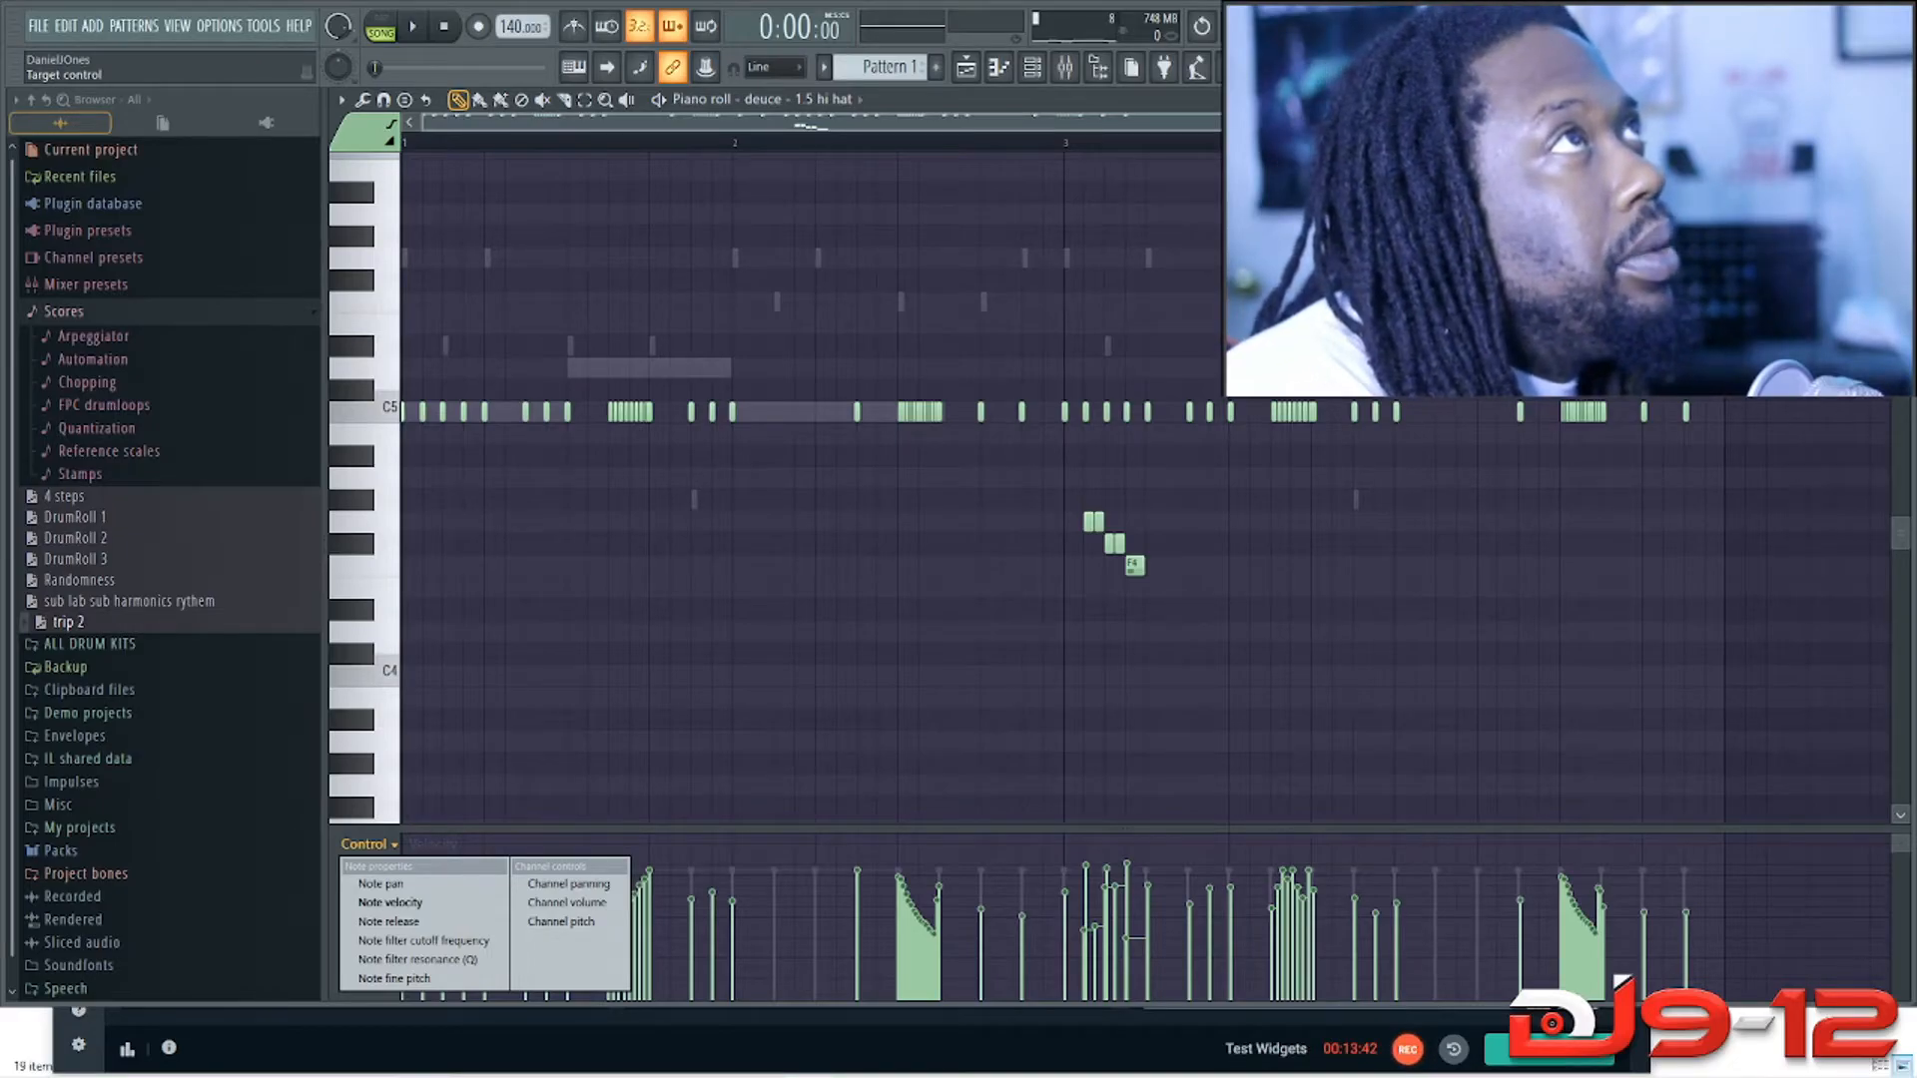
pyautogui.press('Escape')
pyautogui.press('Escape')
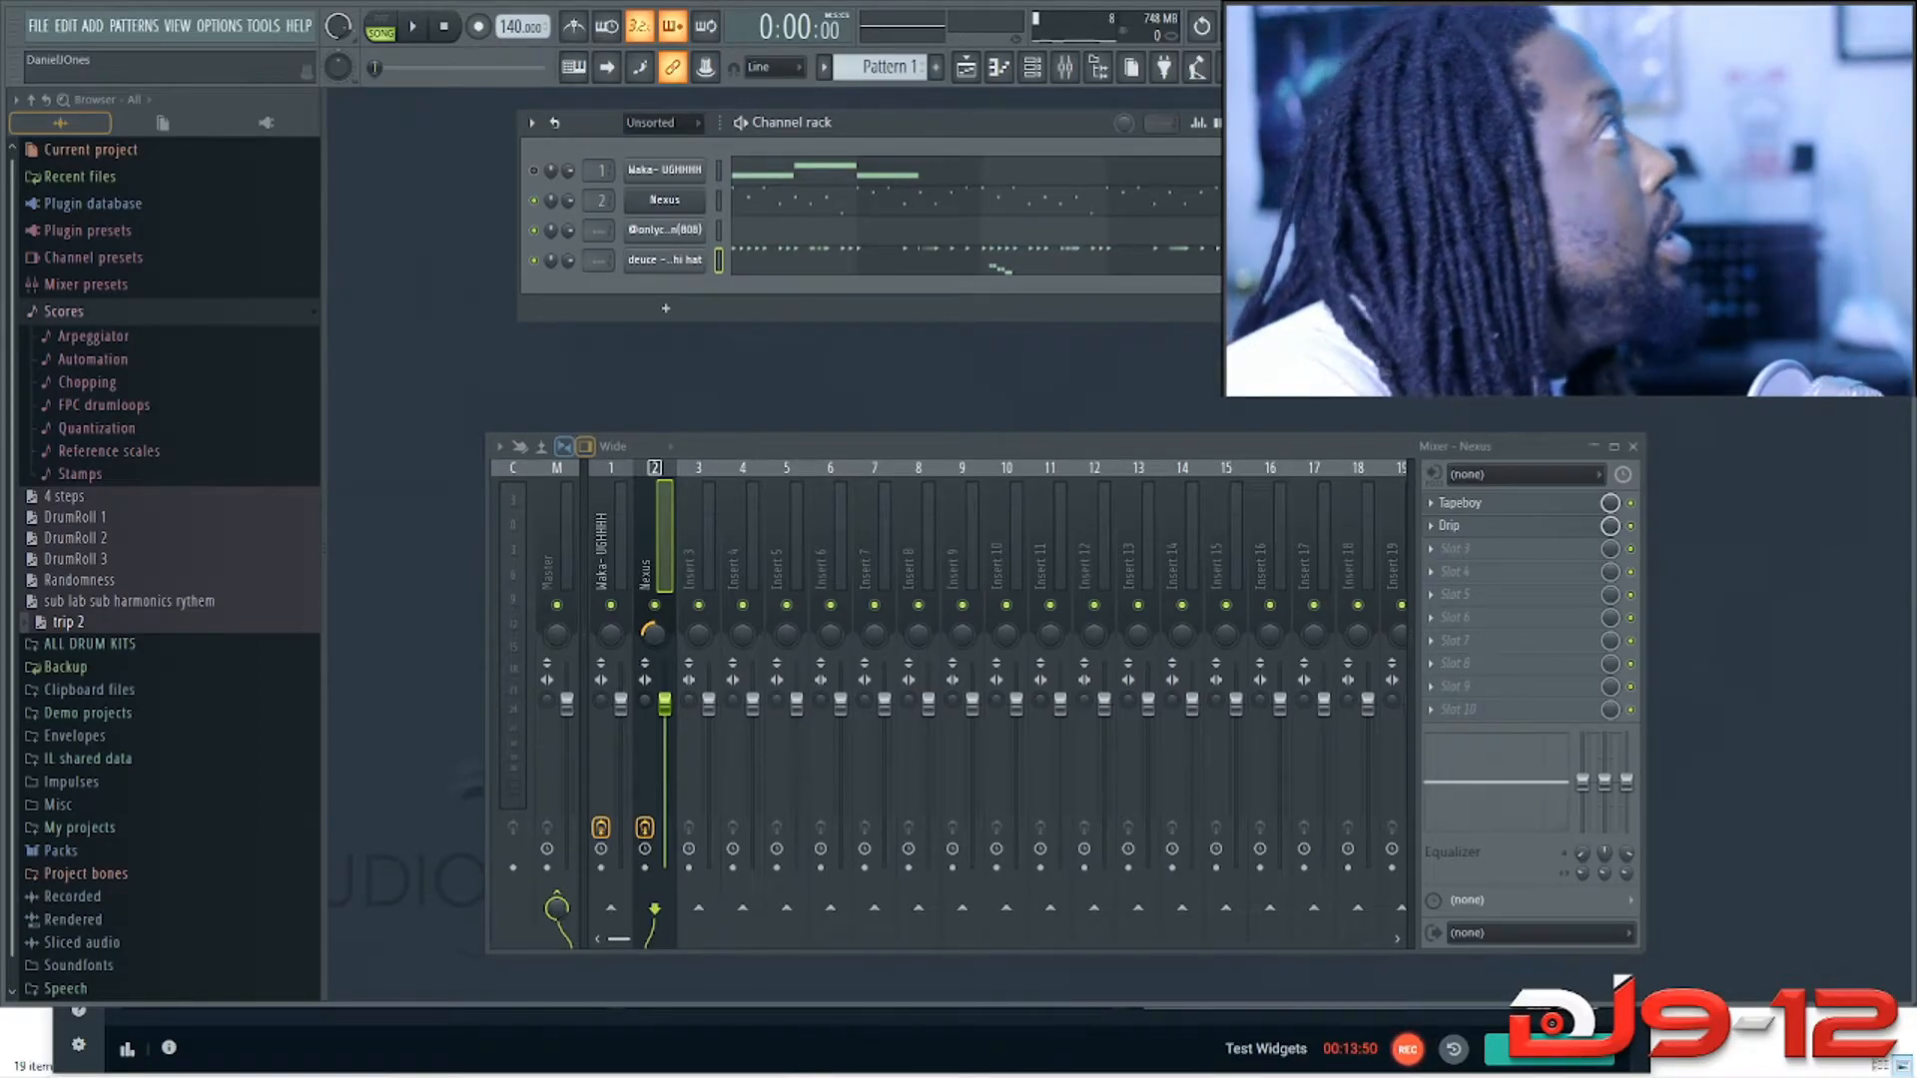
pyautogui.click(64, 311)
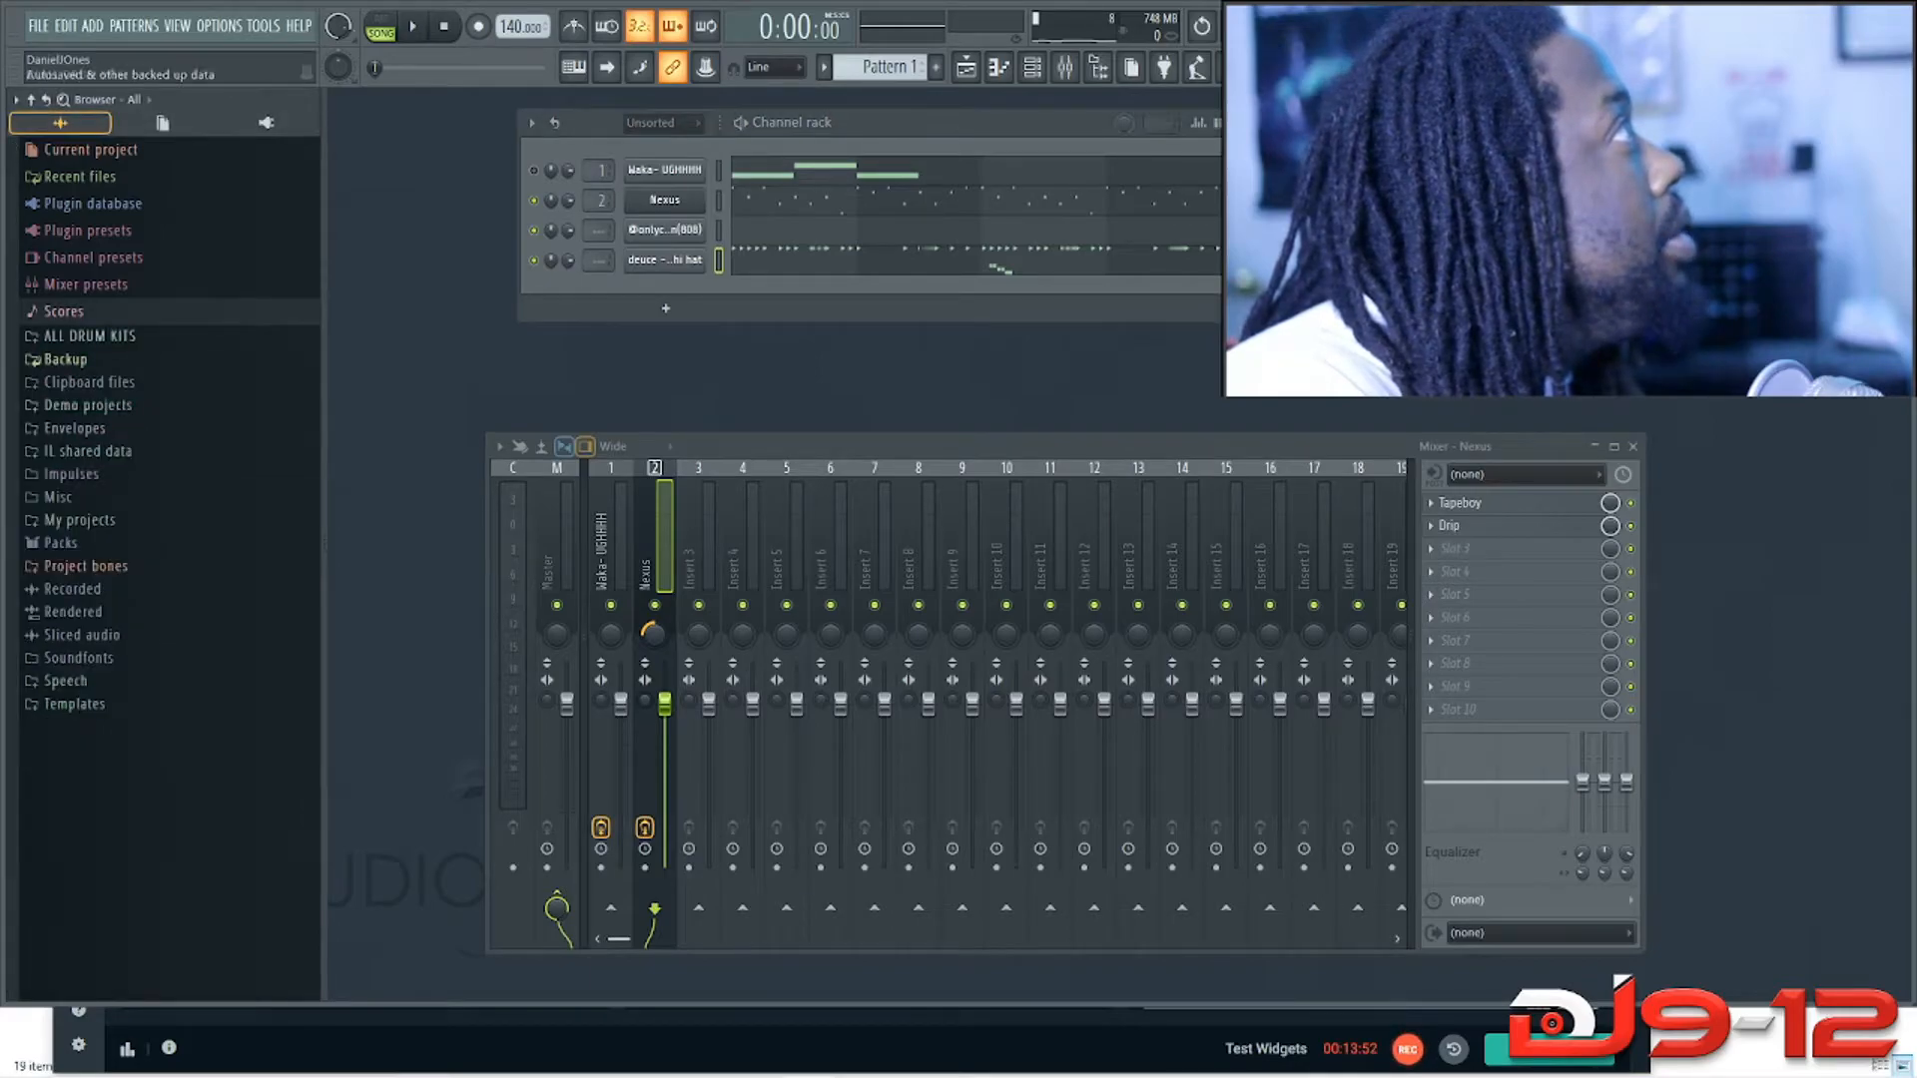
pyautogui.click(90, 335)
pyautogui.click(168, 406)
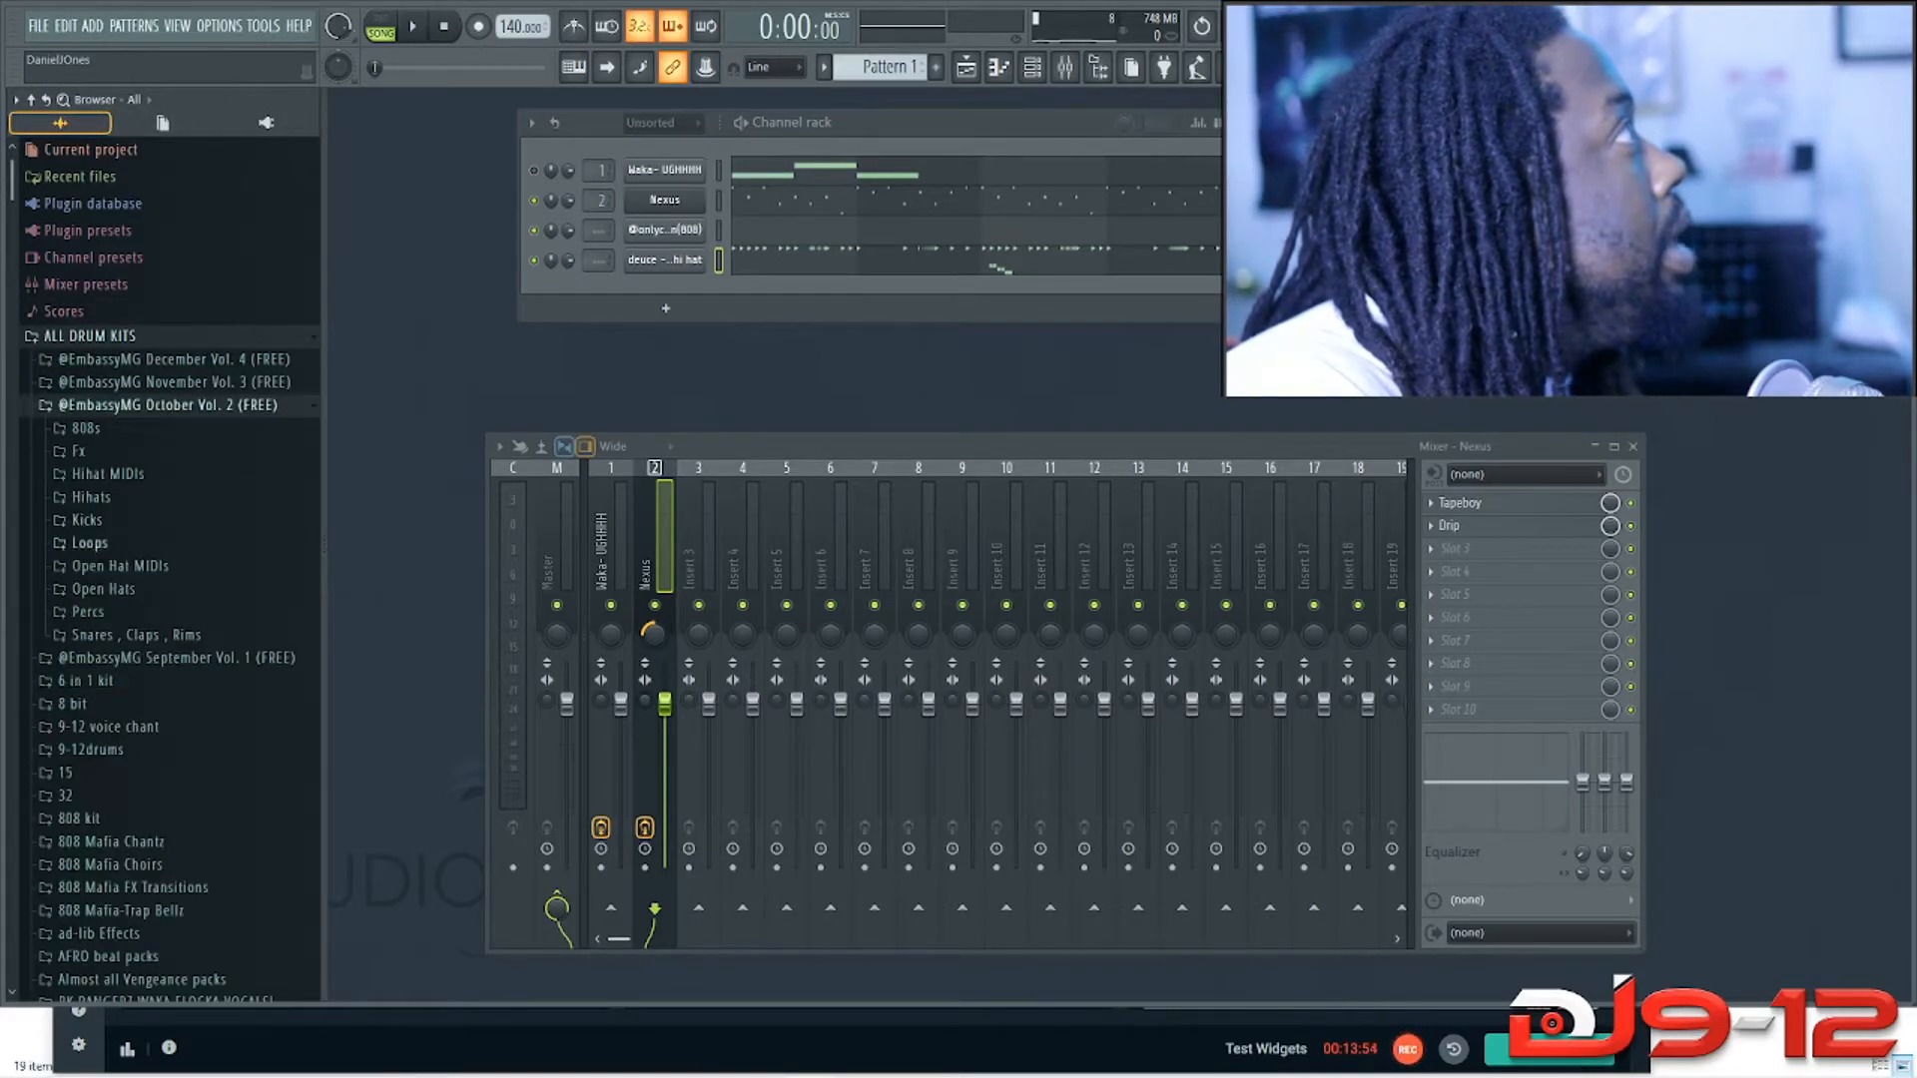
pyautogui.click(136, 635)
pyautogui.click(148, 741)
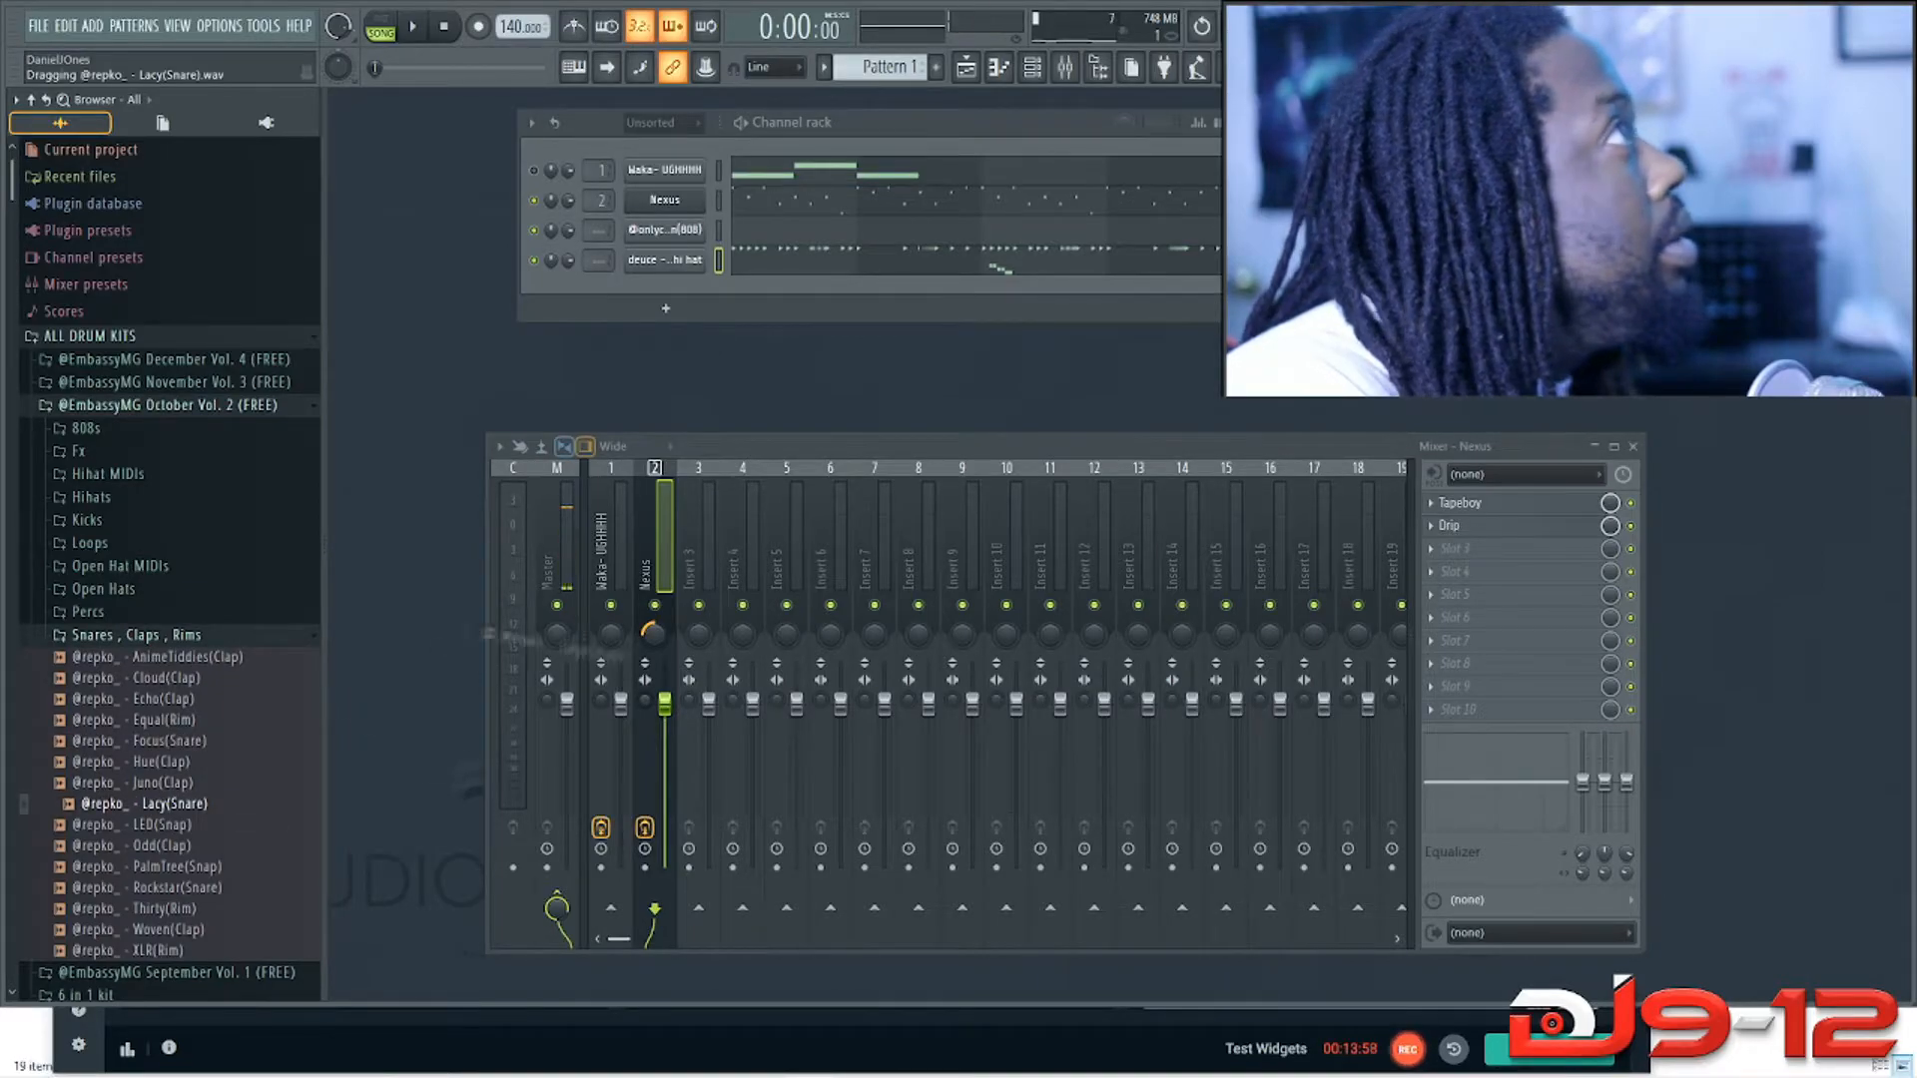
pyautogui.moveTo(605, 345); pyautogui.dragTo(609, 329)
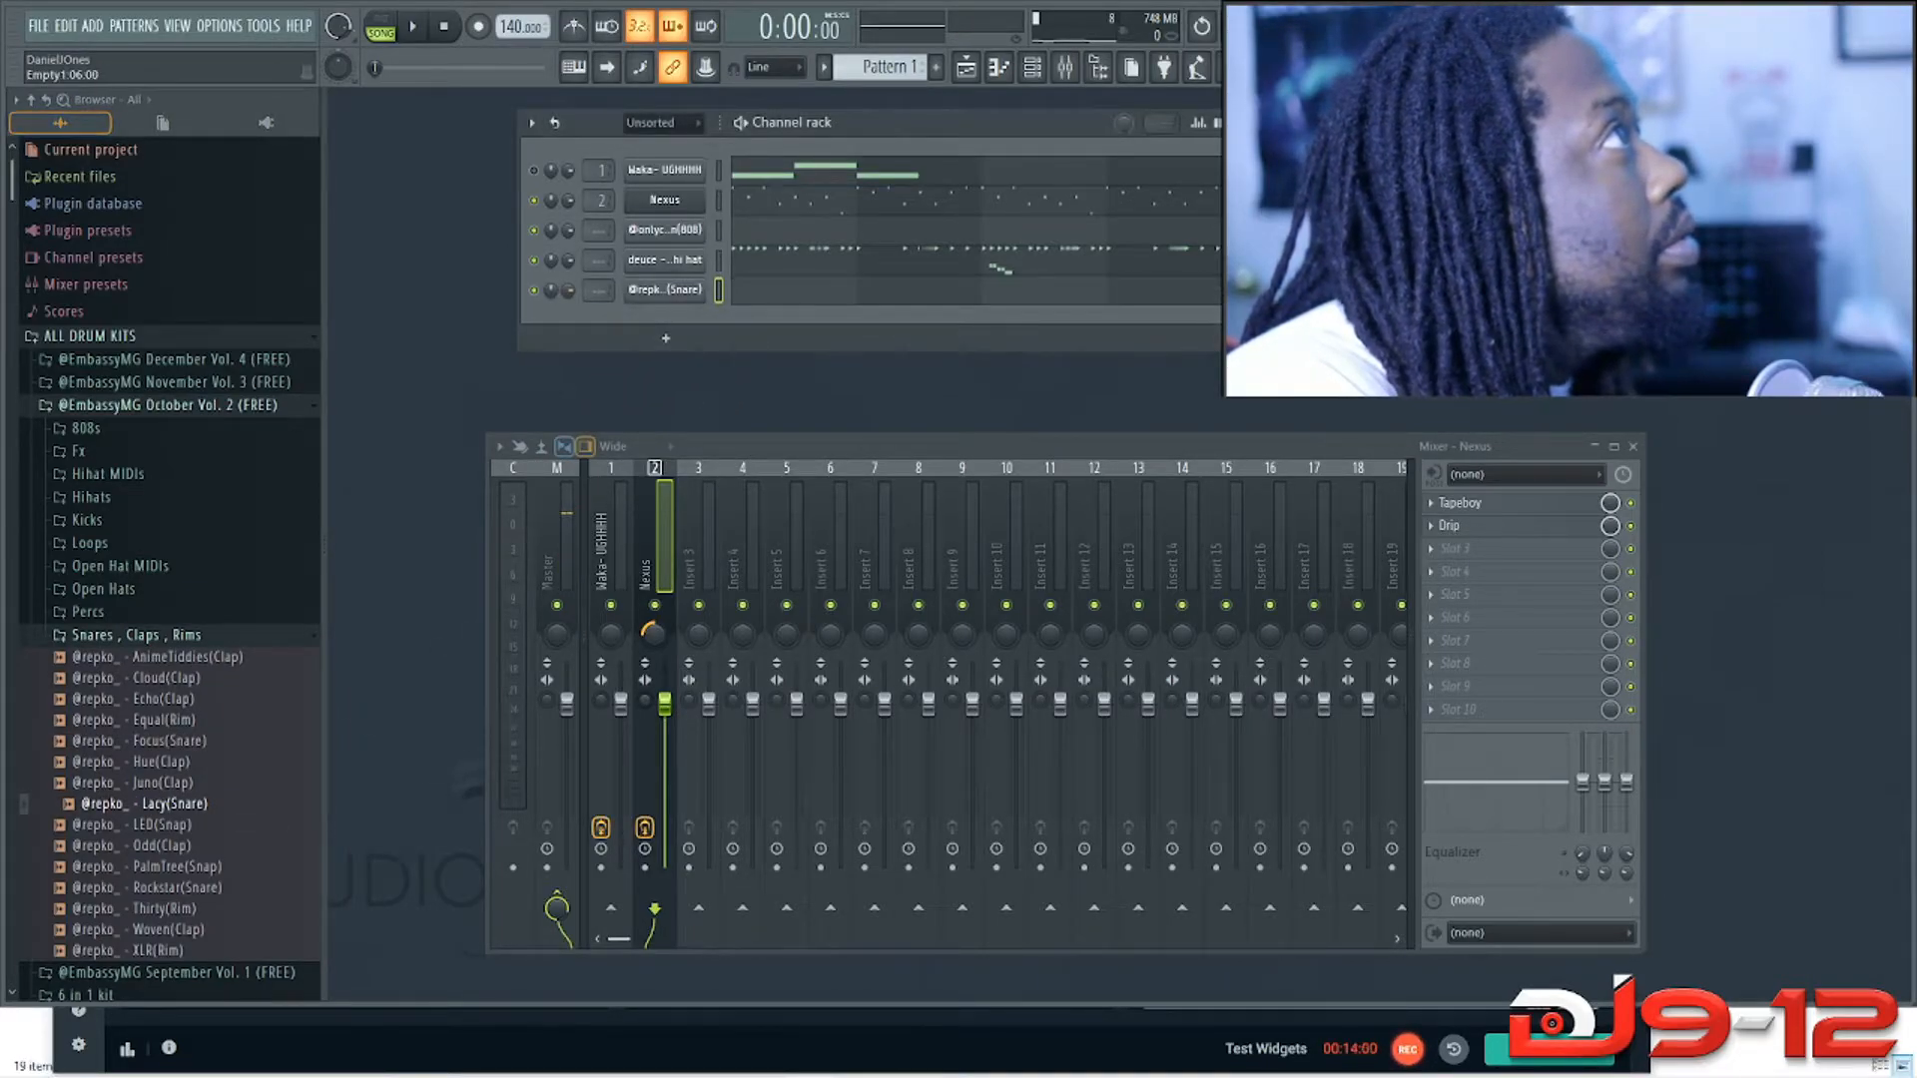
# Step: Place C5 snare notes on beat 3 of each of the four bars and play the beat
pyautogui.press('F7')
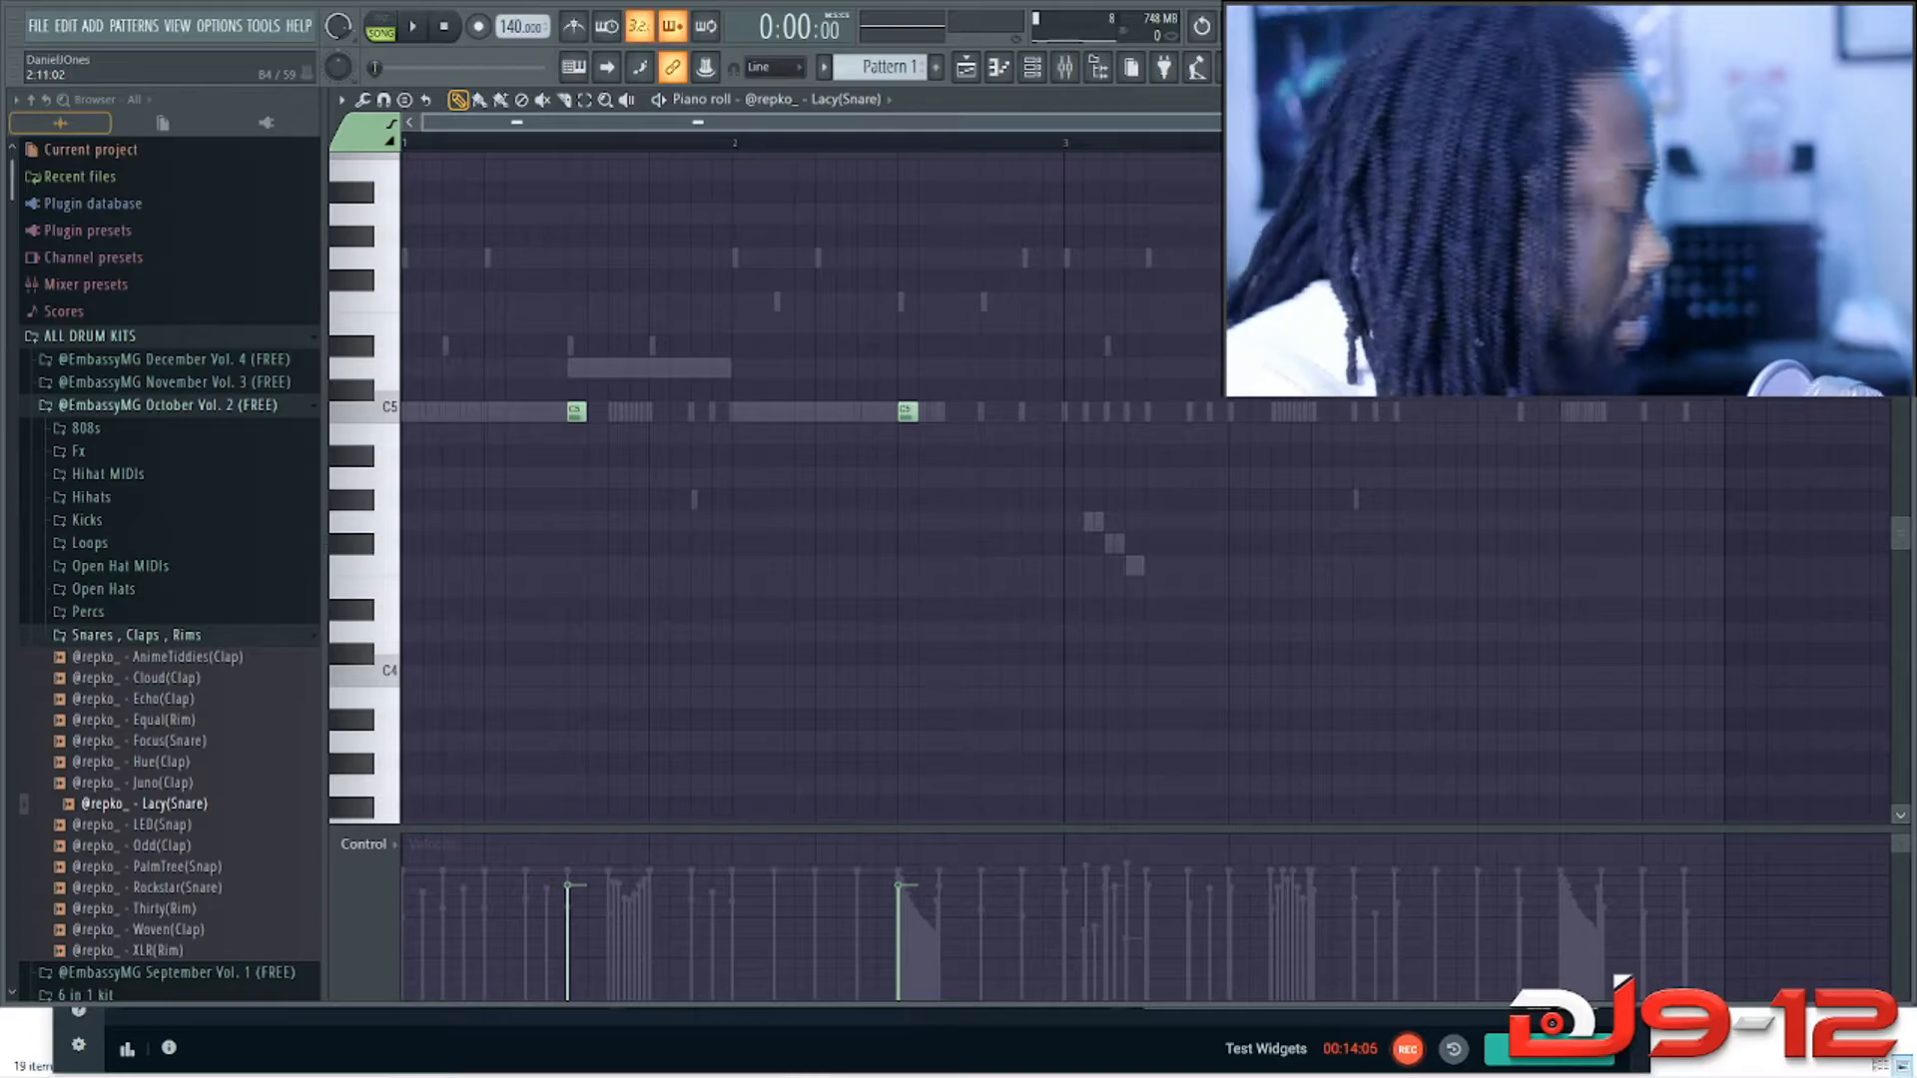
pyautogui.moveTo(1300, 412); pyautogui.dragTo(1425, 411)
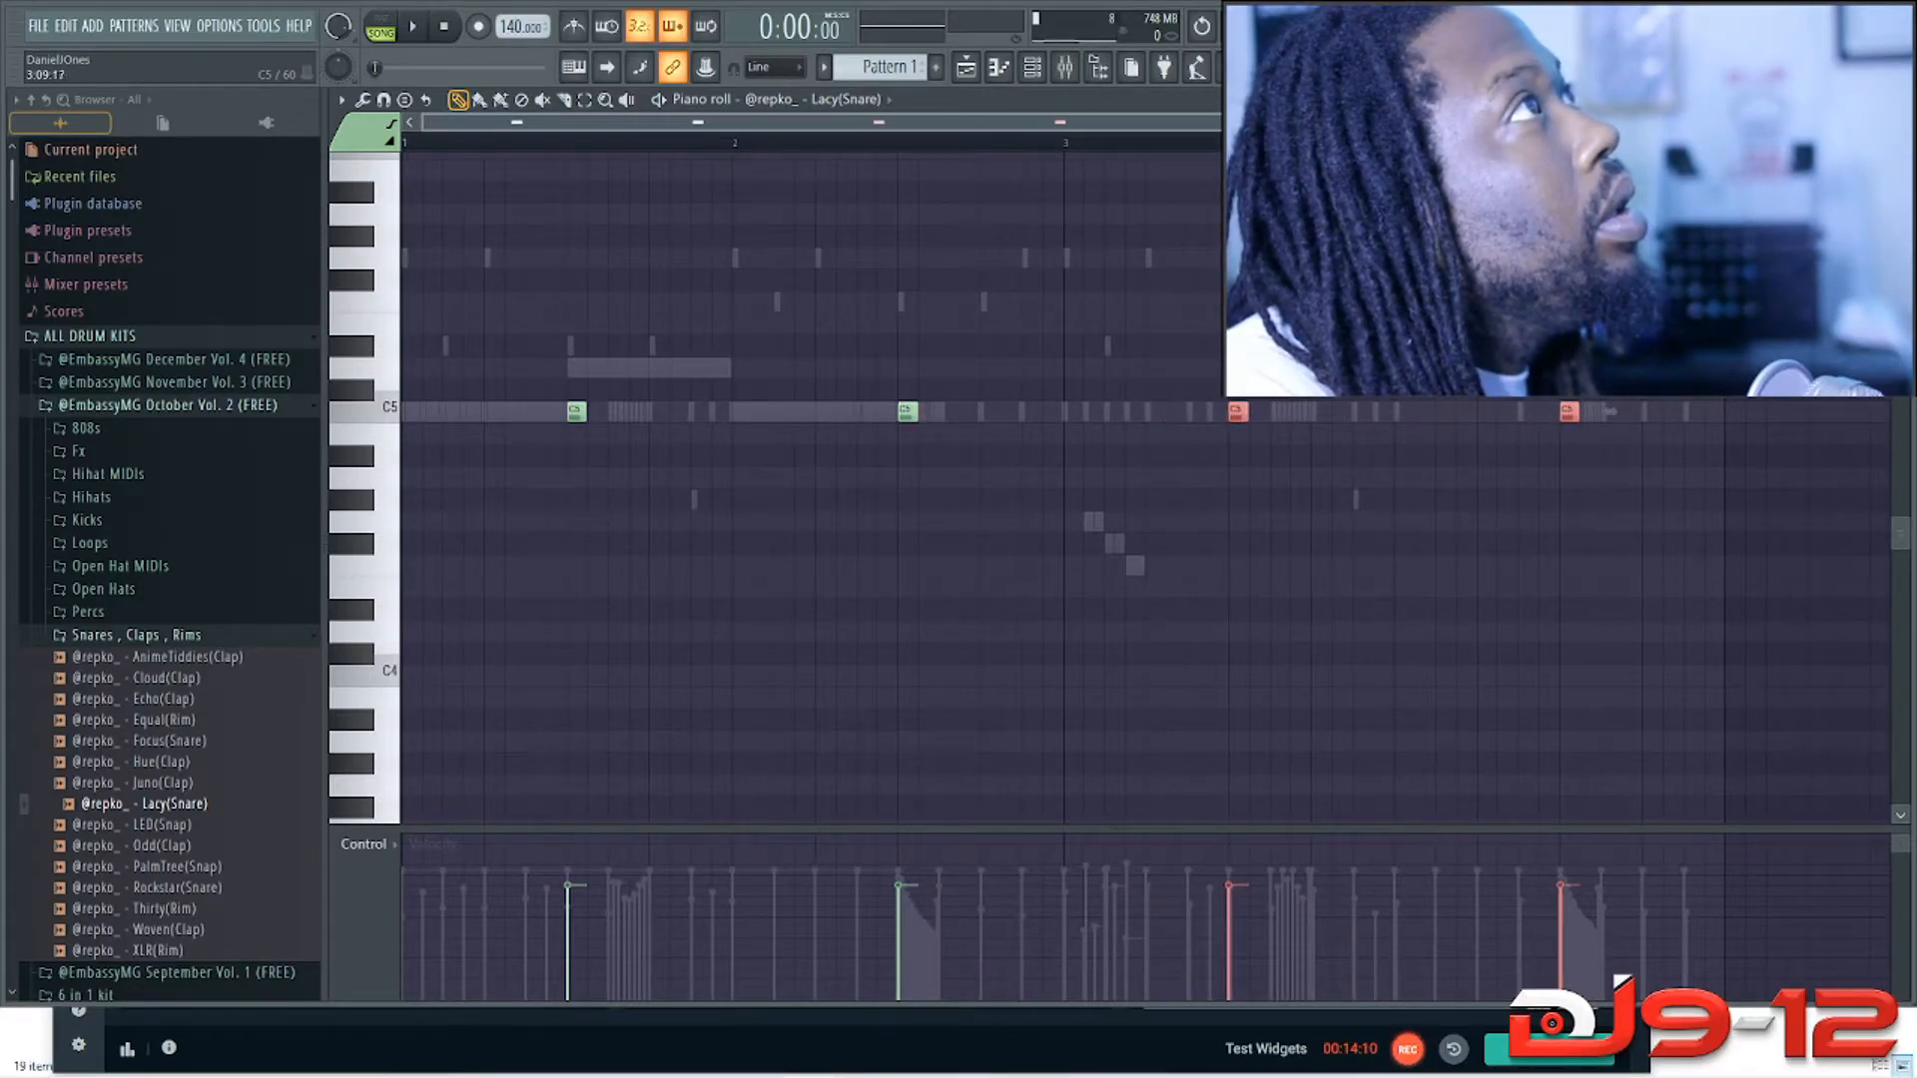
pyautogui.press('space')
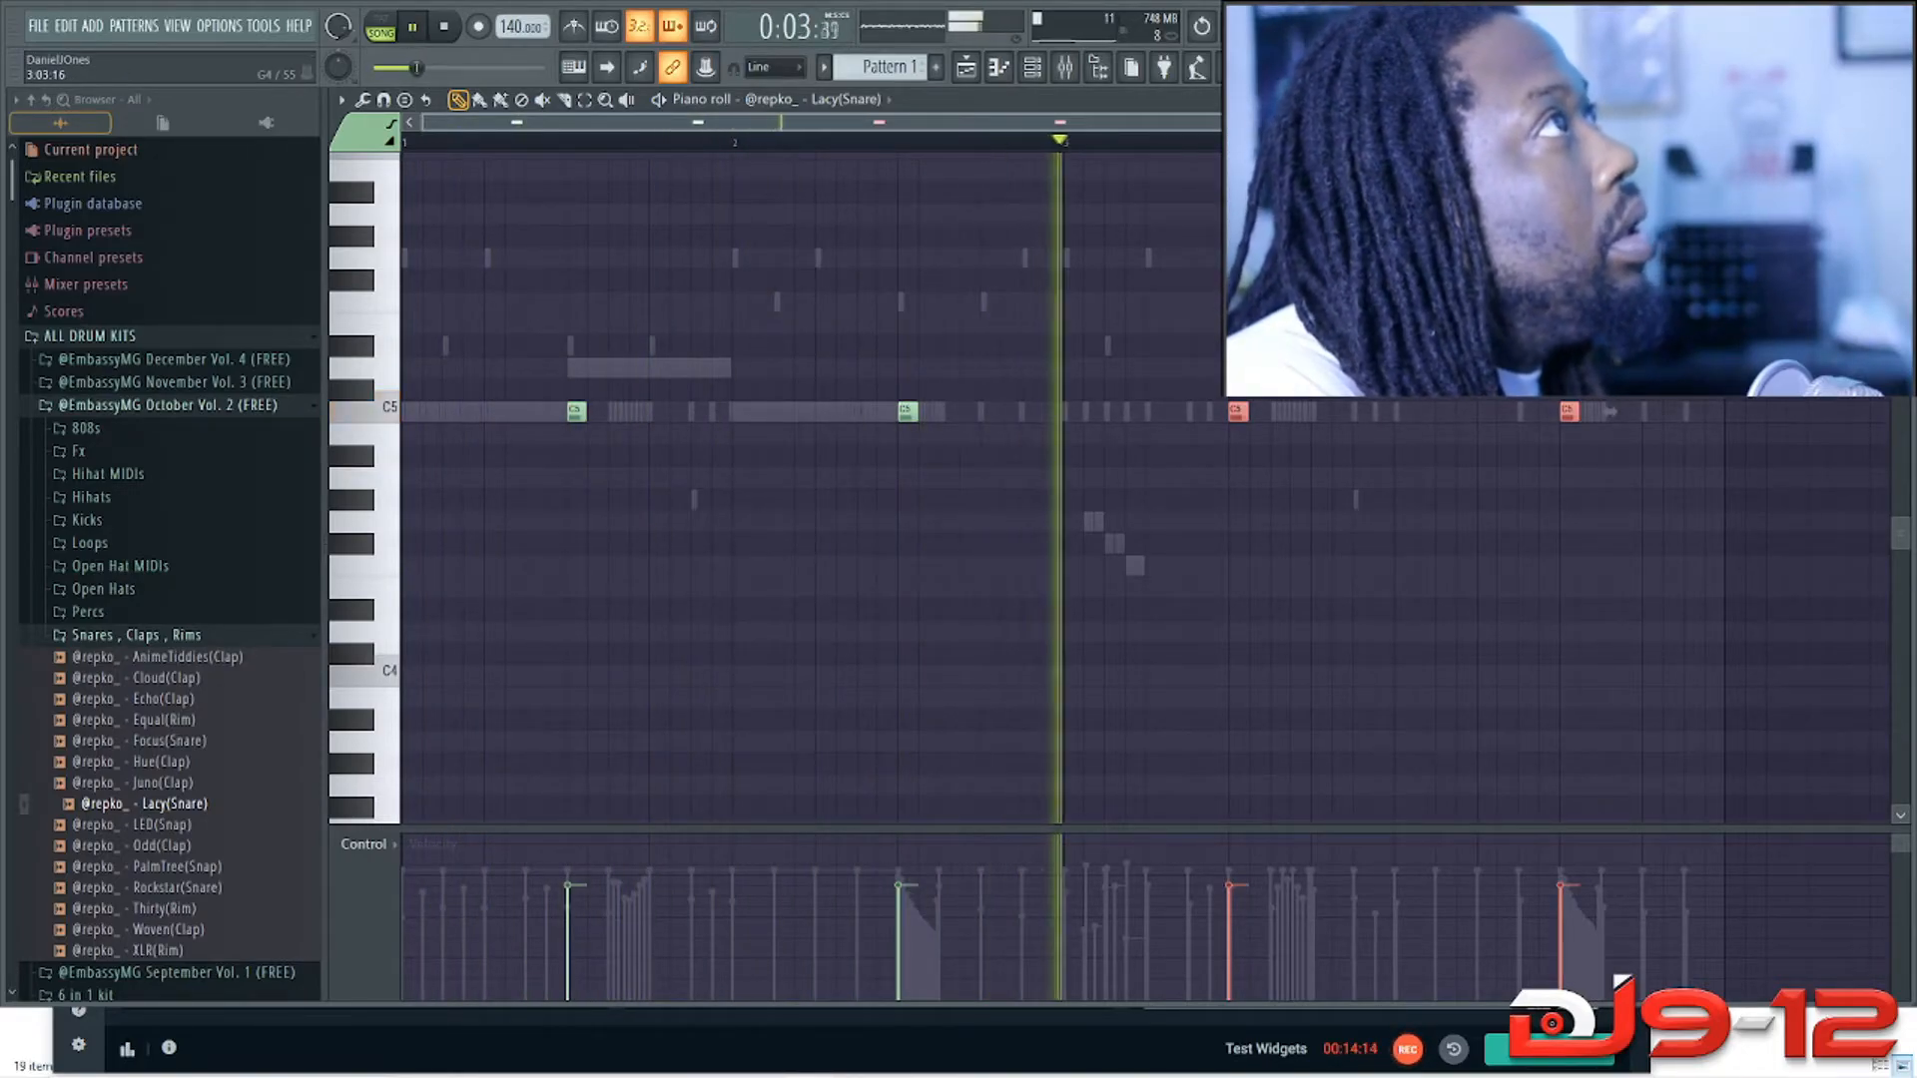
# Step: Add C5 snare notes on step 15 of bar 2 and steps 3 and 4 of bar 3, lowering the last two notes' velocities
pyautogui.click(1028, 411)
pyautogui.click(1109, 411)
pyautogui.click(1153, 411)
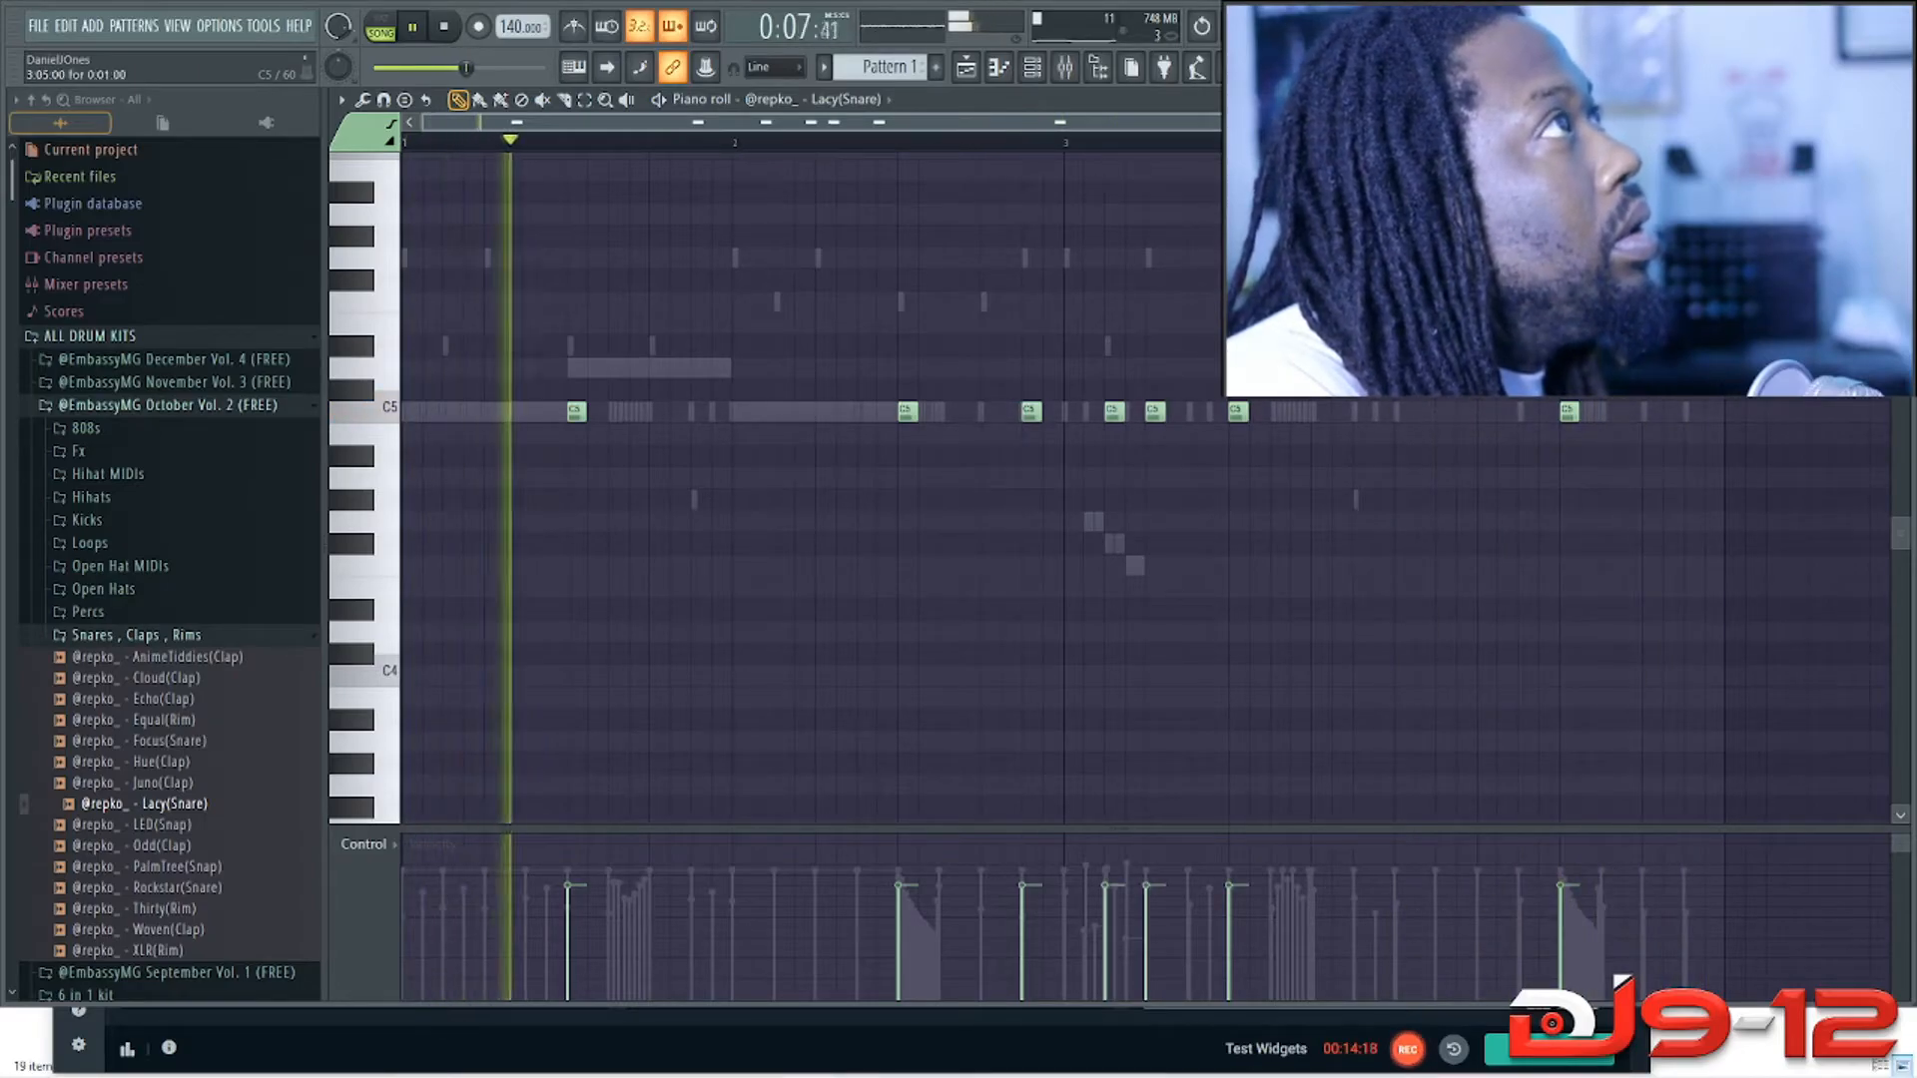
pyautogui.moveTo(1149, 411); pyautogui.dragTo(1130, 411)
pyautogui.click(1110, 929)
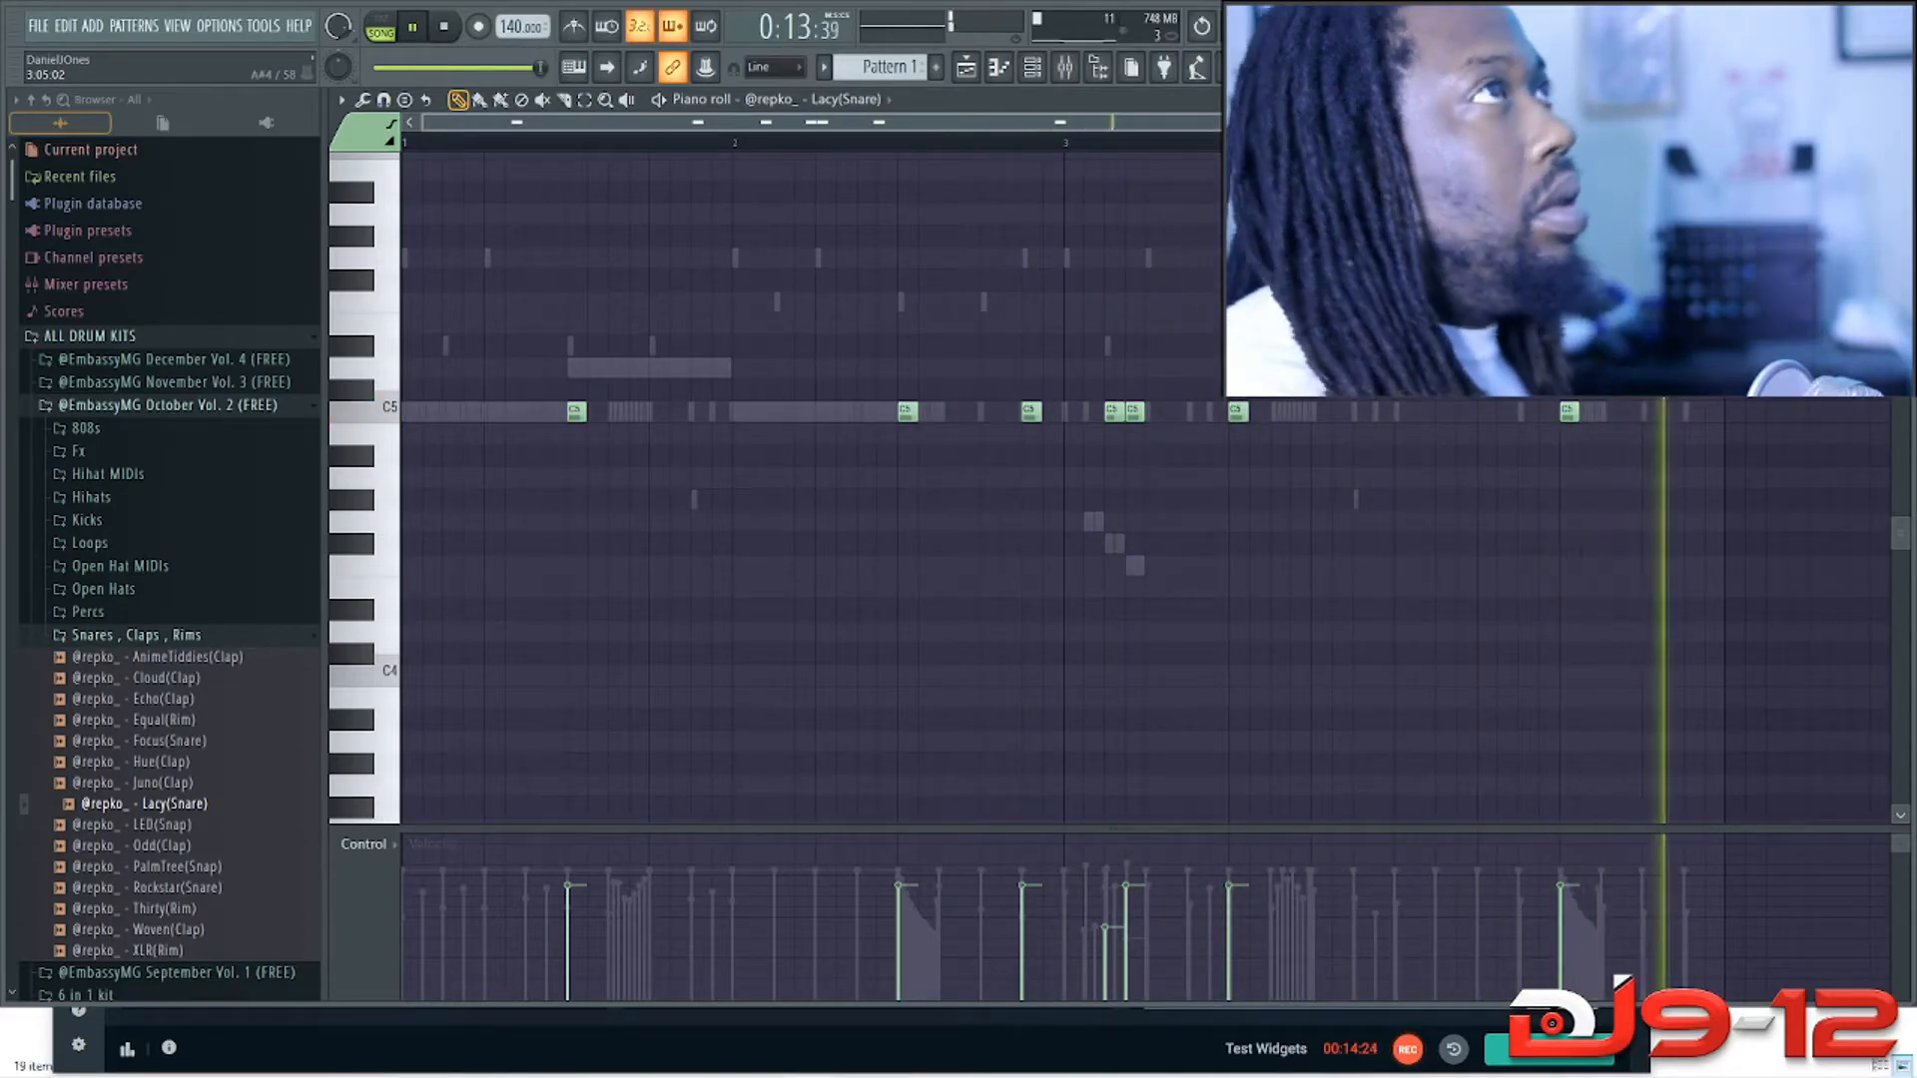
pyautogui.click(1127, 916)
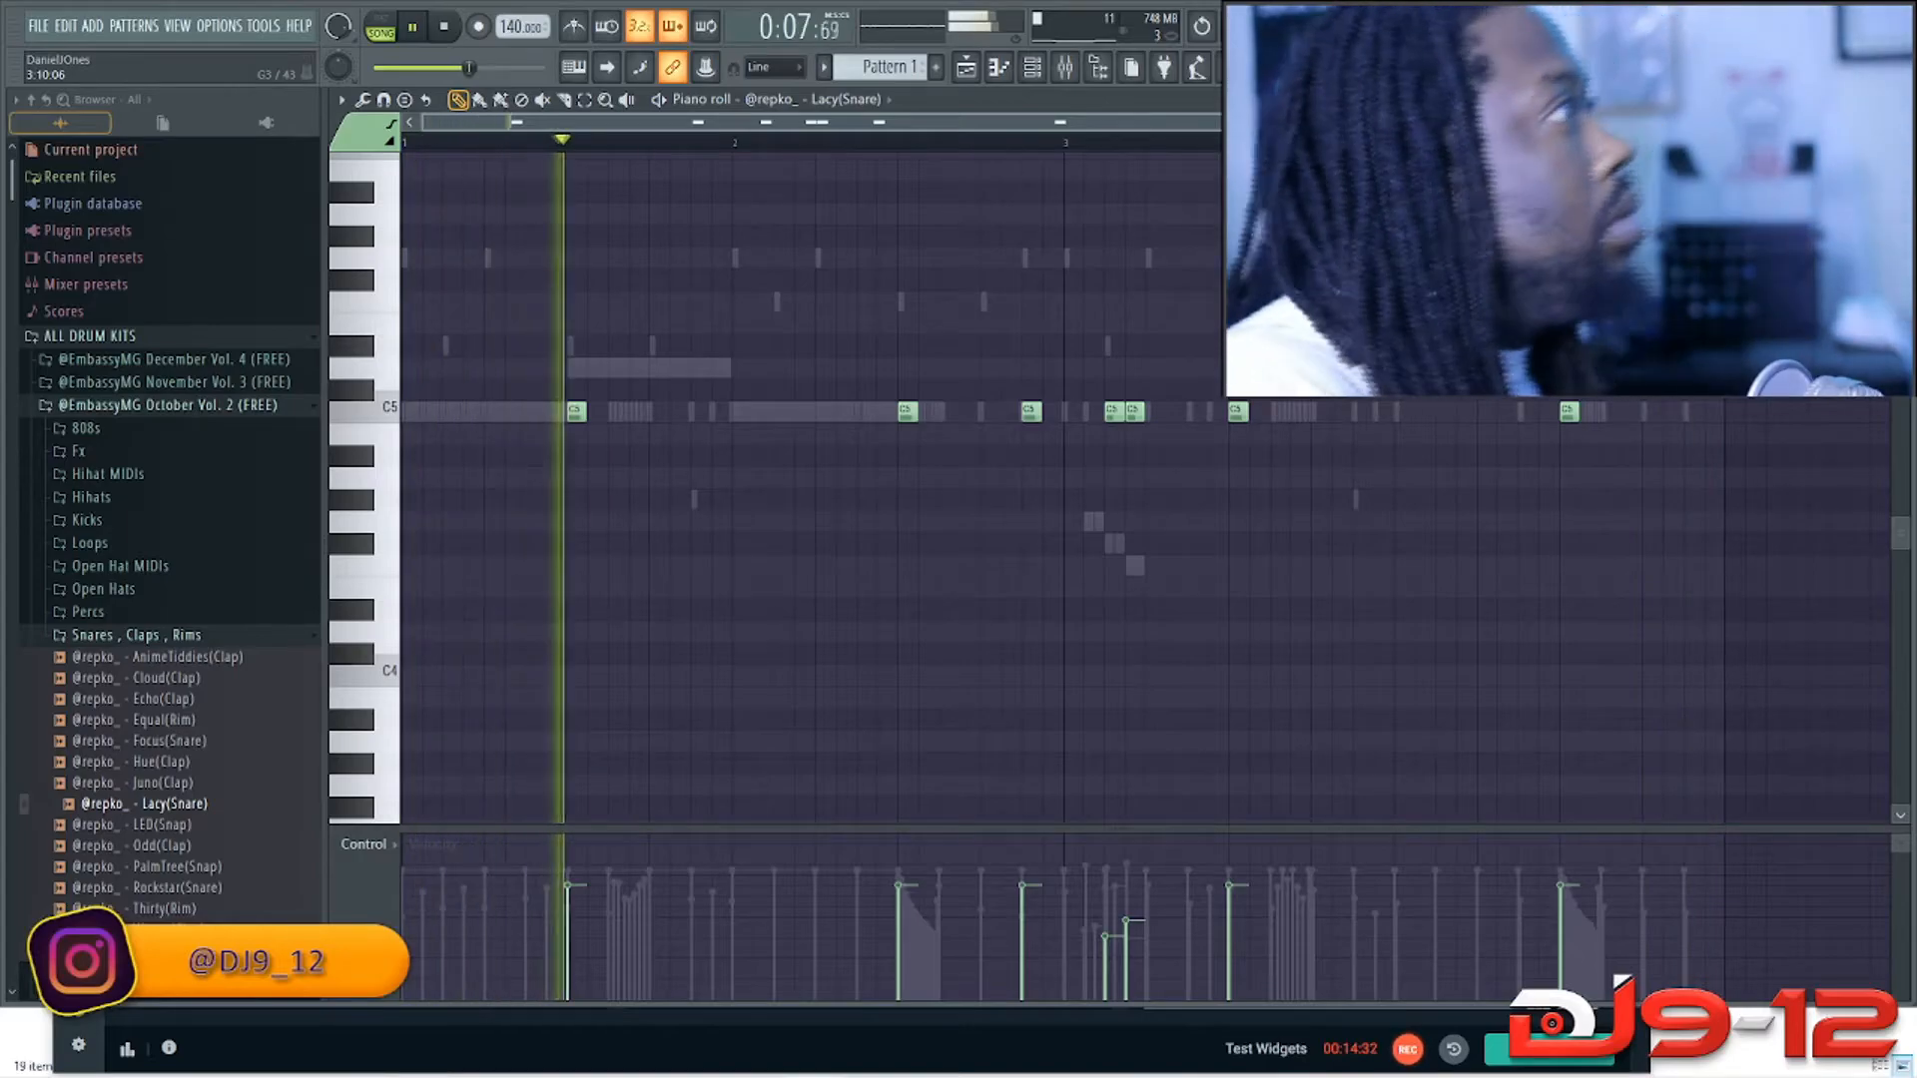
pyautogui.press('Escape')
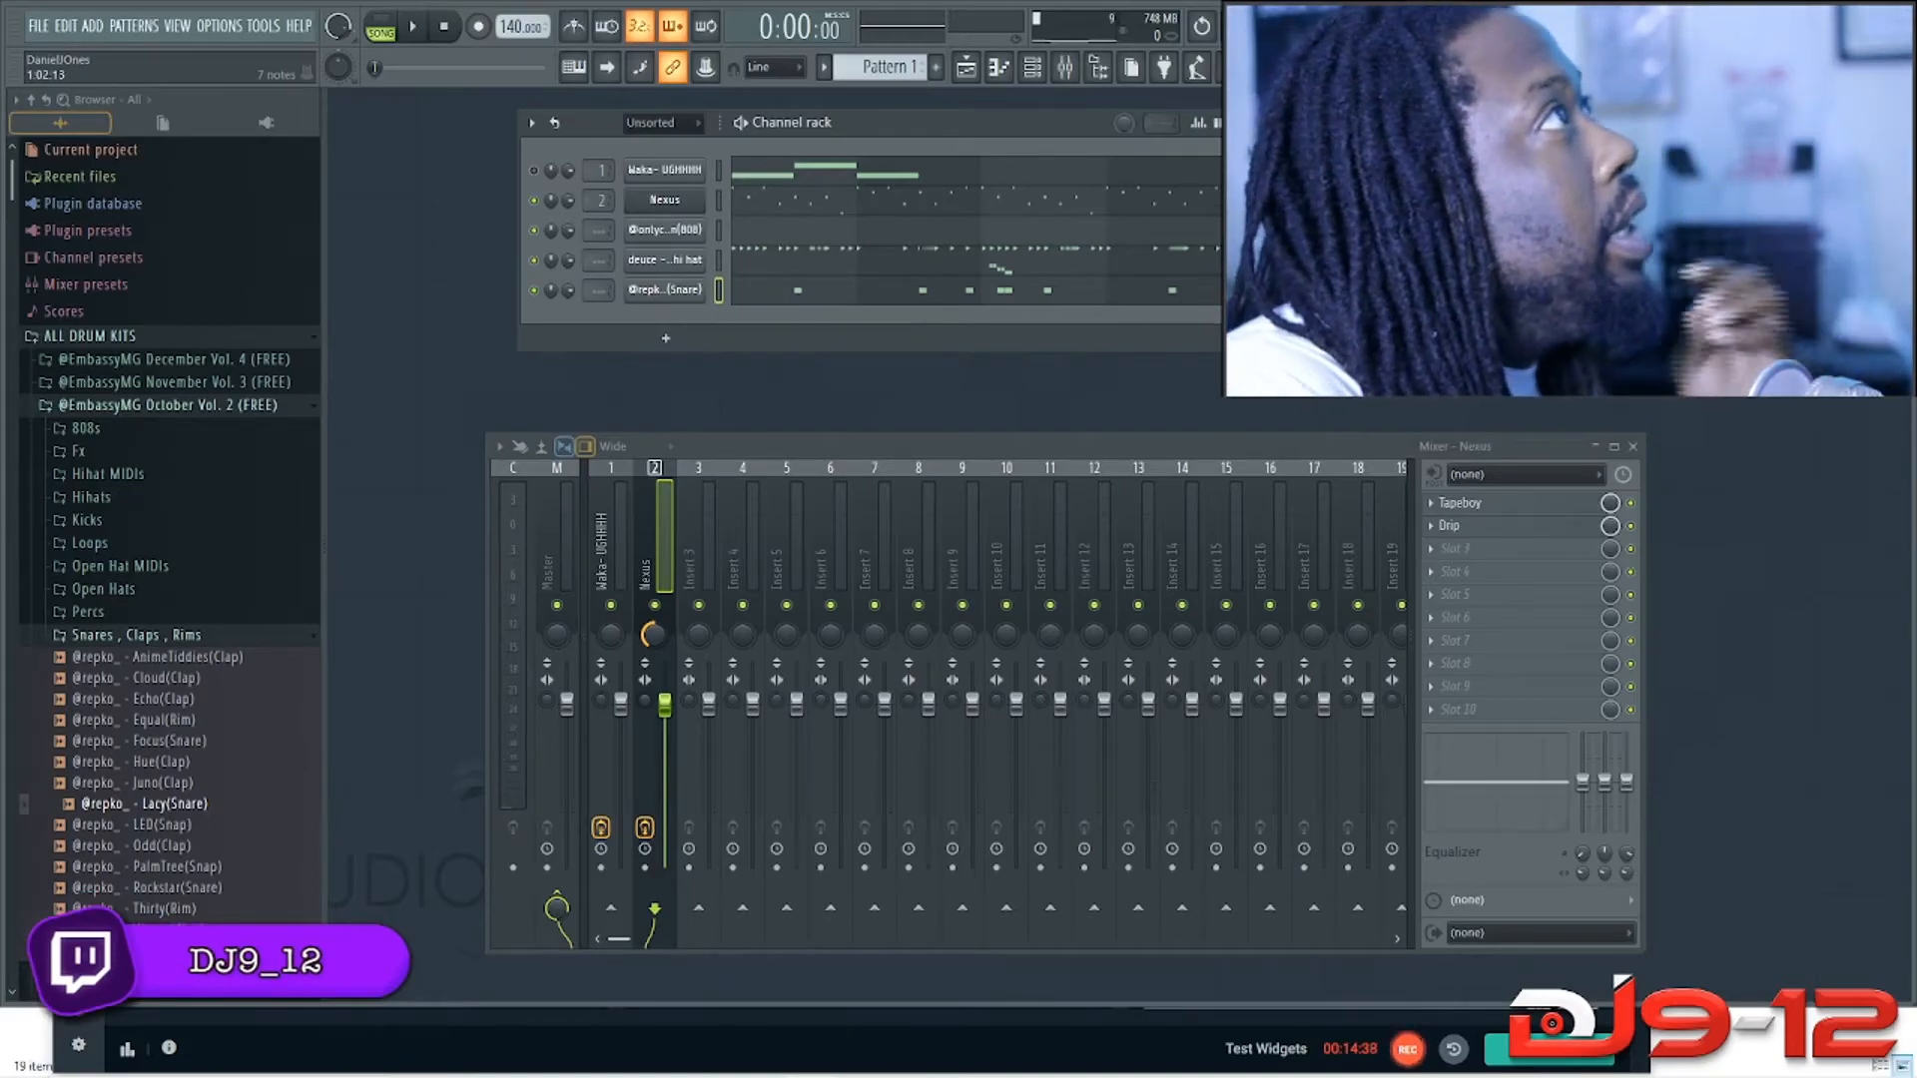
# Step: Solo the Lacy snare channel, raise all its note velocities to the maximum and play it back
pyautogui.rightClick(532, 291)
pyautogui.click(782, 297)
pyautogui.click(783, 297)
pyautogui.press('space')
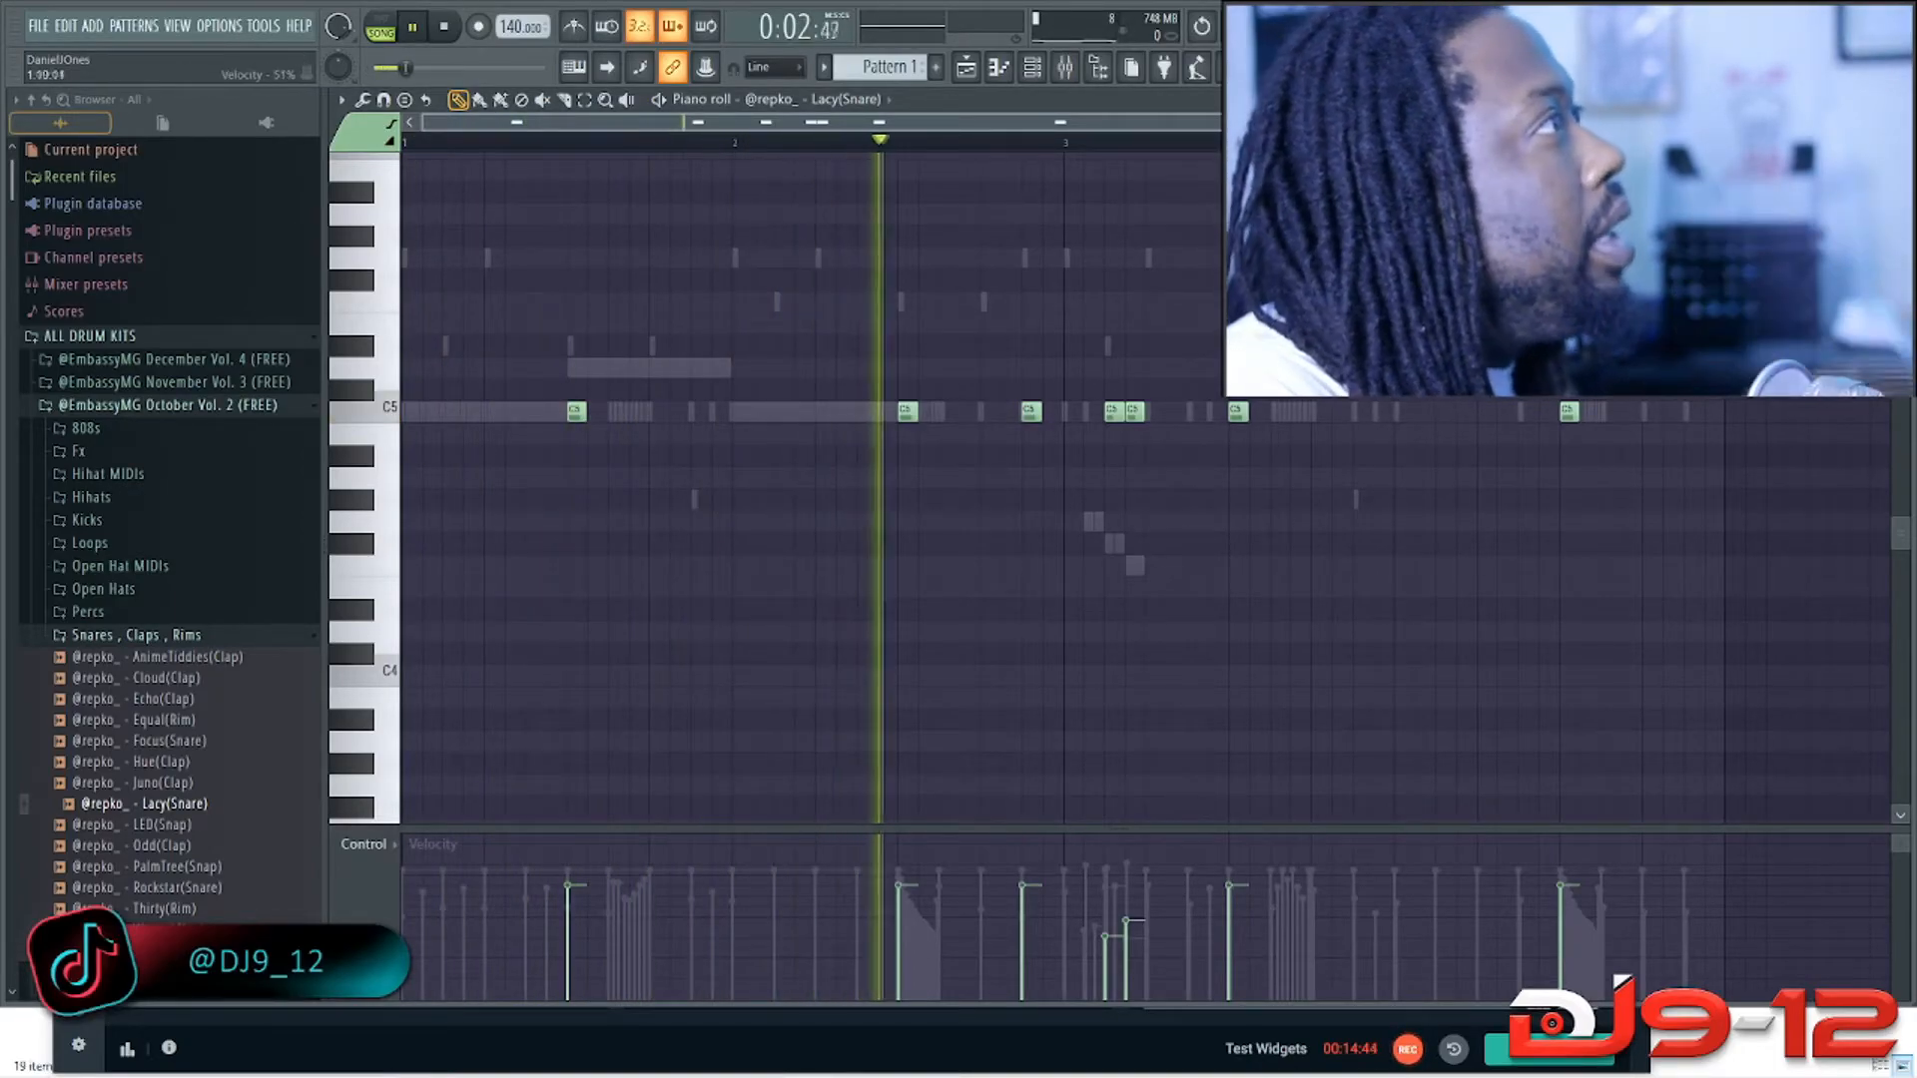
pyautogui.press('space')
pyautogui.moveTo(644, 837); pyautogui.dragTo(1167, 837)
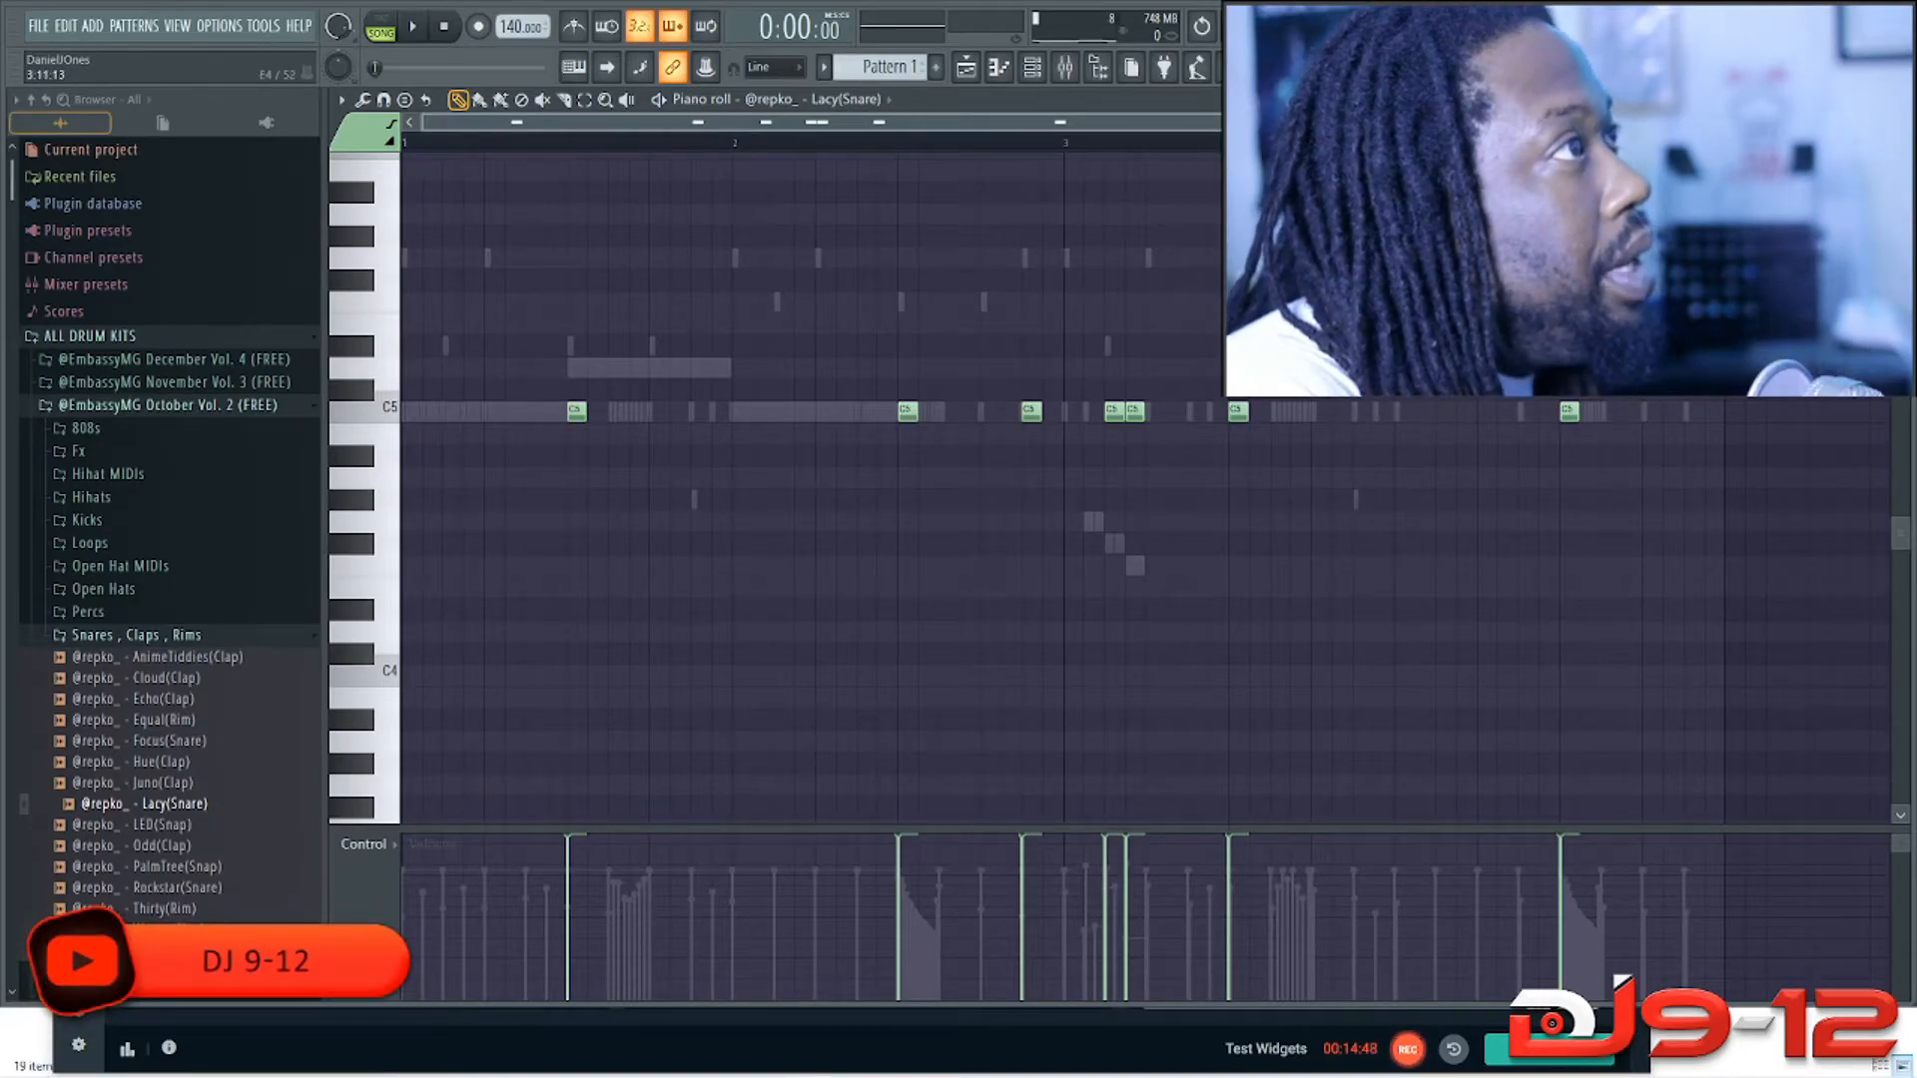
pyautogui.press('space')
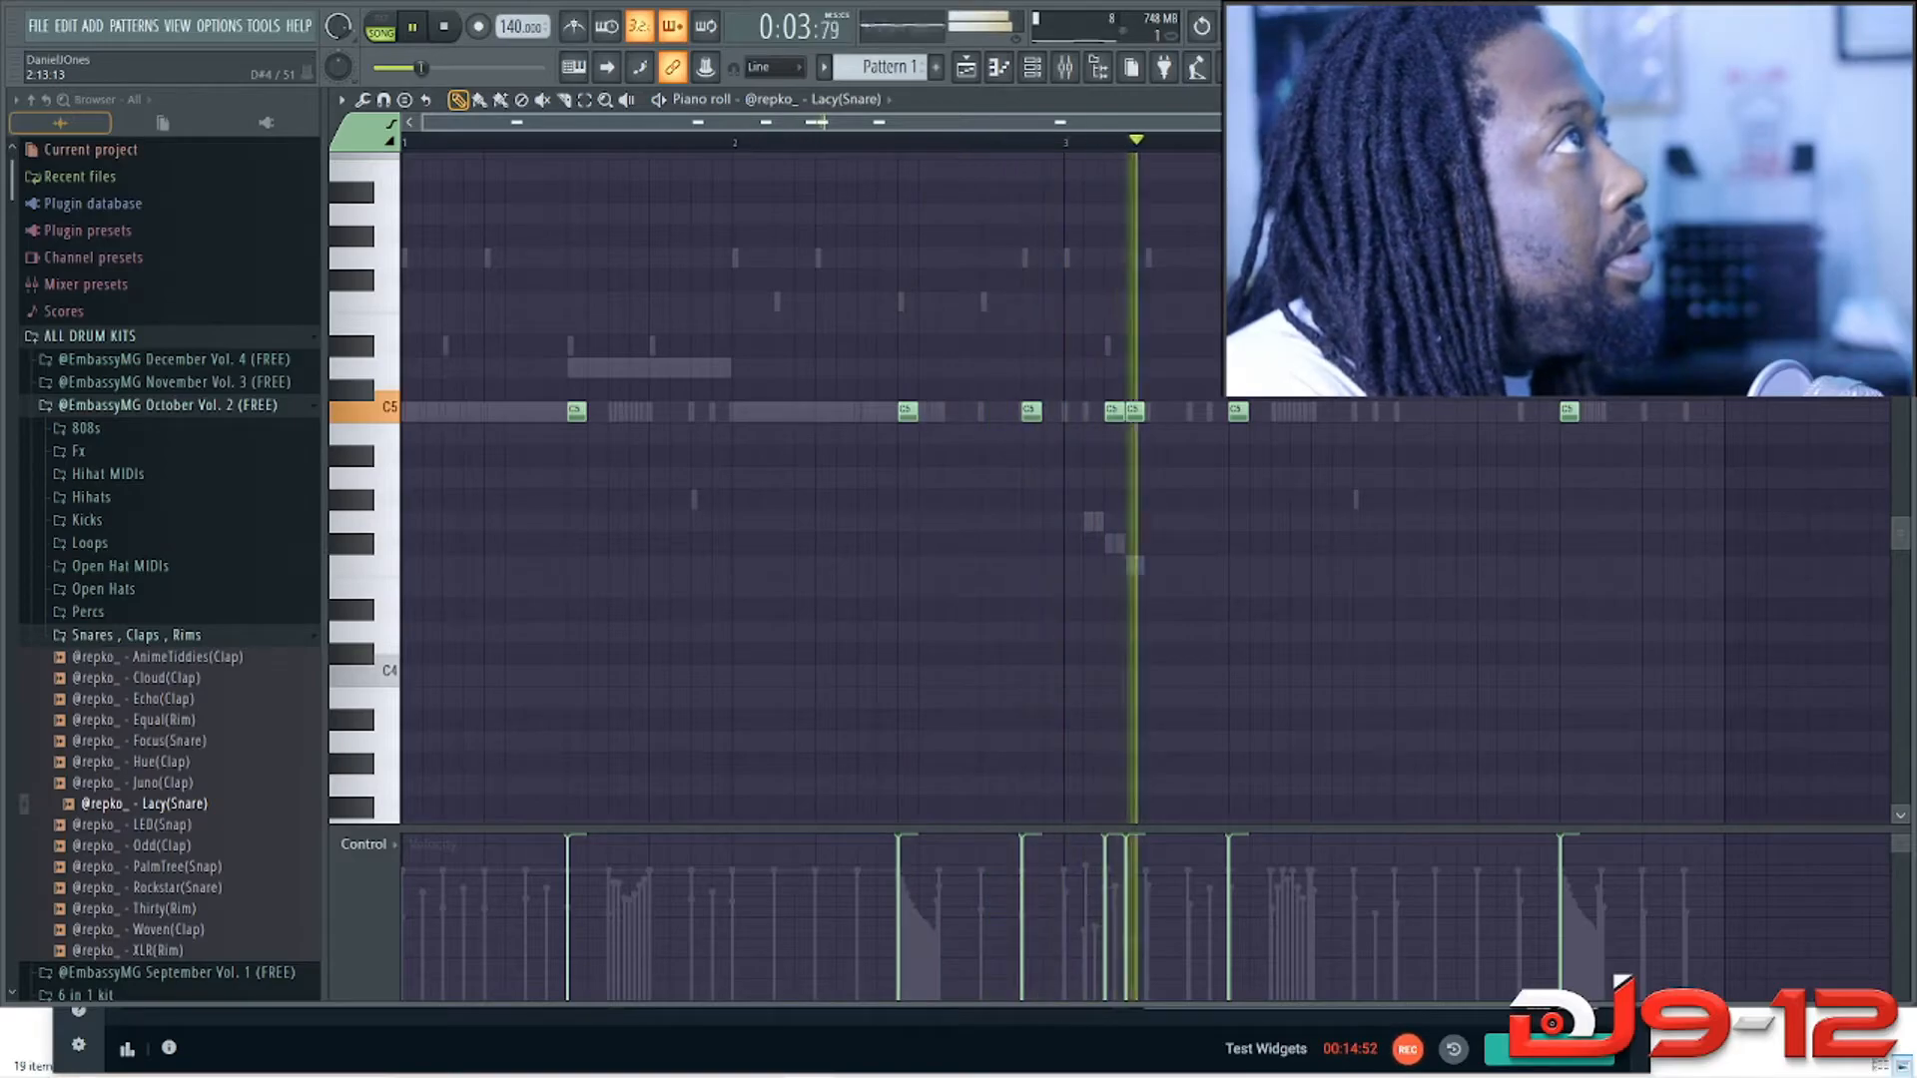
pyautogui.press('space')
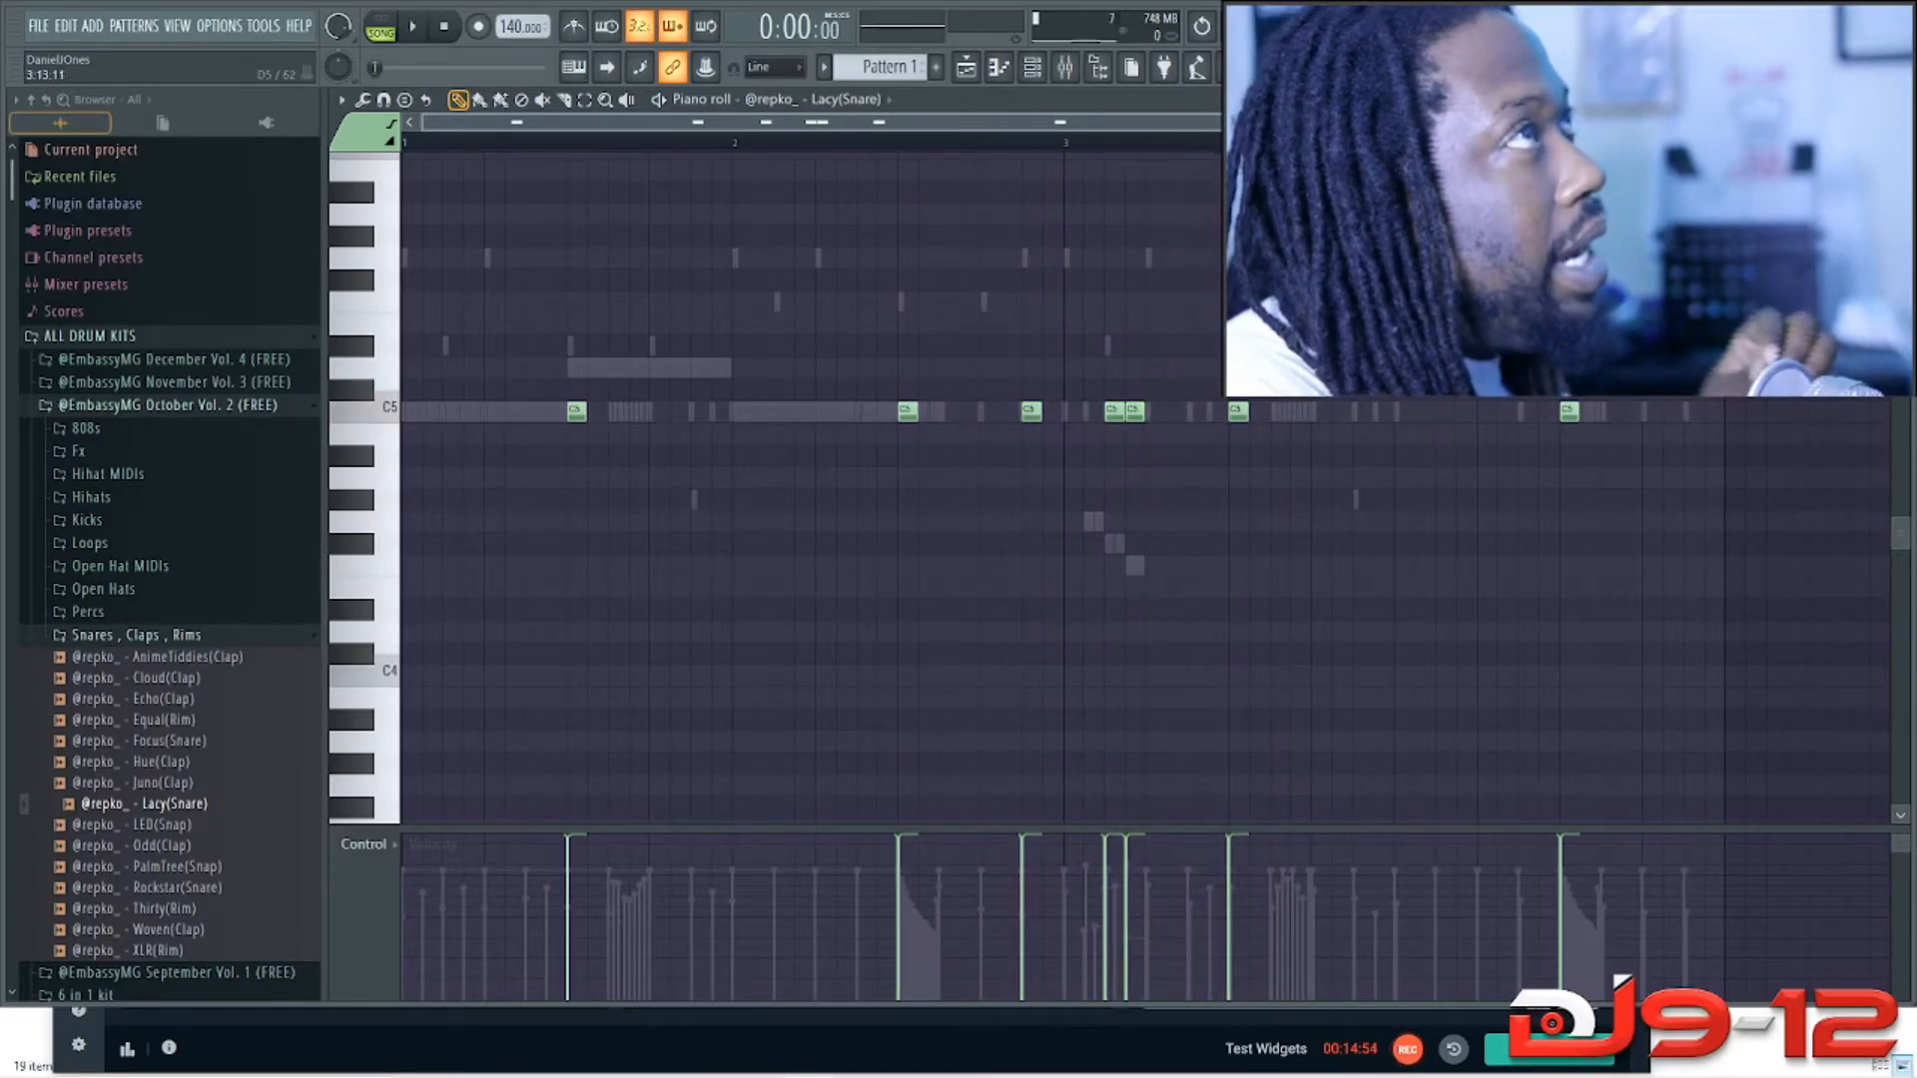
pyautogui.press('Escape')
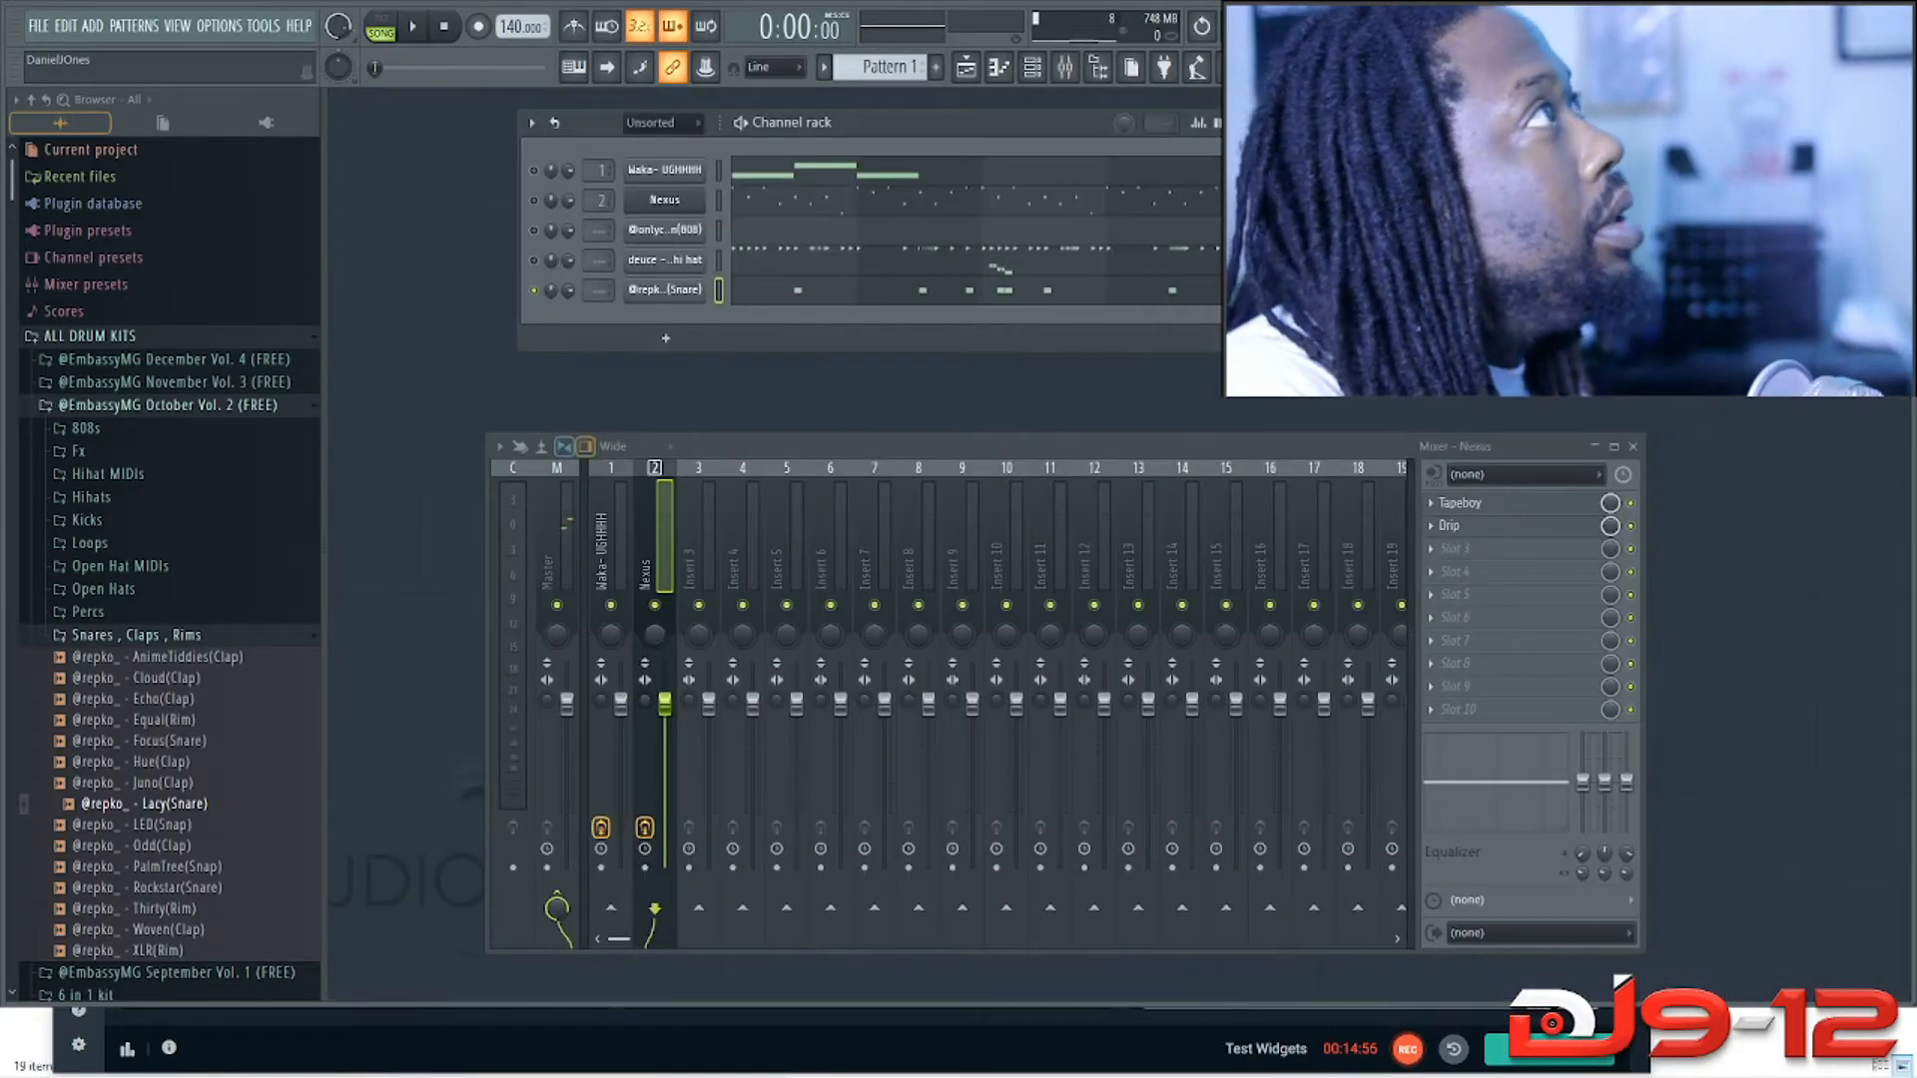
# Step: Open the Lacy snare's miscellaneous channel settings, try a time shift of 1:00 and reduce it to 0:01 while listening
pyautogui.click(665, 291)
pyautogui.moveTo(599, 271); pyautogui.dragTo(706, 425)
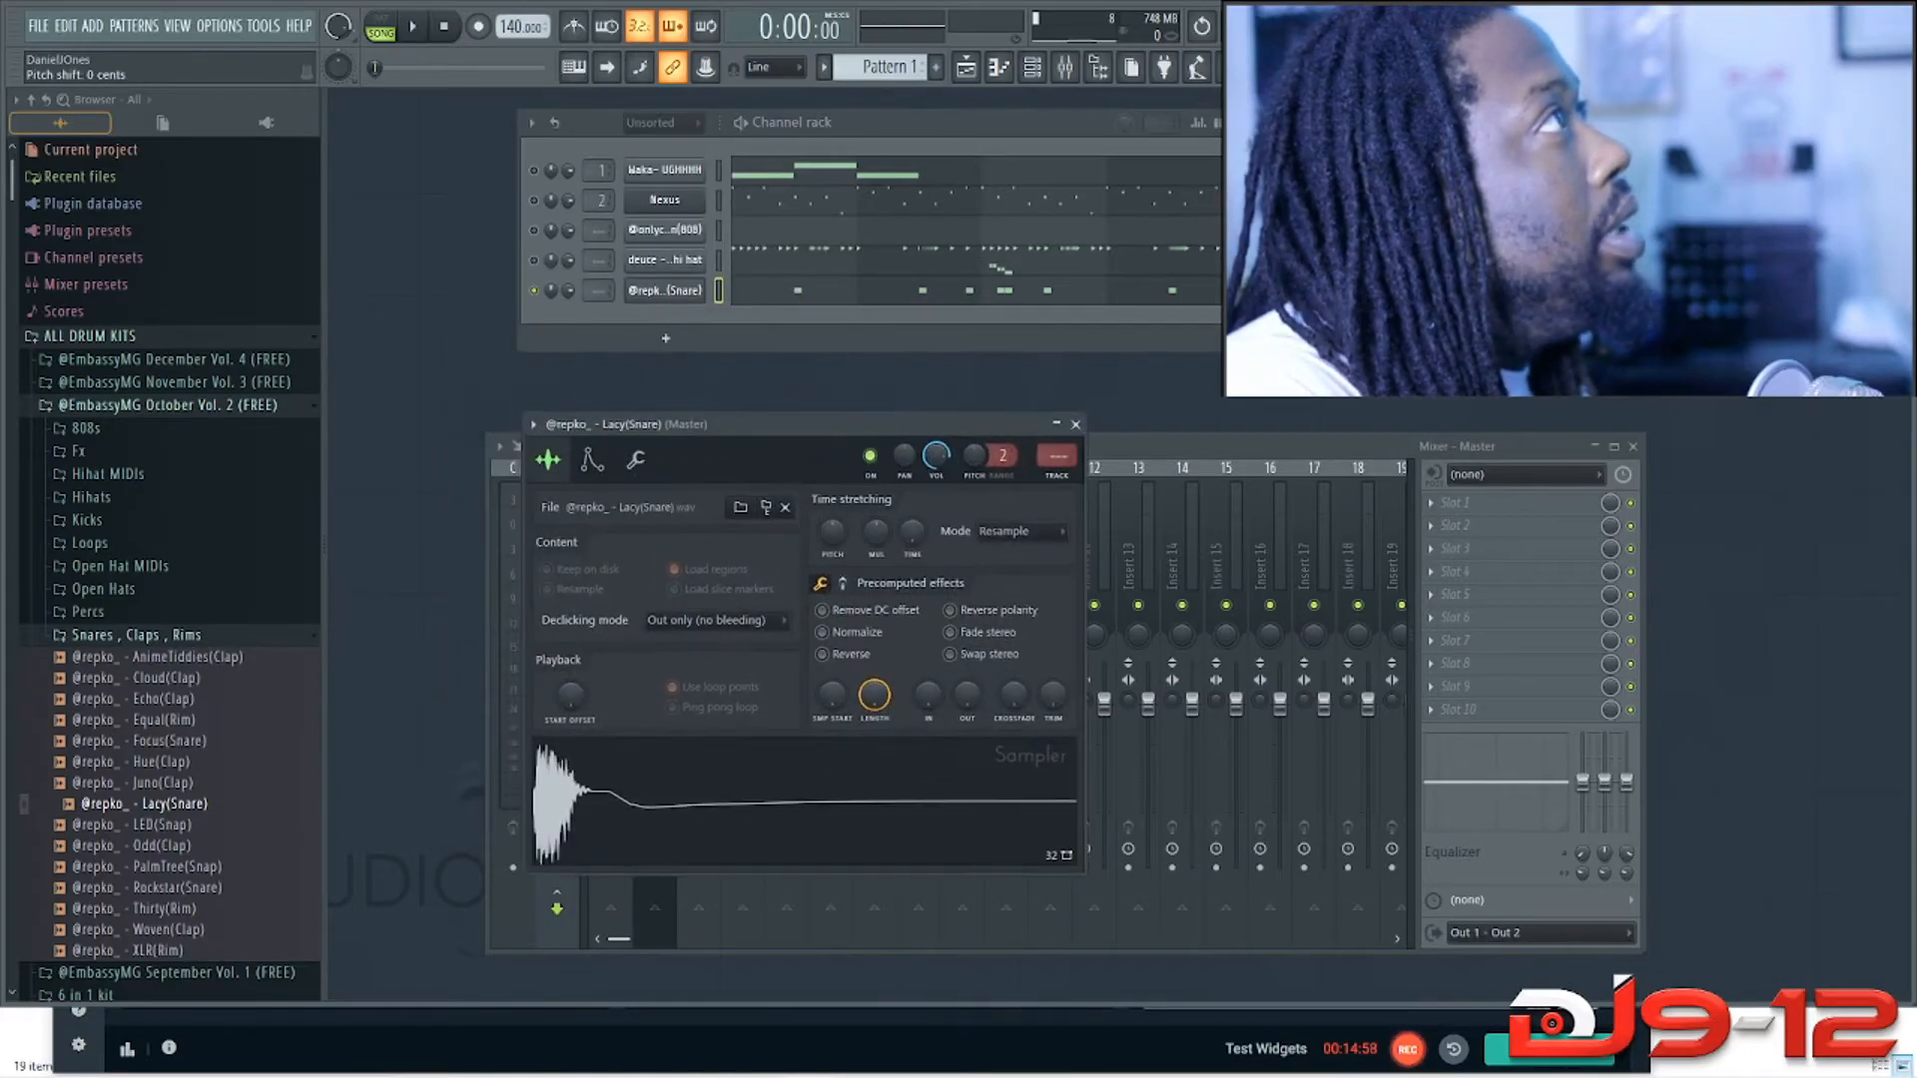
pyautogui.click(636, 460)
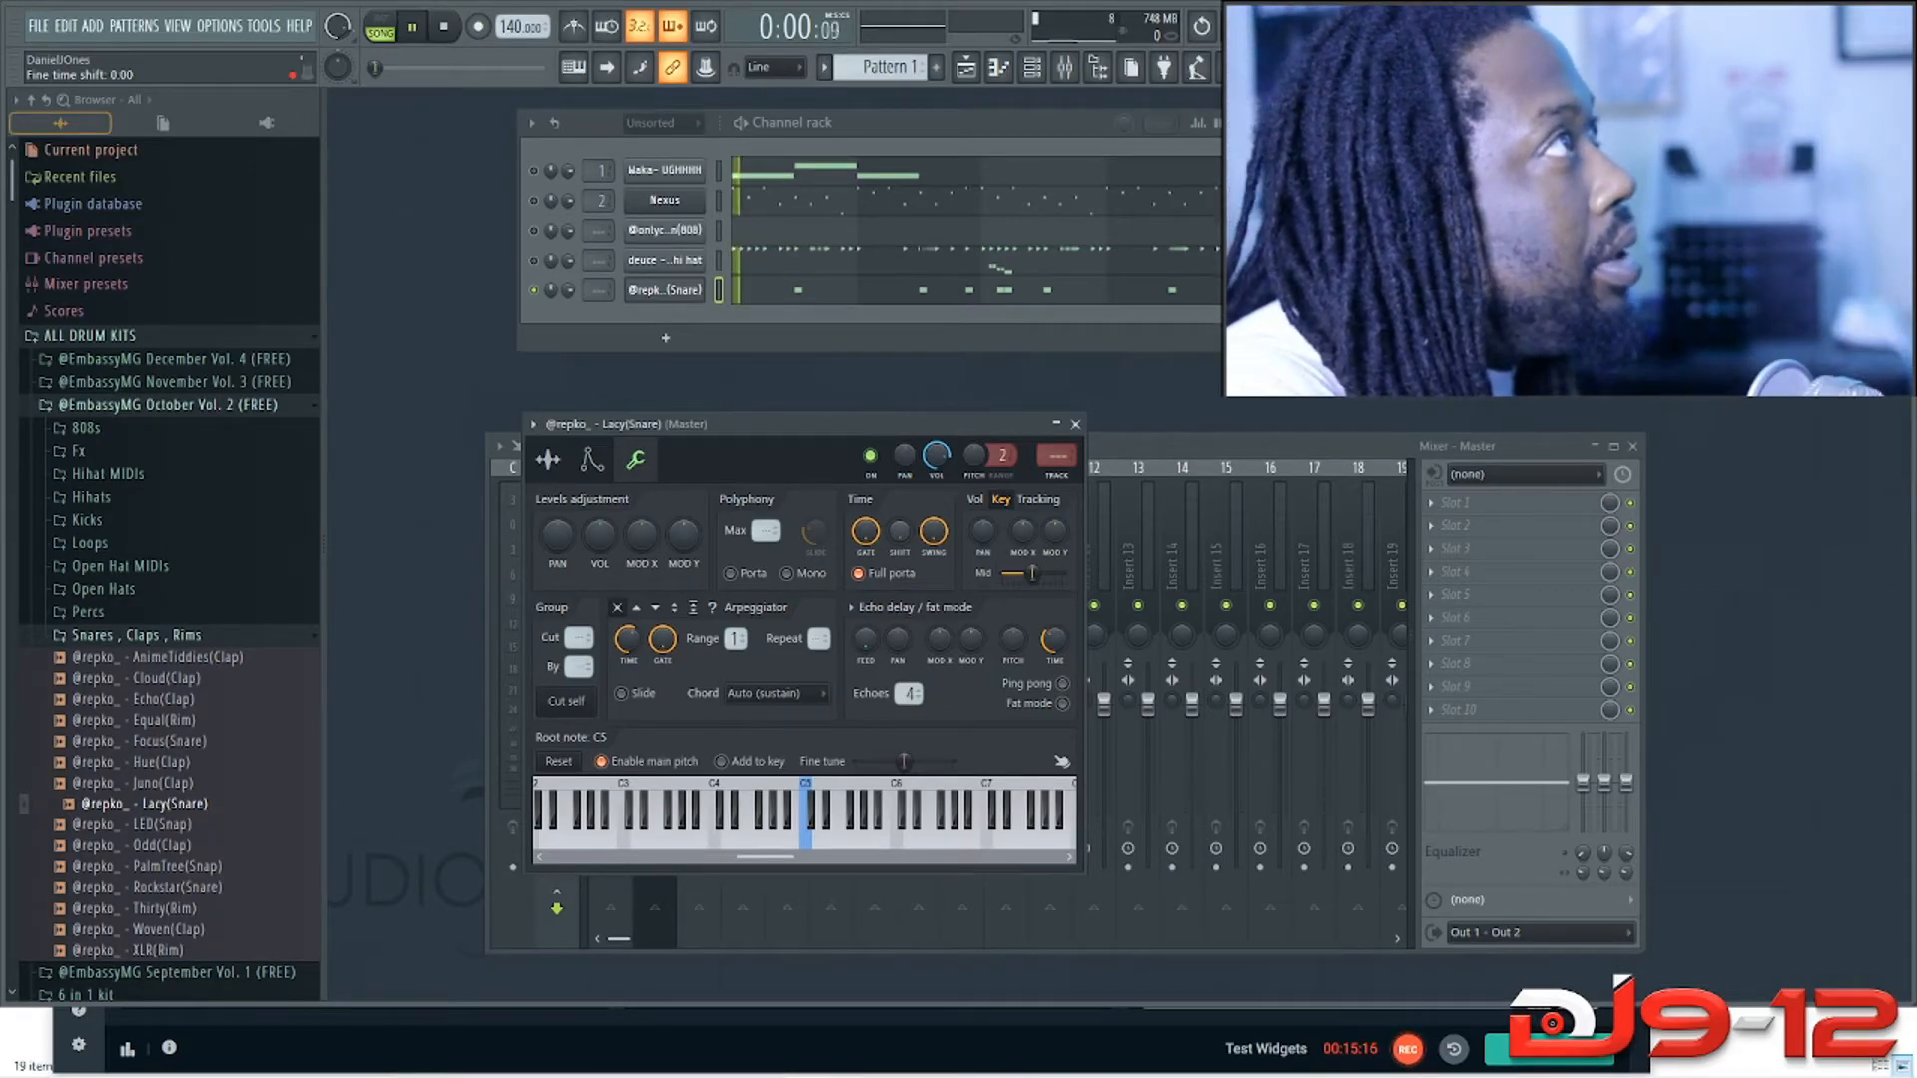
pyautogui.moveTo(900, 531); pyautogui.dragTo(900, 507)
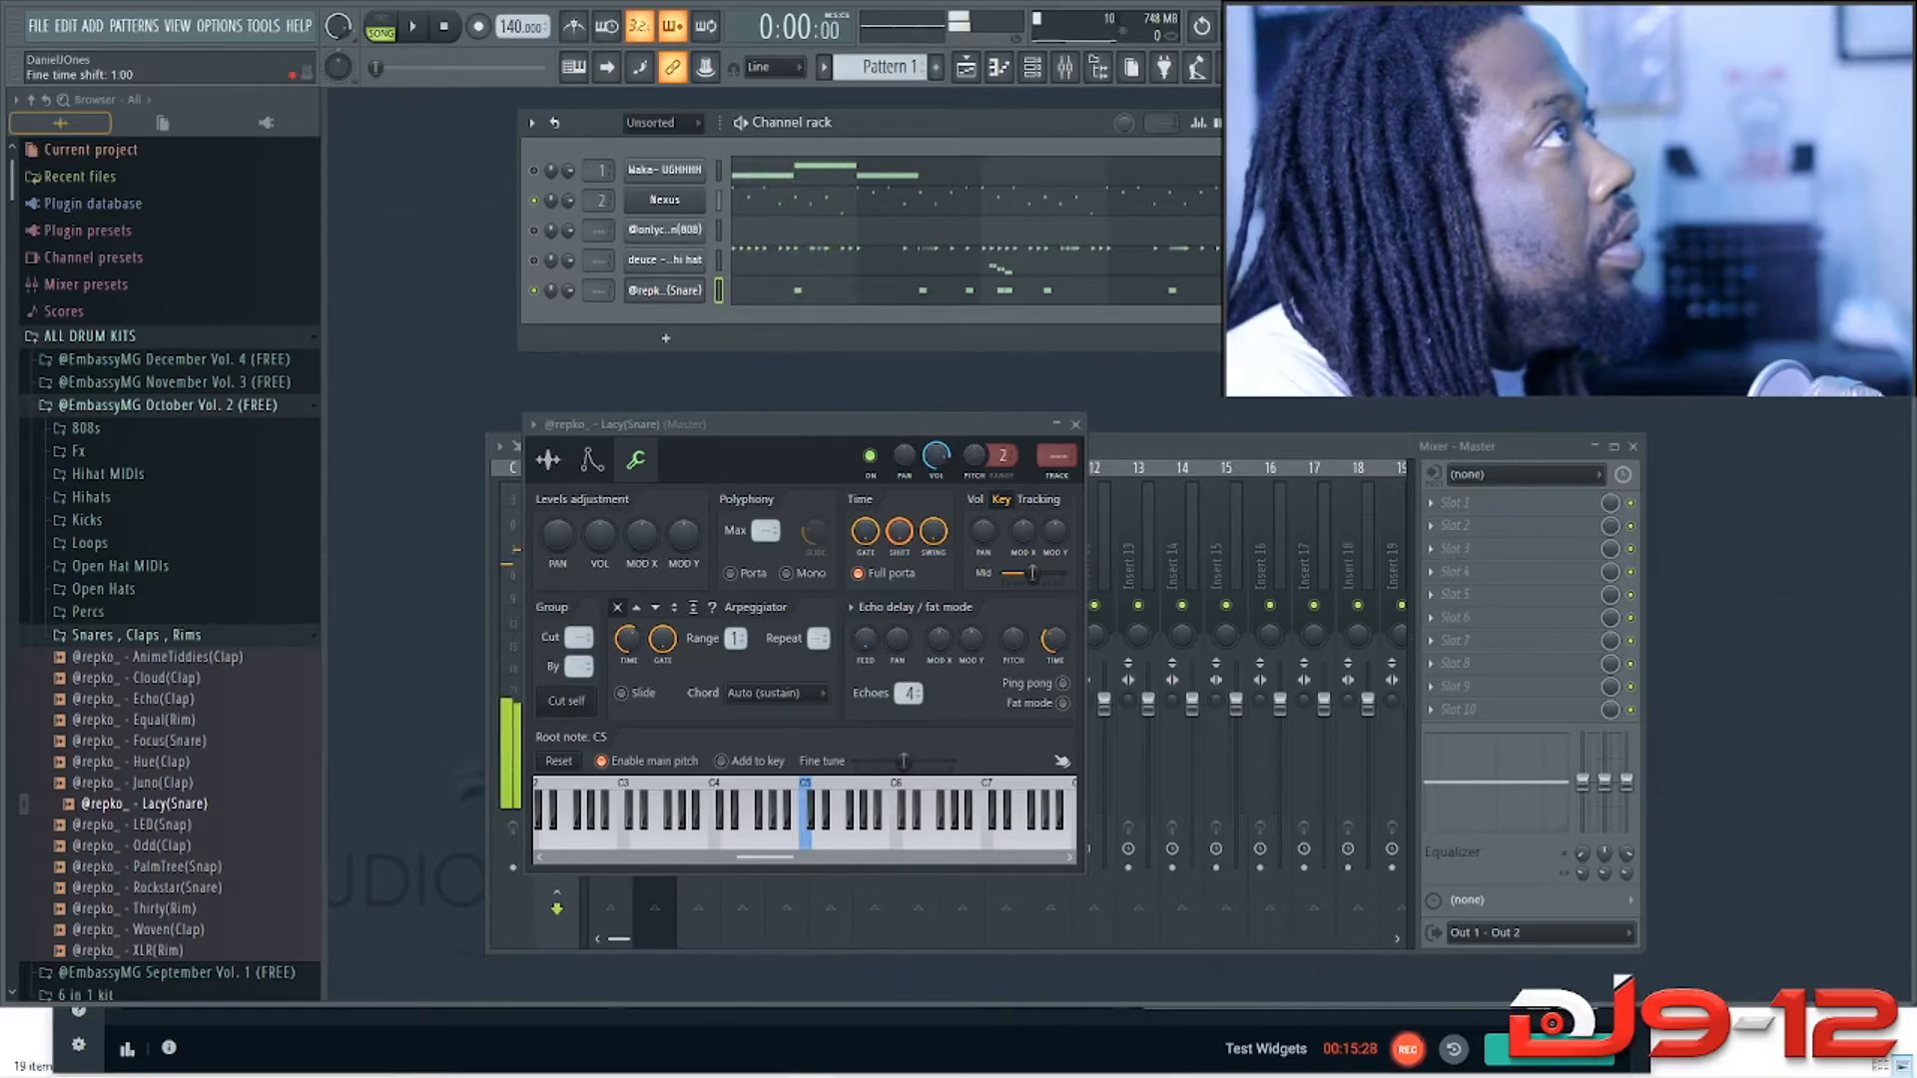
pyautogui.moveTo(898, 533); pyautogui.dragTo(898, 619)
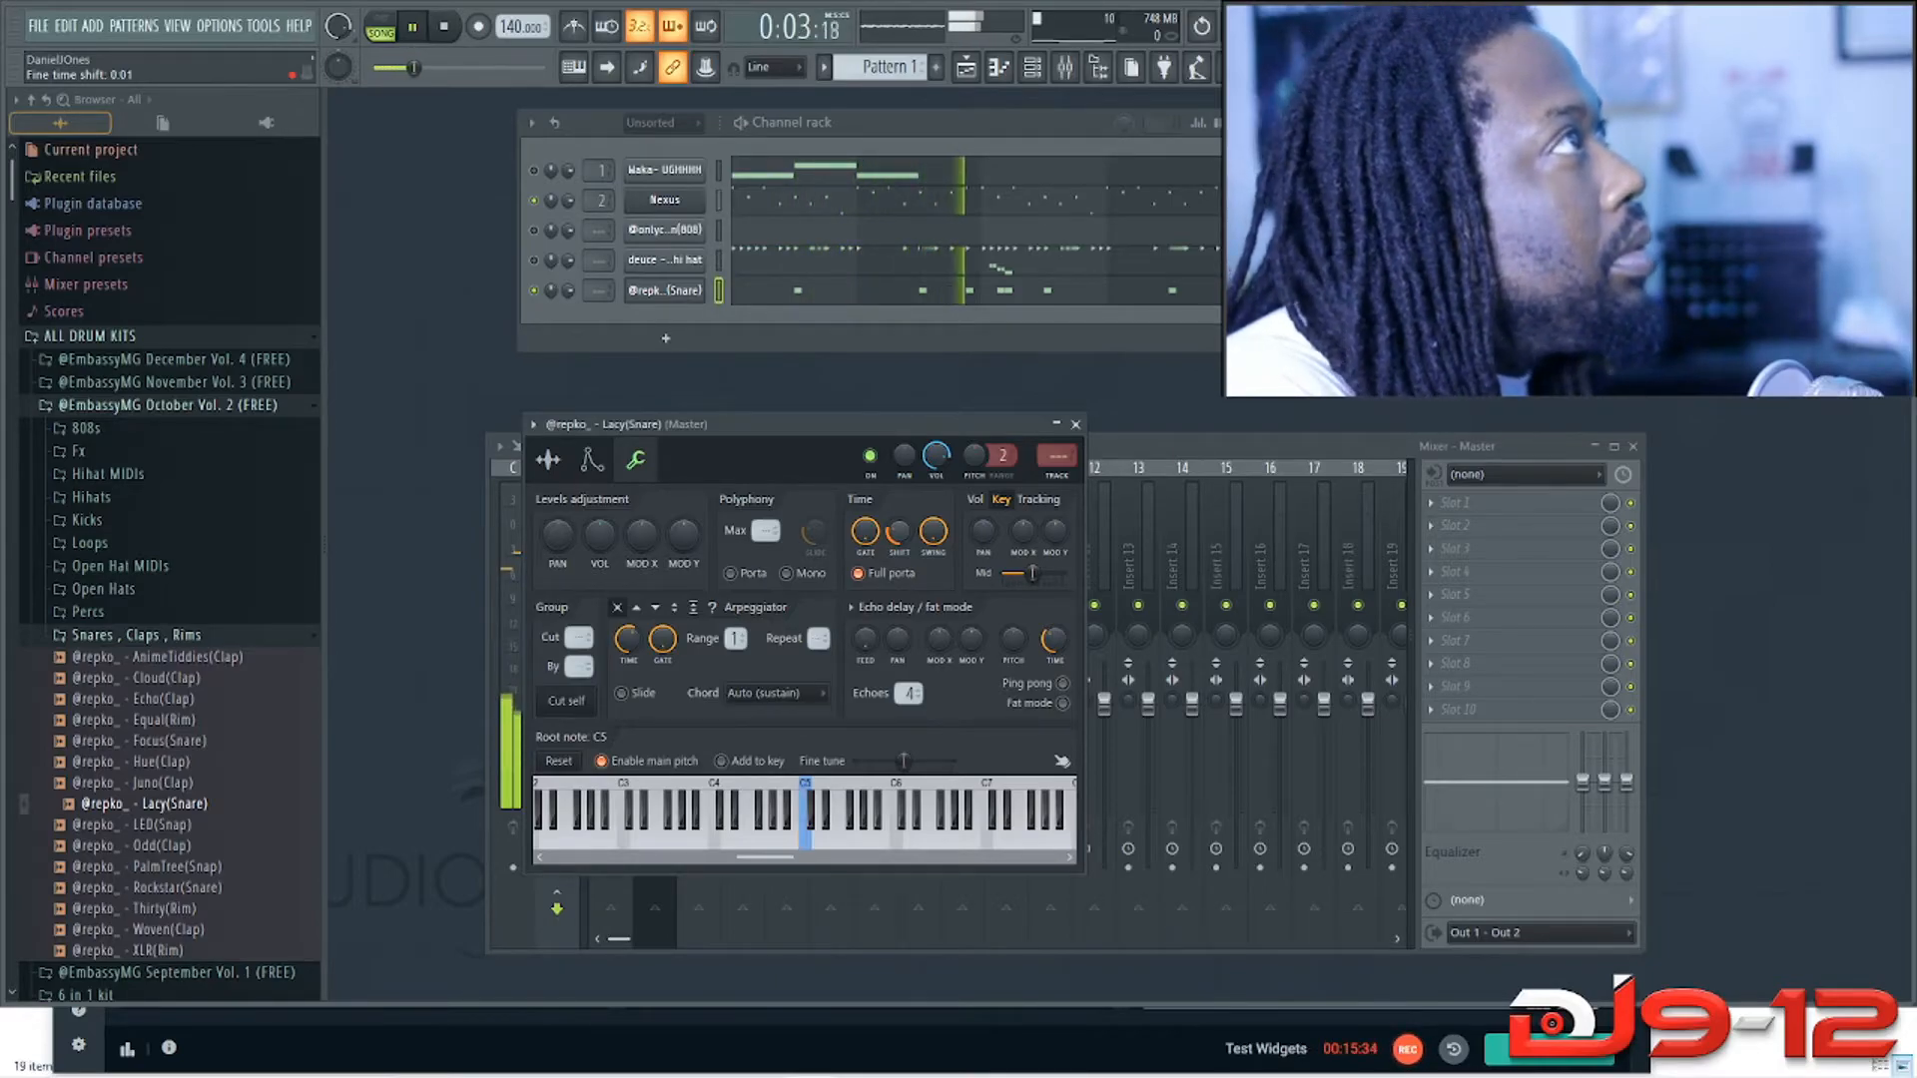
# Step: Copy the snare's time-shift value, compare it with a 0:00 shift, paste the 30% value back and play the beat
pyautogui.rightClick(899, 537)
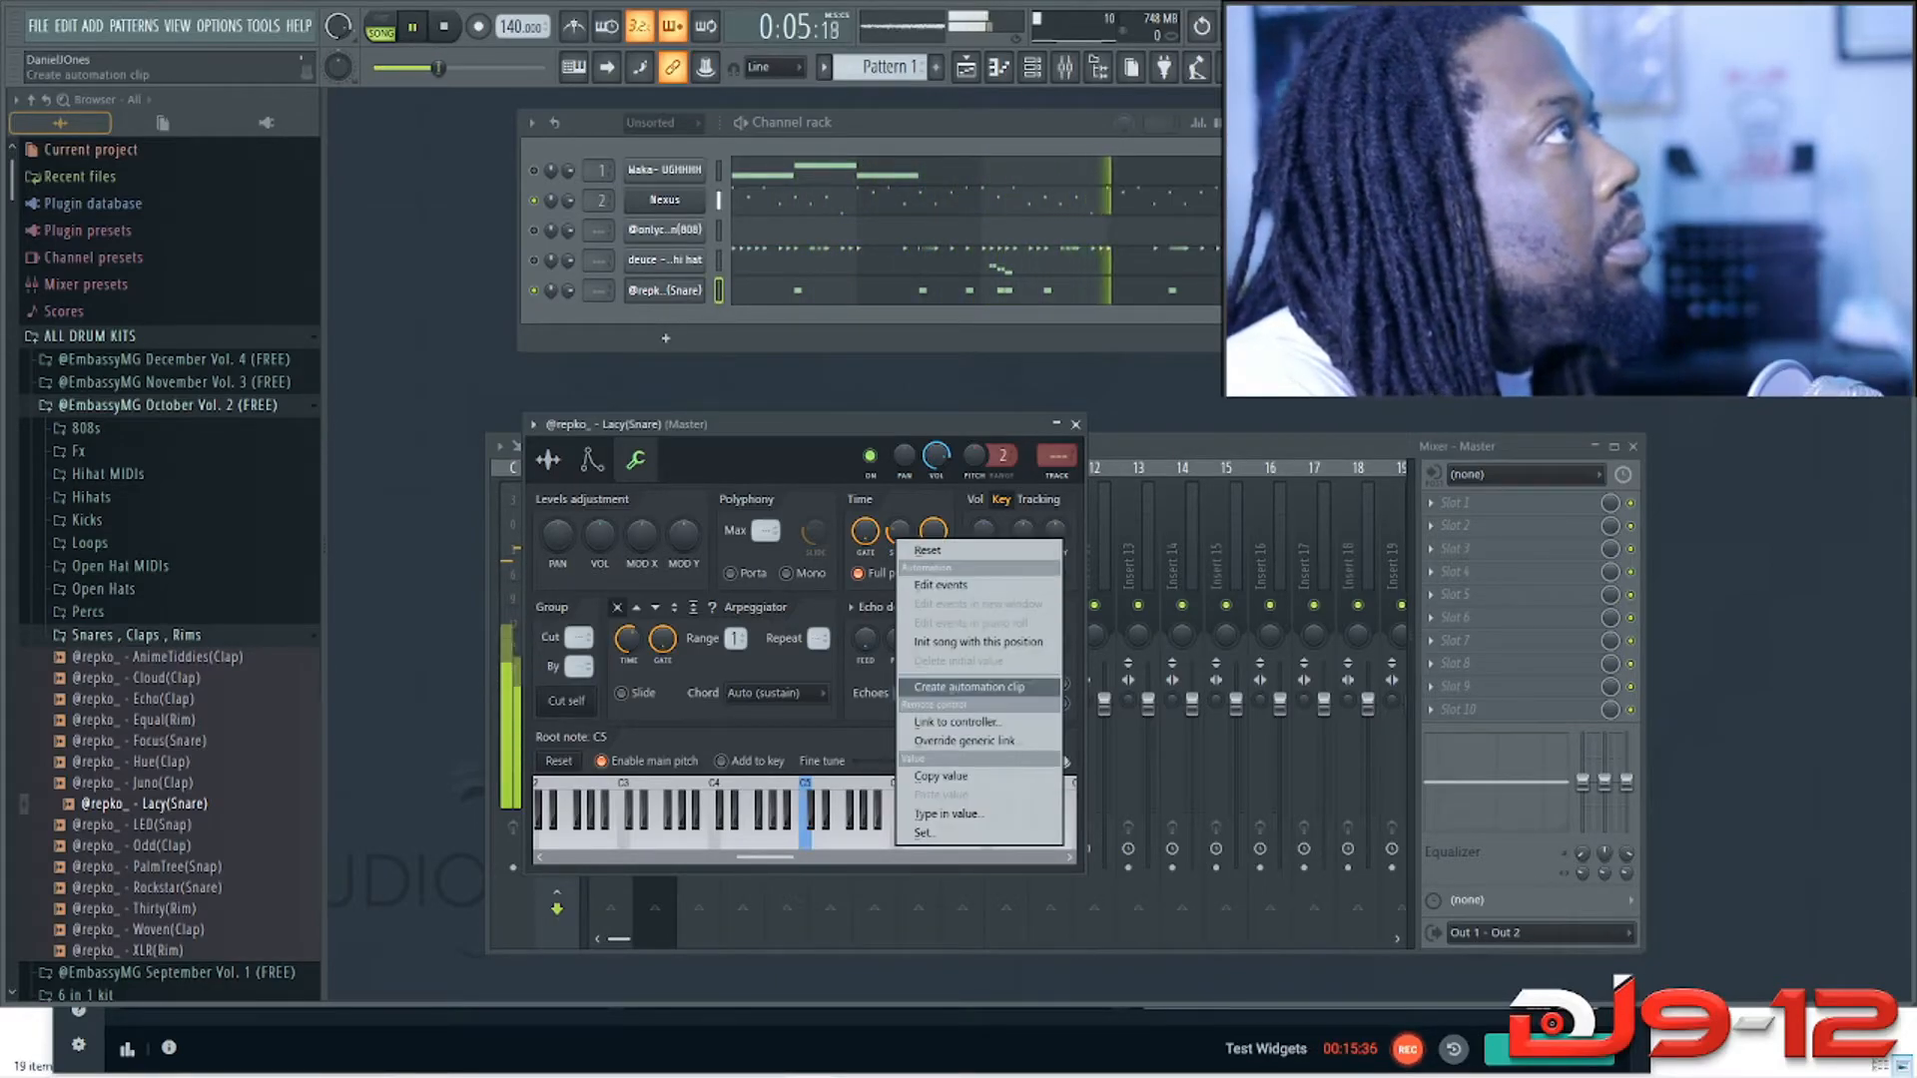
pyautogui.click(943, 776)
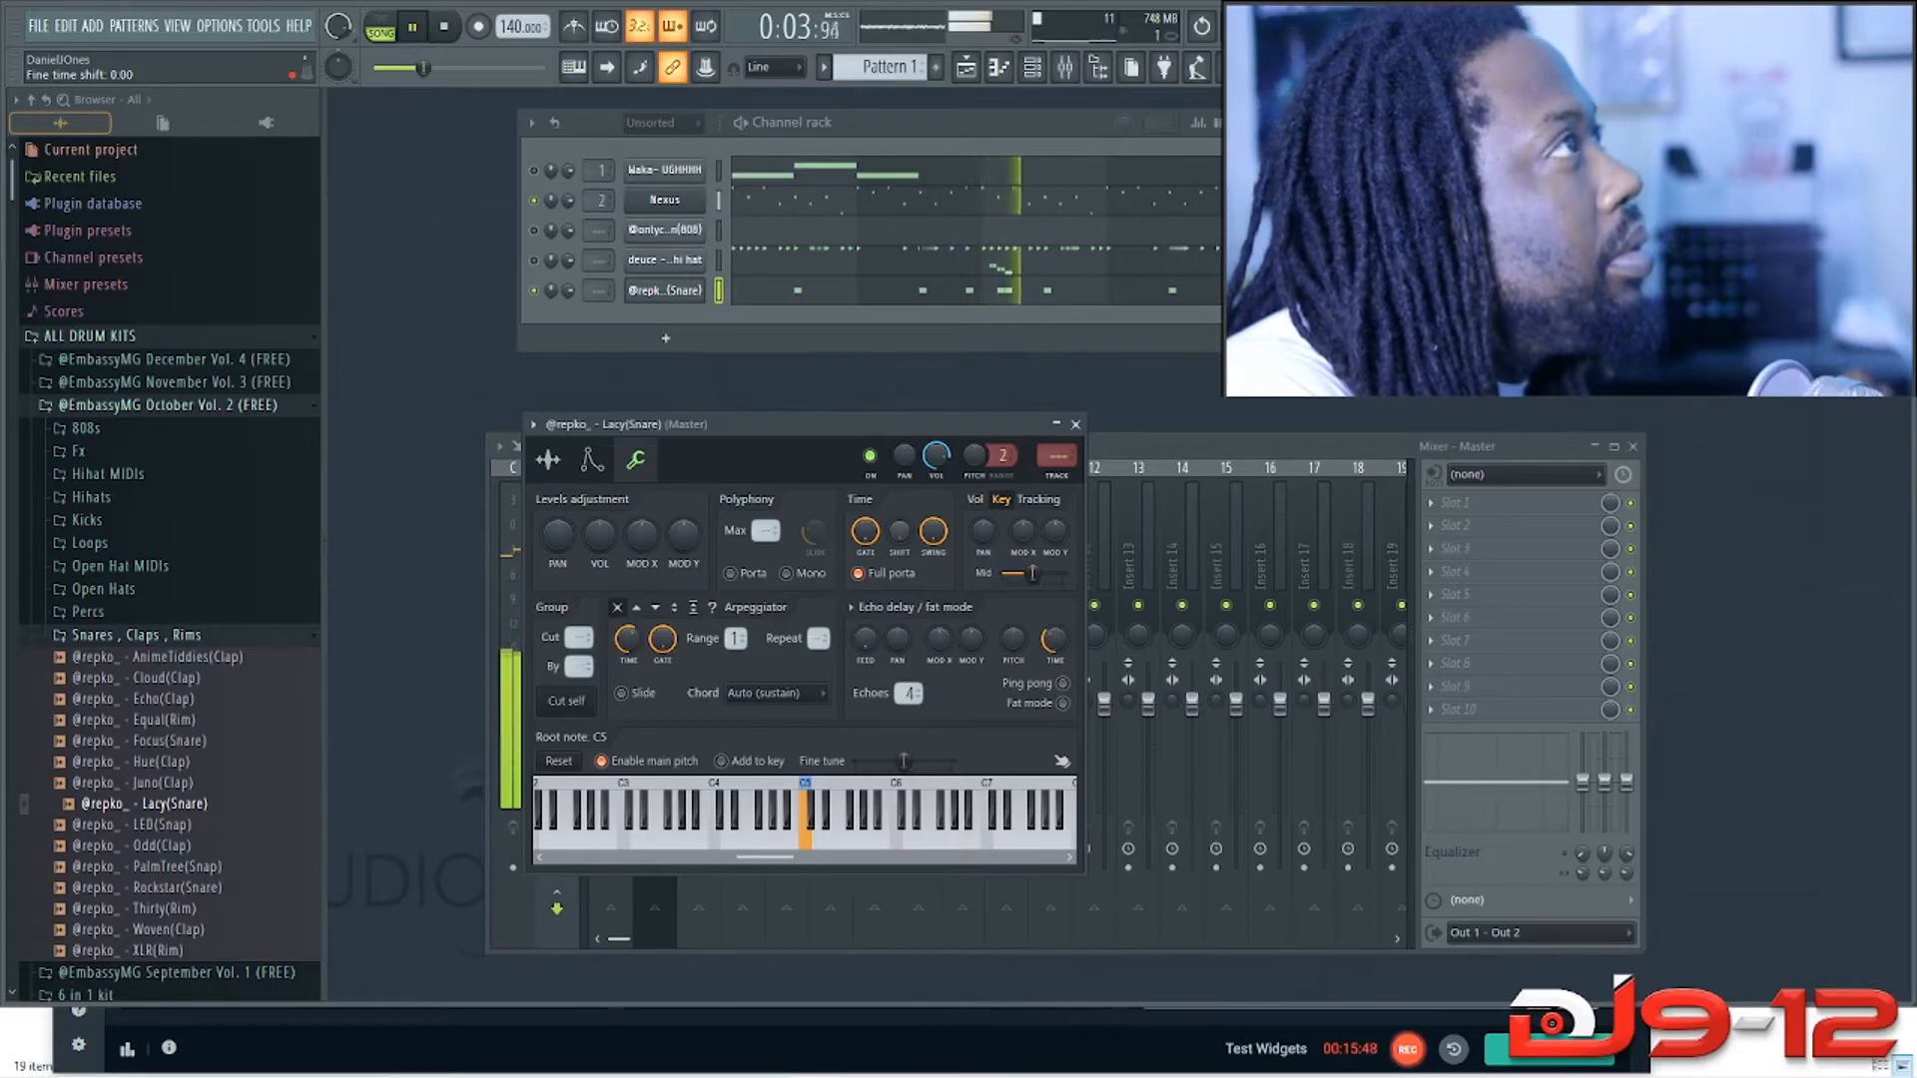
pyautogui.press('space')
pyautogui.rightClick(901, 537)
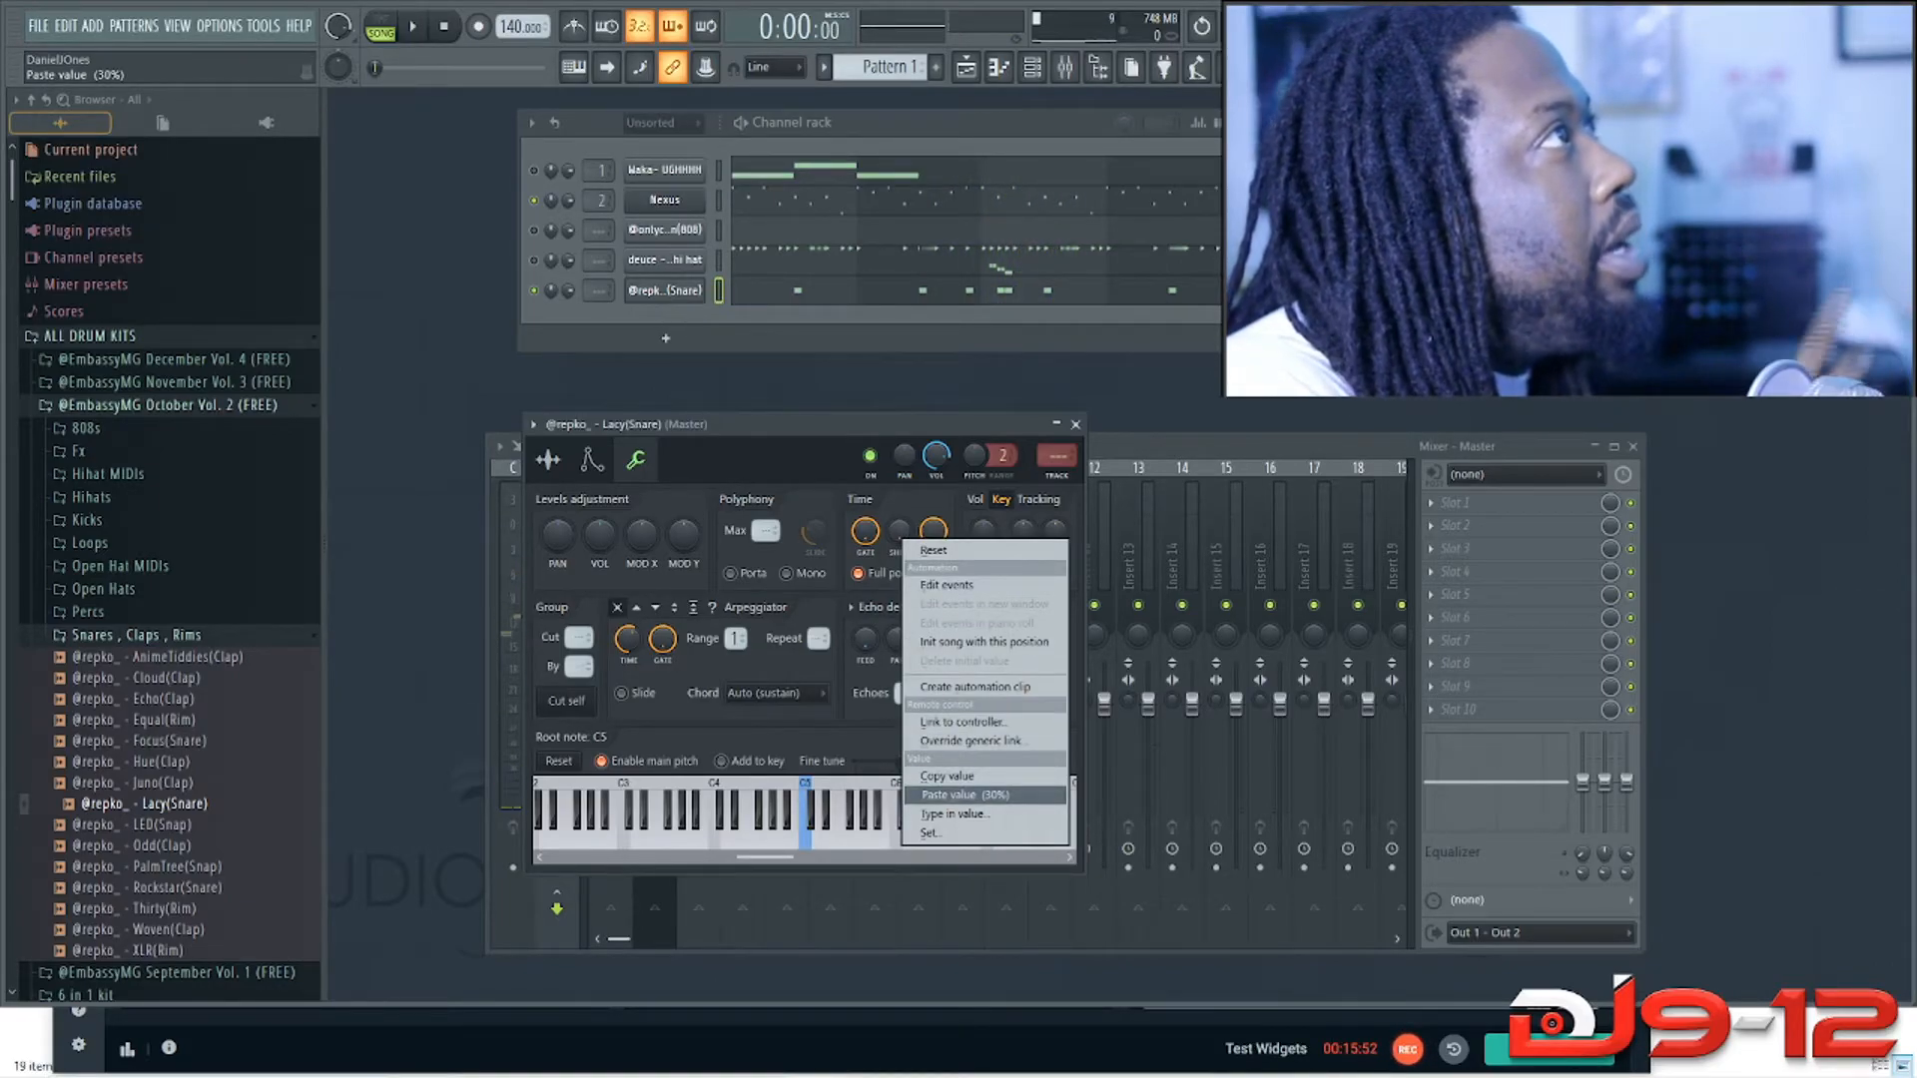
pyautogui.click(964, 795)
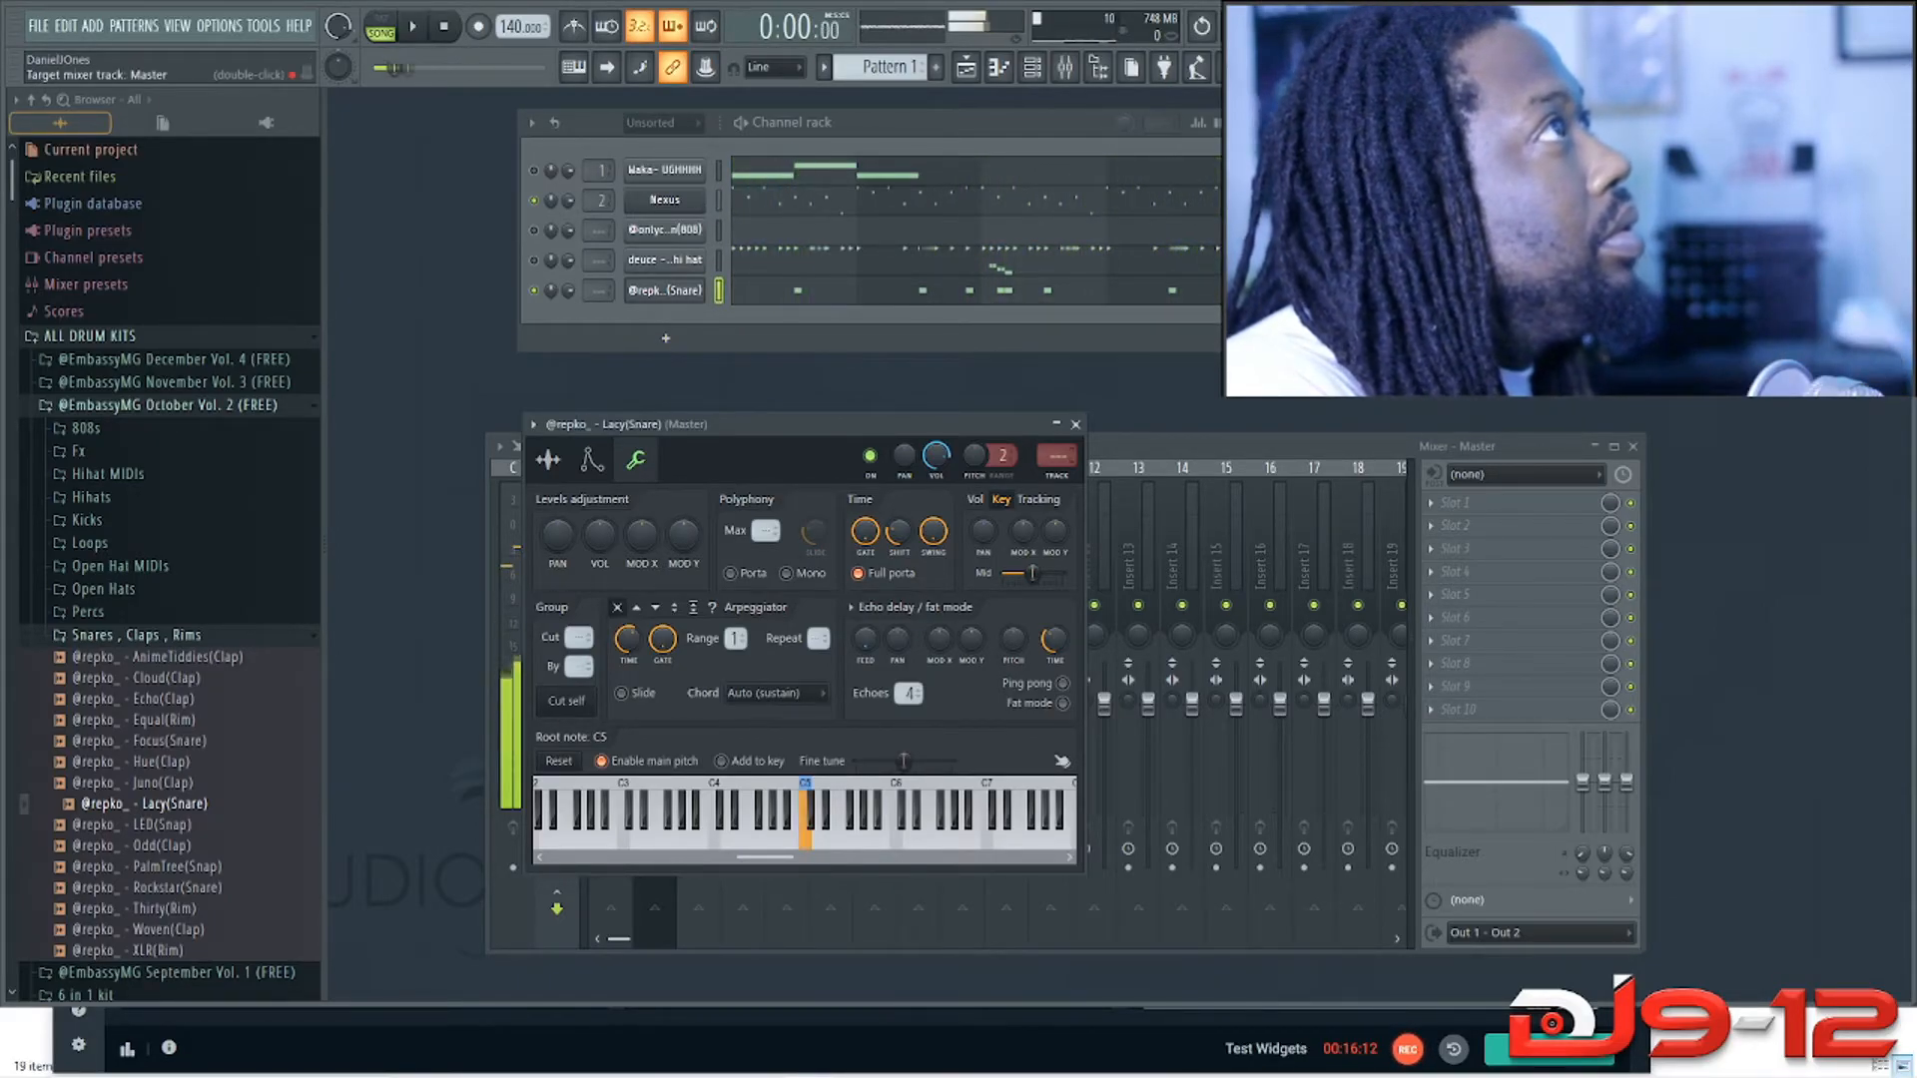
pyautogui.click(665, 290)
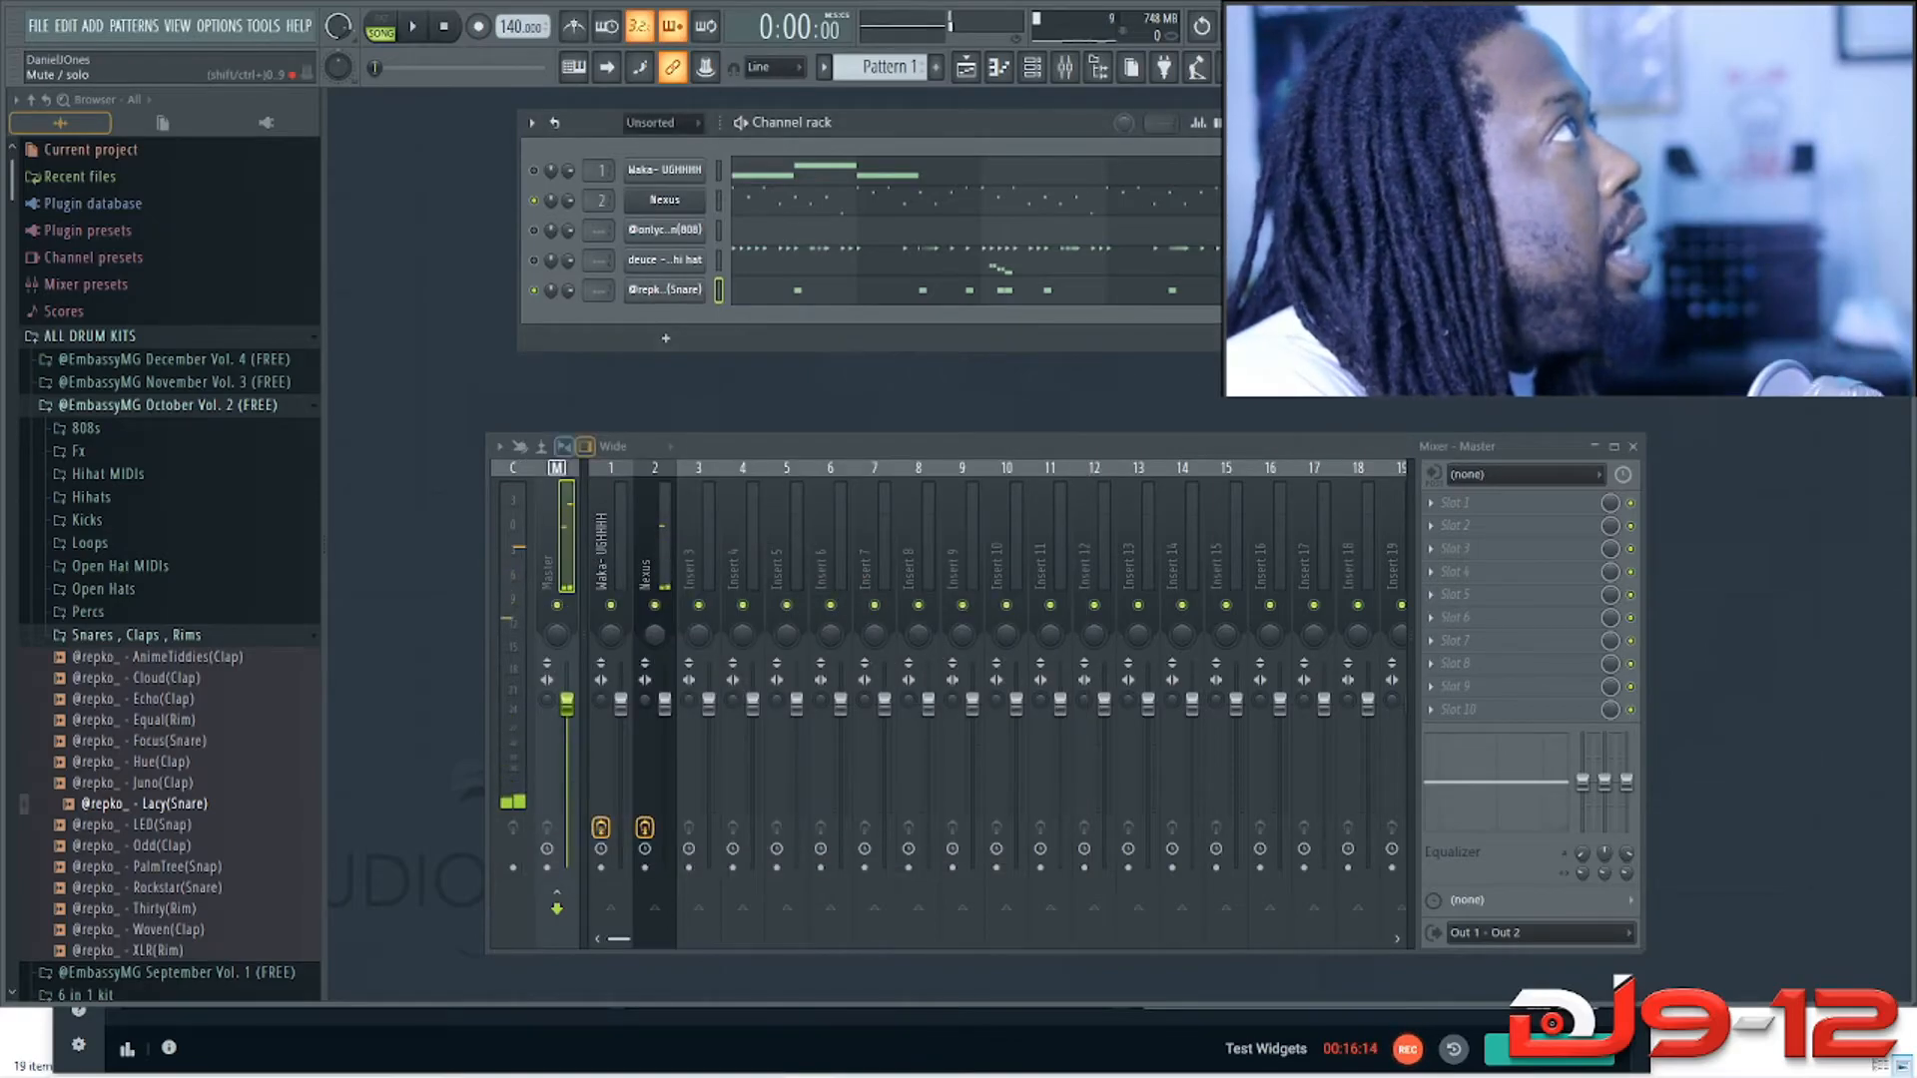
pyautogui.press('space')
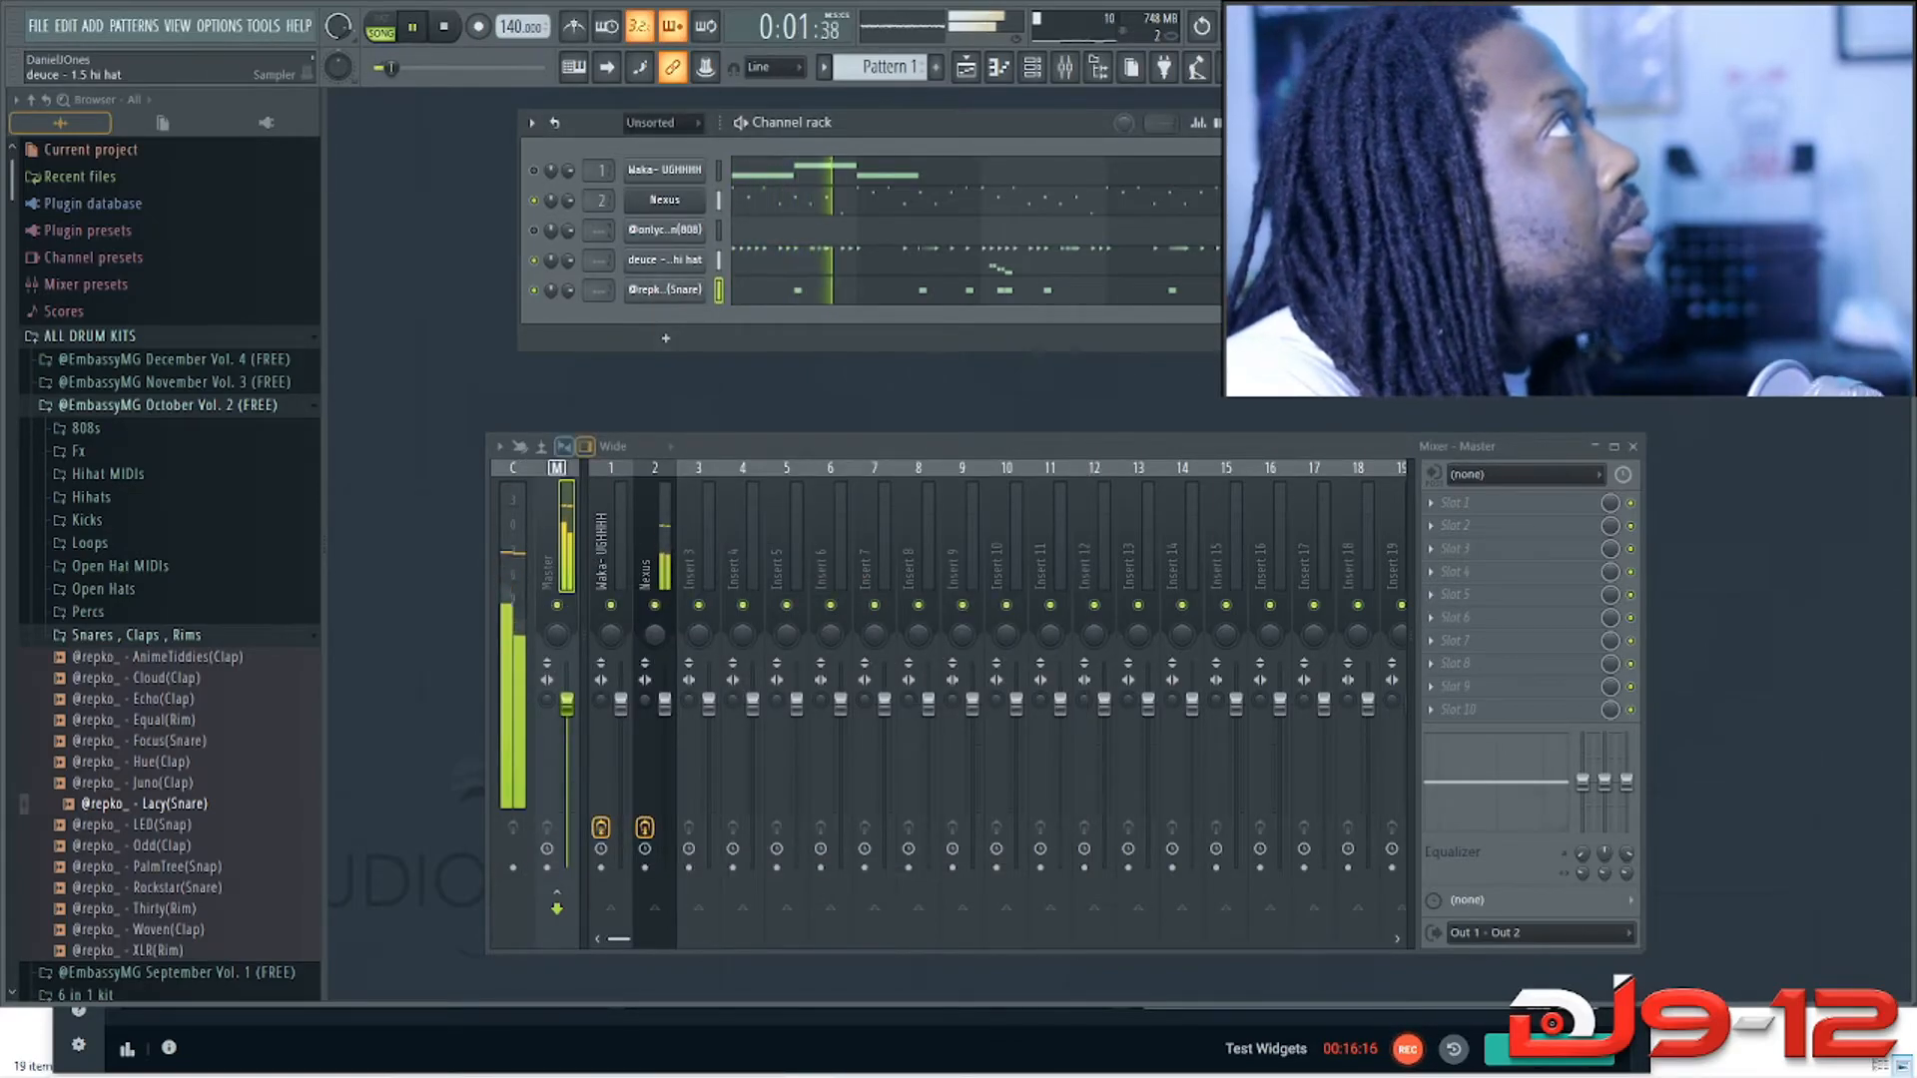
# Step: Check the time settings in the hi-hat channel's miscellaneous settings while the beat plays
pyautogui.click(665, 260)
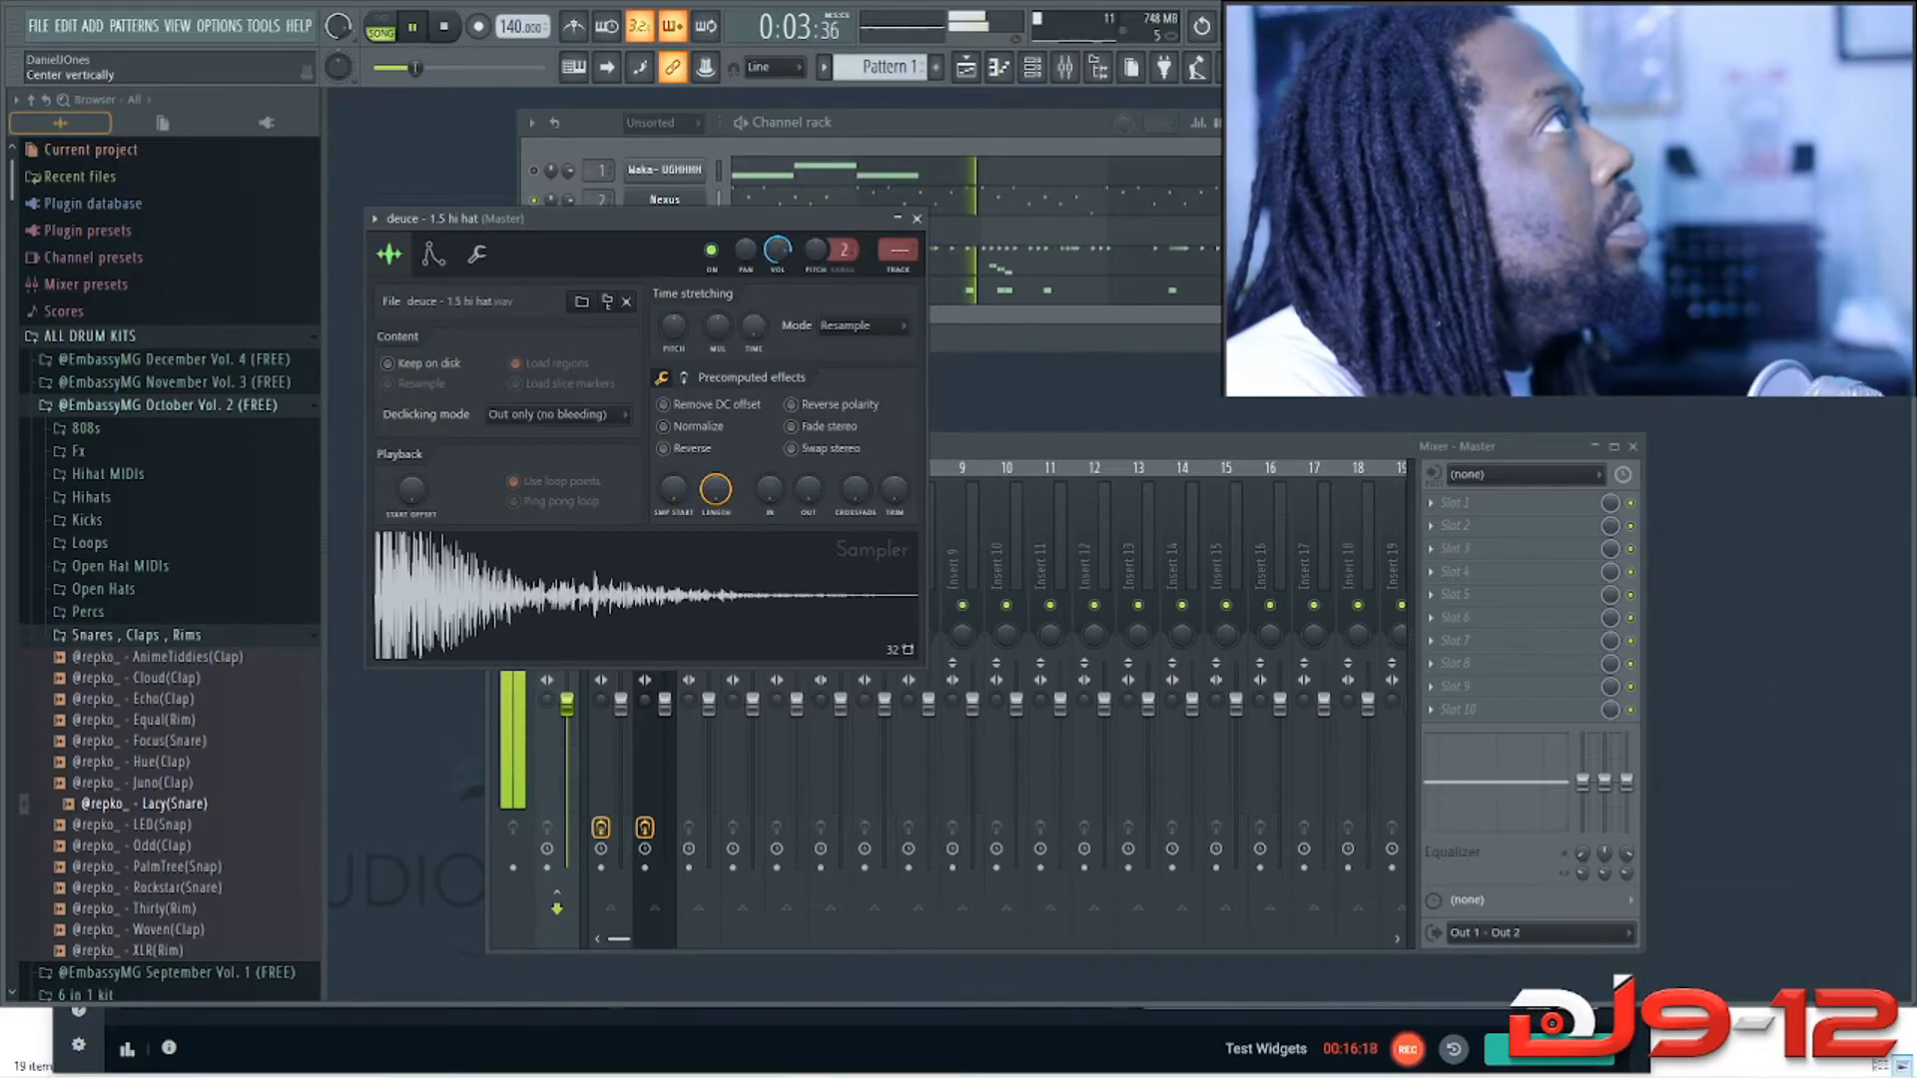
pyautogui.click(477, 254)
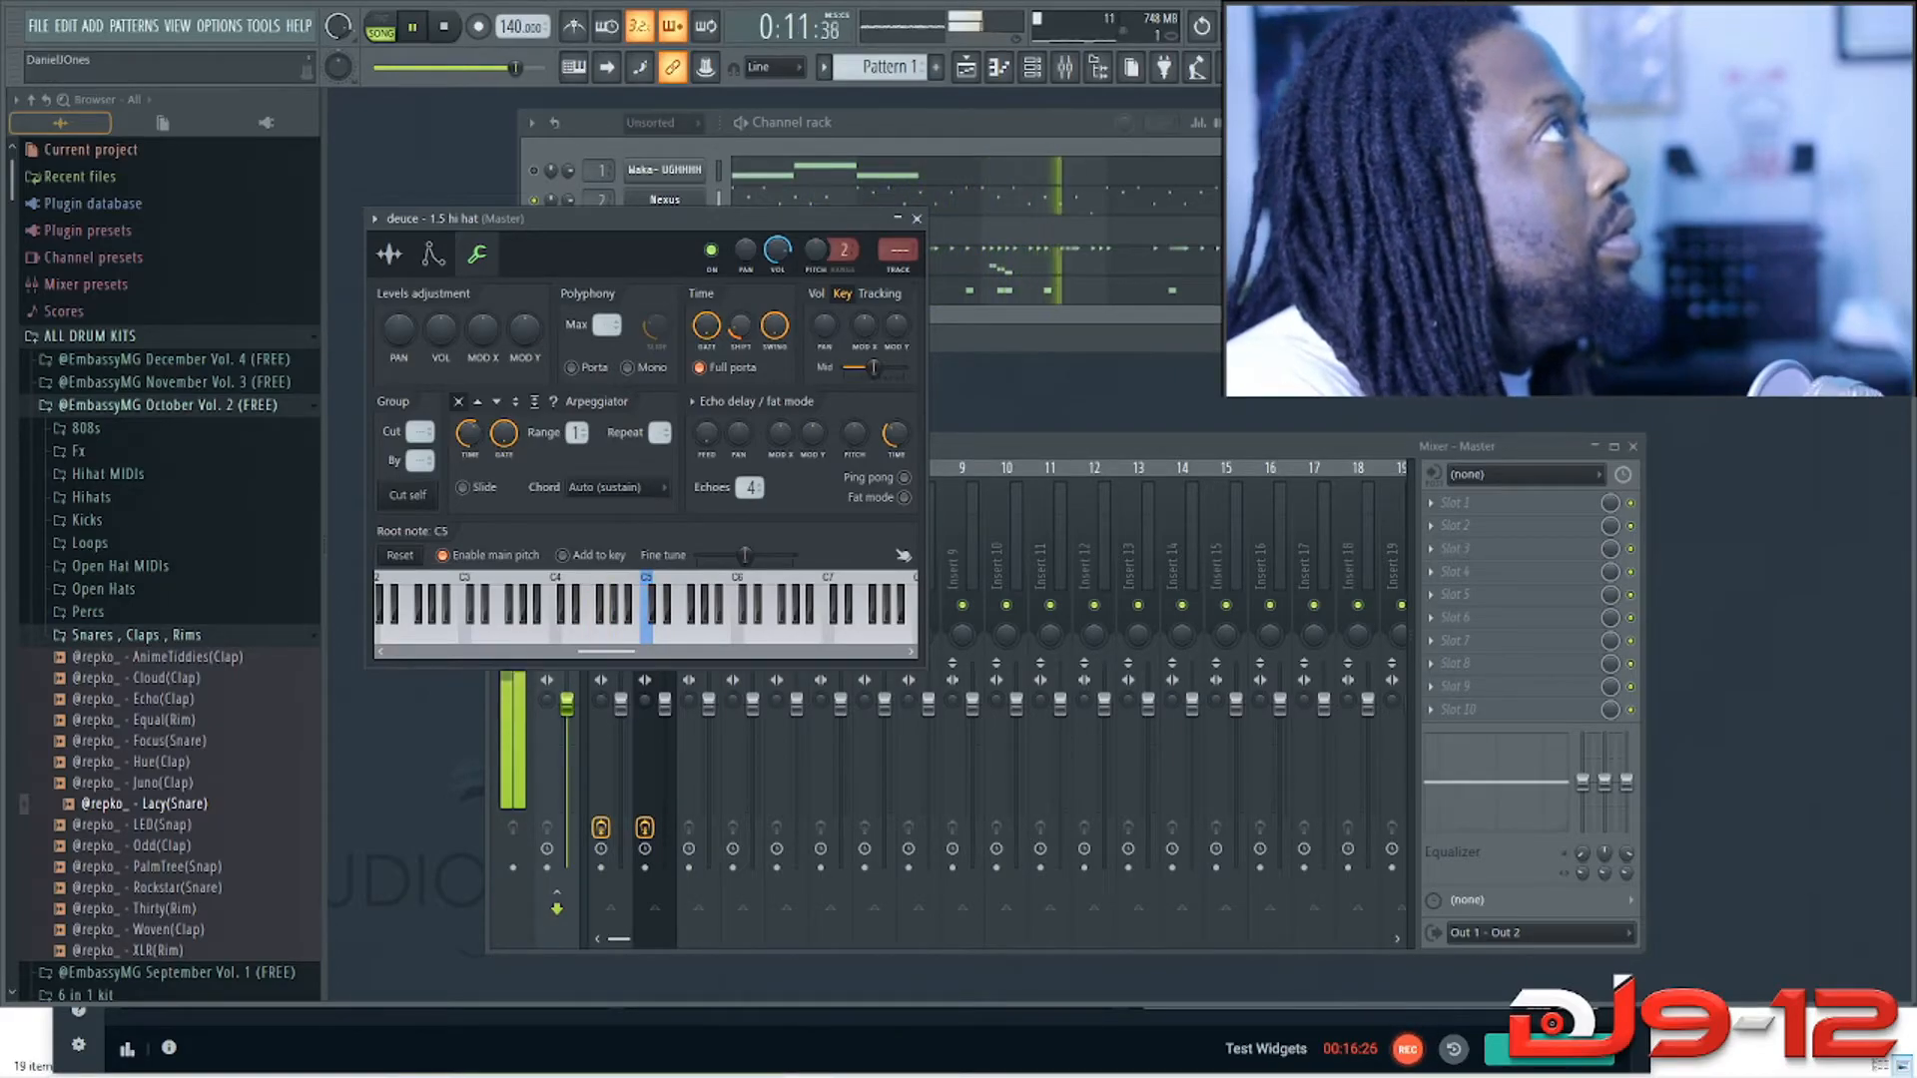
pyautogui.click(917, 219)
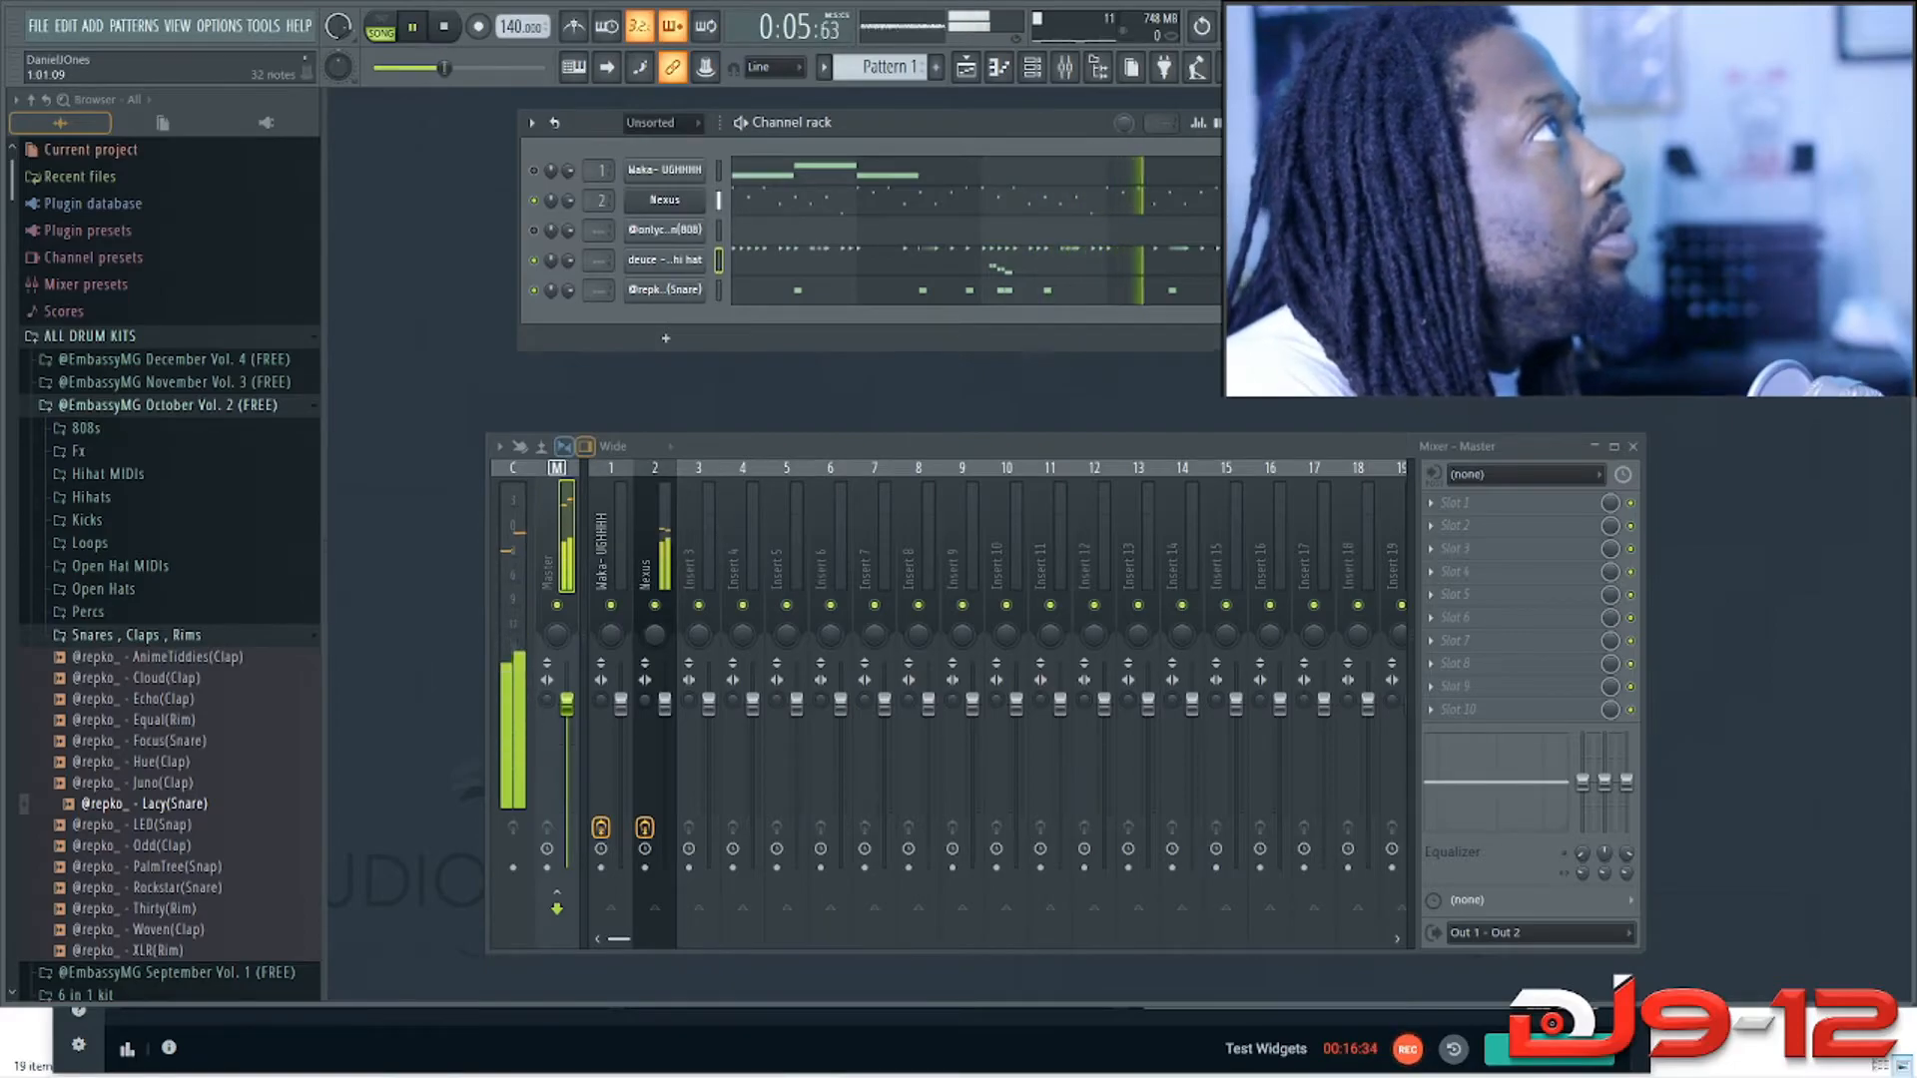
# Step: Play the beat with the vocal chant's notes open in the piano roll
pyautogui.press('F7')
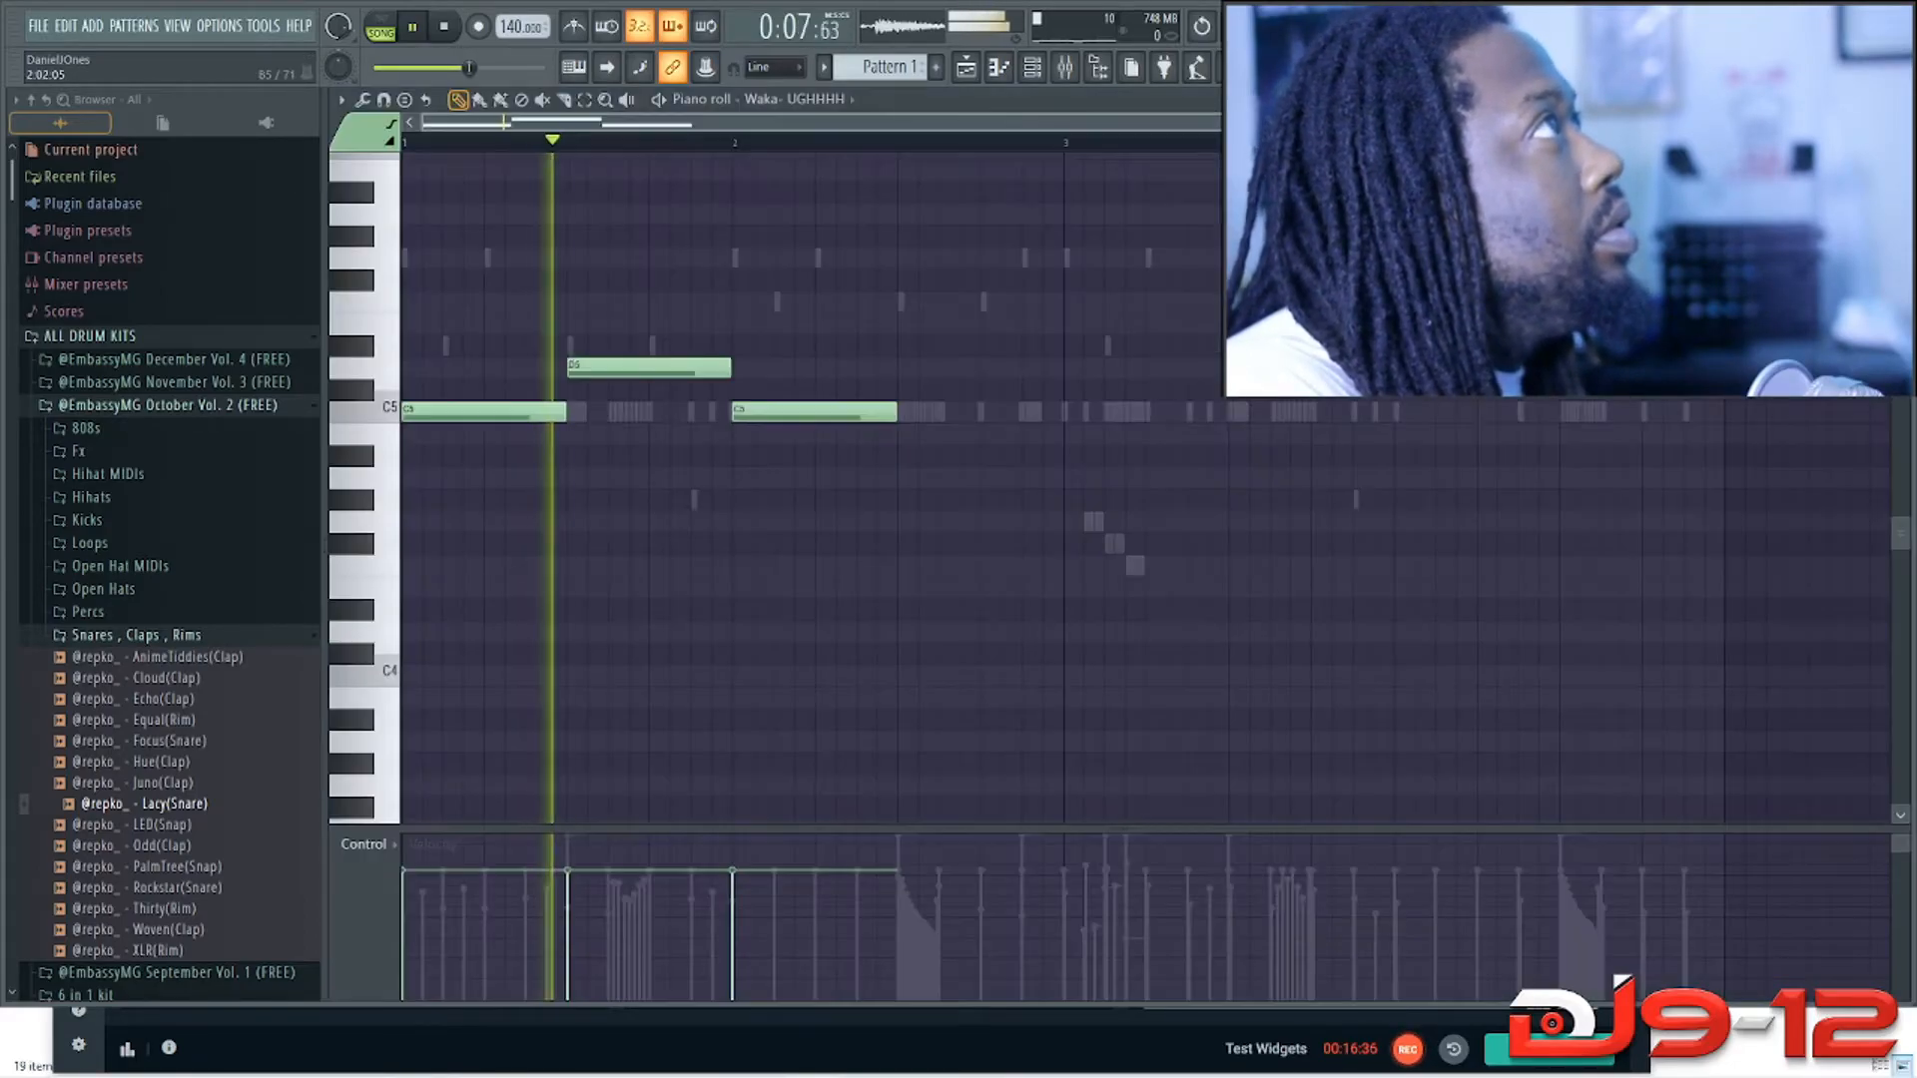
pyautogui.press('space')
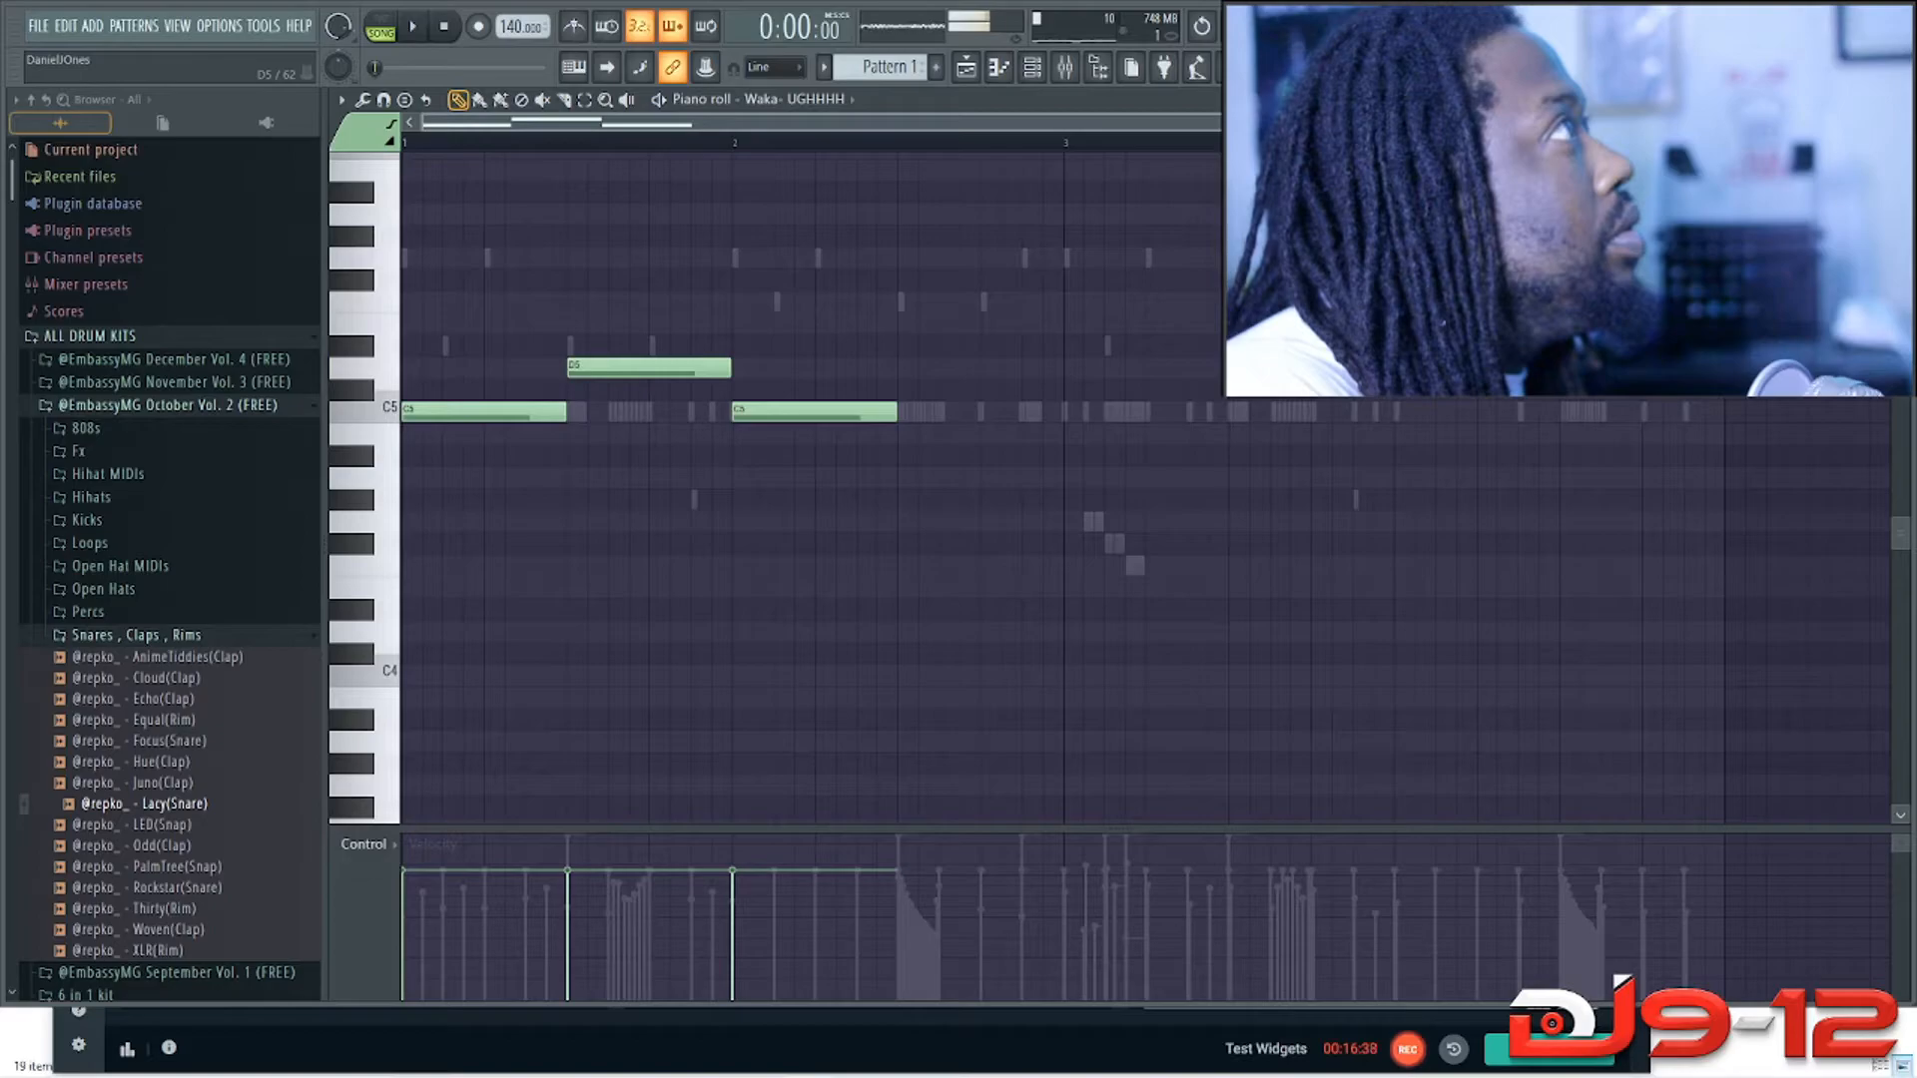
pyautogui.press('space')
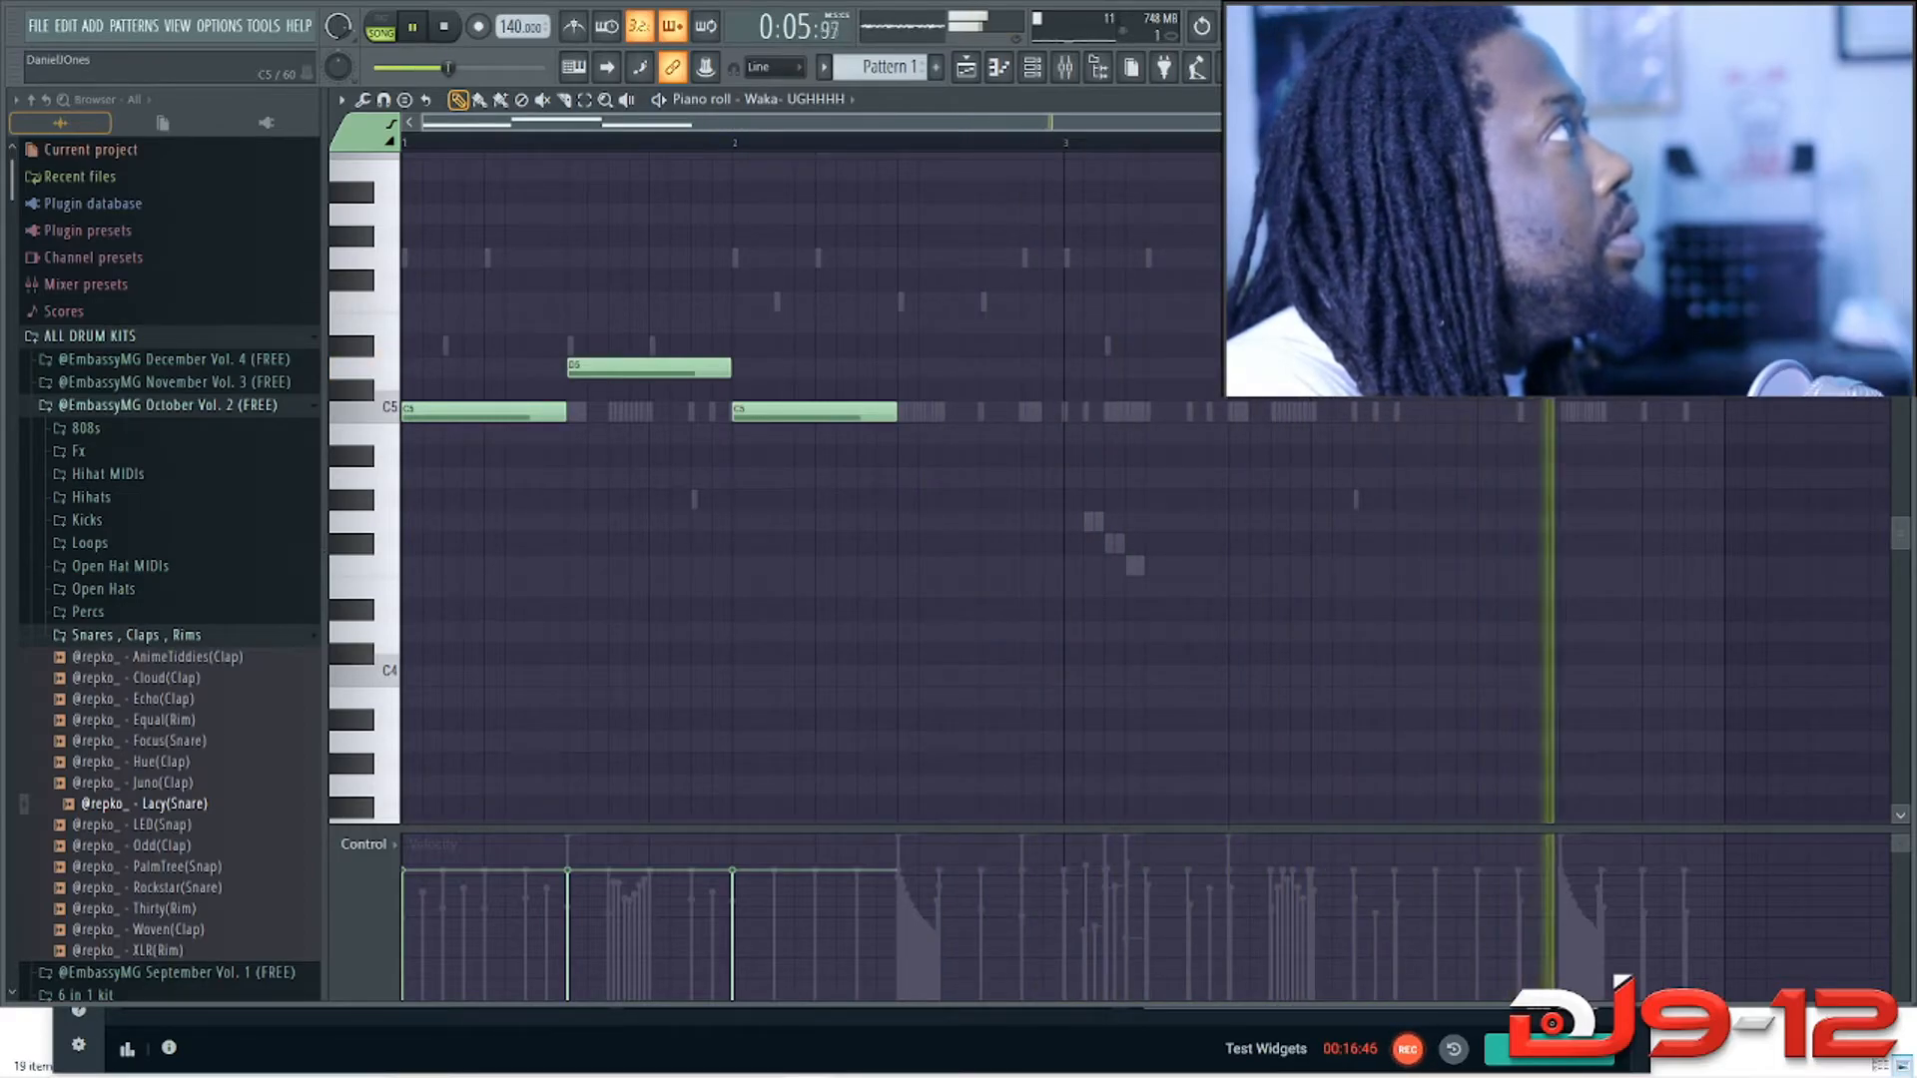
pyautogui.press('space')
pyautogui.press('F7')
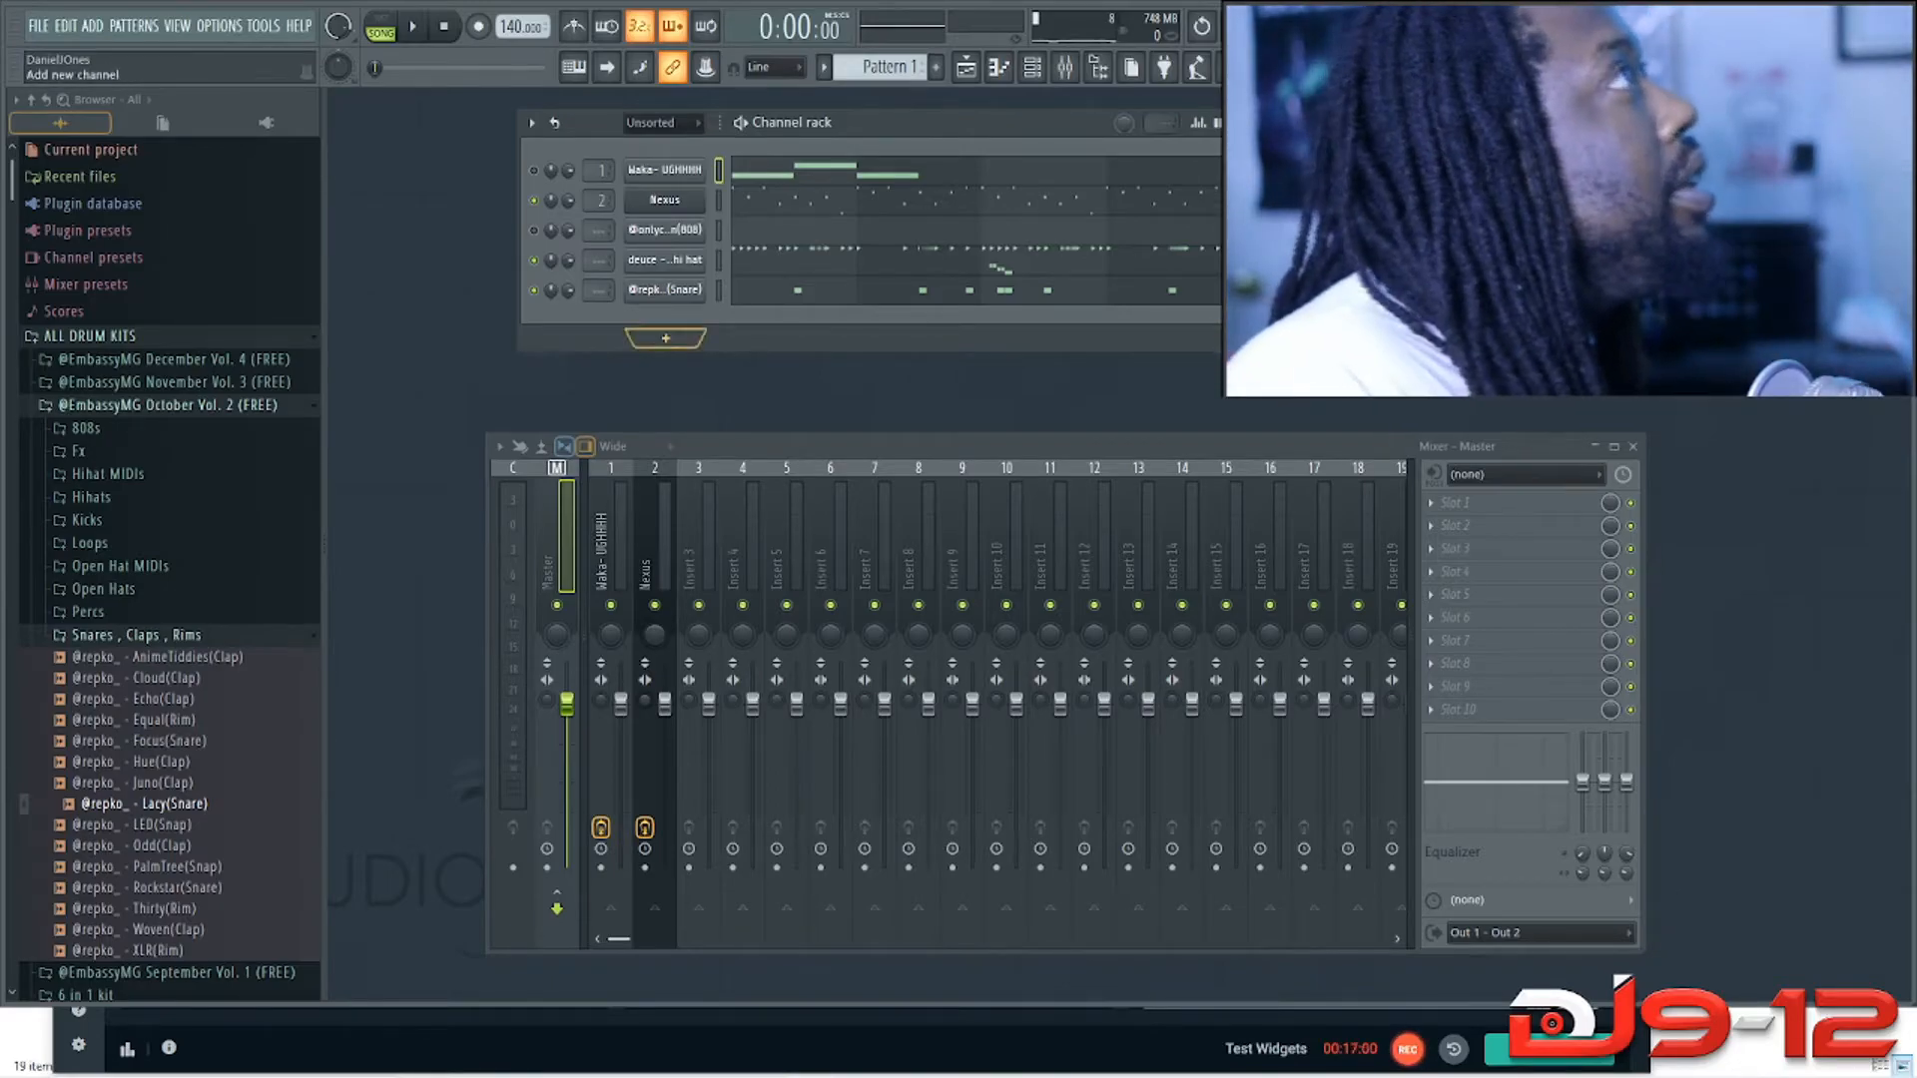
# Step: Solo the Nexus channel and play its melody in the piano roll
pyautogui.rightClick(535, 201)
pyautogui.click(566, 214)
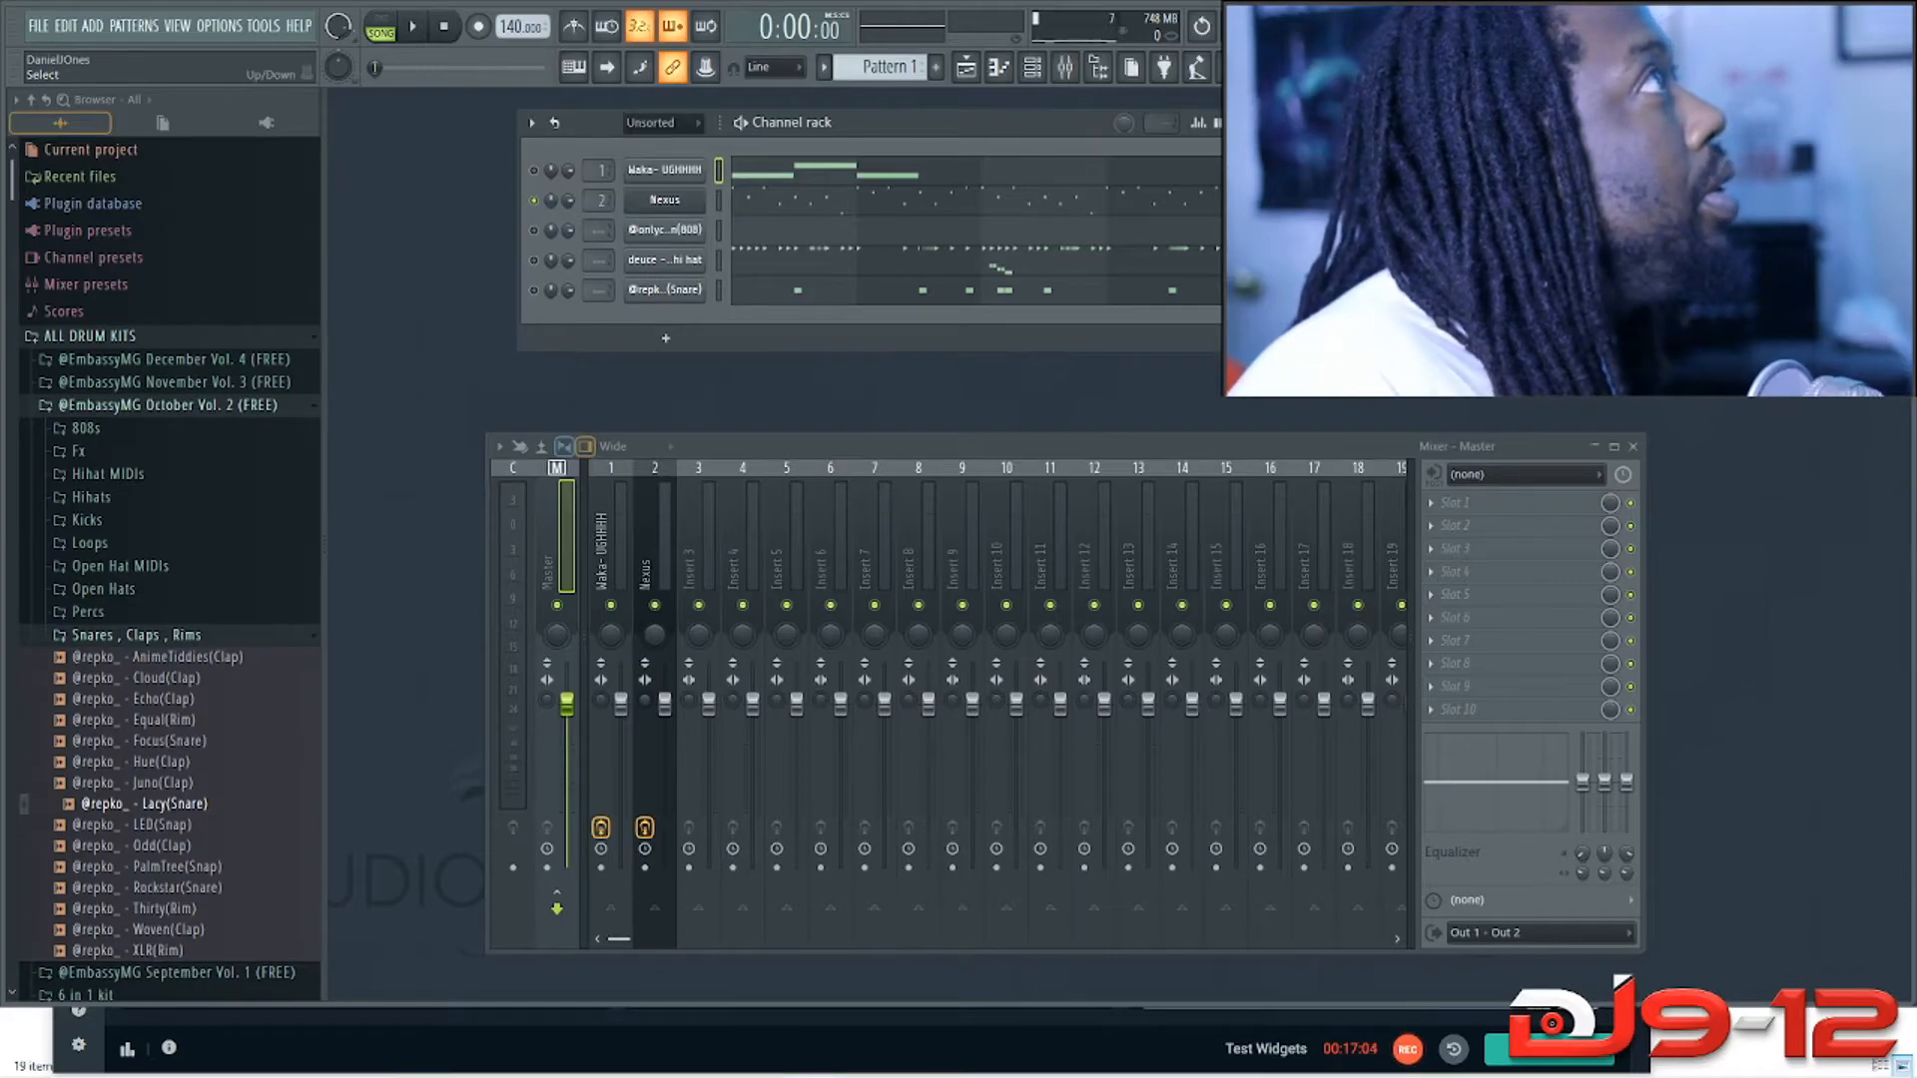
pyautogui.click(740, 208)
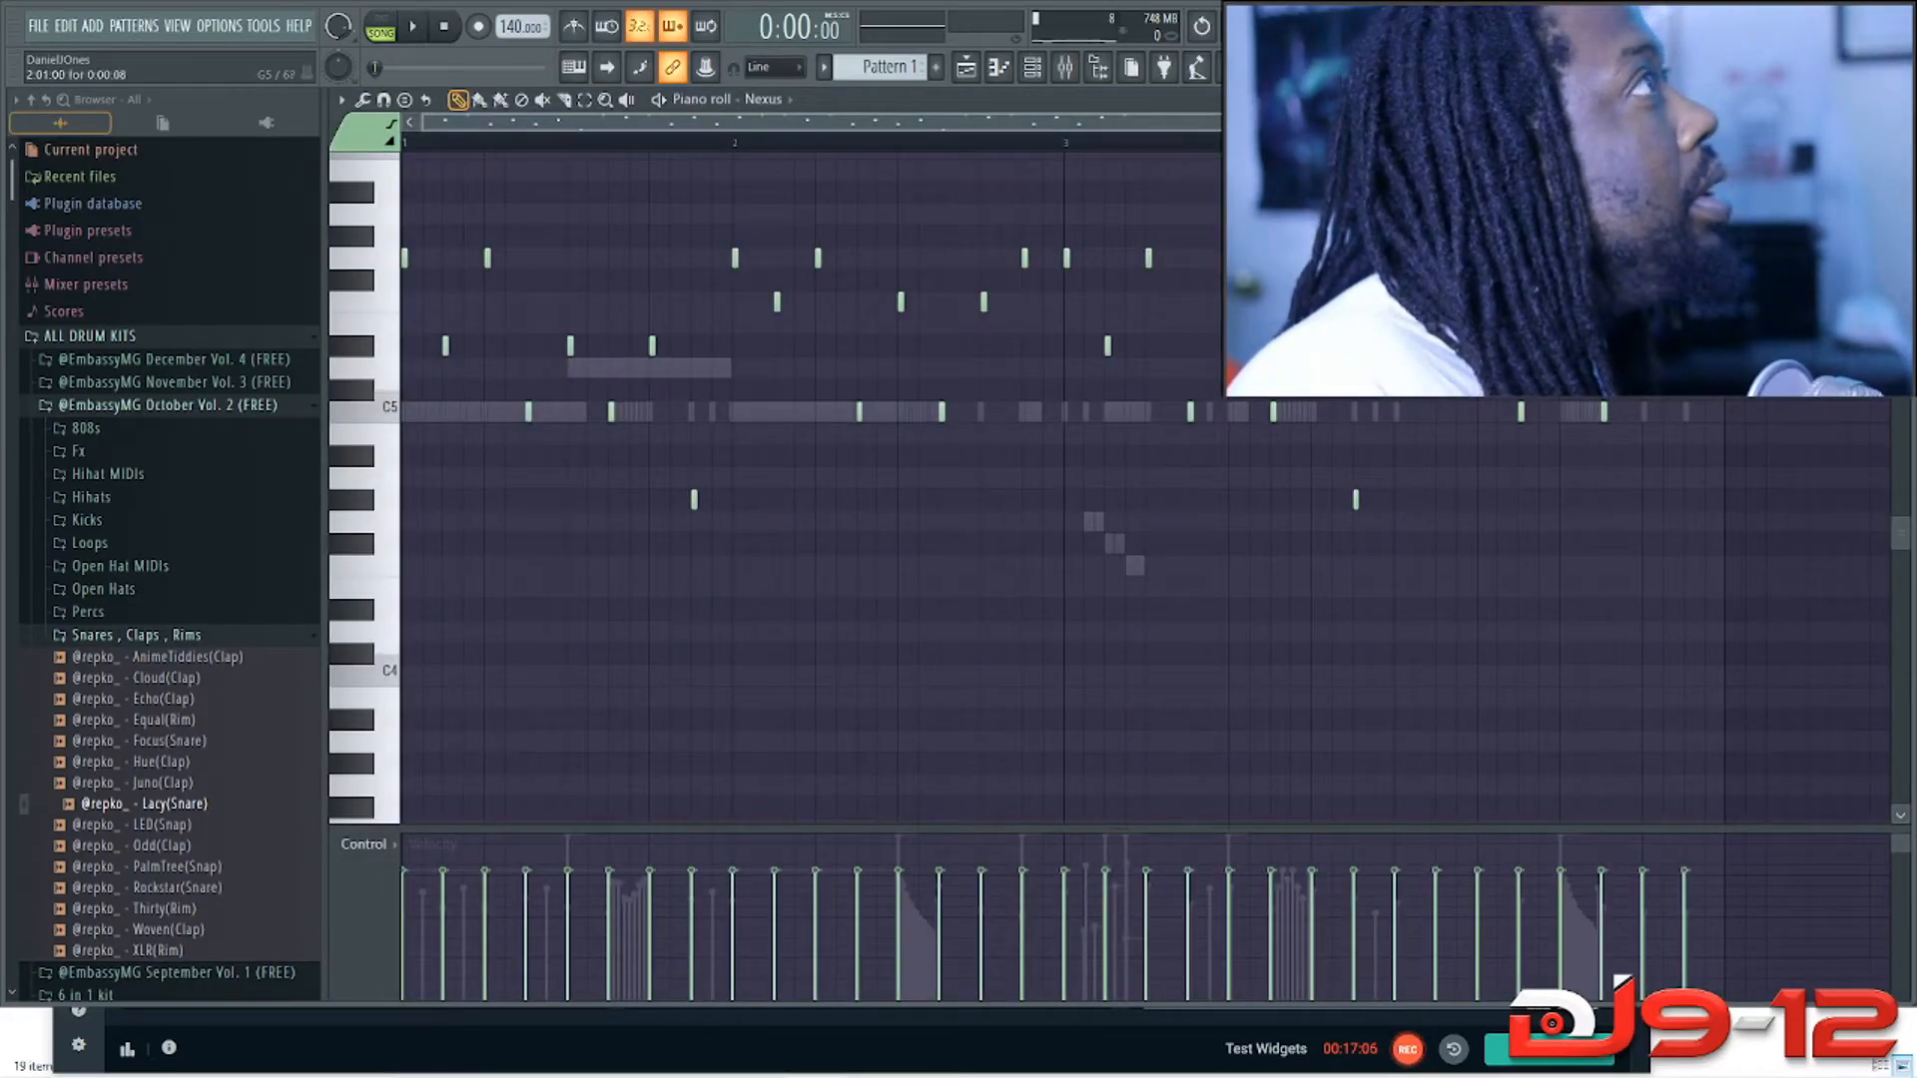
pyautogui.press('space')
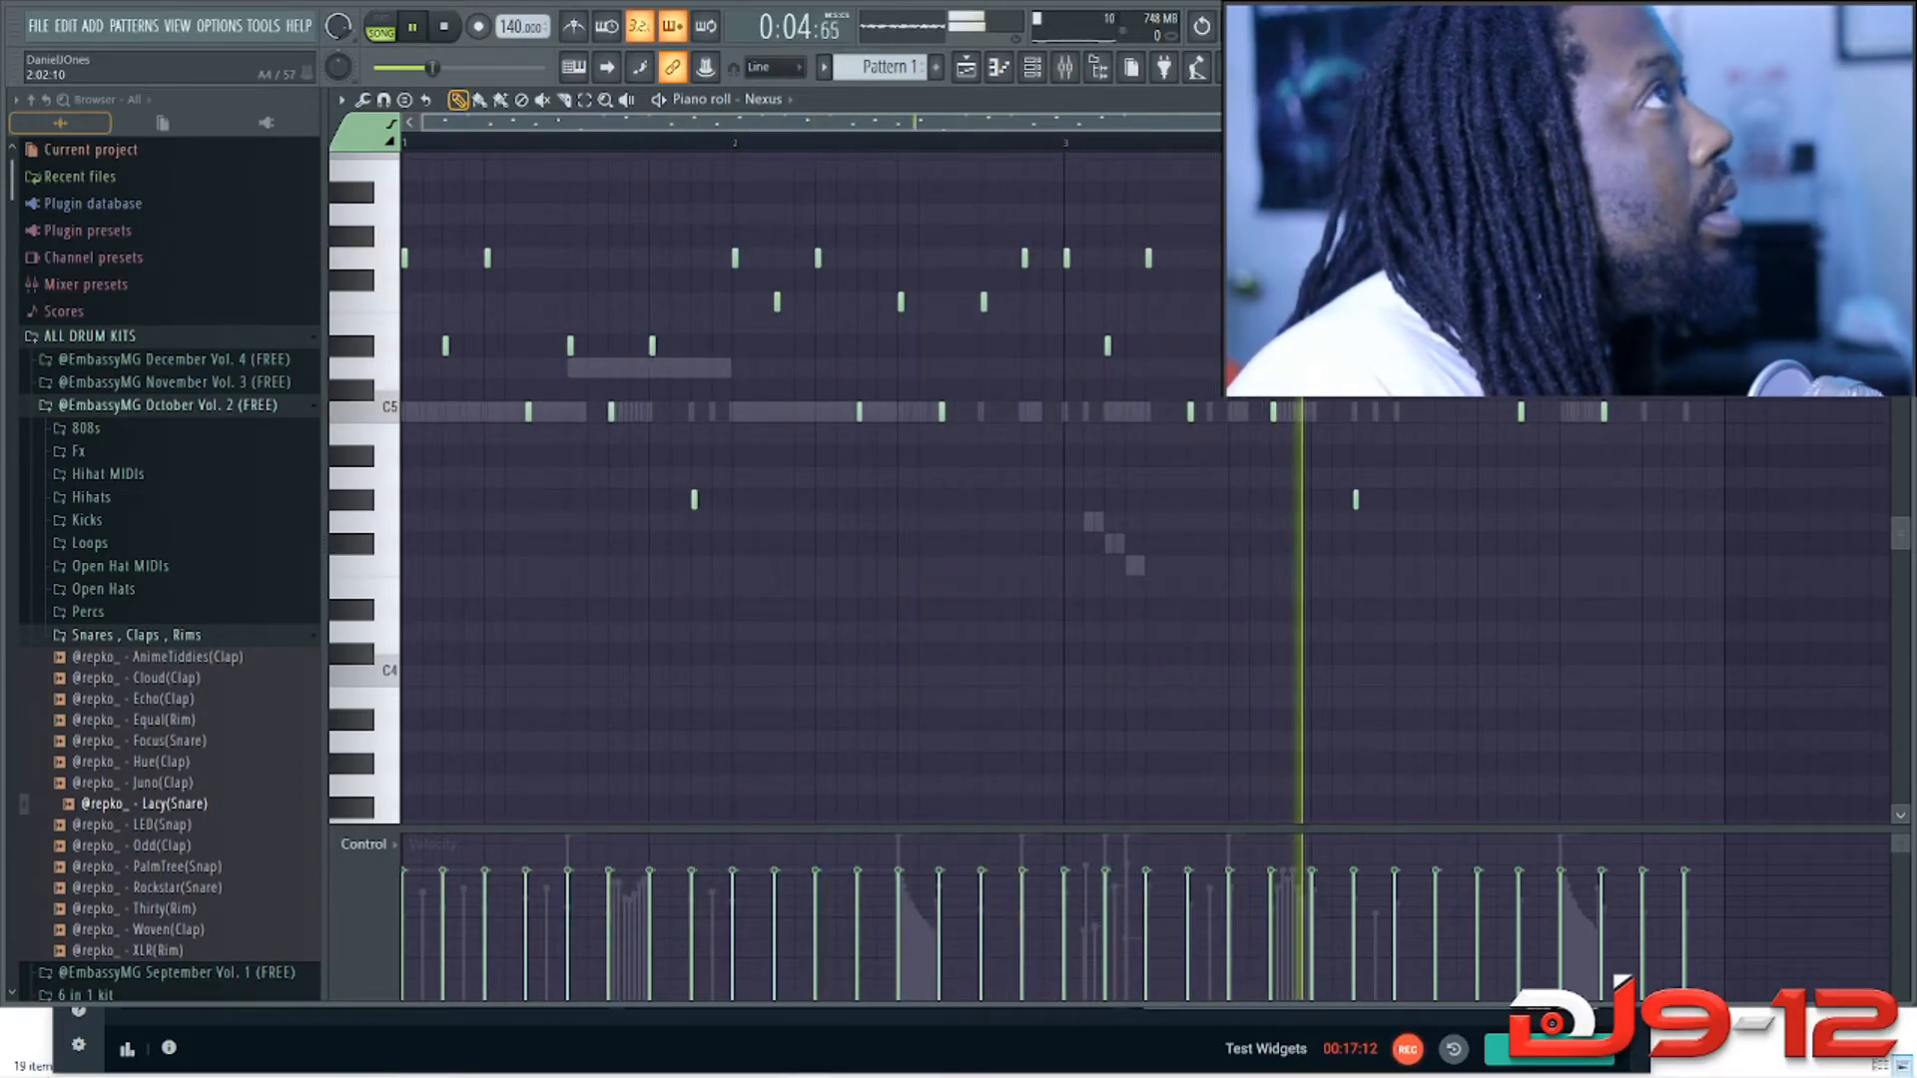
pyautogui.press('space')
pyautogui.press('Escape')
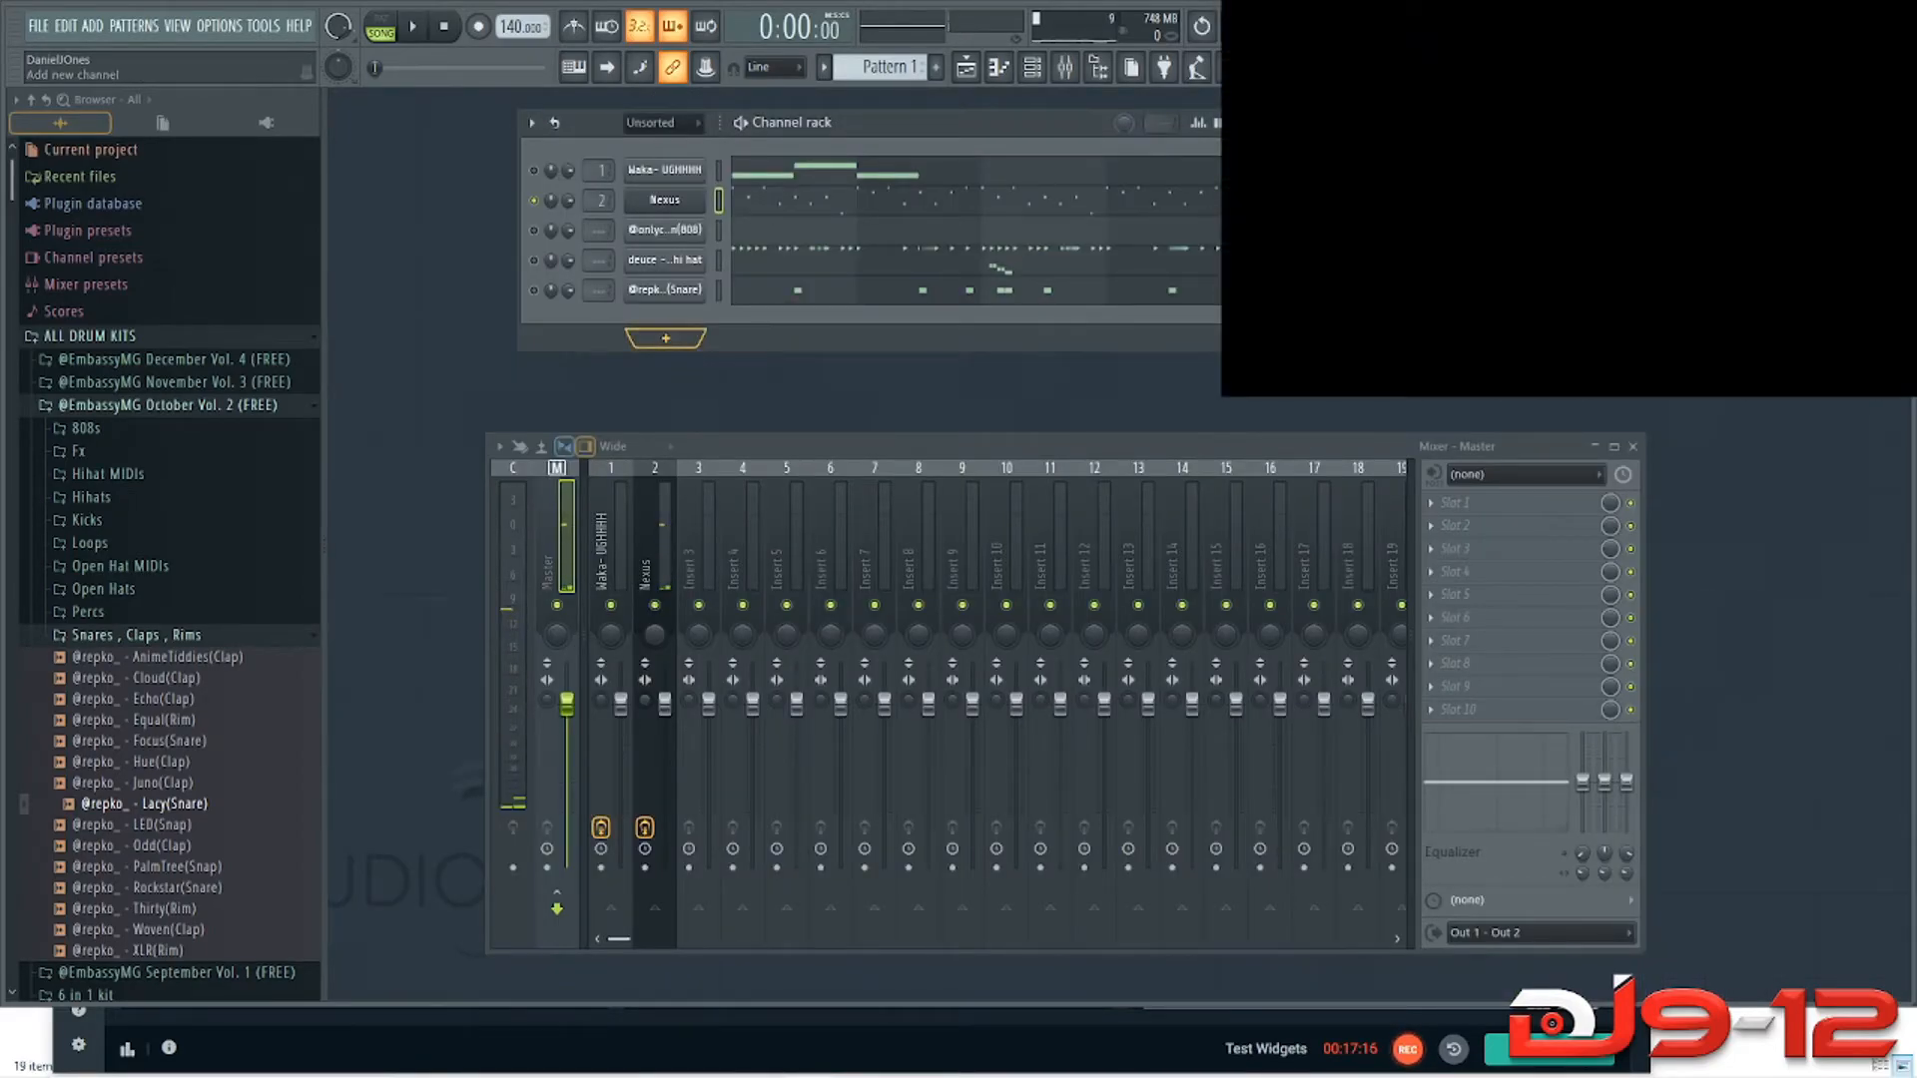
# Step: Add a second Nexus channel and audition the Piano presets Black Hole Piano, Cascade and Clara
pyautogui.click(666, 338)
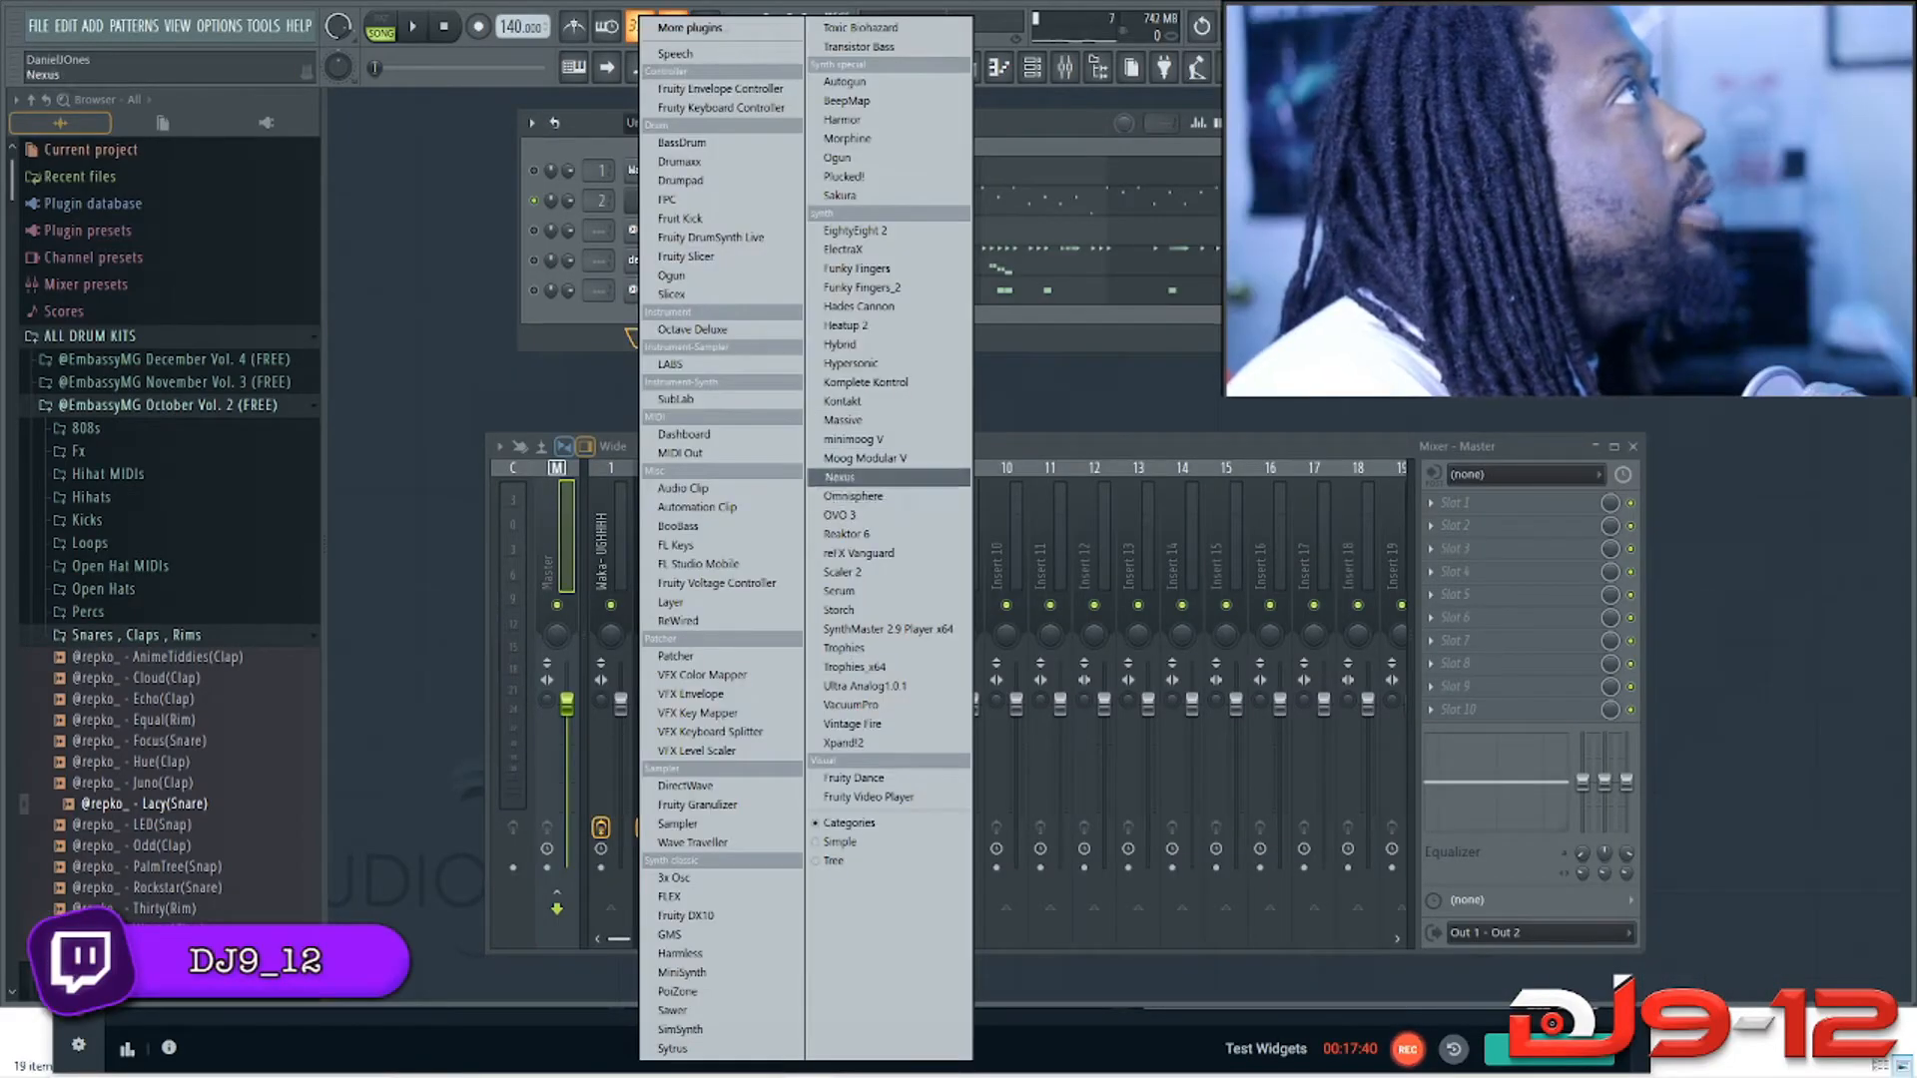
pyautogui.click(889, 486)
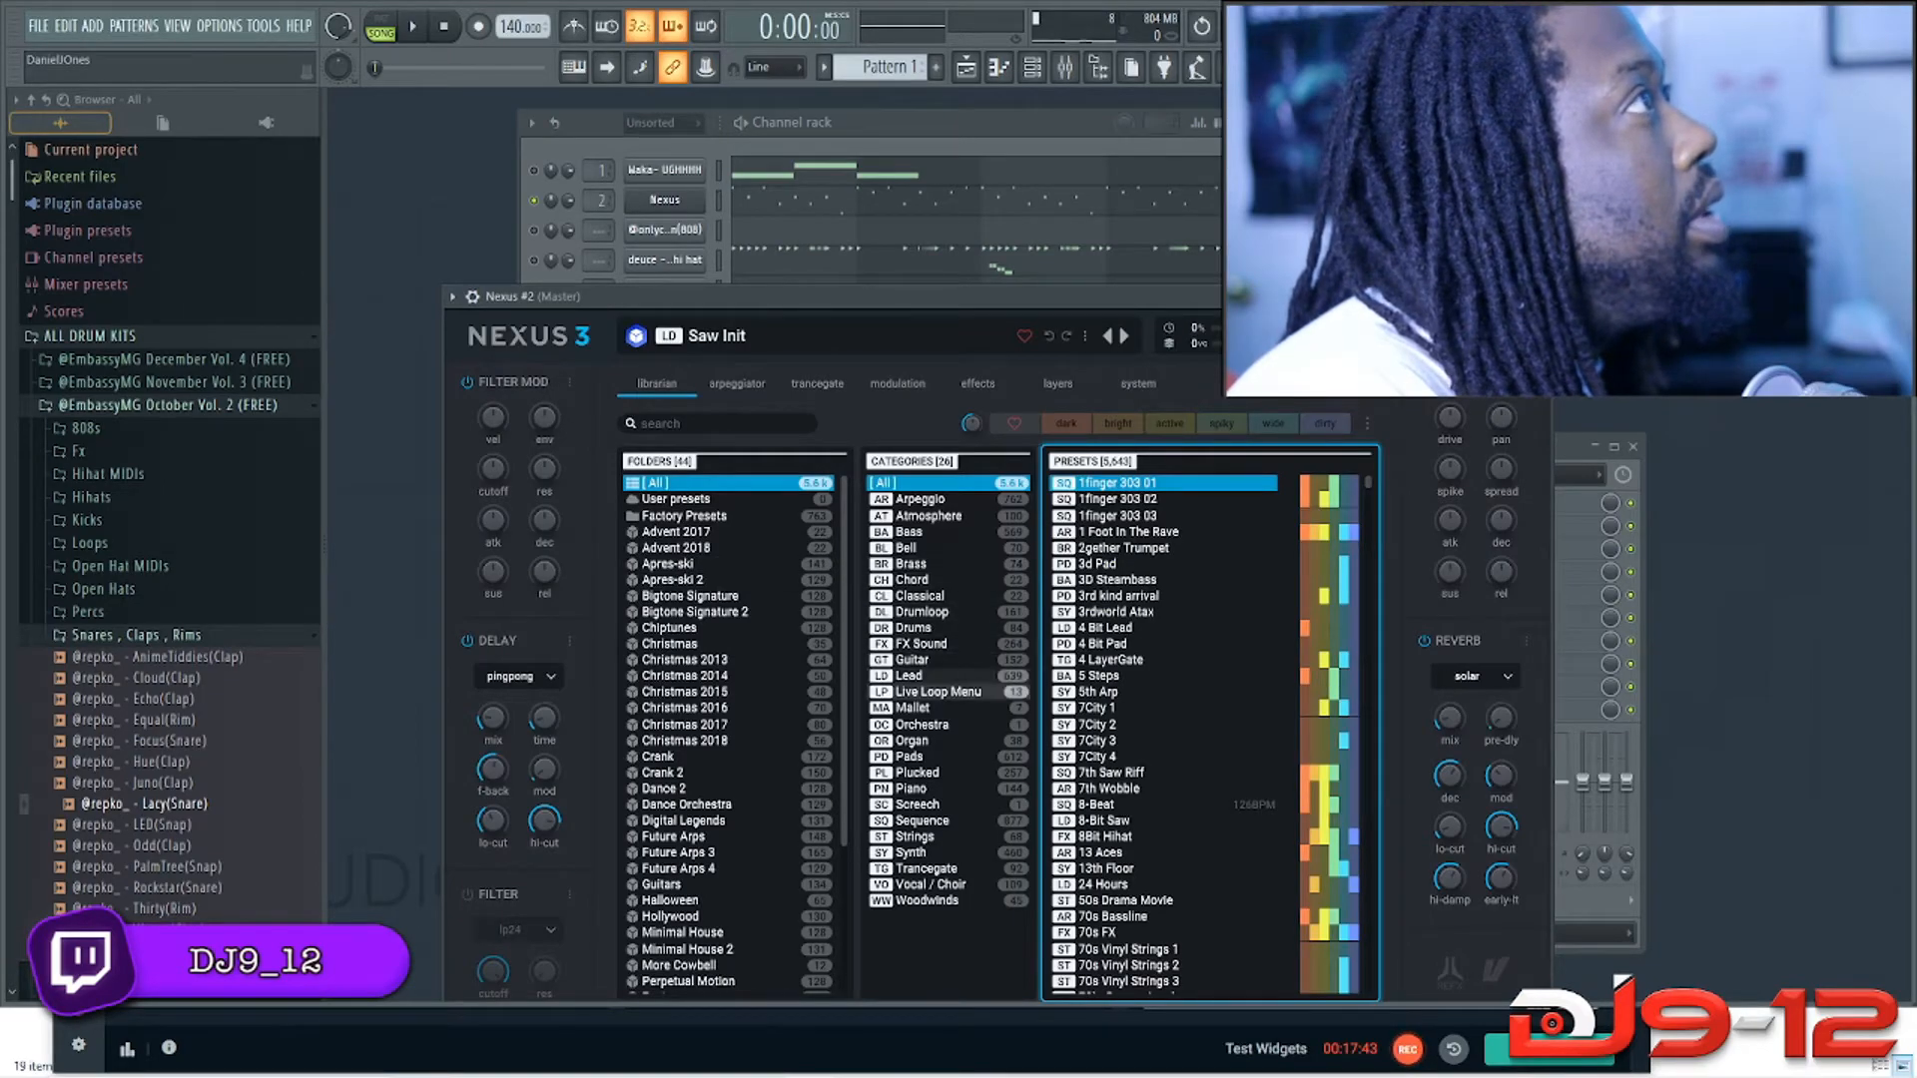
pyautogui.click(910, 788)
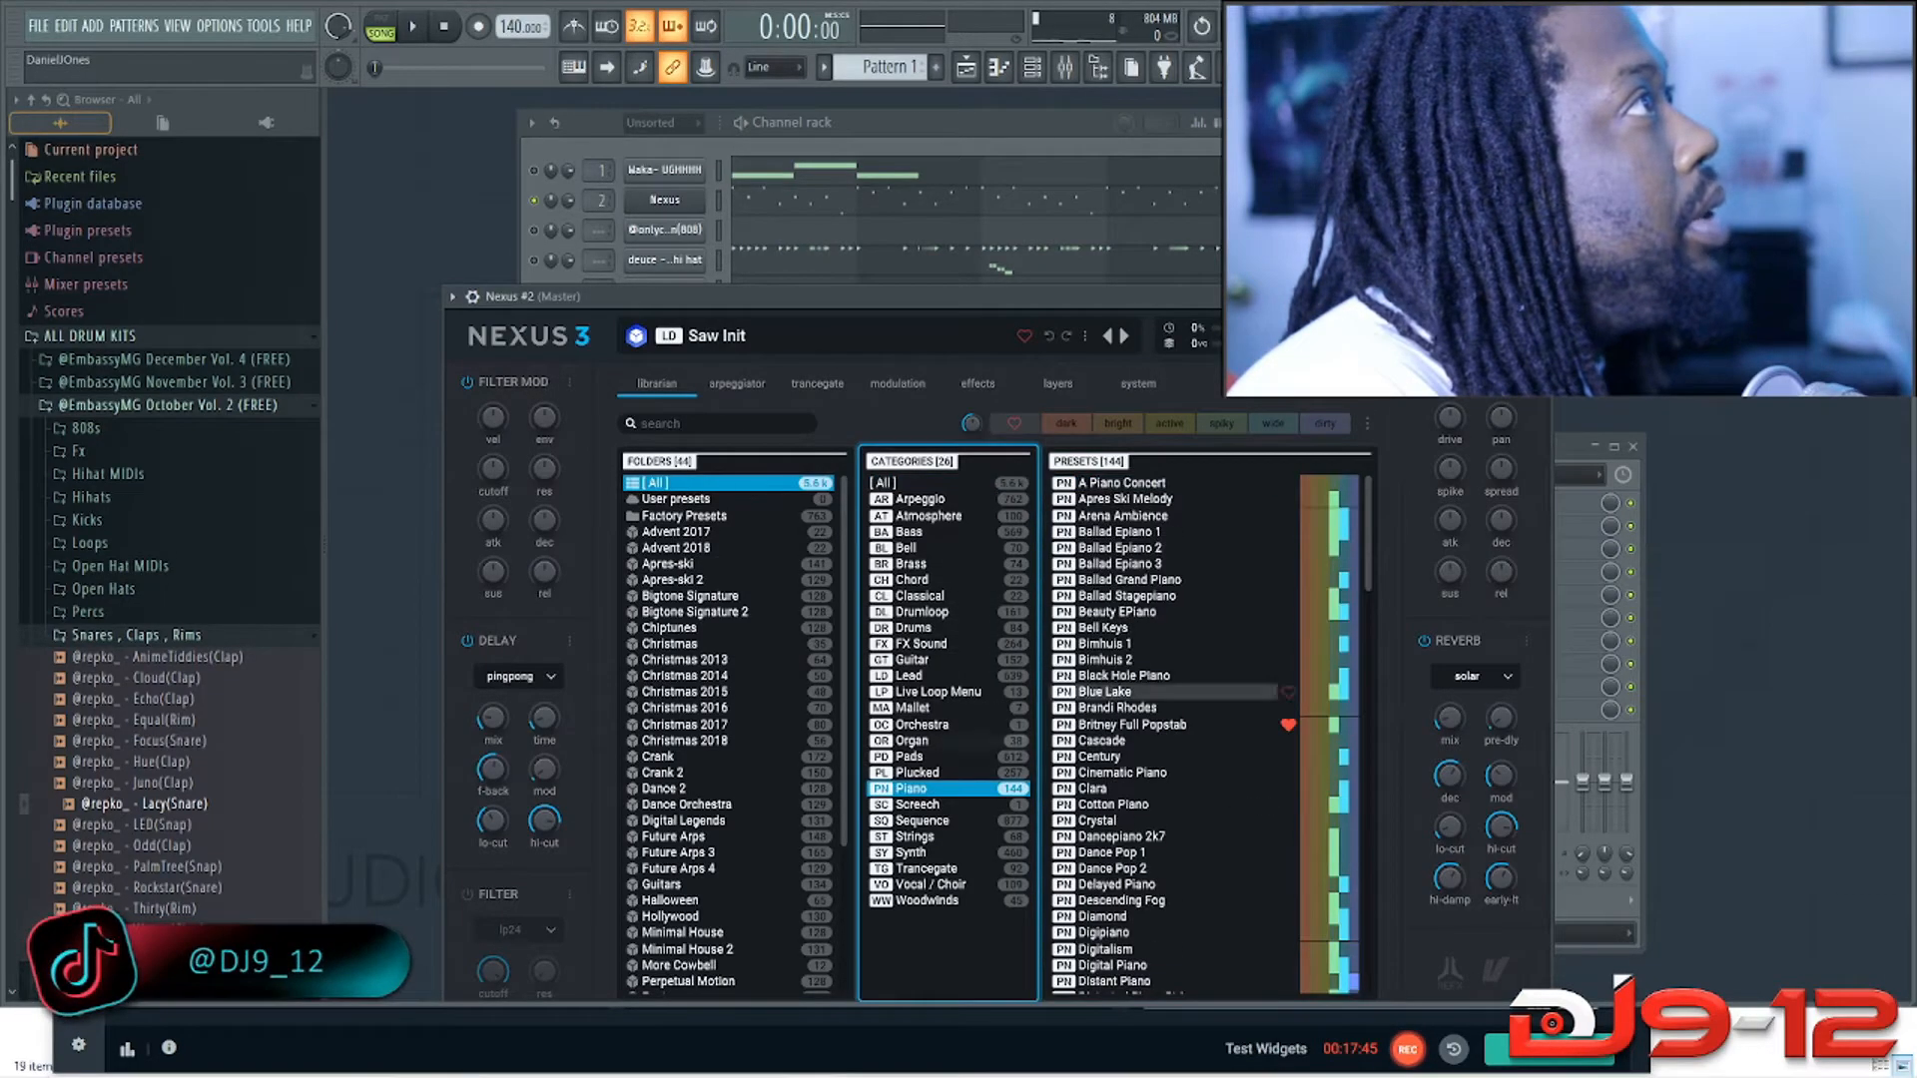
pyautogui.click(1124, 676)
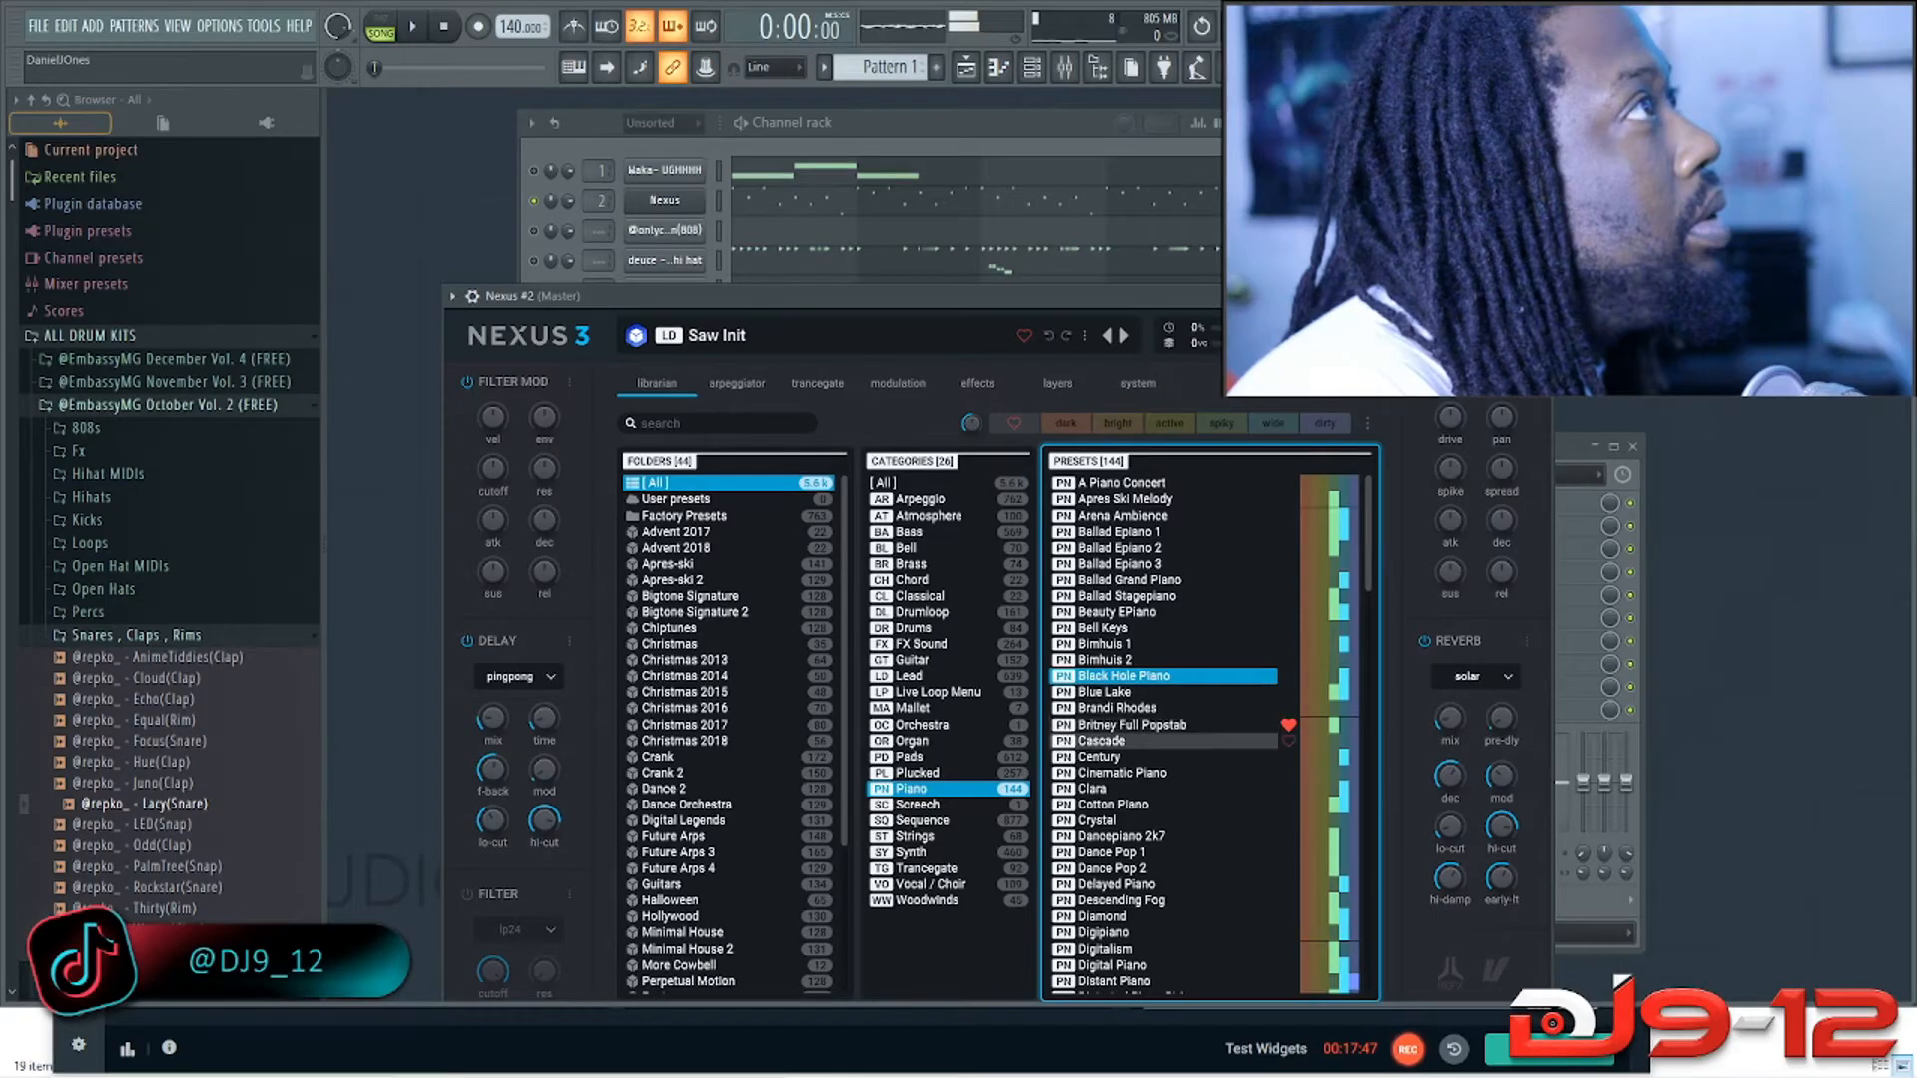
pyautogui.click(1103, 741)
pyautogui.click(1093, 789)
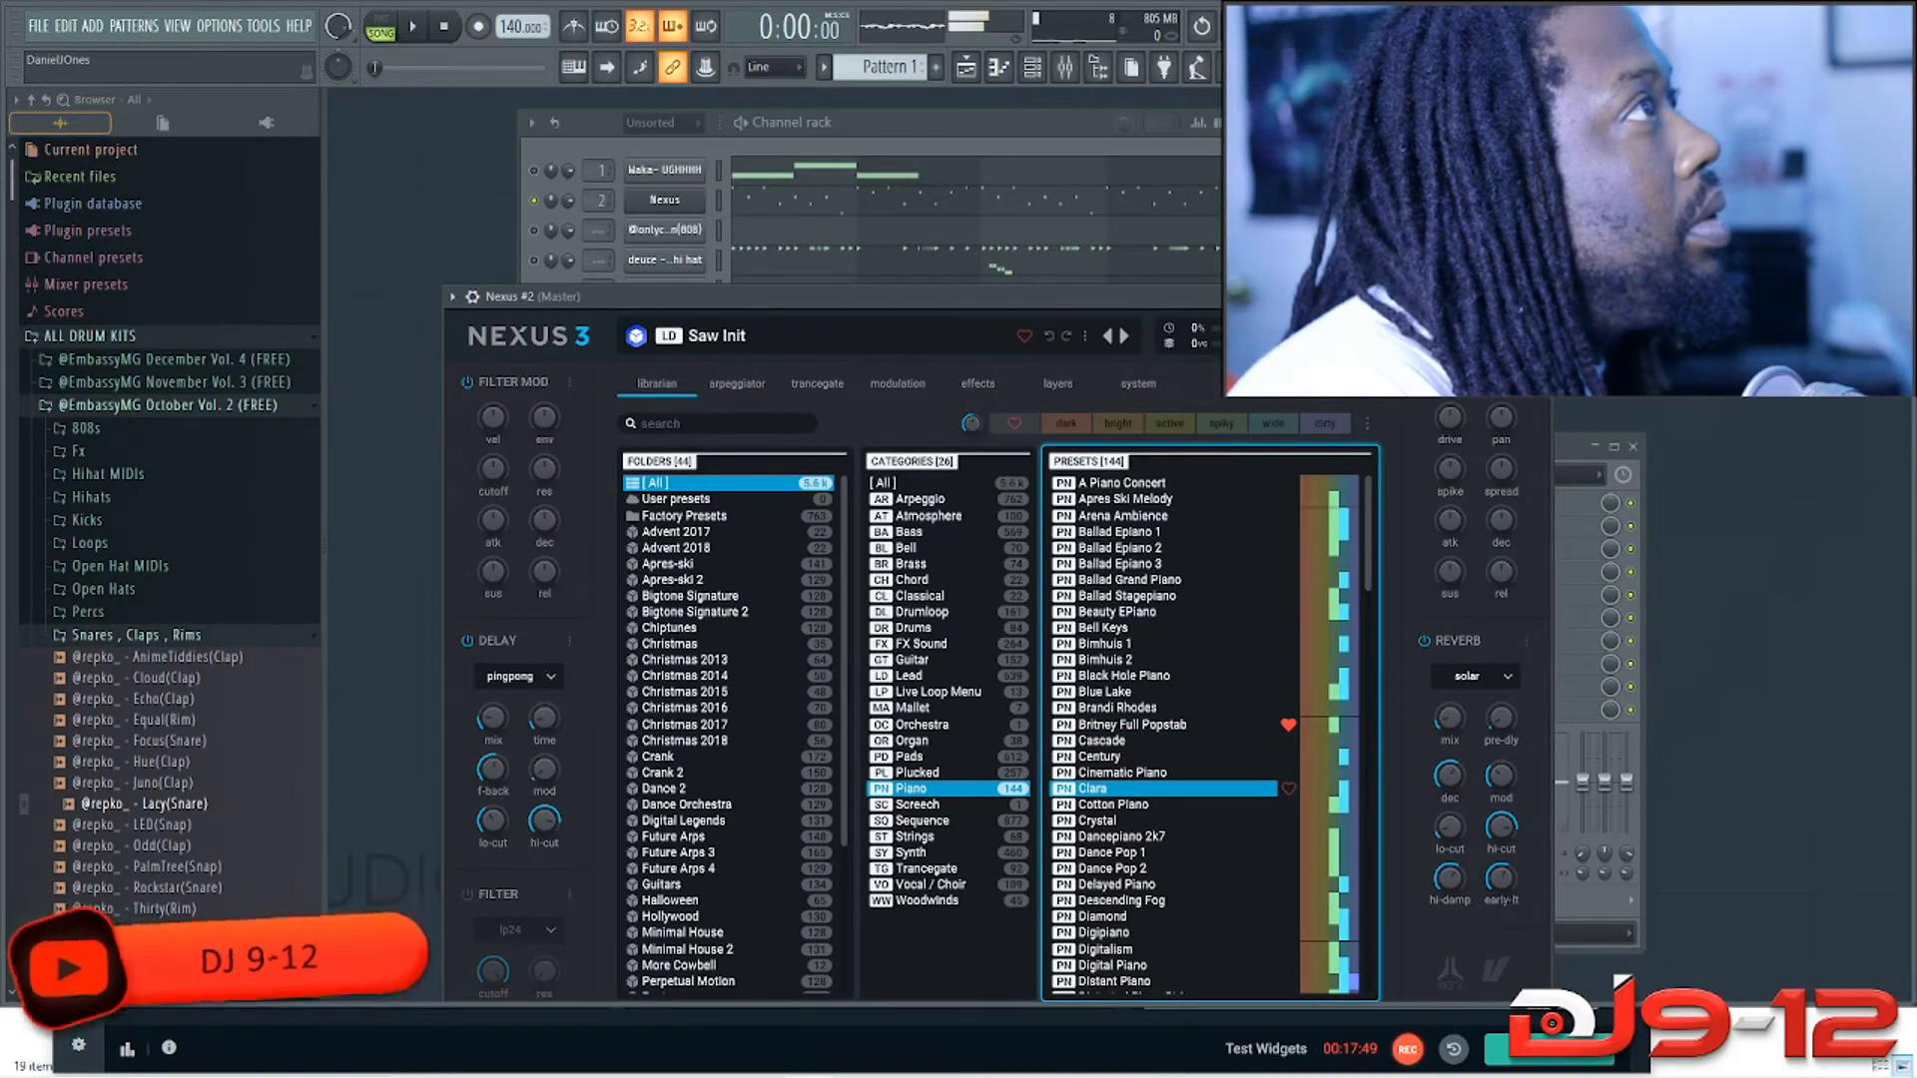
pyautogui.press('Escape')
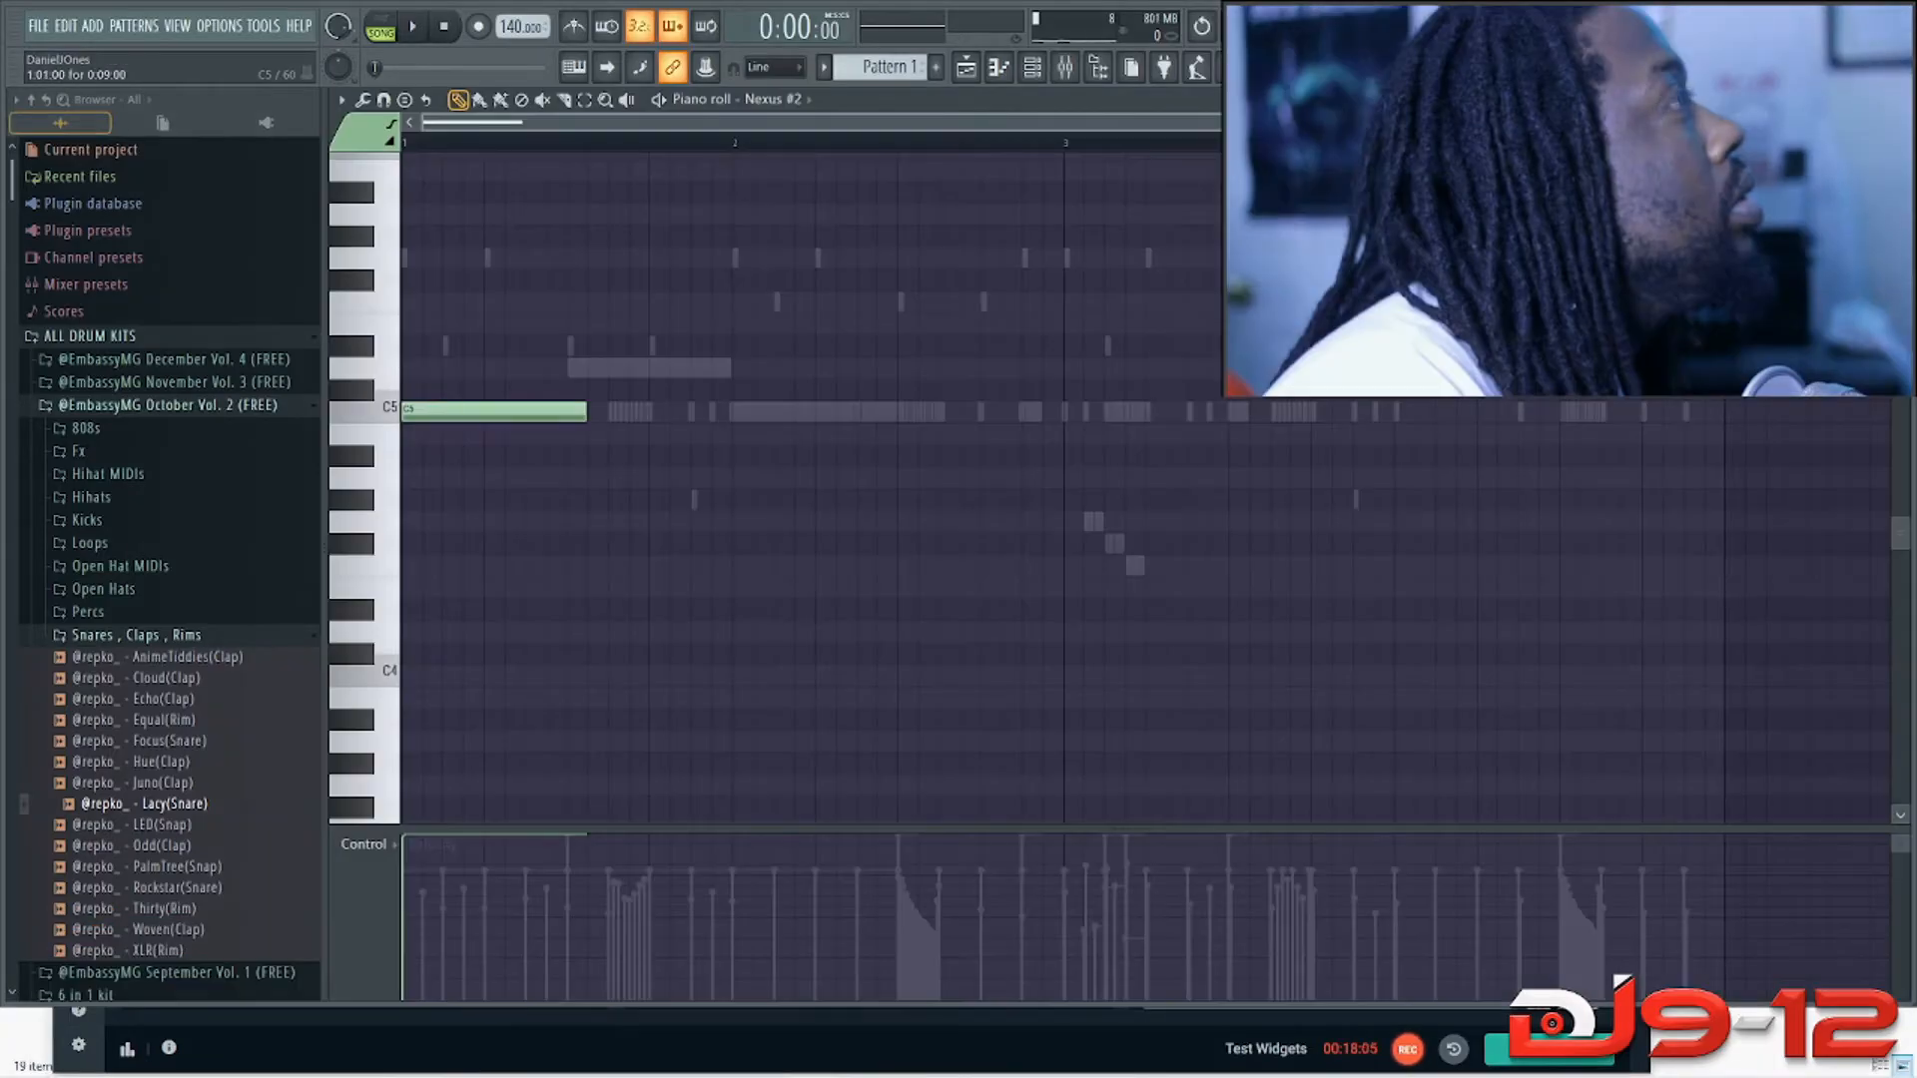
# Step: Try lower pitches for the new Nexus channel's first note, then build a C5, D#5 and G5 chord at bar 1
pyautogui.press('Down')
pyautogui.press('Down')
pyautogui.press('Down')
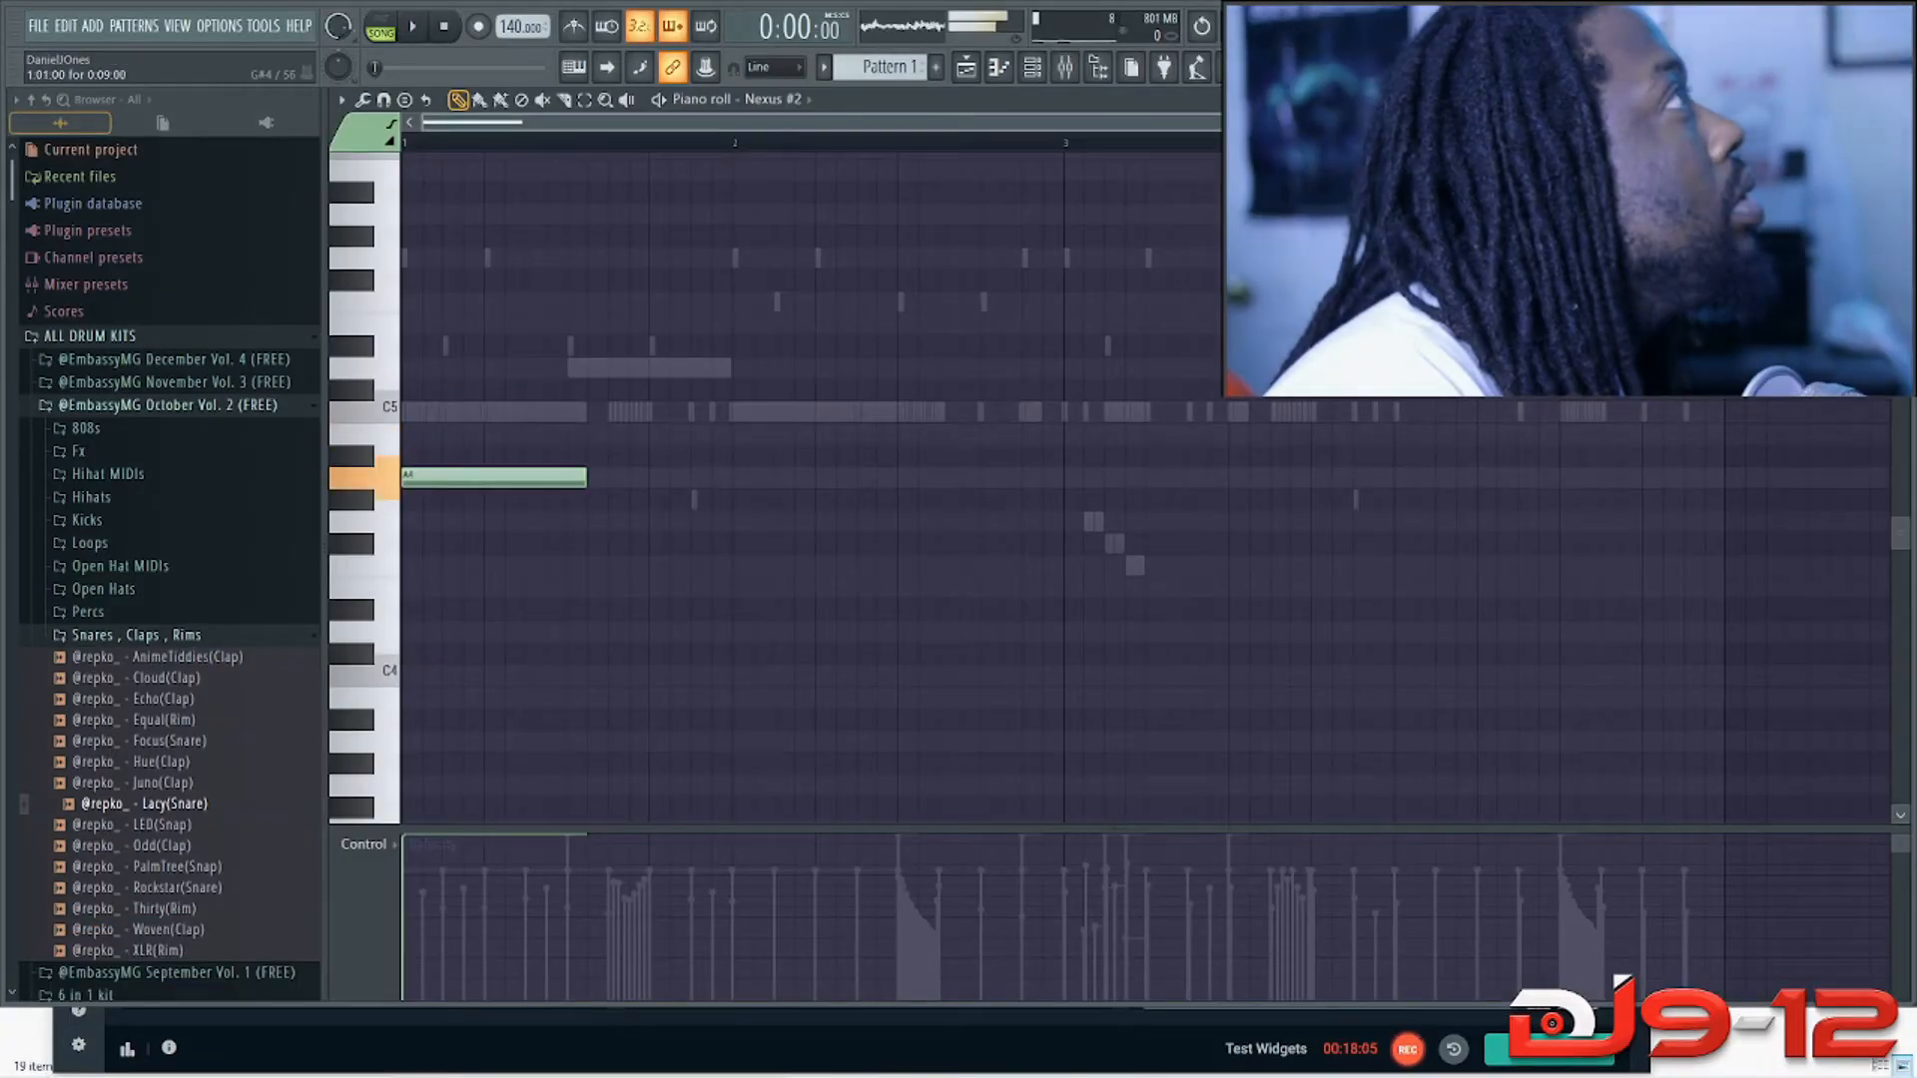
pyautogui.press('Up')
pyautogui.press('Up')
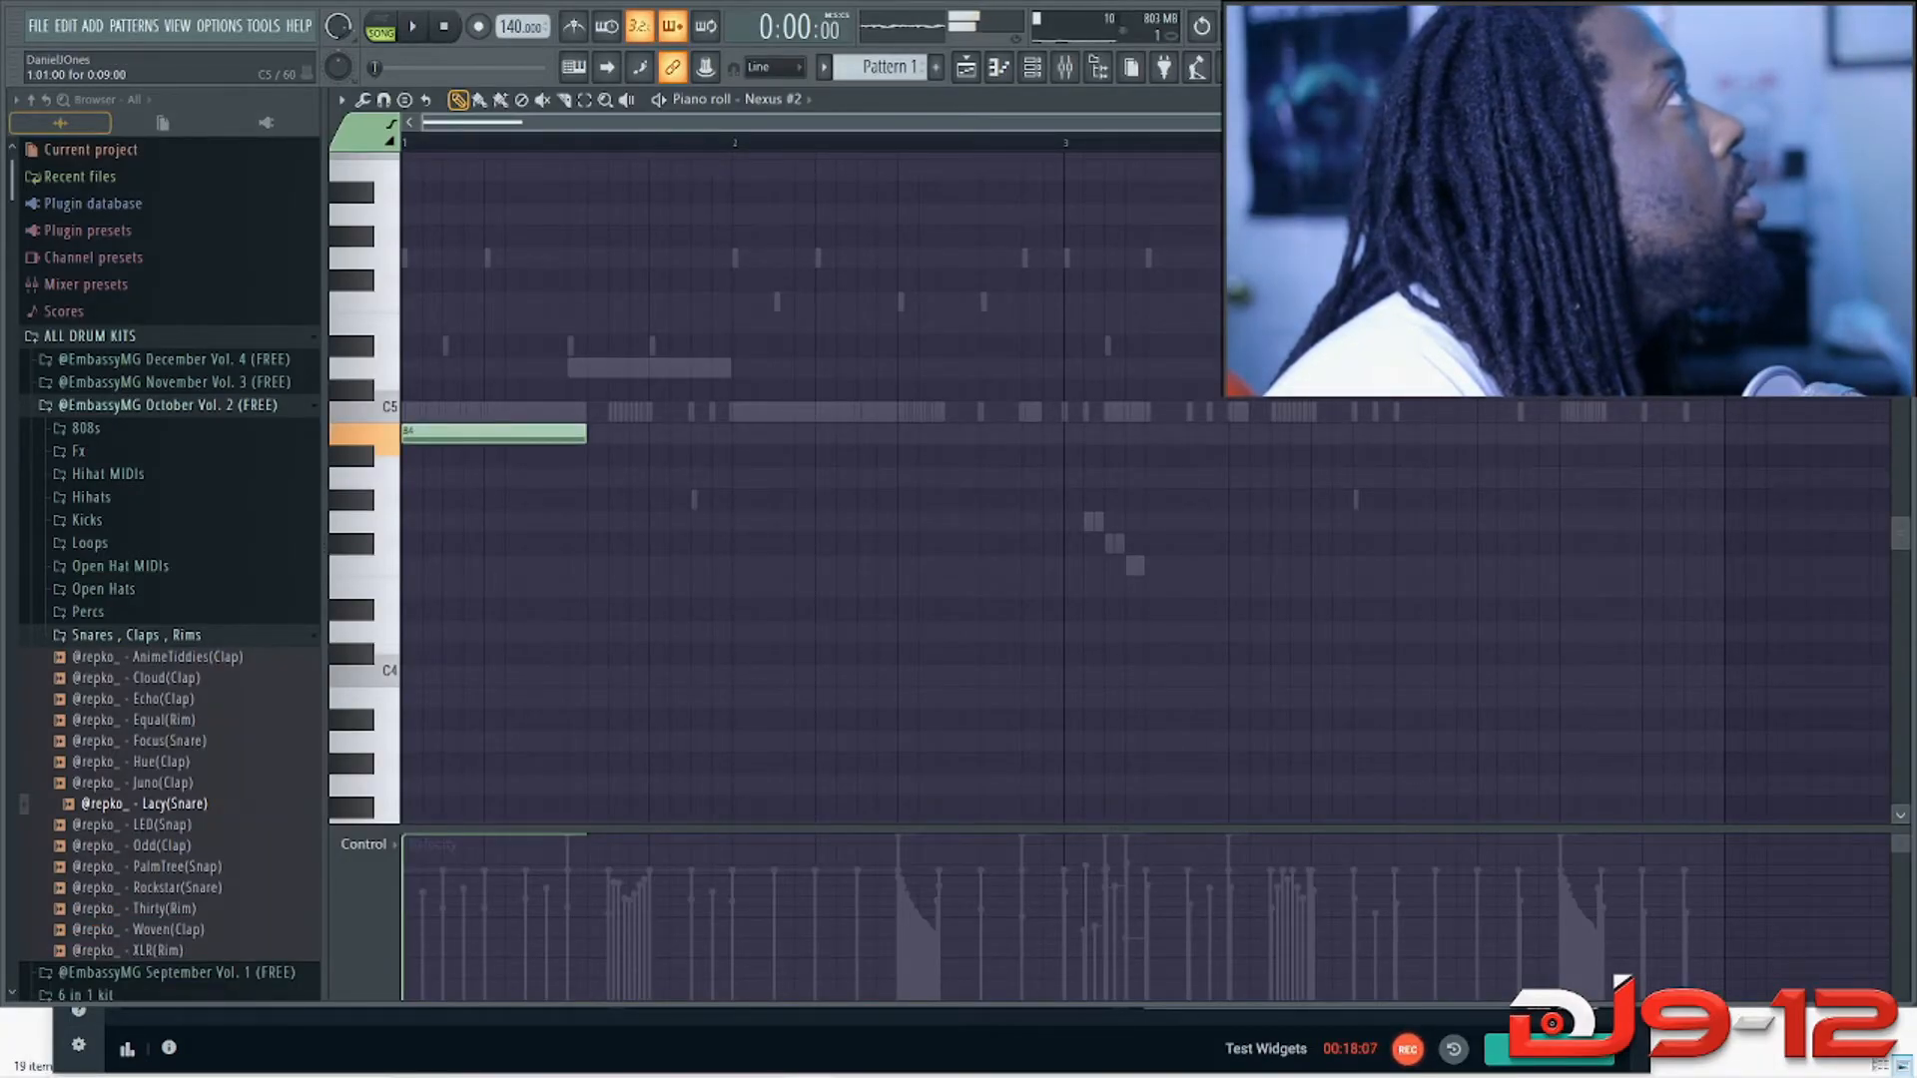
pyautogui.moveTo(412, 434); pyautogui.dragTo(412, 411)
pyautogui.click(431, 346)
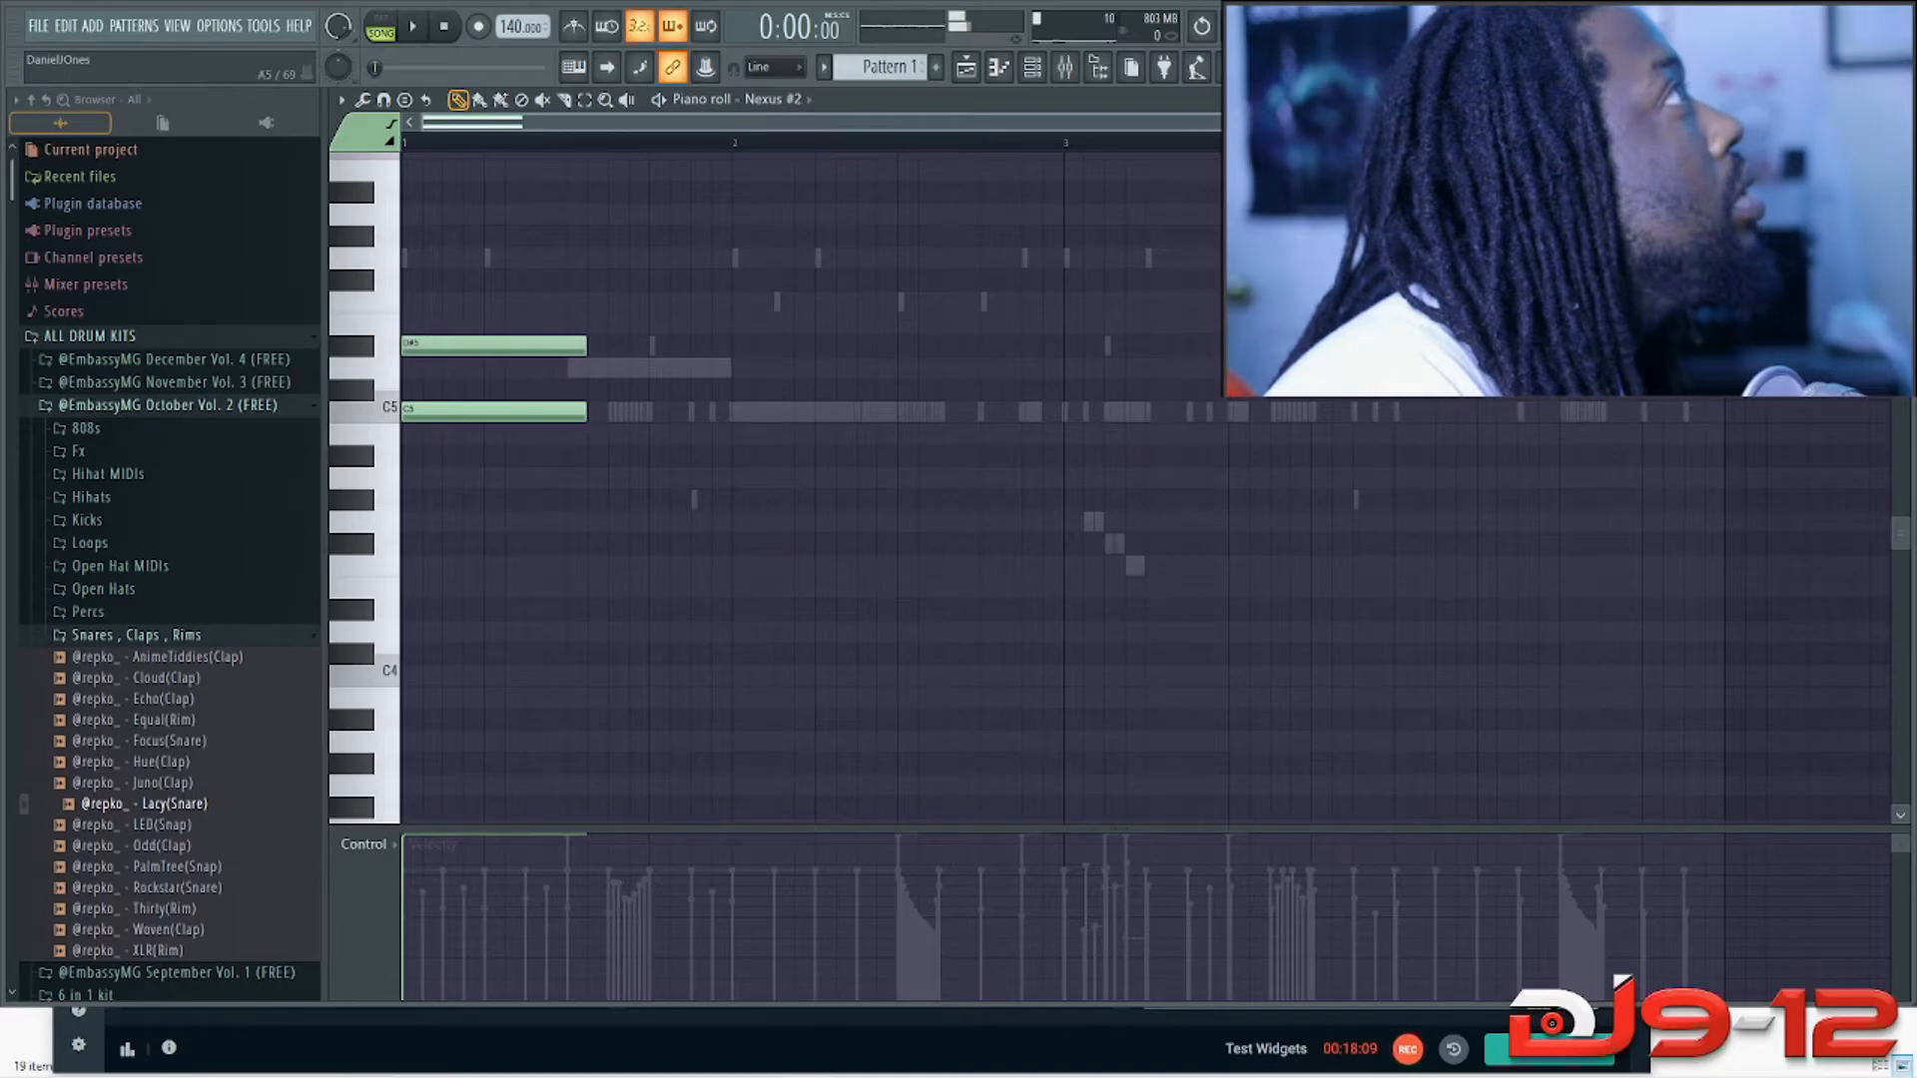
pyautogui.click(414, 258)
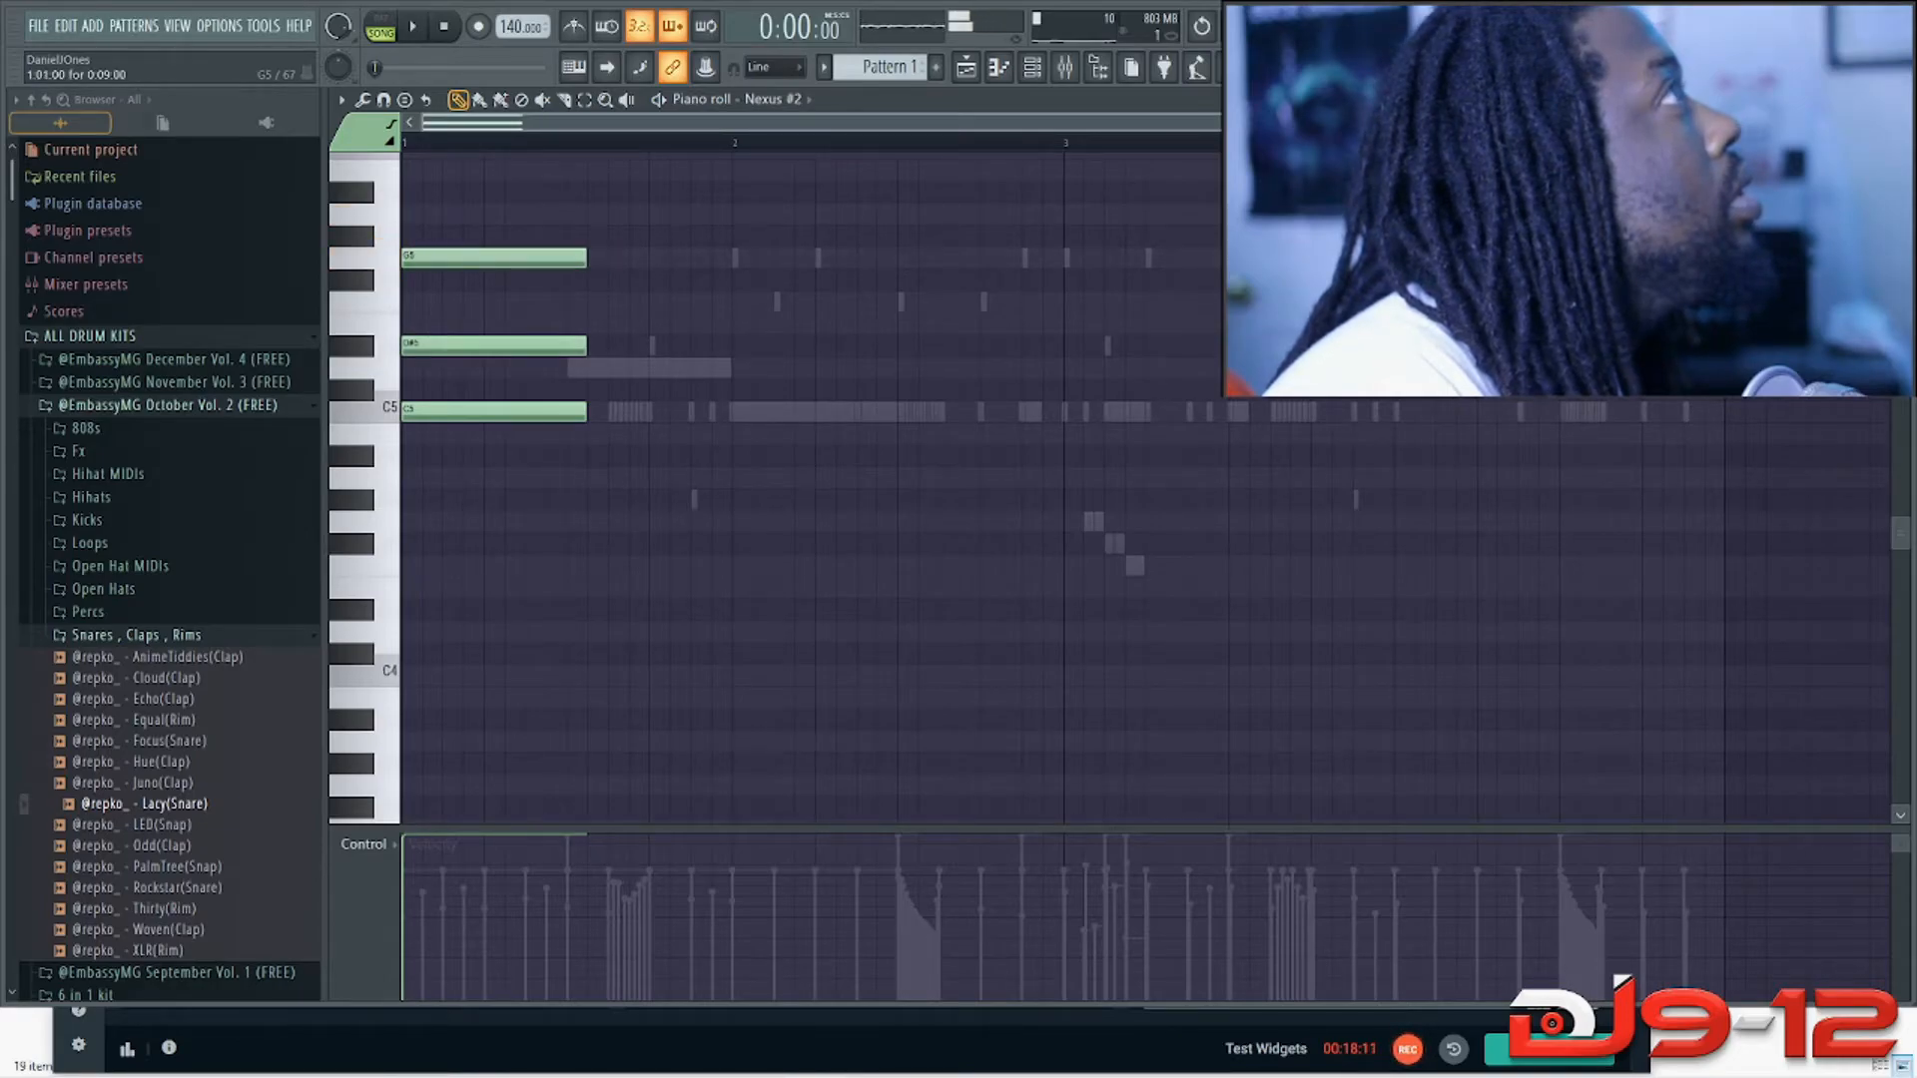
# Step: Add a second chord of G5, F5 and C5 at the start of bar 2 and play it back
pyautogui.click(738, 258)
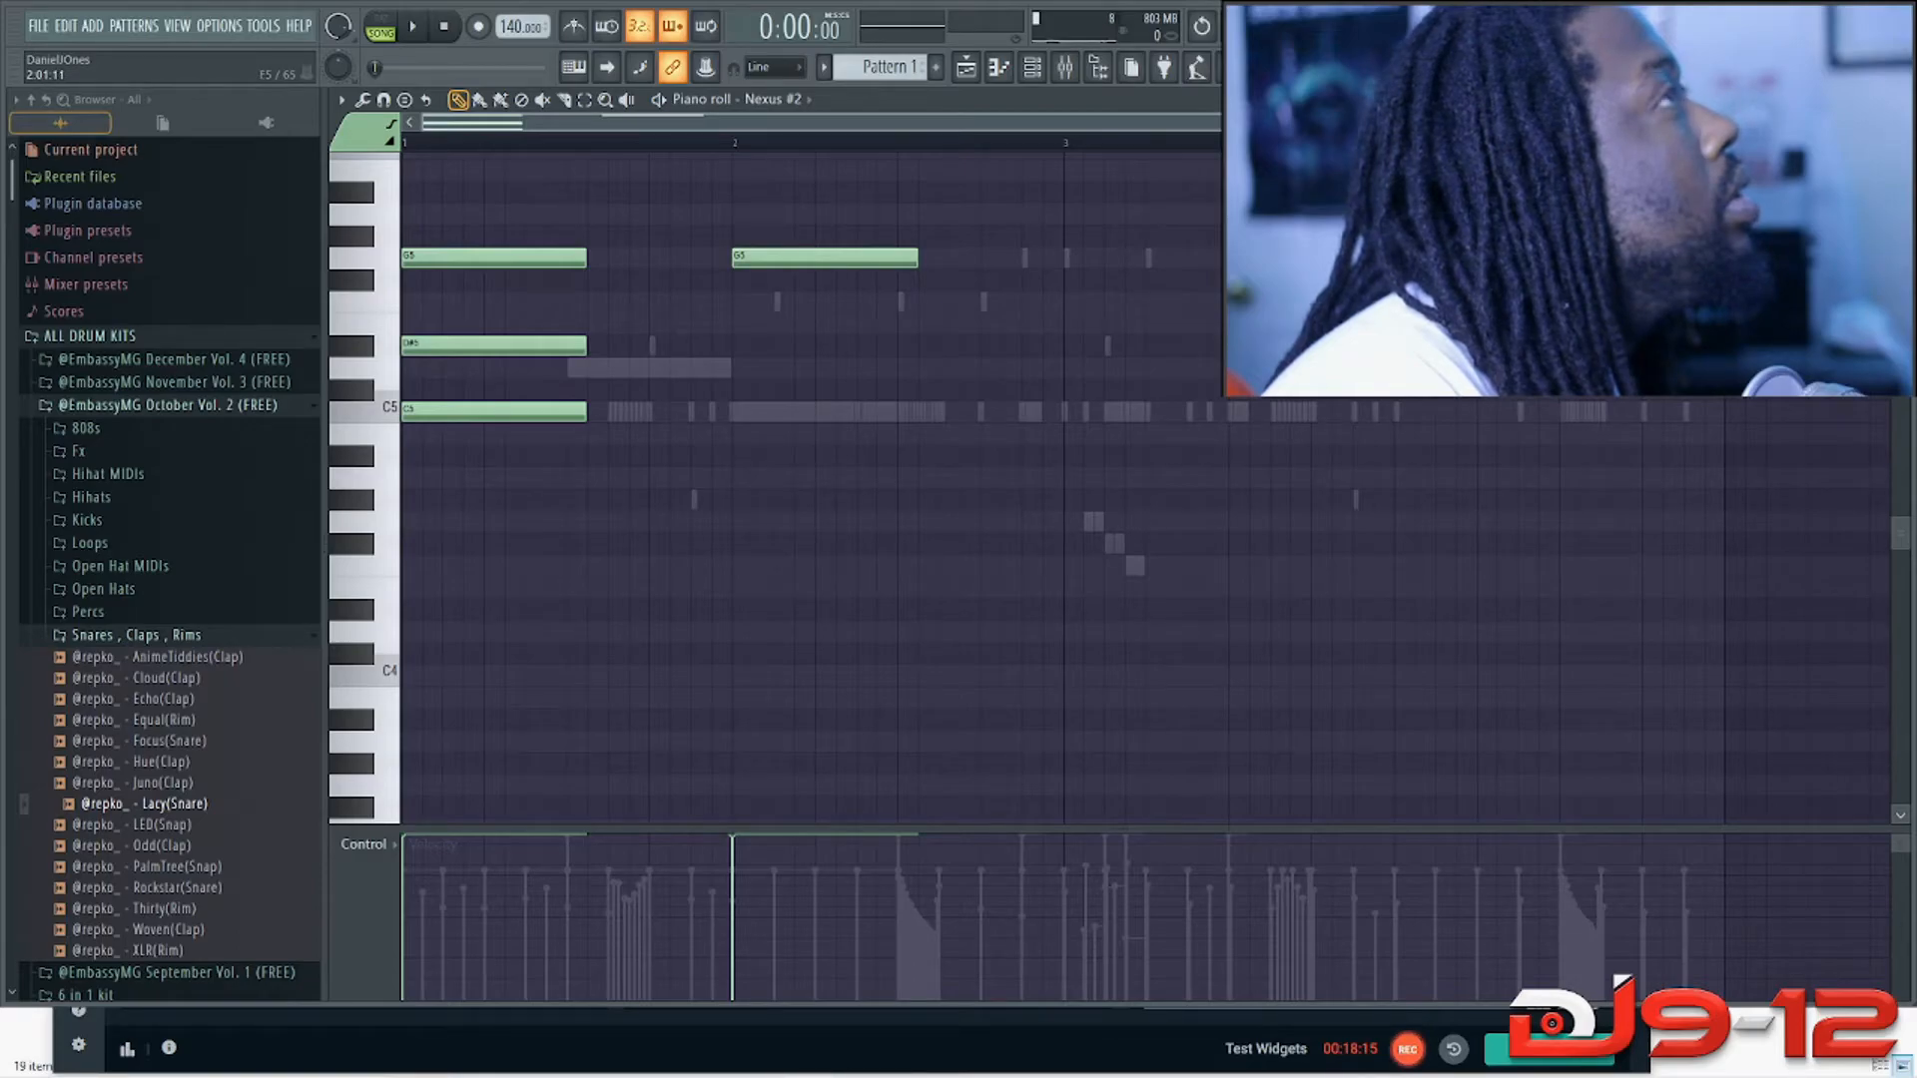
pyautogui.click(738, 301)
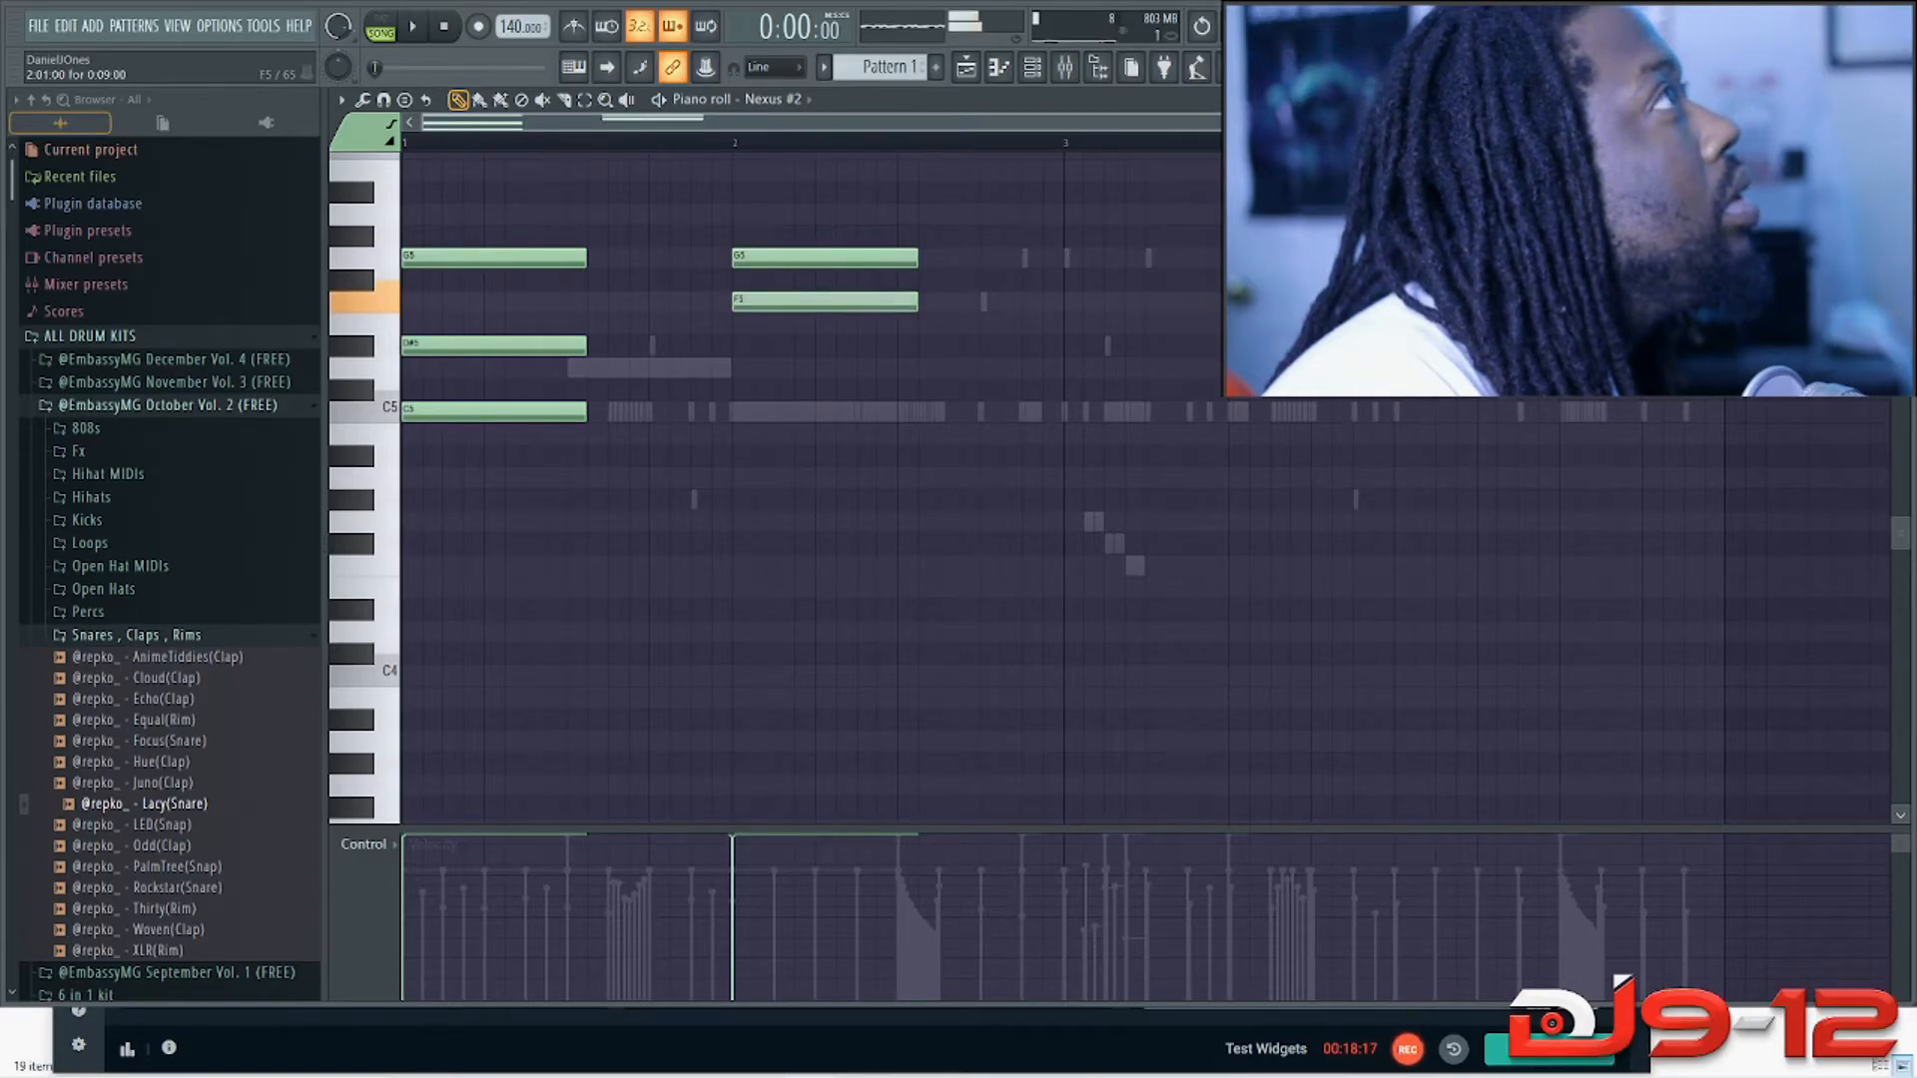
pyautogui.click(738, 410)
pyautogui.press('space')
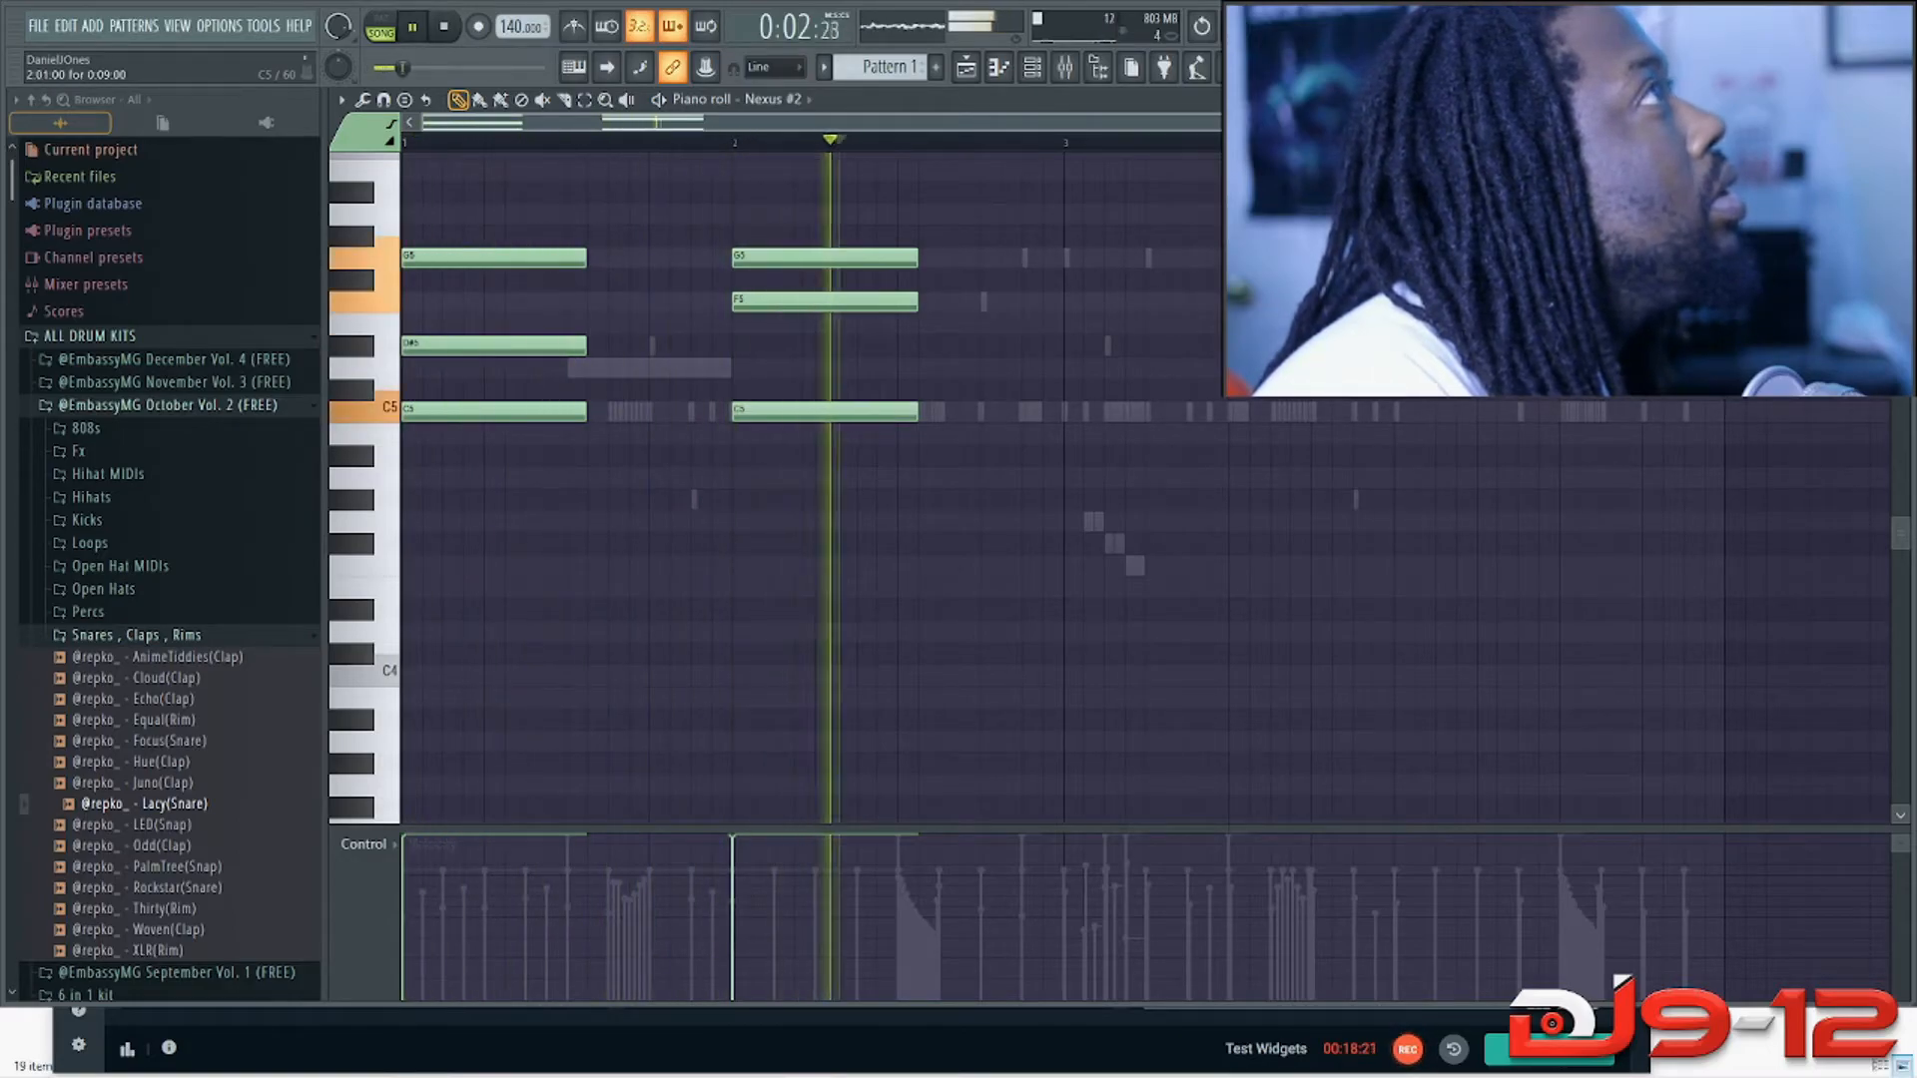
pyautogui.press('space')
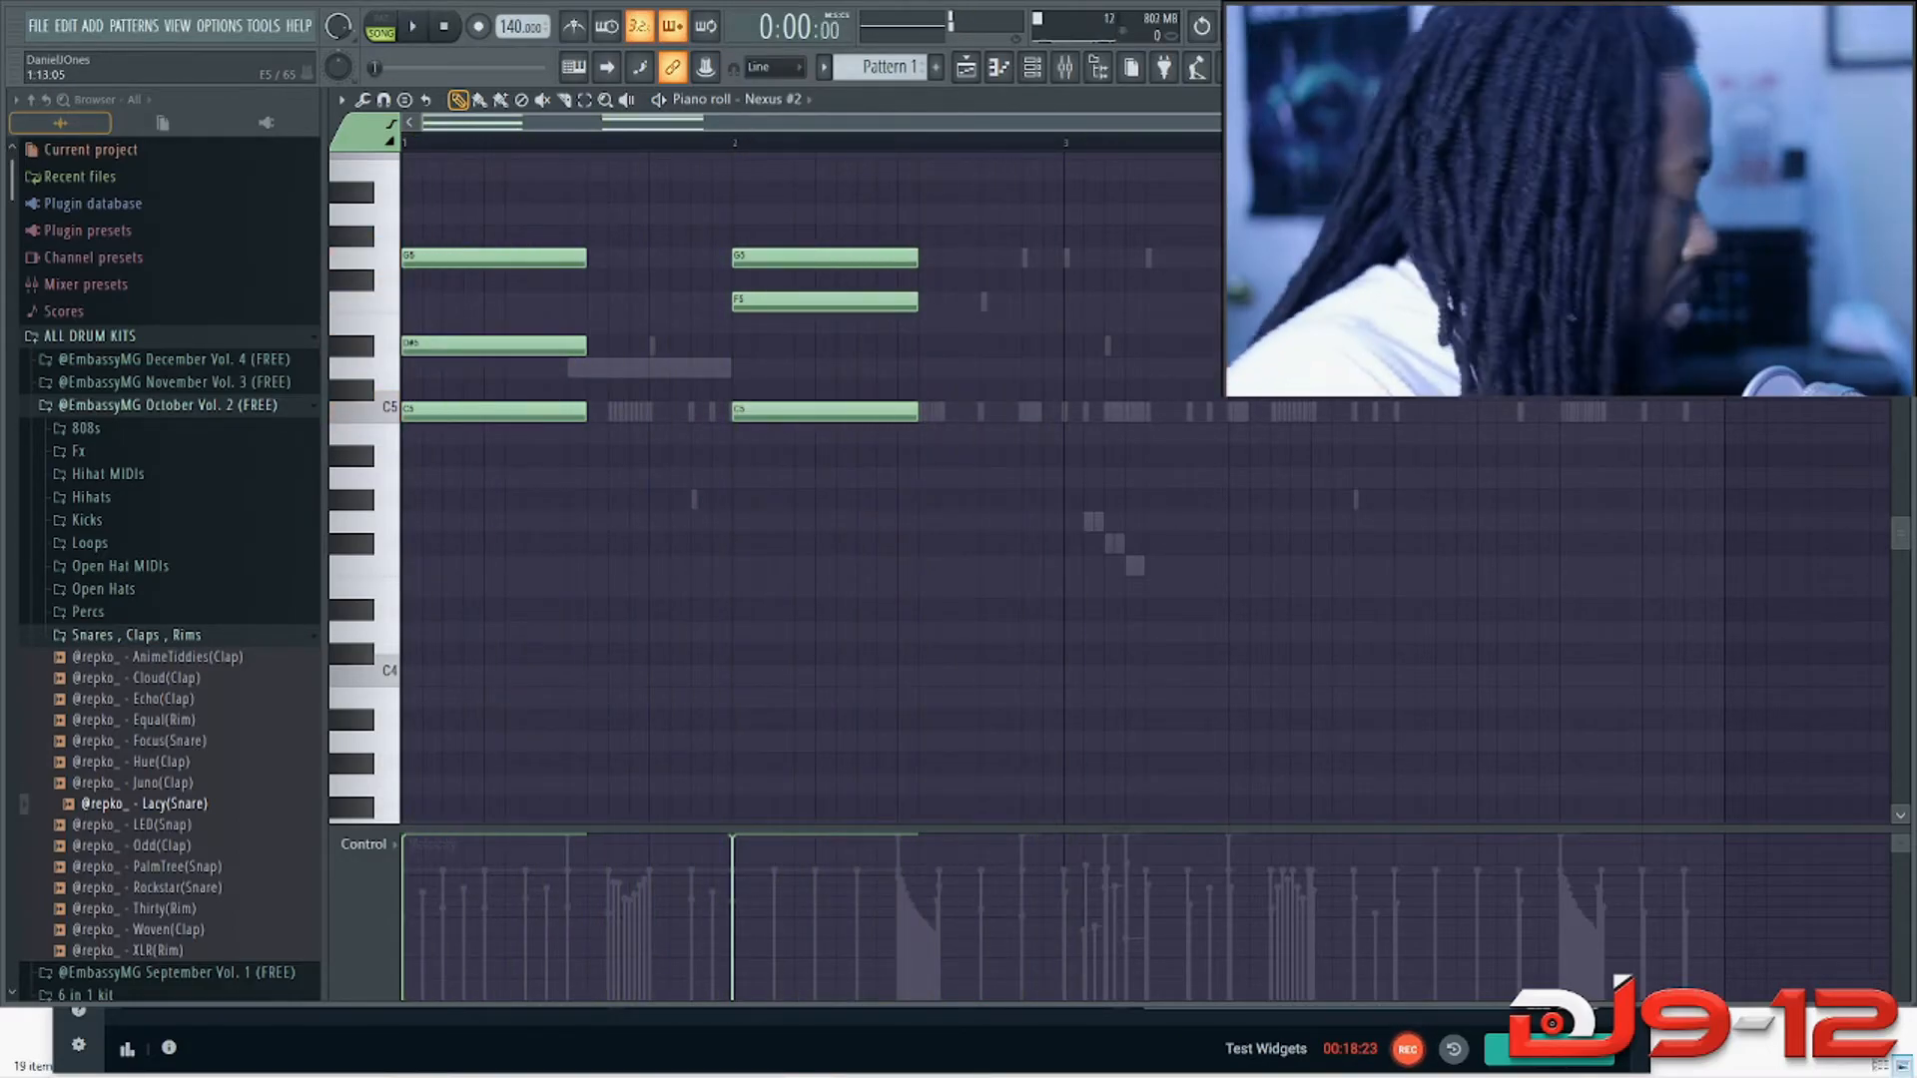
# Step: Lengthen both chords to fill a whole bar each, duplicate them into bars 3 and 4 and play them with the melody
pyautogui.moveTo(548, 200); pyautogui.dragTo(813, 449)
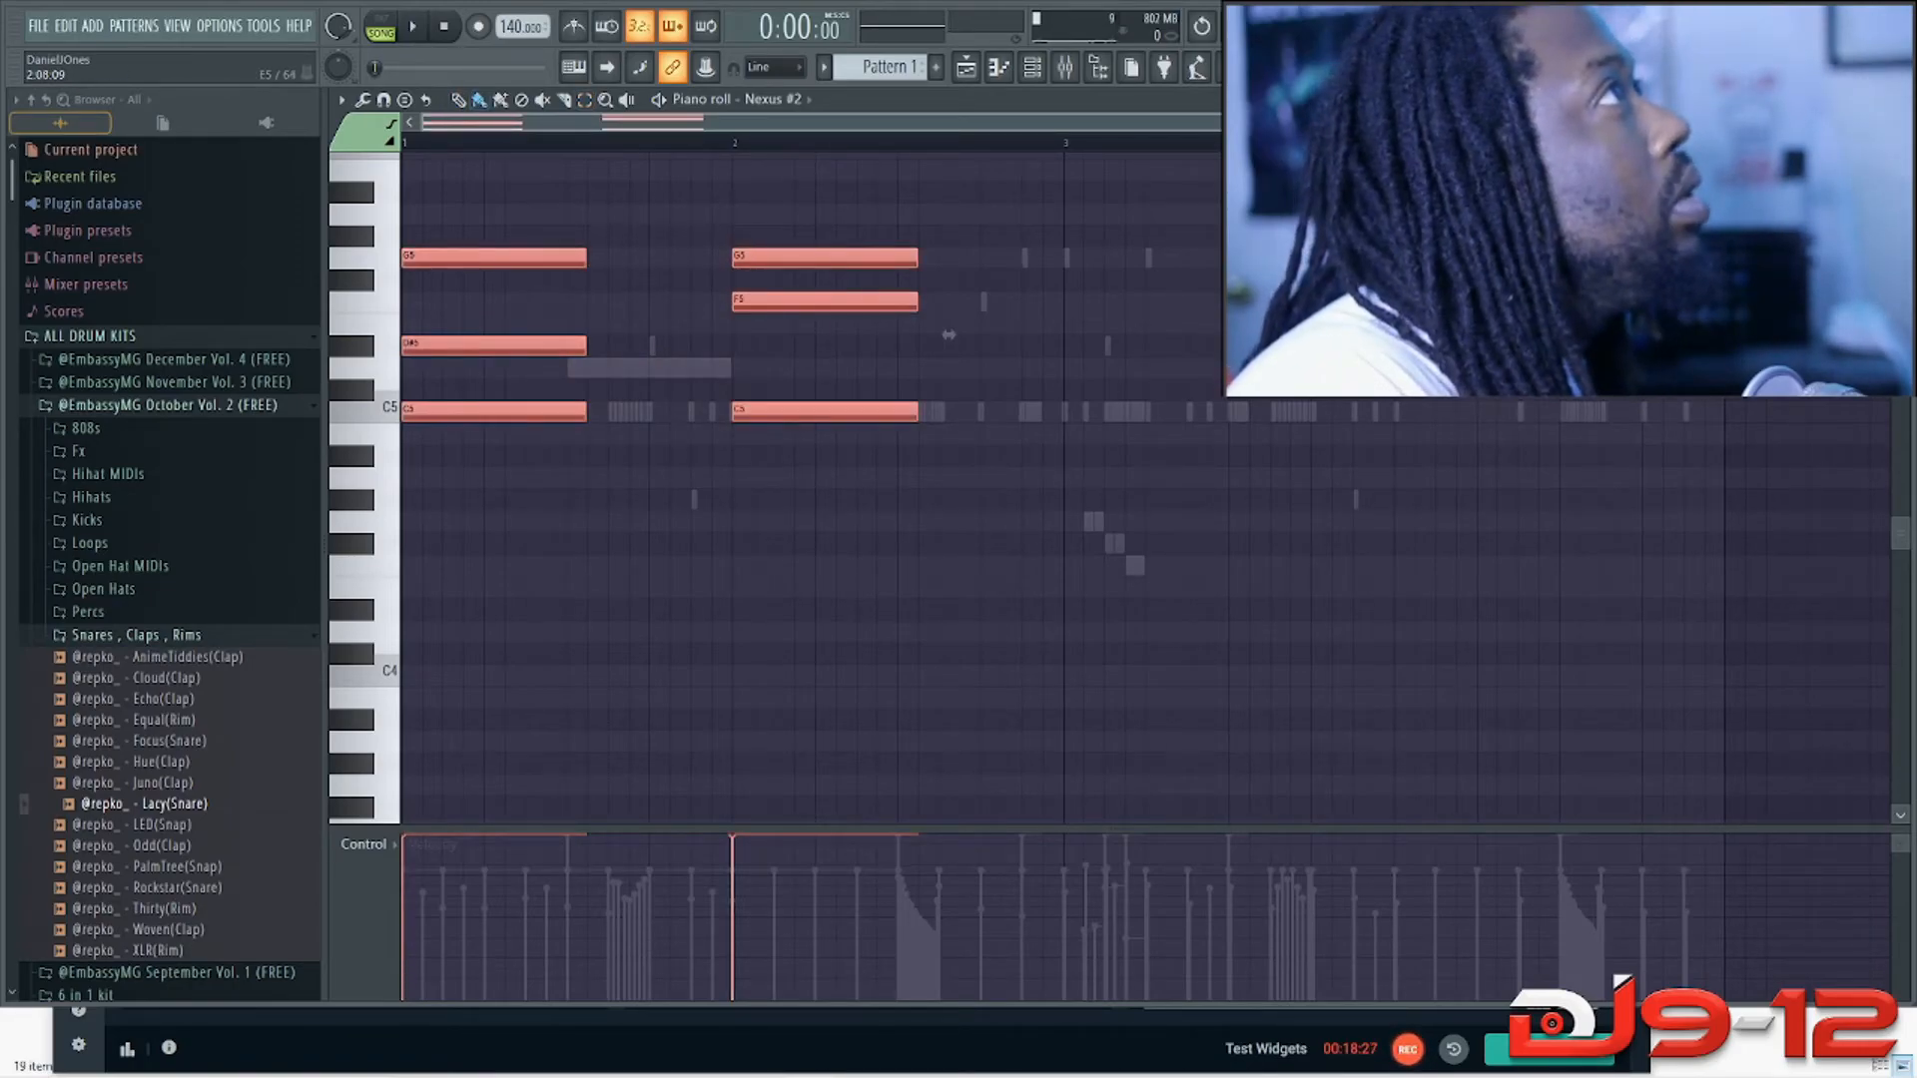
pyautogui.moveTo(949, 334); pyautogui.dragTo(1011, 335)
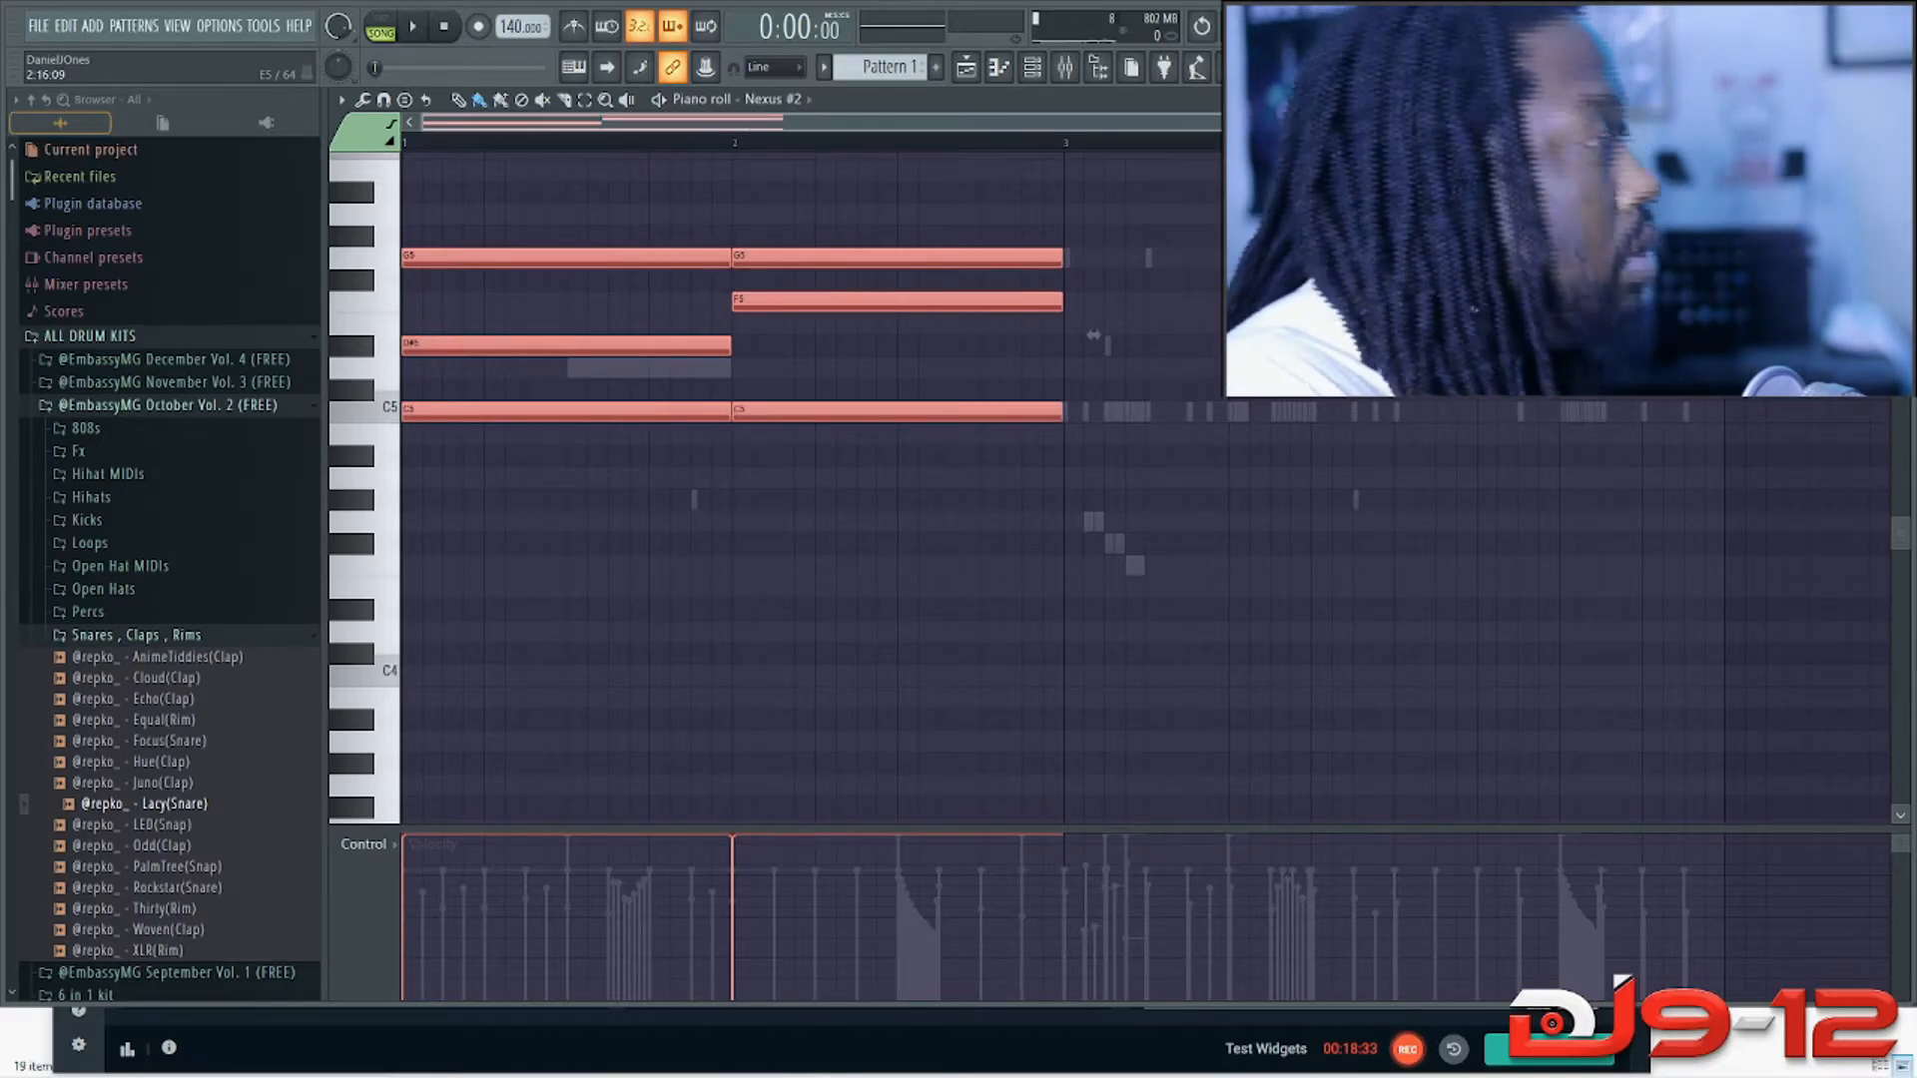
pyautogui.hotkey('ctrl', 'b')
pyautogui.press('Escape')
pyautogui.press('space')
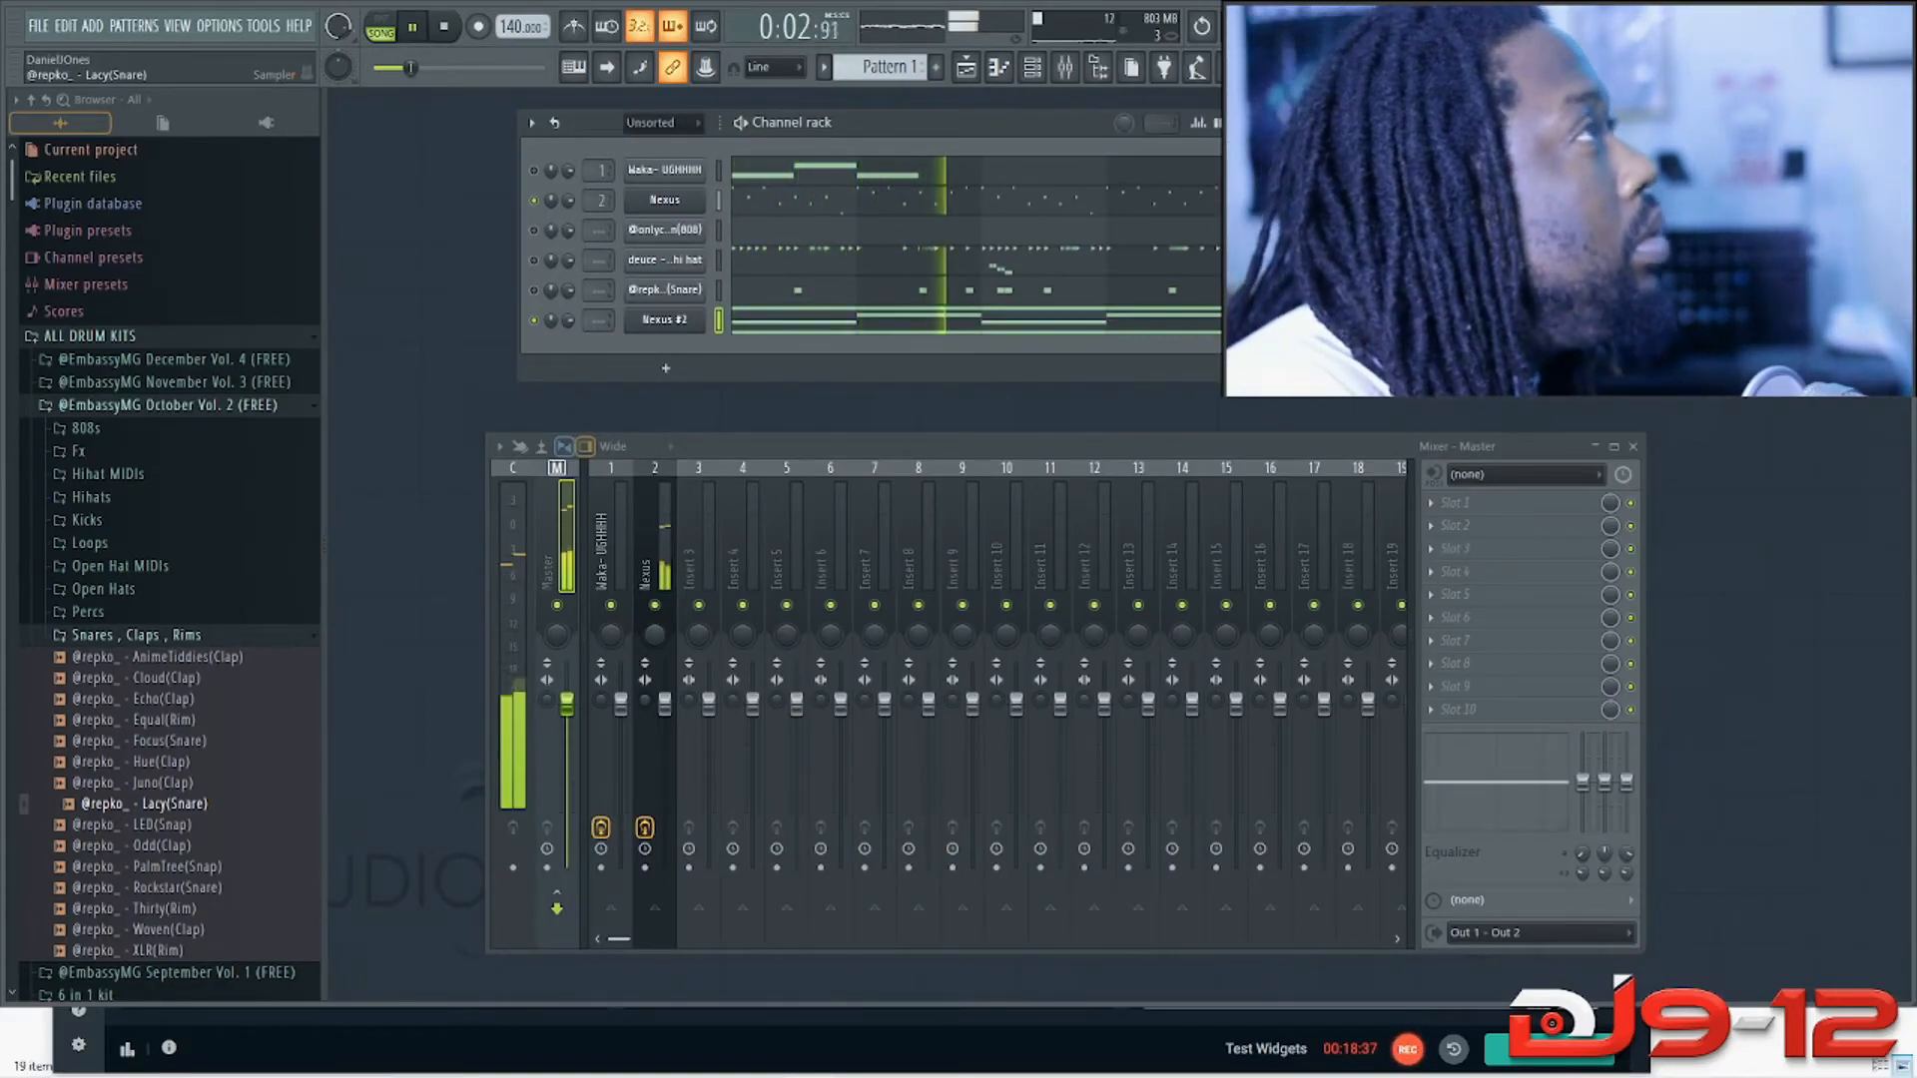
pyautogui.press('F7')
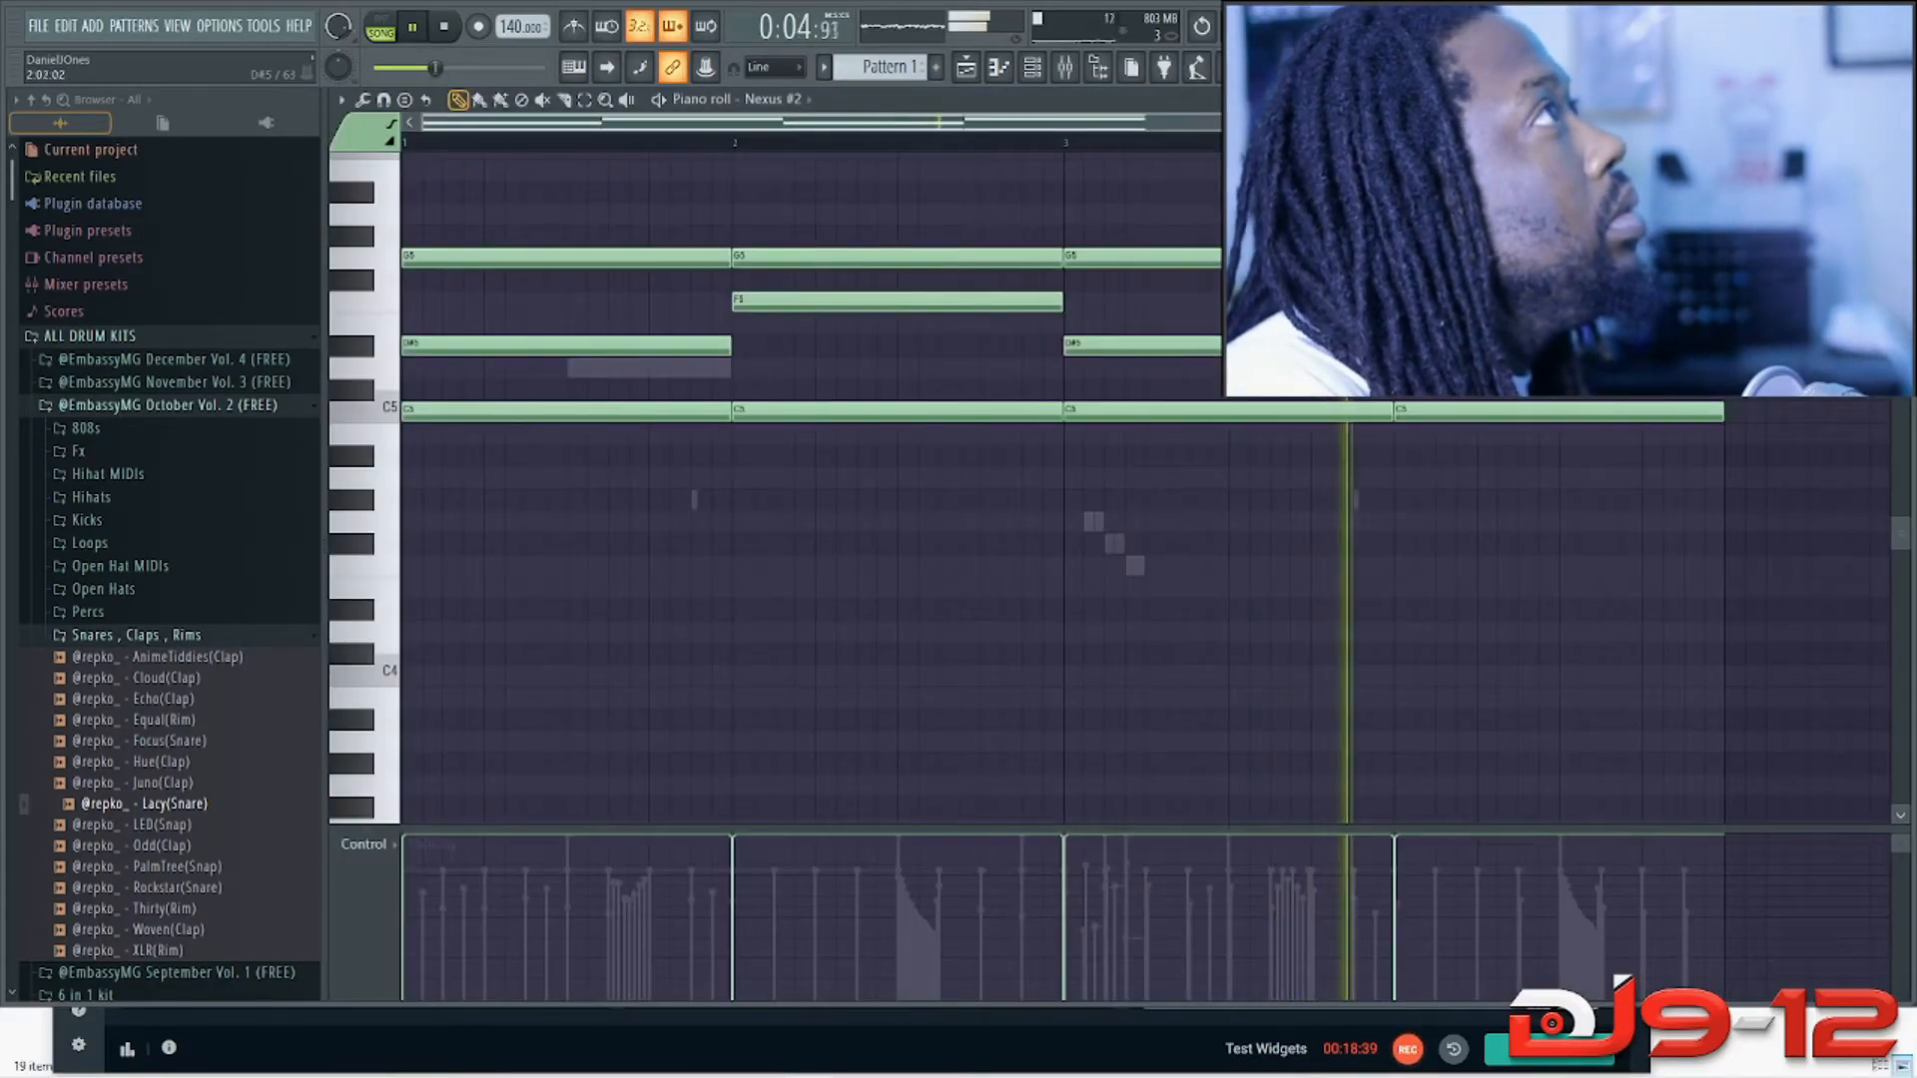
# Step: Try all the Nexus #2 chord notes one octave lower with playback, and return them to their original octave
pyautogui.press('space')
pyautogui.hotkey('ctrl', 'a')
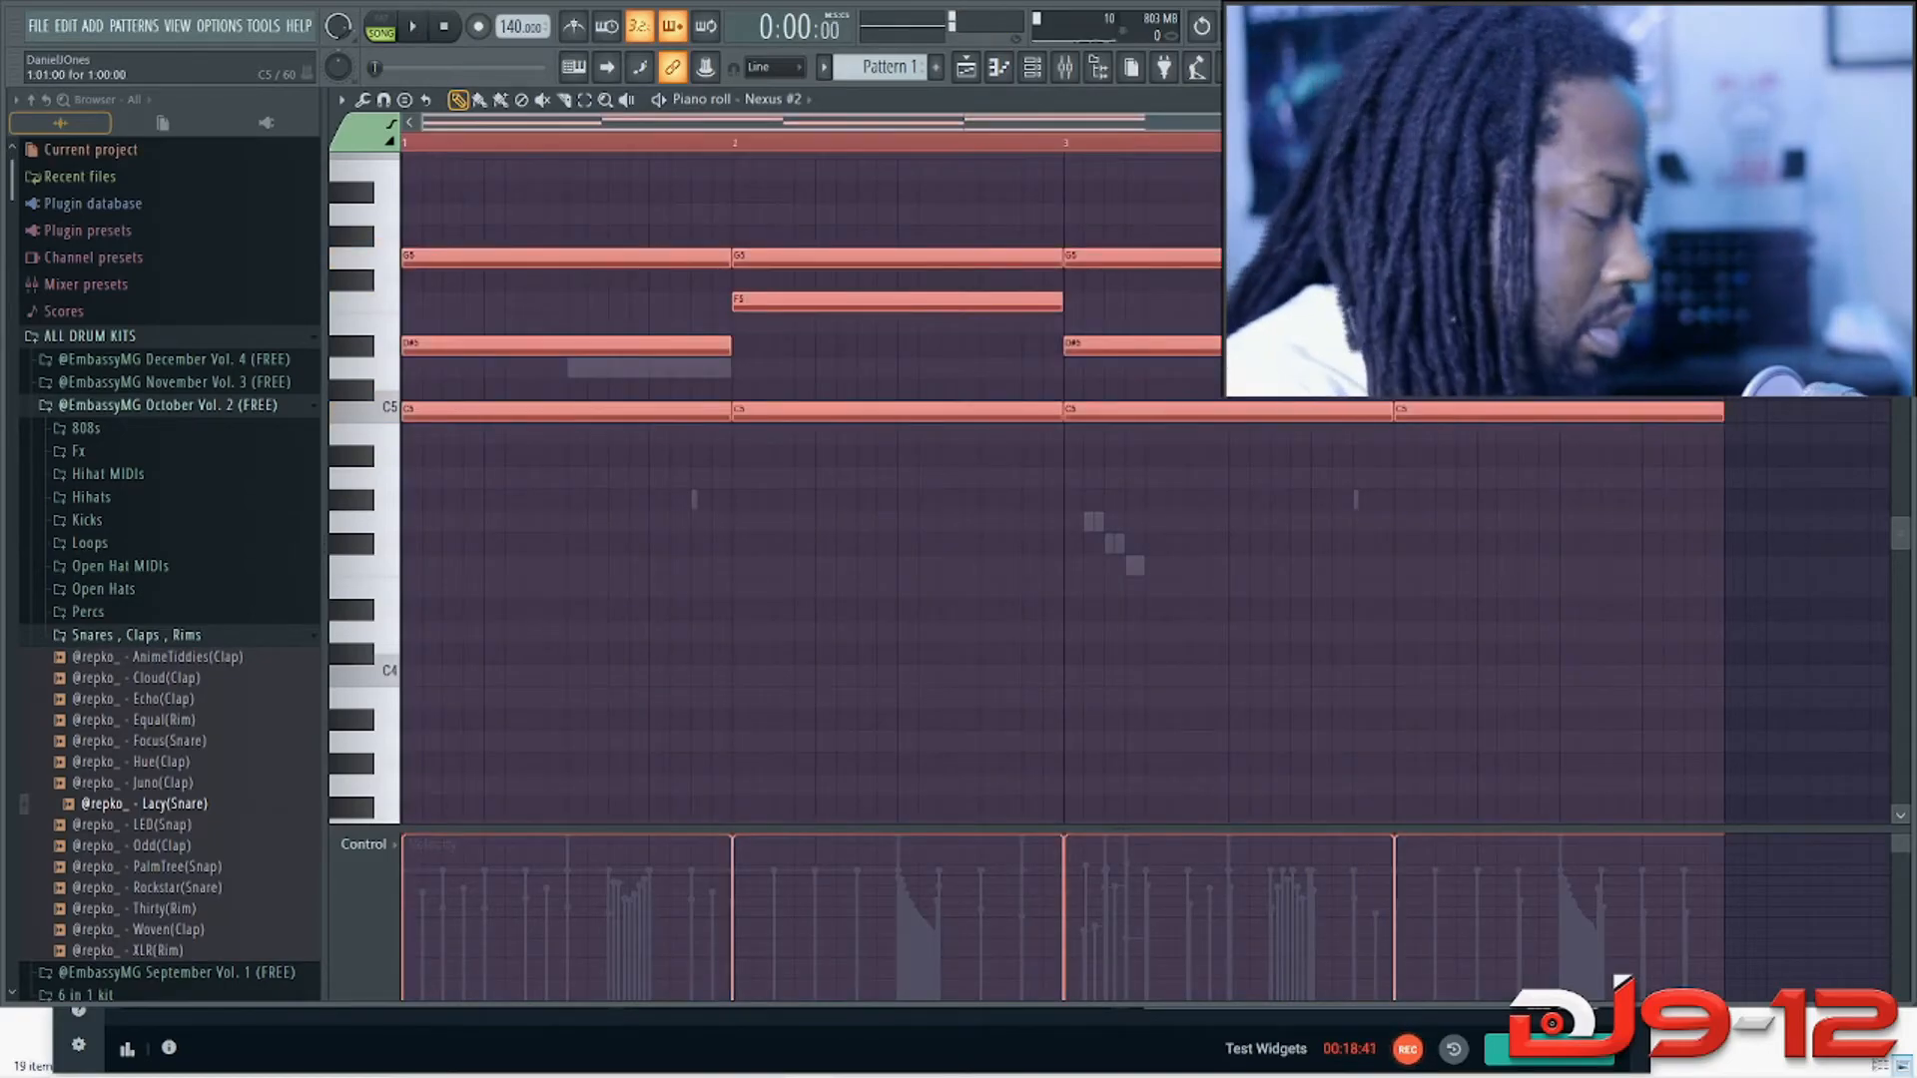
pyautogui.hotkey('ctrl', 'Down')
pyautogui.press('space')
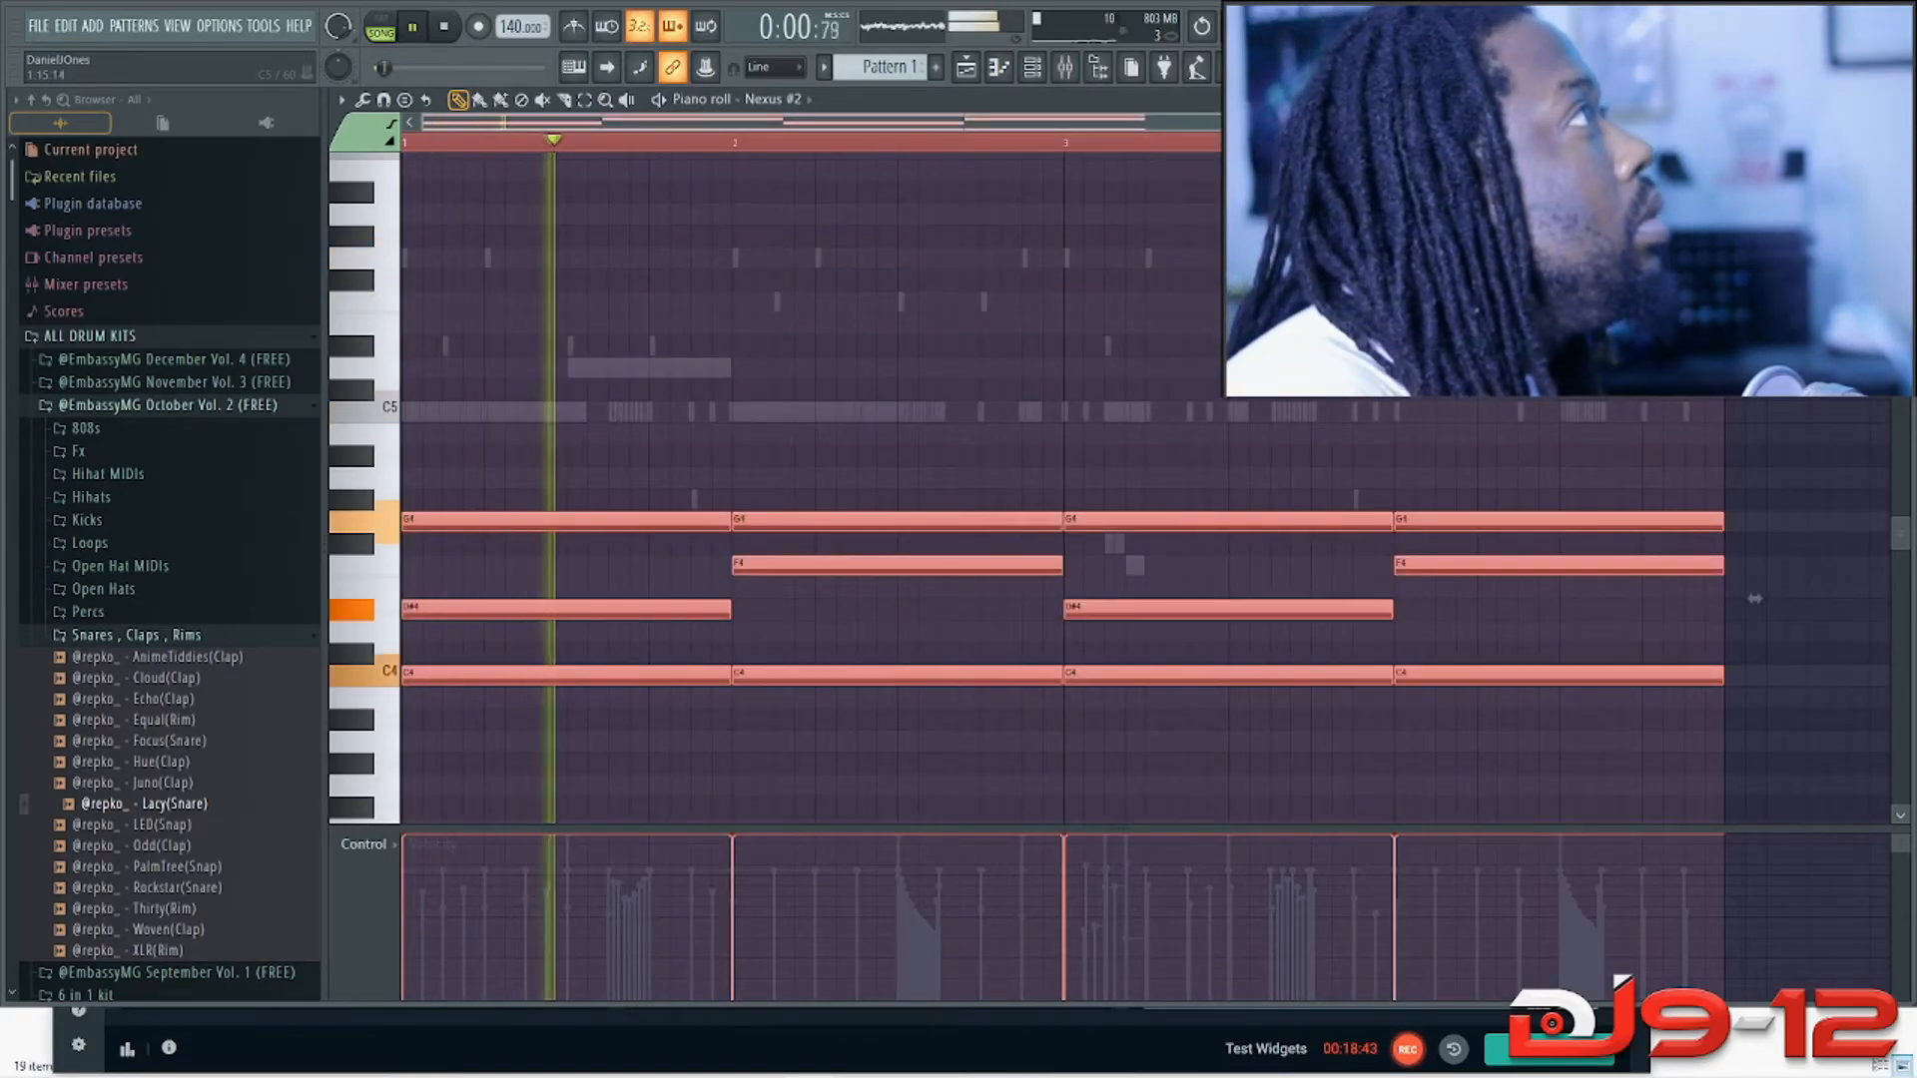
pyautogui.press('space')
pyautogui.hotkey('ctrl', 'Up')
# Step: Solo the Nexus #2 channel and play its chords on their own
pyautogui.press('F7')
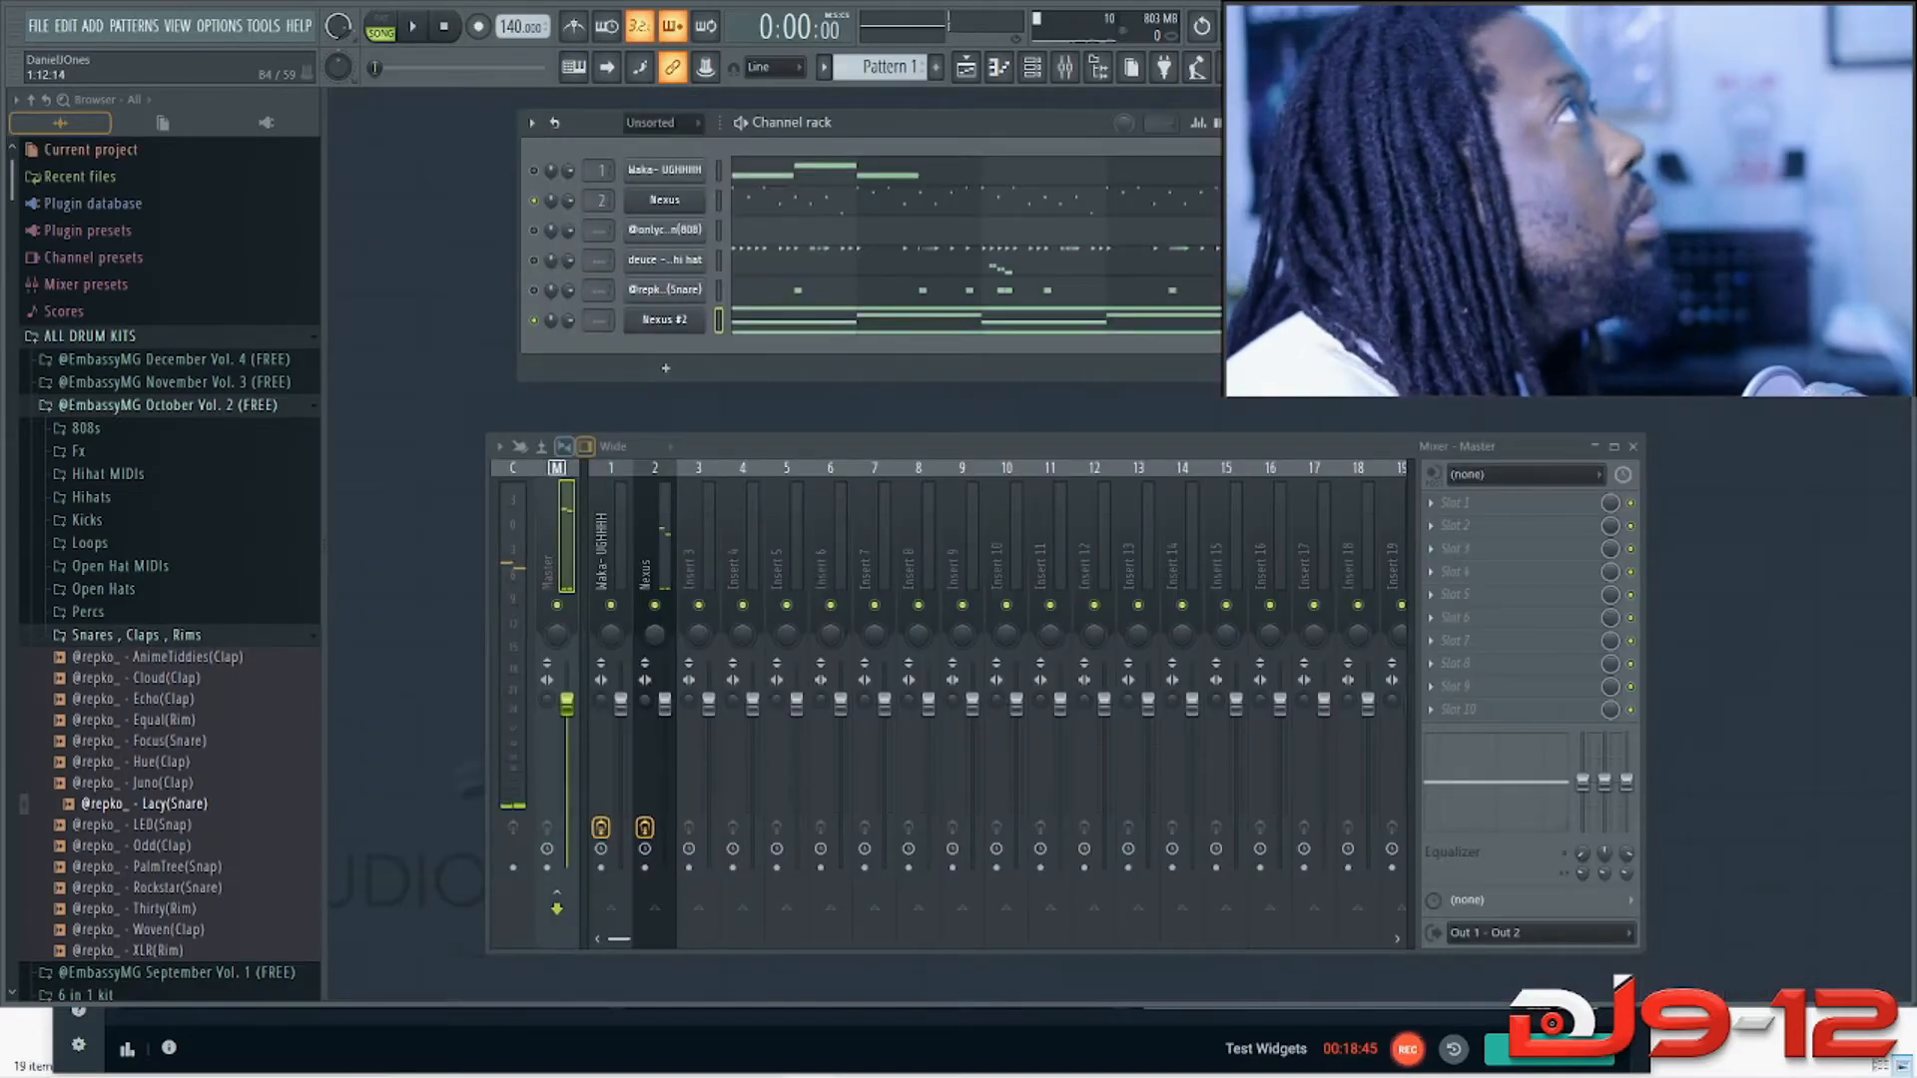
pyautogui.press('space')
pyautogui.rightClick(533, 320)
pyautogui.click(560, 329)
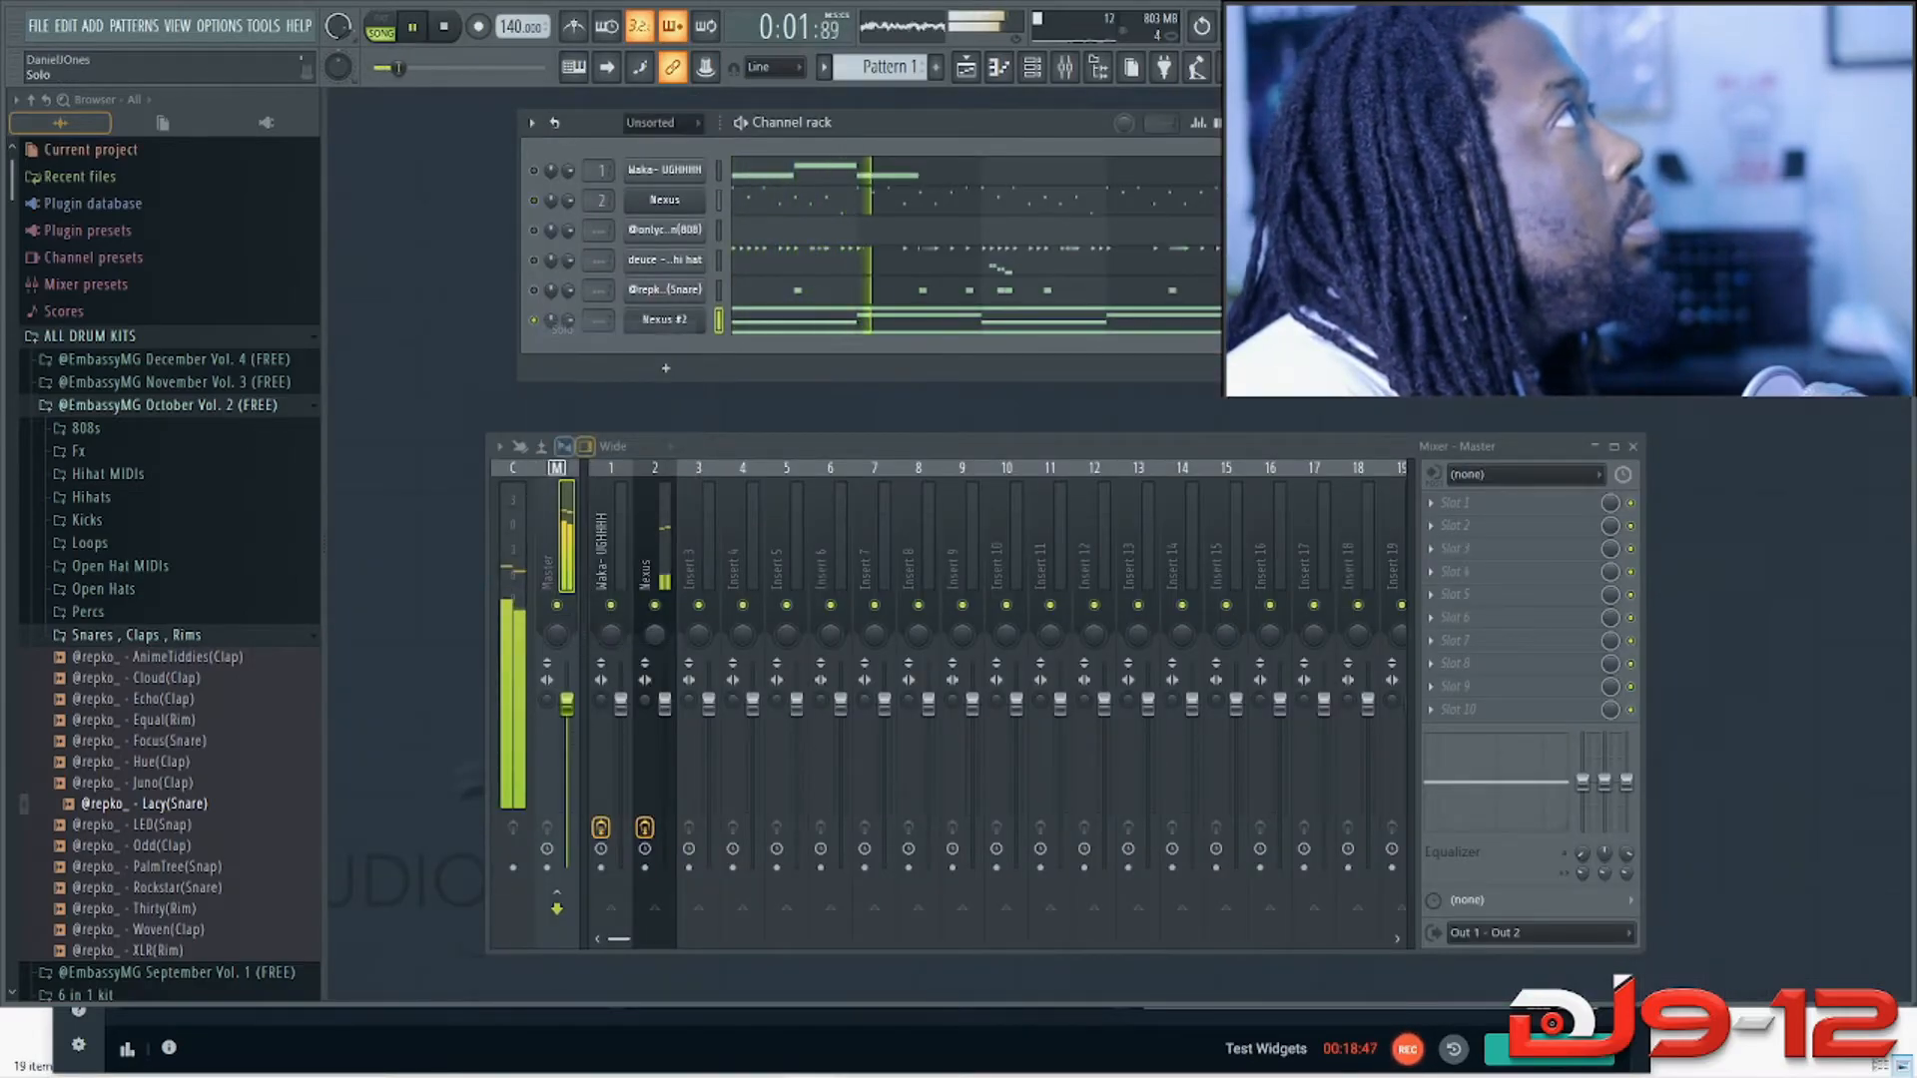
pyautogui.press('space')
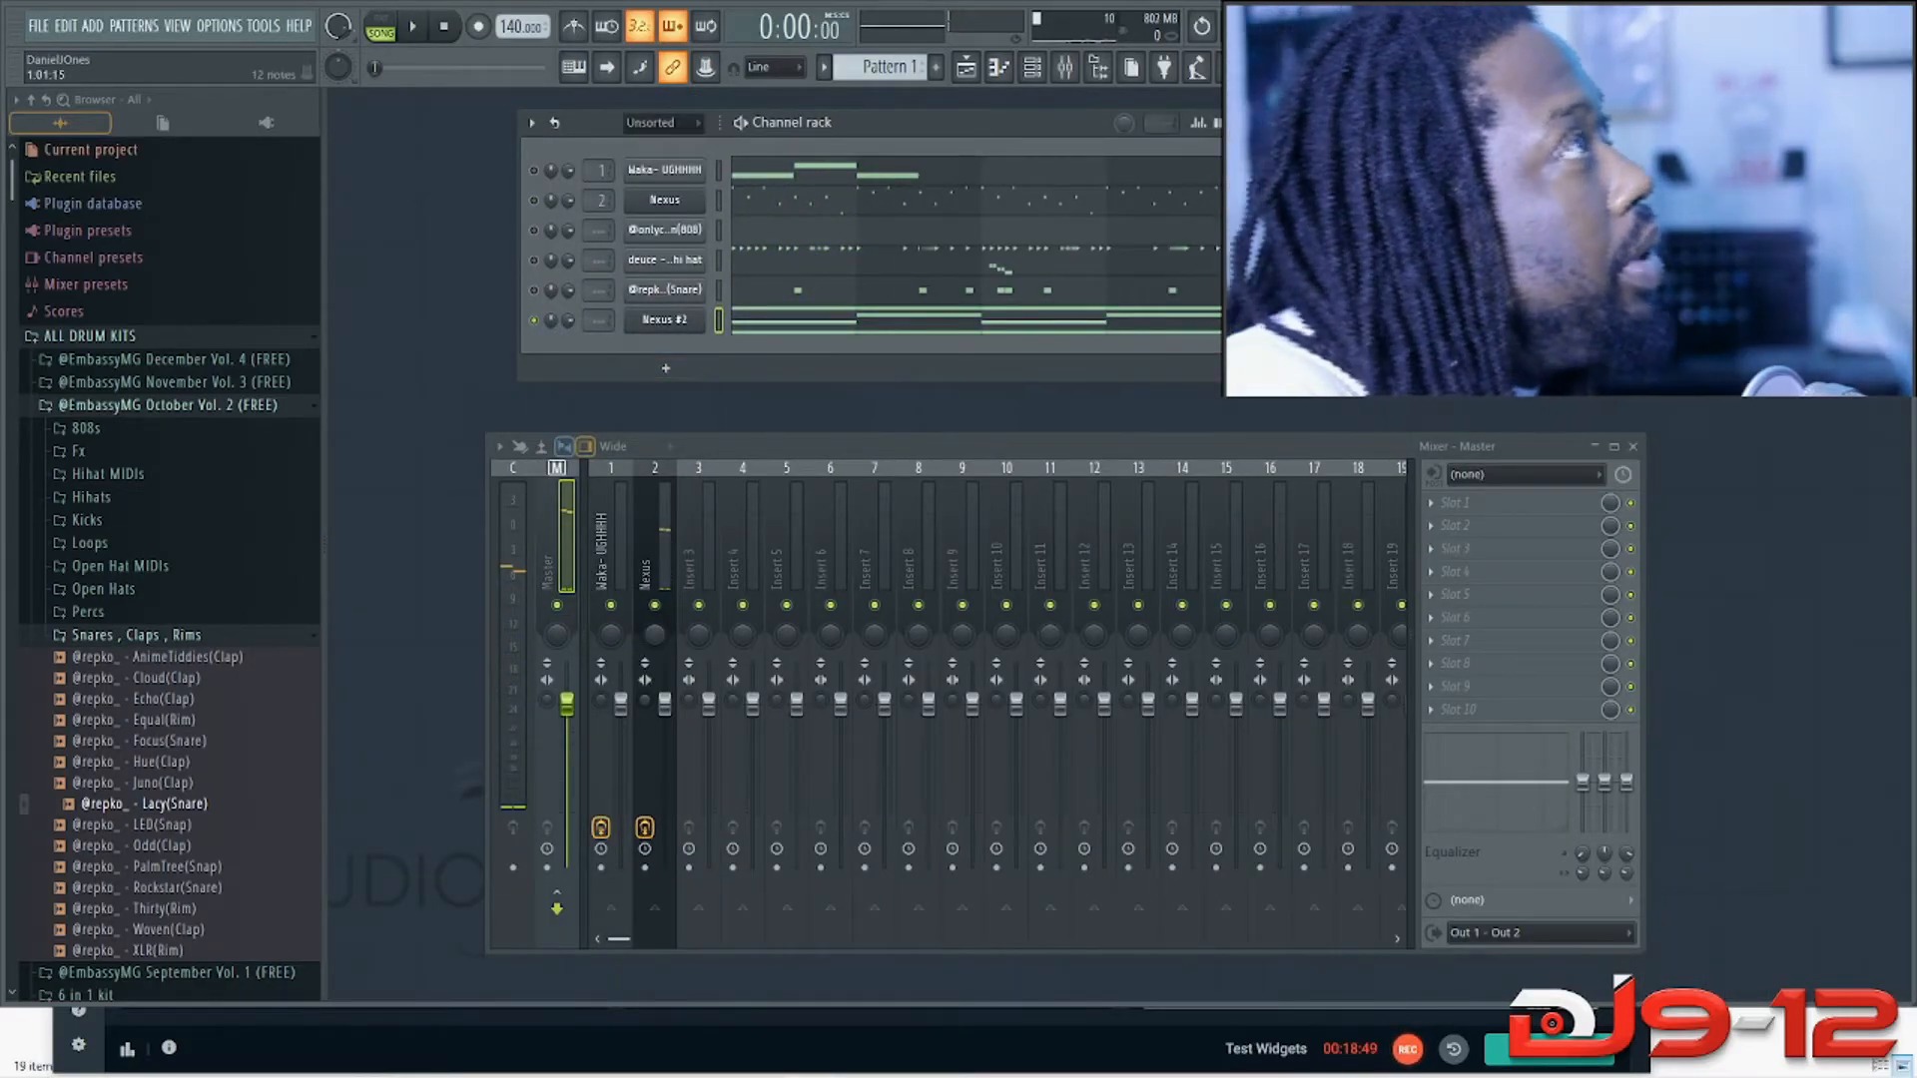
pyautogui.press('F7')
pyautogui.press('space')
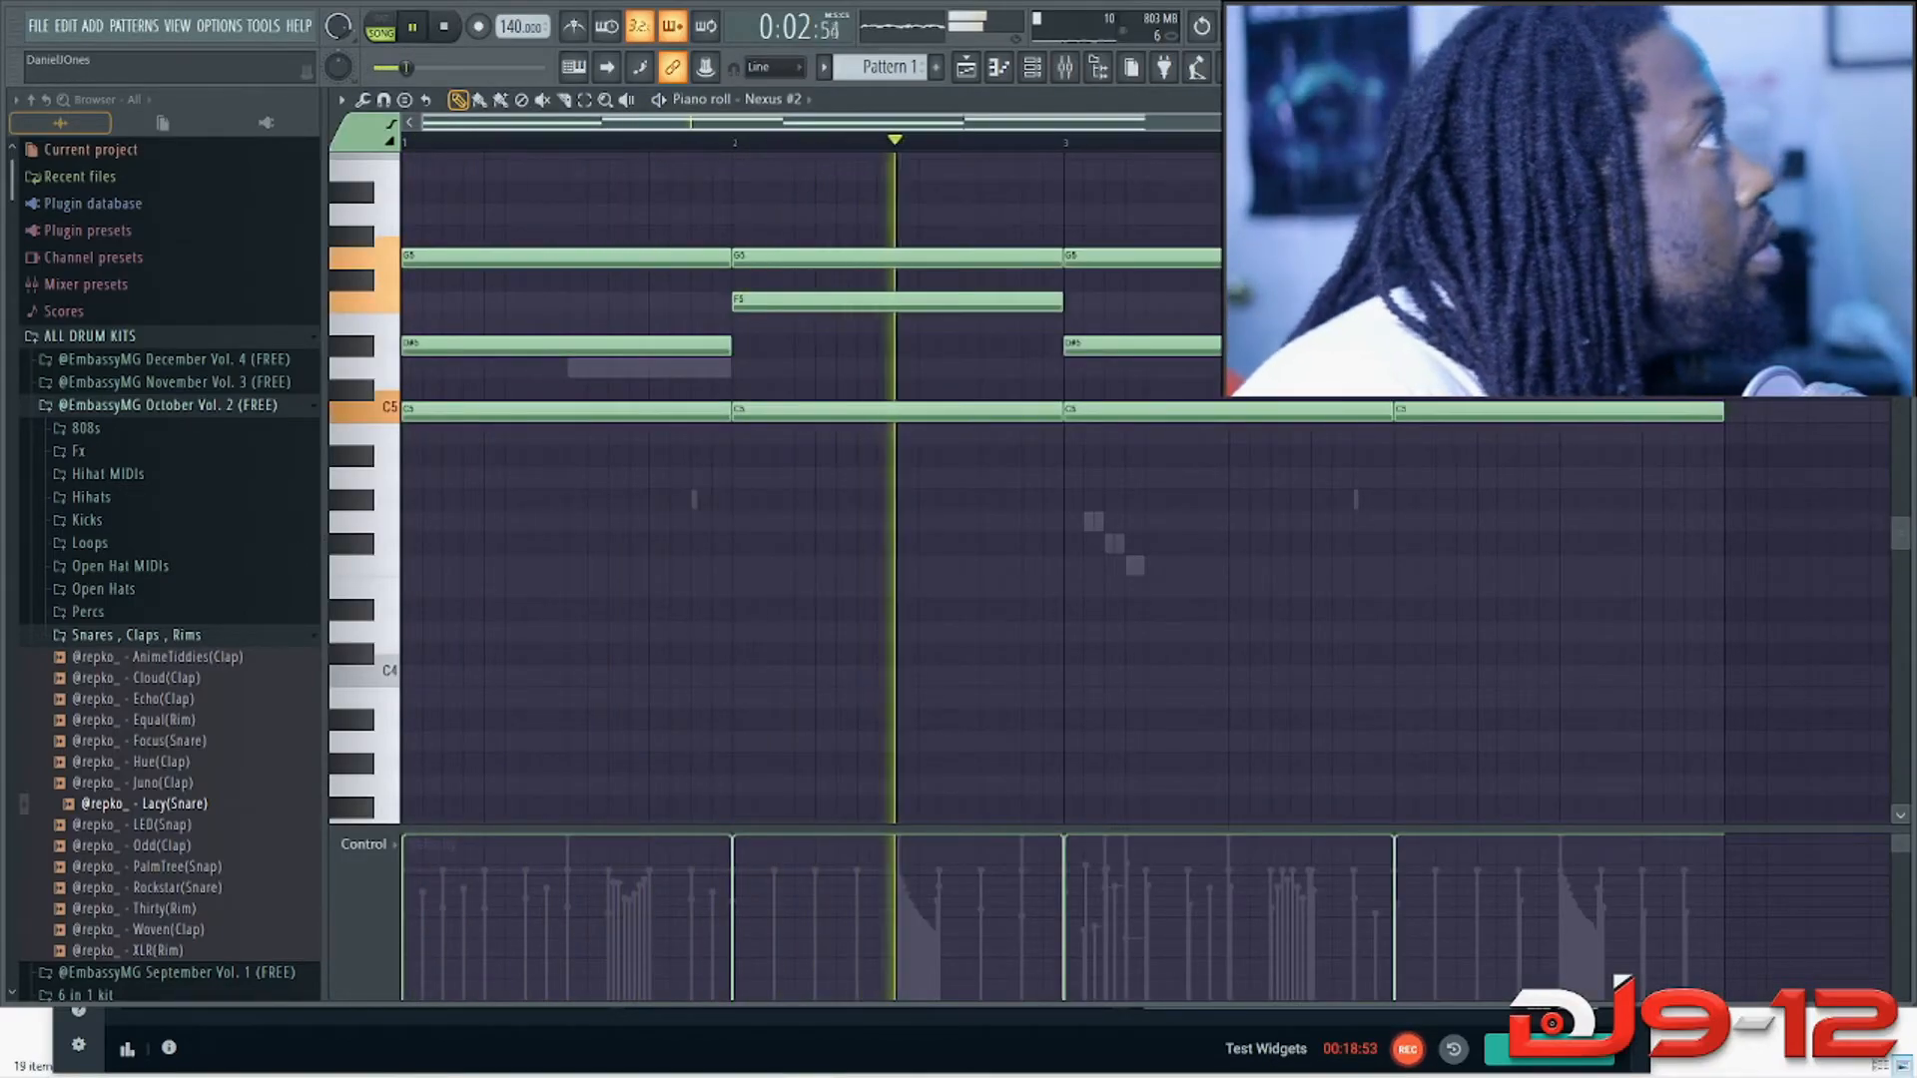
# Step: Try E5 and A5 in place of the F5 note in the bar 2 chord, playing each version
pyautogui.press('space')
pyautogui.moveTo(1044, 301); pyautogui.dragTo(1045, 324)
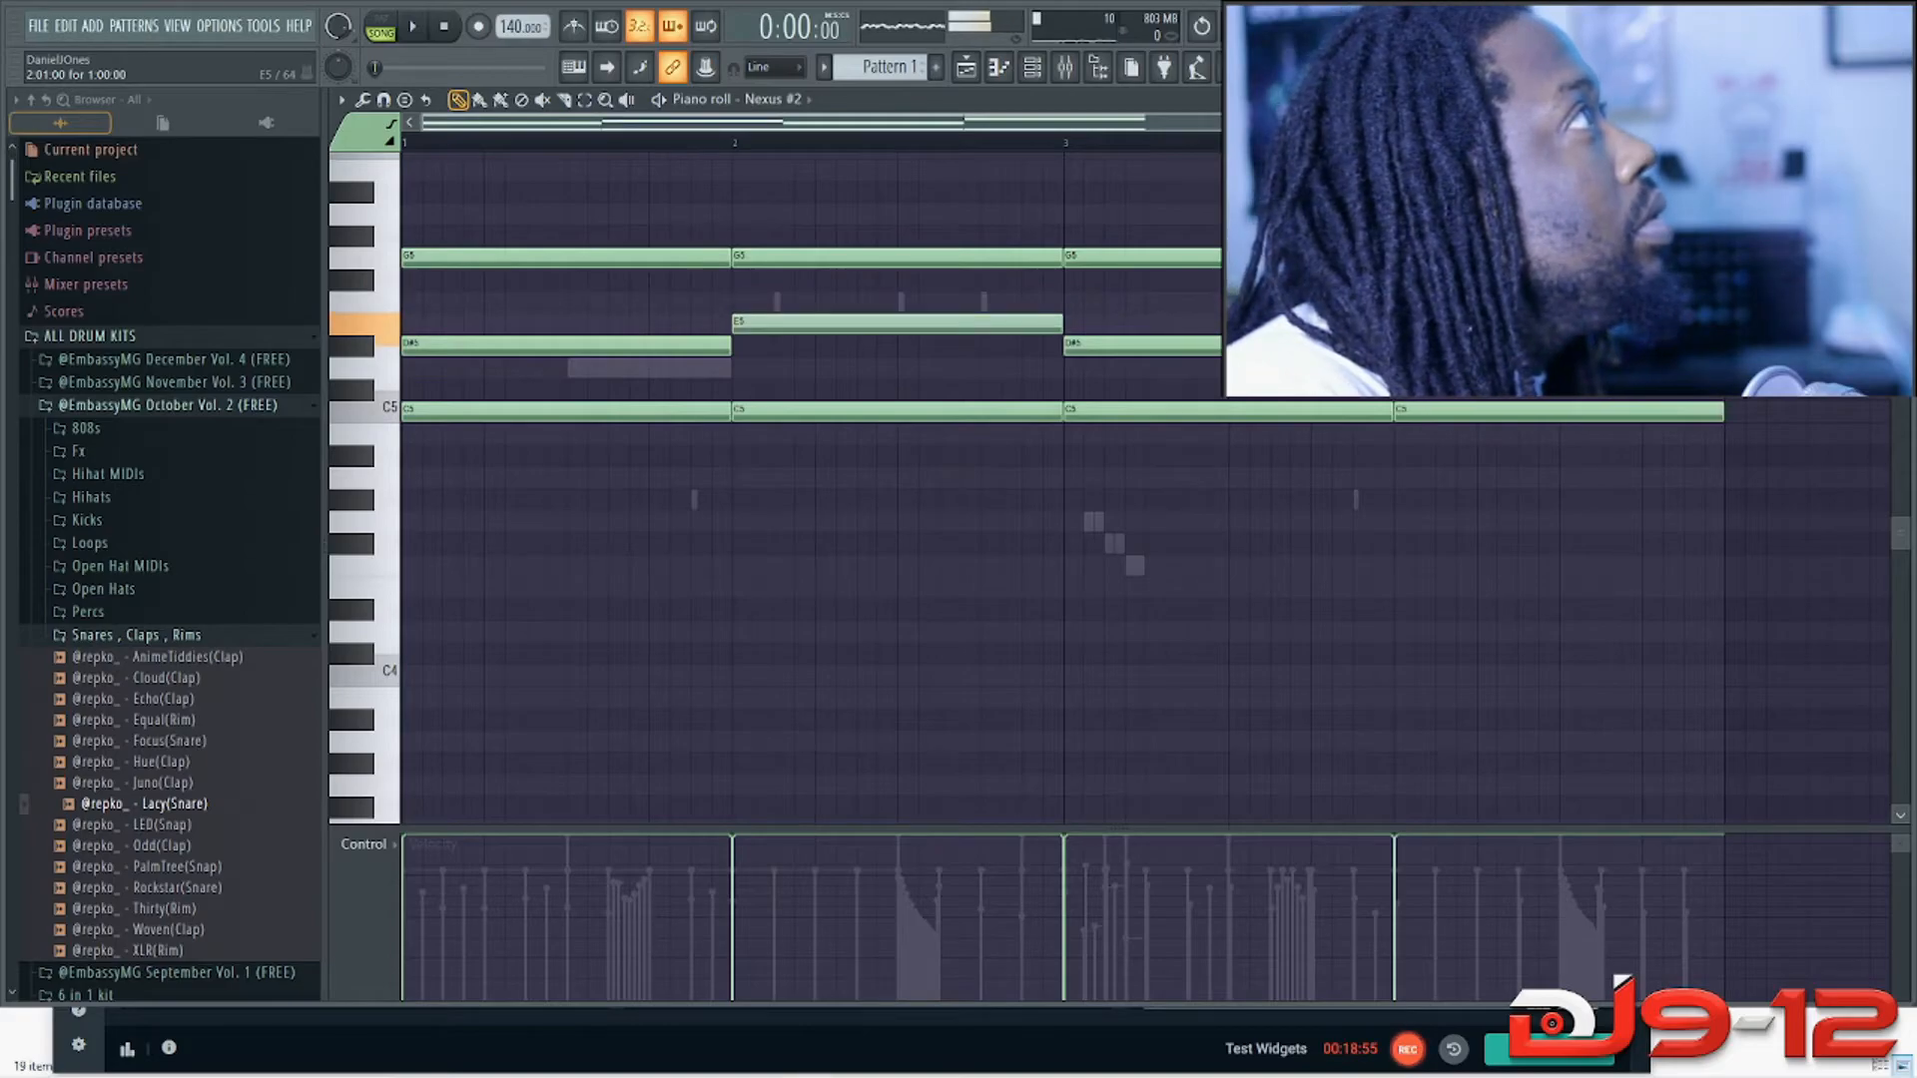
pyautogui.press('space')
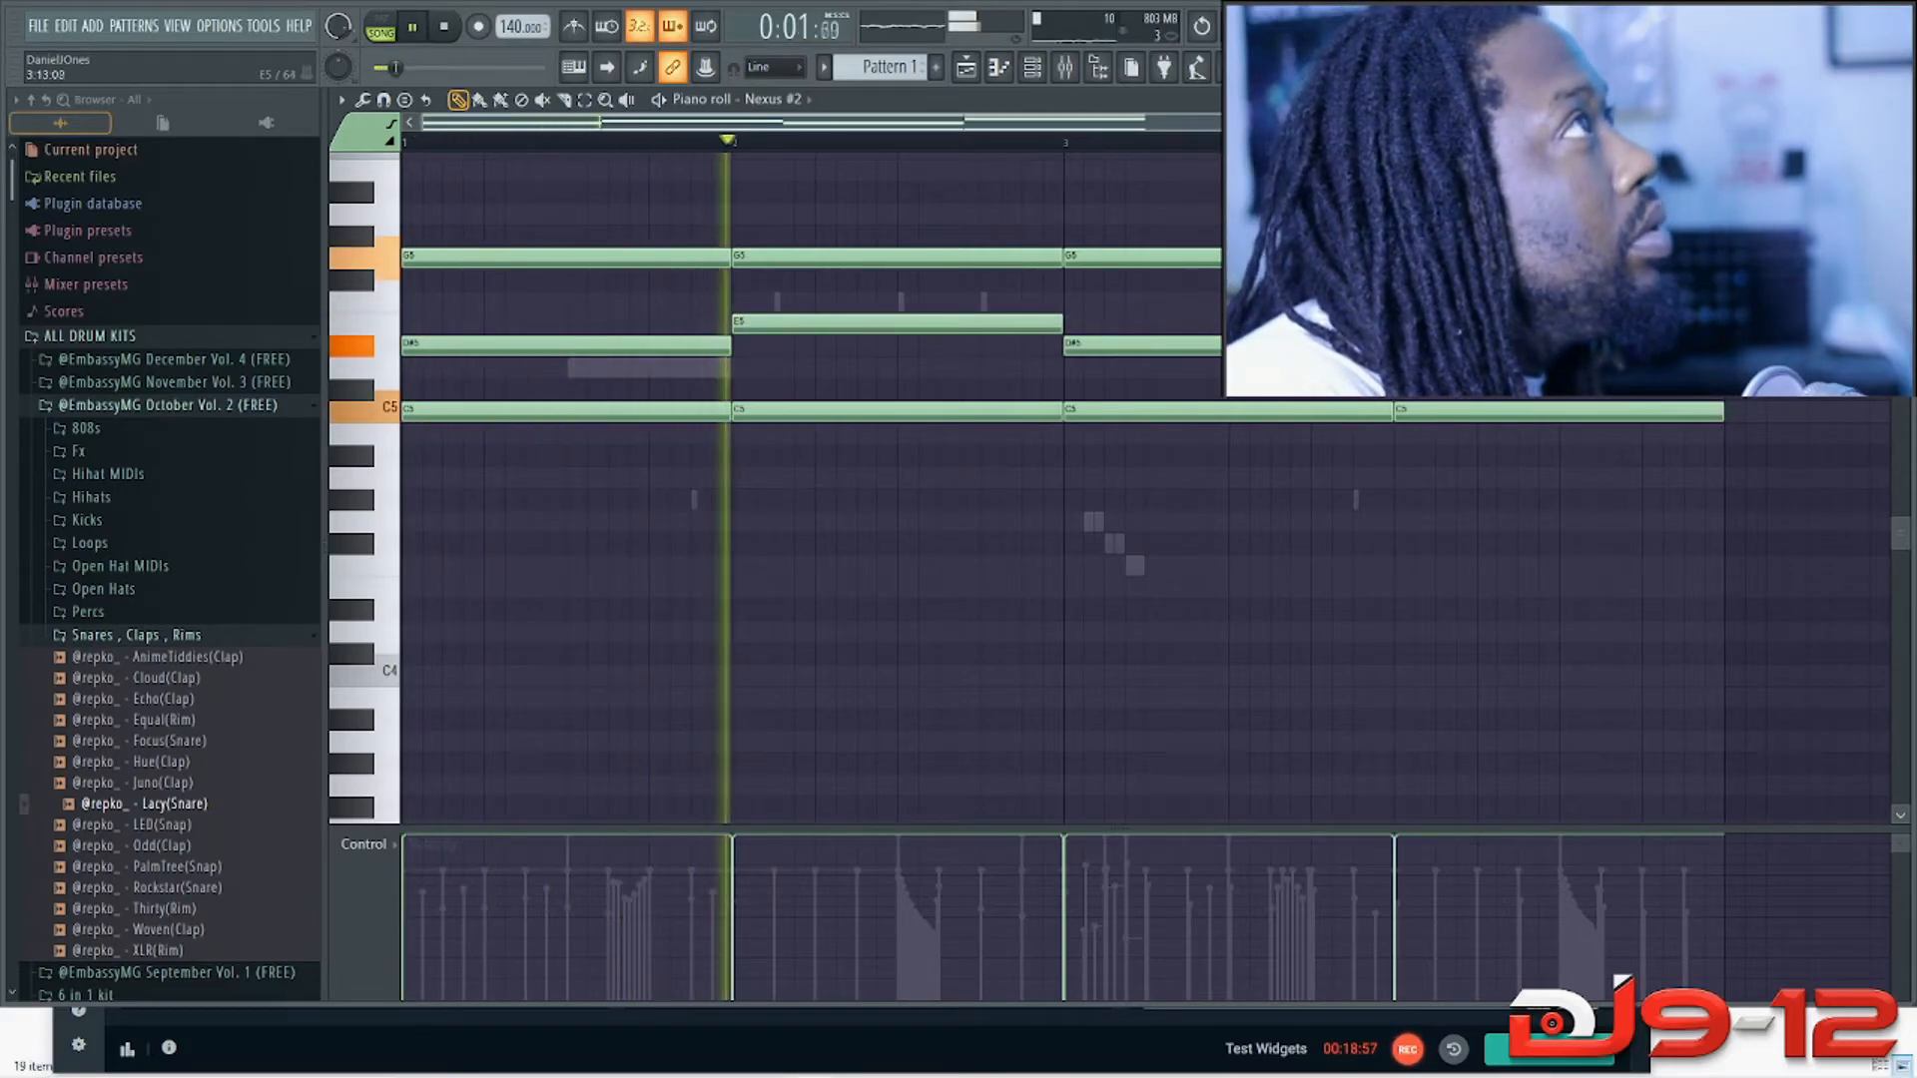
pyautogui.press('space')
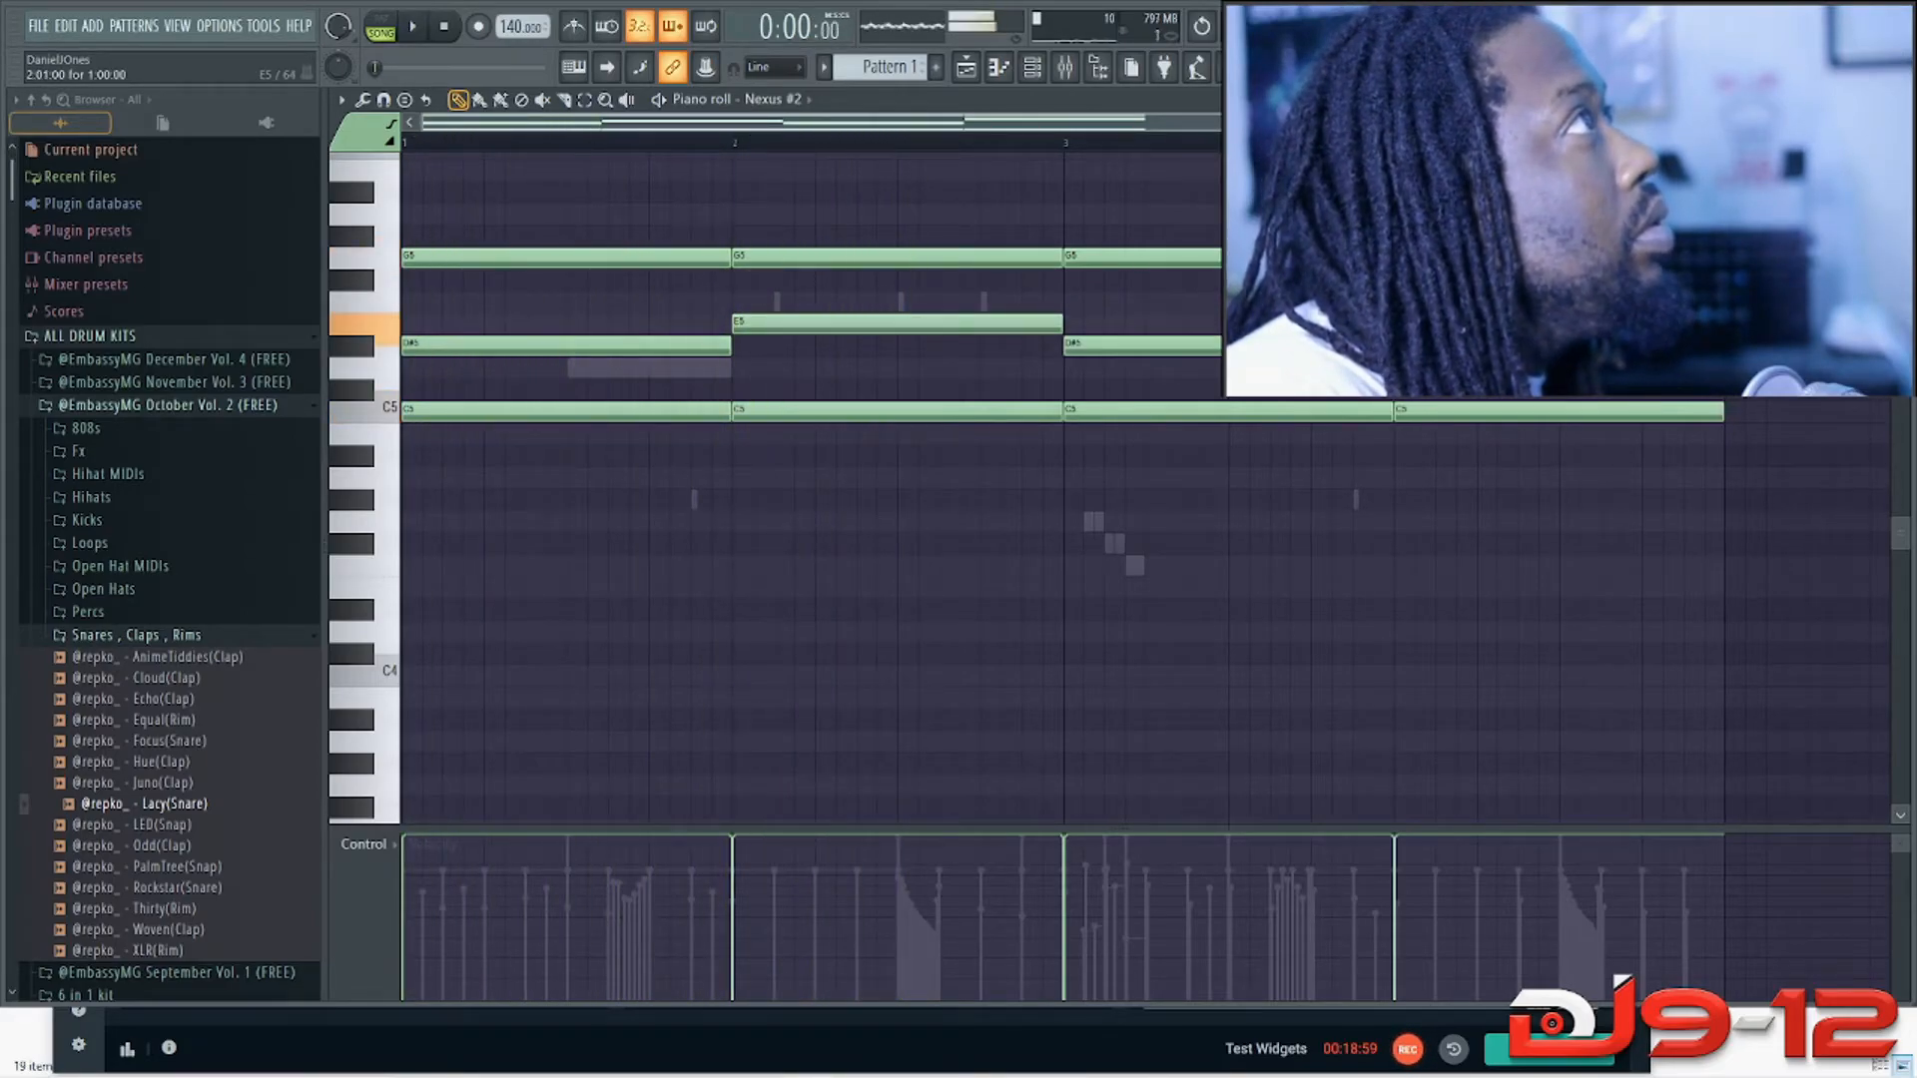
pyautogui.moveTo(1044, 324); pyautogui.dragTo(1045, 212)
pyautogui.press('space')
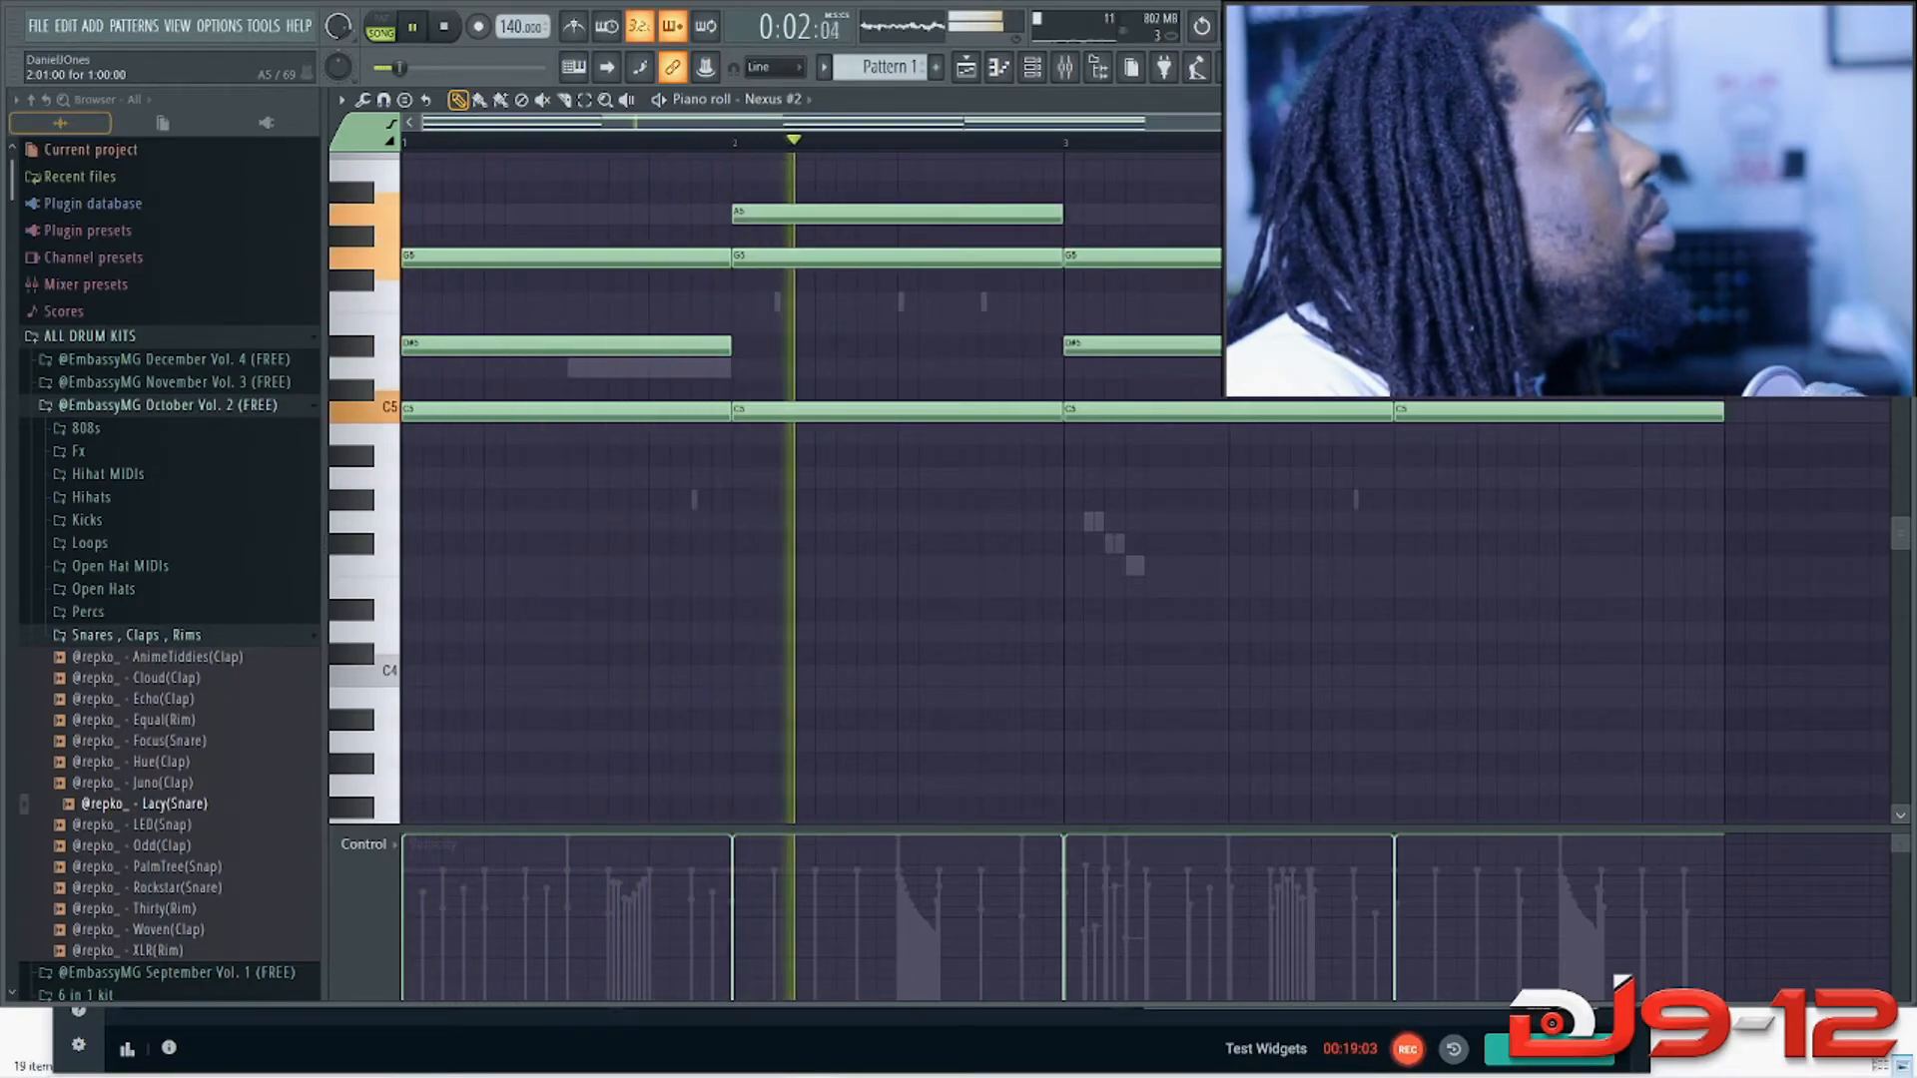
# Step: Raise the A5 note of the bar 2 chord to A#5 and play the chords through
pyautogui.press('space')
pyautogui.moveTo(1045, 213); pyautogui.dragTo(1044, 191)
pyautogui.press('space')
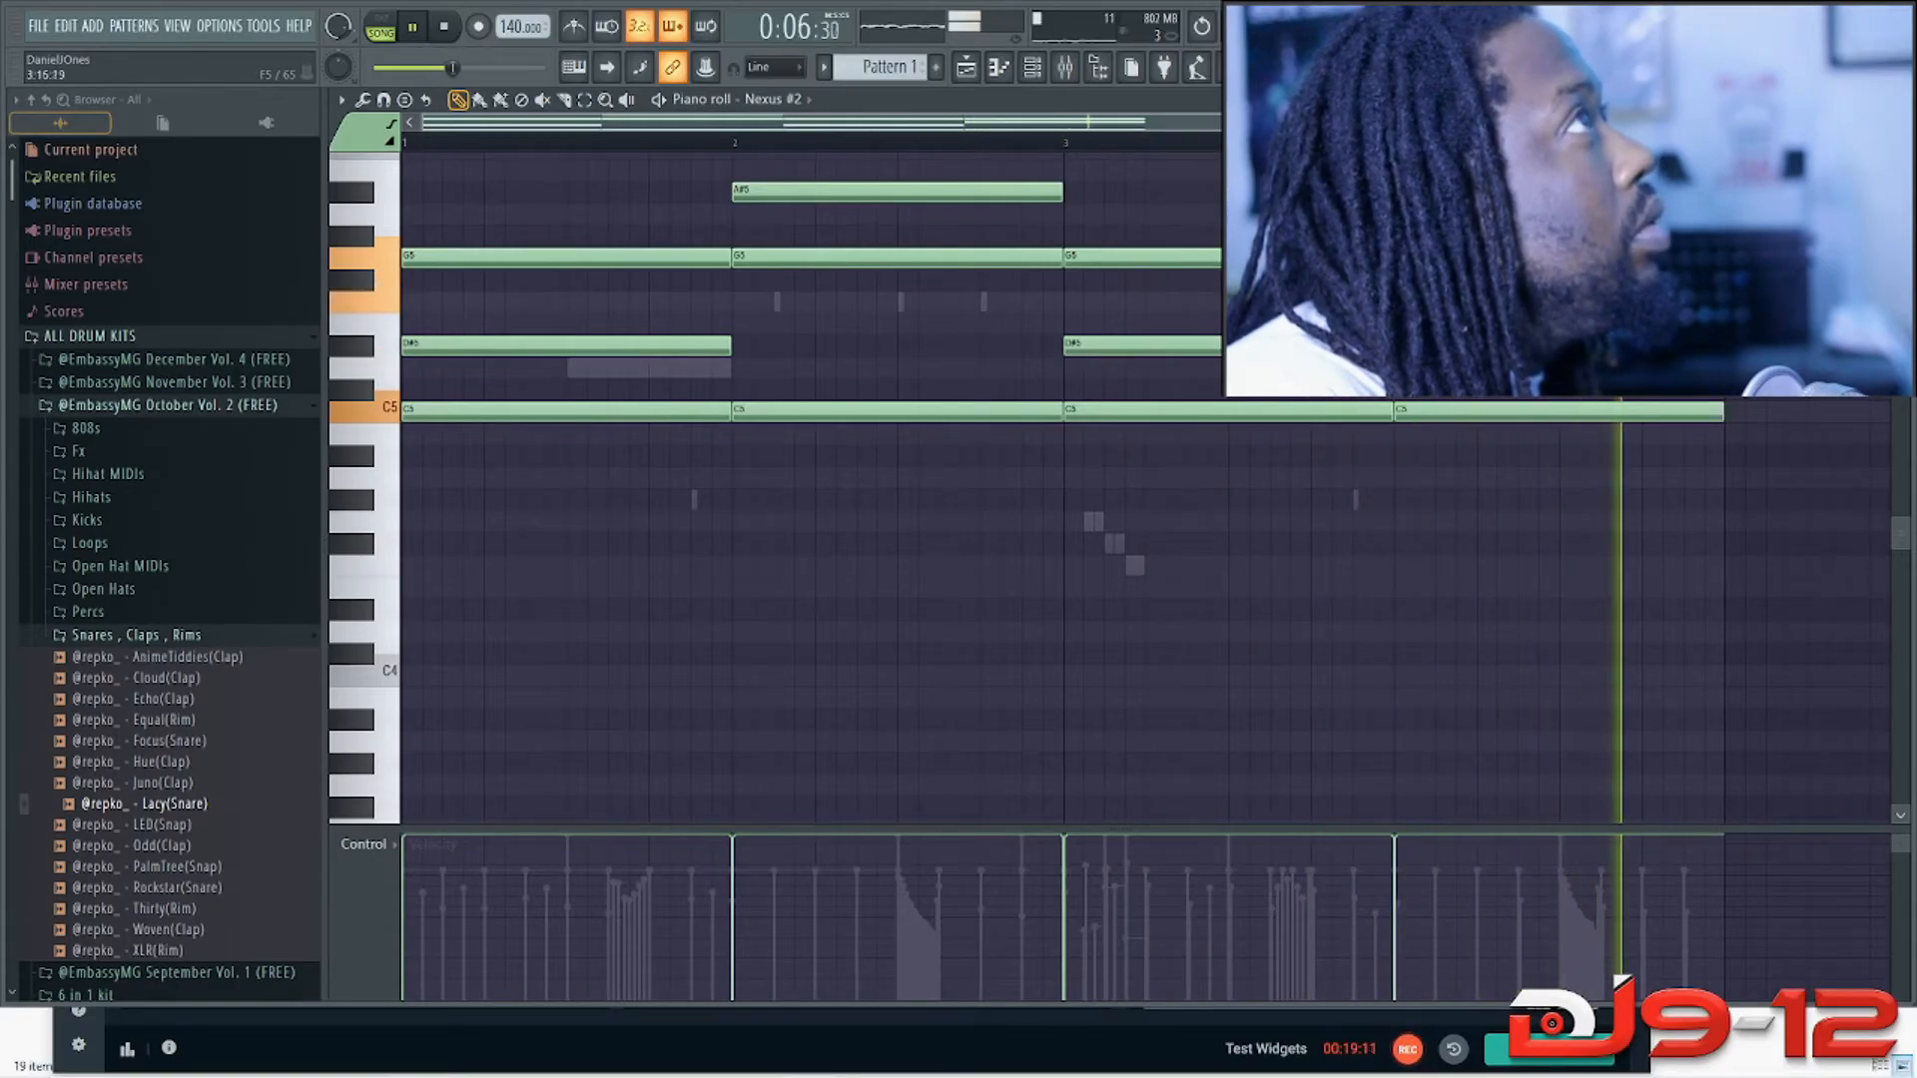
pyautogui.press('Escape')
pyautogui.press('space')
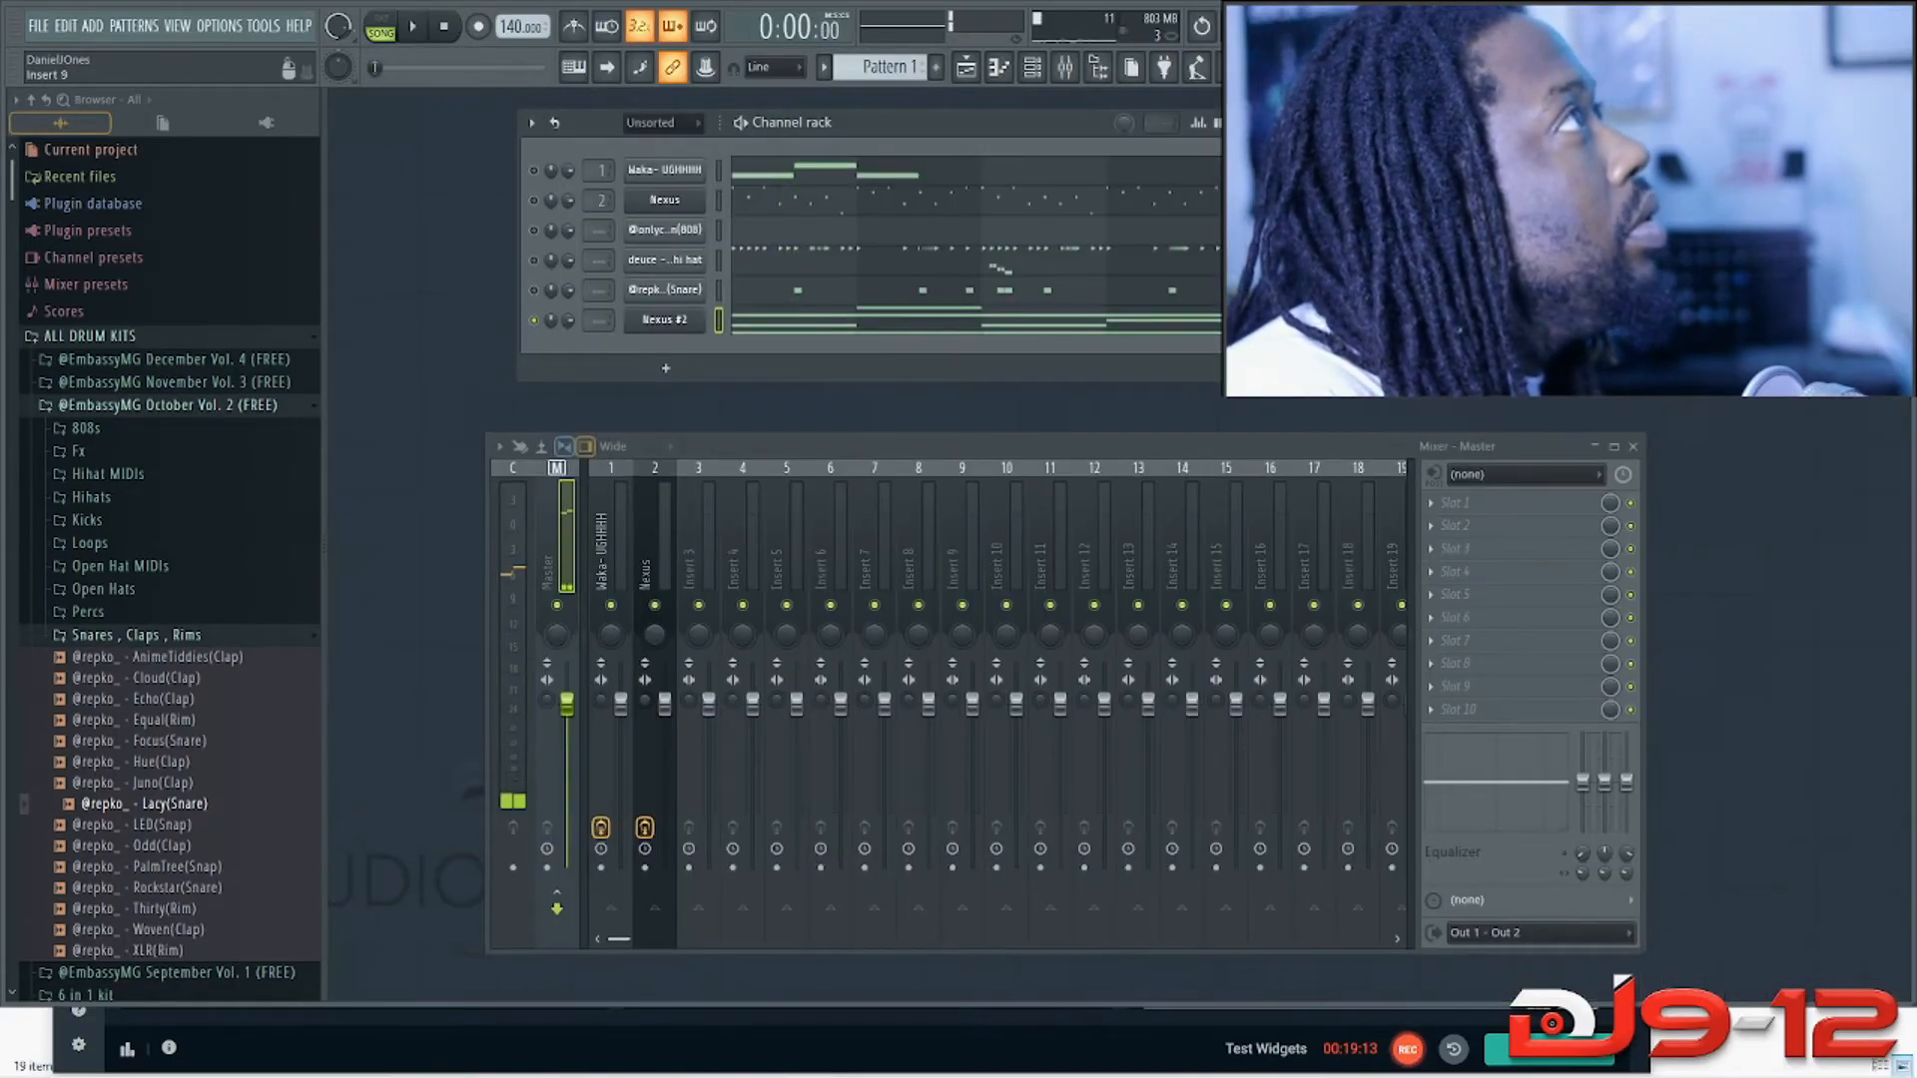
# Step: Try C#5 and D5 as the Nexus #2 channel's root note during playback, and settle on A4
pyautogui.click(664, 319)
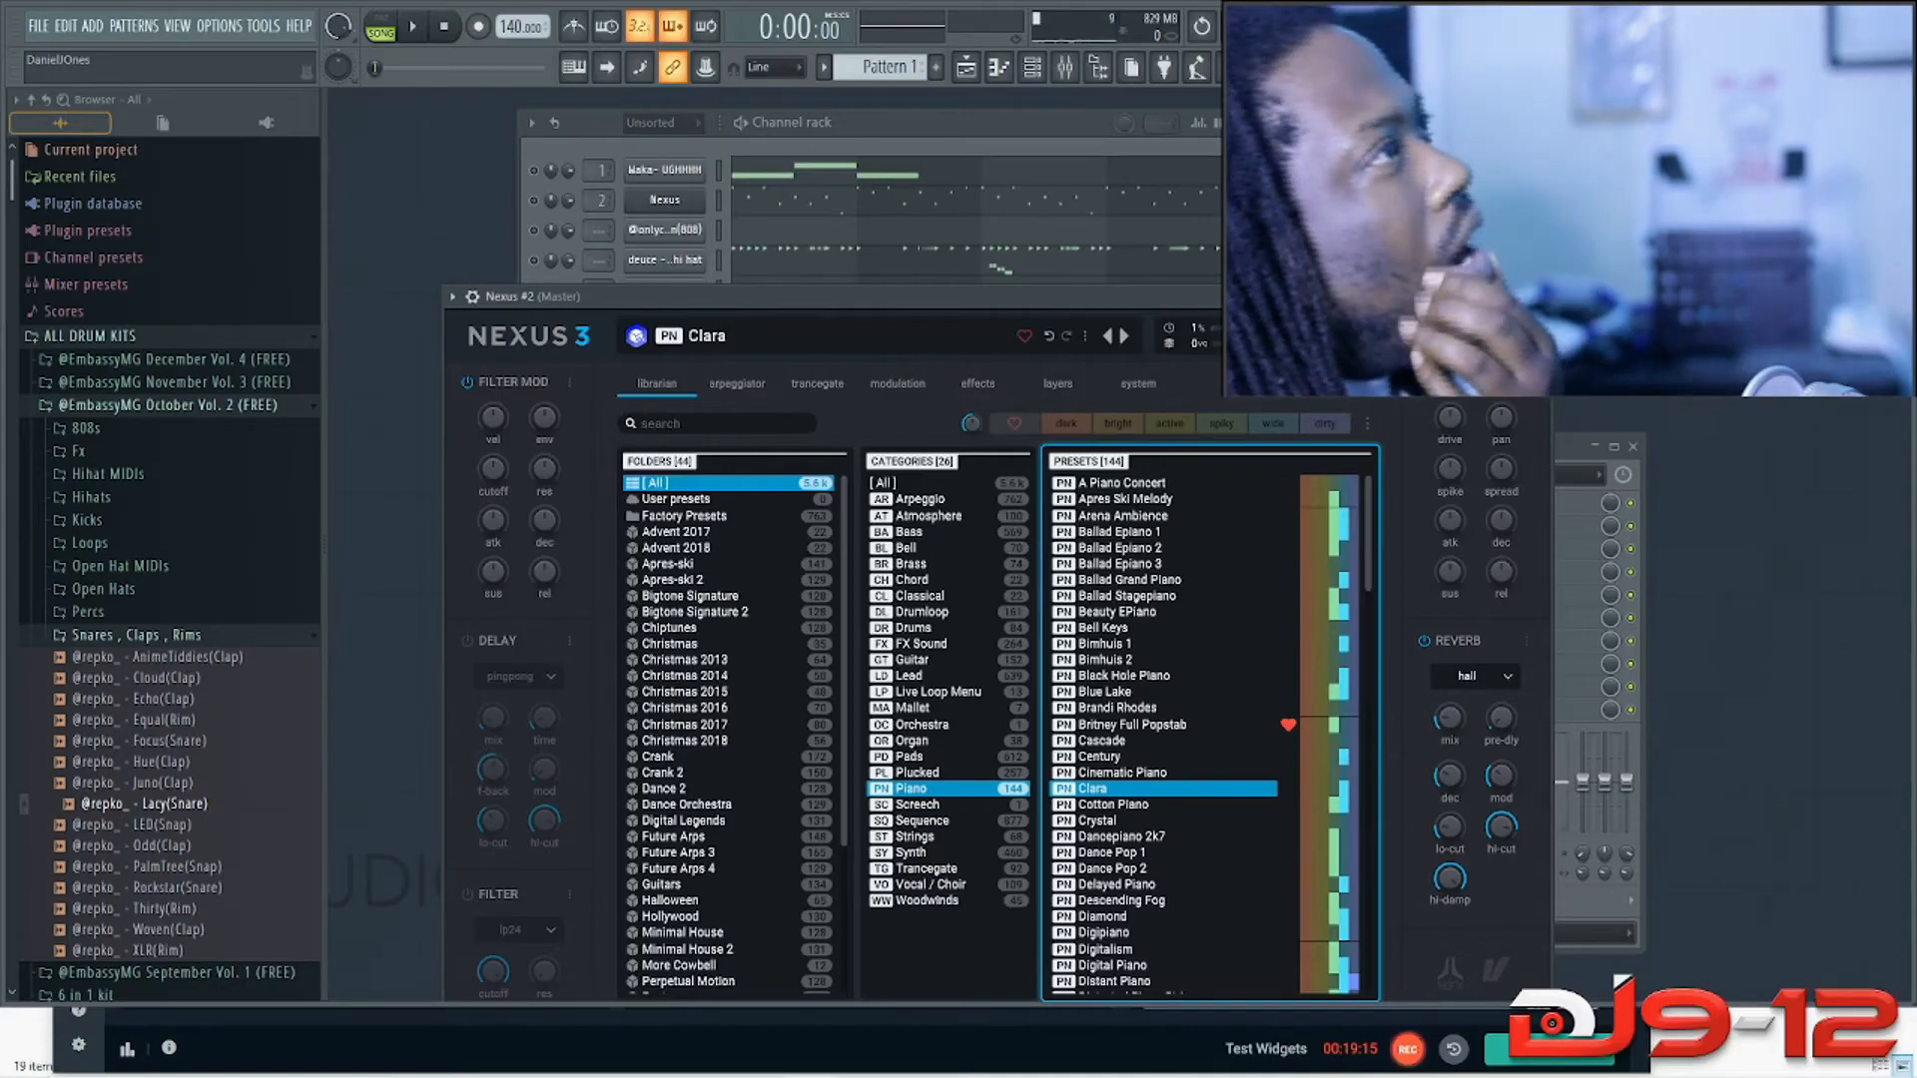
pyautogui.moveTo(679, 296); pyautogui.dragTo(671, 231)
pyautogui.click(466, 230)
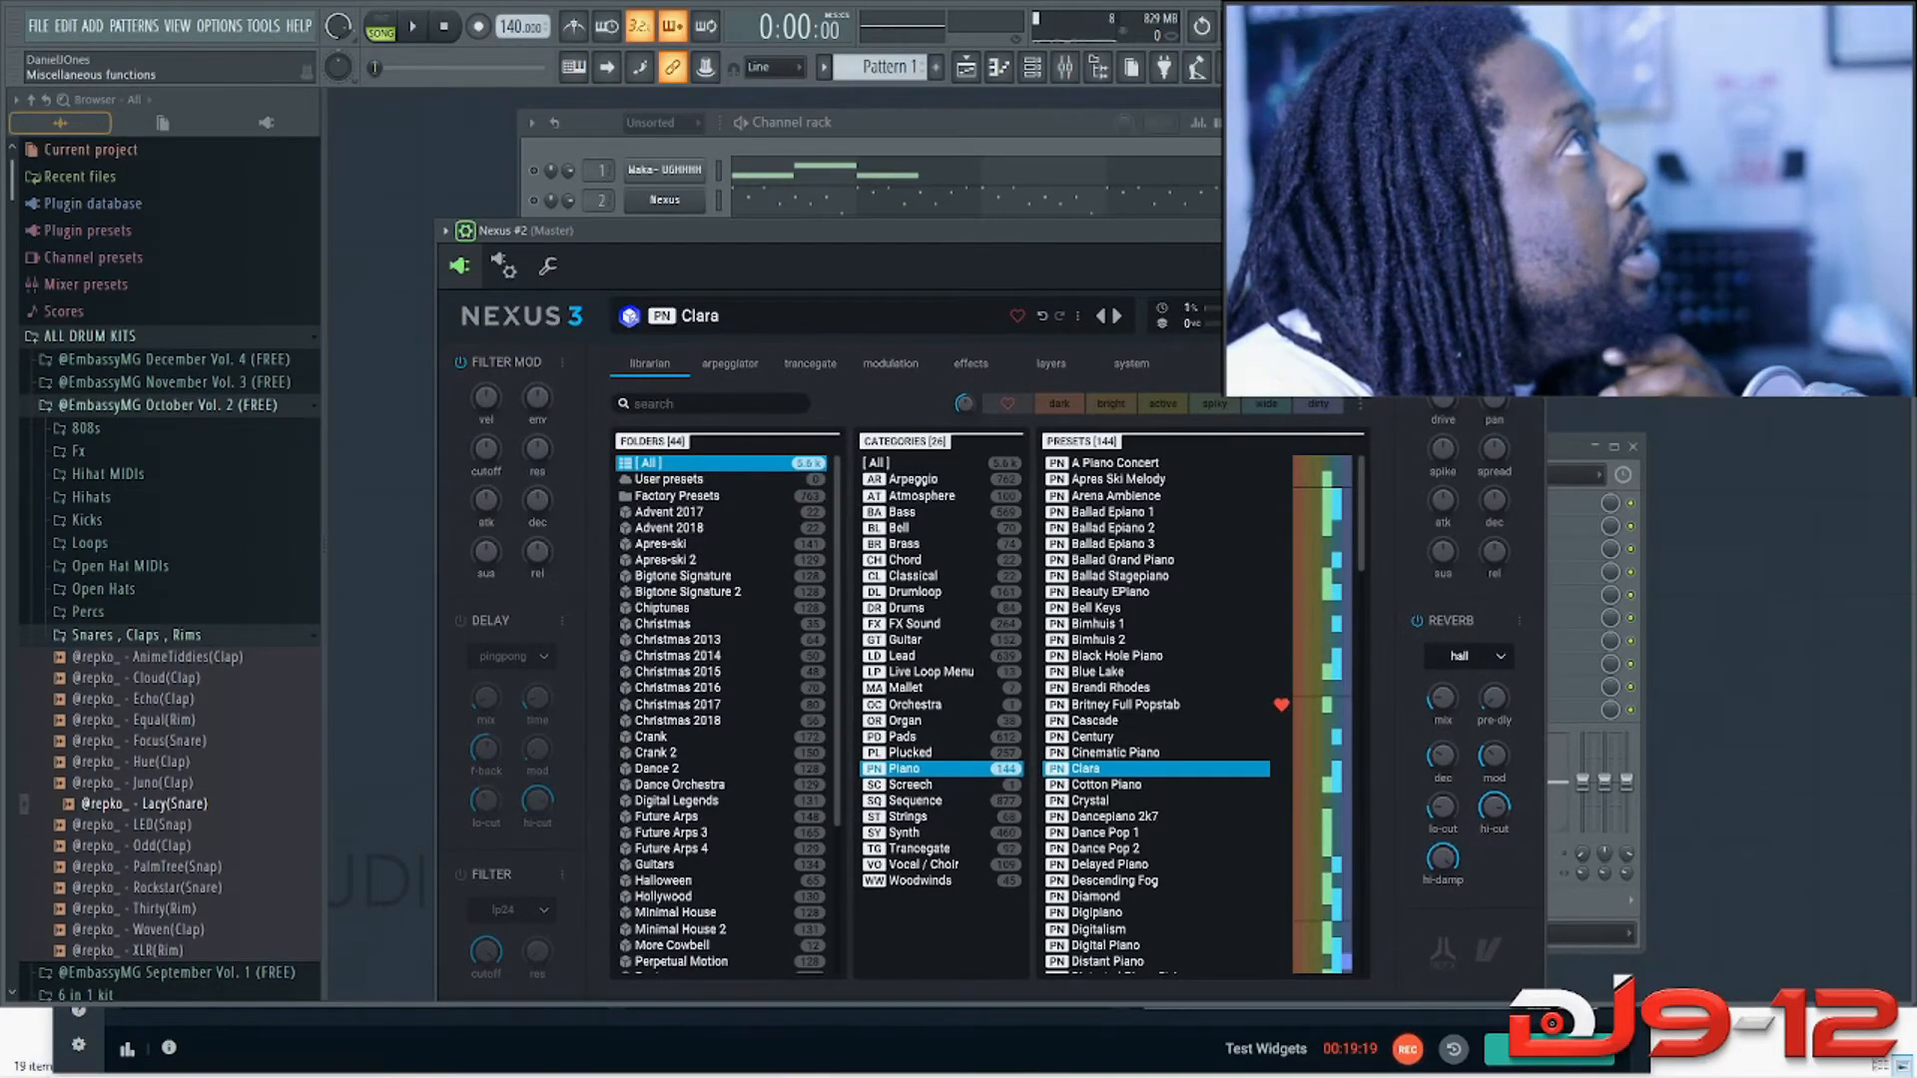
pyautogui.click(548, 266)
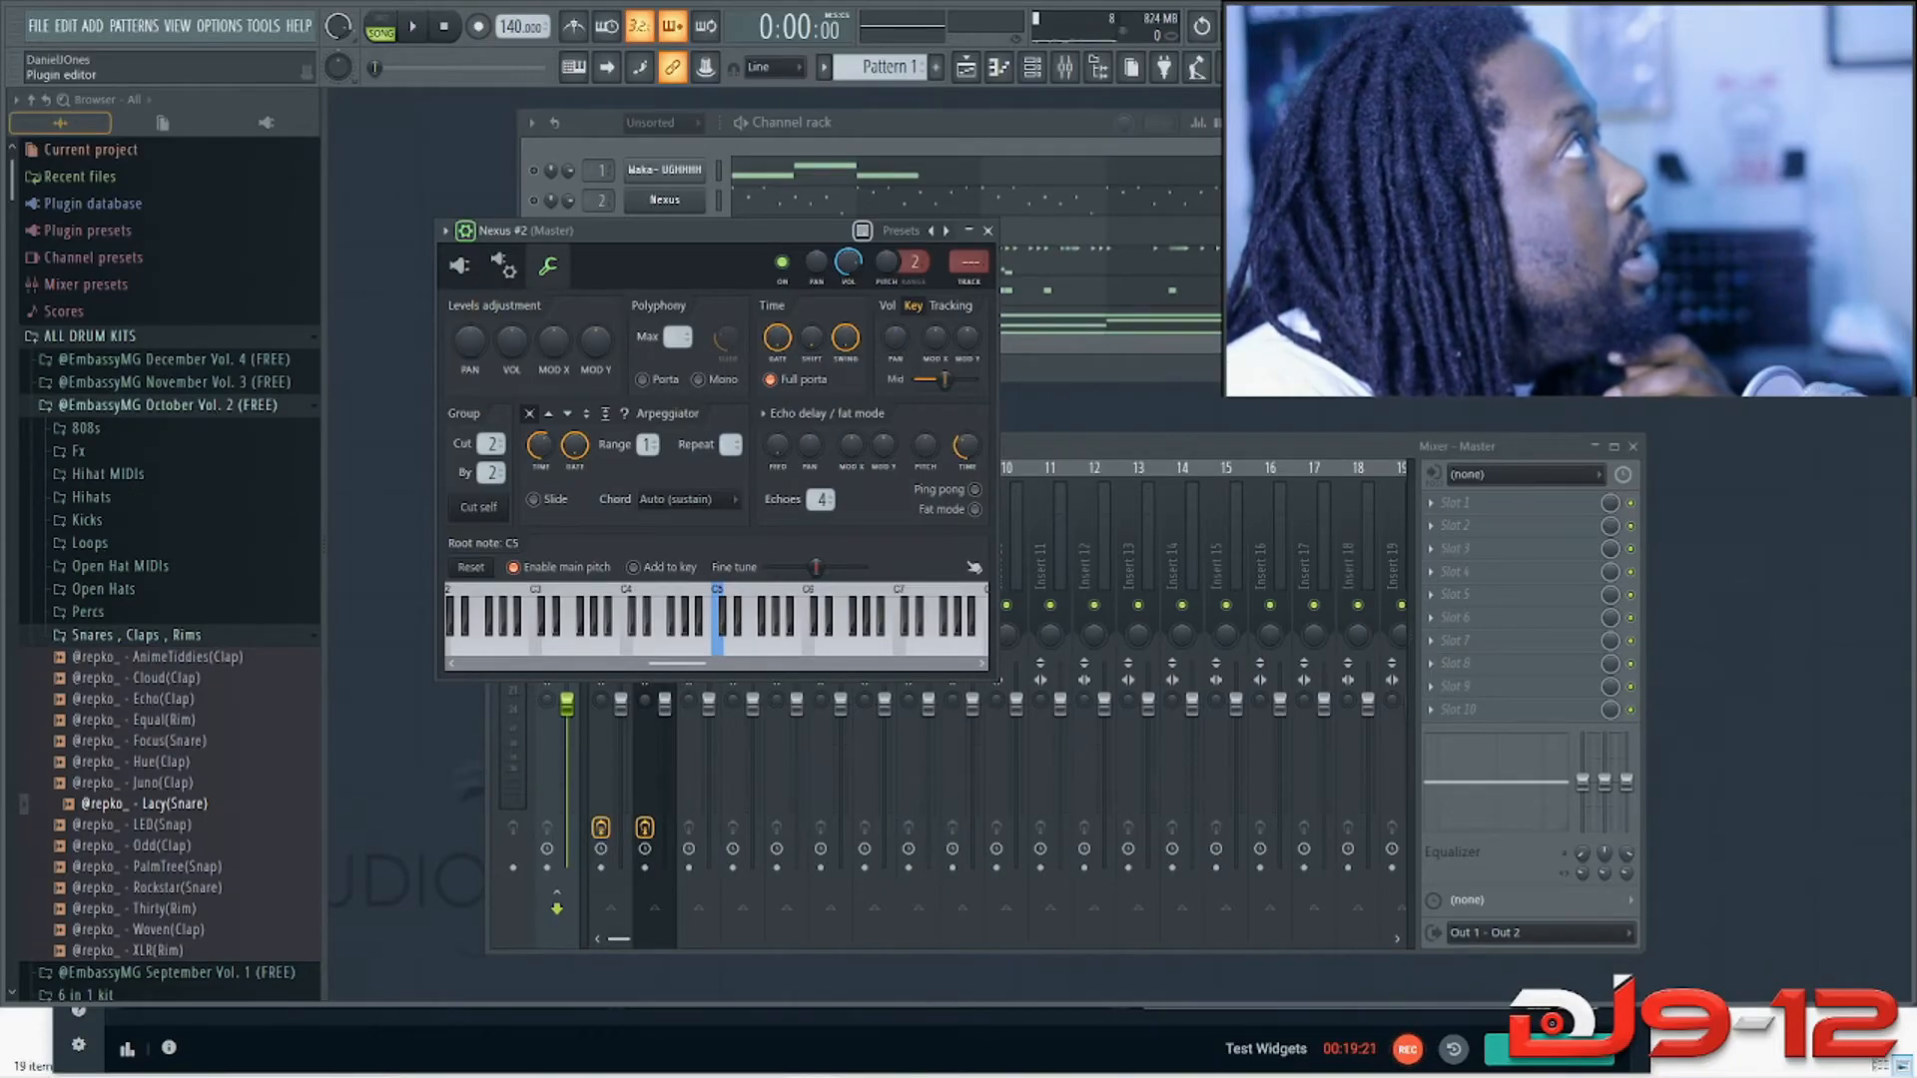
pyautogui.moveTo(672, 231); pyautogui.dragTo(857, 315)
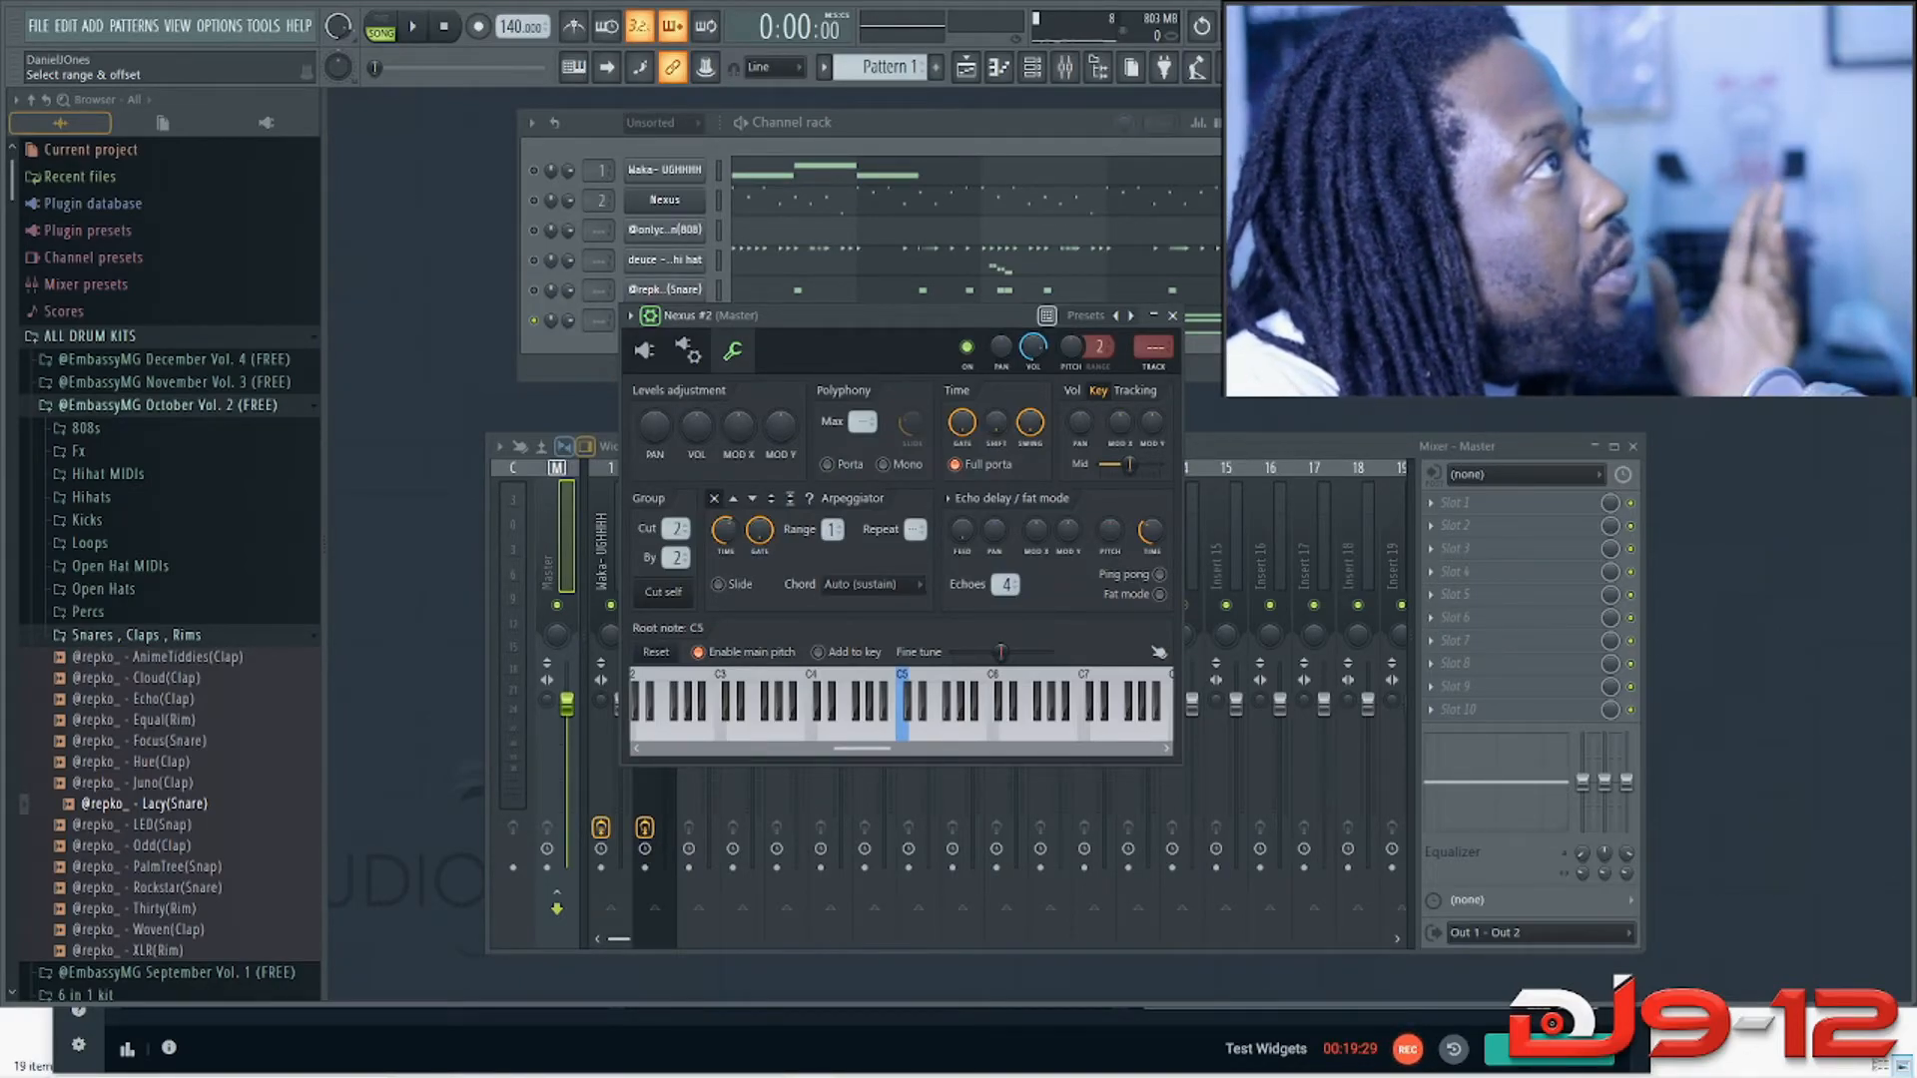
pyautogui.rightClick(907, 701)
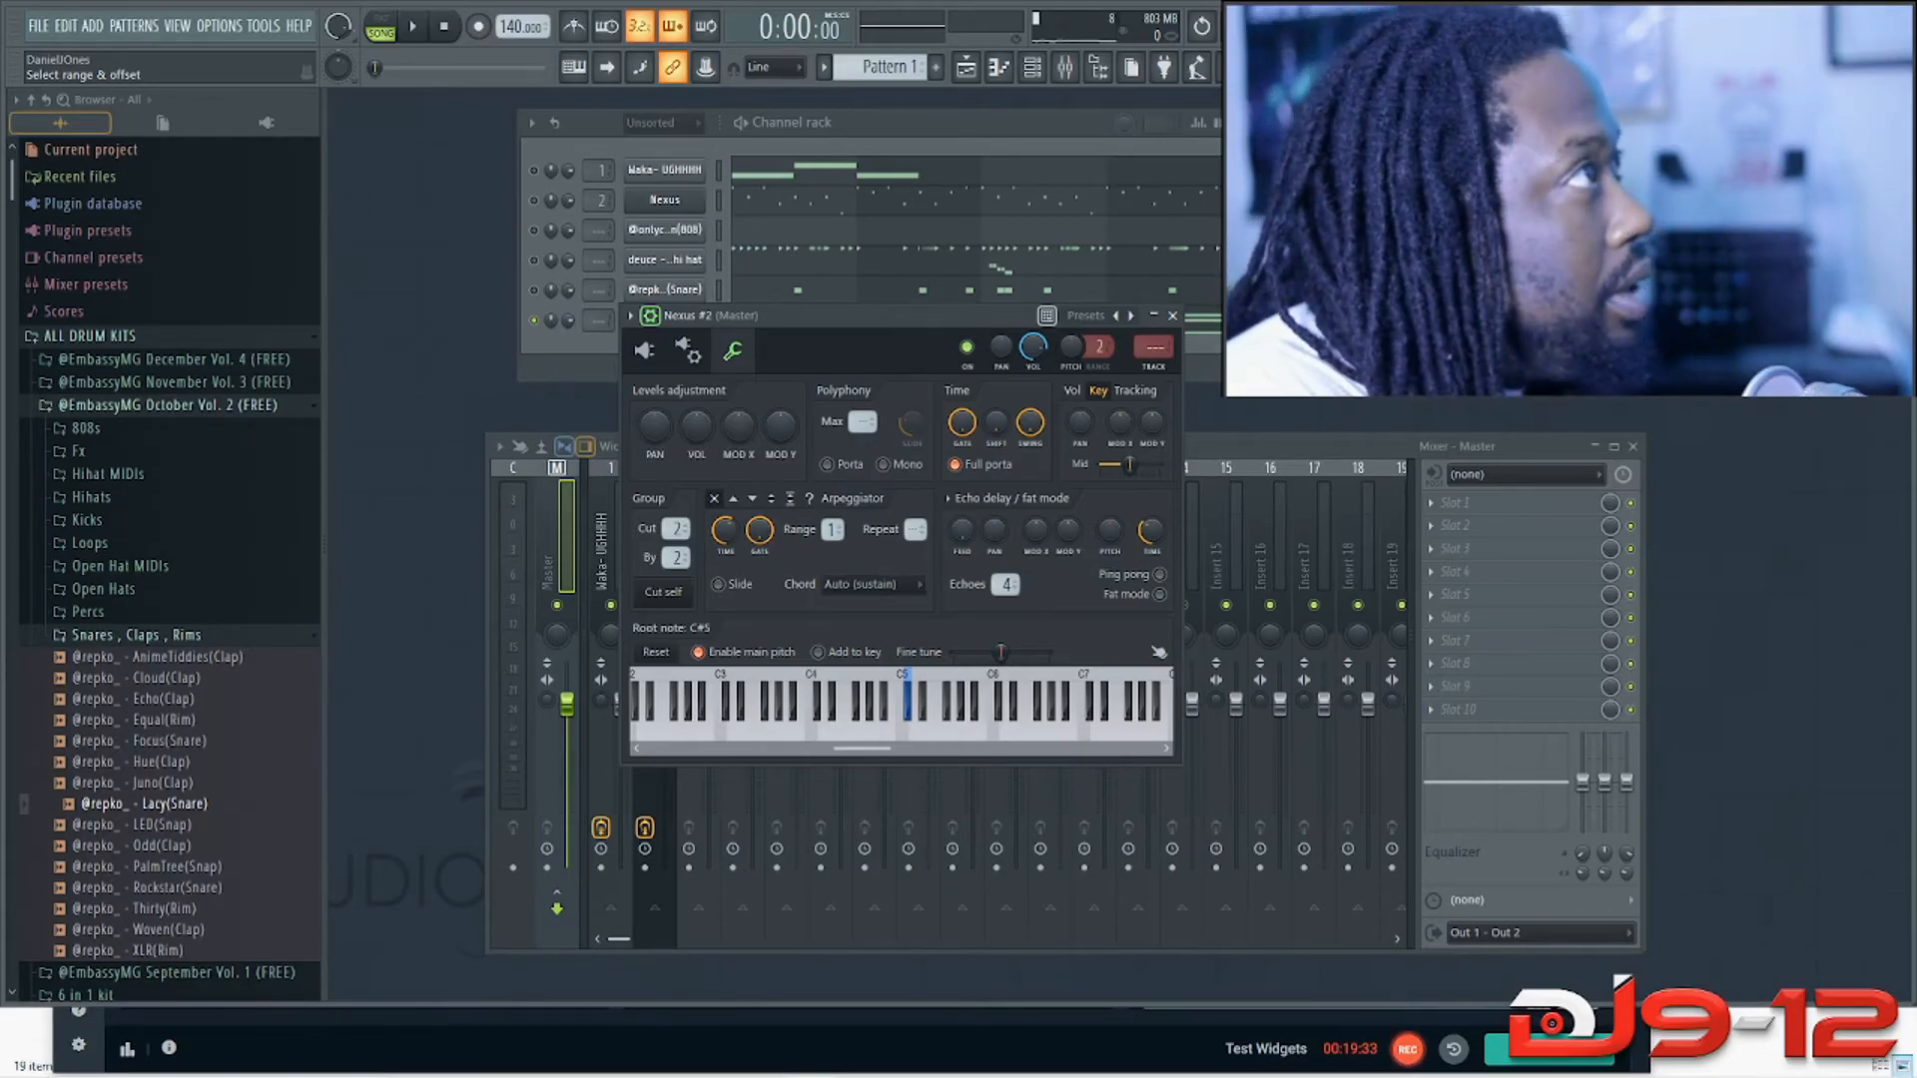
pyautogui.press('space')
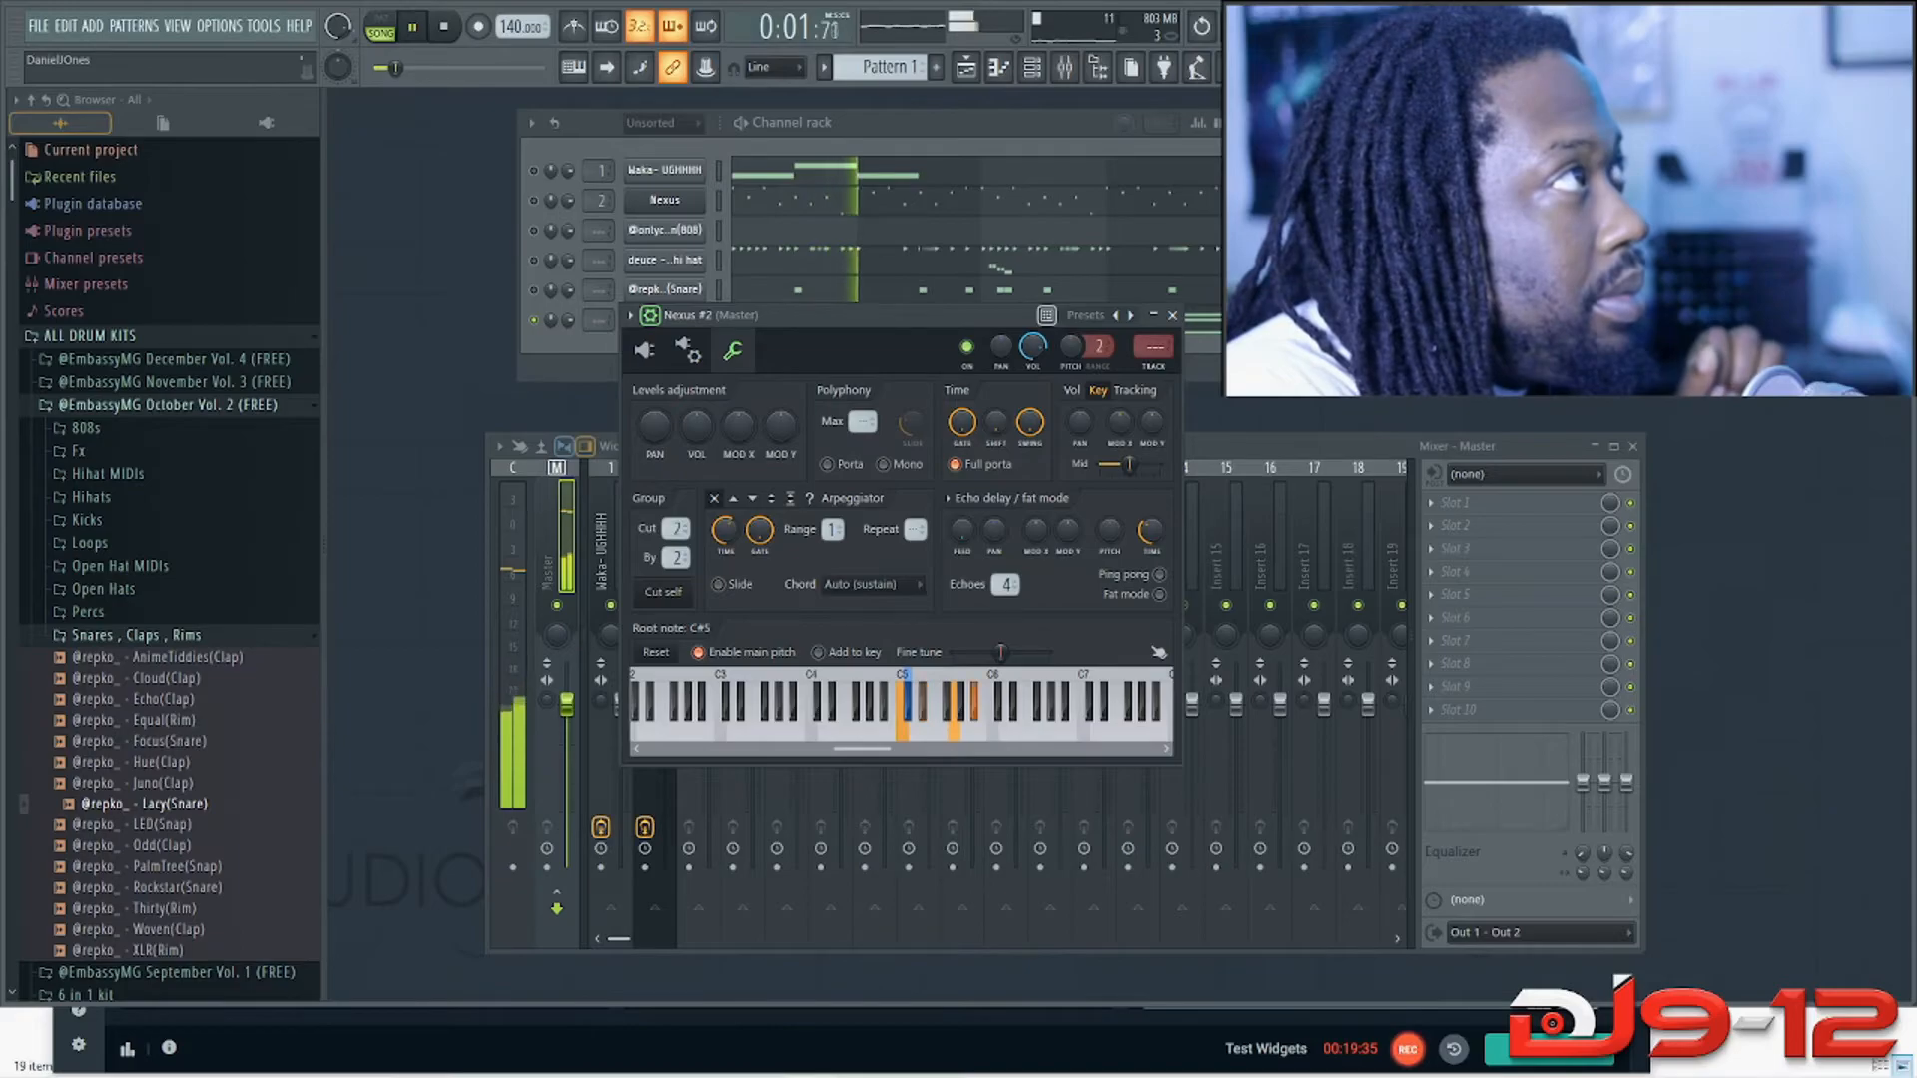
pyautogui.press('space')
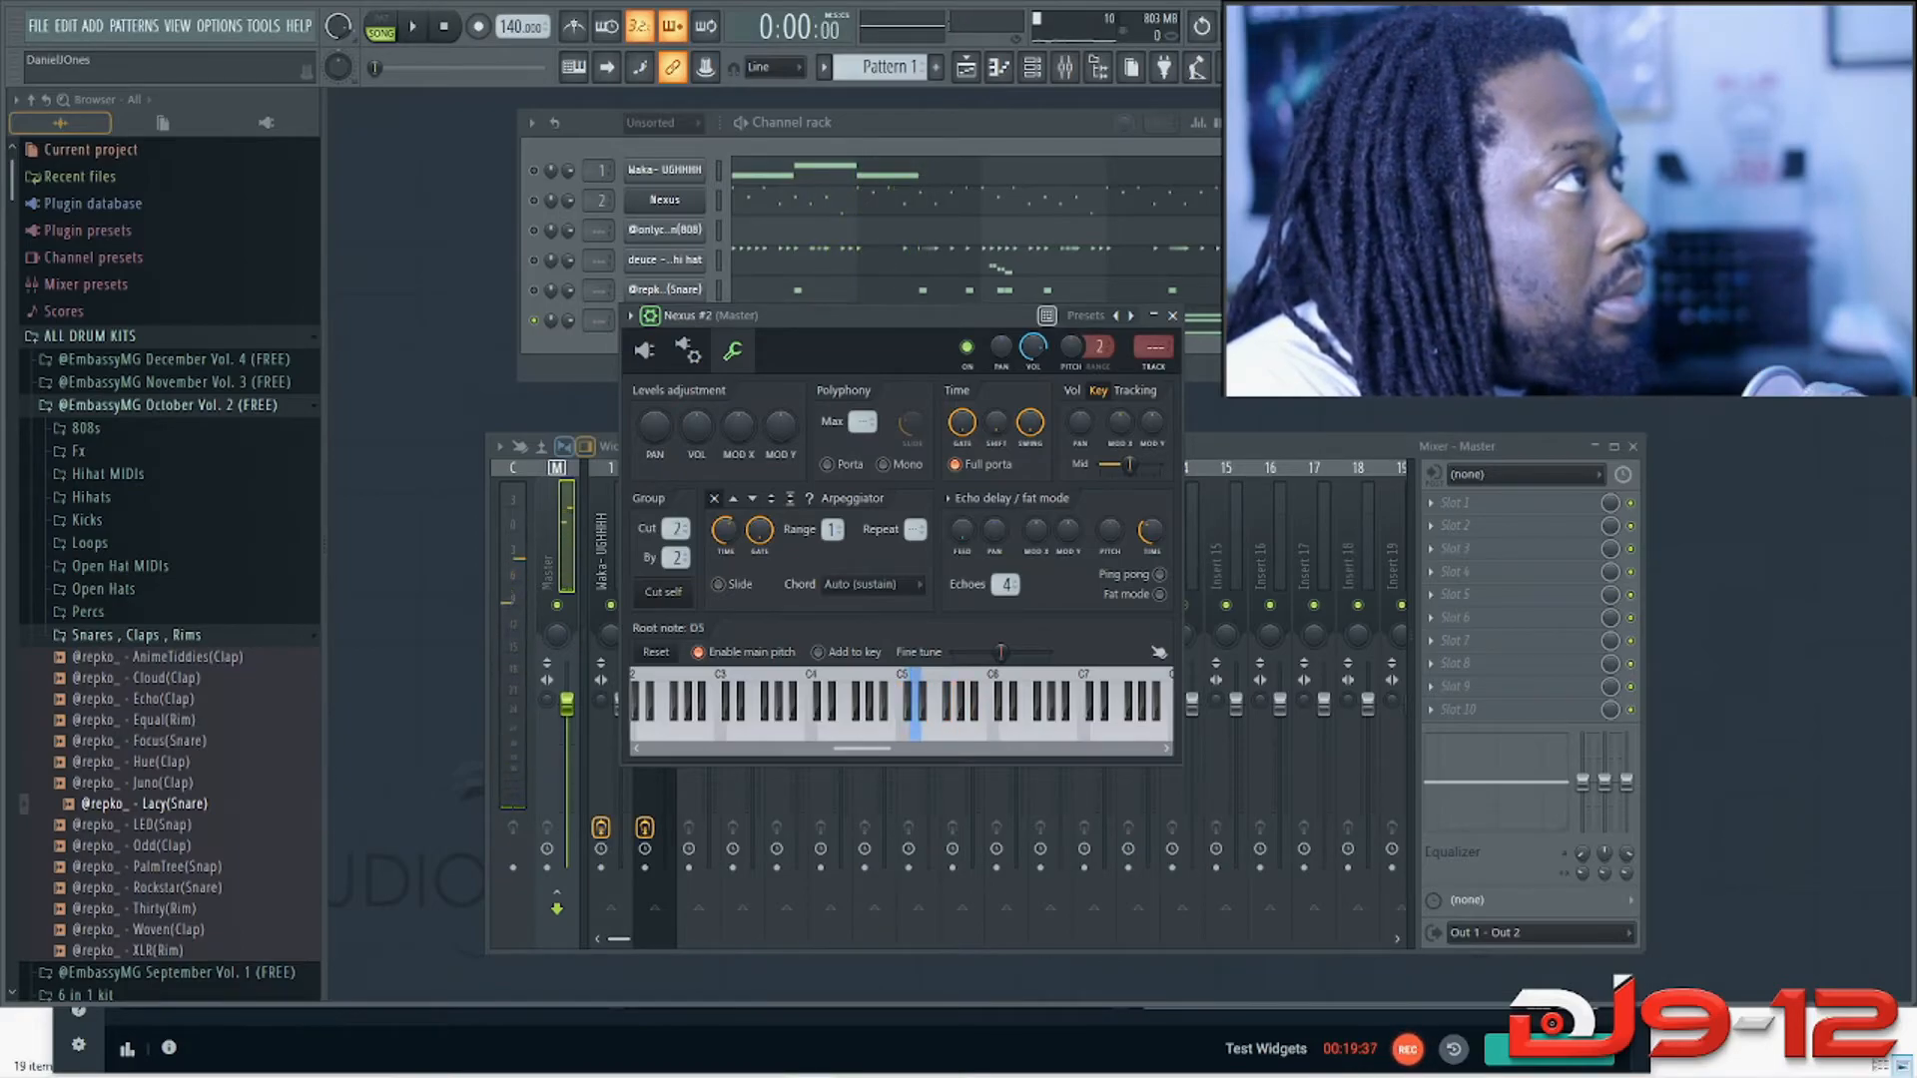
pyautogui.press('space')
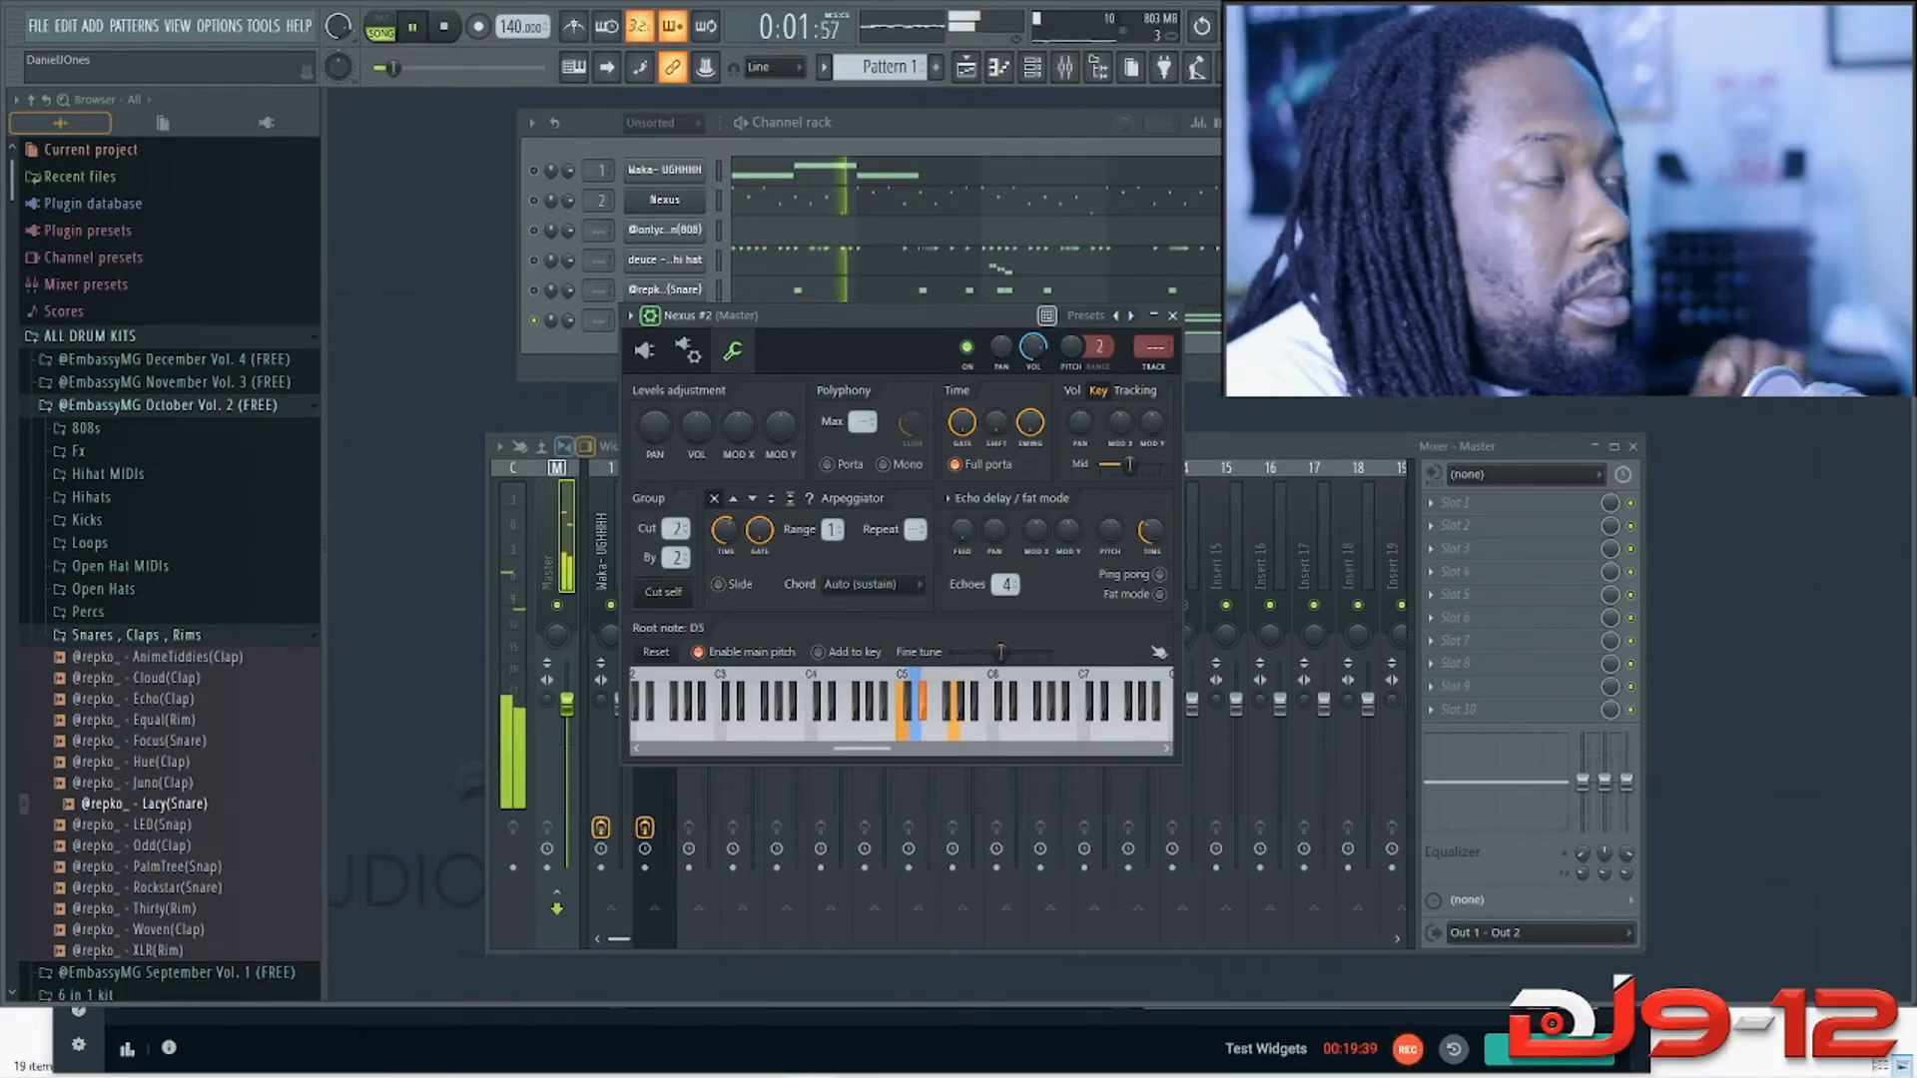
pyautogui.press('space')
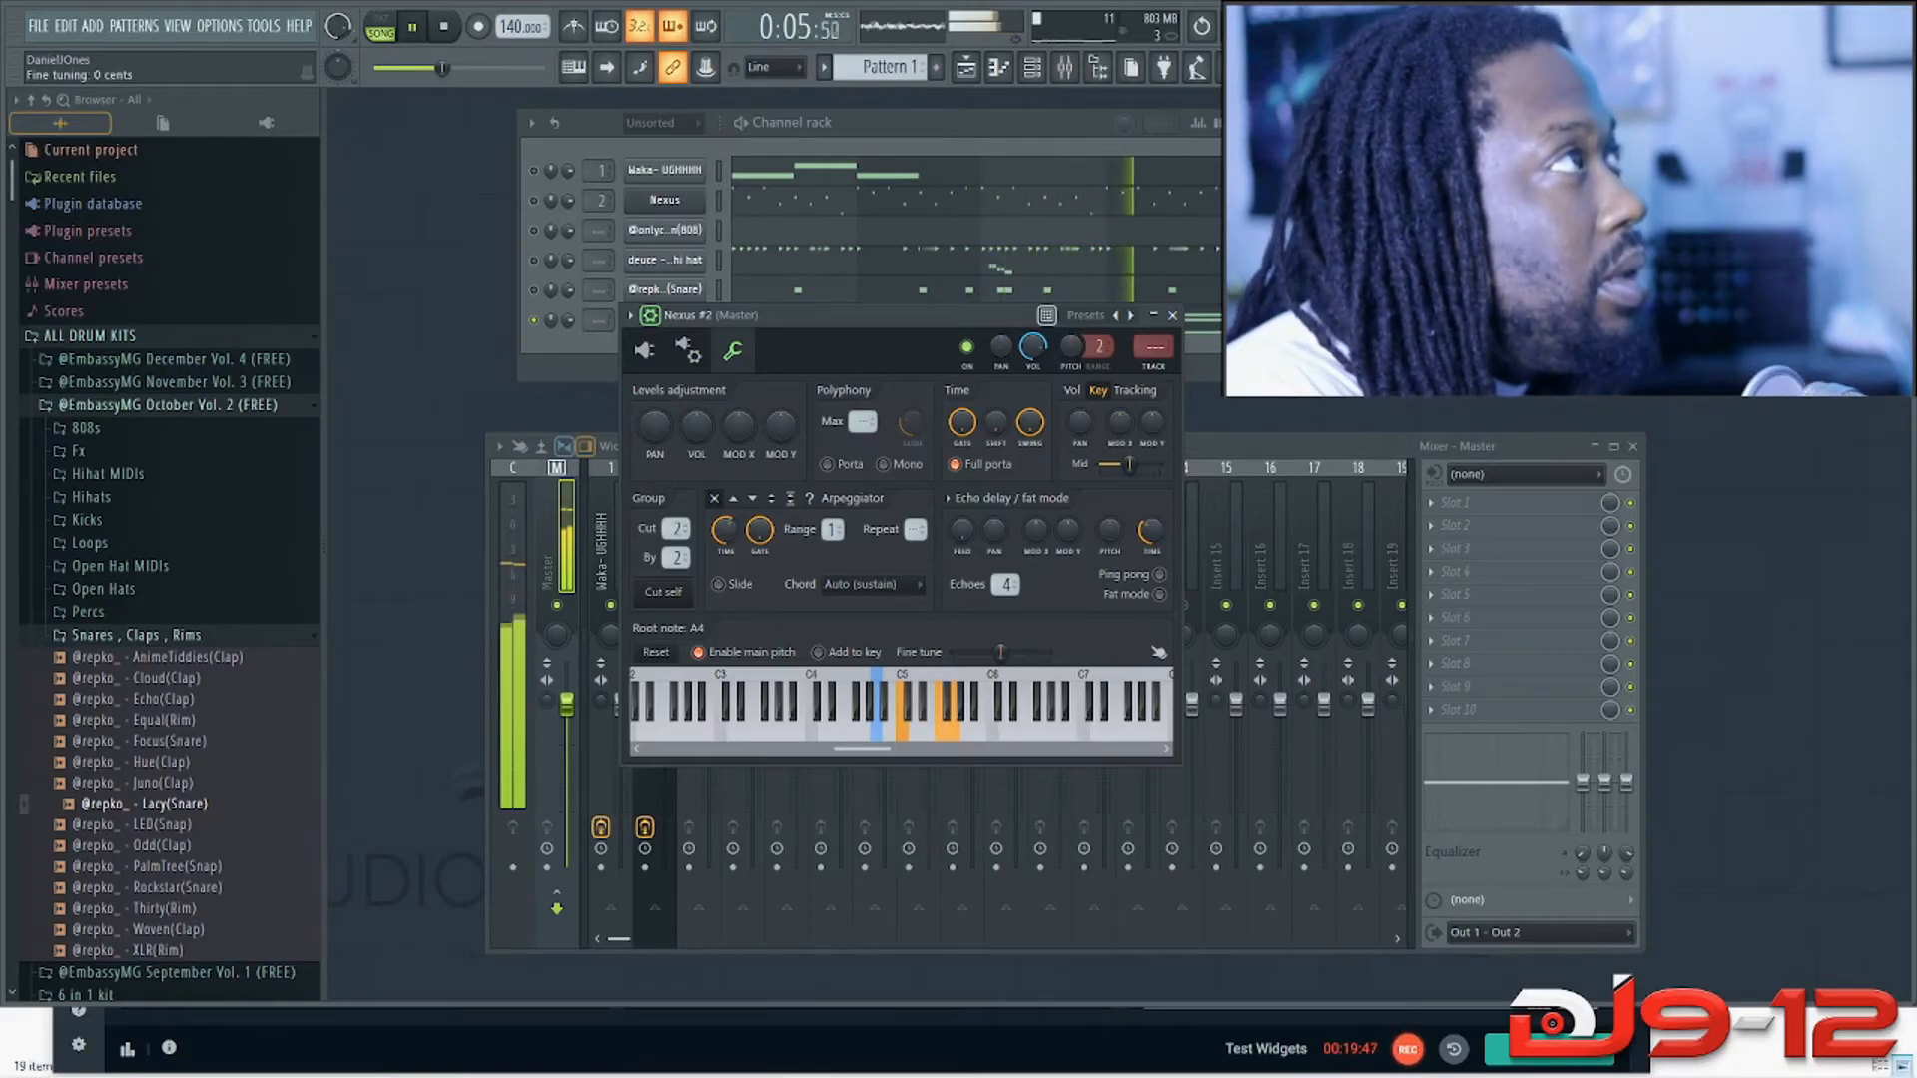
pyautogui.press('space')
pyautogui.click(1173, 315)
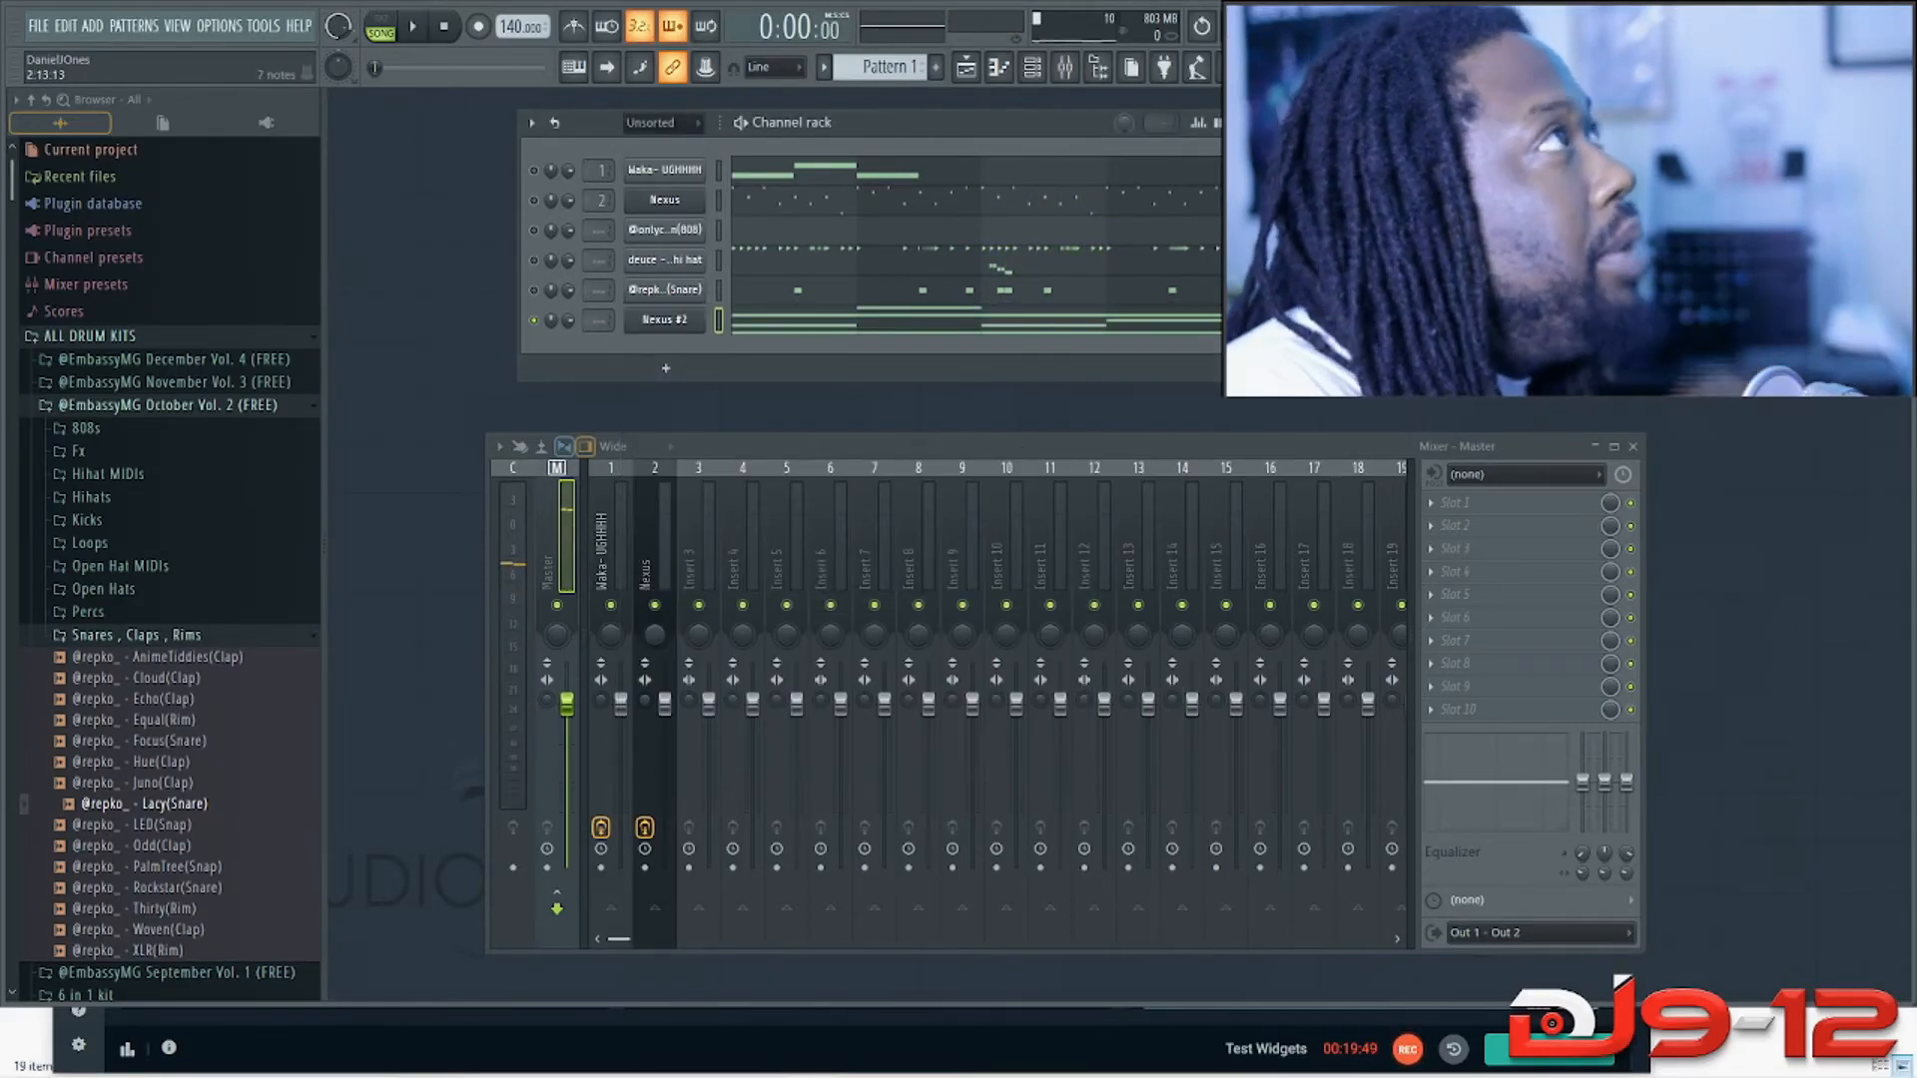
# Step: Examine the root note setting in the first Nexus channel's miscellaneous functions
pyautogui.click(664, 199)
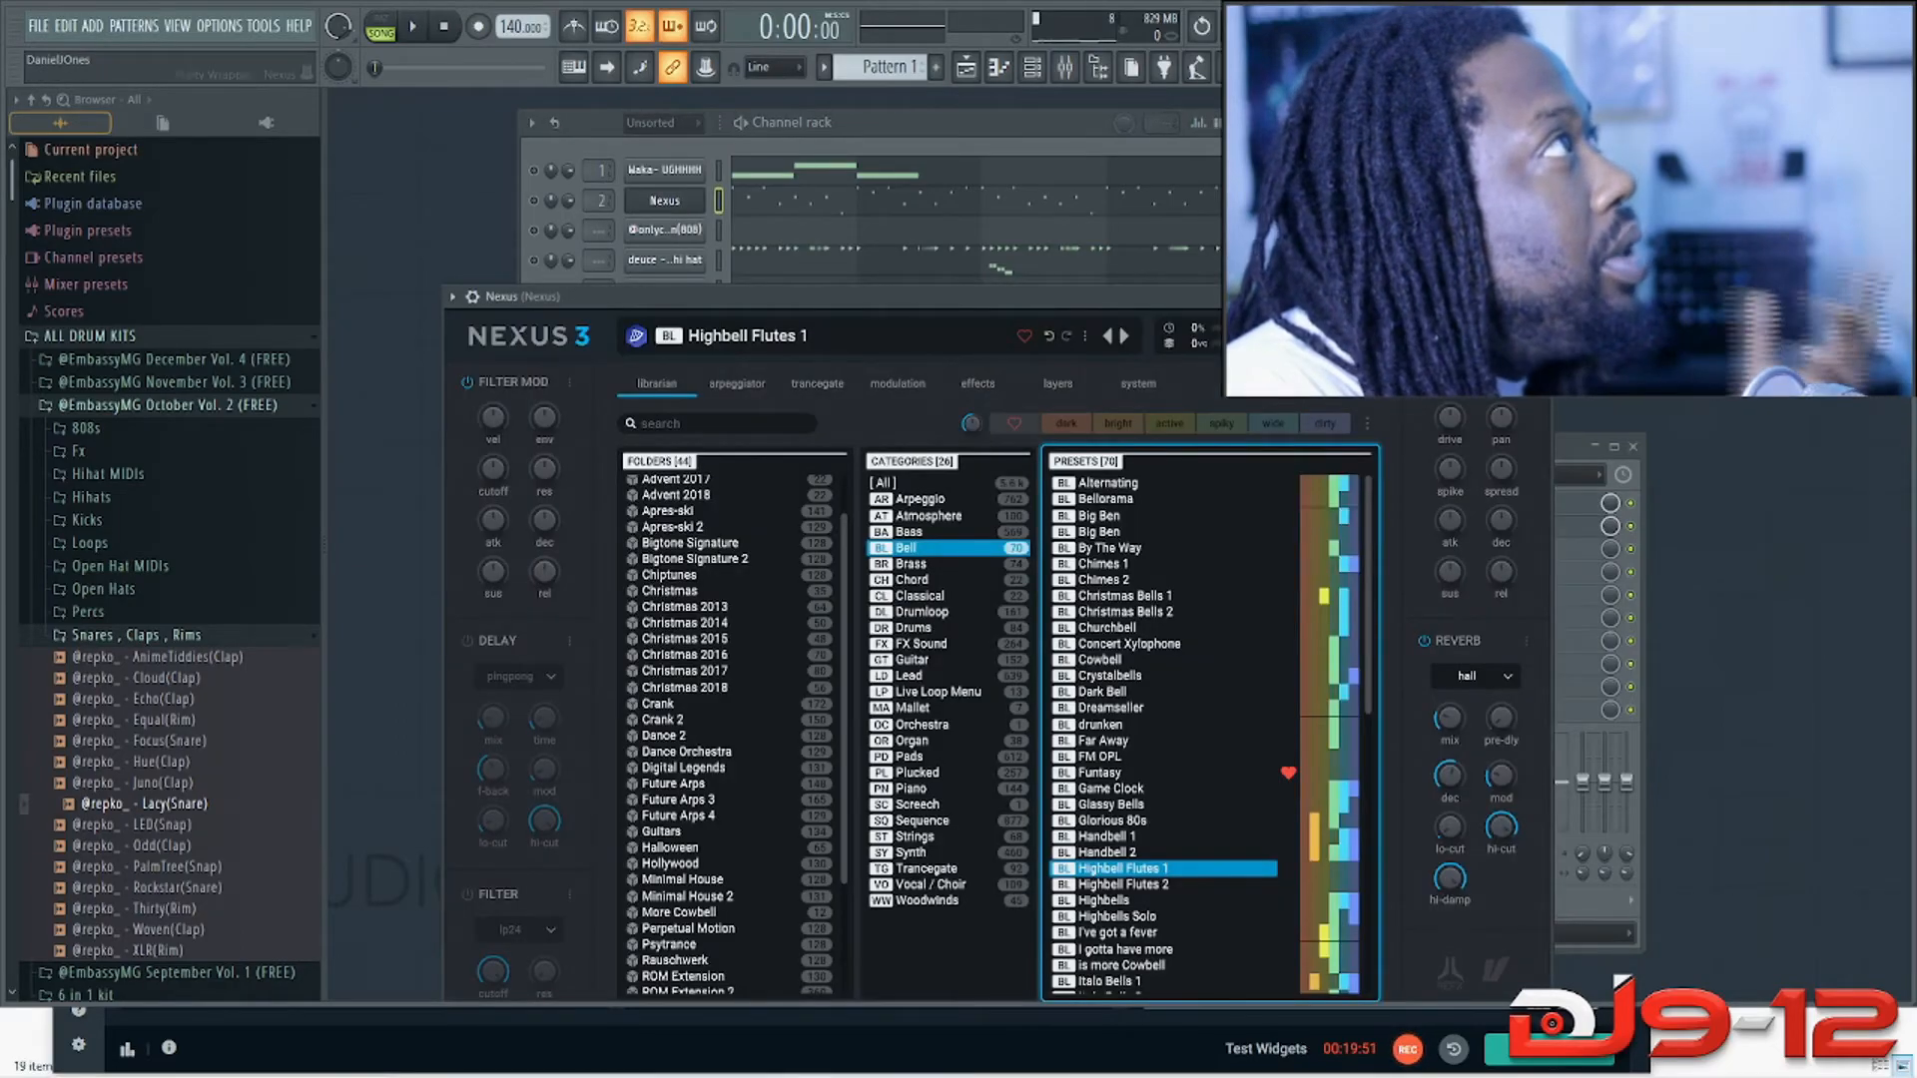
pyautogui.moveTo(1298, 248); pyautogui.dragTo(1284, 235)
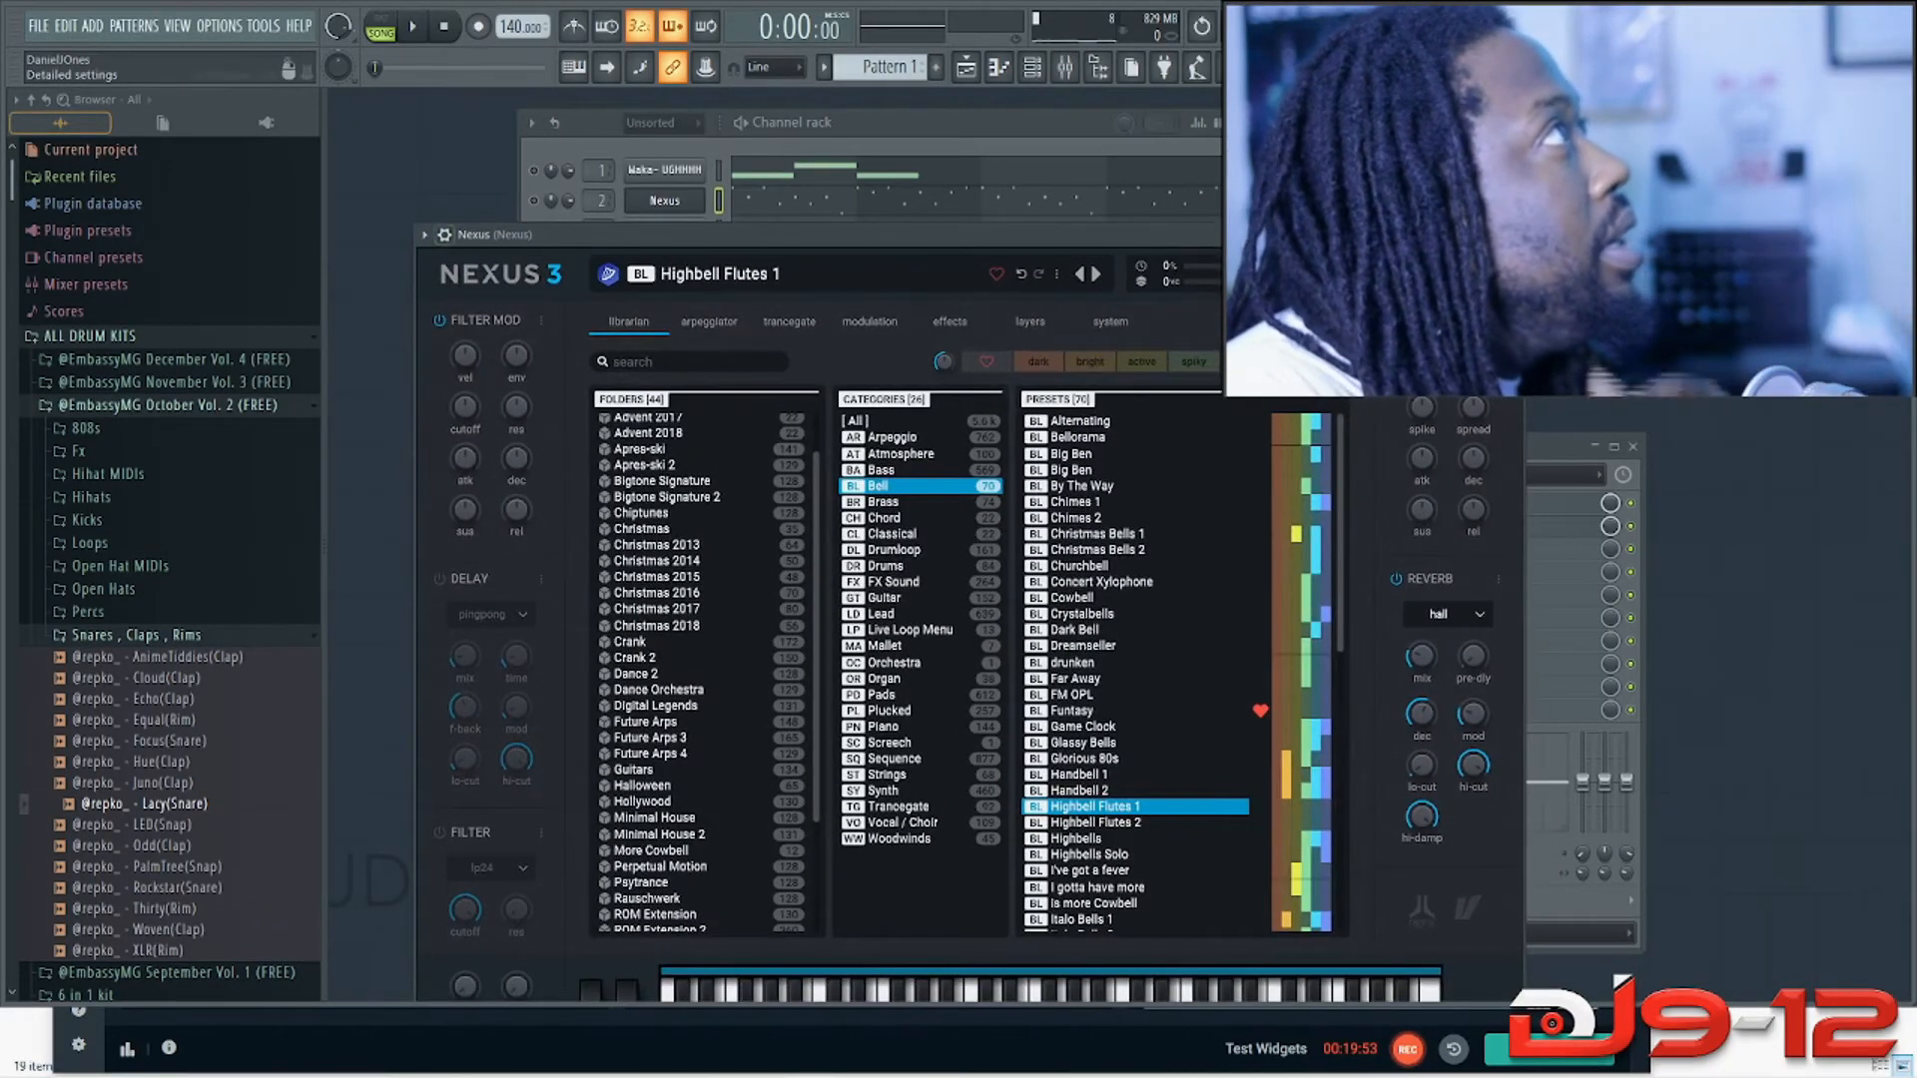
pyautogui.click(445, 235)
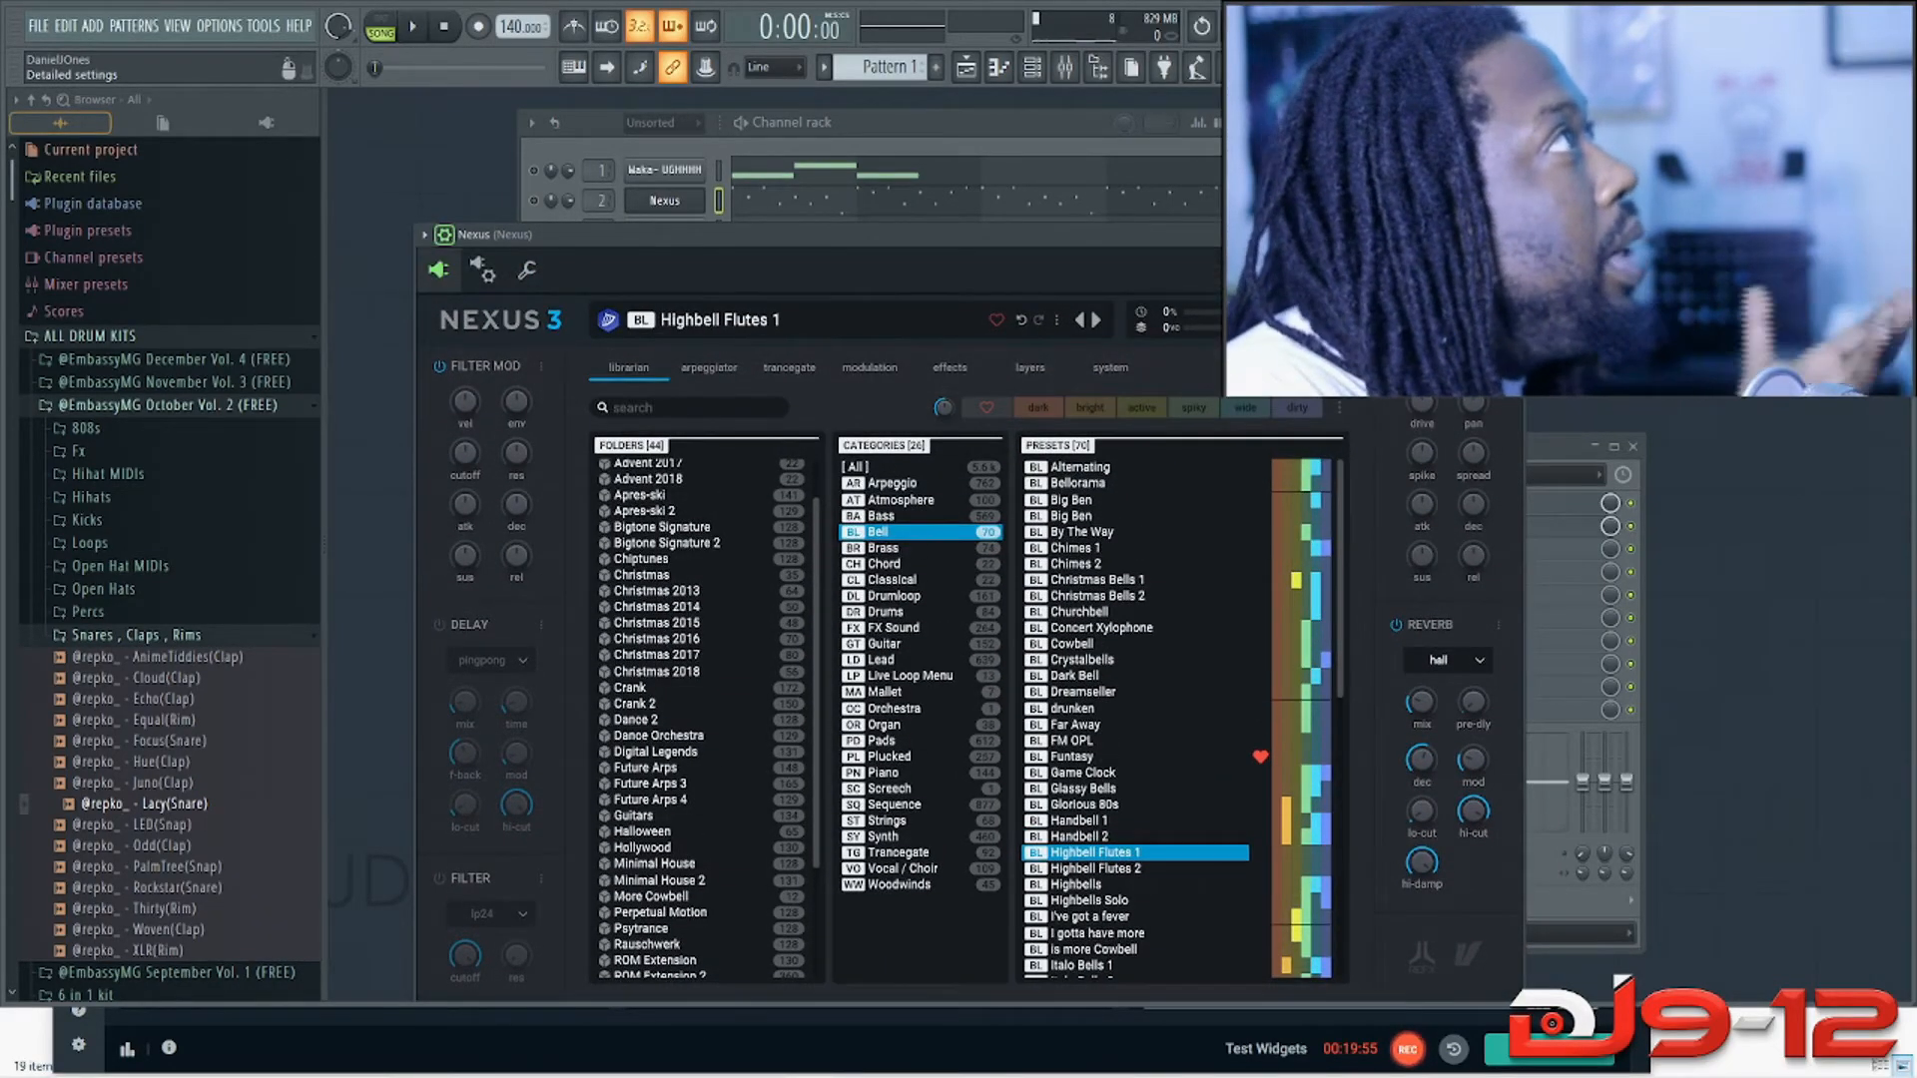
pyautogui.click(526, 270)
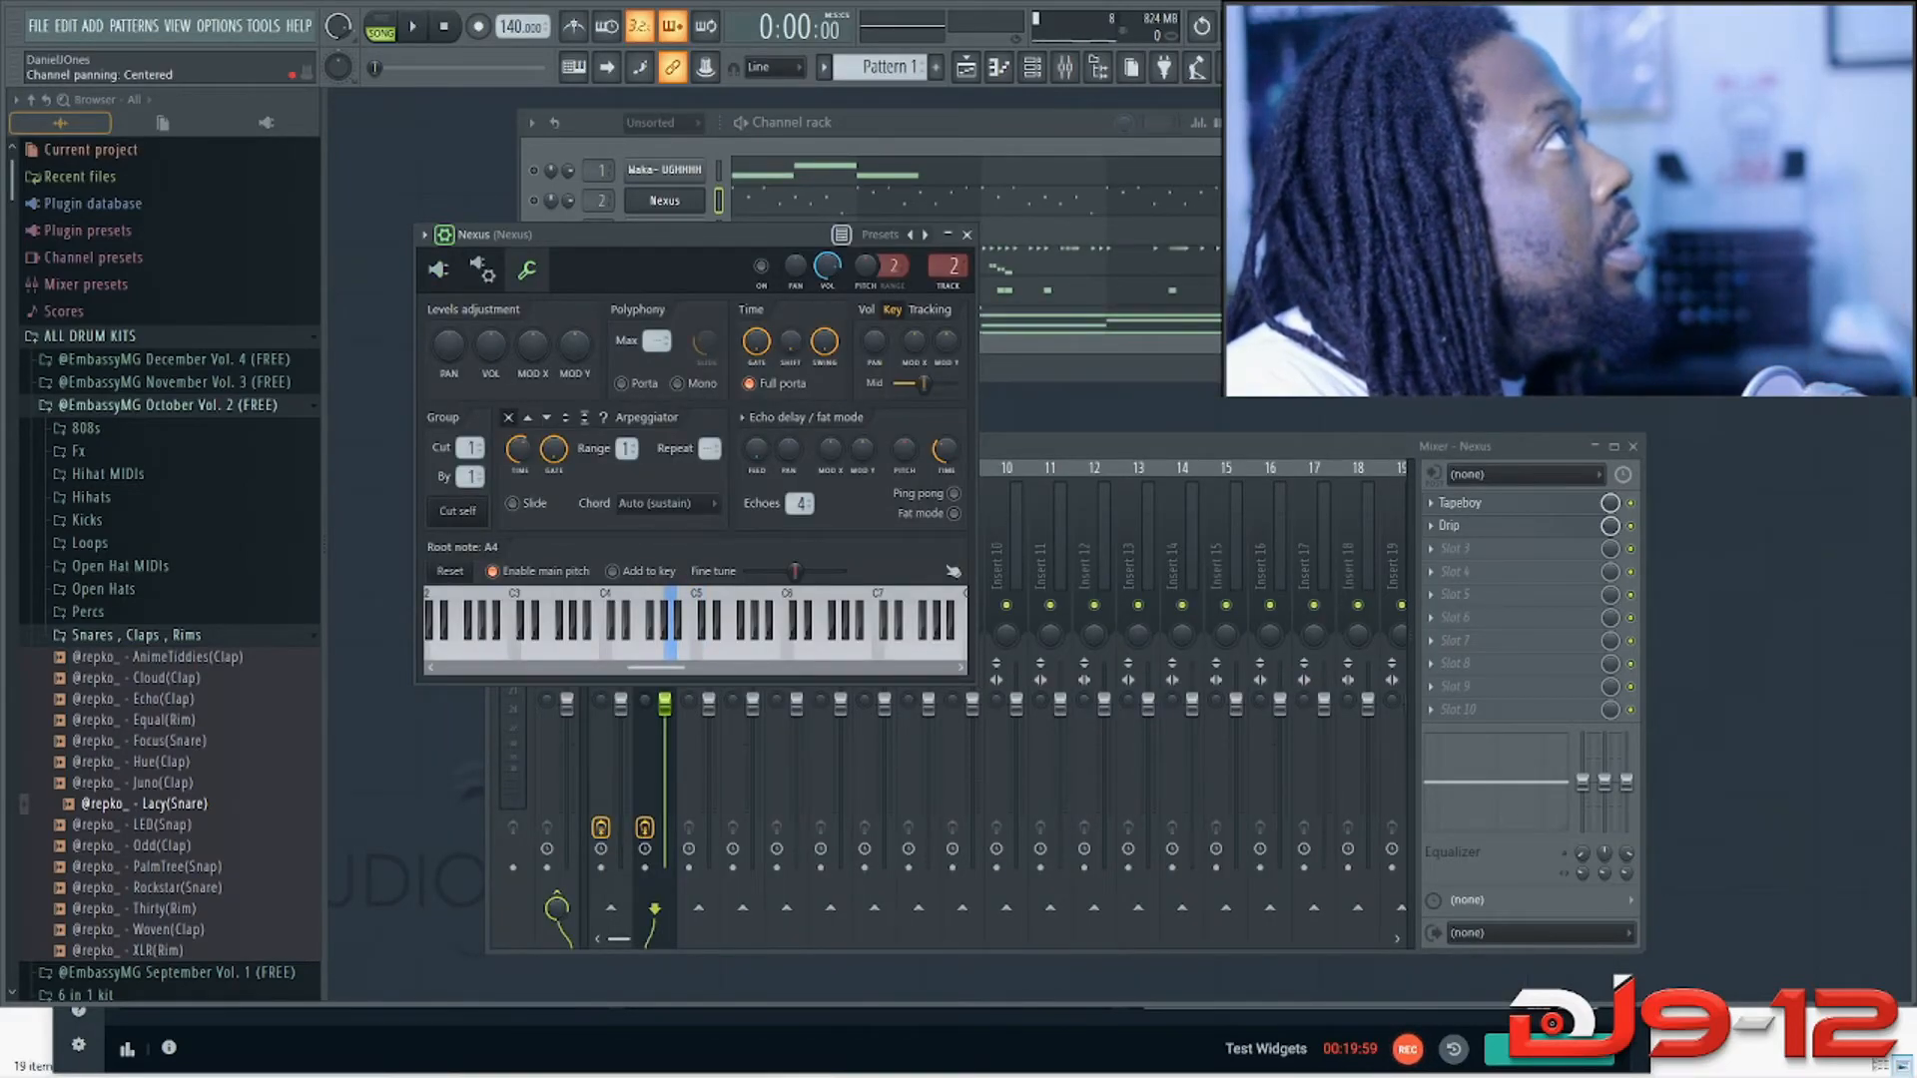
# Step: Solo the first Nexus channel, play its melody alone and close its settings window
pyautogui.rightClick(535, 201)
pyautogui.click(567, 215)
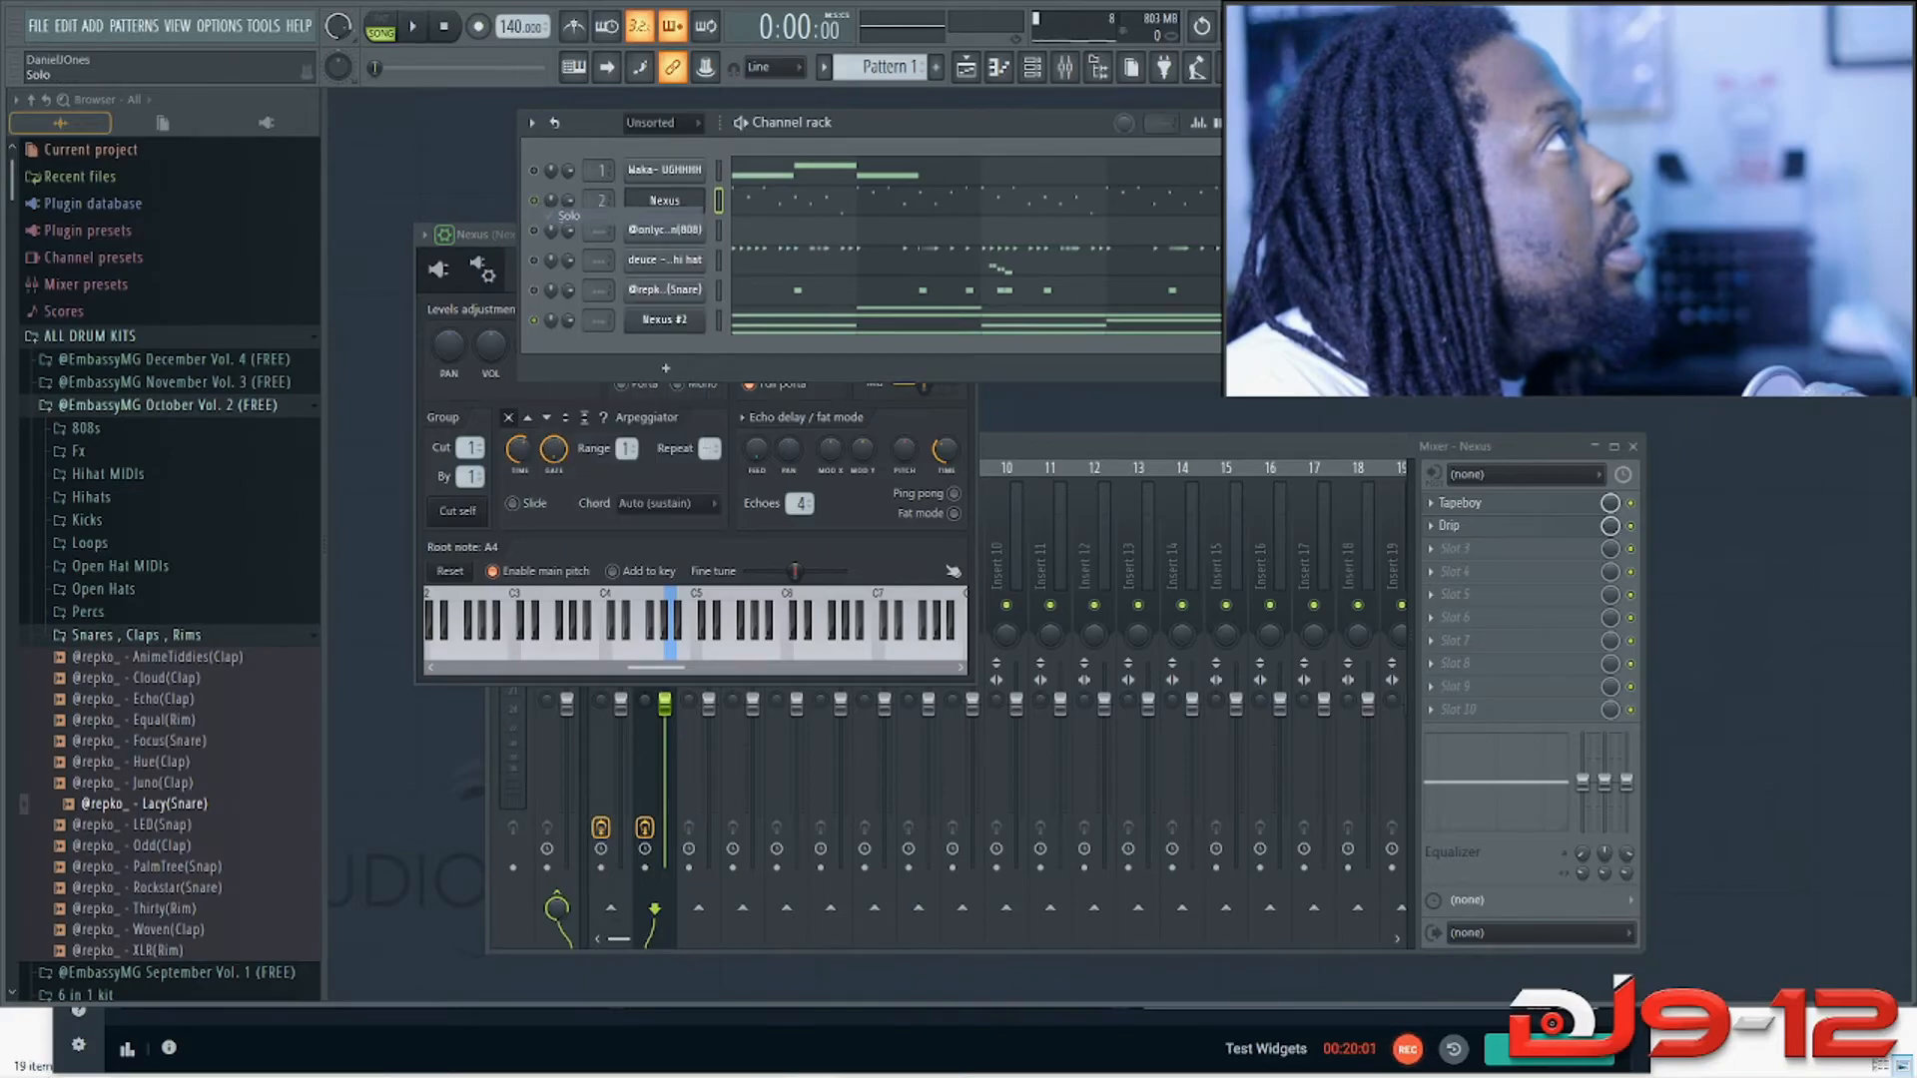
pyautogui.press('space')
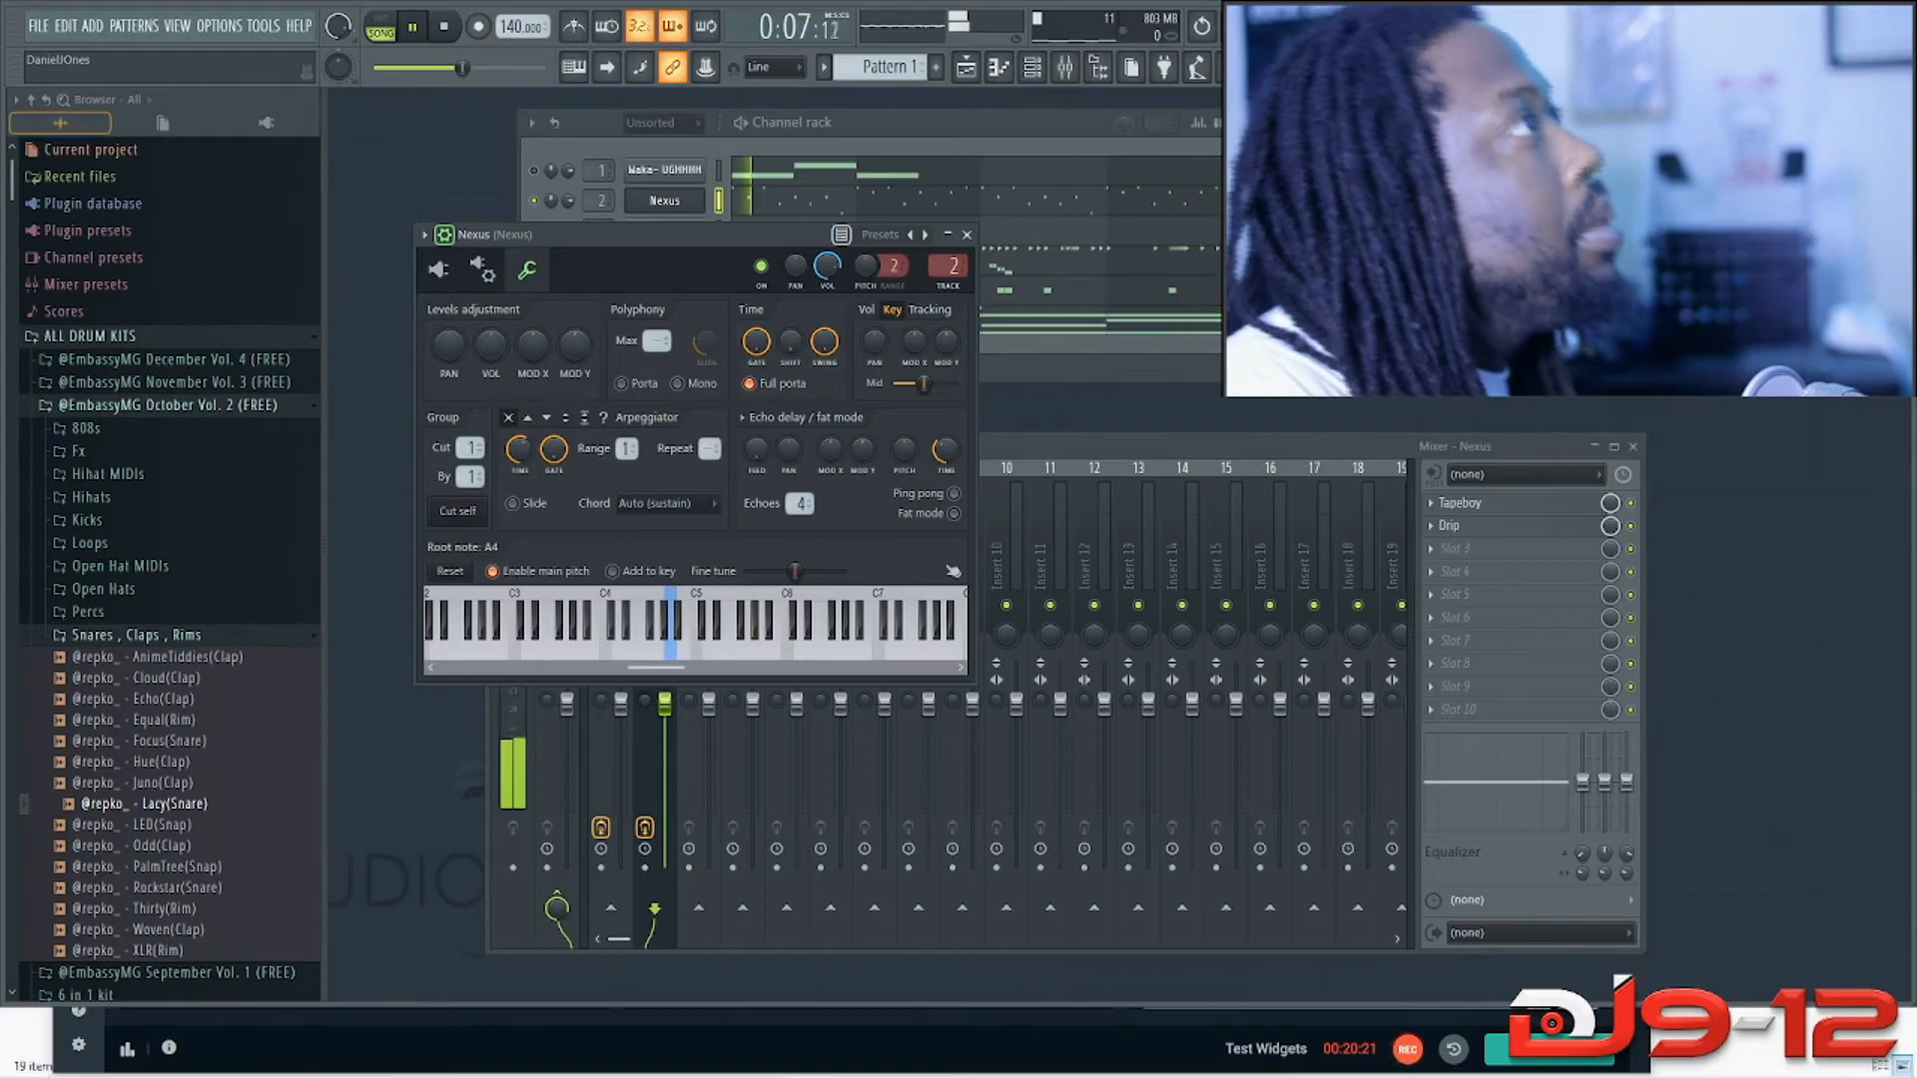
pyautogui.press('space')
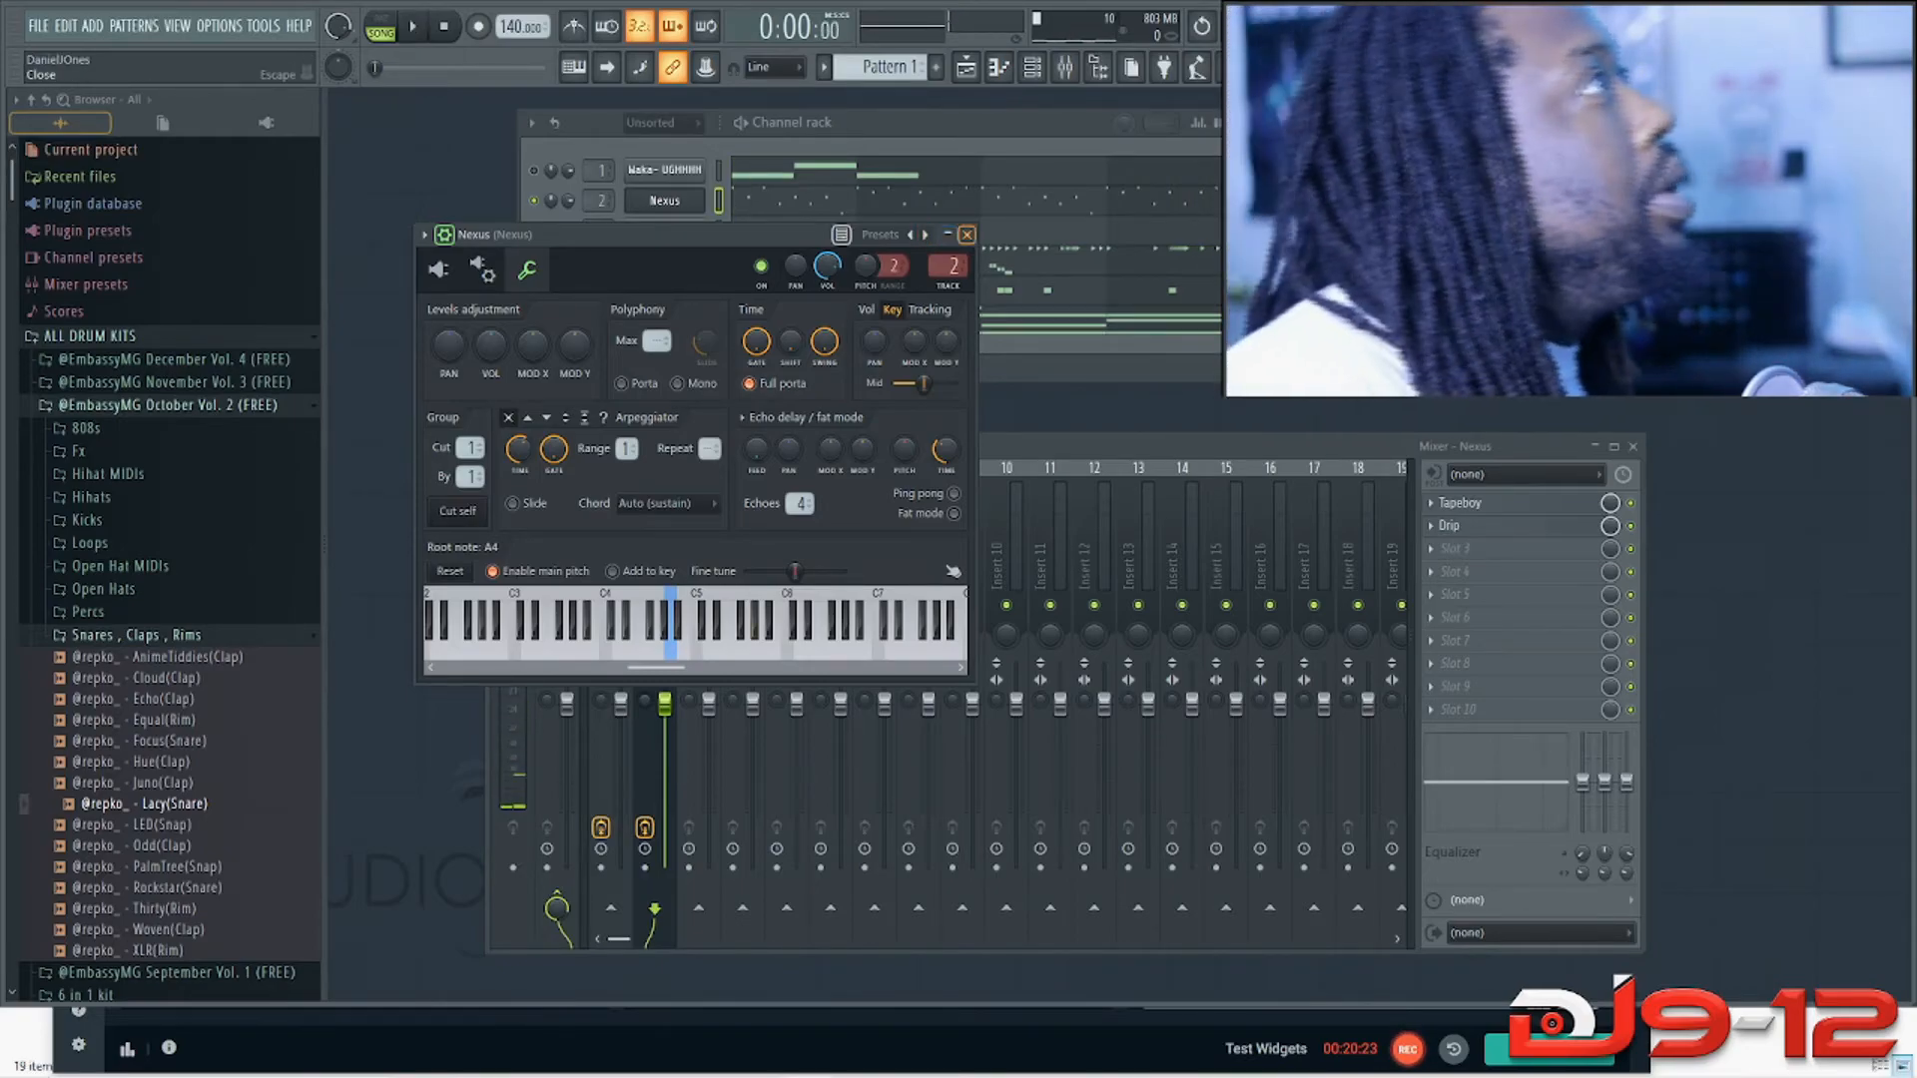
pyautogui.click(967, 235)
# Step: Review the first Nexus melody's notes in the piano roll with playback, and look over the playlist arrangement
pyautogui.click(798, 199)
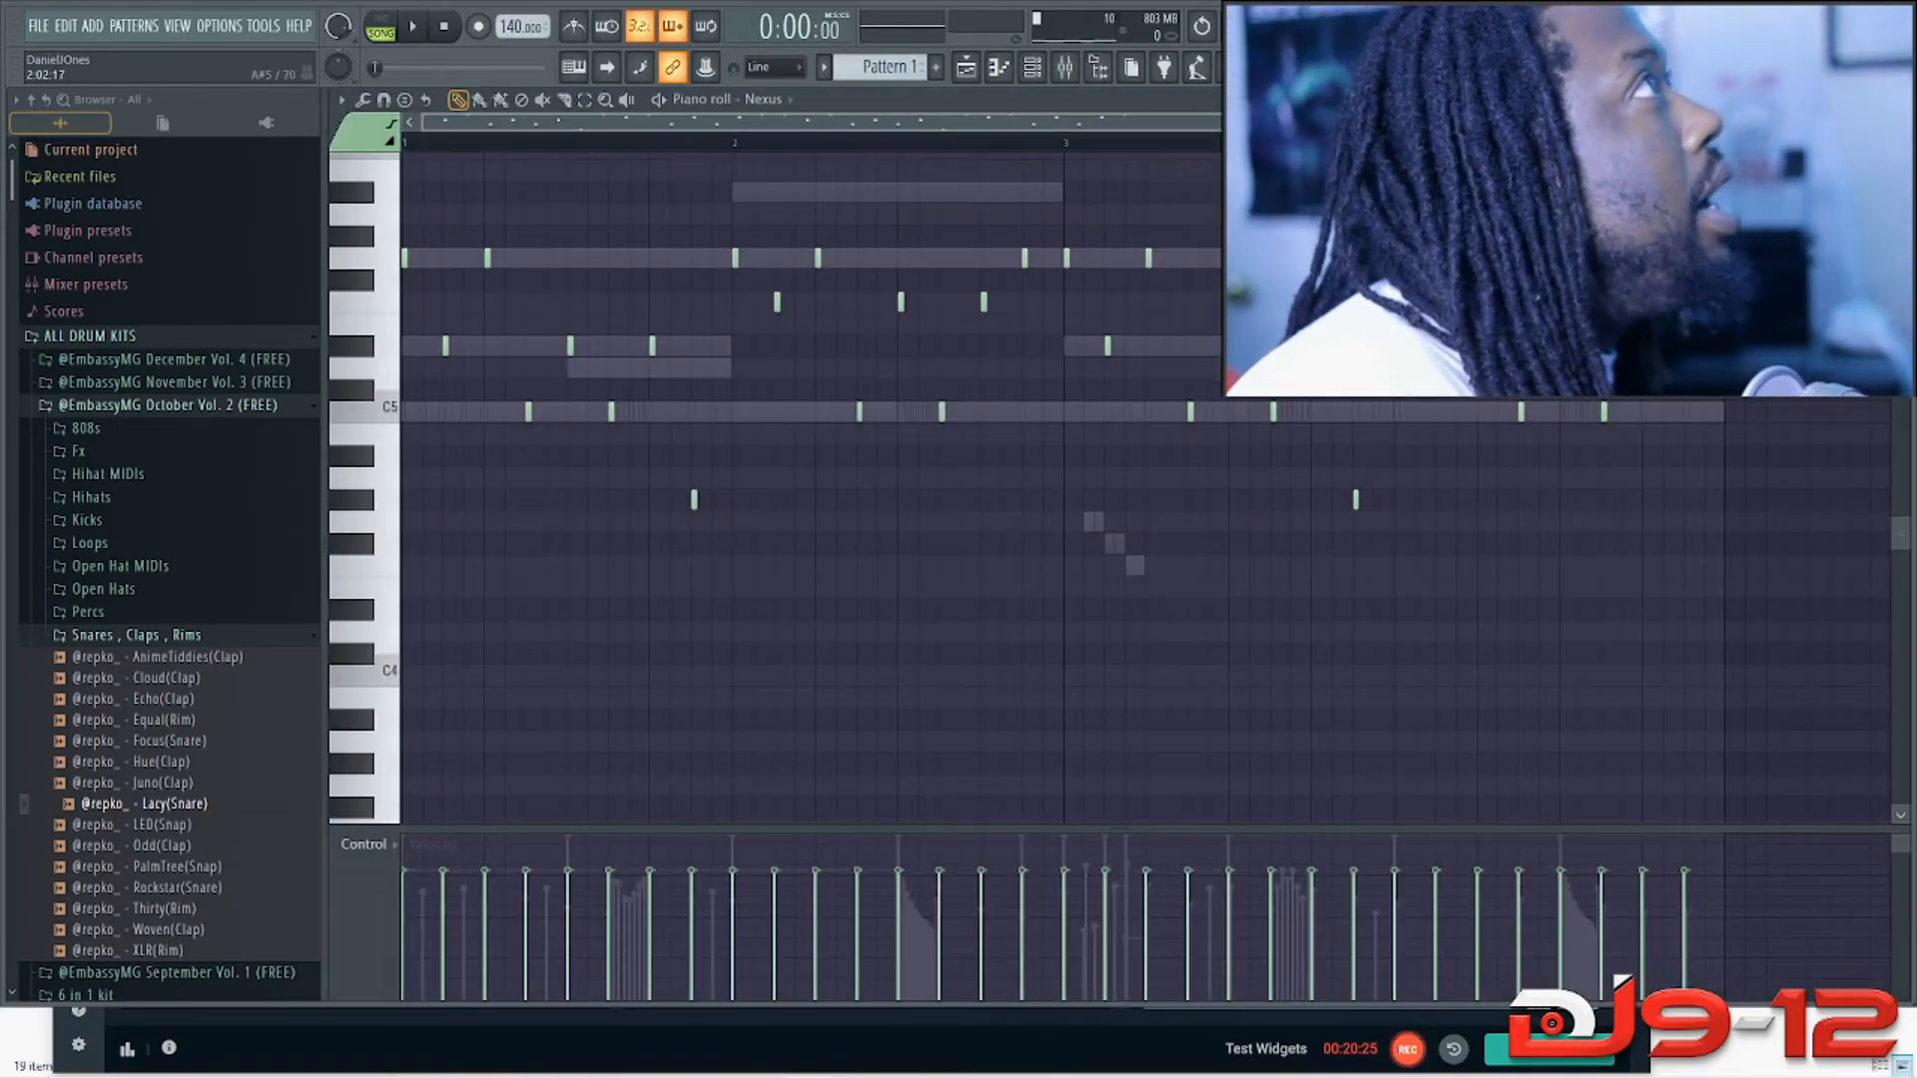
pyautogui.press('space')
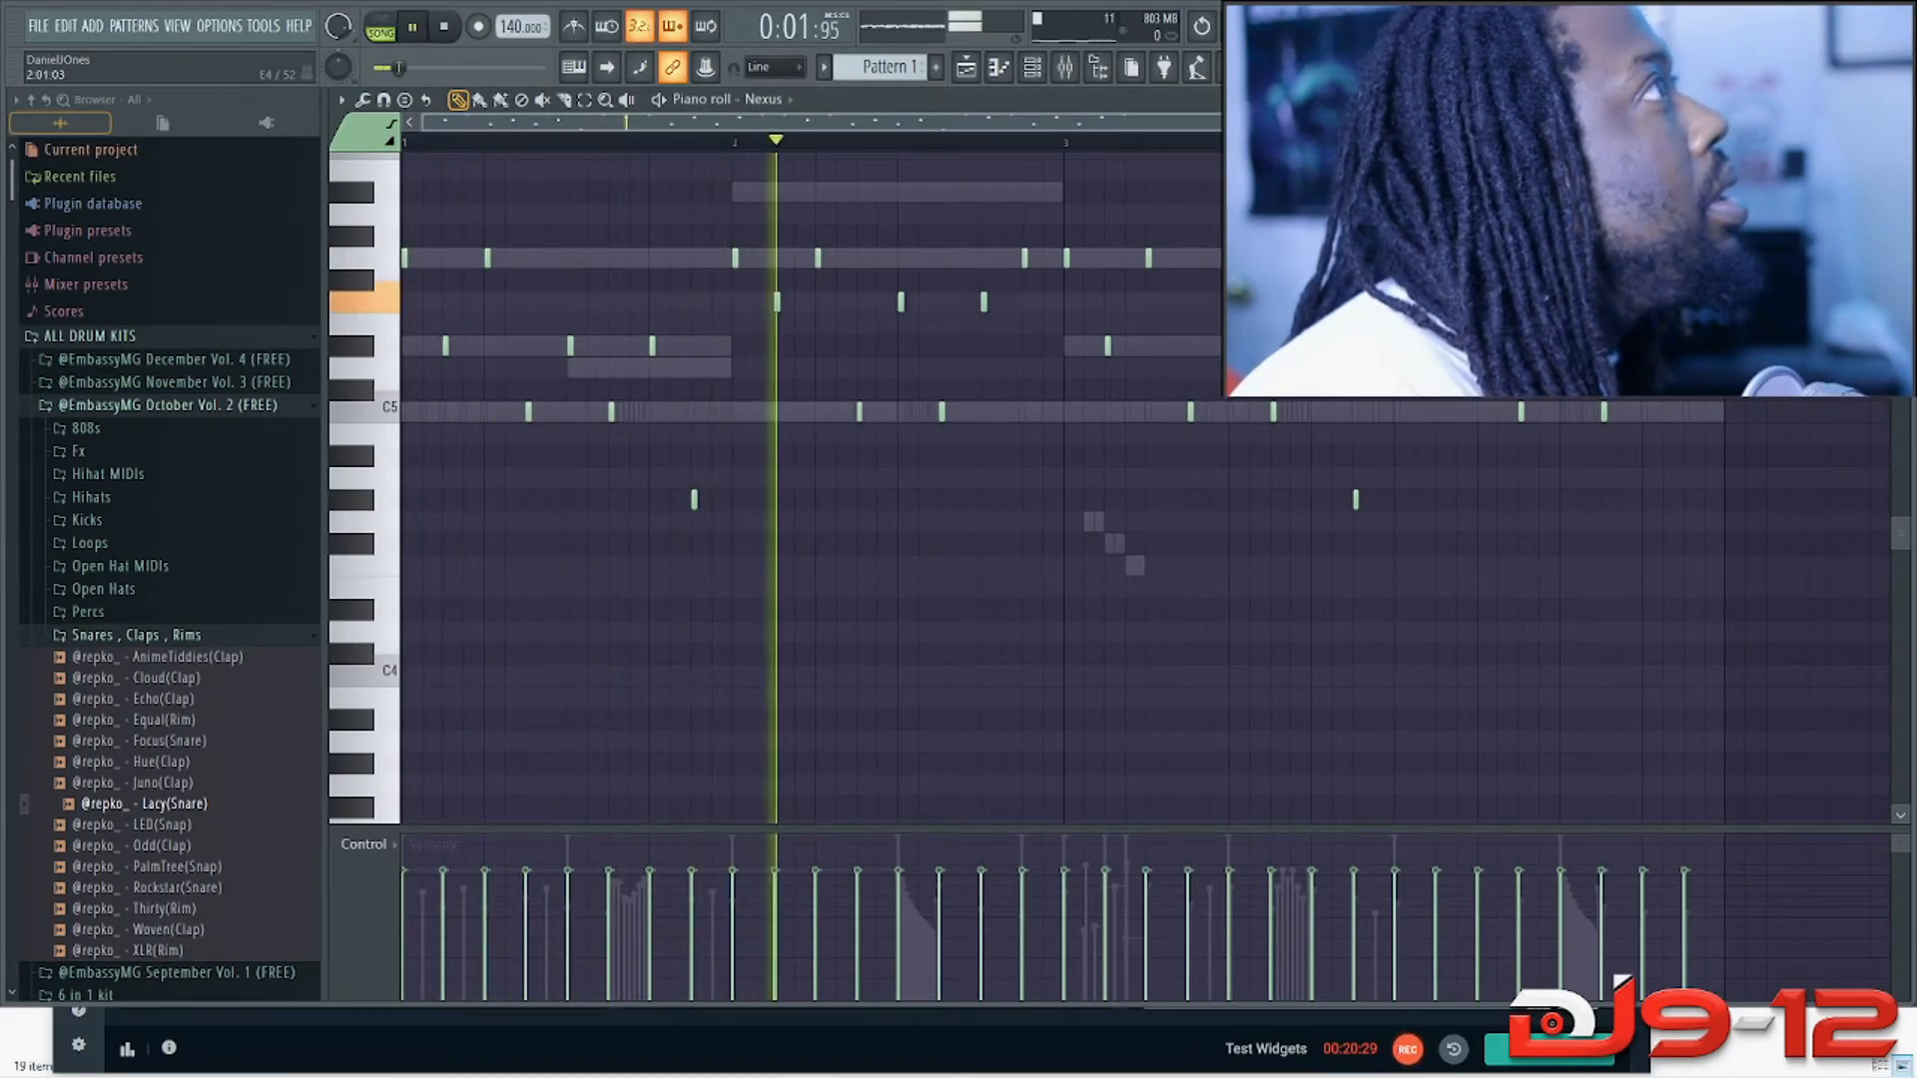
pyautogui.press('space')
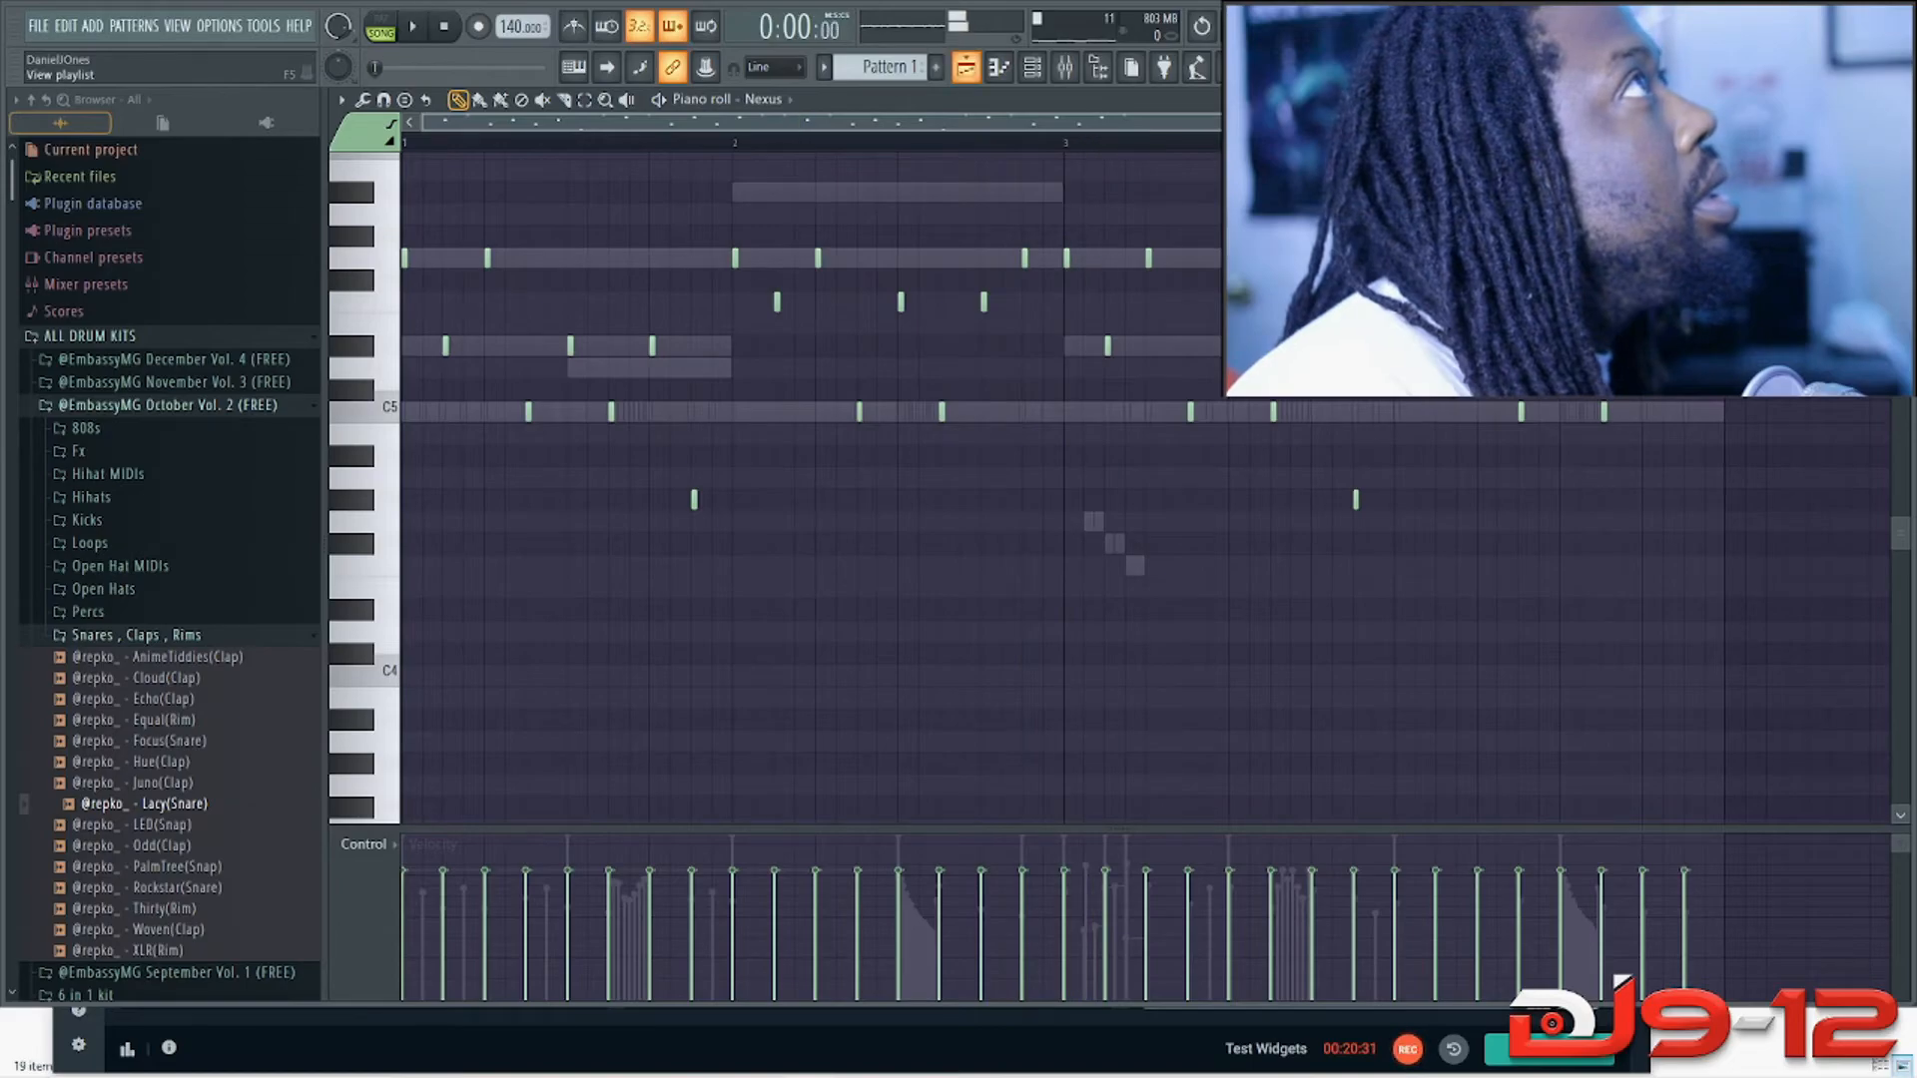
pyautogui.click(966, 67)
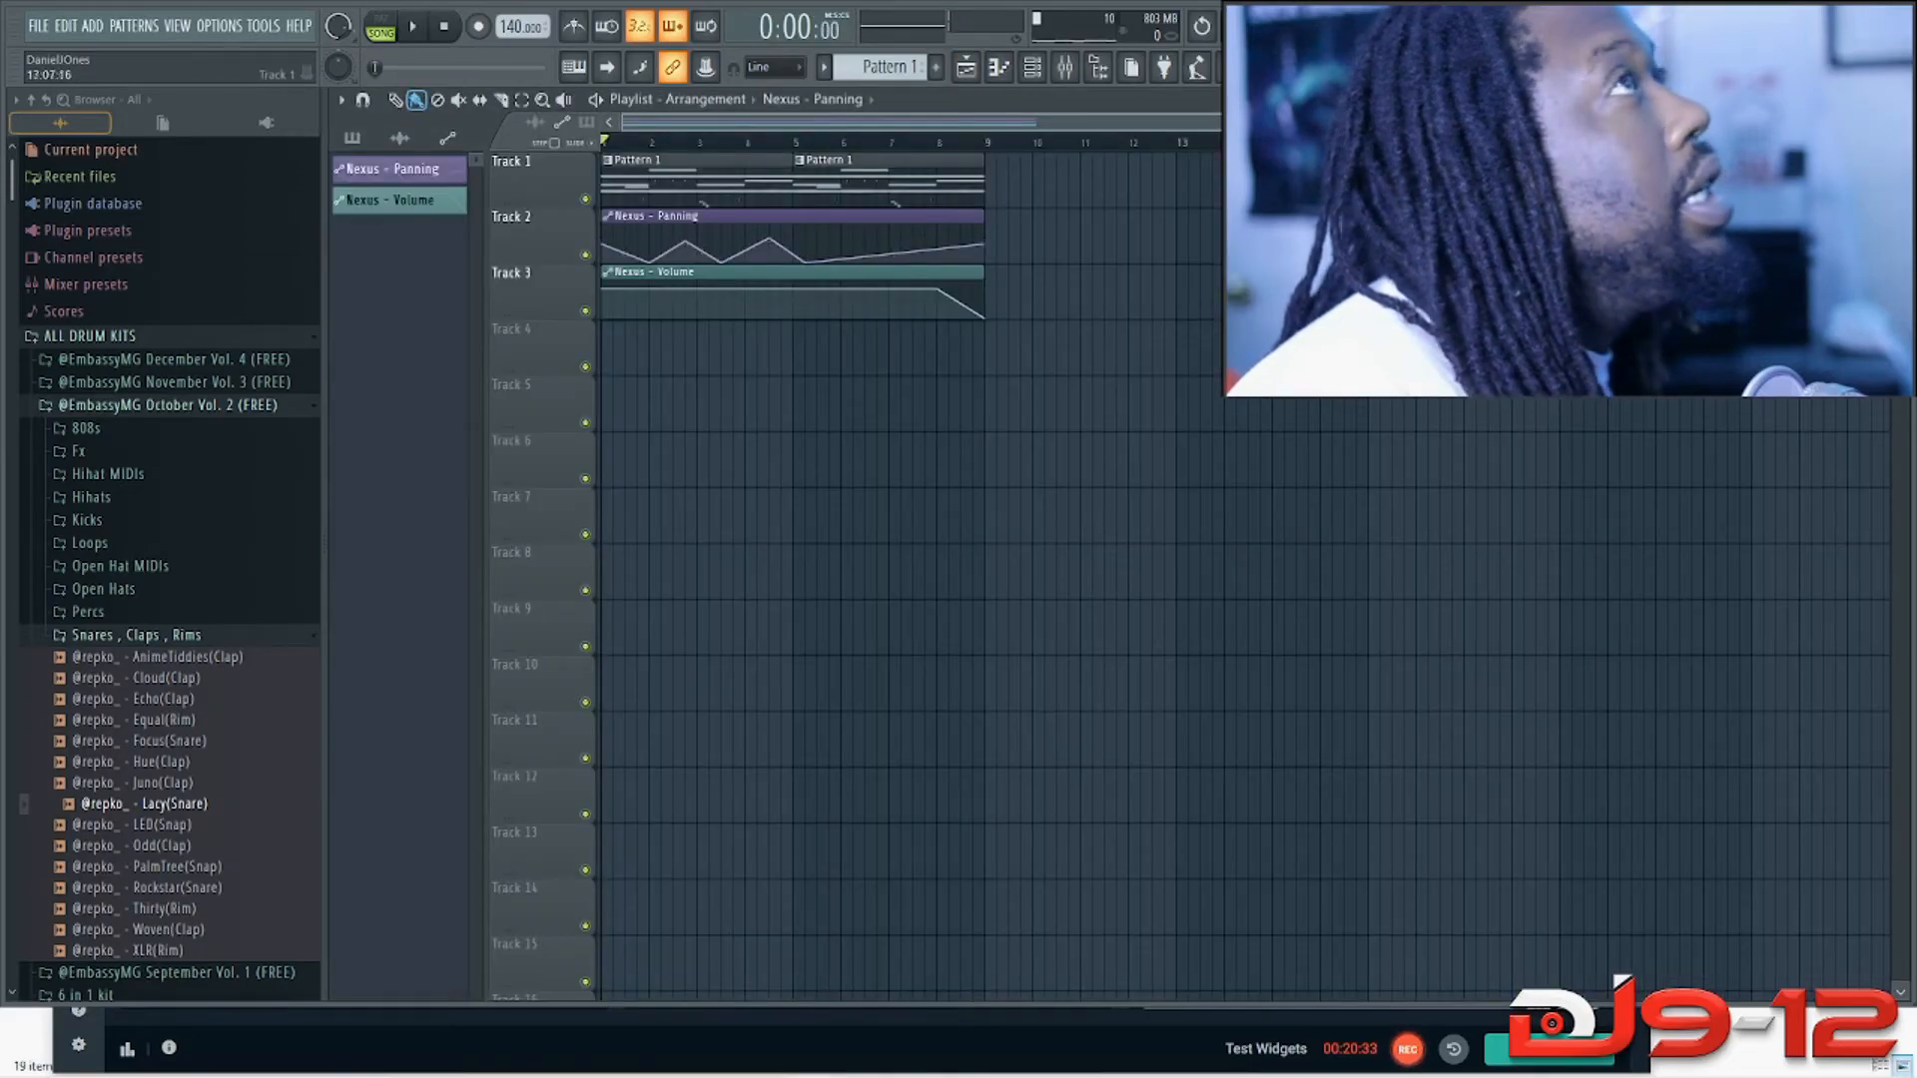
pyautogui.press('Escape')
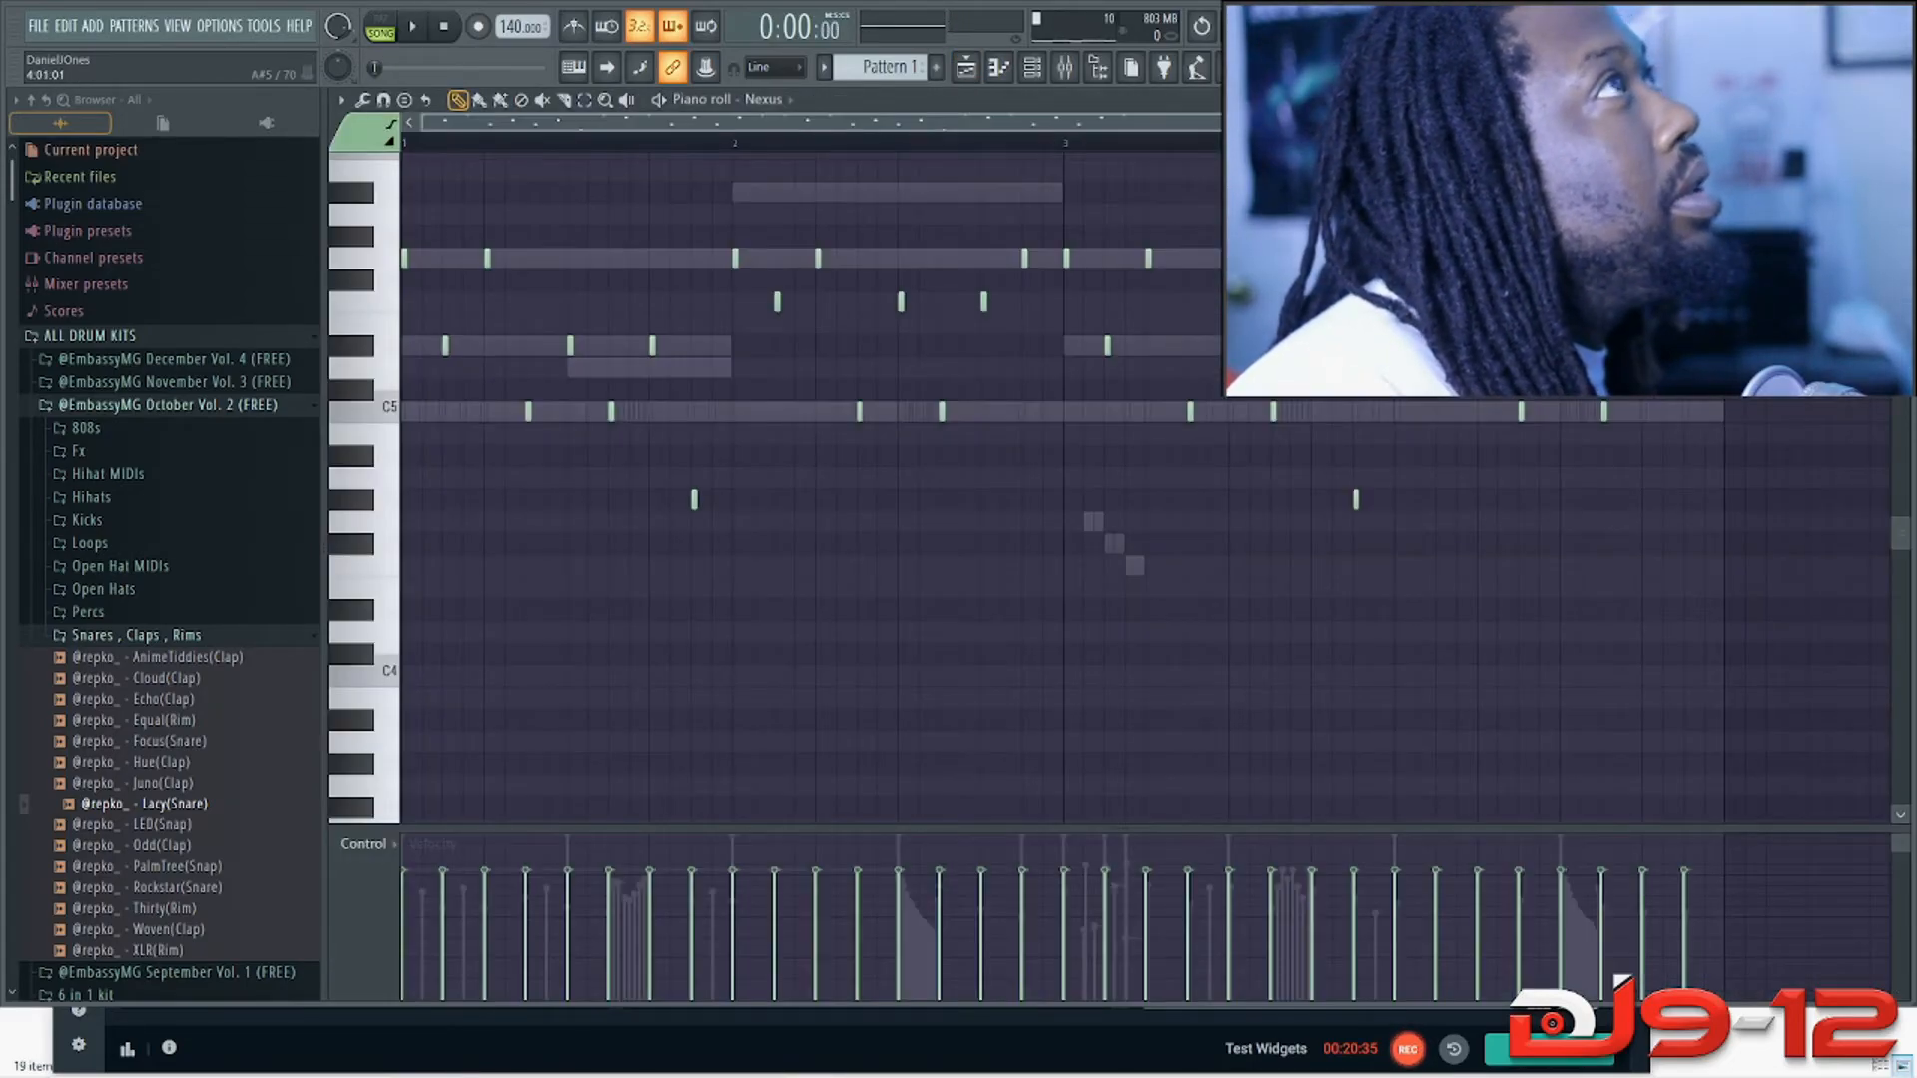
pyautogui.press('Escape')
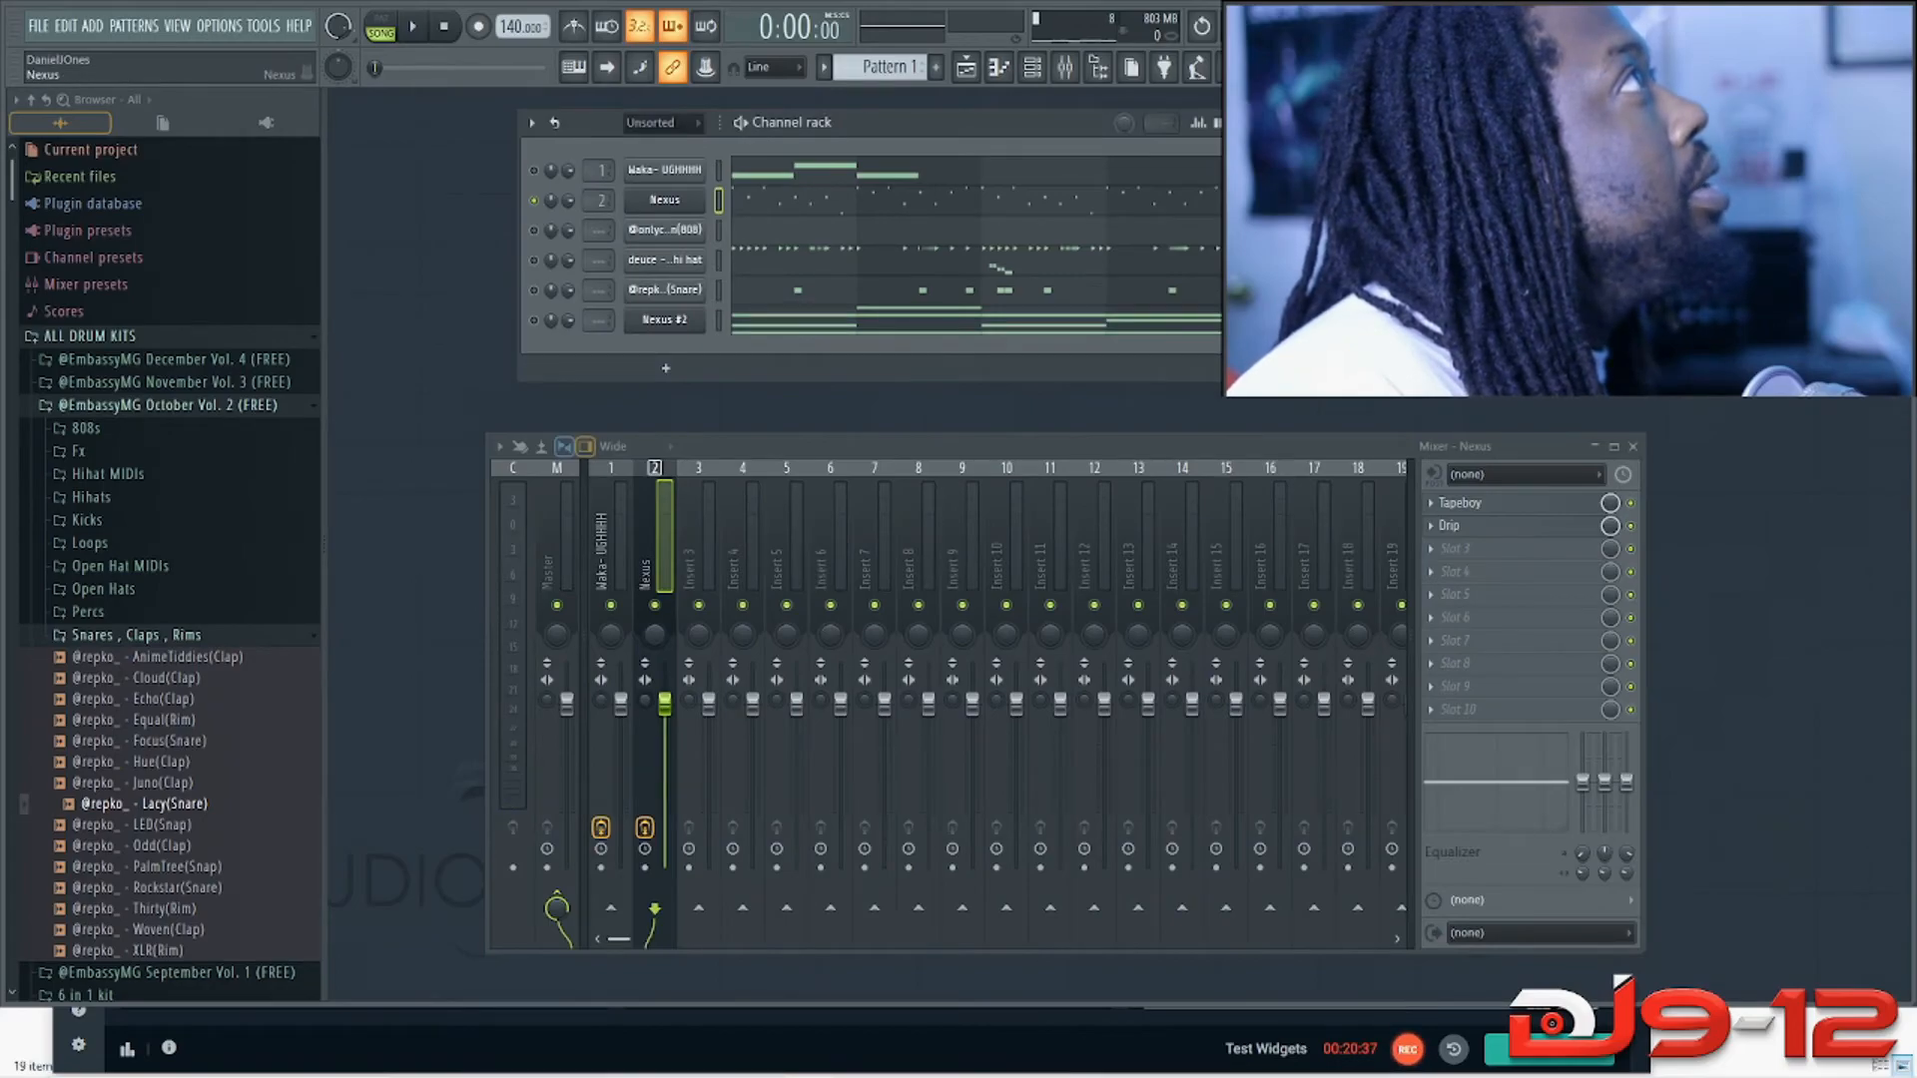
# Step: Clone the first Nexus channel and close the clone's plugin window
pyautogui.rightClick(664, 200)
pyautogui.click(741, 373)
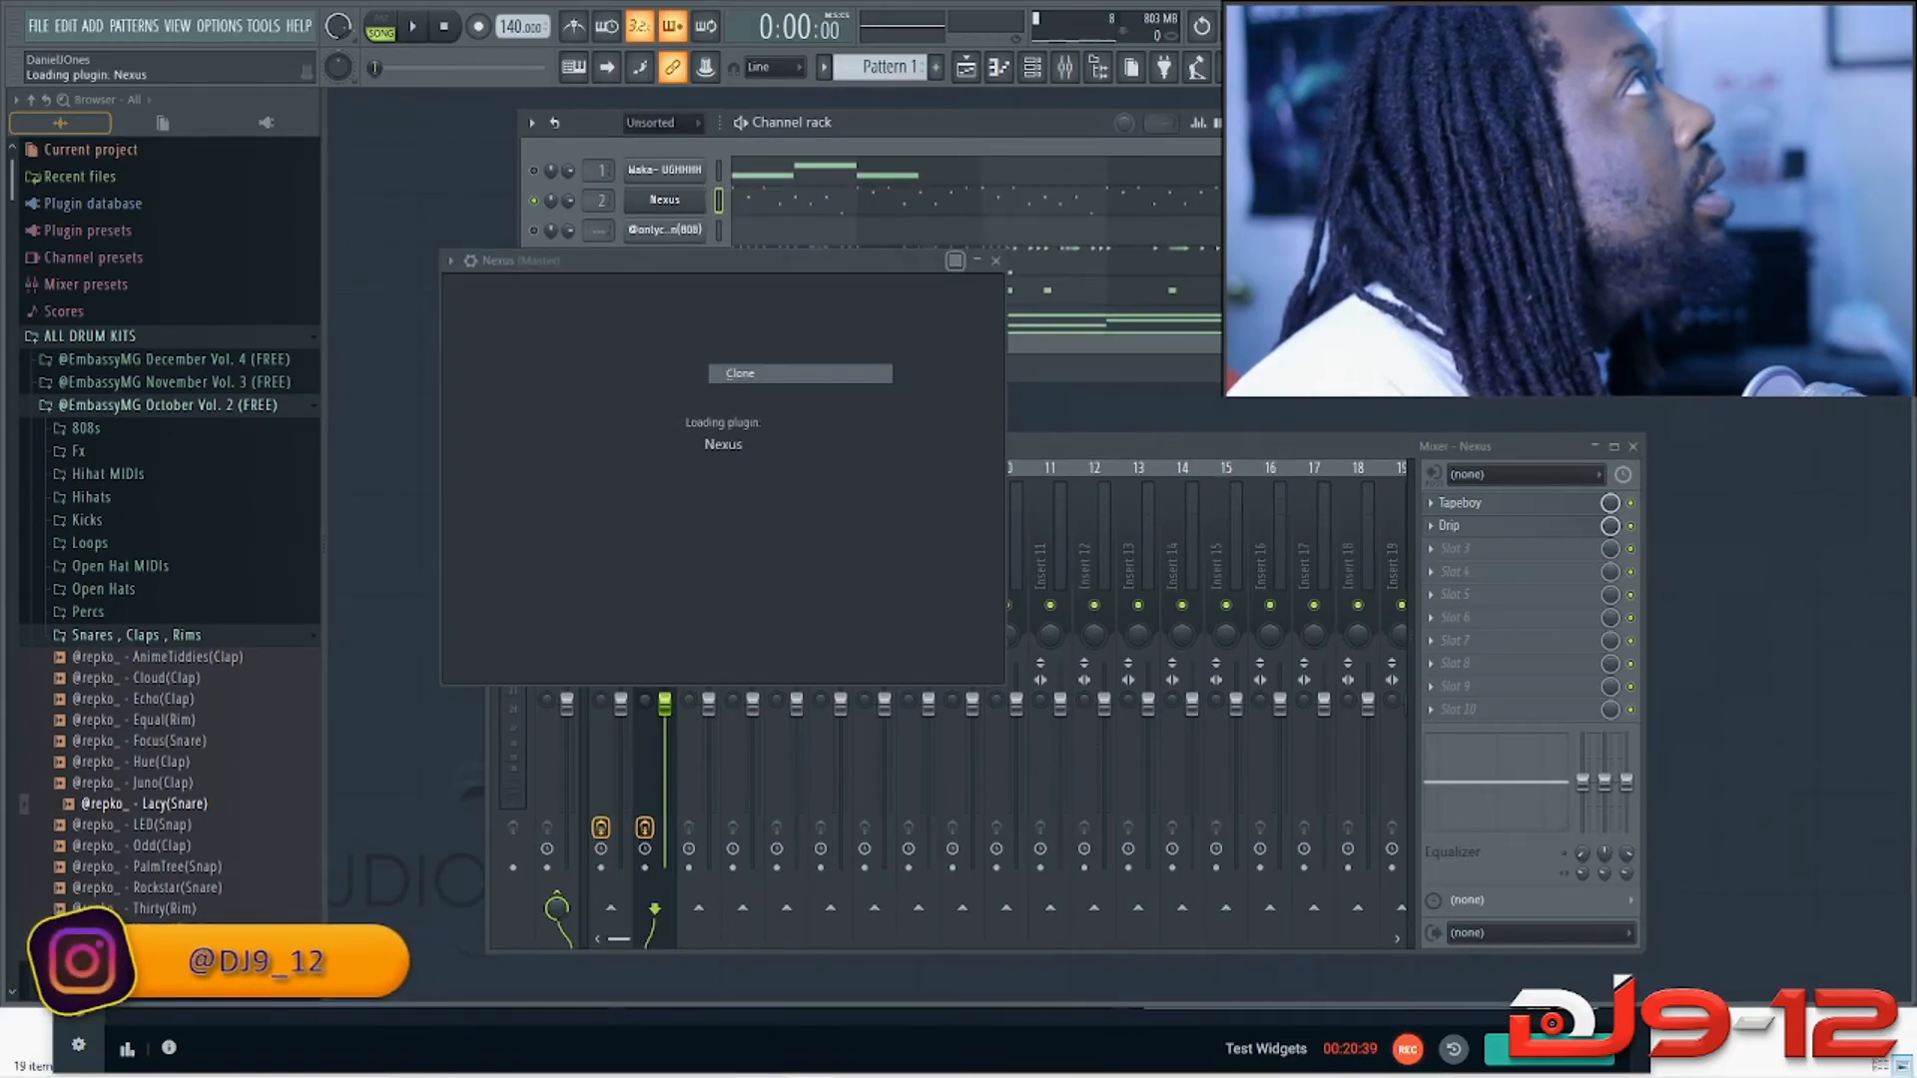
pyautogui.click(1537, 261)
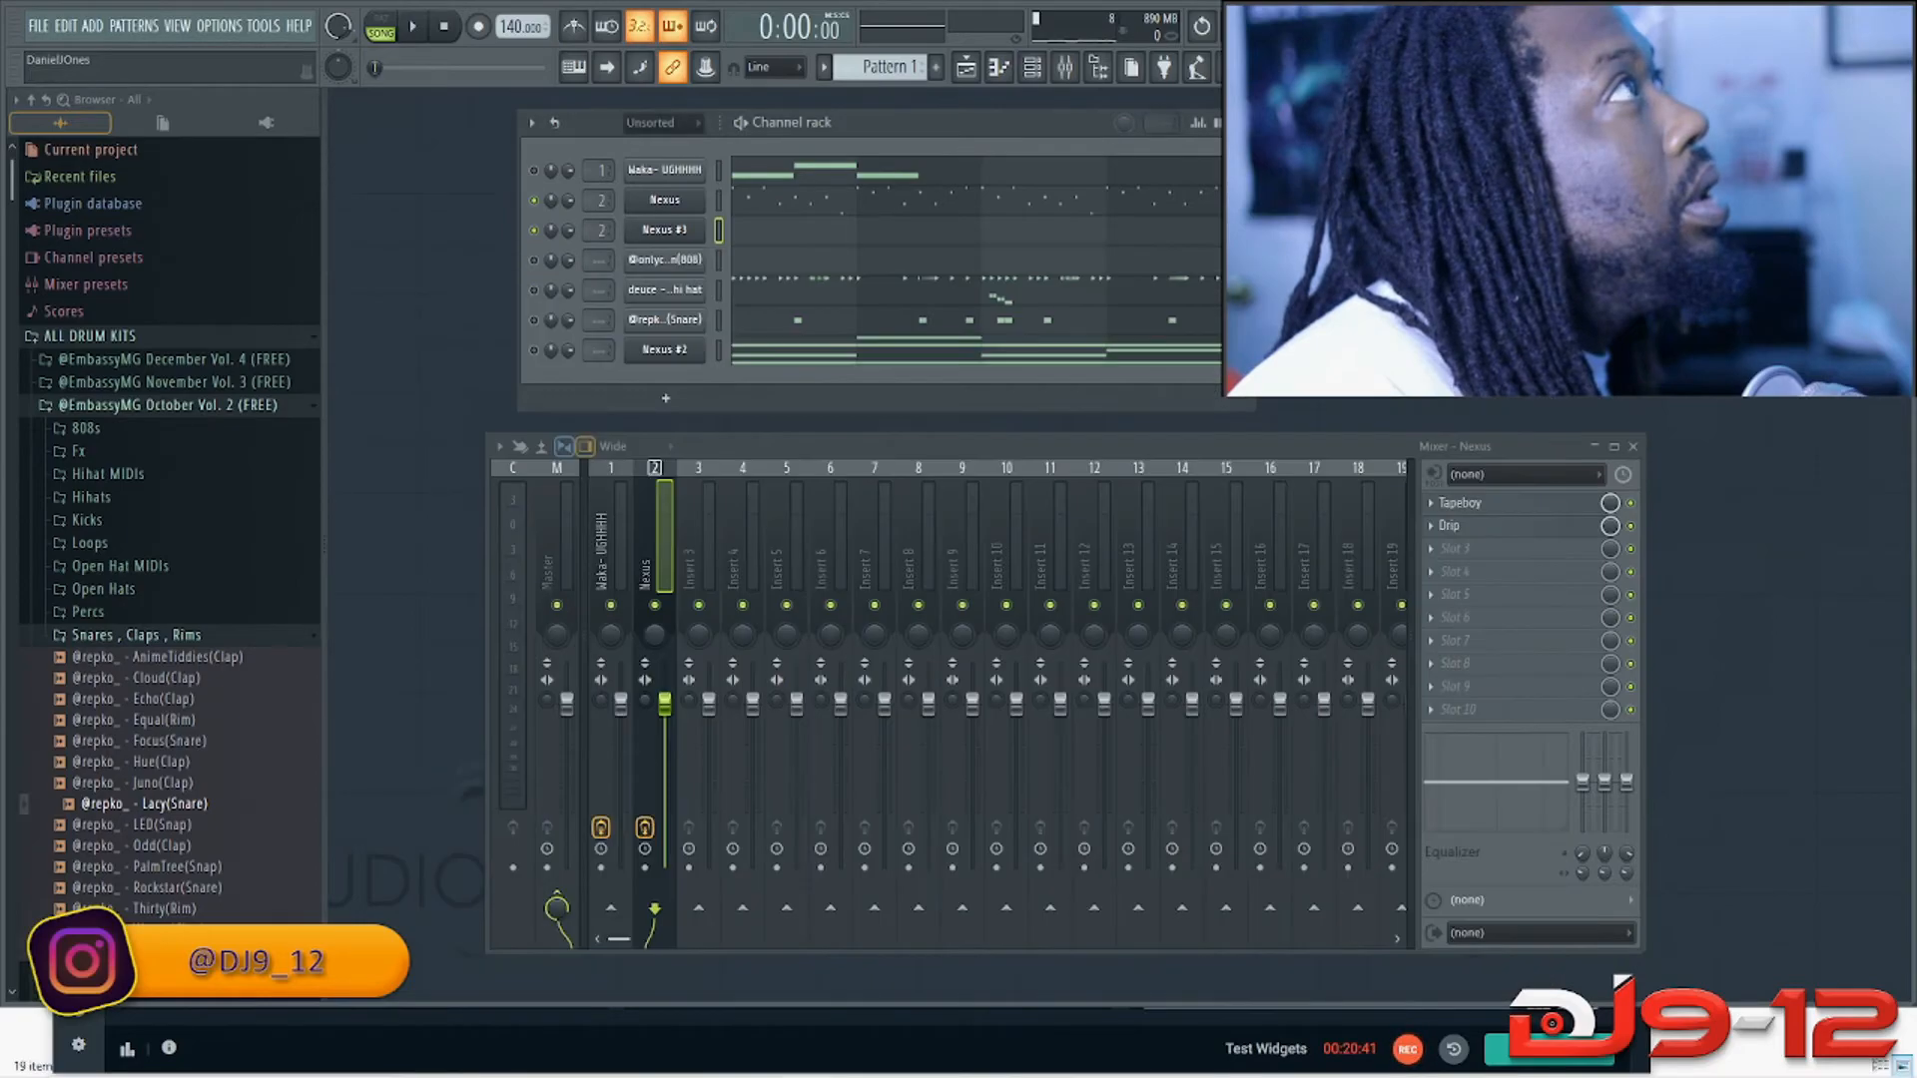
# Step: Copy the first Nexus channel's melody notes into the cloned Nexus #3 channel
pyautogui.rightClick(664, 200)
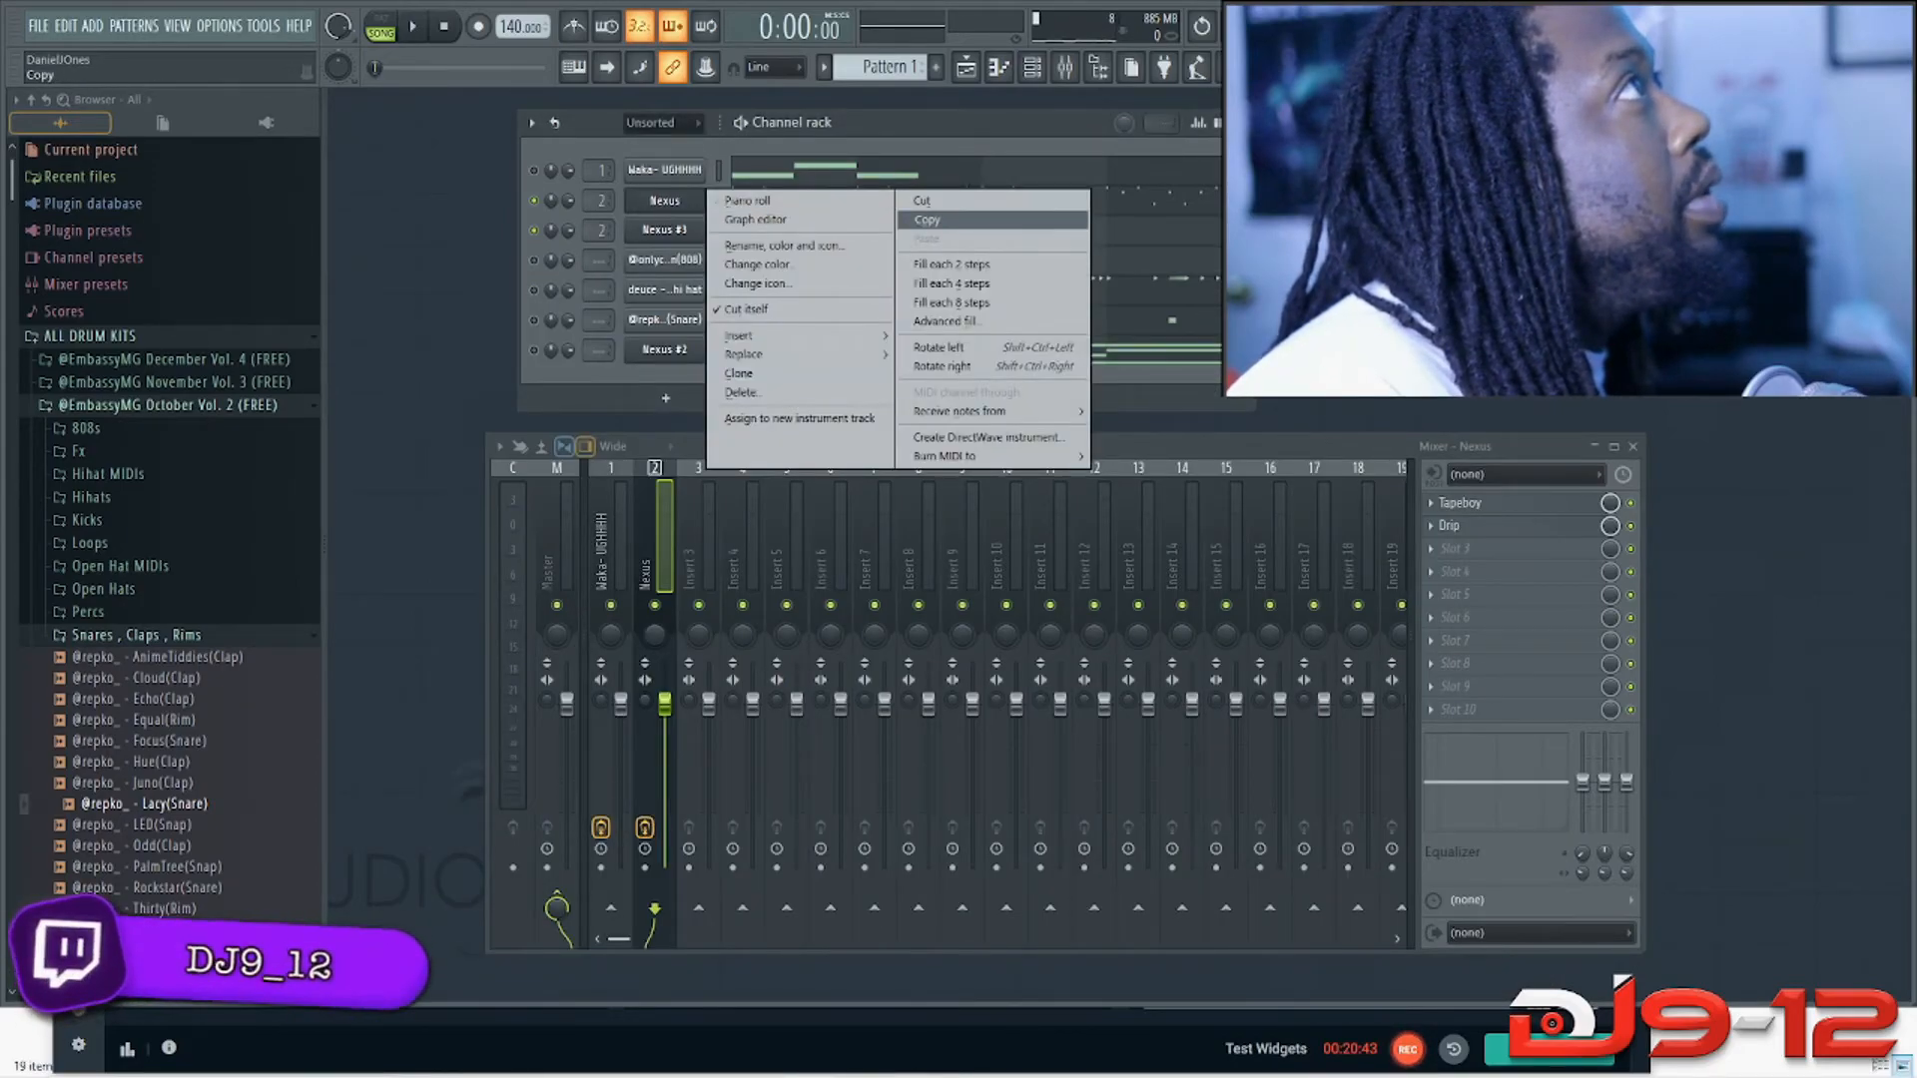
pyautogui.click(927, 220)
pyautogui.rightClick(664, 230)
pyautogui.click(927, 267)
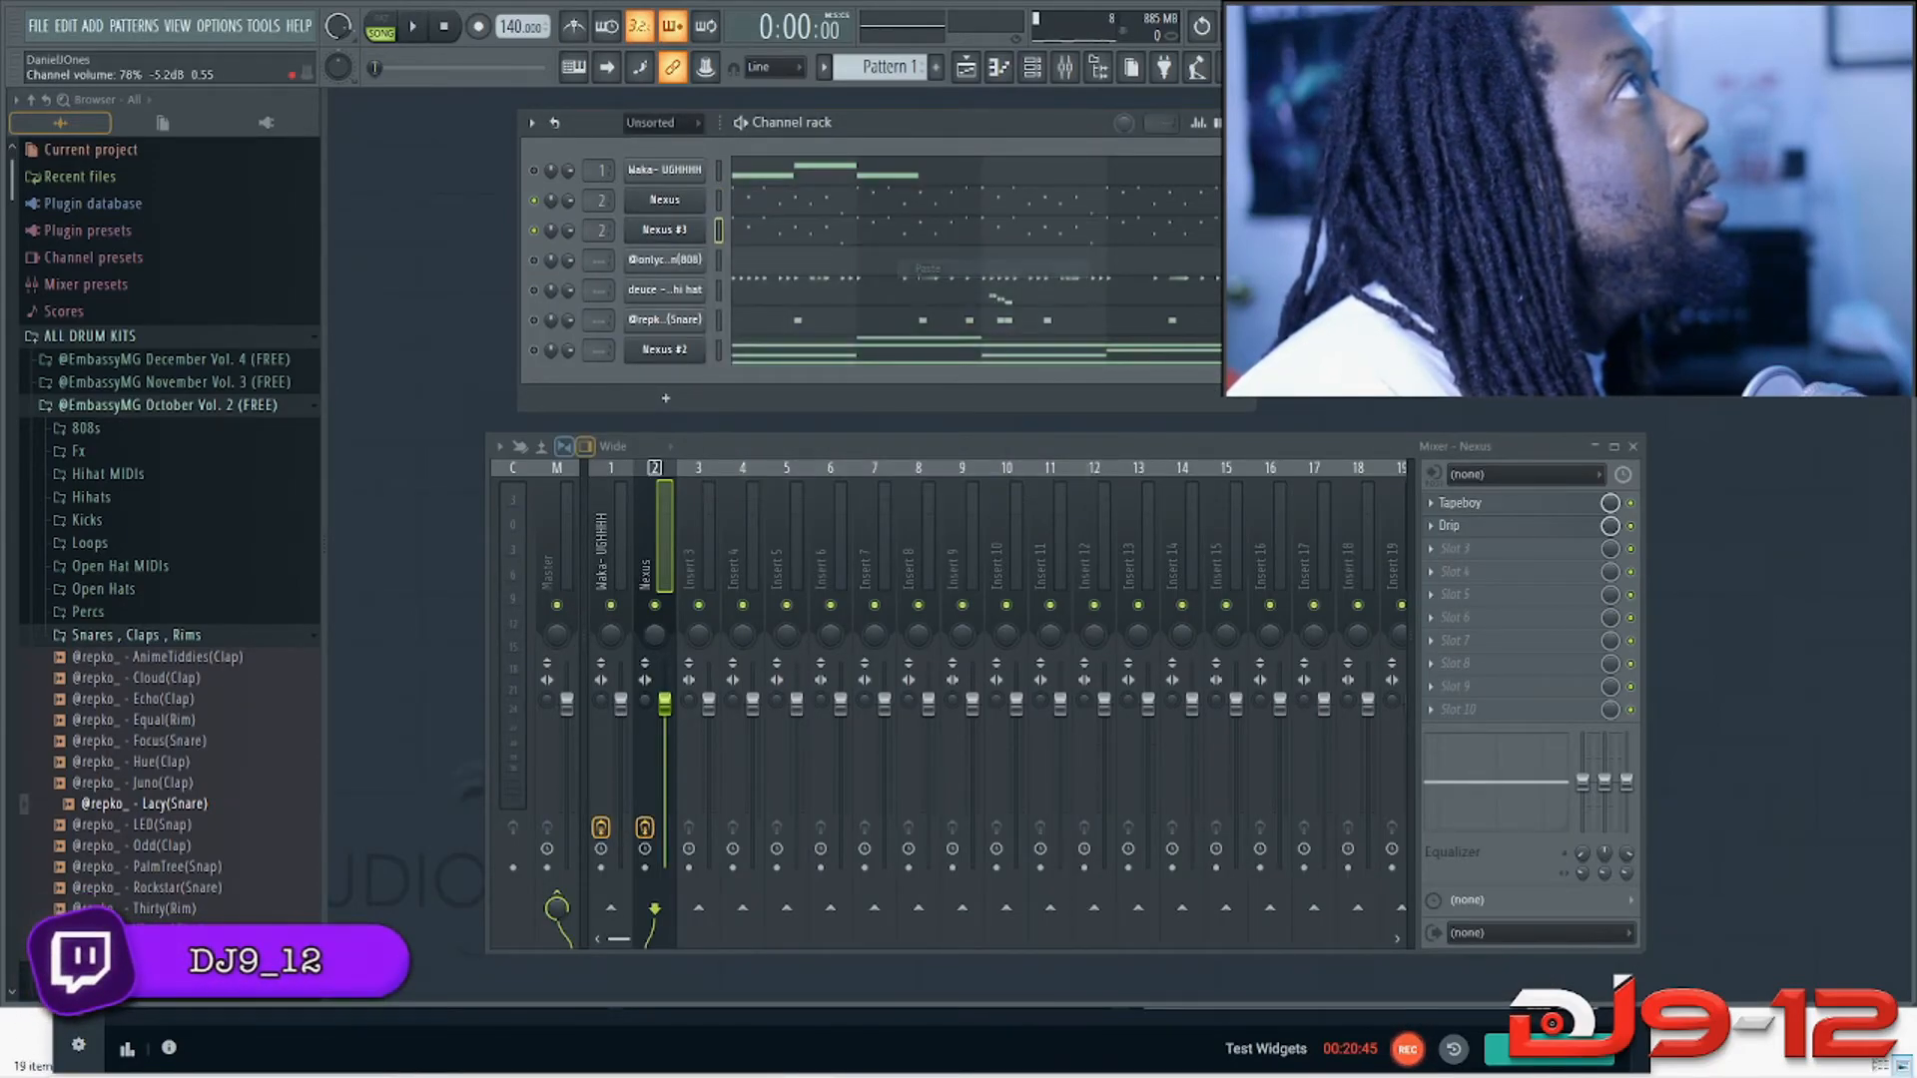
pyautogui.rightClick(704, 196)
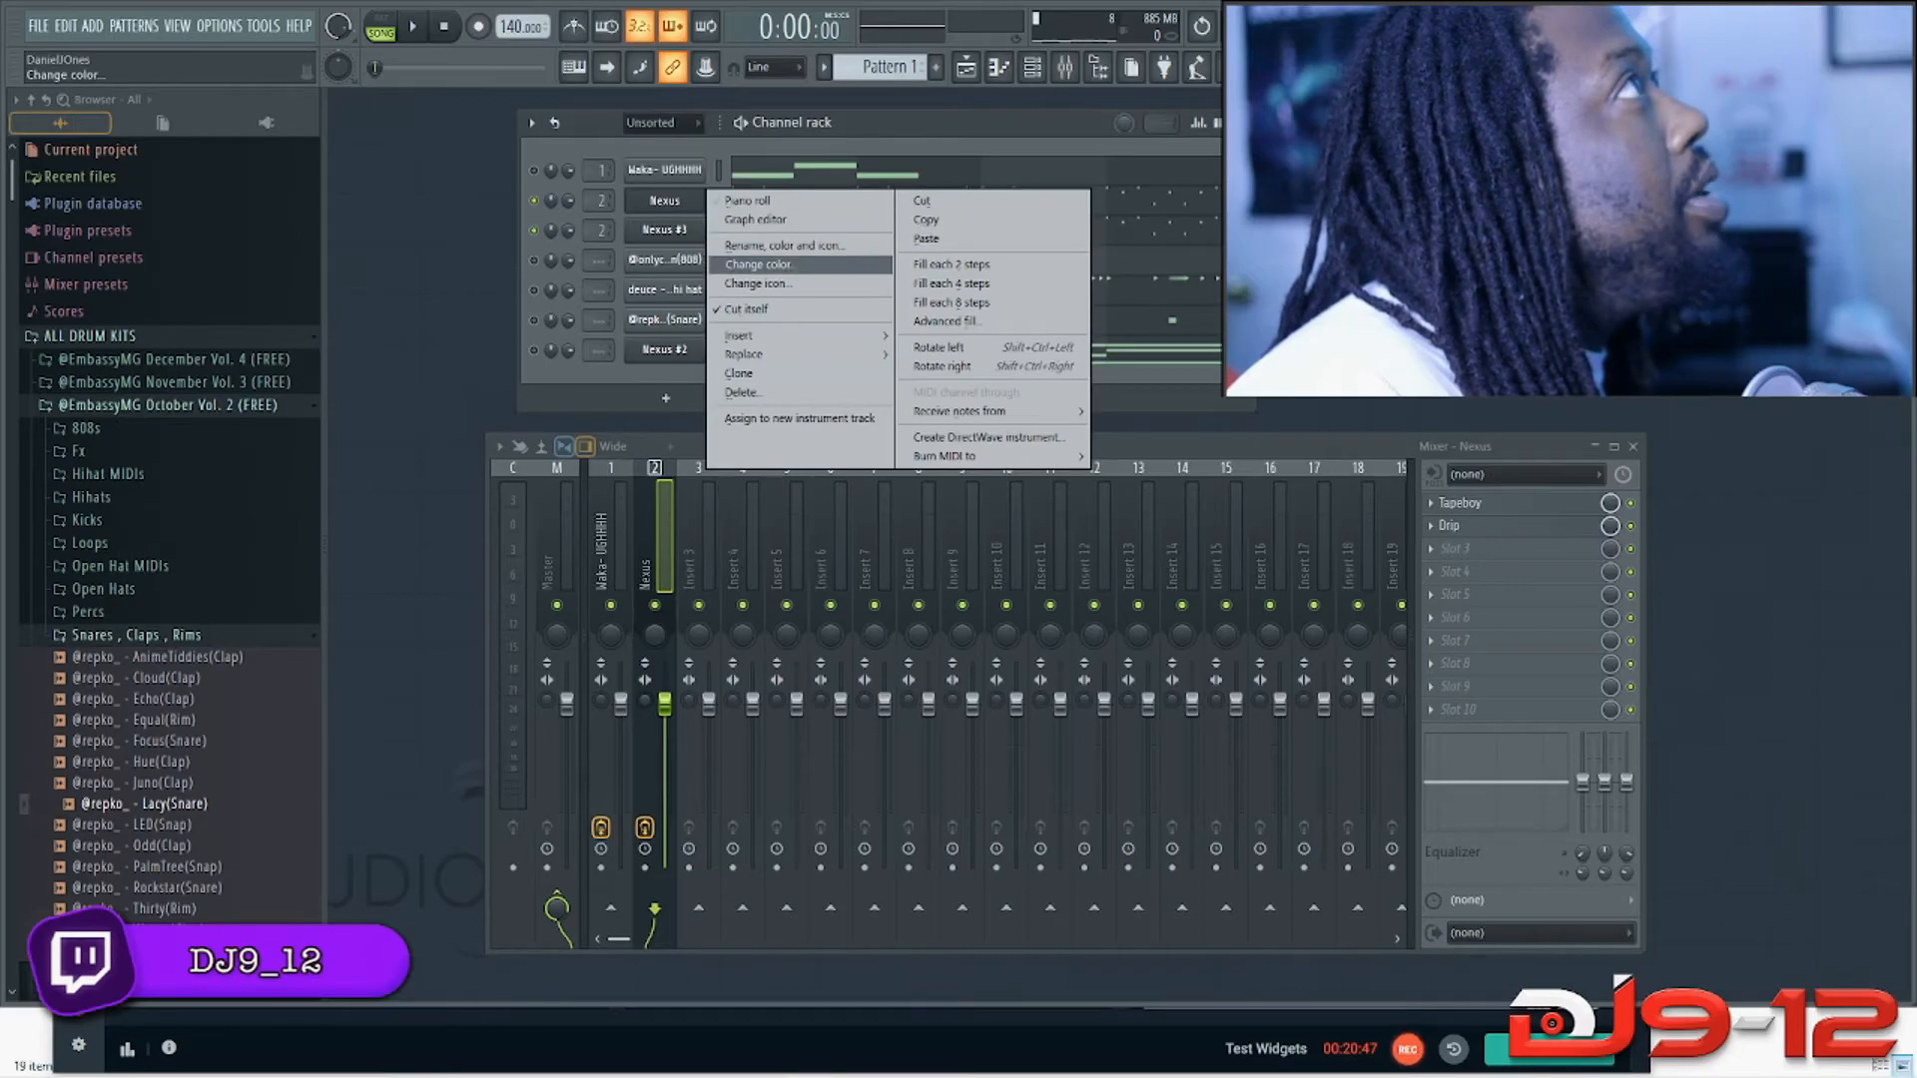
pyautogui.press('Escape')
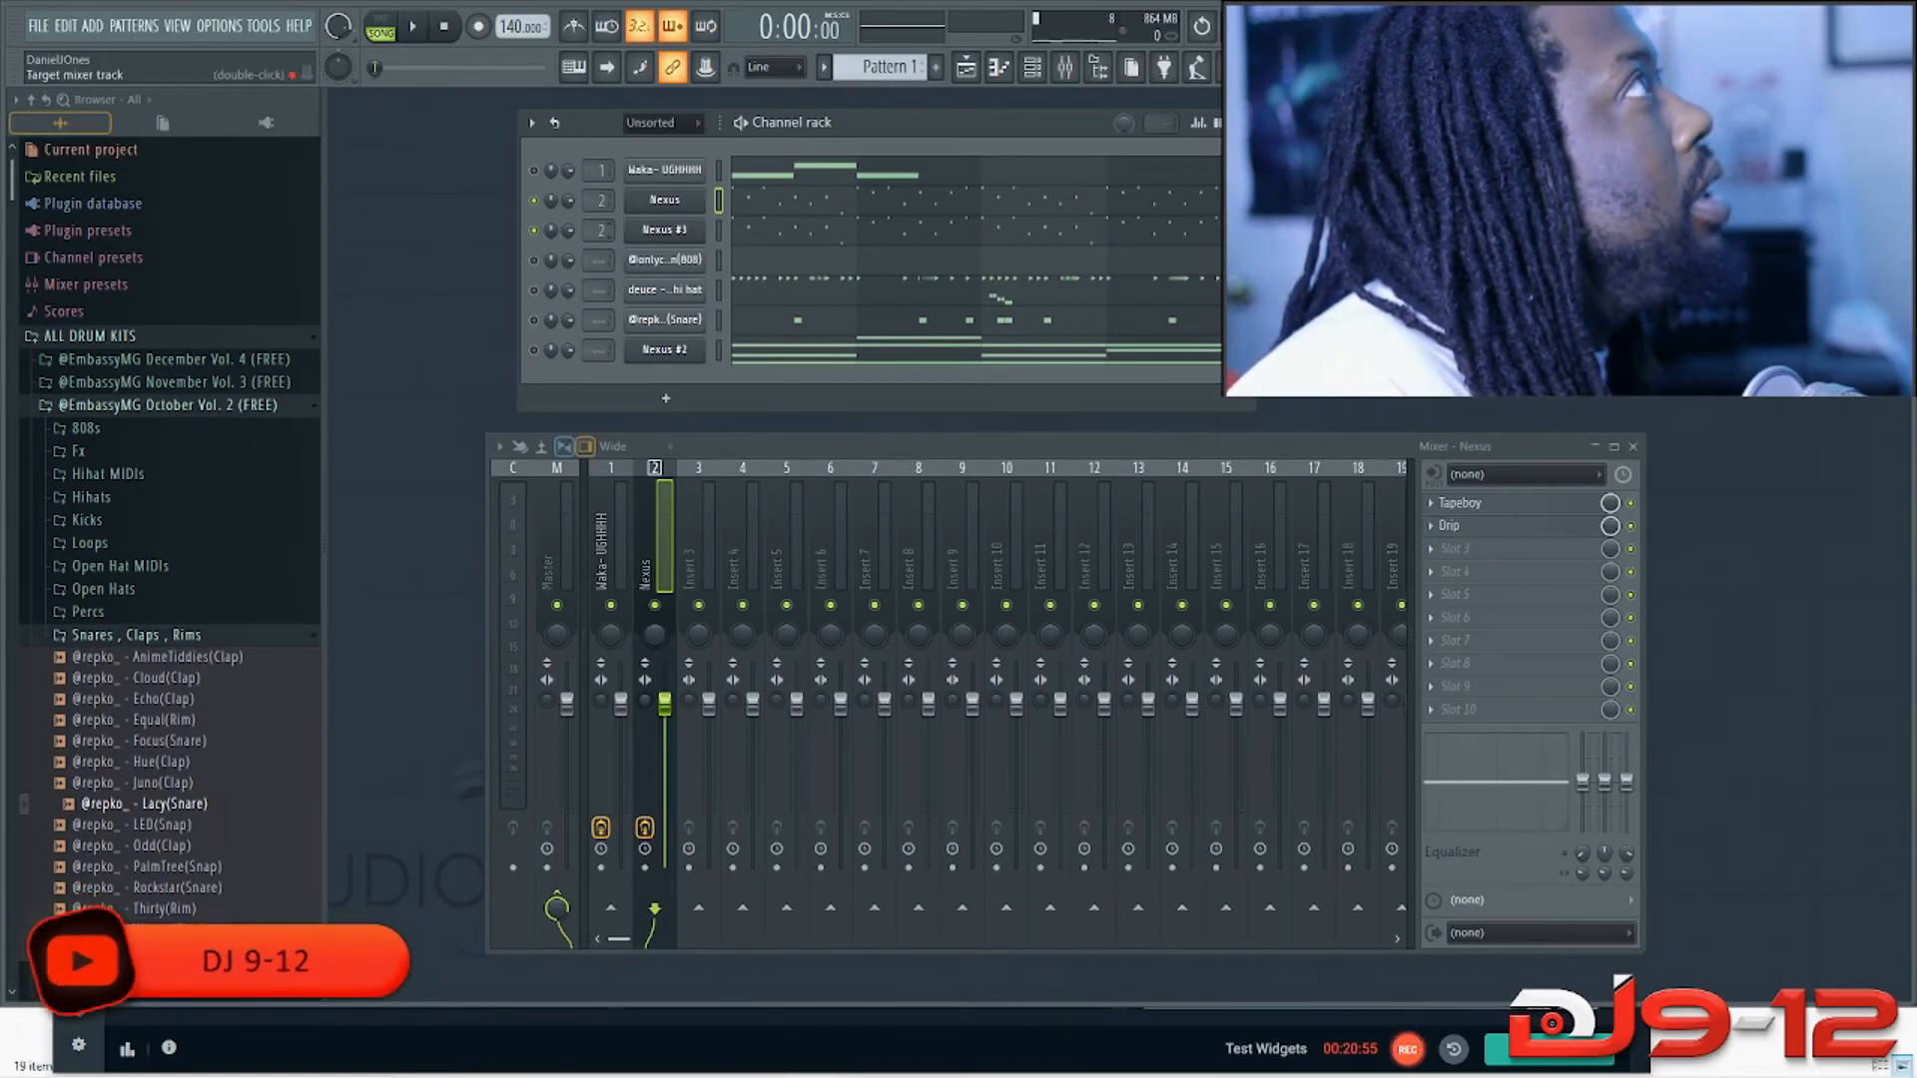
# Step: Route the Nexus #3 channel to mixer track 3 and play the pattern to check it
pyautogui.moveTo(600, 231); pyautogui.dragTo(601, 221)
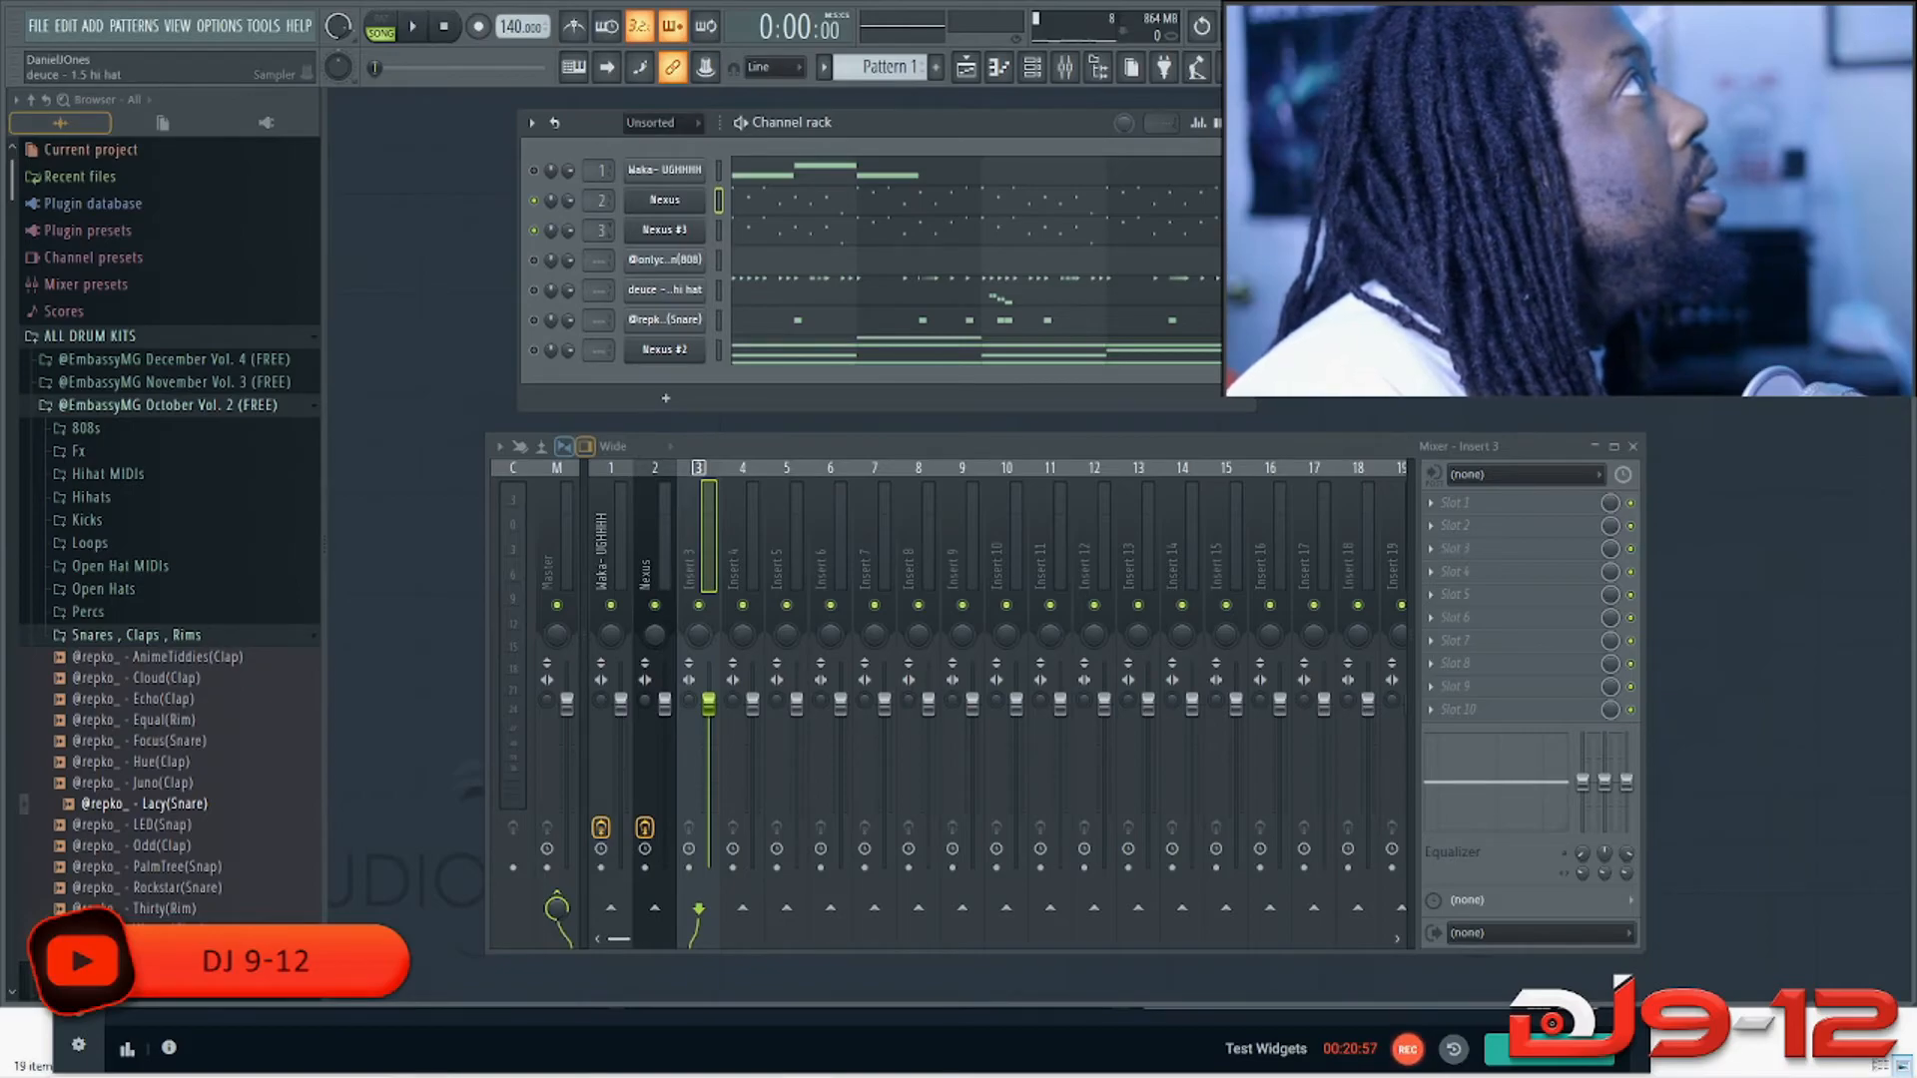
pyautogui.press('space')
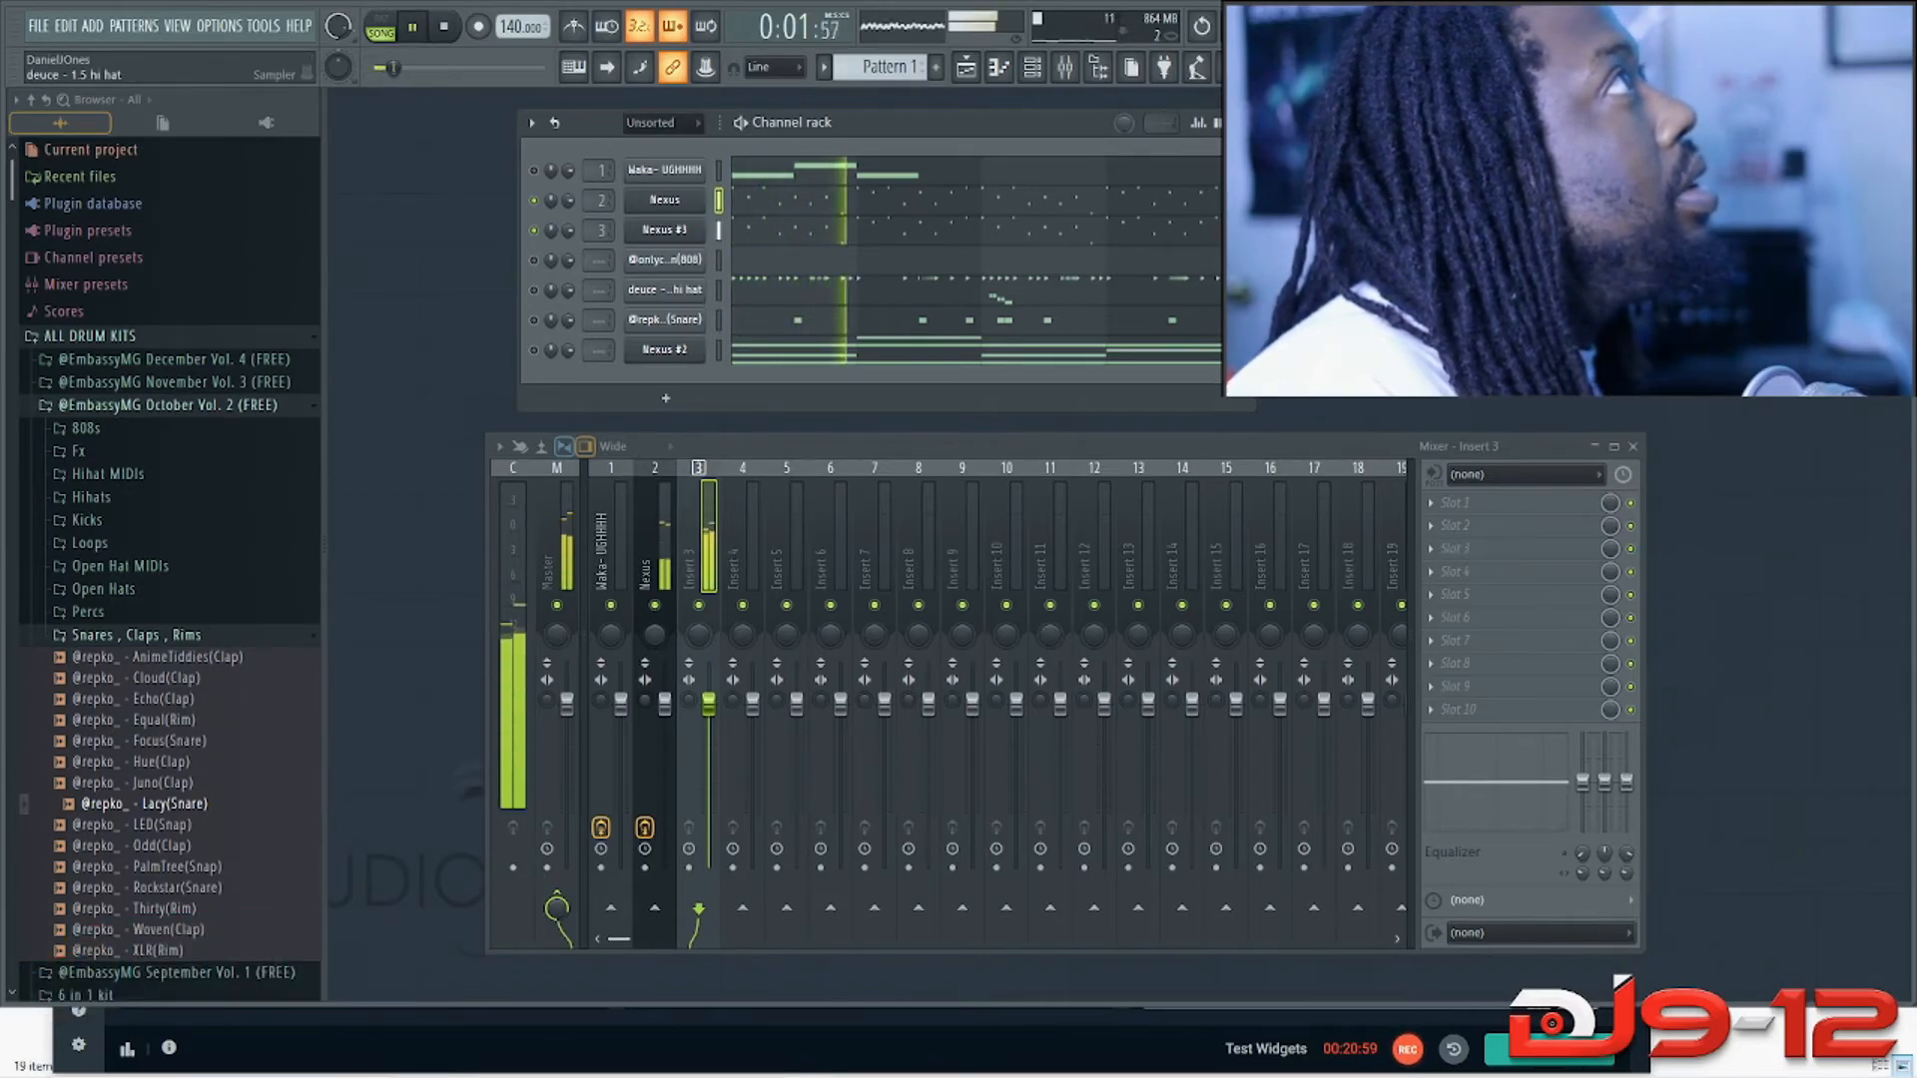
pyautogui.press('space')
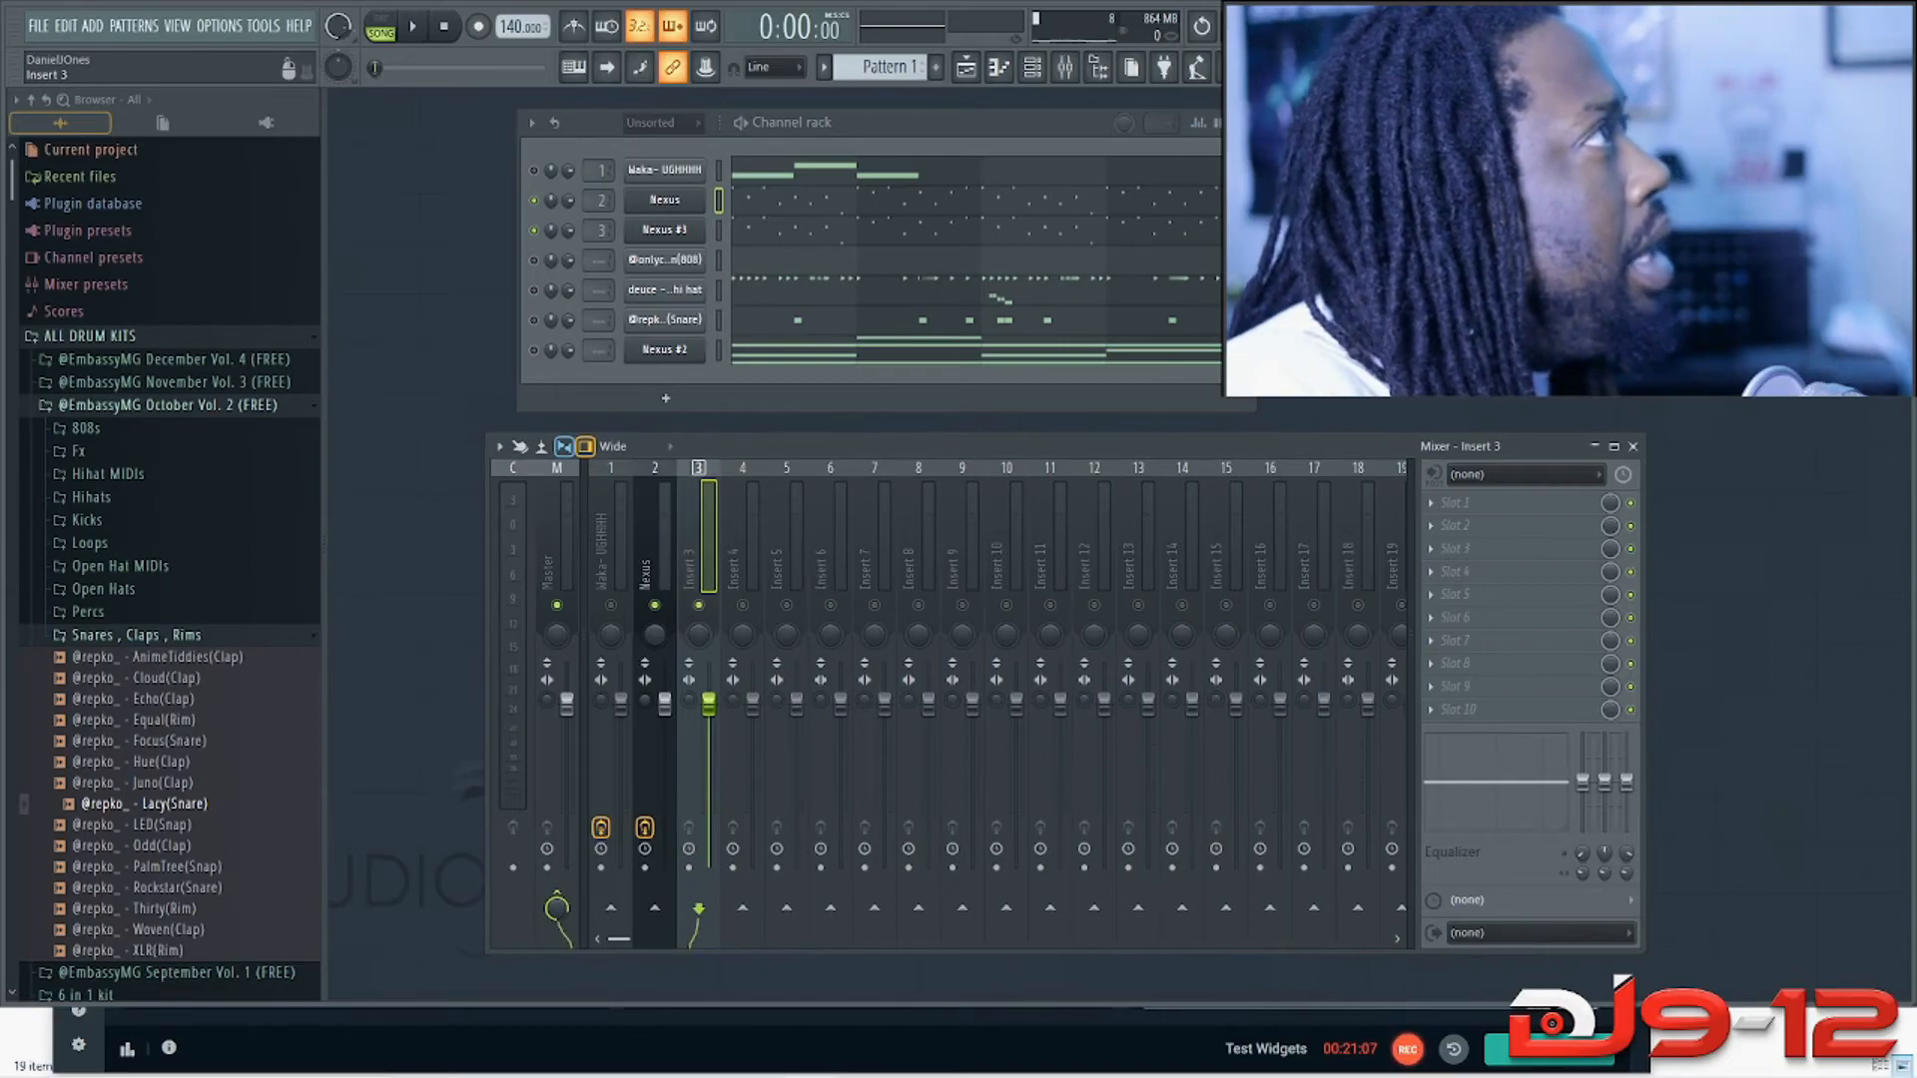
# Step: Compare the two Nexus layers on mixer tracks 2 and 3 by playing them together and each one alone
pyautogui.press('space')
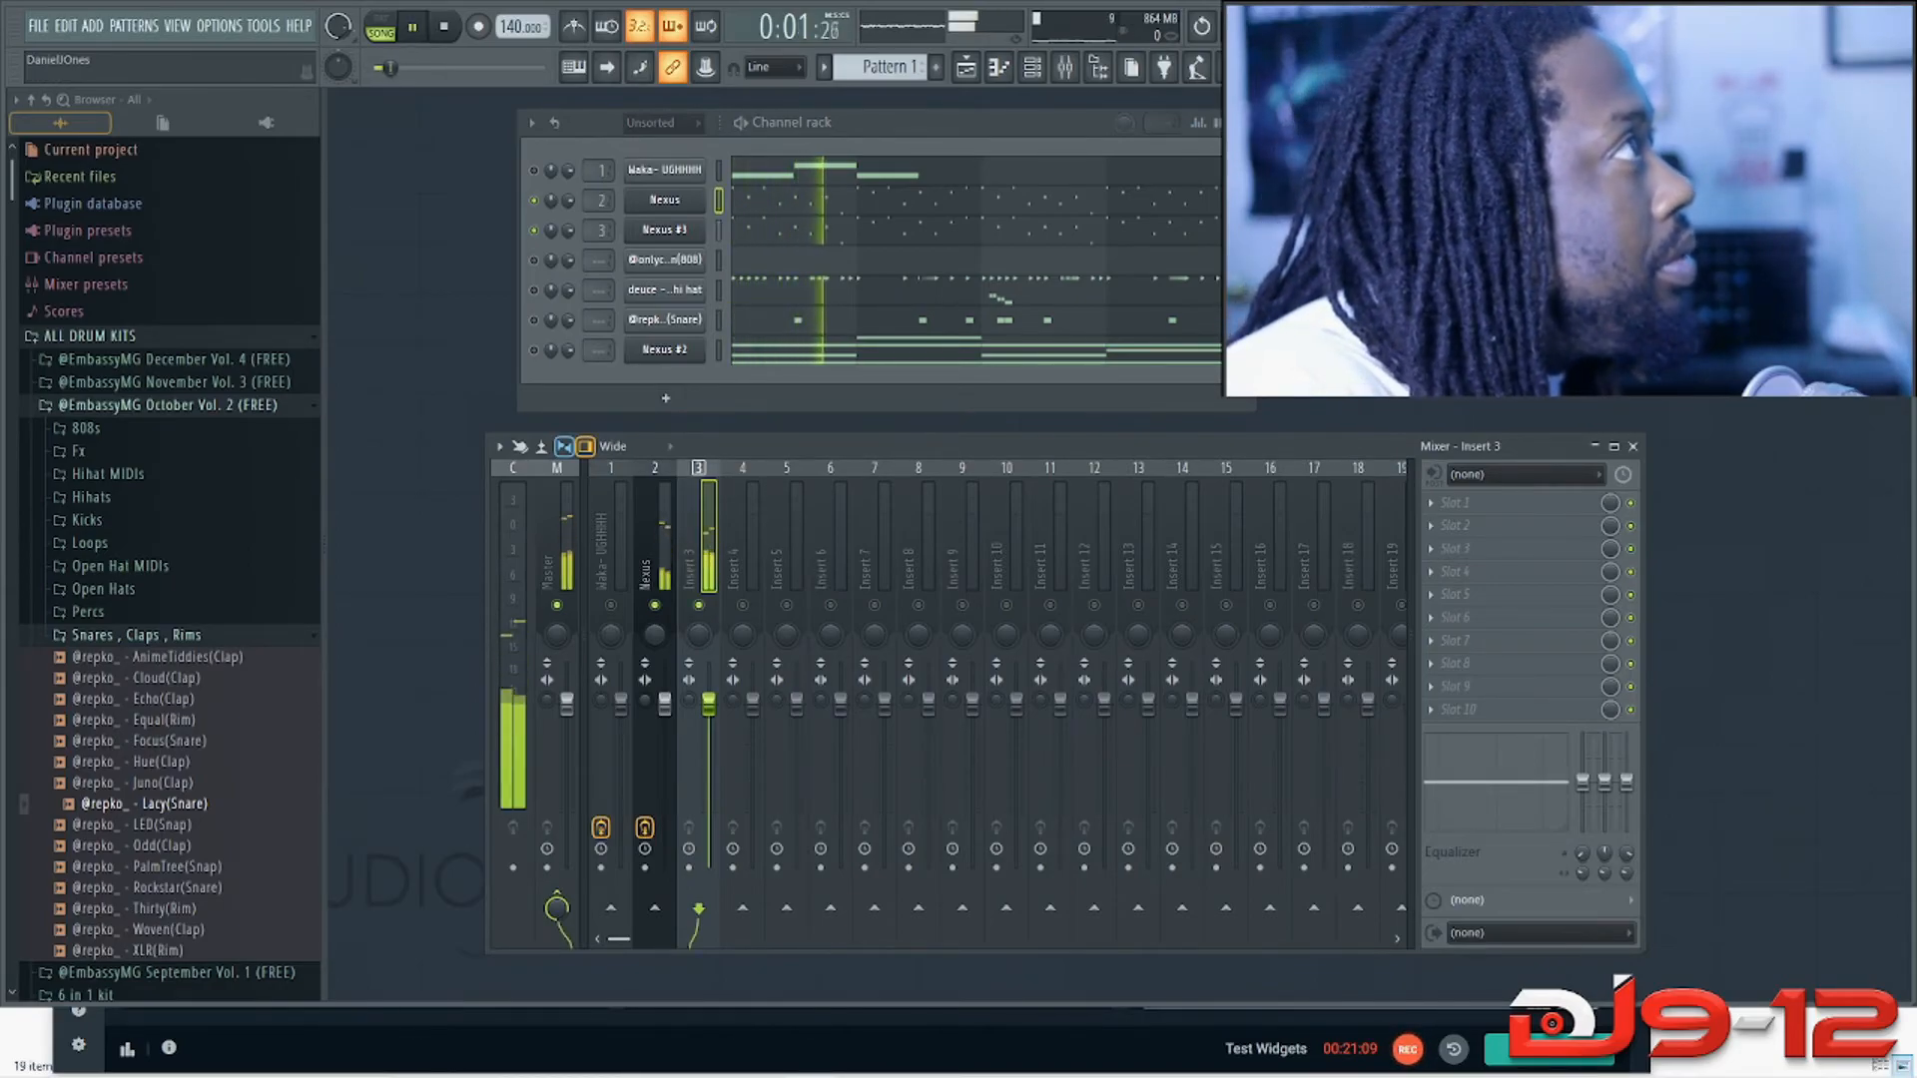
pyautogui.press('space')
pyautogui.click(655, 549)
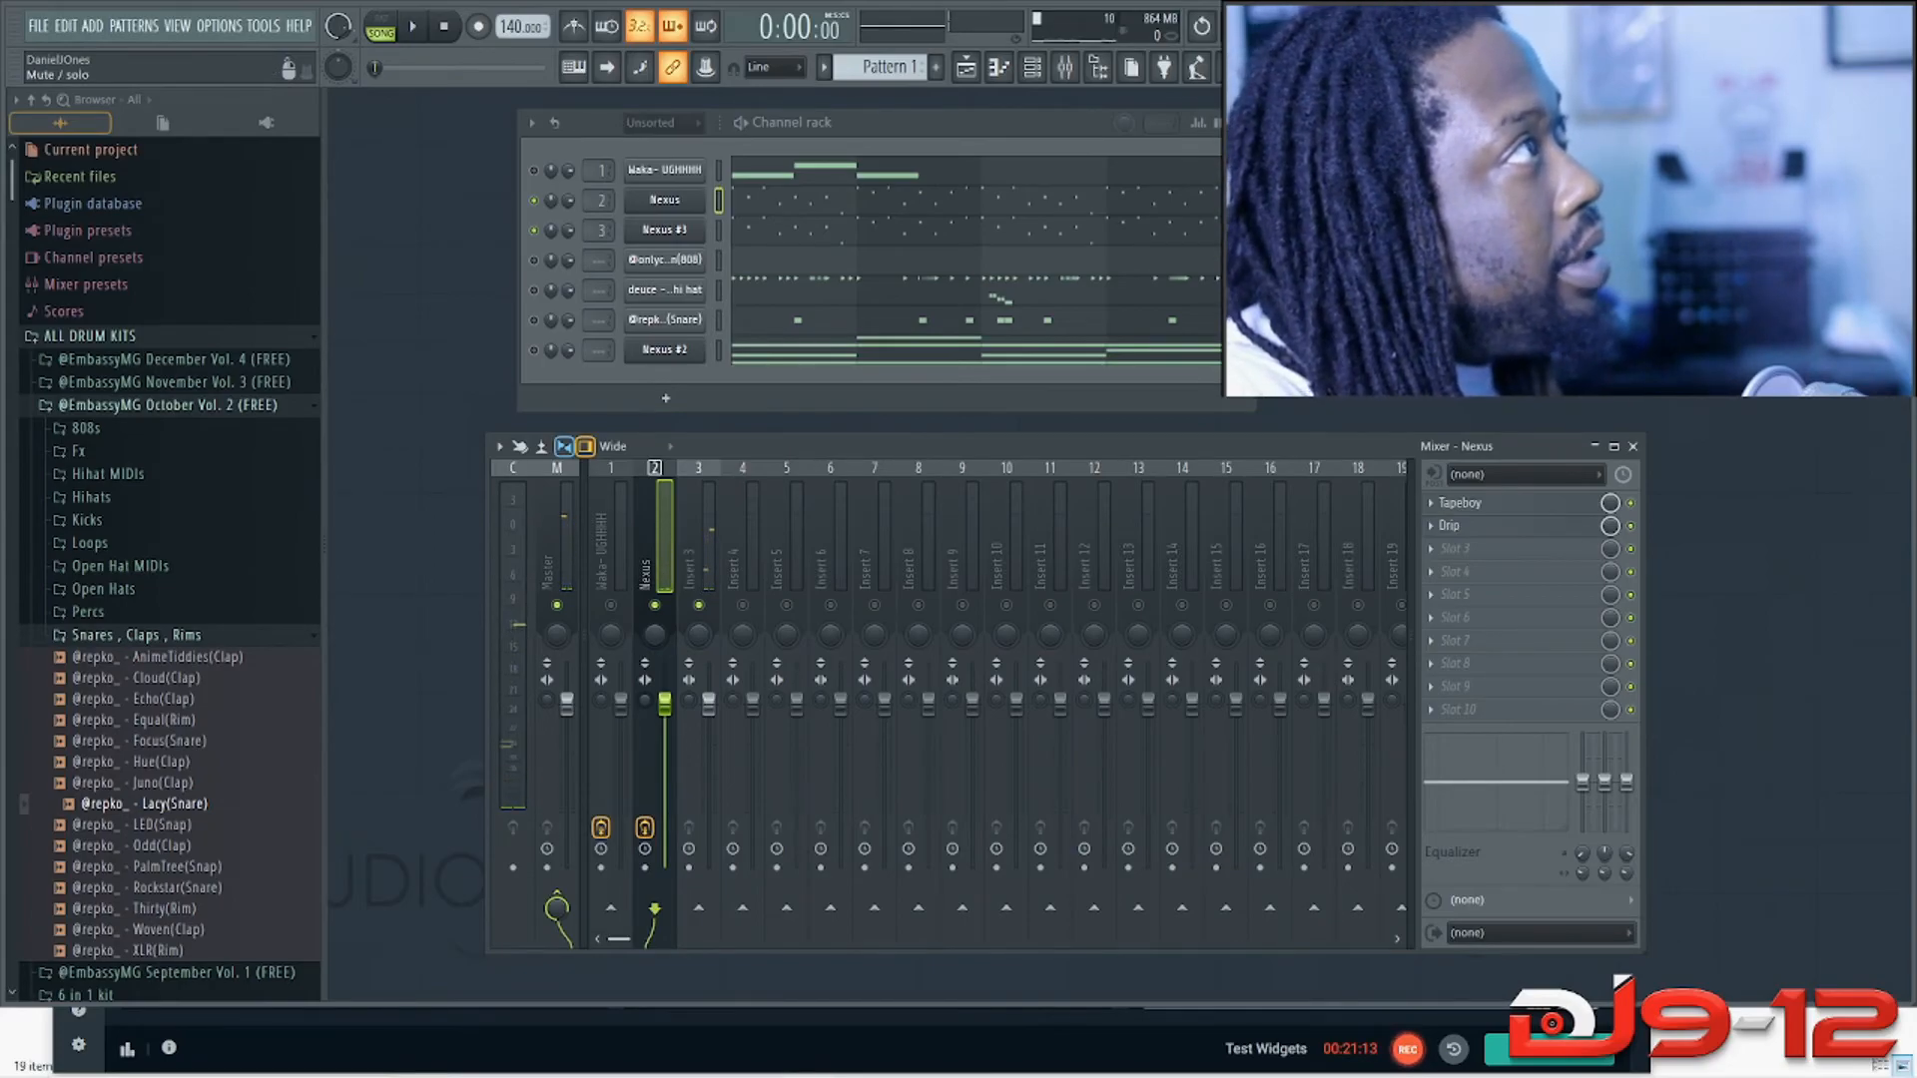
pyautogui.press('space')
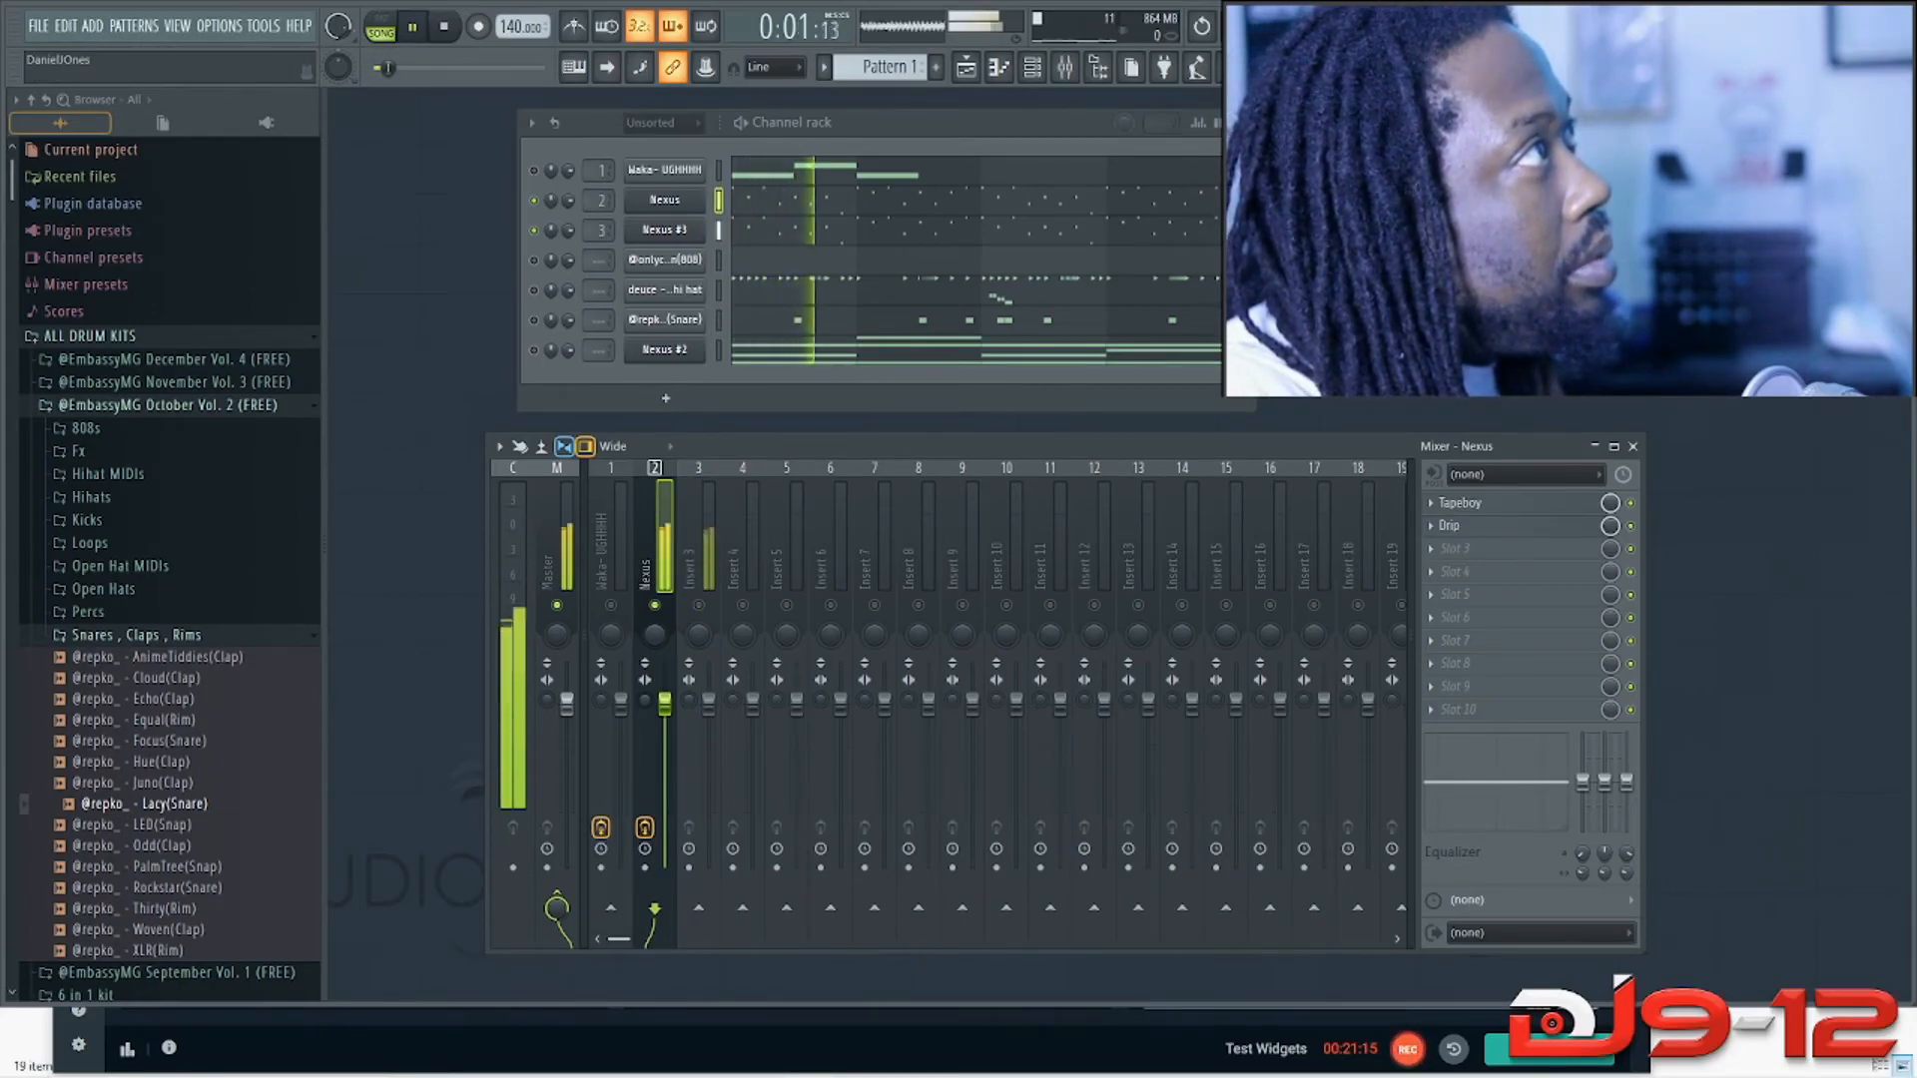
pyautogui.press('space')
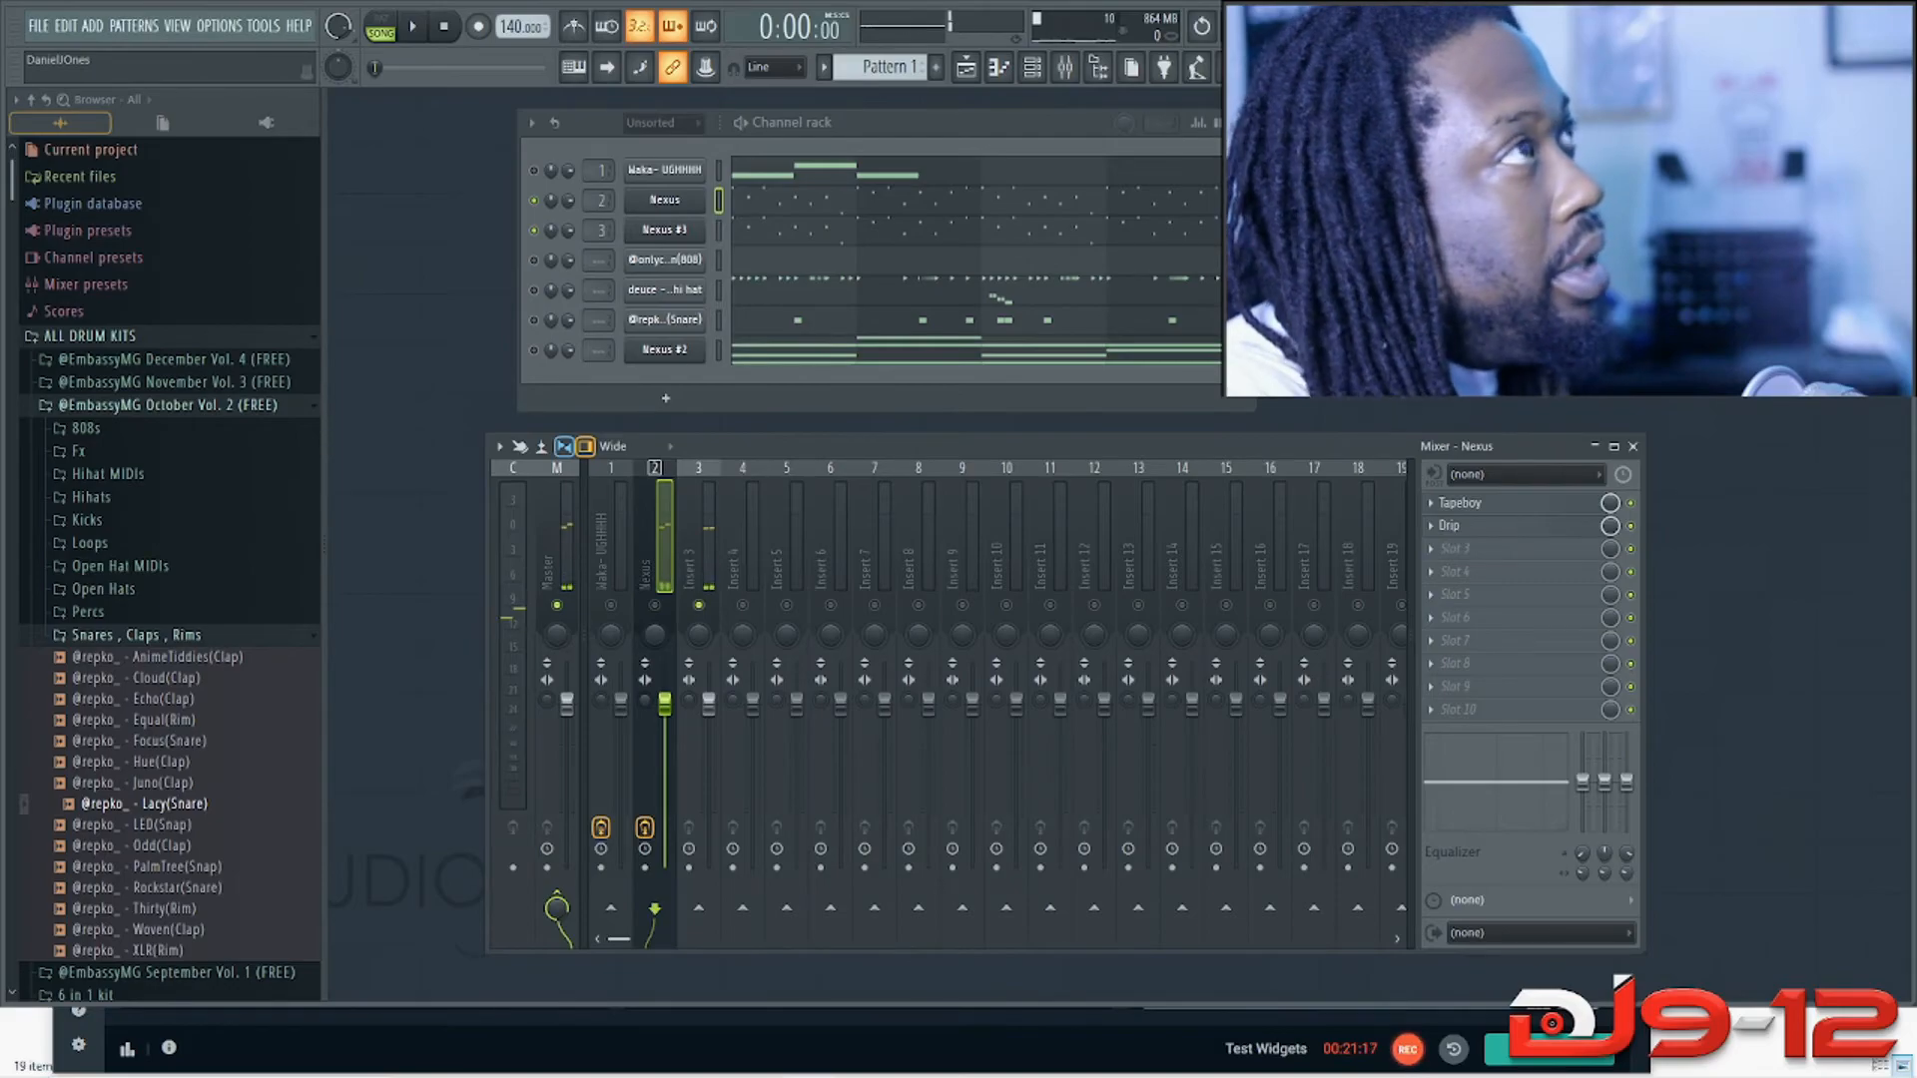
pyautogui.press('space')
pyautogui.press('space')
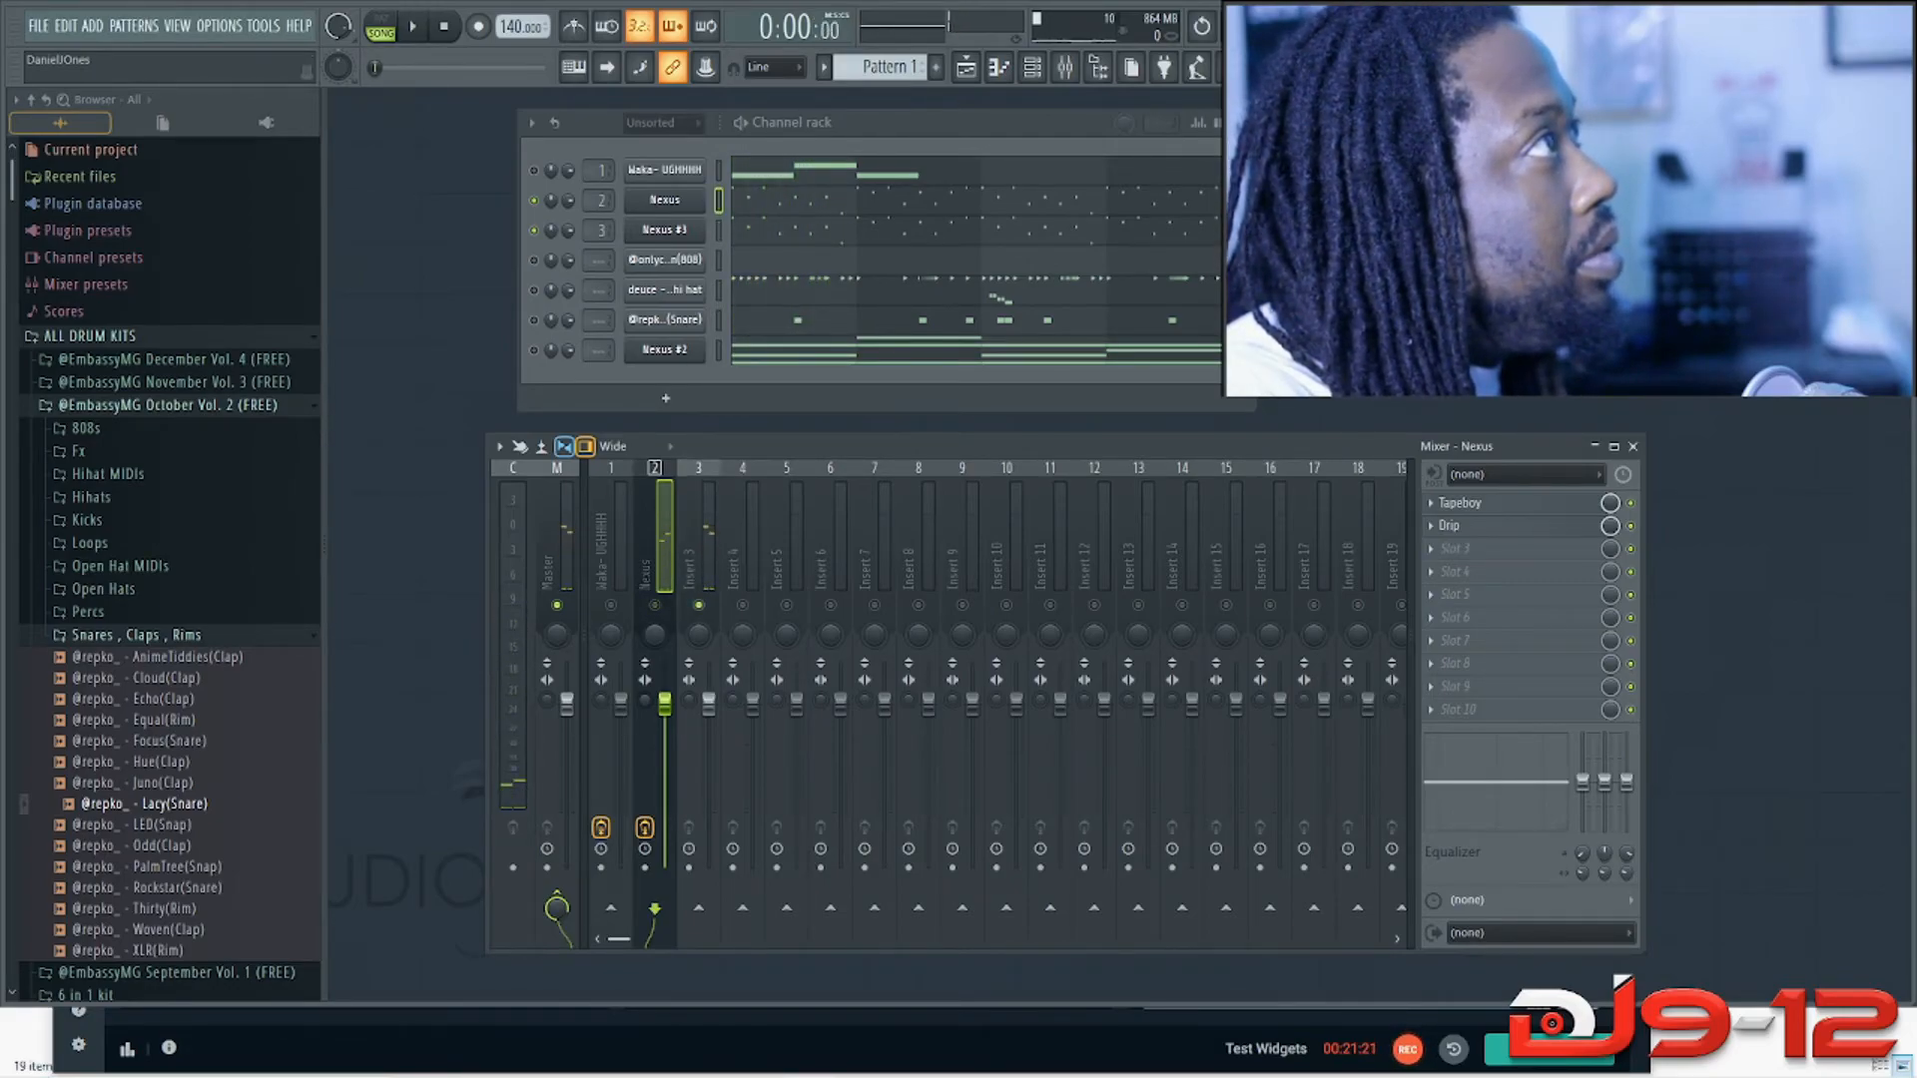
# Step: Lower the volume of mixer track 3 to about 83% while both Nexus layers play
pyautogui.press('space')
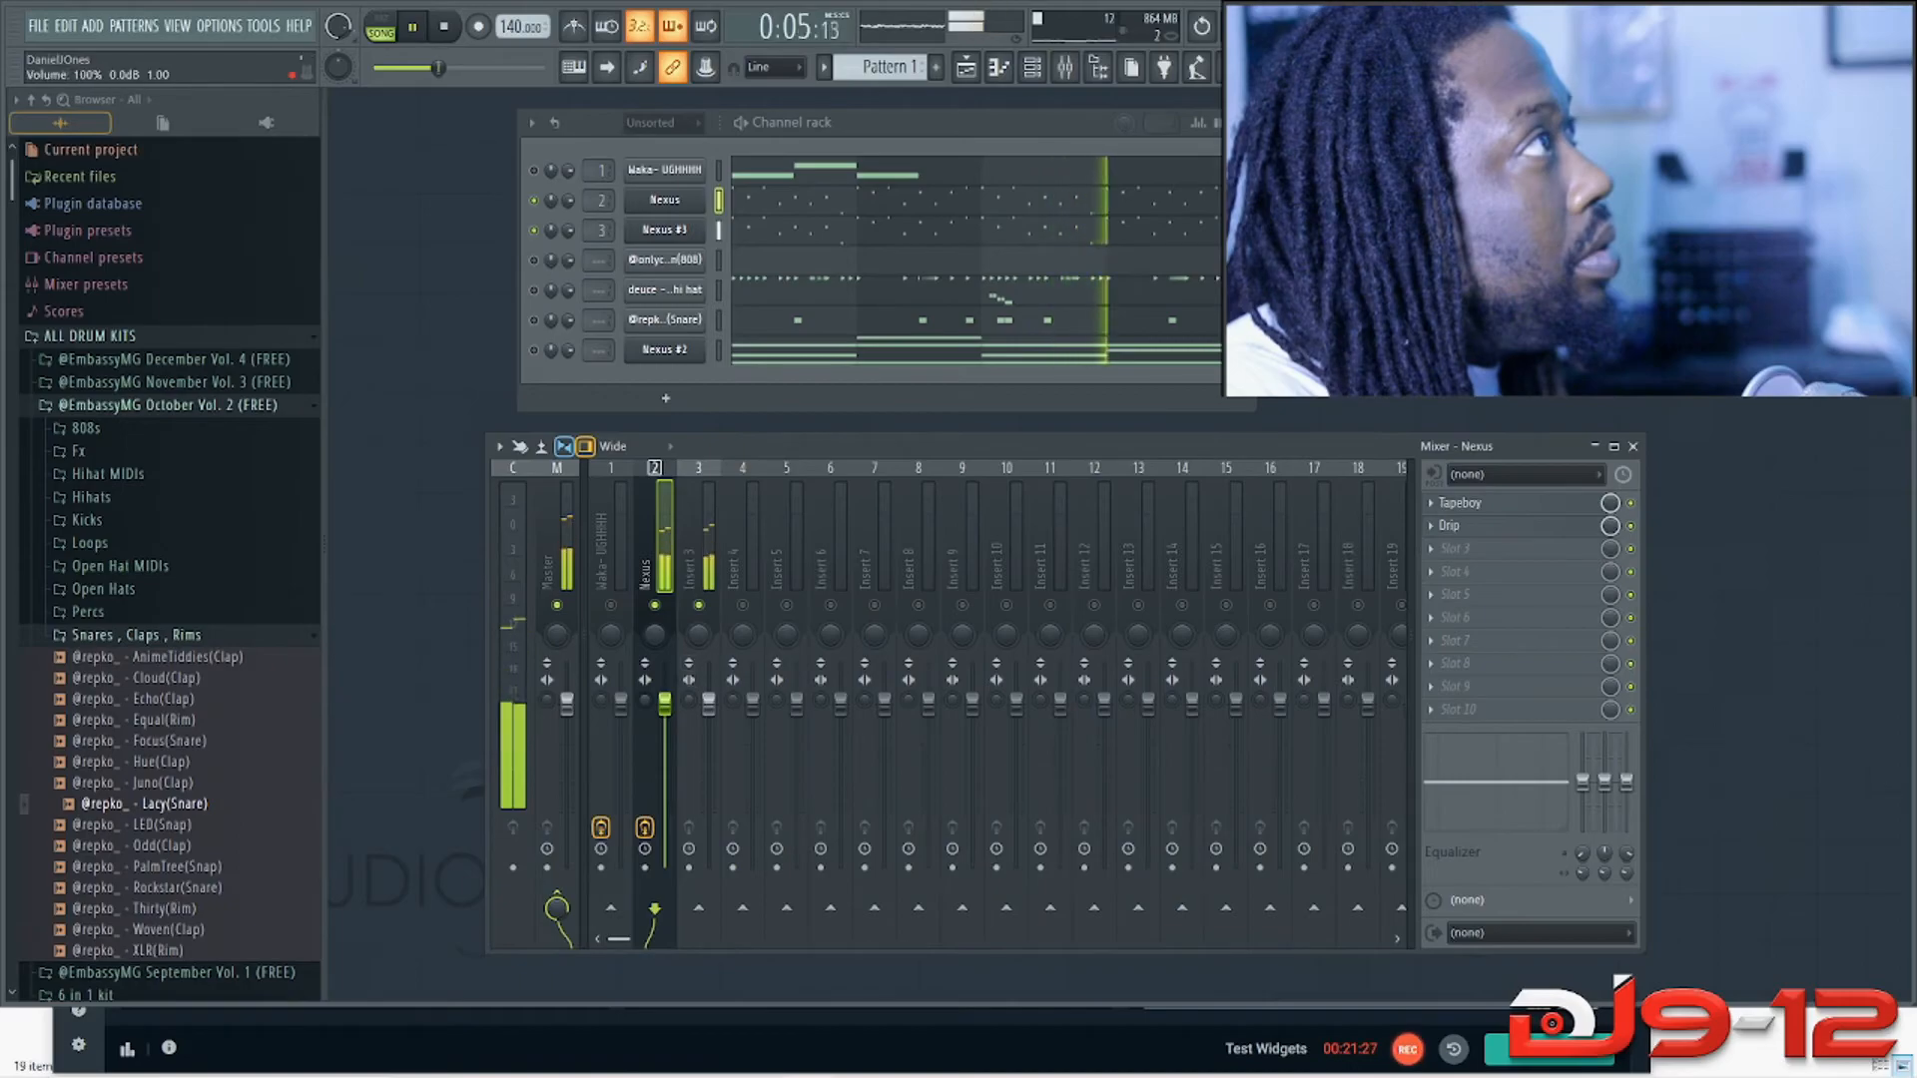
pyautogui.moveTo(708, 704); pyautogui.dragTo(708, 732)
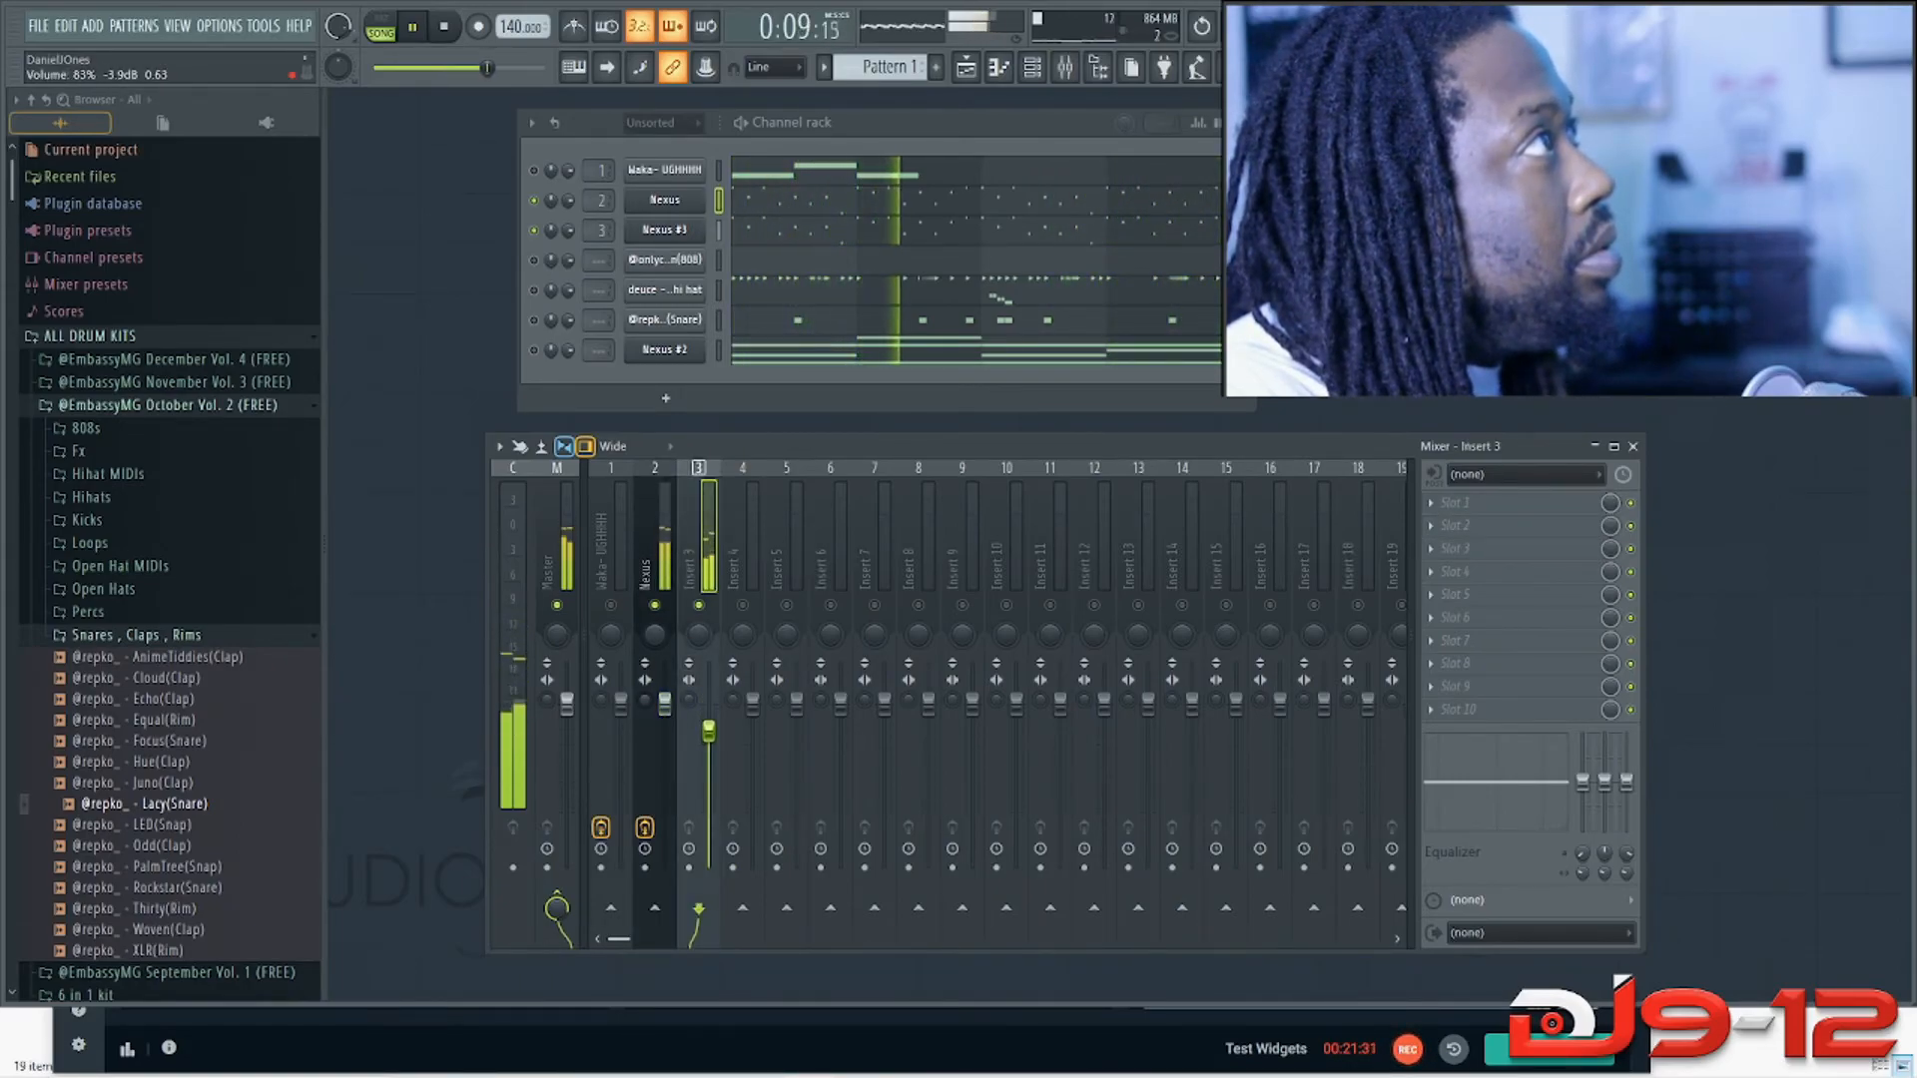
pyautogui.moveTo(708, 732); pyautogui.dragTo(708, 729)
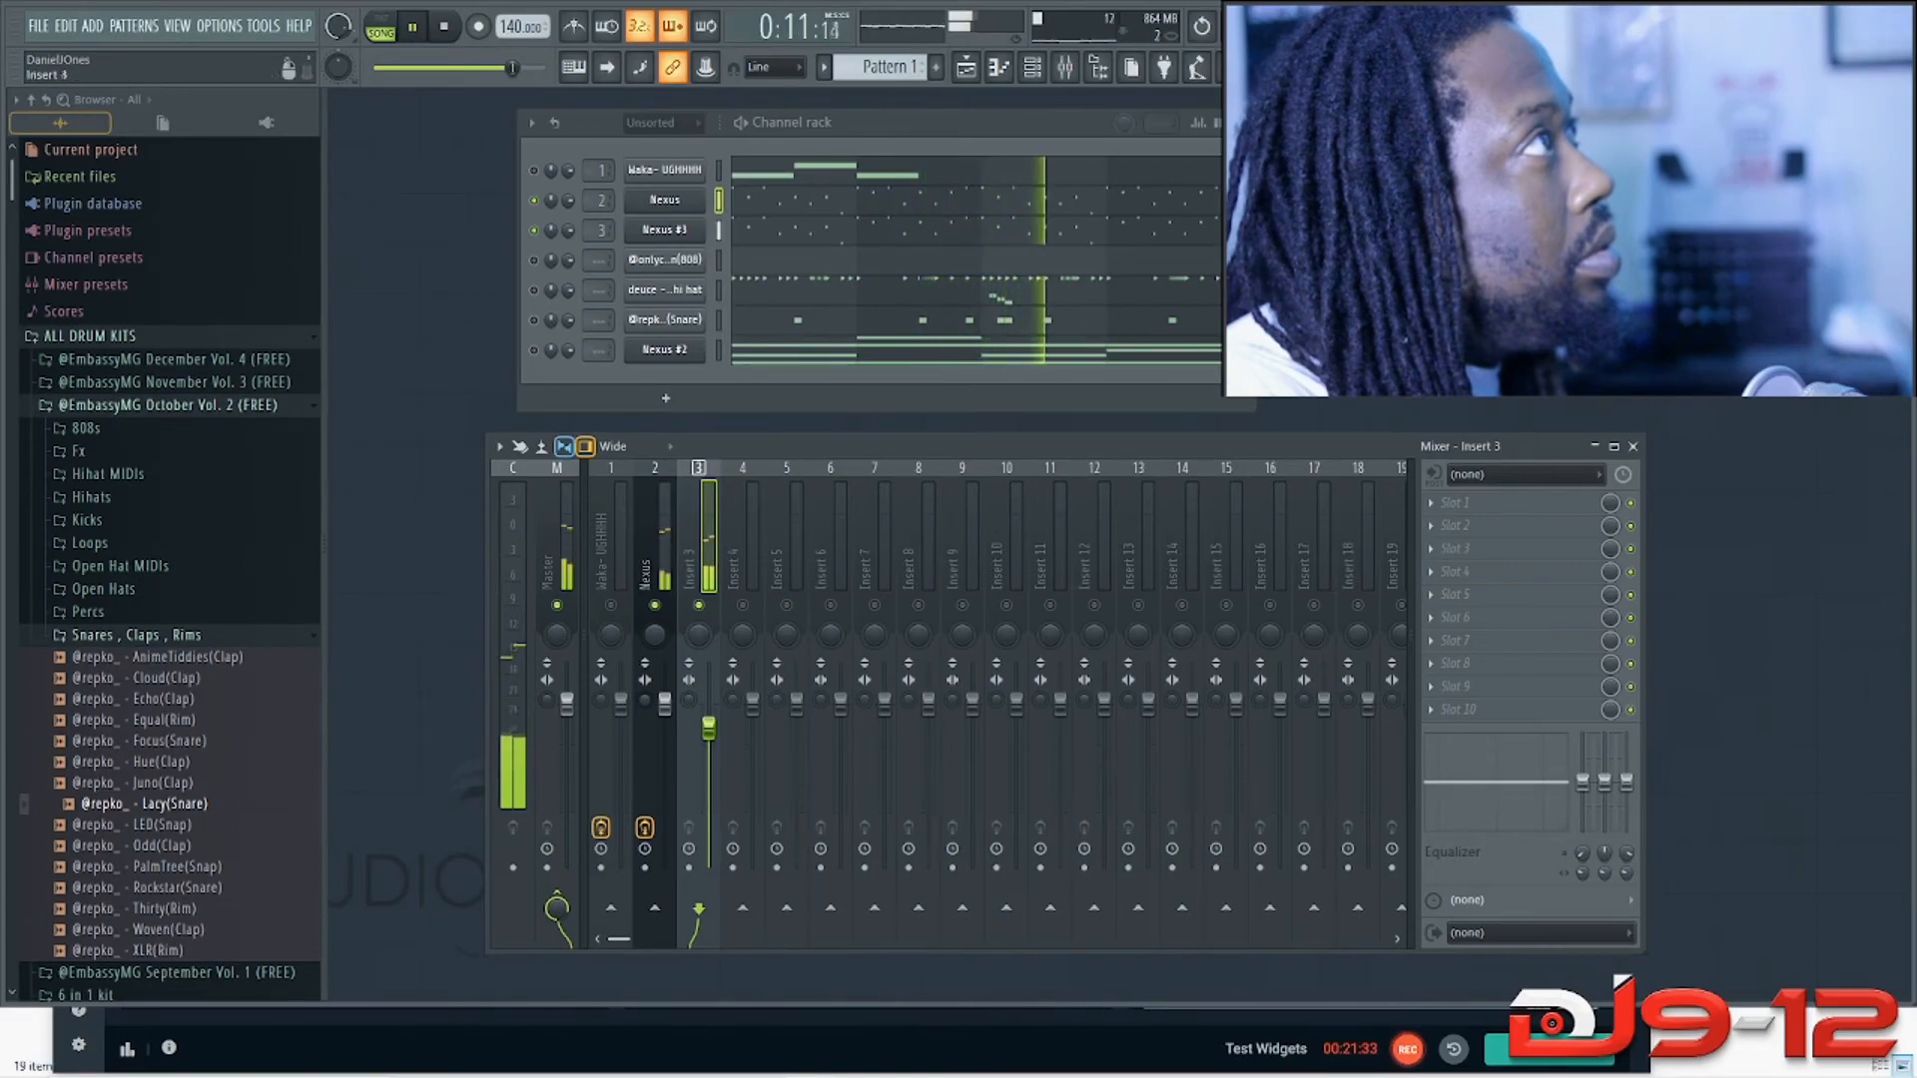
# Step: Add Fruity Flanger to mixer track 3's first effect slot, audition the Bad Leslie preset and settle on Chorusy
pyautogui.click(1468, 502)
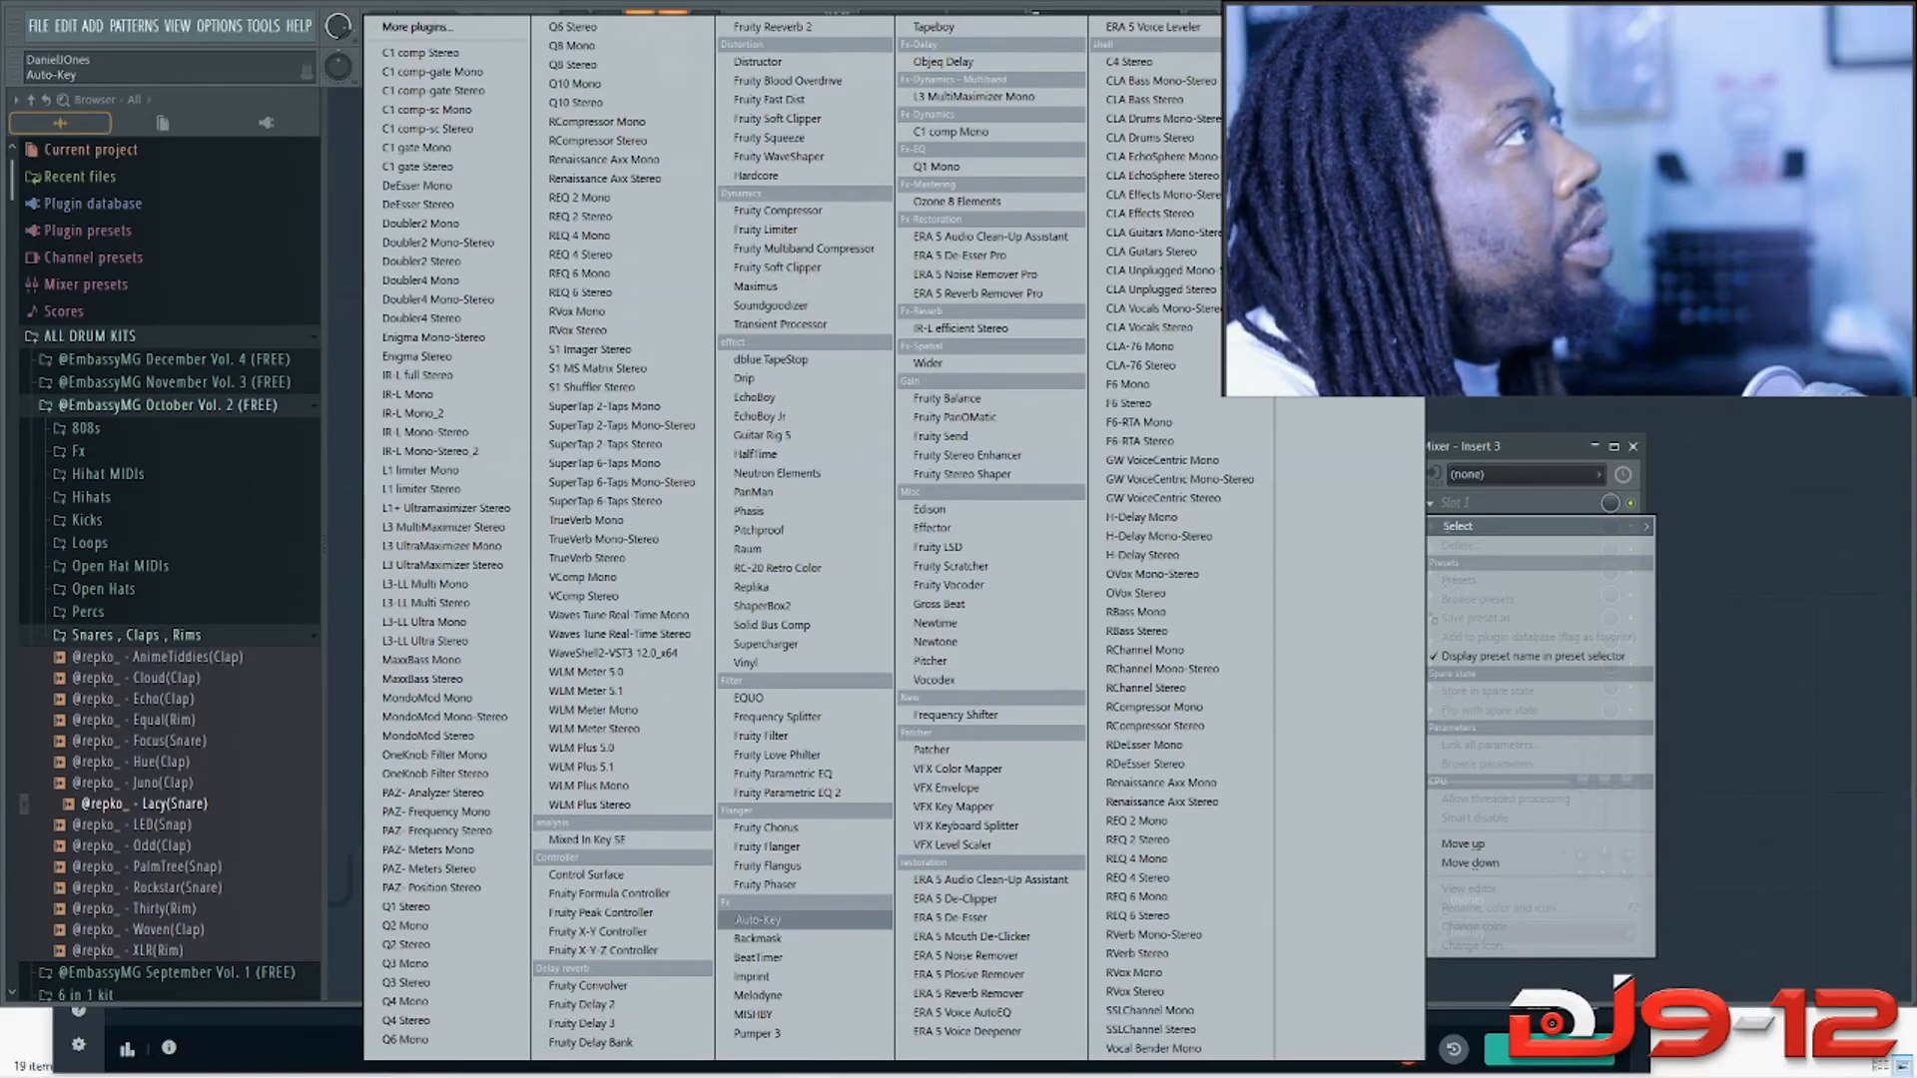
pyautogui.click(769, 846)
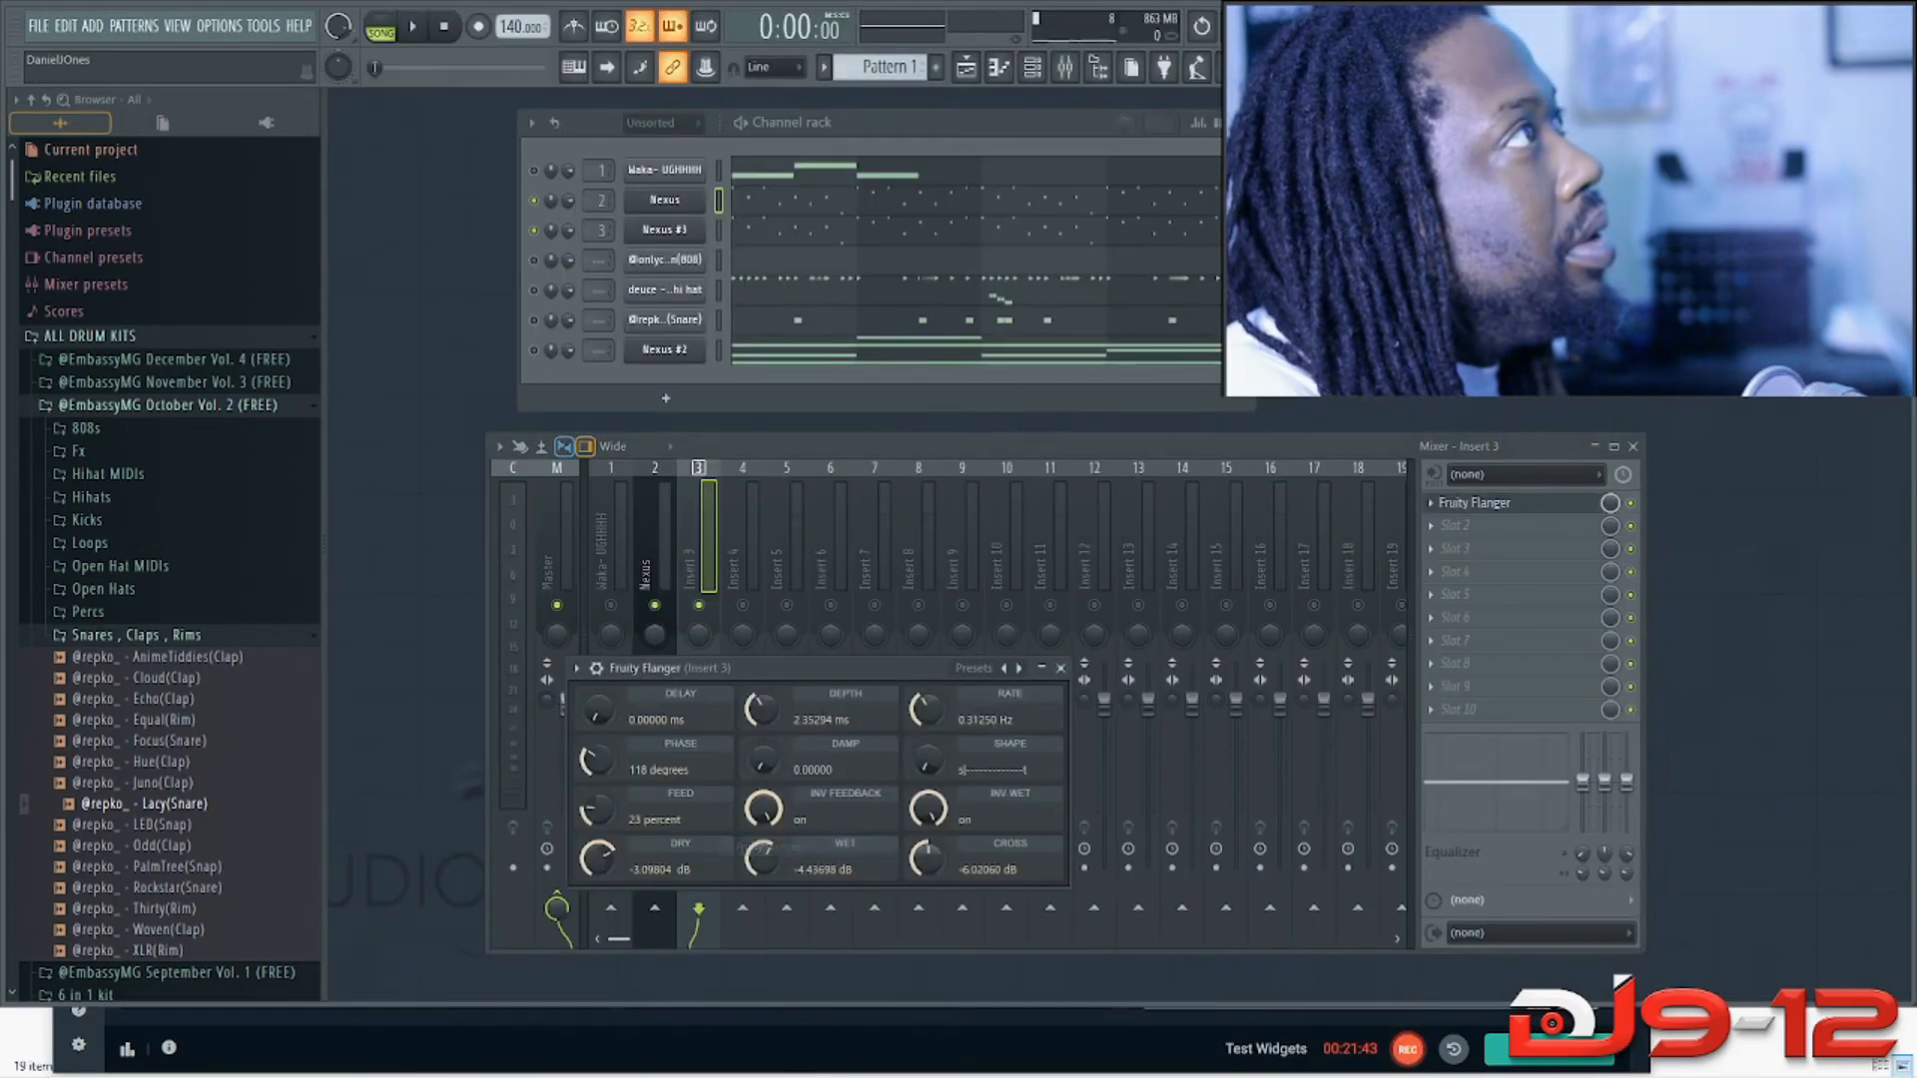
pyautogui.click(1018, 668)
pyautogui.press('space')
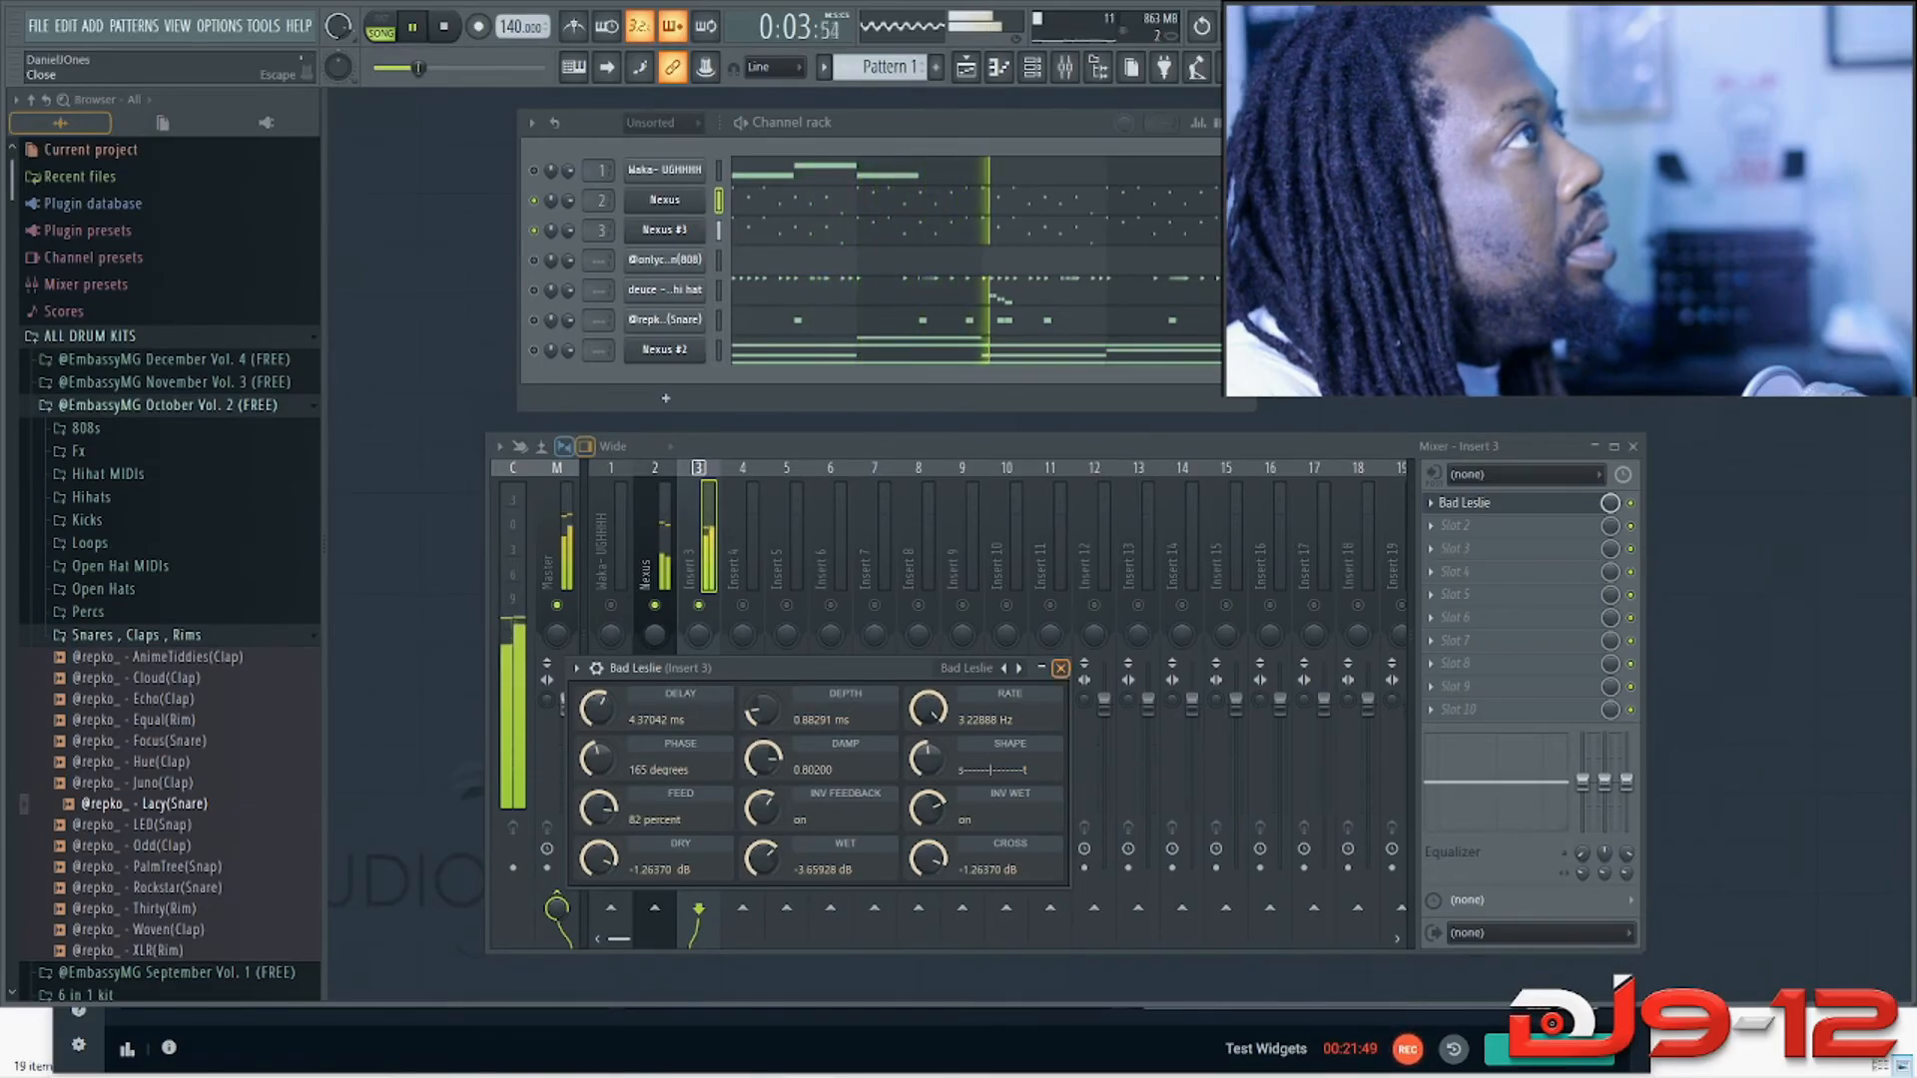
pyautogui.click(1018, 668)
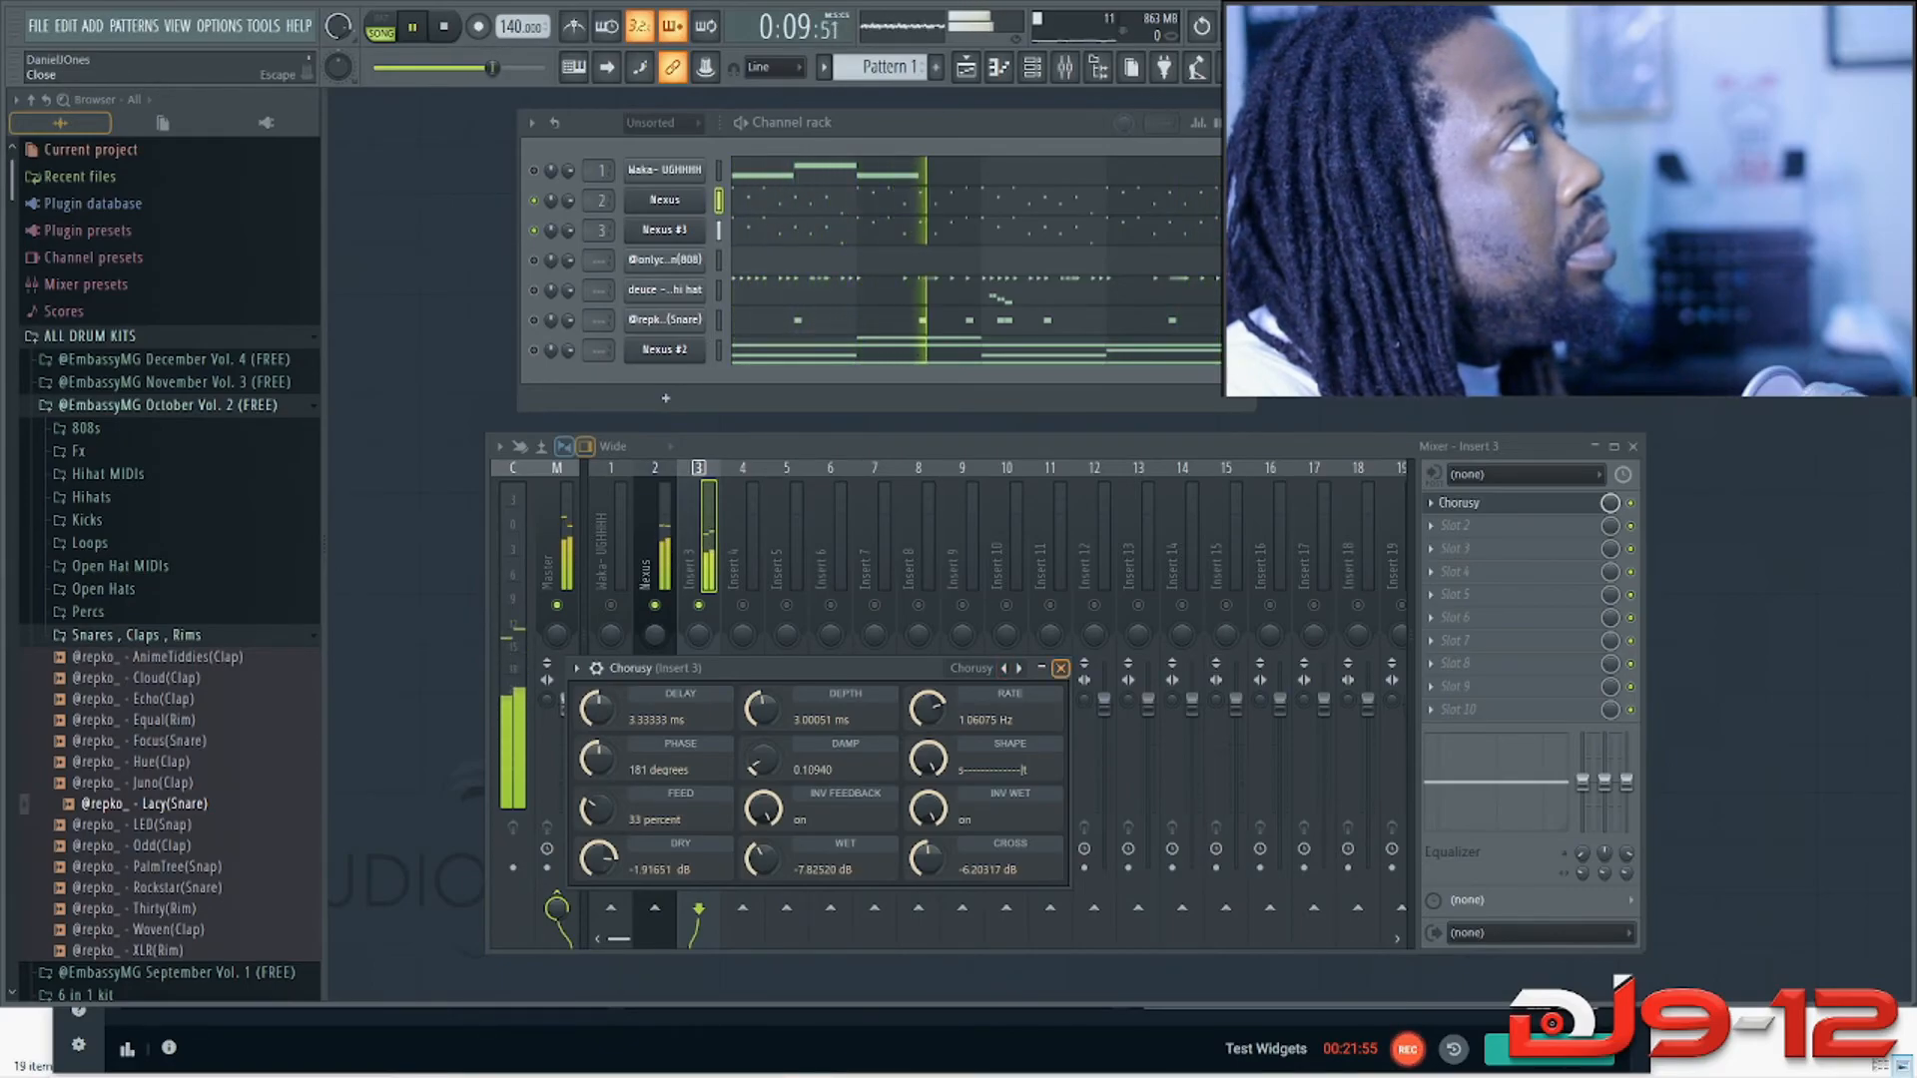
pyautogui.click(1060, 668)
pyautogui.press('space')
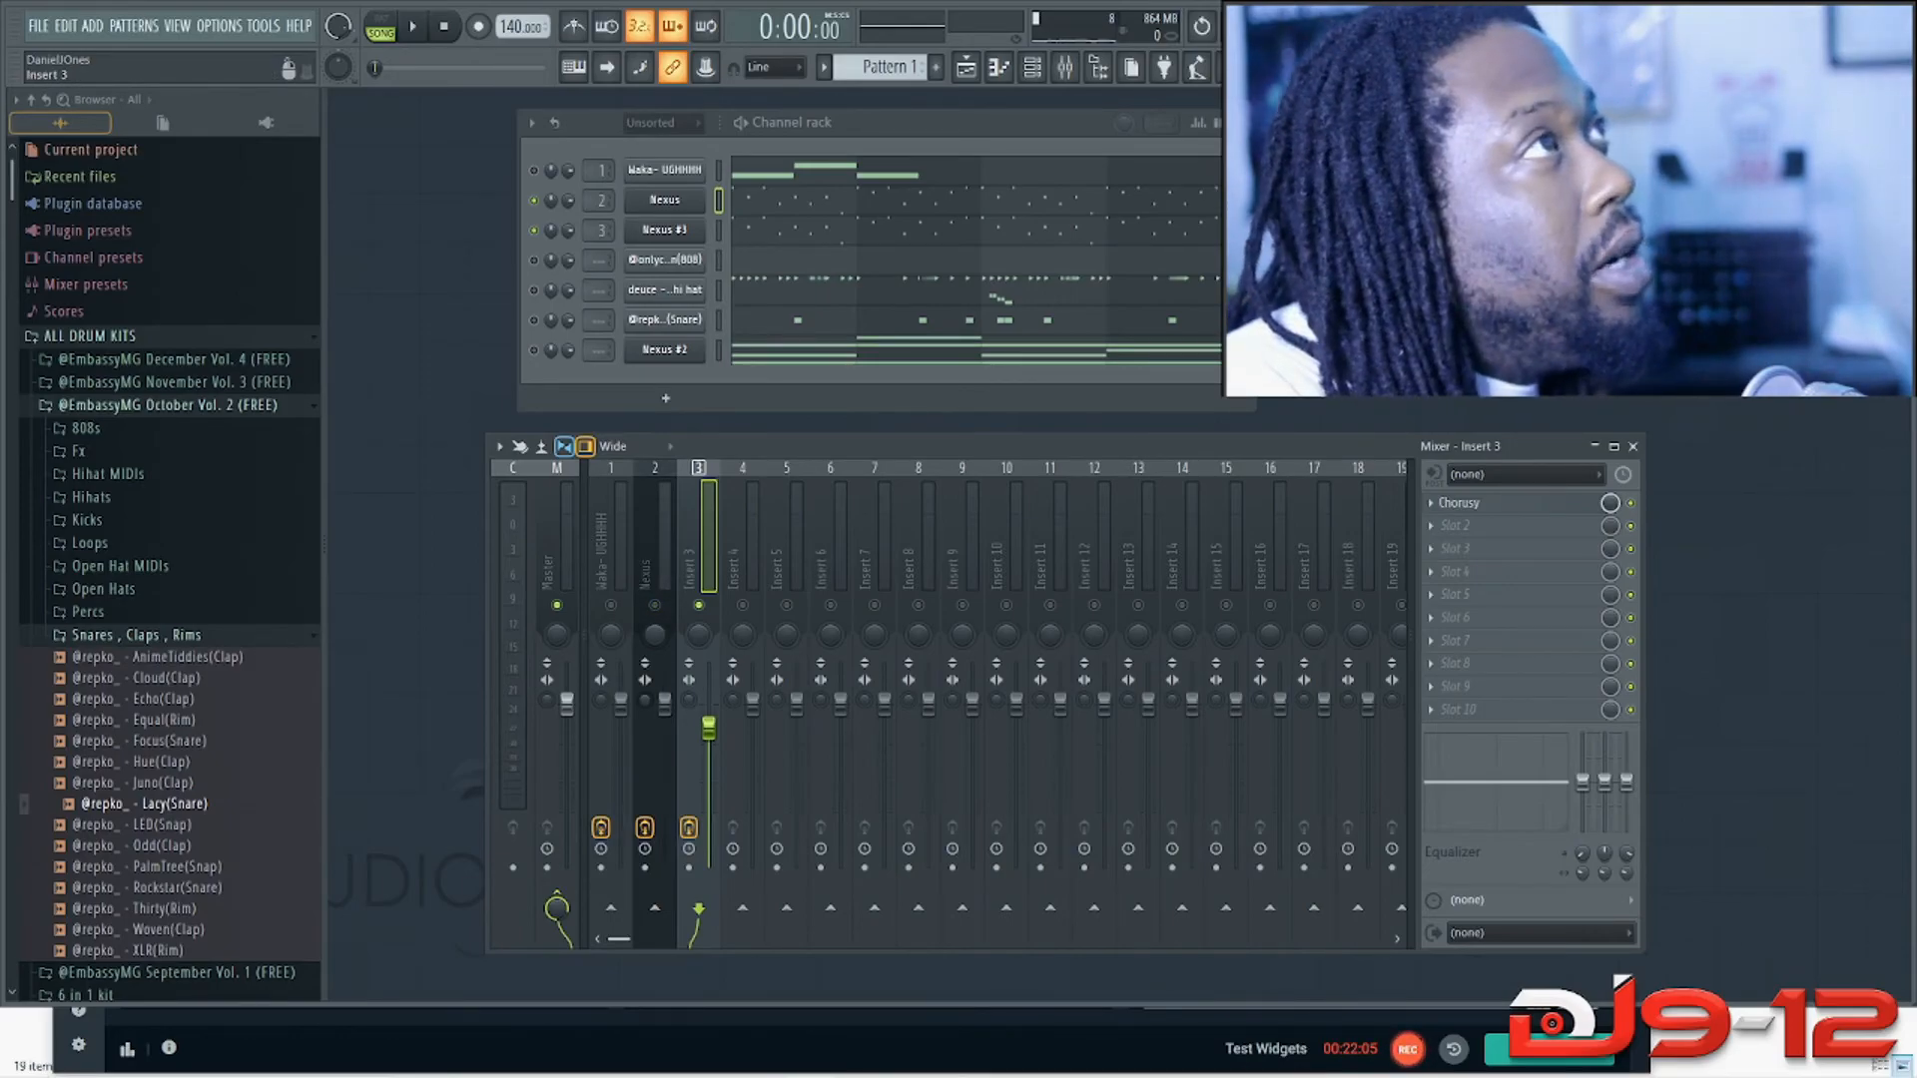
# Step: Reduce the mix level of the Chorusy flanger on mixer track 3 while playing that track soloed
pyautogui.press('space')
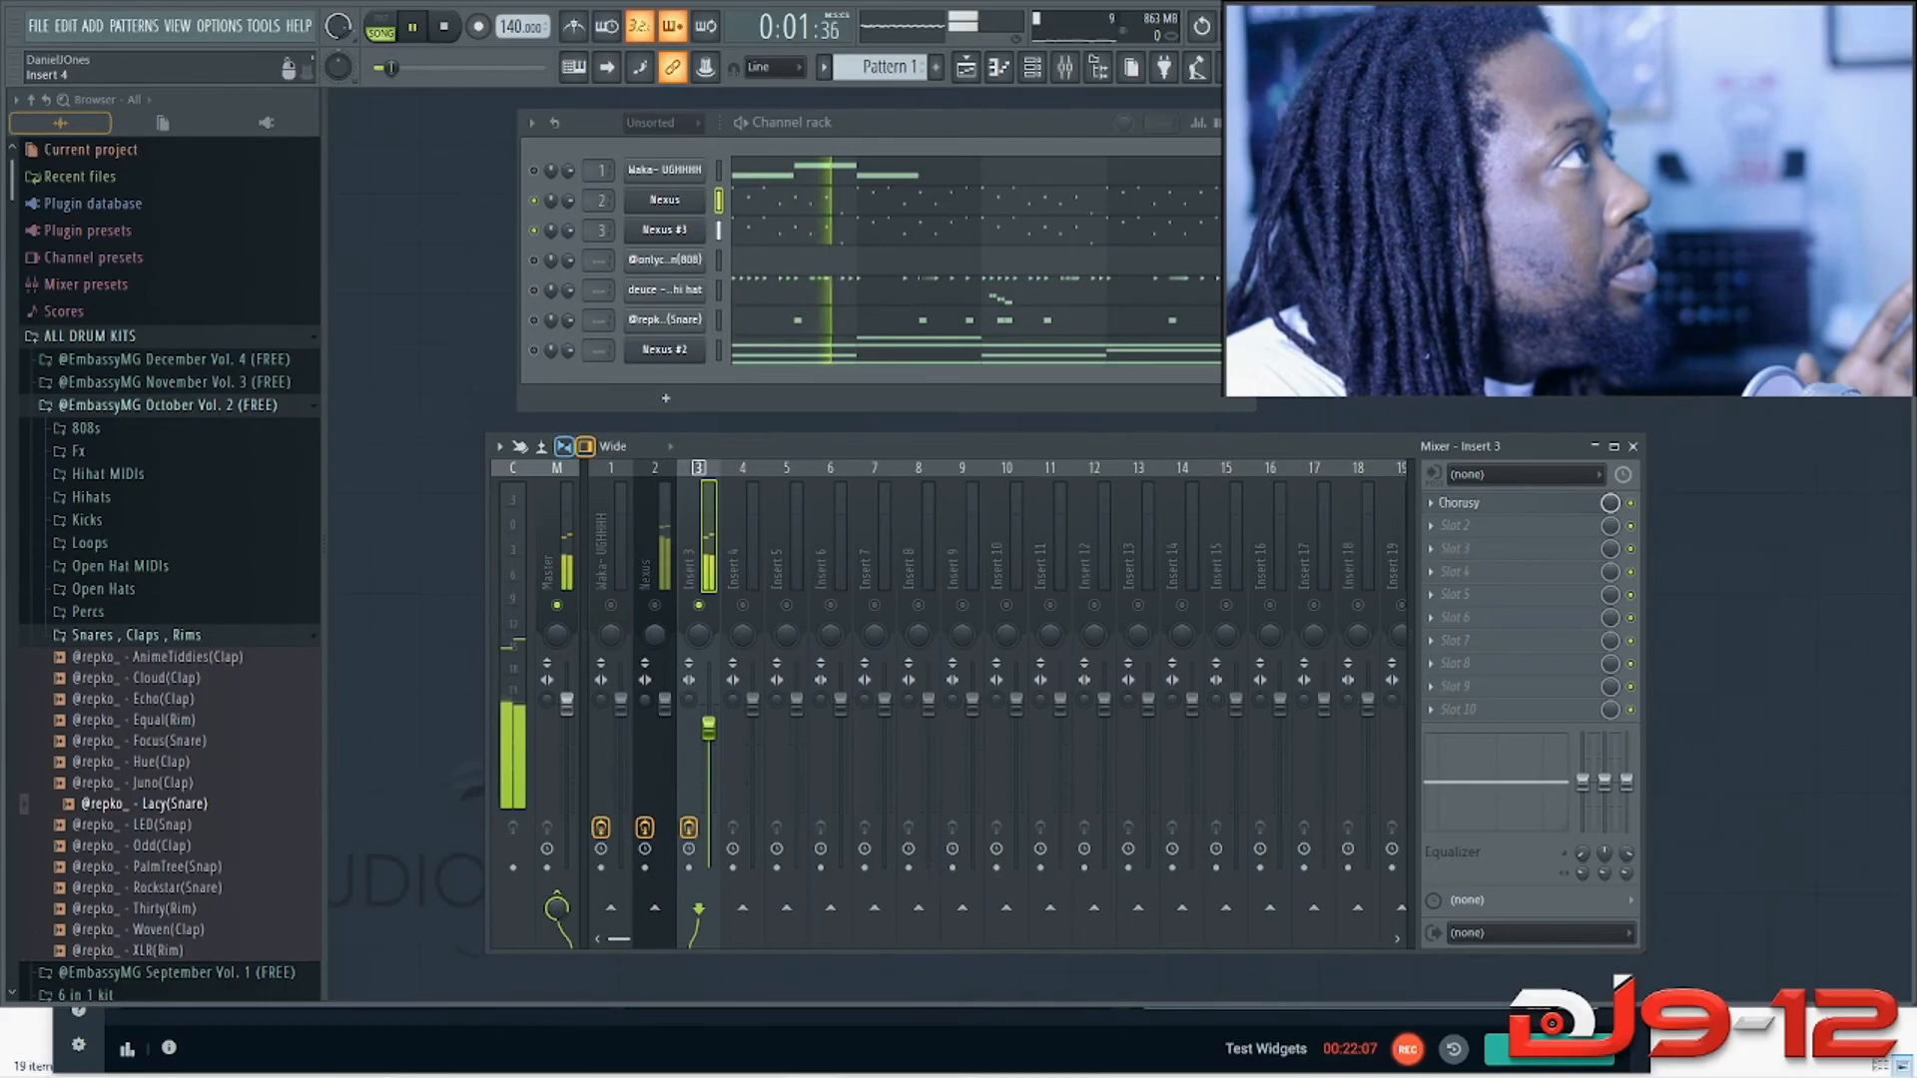
pyautogui.press('space')
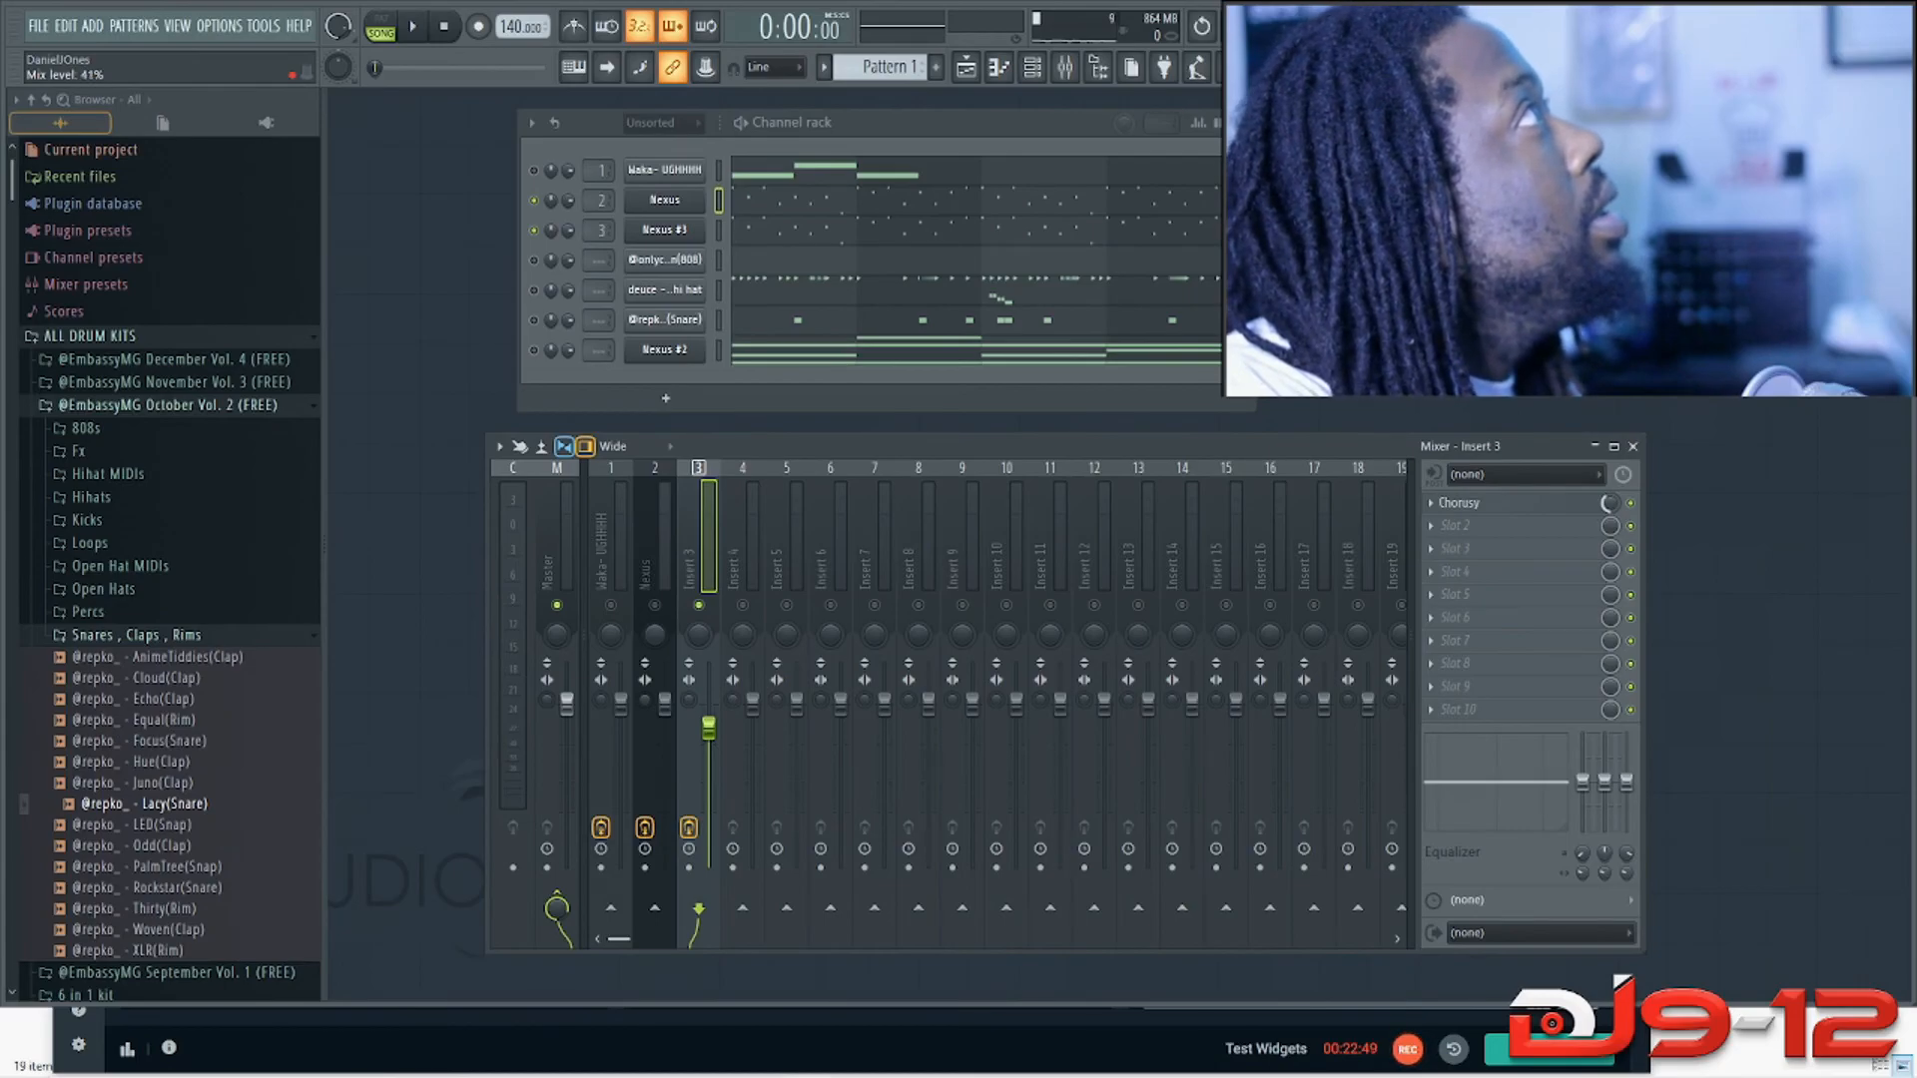
pyautogui.press('space')
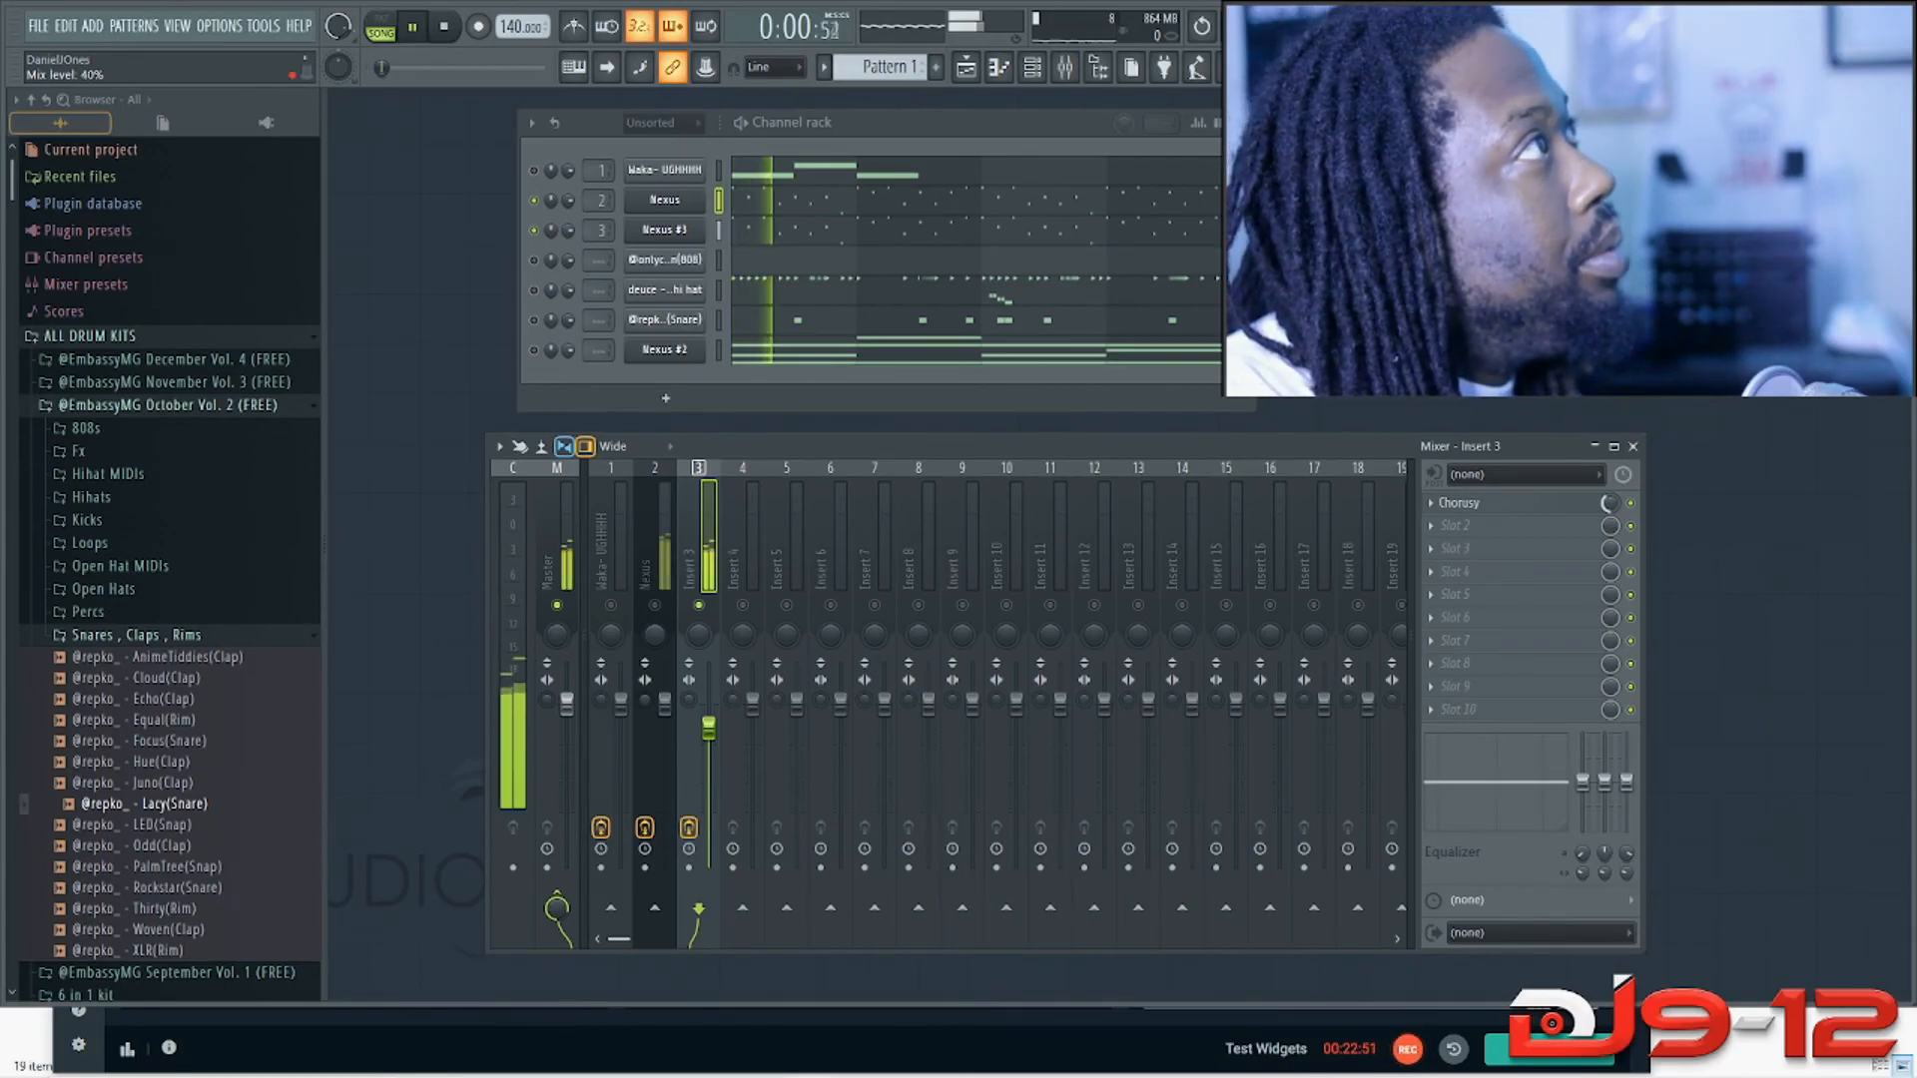
pyautogui.click(1630, 503)
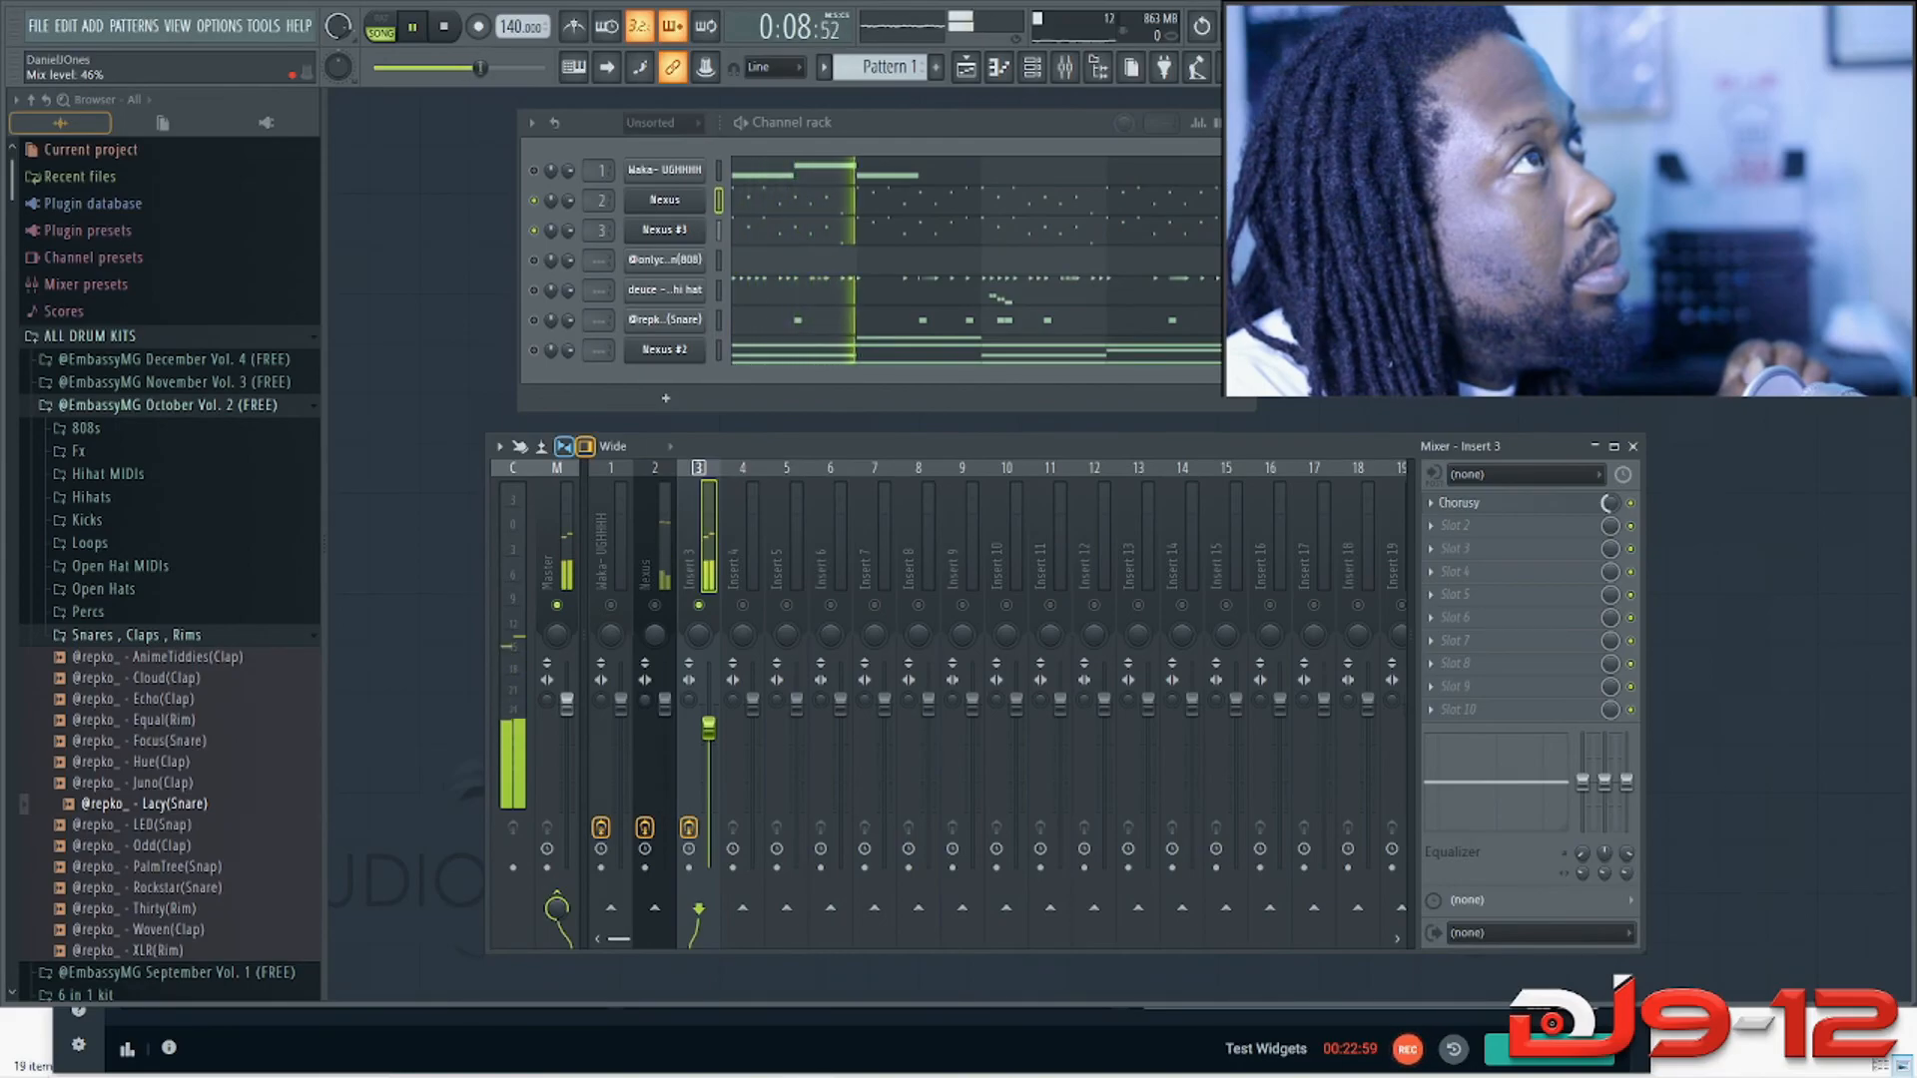
pyautogui.moveTo(1611, 503); pyautogui.dragTo(1610, 491)
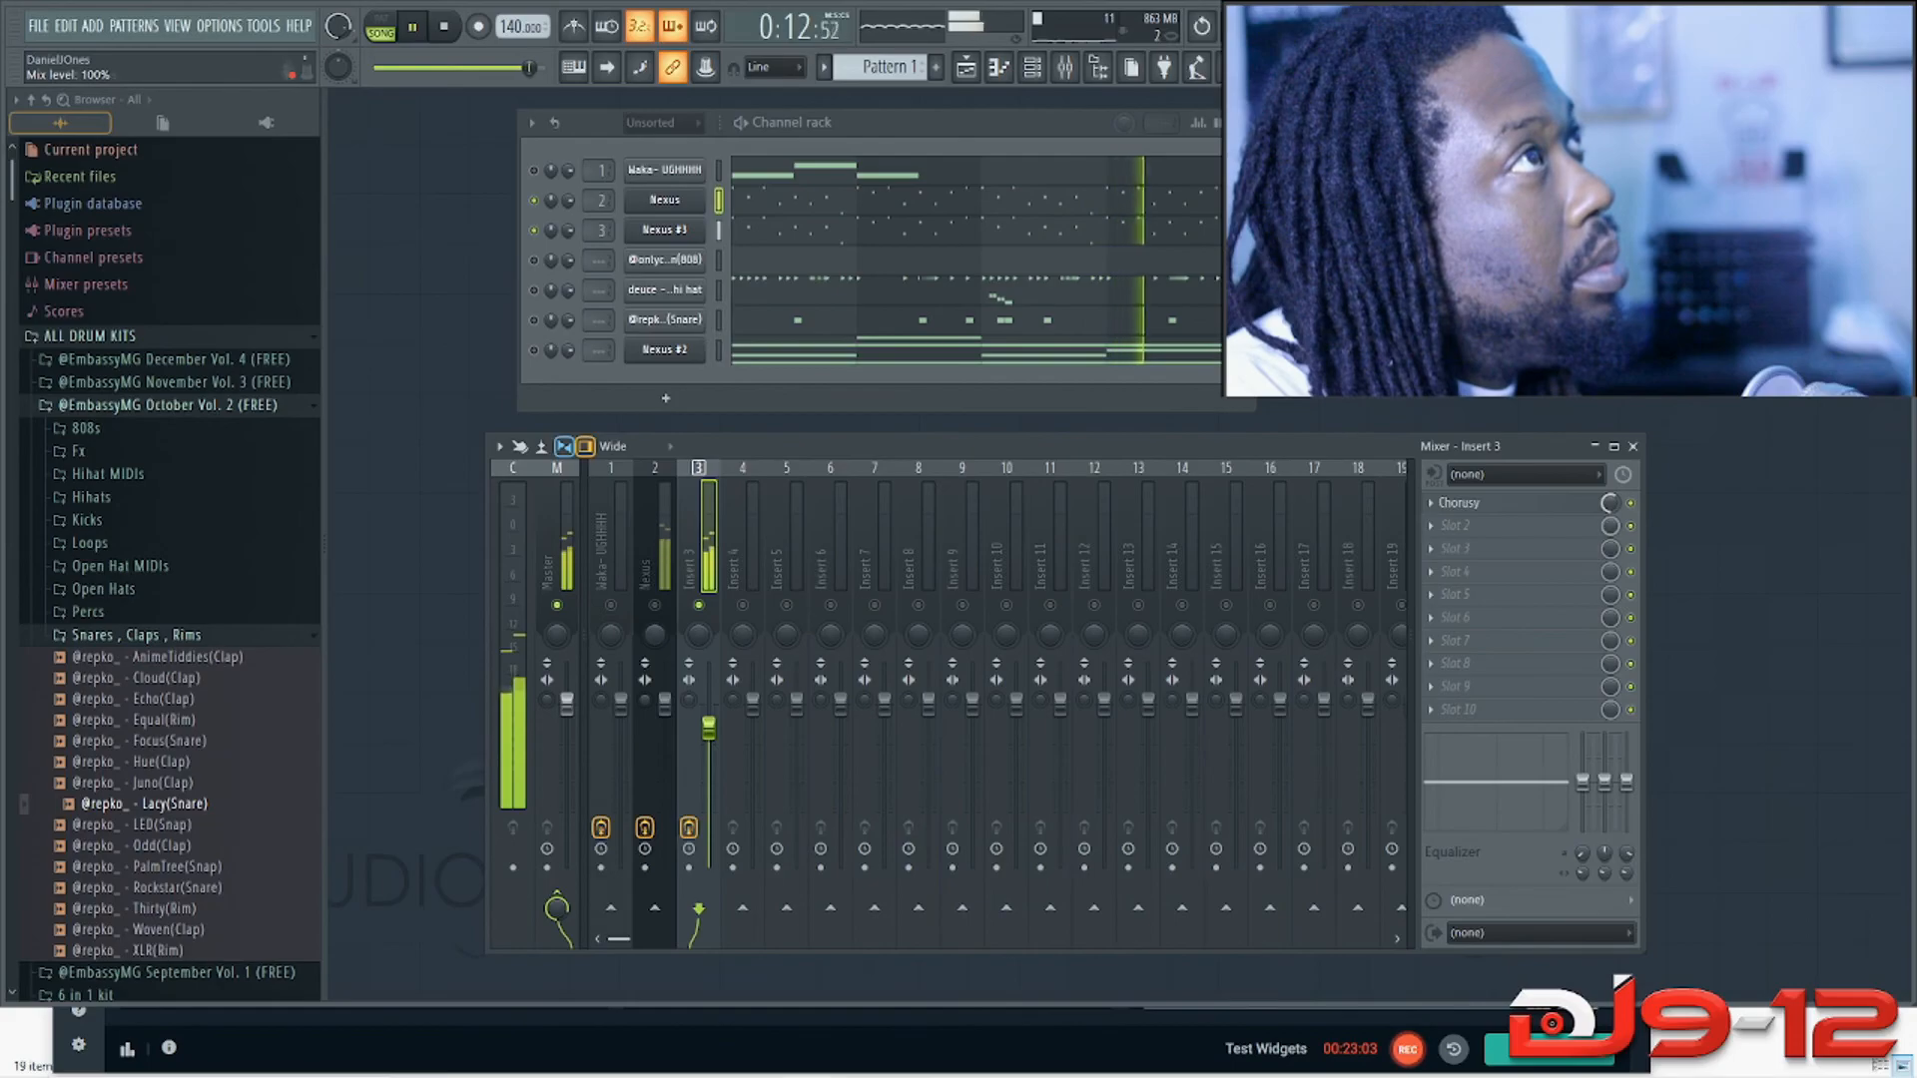
pyautogui.press('space')
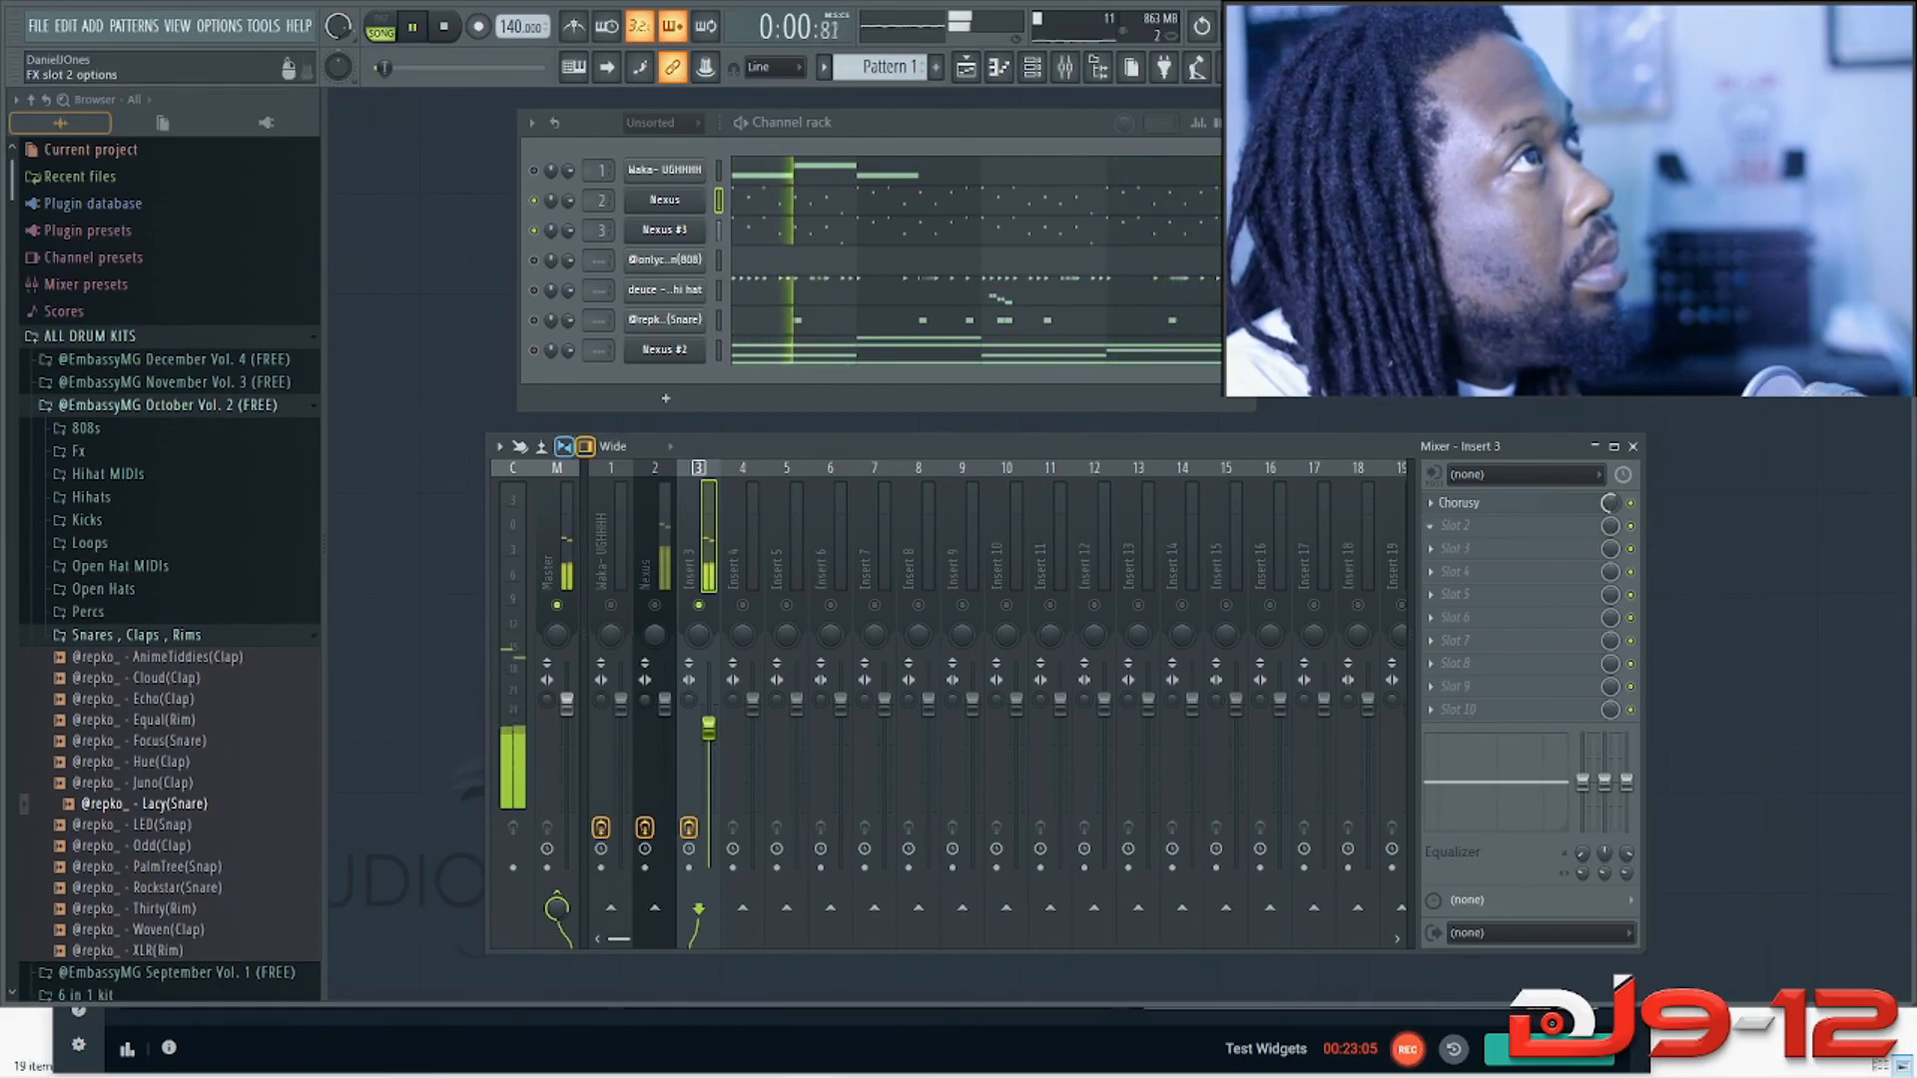